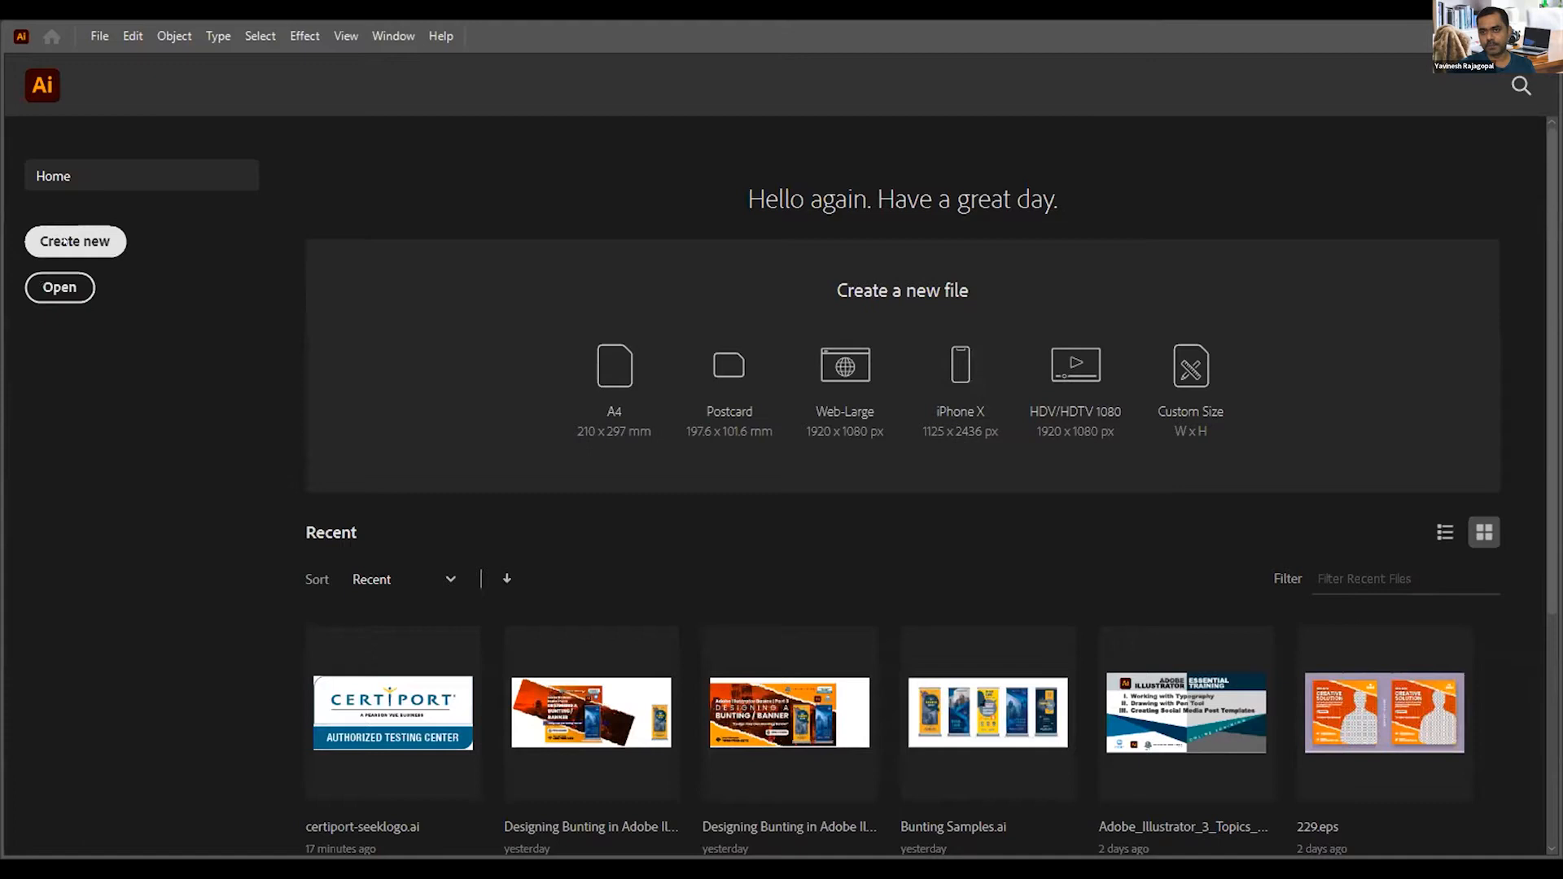
Step: Start setting up a new document and change its measurement unit to inches
left_click(65, 241)
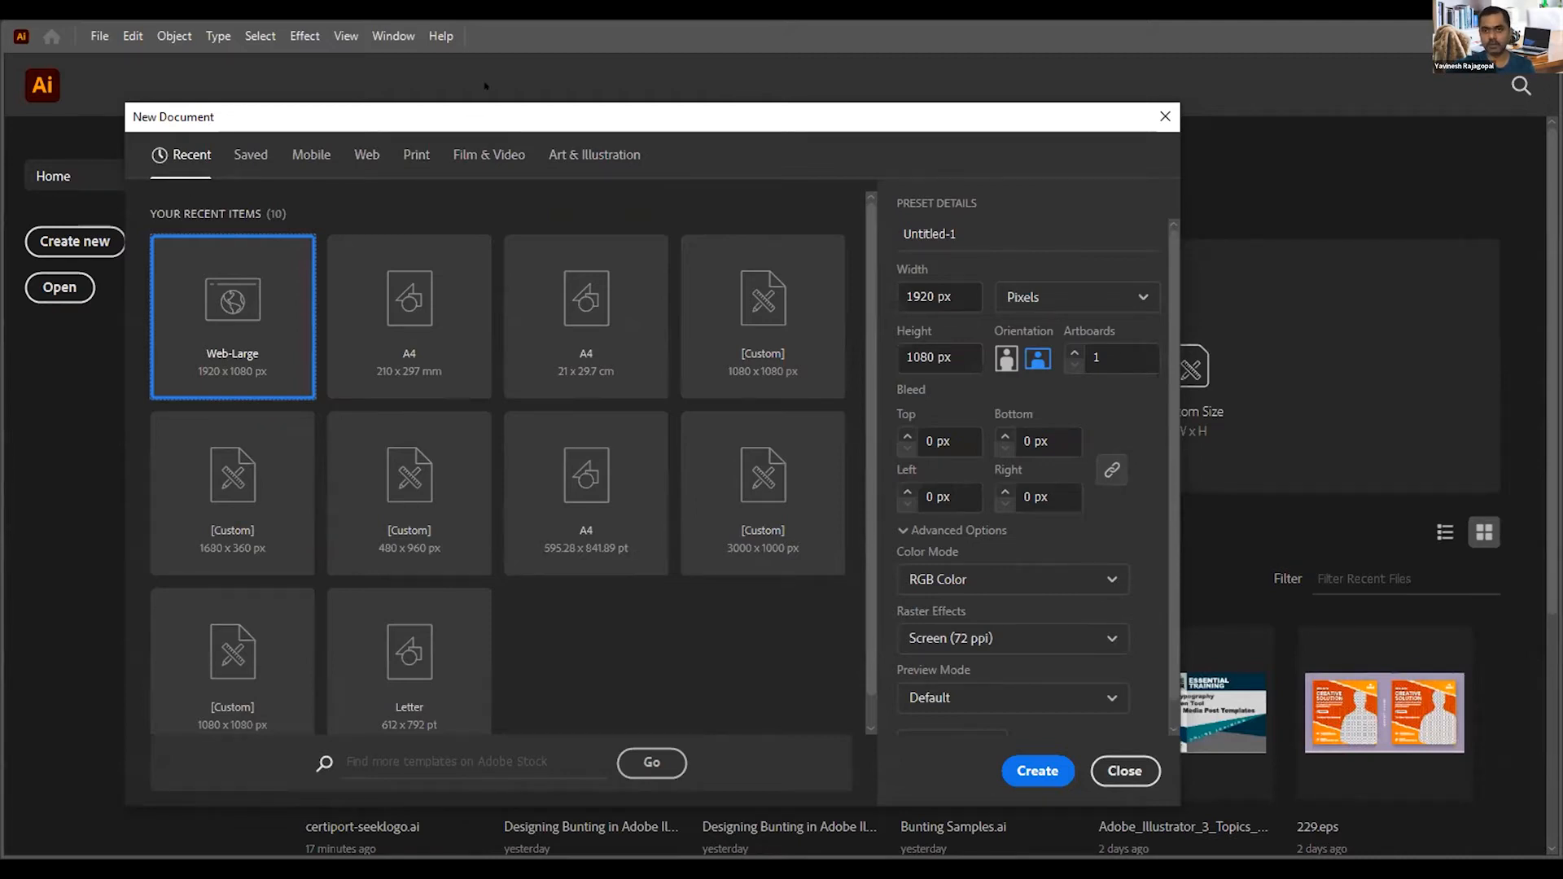
left_click_drag(478, 114, 486, 75)
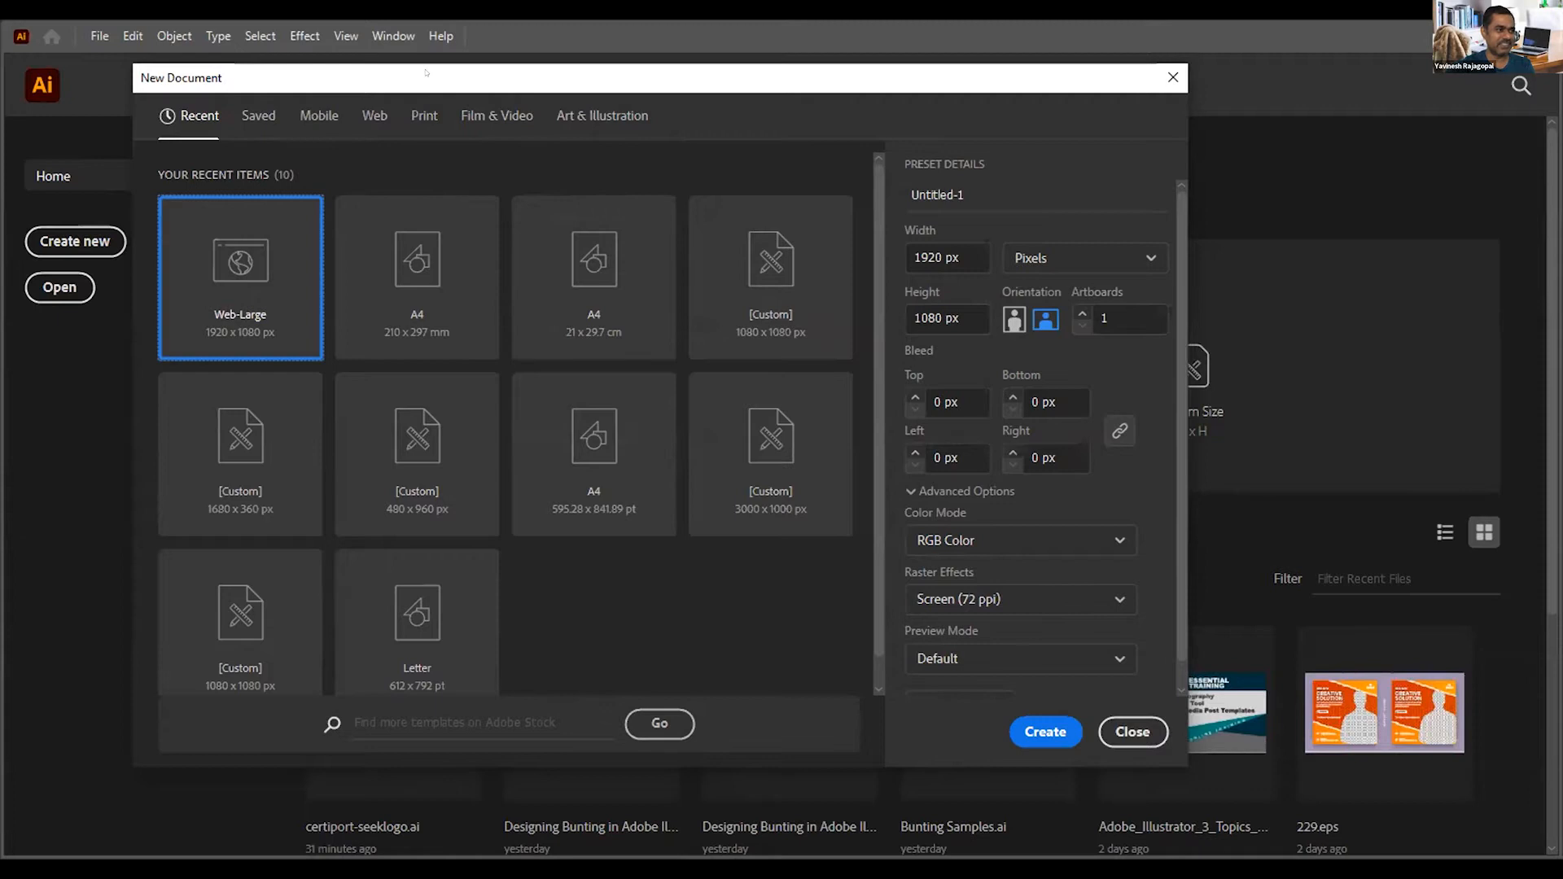
left_click_drag(428, 76, 455, 101)
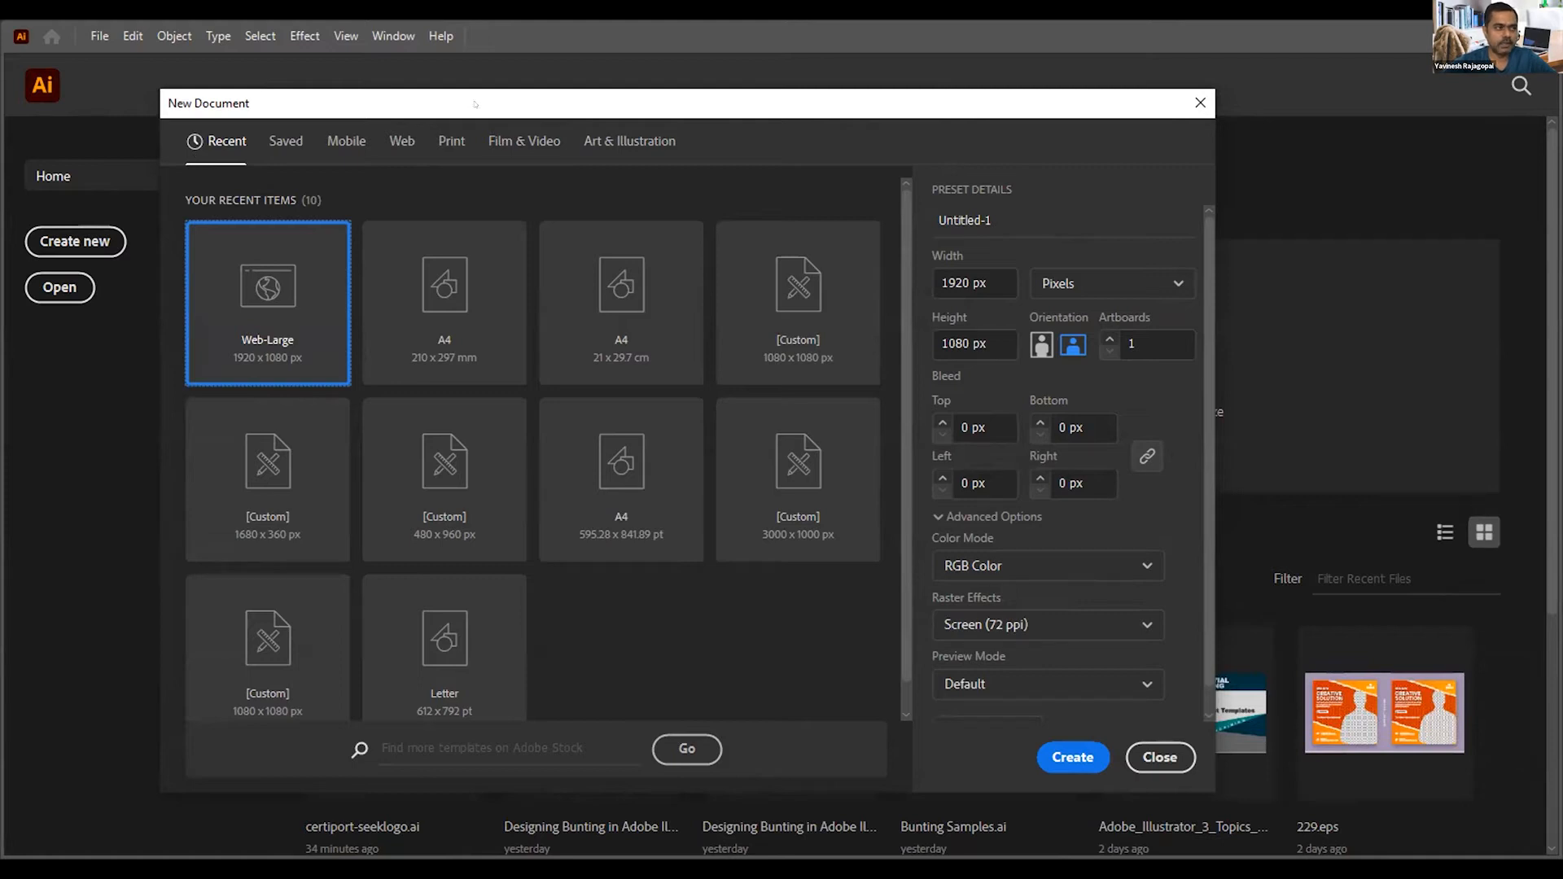
left_click_drag(469, 96, 455, 71)
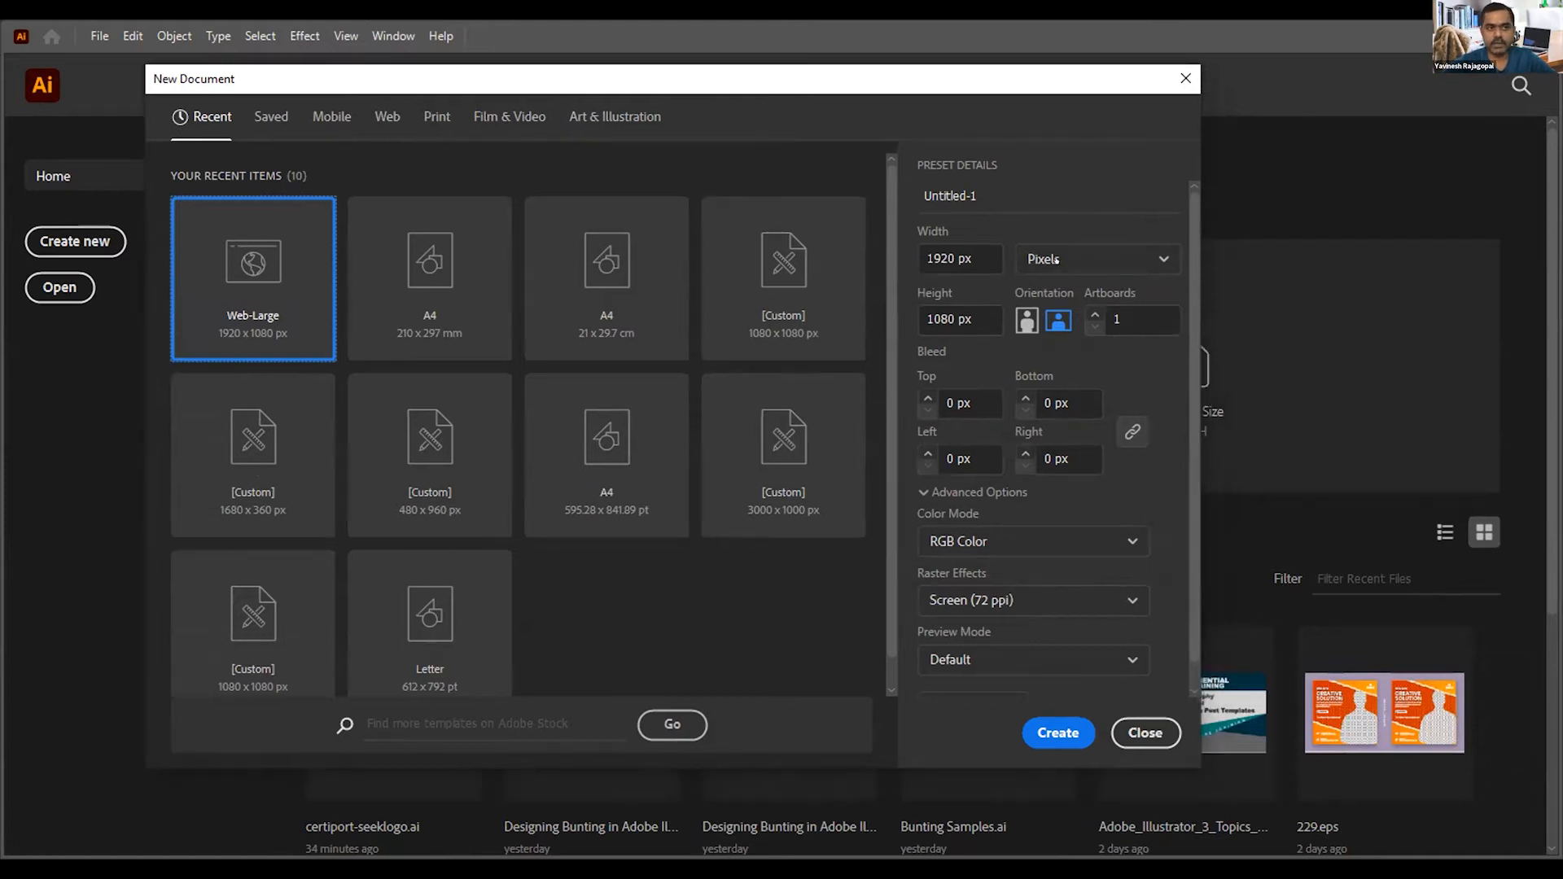
left_click(1090, 259)
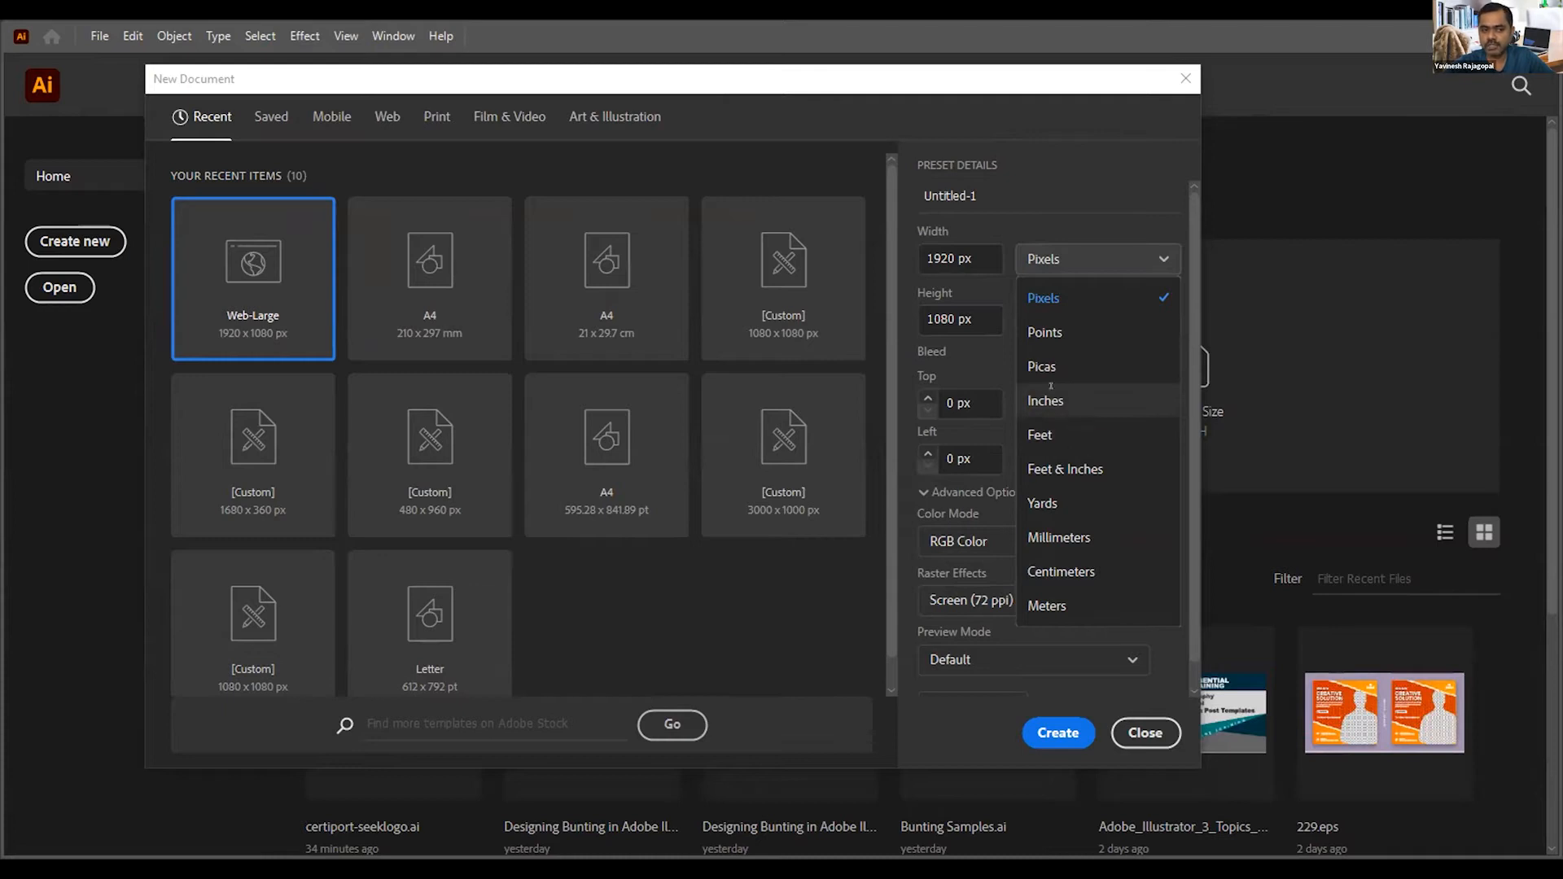
left_click(1045, 400)
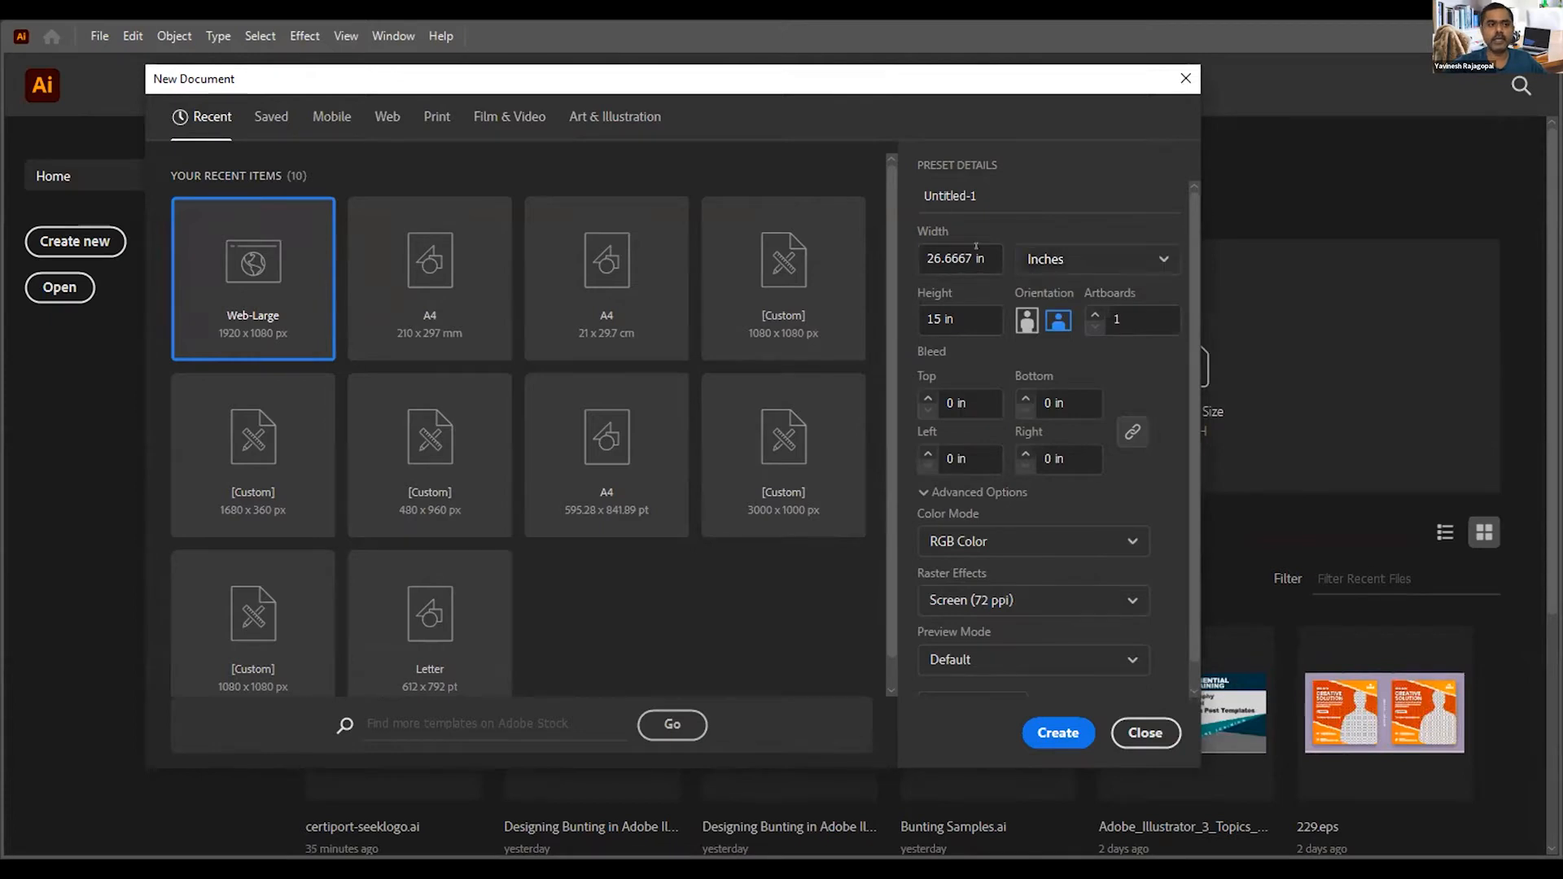
left_click_drag(986, 245, 897, 246)
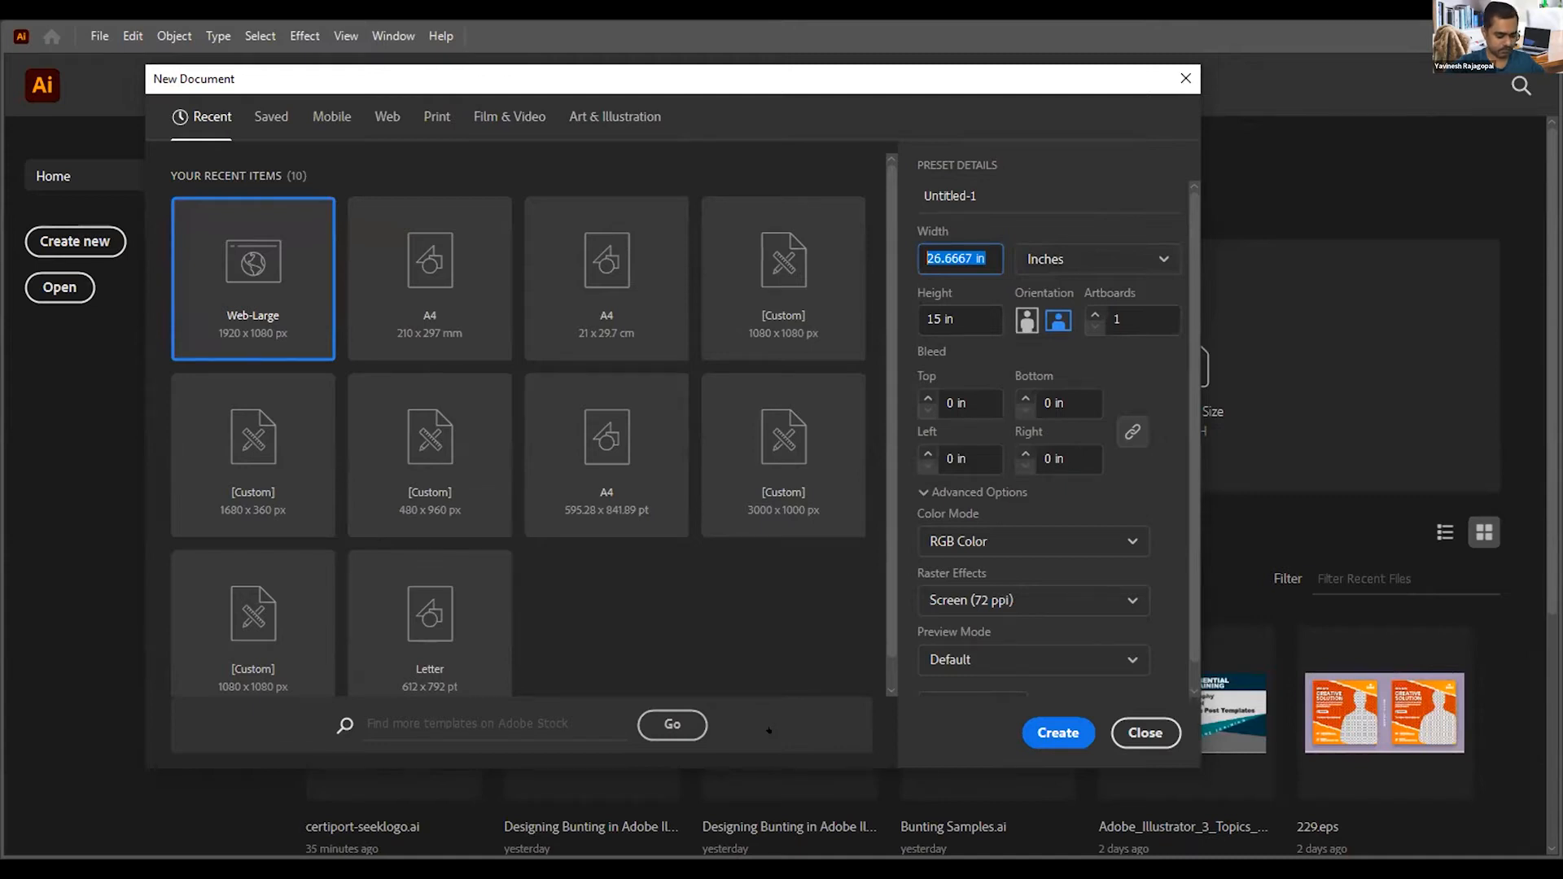
Step: Switch to the Chrome browser and search Google for "2ft to inch"
key("alt+Tab")
left_click(782, 429)
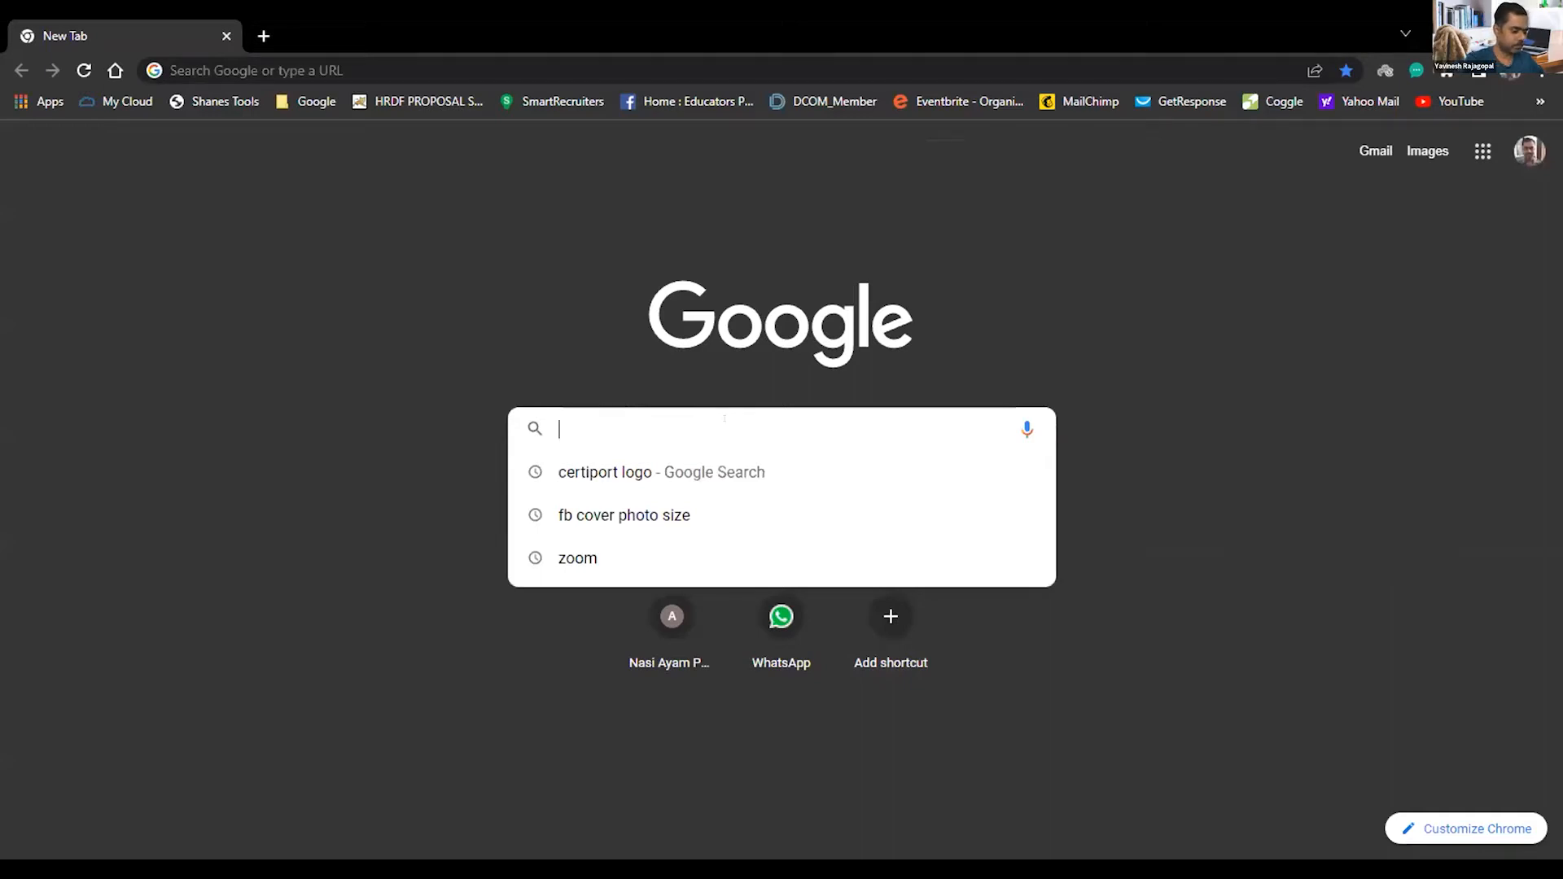
type("2ft to in")
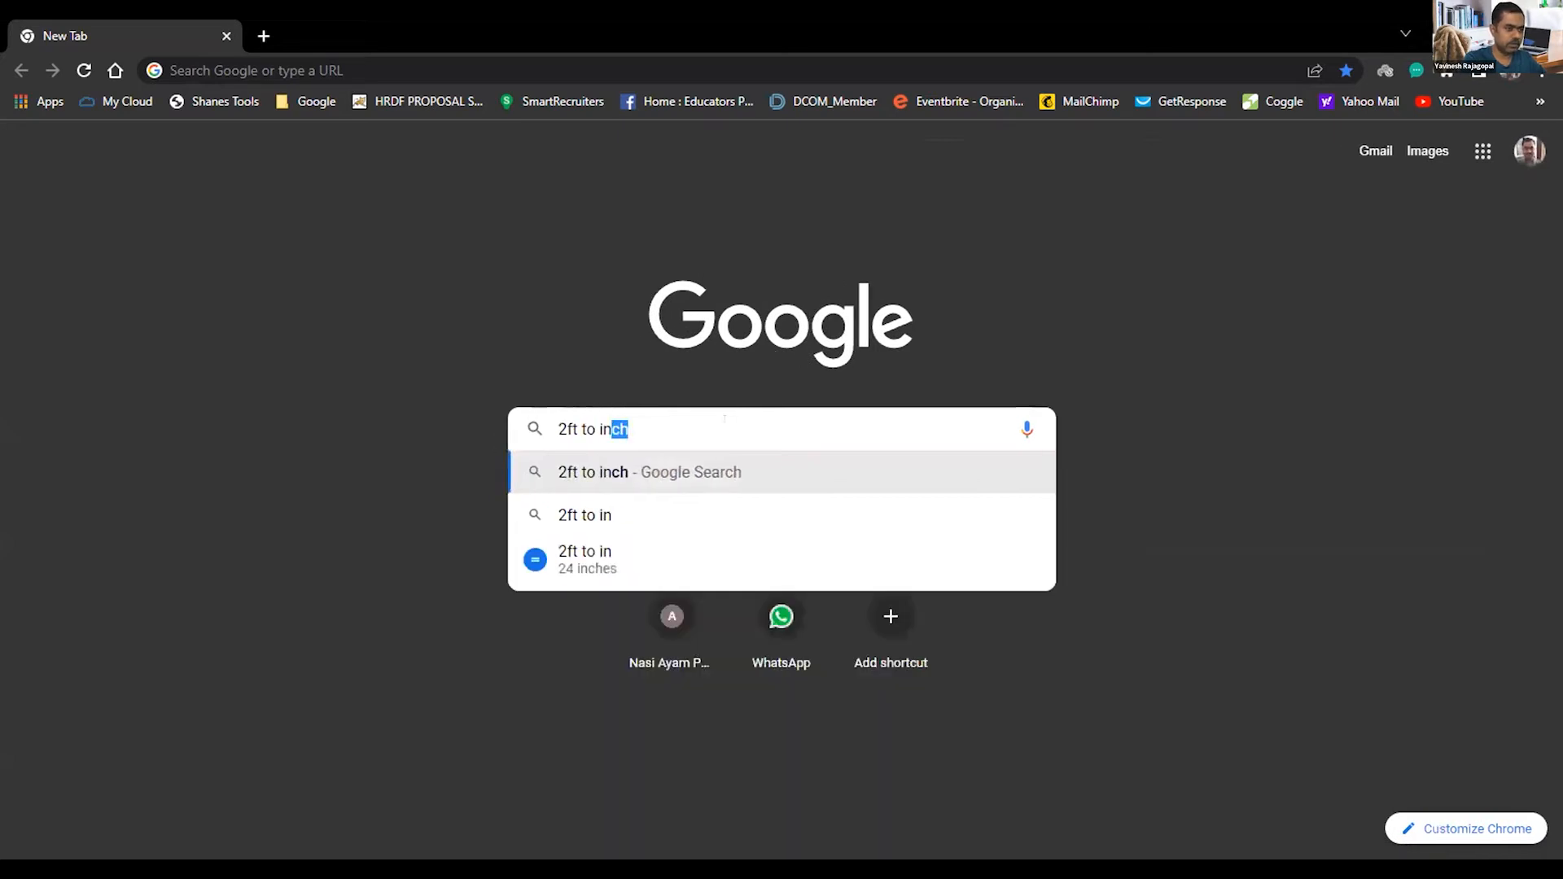
key("Return")
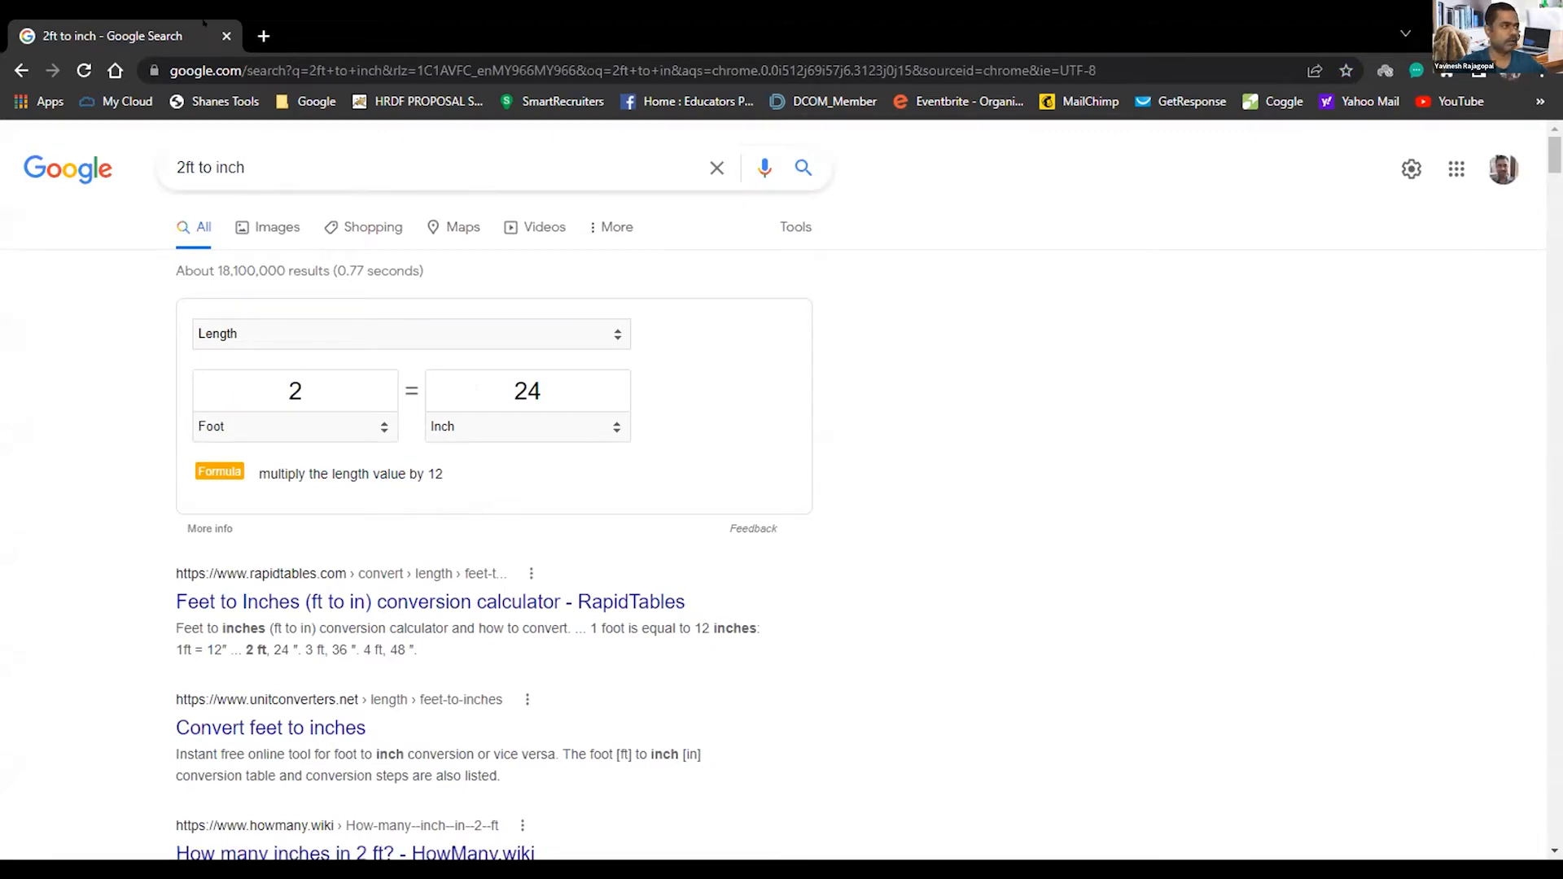
Step: Open another browser tab and search Google for "standard bunting size"
left_click(263, 36)
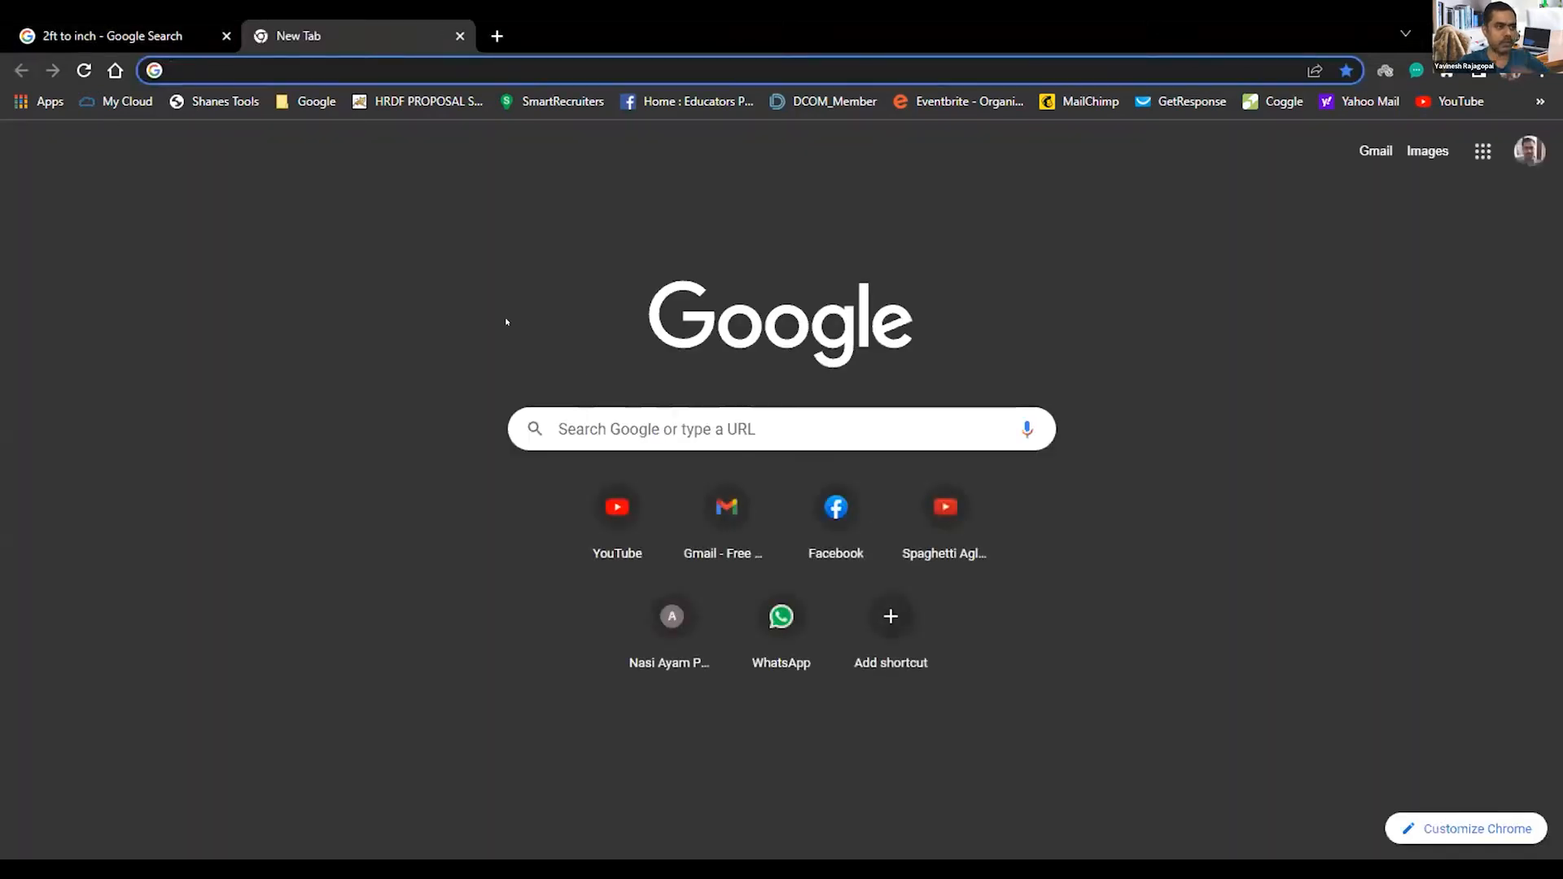
left_click(584, 419)
type("s")
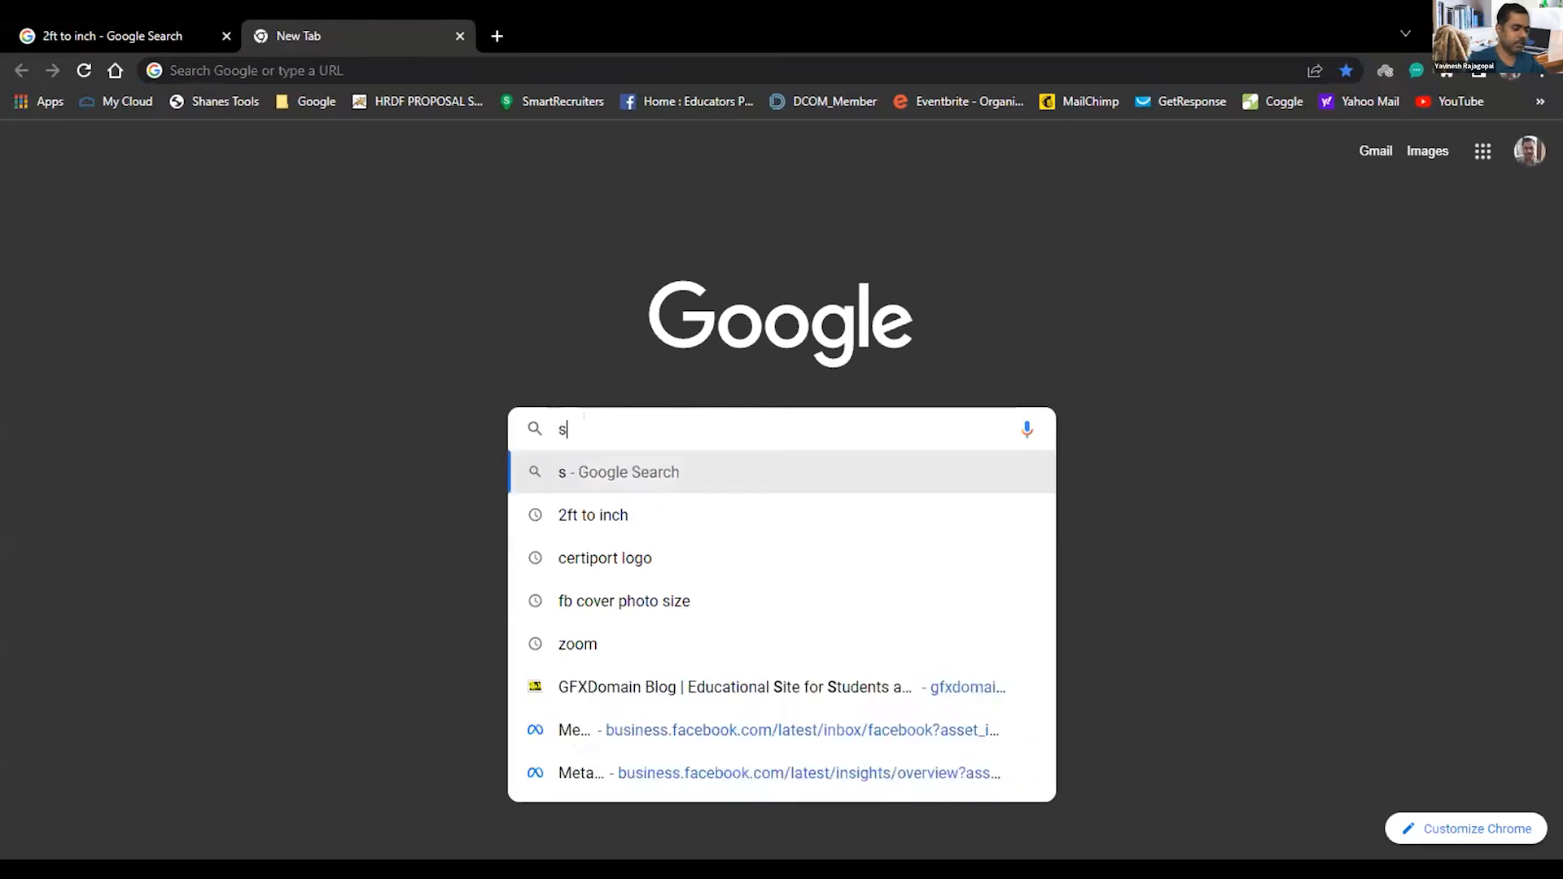
type("tandard bunting")
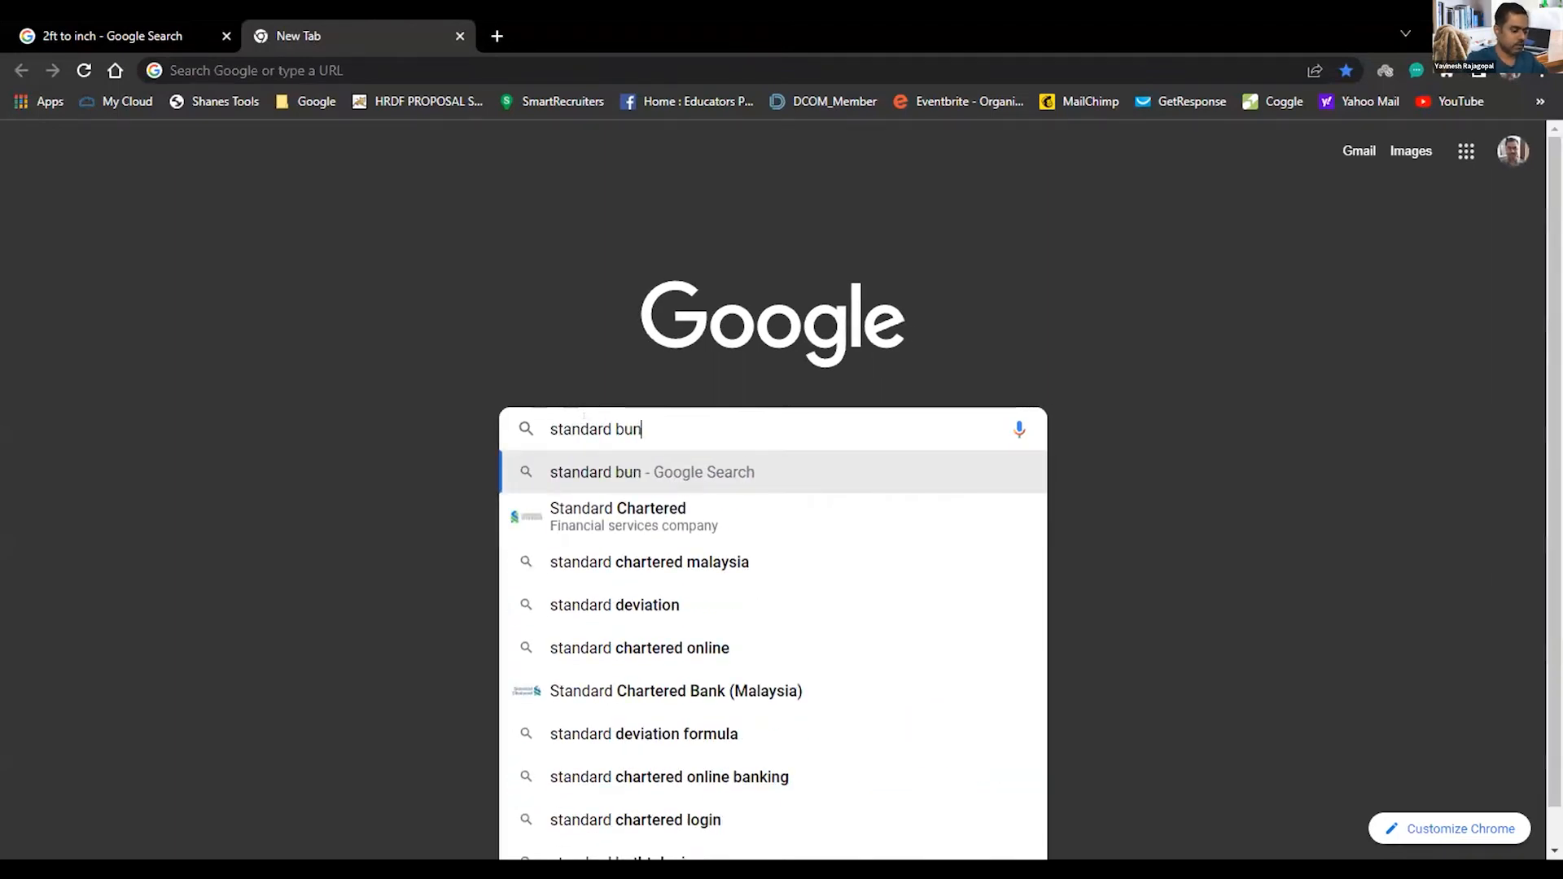
key("Return")
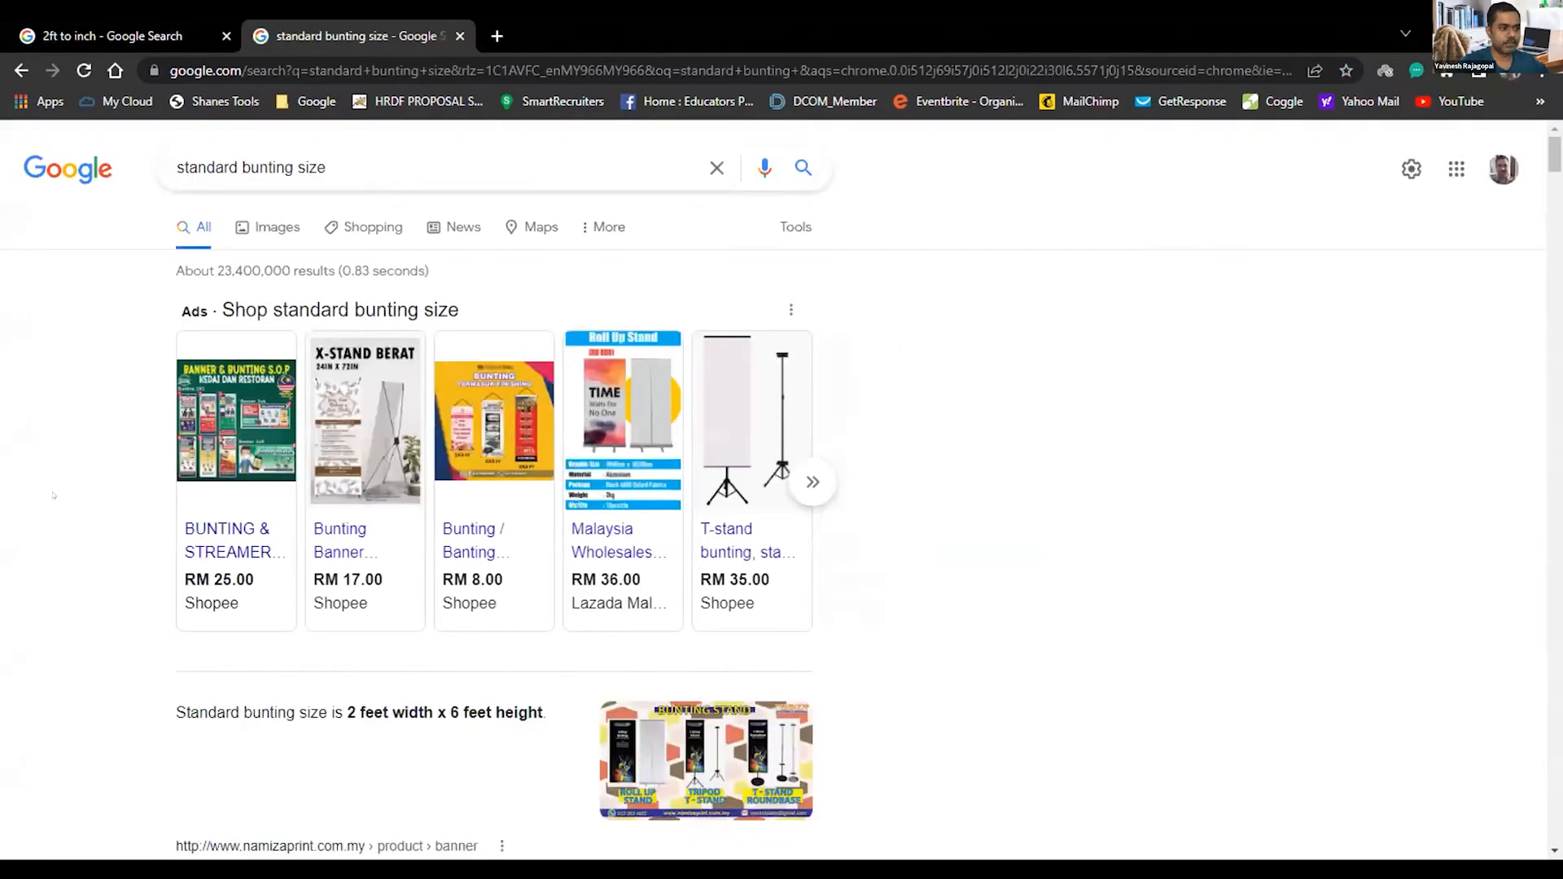
Step: Examine the featured answer about standard bunting width and height in the search results, highlighting its text
scroll(57, 494, "down", 5)
scroll(203, 278, "down", 1)
left_click_drag(230, 223, 546, 225)
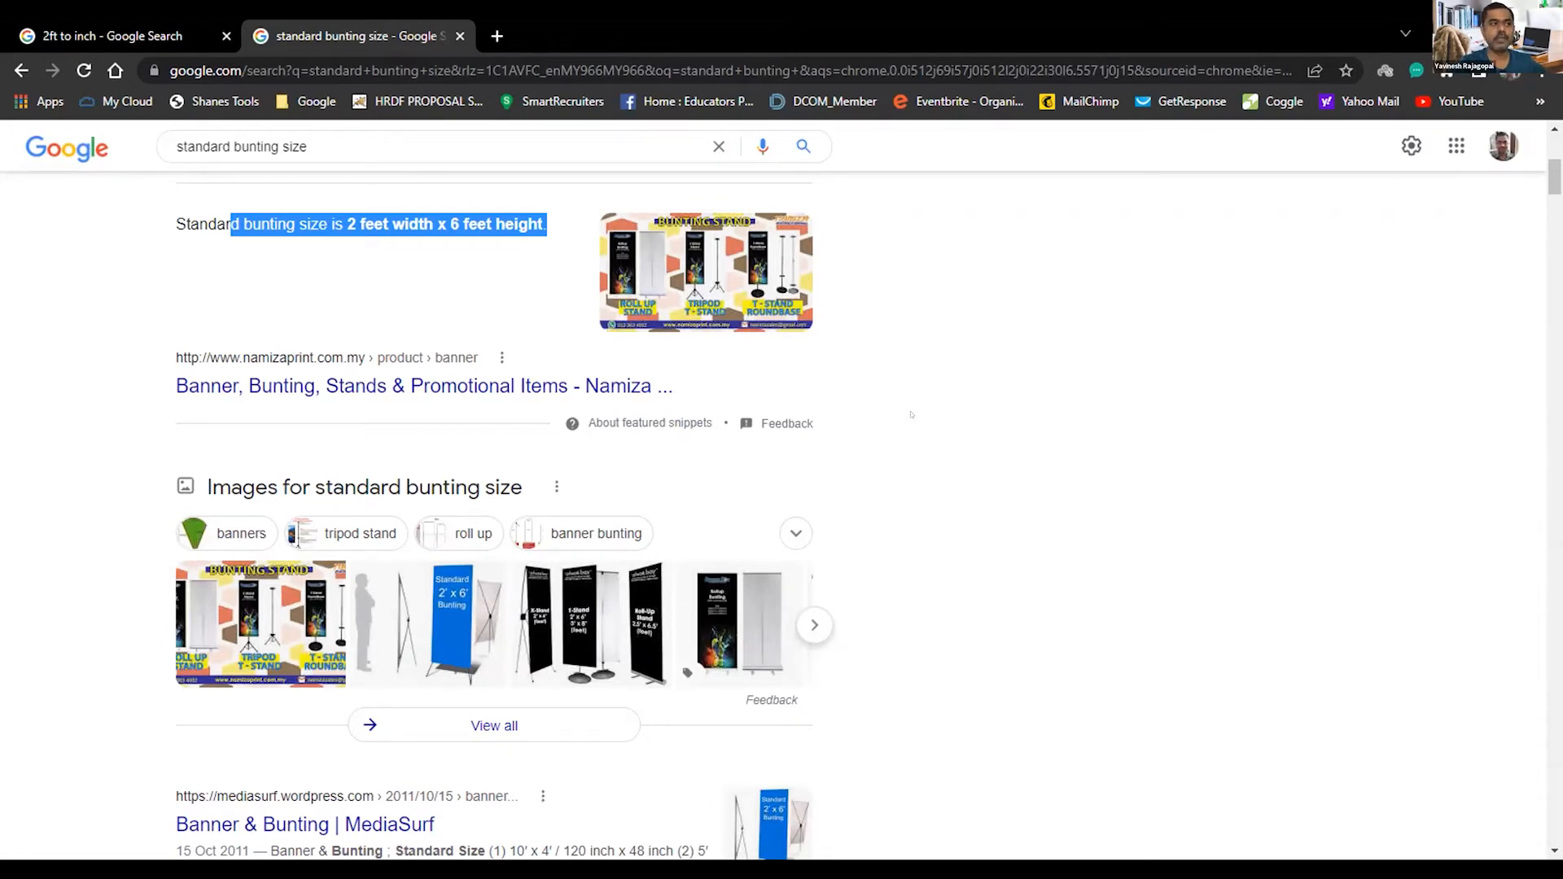
scroll(911, 414, "up", 1)
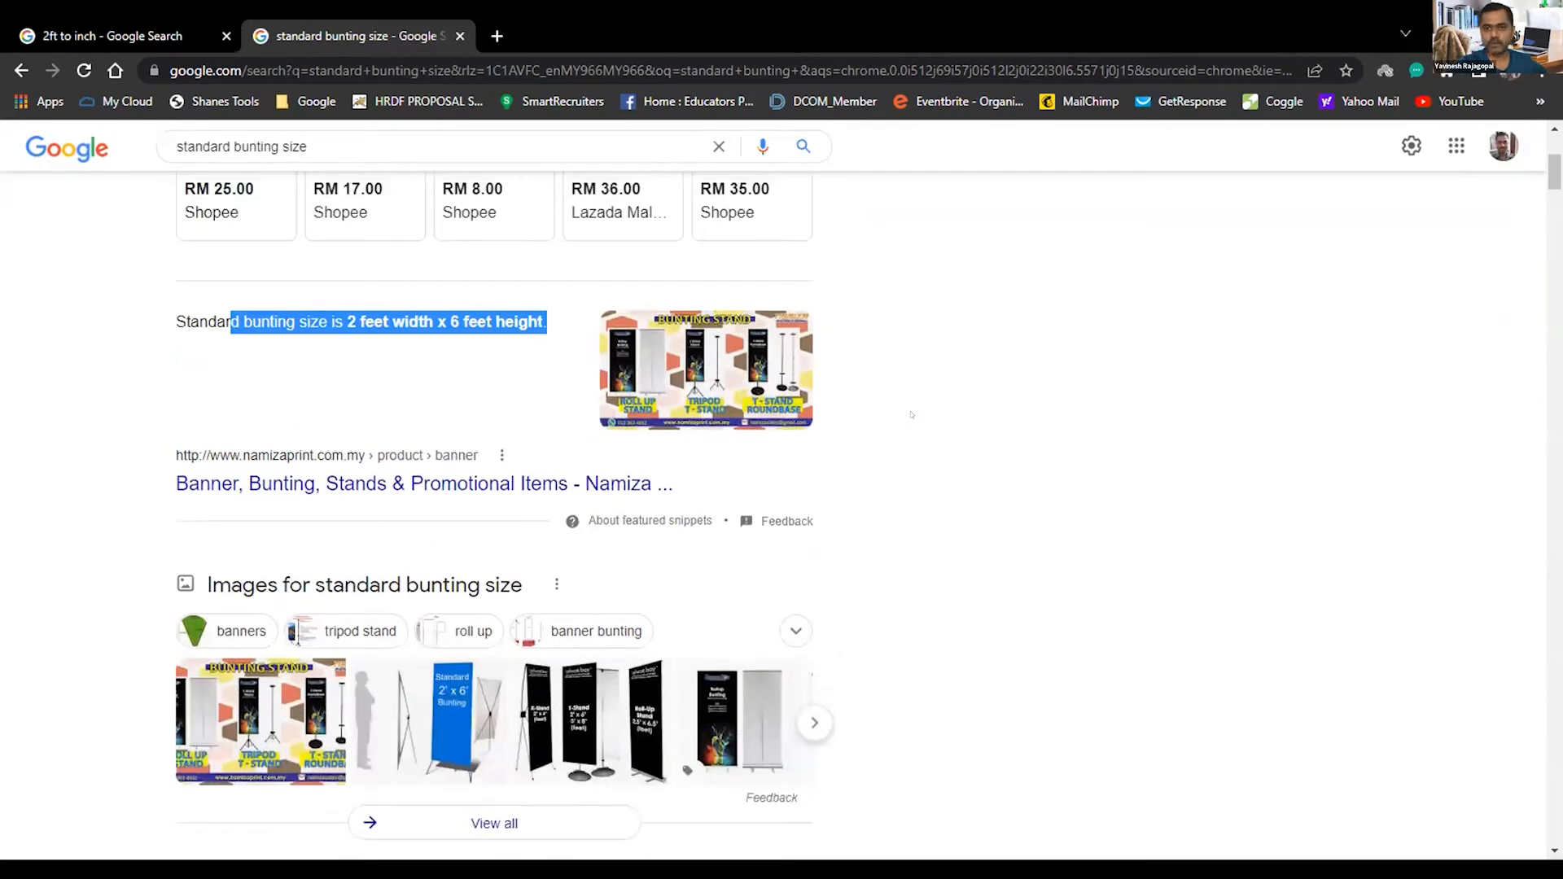
scroll(911, 414, "up", 1)
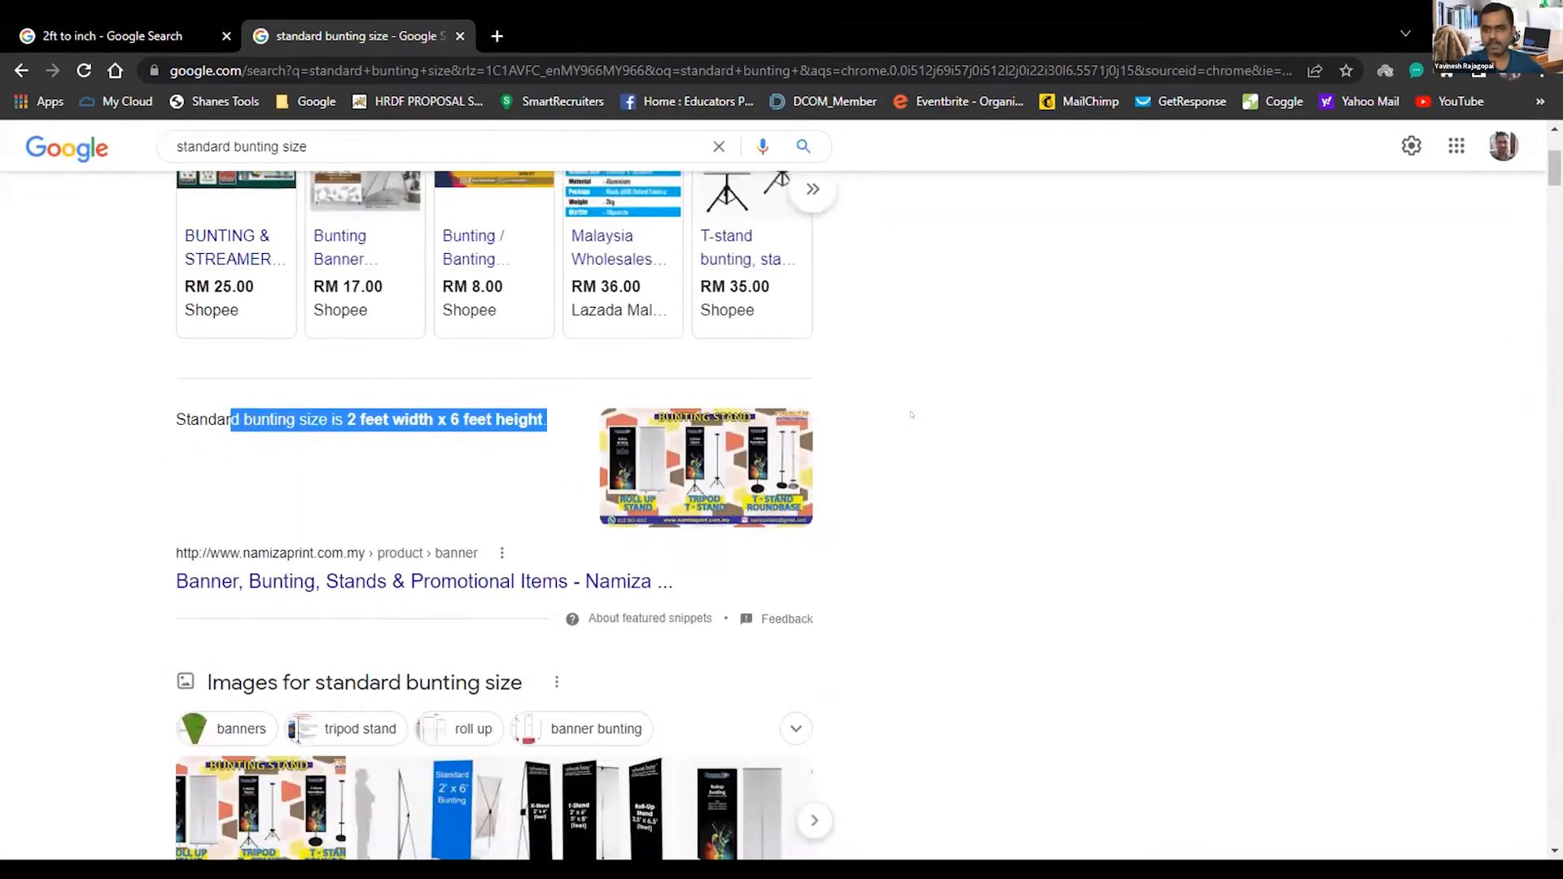
scroll(911, 415, "down", 1)
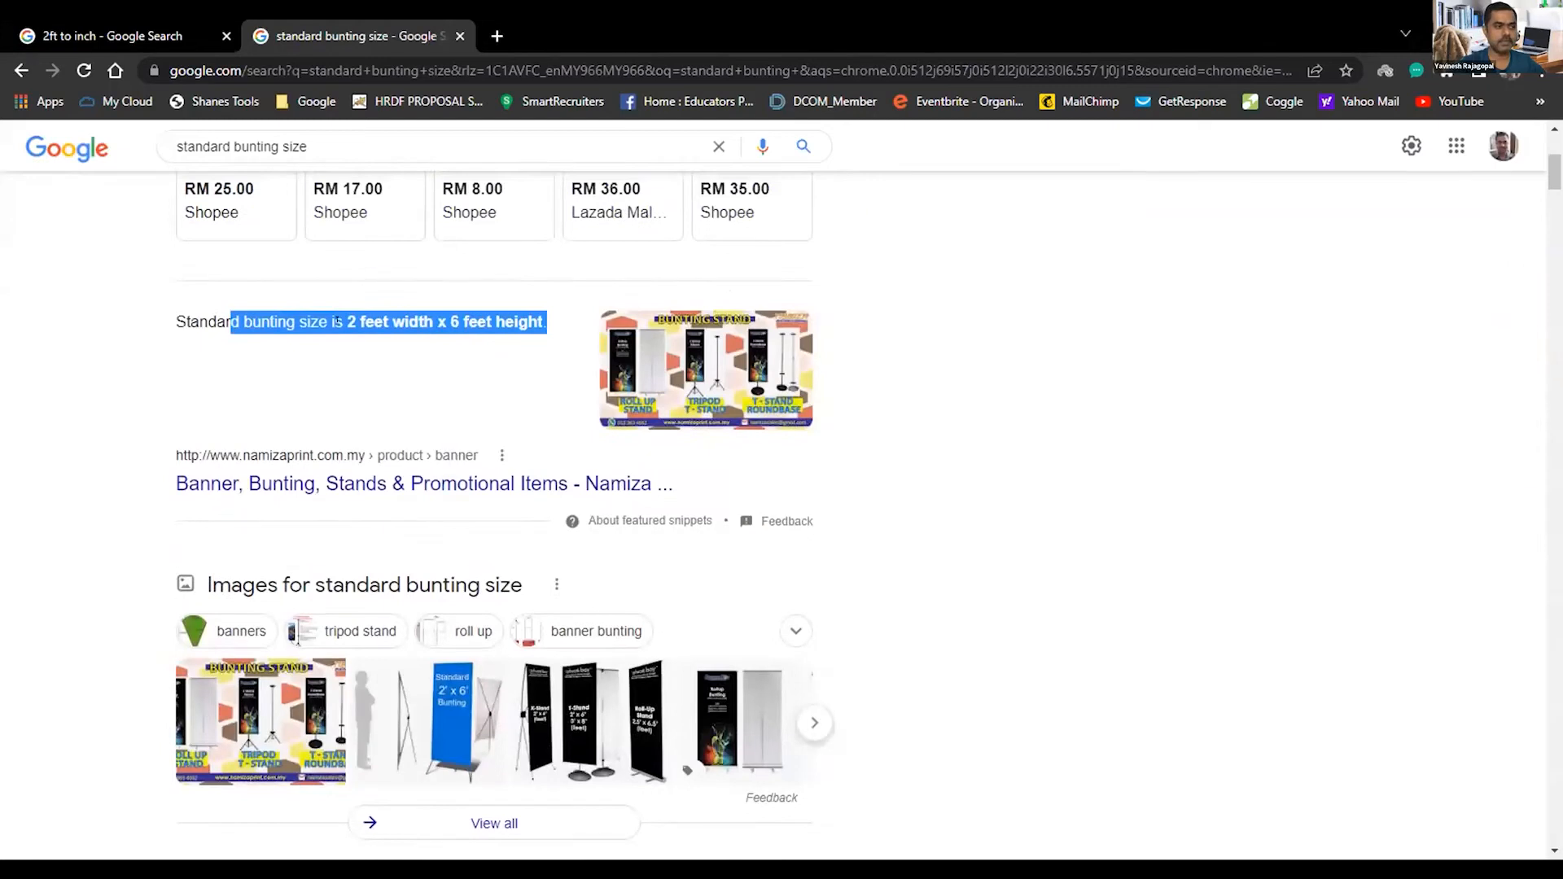
left_click(436, 367)
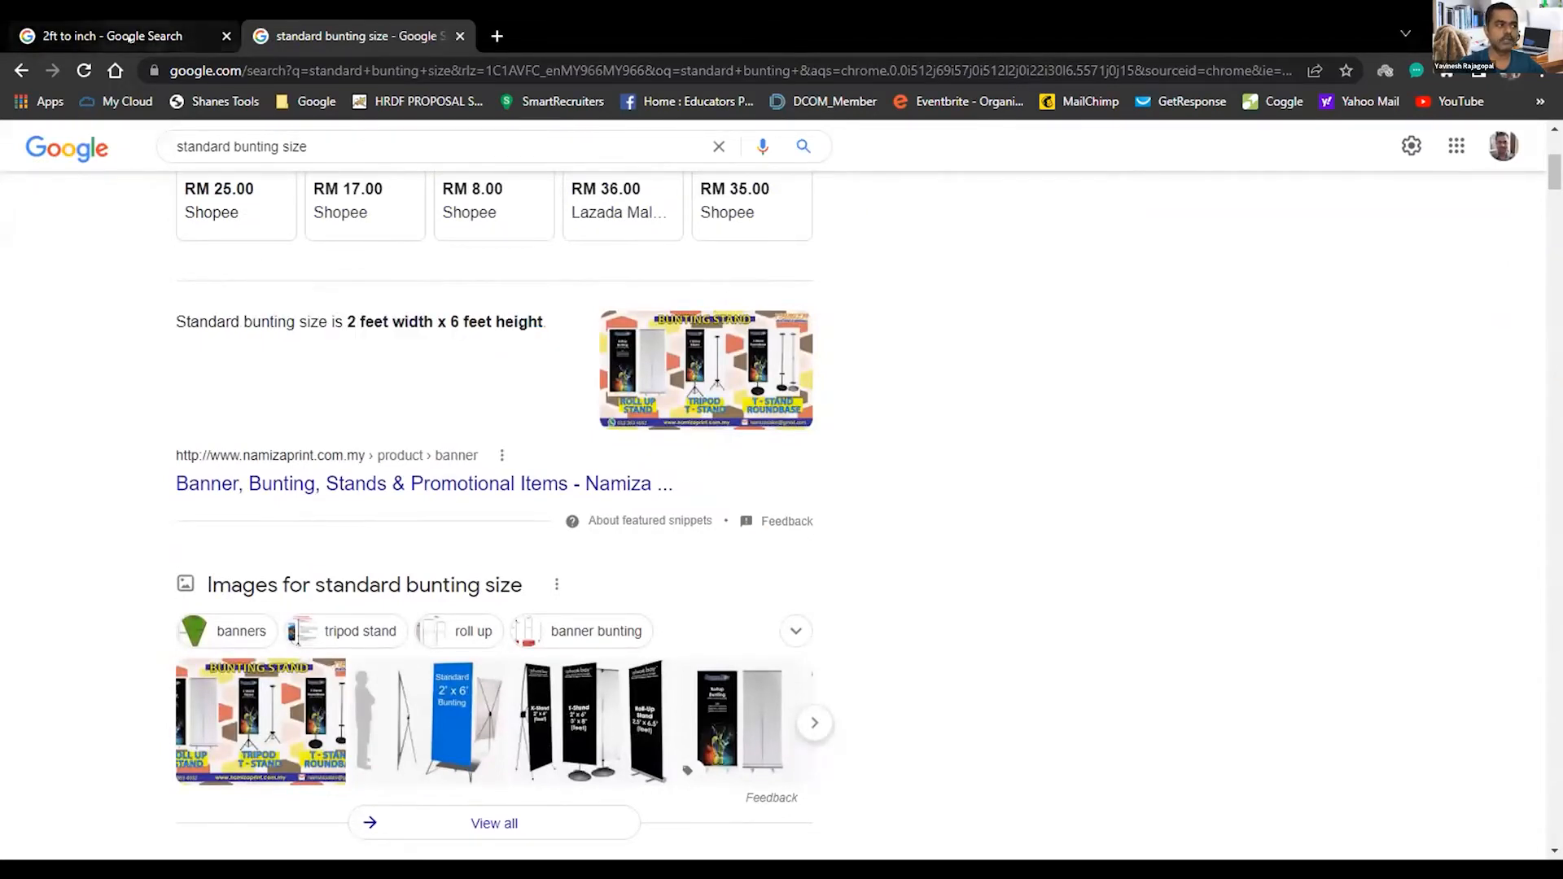
Step: Go back to the feet-to-inch conversion results and change the search to "2ft to cm"
left_click(157, 39)
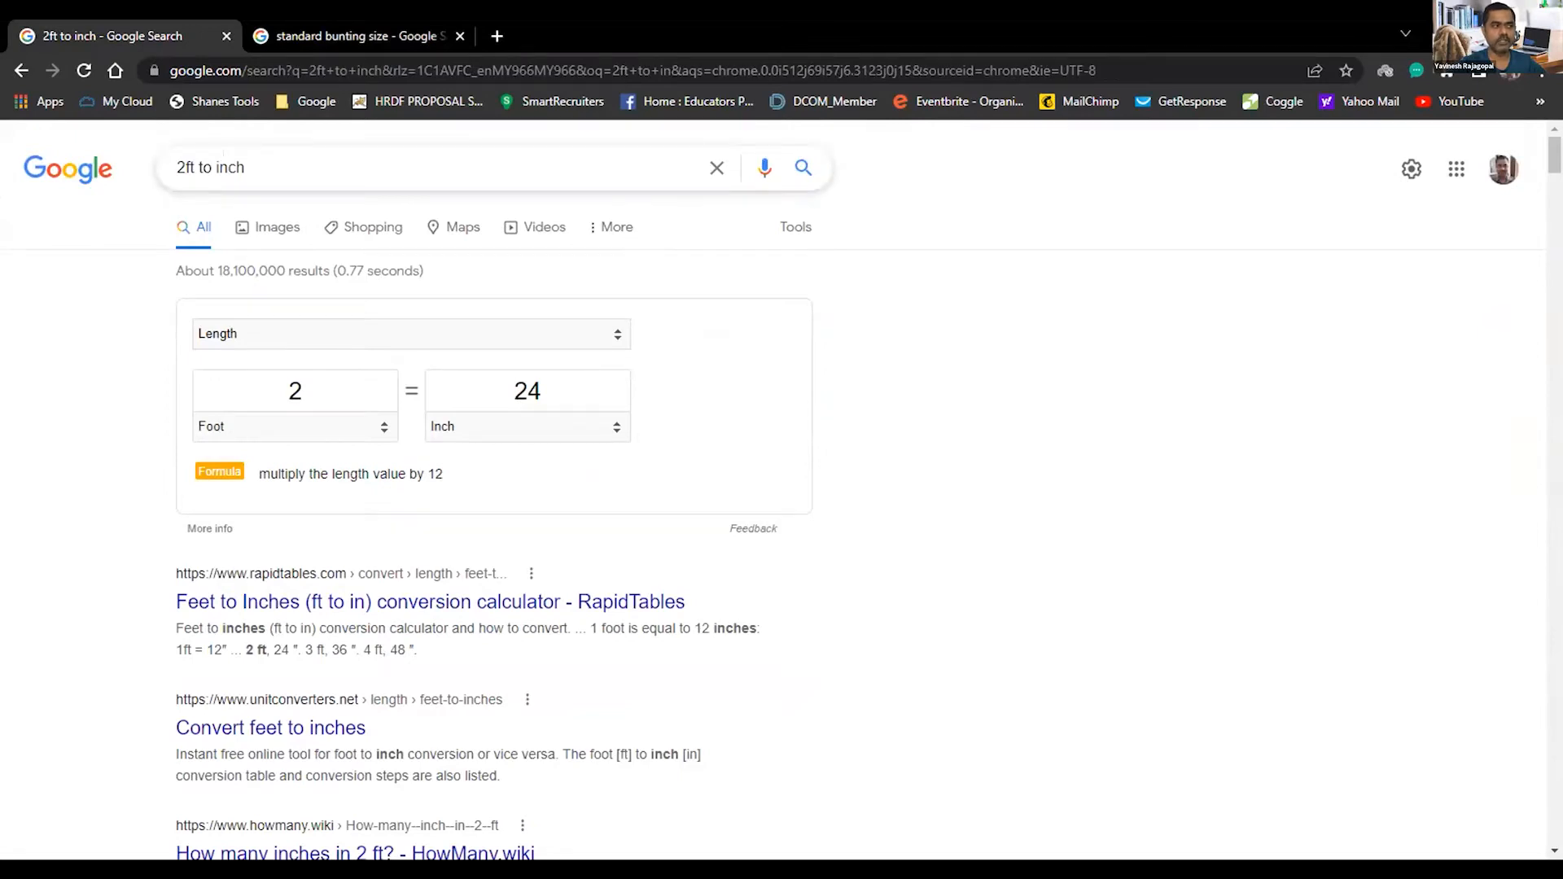
left_click_drag(215, 165, 244, 165)
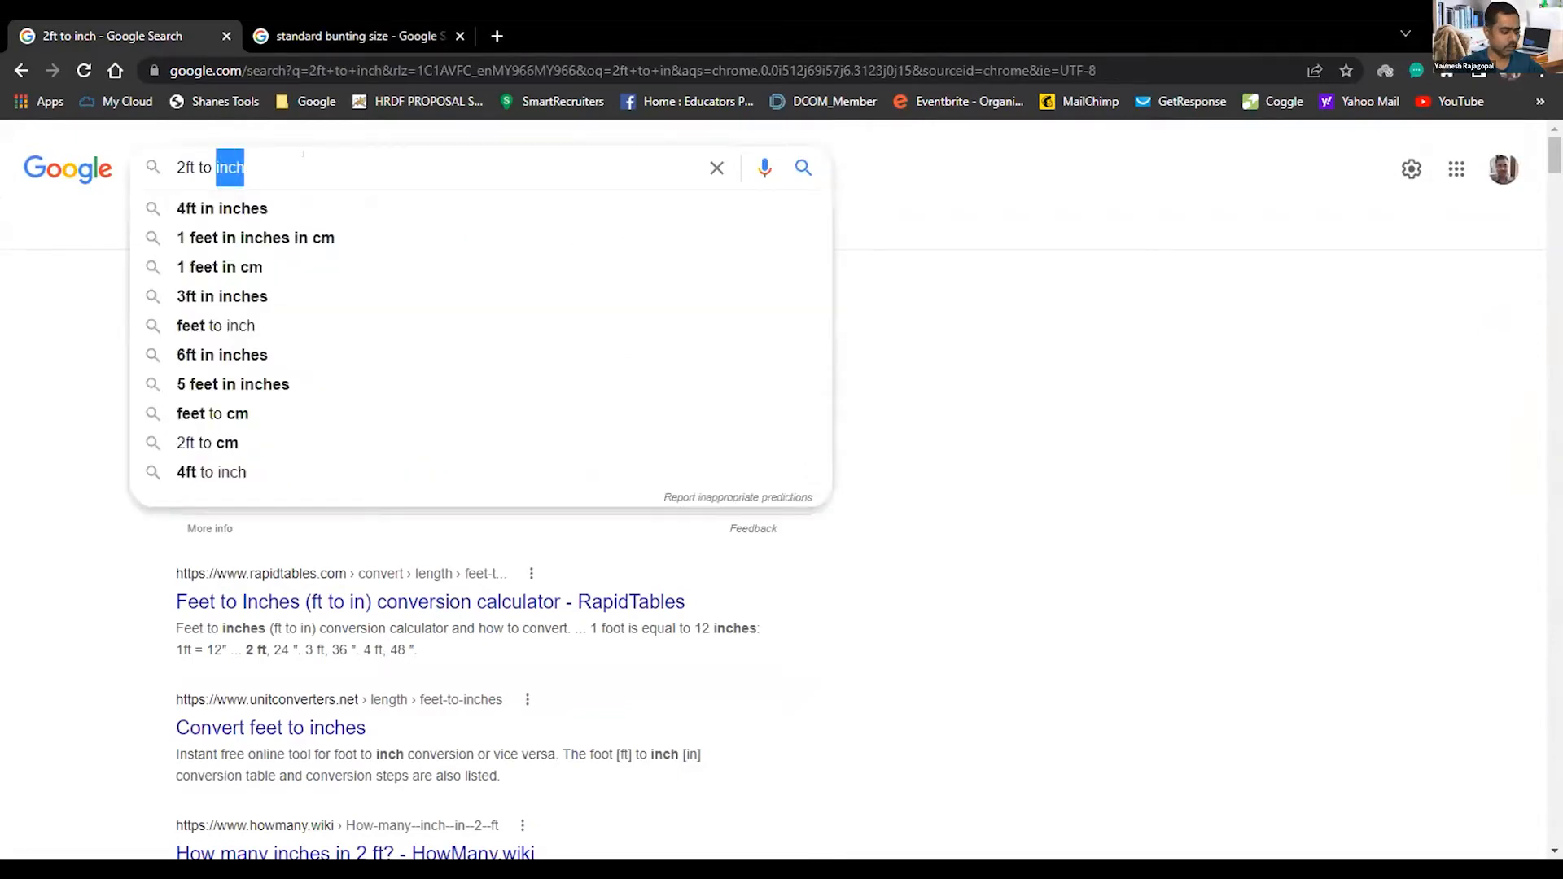
type("cm")
key("Return")
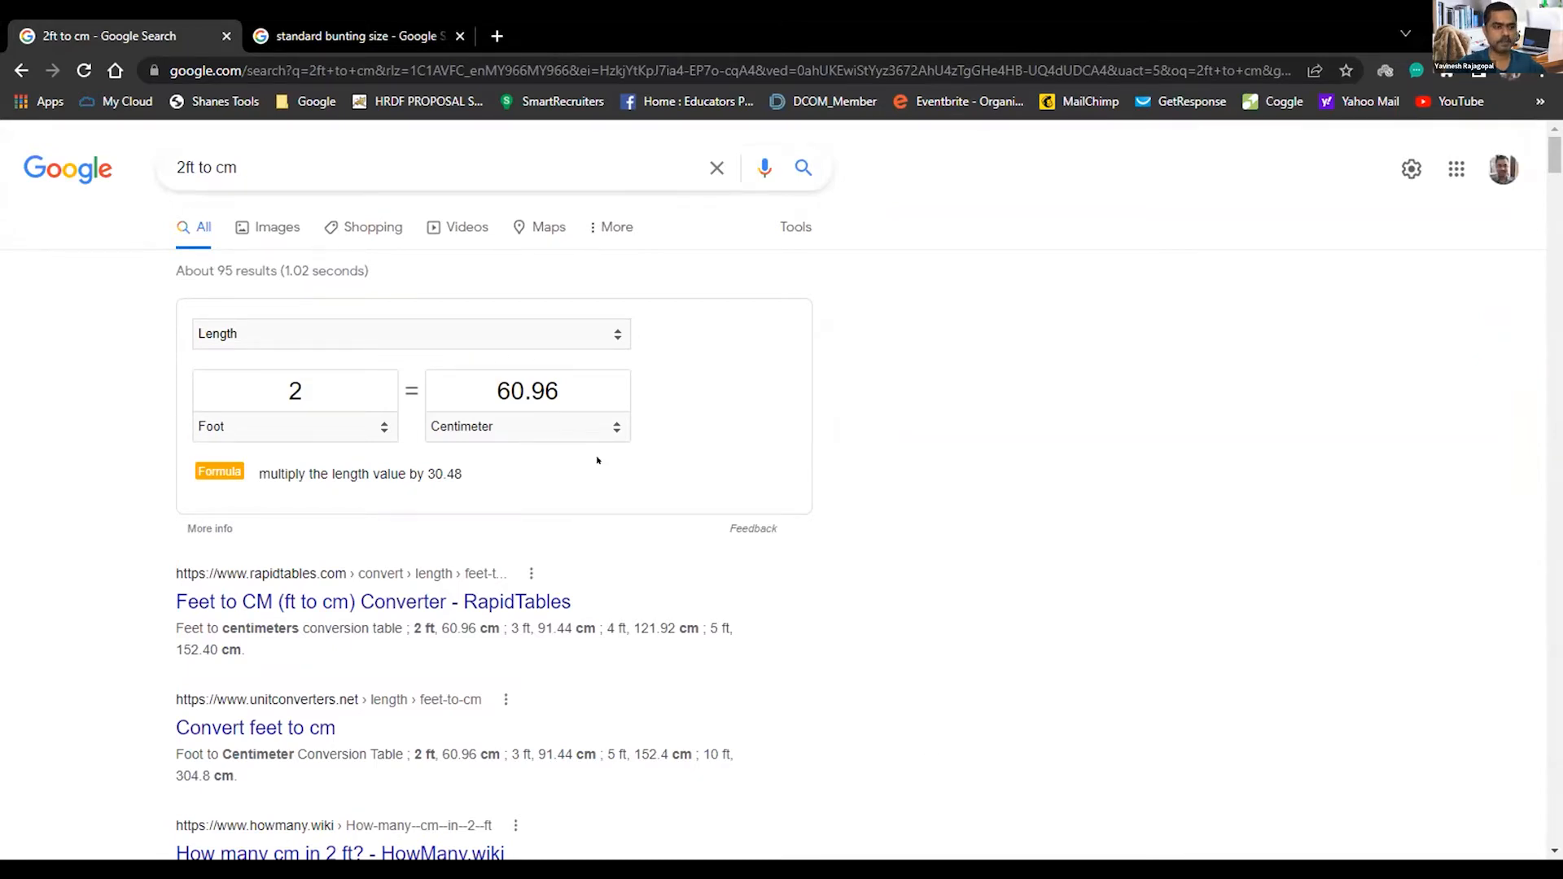
Step: Switch back to Illustrator and set the new document's width to 24 in and height to 72 in
key("alt+Tab")
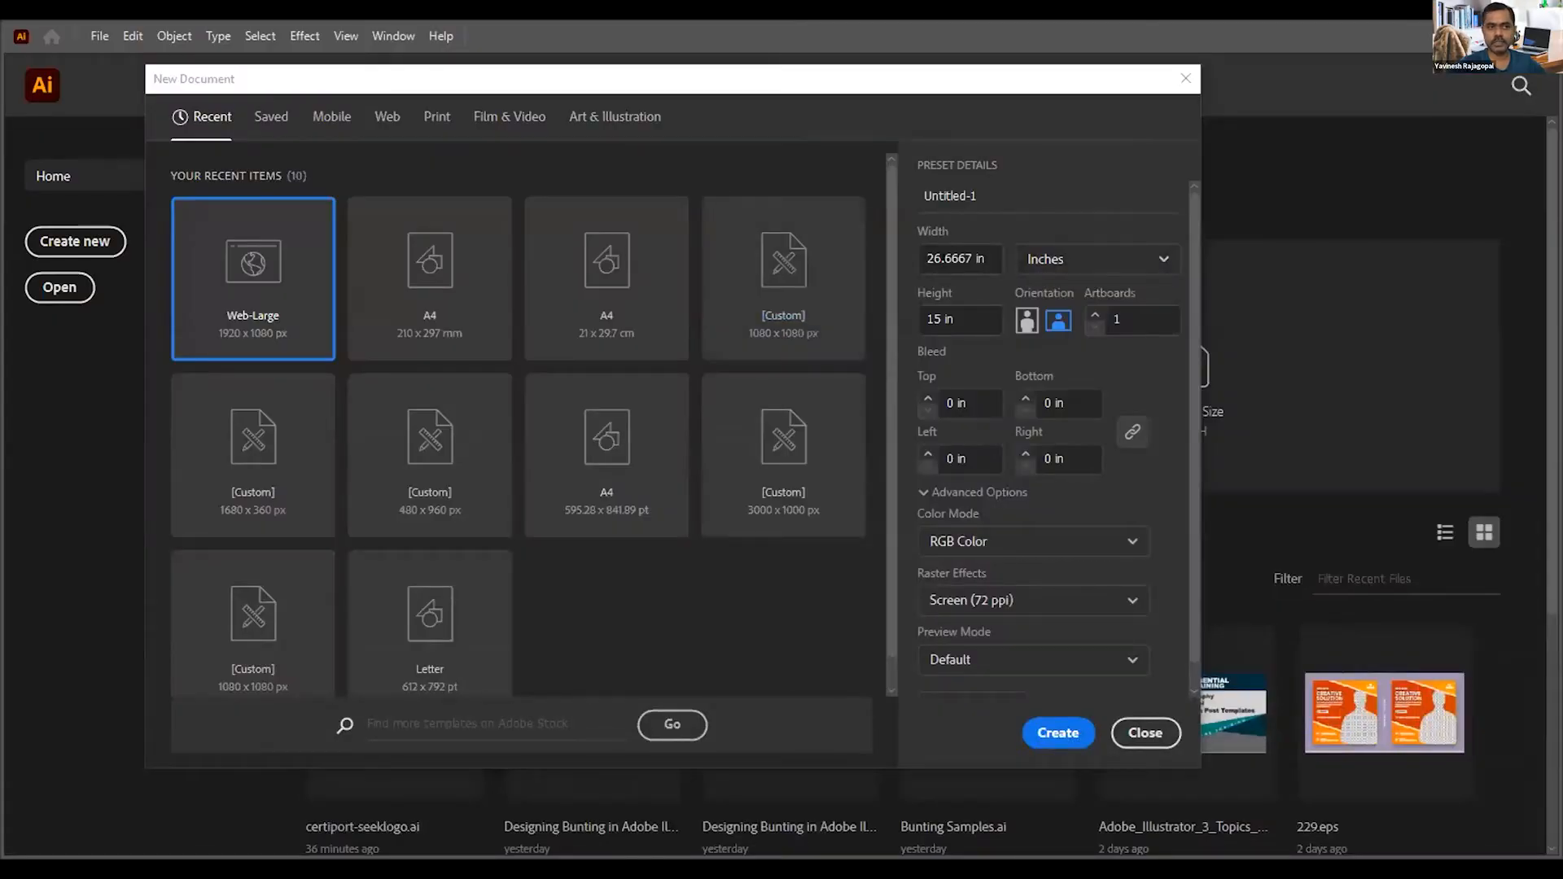
left_click_drag(986, 247, 912, 247)
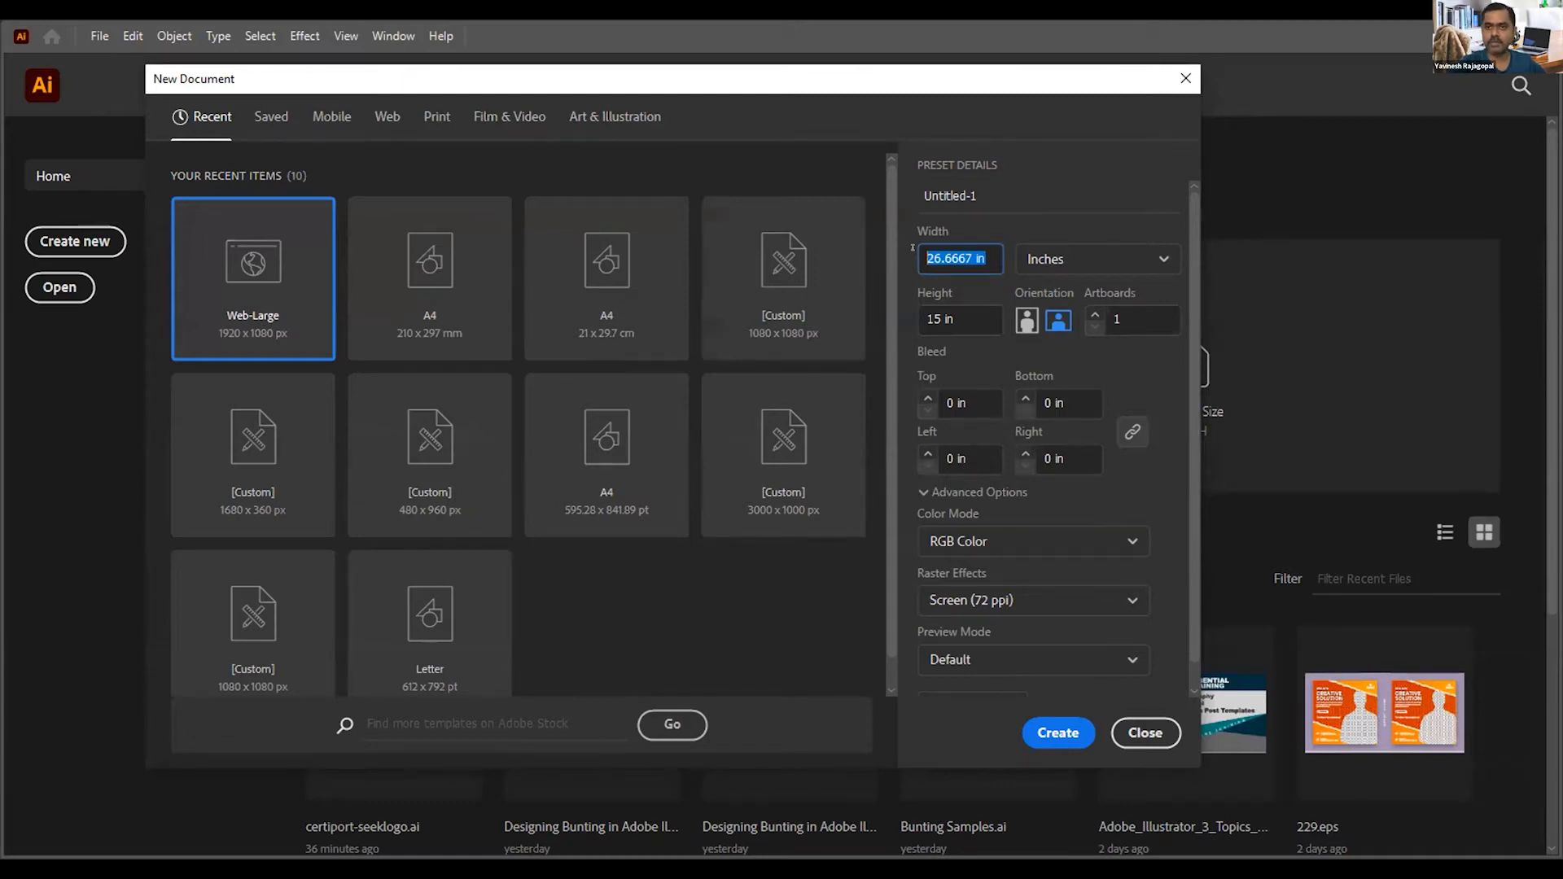
type("24")
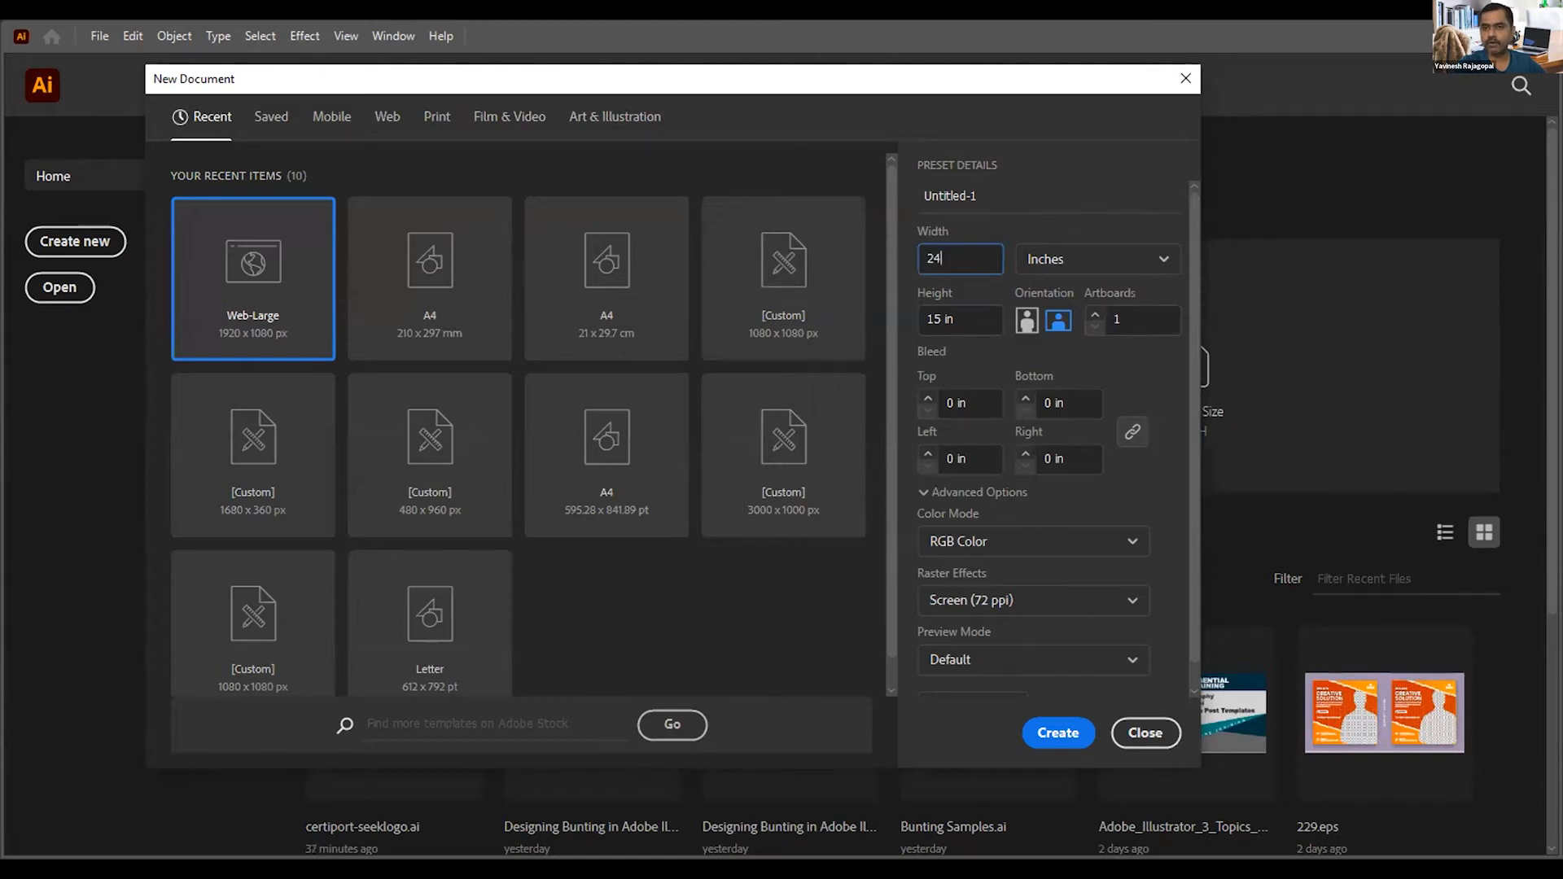
key("Tab")
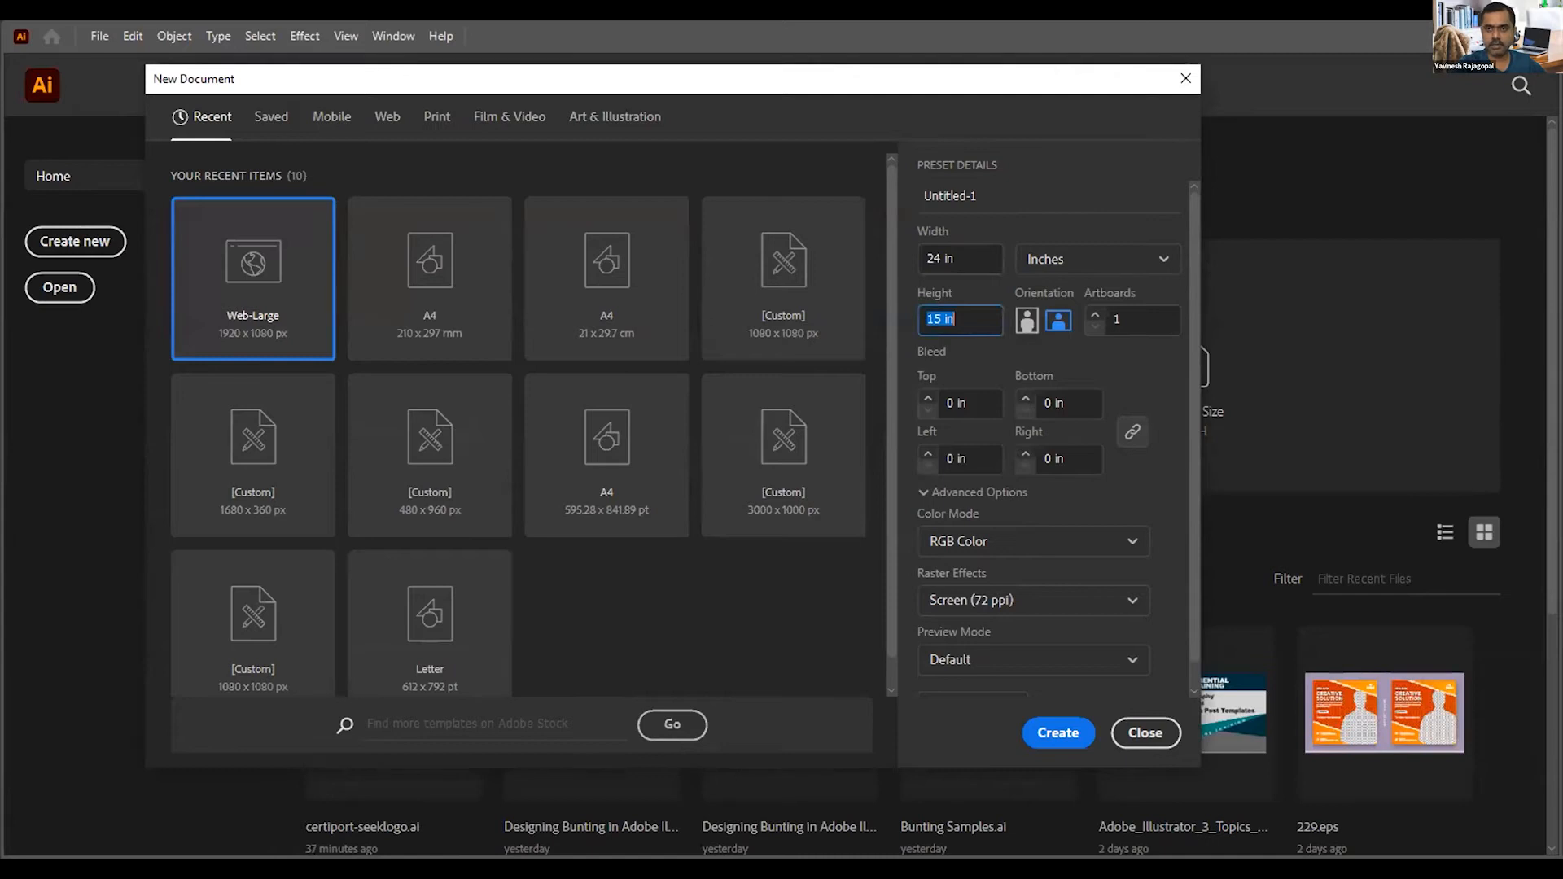
type("72")
left_click(938, 262)
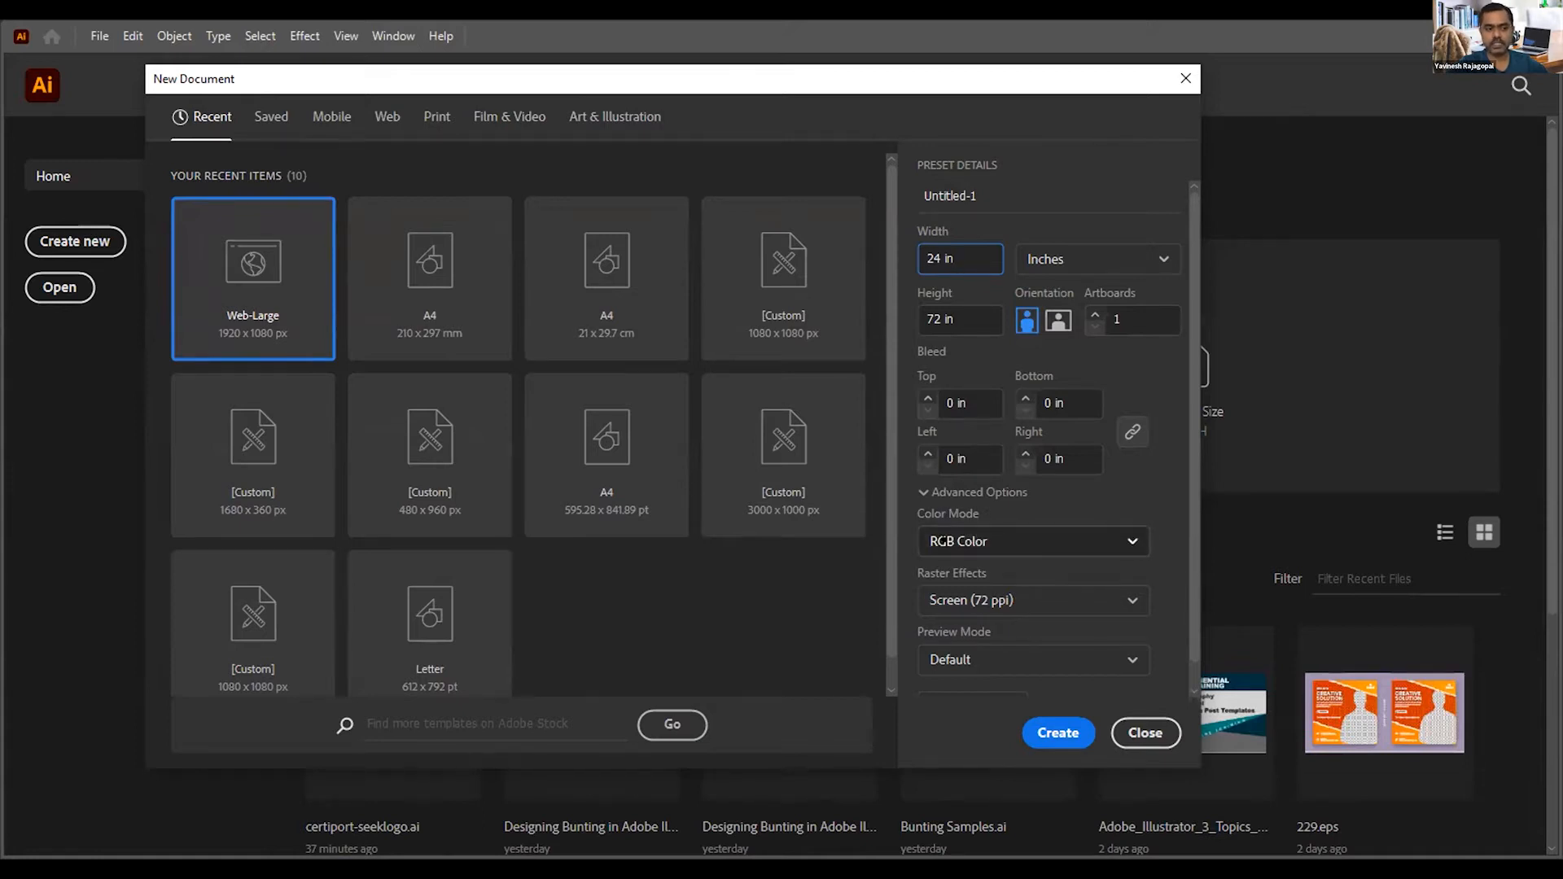
Step: Set the new document's color mode to CMYK Color and its raster effects to Medium (150 ppi)
left_click(961, 542)
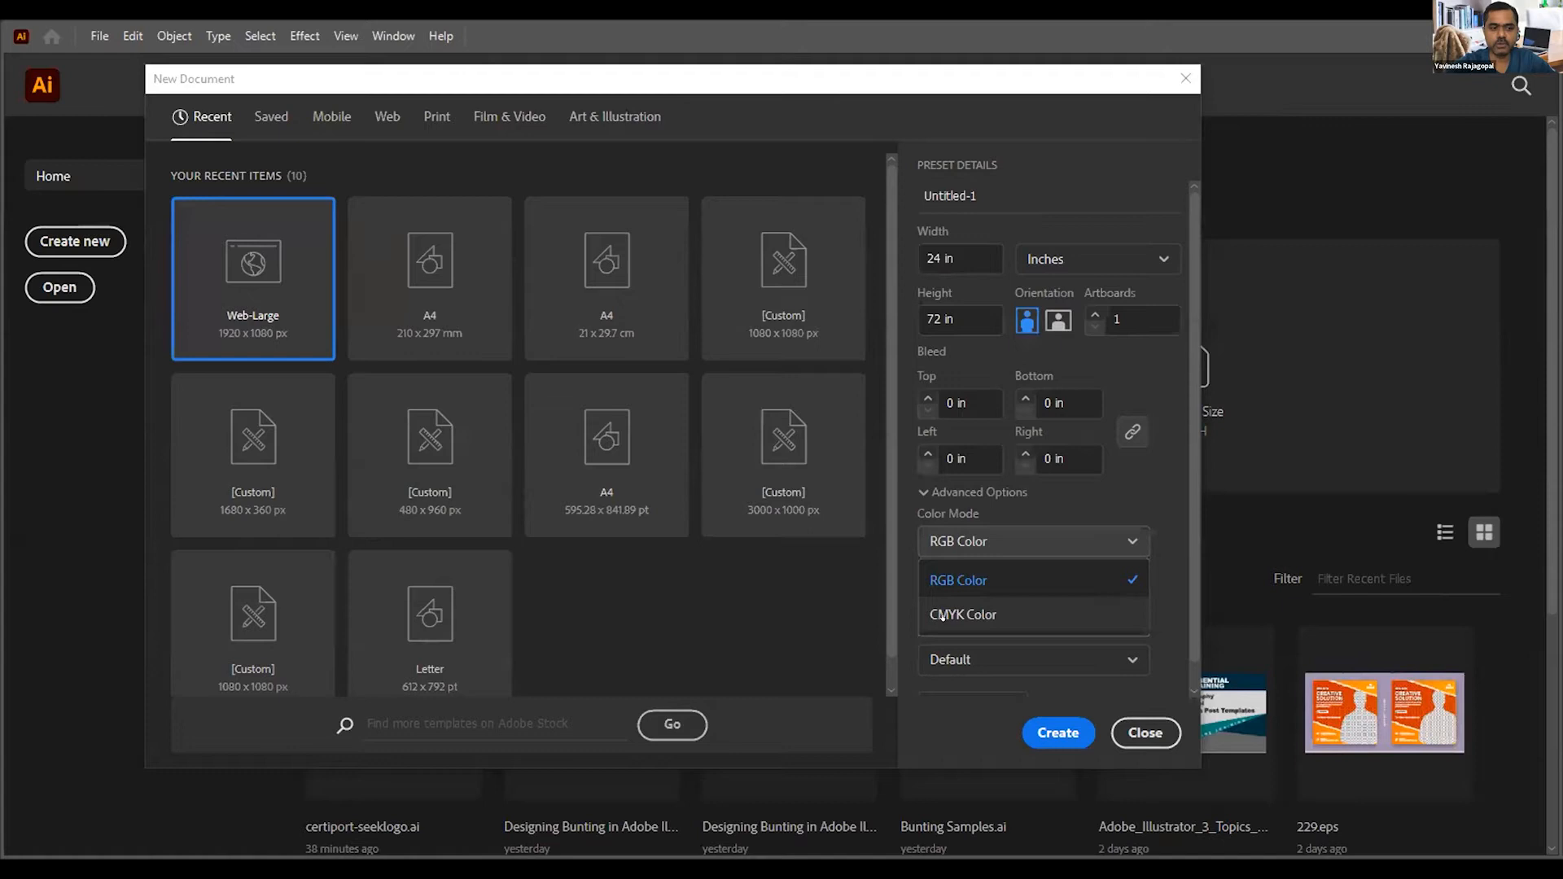
left_click(957, 616)
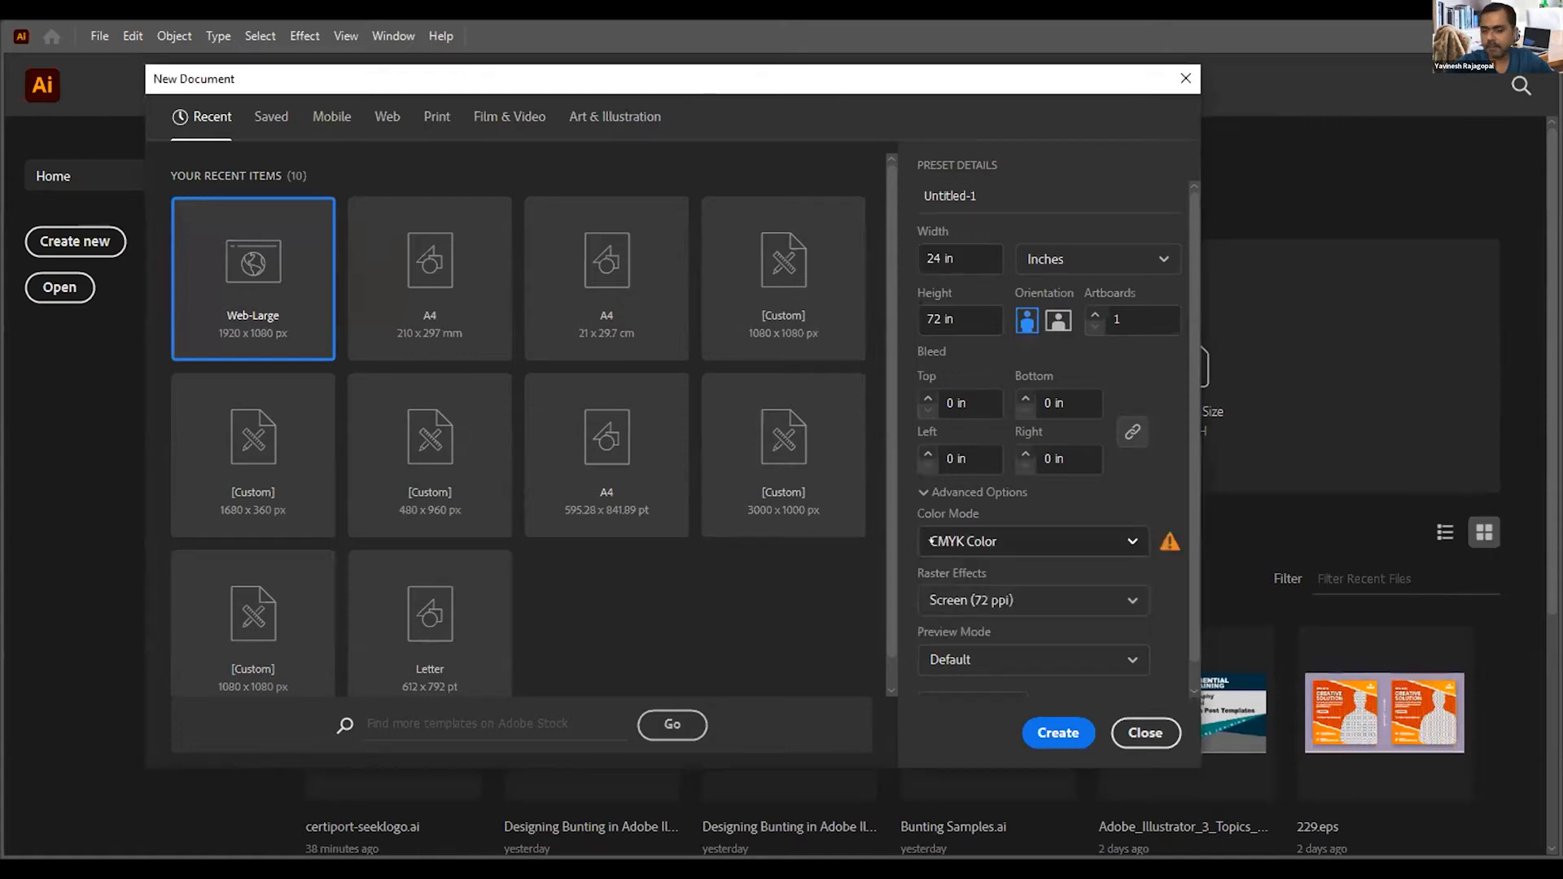
left_click(961, 597)
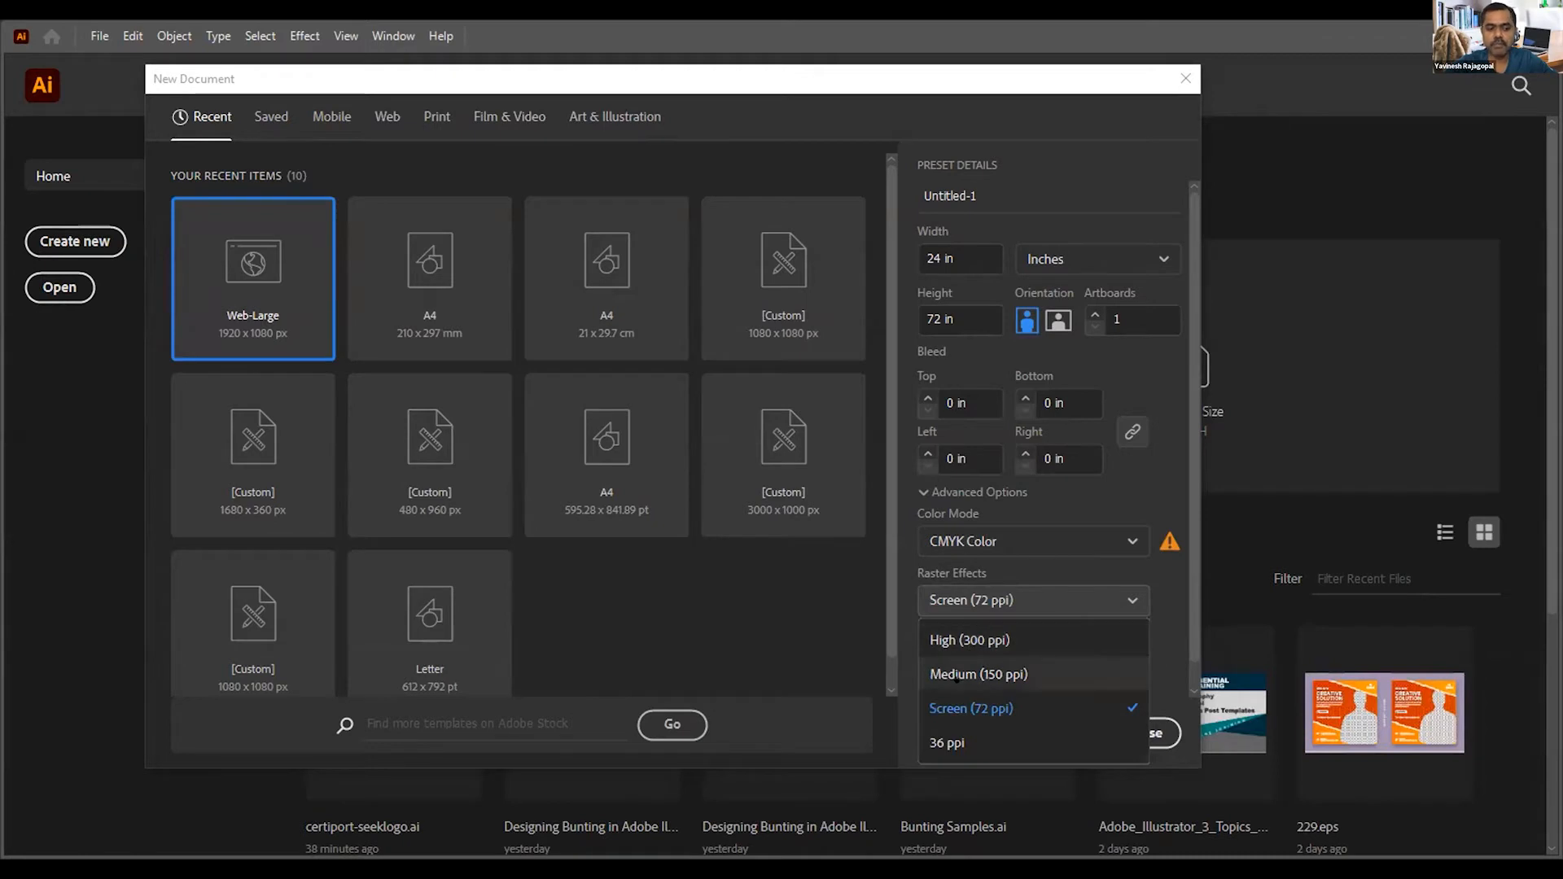
left_click(957, 675)
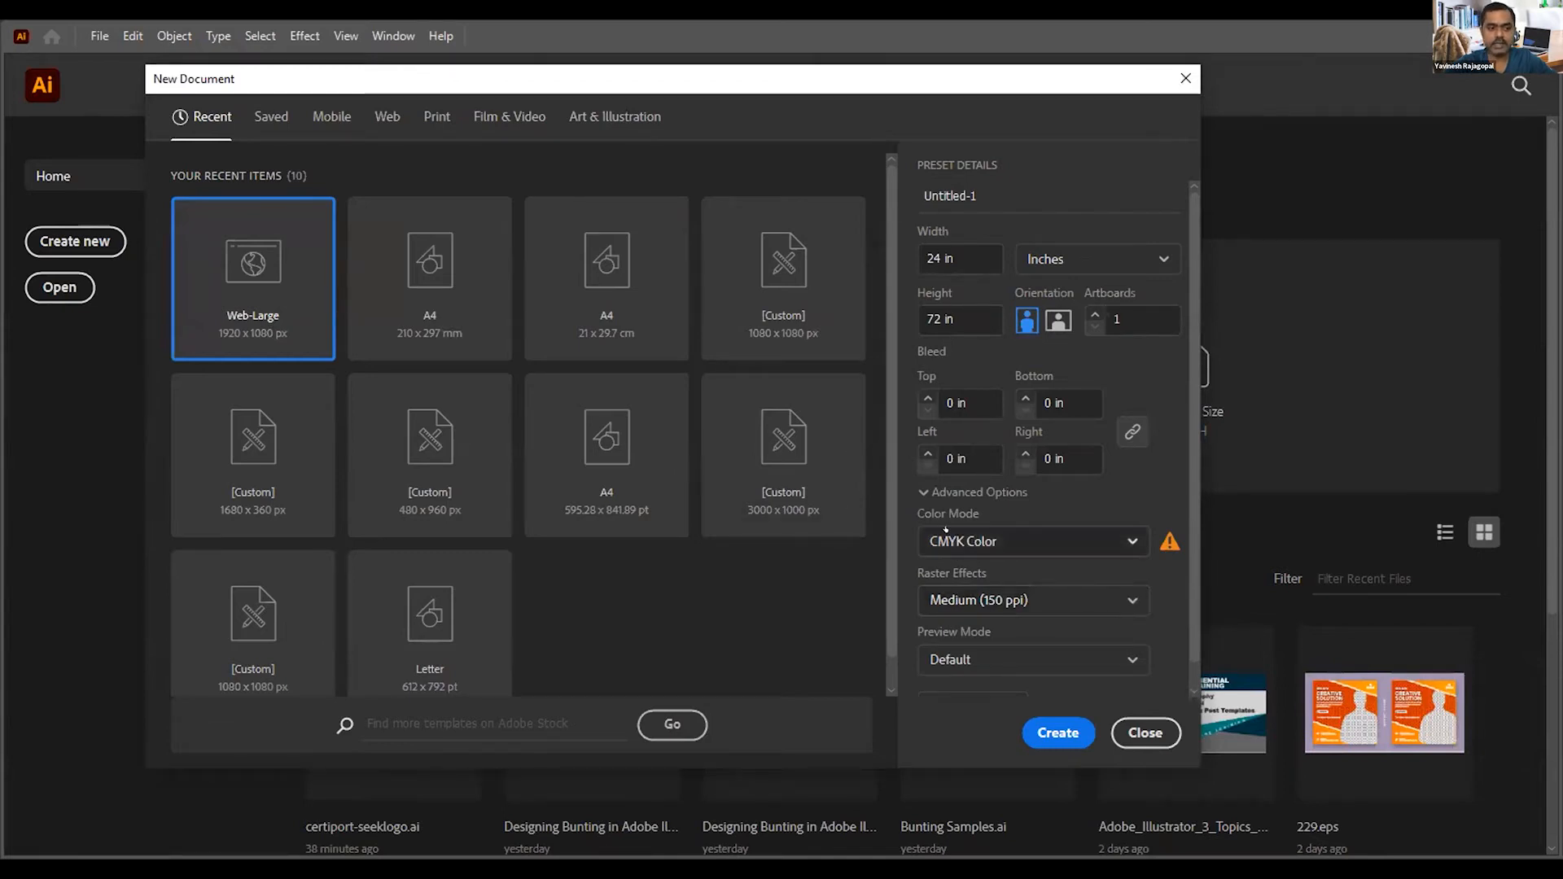
Step: Try the raster effects at Screen (72 ppi) and return them to Medium (150 ppi)
left_click(945, 601)
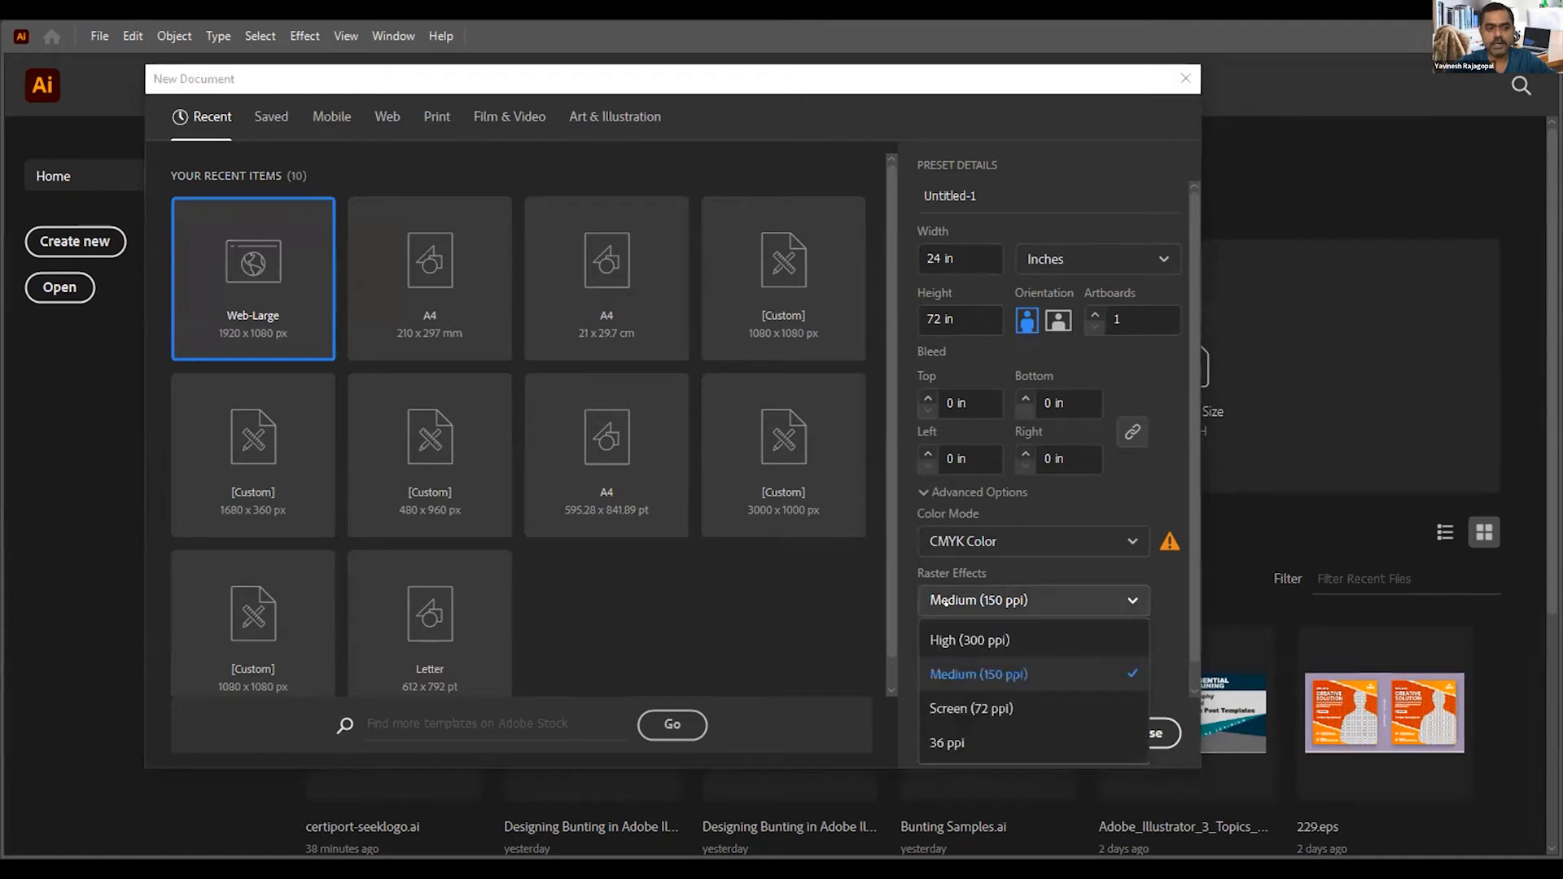
left_click(969, 708)
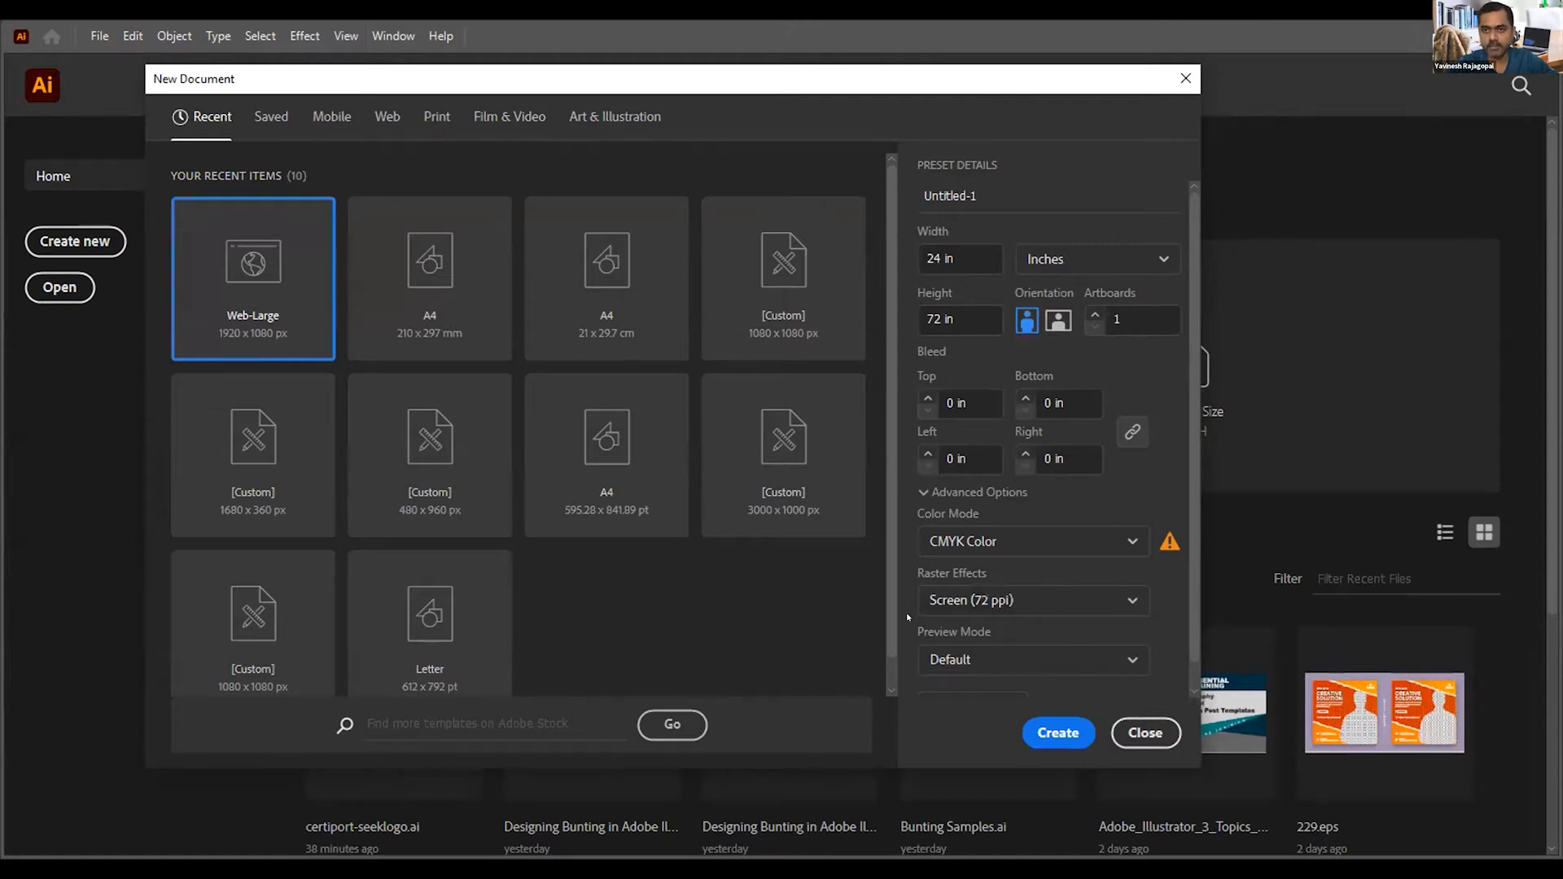
left_click(958, 601)
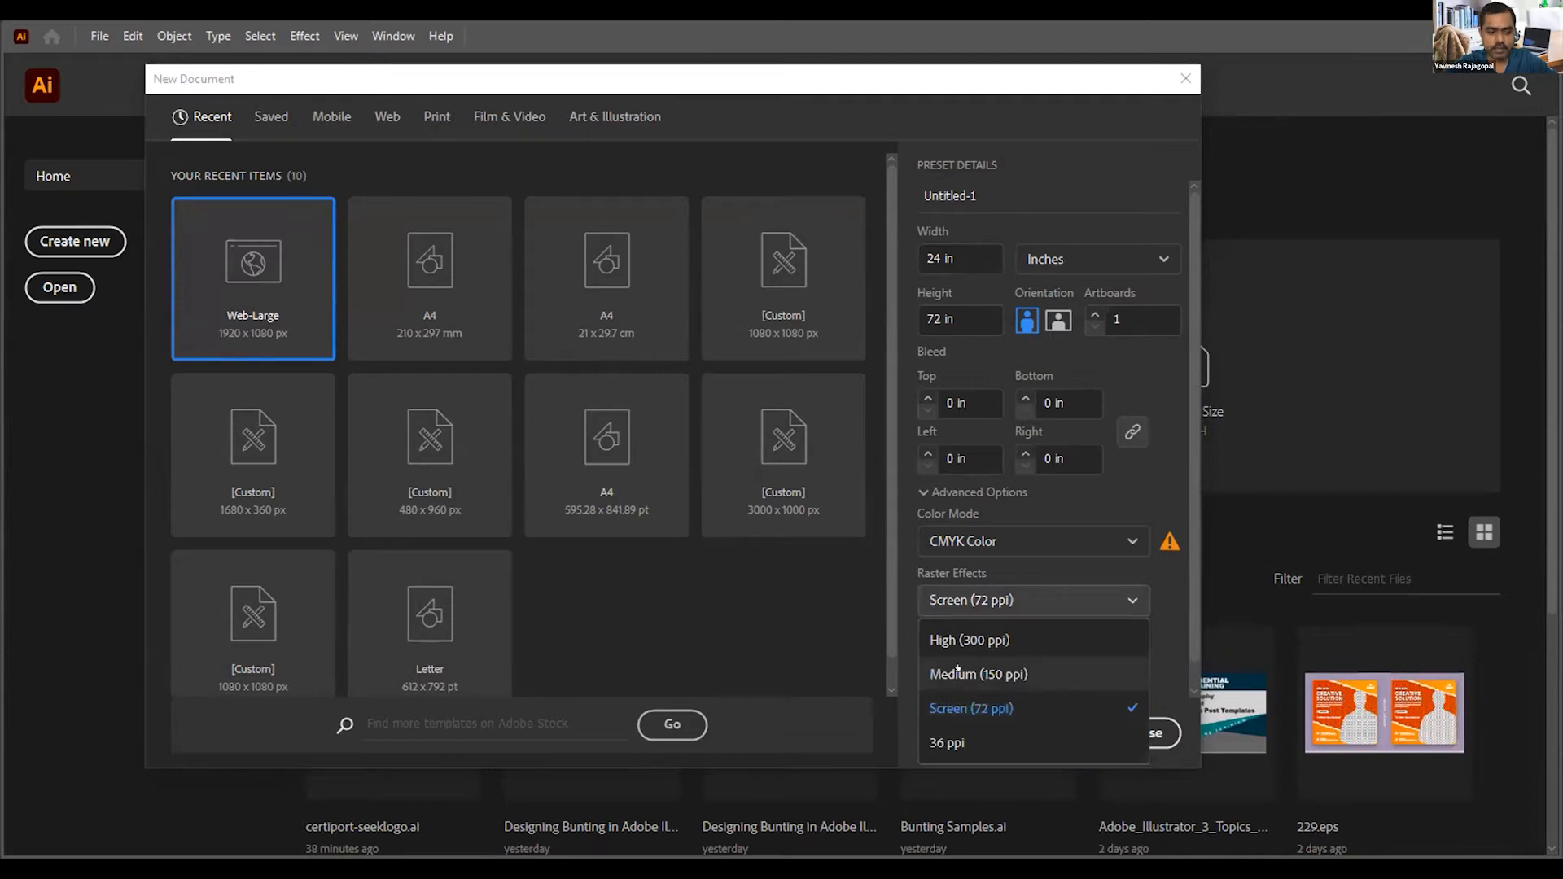
left_click(979, 674)
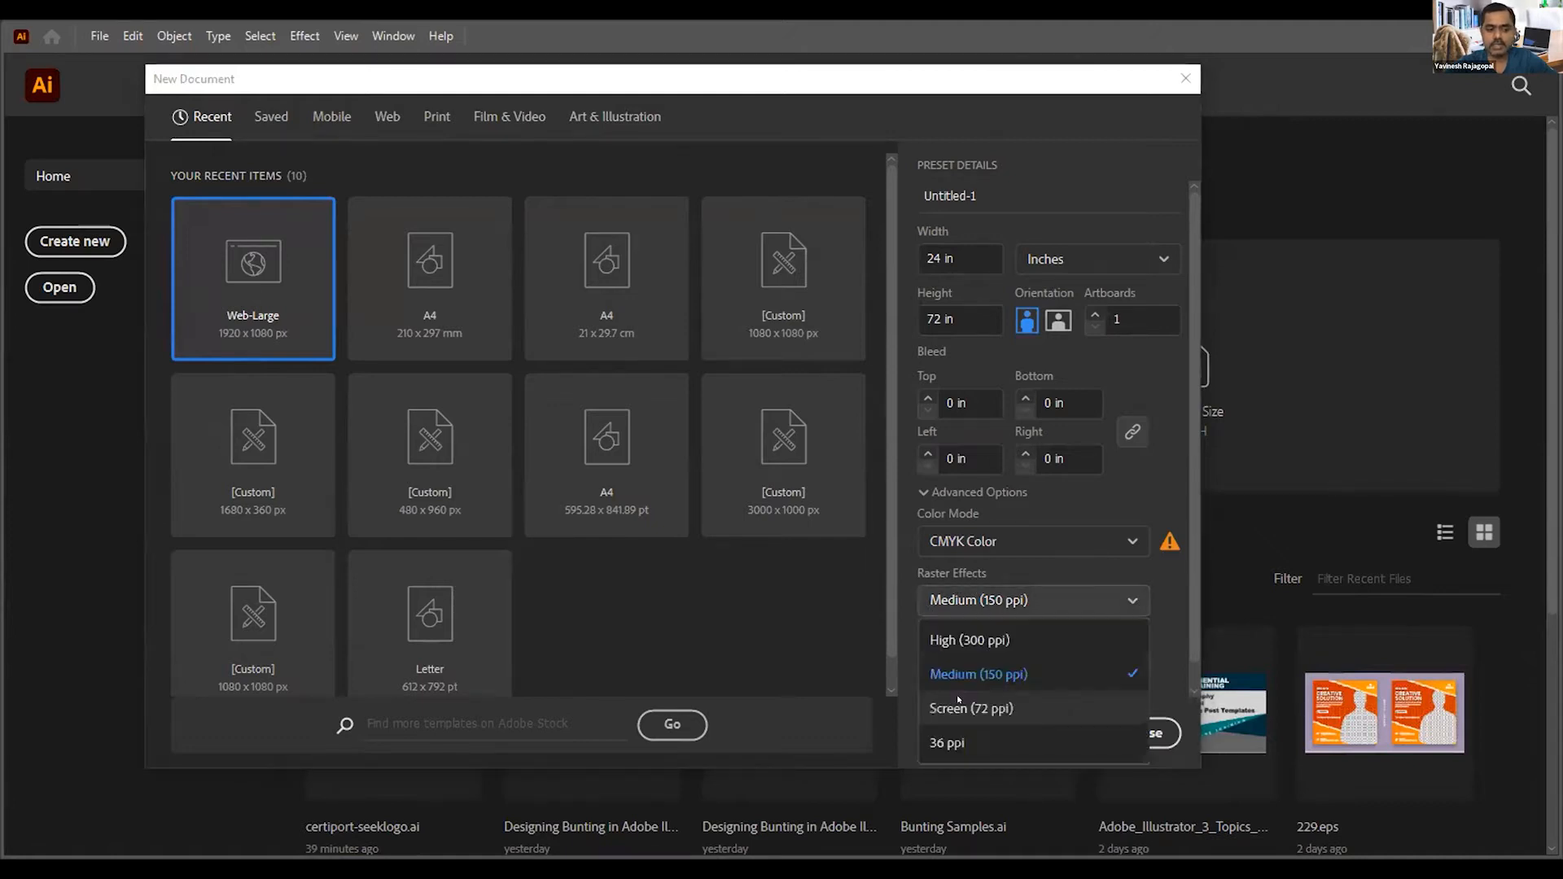
Step: Try the raster effects at Screen (72 ppi), keep the color mode at CMYK Color, and restore Medium (150 ppi)
left_click(951, 705)
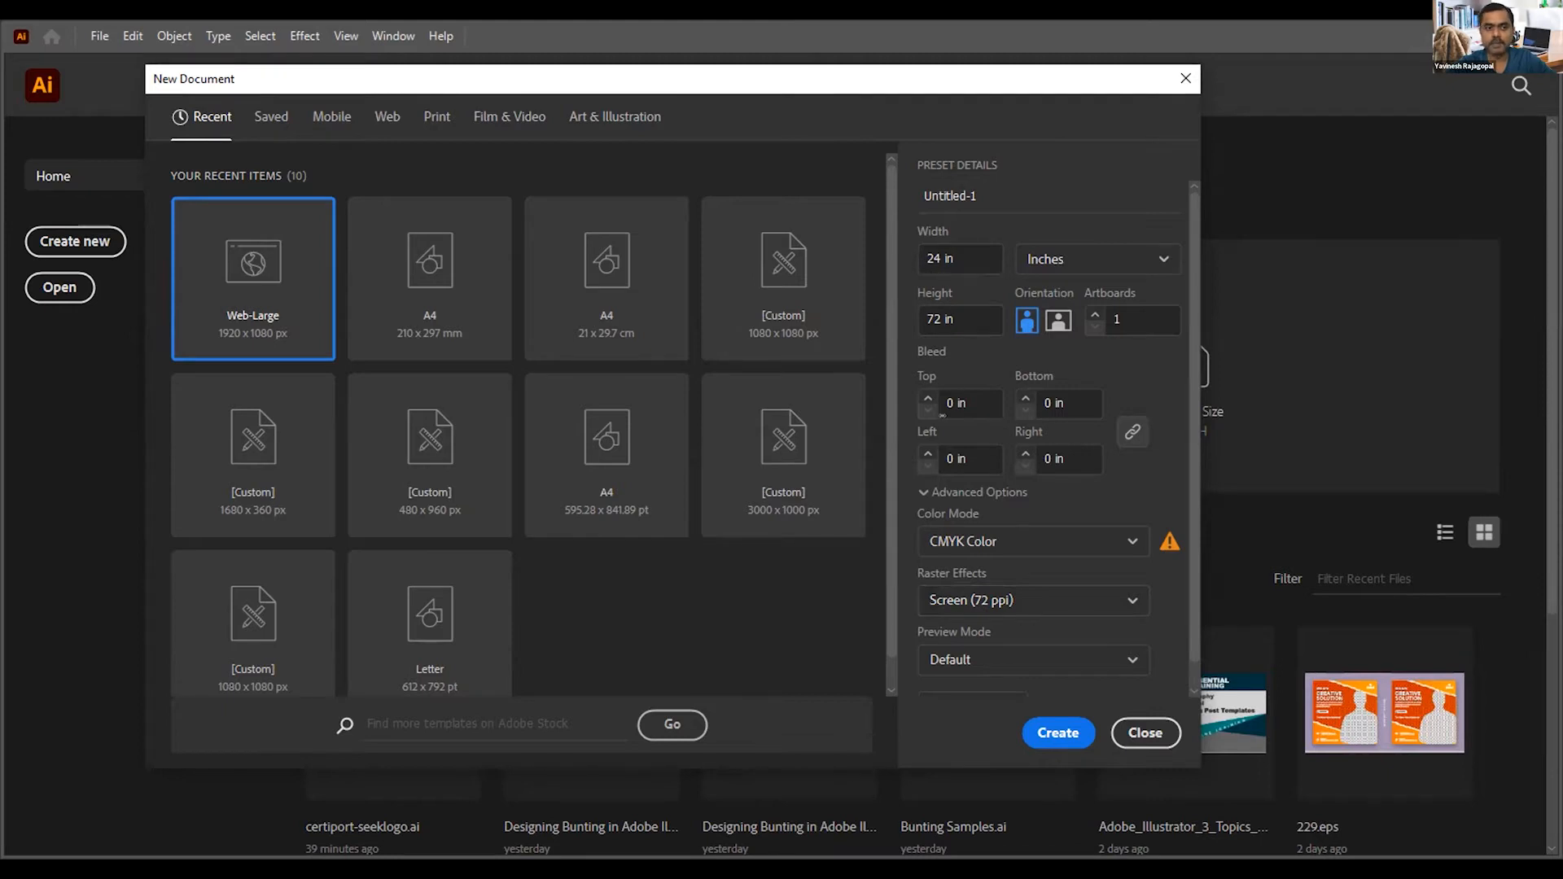
left_click(945, 541)
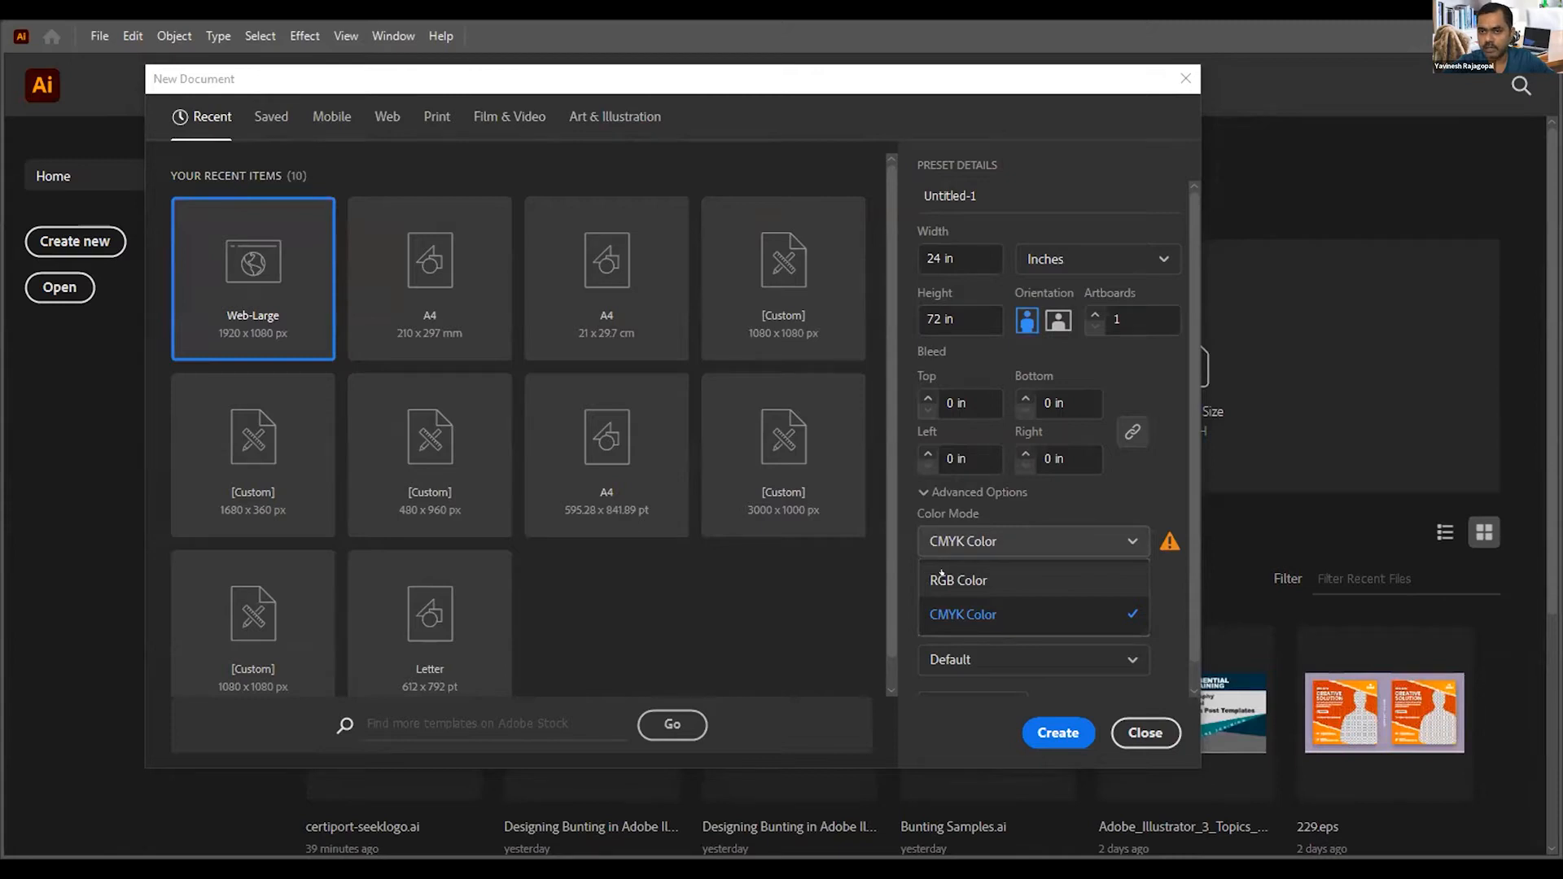
left_click(944, 609)
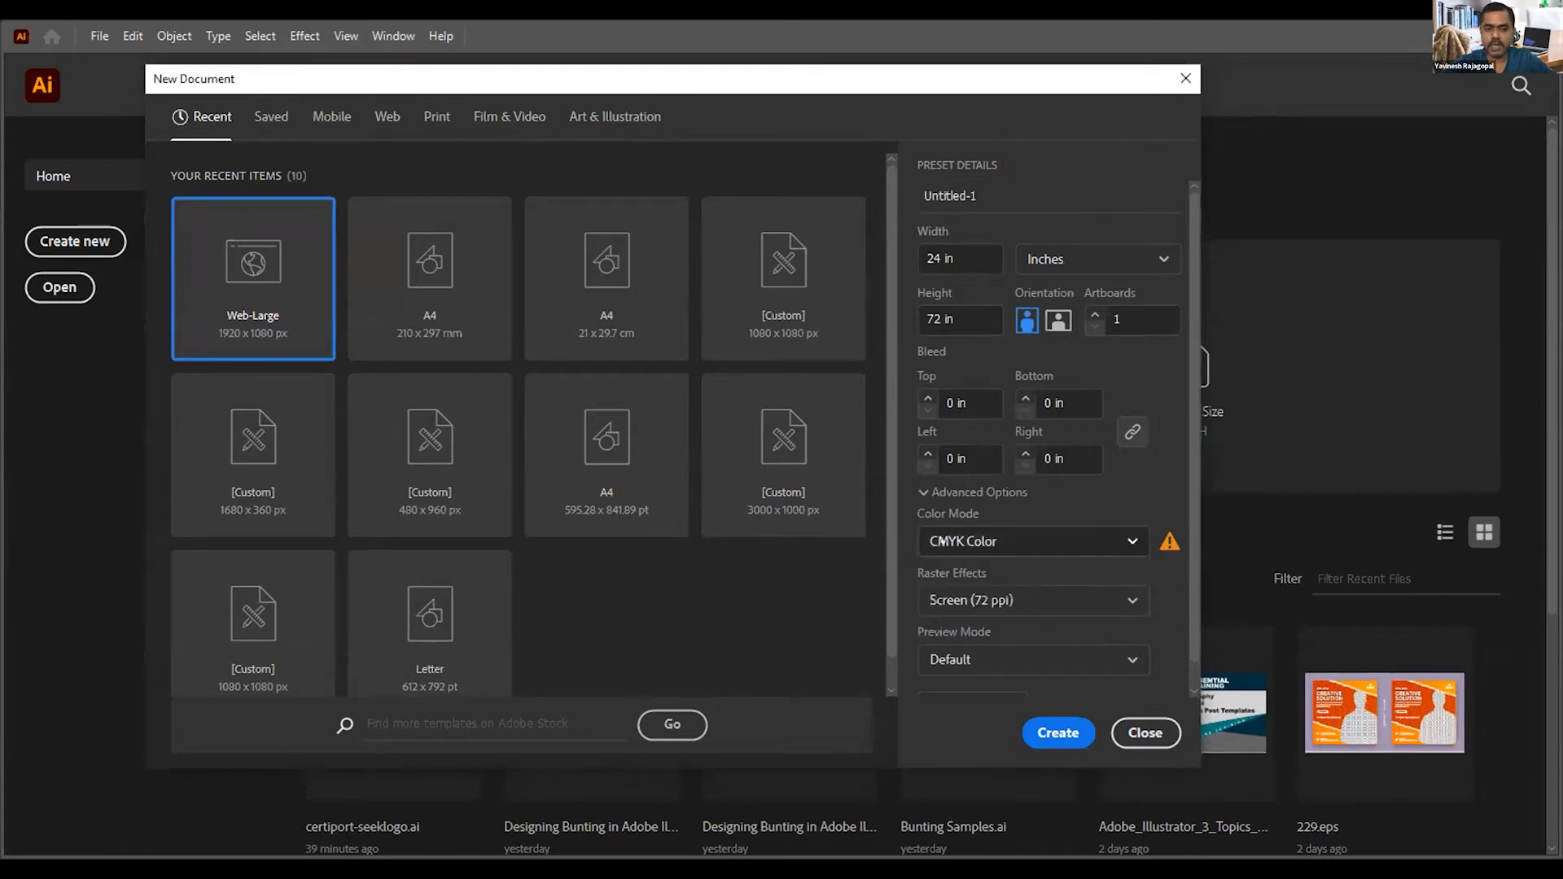
left_click(958, 601)
left_click(957, 672)
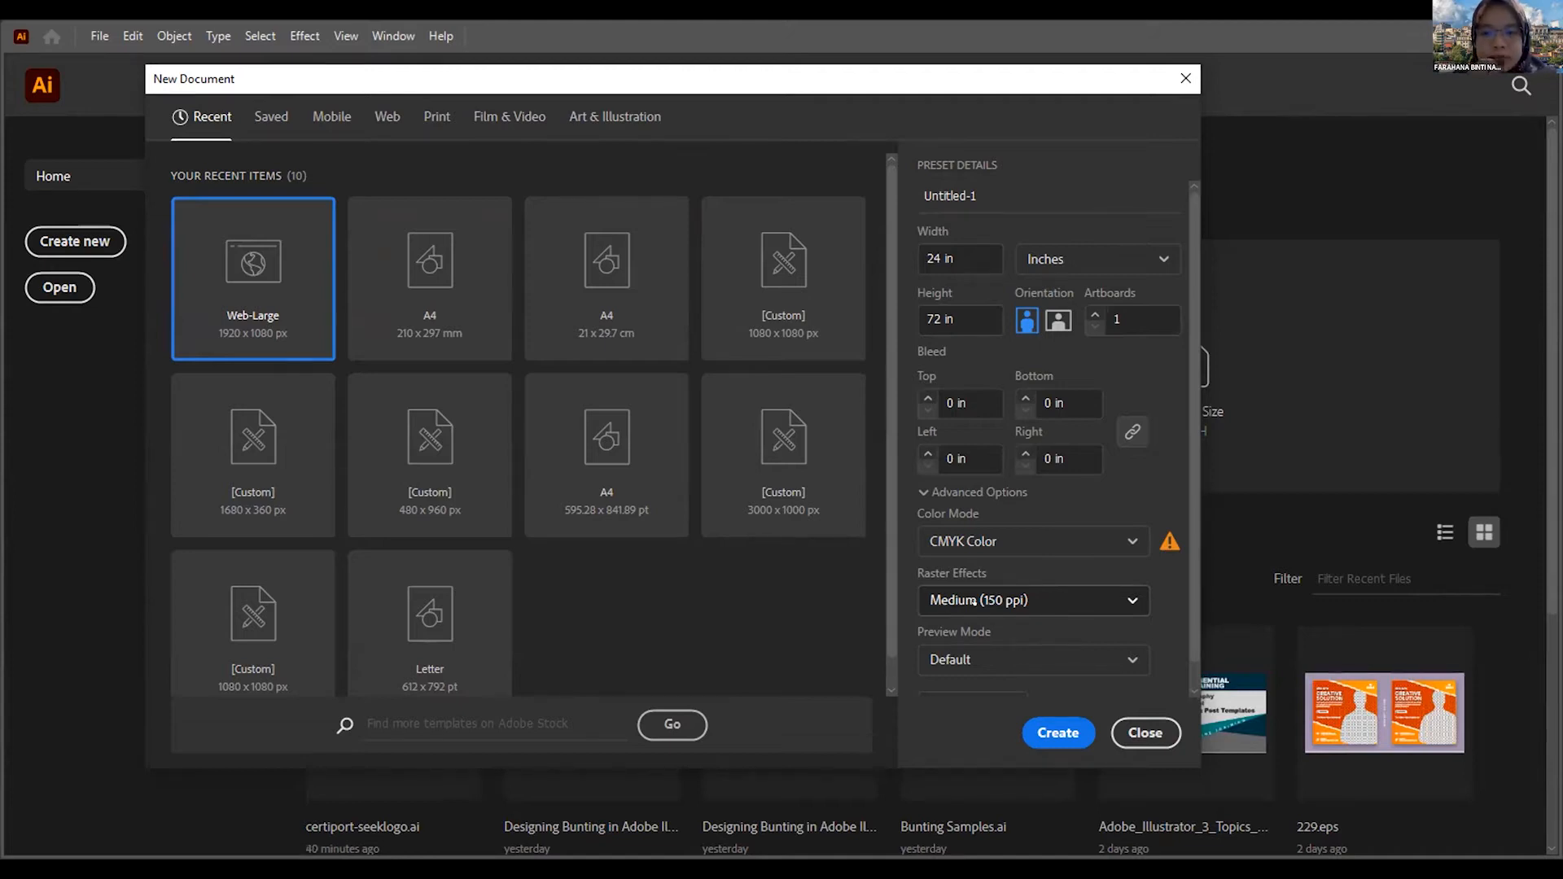
Step: Try the new document's raster effects at High (300 ppi)
left_click(974, 601)
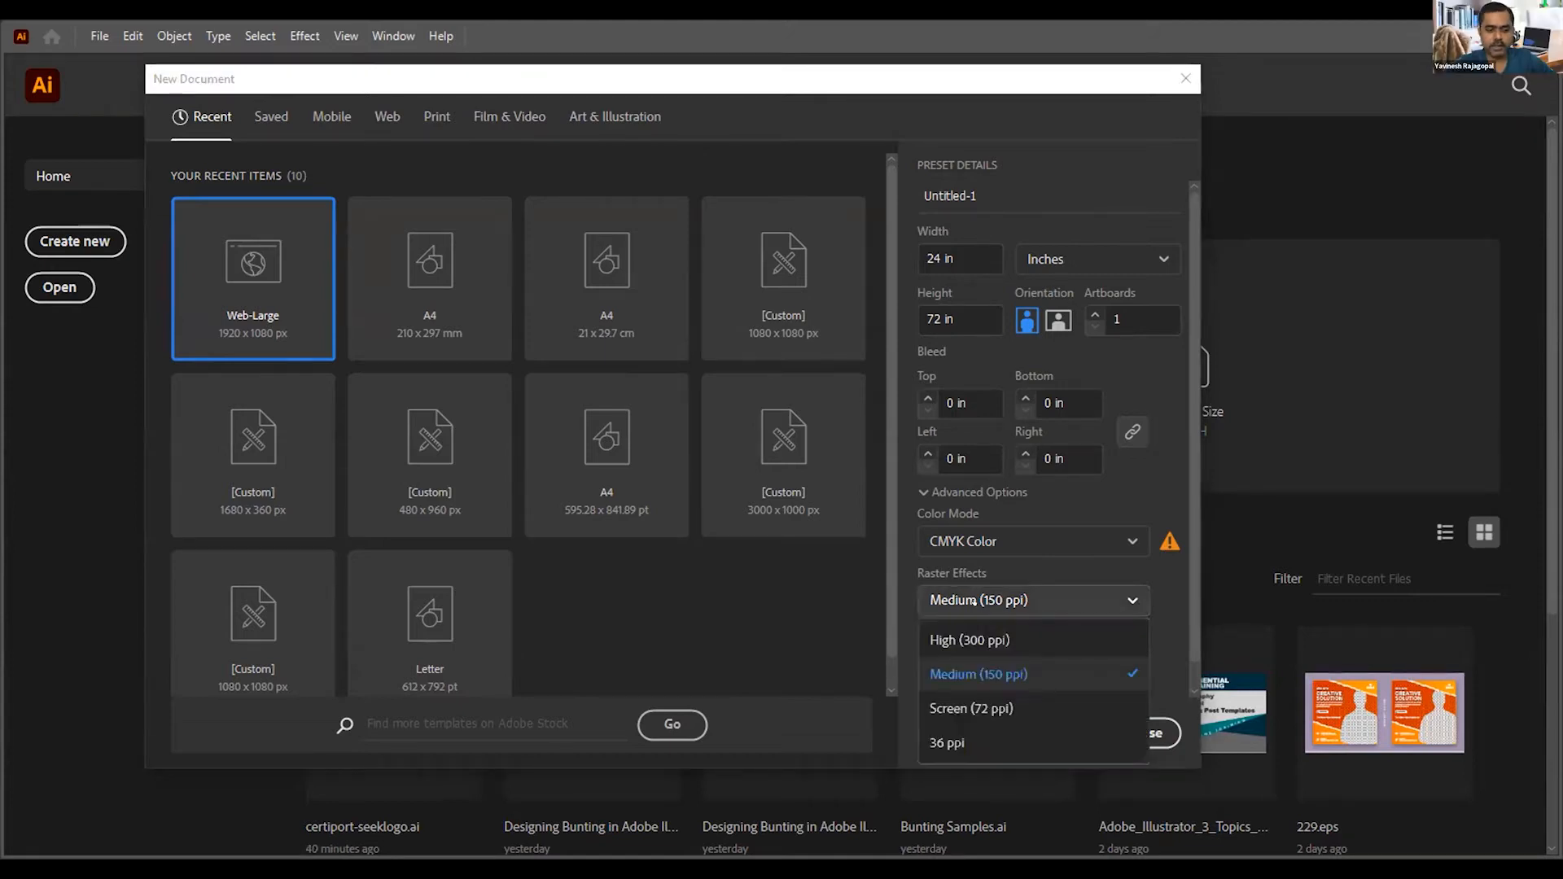
key("Return")
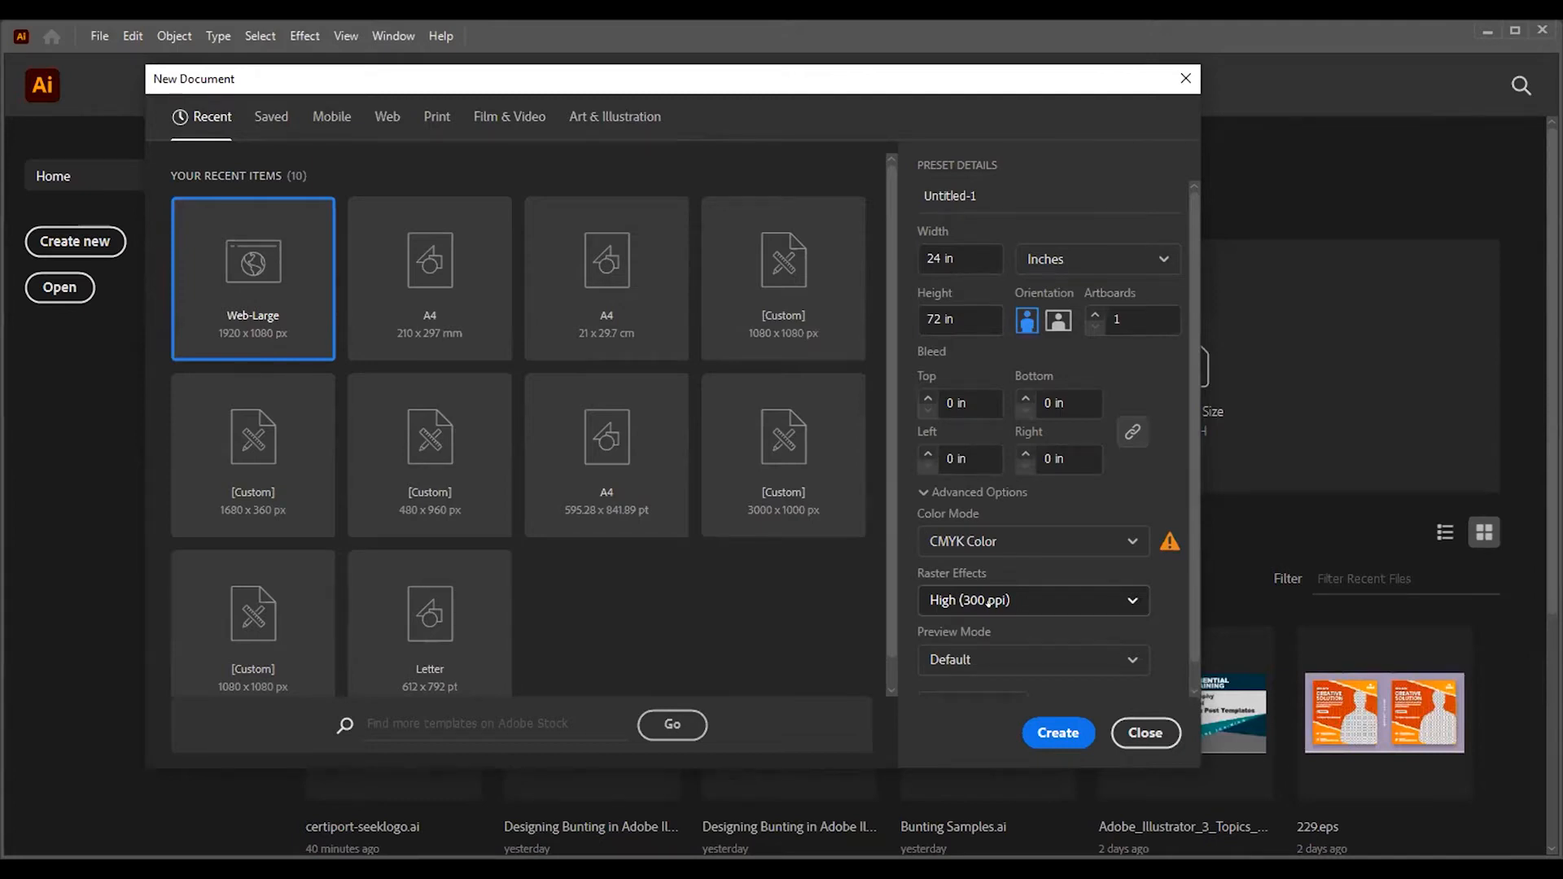
left_click(989, 602)
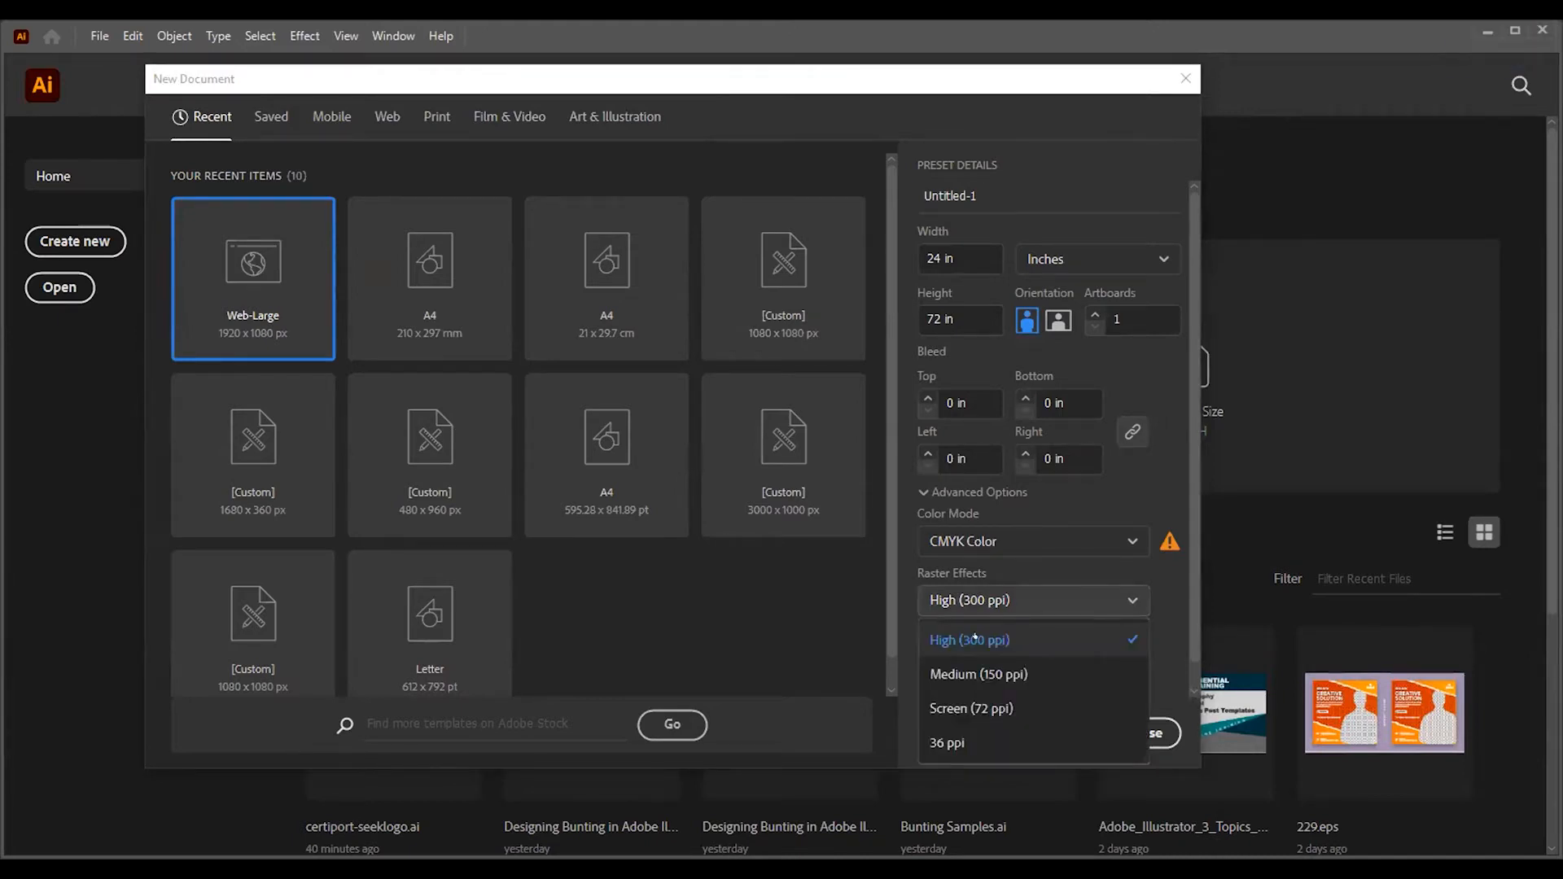
left_click(974, 639)
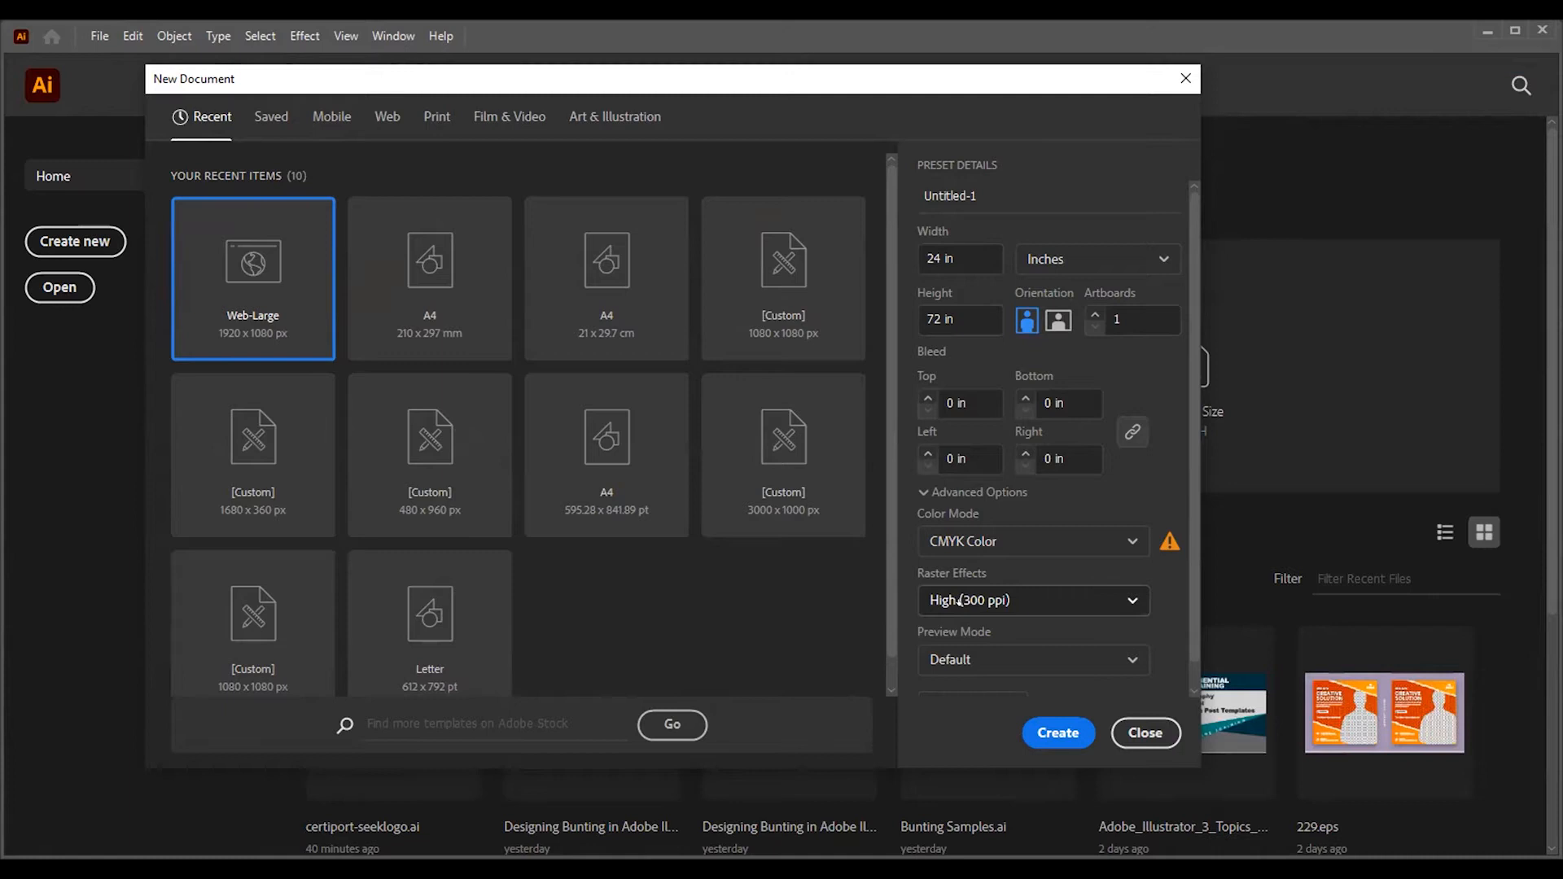
Step: Switch the raster effects to Medium (150 ppi) and back to High (300 ppi) to compare the options
left_click(959, 600)
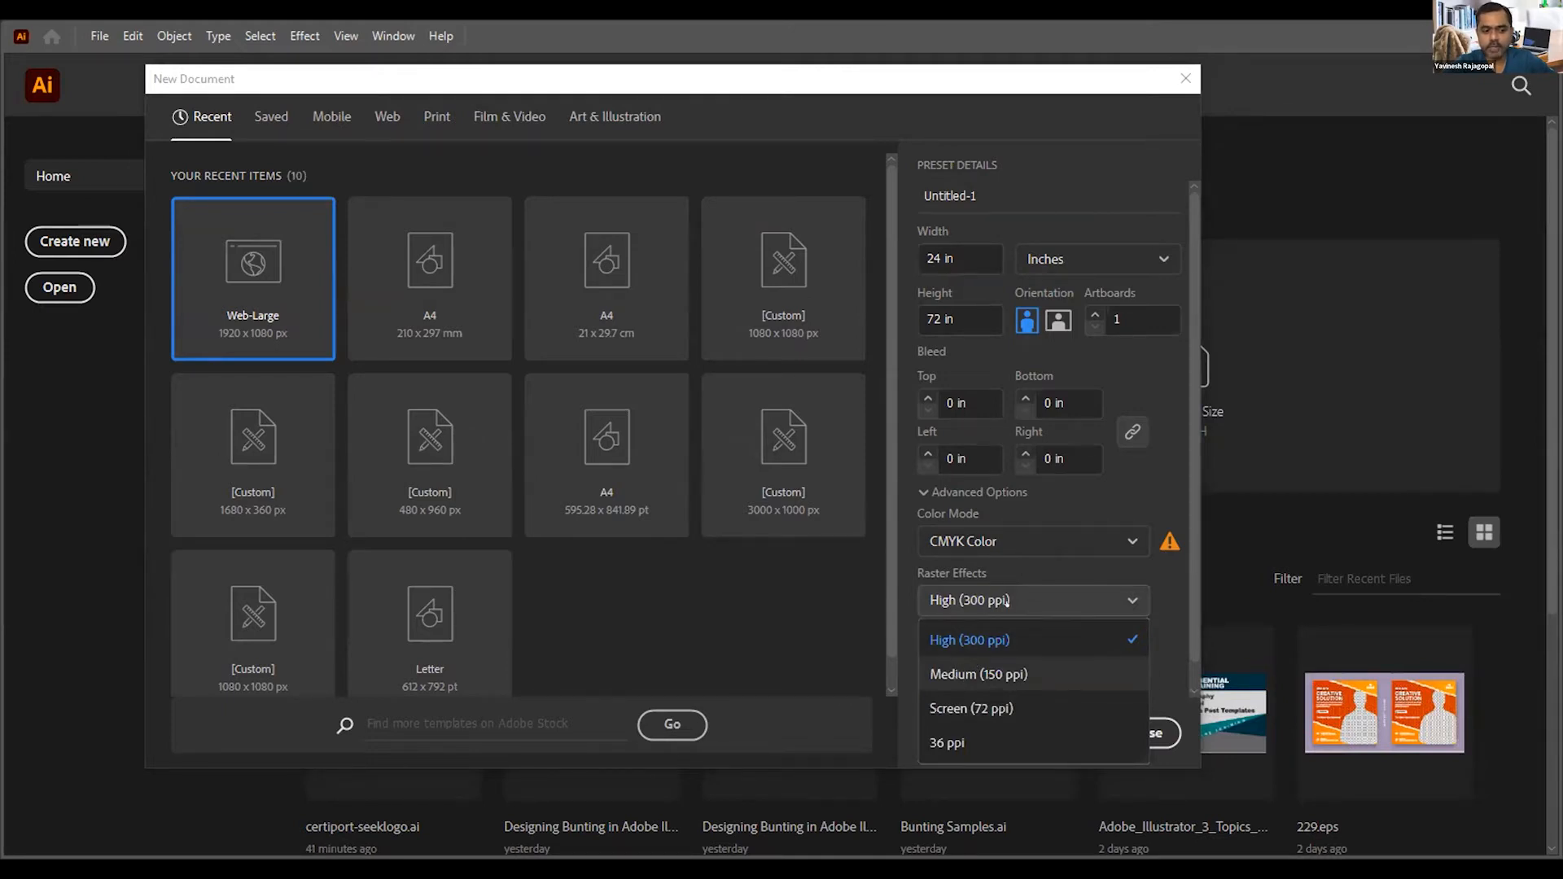
left_click(980, 674)
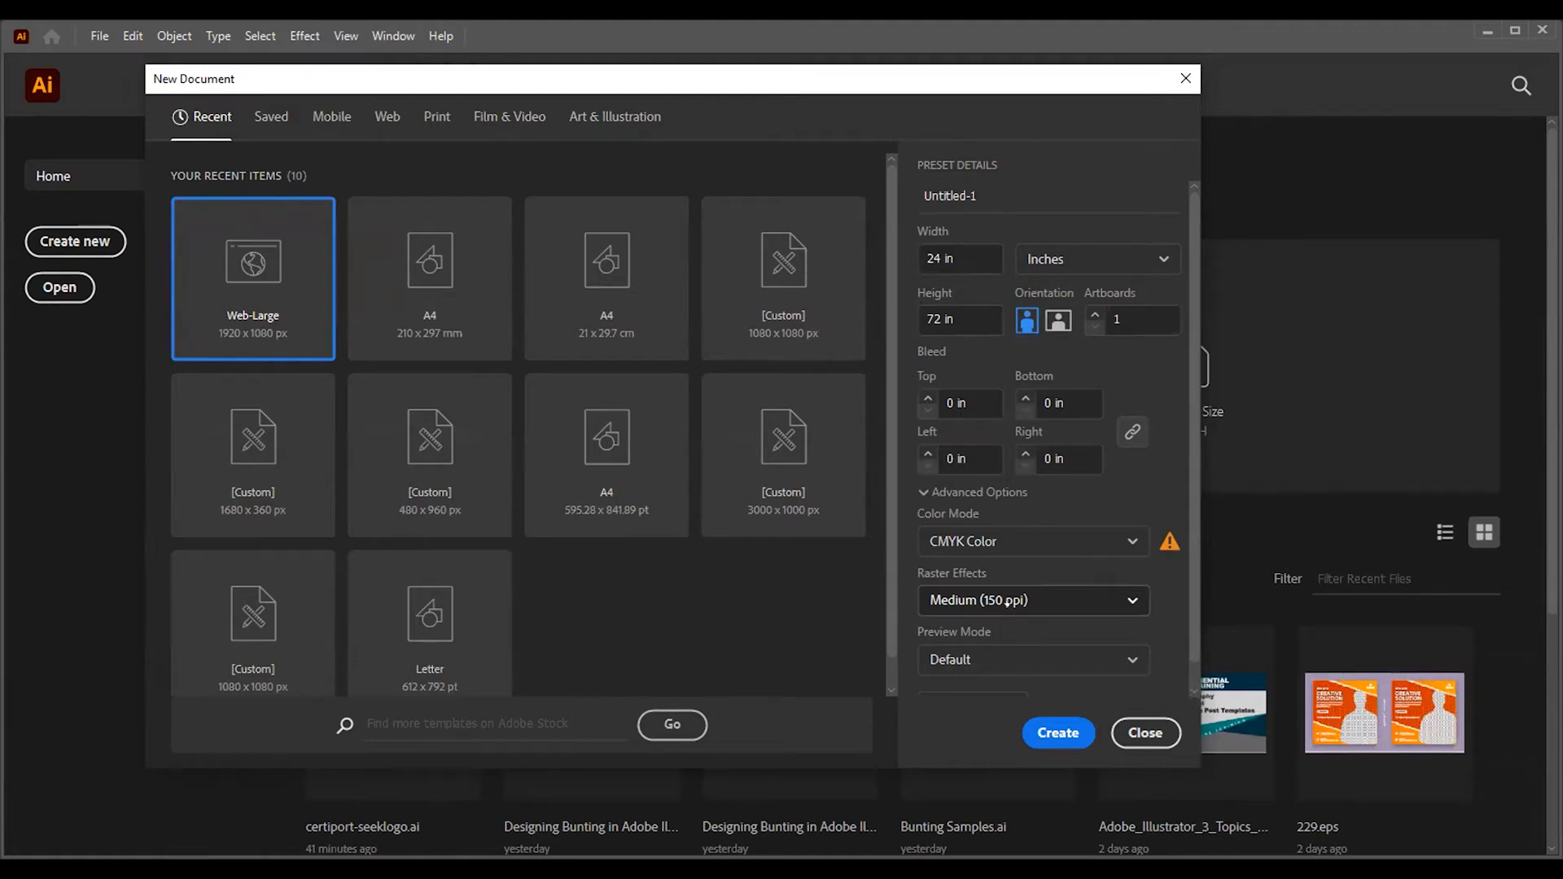
left_click(1007, 601)
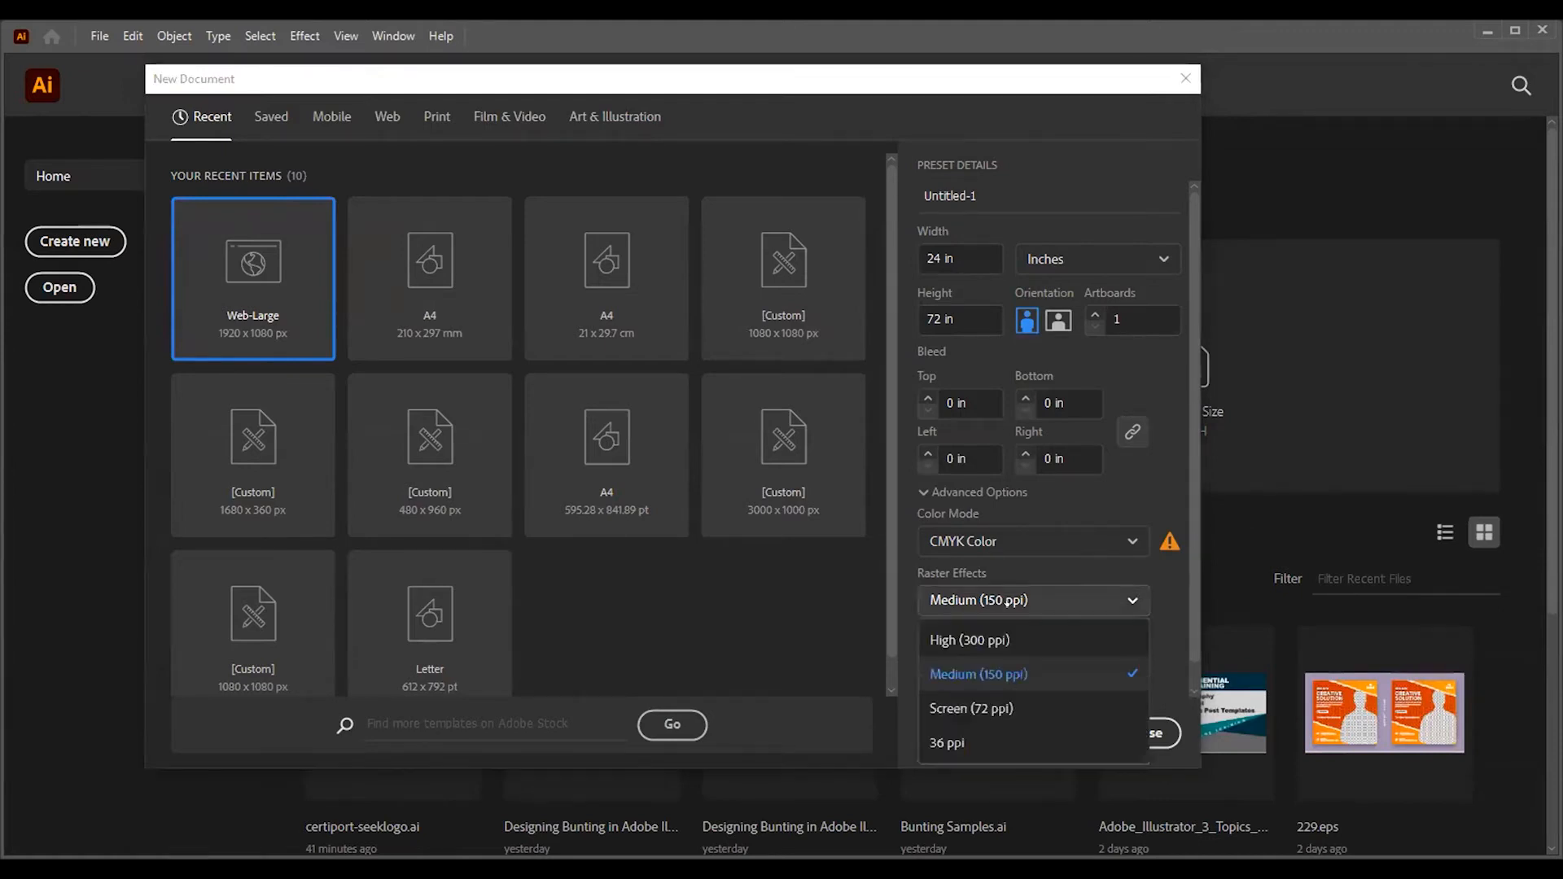
left_click(1002, 639)
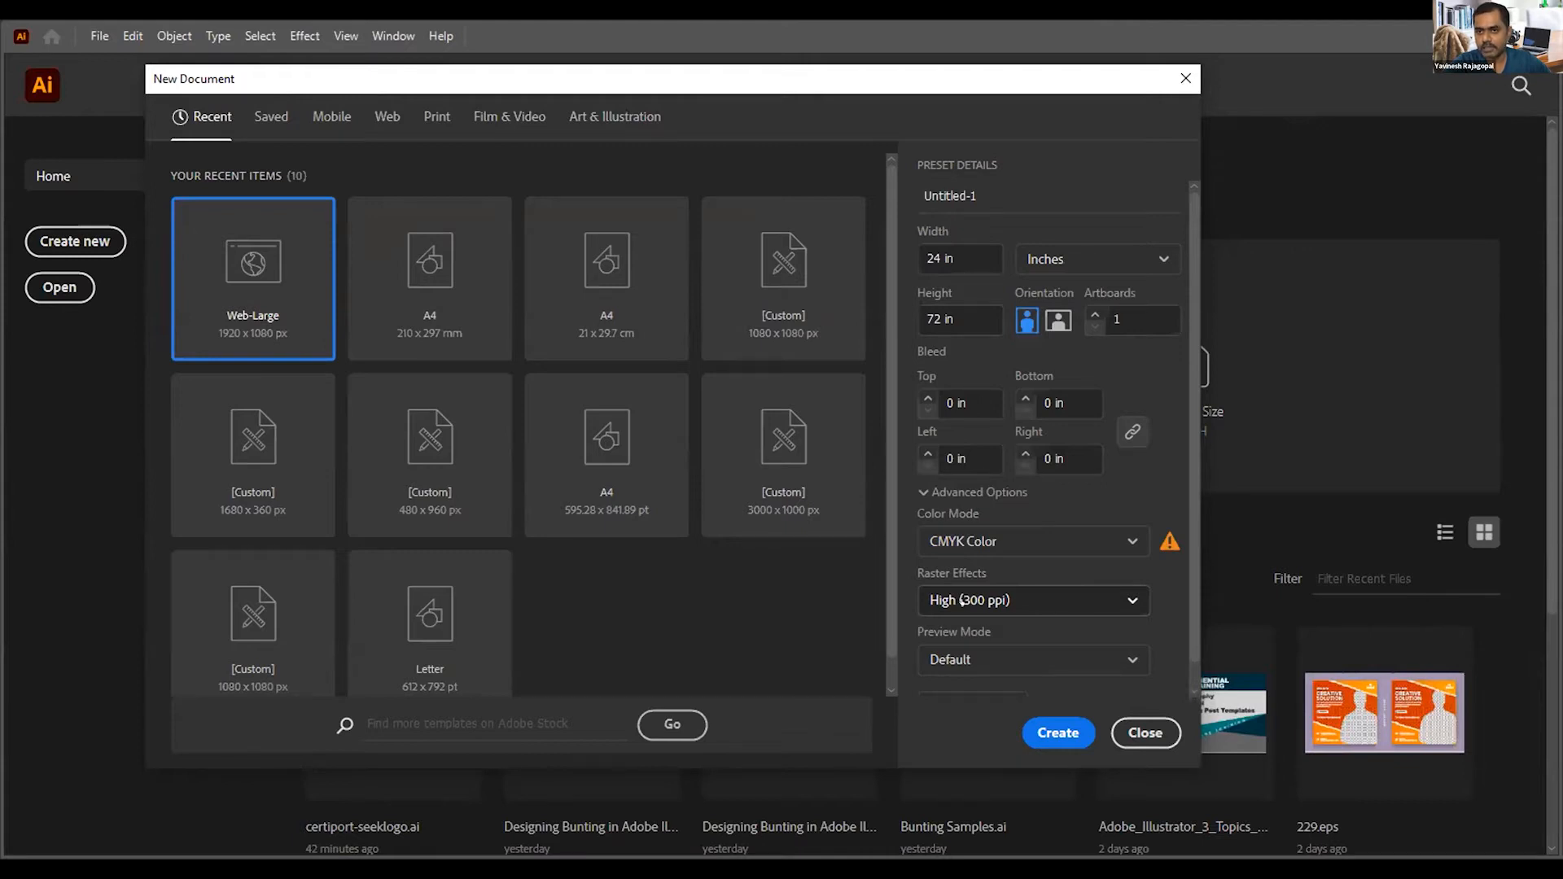
left_click(974, 602)
left_click(975, 603)
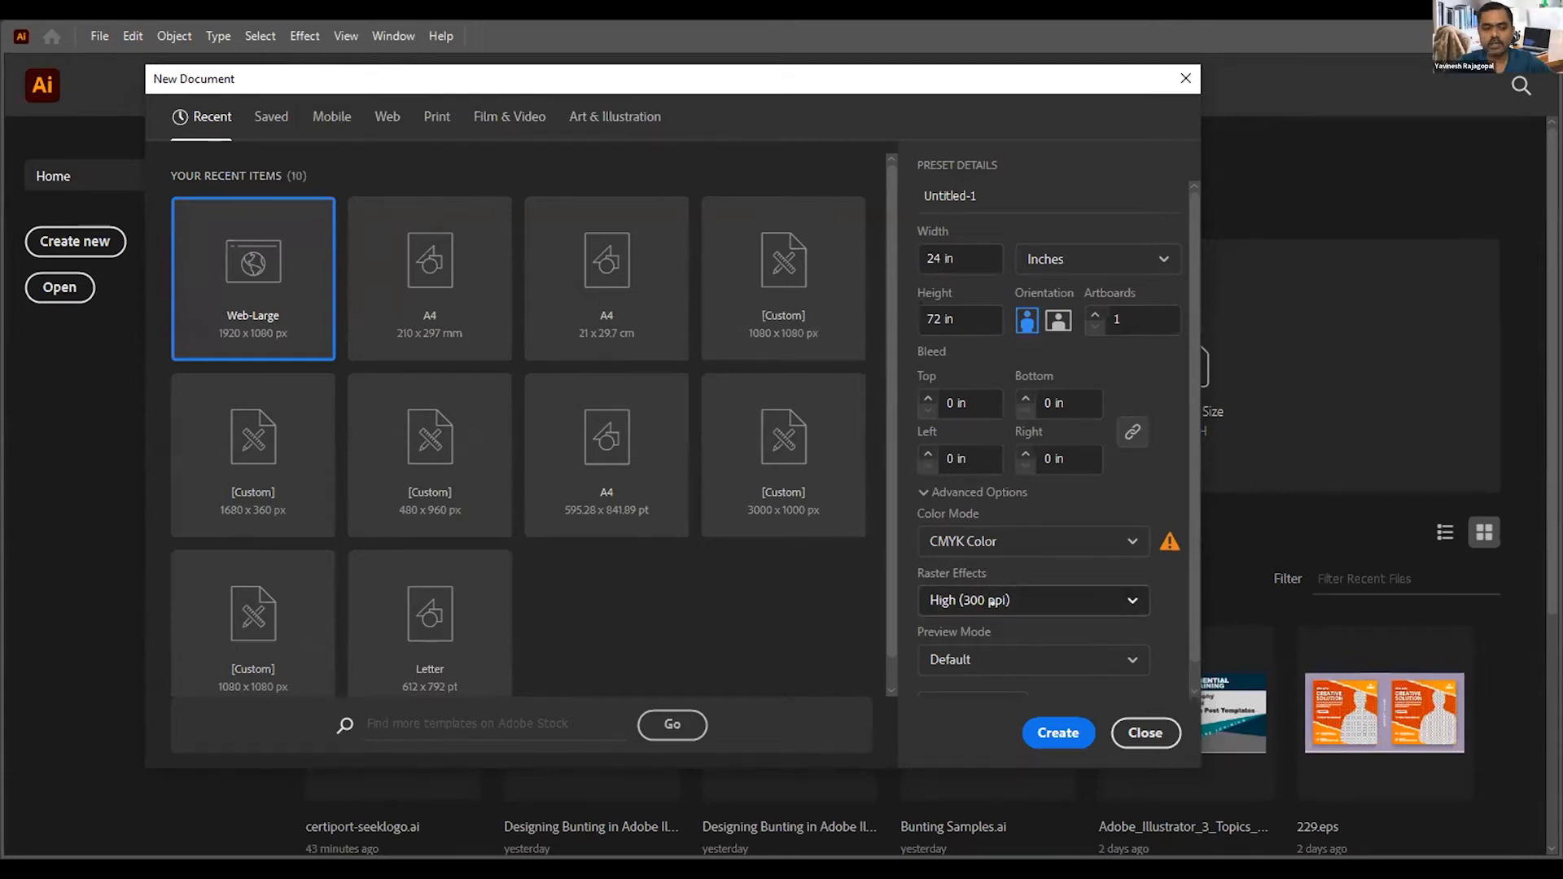
Step: Set the raster effects to Medium (150 ppi) and create the 24 x 72 in CMYK document
left_click_drag(971, 249, 926, 275)
left_click(944, 313)
left_click(939, 260)
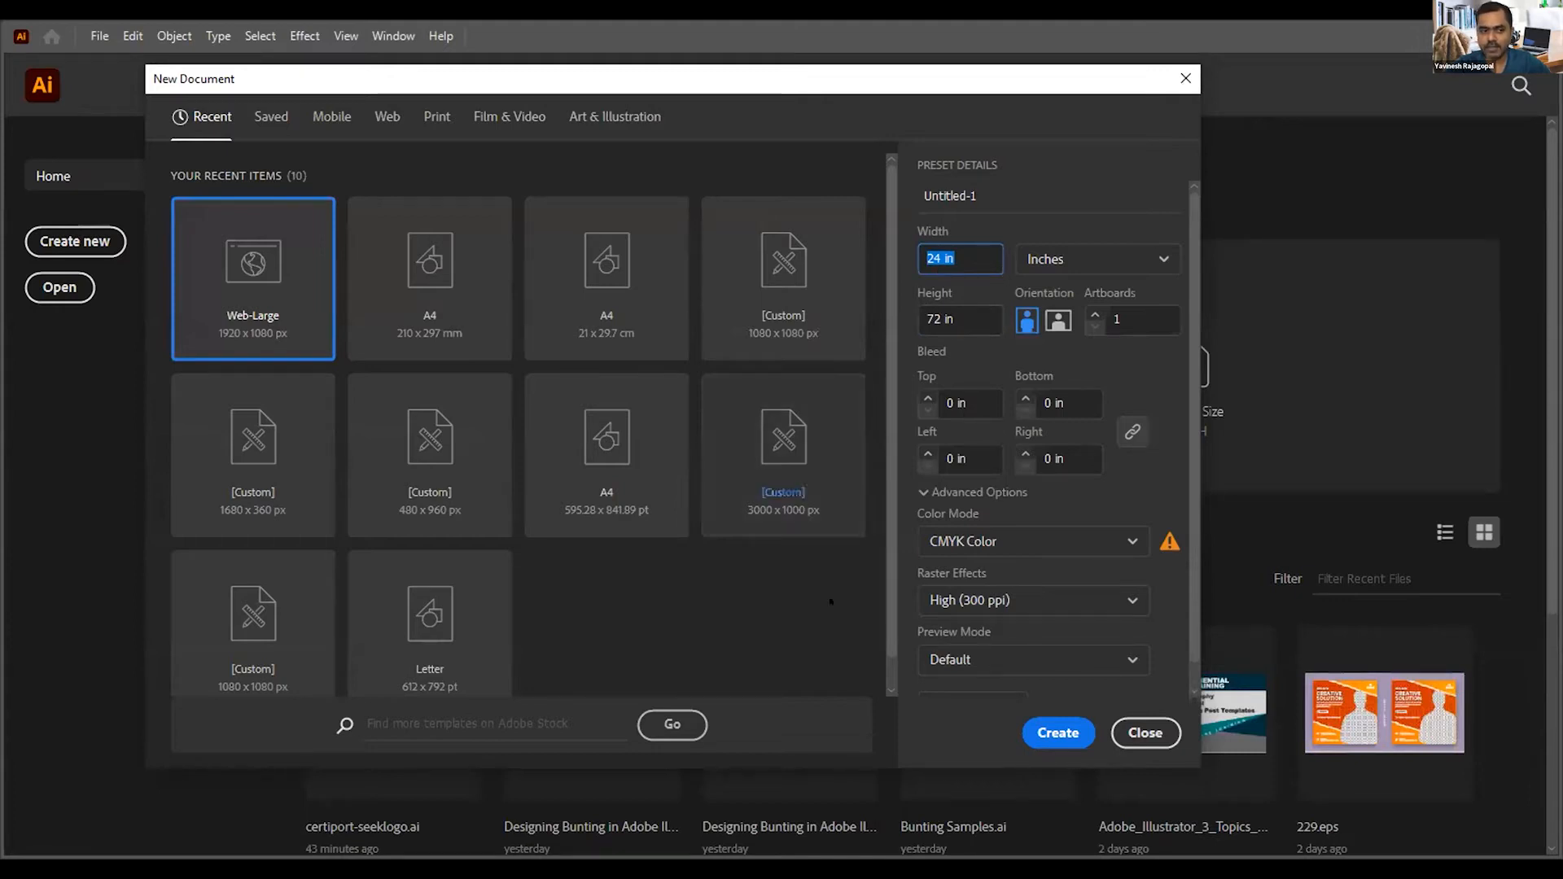
left_click(945, 601)
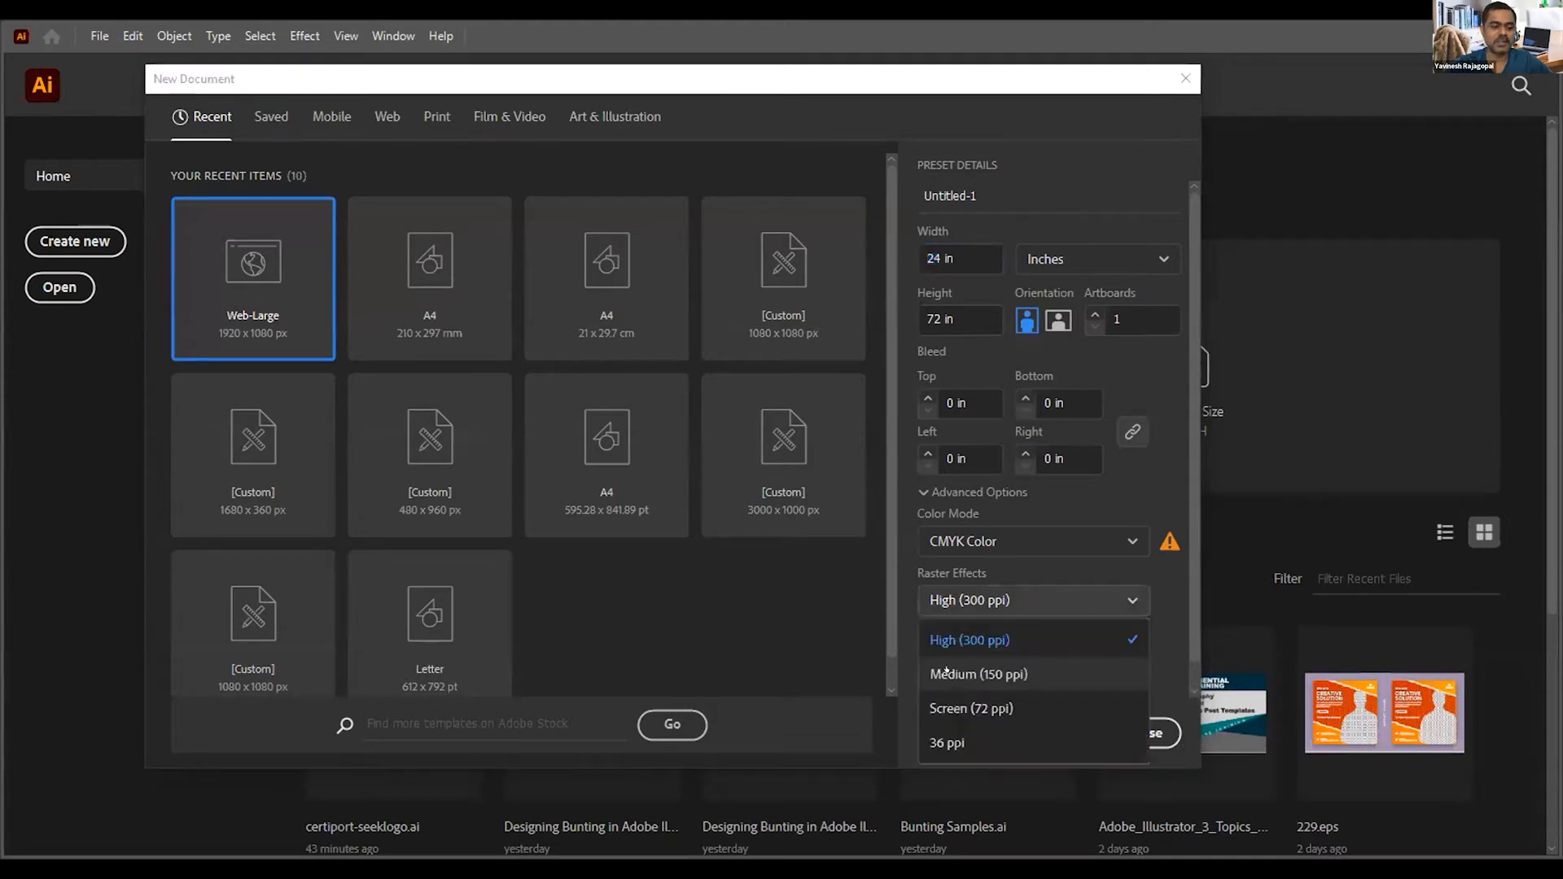
left_click(979, 675)
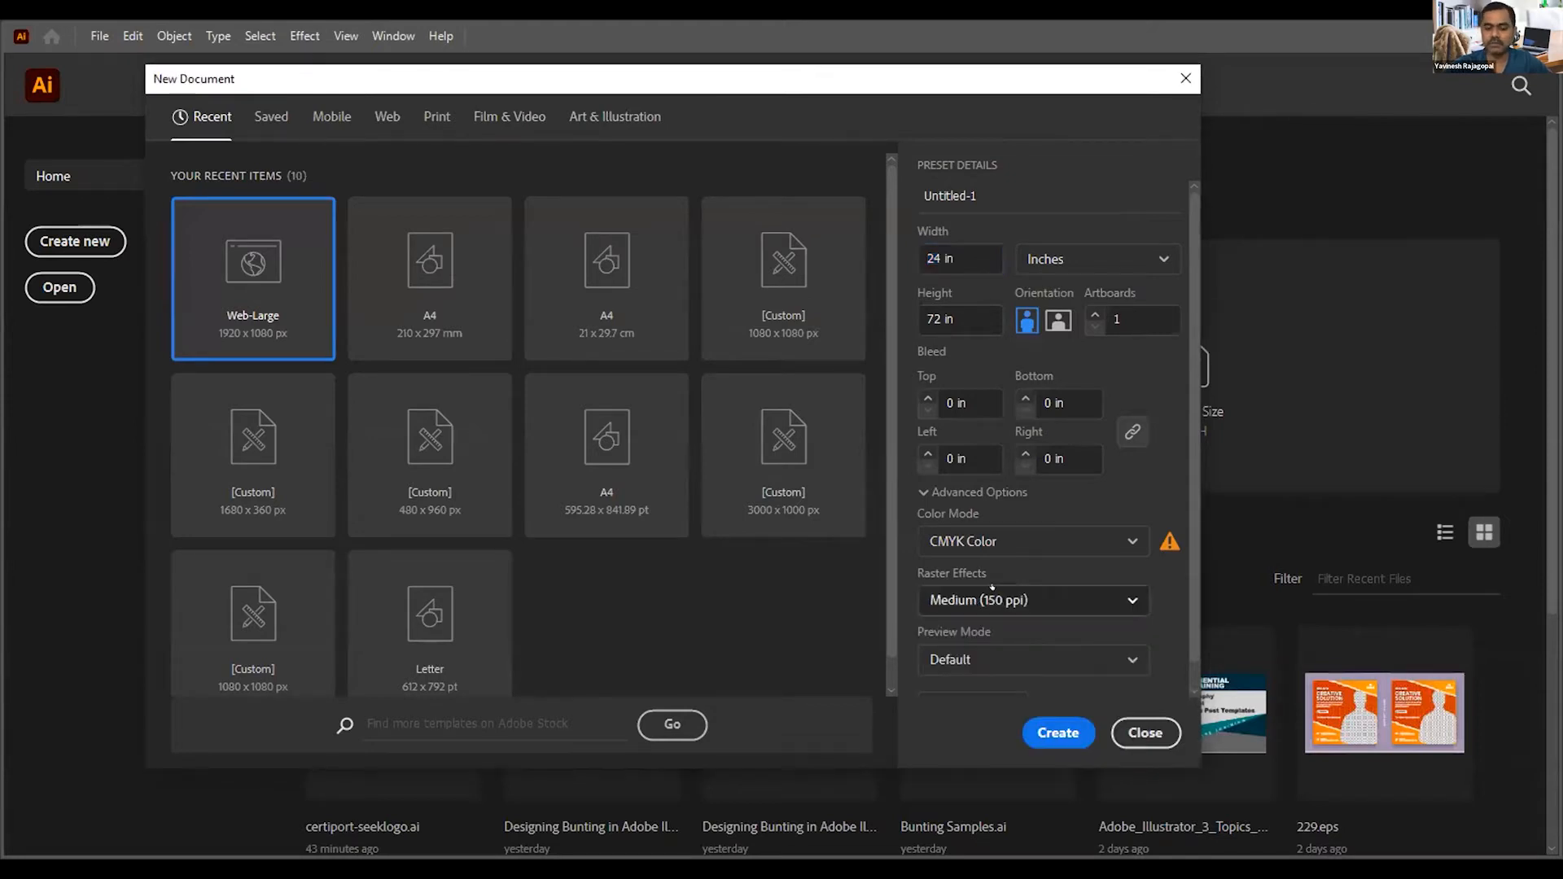
left_click(990, 600)
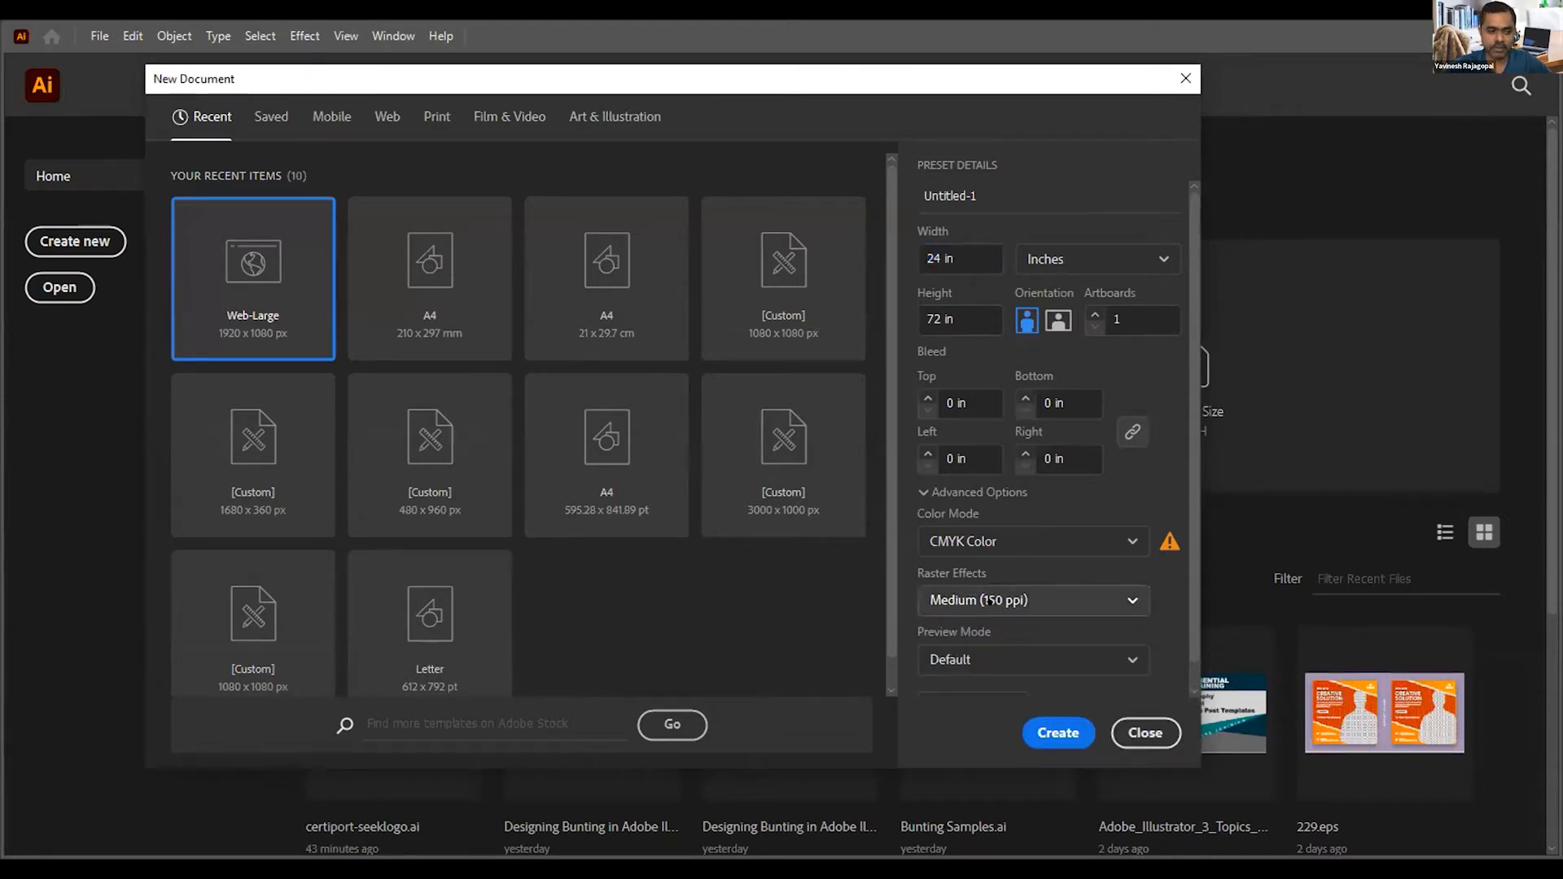
left_click(990, 600)
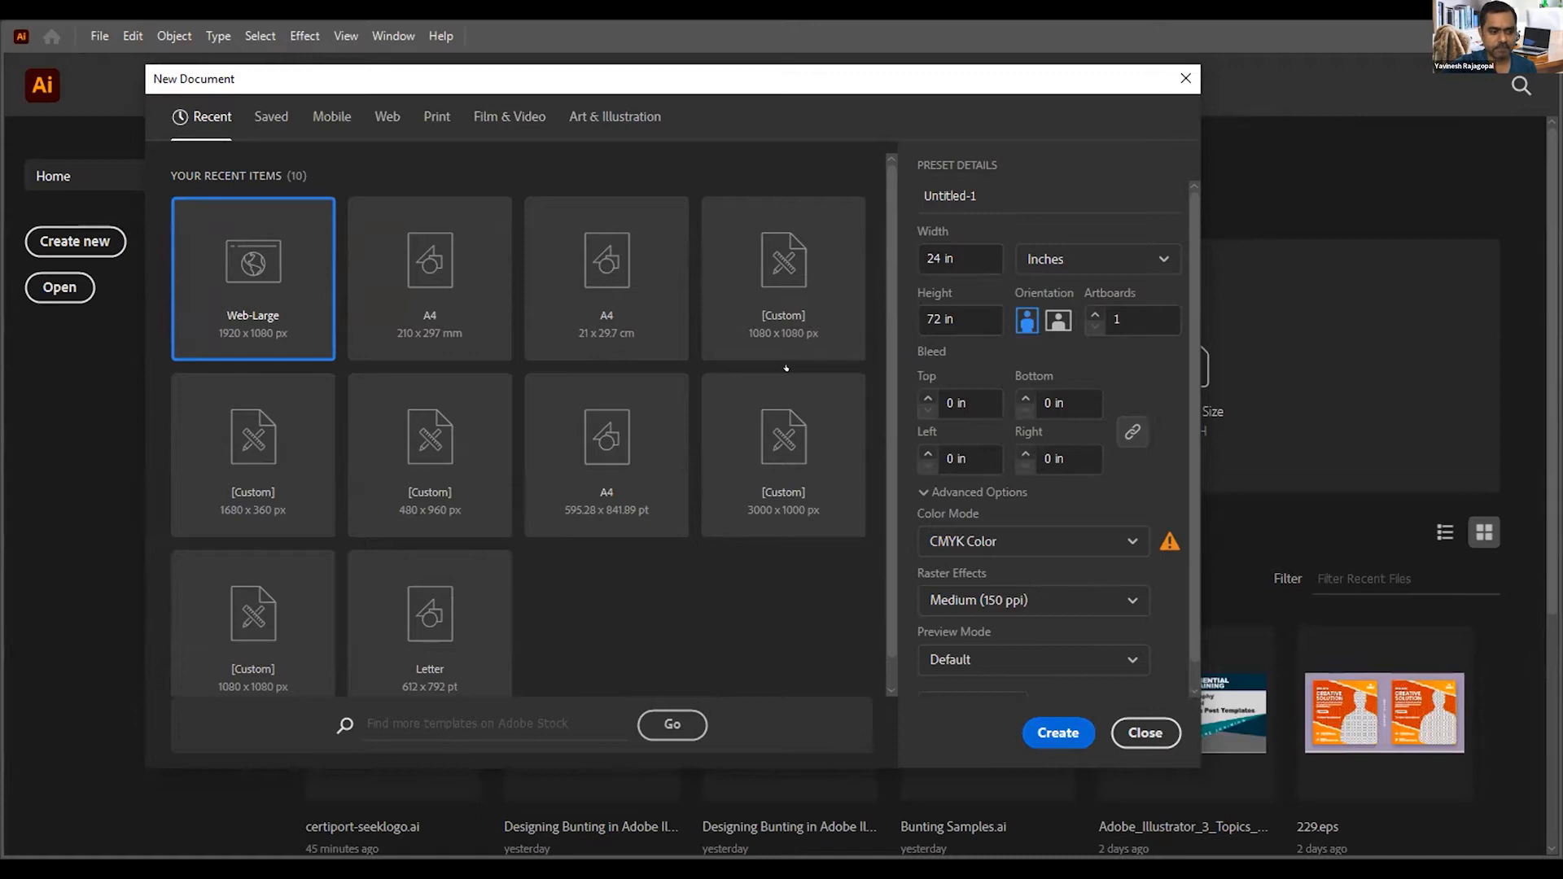
key("Return")
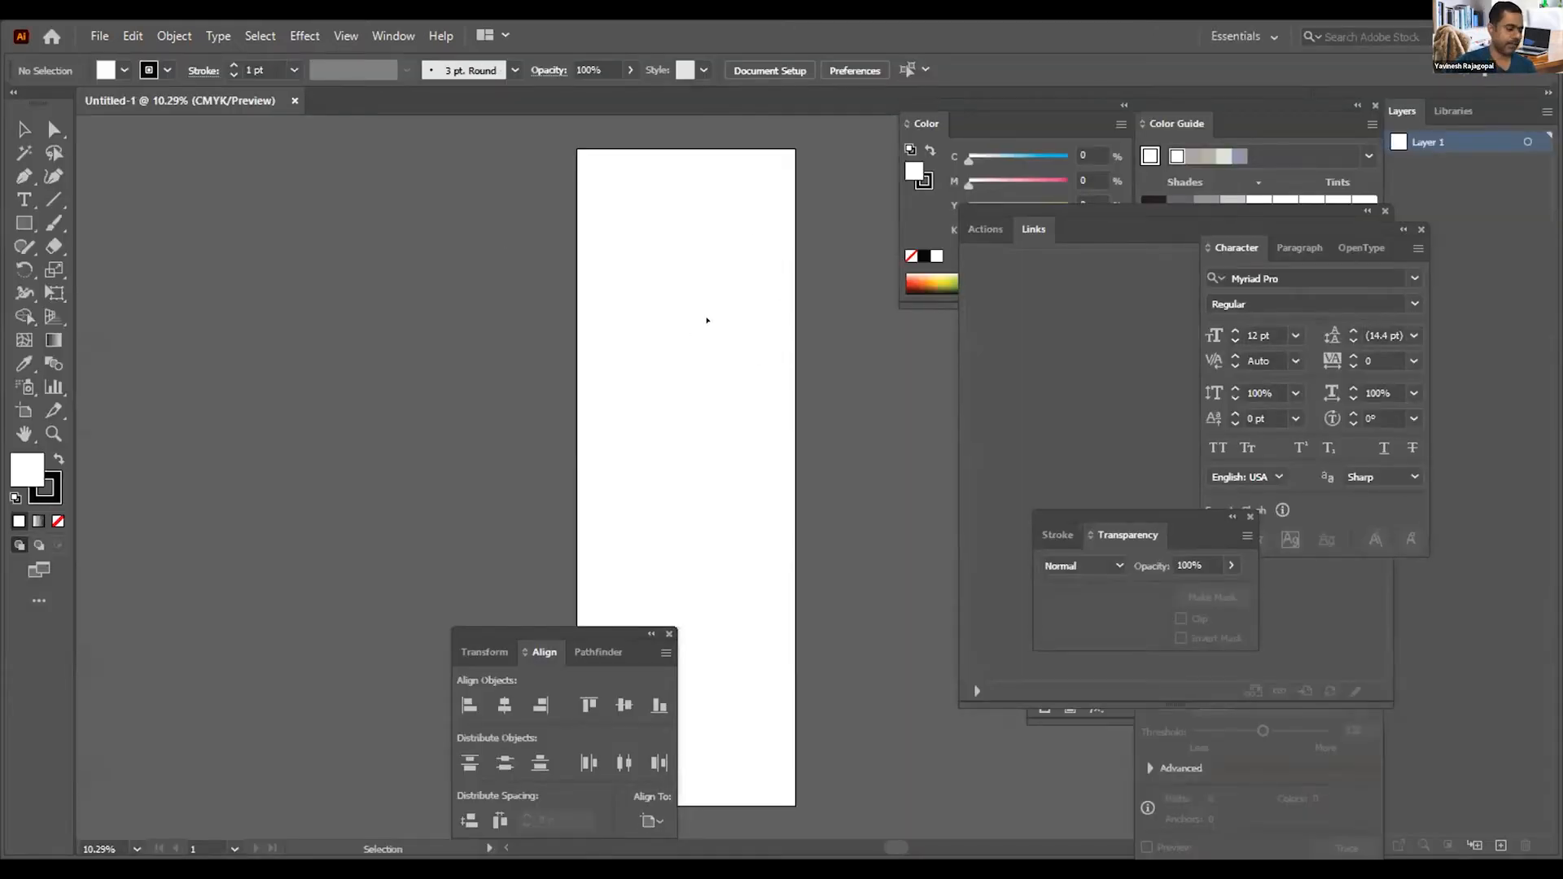
Step: Hide the panels and draw a rectangle that covers the whole artboard, 24 x 72 in
key("Tab")
key("a")
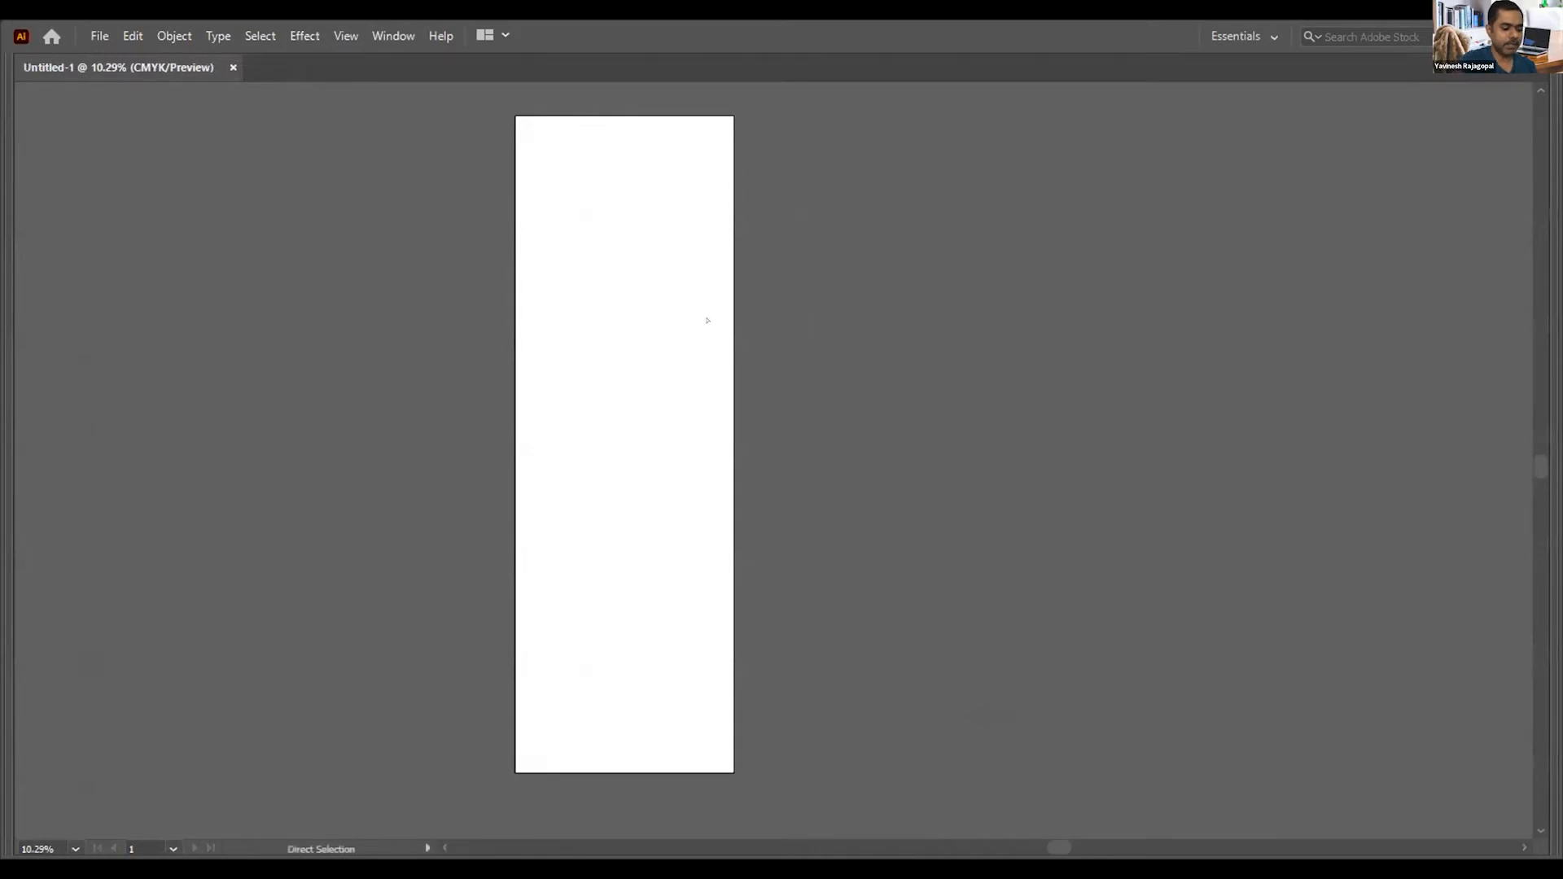
key("ctrl+0")
key("ctrl+minus")
key("m")
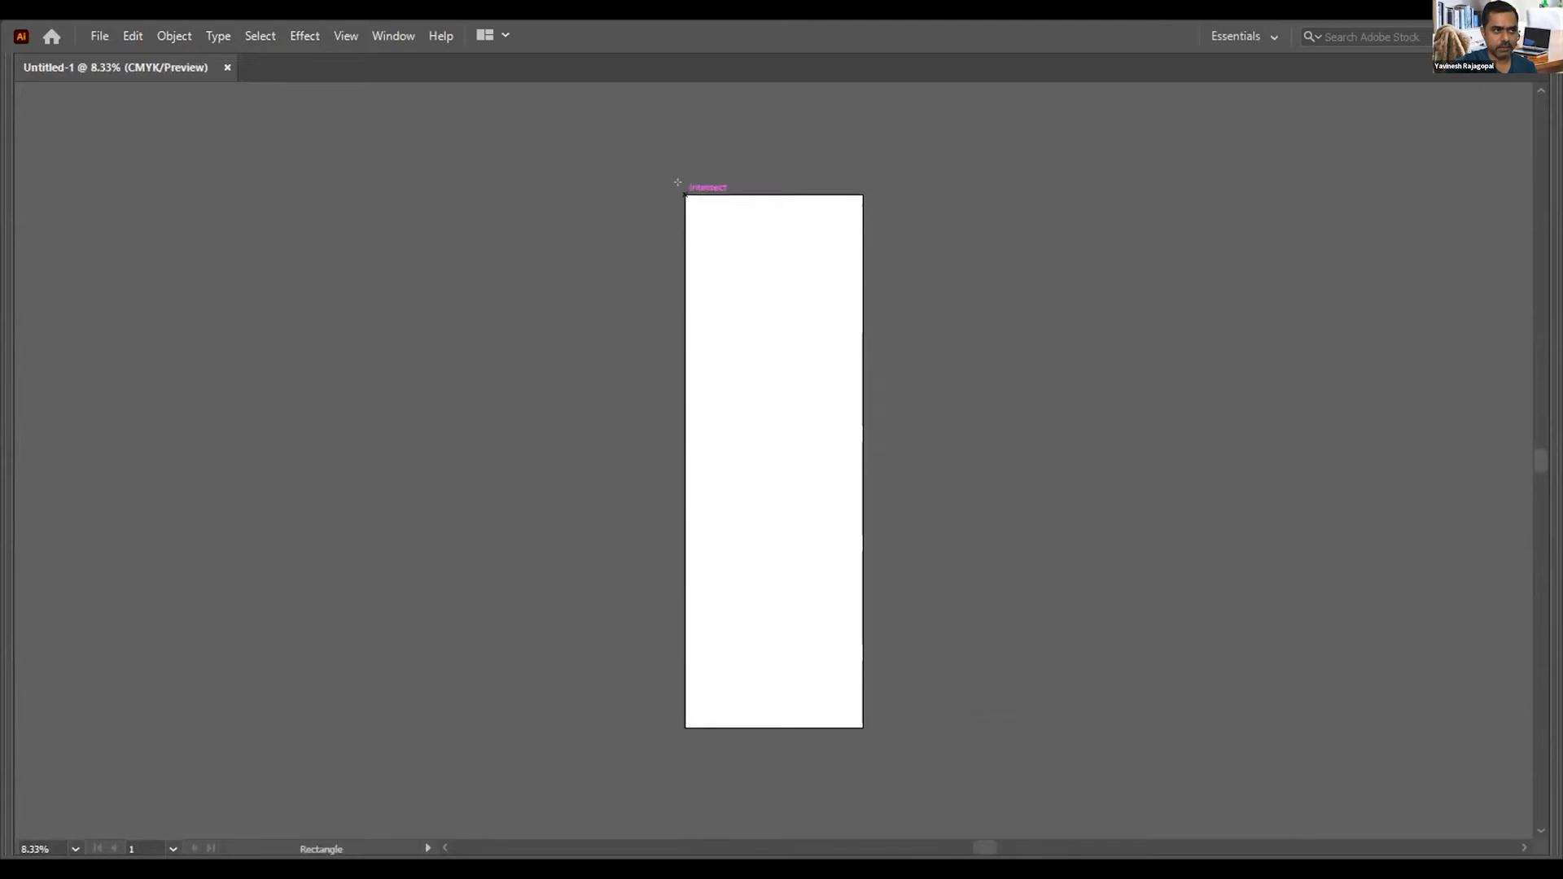
mouse_move(682, 191)
left_mouse_down()
mouse_move(722, 262)
mouse_move(863, 727)
left_mouse_up()
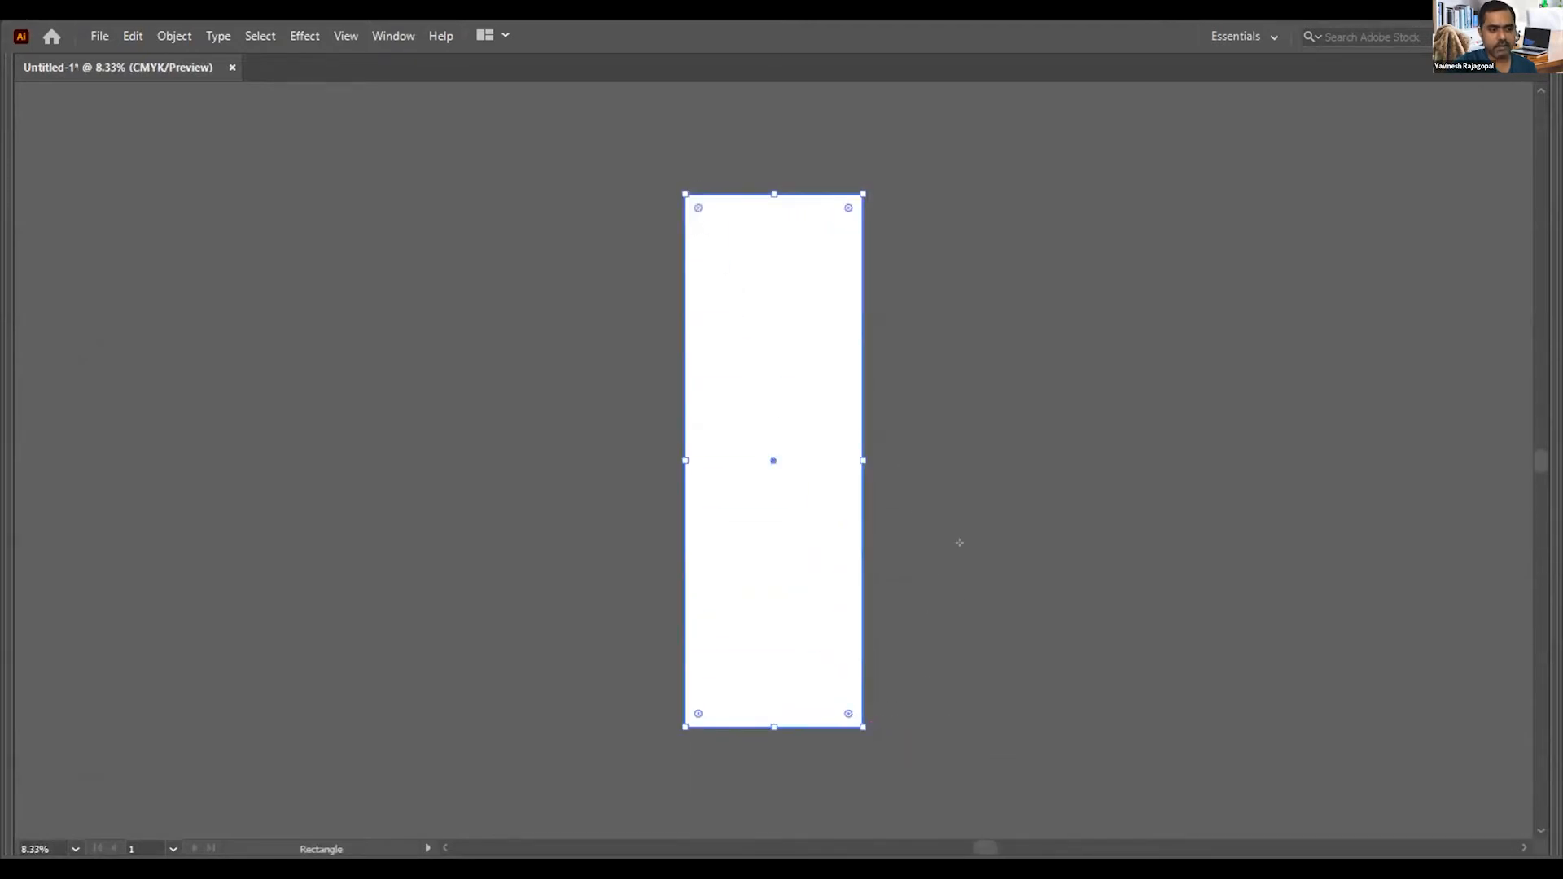
Step: Remove the rectangle's stroke and fill it with blue (C 100, M 37, Y 0, K 0)
key("F6")
left_click_drag(968, 159, 1064, 185)
left_click(924, 181)
left_click(911, 255)
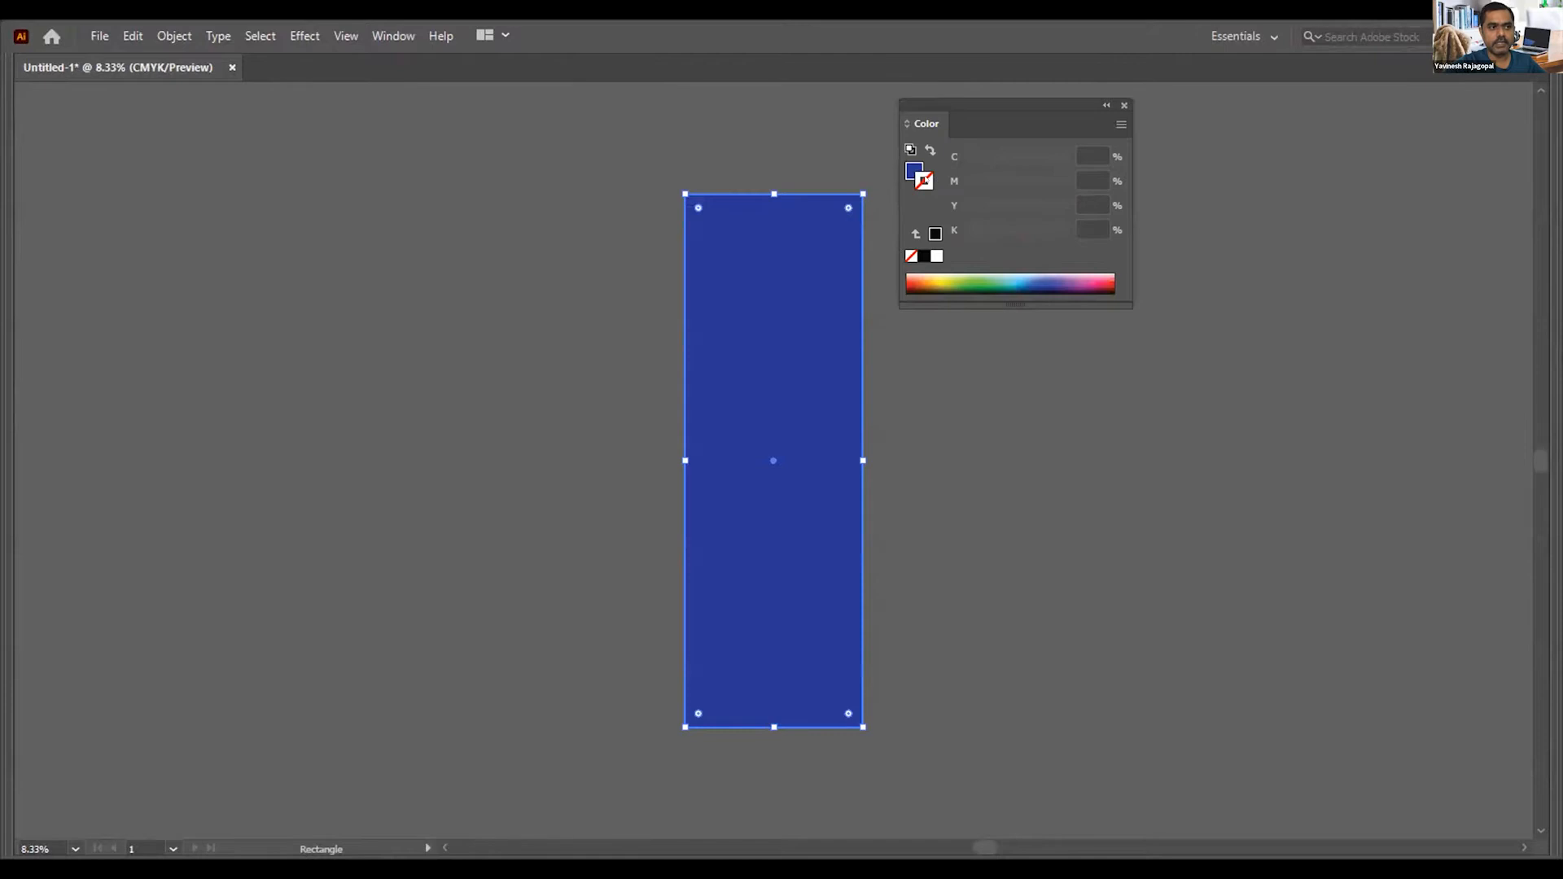
left_click(910, 168)
key("v")
left_click(1032, 433)
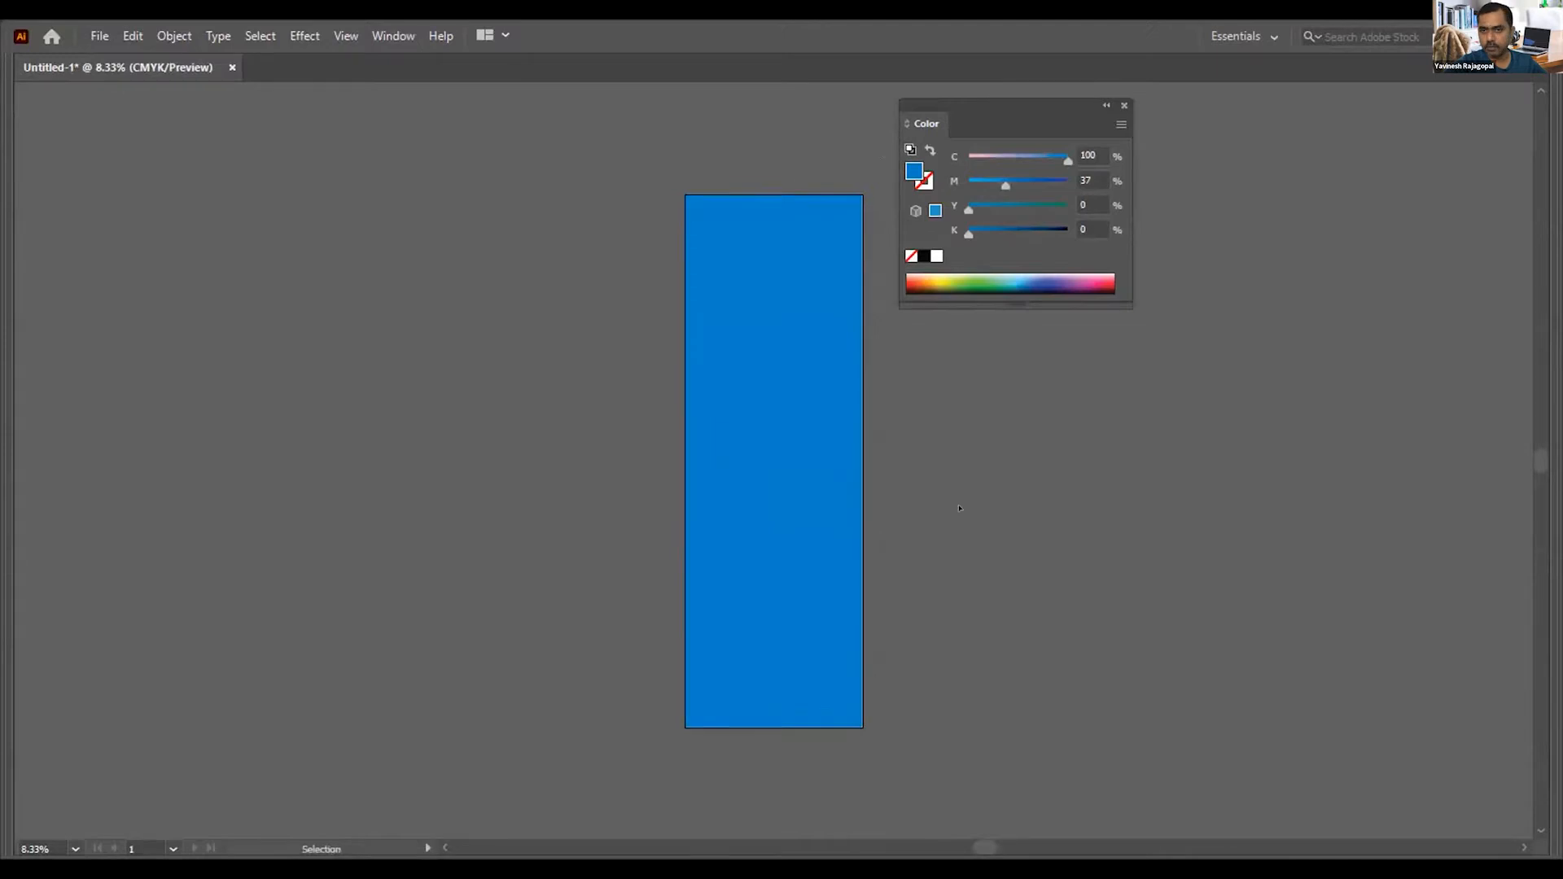
Step: Examine closely how the blue rectangle meets the artboard's edges at its upper-left corner
key("z")
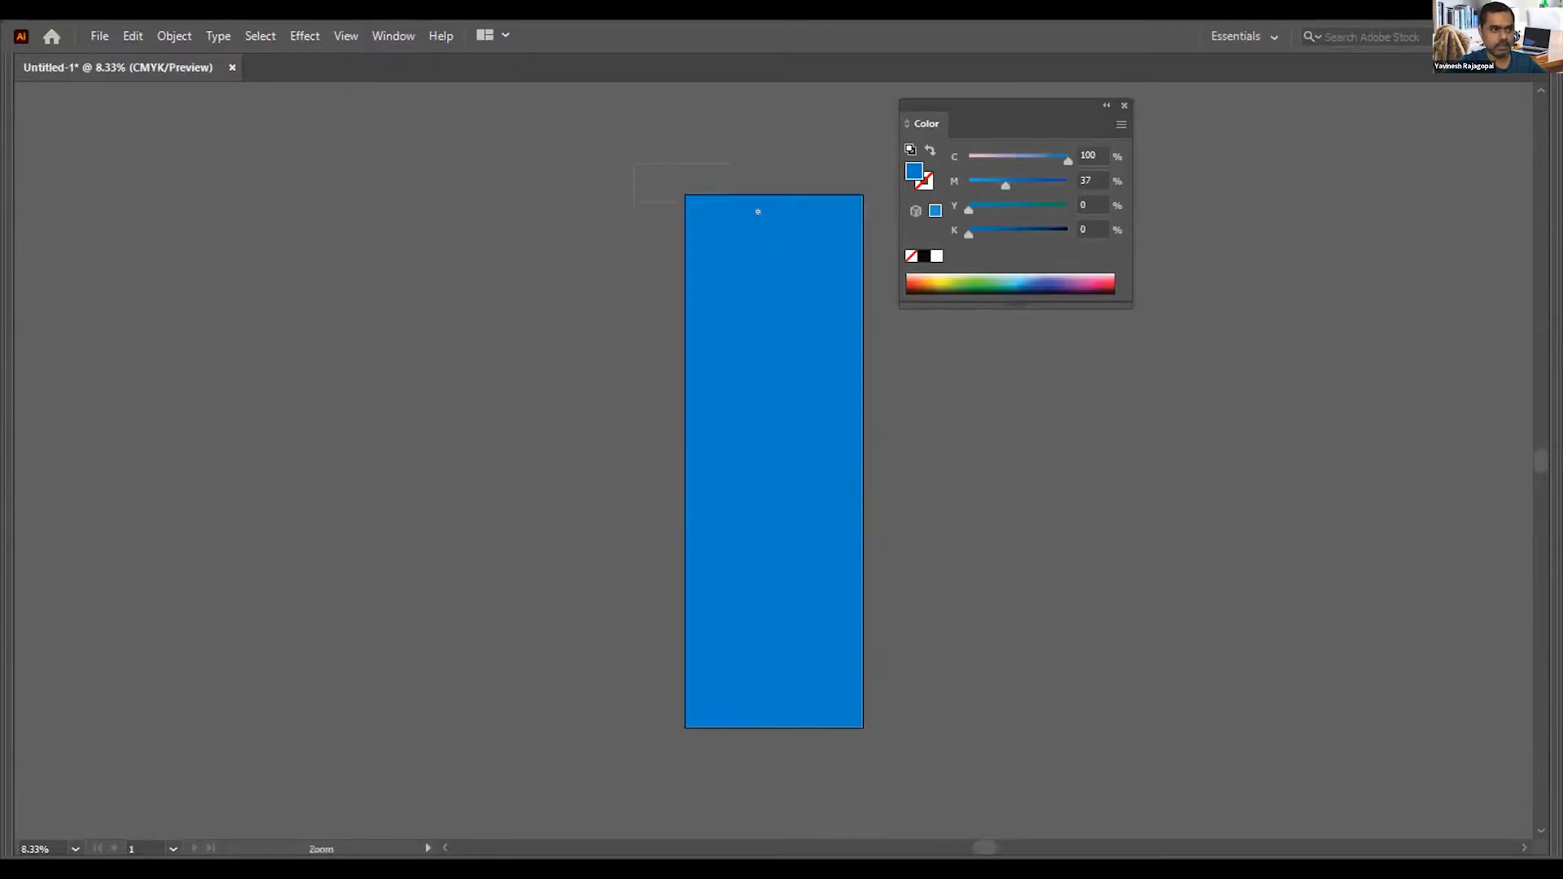
left_click_drag(942, 261, 950, 276)
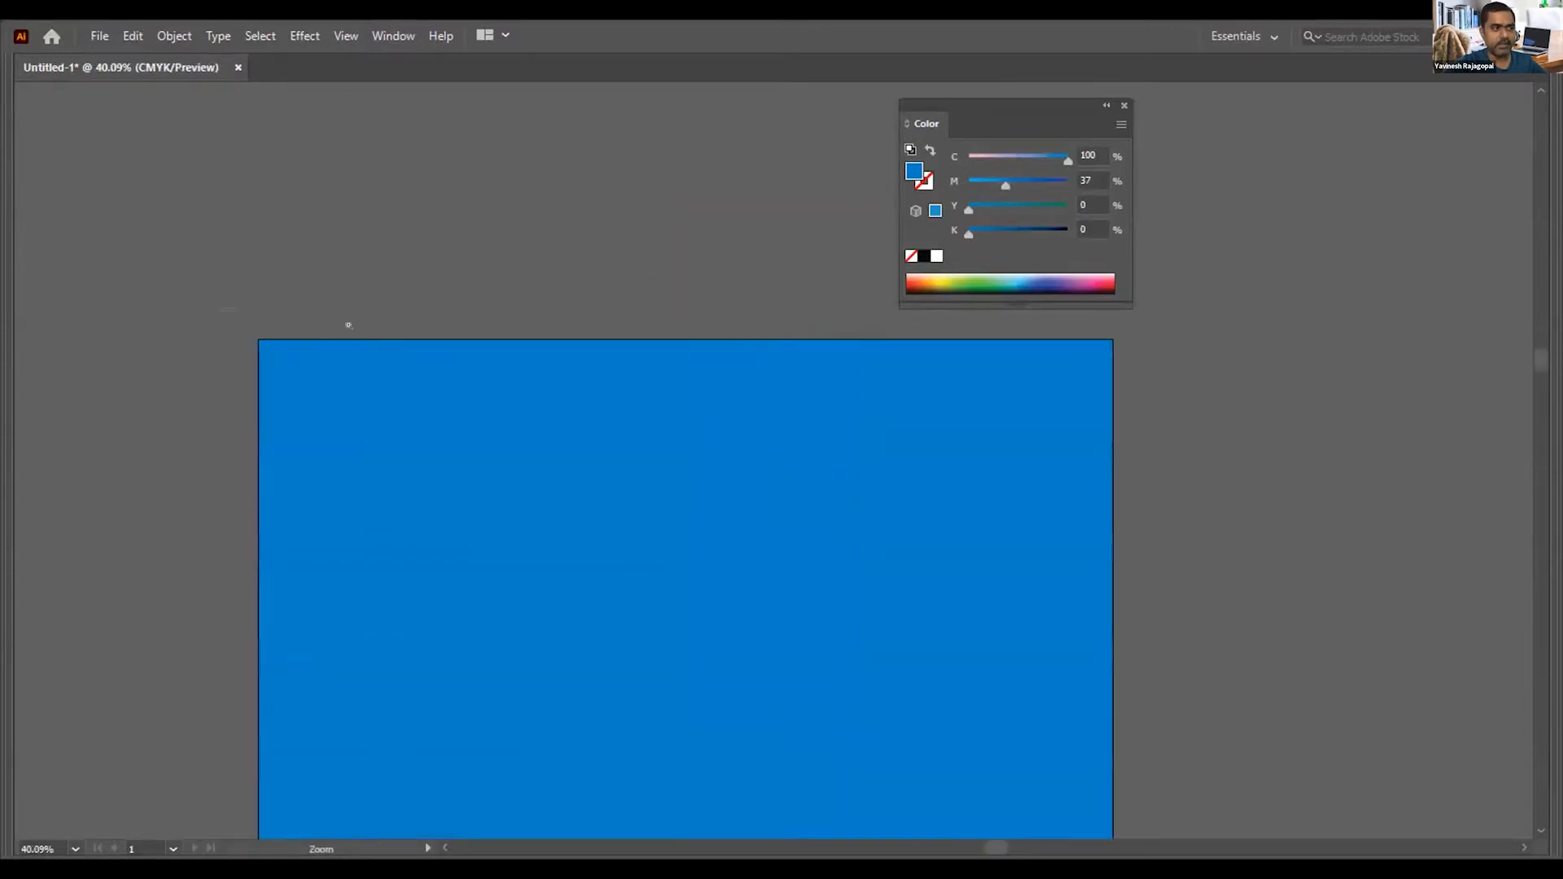
left_click_drag(1239, 383, 1239, 384)
left_click_drag(820, 489, 899, 433)
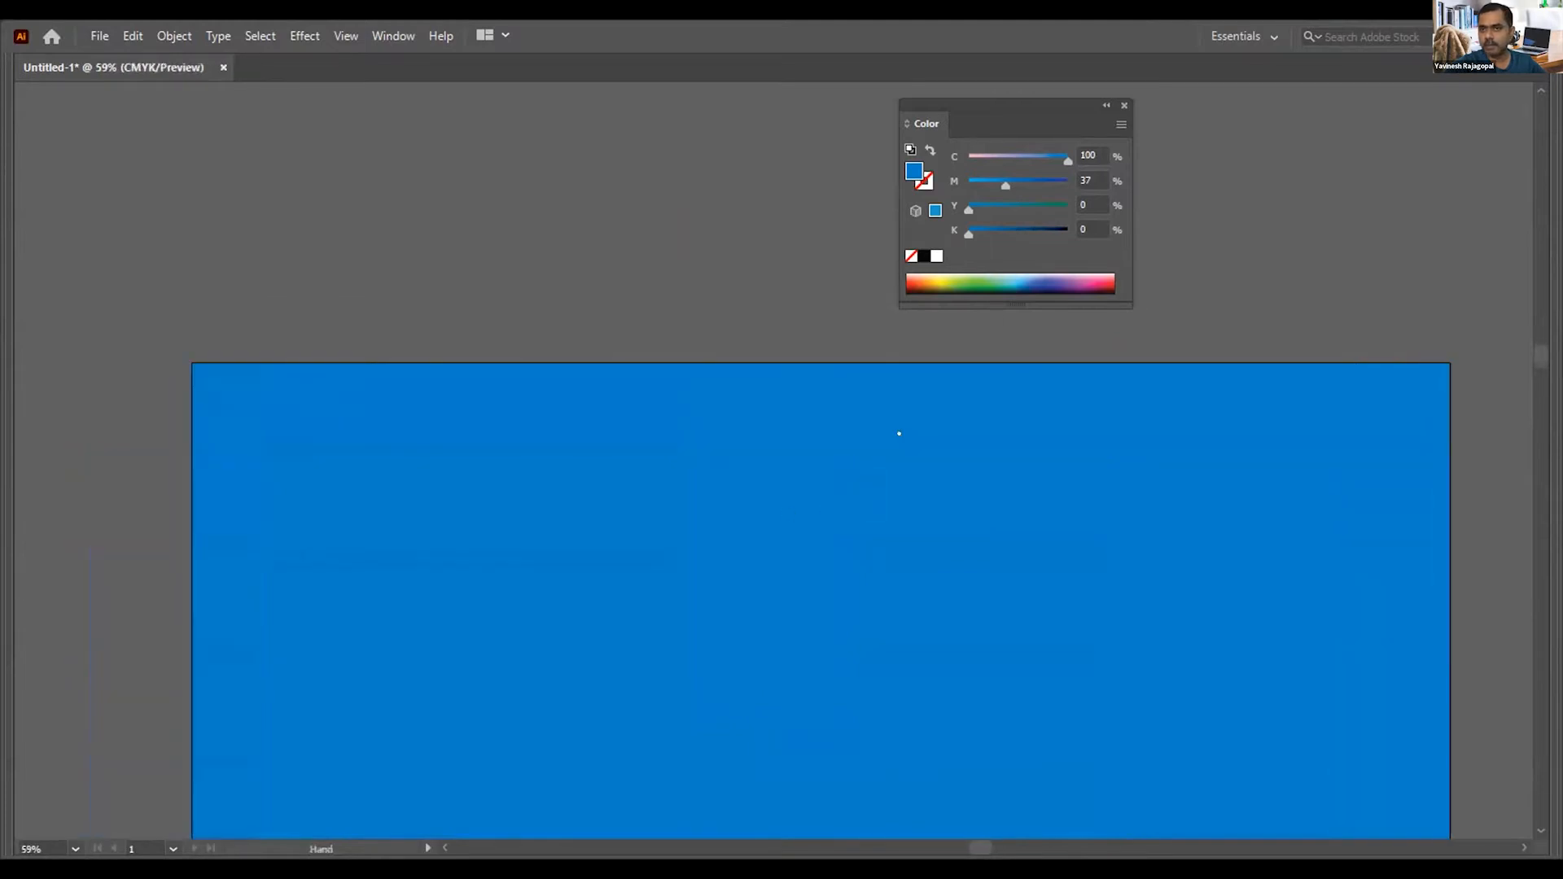
key("v")
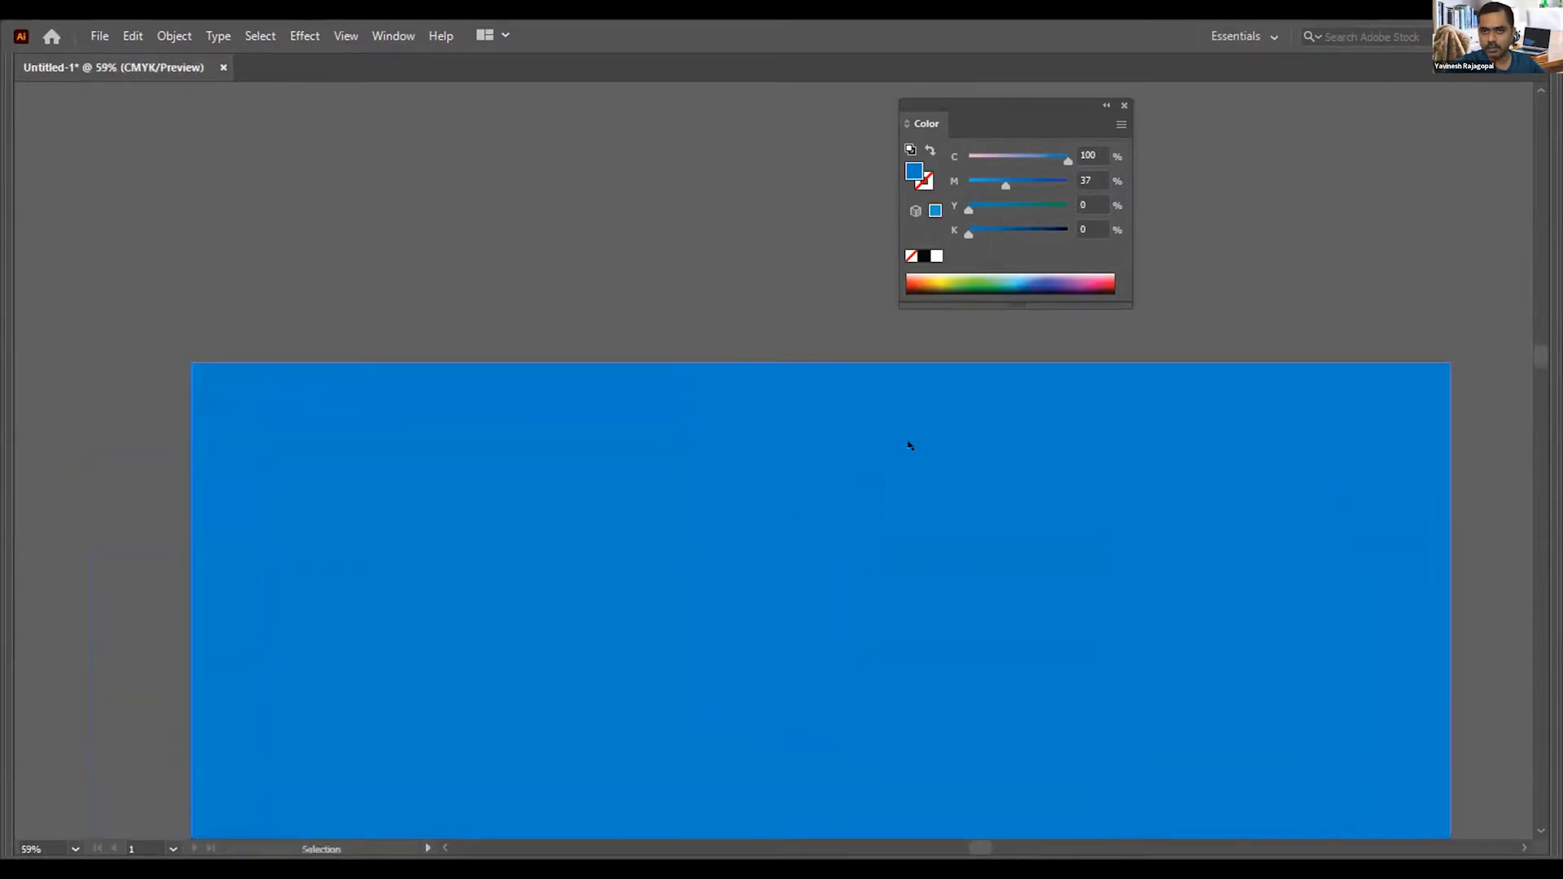
key("space")
left_click_drag(336, 396, 579, 275)
key("ctrl+space")
left_click_drag(347, 189, 518, 320)
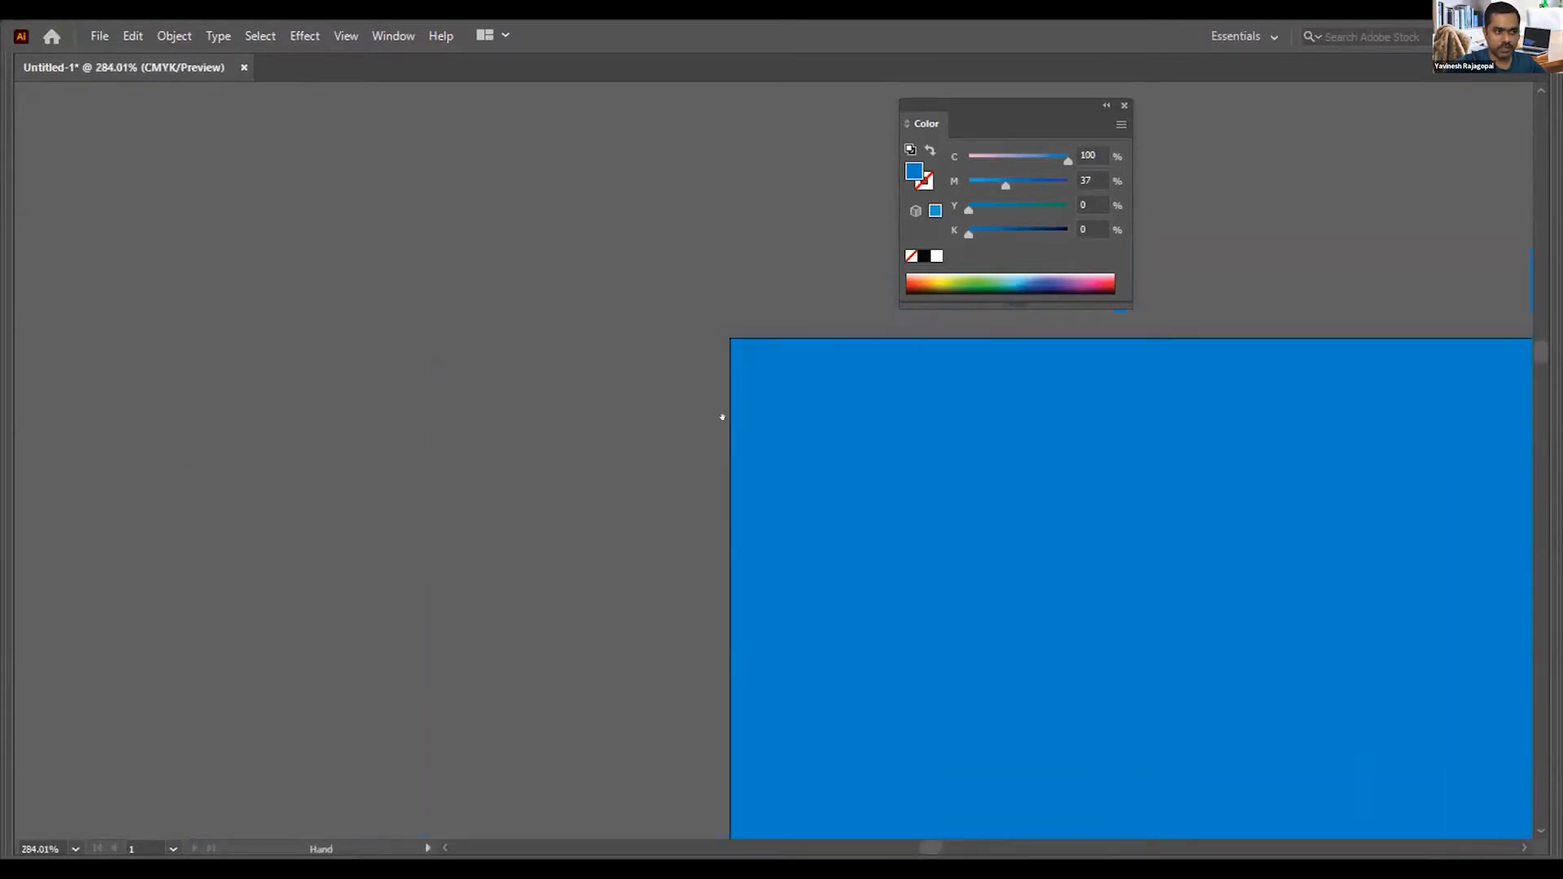
left_click_drag(629, 278, 920, 482)
left_click_drag(540, 275, 710, 366)
key("v")
left_click(552, 361)
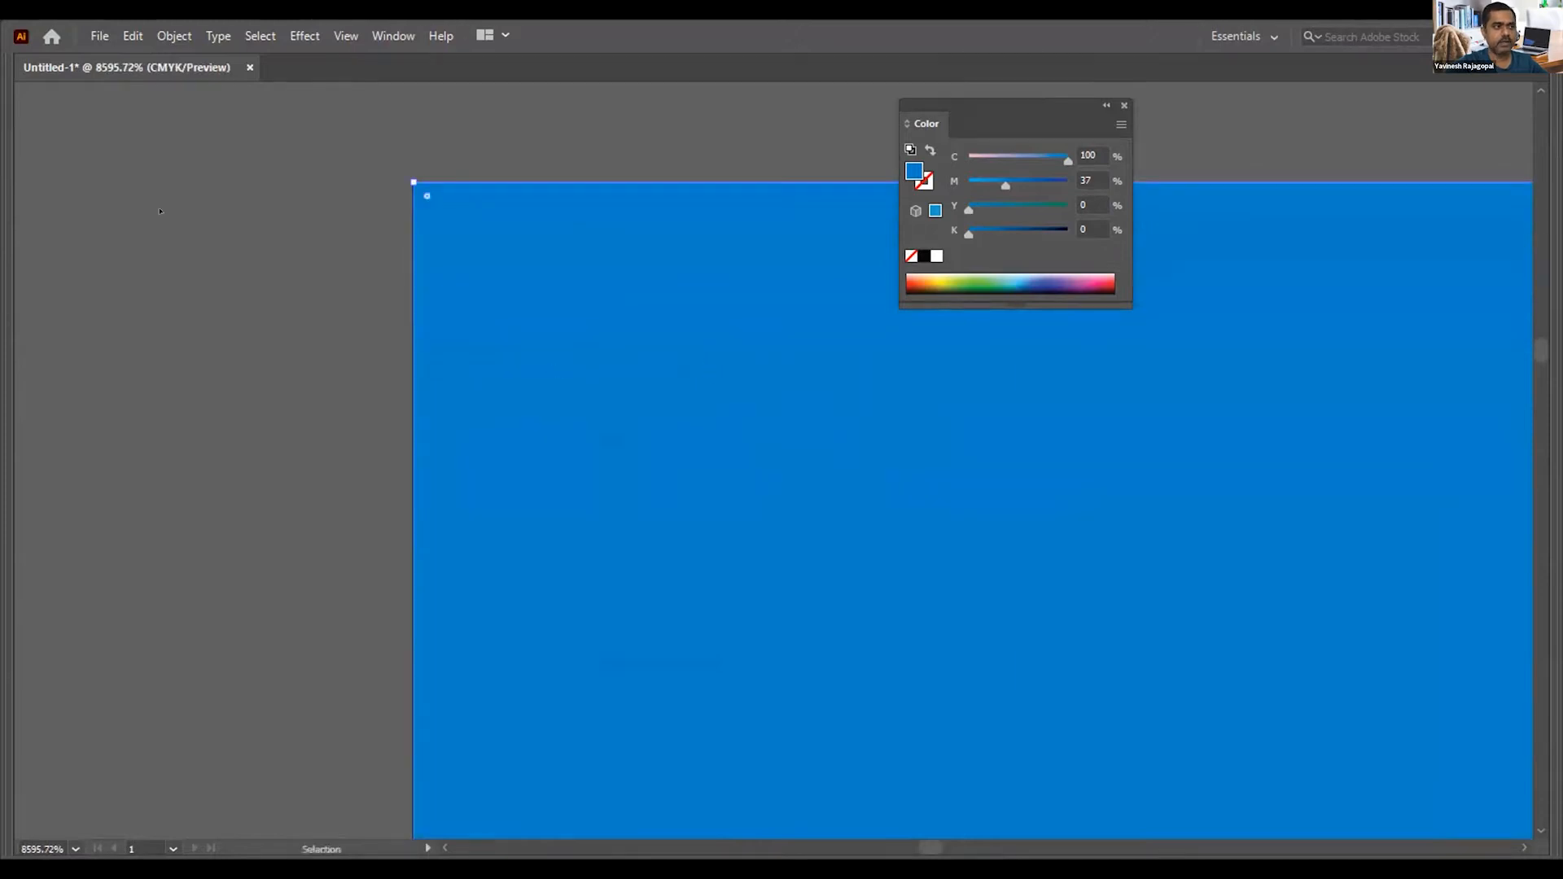
Step: Show the rulers, try a vertical guide just inside the artboard's left edge, and undo the guide
key("ctrl+r")
left_click_drag(22, 324, 283, 322)
left_click_drag(485, 309, 425, 319)
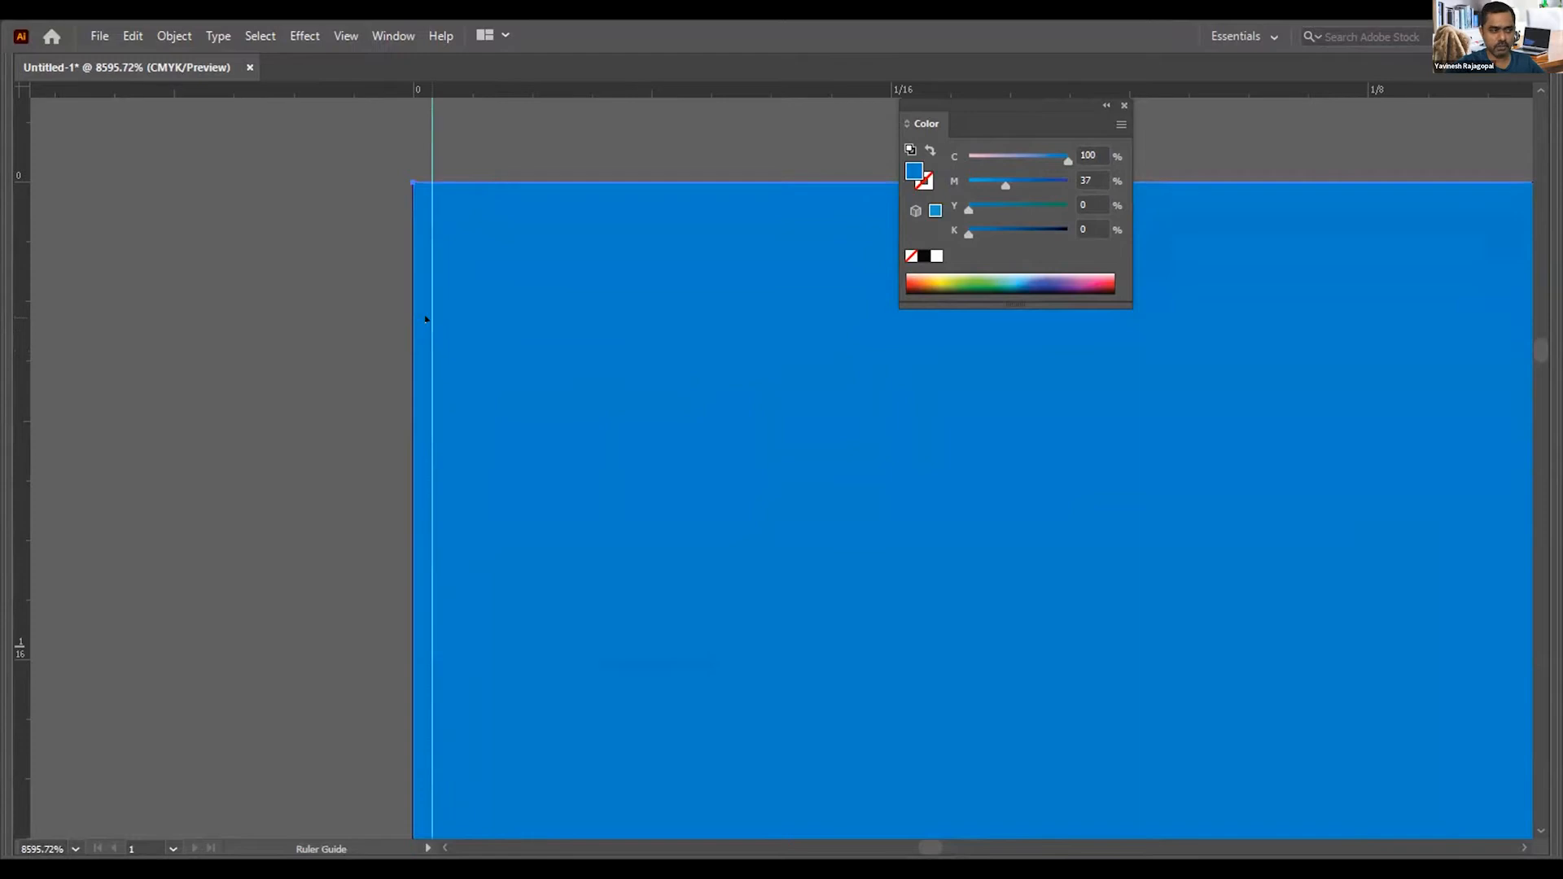
left_click(313, 294)
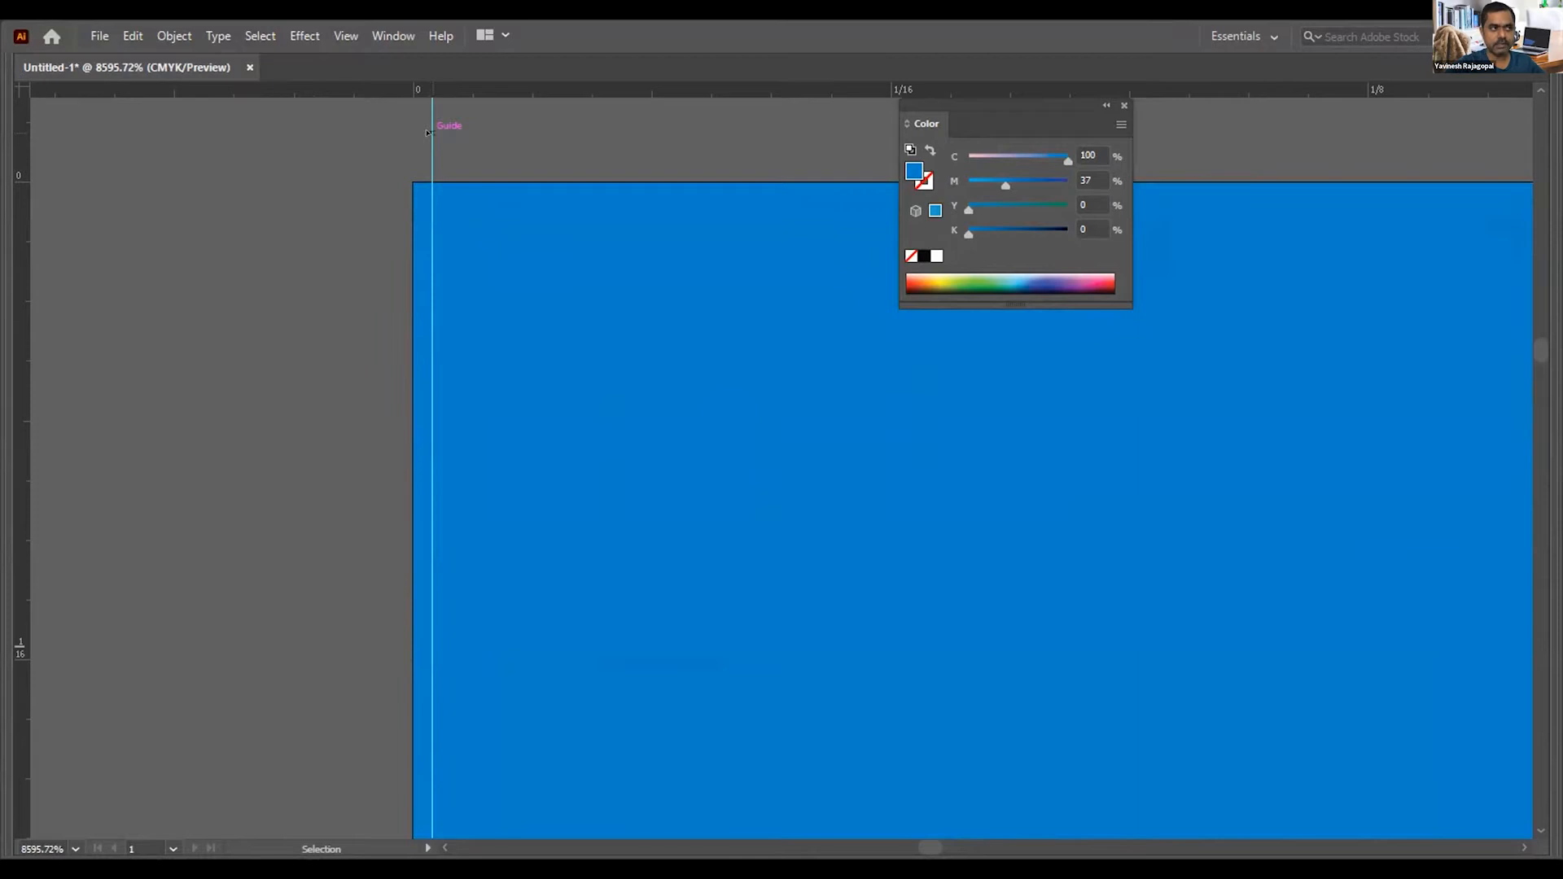
key("a")
key("ctrl+z")
Step: Place a vertical guide just outside the artboard's left edge
left_click_drag(18, 303, 397, 258)
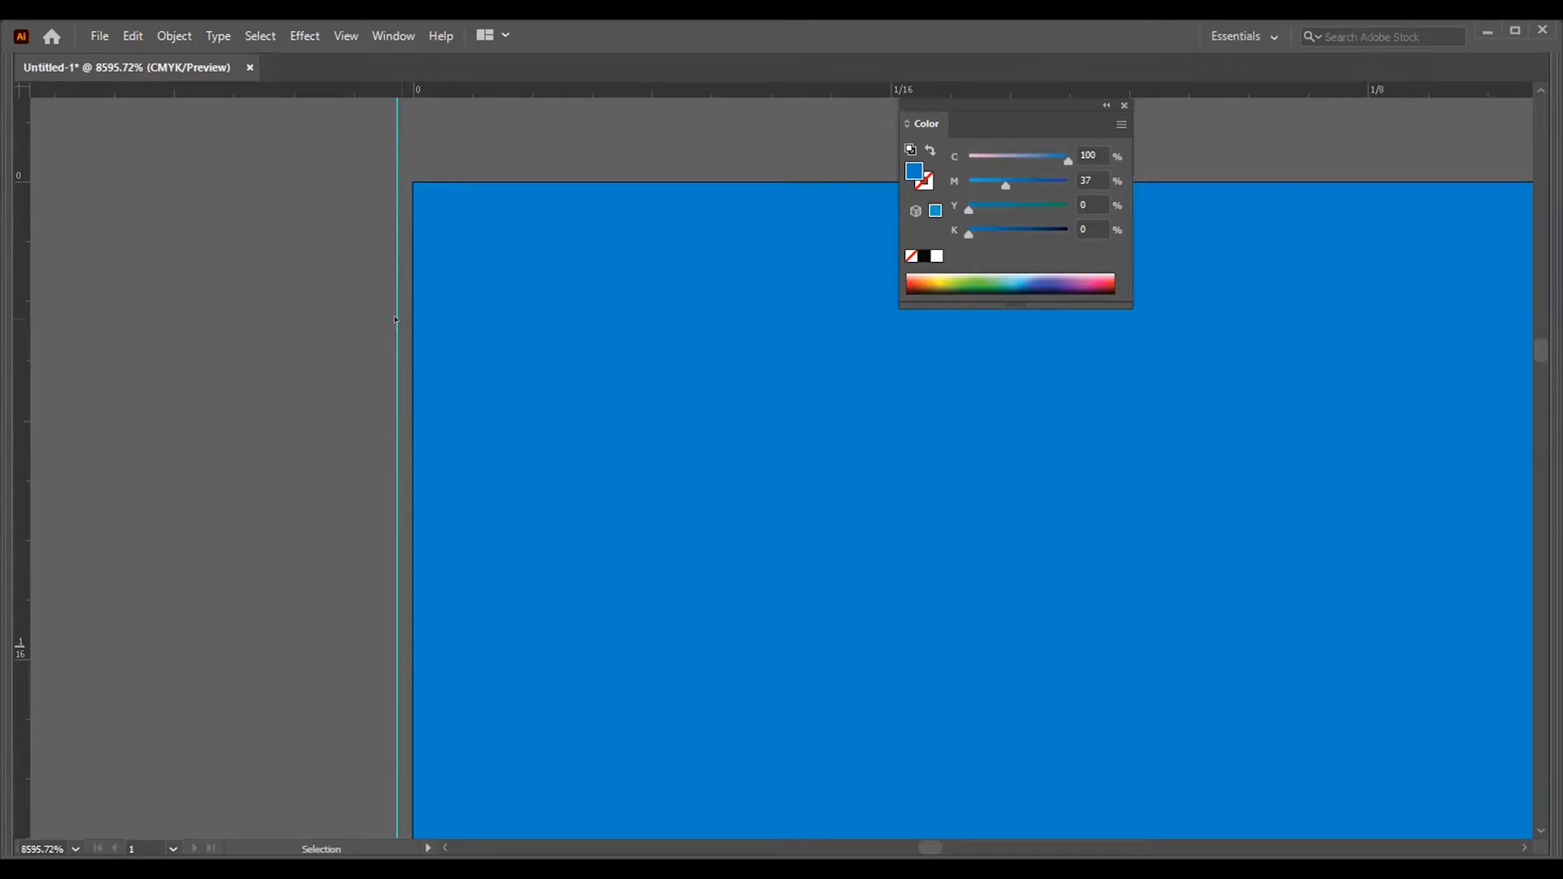
left_click(453, 227)
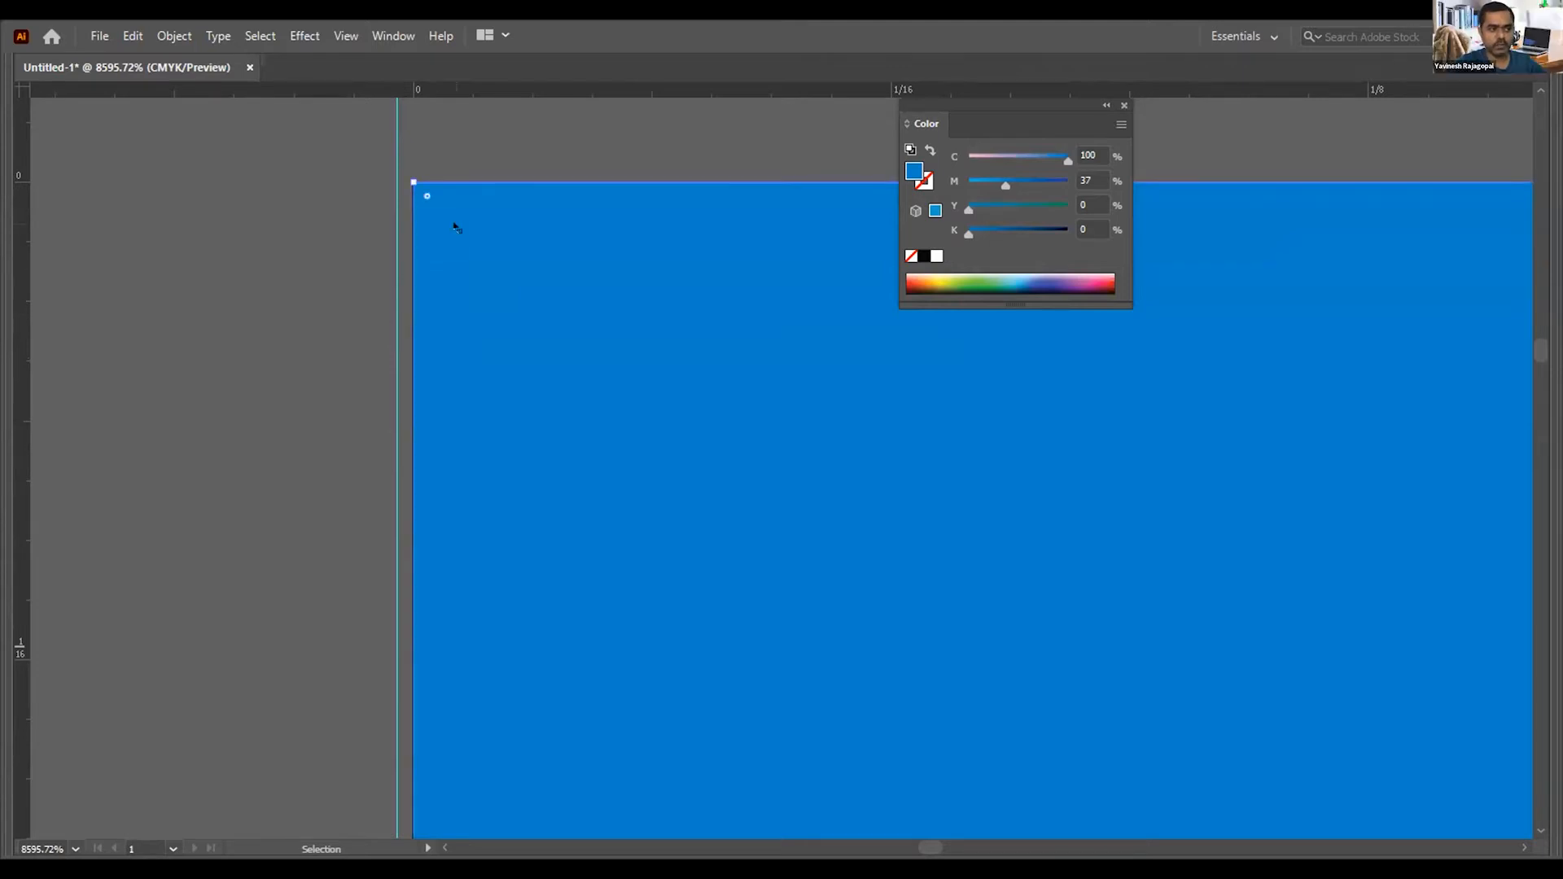
left_click(332, 212)
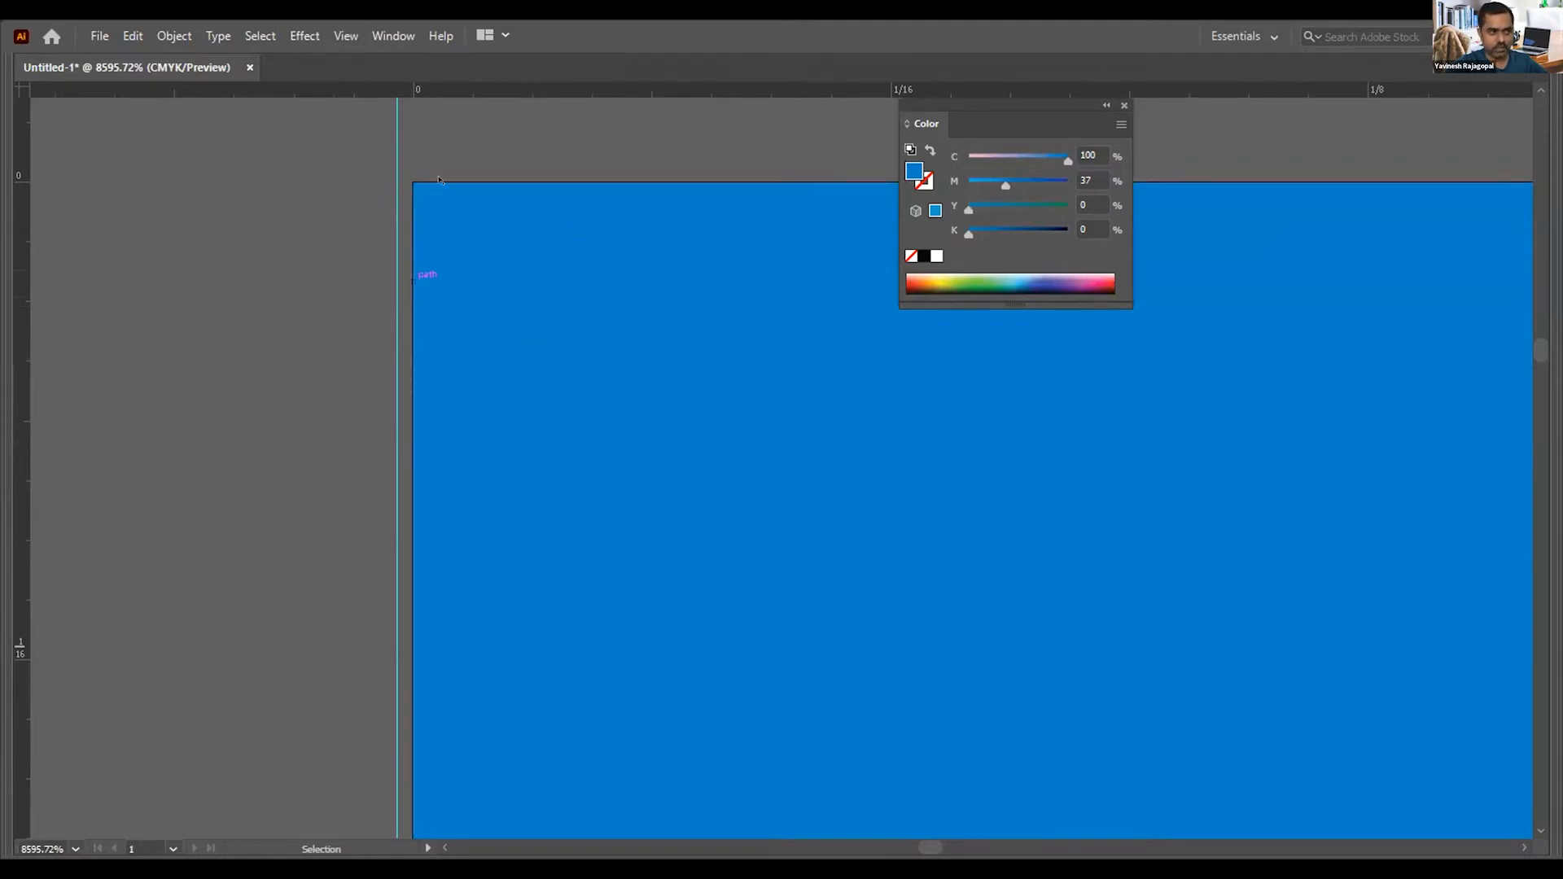
Step: Extend the blue rectangle's upper-left corner outward past the artboard edge and the vertical guide
left_click(472, 275)
left_click_drag(413, 182, 370, 131)
left_click(330, 255)
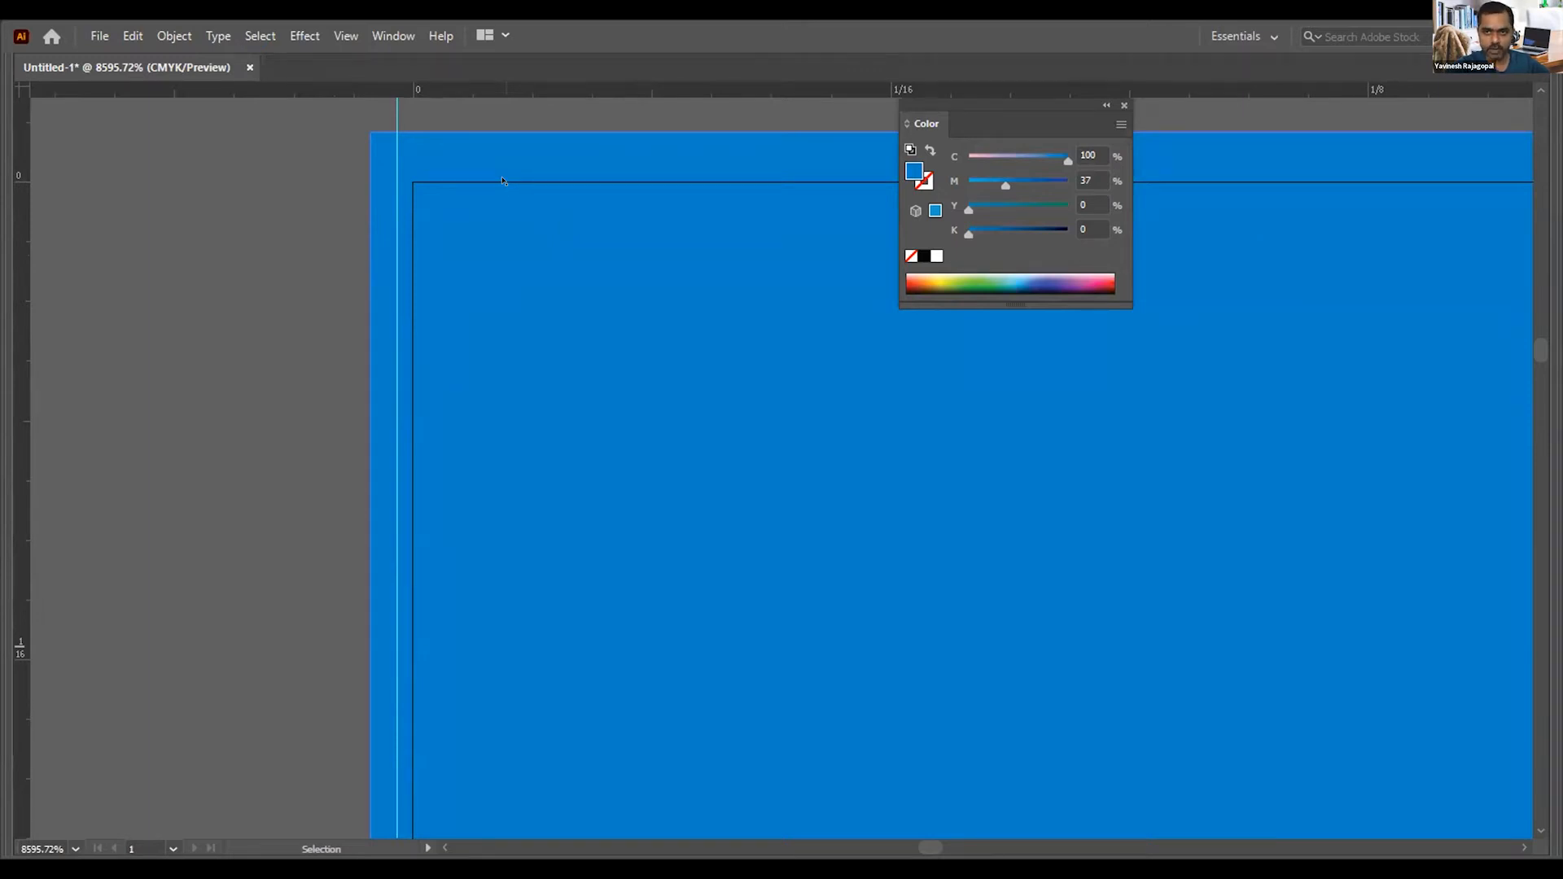
key("ctrl+0")
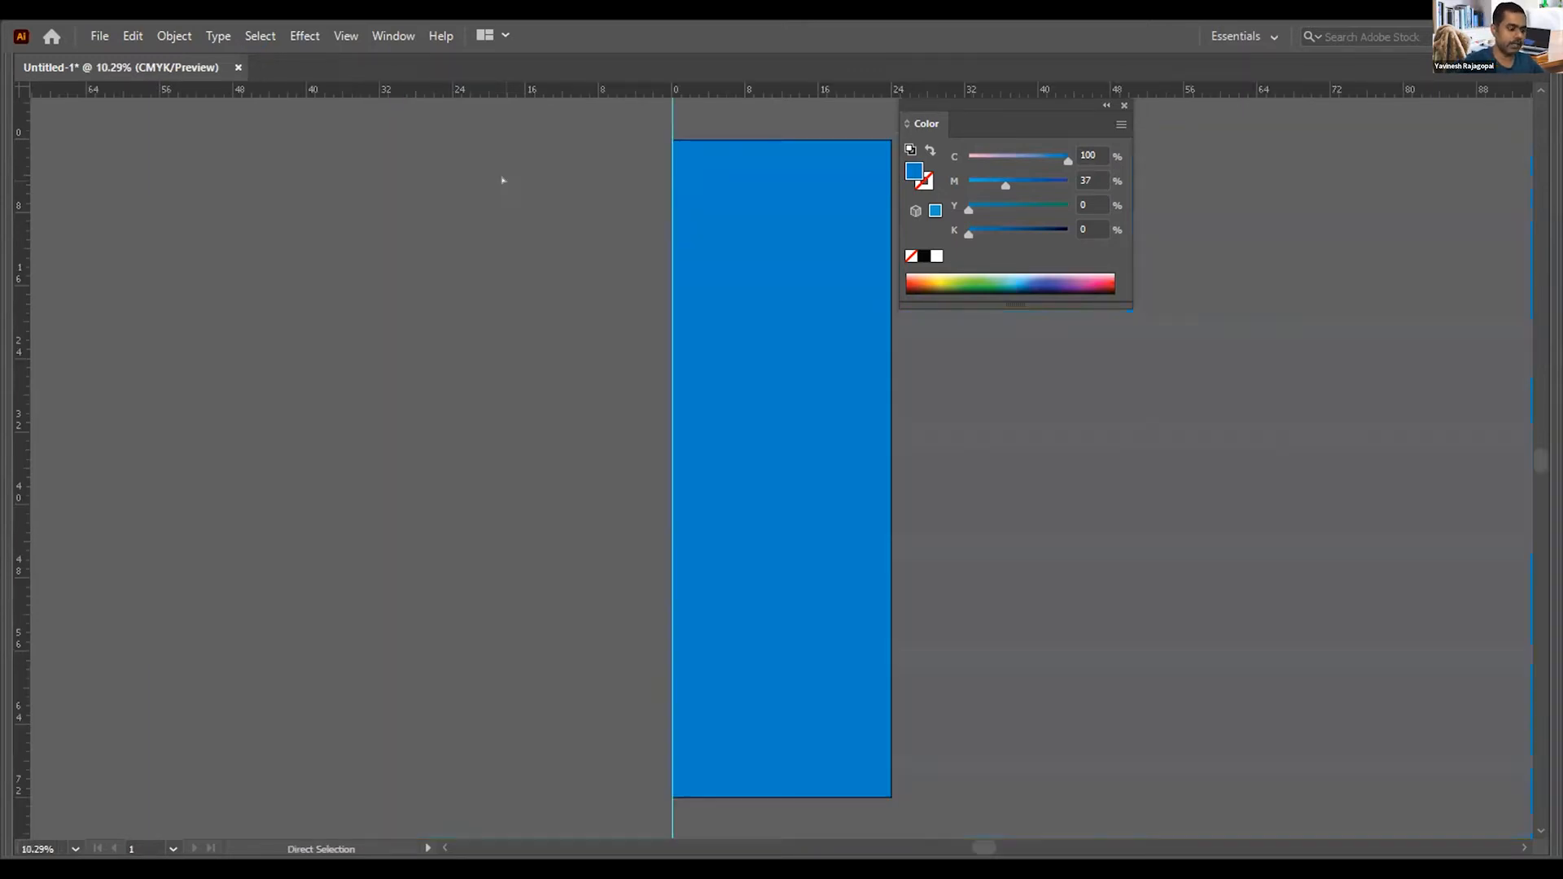
Step: Create a new 24 x 72 in CMYK document at 150 ppi with a 0.5 in bleed on all four sides
key("ctrl+n")
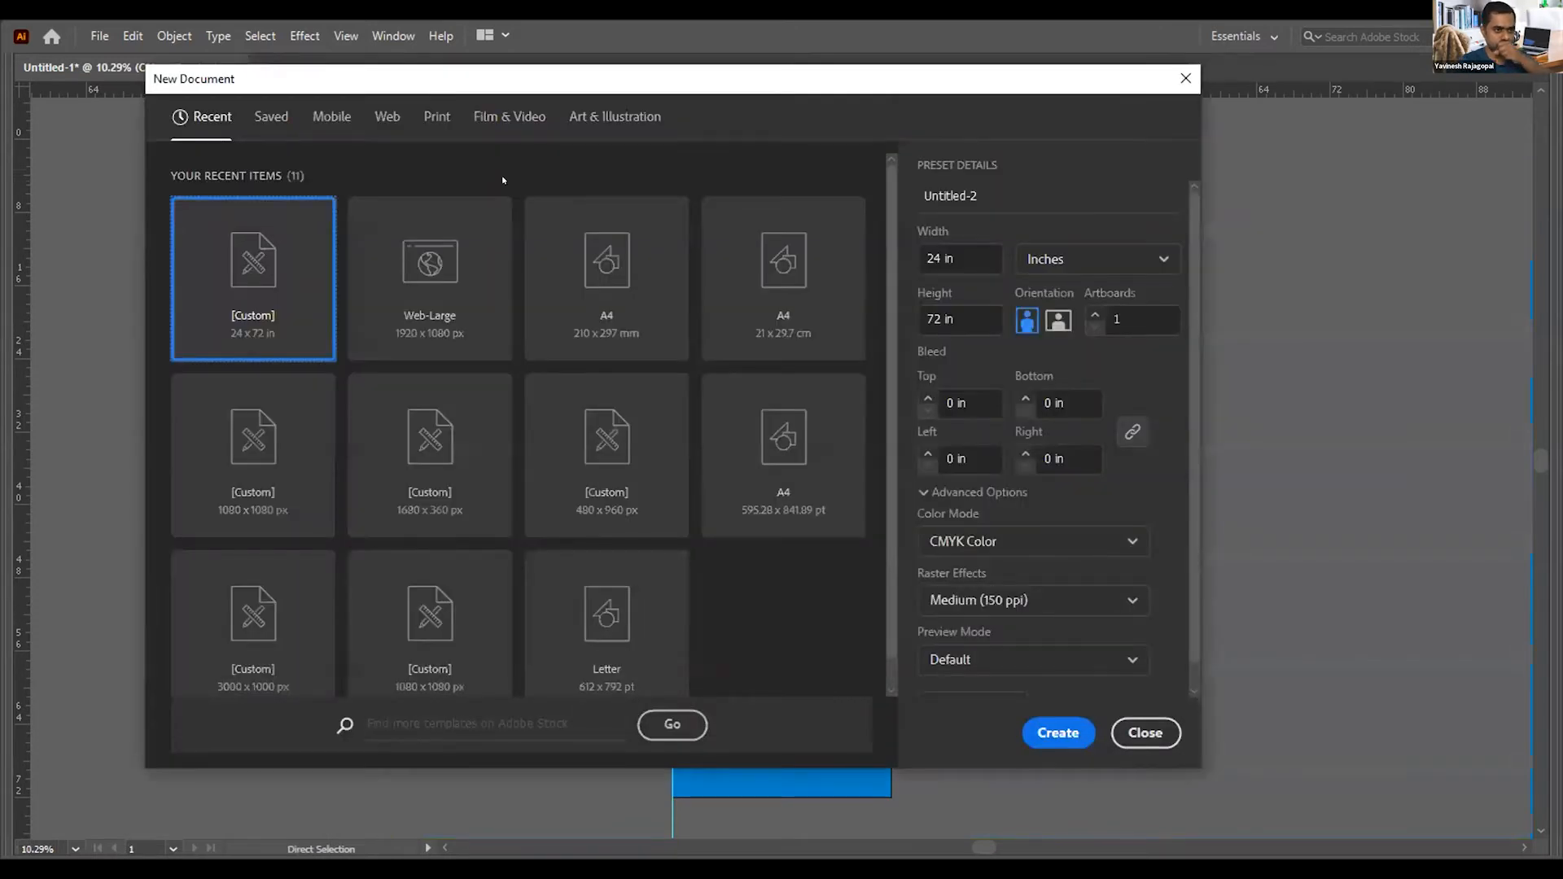
left_click(961, 403)
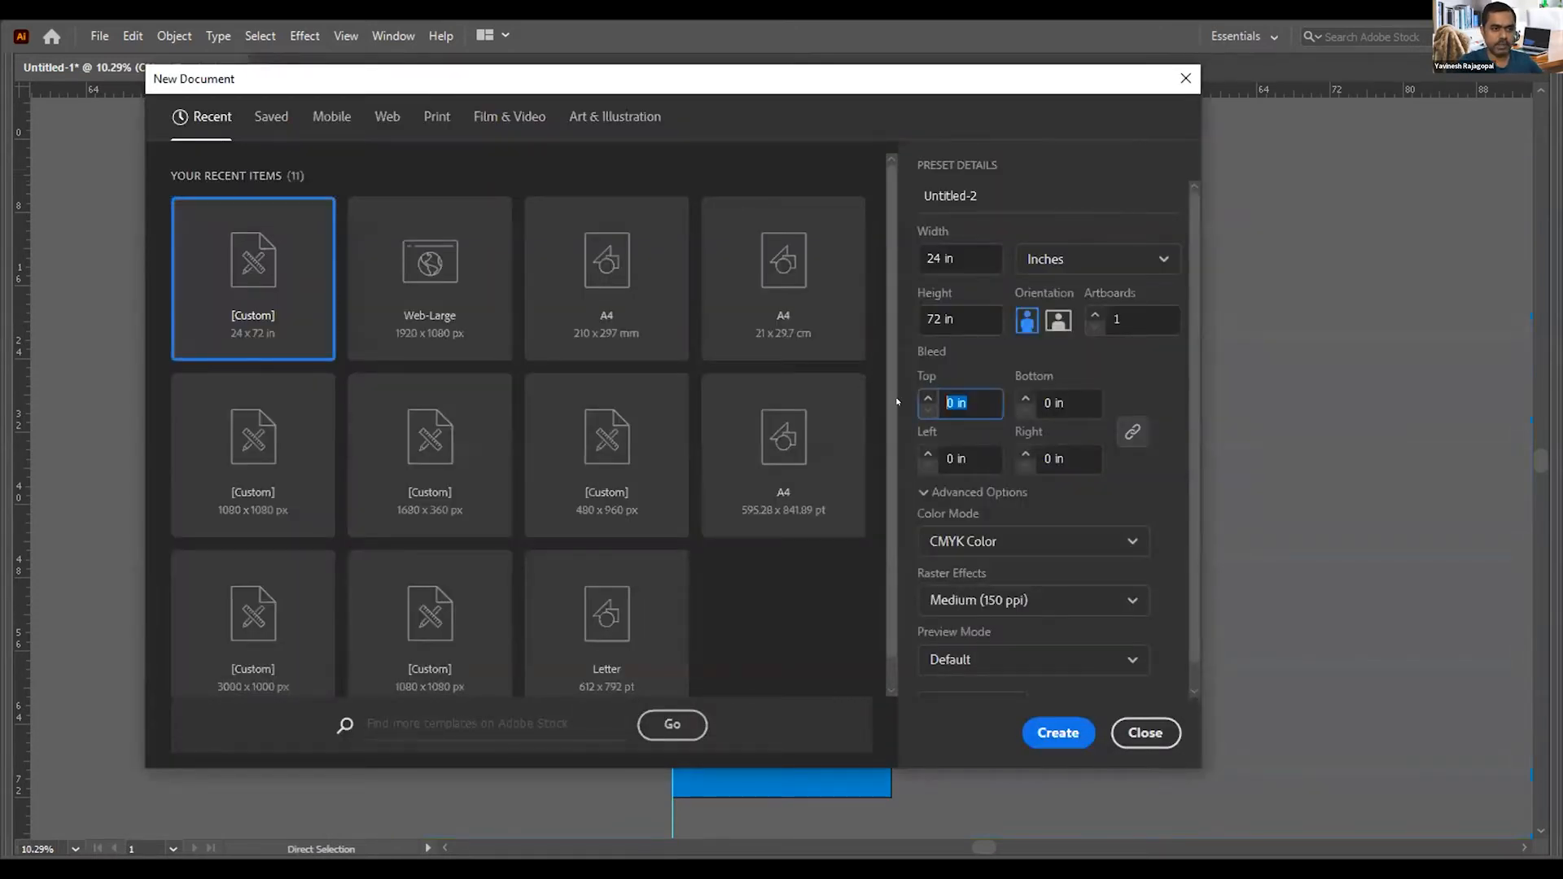
type("1")
key("BackSpace")
type("0.5")
key("Tab")
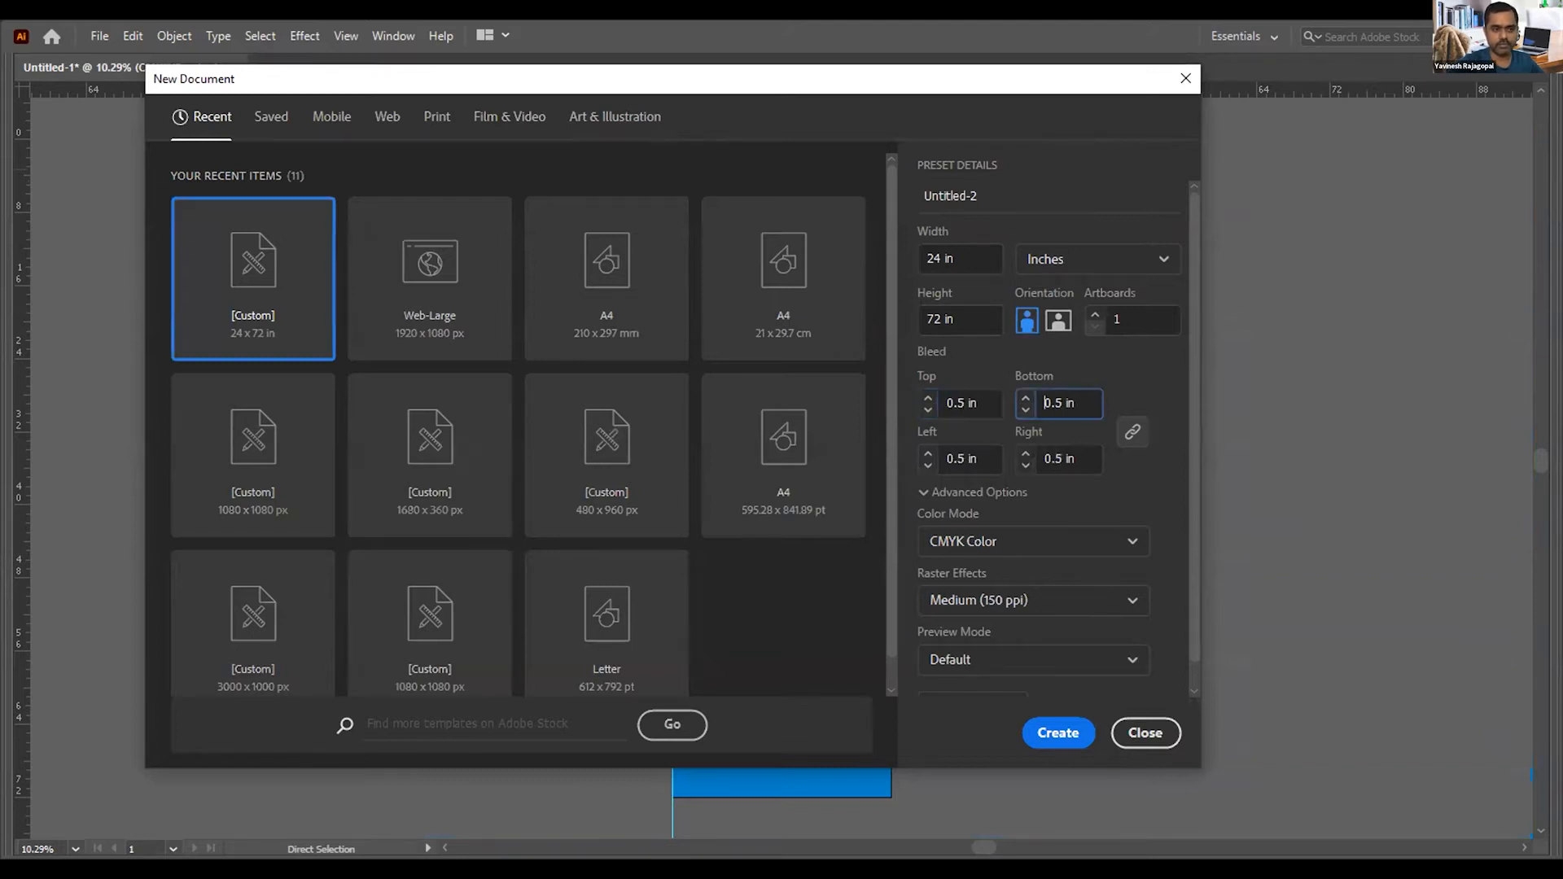
left_click(957, 399)
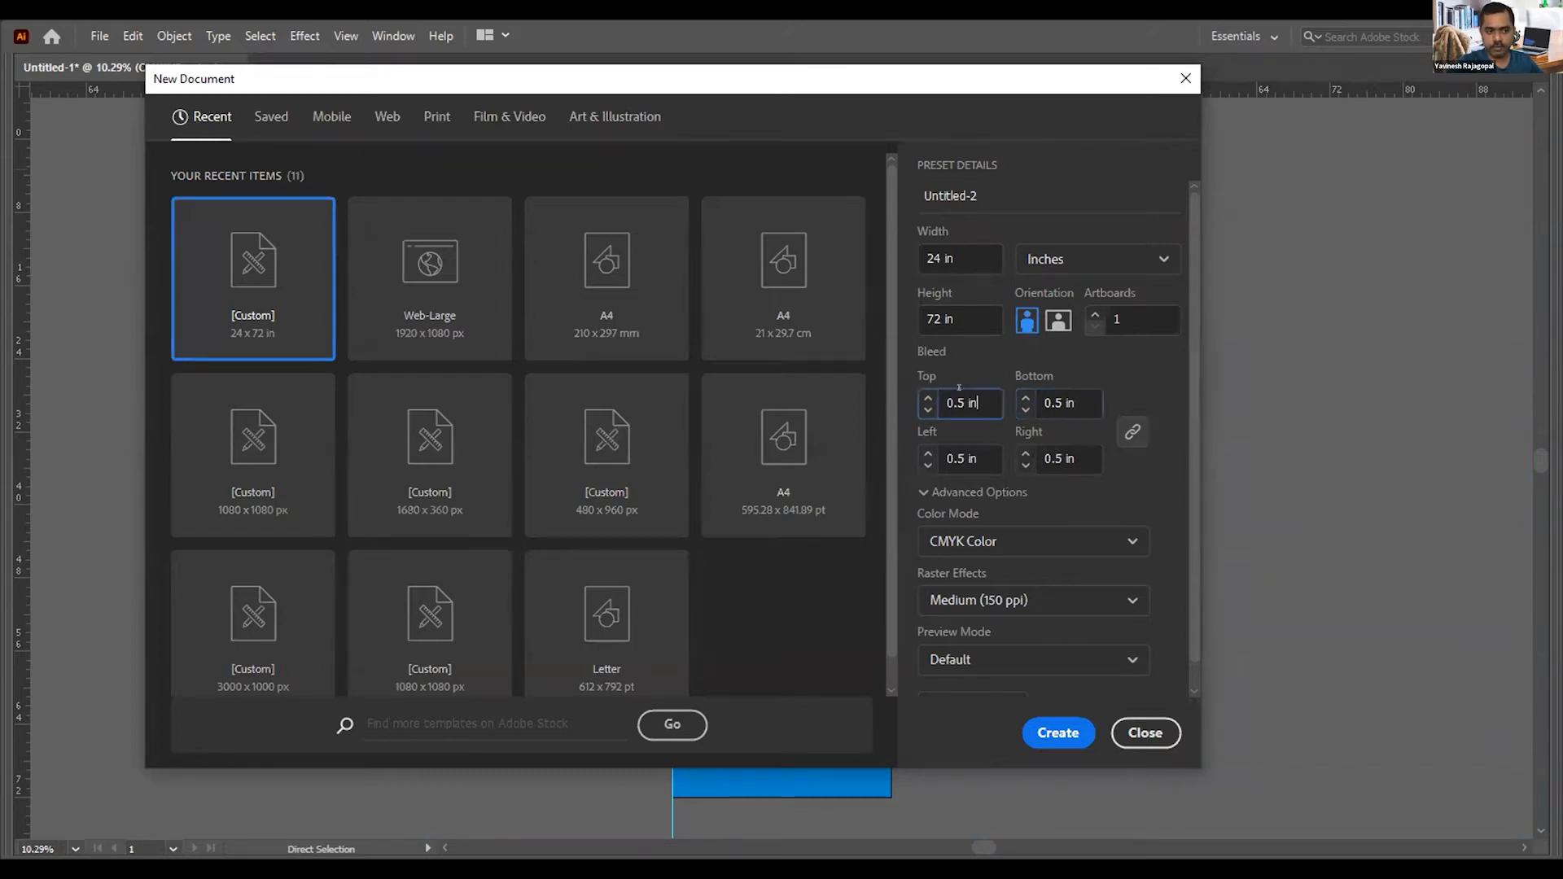
left_click(1069, 401)
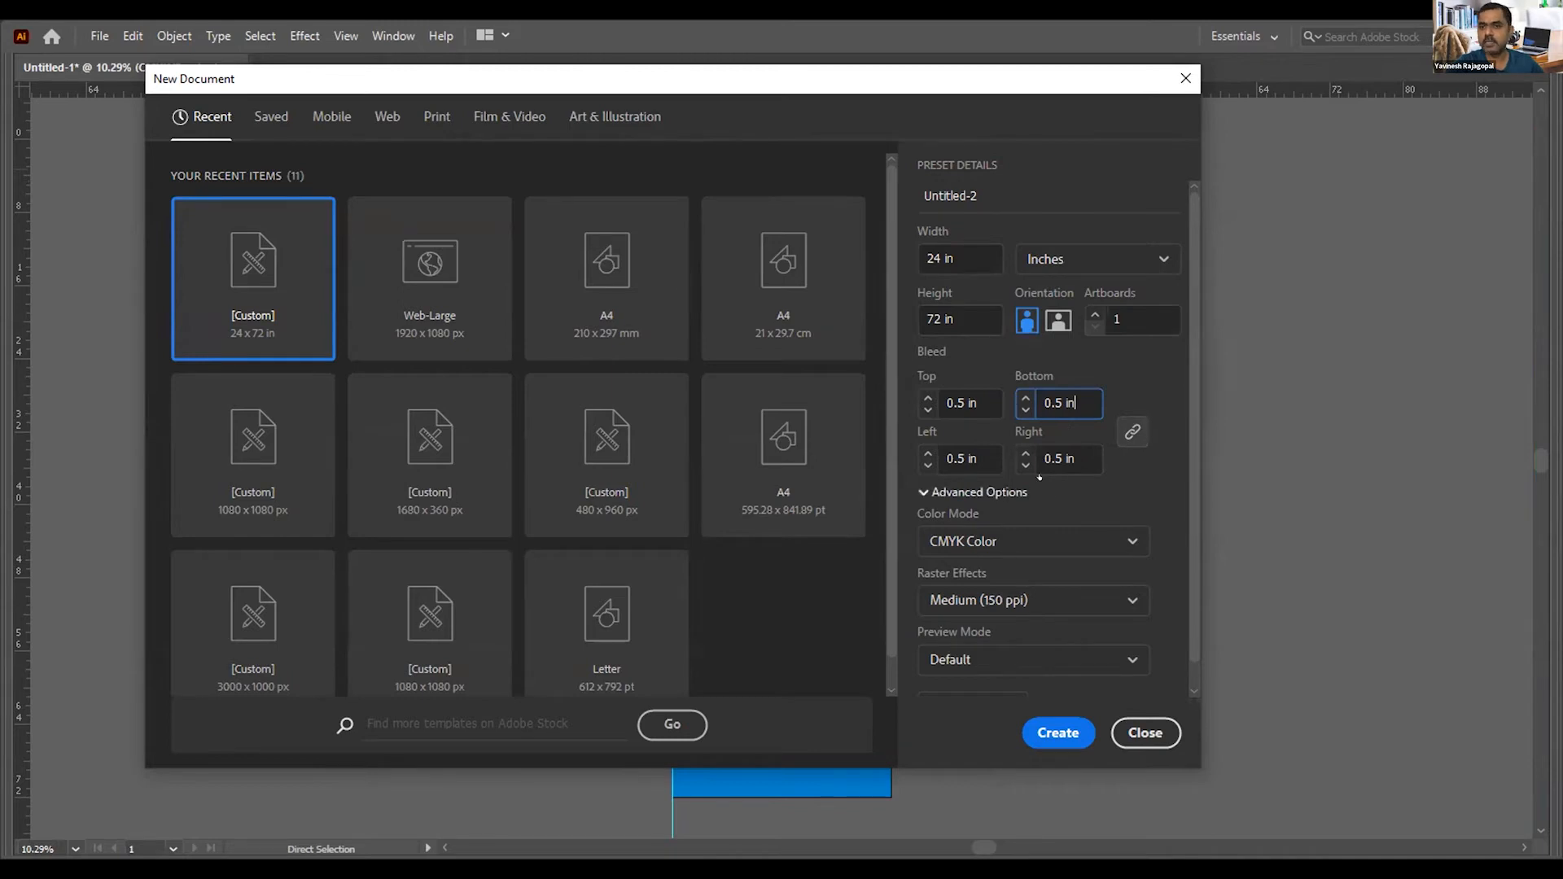
left_click(1056, 732)
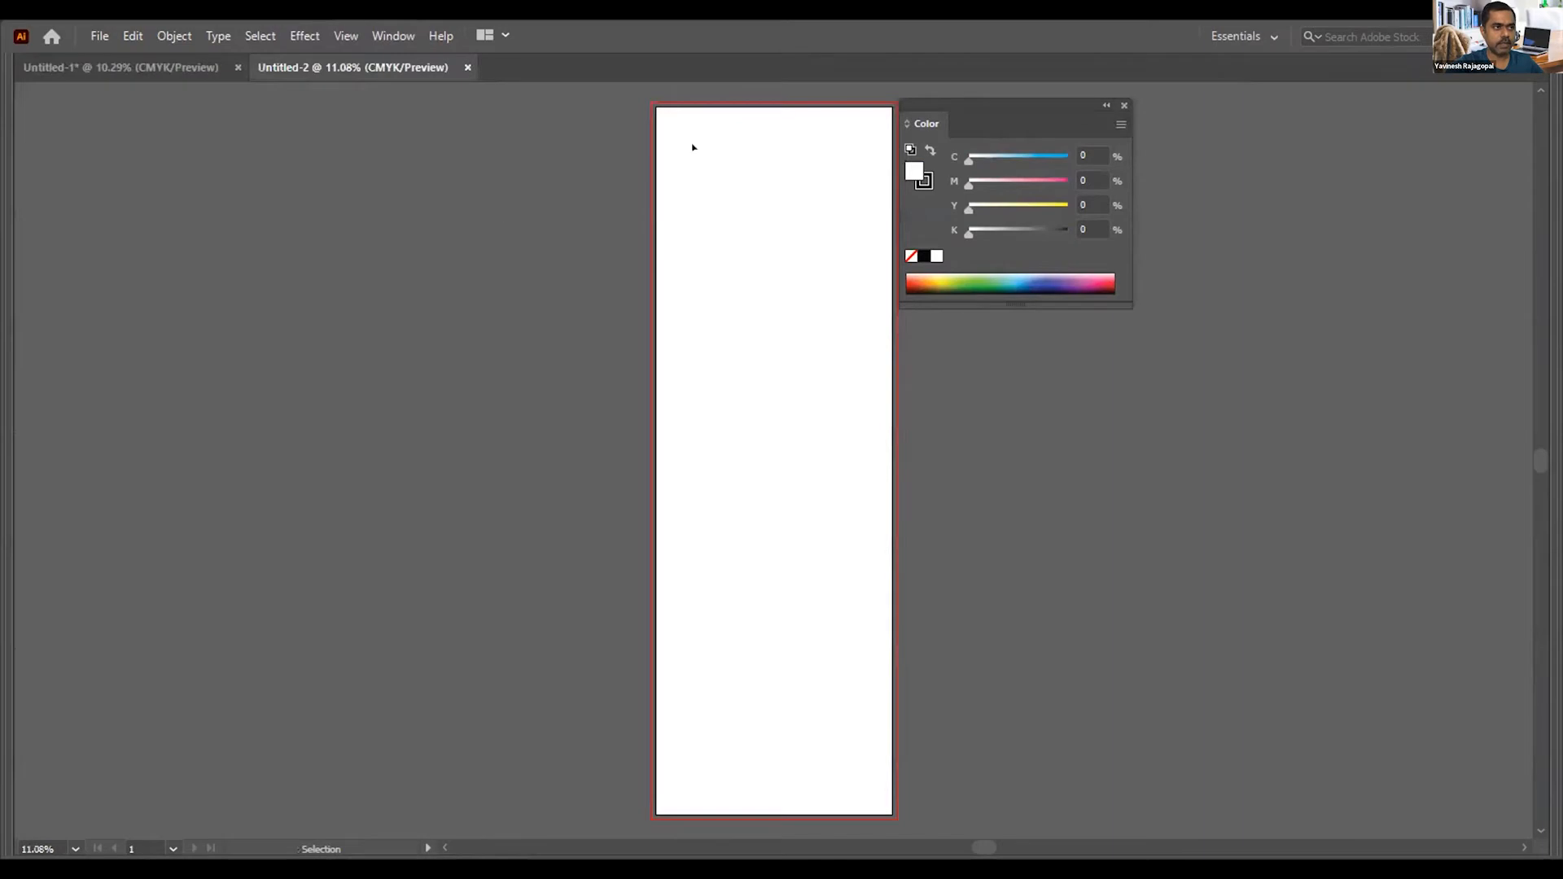
Step: Examine the bleed line around the upper part of the new artboard
key("z")
left_click_drag(572, 161, 988, 352)
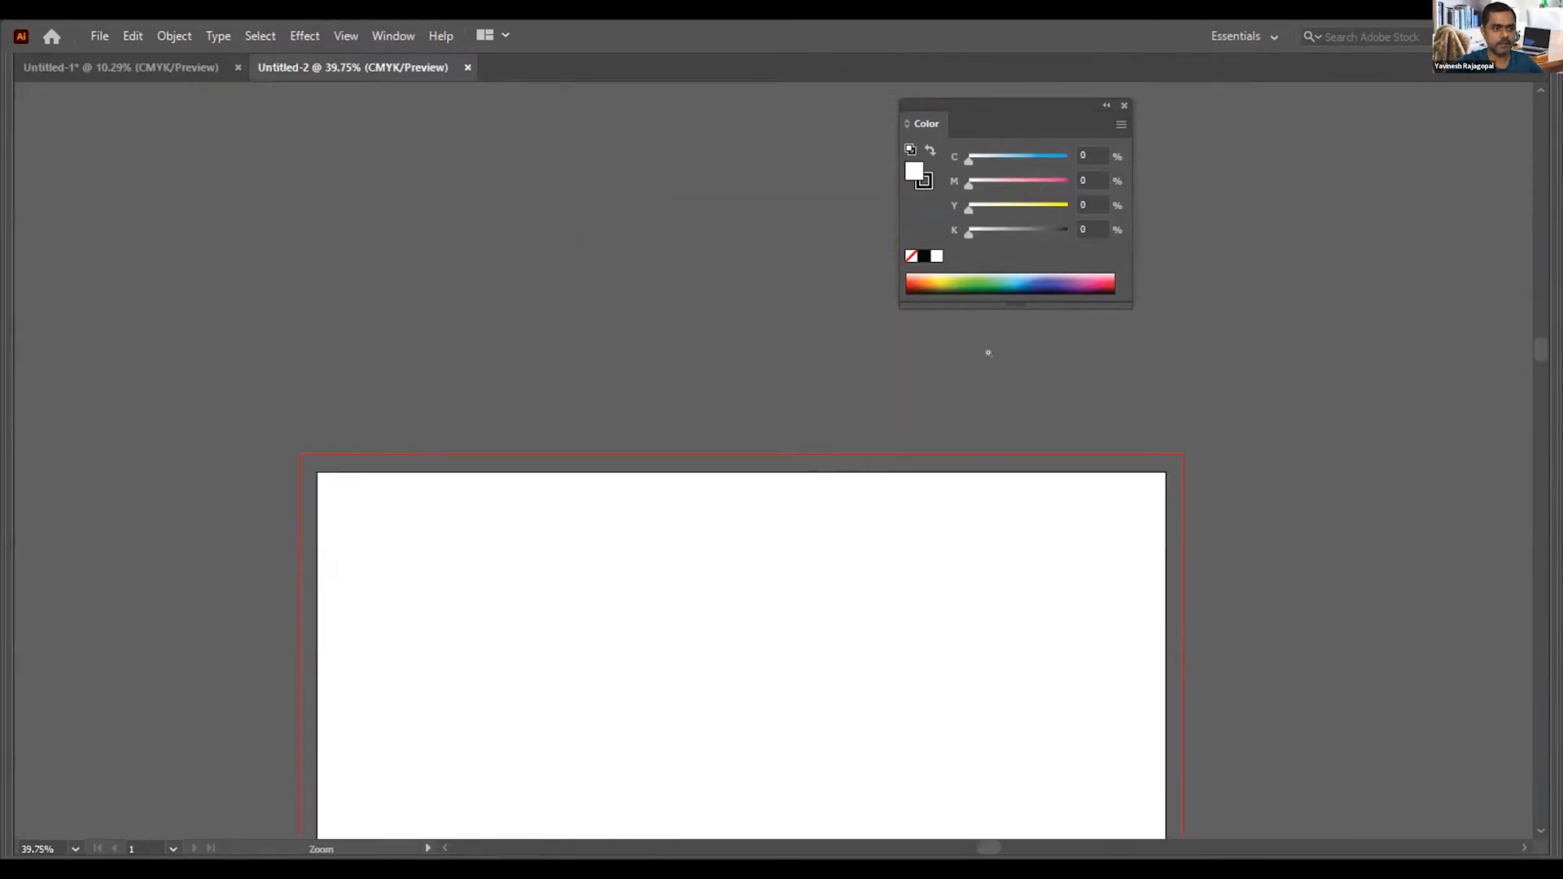
key("v")
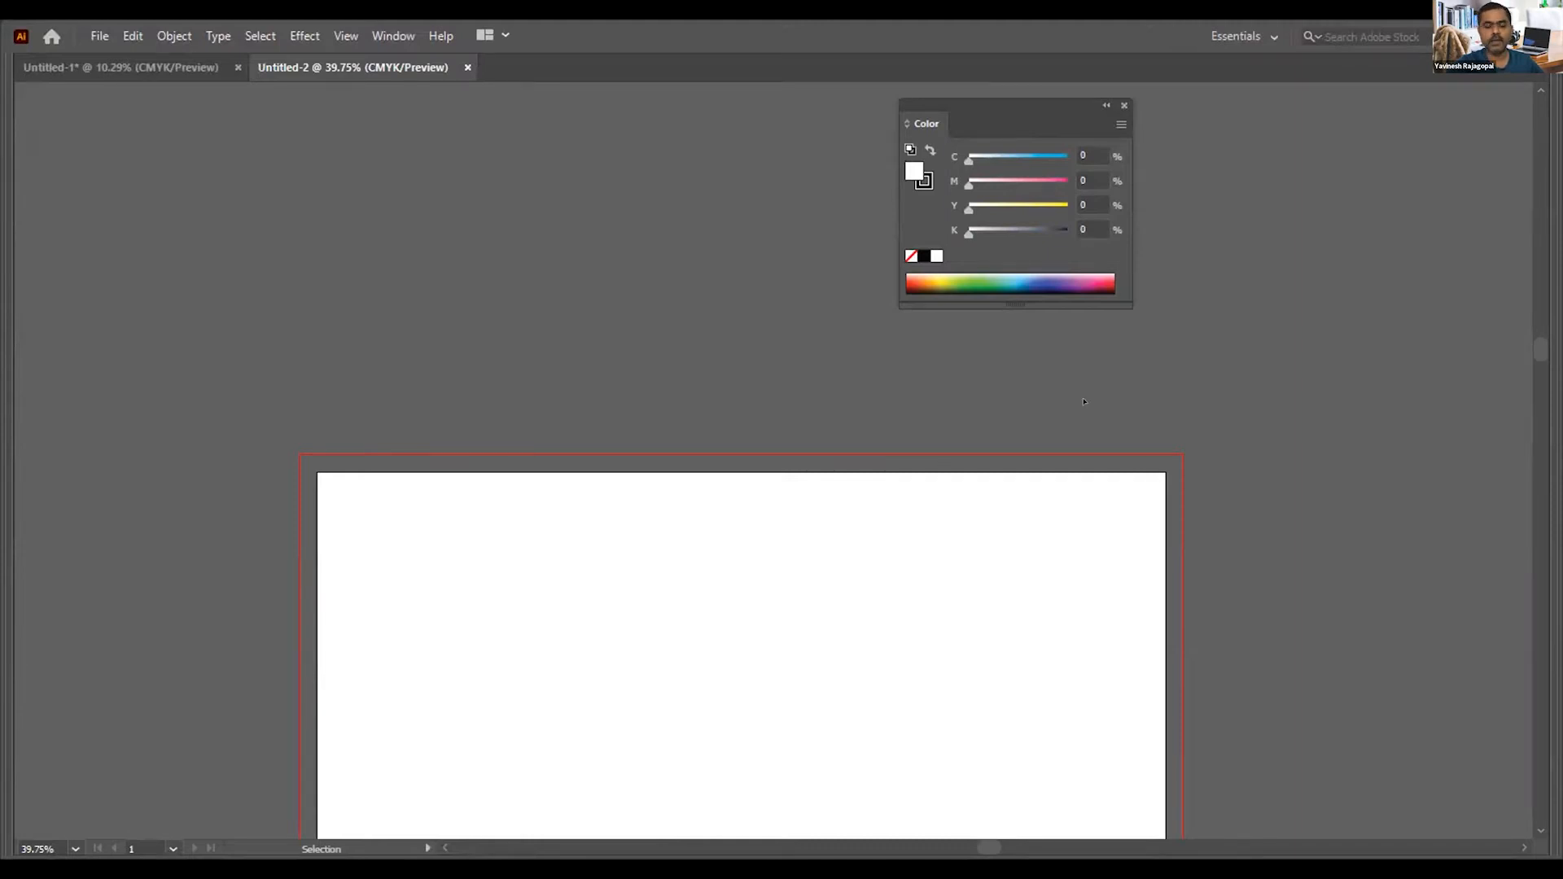
left_click_drag(551, 384, 569, 139)
key("a")
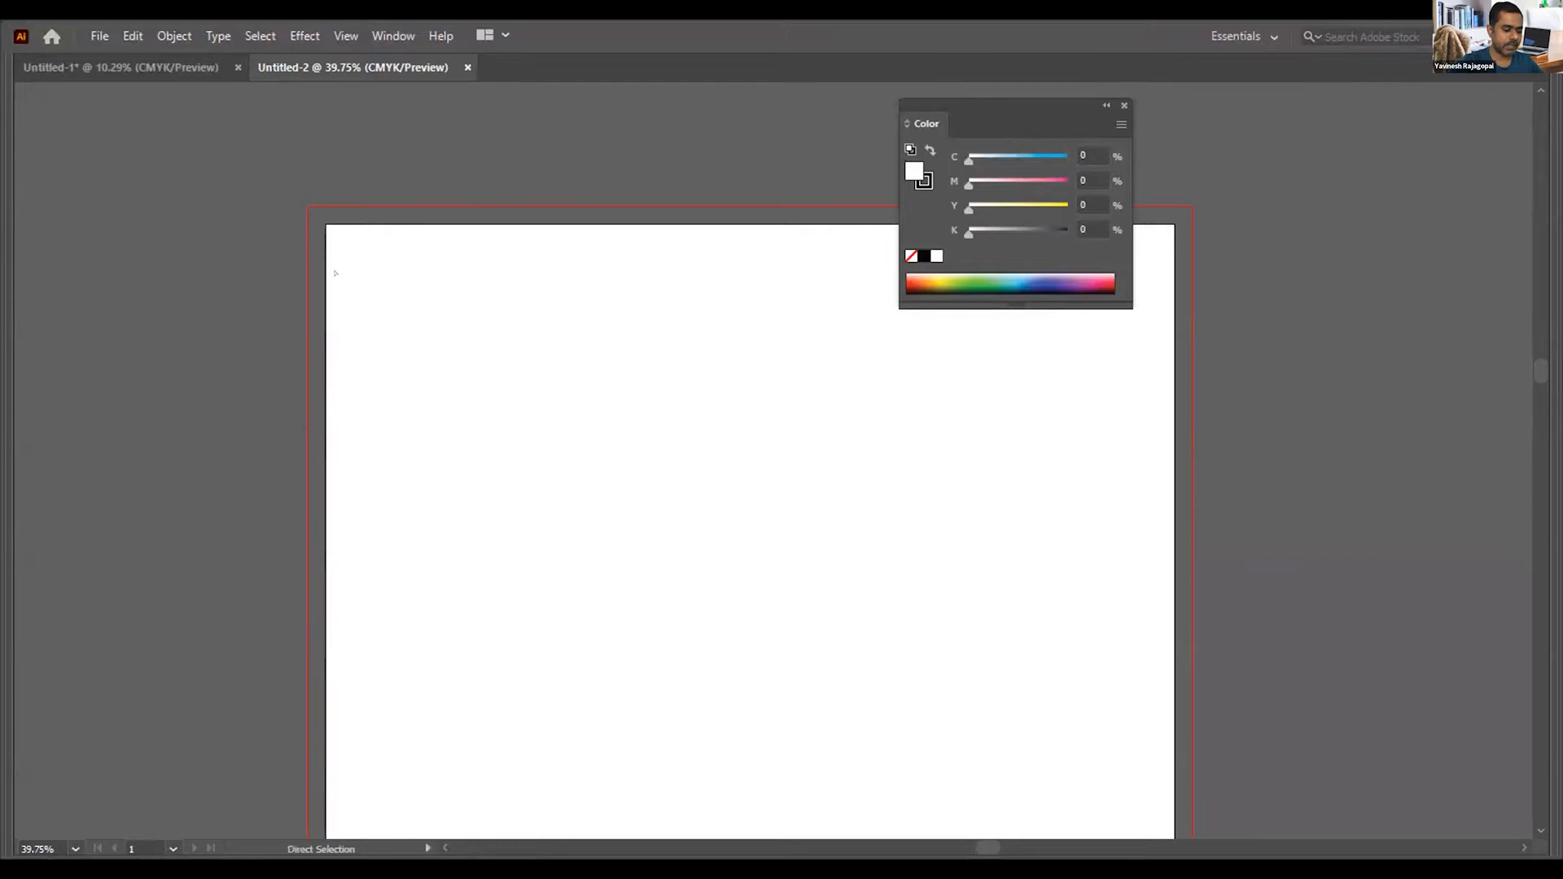
key("ctrl+0")
Step: Draw a rectangle from the artboard's upper-left corner and stretch it to the lower-right corner so it covers the whole artboard
key("v")
key("m")
left_click_drag(657, 106, 689, 179)
left_click_drag(755, 354, 864, 767)
left_click_drag(830, 662, 773, 476)
key("v")
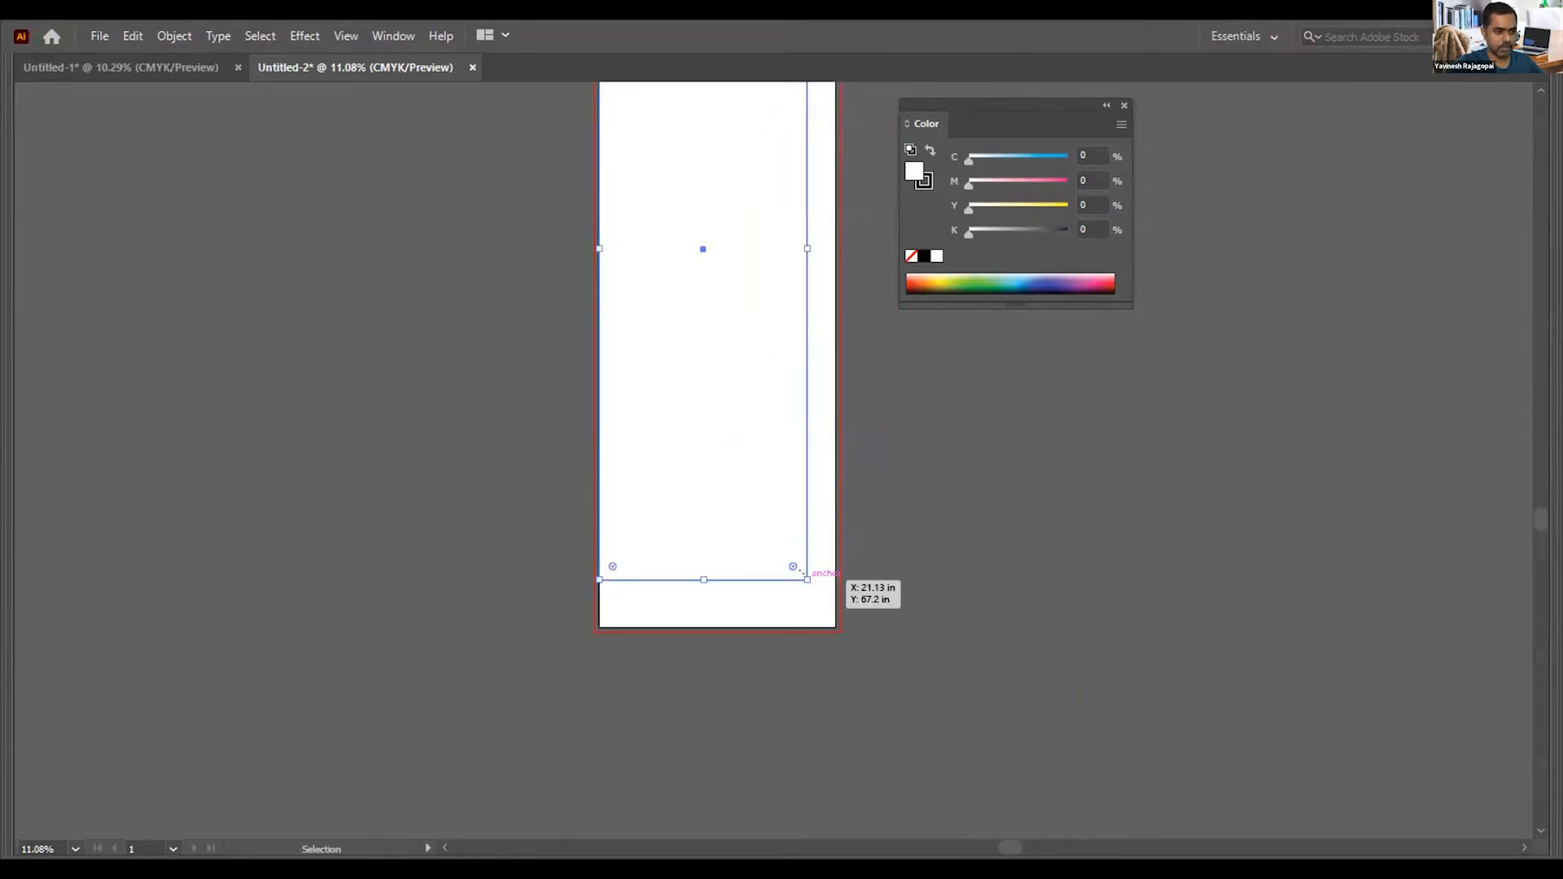
left_click_drag(802, 574, 836, 627)
Step: Fill the rectangle with cyan (C 100, M 0, Y 0, K 0) and remove its stroke
left_click_drag(968, 160, 1112, 161)
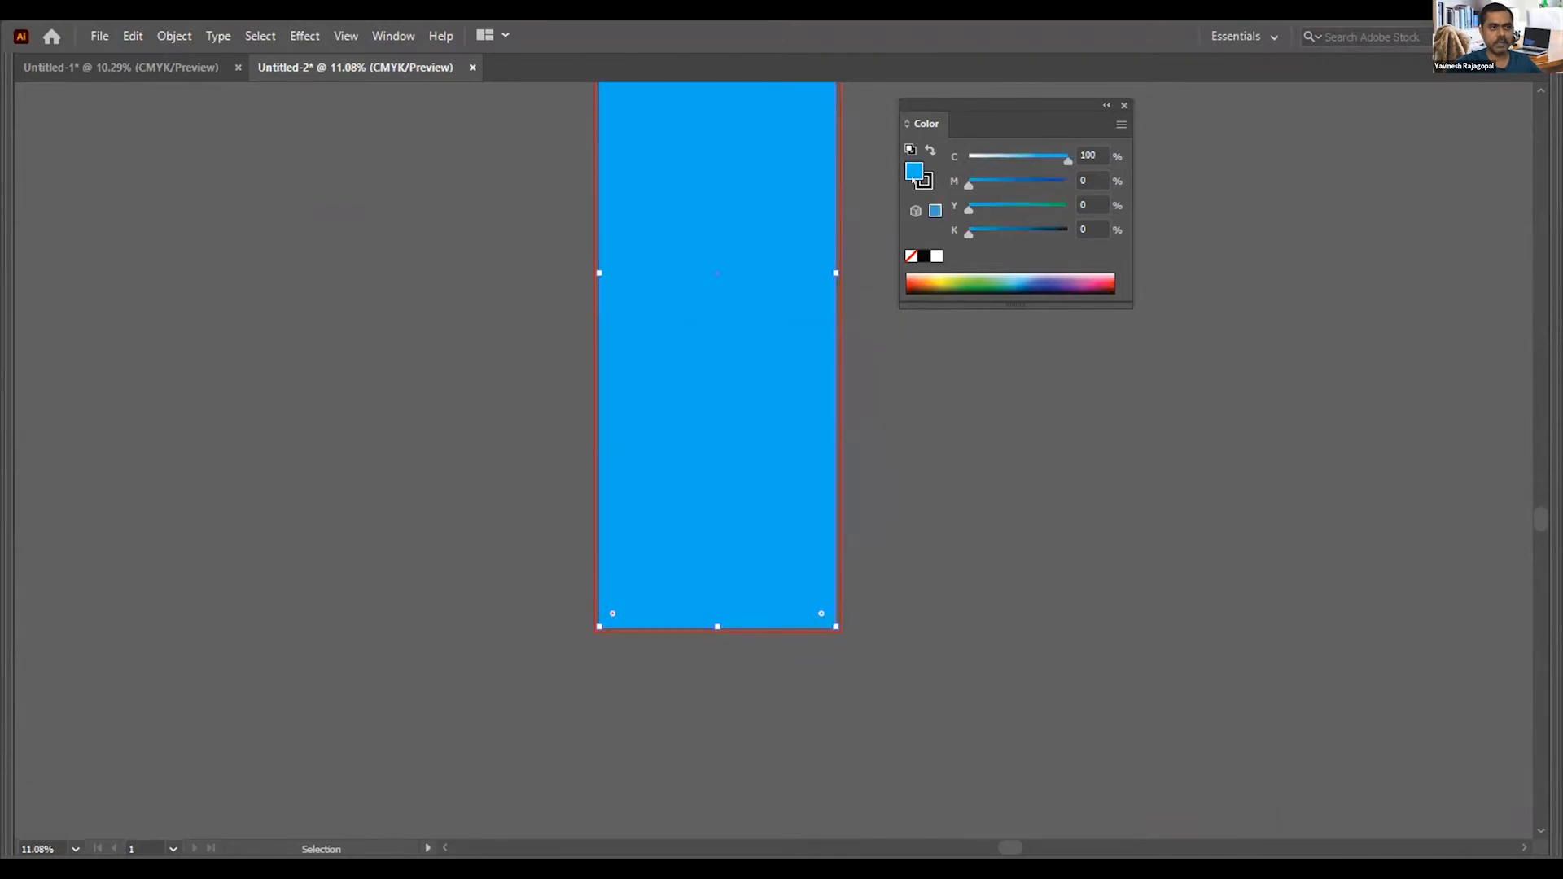
key("x")
left_click(911, 255)
left_click(869, 252)
Step: Extend the cyan rectangle's upper-left corner beyond the artboard, out to the bleed line
key("h")
left_click_drag(691, 195, 693, 560)
key("z")
left_click_drag(516, 290, 1029, 427)
key("v")
left_click(350, 430)
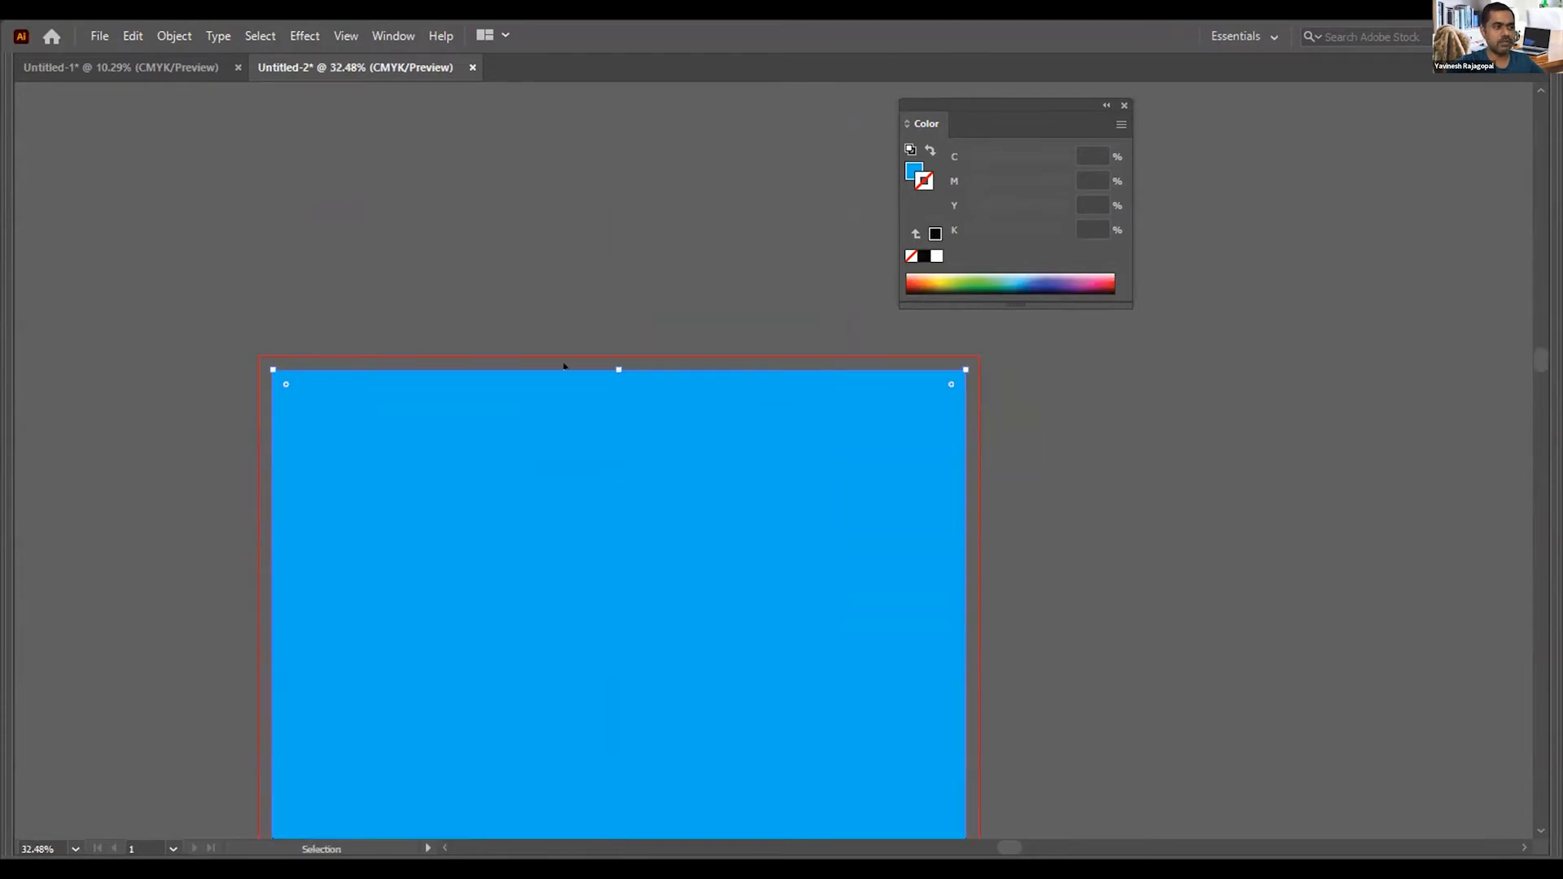
key("h")
left_click_drag(377, 359, 659, 355)
key("z")
left_click_drag(451, 300, 779, 490)
key("a")
key("v")
left_click_drag(525, 337, 472, 289)
left_click(536, 232)
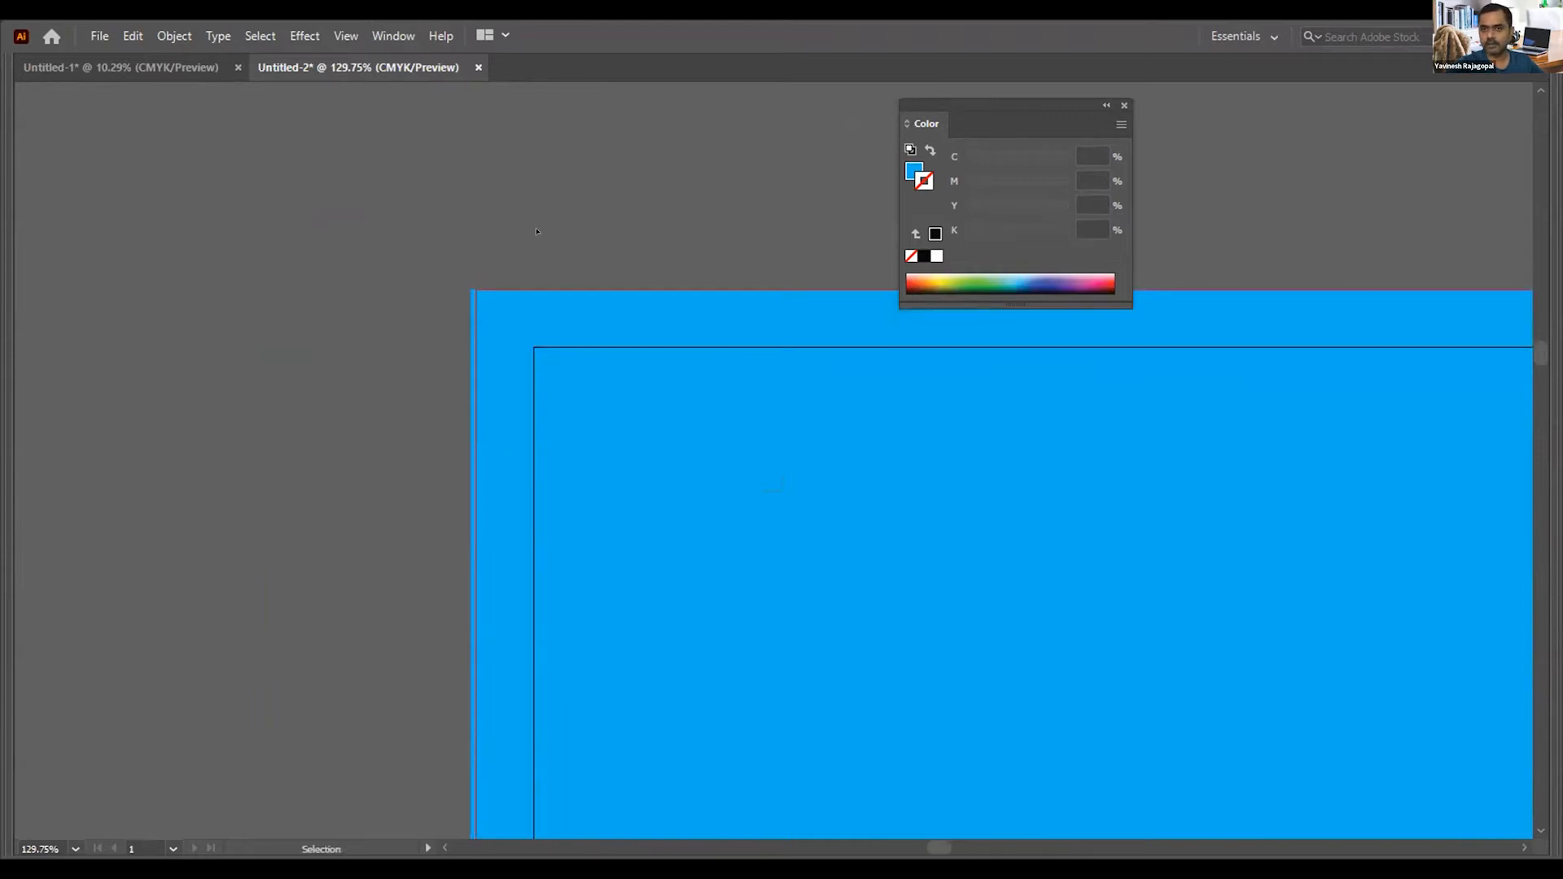
Step: Adjust the cyan rectangle's upper-left corner to sit exactly on the bleed line's corner
left_click(486, 309)
left_click_drag(470, 289, 476, 289)
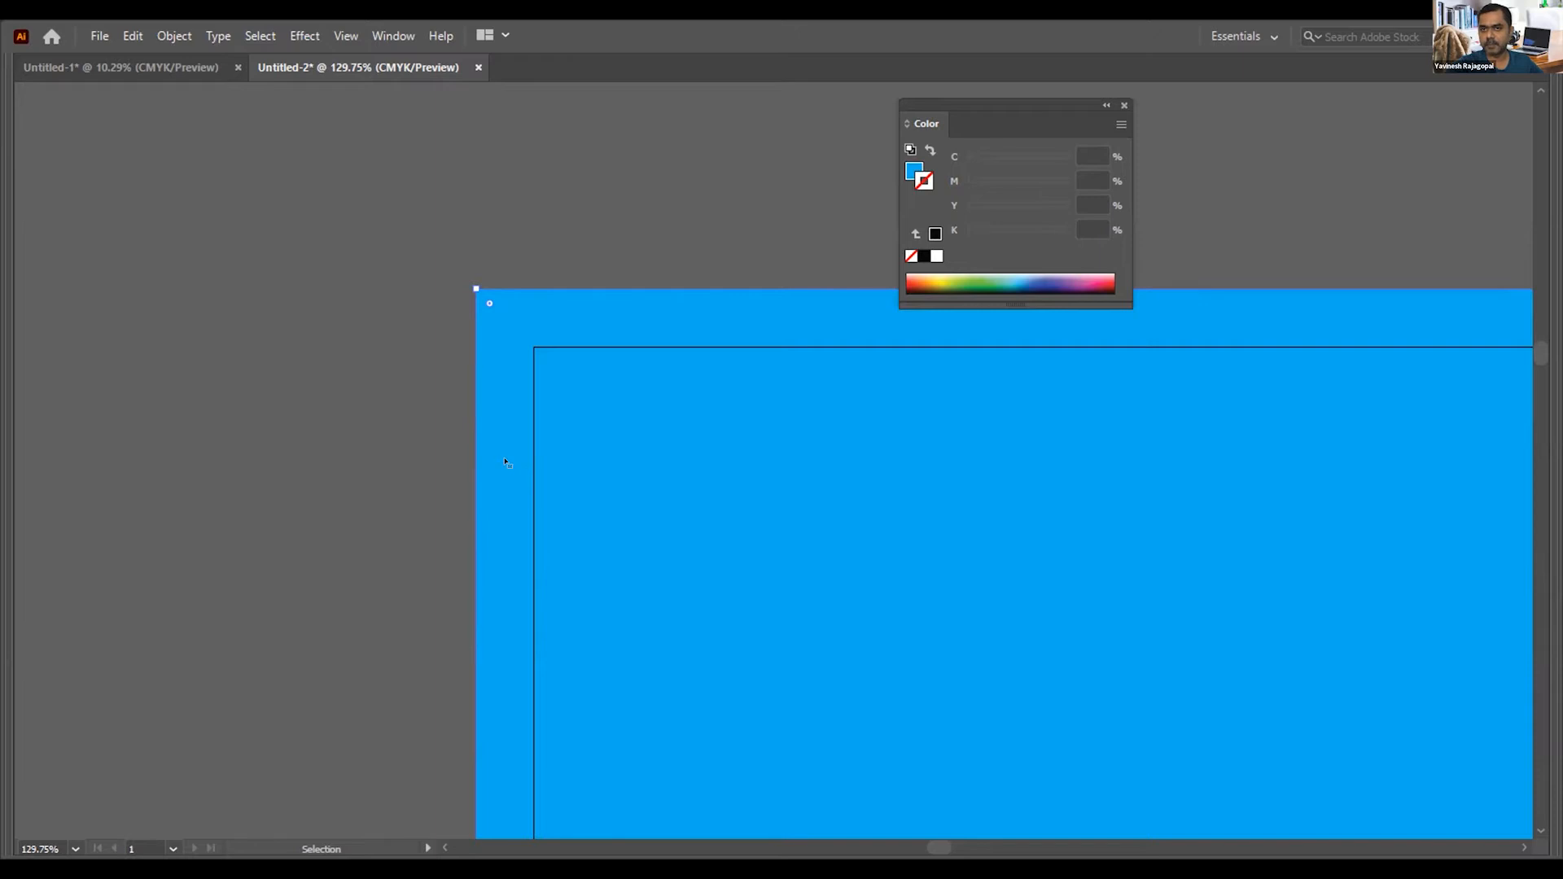
left_click(563, 215)
Step: Switch to the Untitled-1 document and extend the blue rectangle's upper-left corner further beyond the artboard
key("ctrl+Tab")
left_click_drag(614, 133, 786, 334)
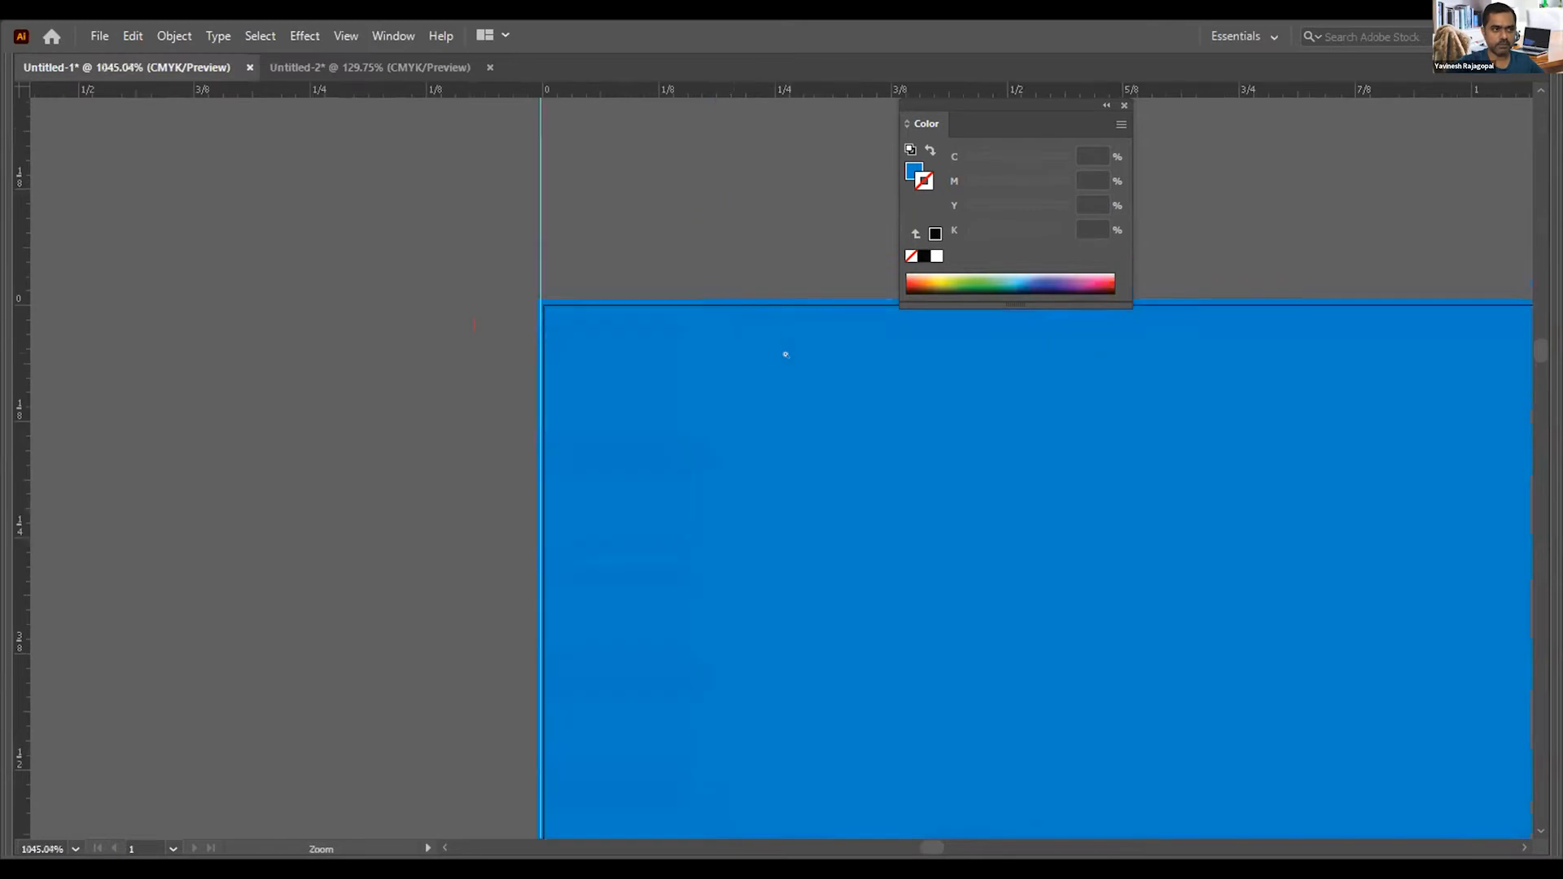
left_click_drag(522, 289, 503, 259)
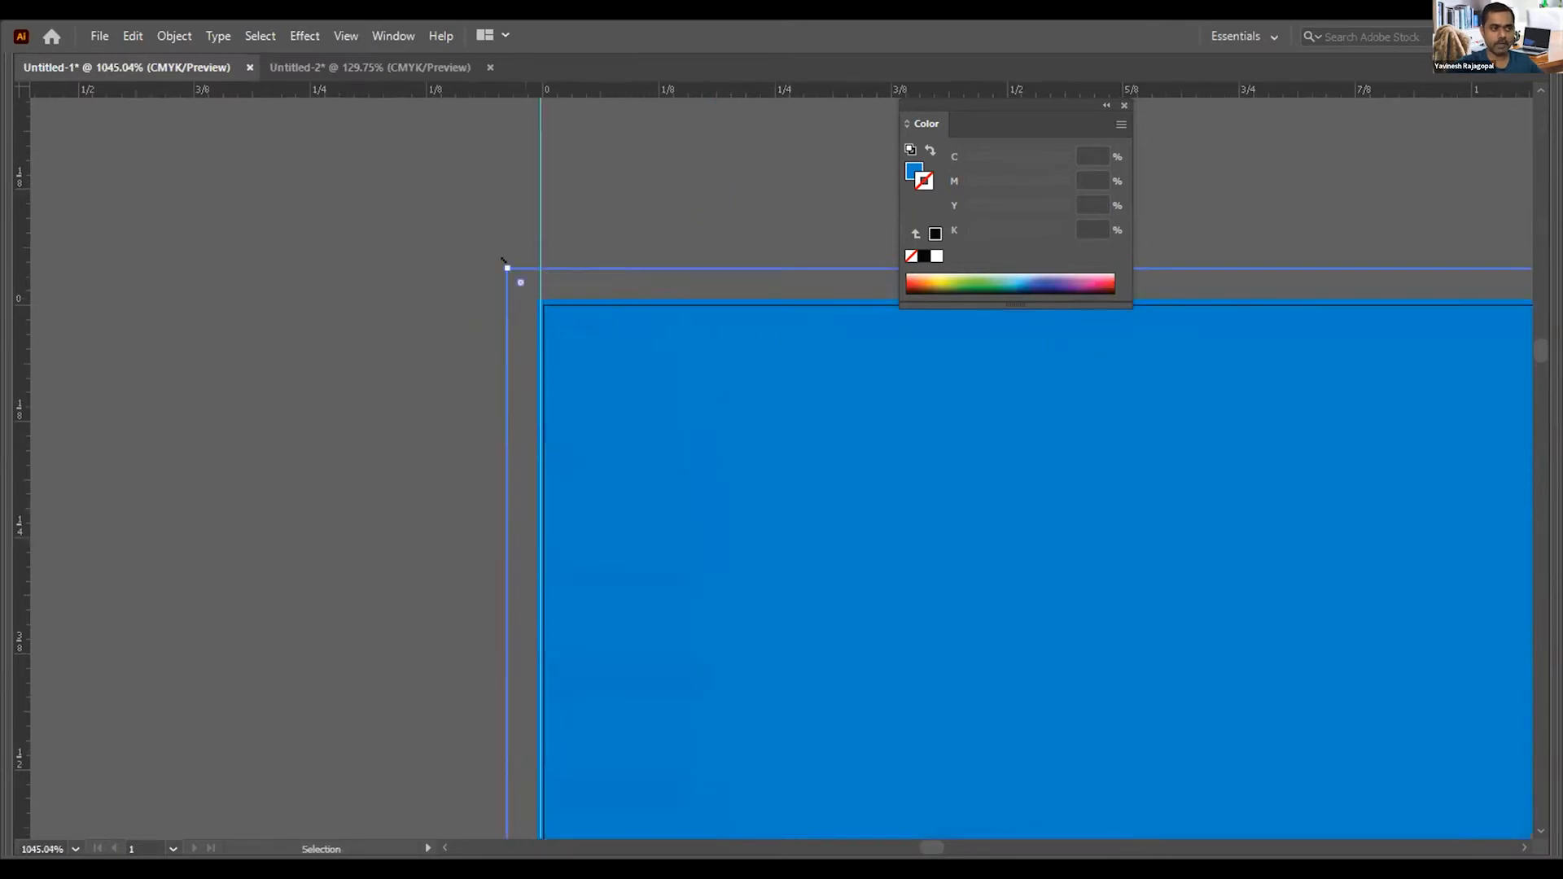
key("ctrl+0")
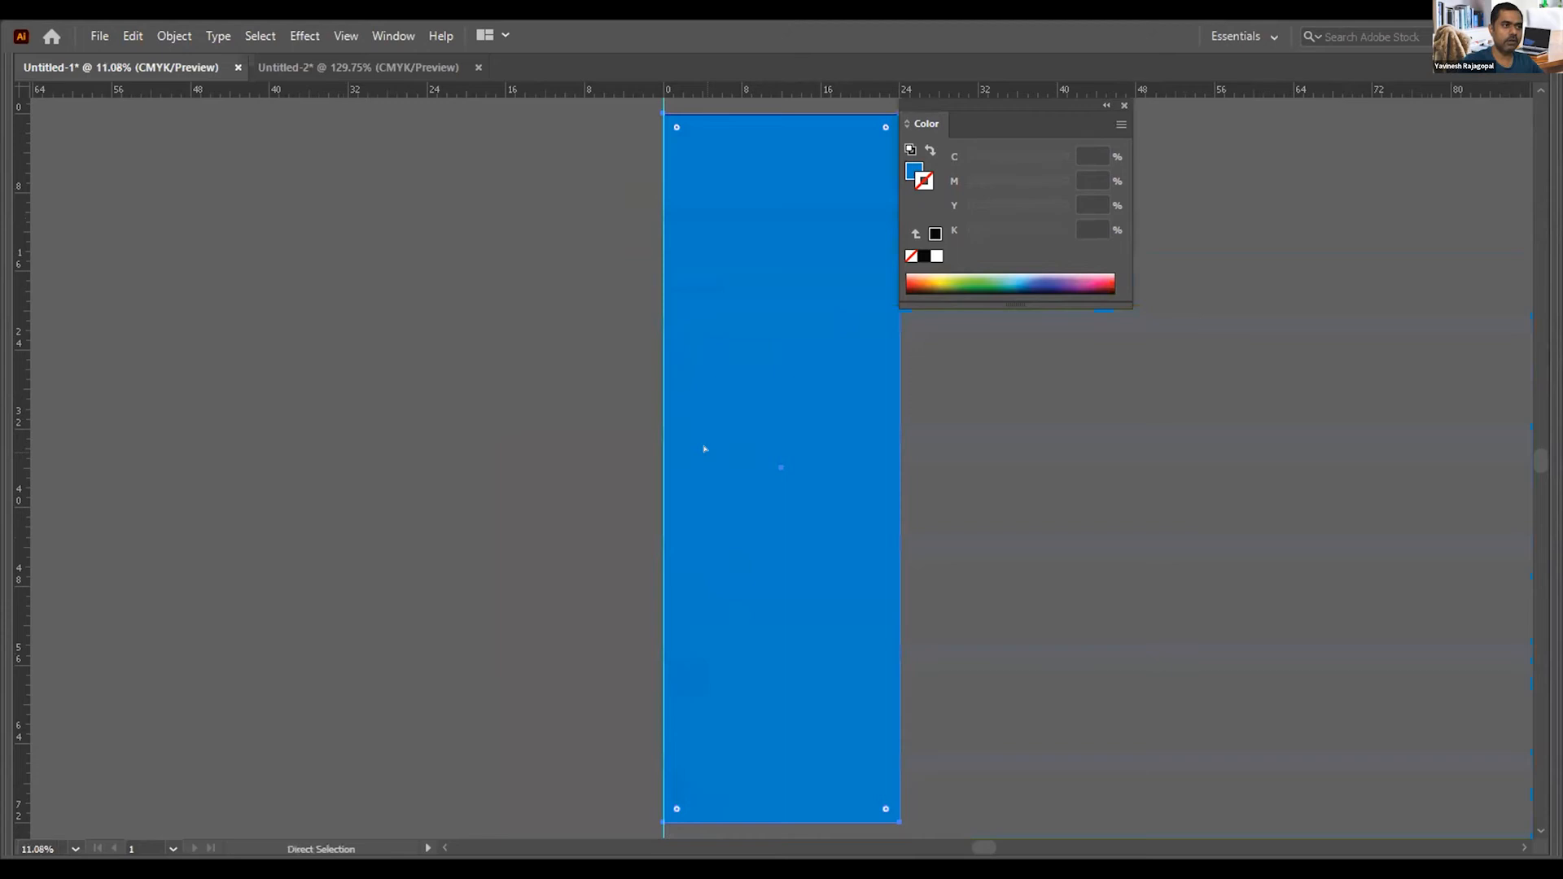
left_click_drag(662, 114, 647, 154)
Step: Extend the blue rectangle's lower-right corner beyond the artboard's right and bottom edges
key("space")
left_click_drag(994, 527, 835, 351)
left_click_drag(737, 699, 747, 715)
left_click(863, 618)
key("space")
left_click_drag(834, 485, 879, 540)
left_click_drag(833, 481, 846, 602)
Step: Return to the Untitled-2 document and pull the cyan rectangle's upper-left corner back to the artboard's corner
key("ctrl+Tab")
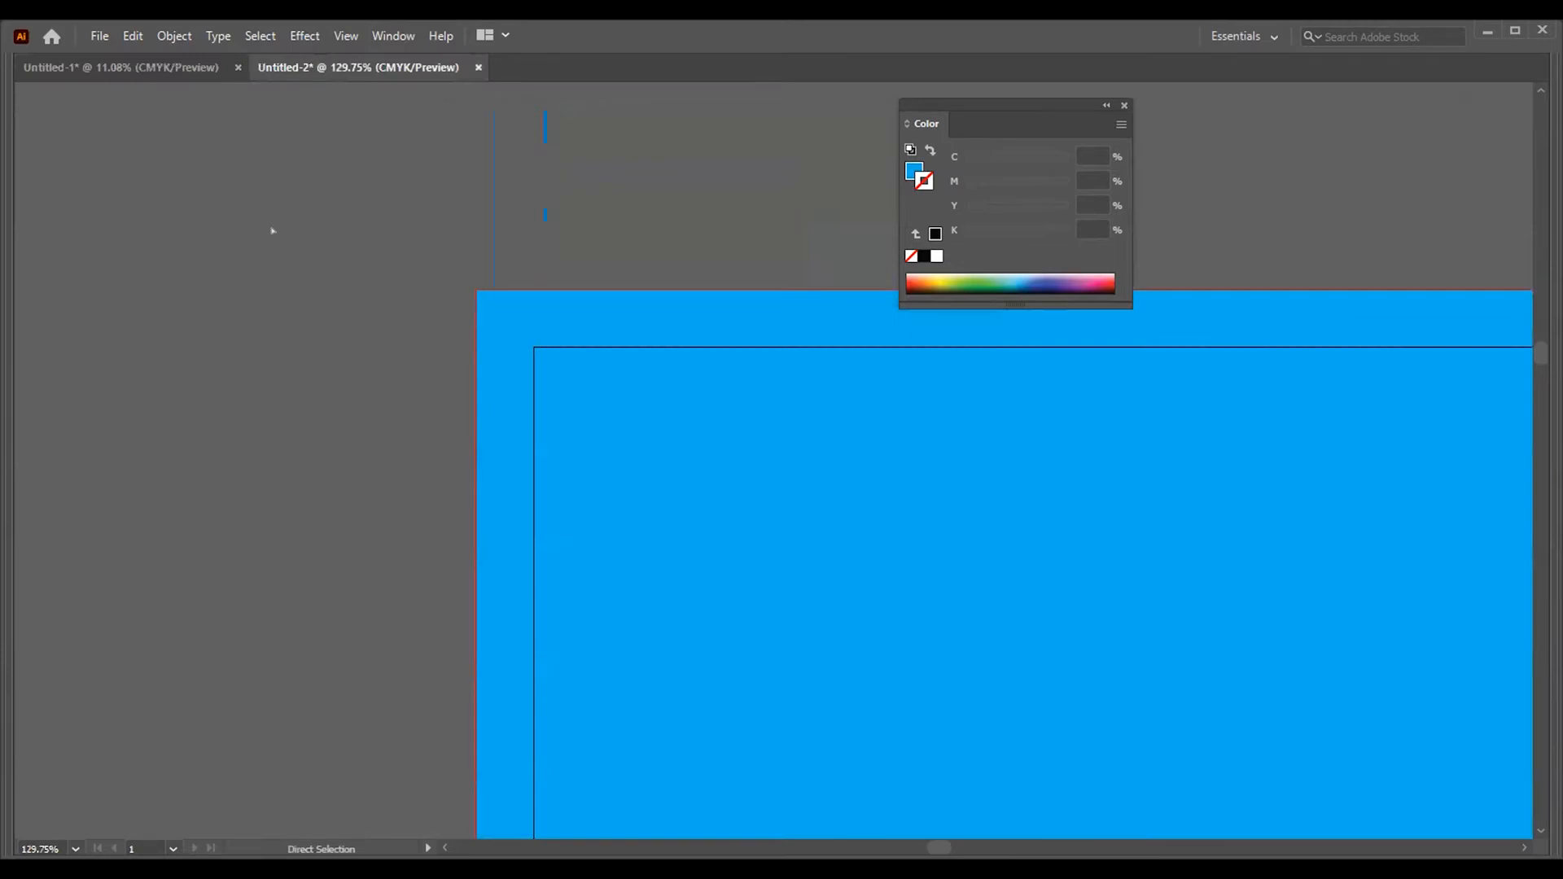
key("ctrl+0")
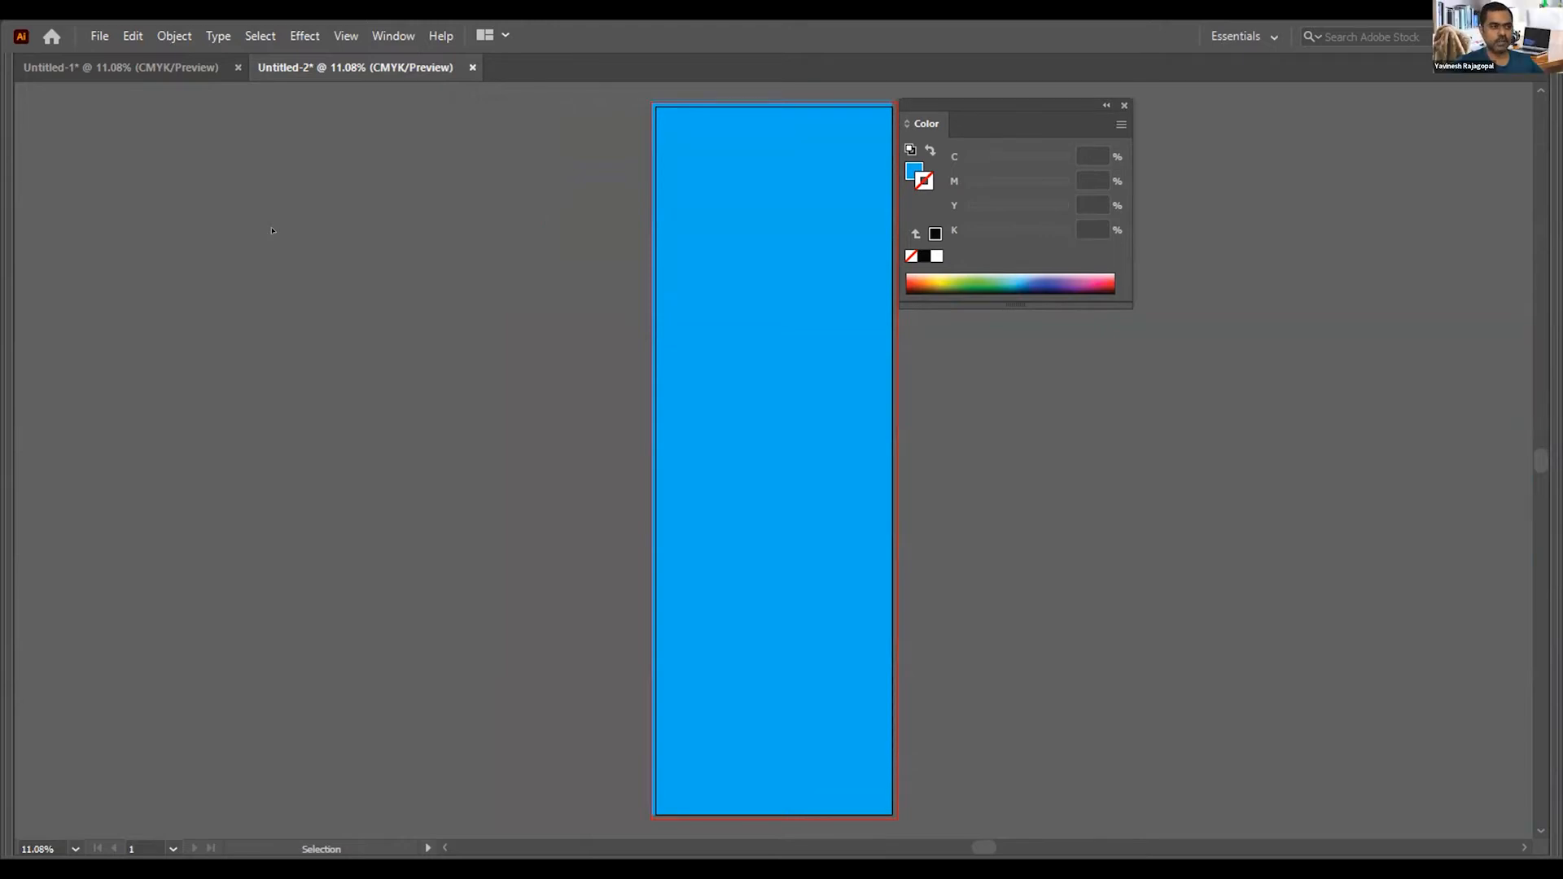
left_click(735, 274)
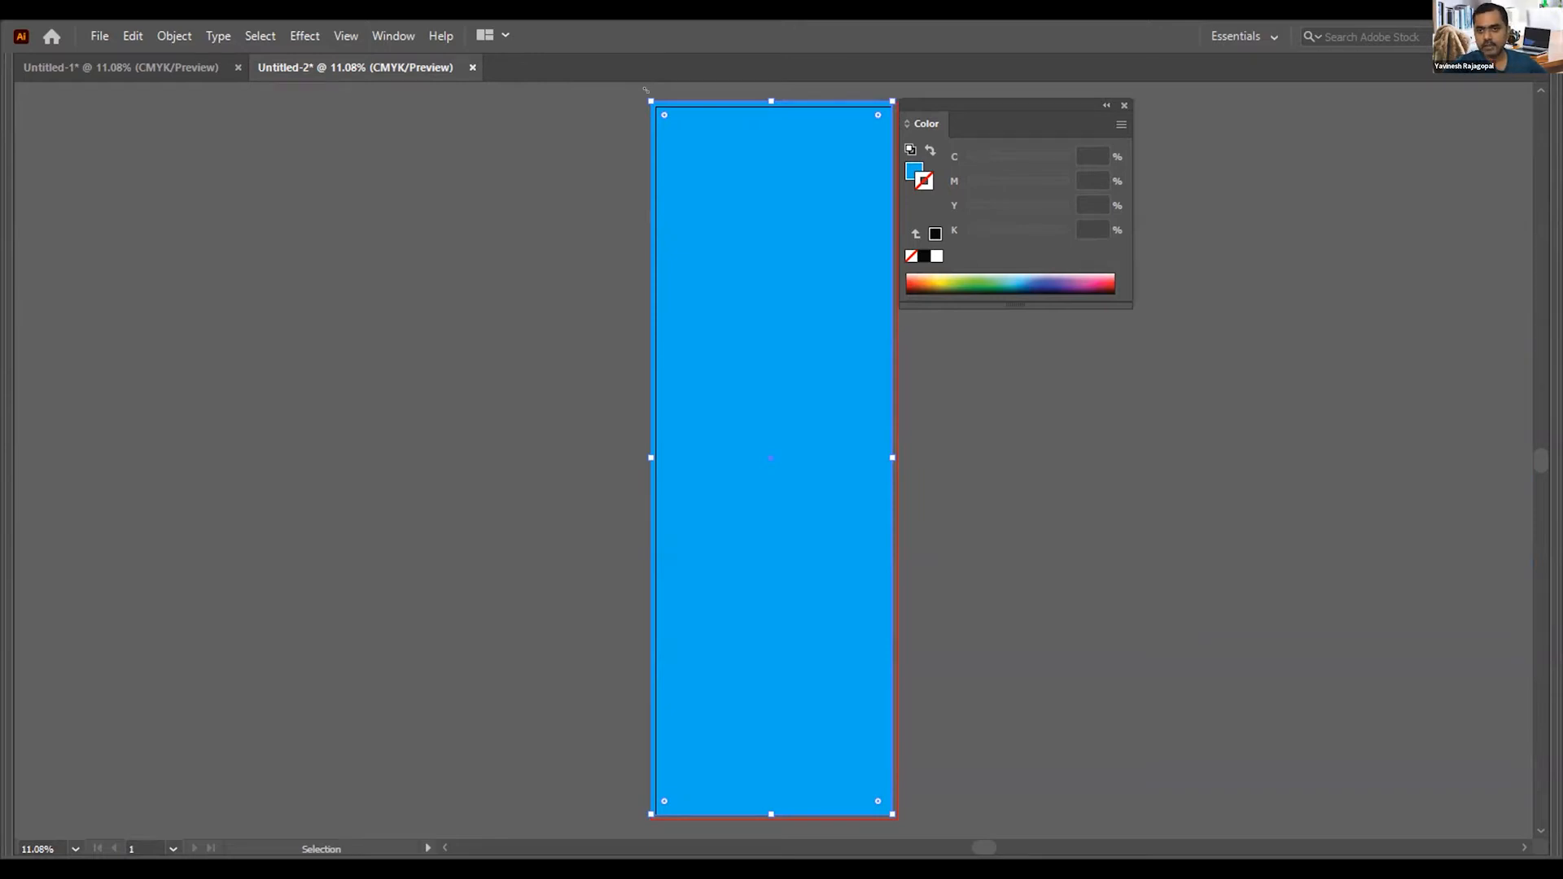
left_click(1110, 557)
key("space")
left_click_drag(970, 513, 898, 356)
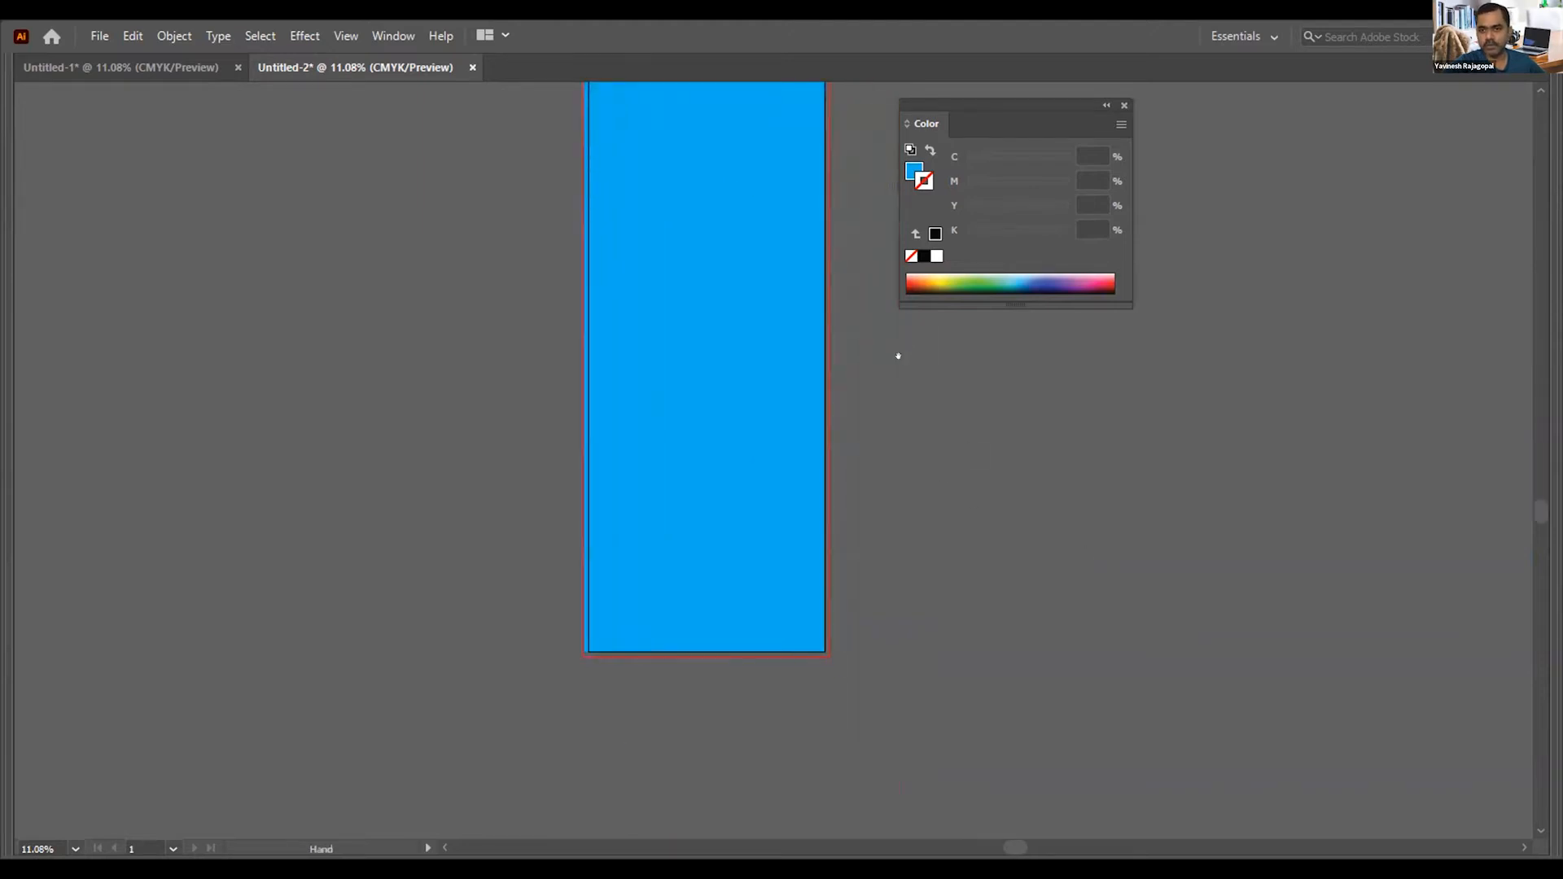
left_click_drag(725, 310, 785, 558)
left_click(663, 236)
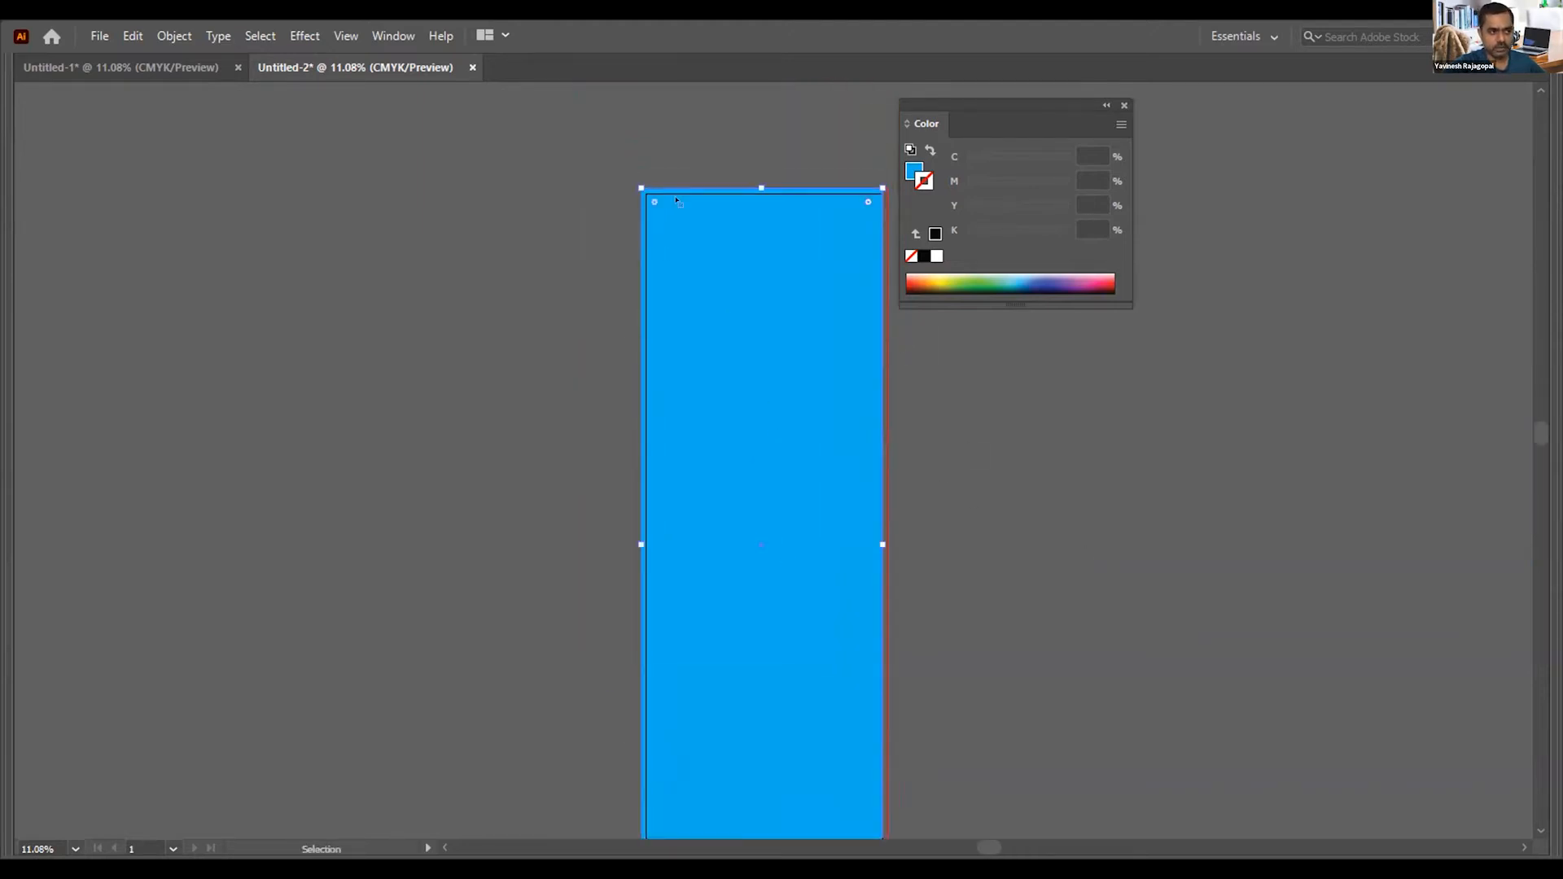
left_click(1110, 466)
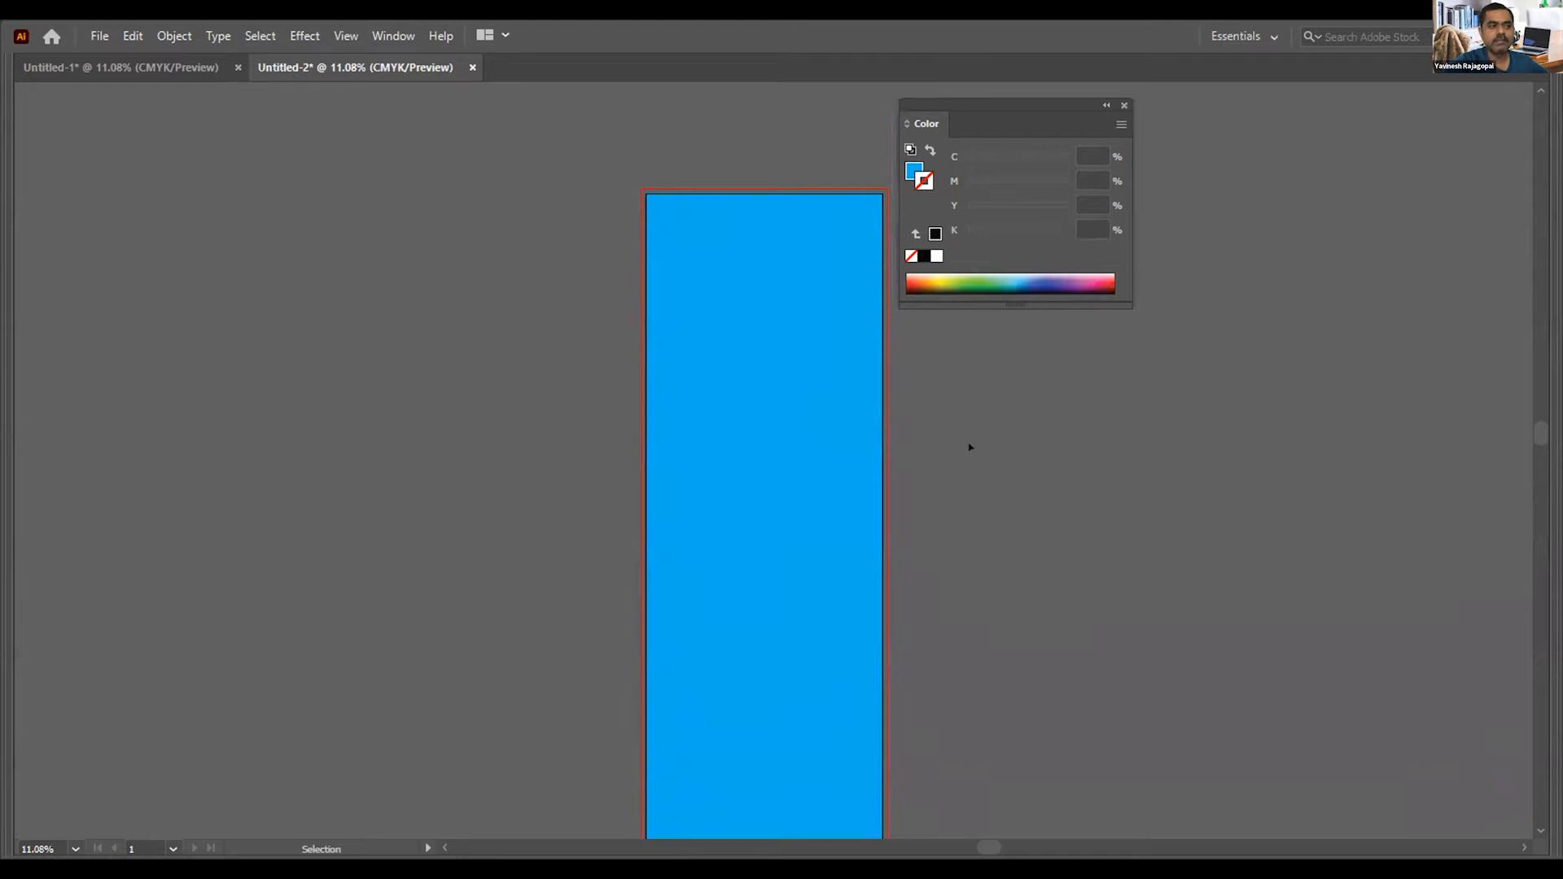
Step: Extend the cyan rectangle's upper-left and upper-right corners out to the bleed line
key("ctrl+space")
left_click_drag(576, 122, 1035, 288)
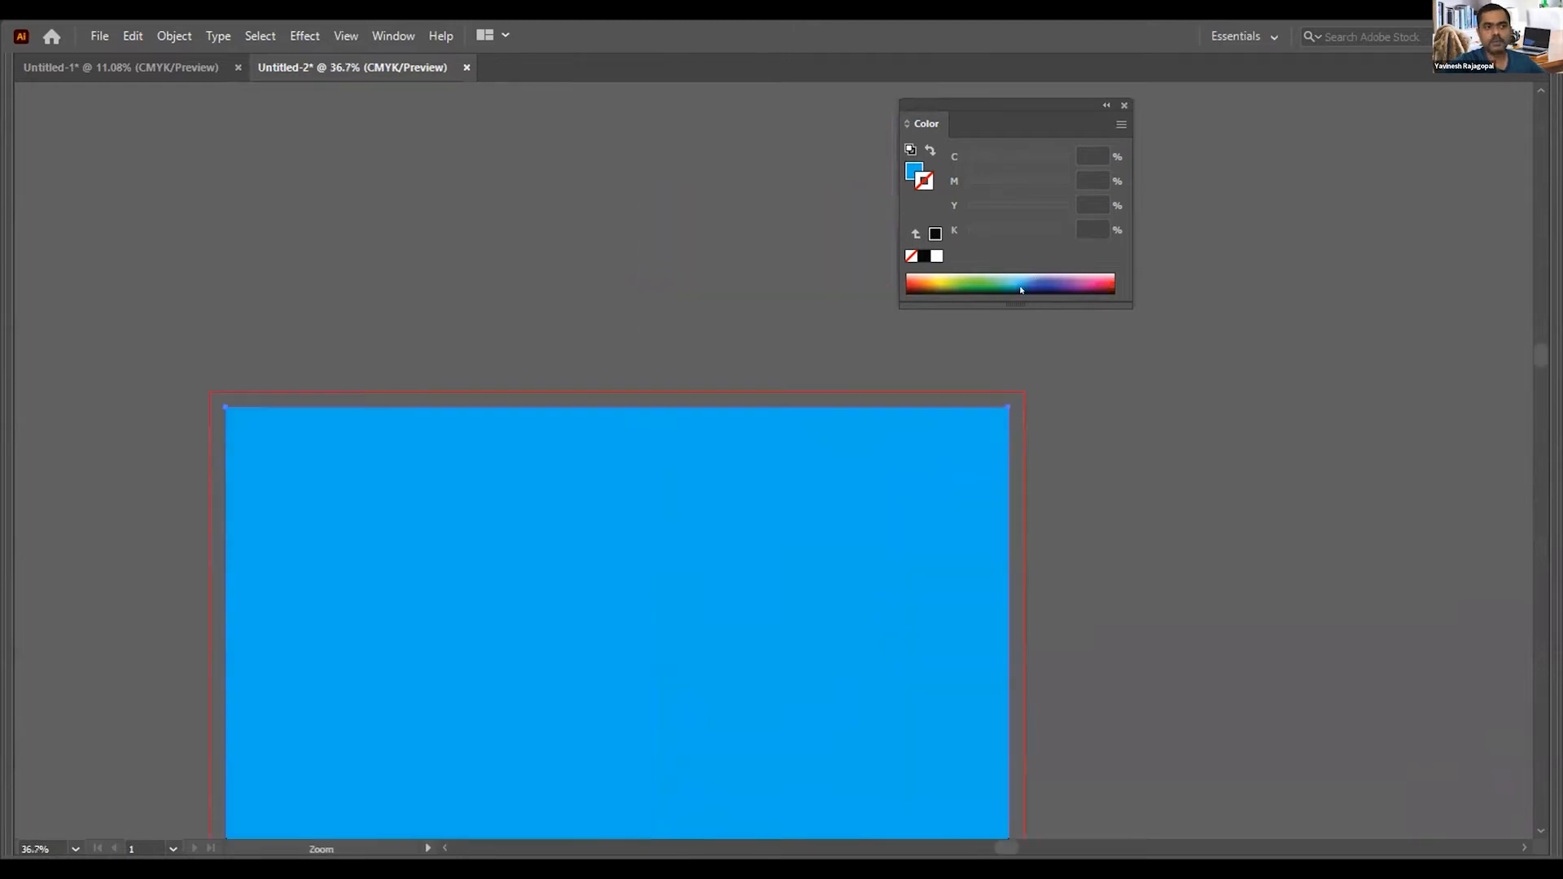
left_click_drag(210, 397, 205, 391)
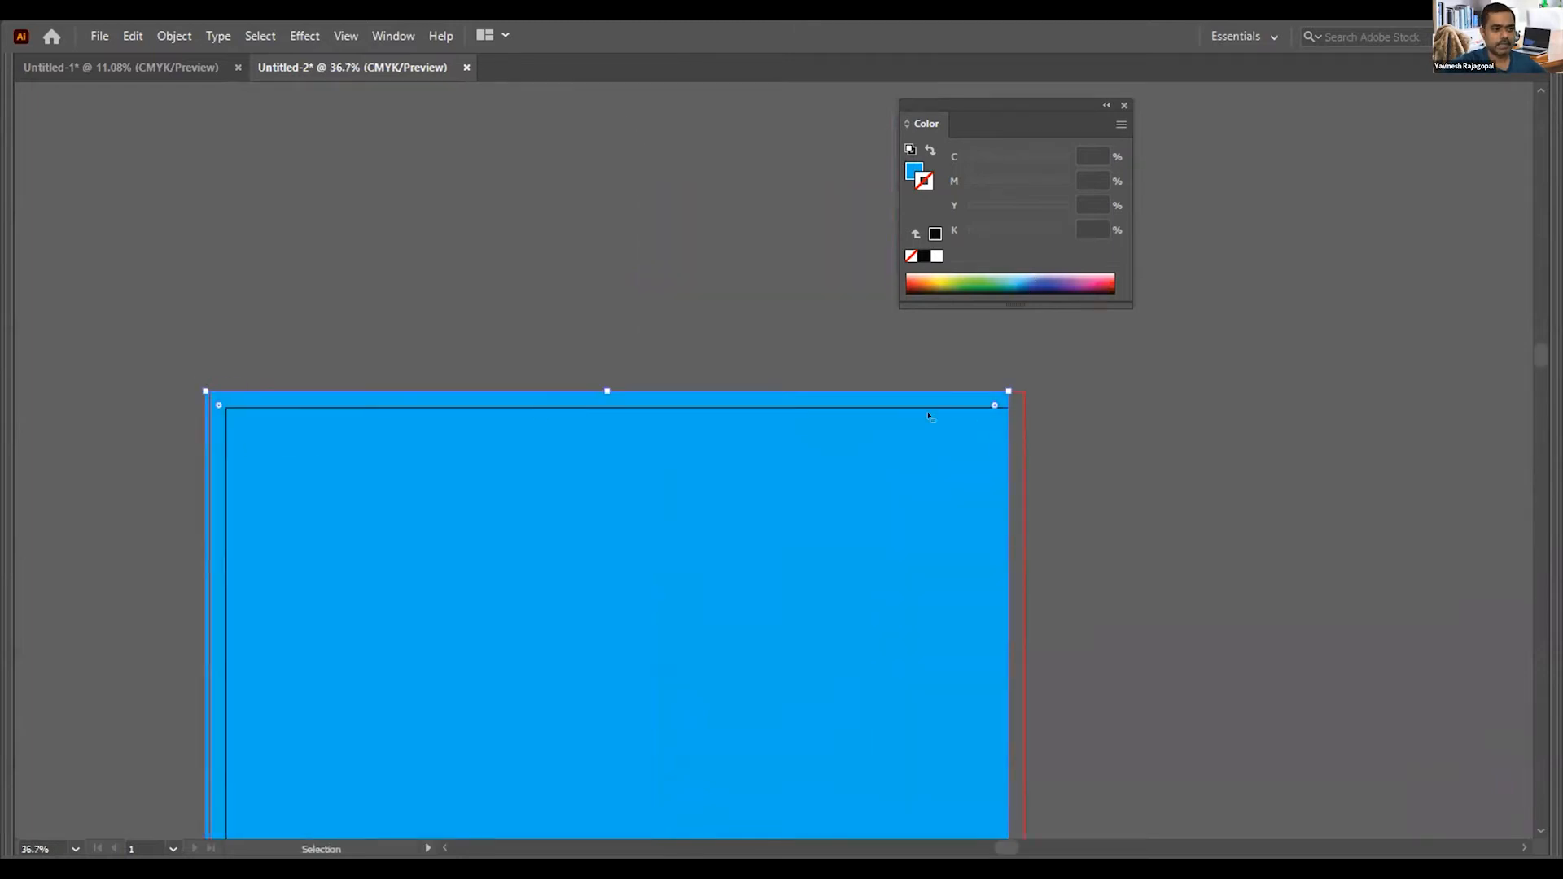
left_click_drag(1008, 391, 1024, 390)
left_click(1128, 414)
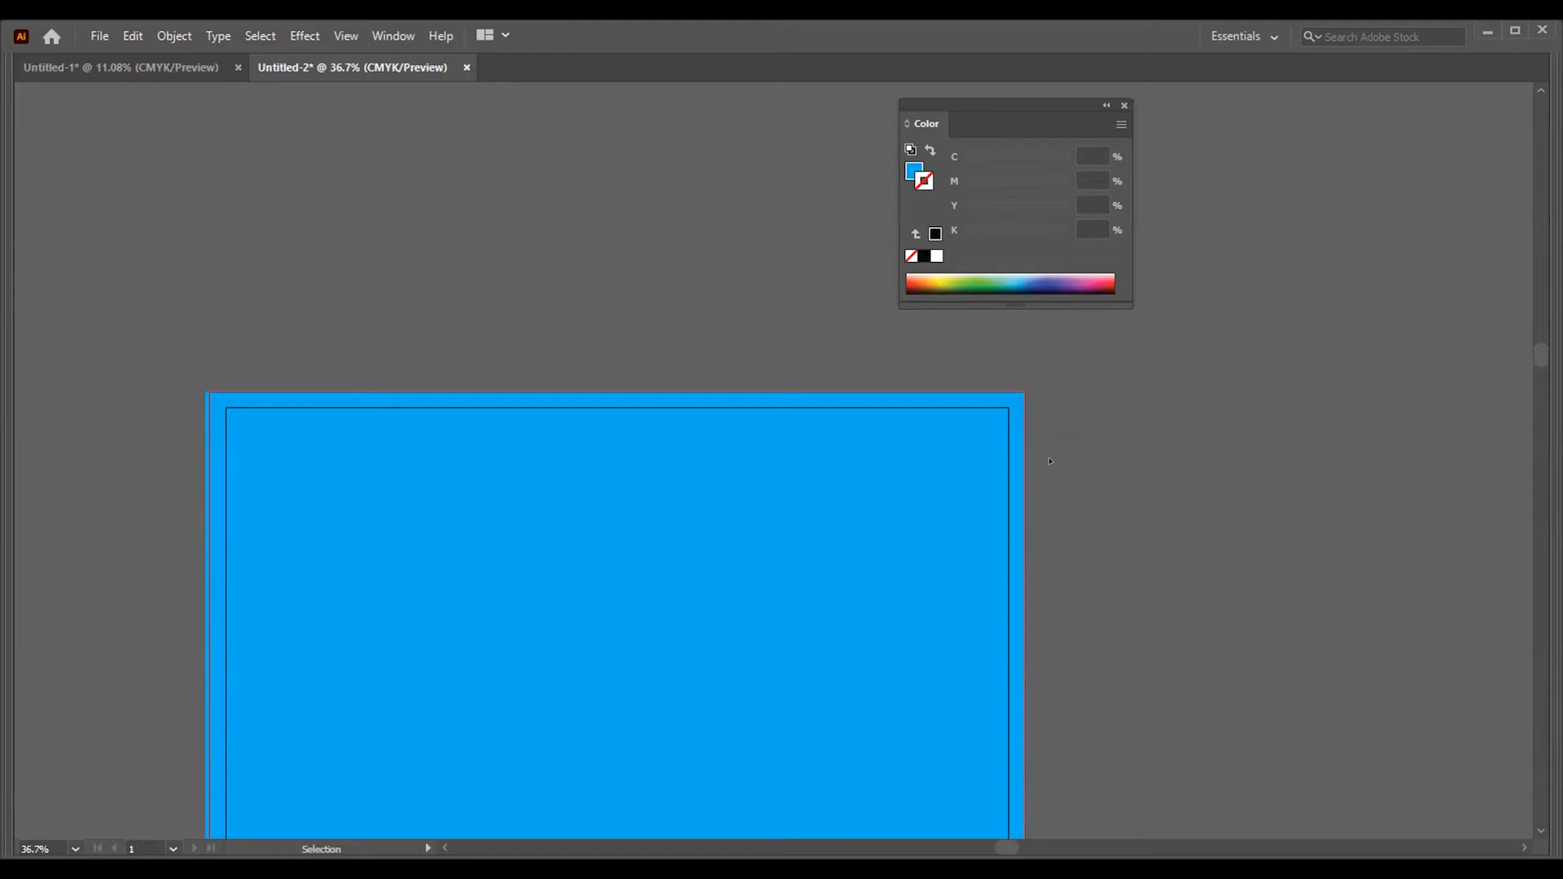
Step: Try a 0 in bleed on all sides in a new document's settings and close them without creating the document
key("ctrl+Tab")
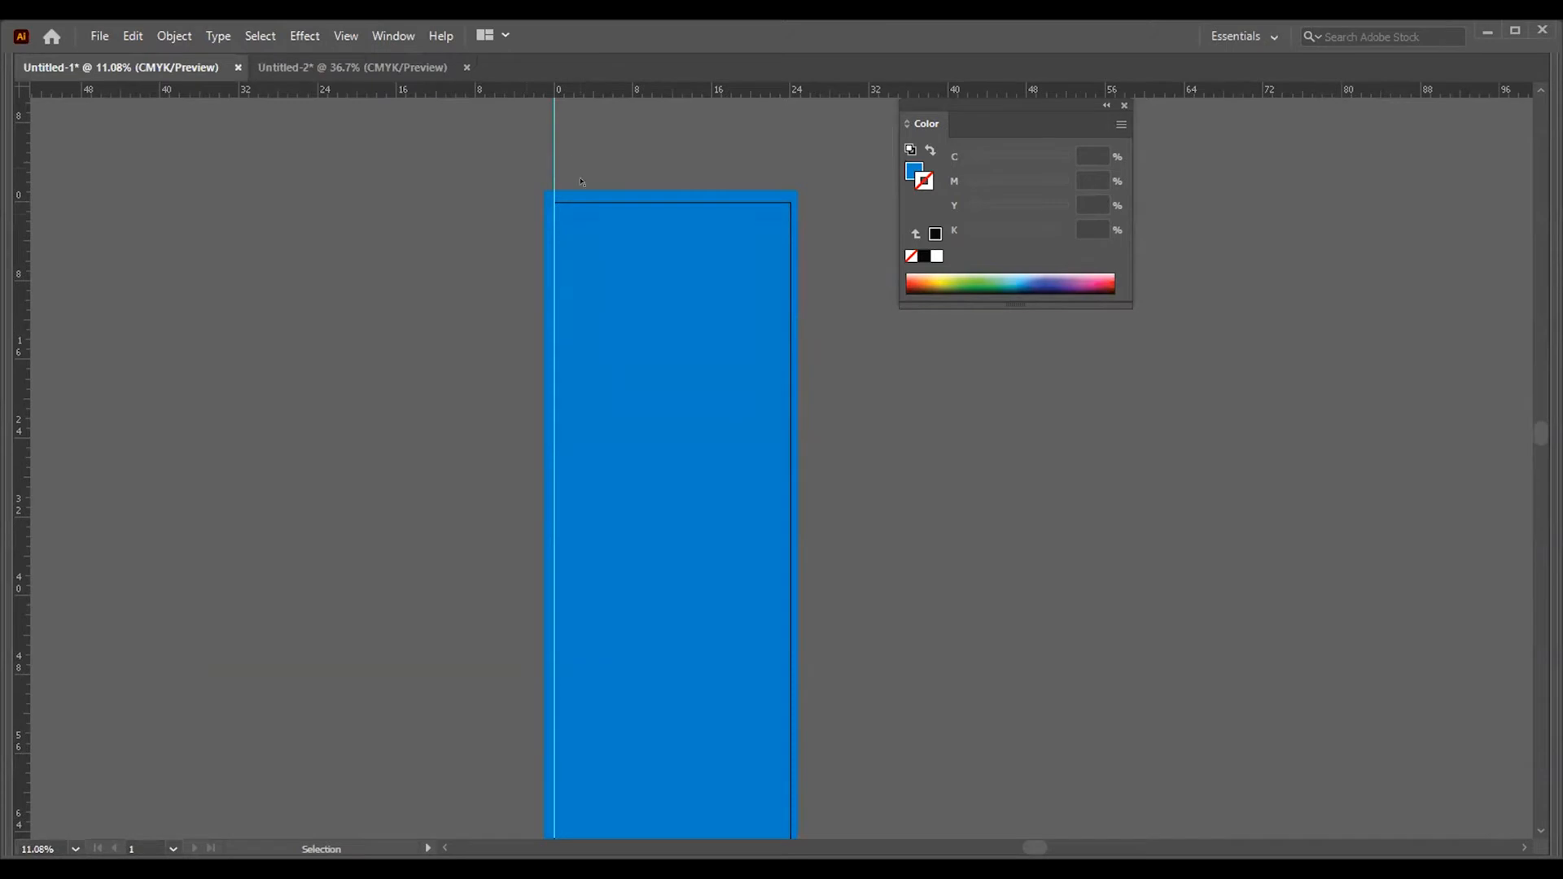
key("a")
key("ctrl+n")
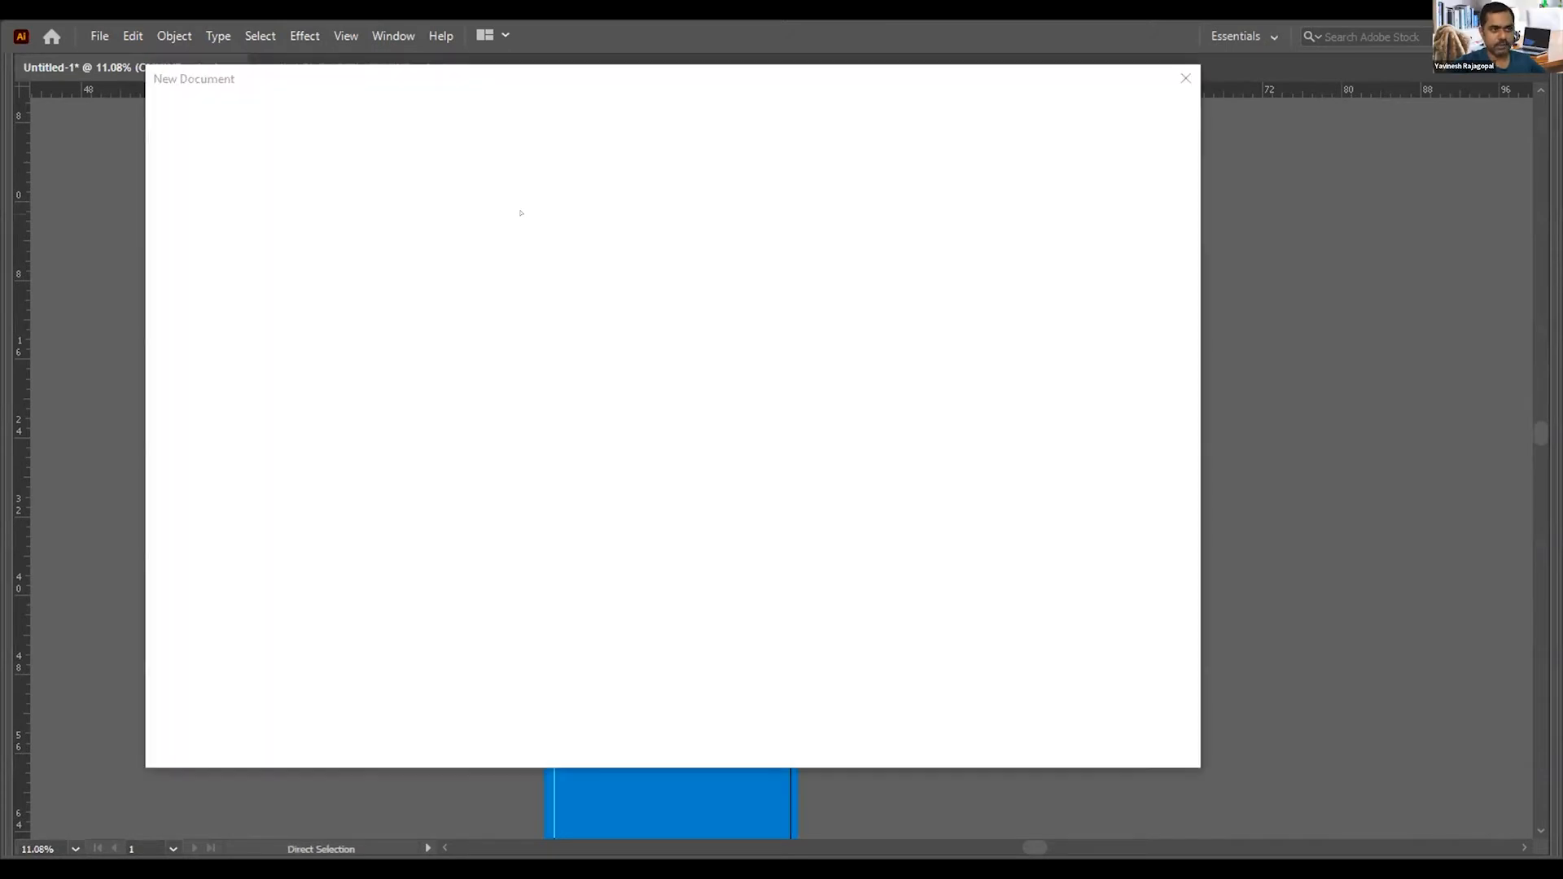
left_click_drag(987, 401, 895, 400)
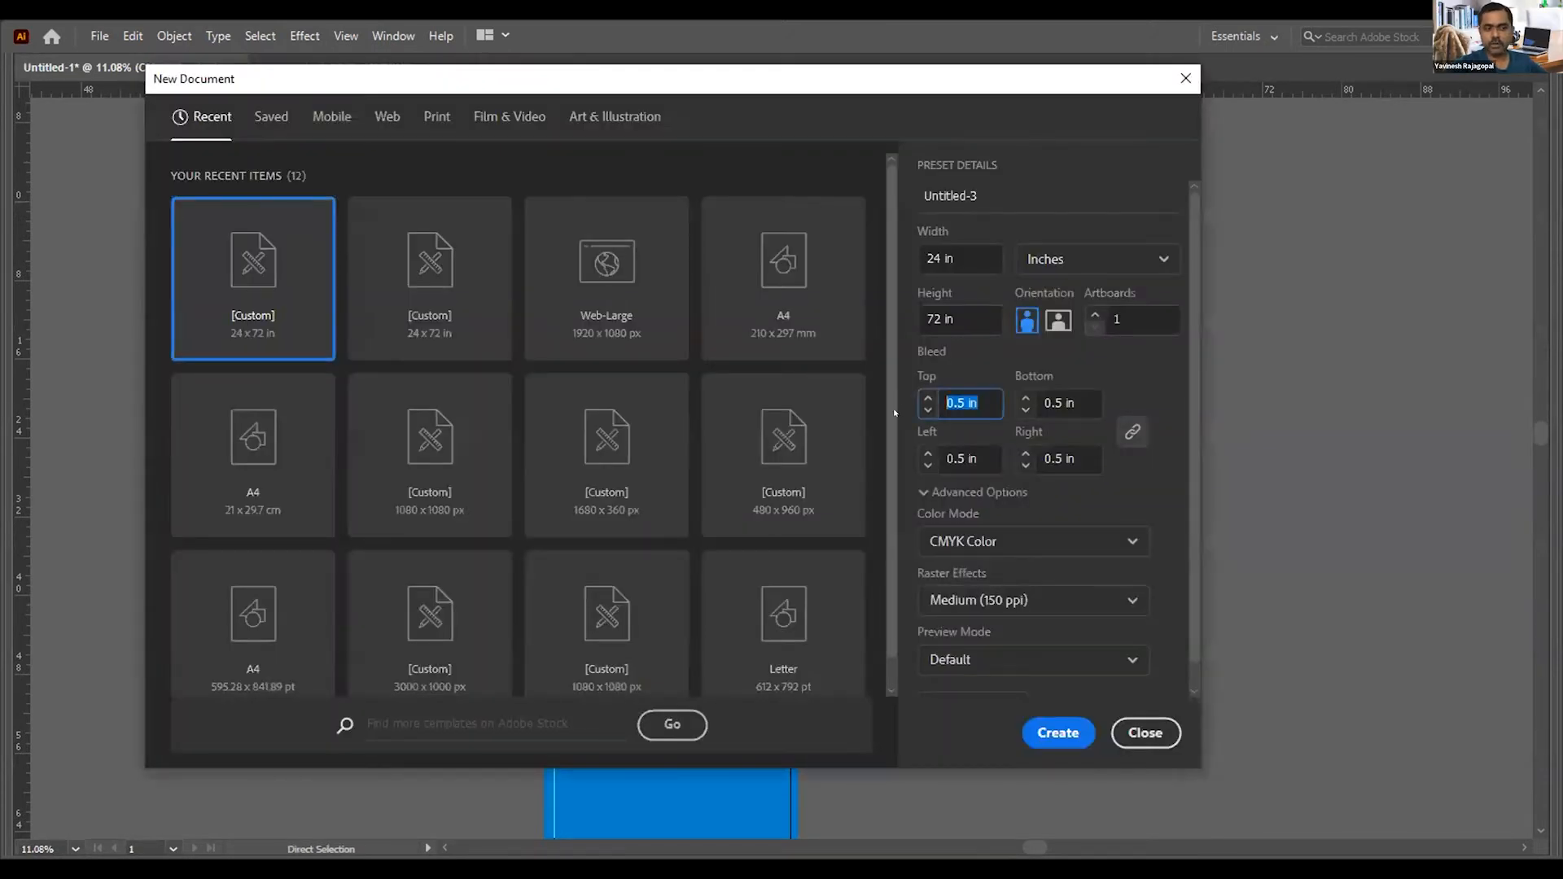
type("0")
key("Tab")
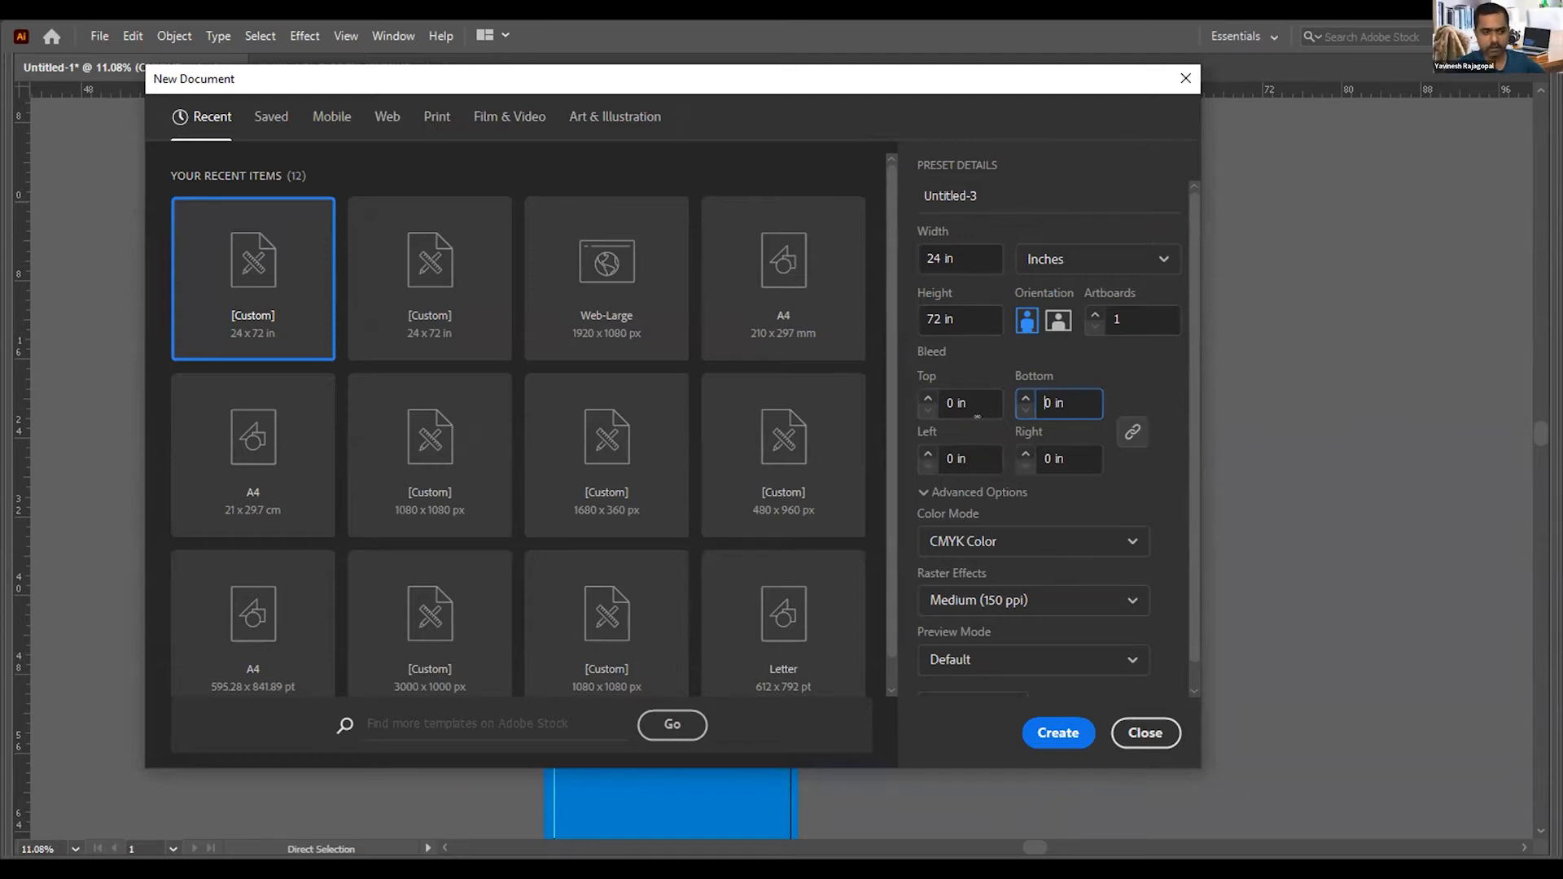
left_click(1143, 729)
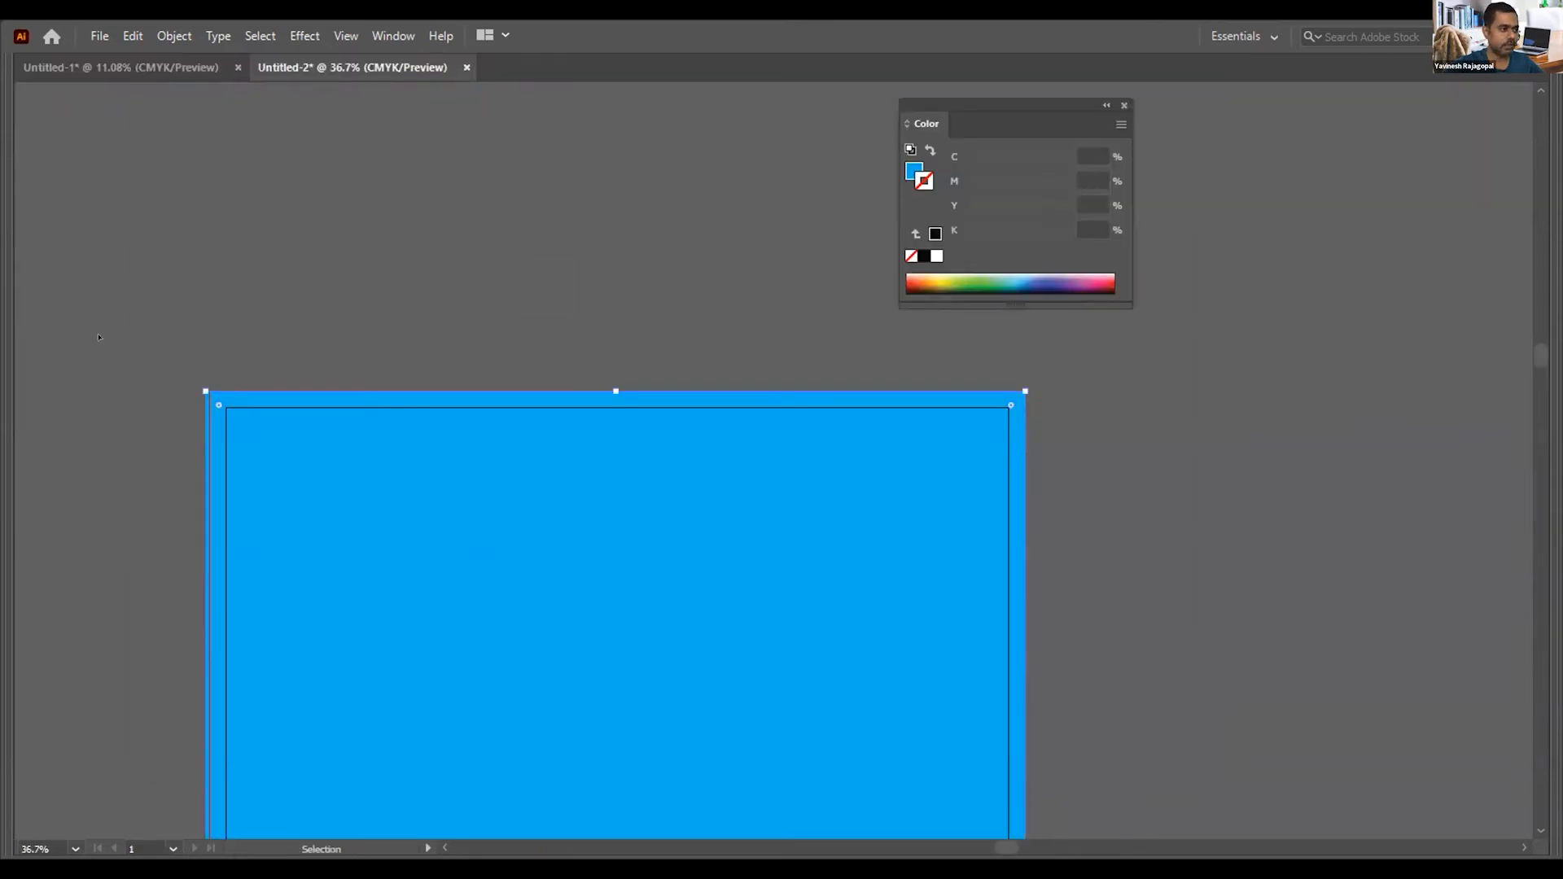
Step: Bring the cyan rectangle's upper-left and upper-right corners in Untitled-2 back to the artboard's corners
left_click_drag(206, 391, 225, 406)
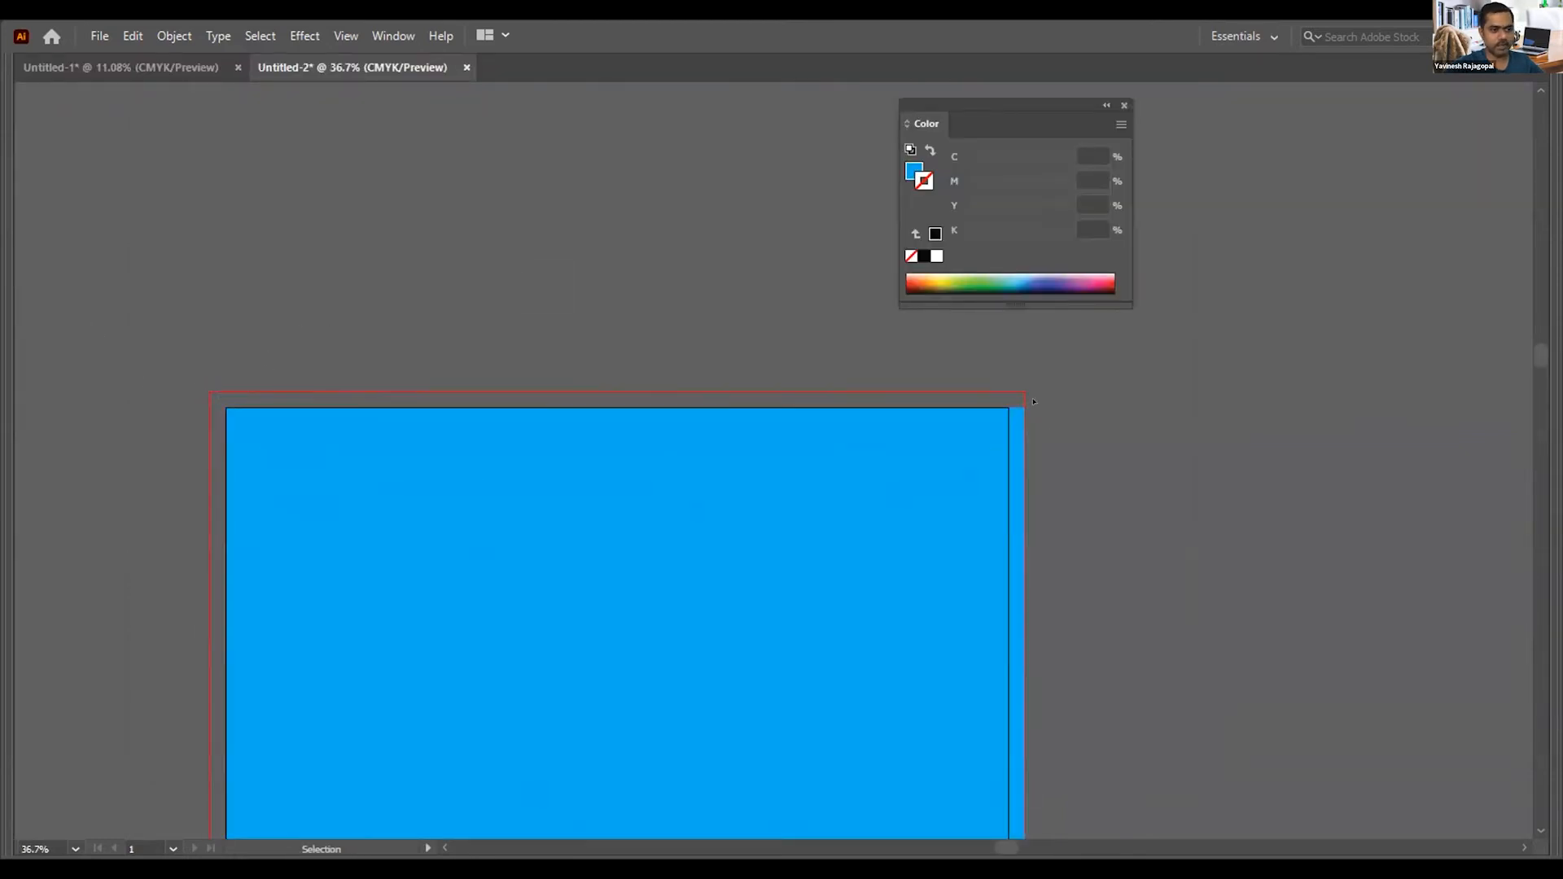
mouse_move(1019, 400)
left_mouse_down()
mouse_move(987, 442)
mouse_move(1009, 406)
left_mouse_up()
left_click(1129, 429)
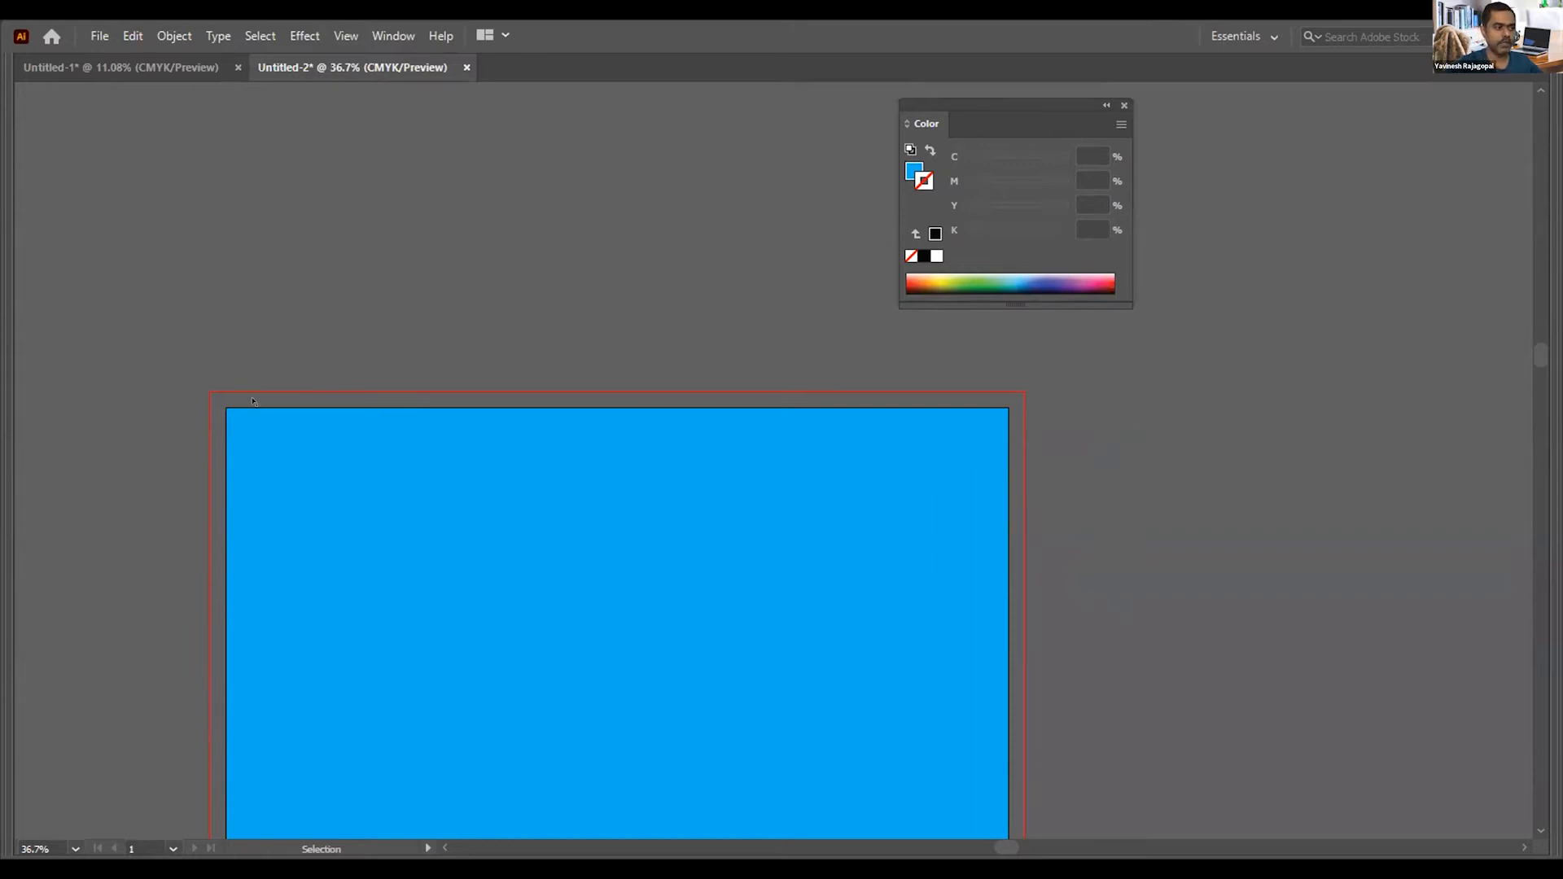
Step: Extend the cyan rectangle's upper-left corner in Untitled-2 slightly beyond the red bleed line
left_click(280, 436)
key("z")
left_click_drag(161, 375, 387, 507)
key("v")
left_click_drag(491, 269, 350, 163)
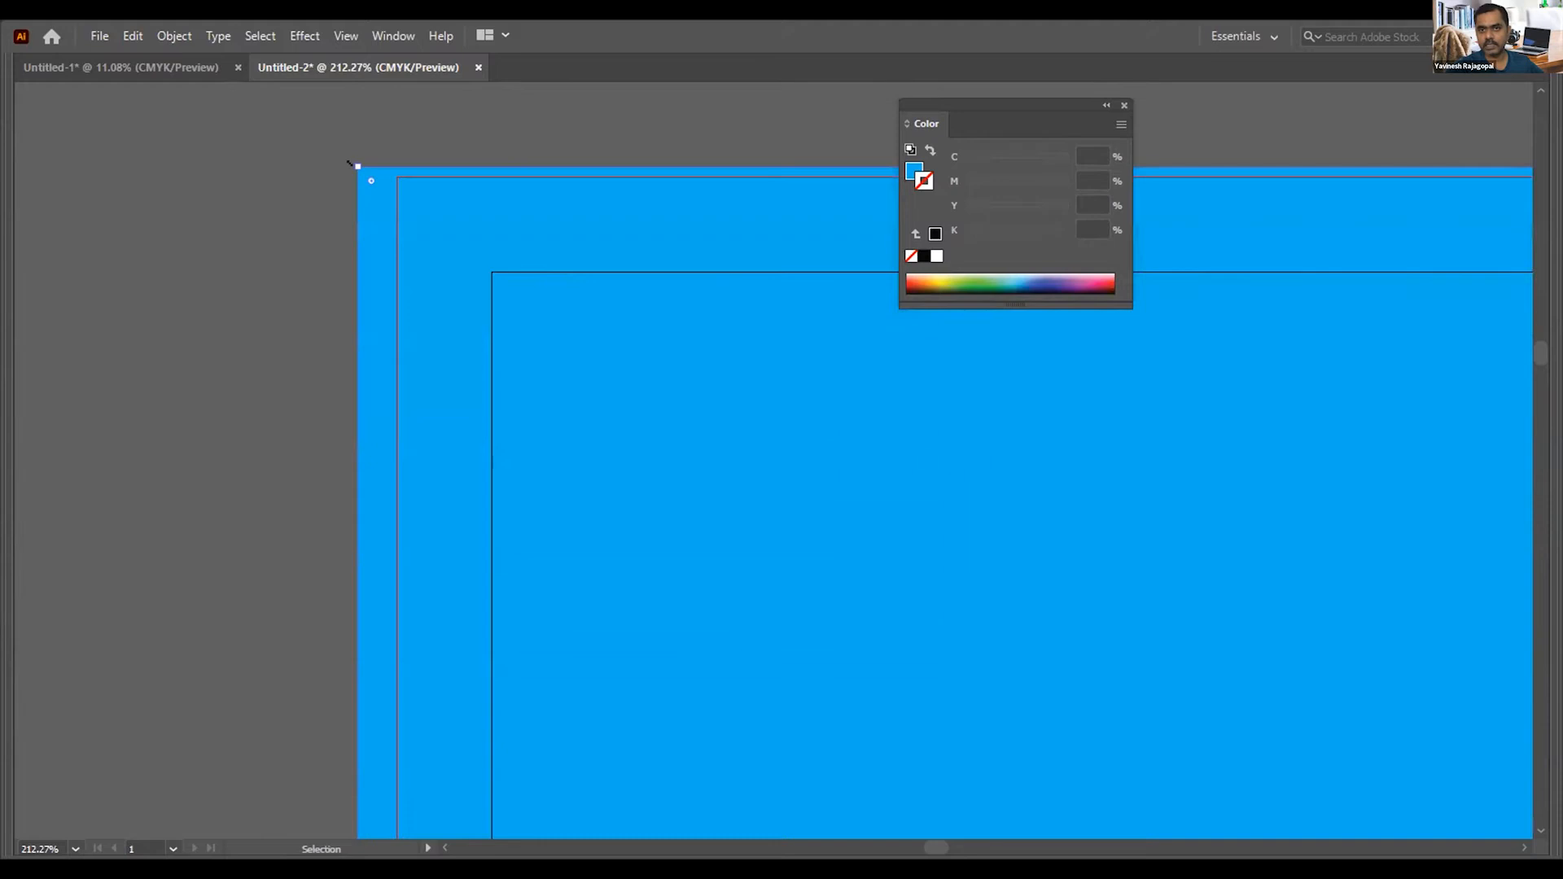
left_click(222, 247)
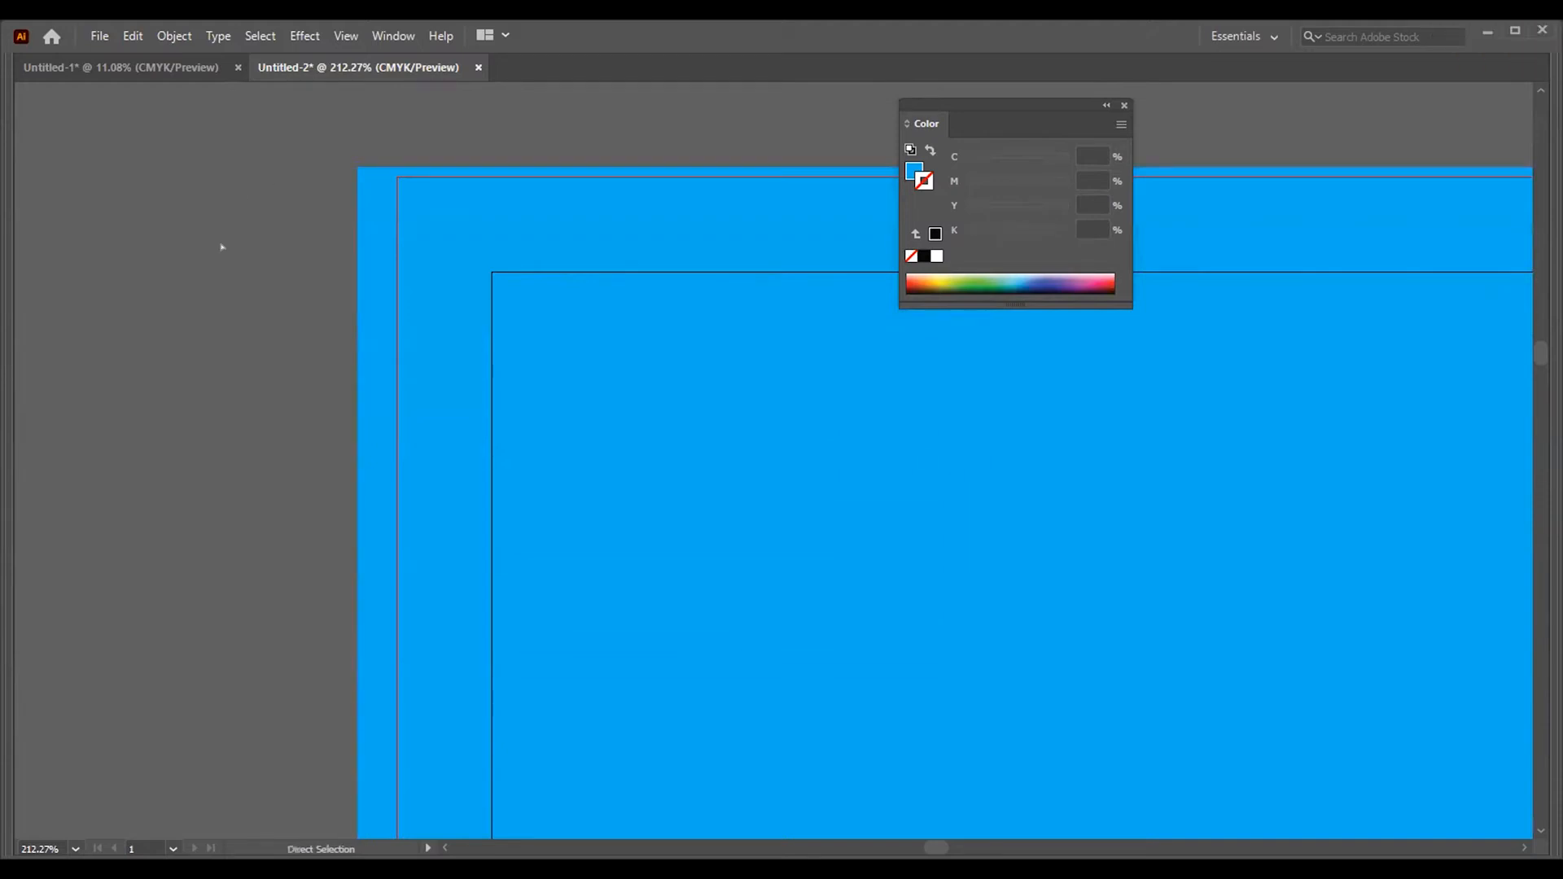
Step: Delete the cyan rectangle in Untitled-2 and close that document
key("ctrl+0")
left_click(788, 481)
key("Delete")
Step: Delete the blue background rectangle from Untitled-1 and clear its guides
key("a")
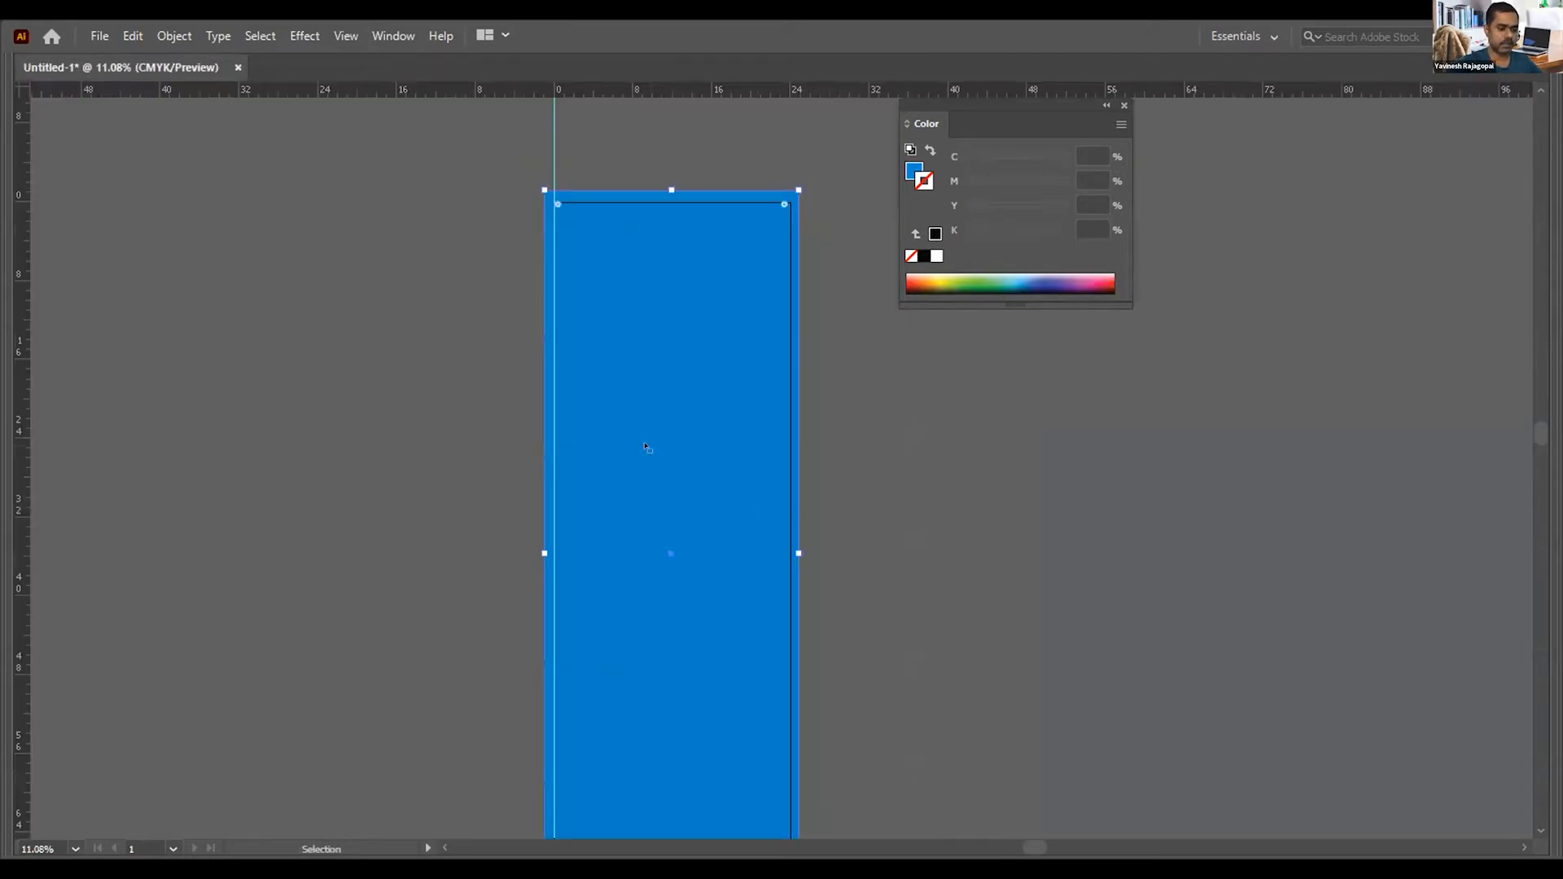
key("Delete")
left_click(345, 36)
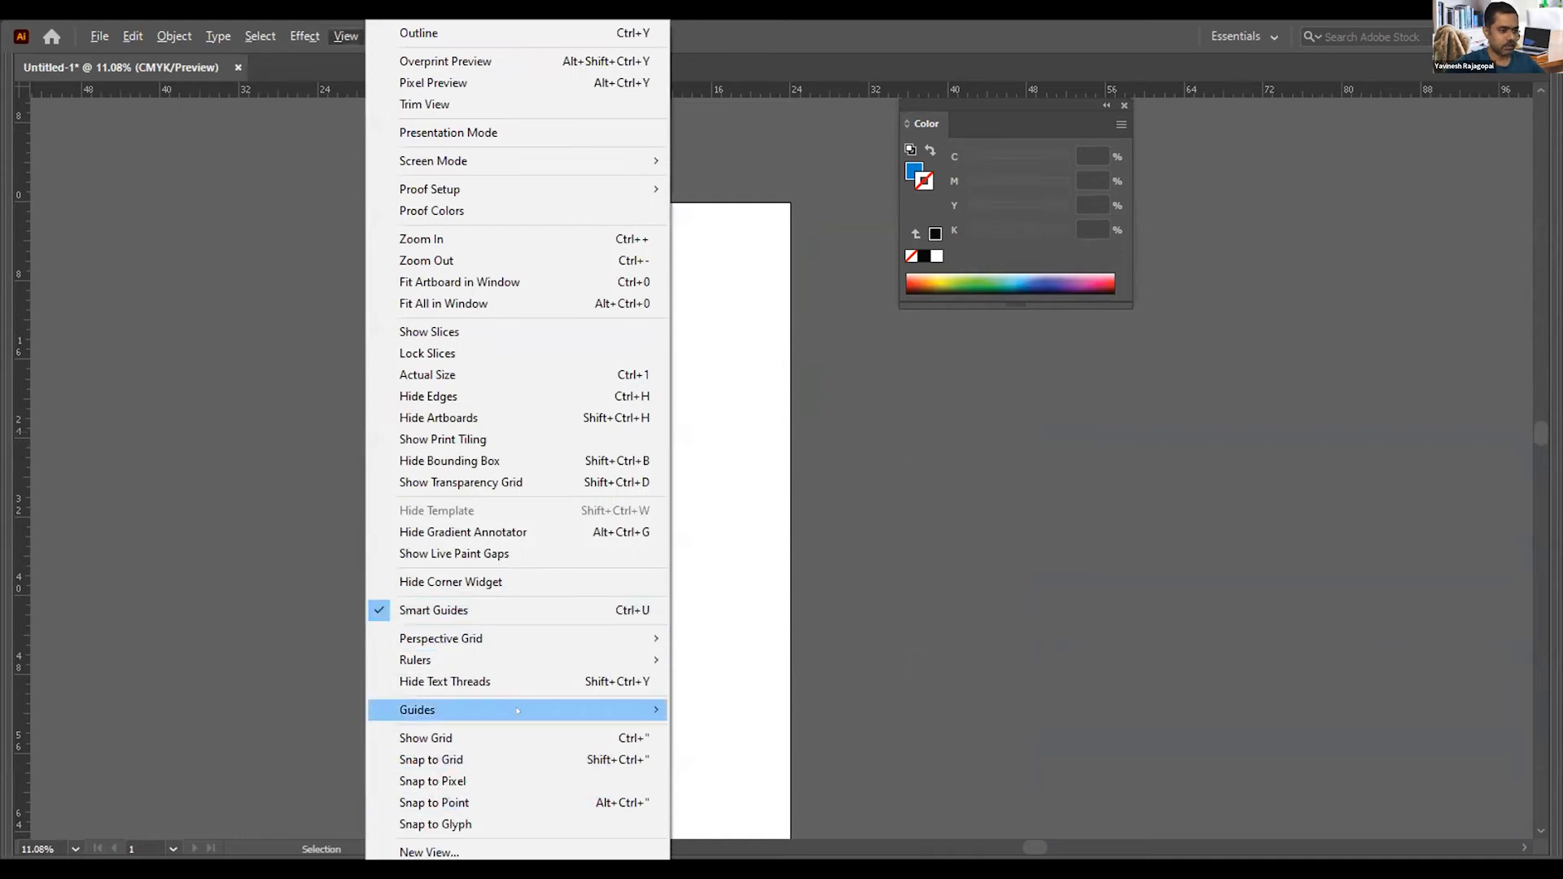
mouse_move(751, 726)
left_click(741, 795)
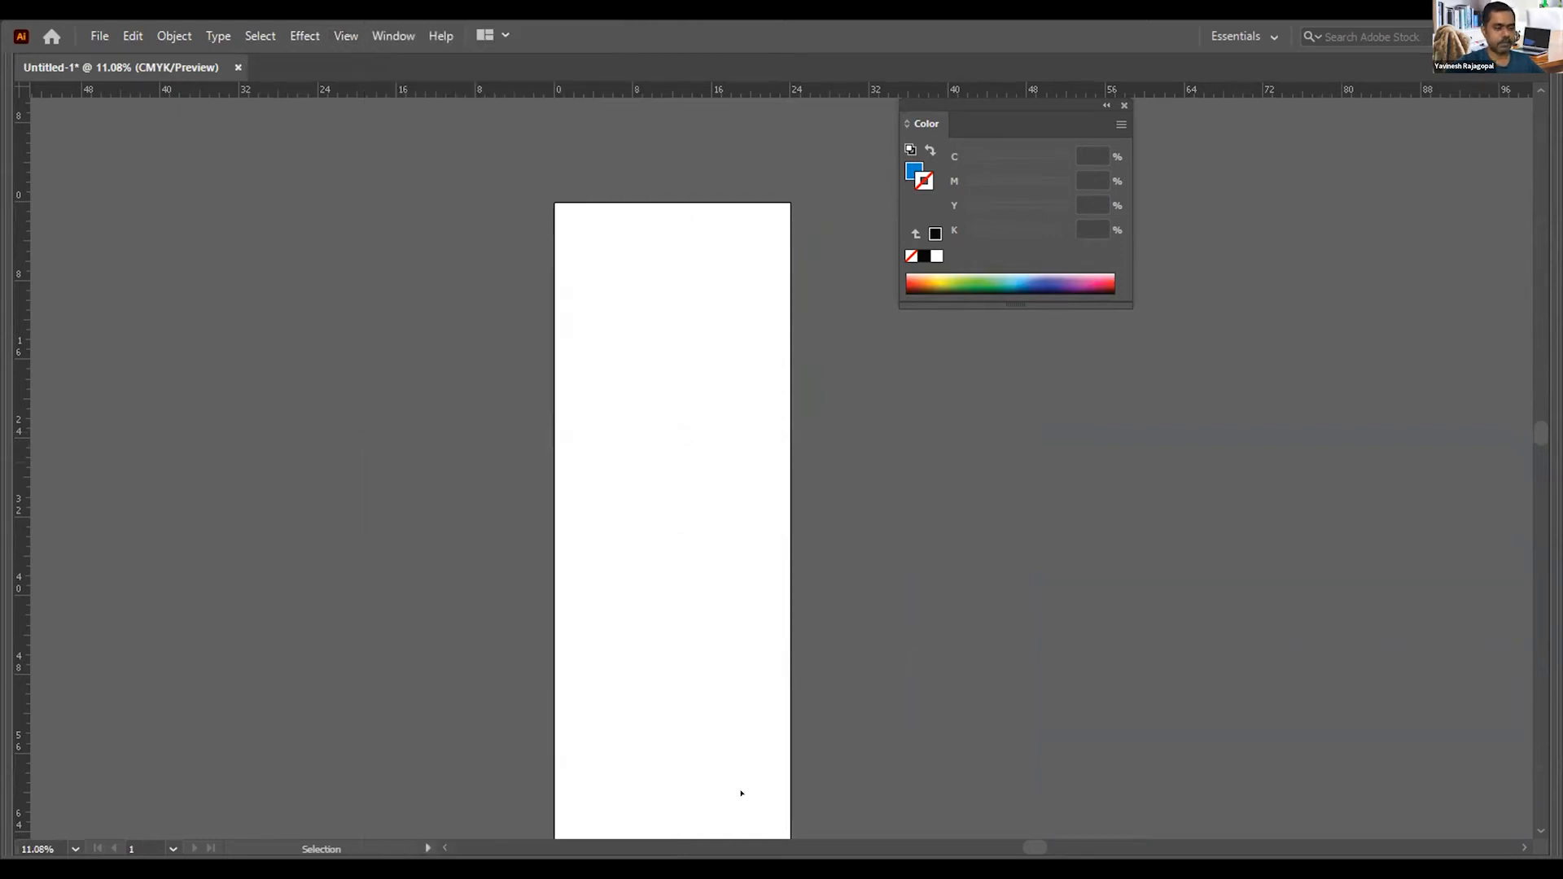
Step: Hide the floating Color panel and fit the whole blank artboard in the window
key("Tab")
key("Tab")
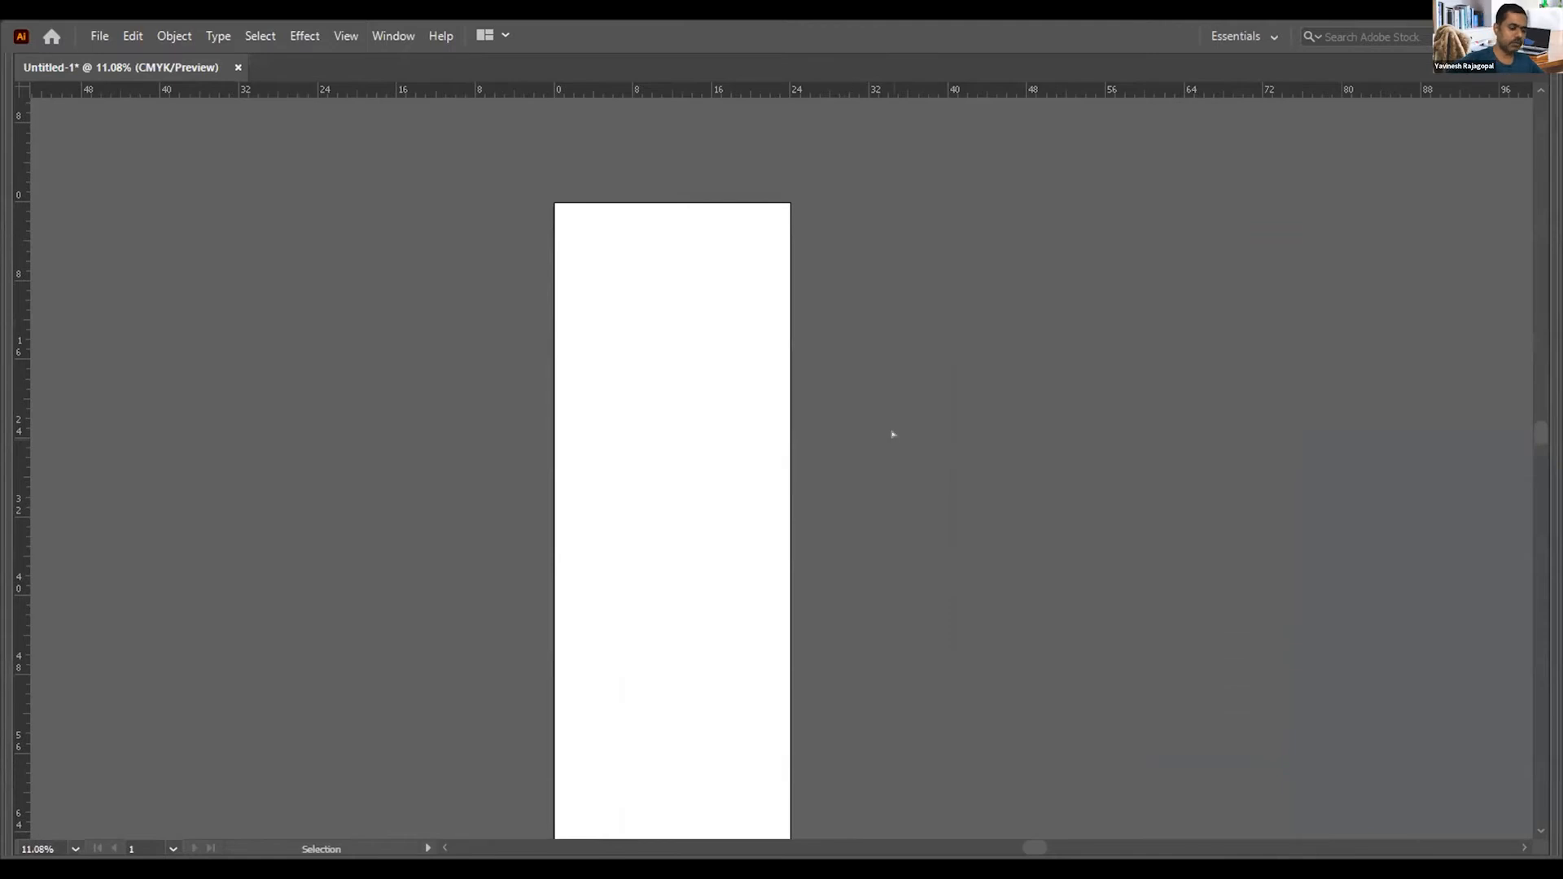
key("ctrl+0")
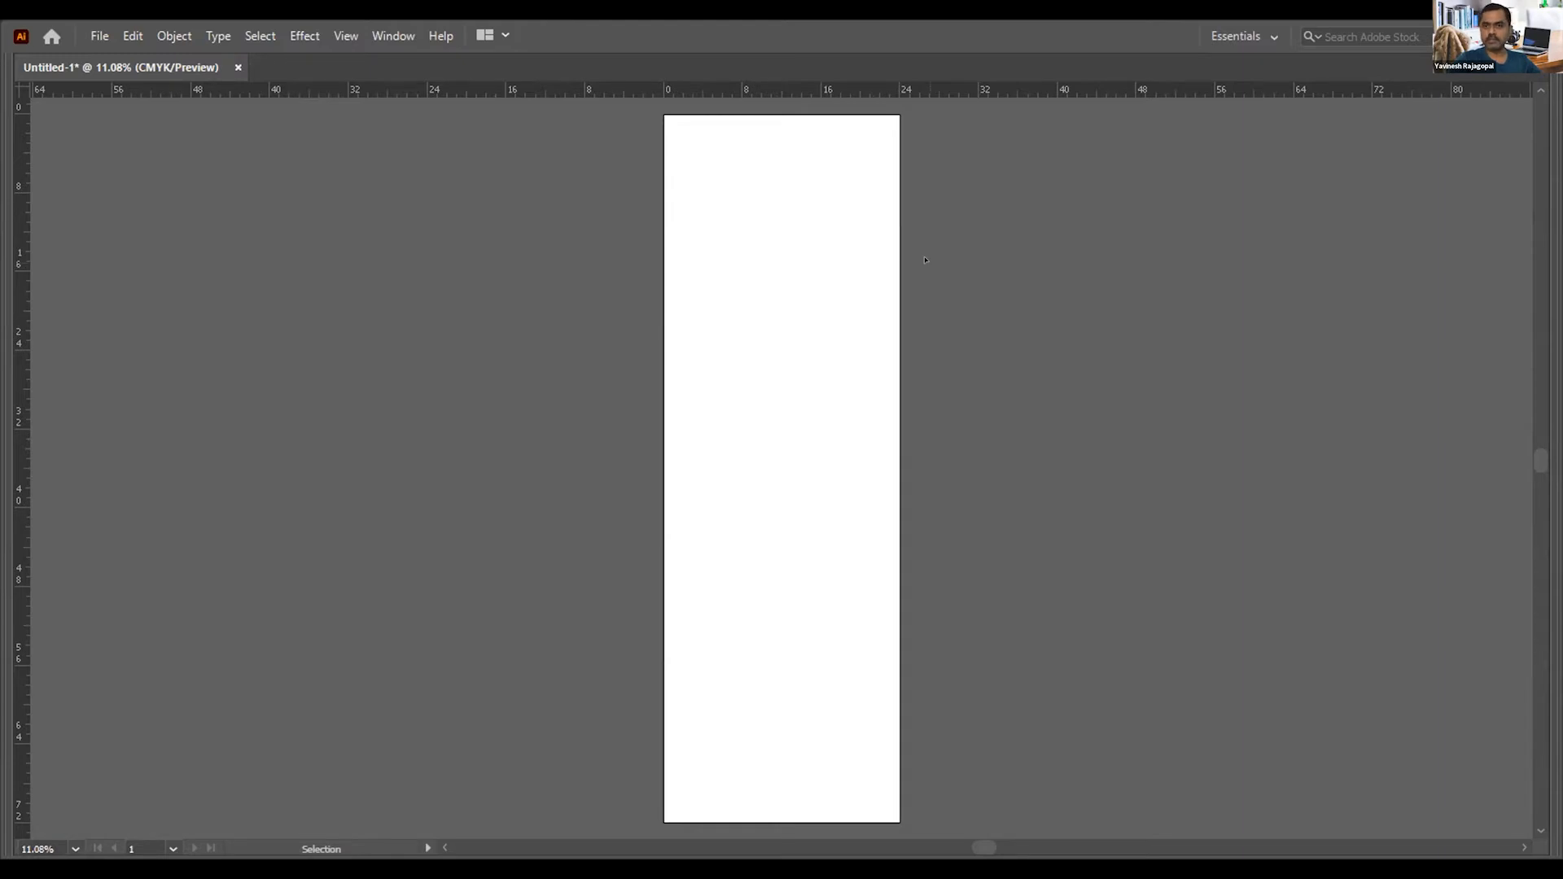
Step: View the blank artboard at smaller and larger magnifications and fit it back to the window
key("a")
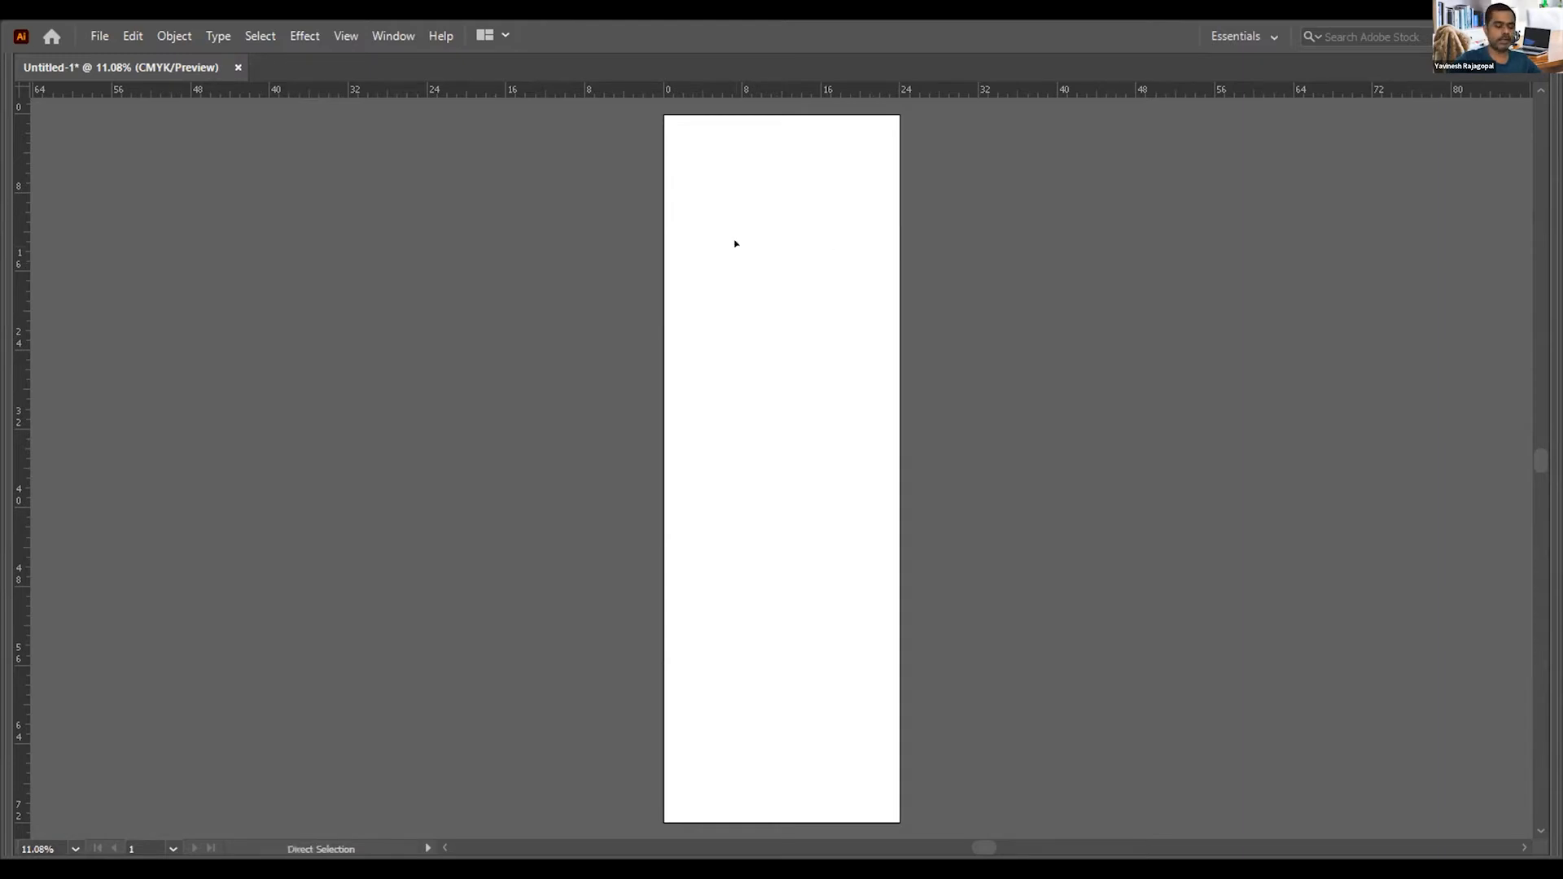
key("ctrl+minus")
key("ctrl+minus")
key("ctrl+plus")
key("ctrl+plus")
key("ctrl+plus")
key("ctrl+plus")
key("ctrl+plus")
key("ctrl+plus")
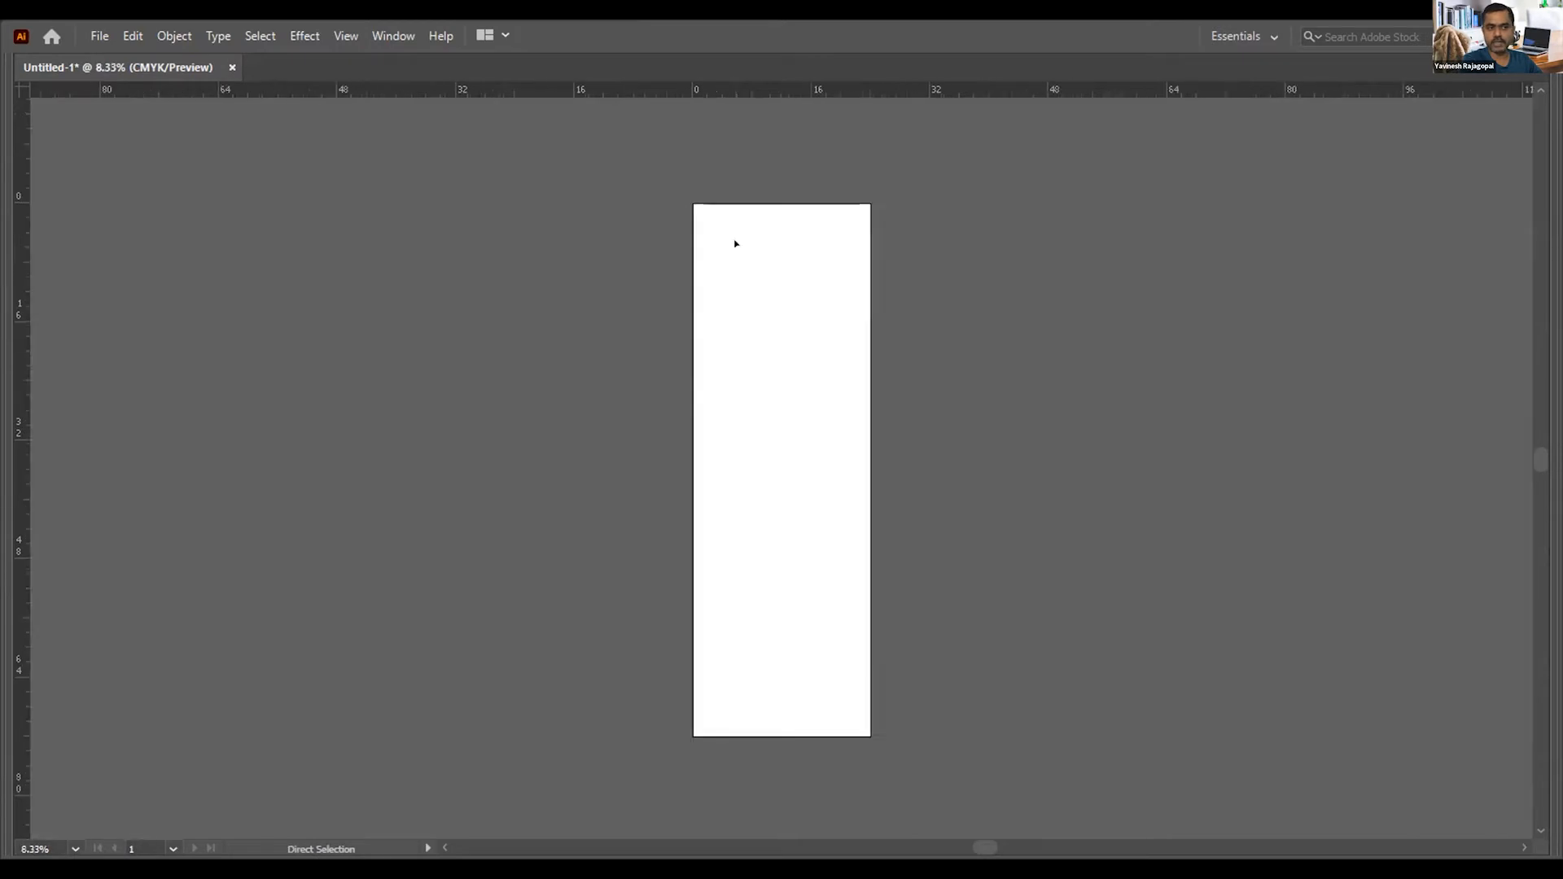
key("ctrl+0")
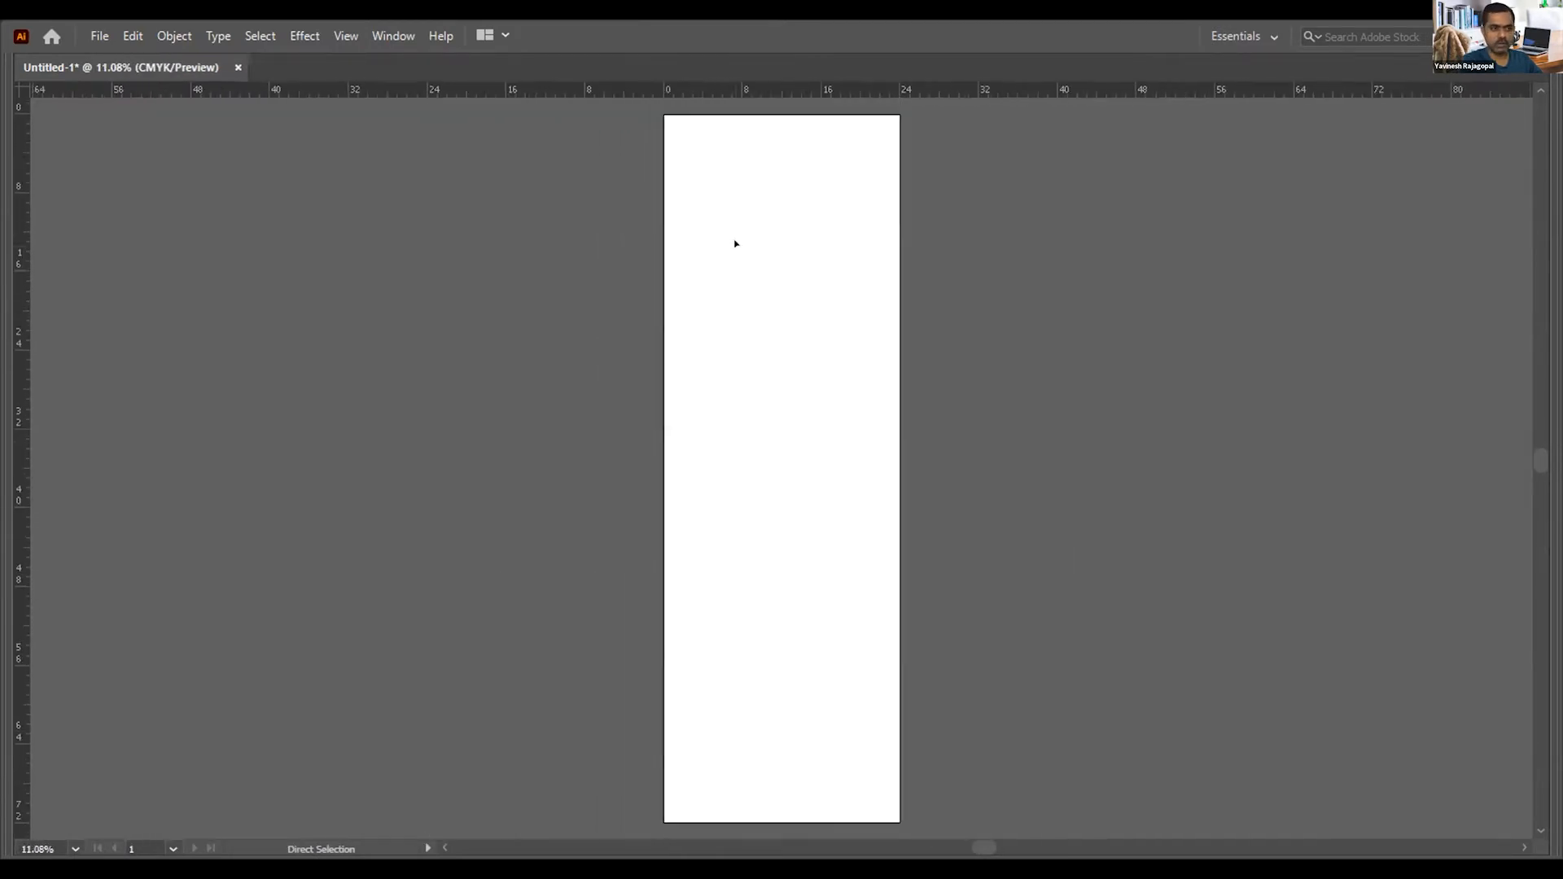
Step: Magnify the blank artboard to 25% and look along it from the top edge to the bottom edge
key("ctrl+plus")
key("ctrl+plus")
key("ctrl+plus")
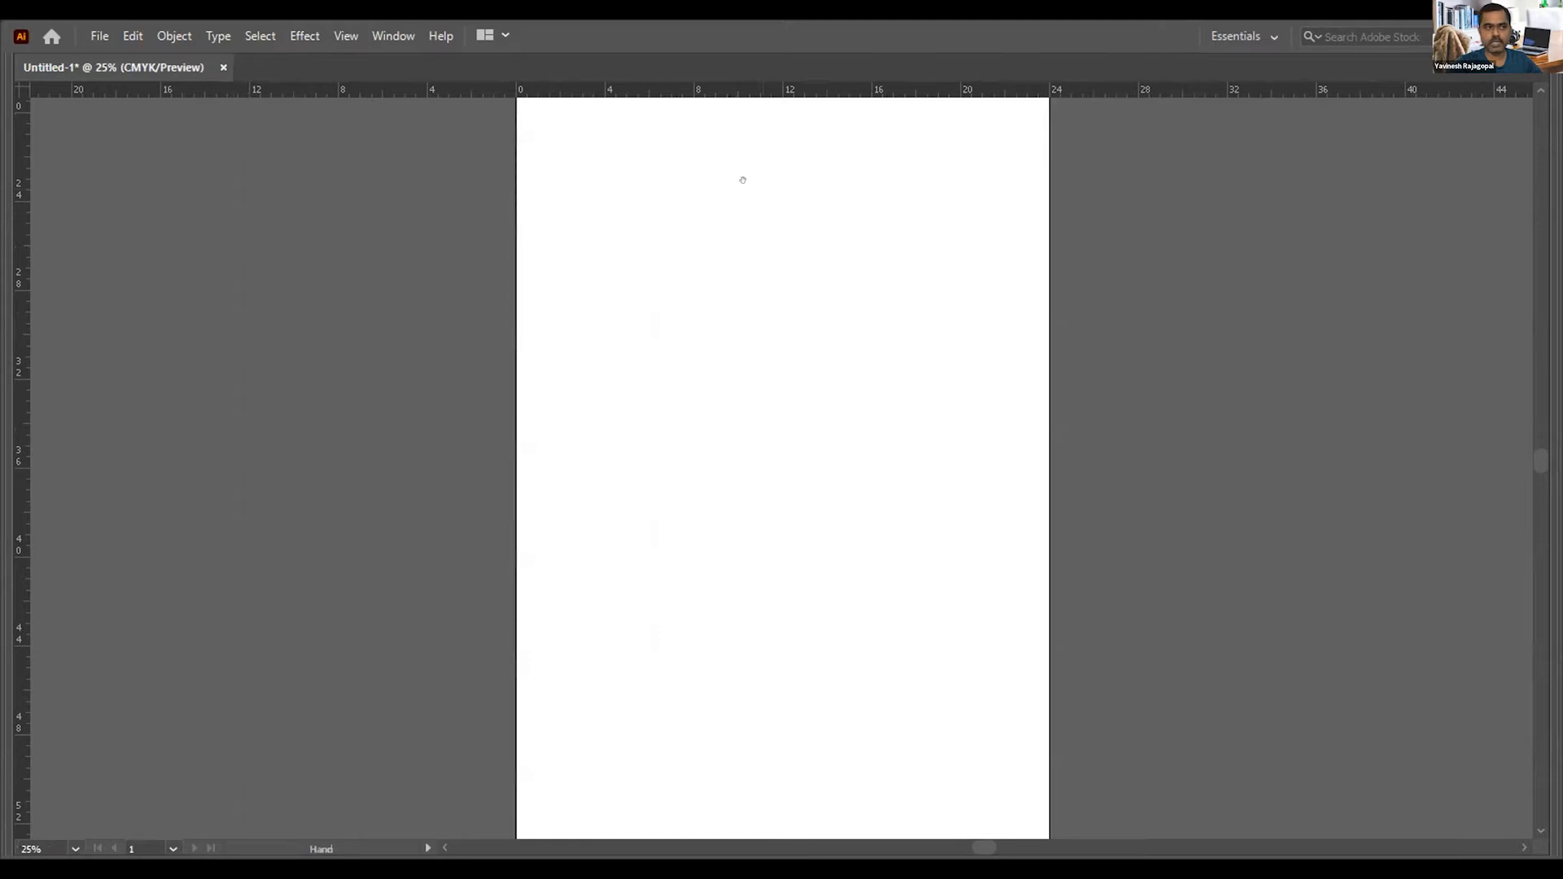
left_click_drag(757, 217, 758, 420)
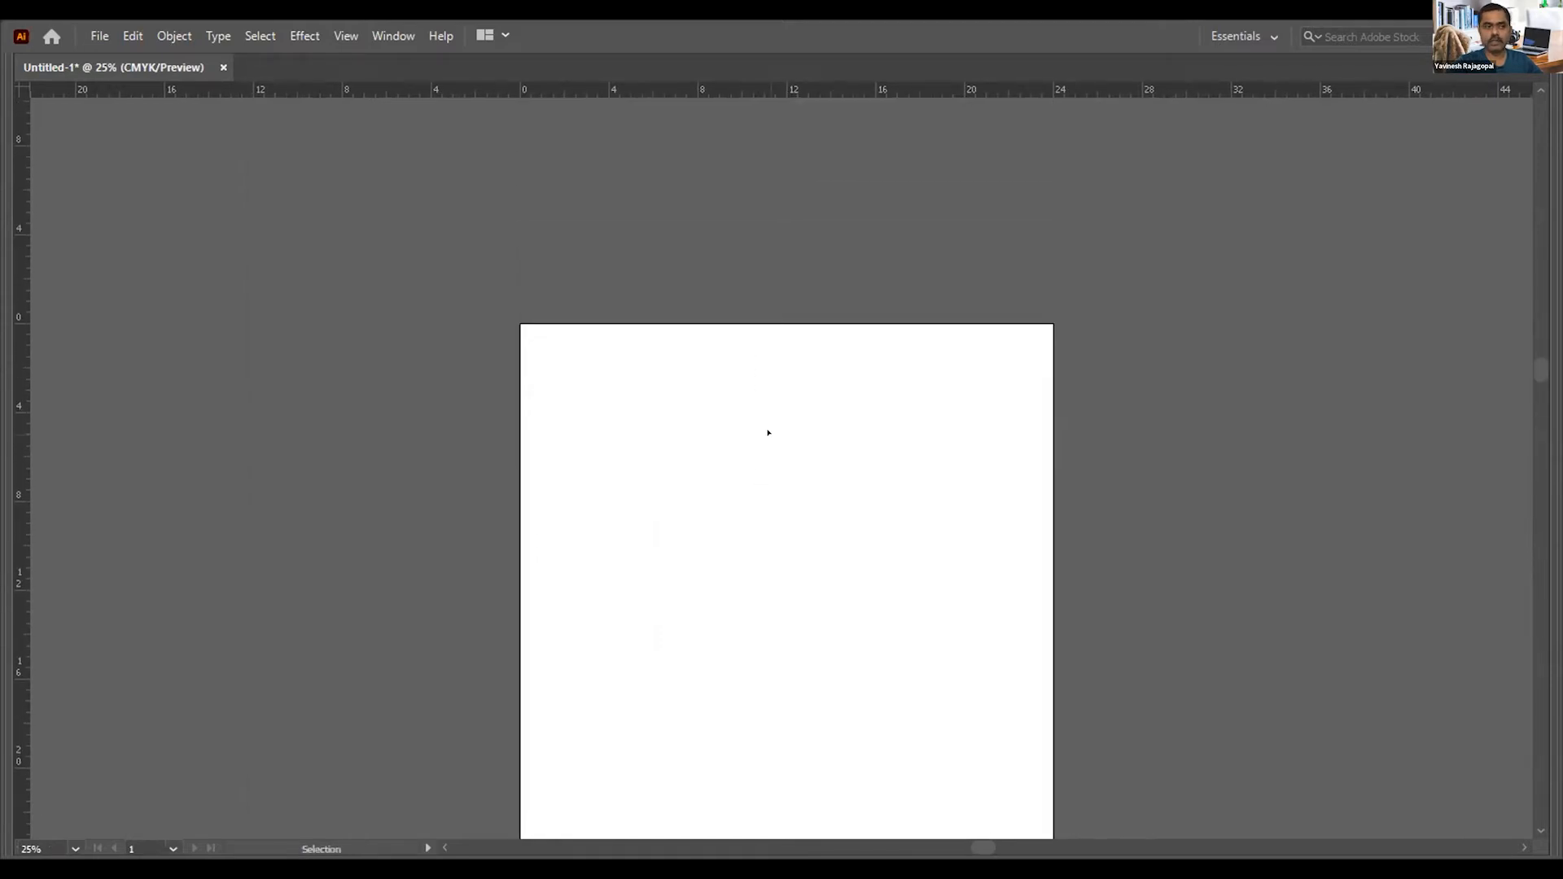
scroll(847, 558, "down", 10)
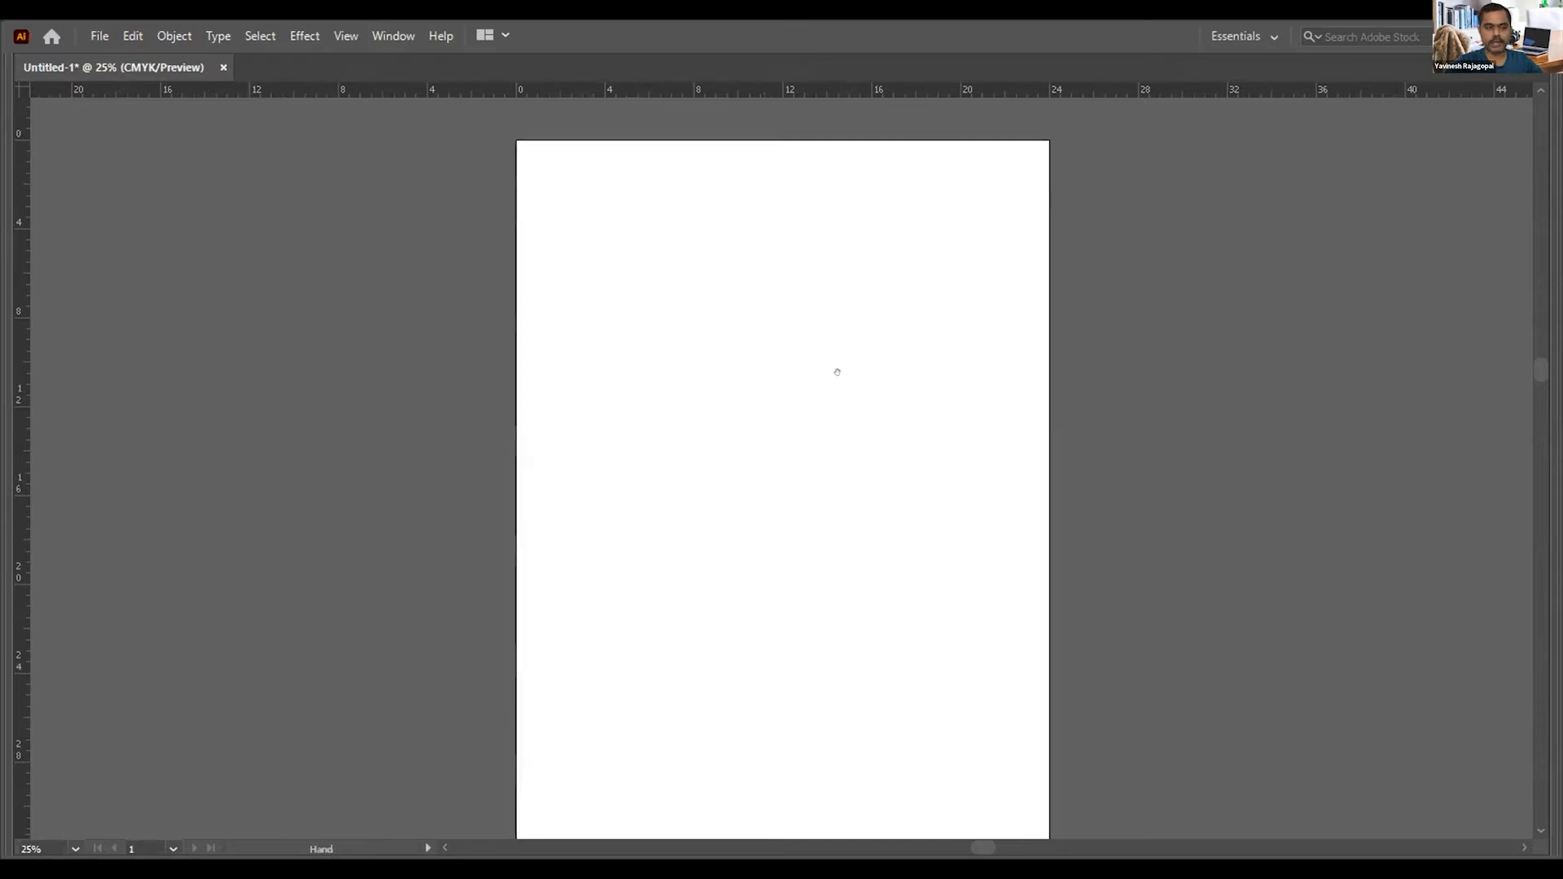
scroll(847, 556, "down", 13)
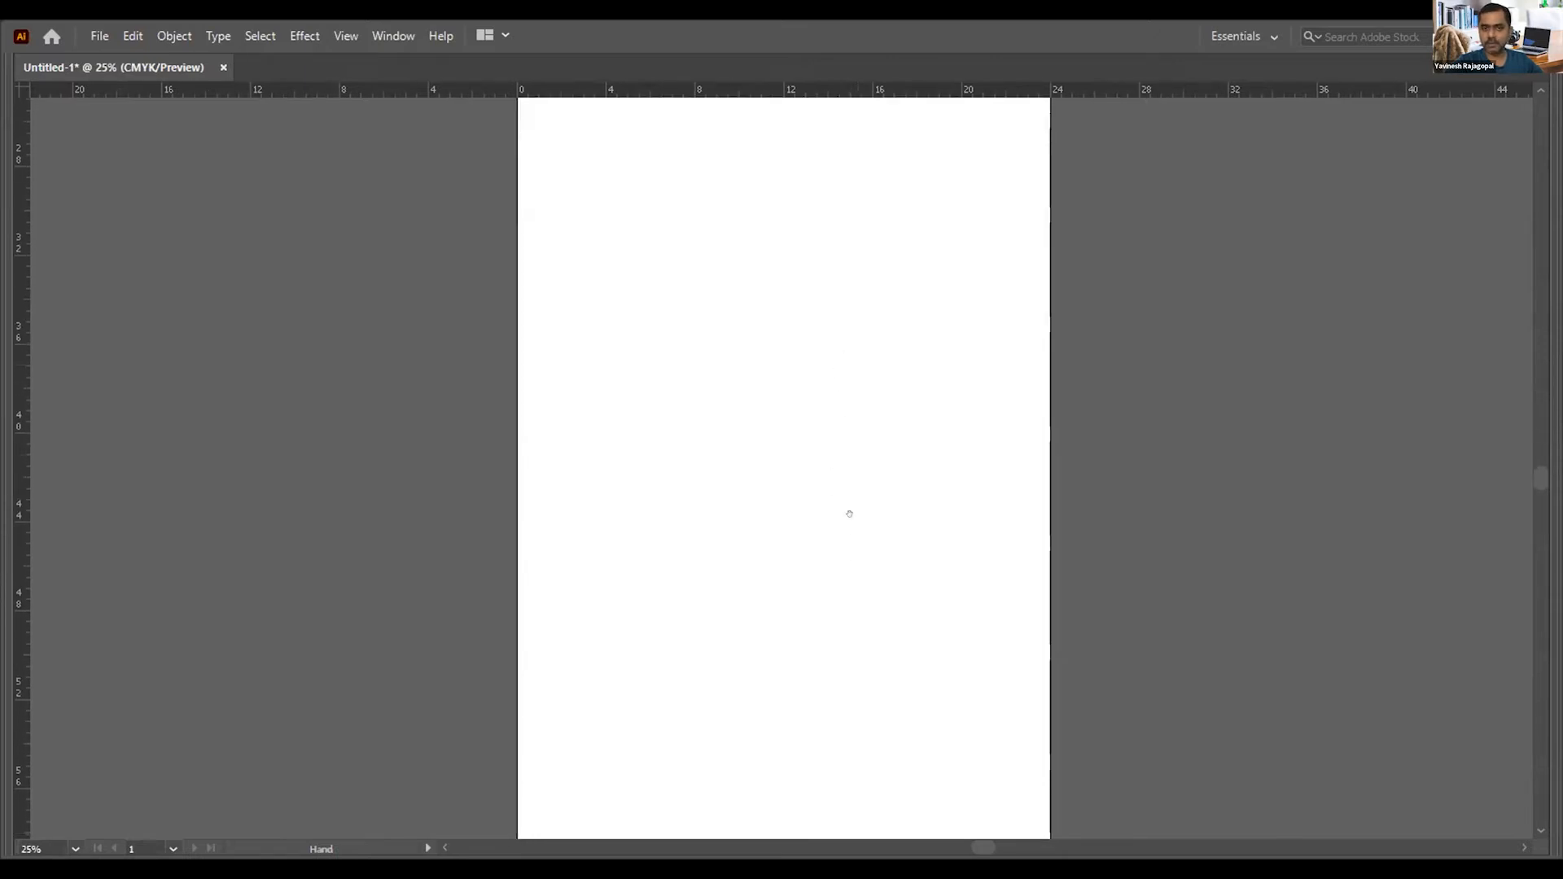
left_click_drag(837, 415, 839, 397)
left_click_drag(892, 541, 853, 462)
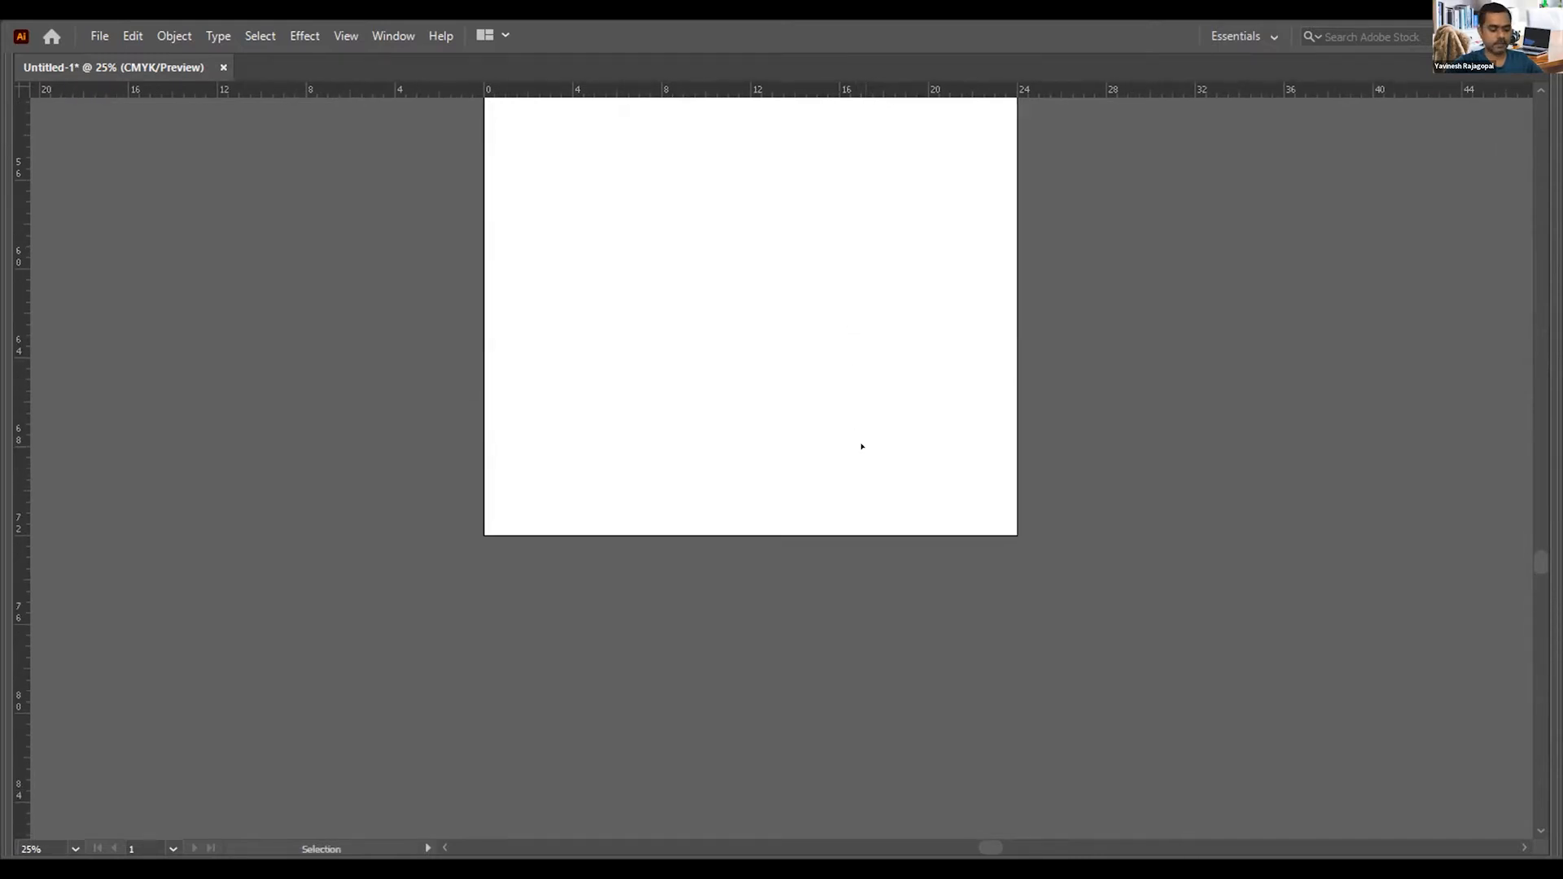
Step: Draw four blue circles of different sizes, three near the artboard's bottom and one higher up near its left edge
key("l")
left_click_drag(648, 394, 697, 443)
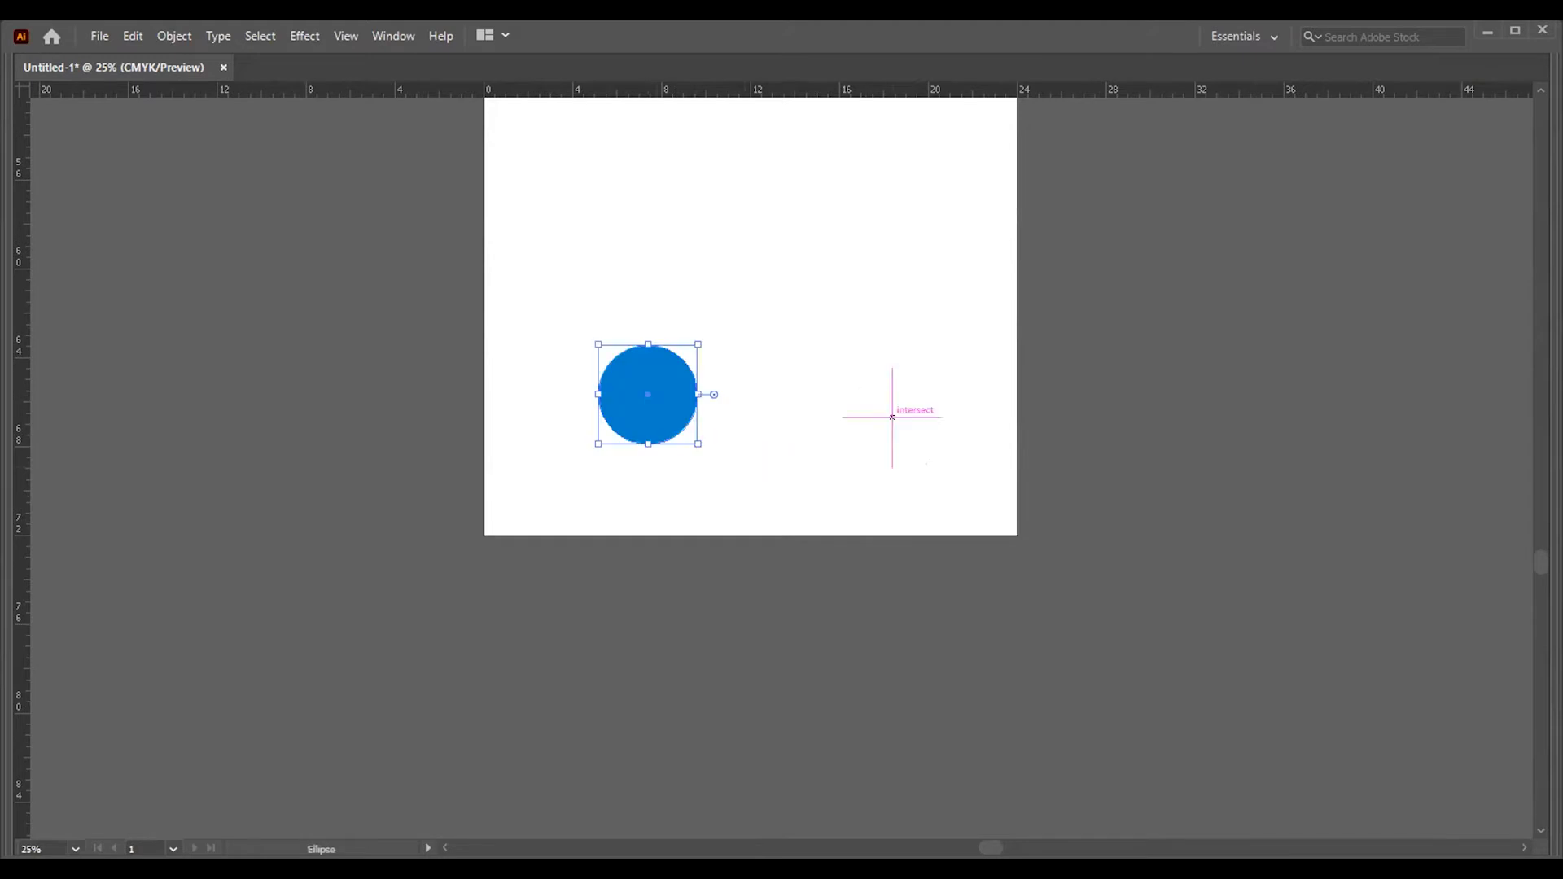
left_click_drag(892, 417, 955, 481)
left_click_drag(921, 216, 955, 251)
left_click_drag(798, 251, 861, 659)
left_click_drag(641, 308, 686, 353)
left_click_drag(806, 618, 773, 339)
Step: Examine the drawn circles up close, moving from the bottom ones to the one near the artboard's left edge
key("z")
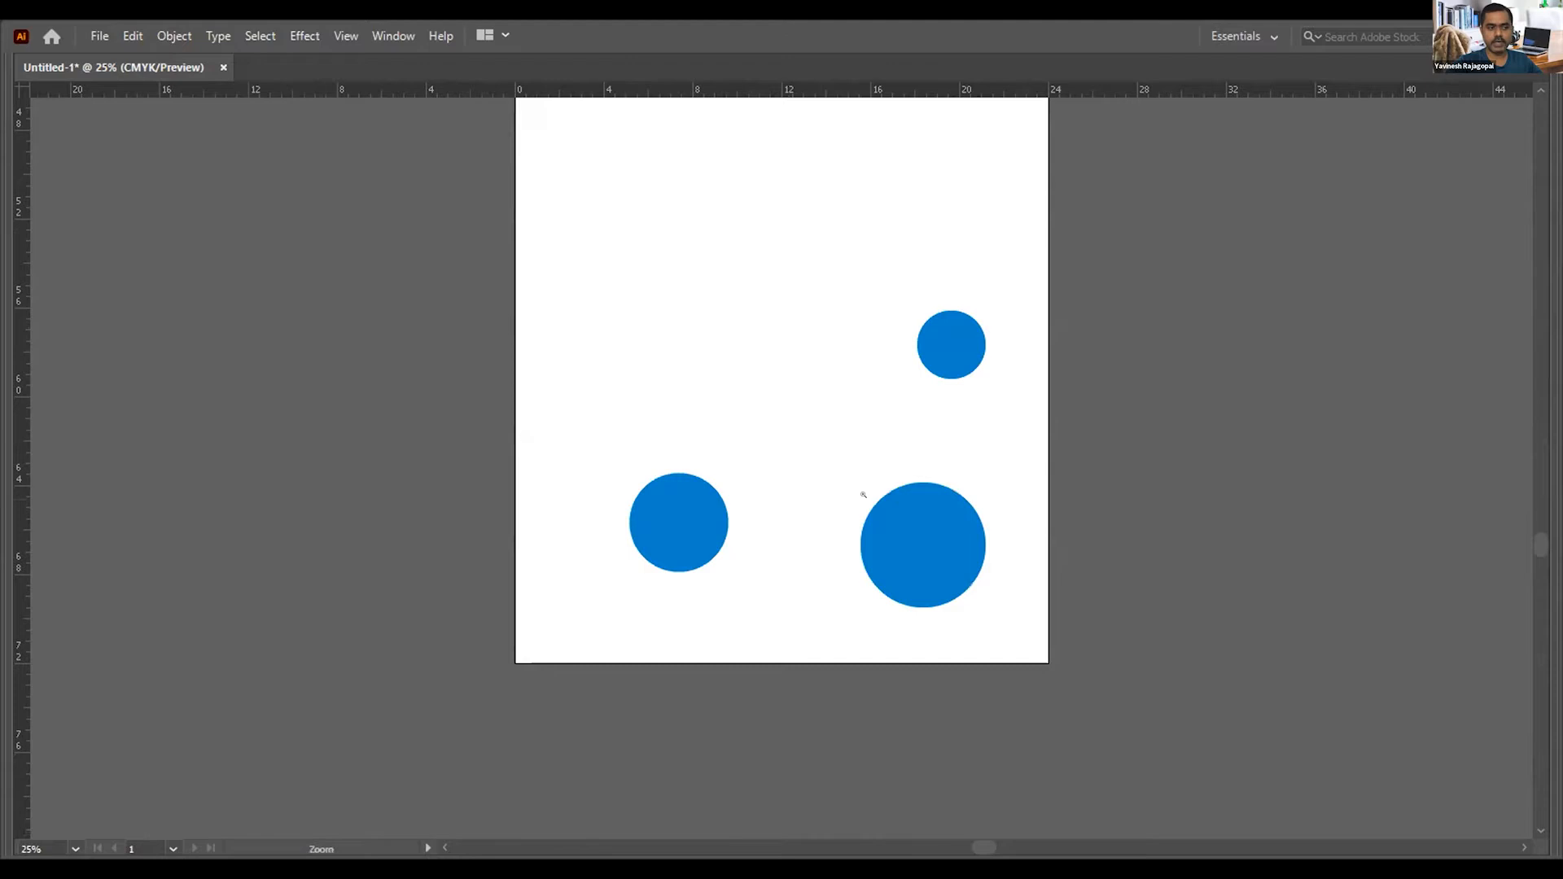
left_click(832, 463)
left_click(829, 463)
left_click(826, 464)
key("space")
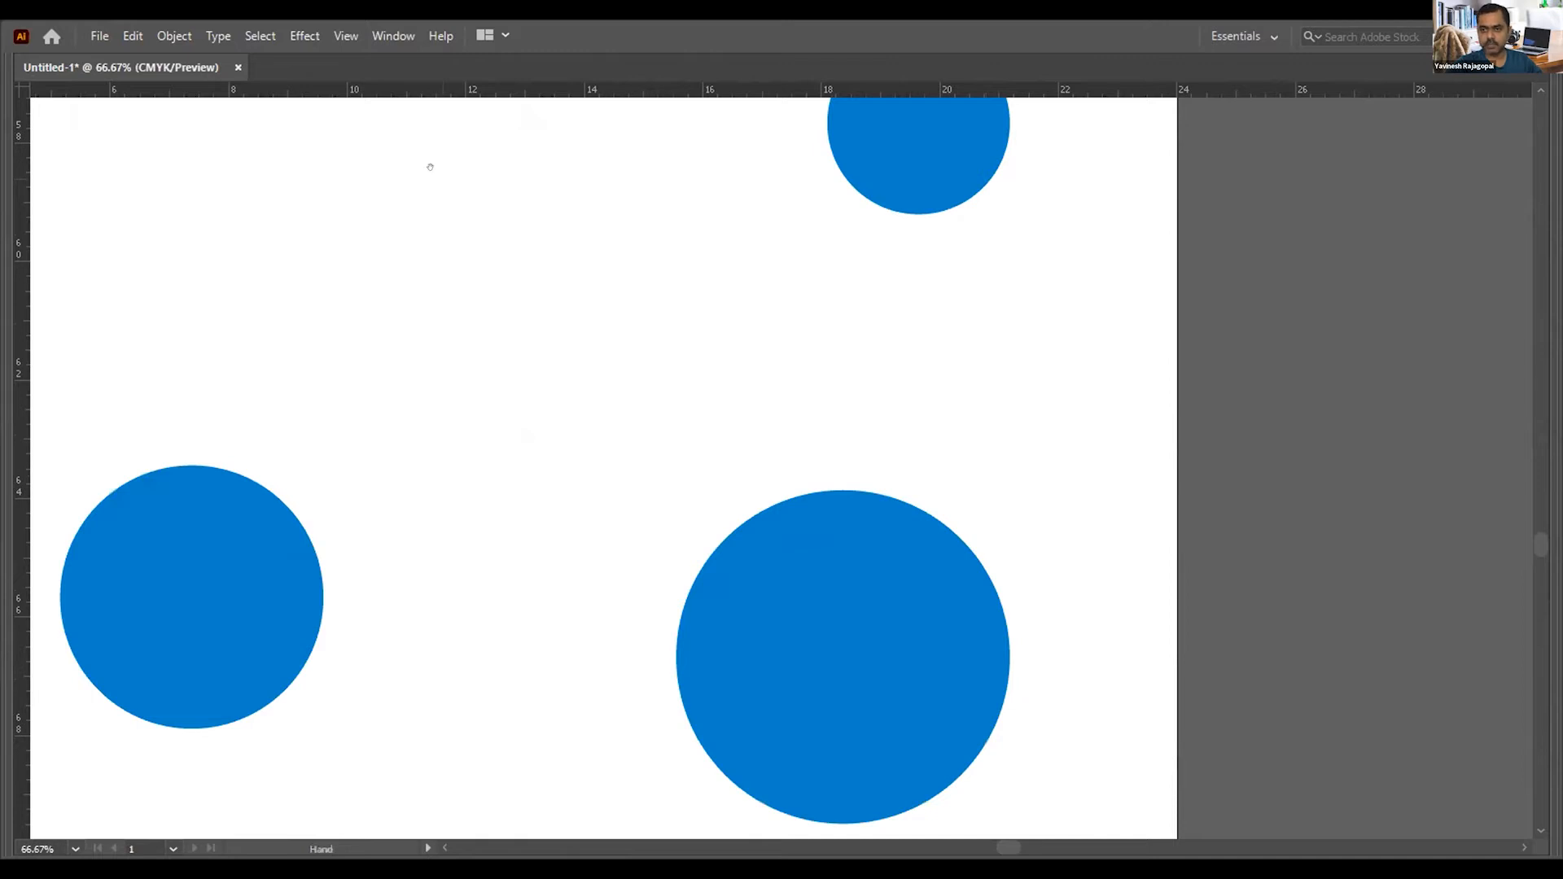
left_click_drag(457, 184, 914, 662)
left_click_drag(693, 293, 722, 632)
mouse_move(754, 487)
left_mouse_down()
mouse_move(774, 558)
mouse_move(934, 819)
left_mouse_up()
mouse_move(862, 432)
left_mouse_down()
mouse_move(863, 509)
mouse_move(801, 433)
left_mouse_up()
left_click_drag(1088, 546, 915, 434)
Step: Zoom out in stages from the left-edge circle and fit the whole artboard back in the window
key("ctrl+minus")
key("ctrl+minus")
key("ctrl+minus")
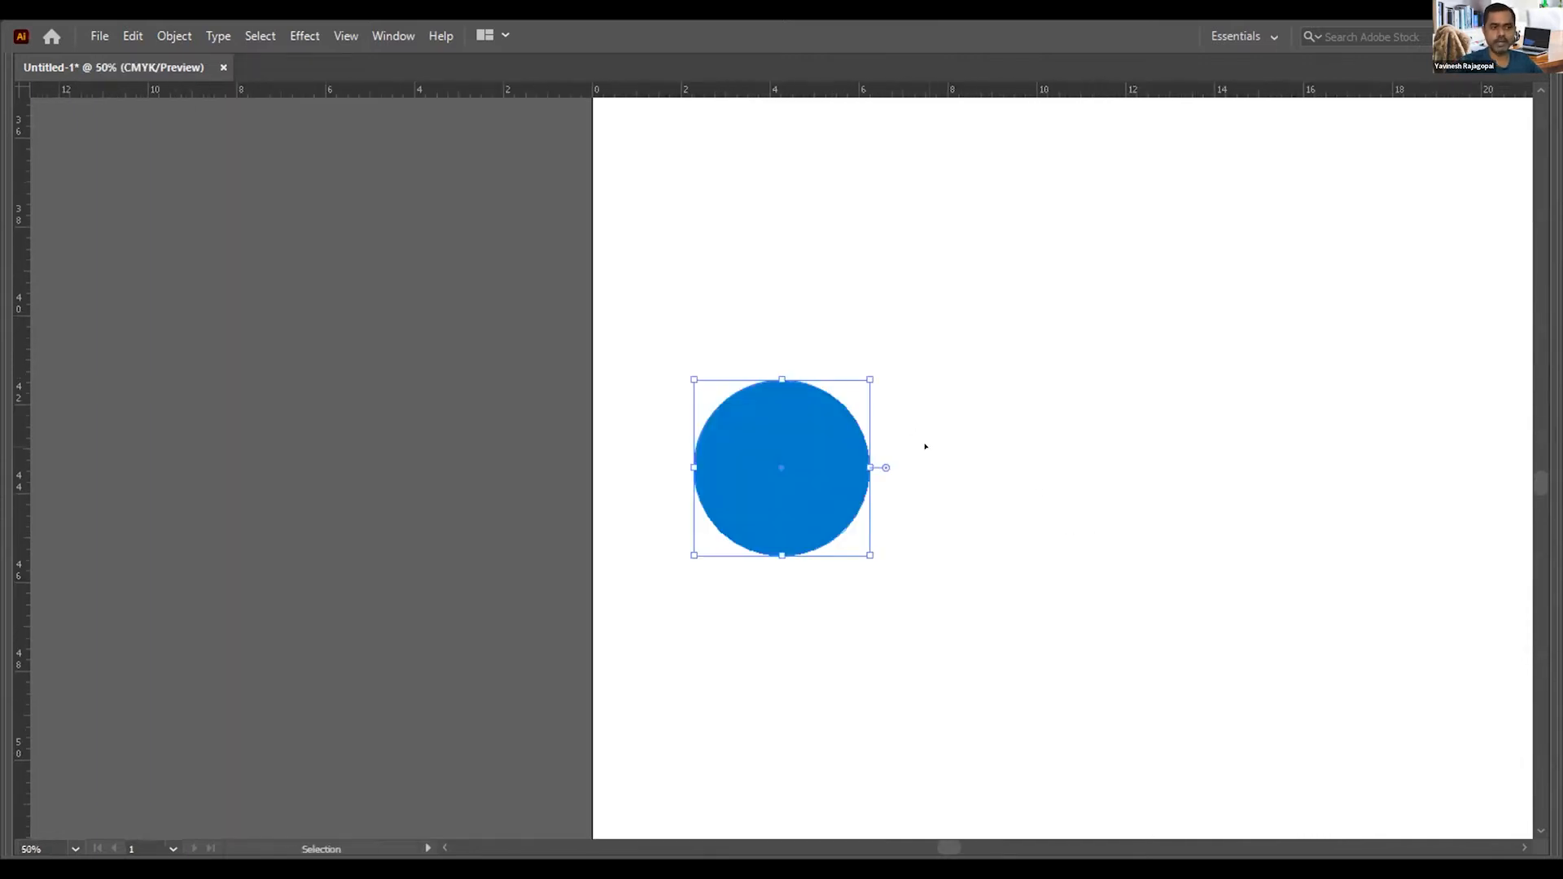
key("ctrl+minus")
key("ctrl+minus")
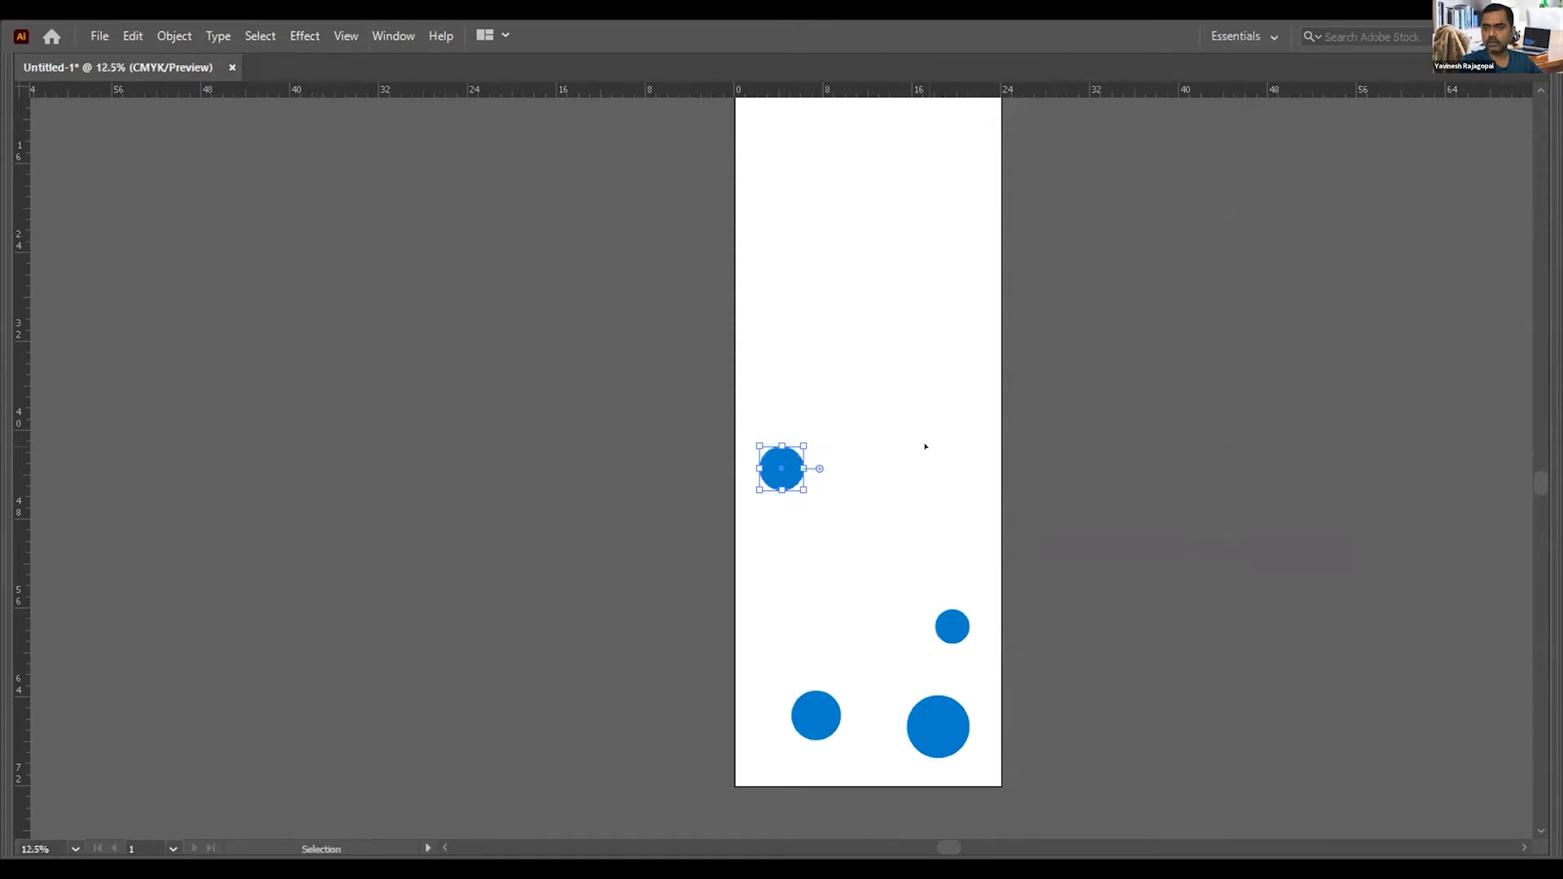
key("ctrl+minus")
key("ctrl+minus")
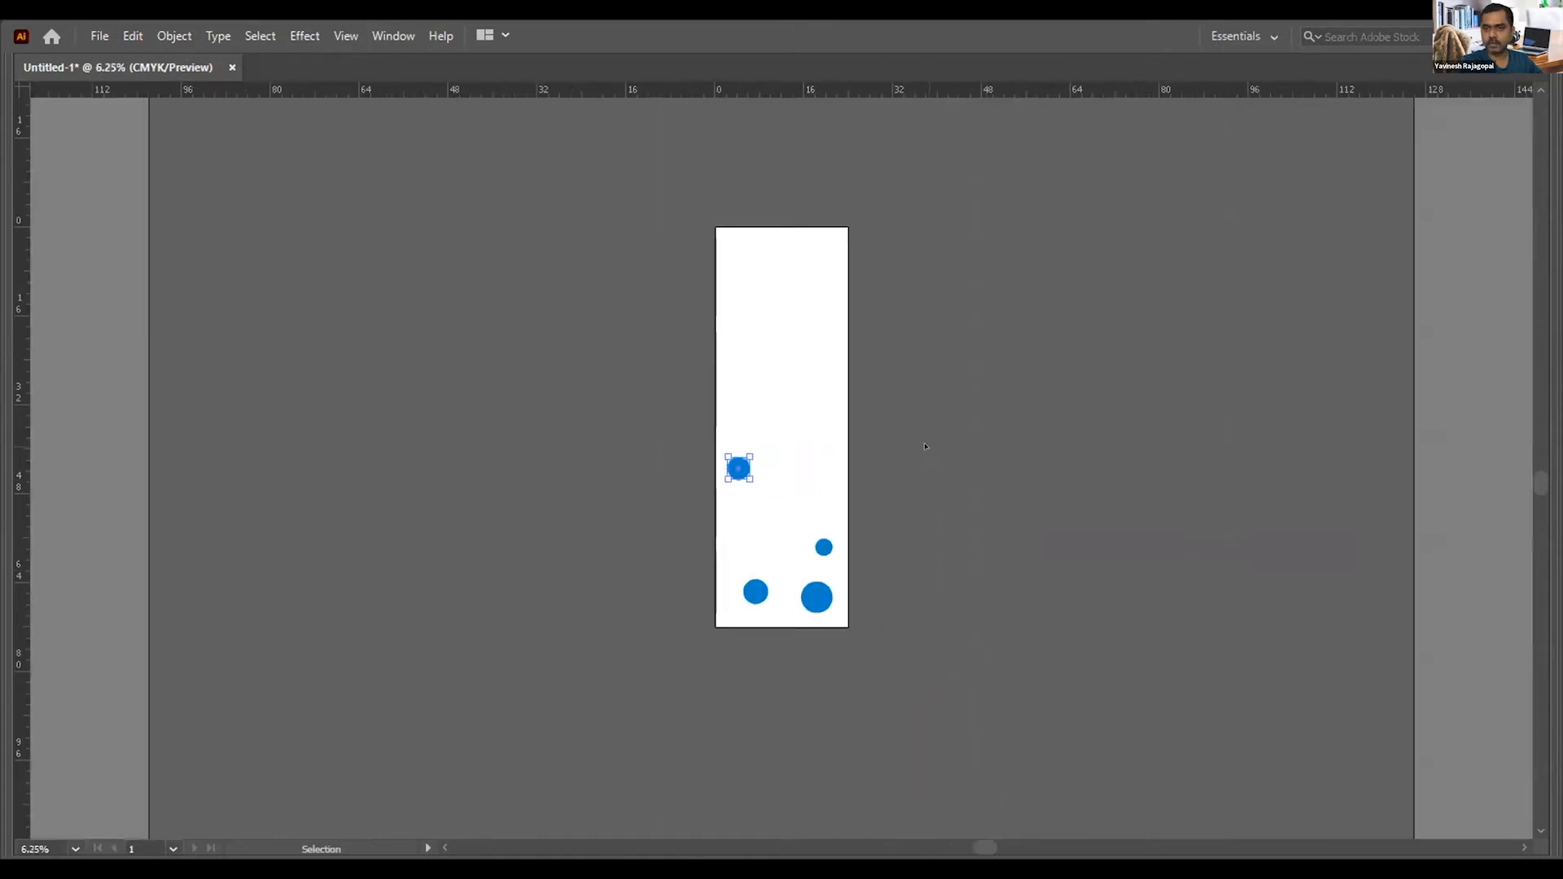
key("ctrl+0")
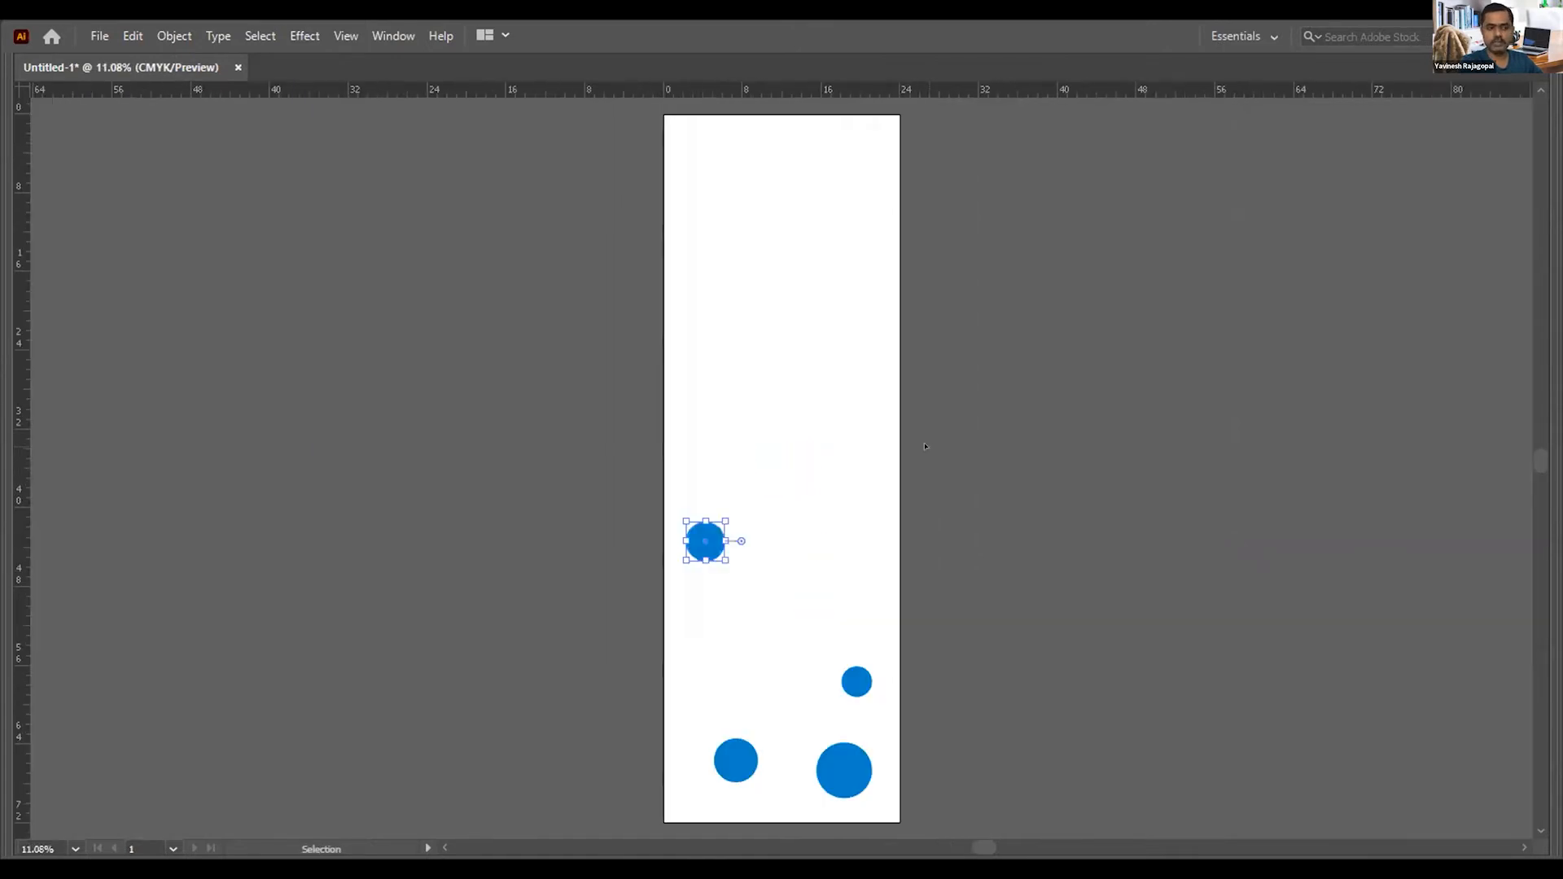
key("l")
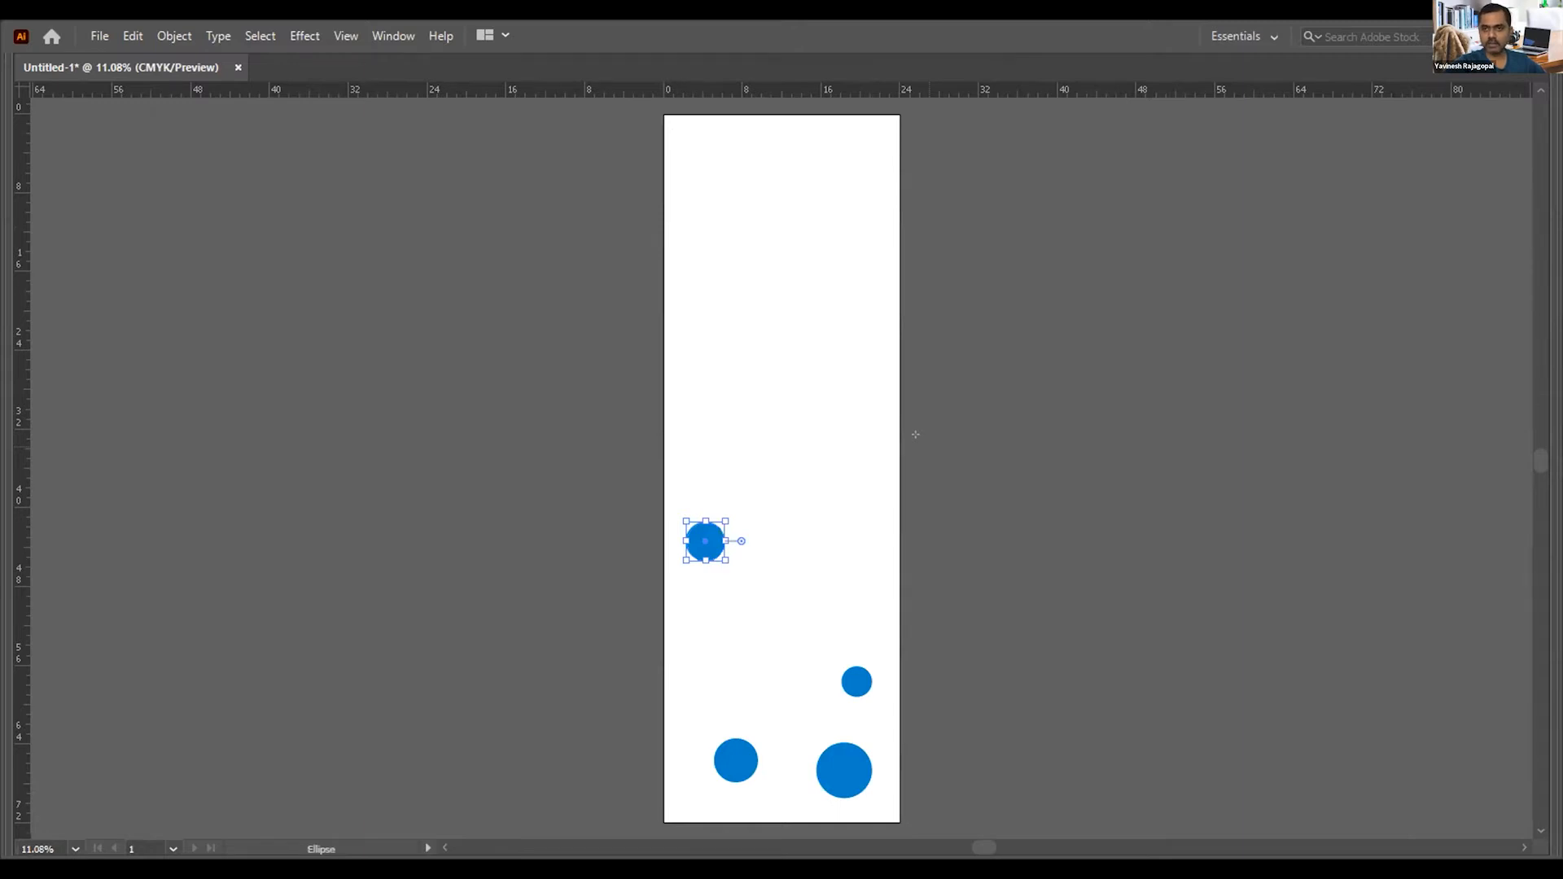
key("v")
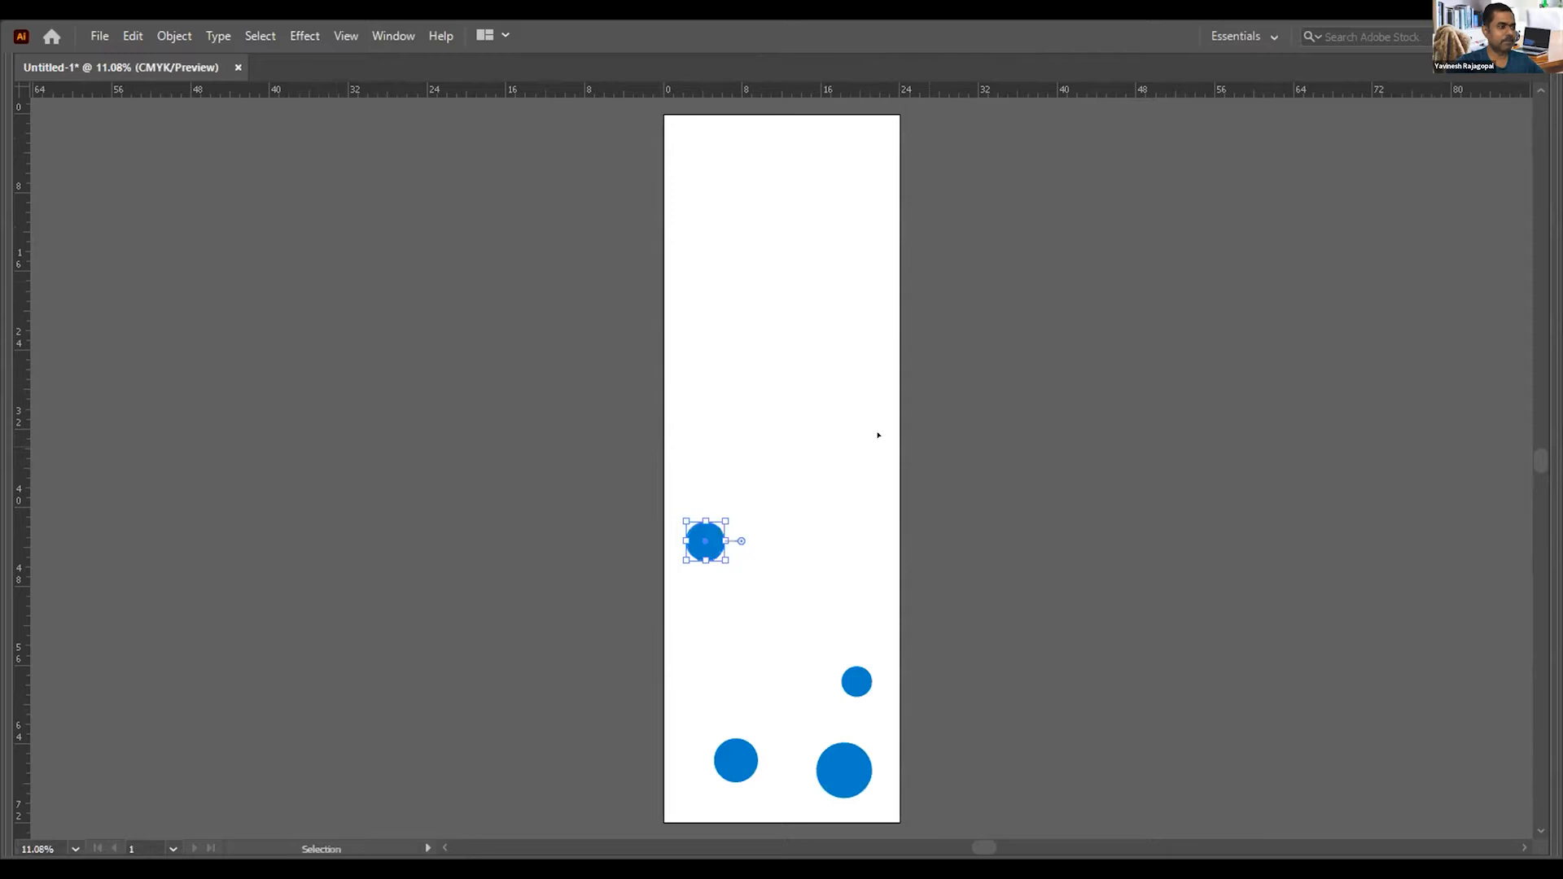
key("a")
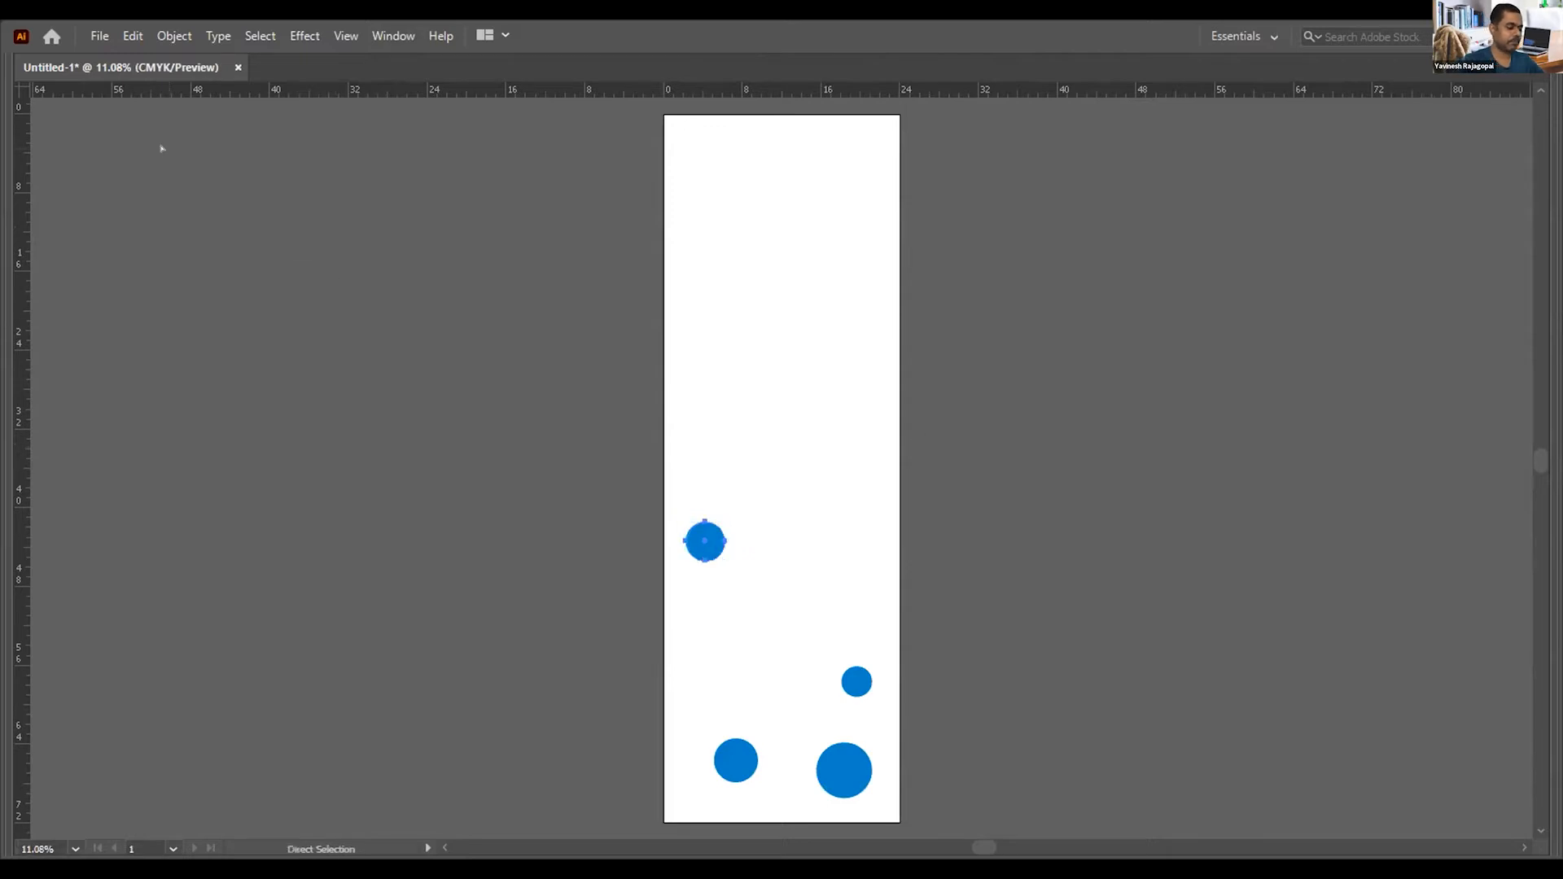
Step: Create a new 24 x 72 in document with 0.5 in bleed on all sides and RGB Color mode
key("ctrl+n")
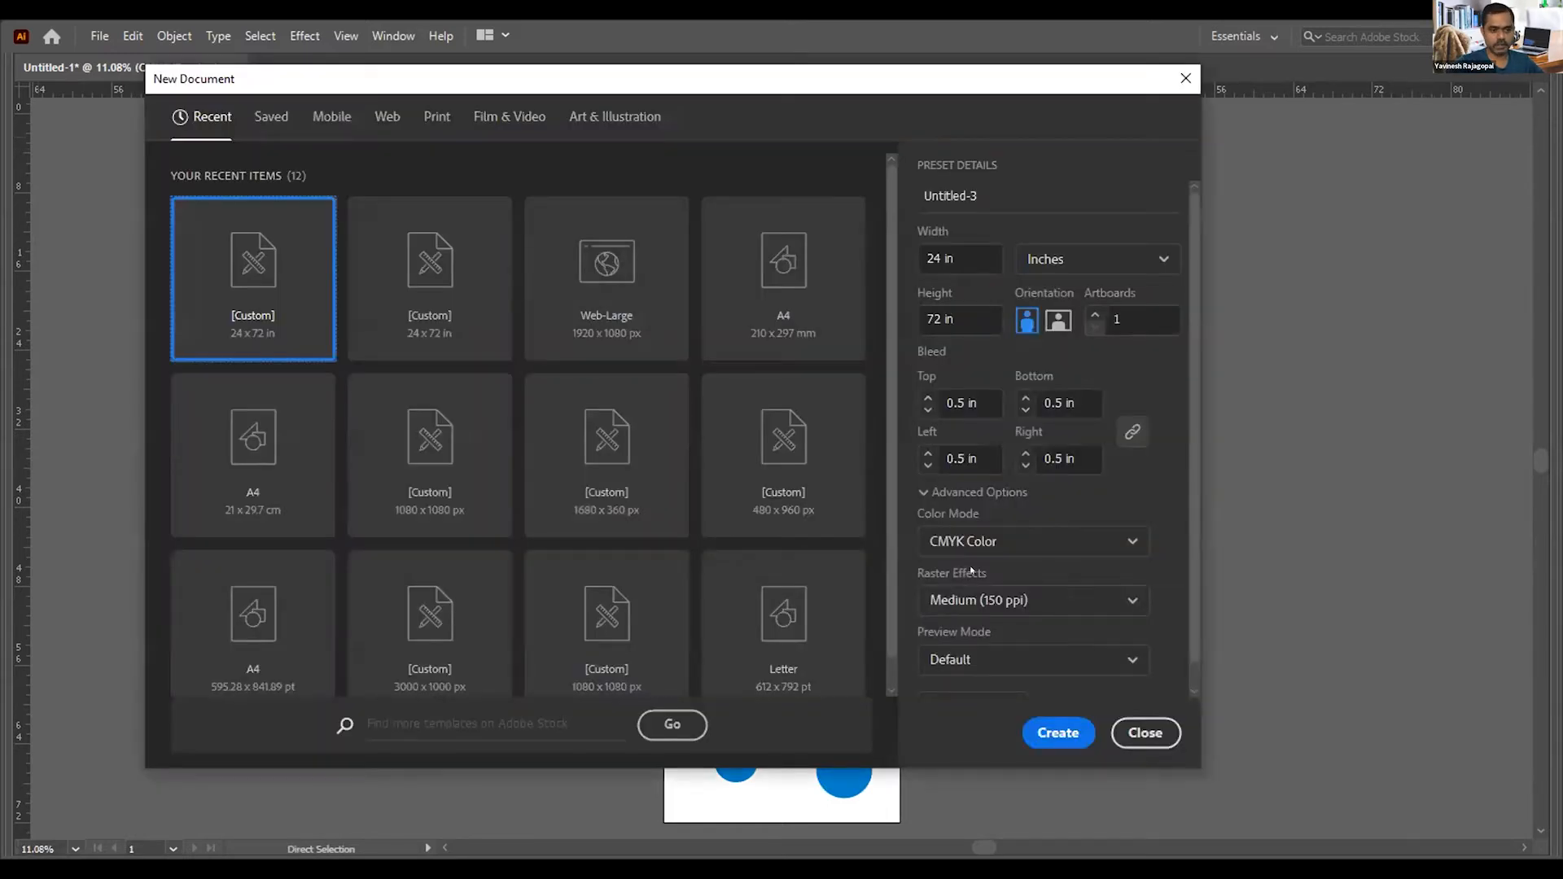
left_click(961, 543)
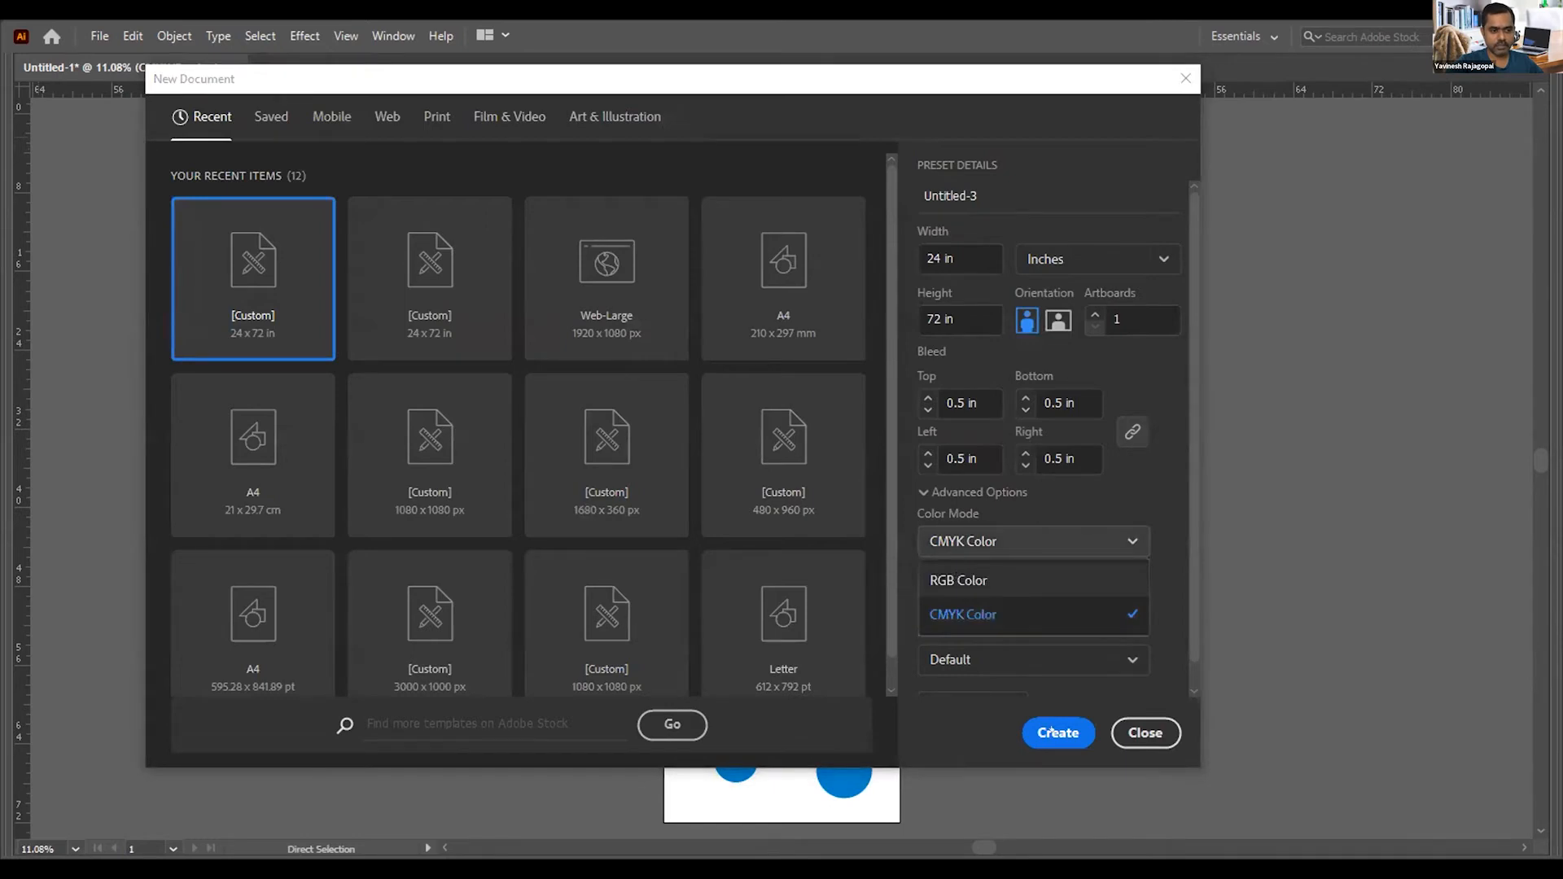
key("Return")
Step: Draw a circle on the new RGB artboard, slightly above the middle and left of centre
key("l")
left_click_drag(736, 383, 789, 436)
key("ctrl+space")
left_click_drag(626, 289, 896, 499)
Step: Fill the circle with pure RGB blue, remove its stroke and deselect it
key("F6")
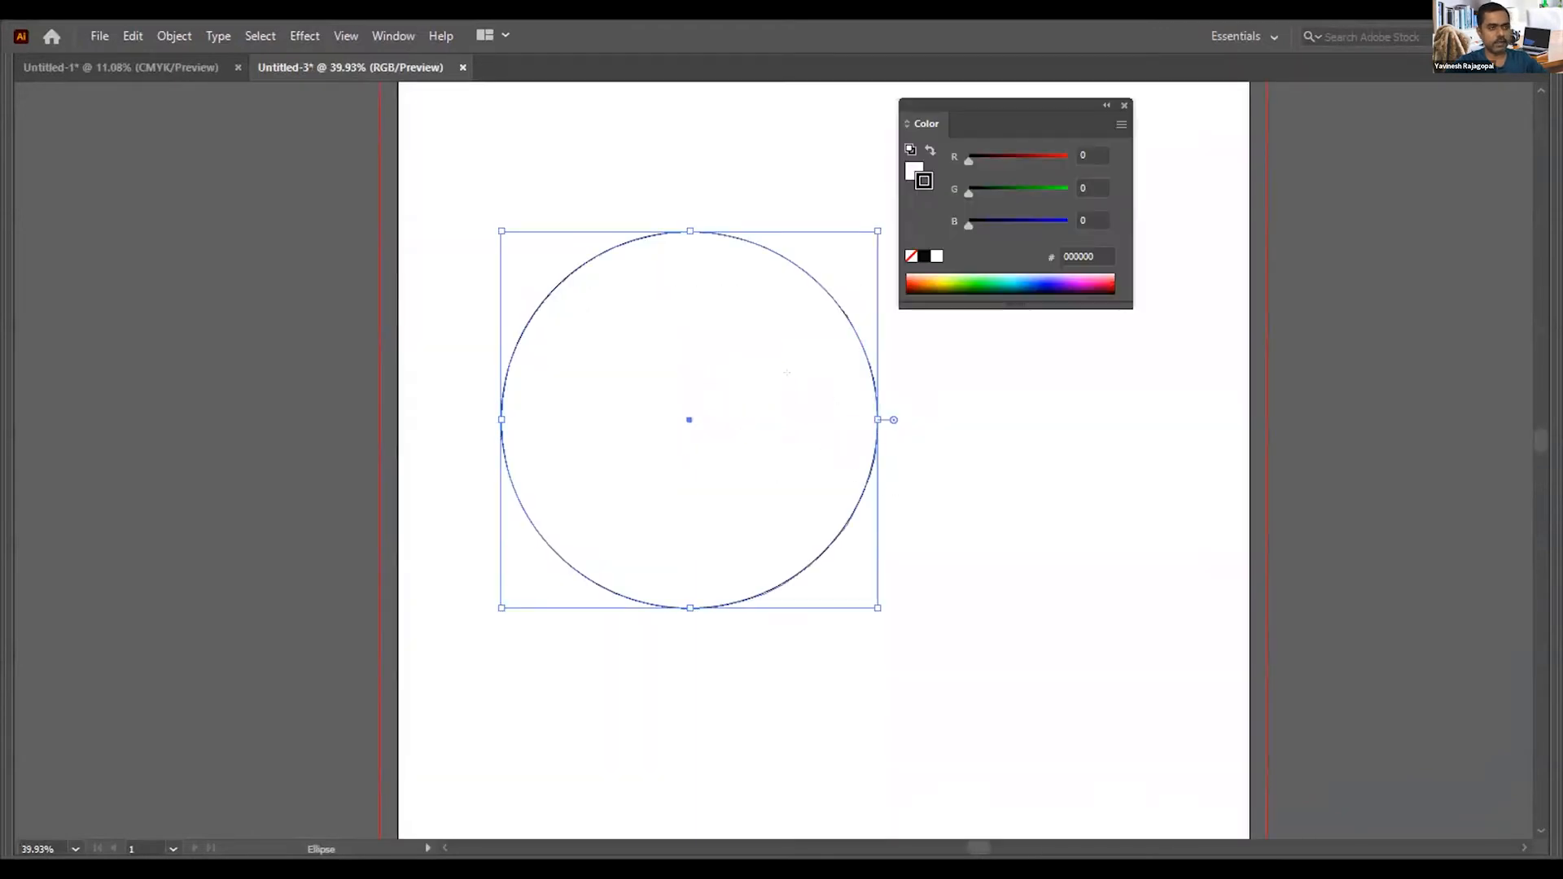
left_click(930, 150)
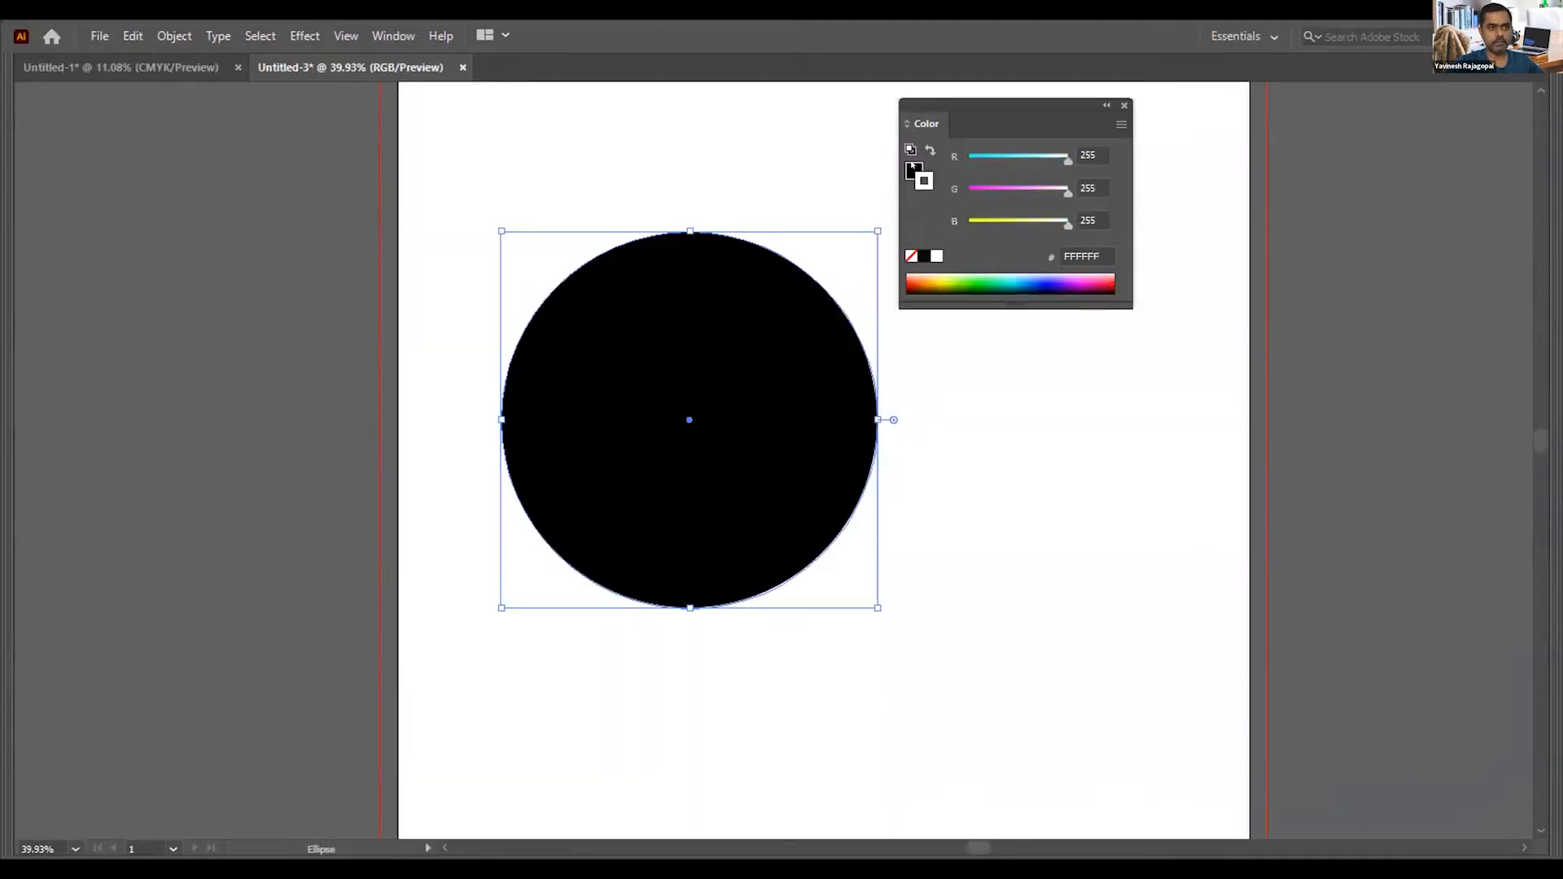
left_click_drag(1033, 218, 1075, 220)
left_click(924, 180)
left_click(911, 255)
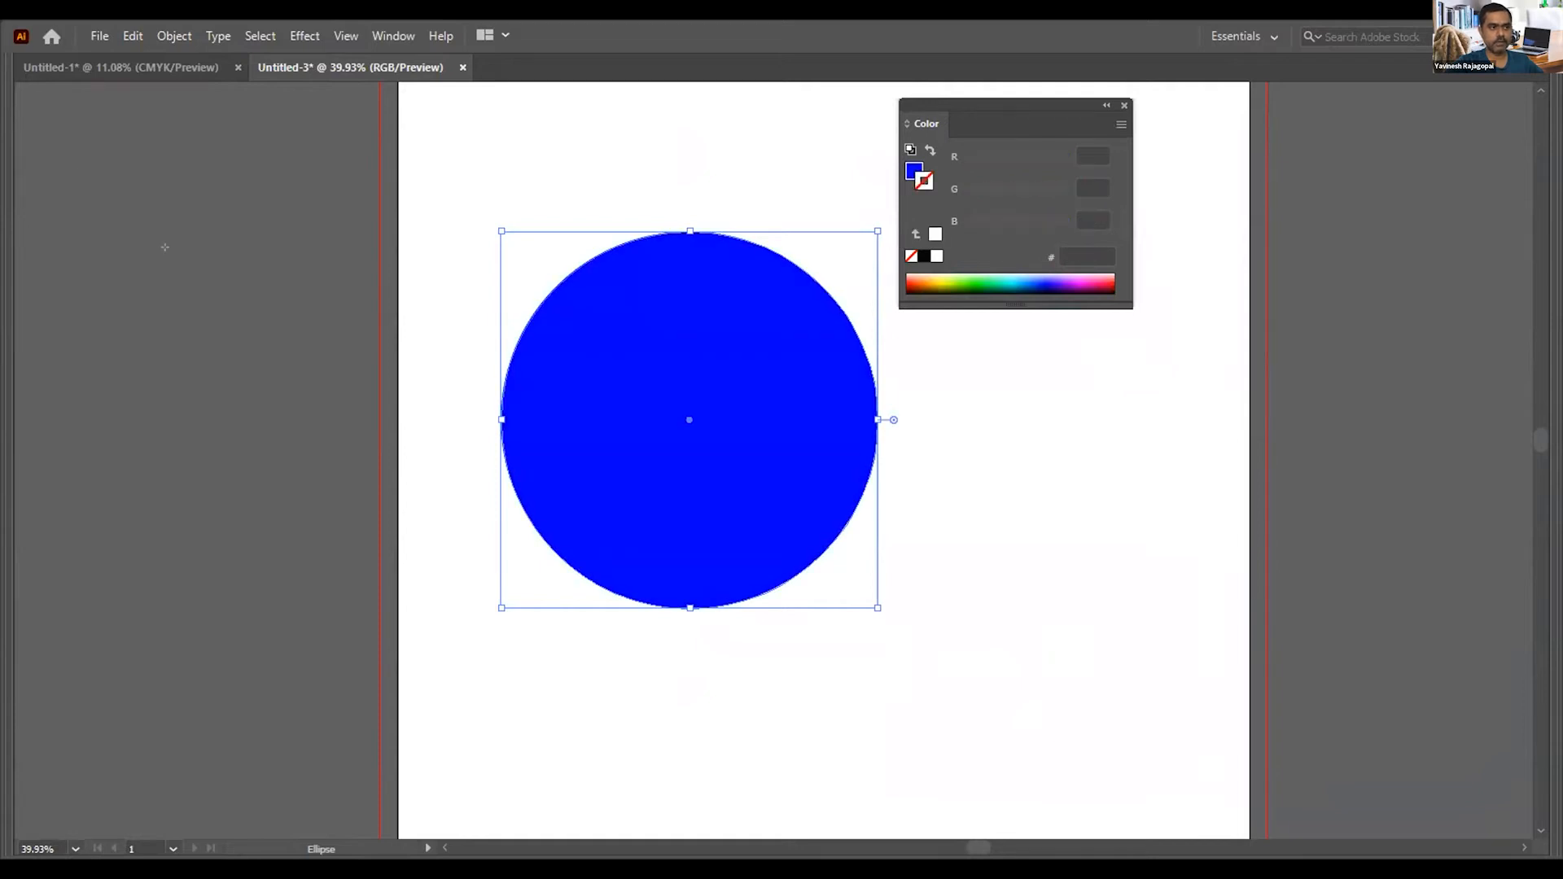
left_click(788, 416)
left_click(790, 416)
key("v")
left_click(1303, 403)
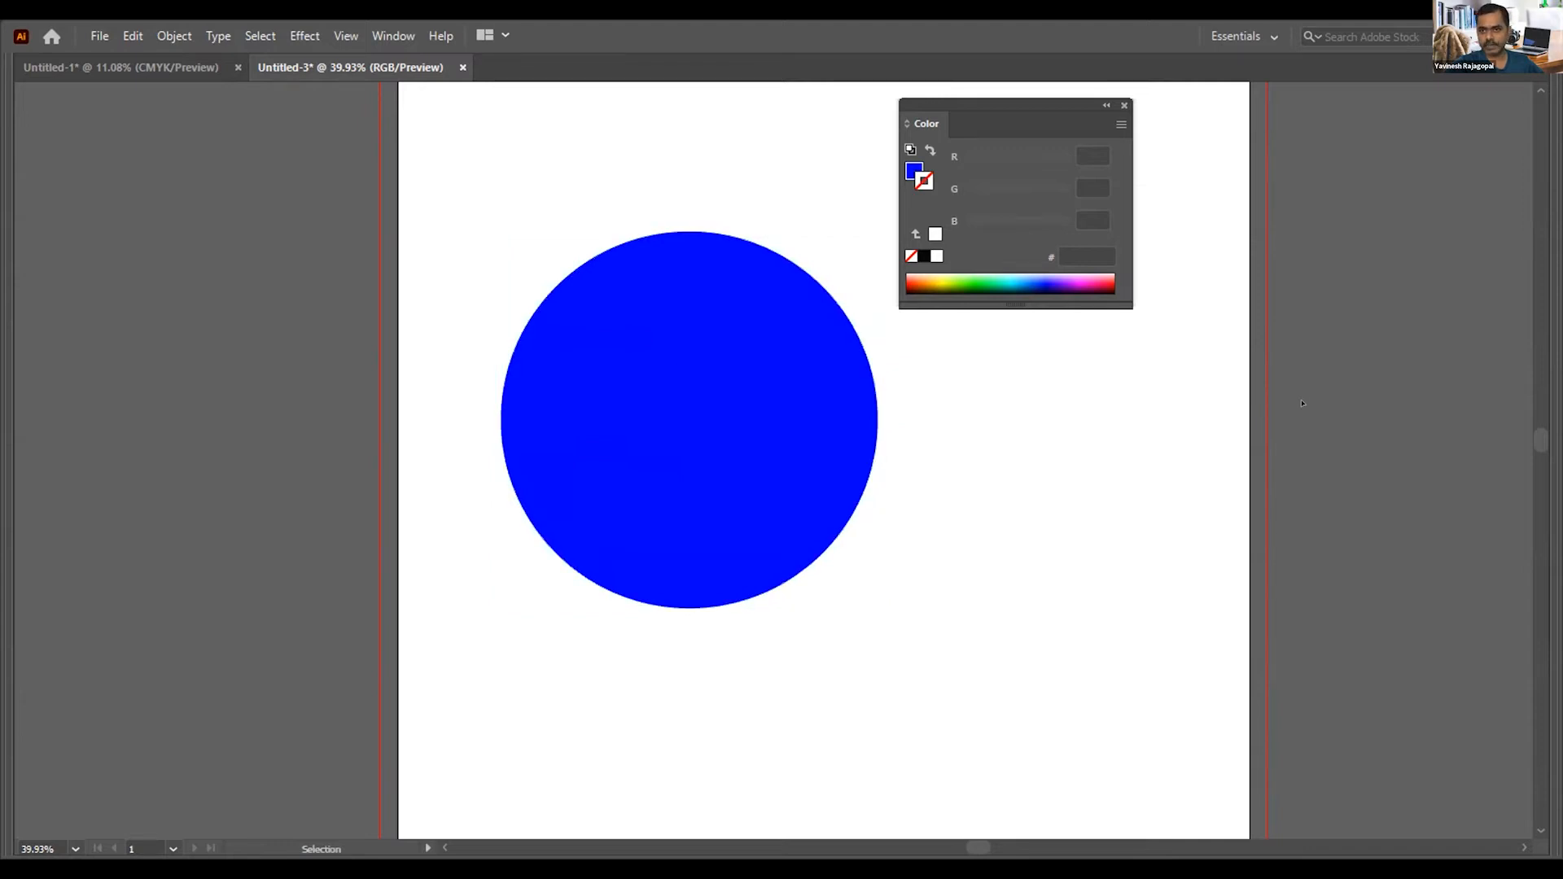
Step: Convert the document's color mode from RGB to CMYK Color
left_click_drag(977, 398, 755, 400)
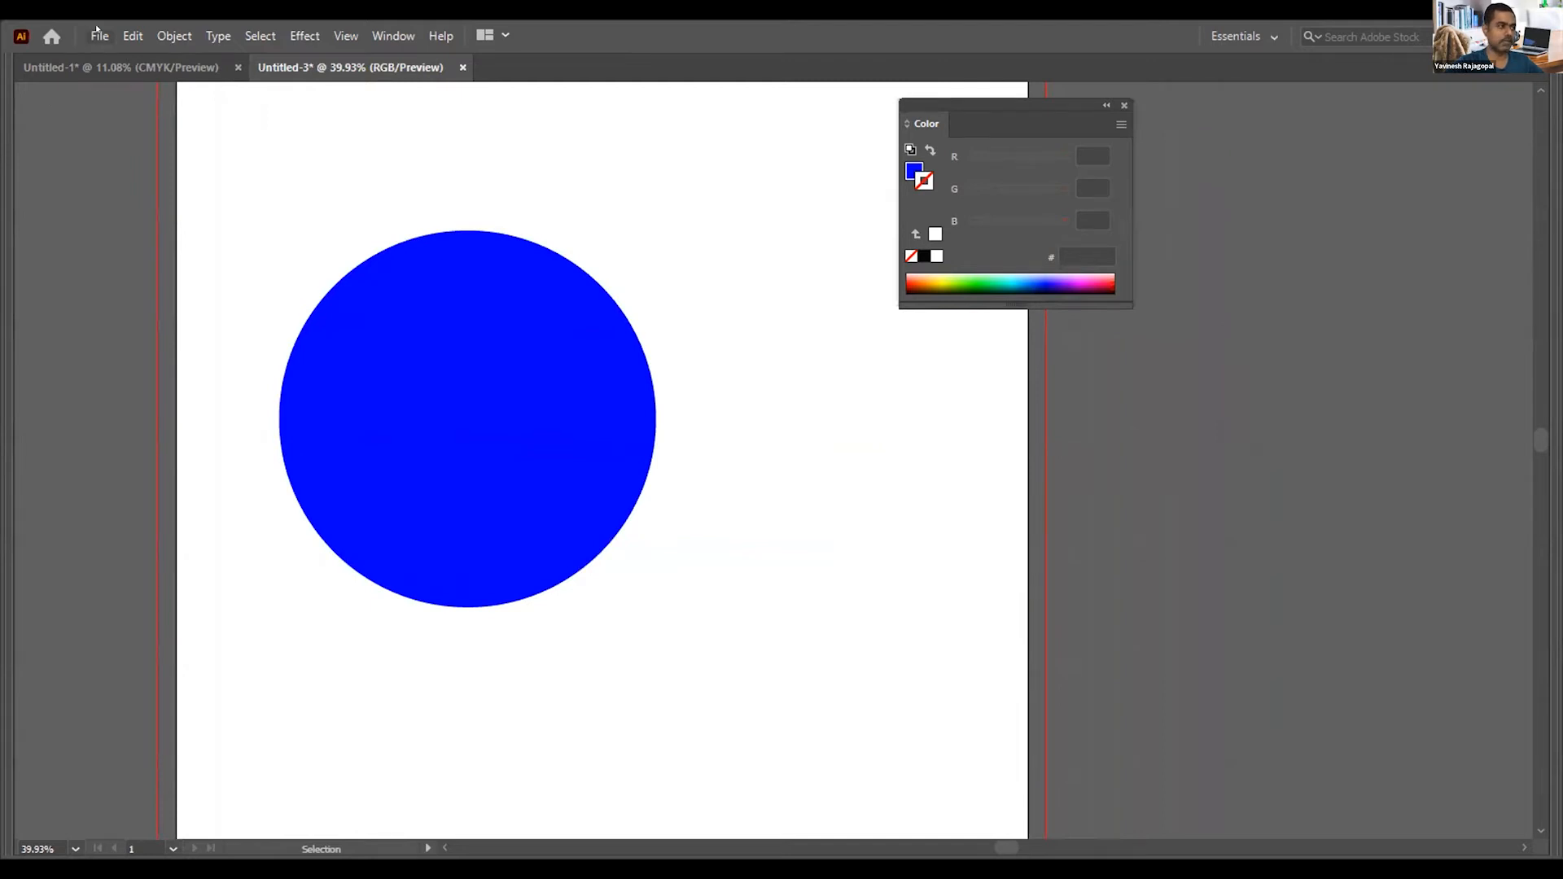
left_click(99, 36)
mouse_move(236, 523)
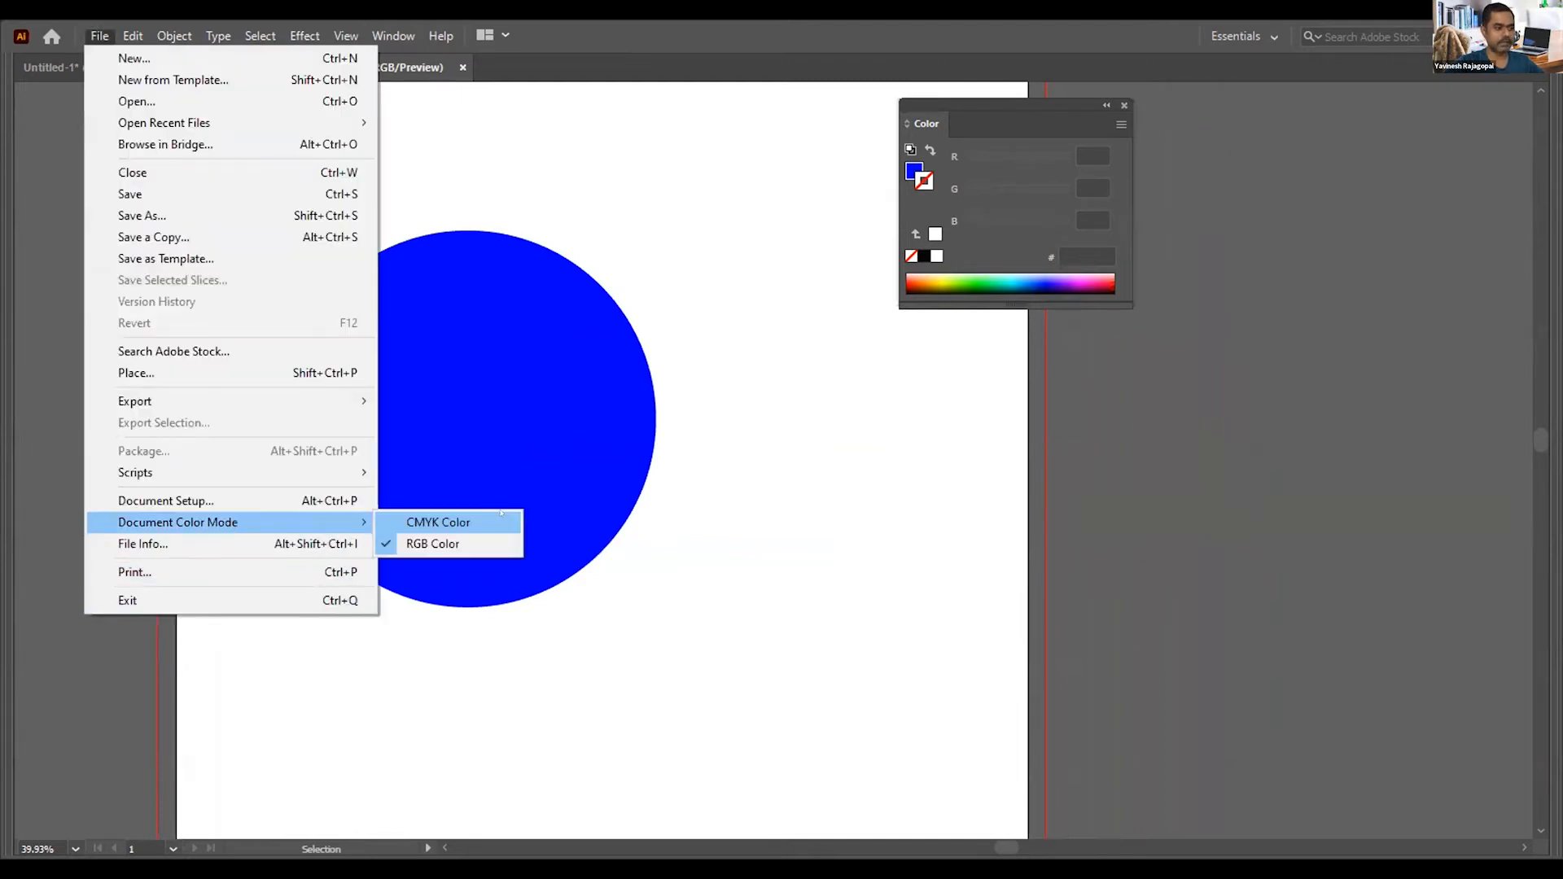
left_click(407, 522)
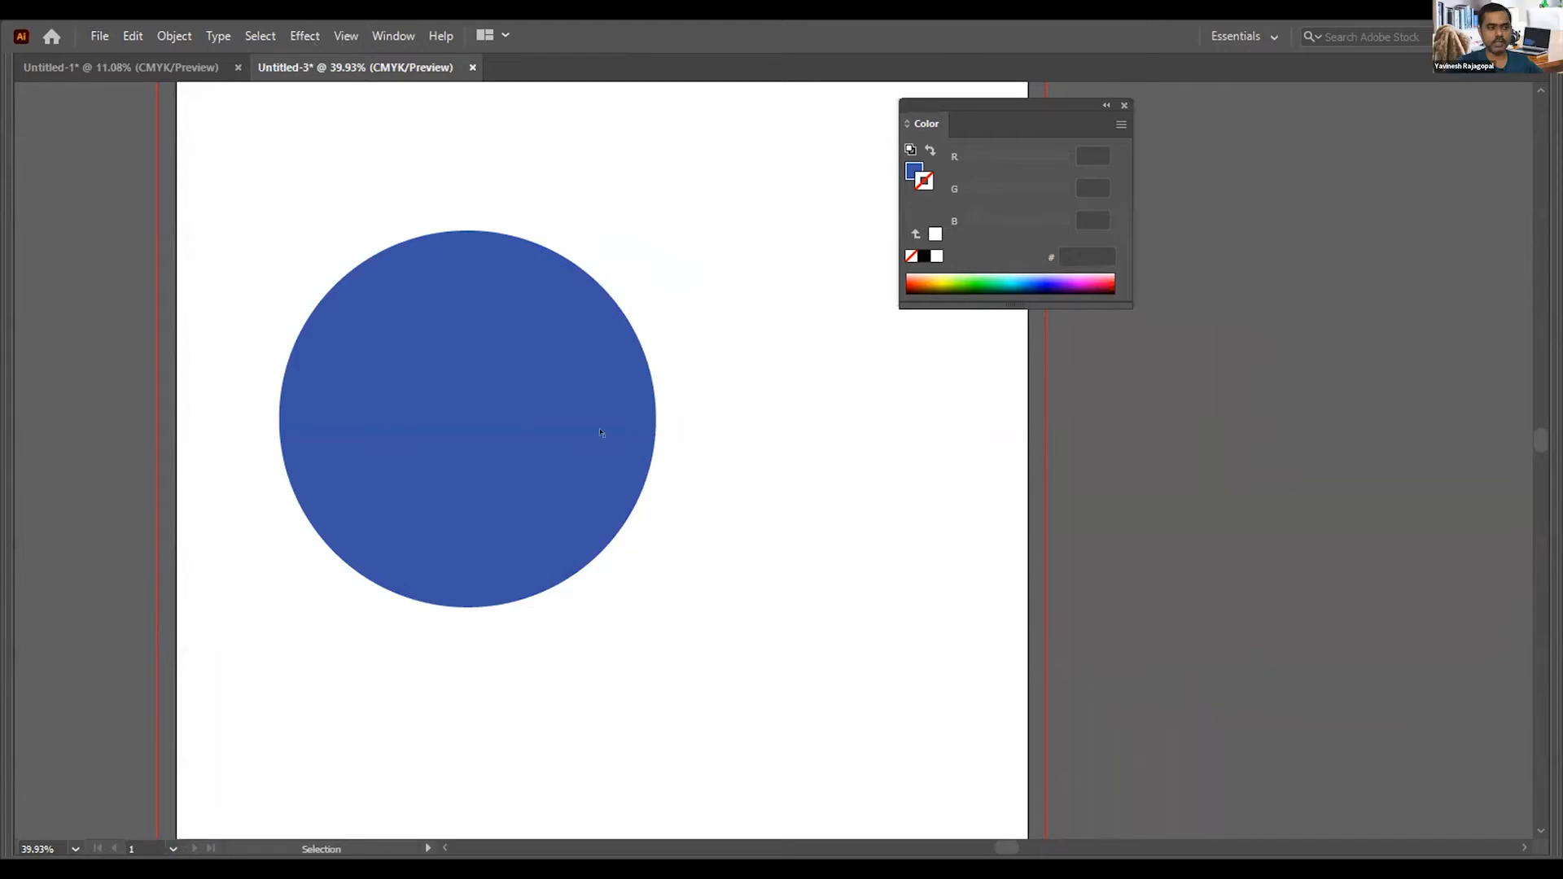
Step: Duplicate the blue circle to its right, fill the copy with CMYK 100, 100, 0, 0 and deselect it
left_click_drag(438, 322, 838, 324)
left_click(911, 165)
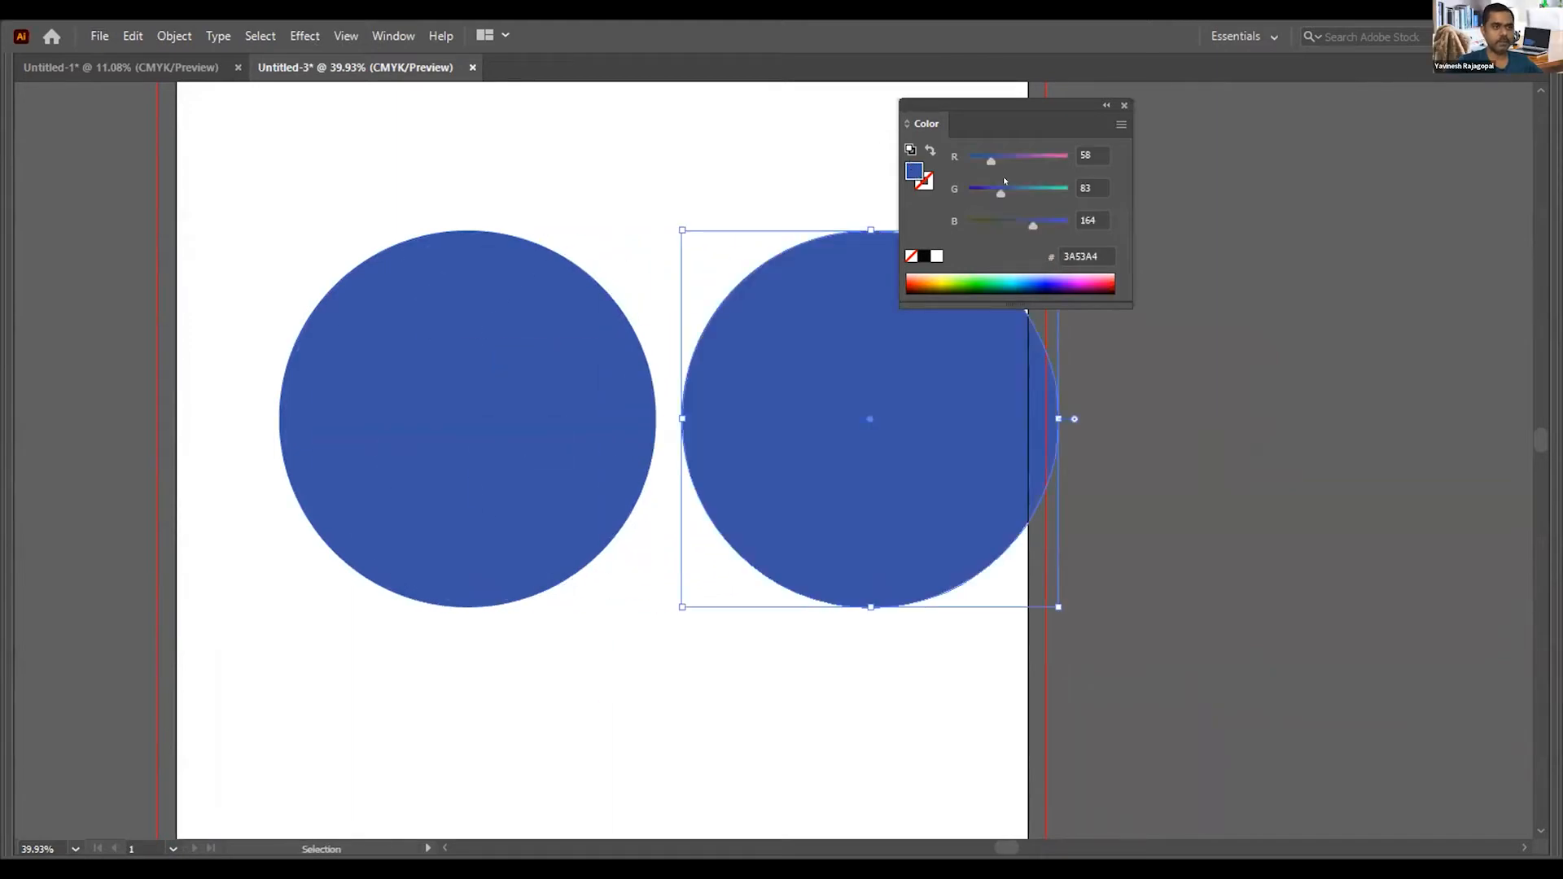
left_click(1121, 124)
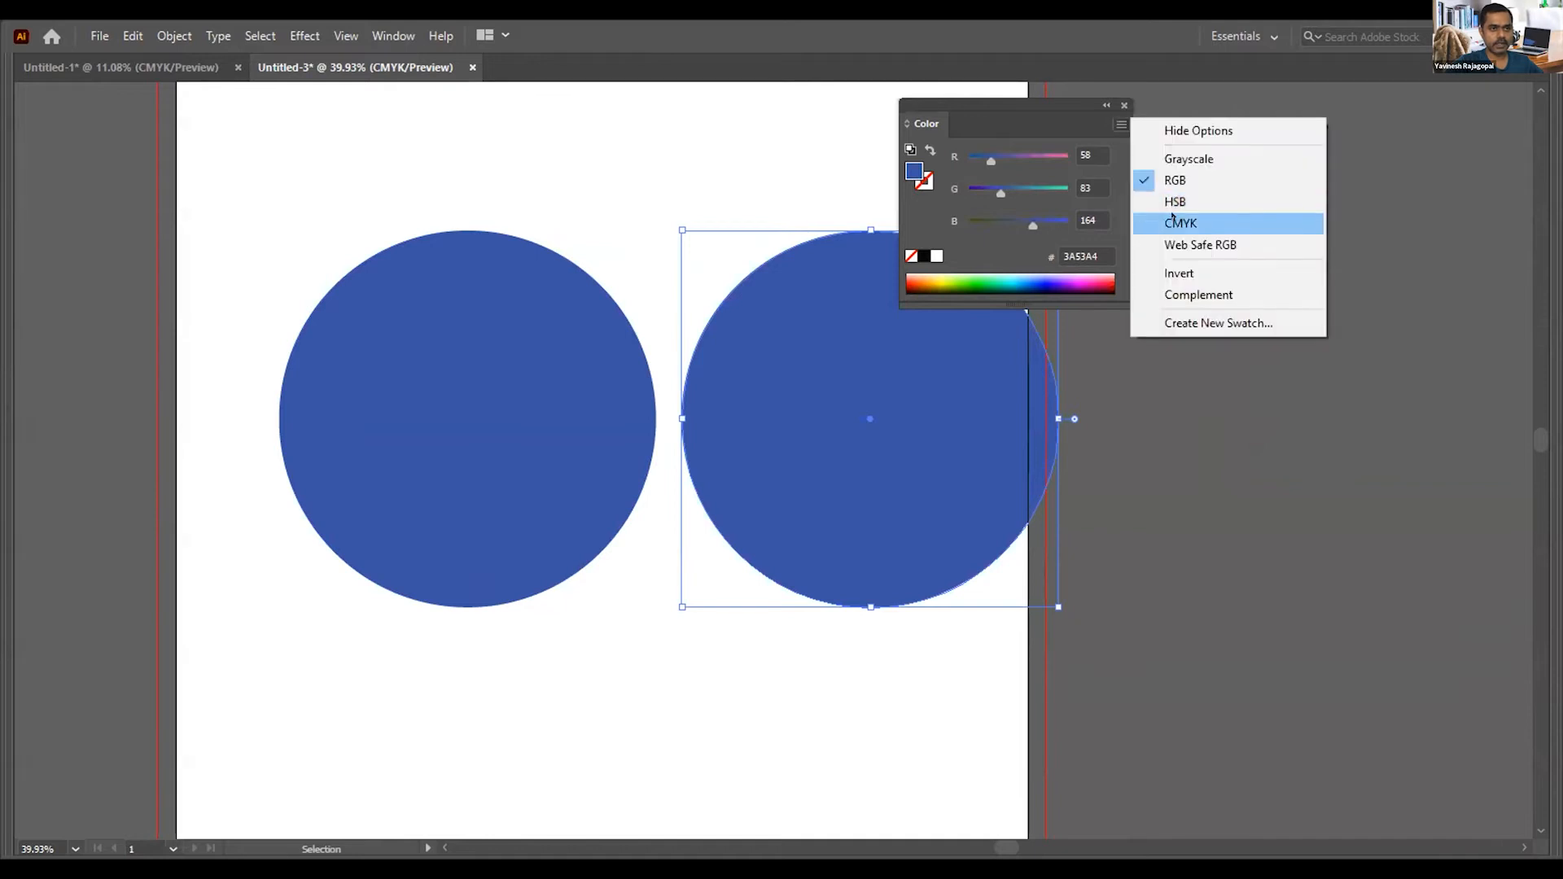
left_click(1174, 221)
left_click_drag(1046, 184, 1071, 162)
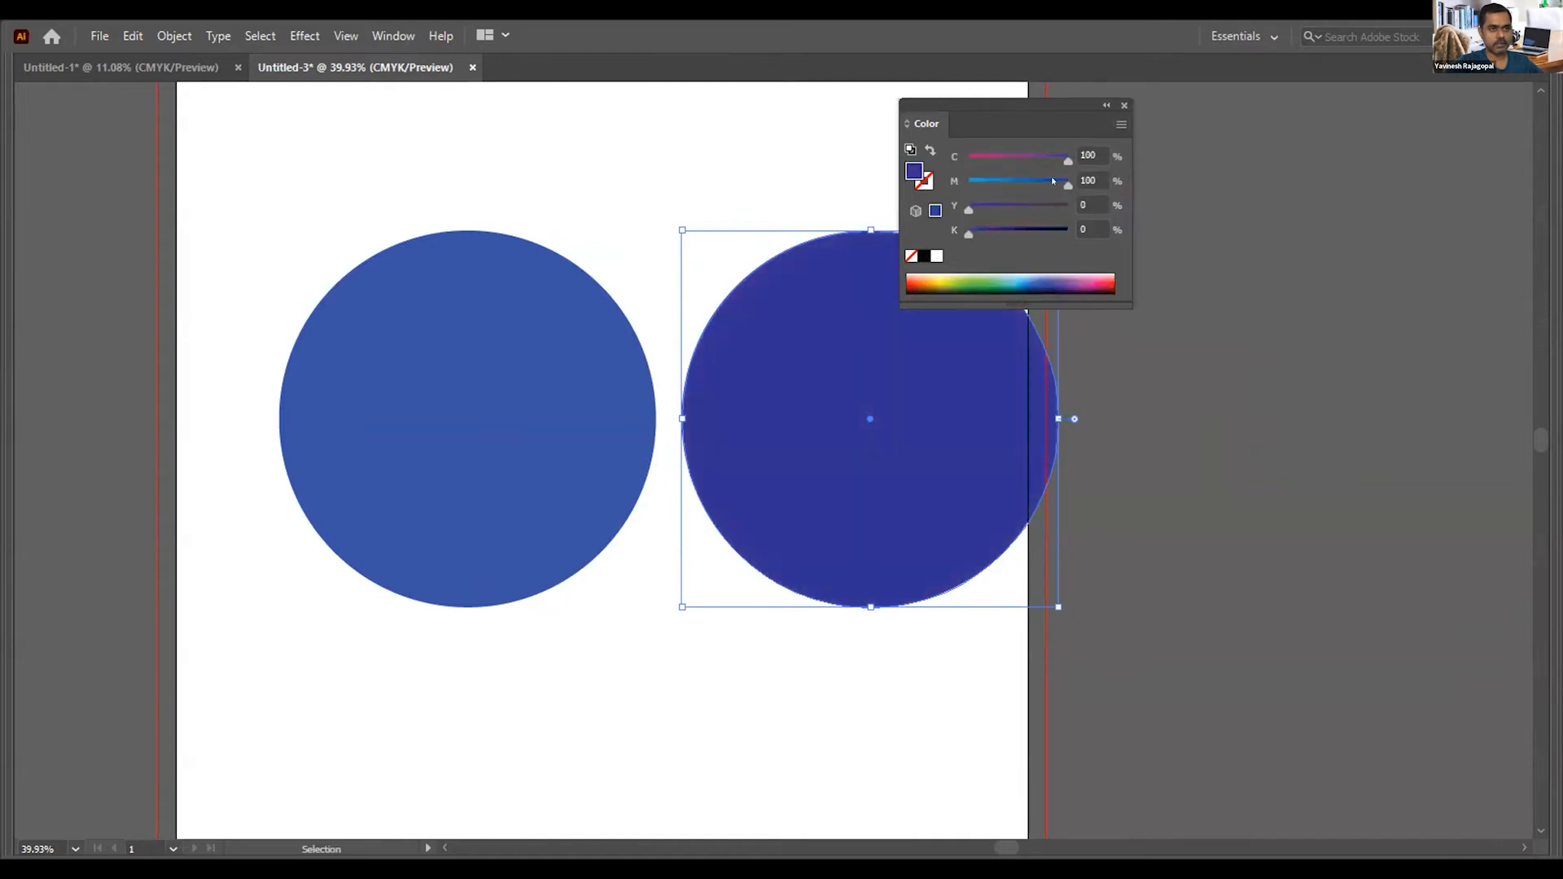
left_click(1237, 434)
Step: Shift both circles left so the darker one lies inside the artboard with a gap between them, and deselect
key("space")
left_click_drag(630, 176, 523, 246)
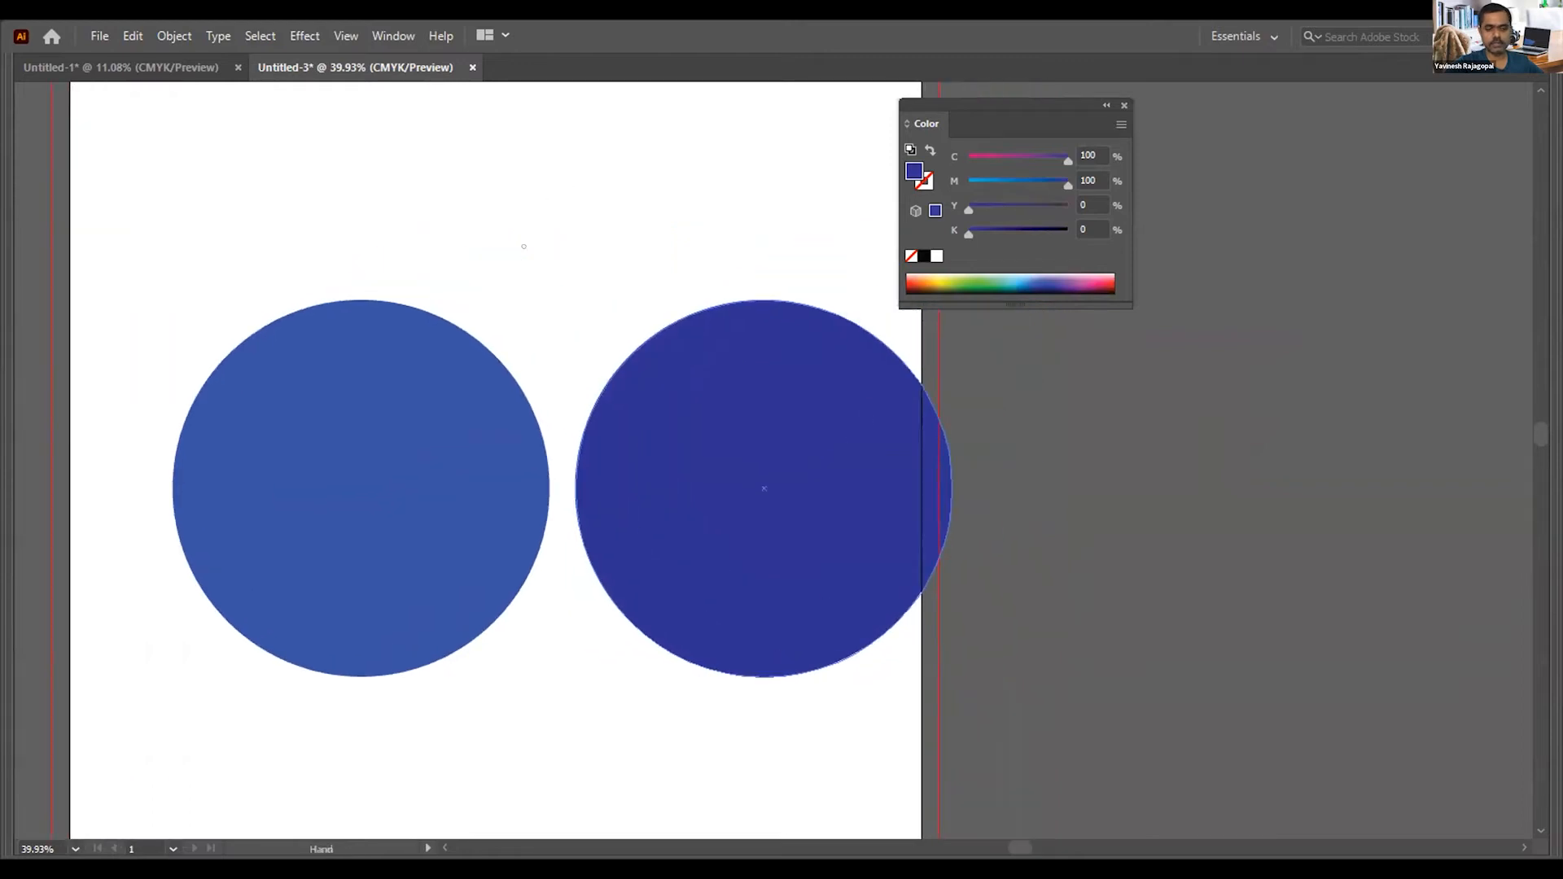
left_click(518, 232)
left_click_drag(411, 390, 345, 399)
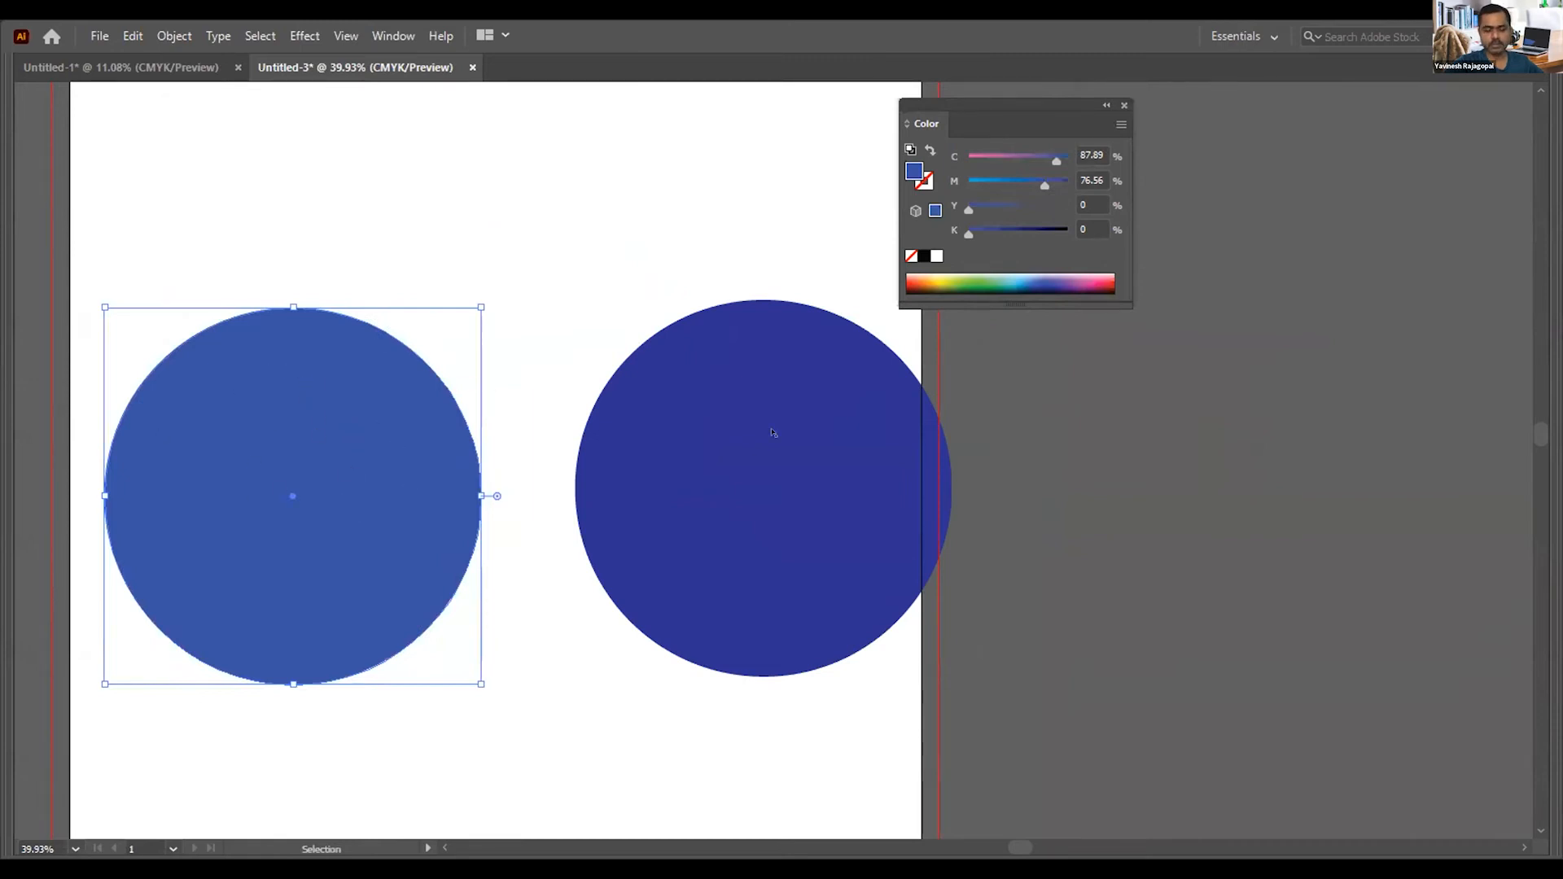
left_click_drag(799, 384, 740, 371)
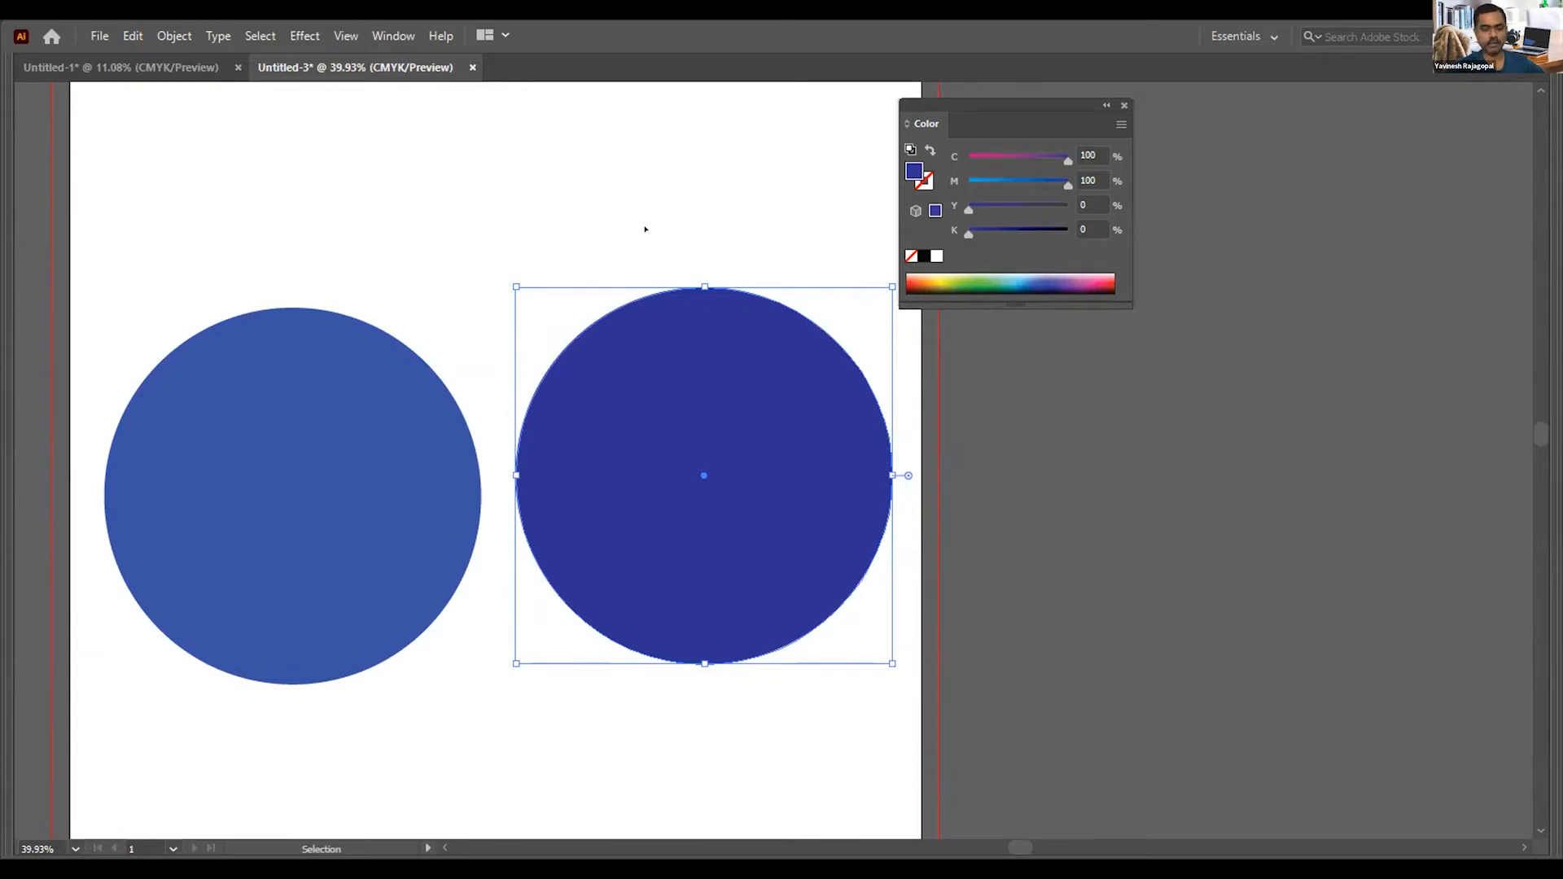
left_click(643, 226)
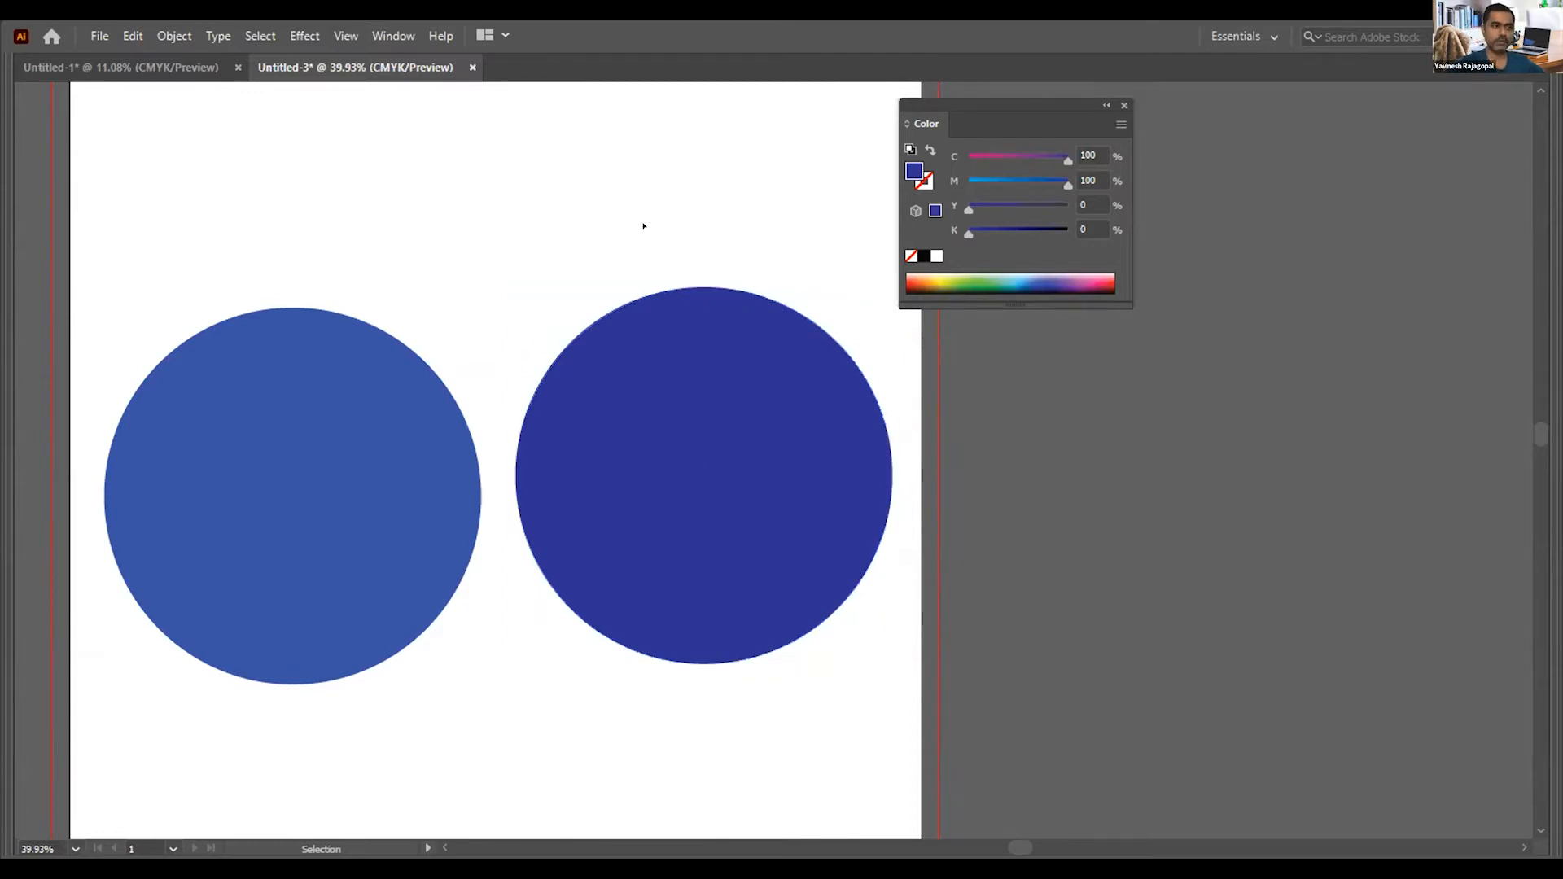
Step: Convert the document's color mode from CMYK to RGB Color
left_click(97, 33)
mouse_move(192, 523)
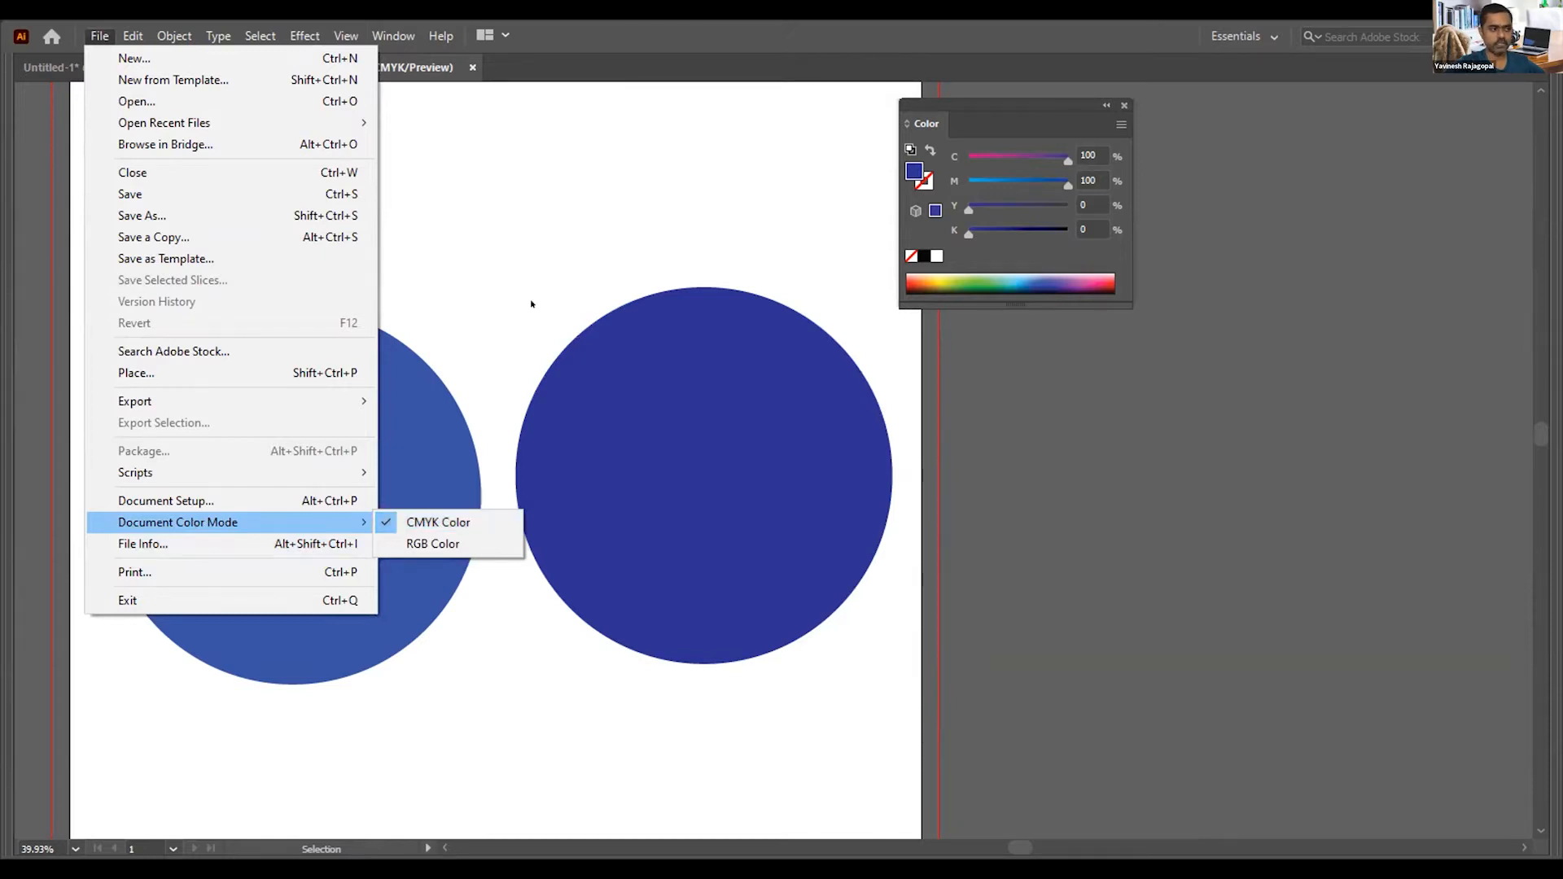
left_click(425, 543)
Step: Fill the left circle with bright cyan using RGB values 0, 255, 255
left_click_drag(323, 247, 389, 335)
left_click(1121, 124)
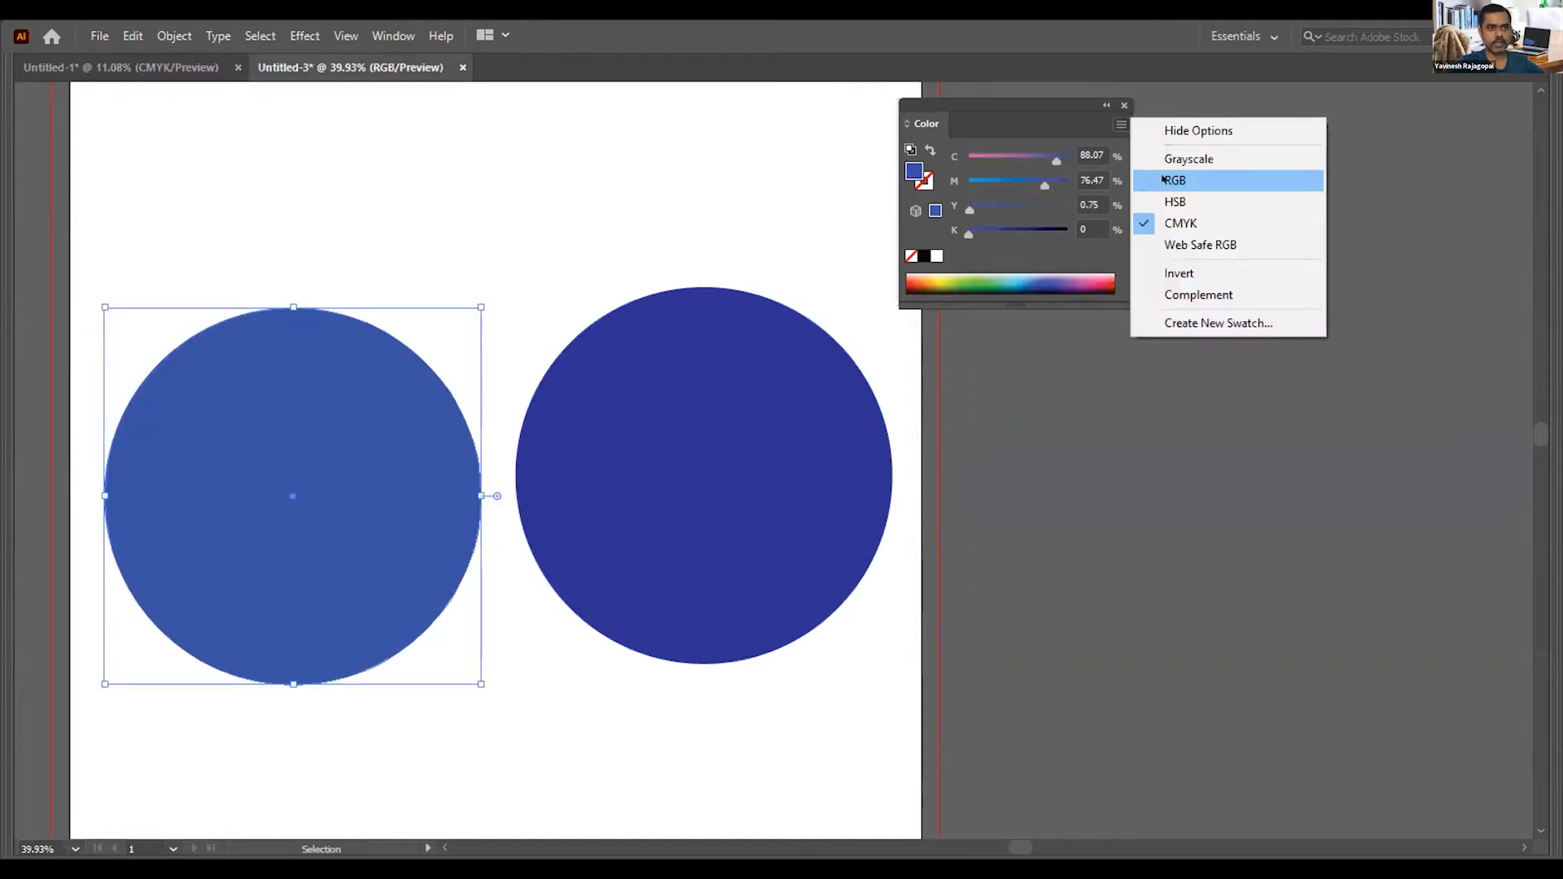
left_click(1172, 179)
left_click_drag(1000, 192, 968, 160)
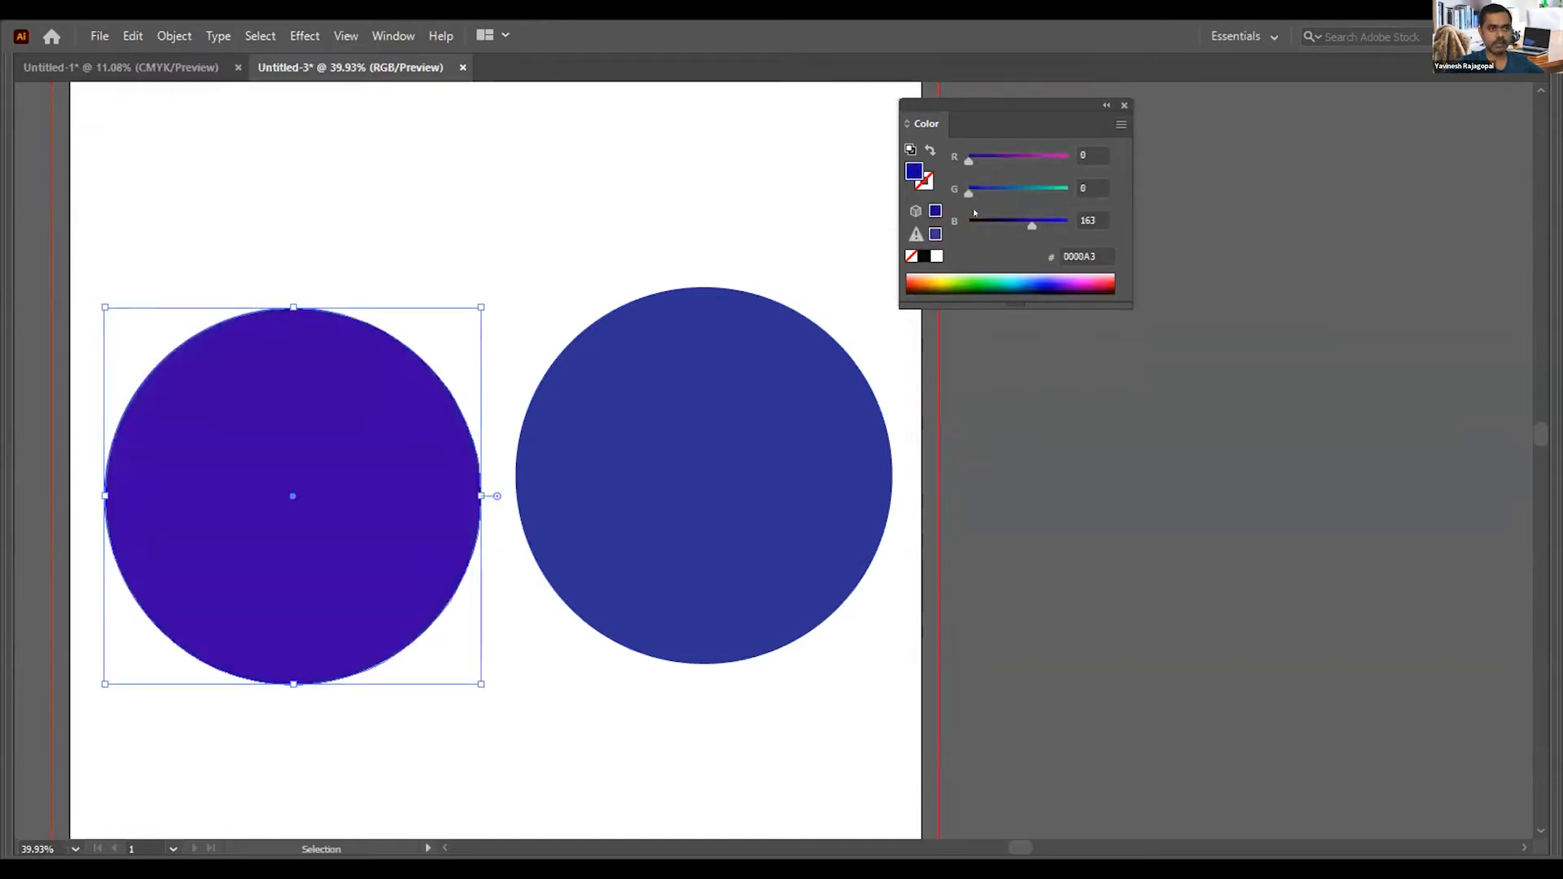
left_click_drag(1033, 226, 1058, 193)
left_click(1015, 193)
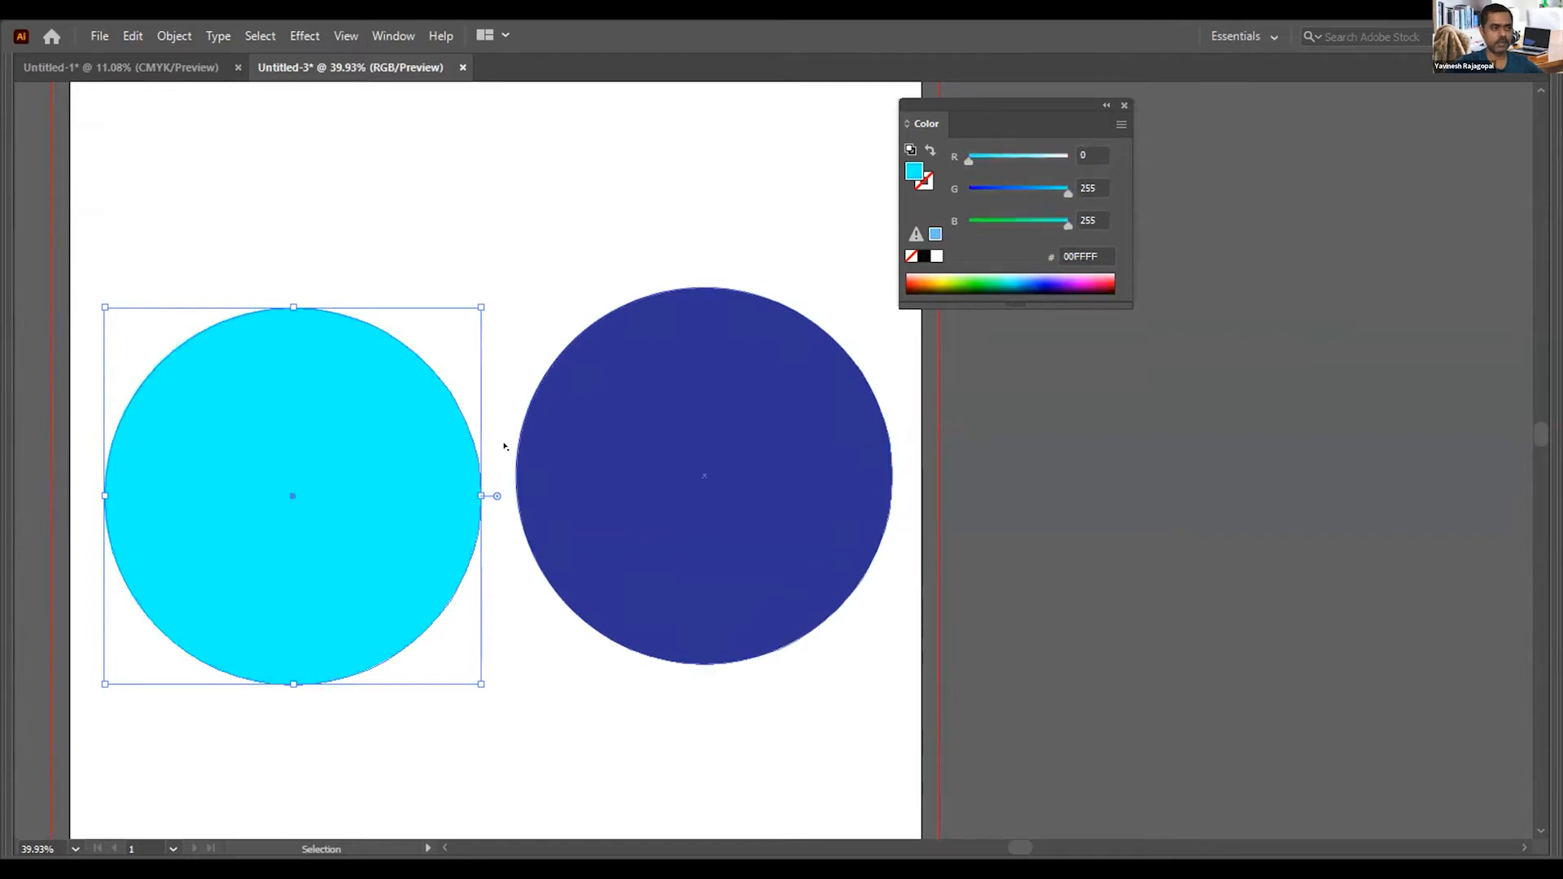
Step: Fill the right circle with pure blue using RGB values 0, 0, 255 and deselect it
left_click(646, 349)
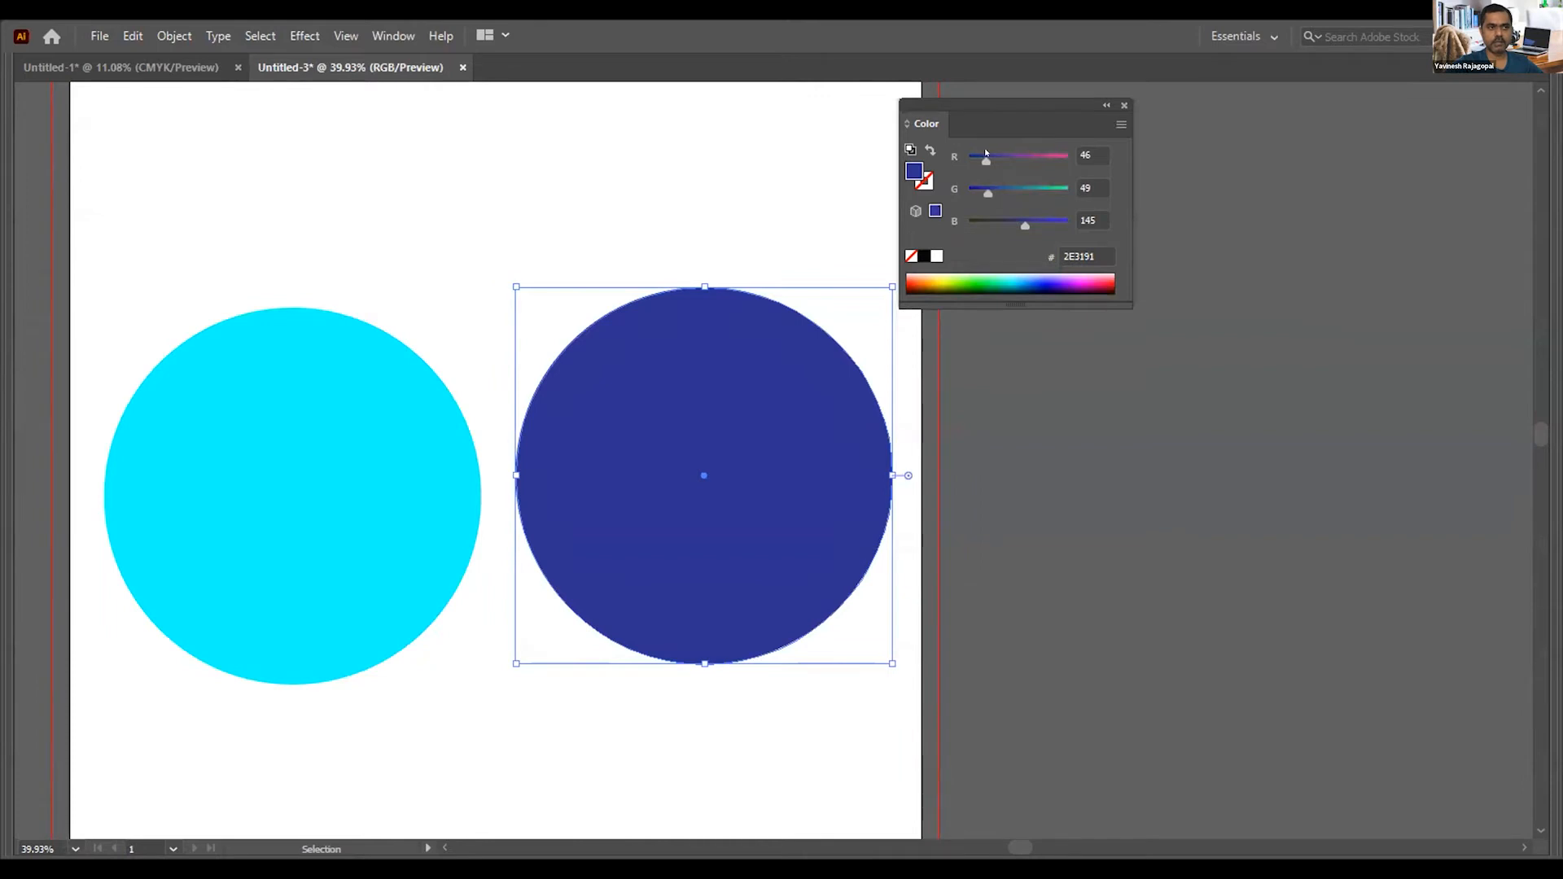
left_click_drag(985, 160, 1071, 161)
left_click_drag(988, 193, 969, 193)
left_click(1016, 193)
left_click_drag(1025, 226, 1071, 227)
left_click_drag(1068, 161, 896, 196)
left_click(569, 212)
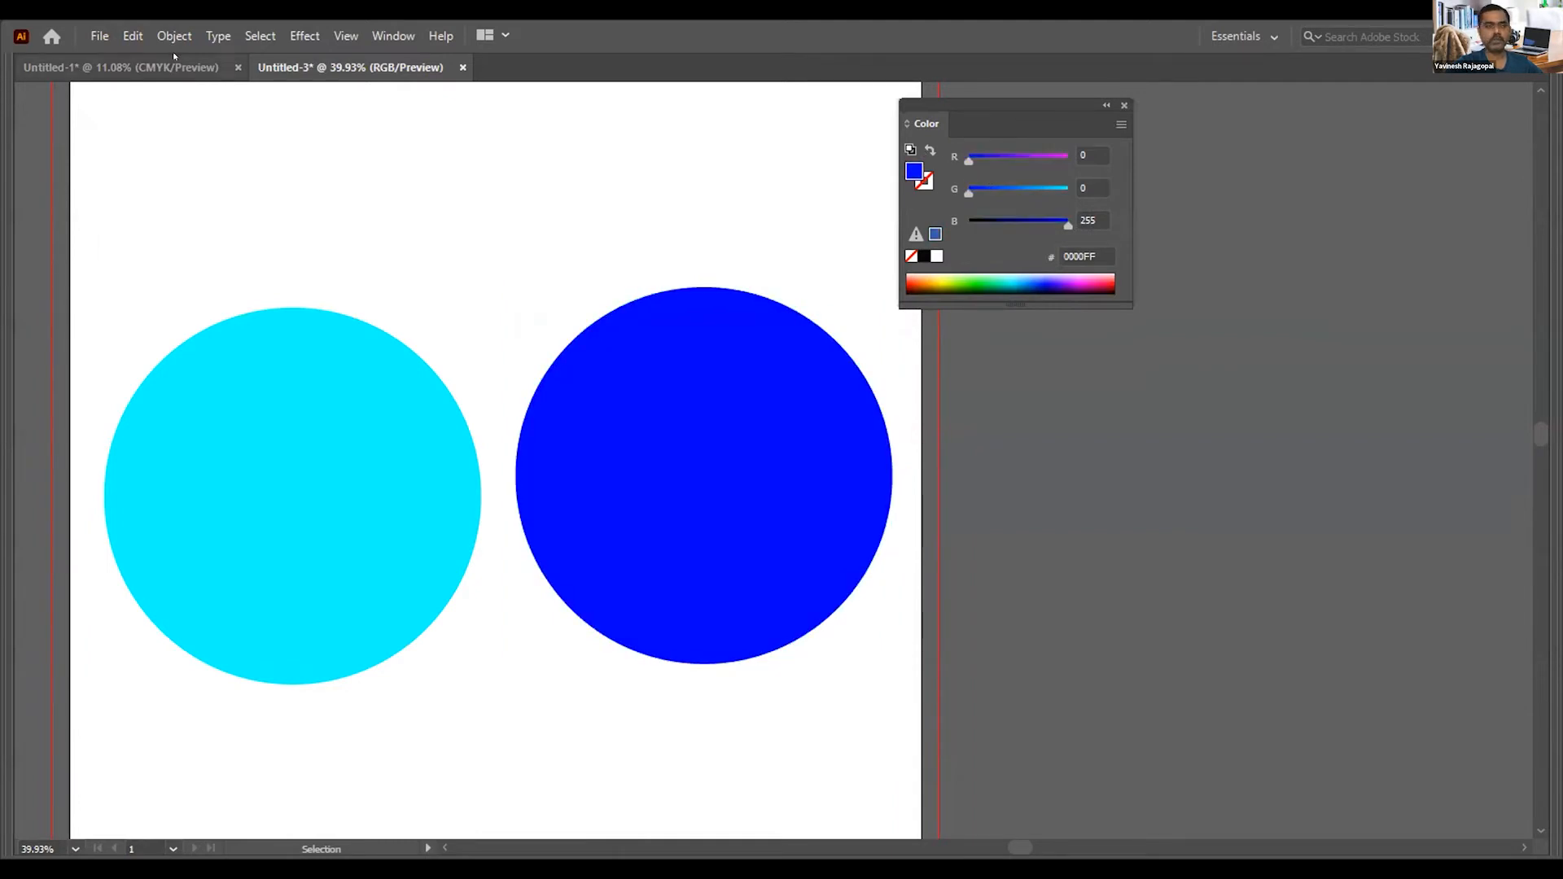
Step: Convert the document with the cyan and blue circles back to CMYK Color mode
left_click(98, 36)
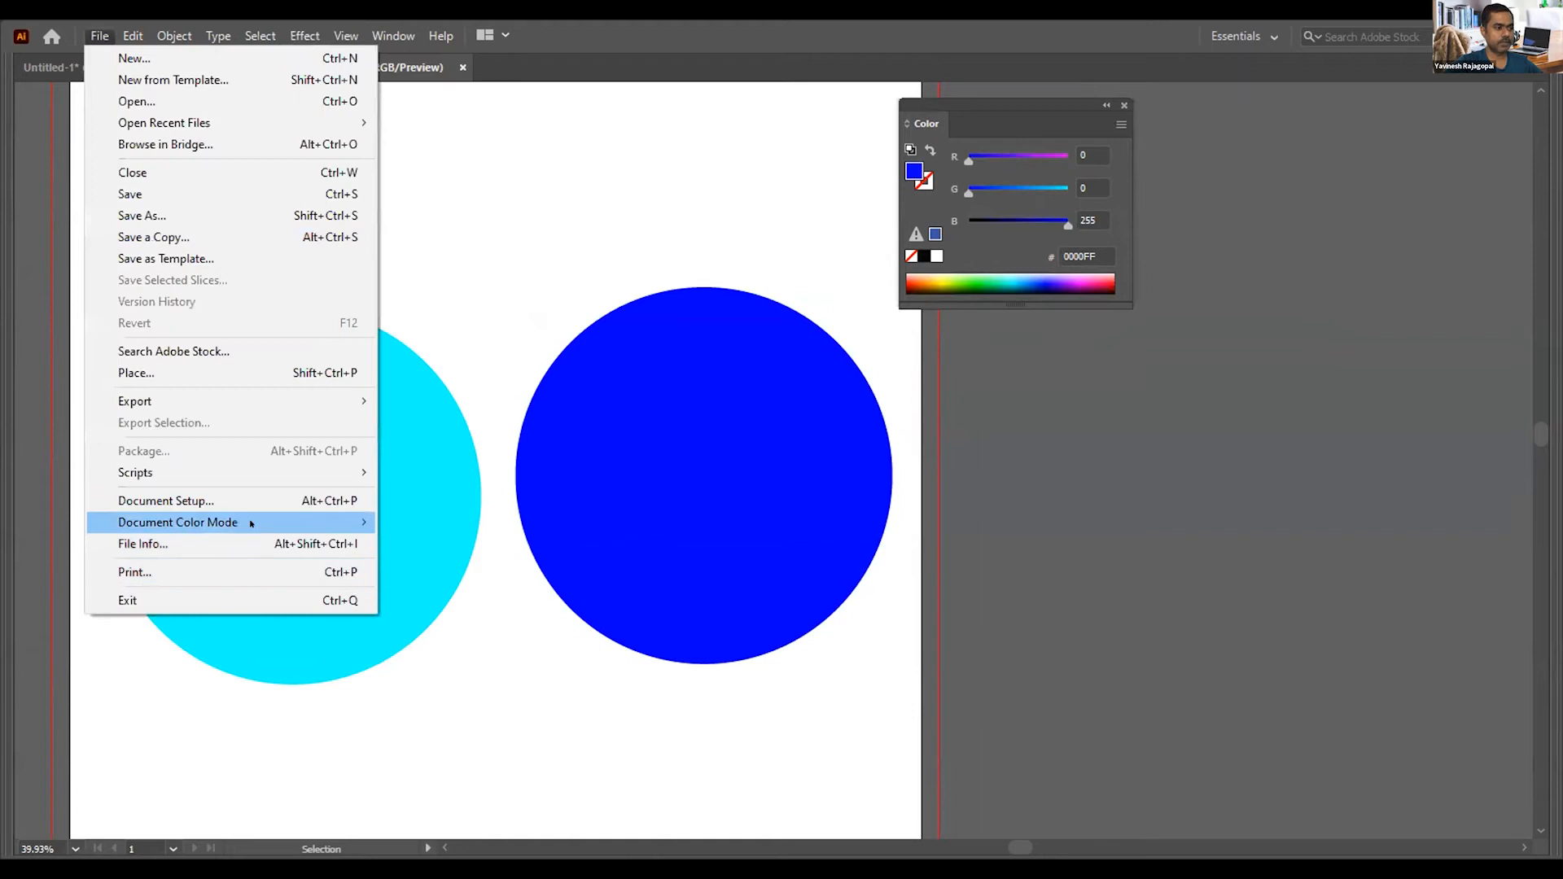
mouse_move(251, 523)
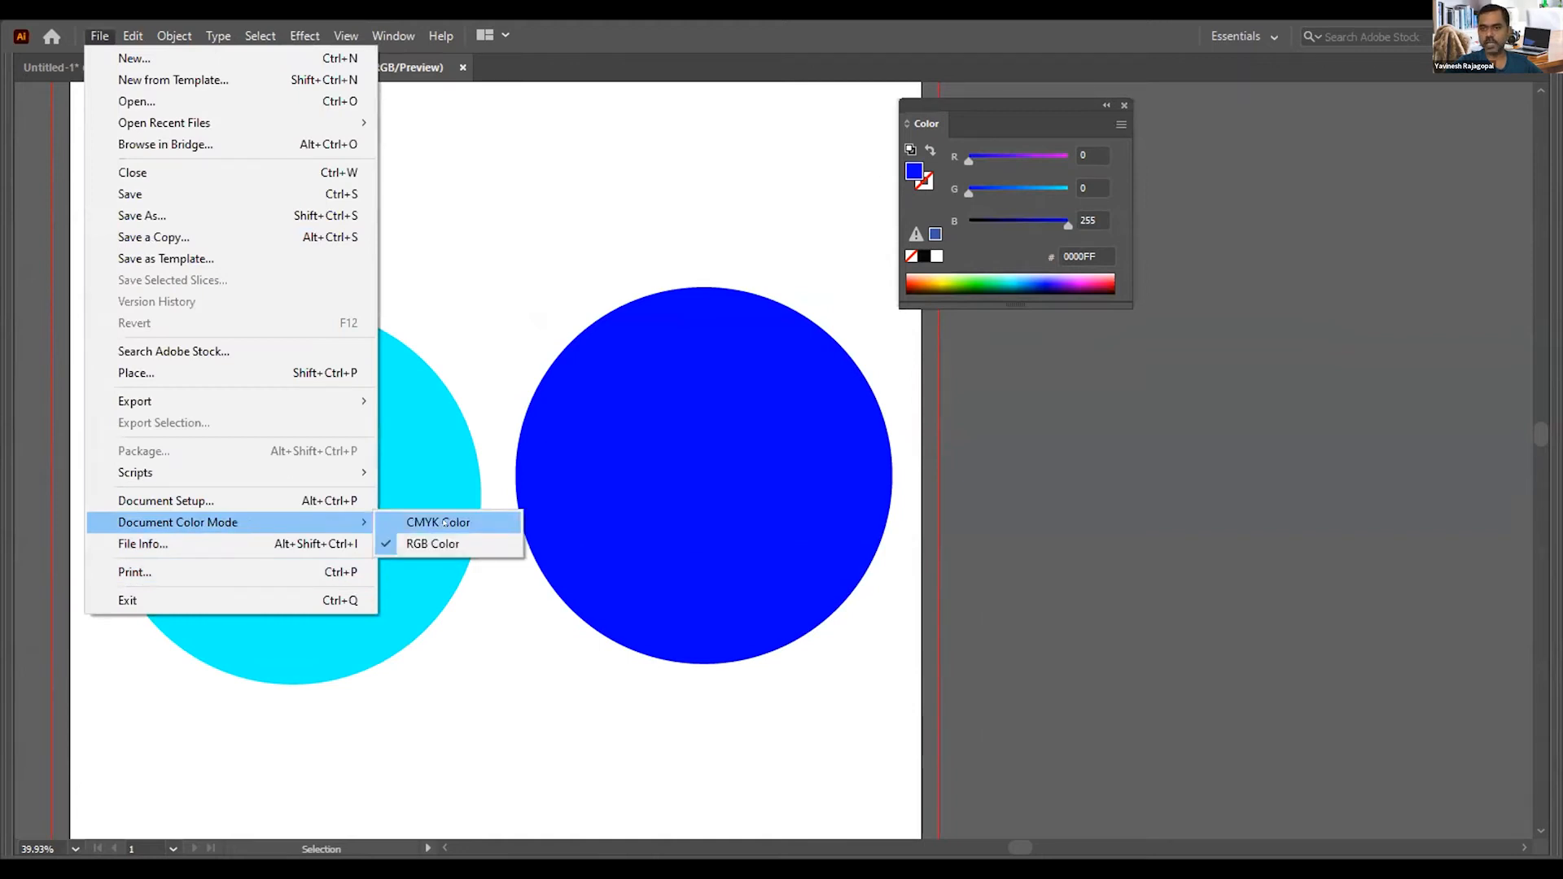
left_click(445, 523)
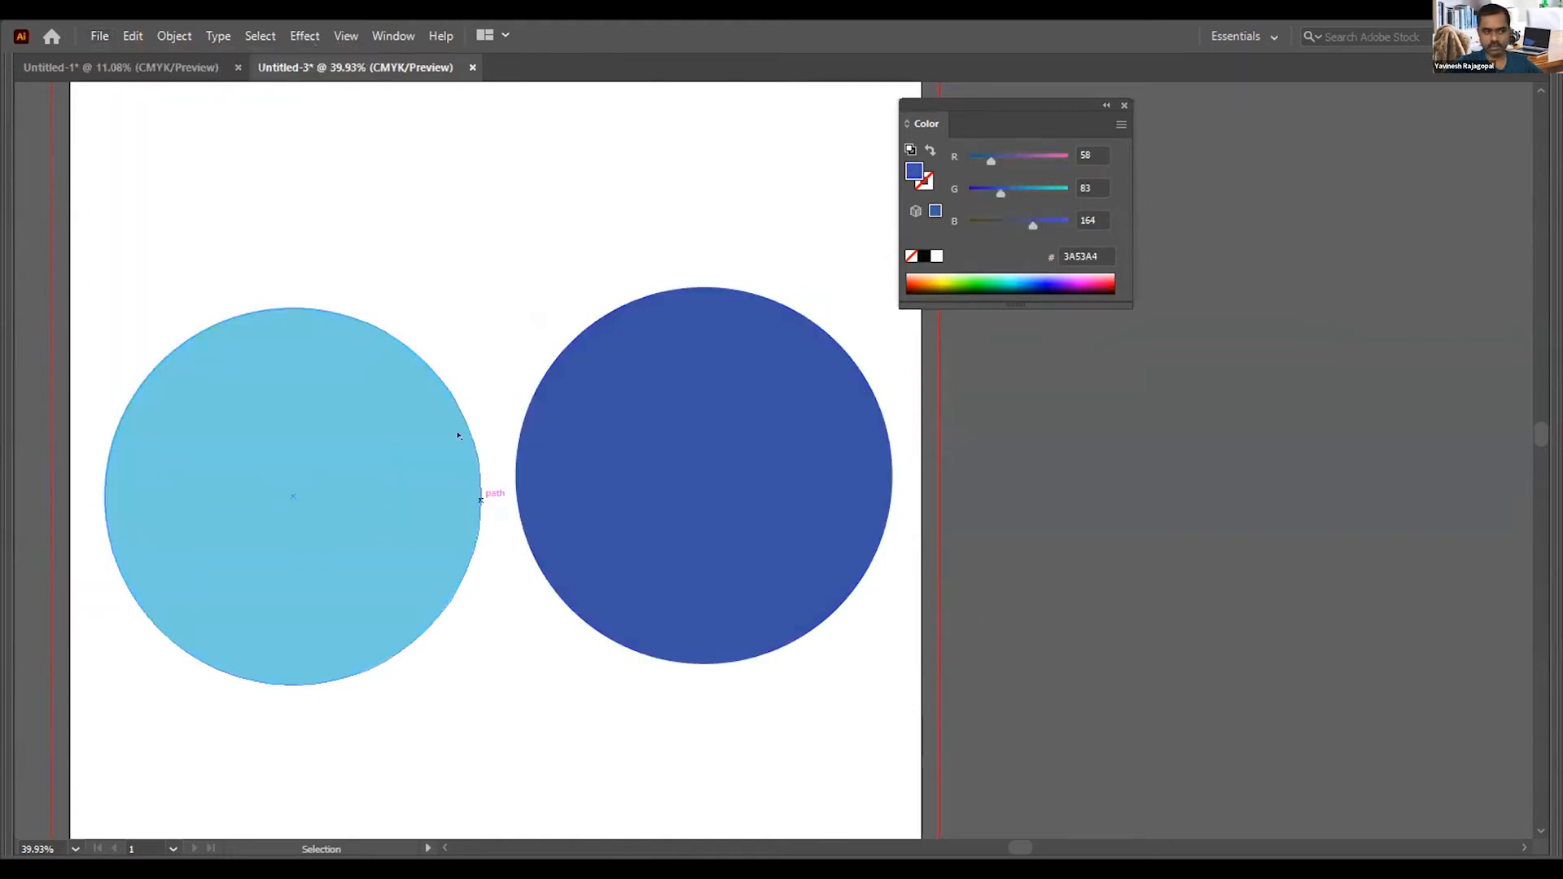
Step: Set the left circle's fill to RGB 0, 255, 255, switch the color sliders to CMYK and deselect
left_click(252, 388)
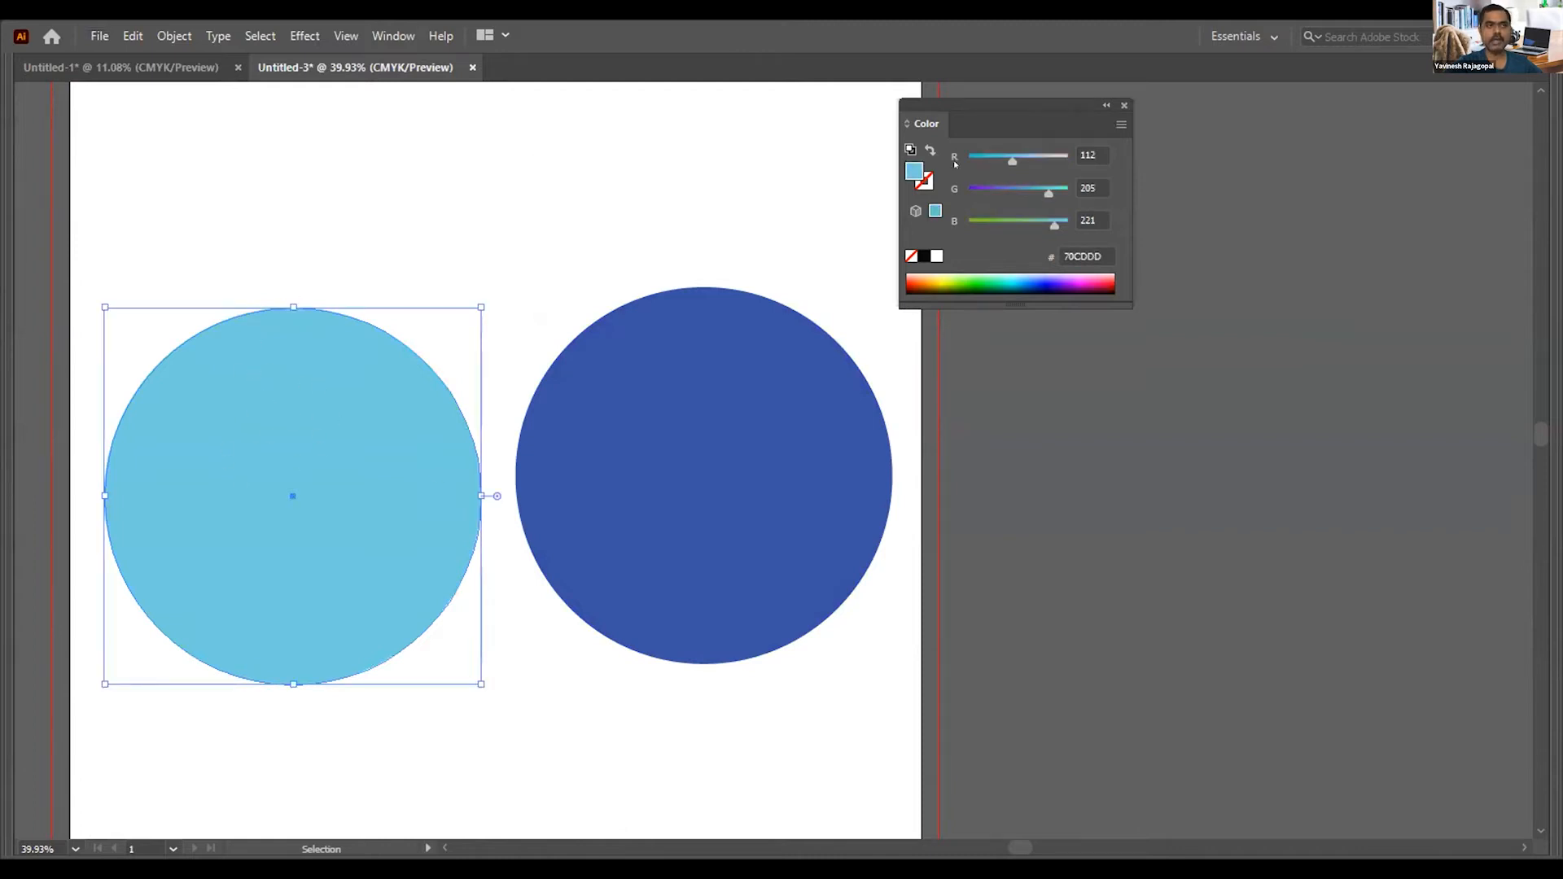
left_click_drag(1048, 194, 1082, 225)
left_click_drag(1012, 161, 939, 167)
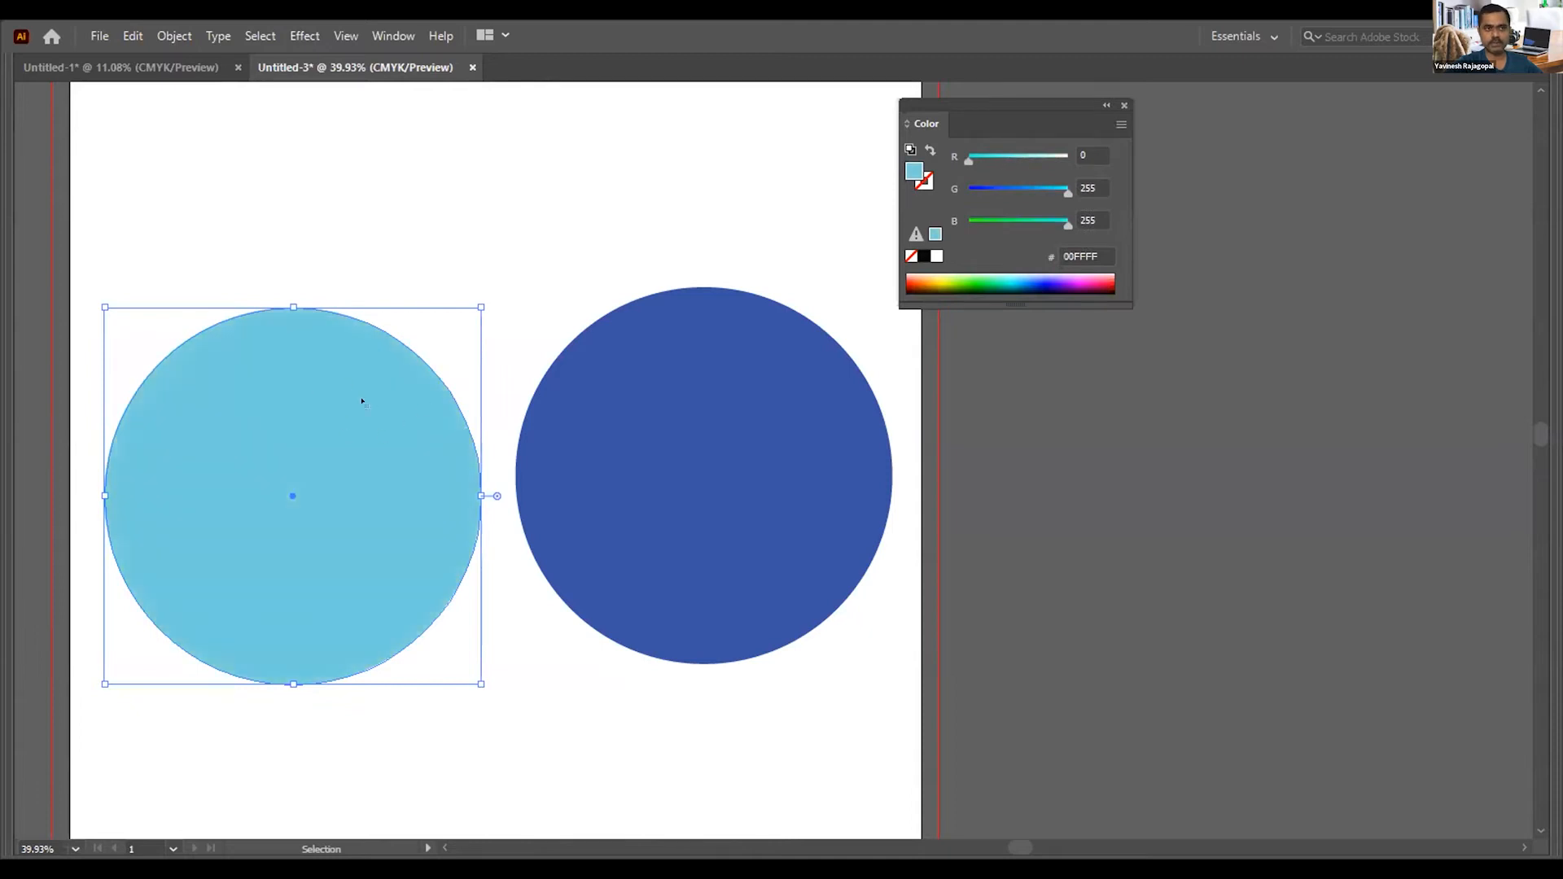
left_click(1119, 123)
left_click(1177, 220)
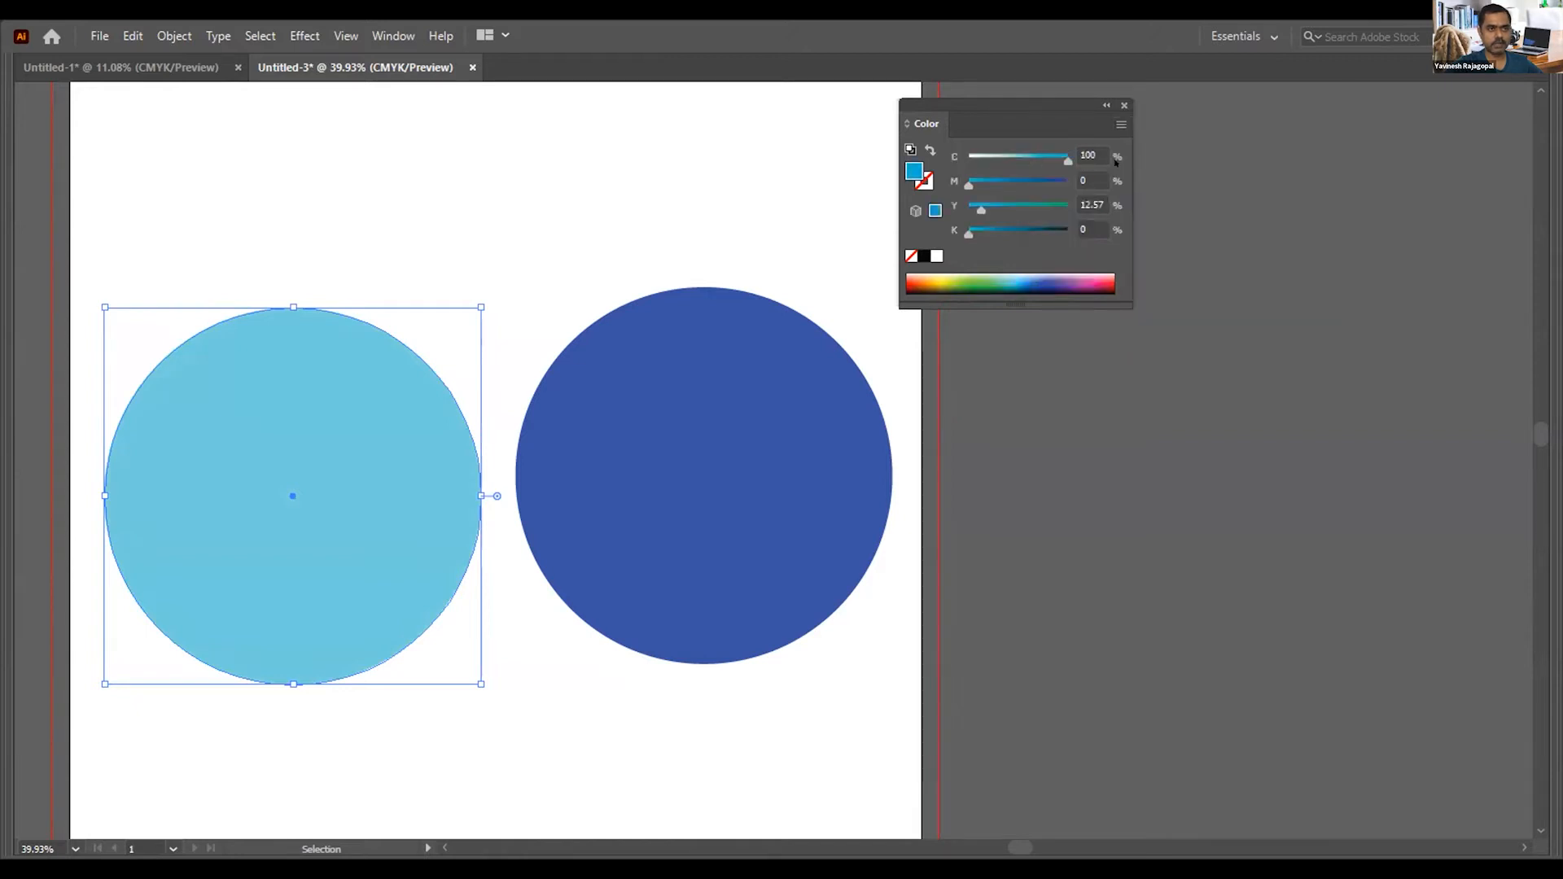
left_click(443, 230)
Step: Fill the right circle with CMYK 100, 100, 0, 0 and deselect it
left_click(740, 384)
left_click_drag(1038, 184, 1069, 167)
left_click(676, 193)
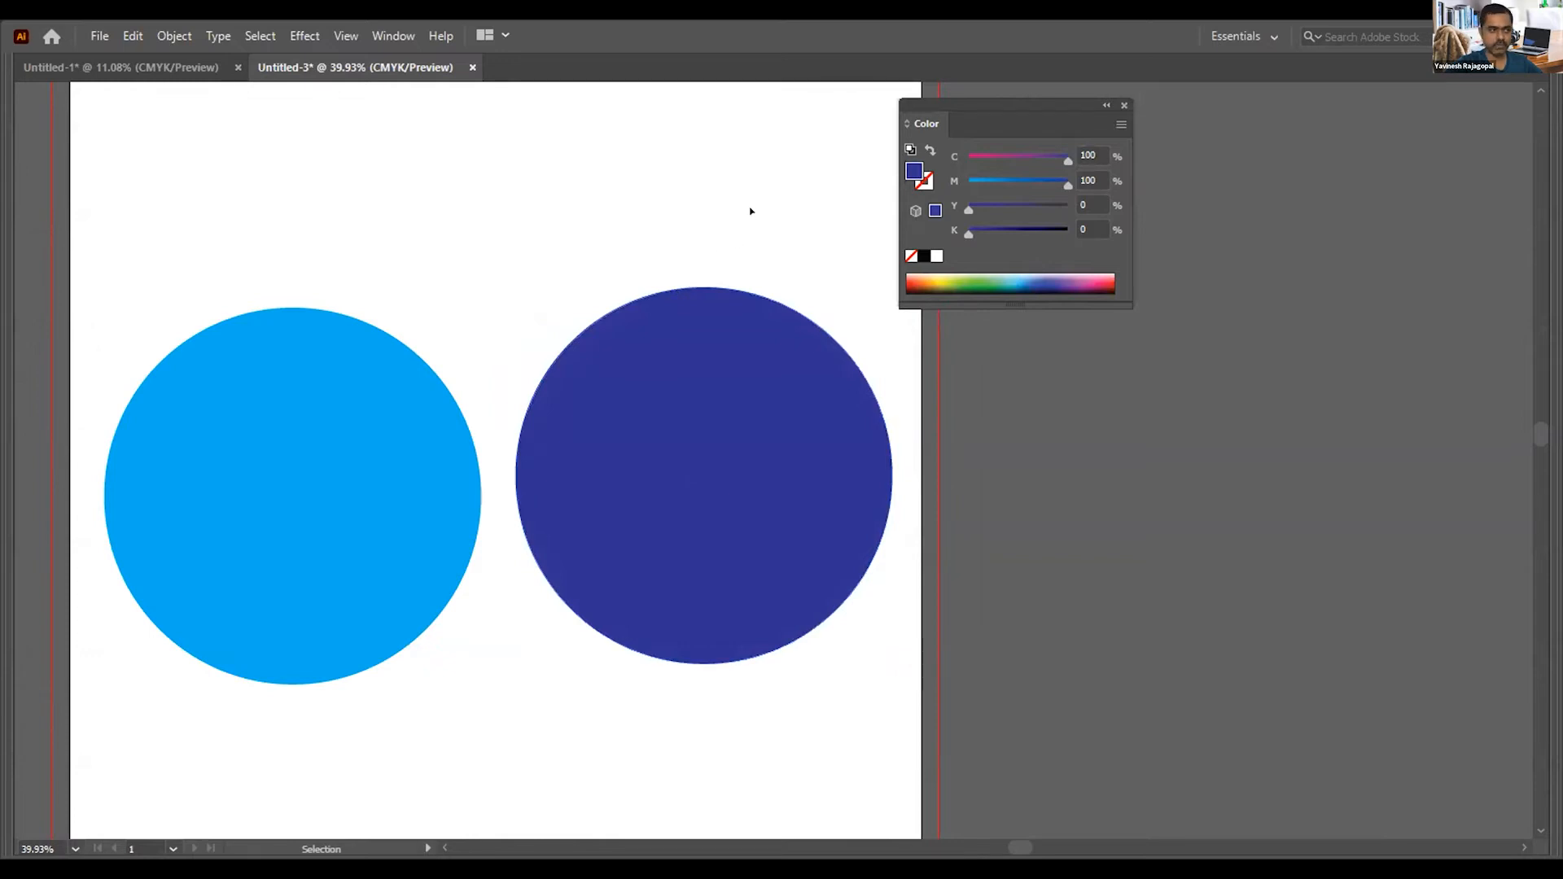
Step: Close the Untitled-3 document without saving its changes
key("a")
key("ctrl+w")
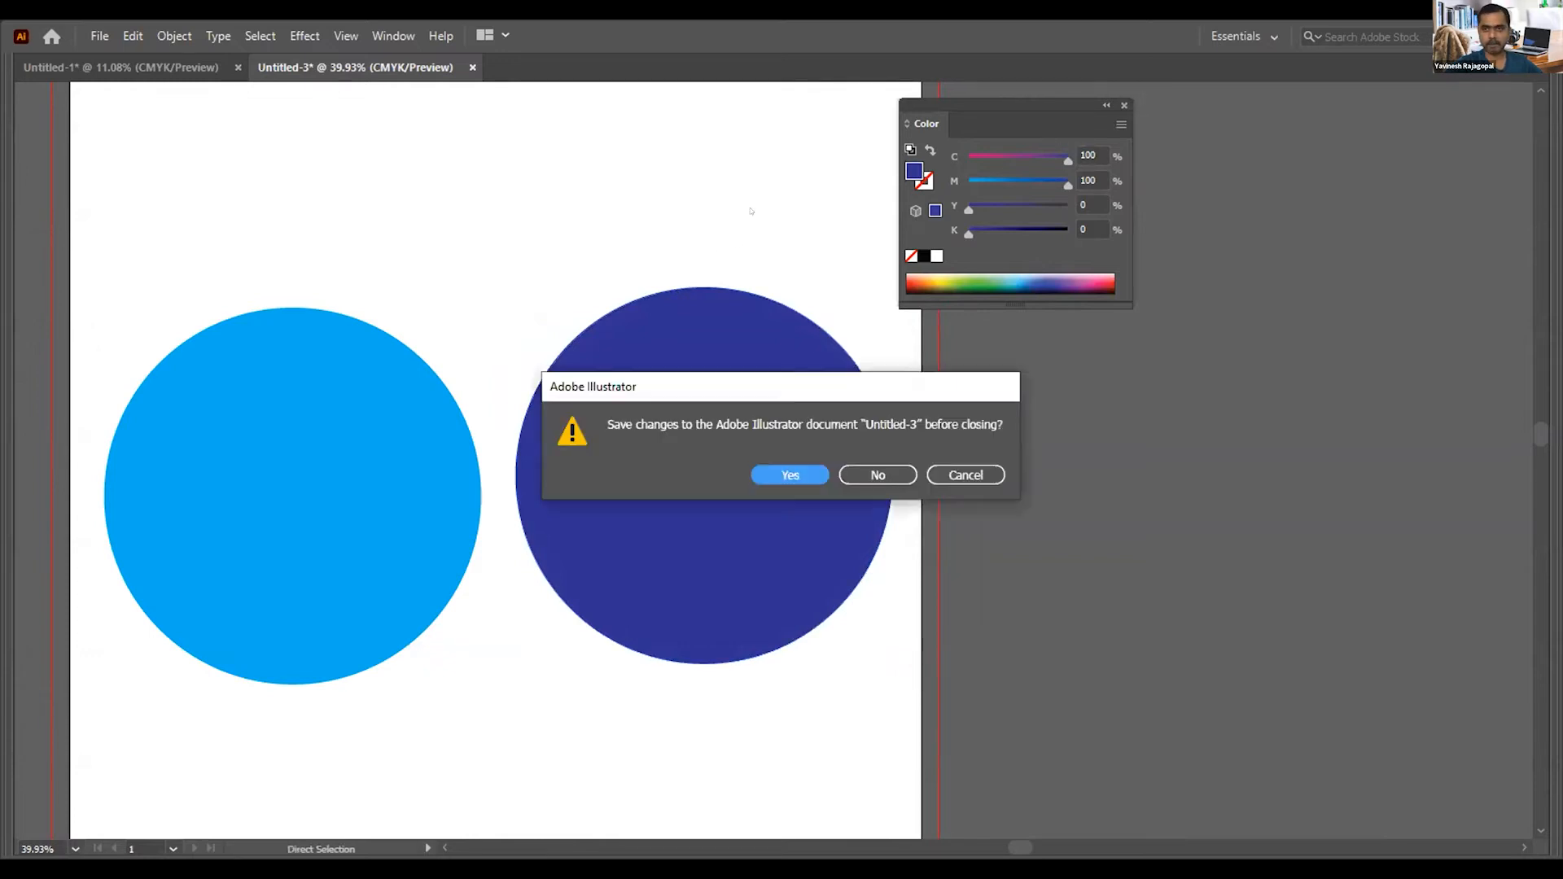
key("n")
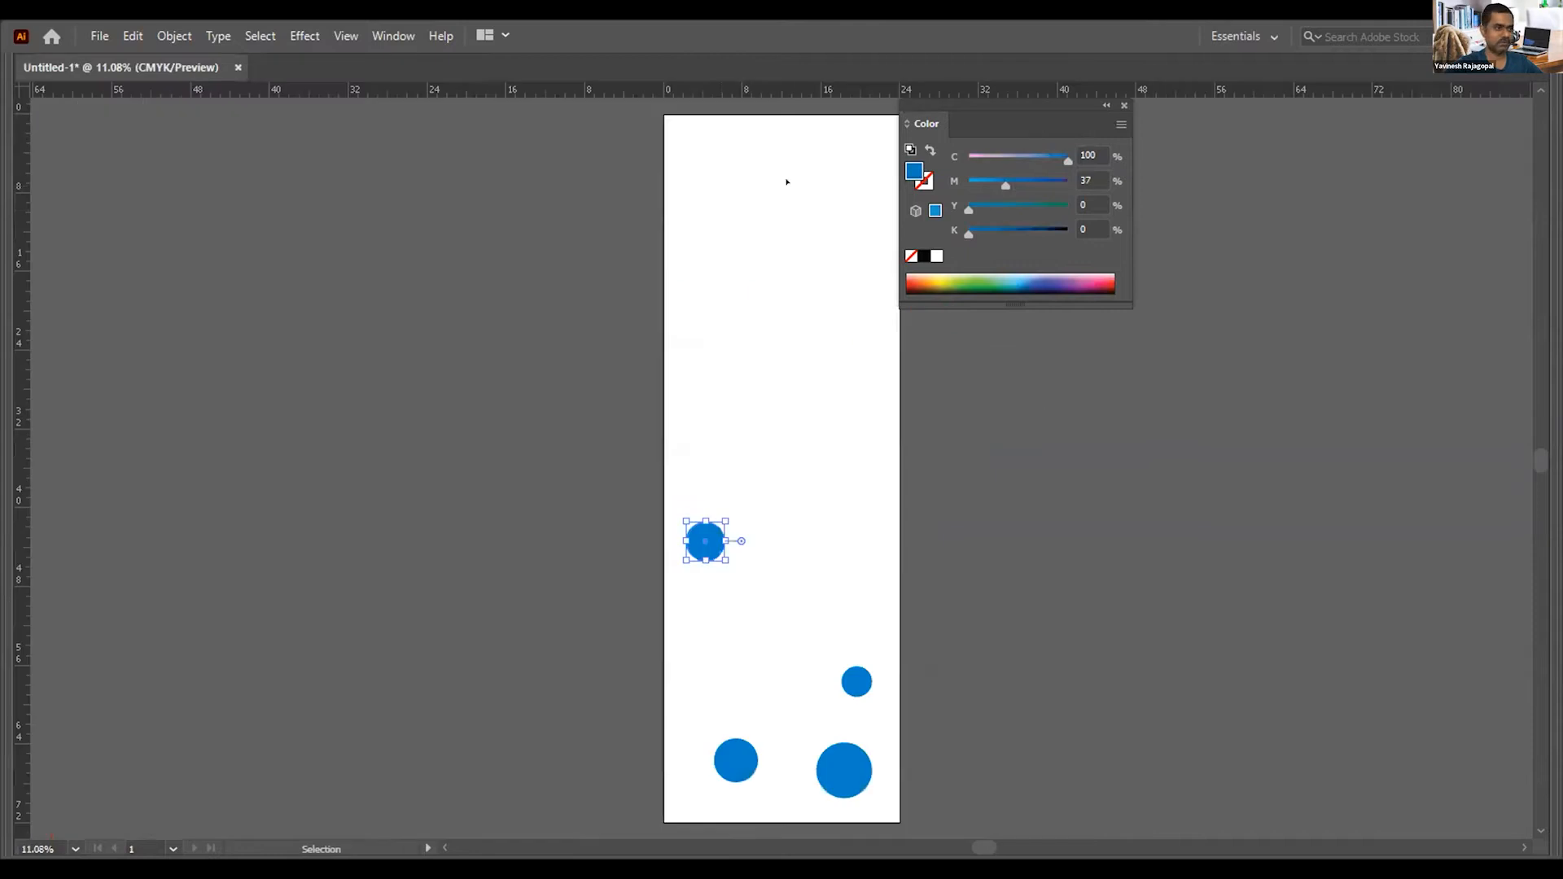
Step: Delete all the circles from the Untitled-1 artboard and return to the Selection tool
left_click(815, 445)
left_click_drag(816, 492, 691, 363)
key("ctrl+a")
key("Delete")
key("a")
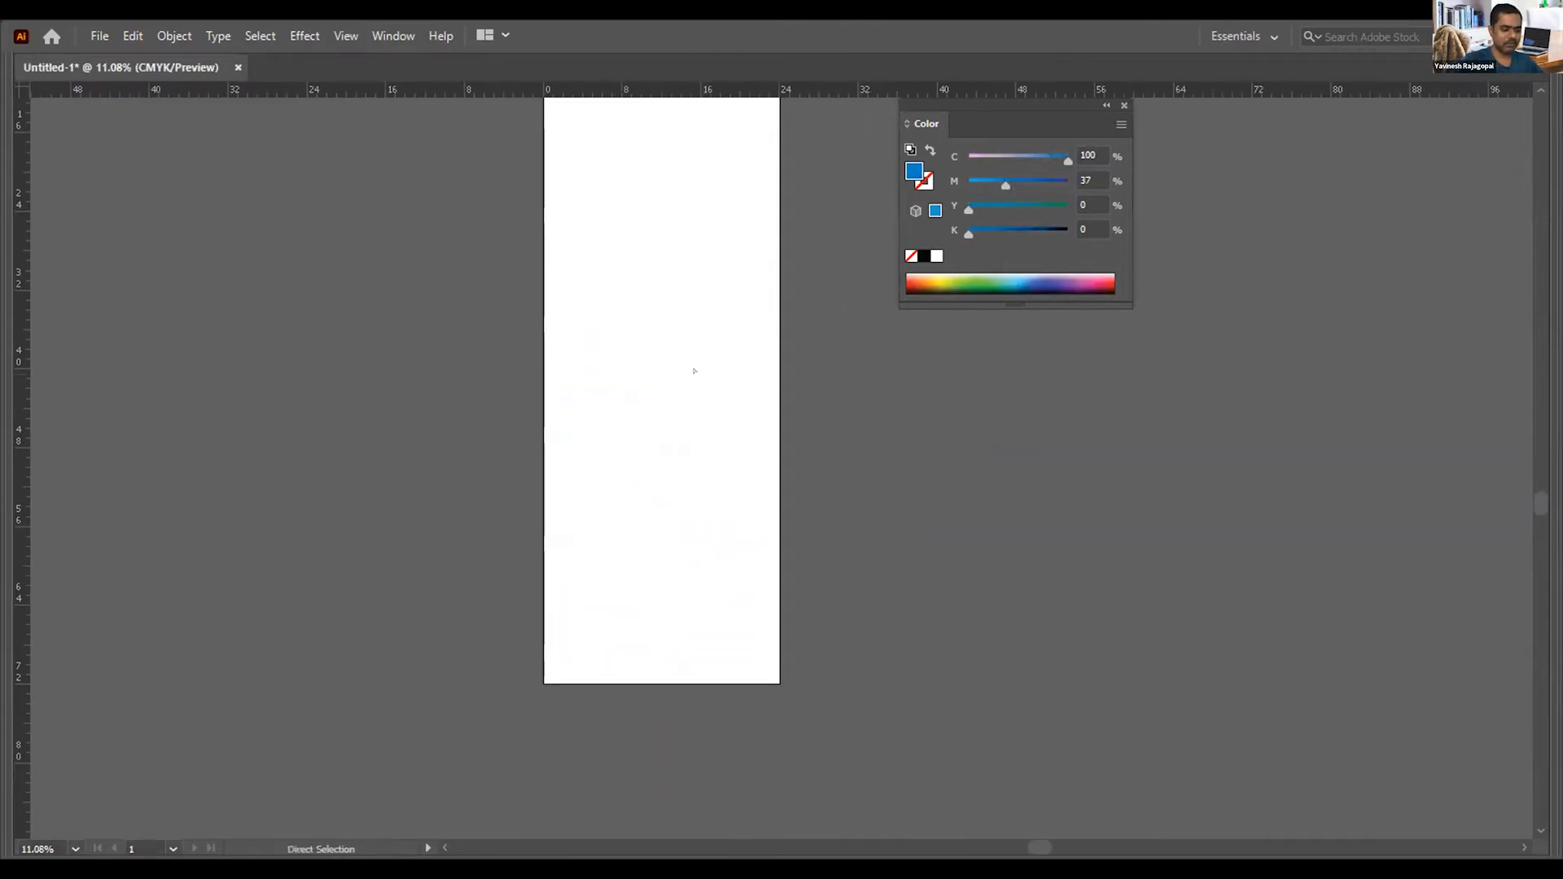
key("ctrl+minus")
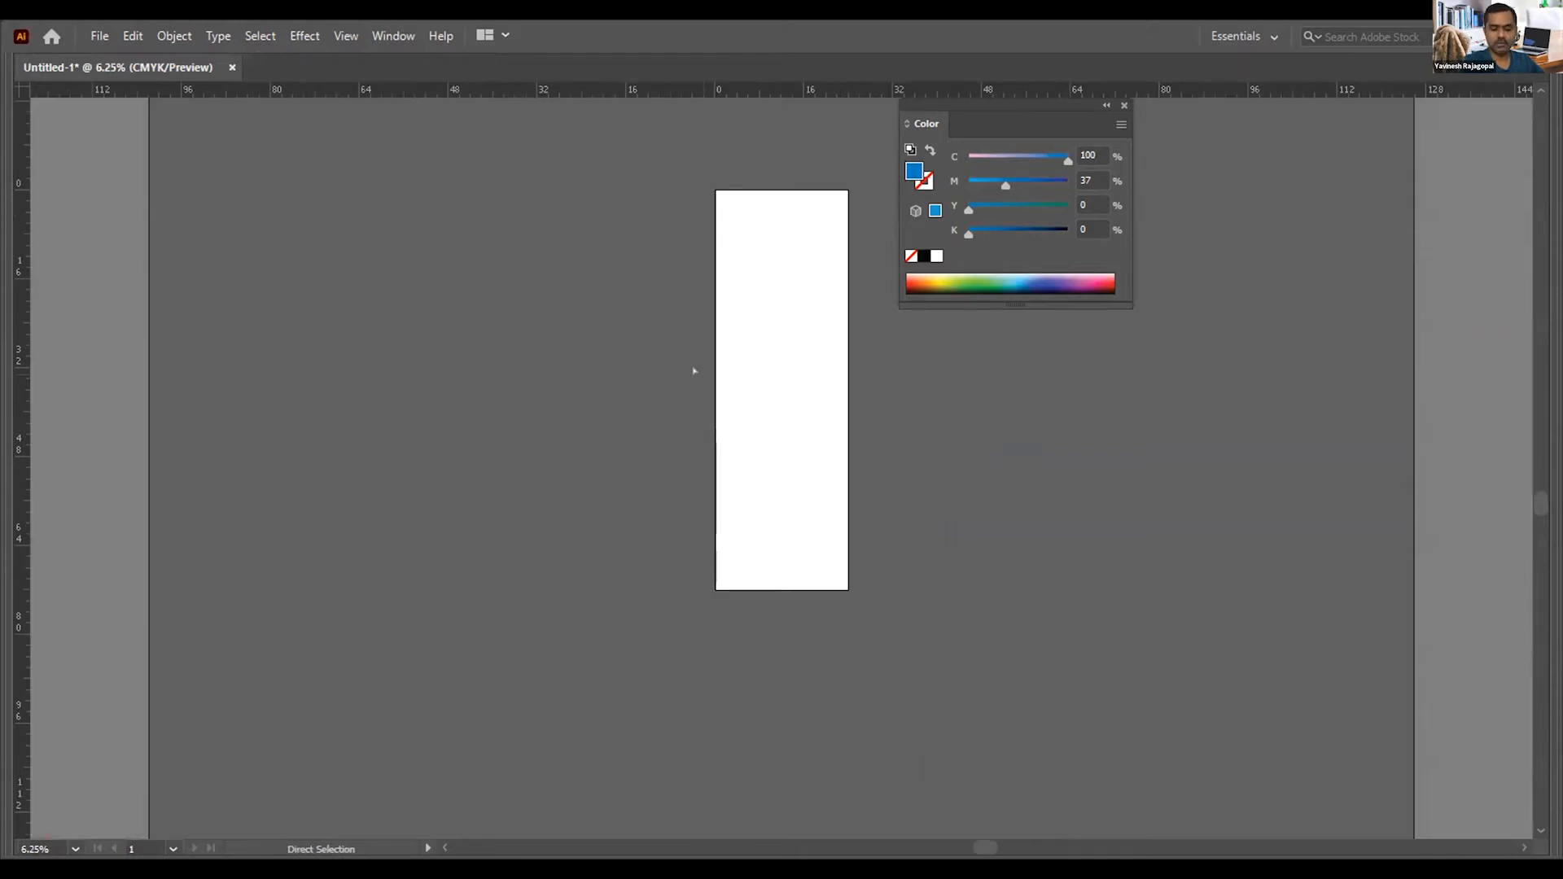
key("ctrl+plus")
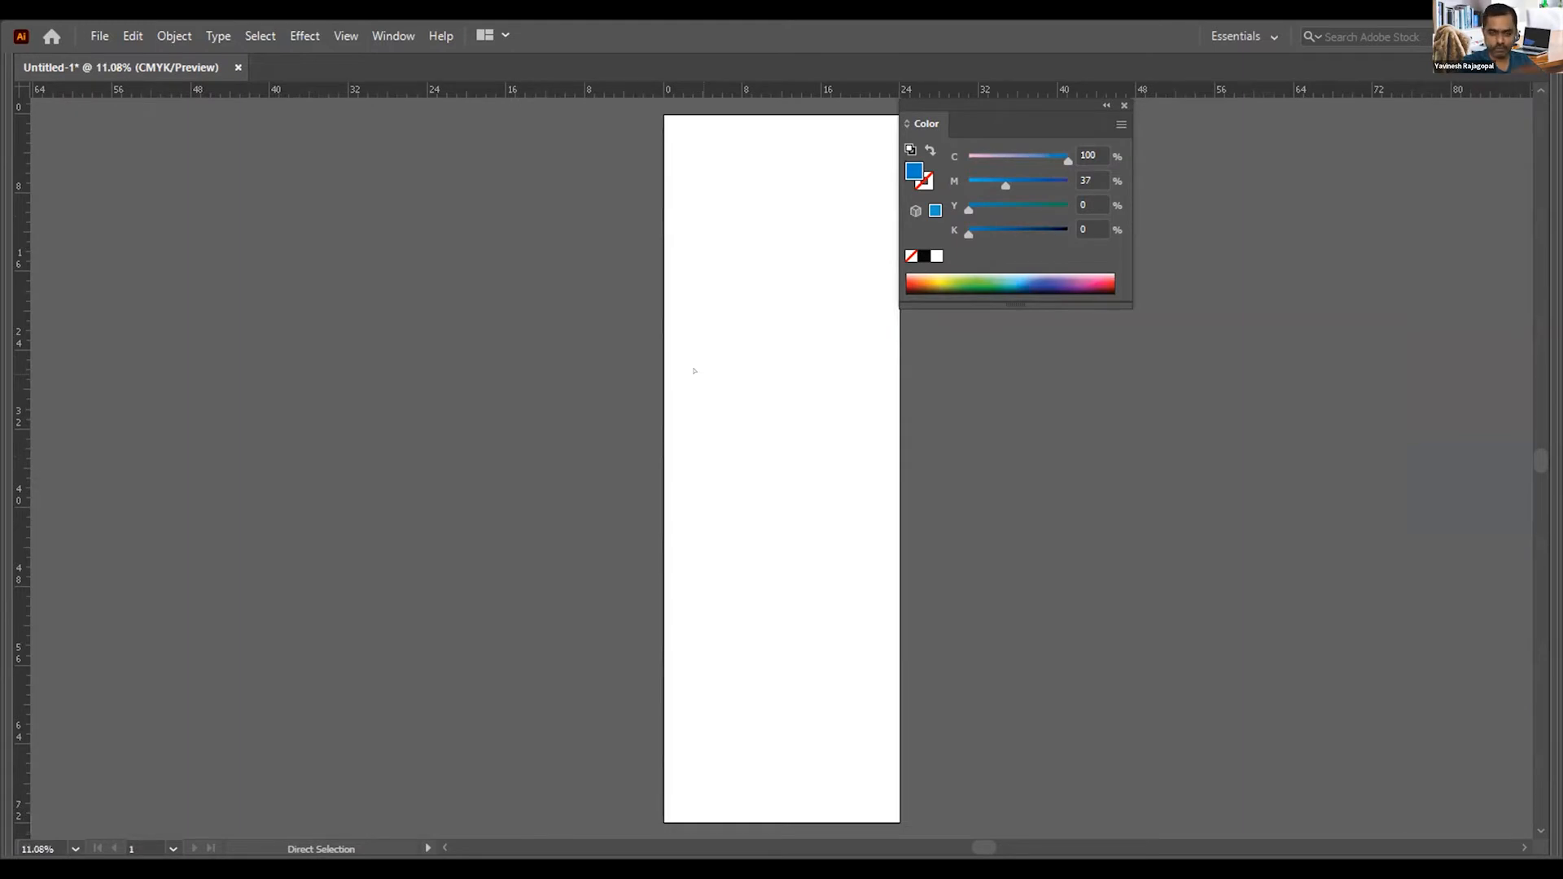
key("v")
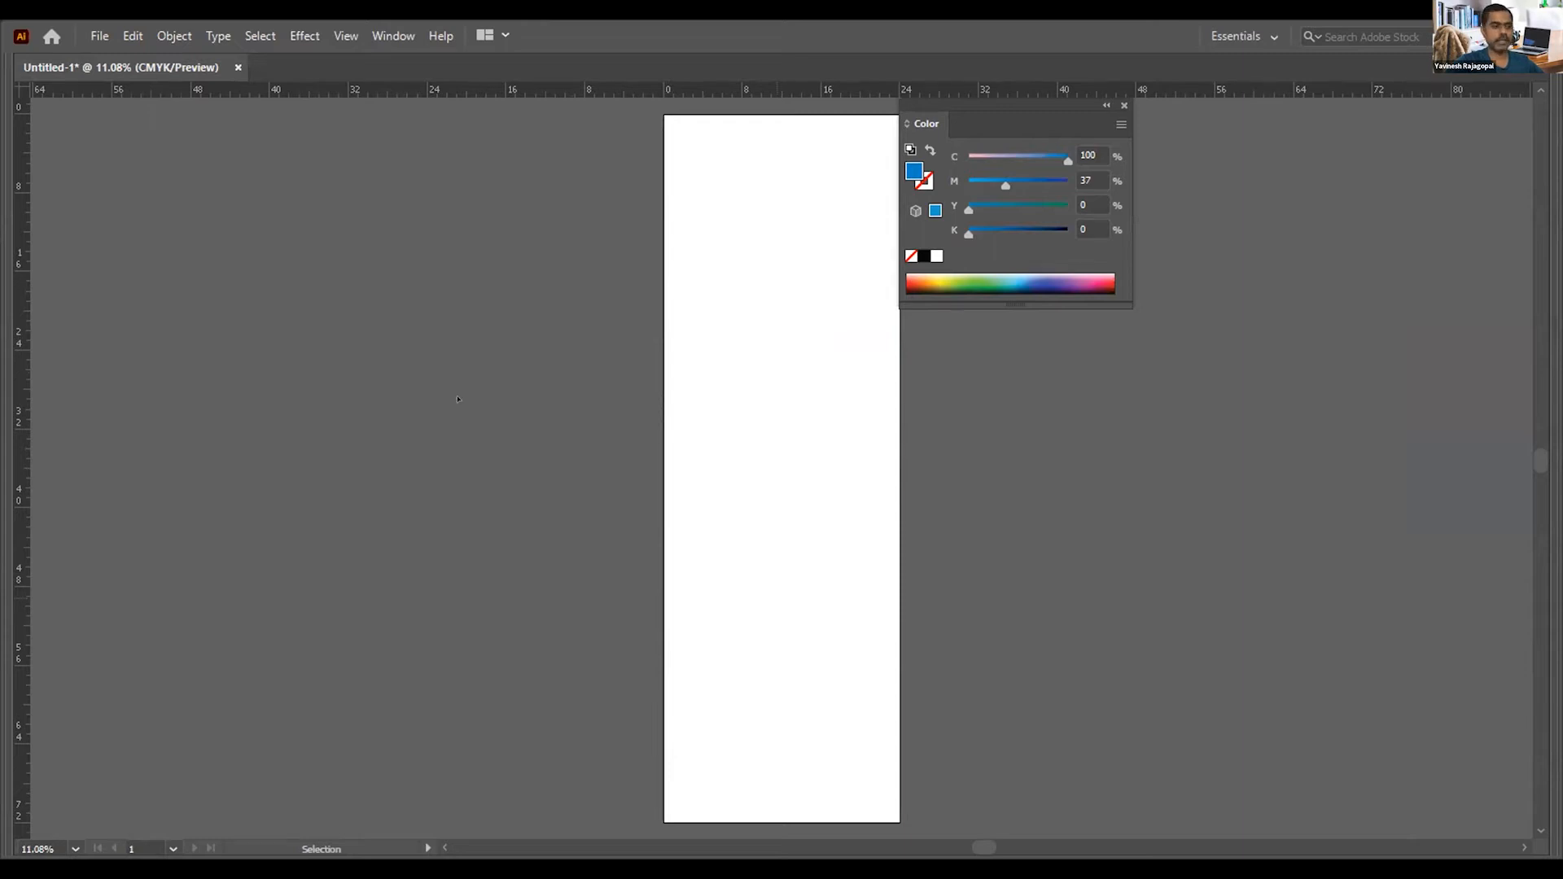
Step: Place the bunting sample image from the Dropbox folder beside the artboard's left edge, move it slightly down and deselect it
key("alt+f")
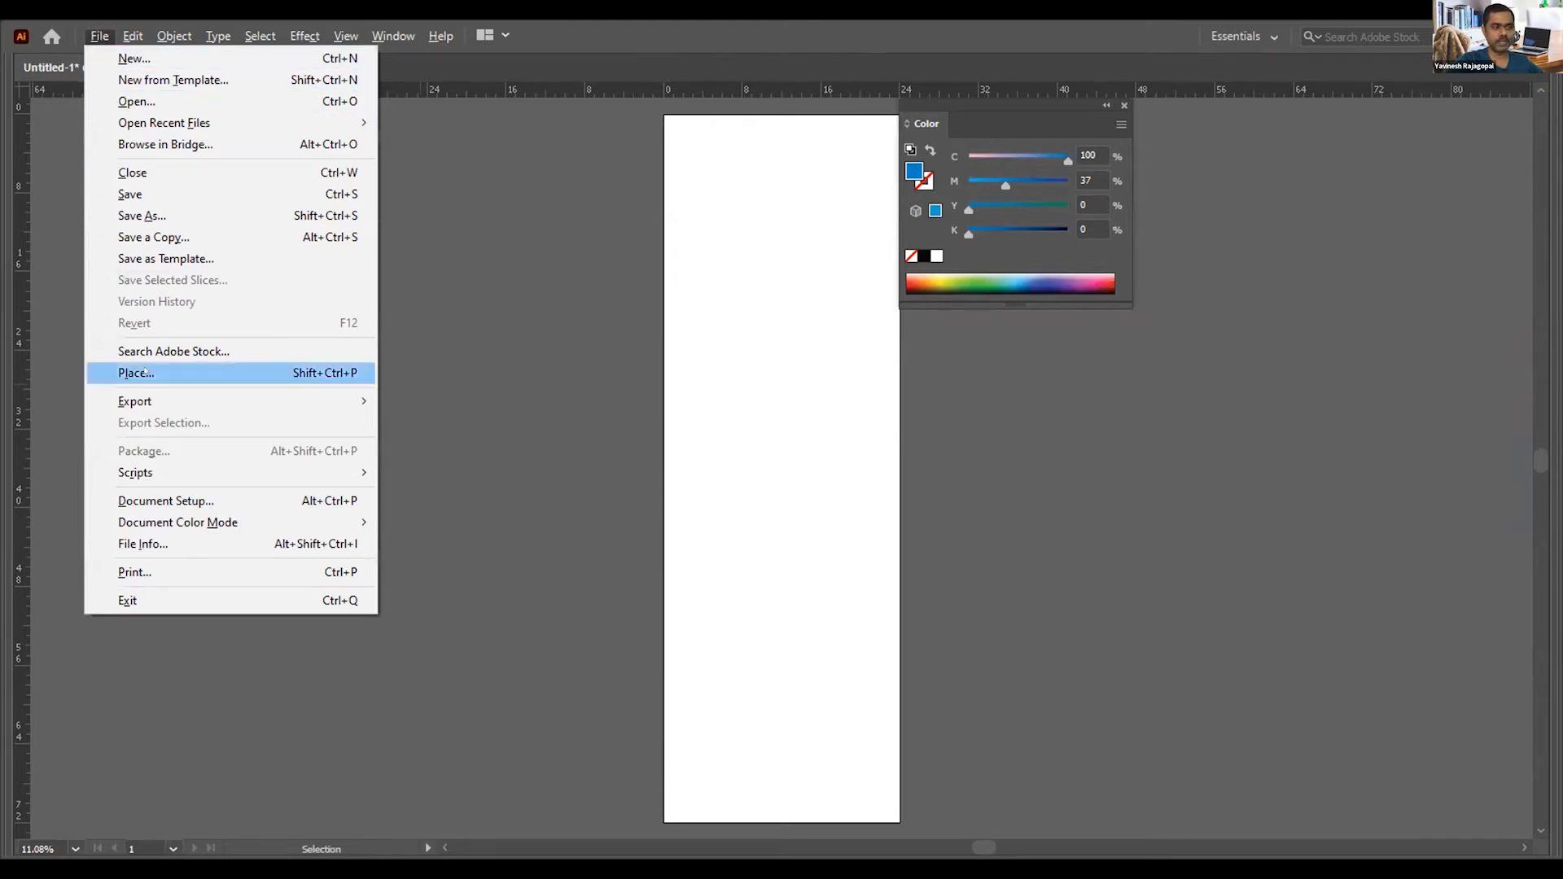
left_click(136, 372)
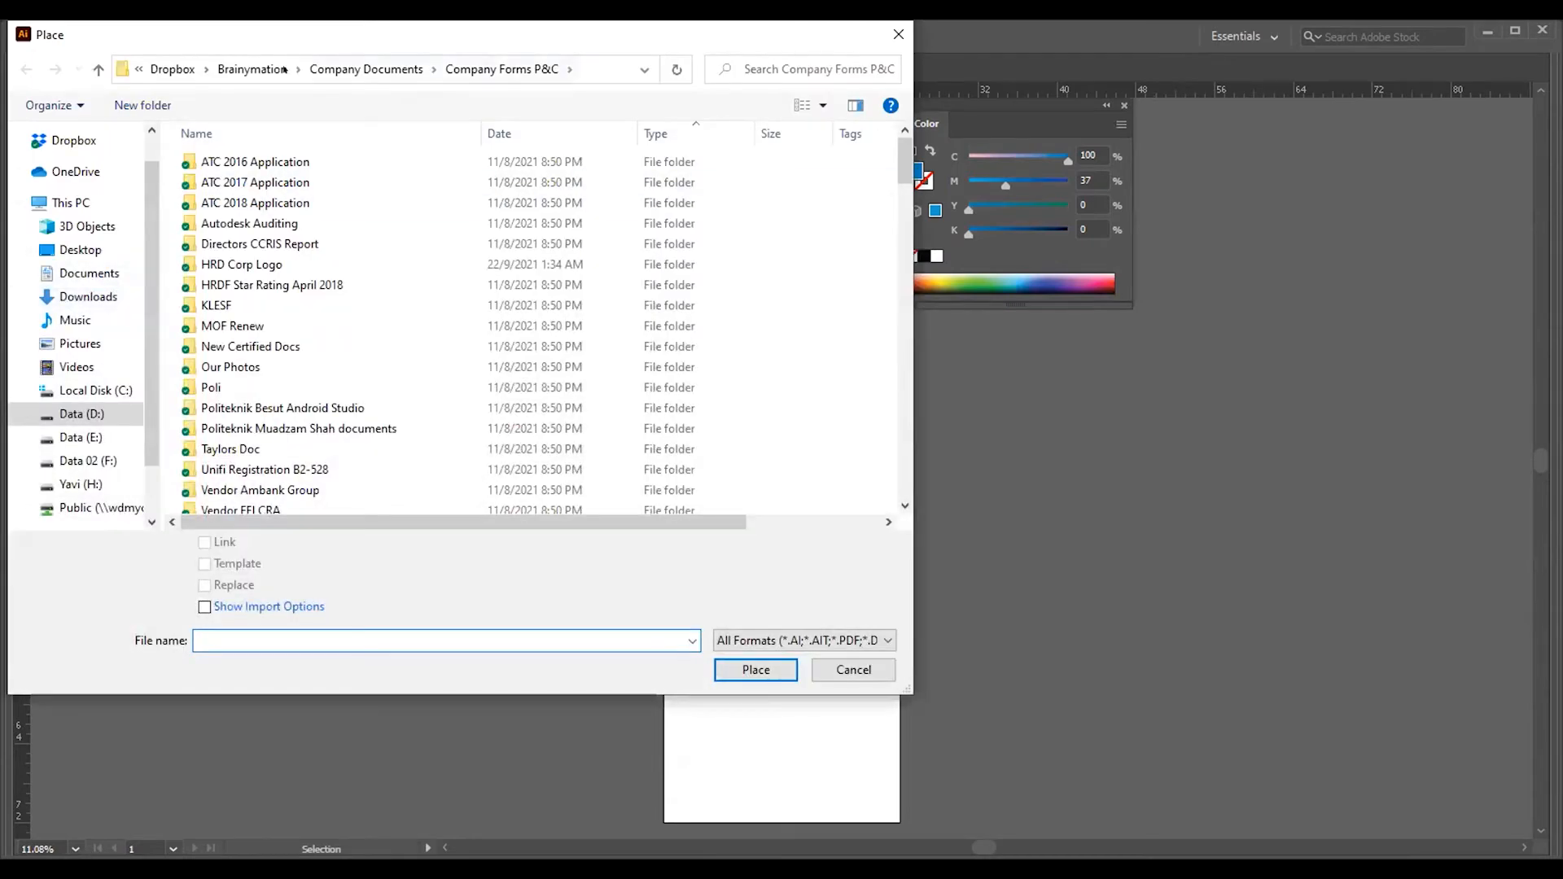
left_click(284, 70)
left_click(303, 69)
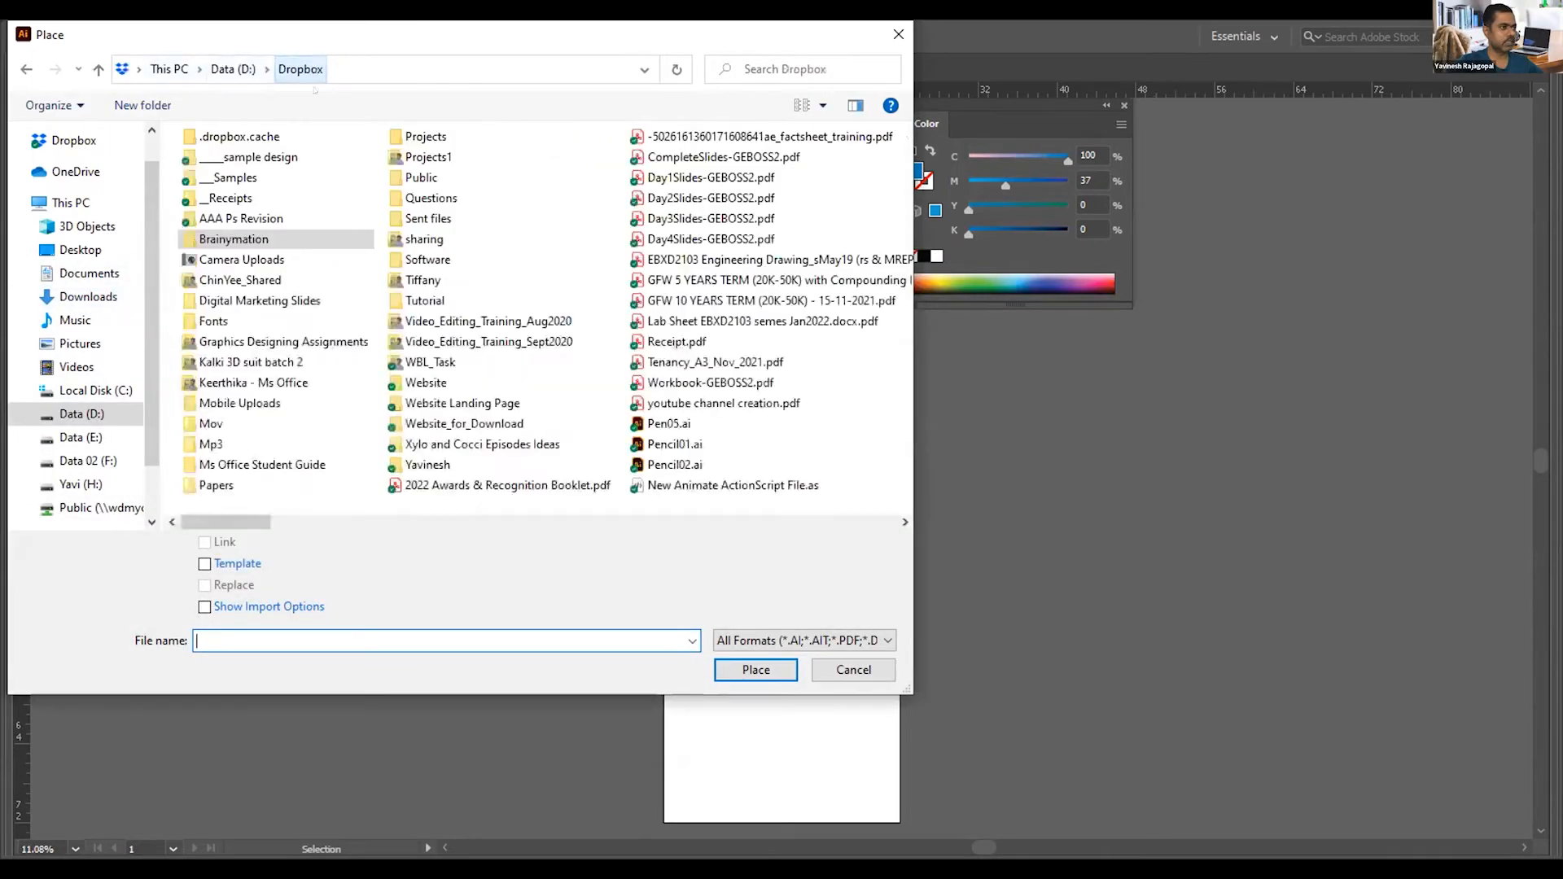
double_click(246, 348)
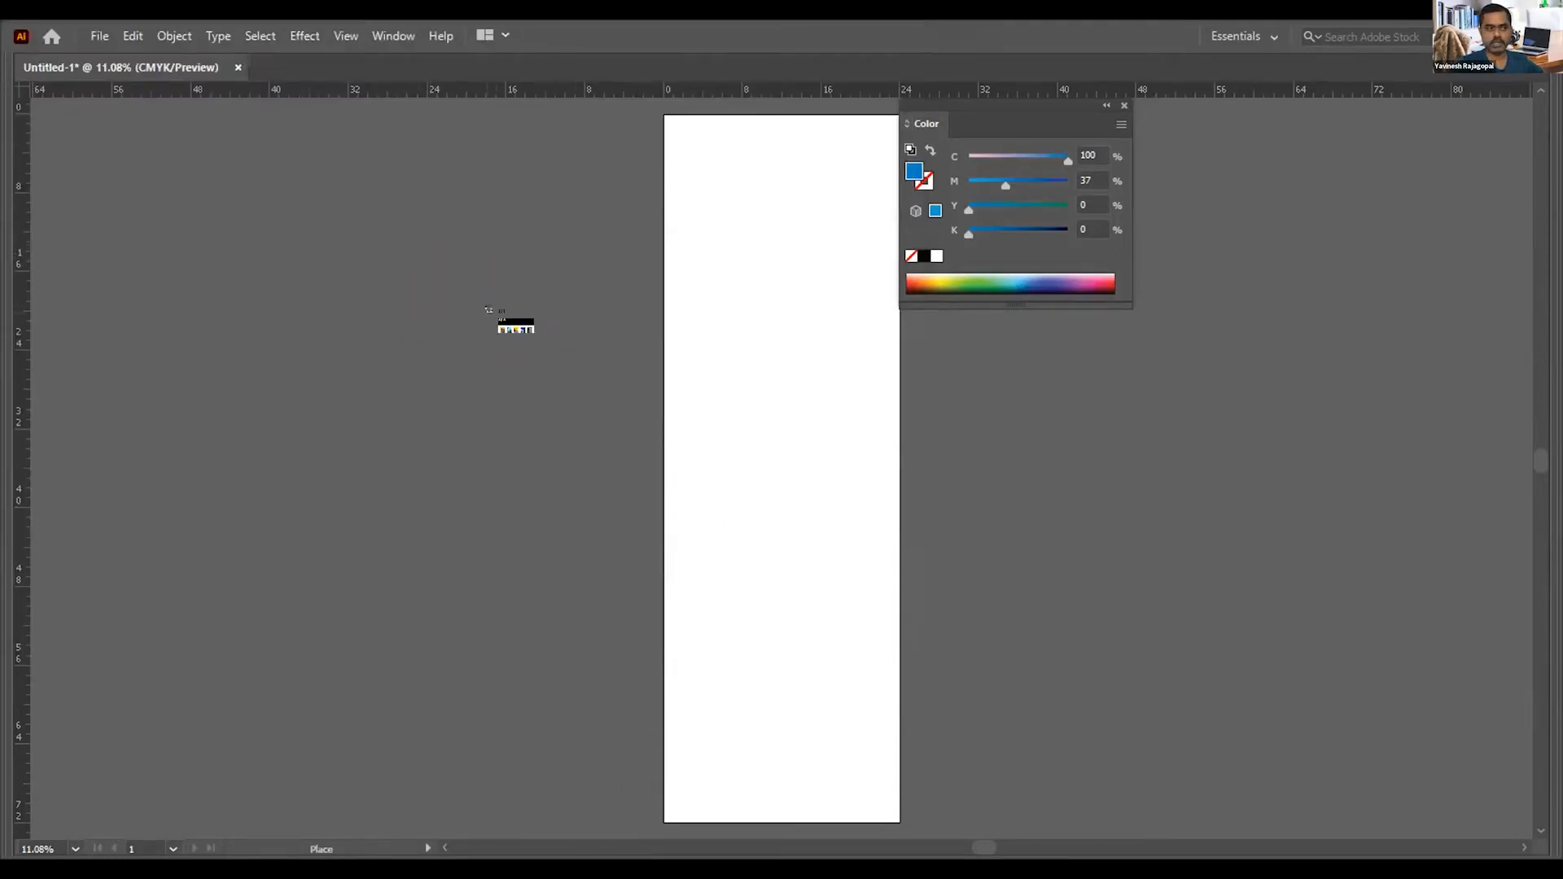
left_click_drag(325, 197, 599, 399)
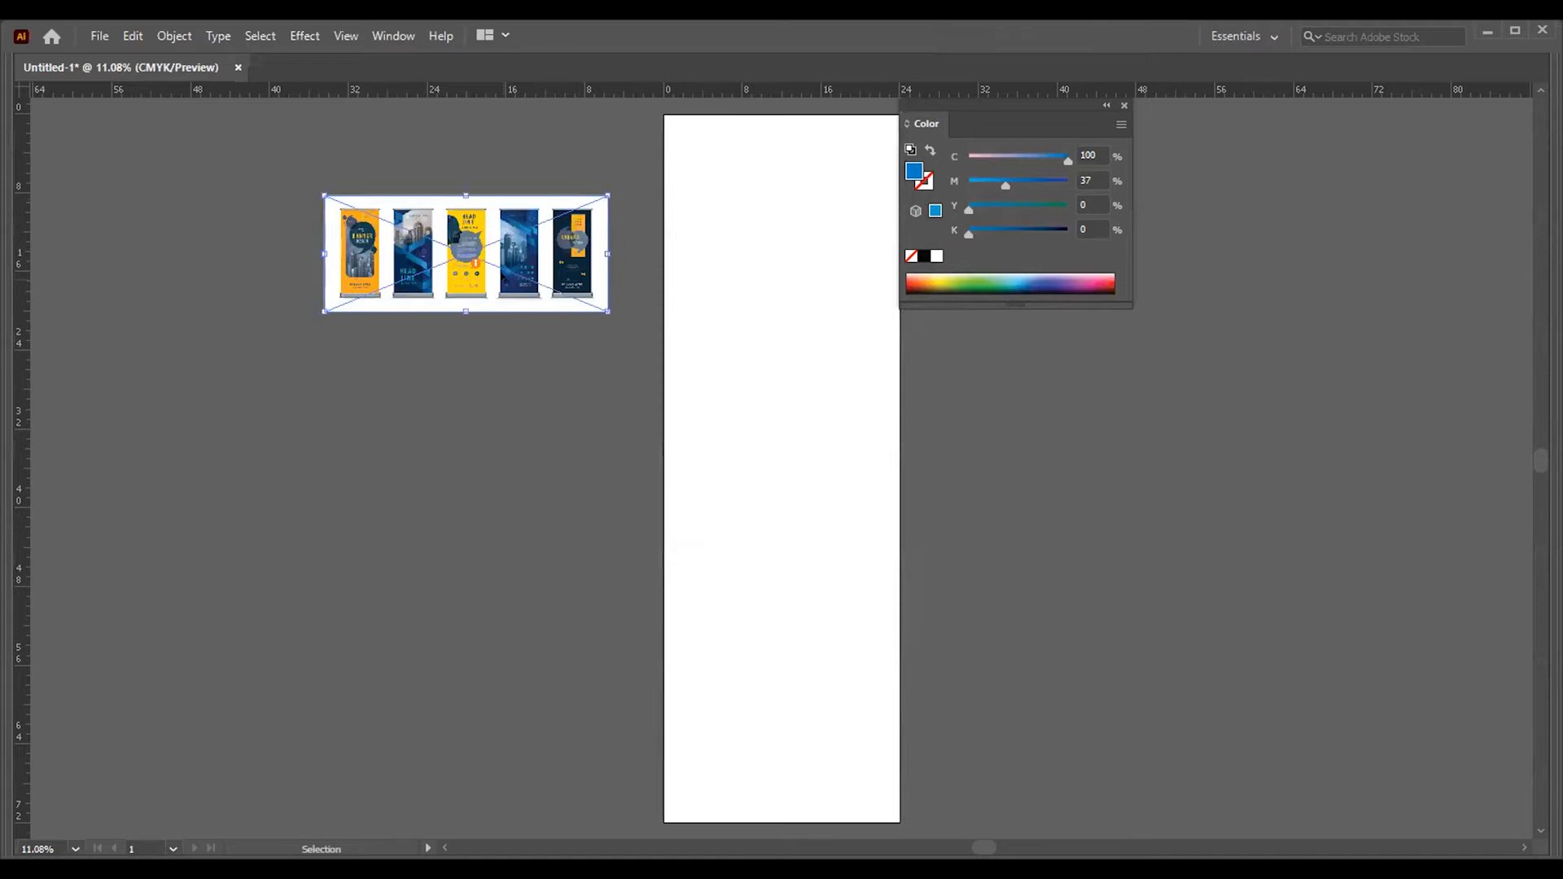
left_click_drag(511, 244, 539, 330)
left_click(786, 601)
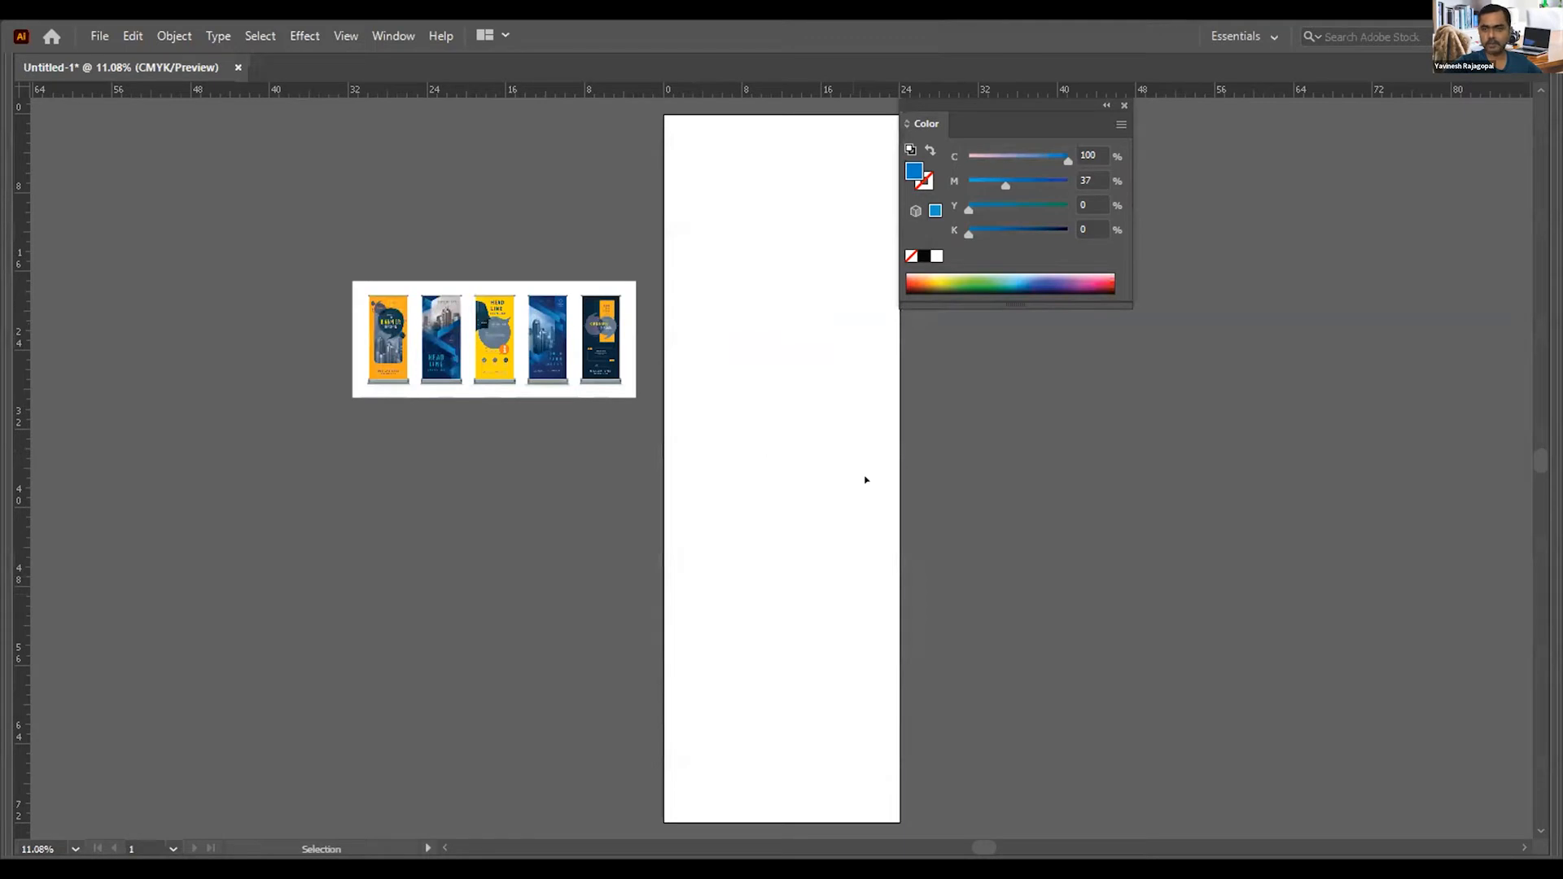
Step: Place Bunting Sample.png again as a larger image below the first one, left of the artboard, and deselect it
left_click(98, 33)
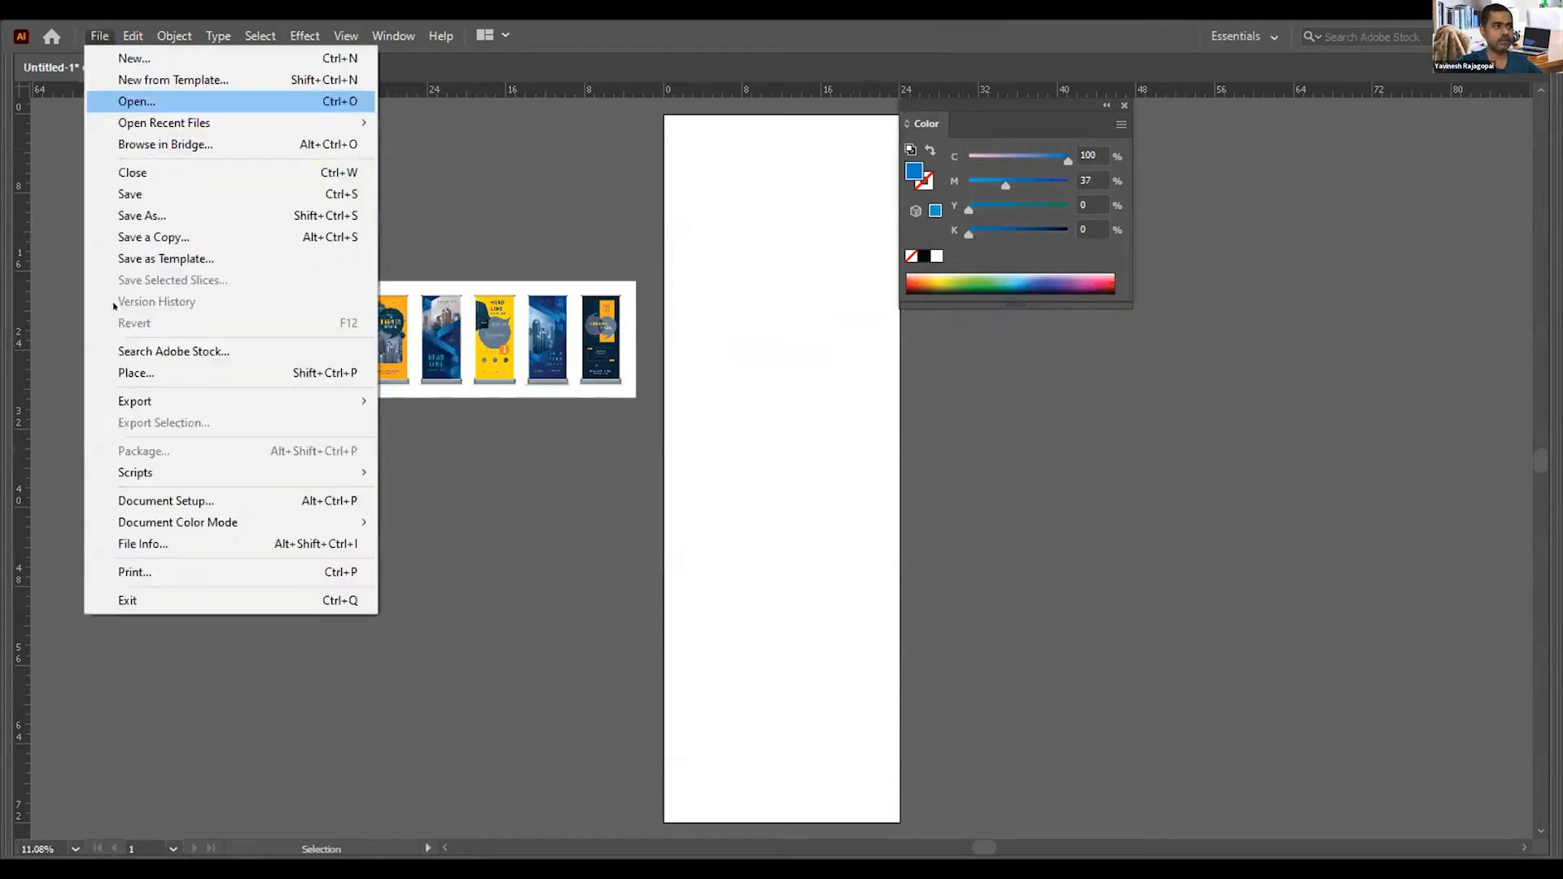
left_click(135, 372)
left_click(237, 324)
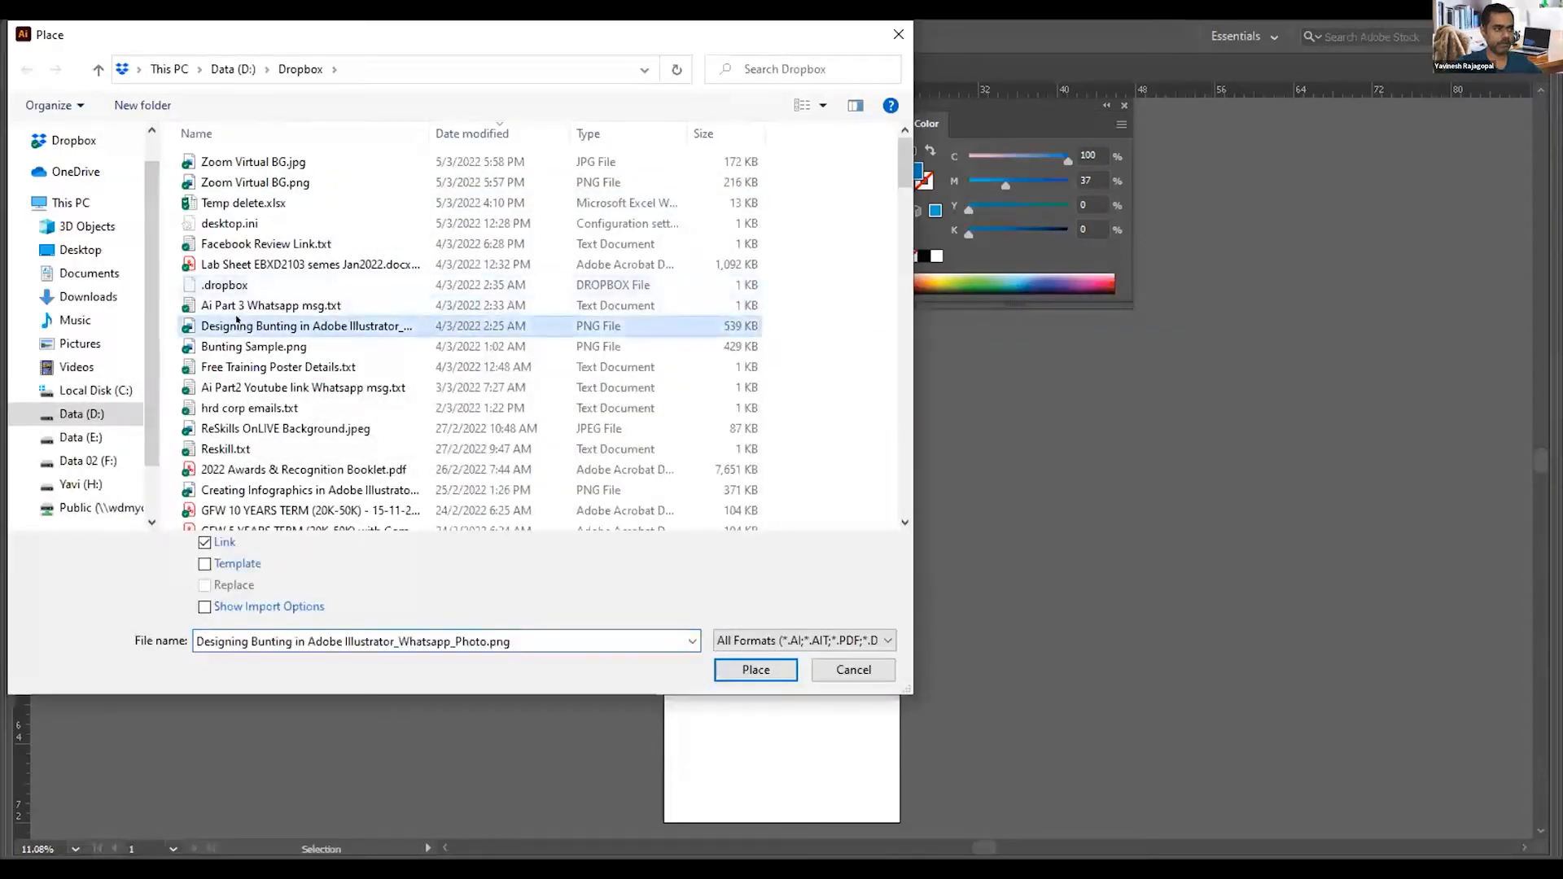
left_click(244, 346)
left_click(753, 670)
left_click_drag(348, 445, 648, 585)
left_click(376, 631)
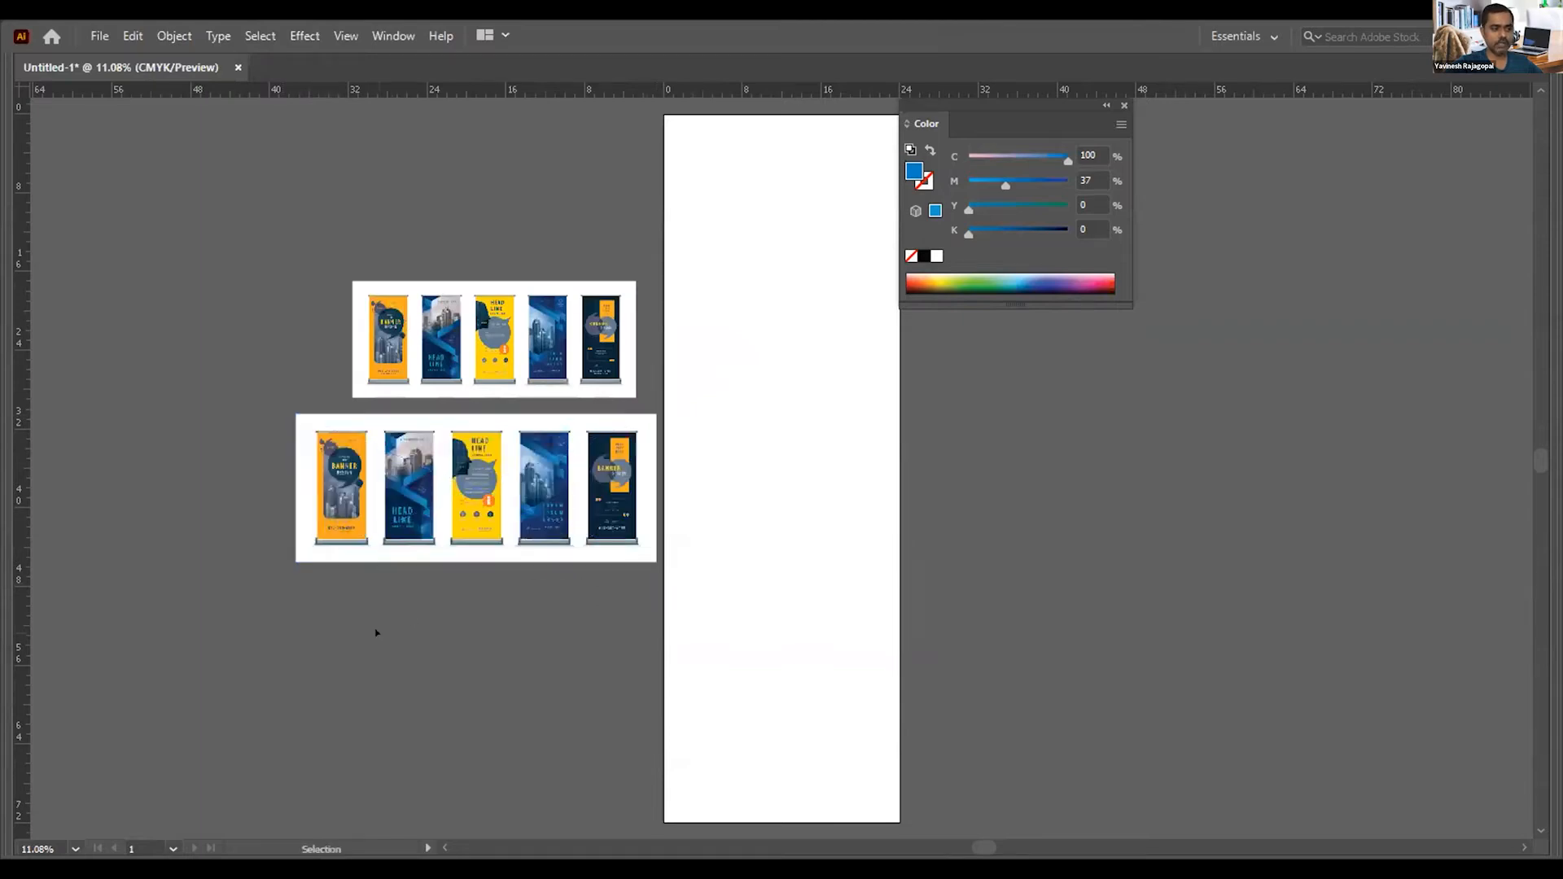
Step: Replace the lower bunting image with a smaller placement of Bunting Sample.png and move it up close beneath the first one
left_click(409, 464)
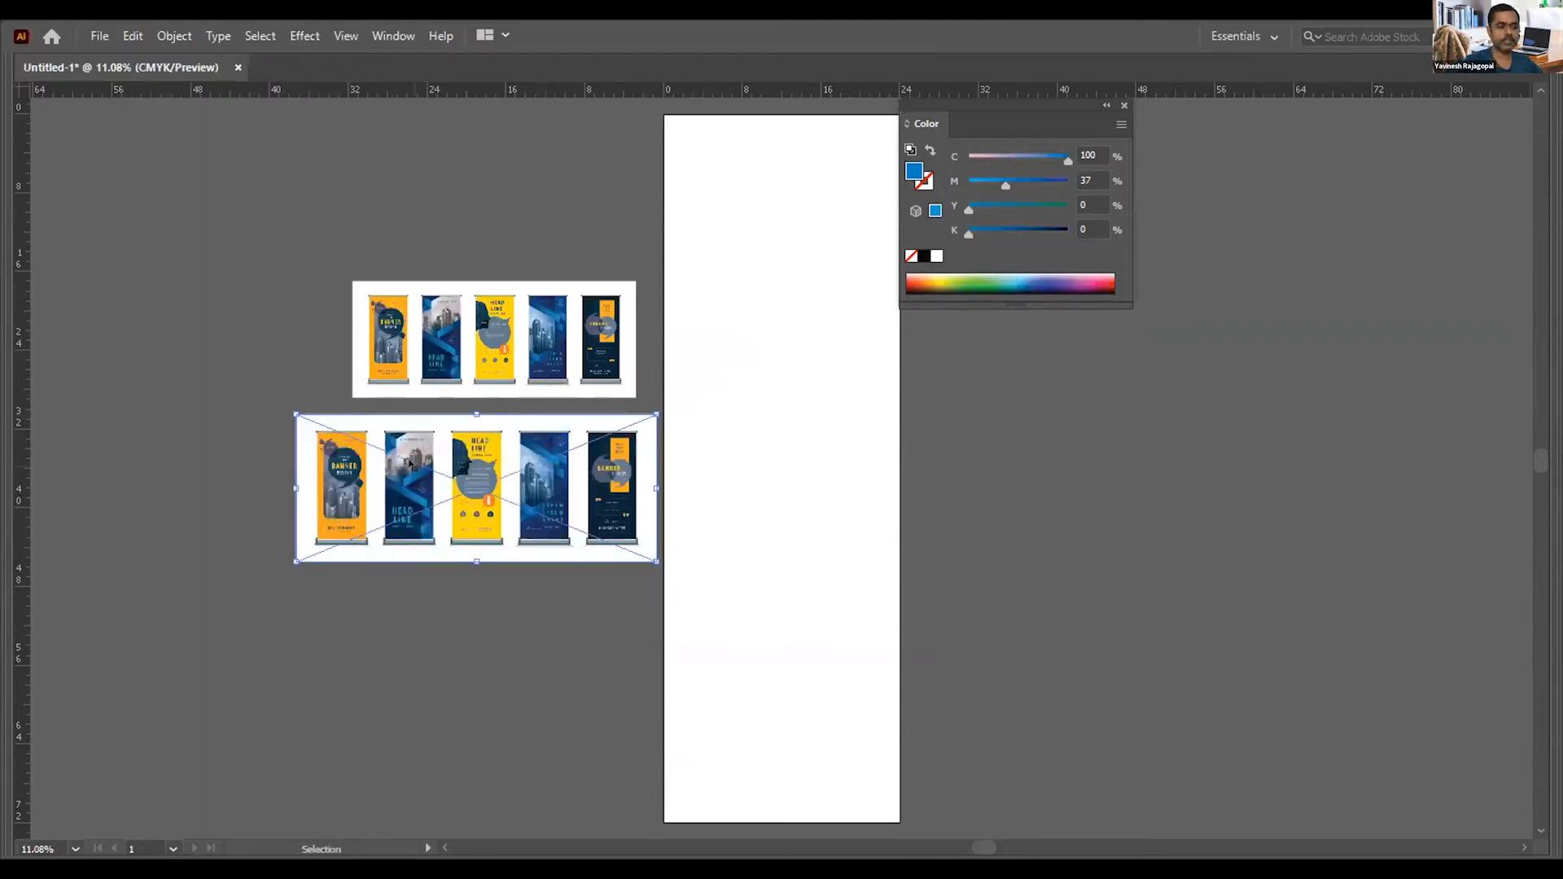
key("Delete")
key("alt")
key("ctrl+shift+p")
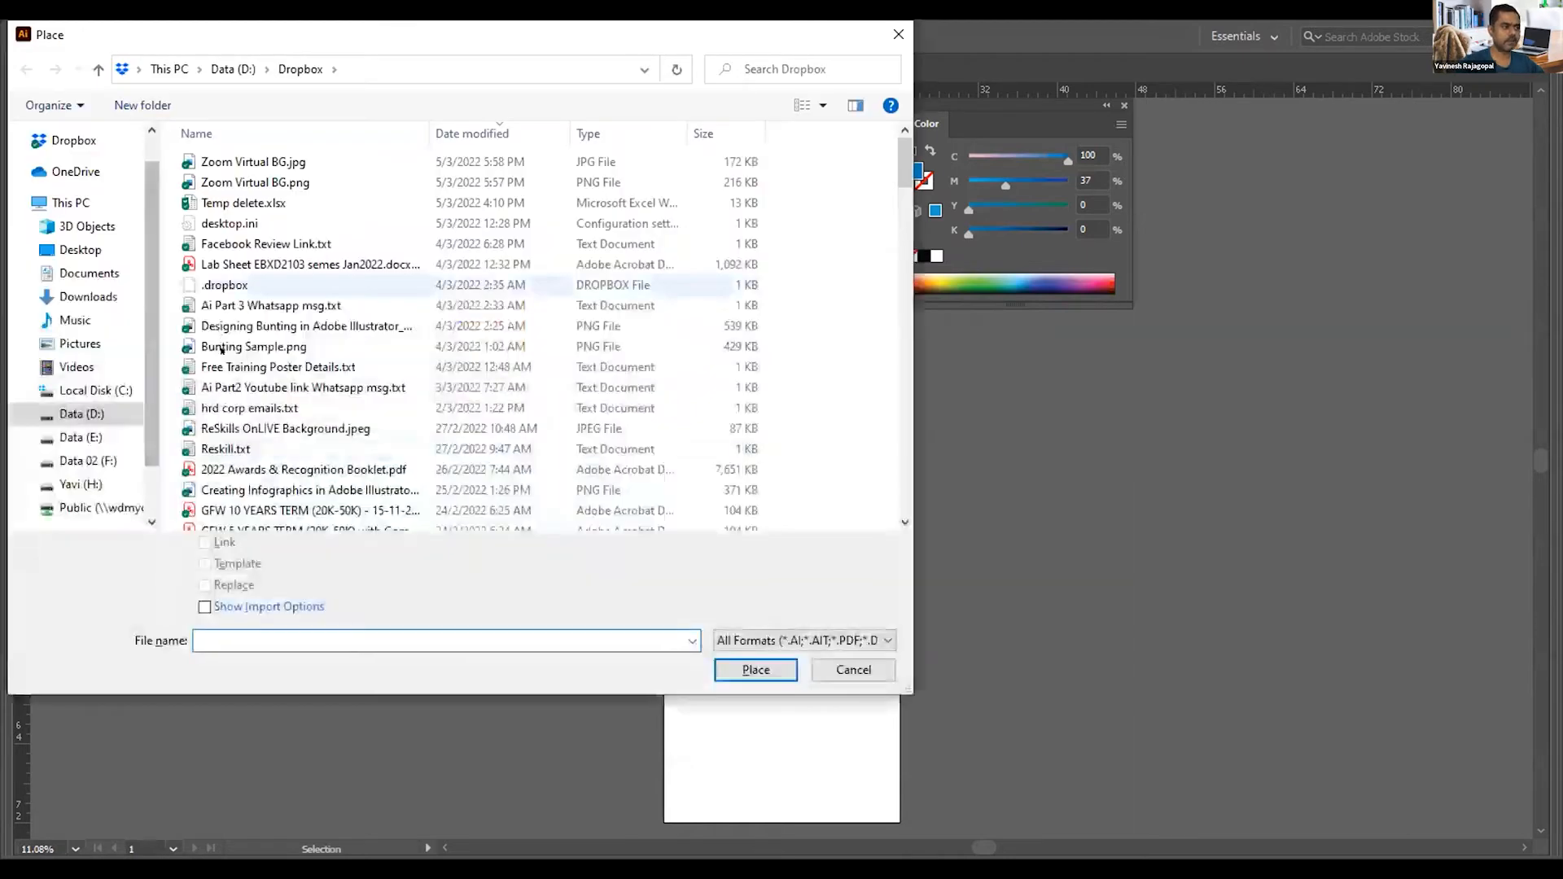
left_click(244, 348)
left_click(741, 669)
left_click(332, 467)
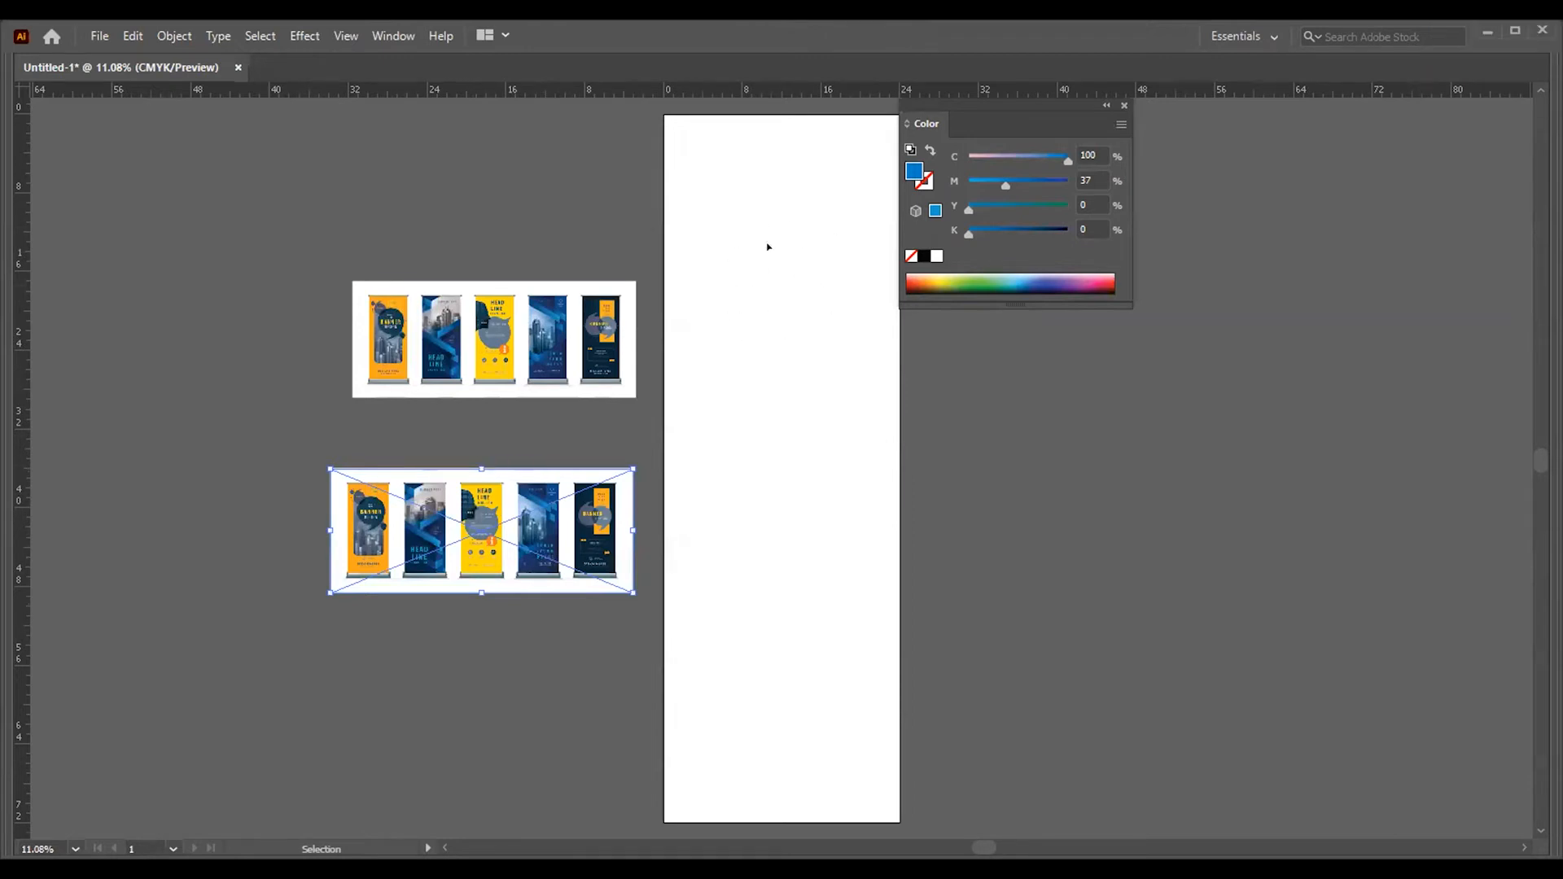
left_click_drag(471, 484, 472, 463)
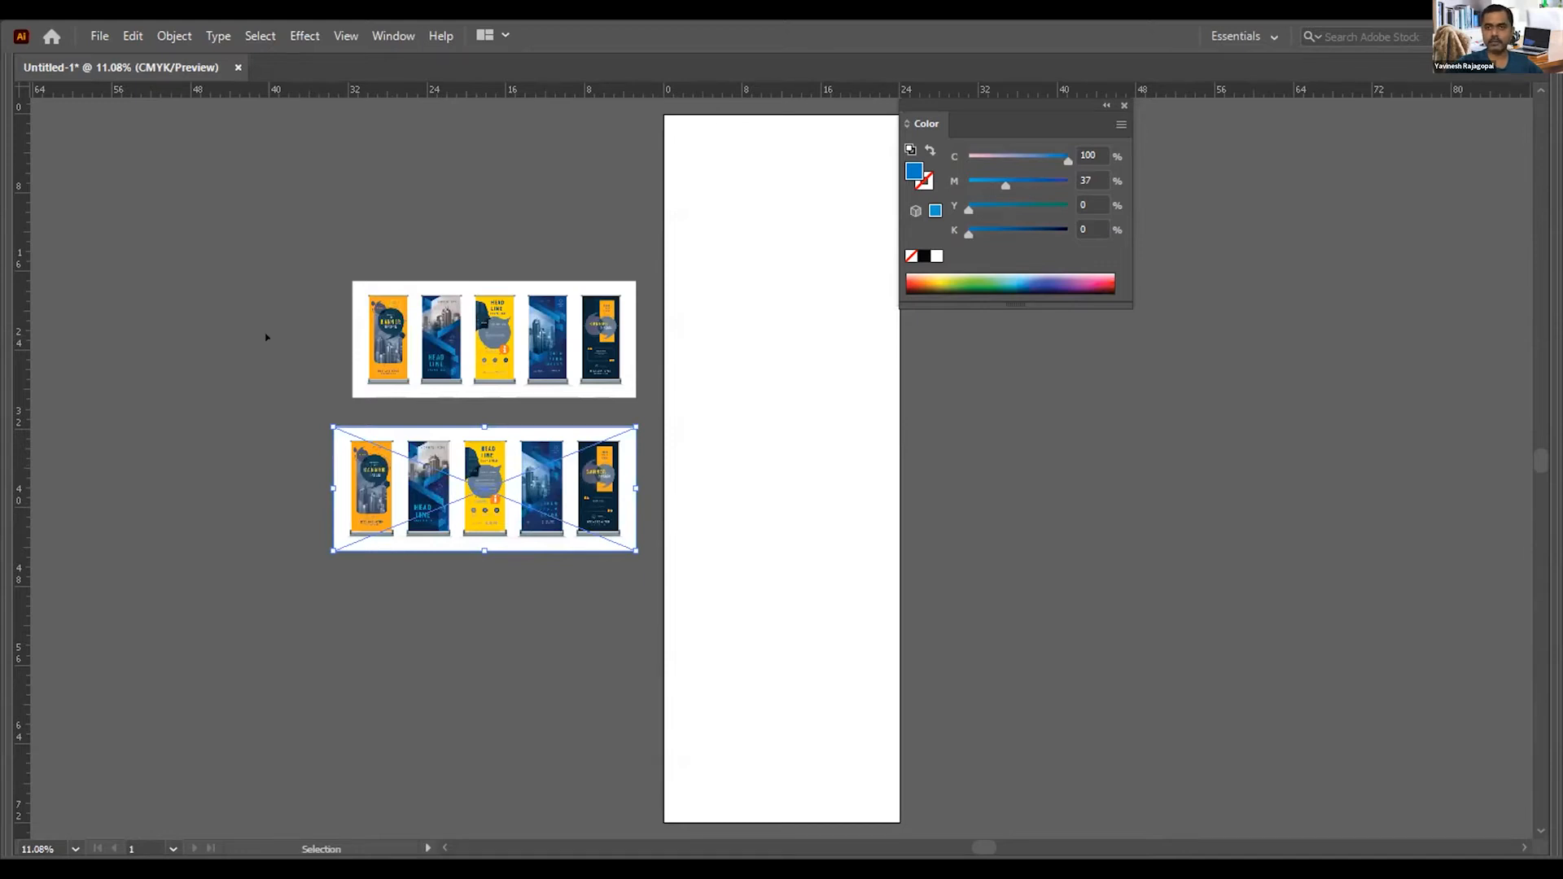
Step: Delete the lower bunting sample image, keeping only the upper one beside the artboard
left_click(252, 416)
key("Delete")
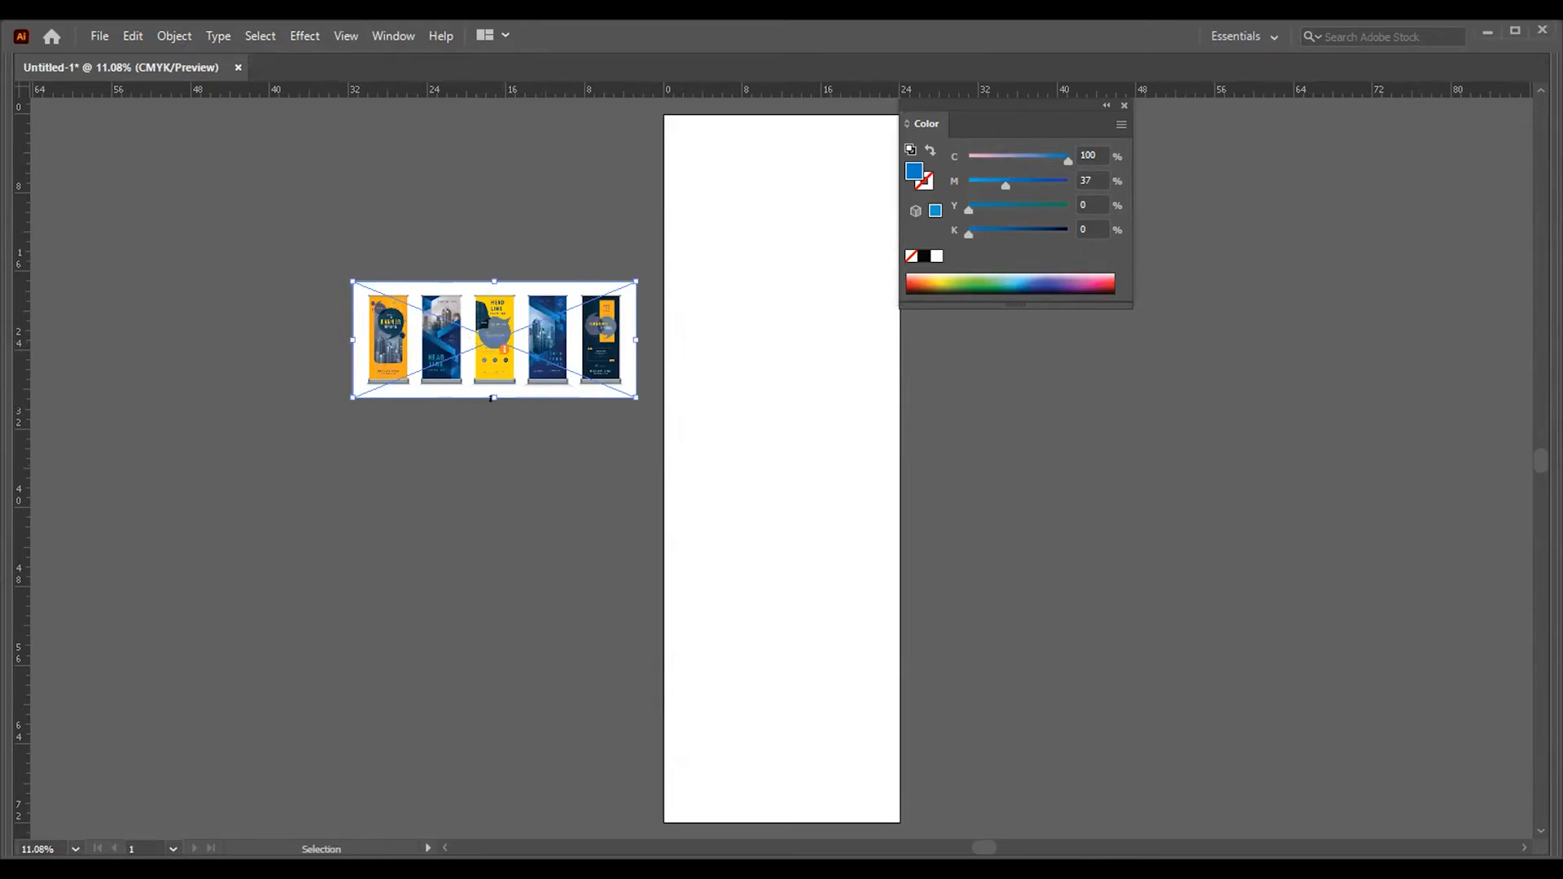
Step: Try enlarging the bunting sample image proportionally from its bottom edge, undoing each attempt
left_click_drag(494, 398, 490, 716)
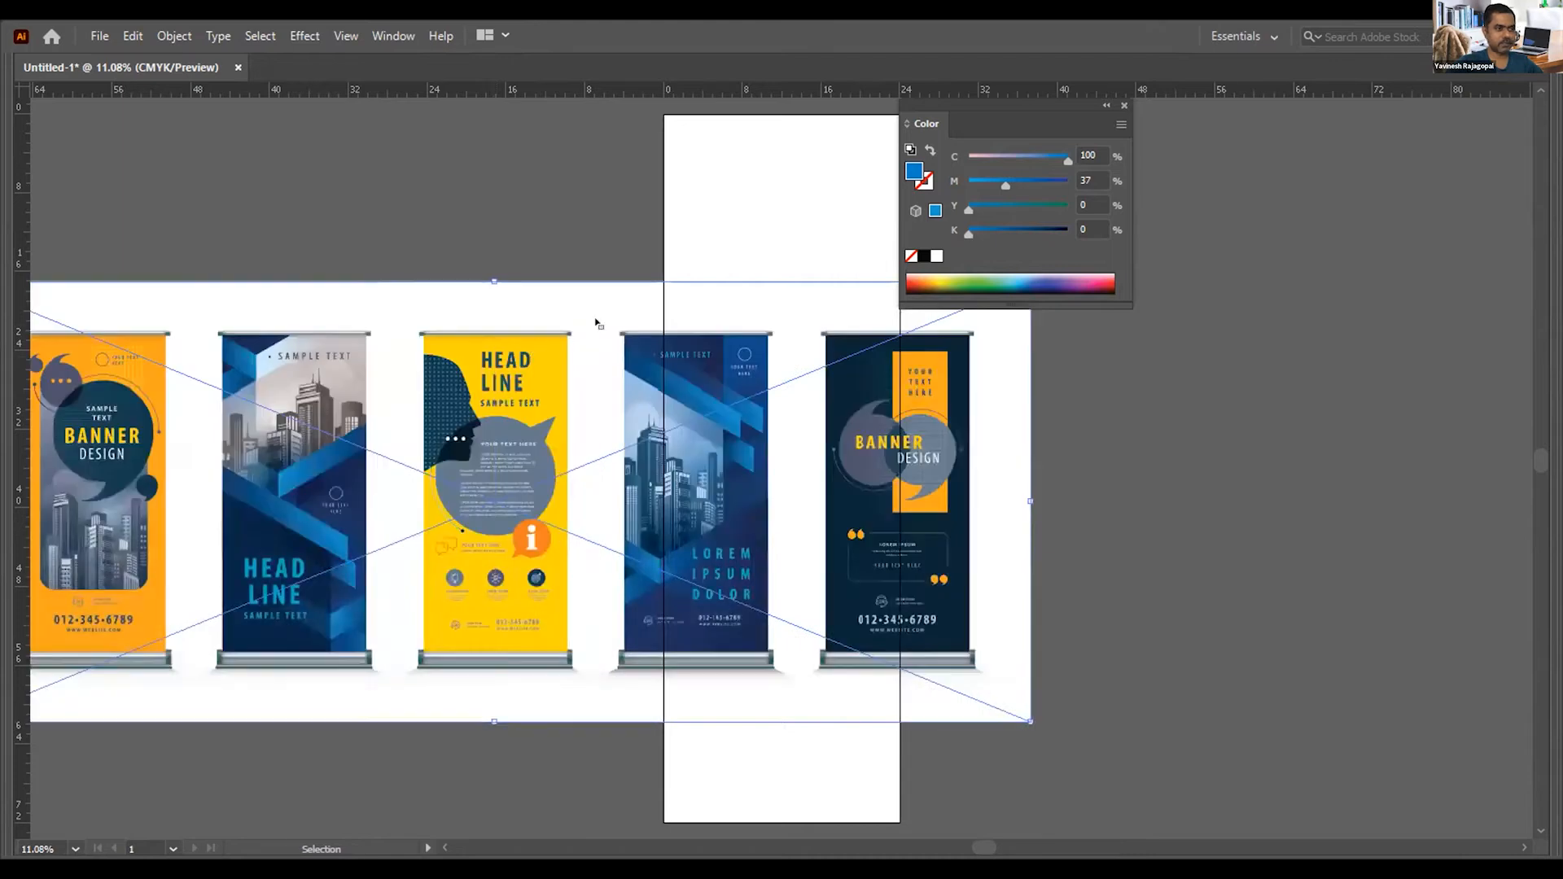
key("ctrl+z")
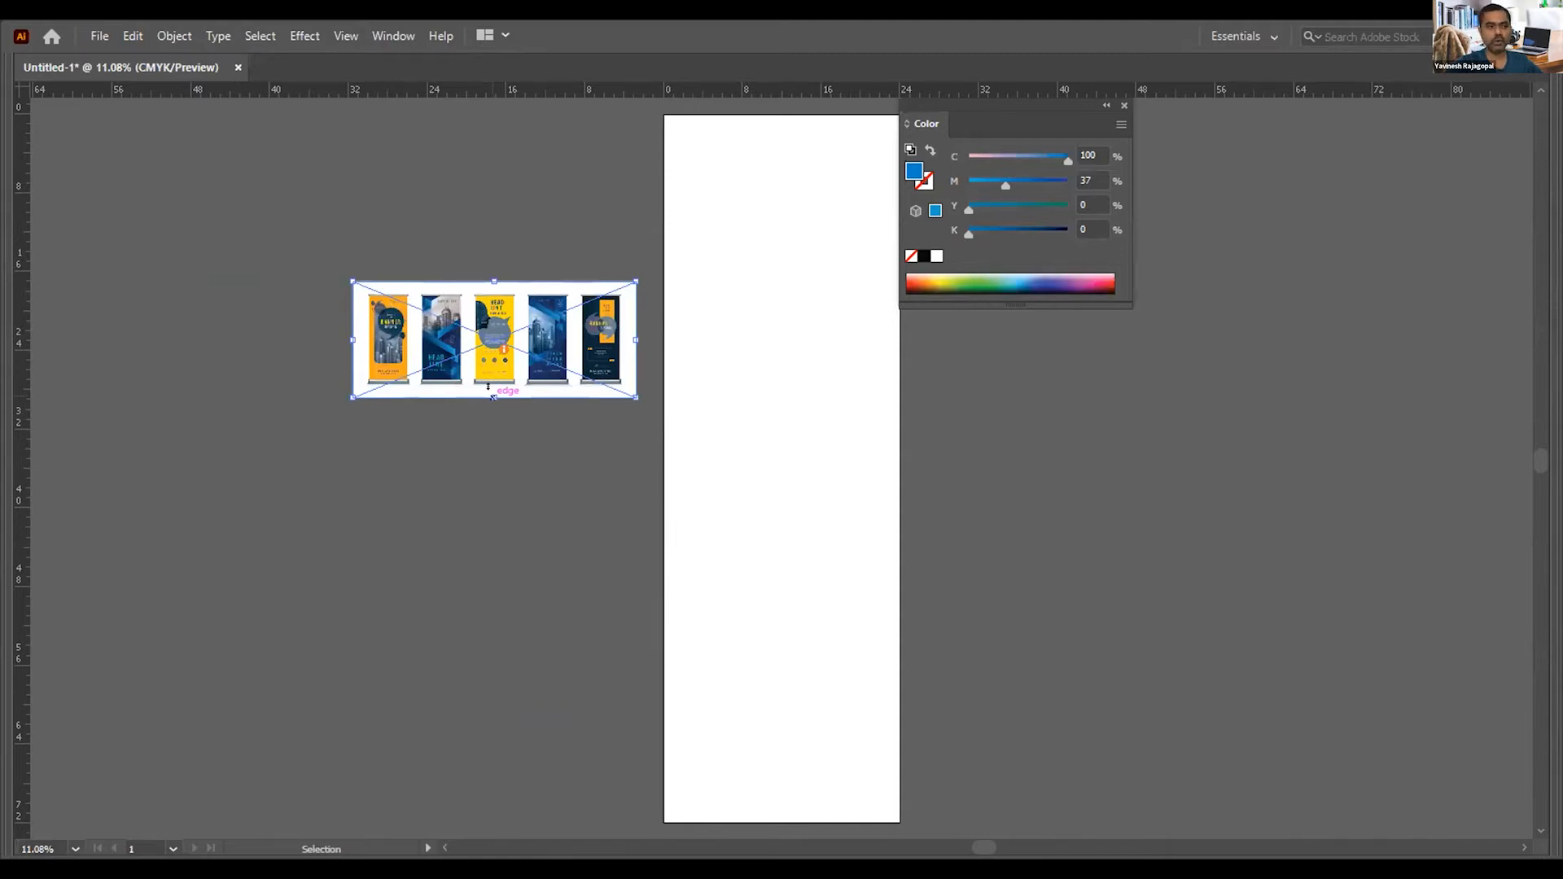
key("shift")
left_click_drag(492, 397, 492, 669)
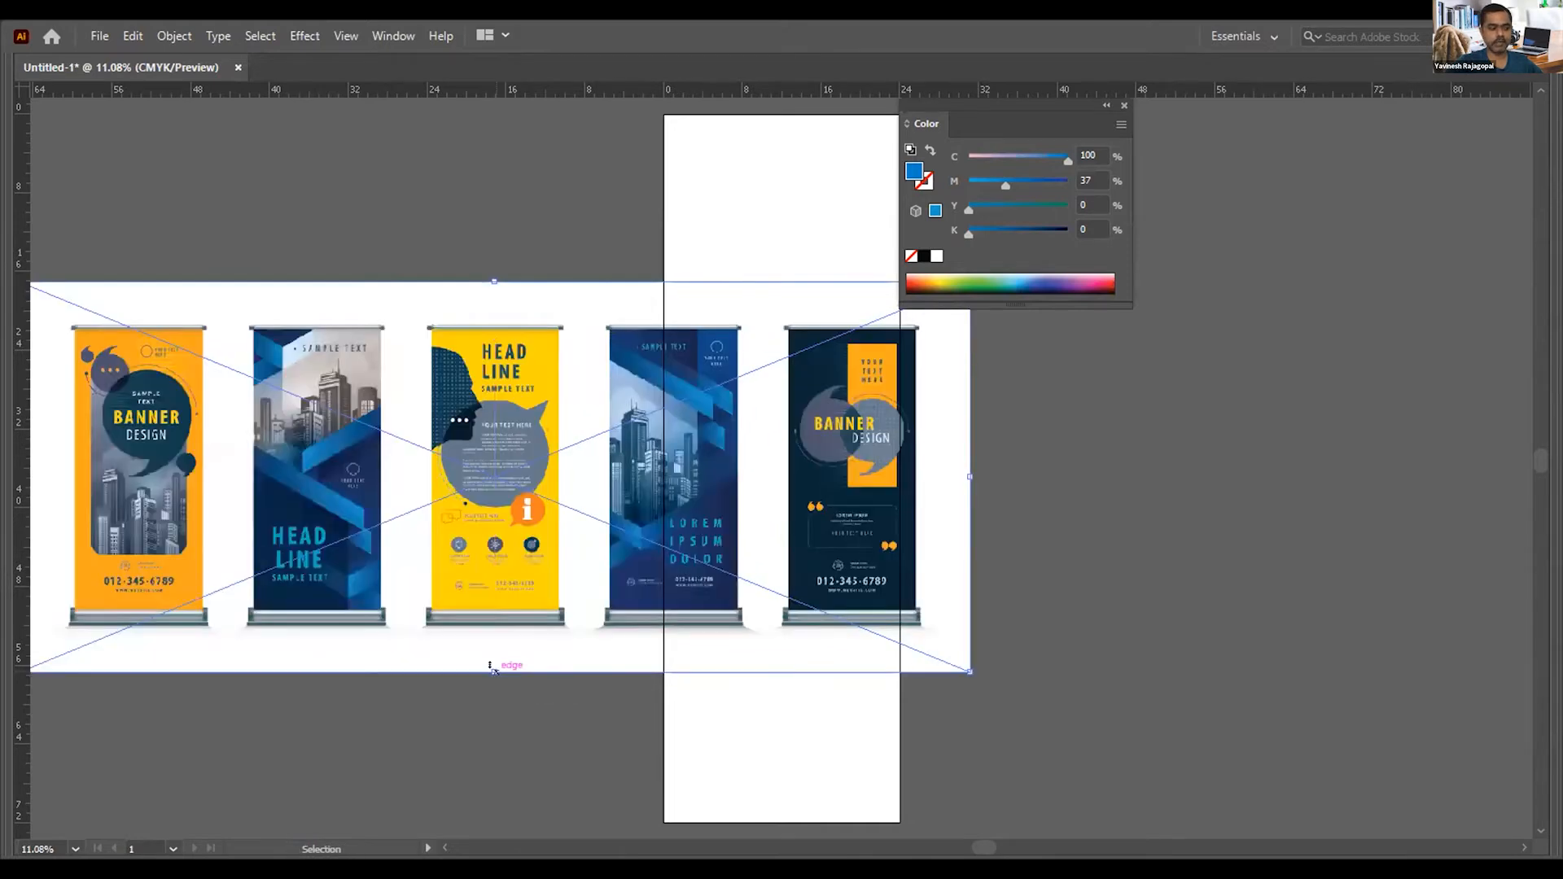
key("ctrl+z")
Step: Try stretching the bunting sample image out of proportion from its bottom edge and upper corner, and undo it
left_click_drag(494, 397, 521, 730)
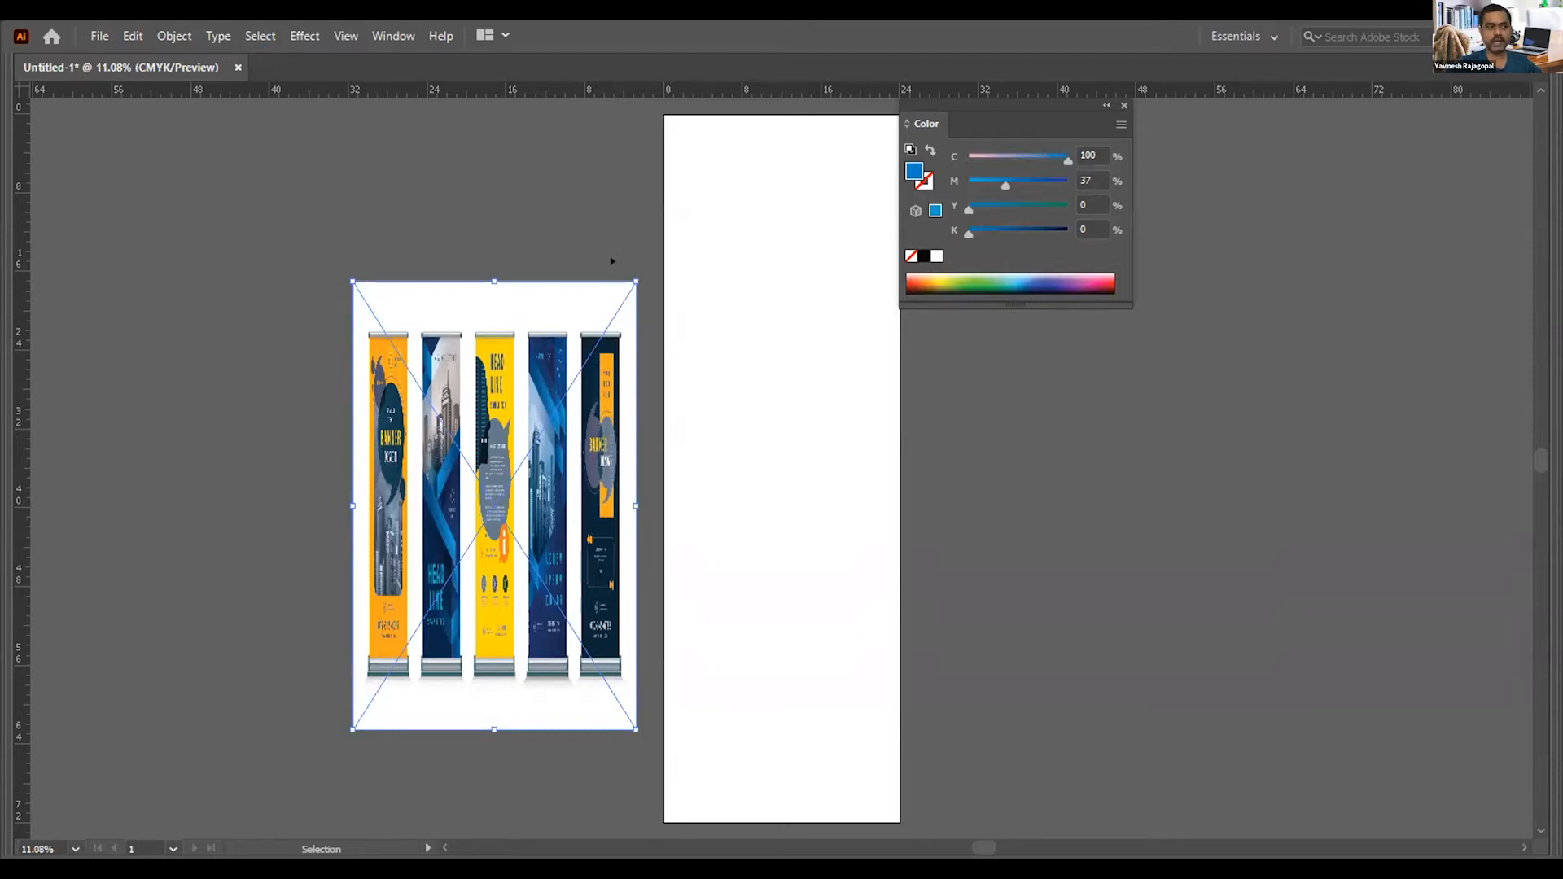
left_click_drag(635, 280, 847, 165)
key("ctrl+z")
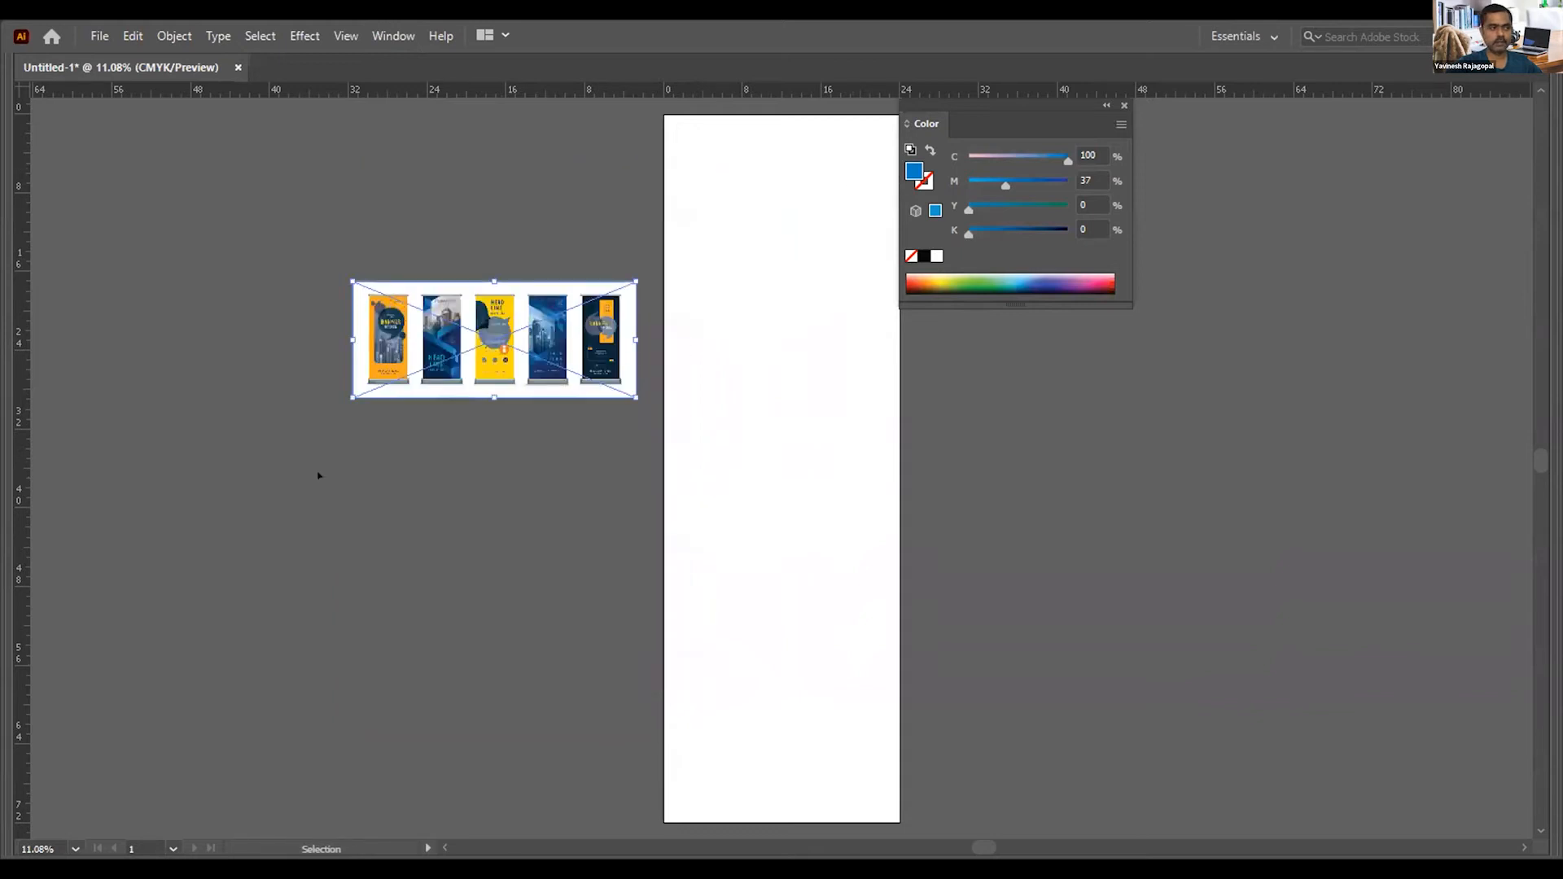
Step: Enlarge the bunting sample image proportionally until it partly overlaps the artboard, and deselect it
left_click_drag(494, 398, 494, 583)
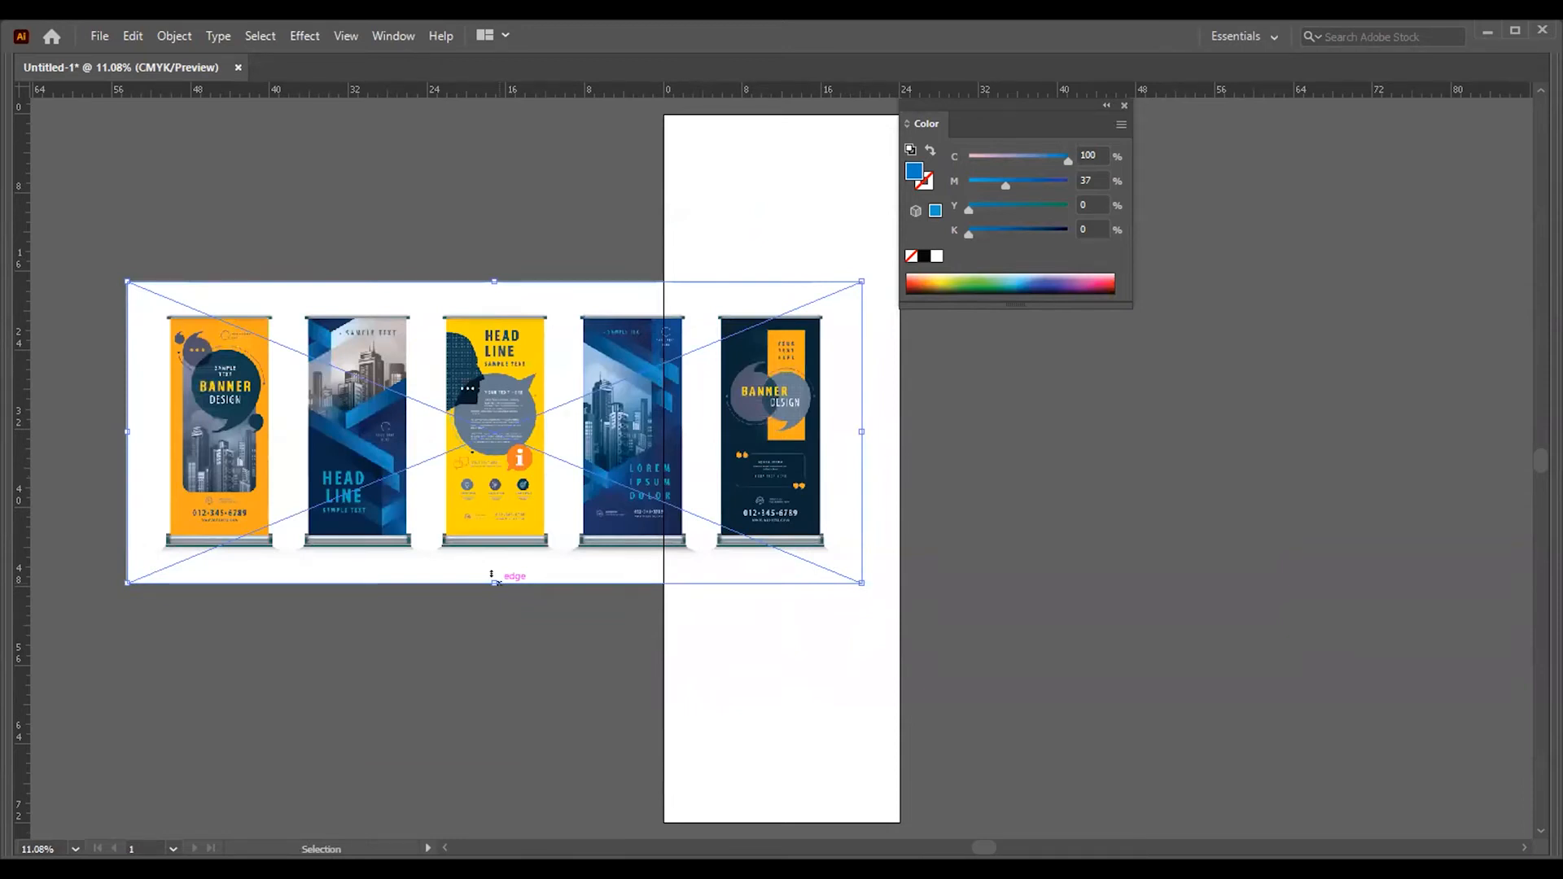
left_click(490, 633)
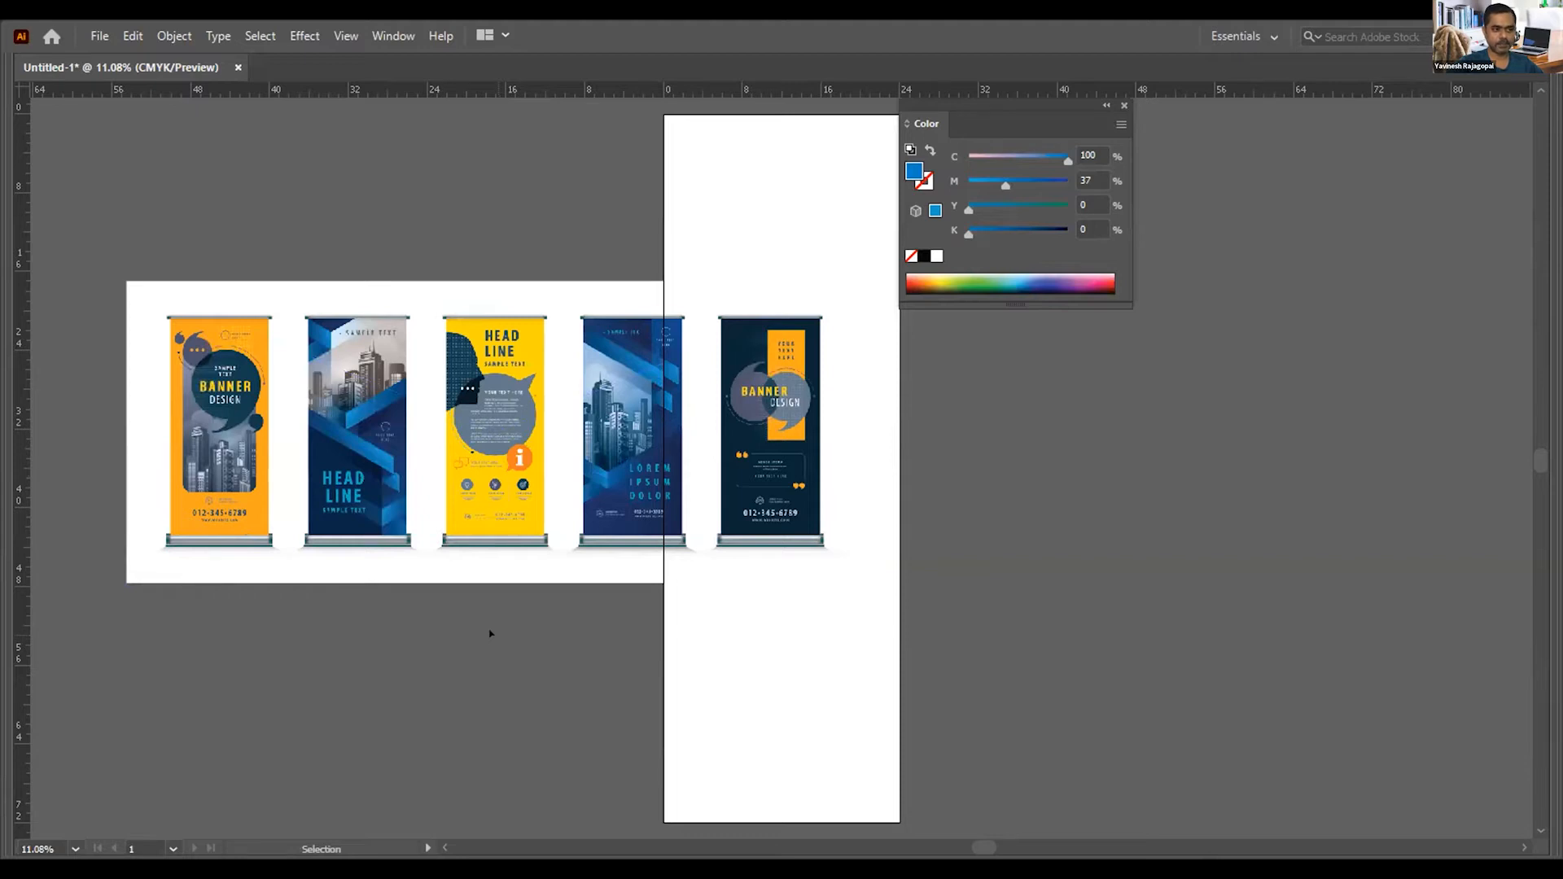
Step: Draw a rectangle over the second banner and use it as a clipping mask on the bunting sample image
key("m")
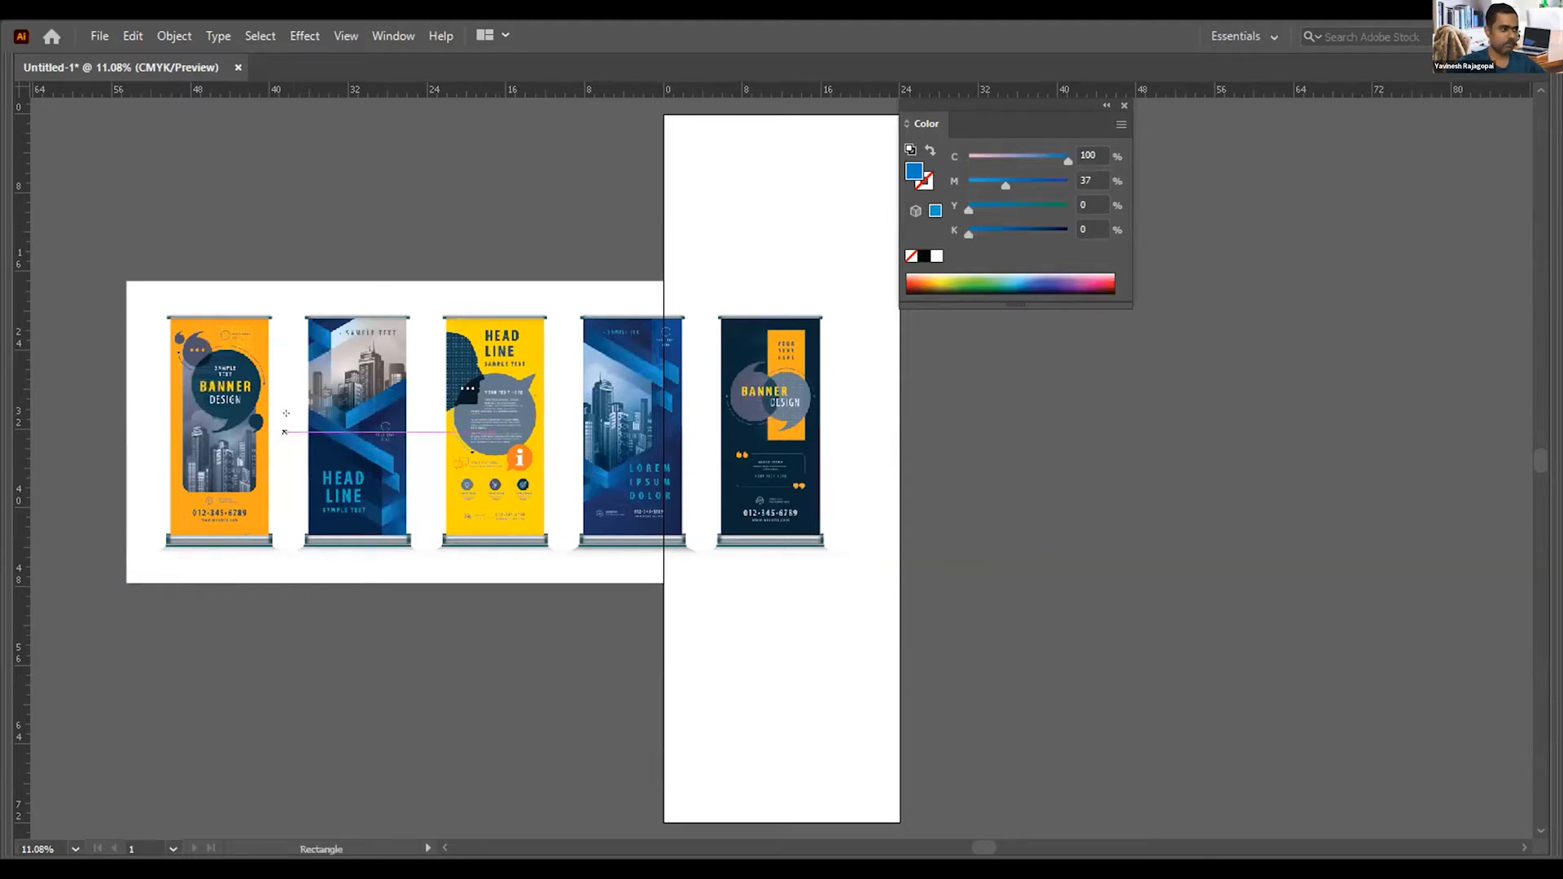
mouse_move(291, 303)
left_mouse_down()
mouse_move(411, 488)
mouse_move(423, 560)
left_mouse_up()
key("ctrl+a")
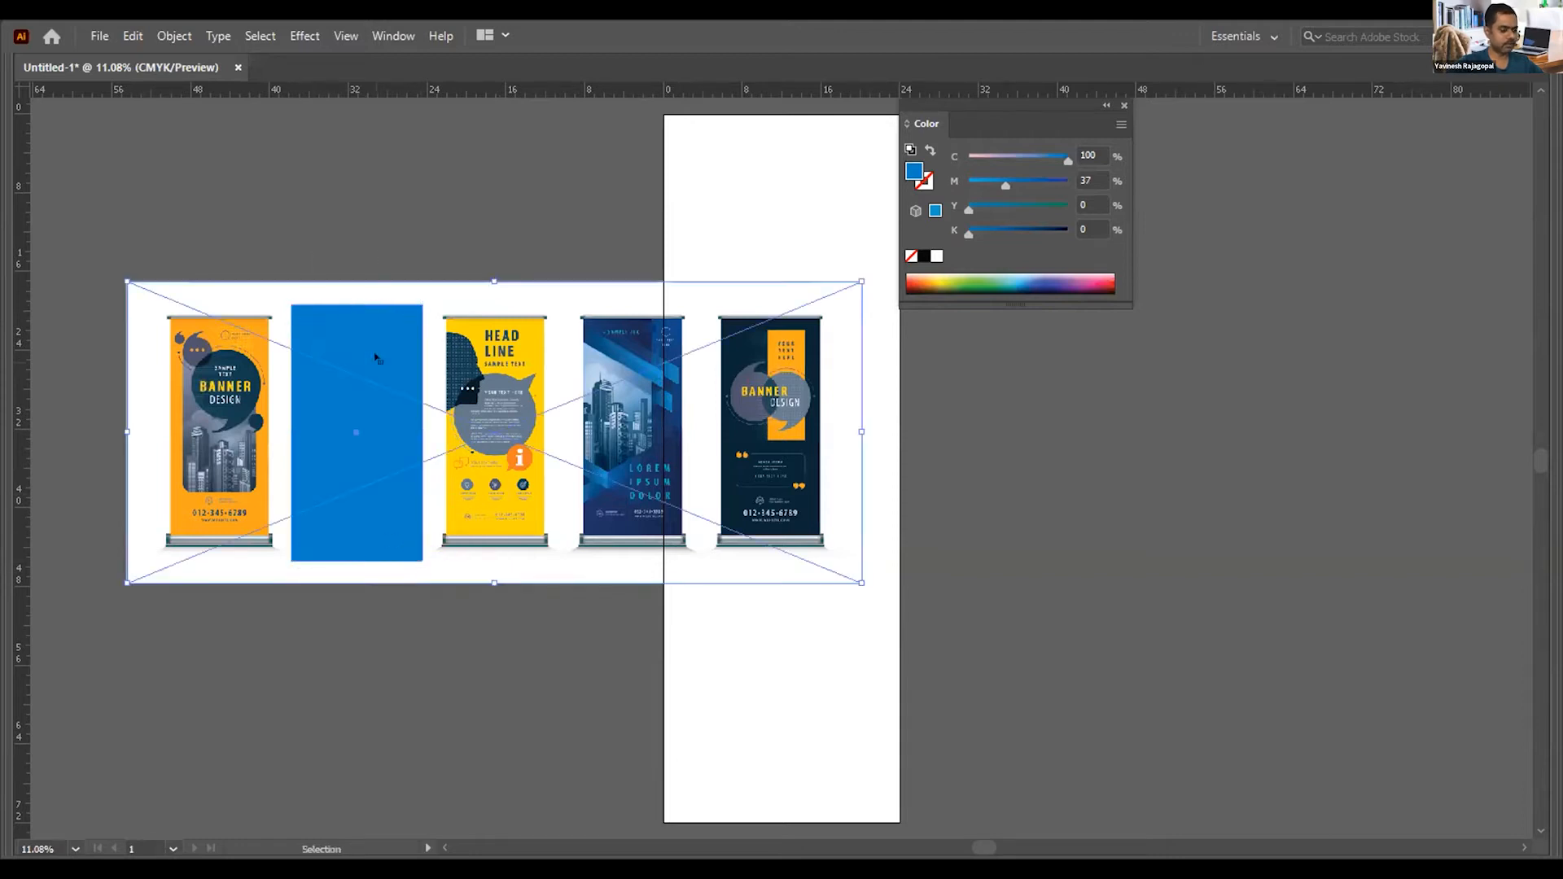
key("ctrl+7")
Step: Enlarge the clipped banner proportionally to nearly the artboard's height, shift it up beside the artboard and deselect it
left_click_drag(422, 560, 551, 666)
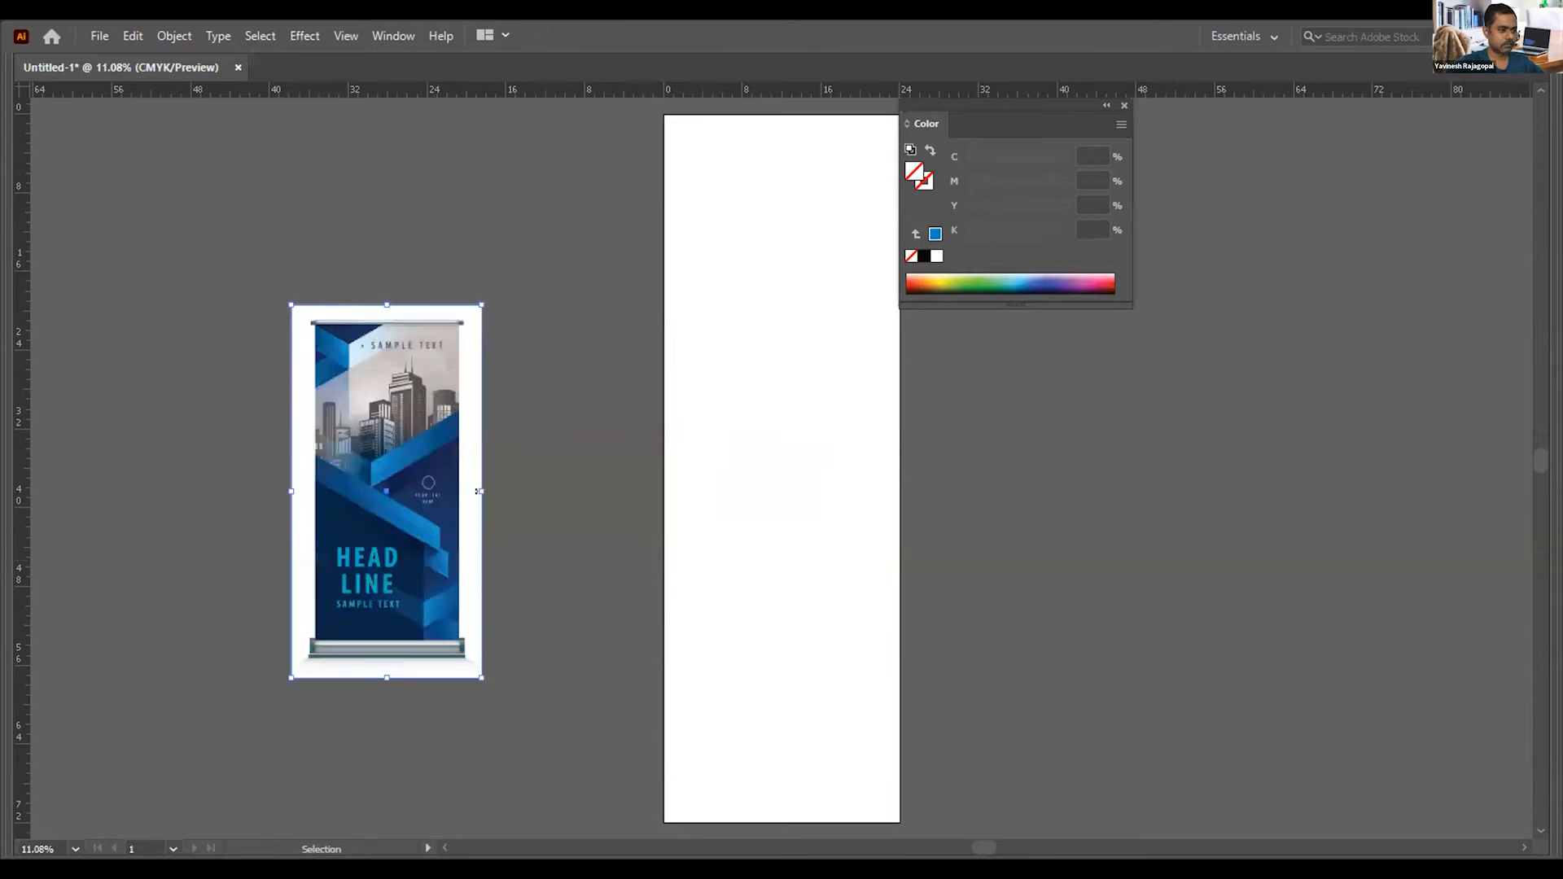
left_click_drag(483, 489, 664, 485)
left_click_drag(633, 480, 639, 489)
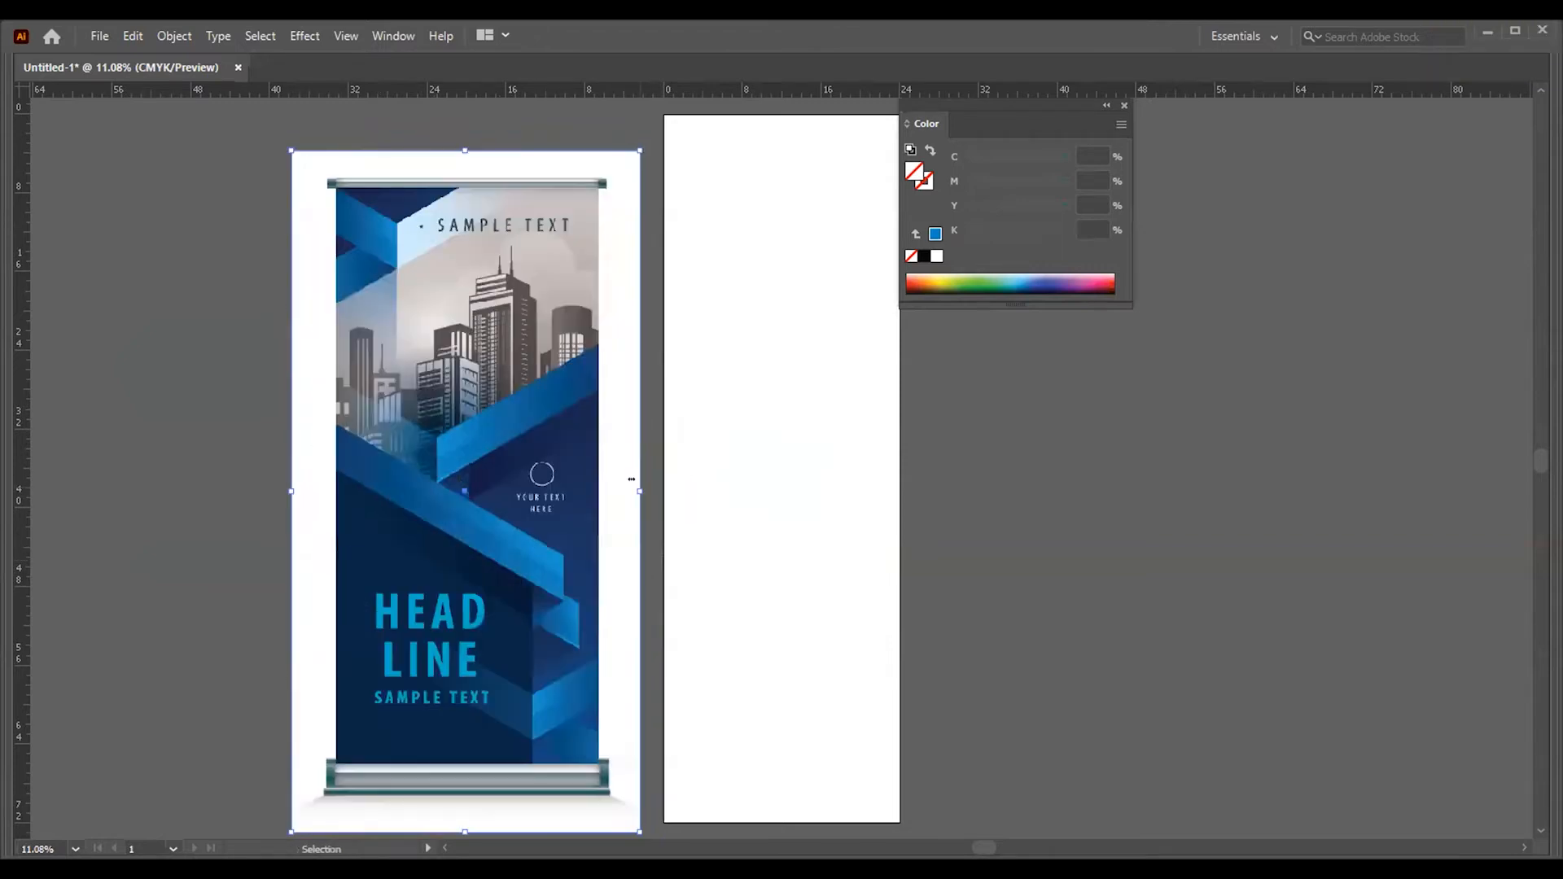
left_click_drag(475, 530, 471, 504)
left_click(1081, 543)
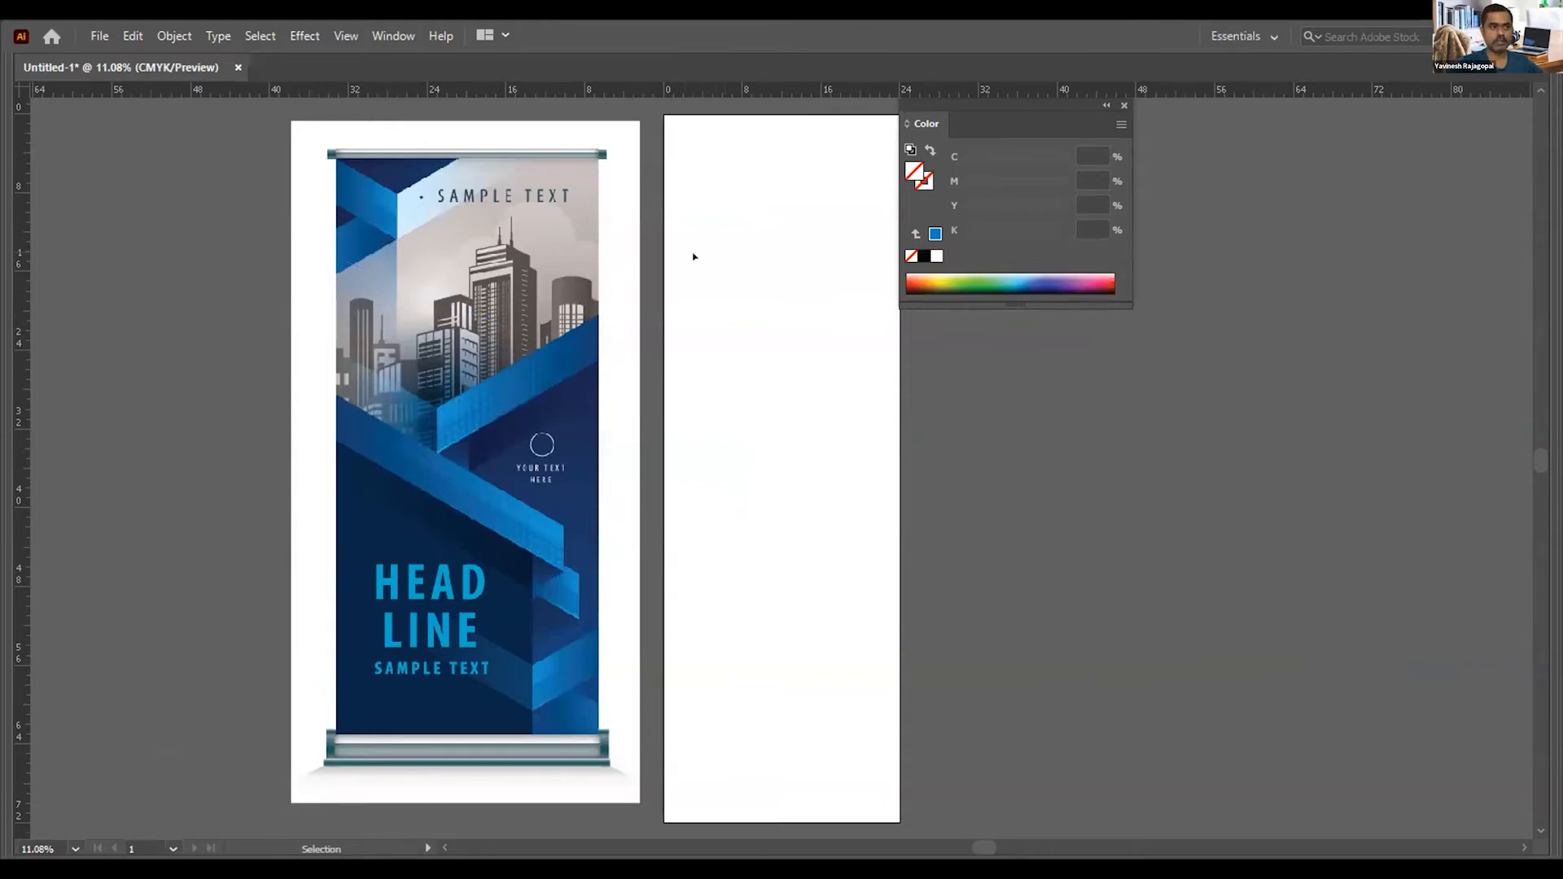
Step: Undo the banner's move and enlargement, the clipping mask and the rectangle
key("ctrl+z")
key("ctrl+z")
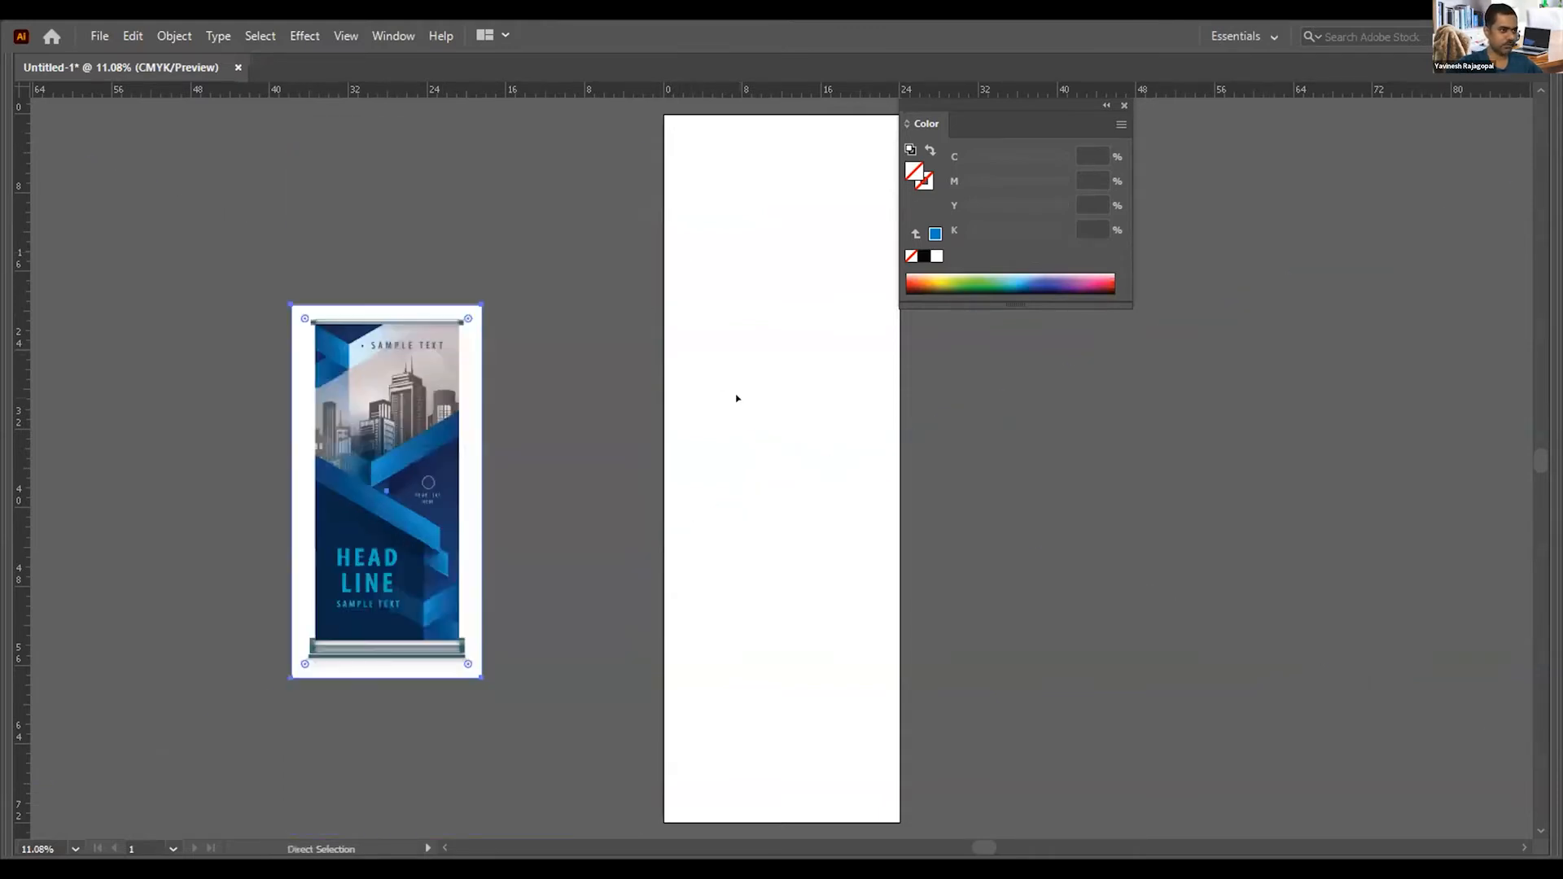
key("ctrl+z")
key("ctrl+z")
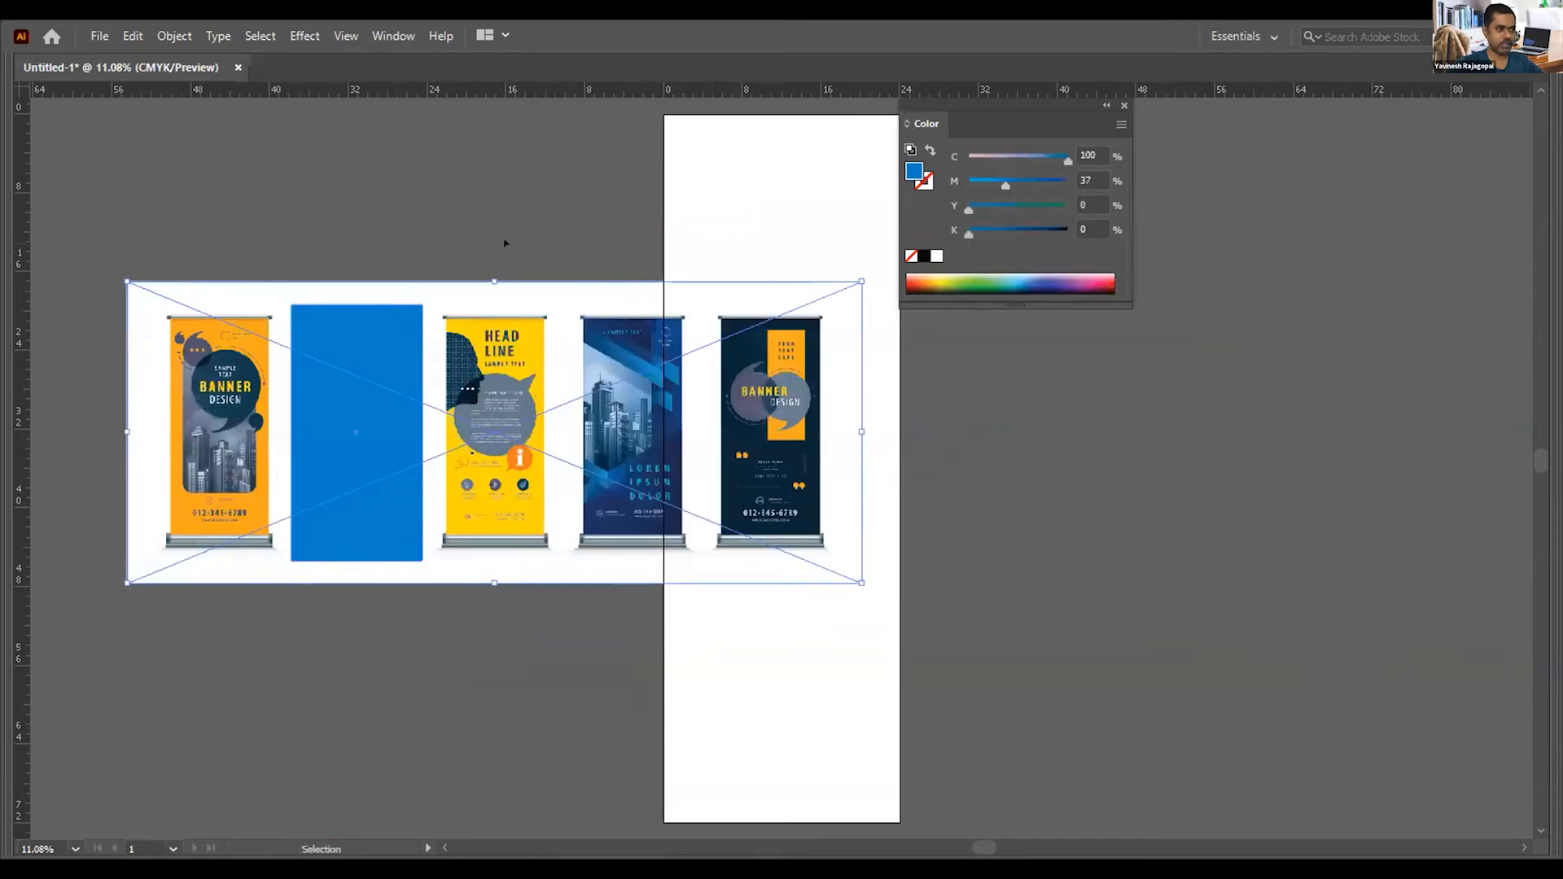
key("ctrl+z")
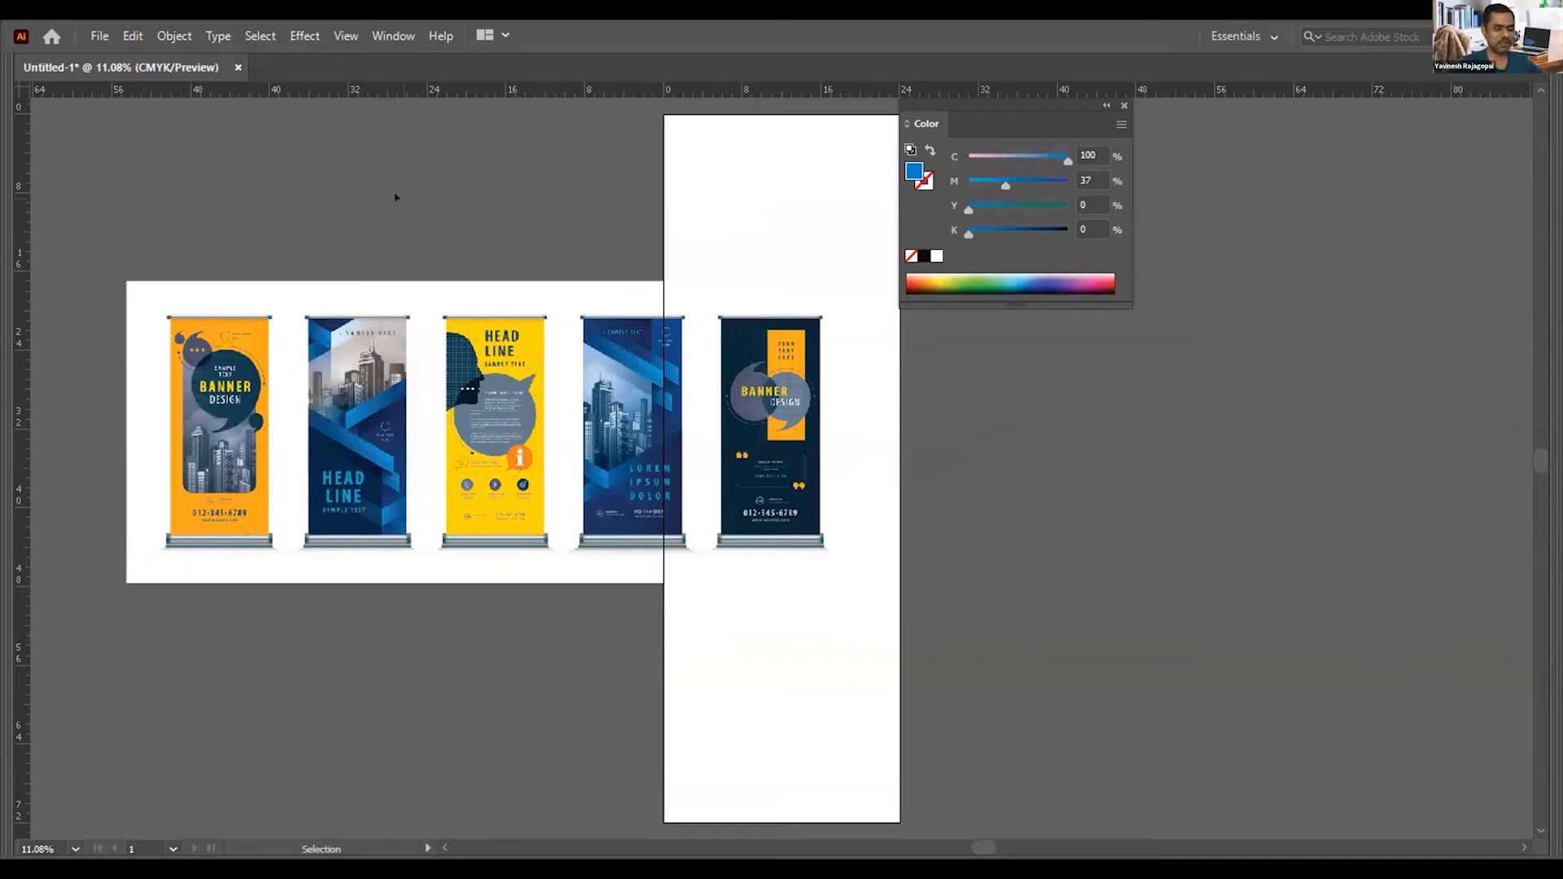
Step: Show the hidden panels and reset the Essentials workspace
key("Tab")
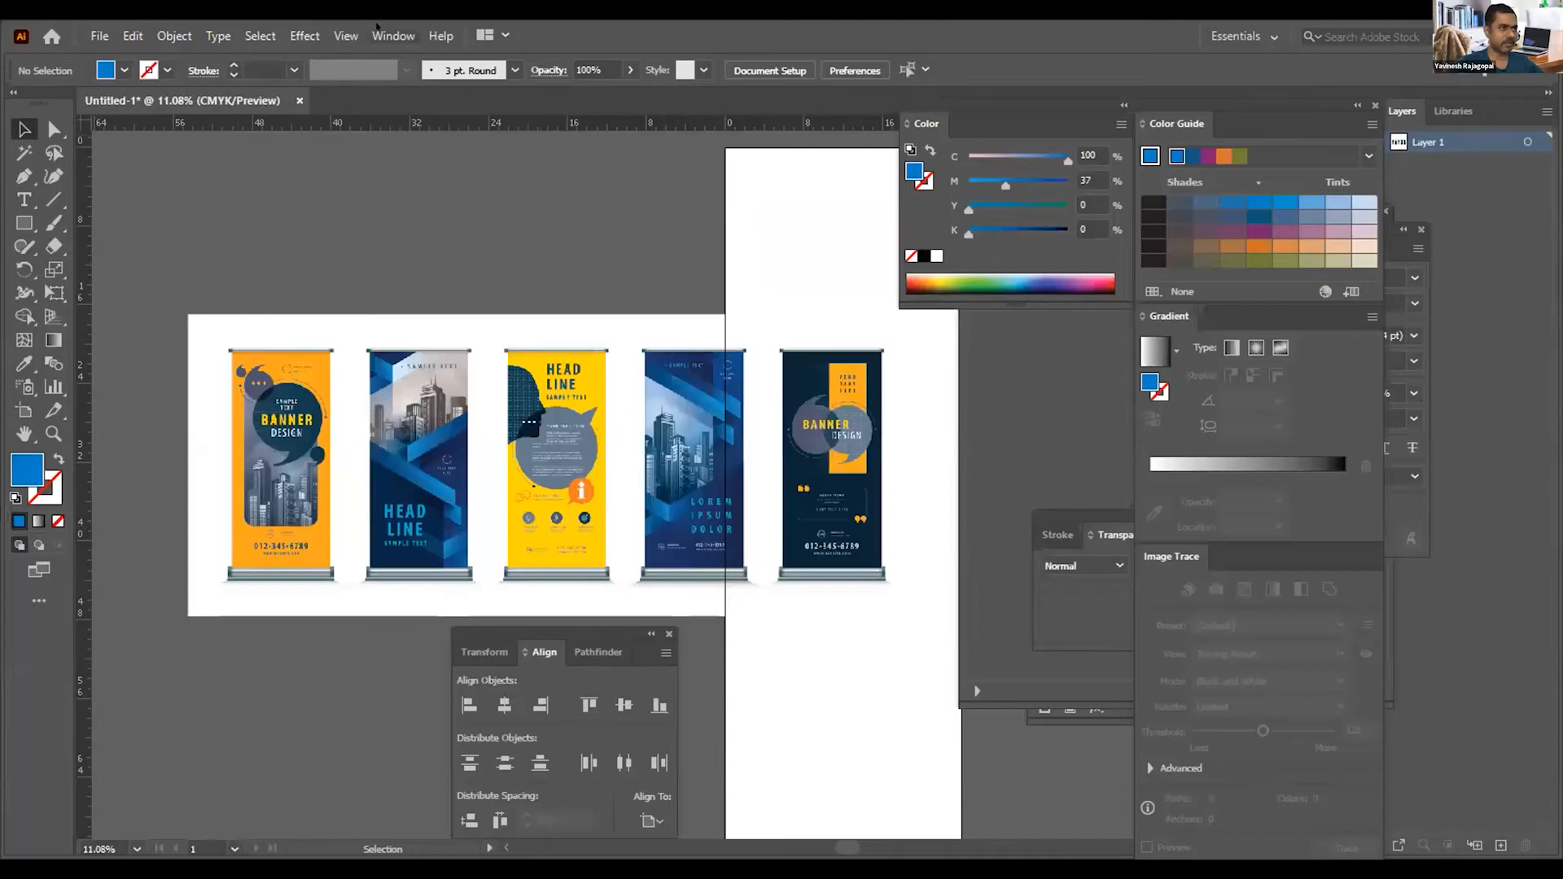
left_click(386, 35)
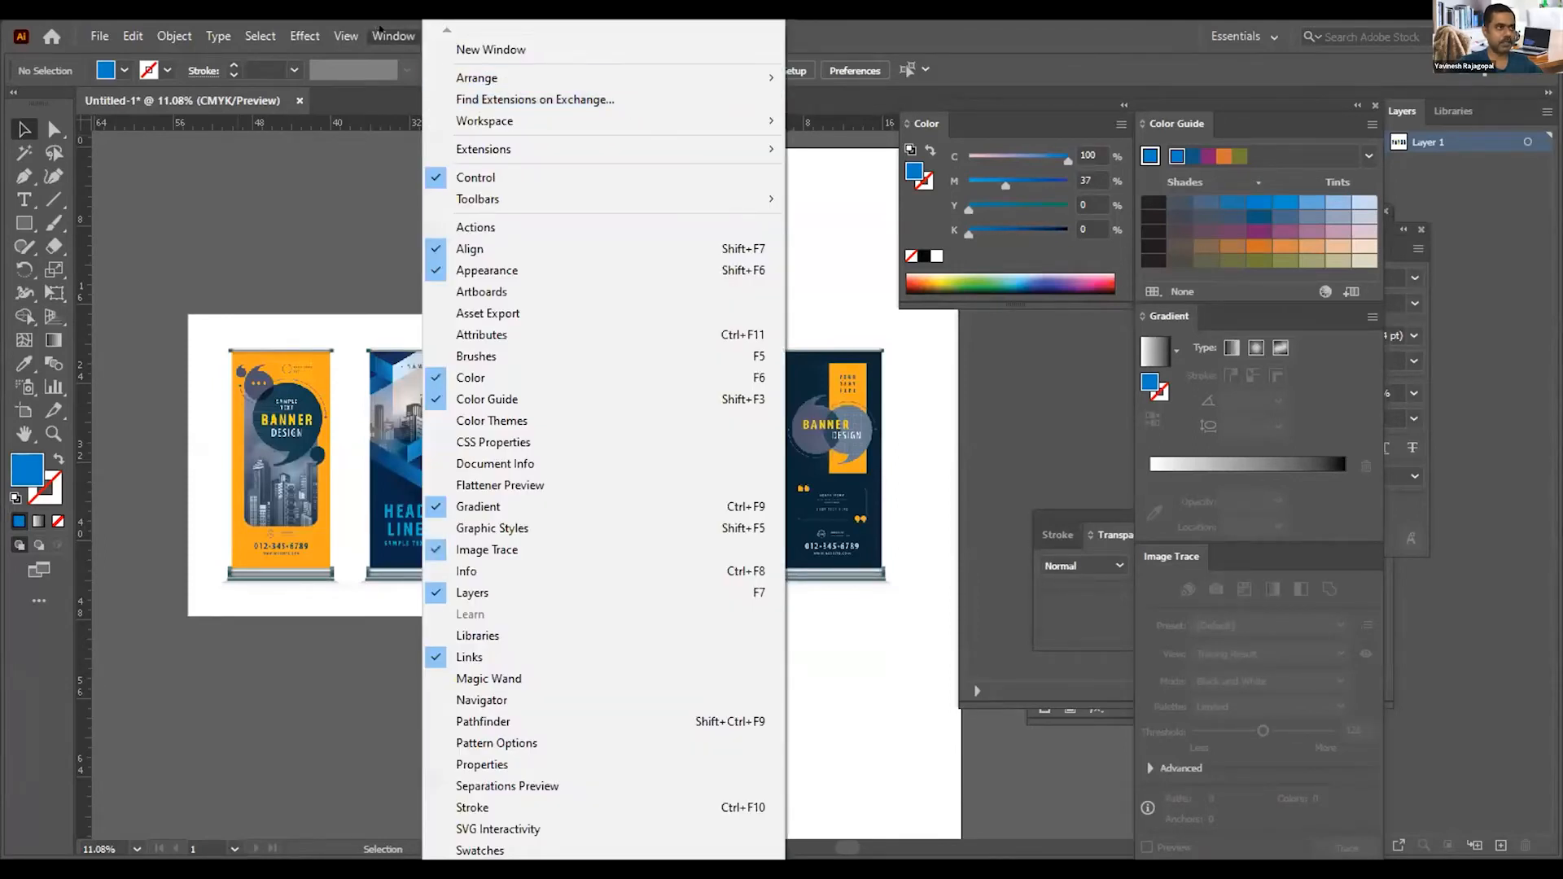
left_click(379, 31)
left_click(379, 30)
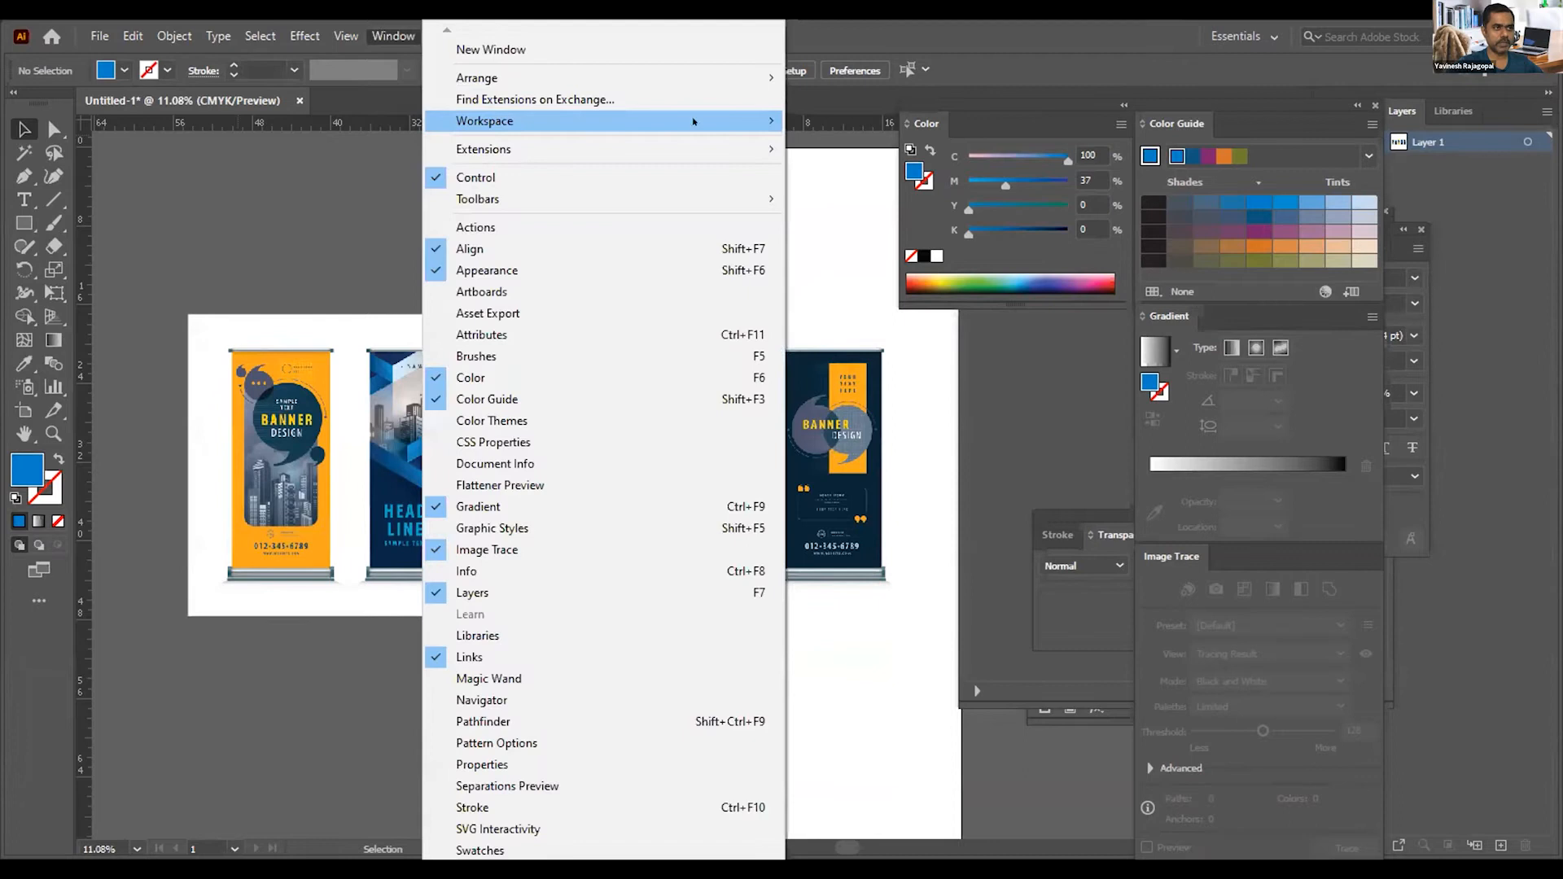
mouse_move(619, 121)
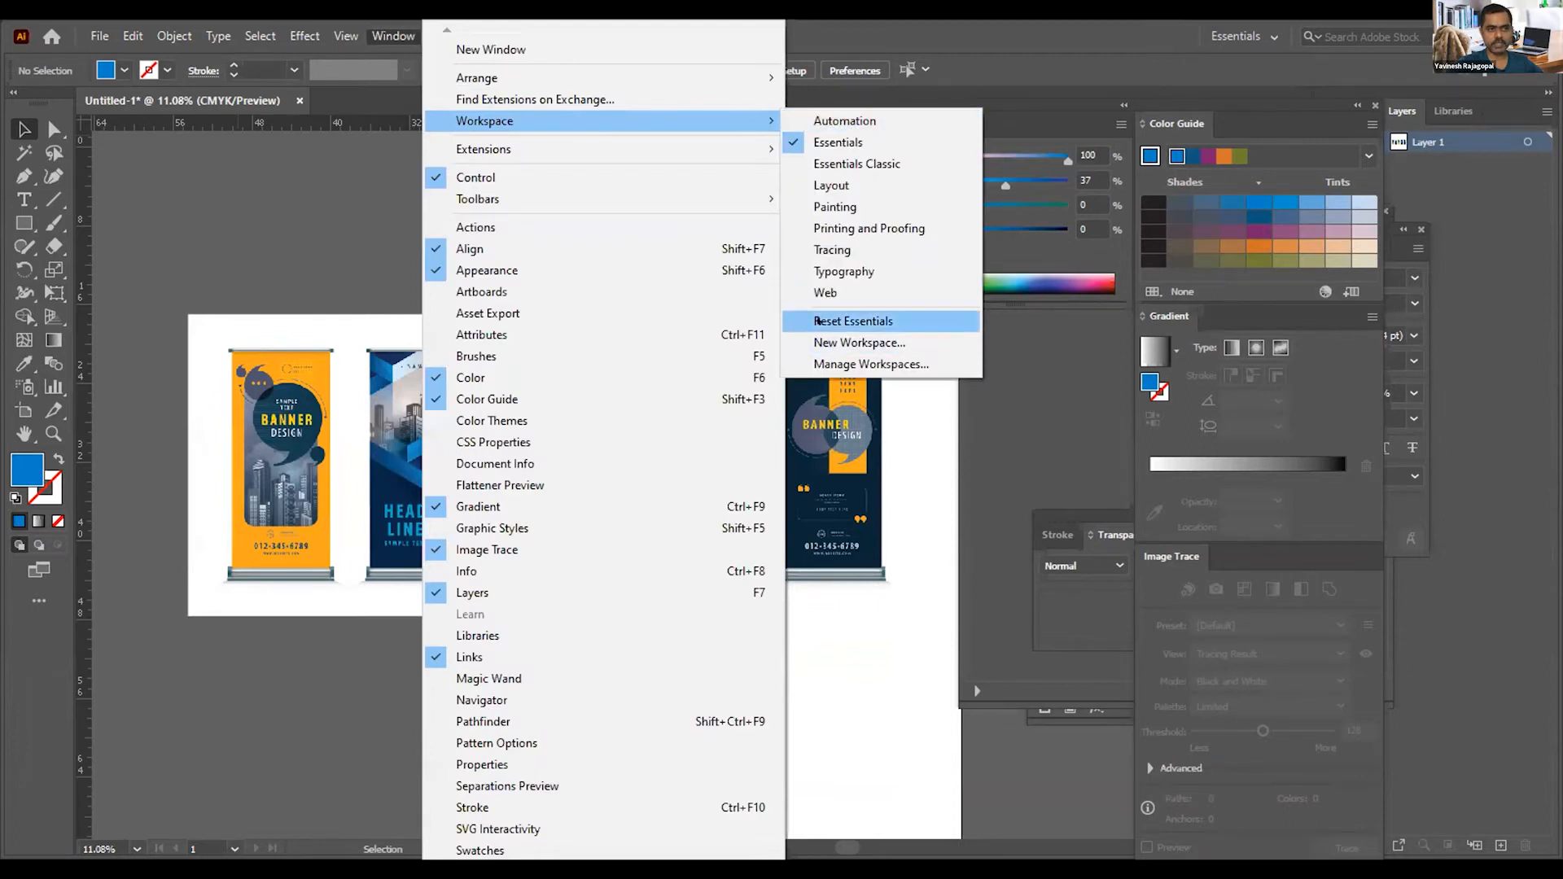
left_click(817, 321)
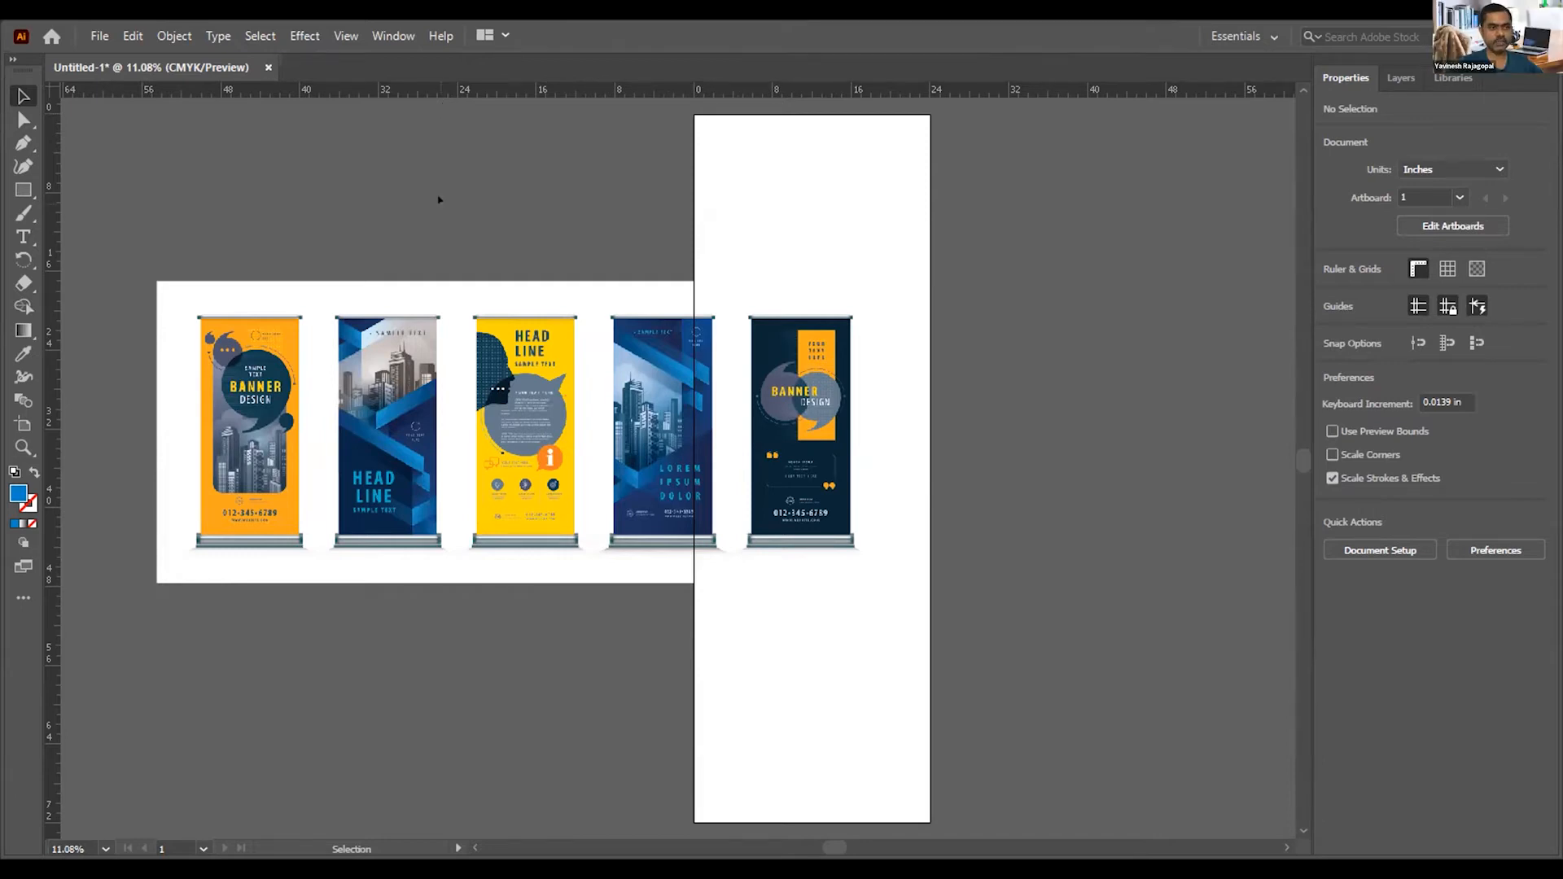
left_click(392, 32)
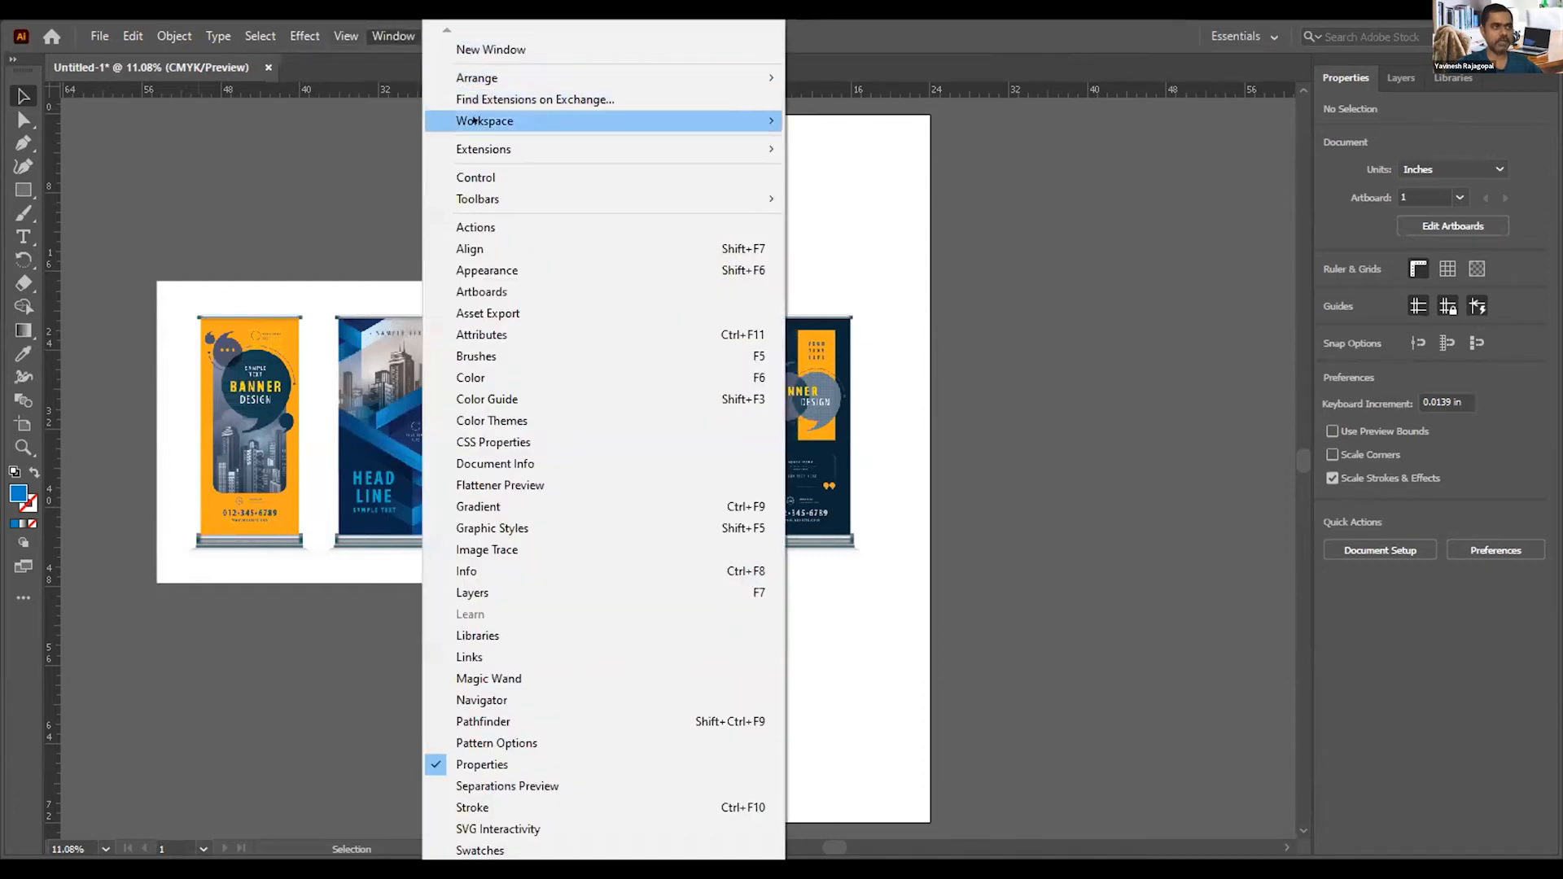
mouse_move(474, 121)
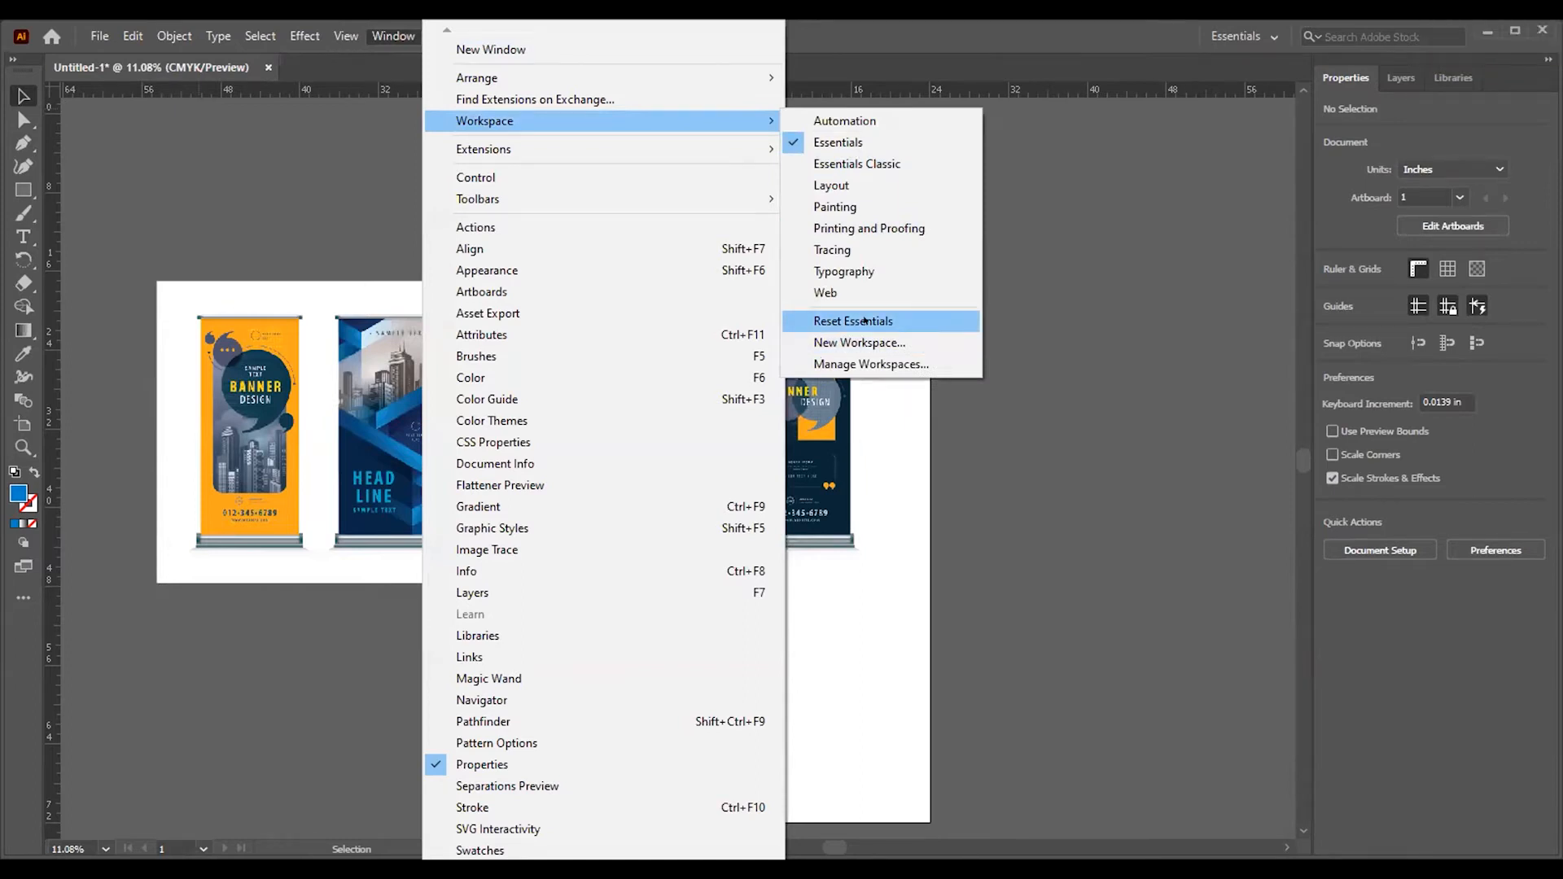
left_click(865, 321)
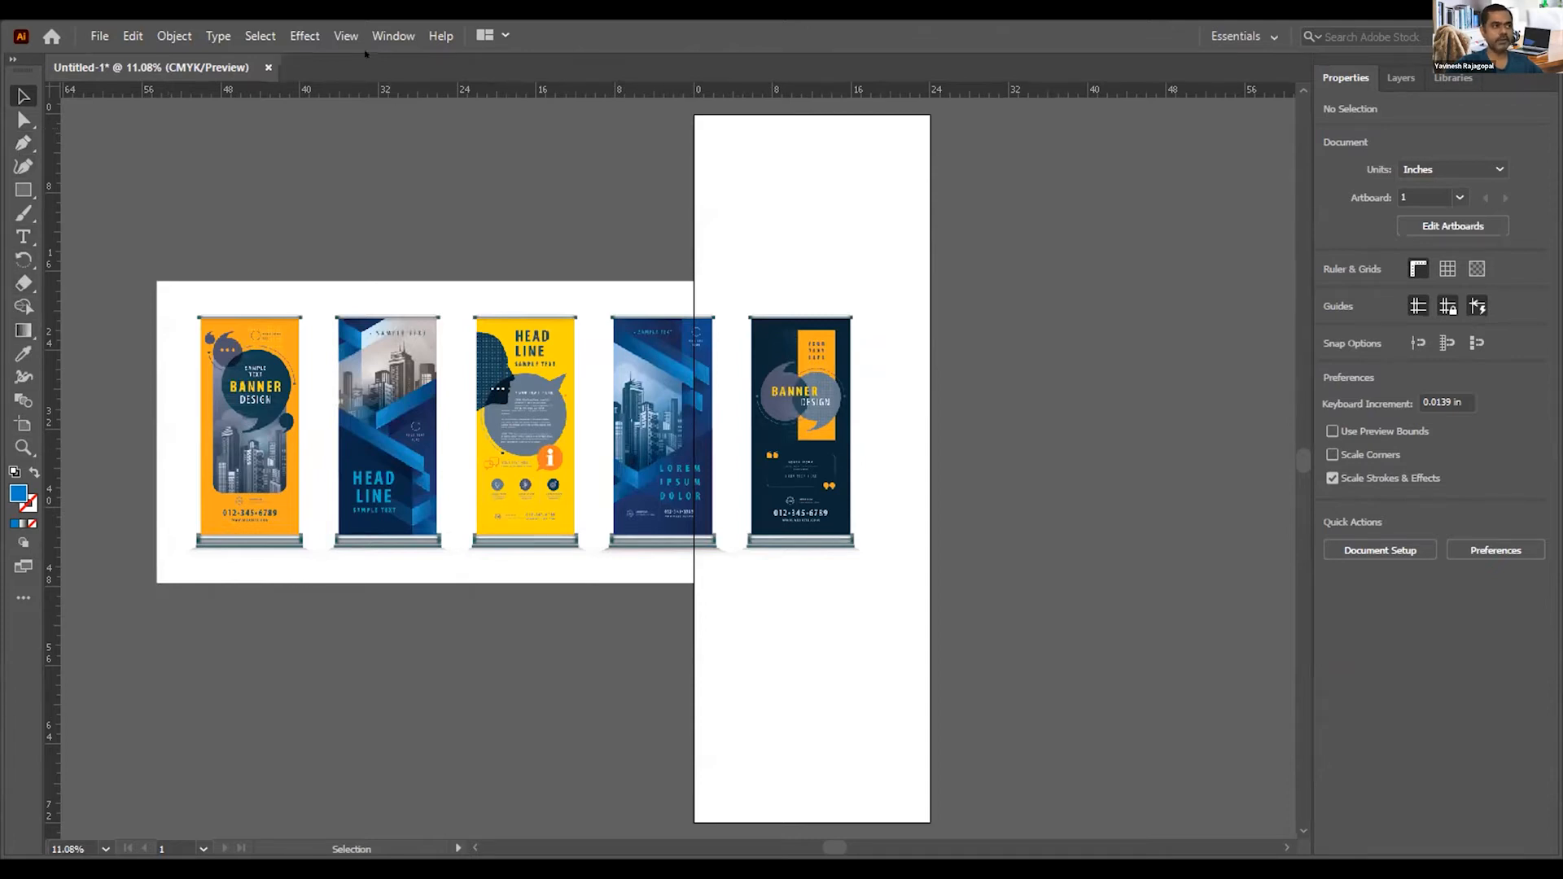
Step: Switch the toolbar to Advanced and display the Control bar
left_click(393, 35)
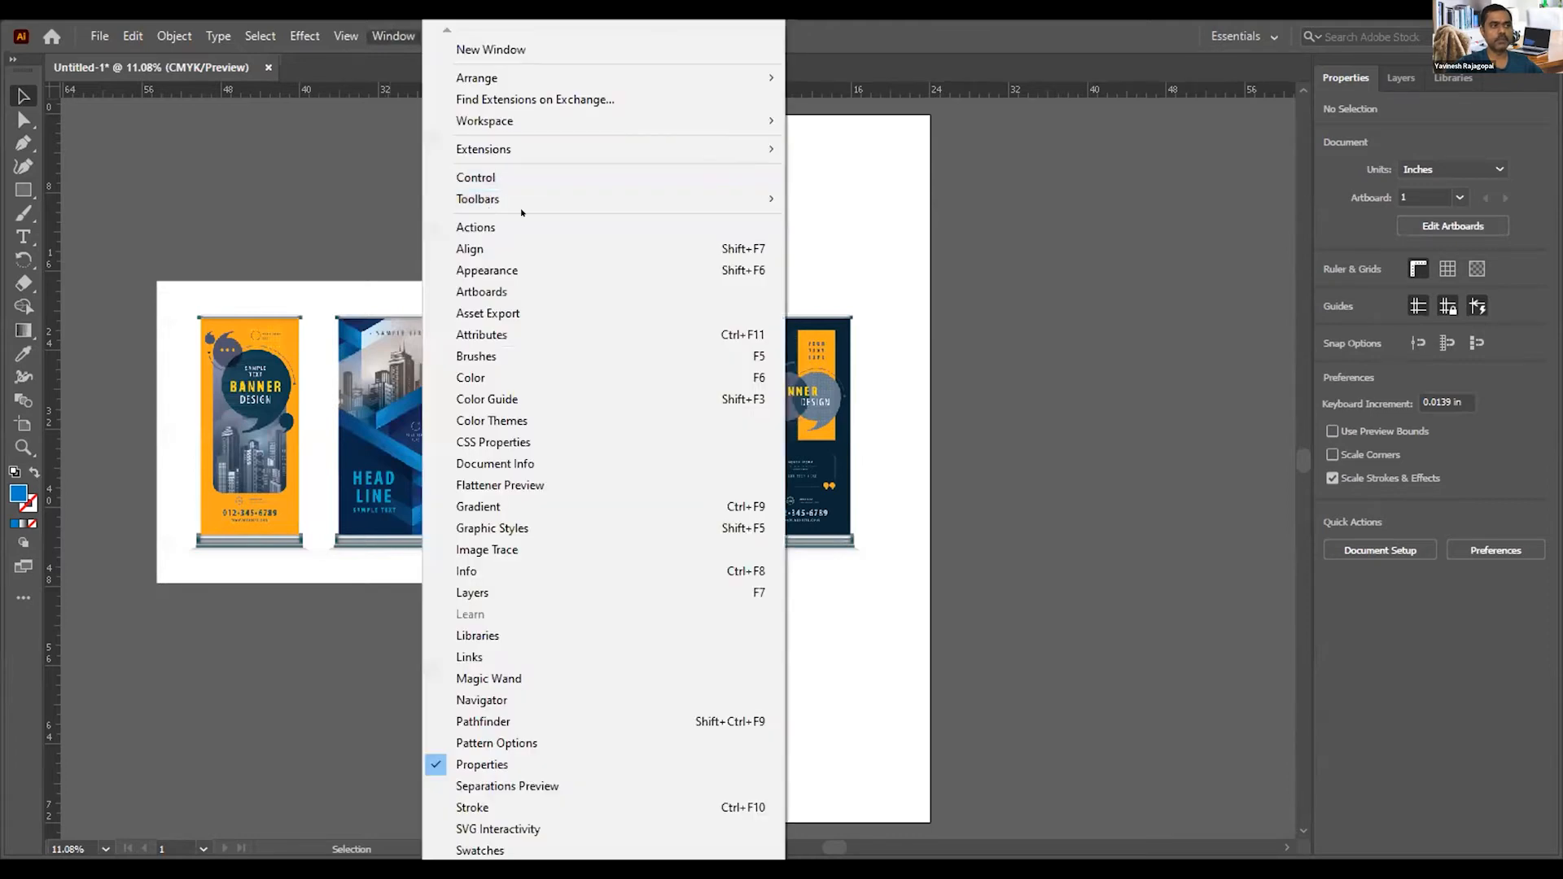
mouse_move(489, 199)
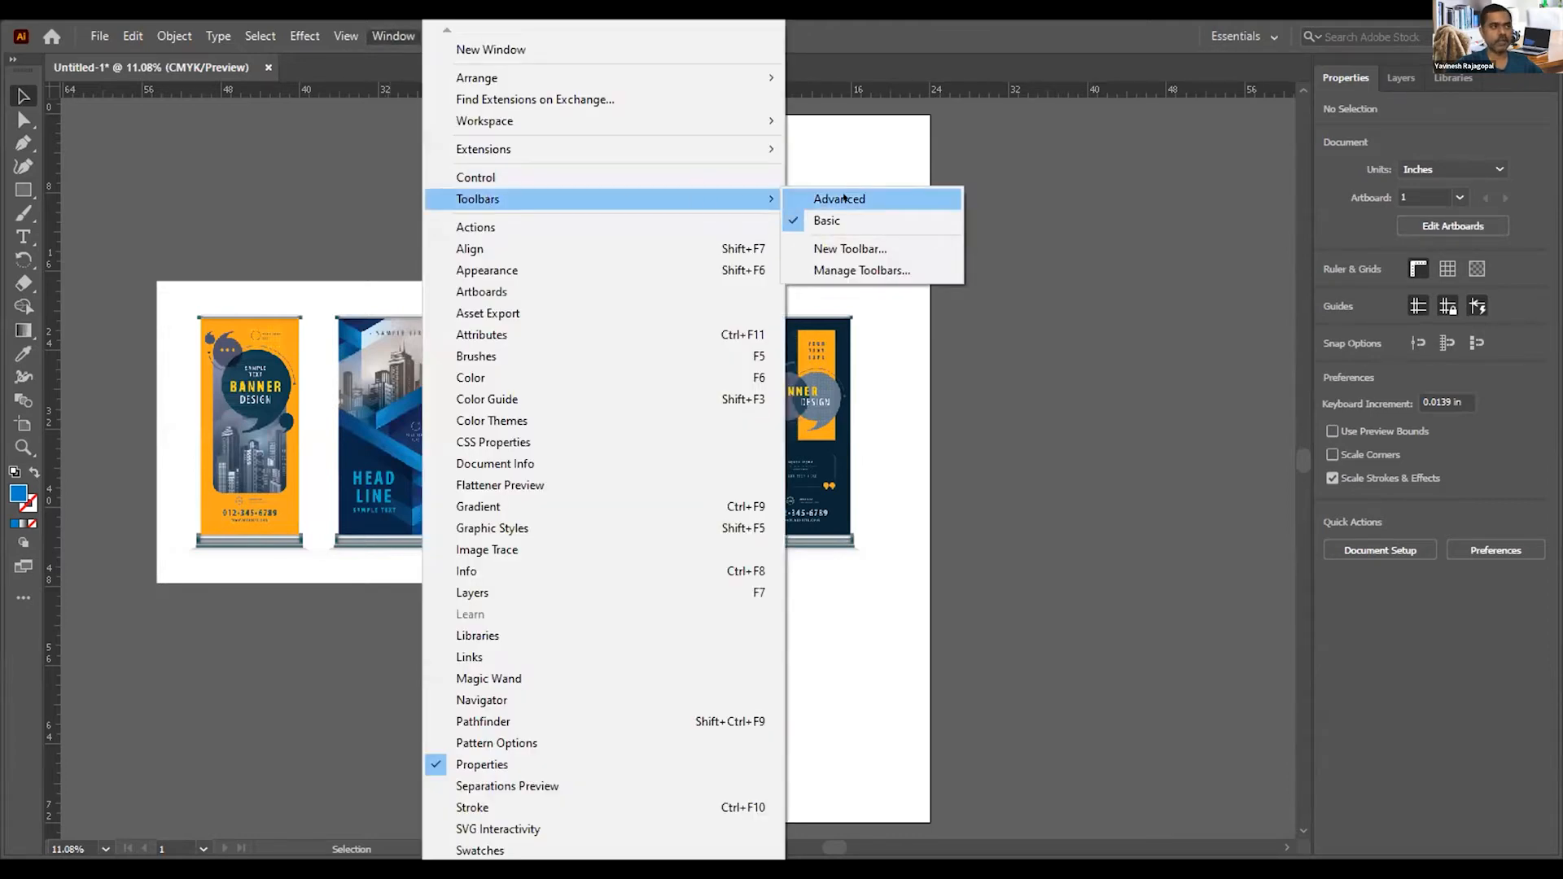
left_click(844, 198)
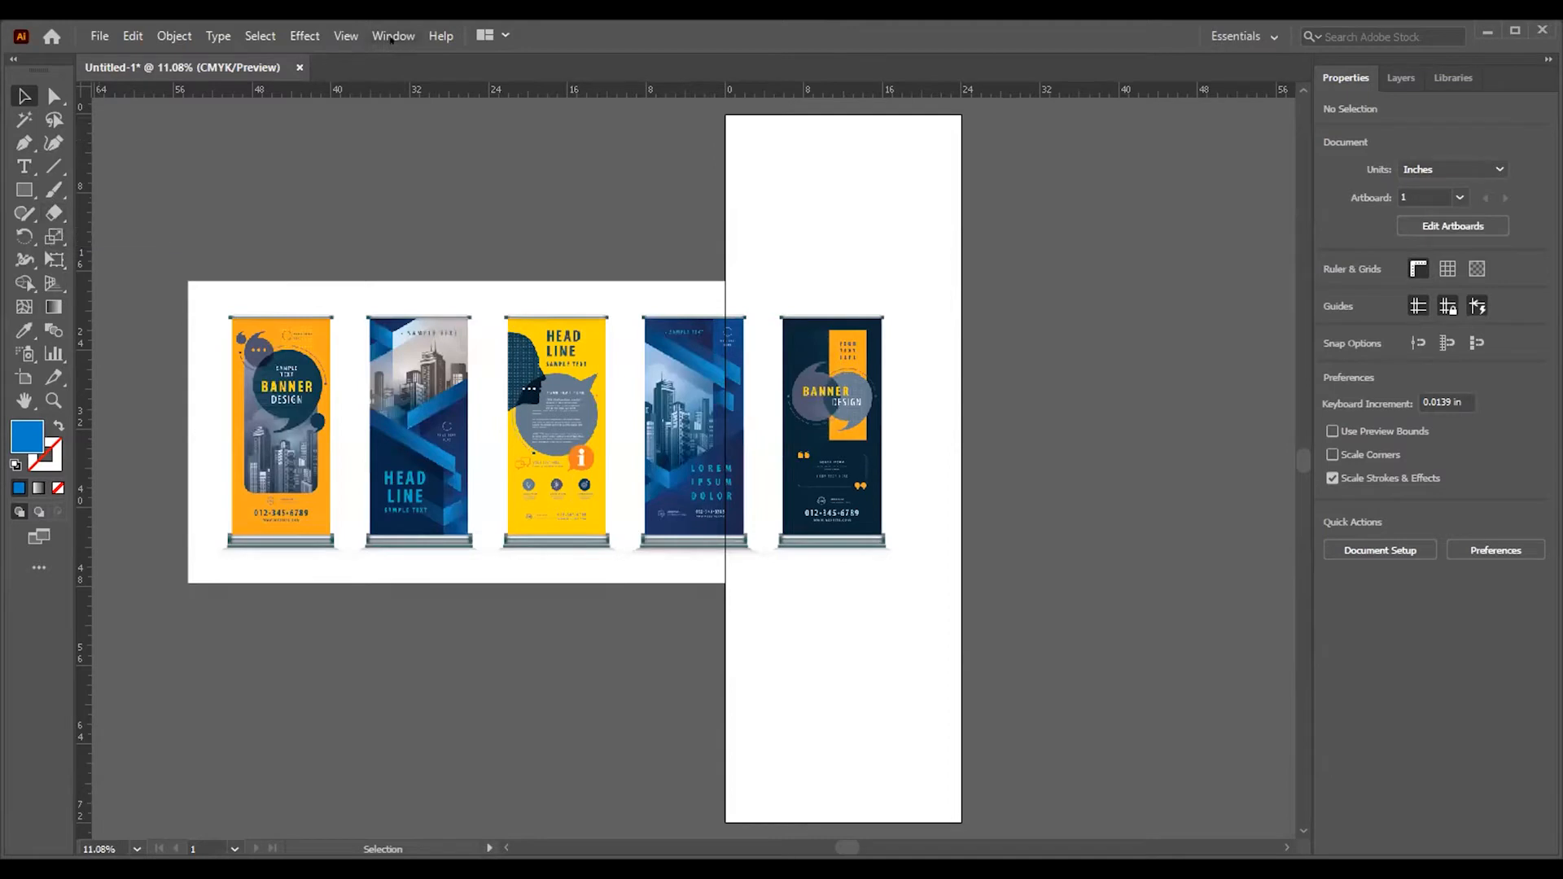
left_click(393, 36)
mouse_move(733, 199)
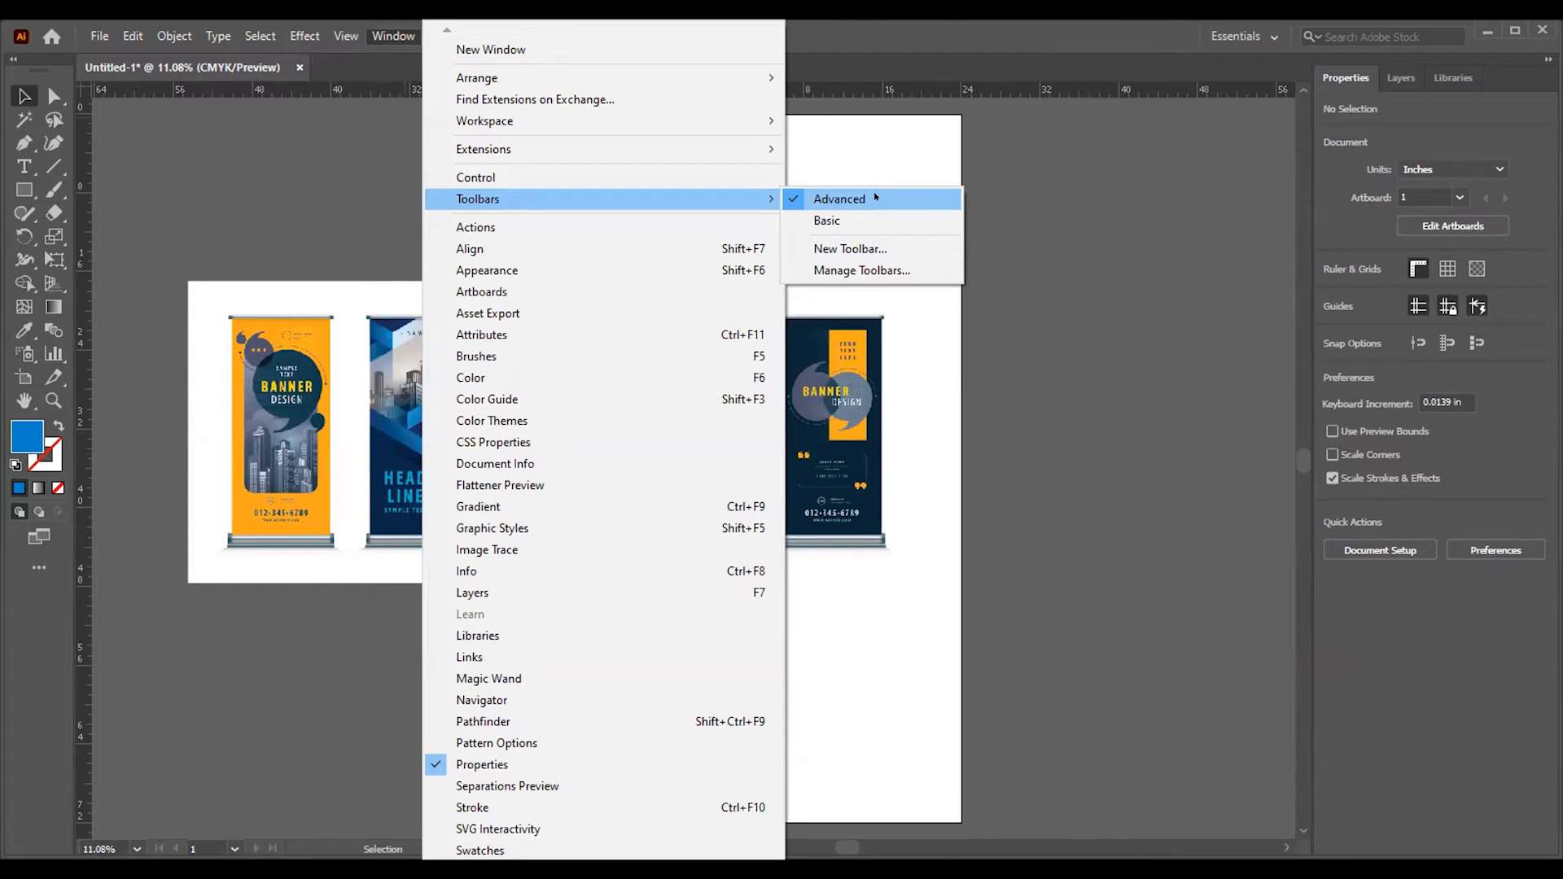
left_click(817, 199)
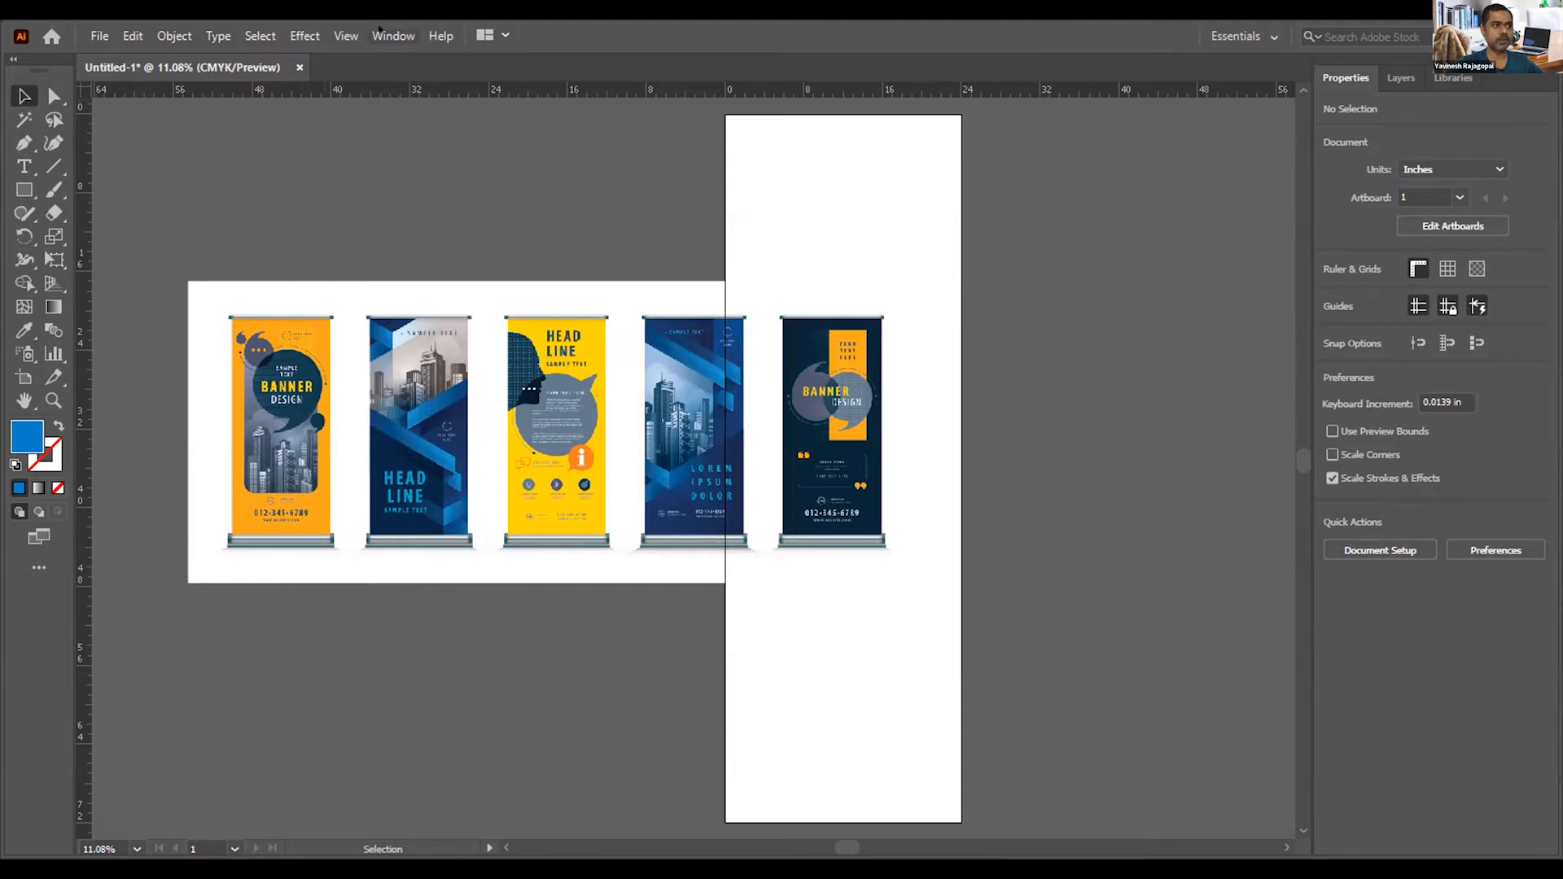
left_click(383, 34)
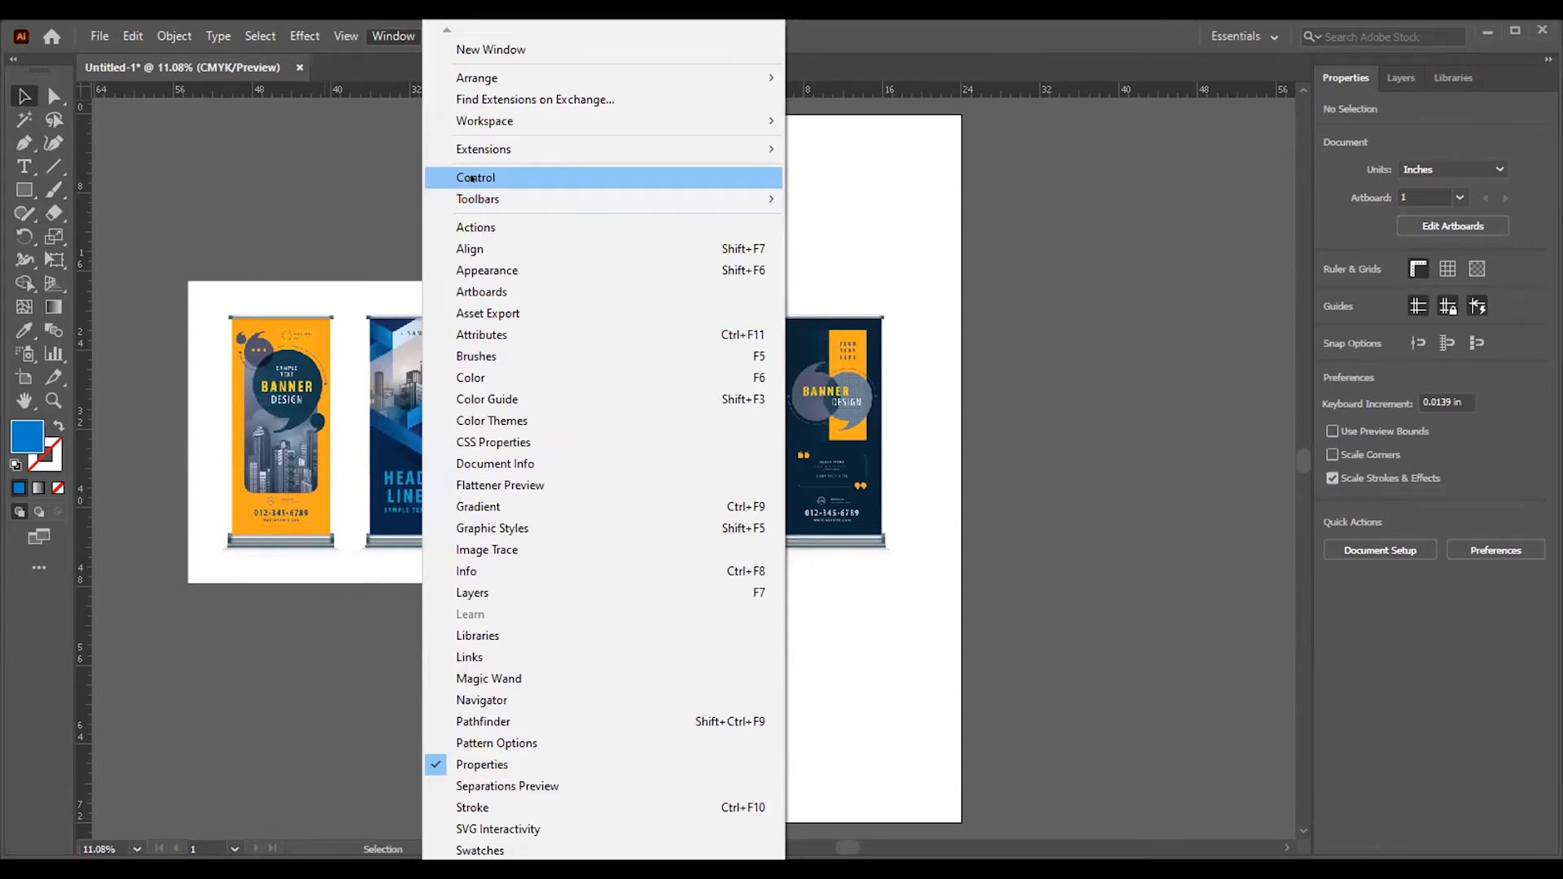
left_click(472, 177)
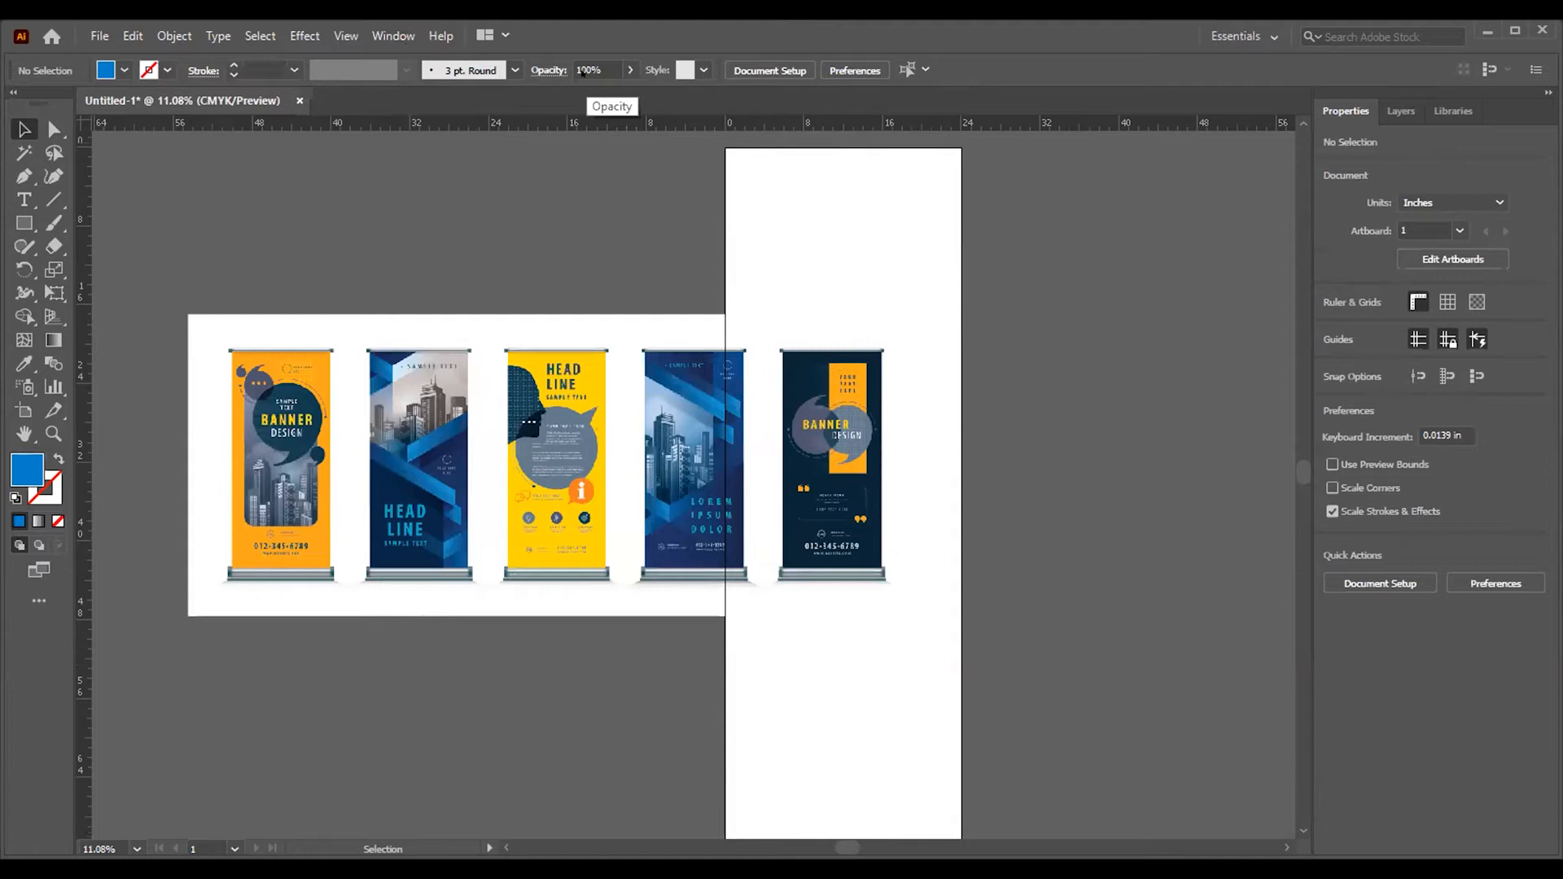
Step: Look through the Layers and Libraries panels and return to the document's Properties
left_click(393, 36)
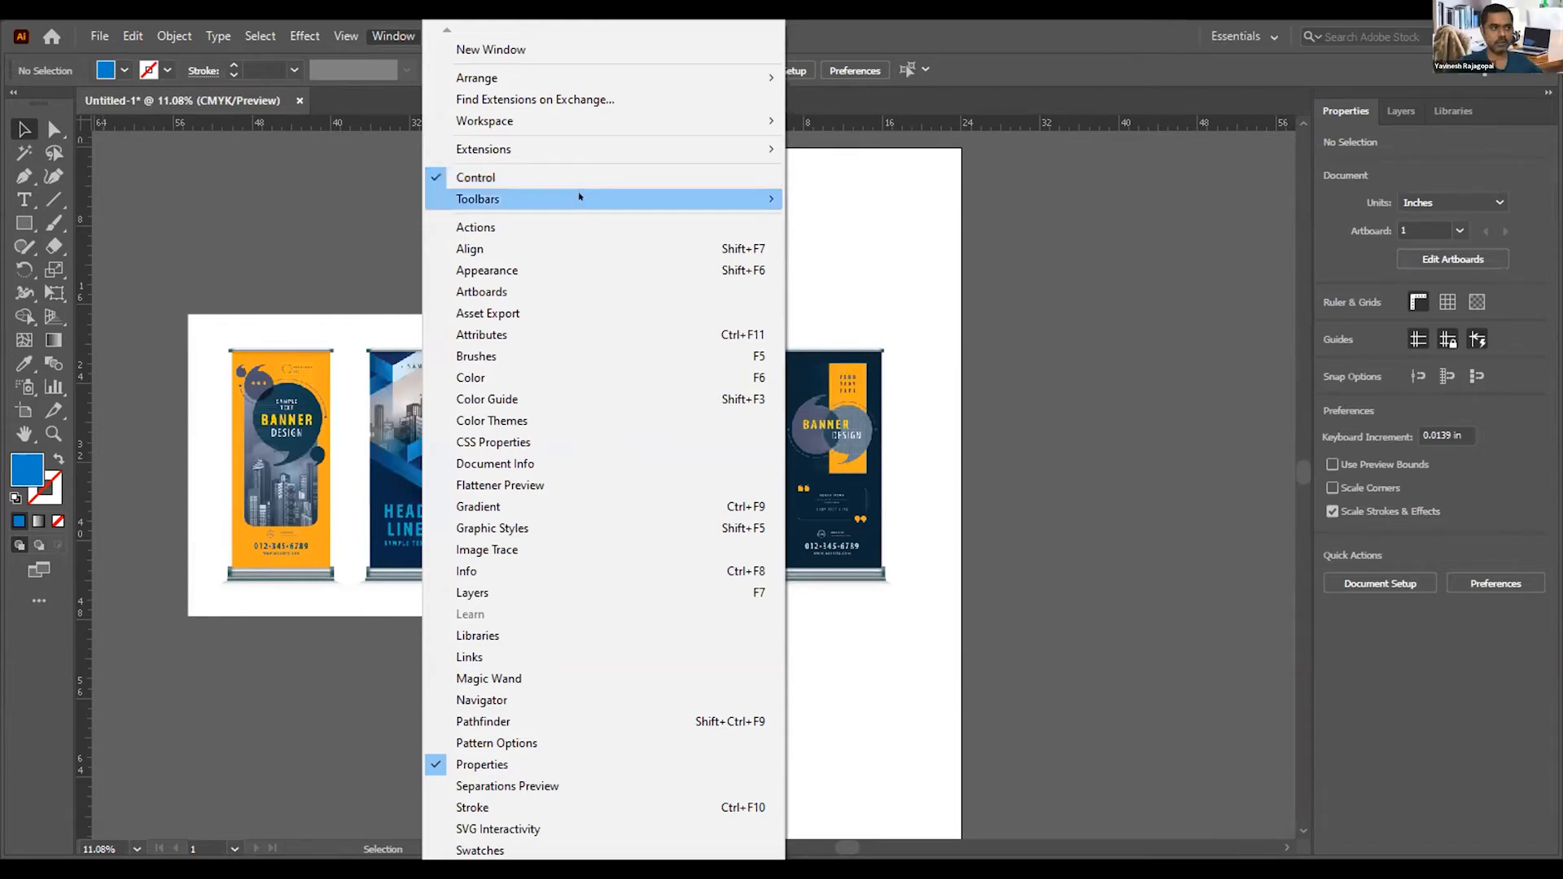
mouse_move(581, 196)
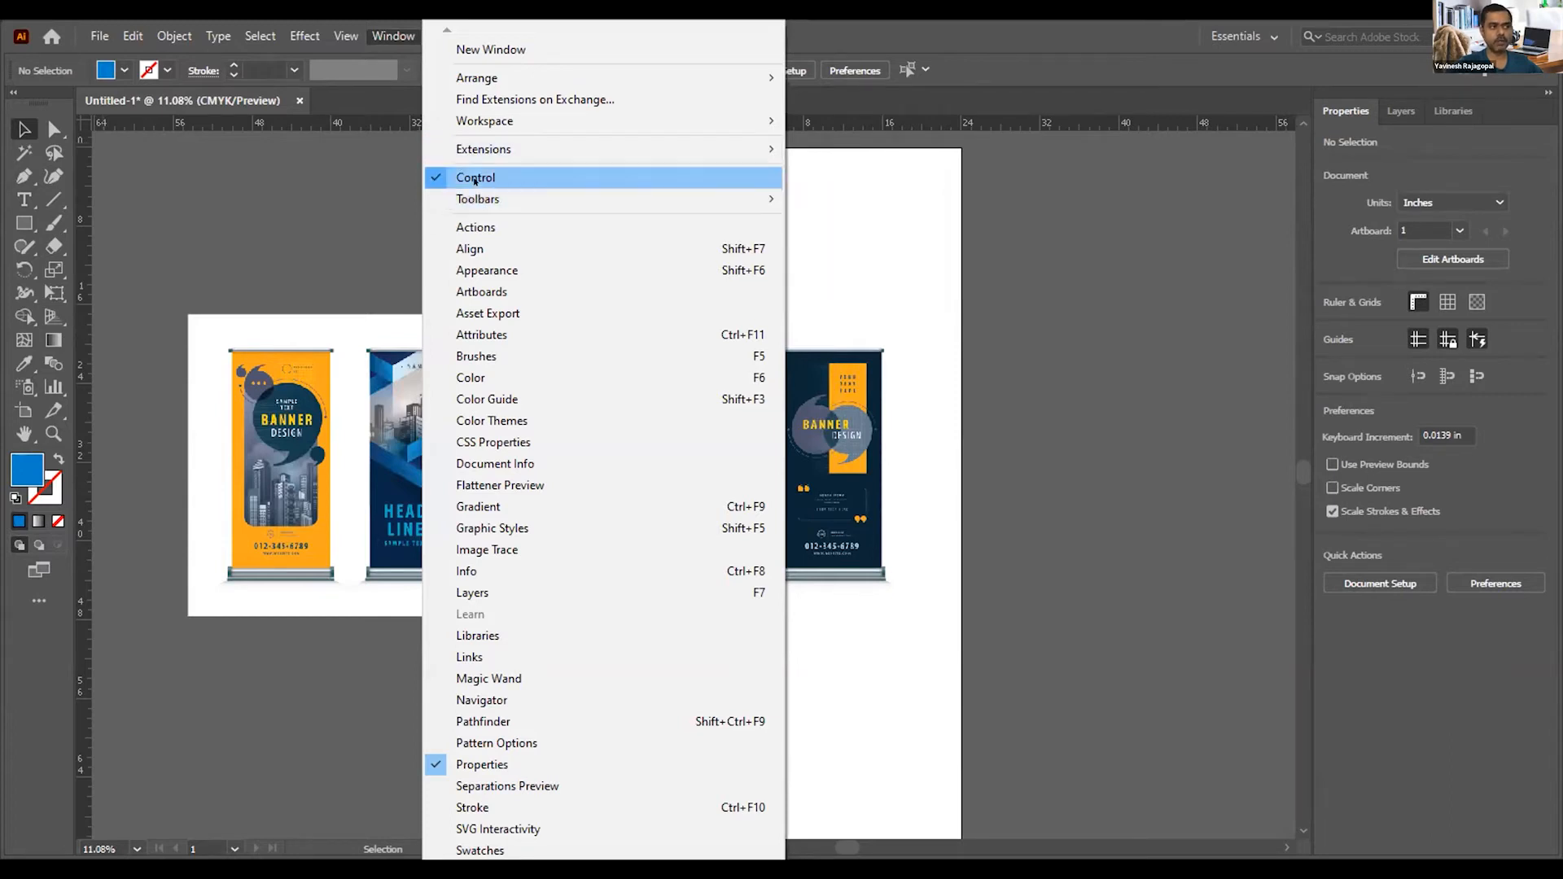
left_click(1051, 255)
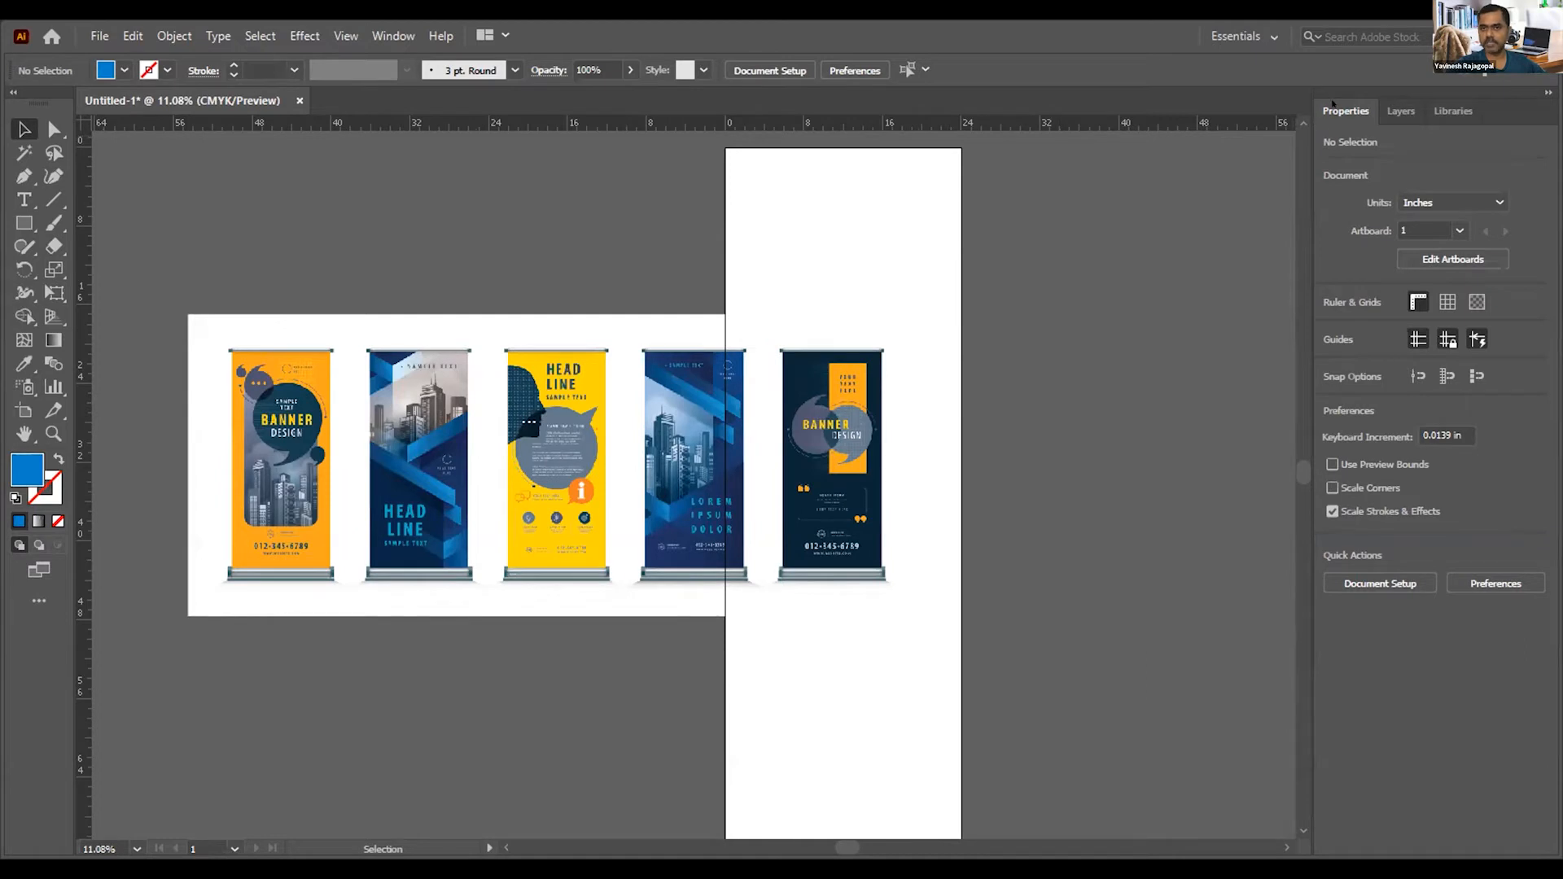
left_click(1413, 111)
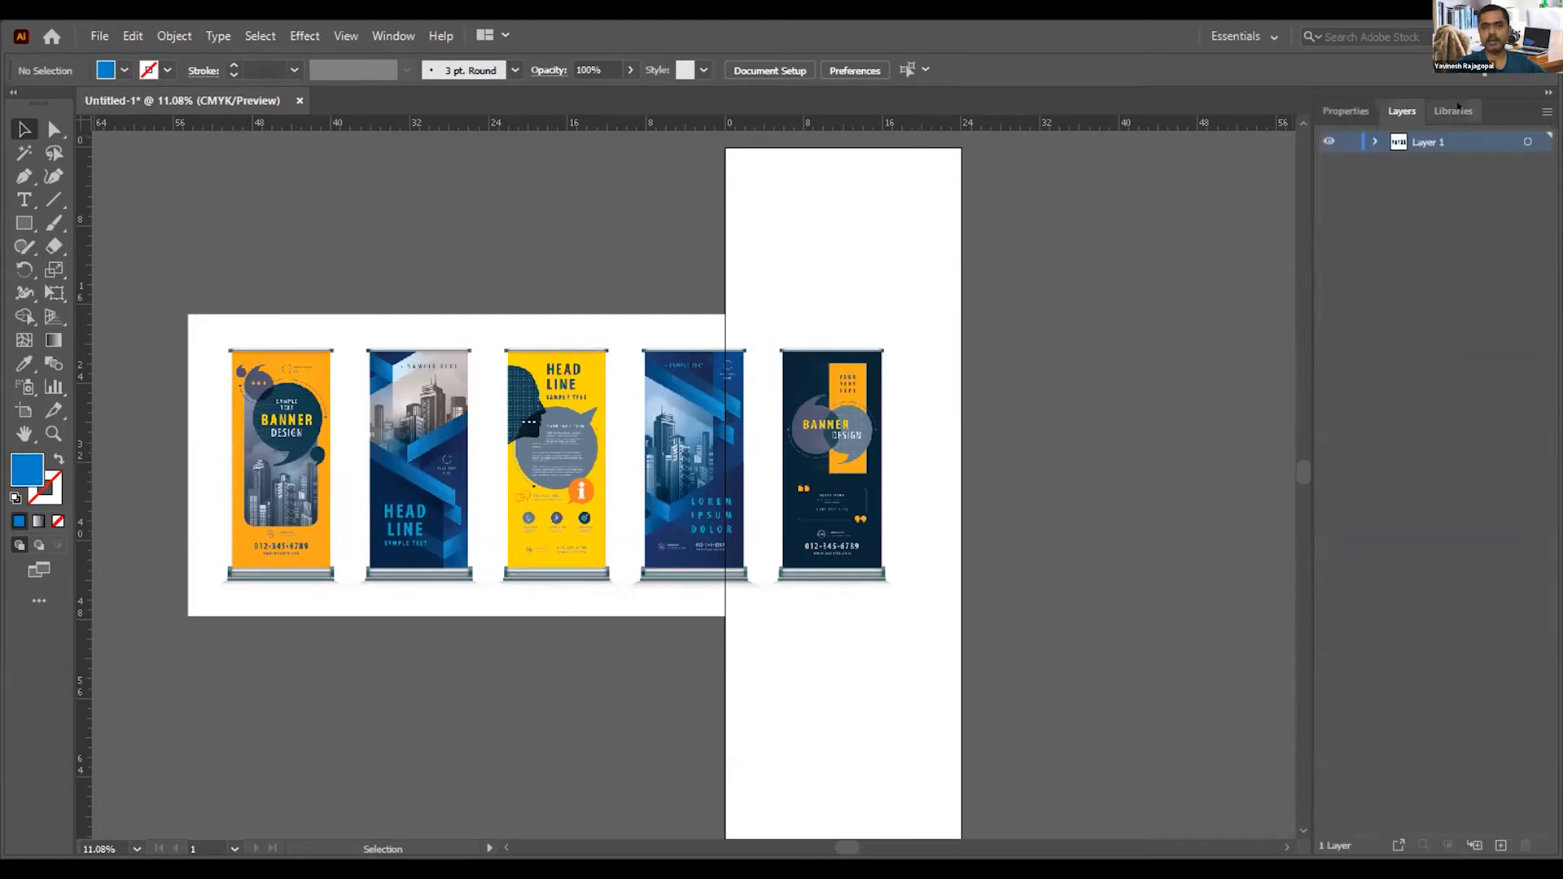
left_click(1456, 109)
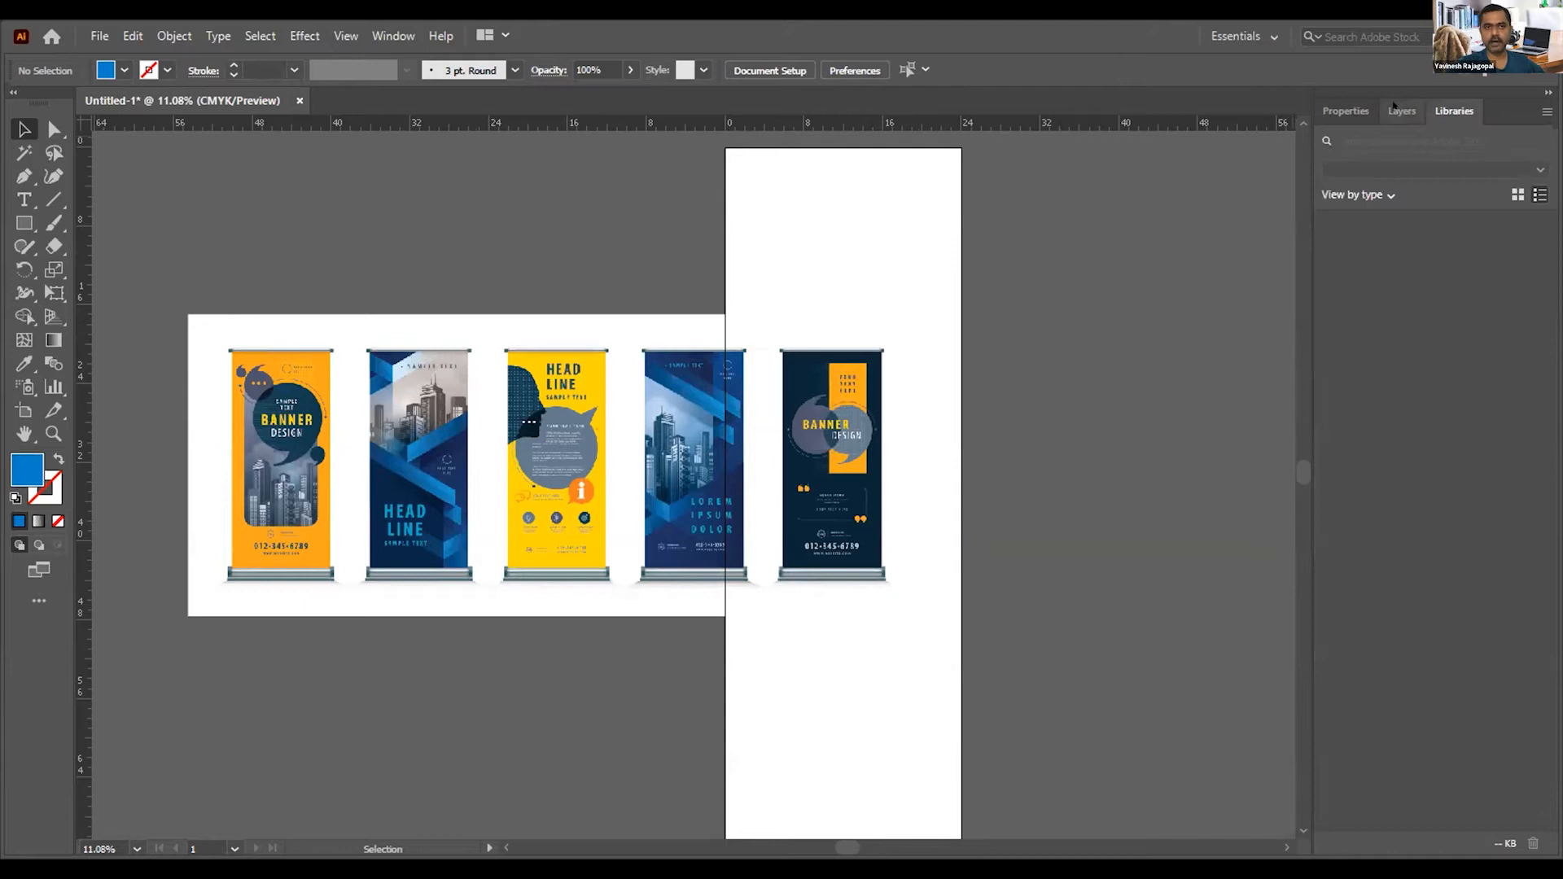
left_click(1355, 109)
left_click(1401, 110)
left_click(1357, 108)
left_click(1400, 110)
left_click(1345, 106)
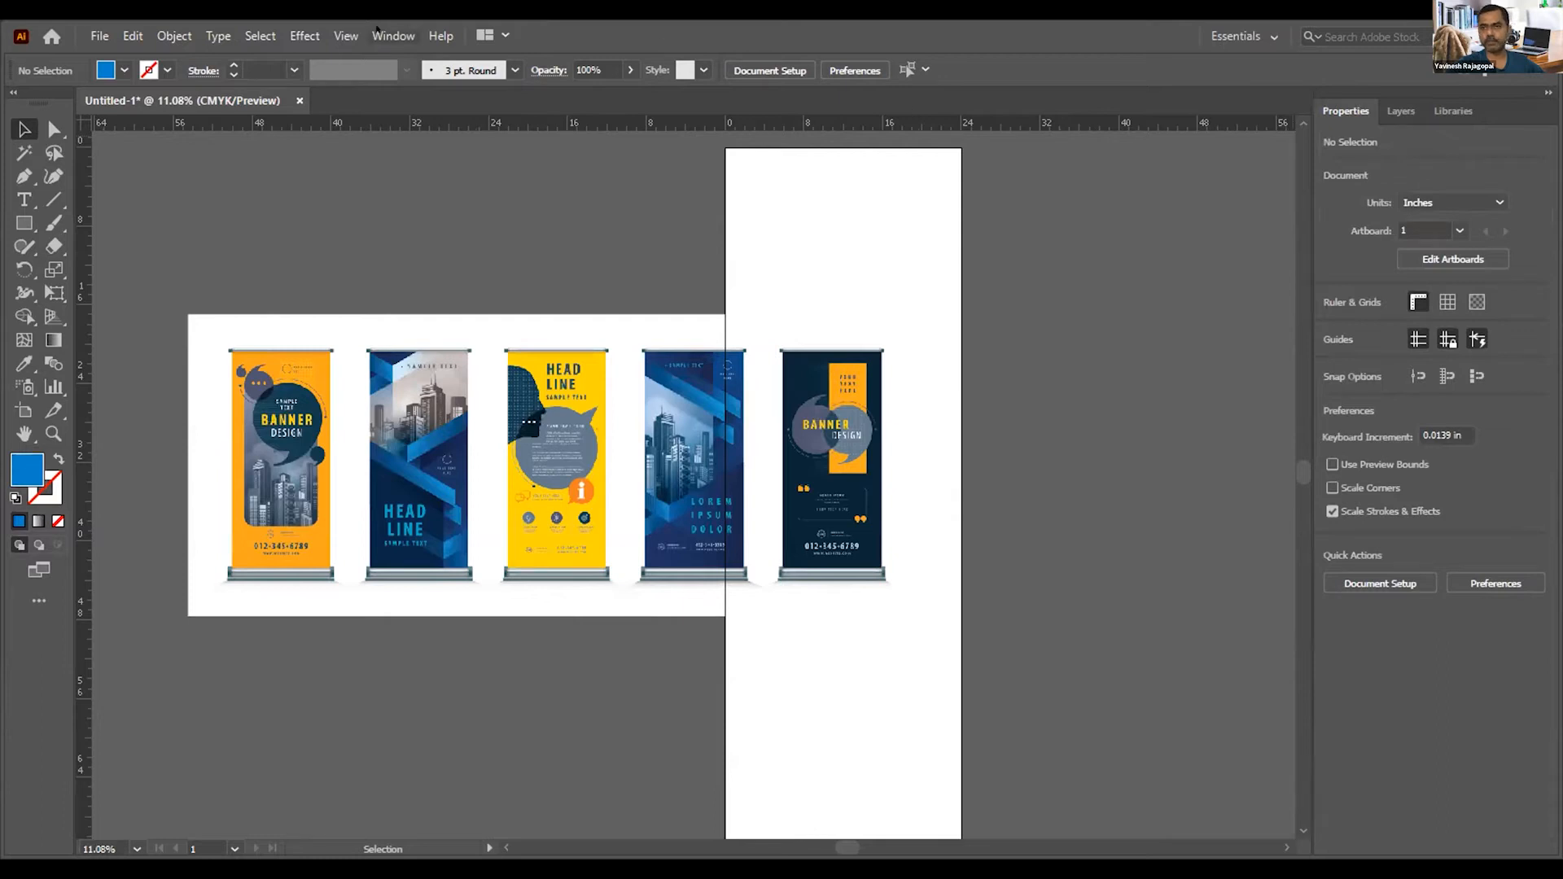
Step: Show the Color panel and place it on the canvas just beside the artboard's upper part
left_click(378, 33)
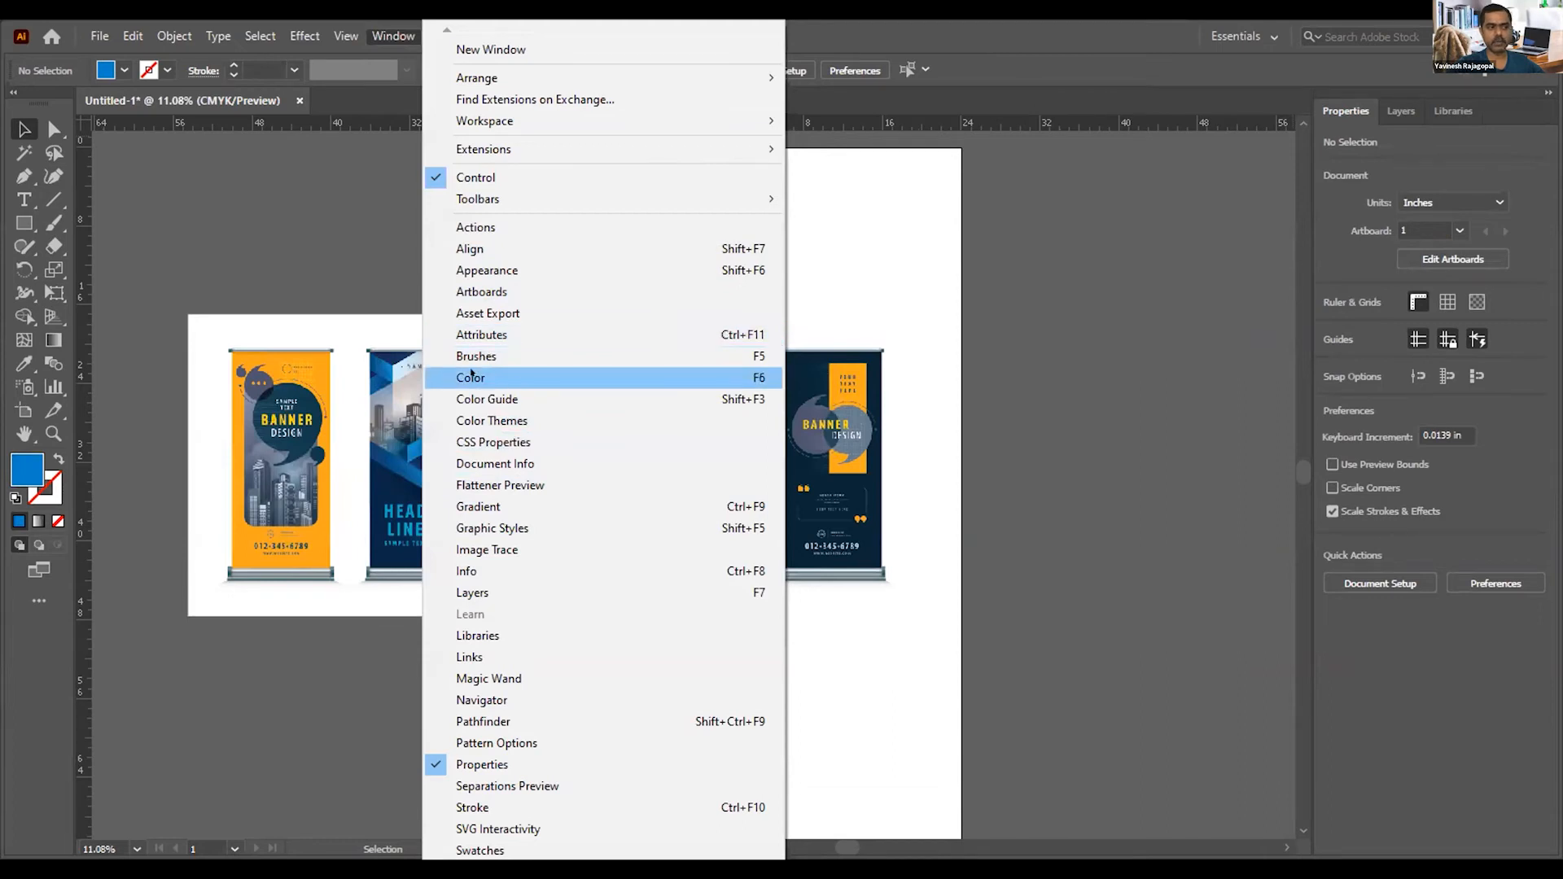
left_click(472, 376)
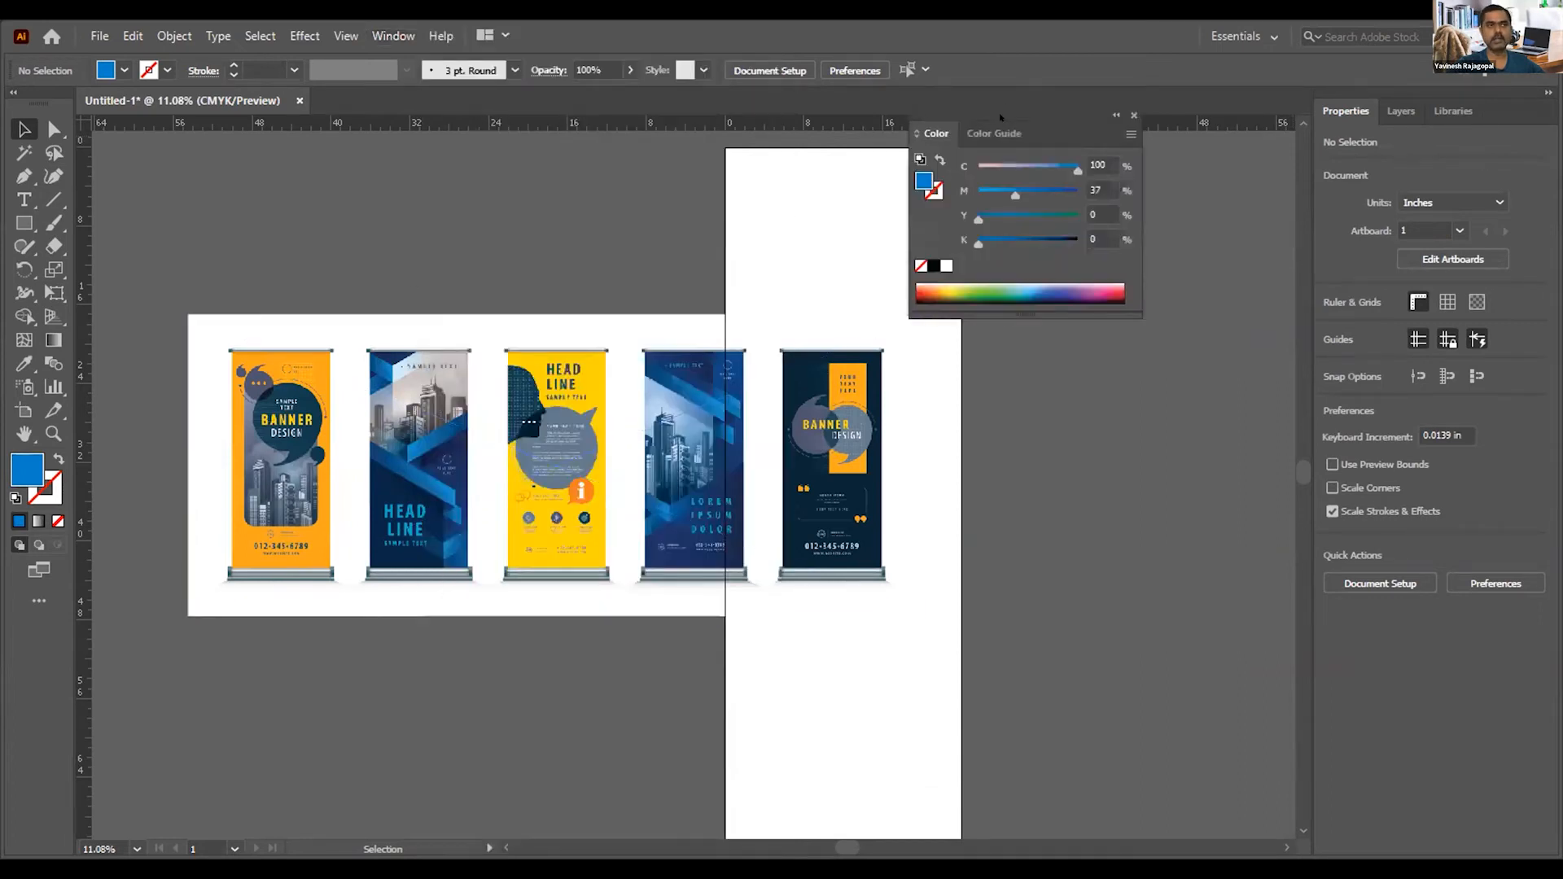
left_click_drag(996, 114, 1081, 167)
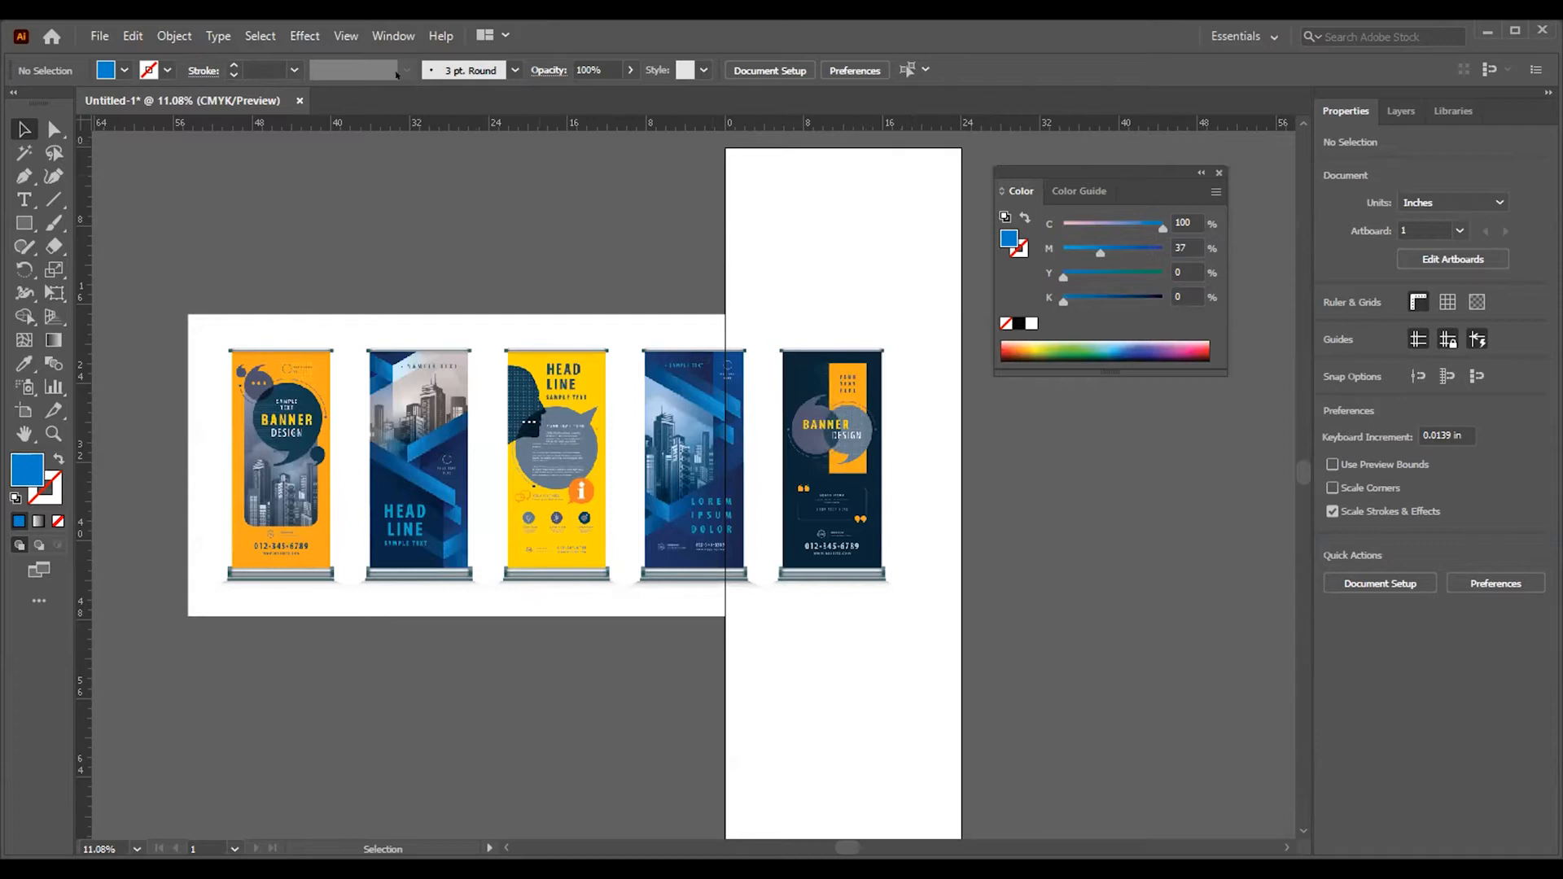
left_click(394, 37)
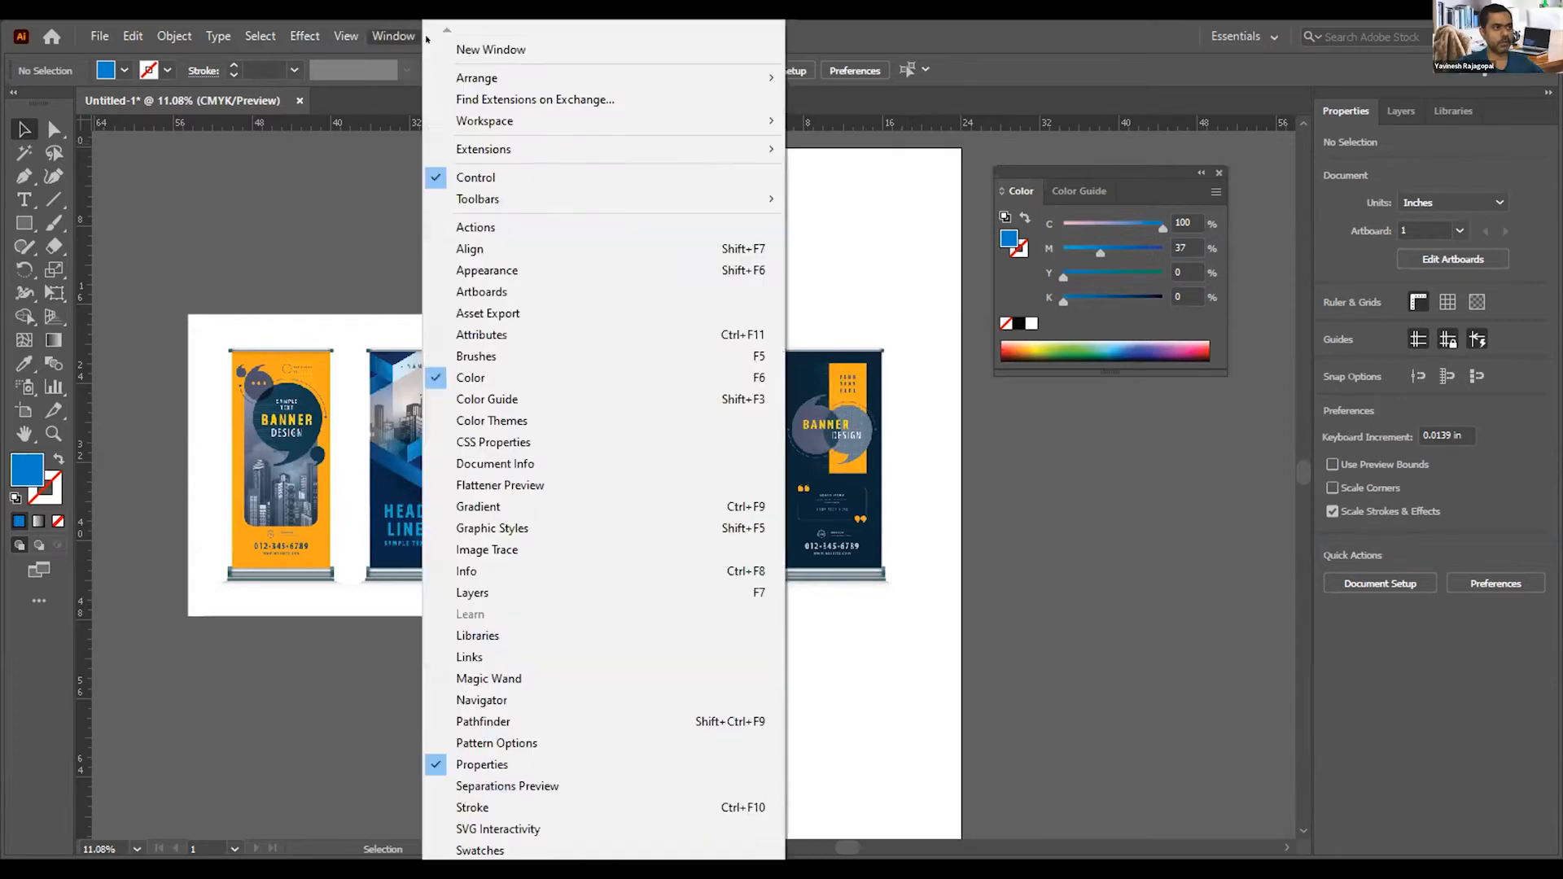
mouse_move(486, 198)
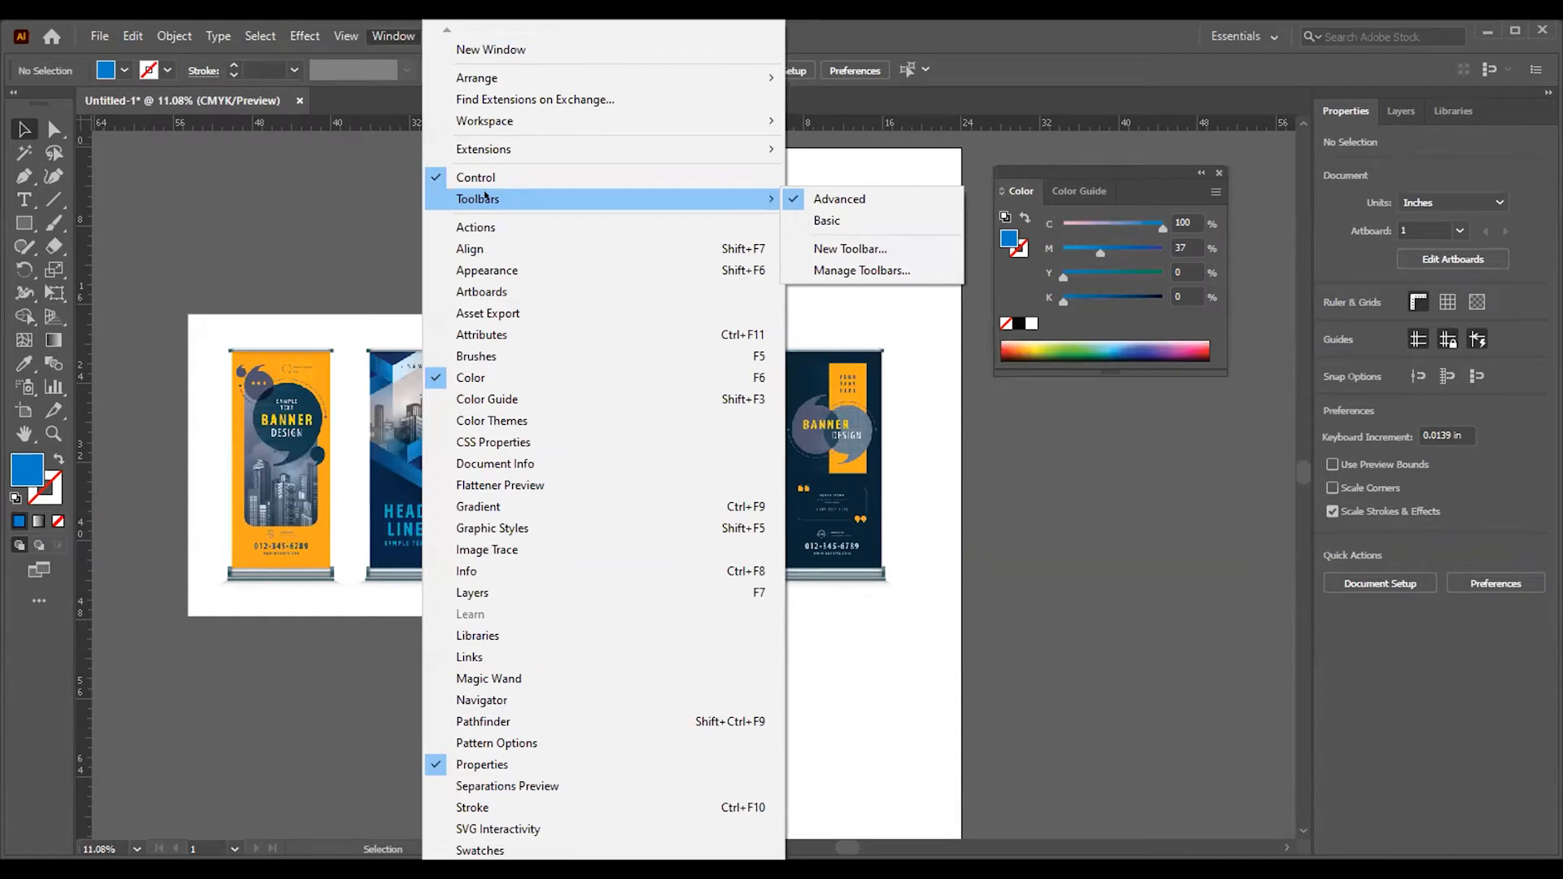
left_click(203, 178)
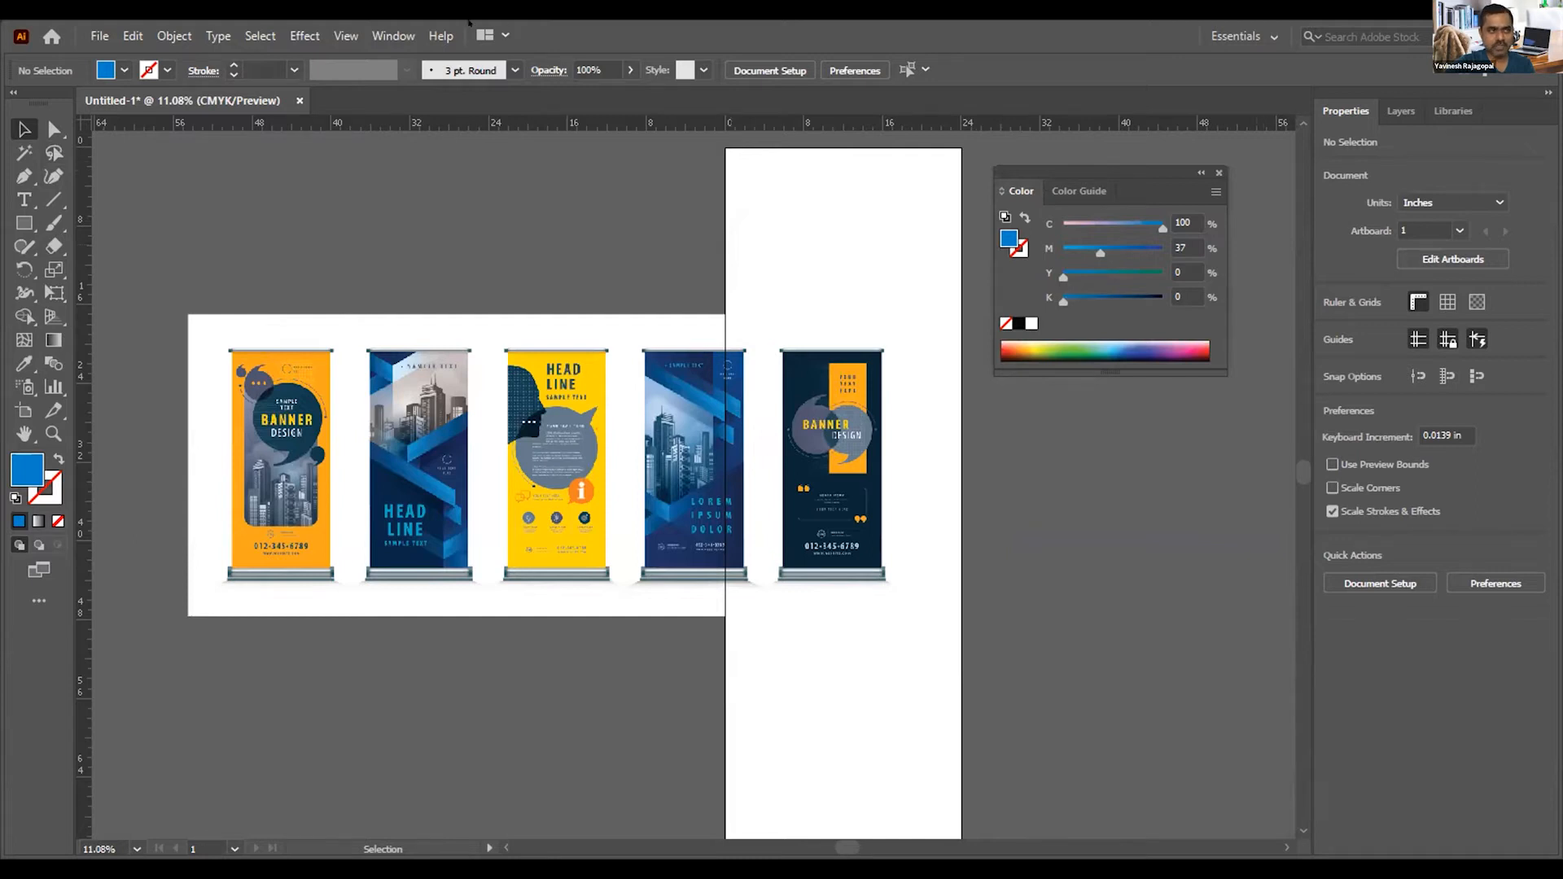
left_click(393, 35)
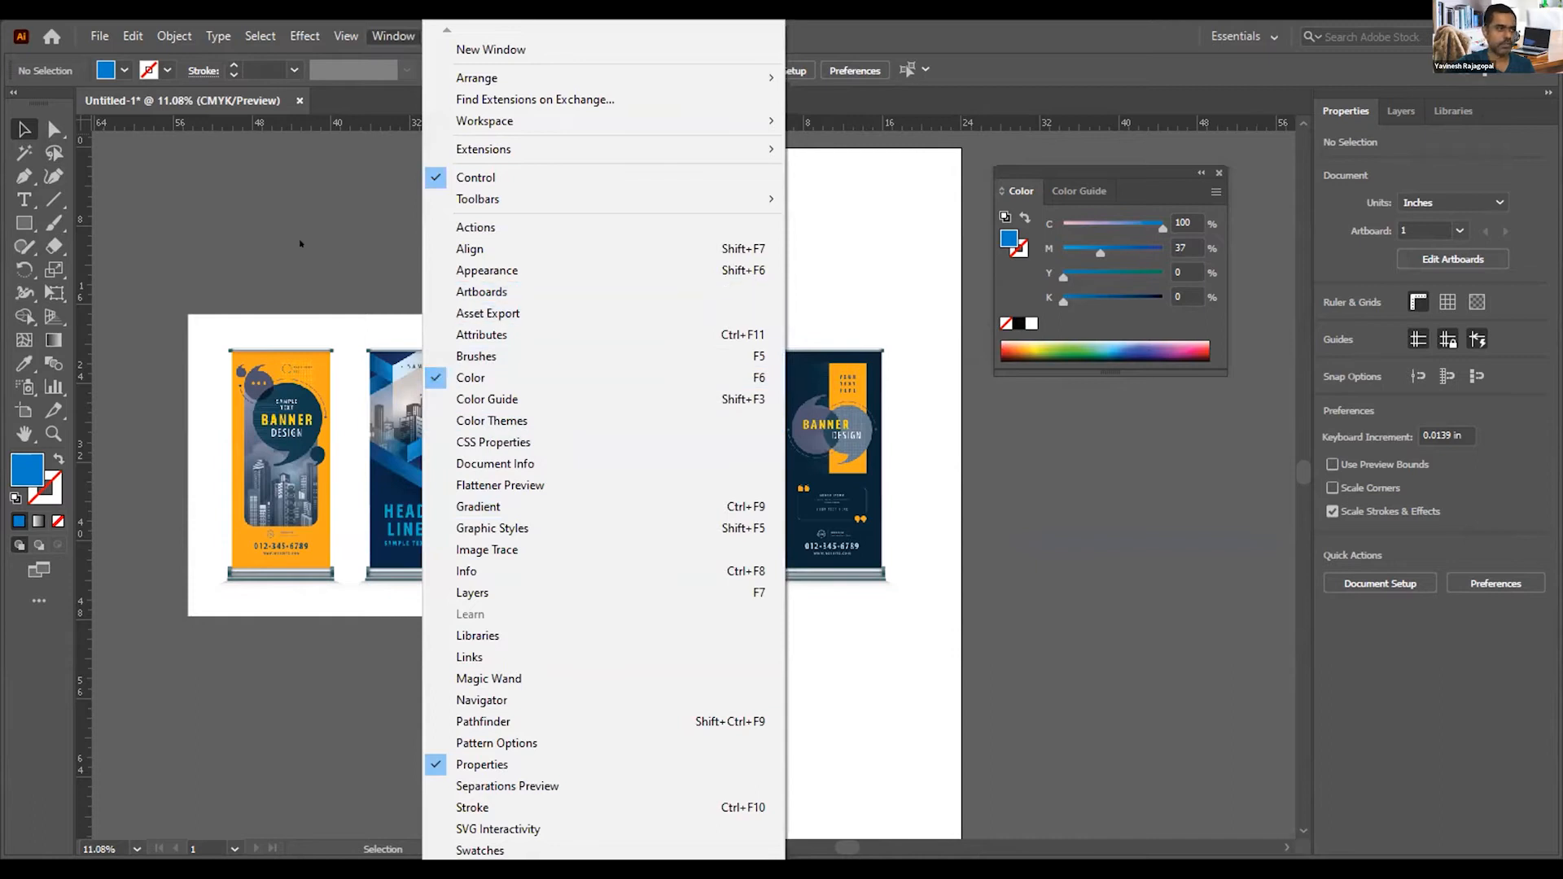
left_click(301, 244)
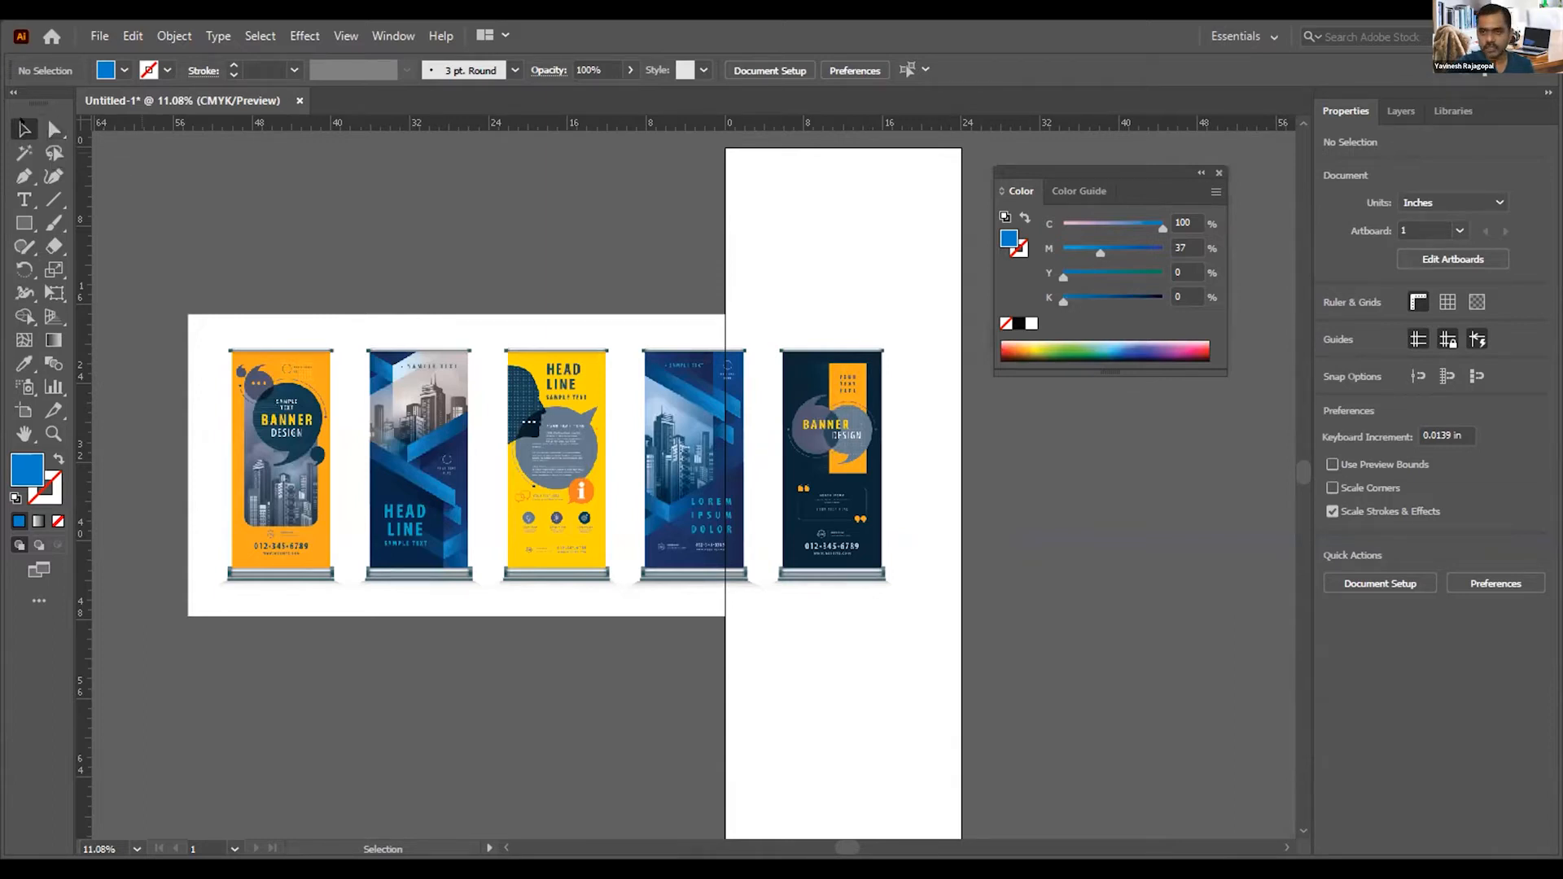
Step: Draw a rectangle about 12.7 × 26.2 in covering the second banner in the reference image
left_click(426, 351)
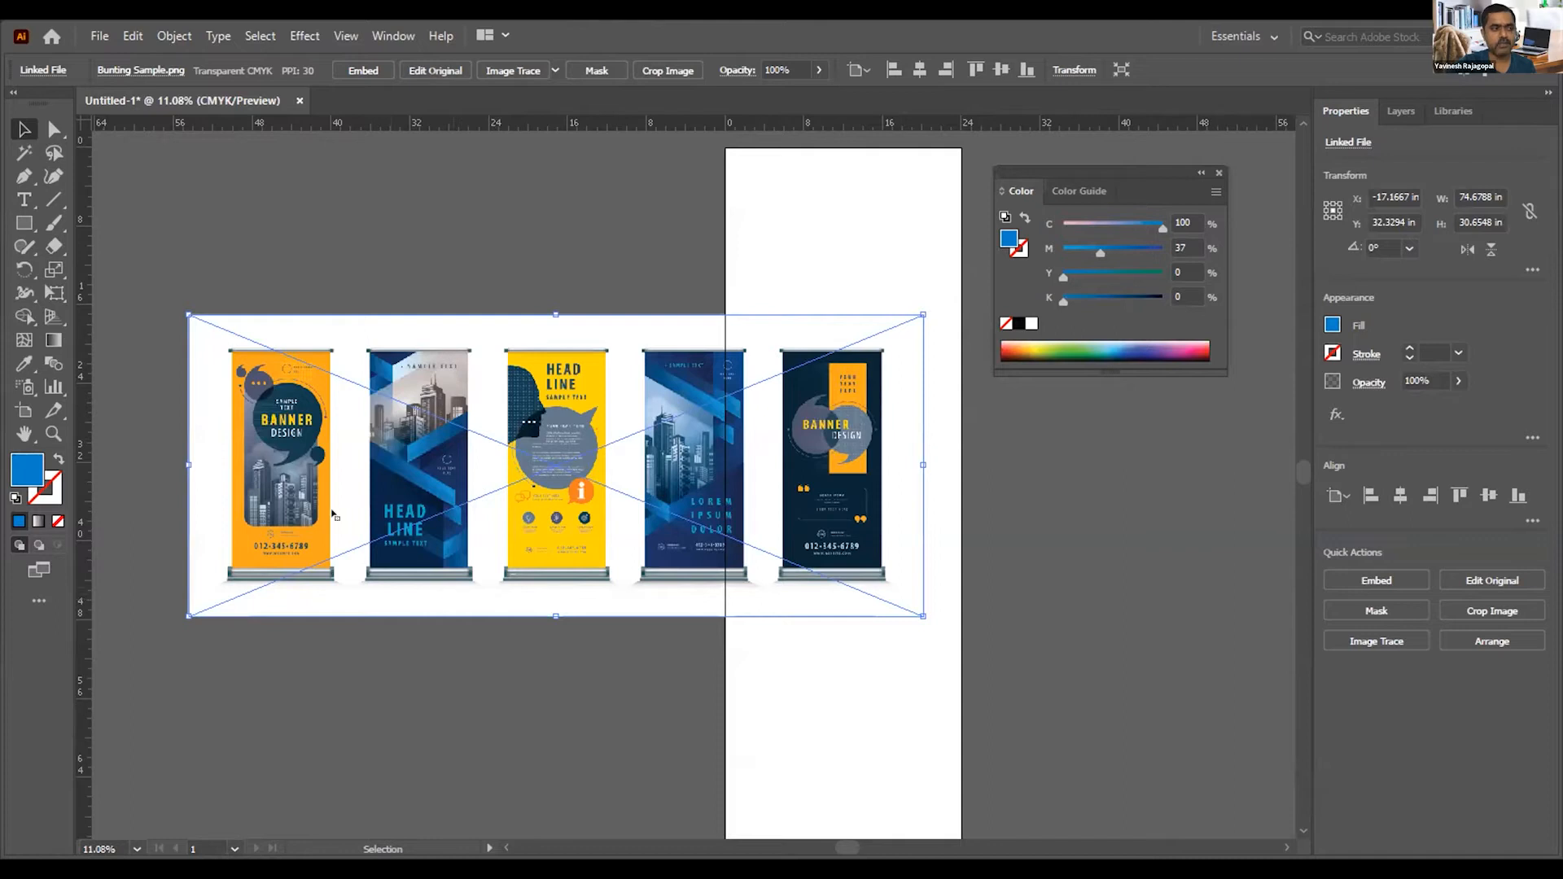
left_click(20, 218)
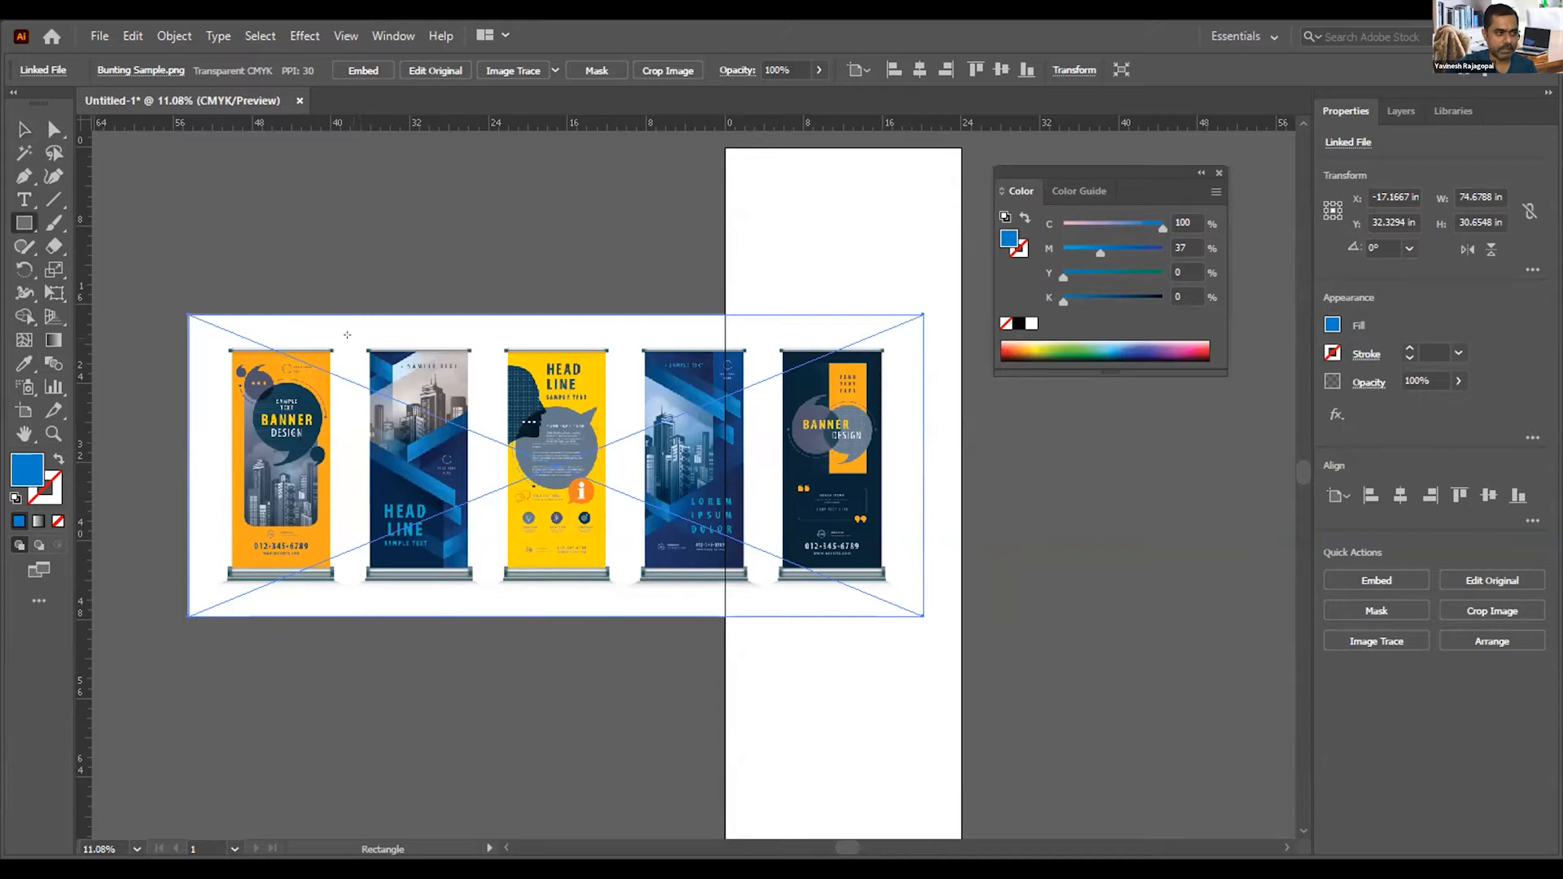
left_click_drag(356, 338, 481, 595)
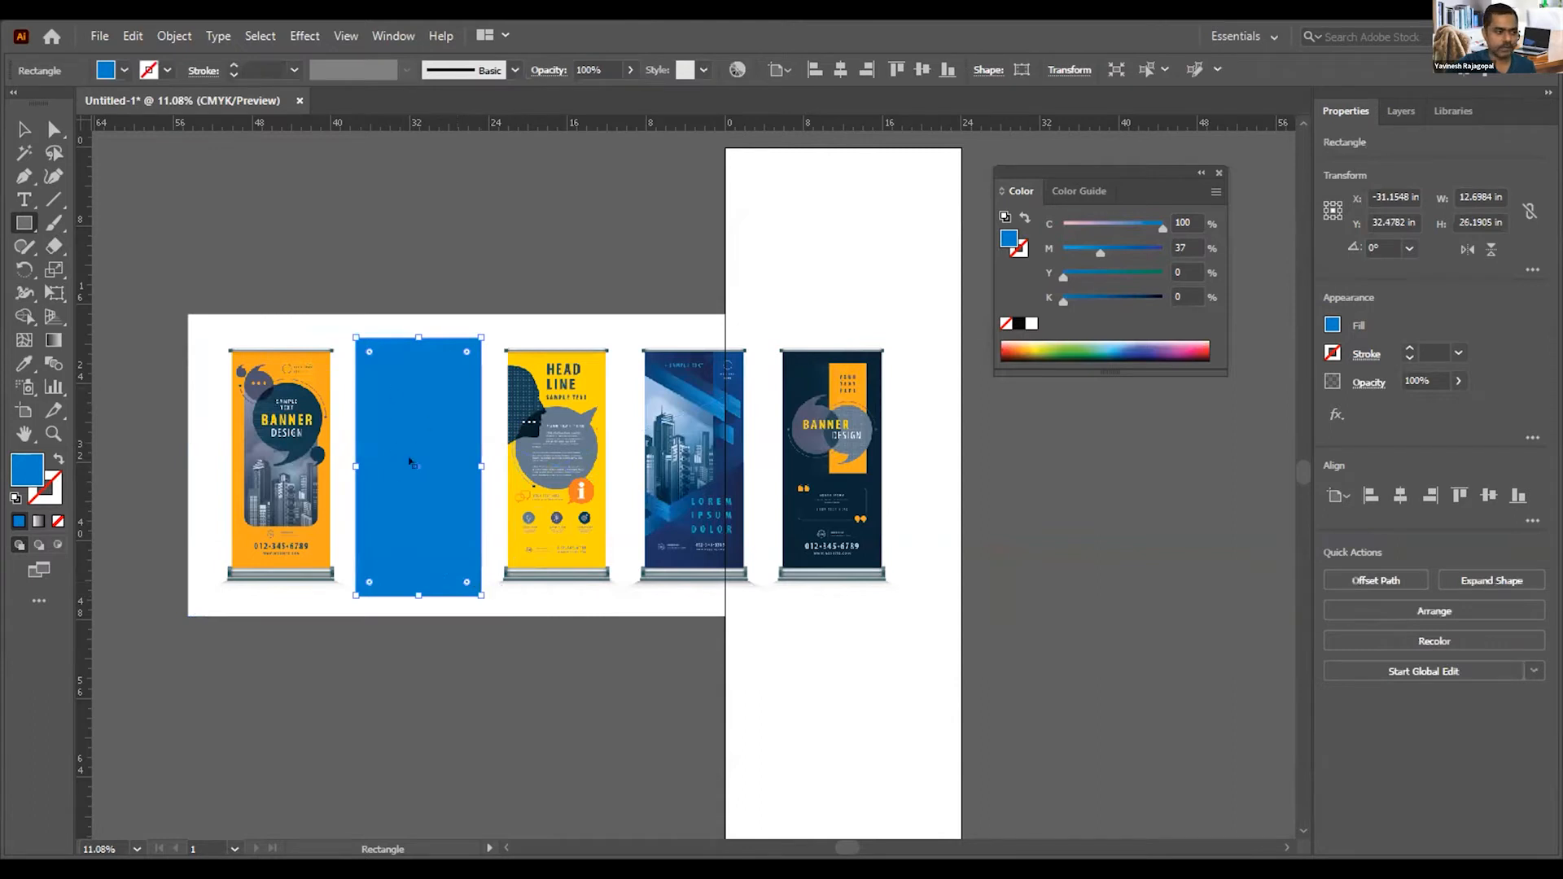
key("v")
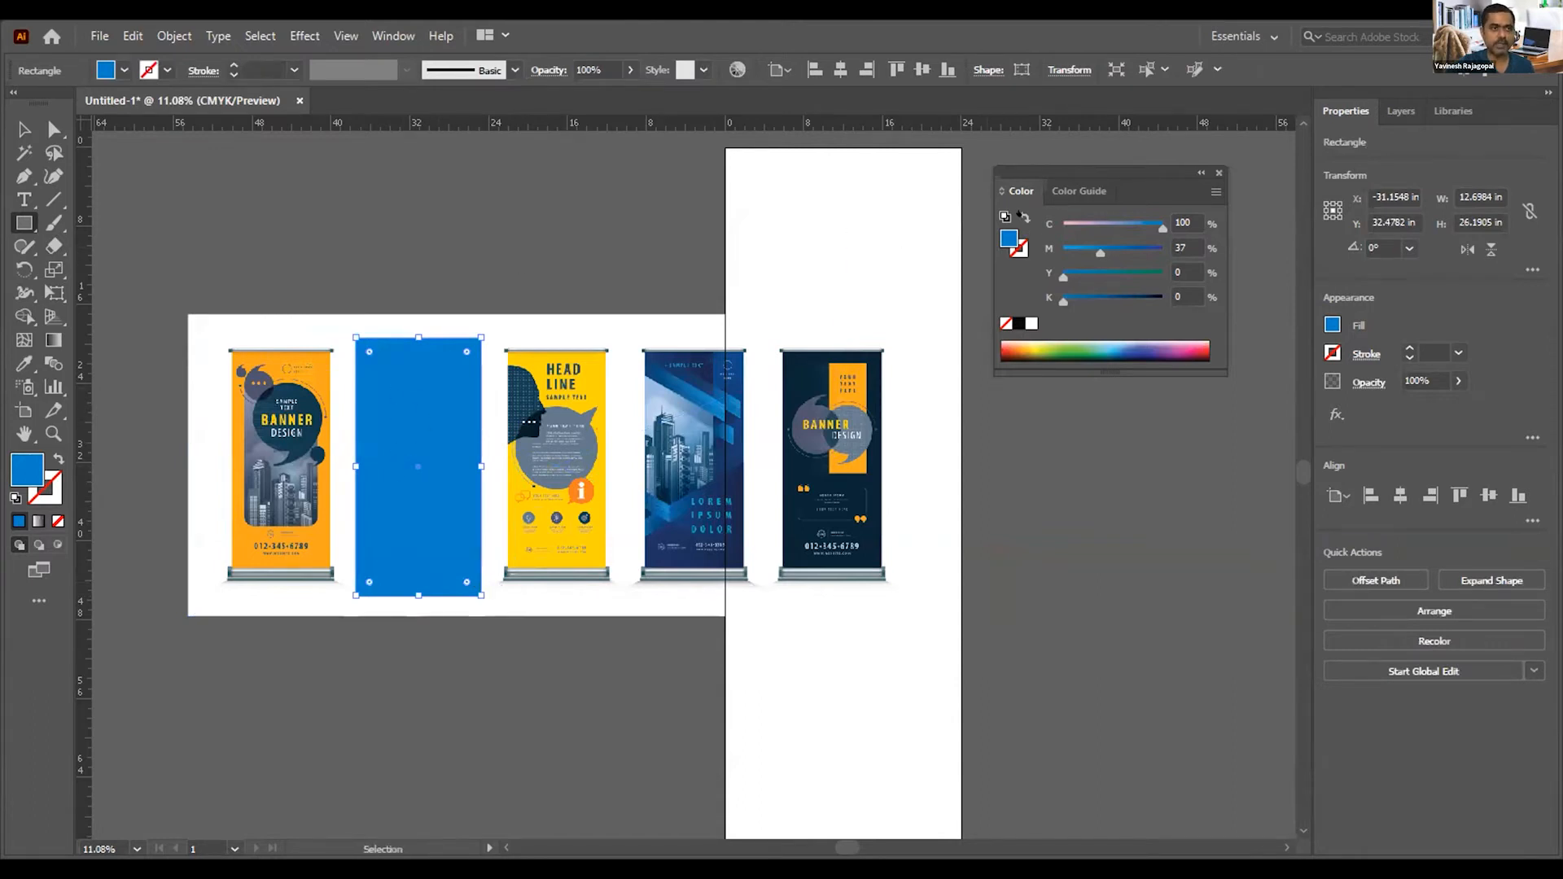
Step: Give the rectangle no fill and a black stroke, and deselect it
left_click(1024, 217)
left_click(1019, 324)
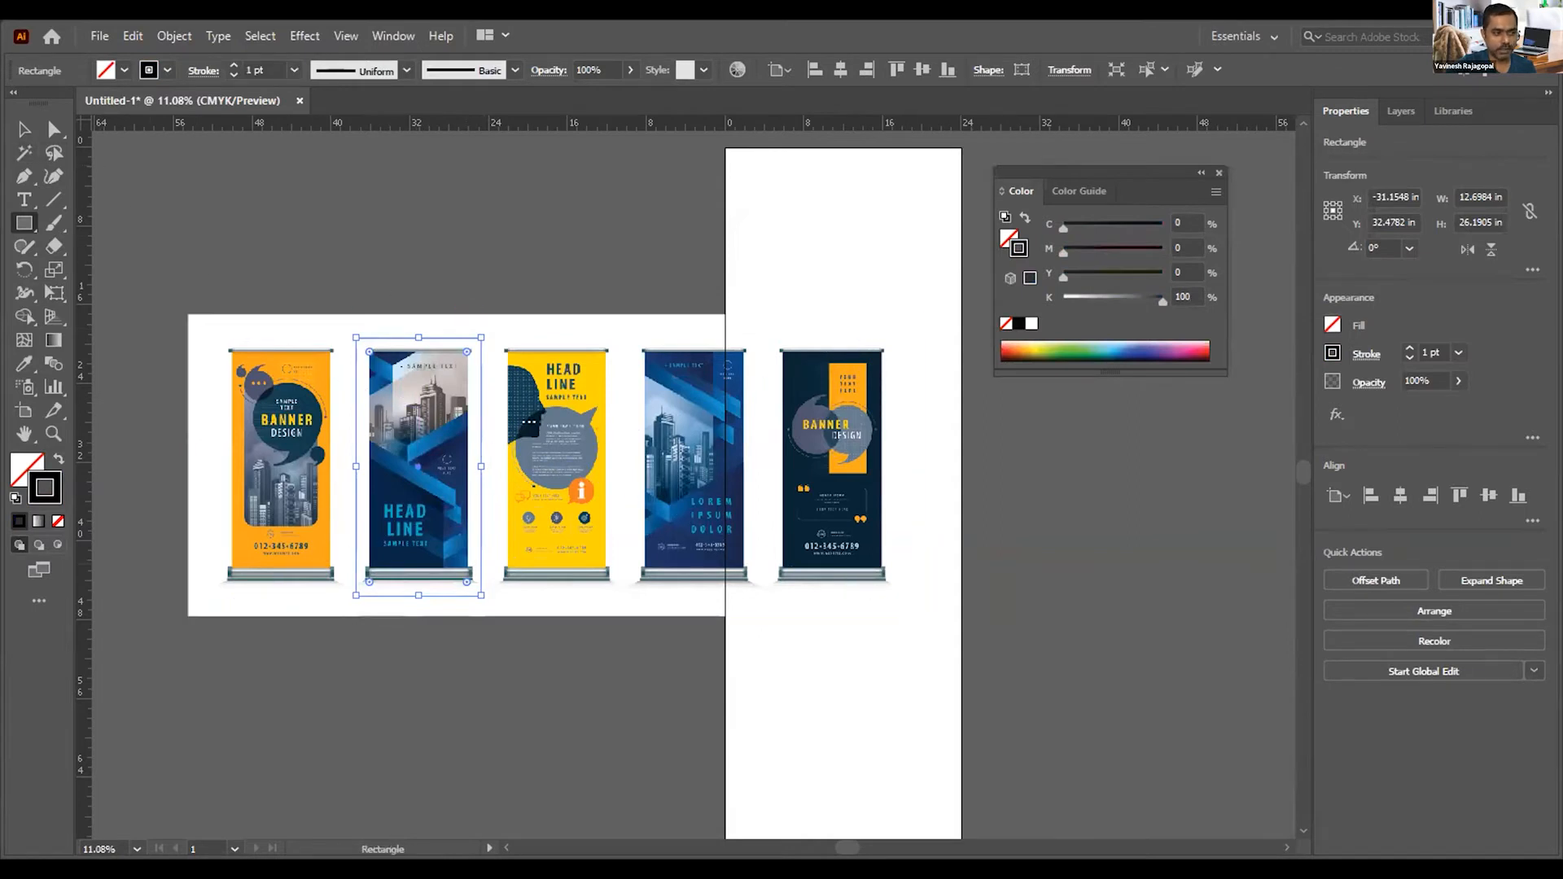
left_click(22, 128)
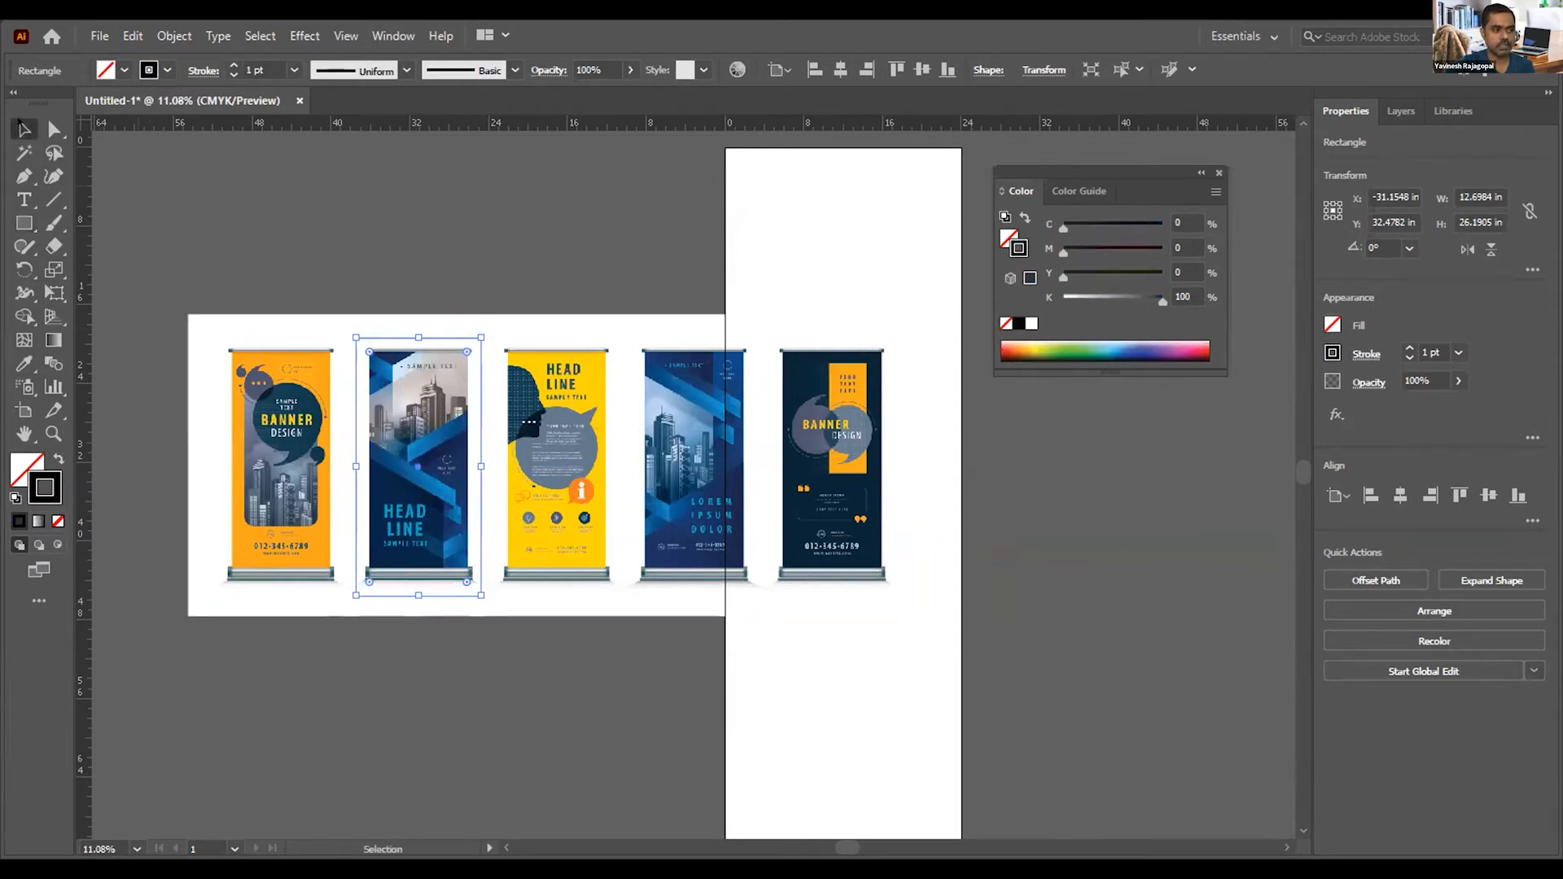
left_click(486, 214)
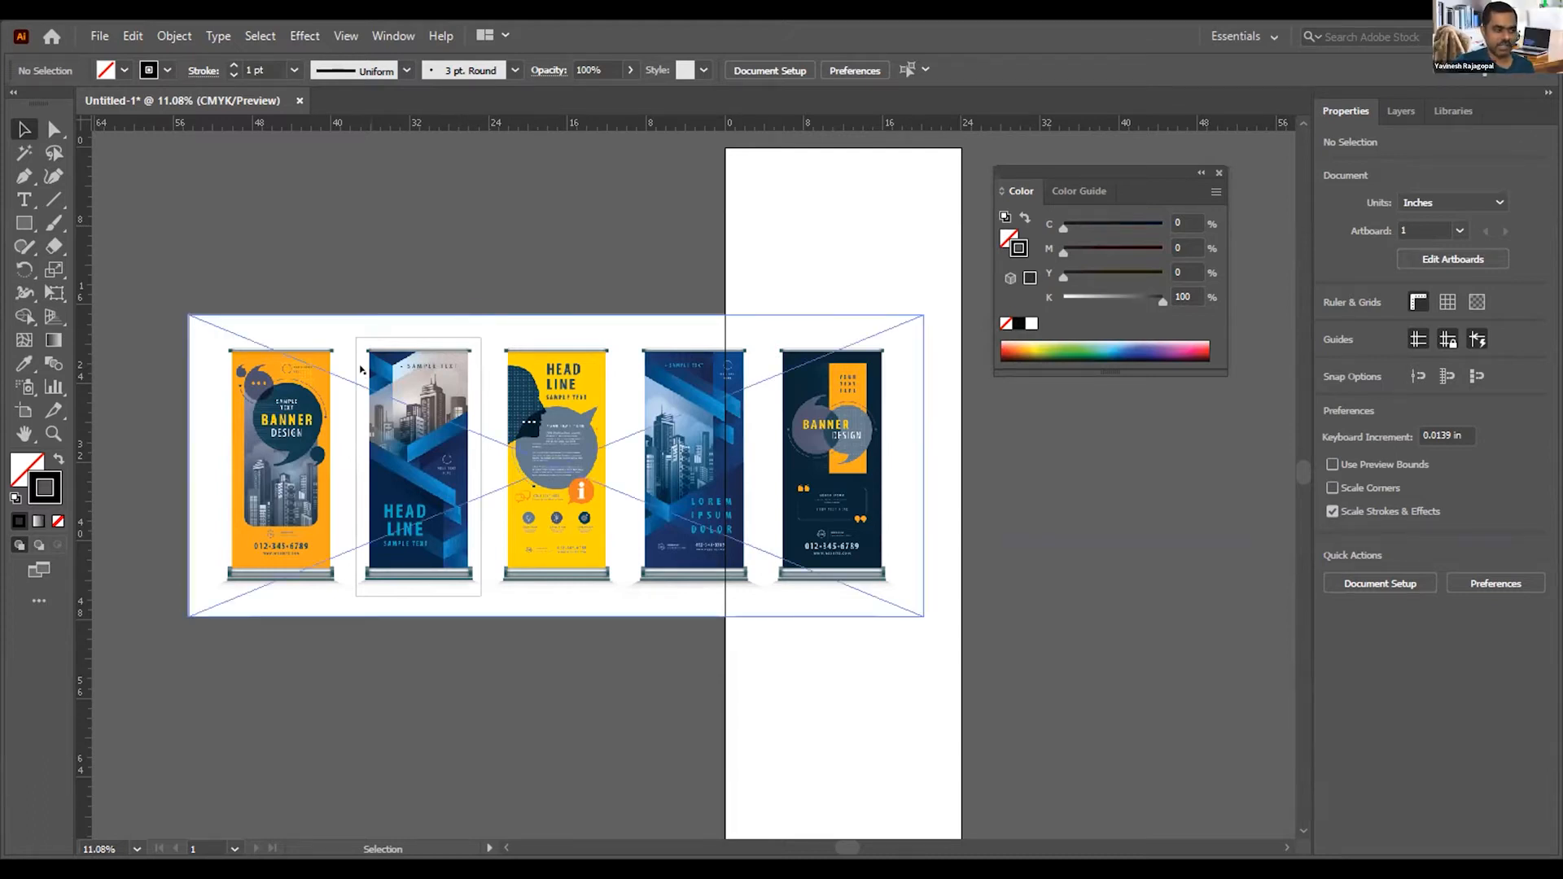
Step: Swap the rectangle's stroke and fill, leaving no stroke, and fill it with white
left_click(395, 418)
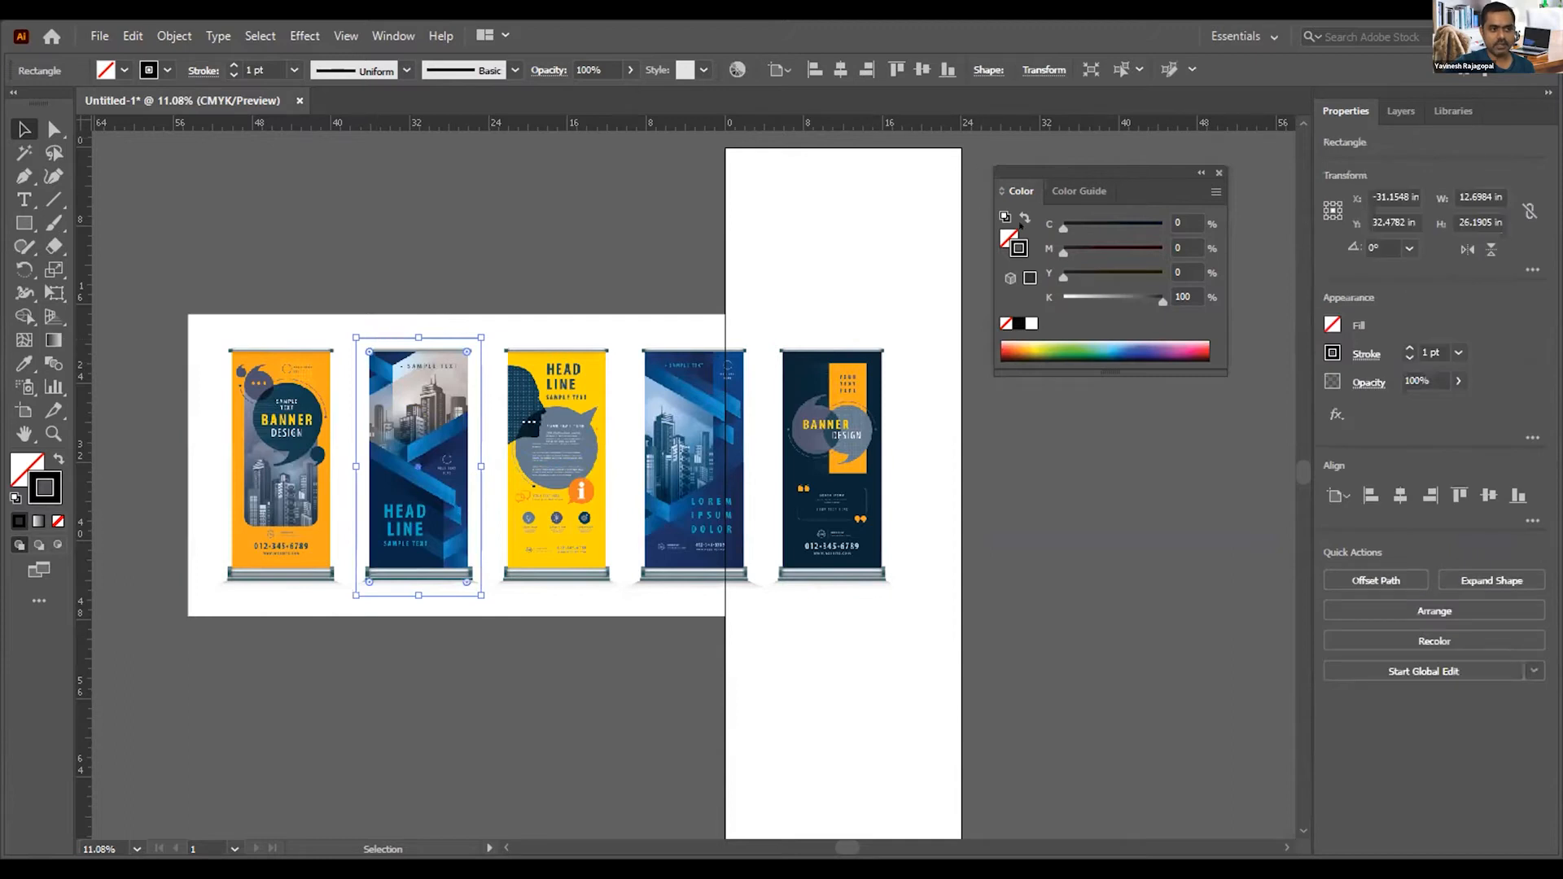
left_click(1023, 217)
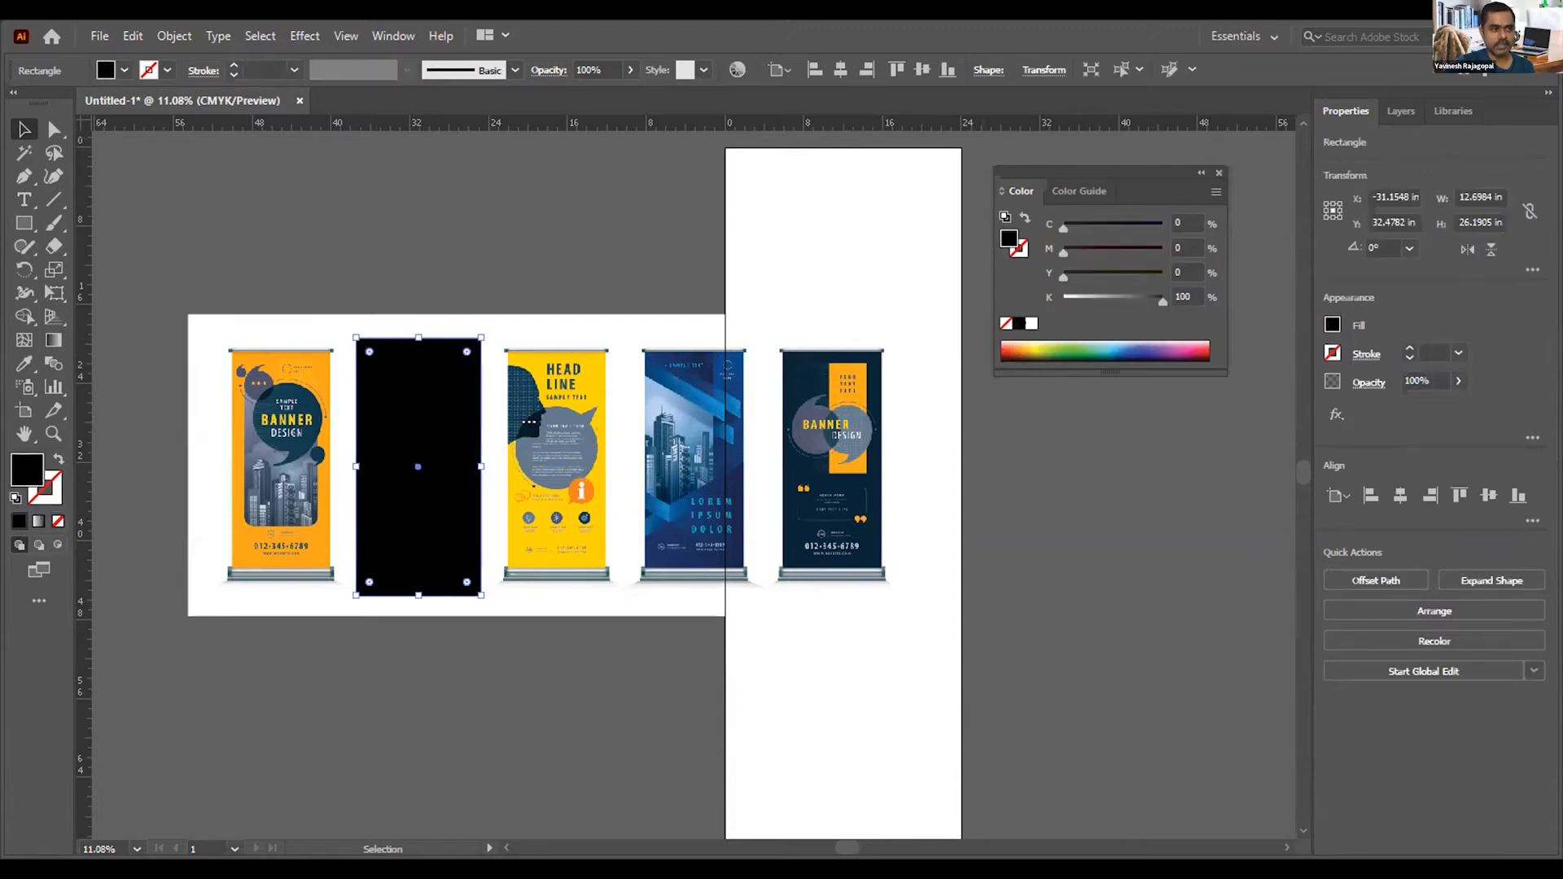
left_click(1030, 324)
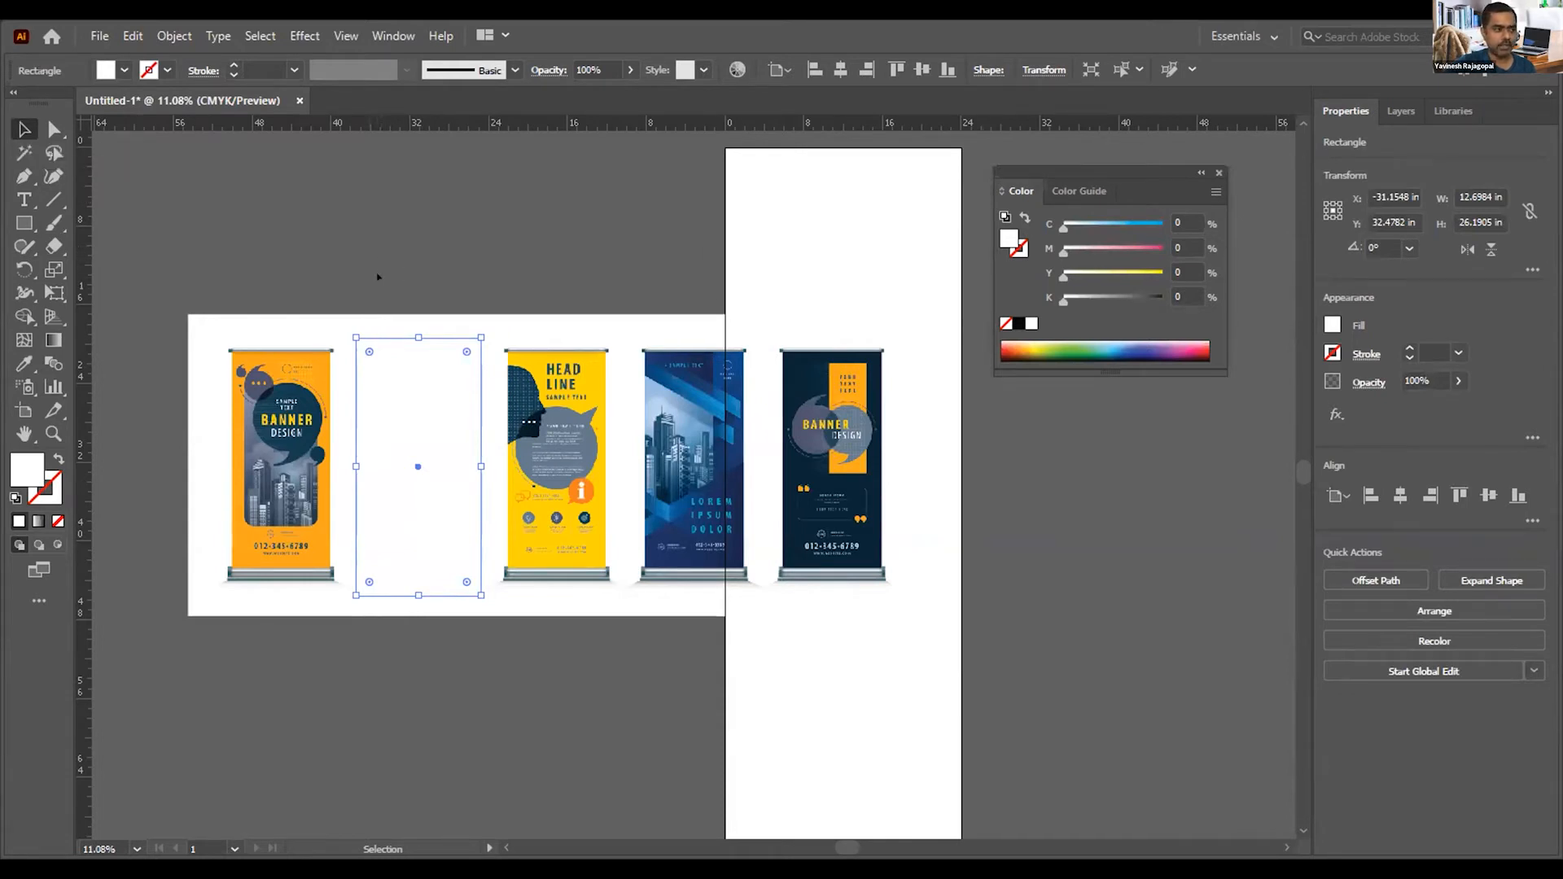
Step: Mask the banner image with the white rectangle using a clipping mask and deselect the result
left_click_drag(370, 279, 429, 368)
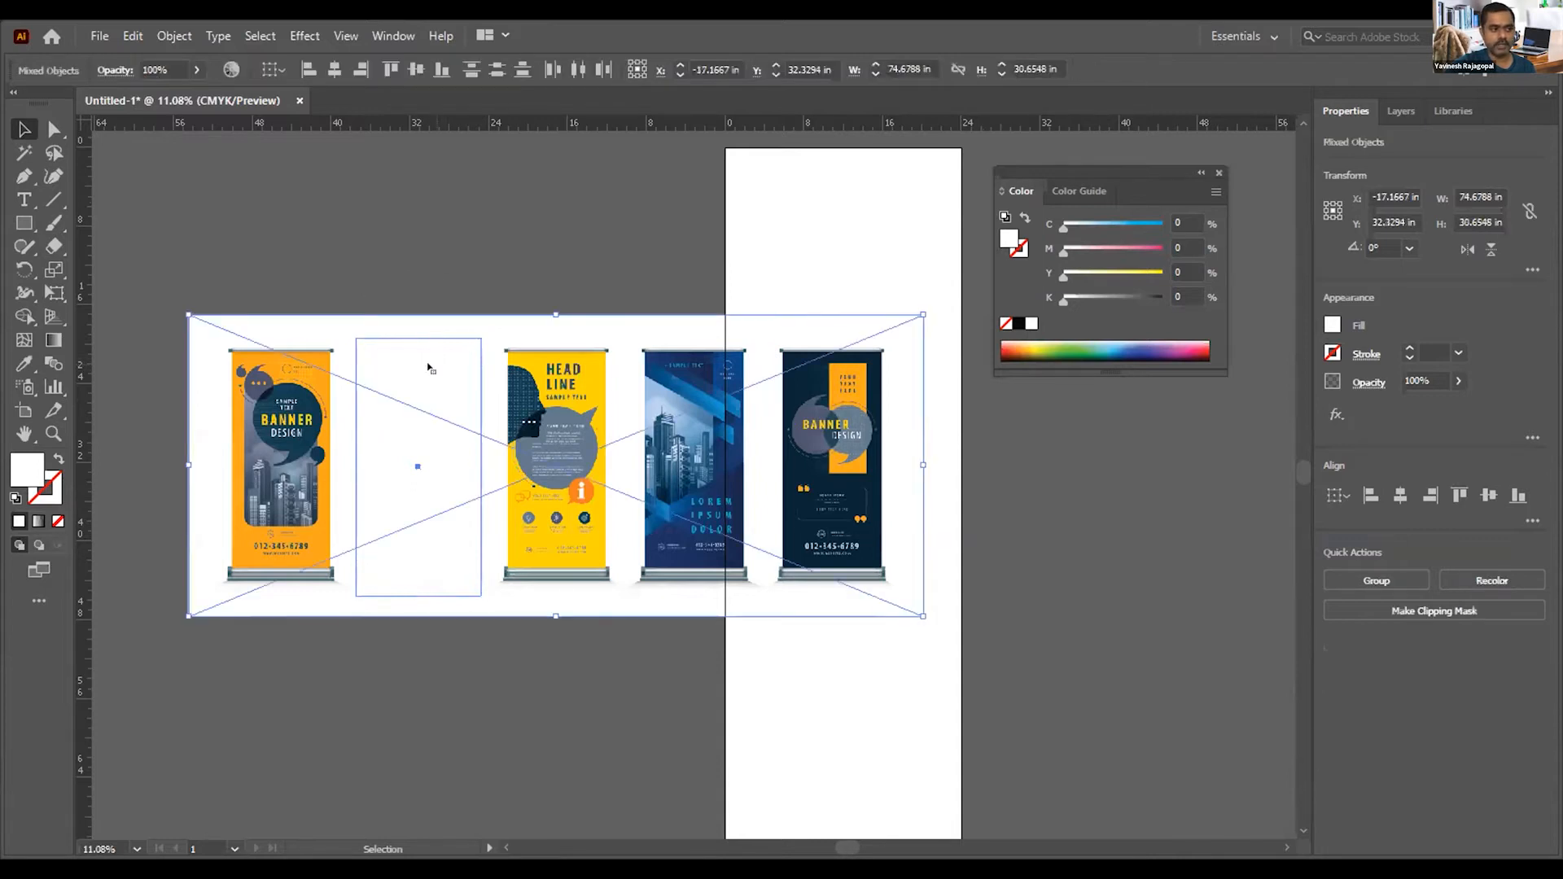
left_click(174, 36)
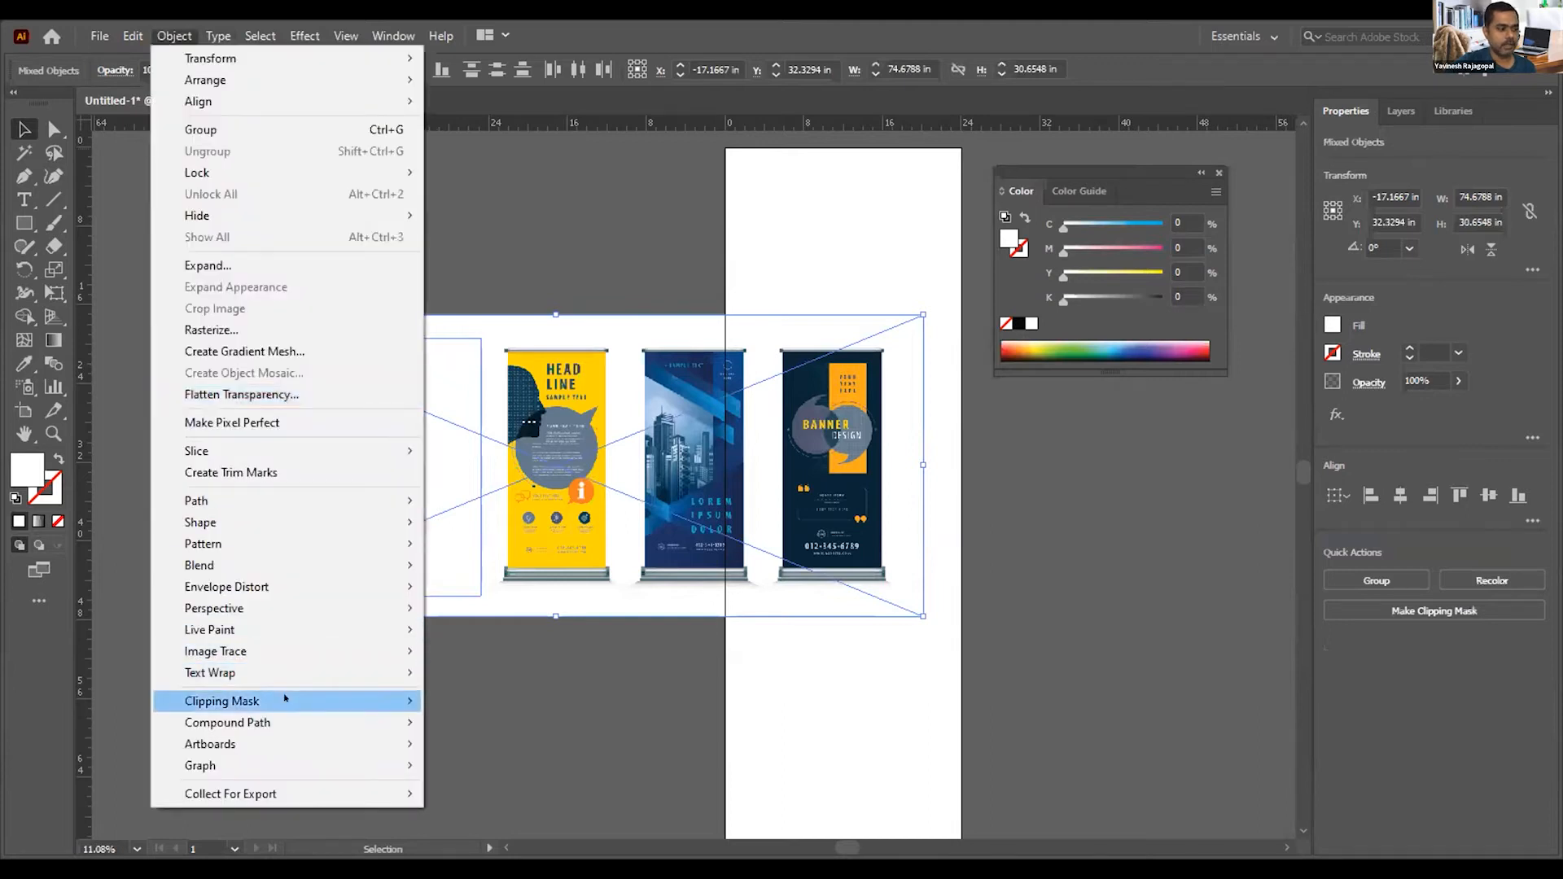
mouse_move(285, 700)
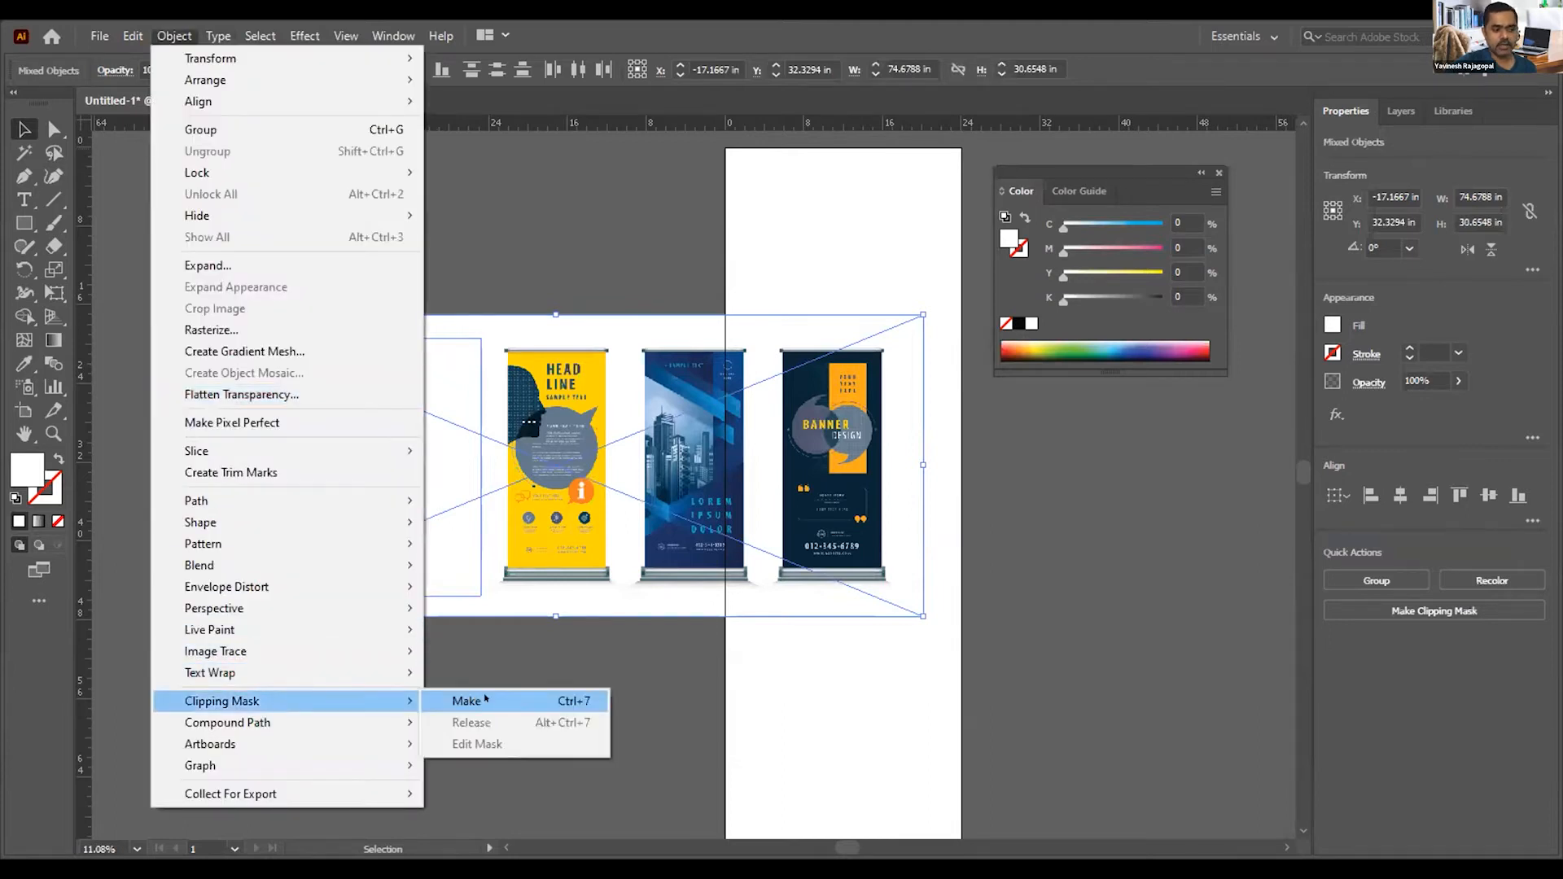
left_click(579, 697)
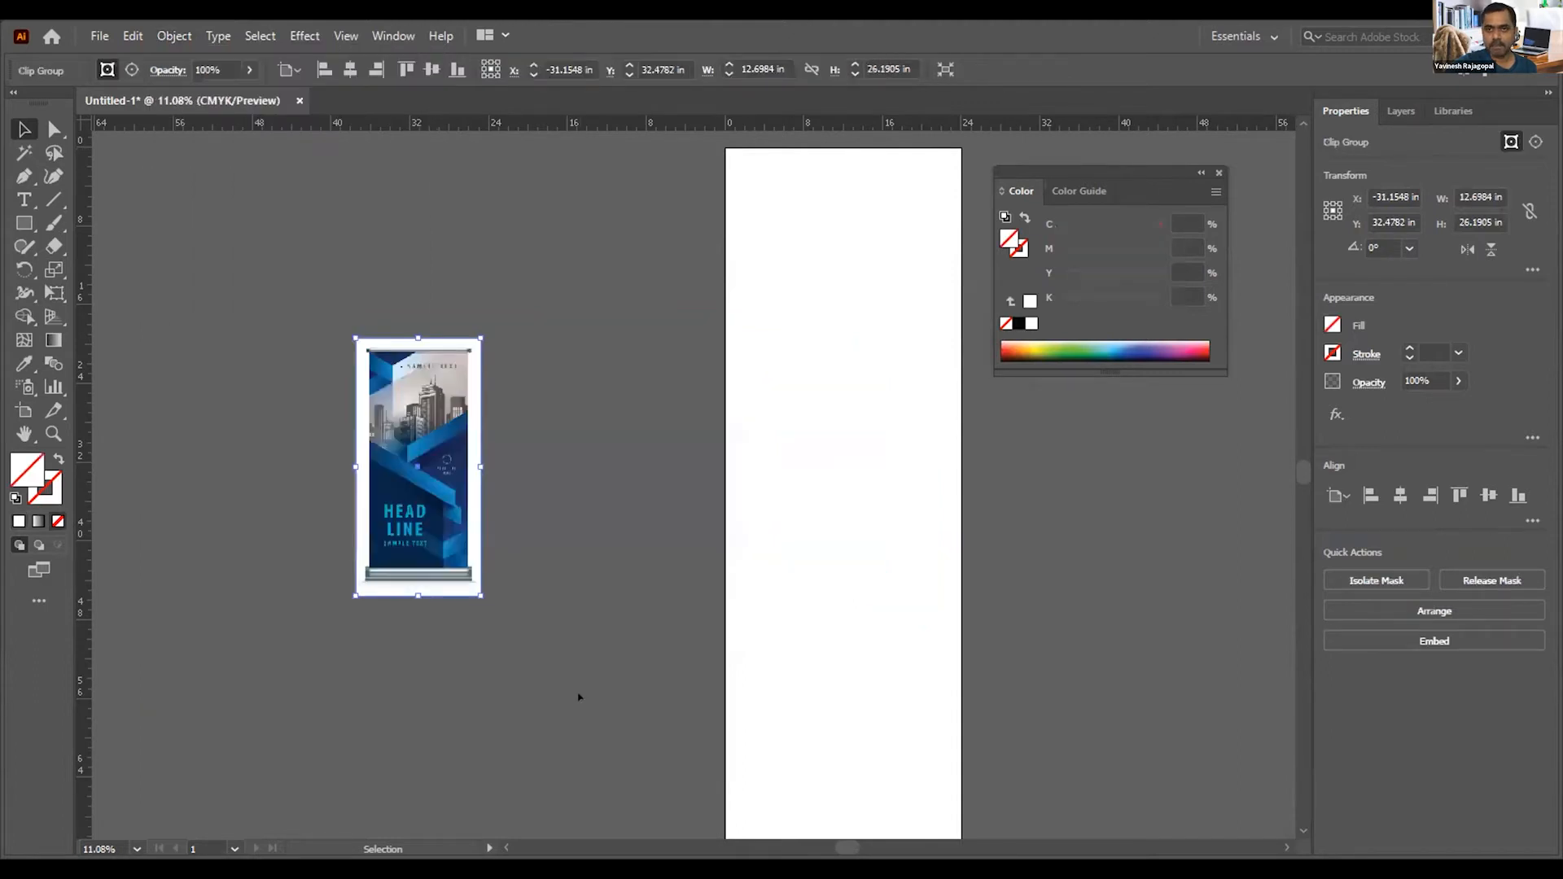
left_click(579, 632)
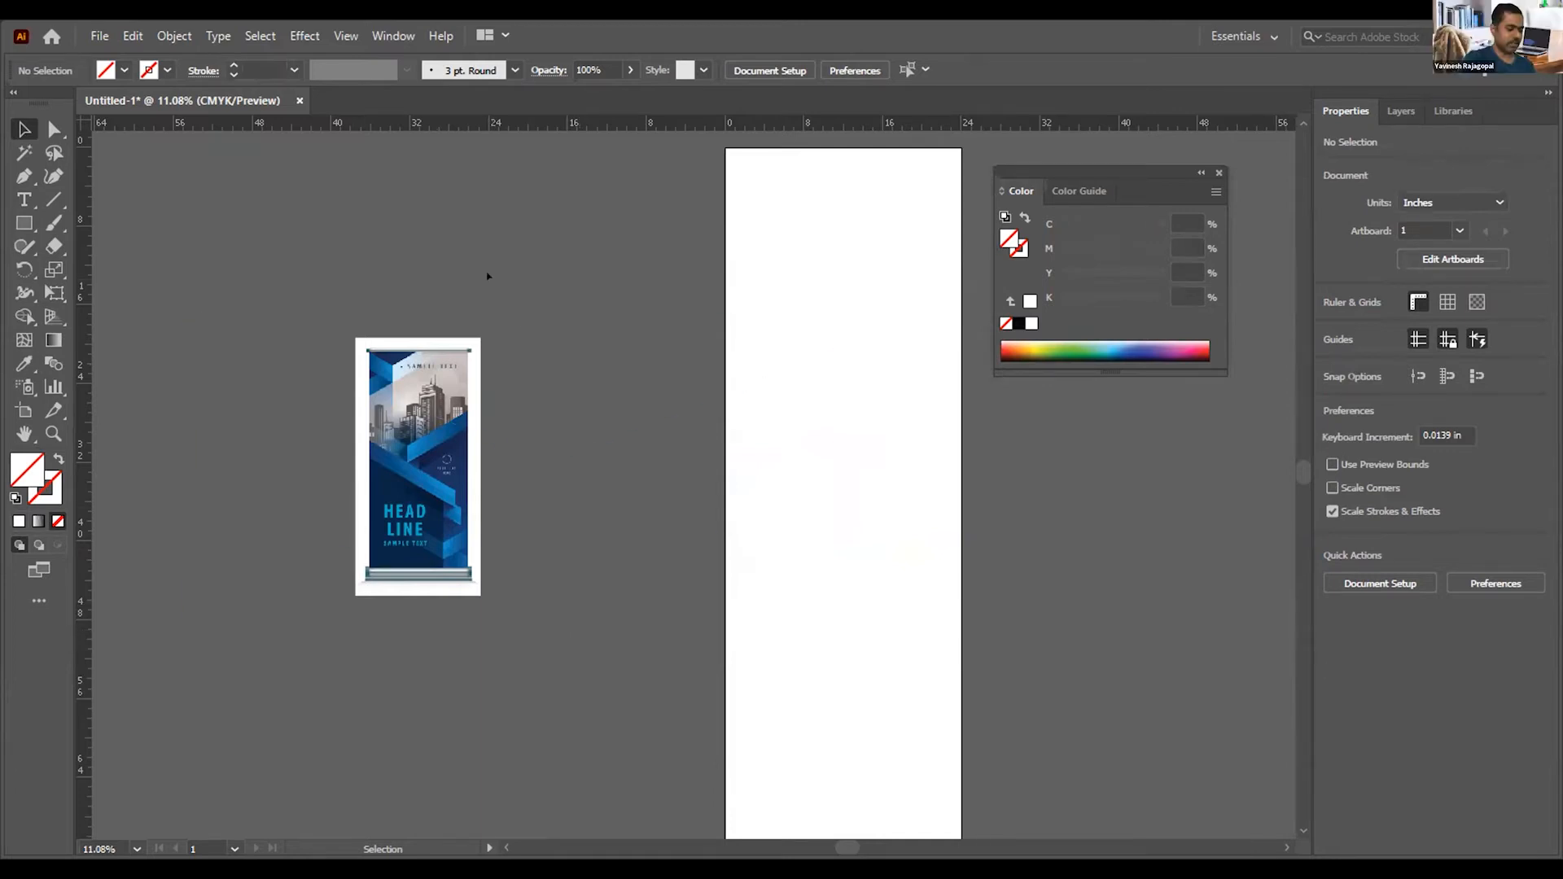
Step: Undo the clipping mask and delete the white rectangle over the second banner
key("ctrl+v")
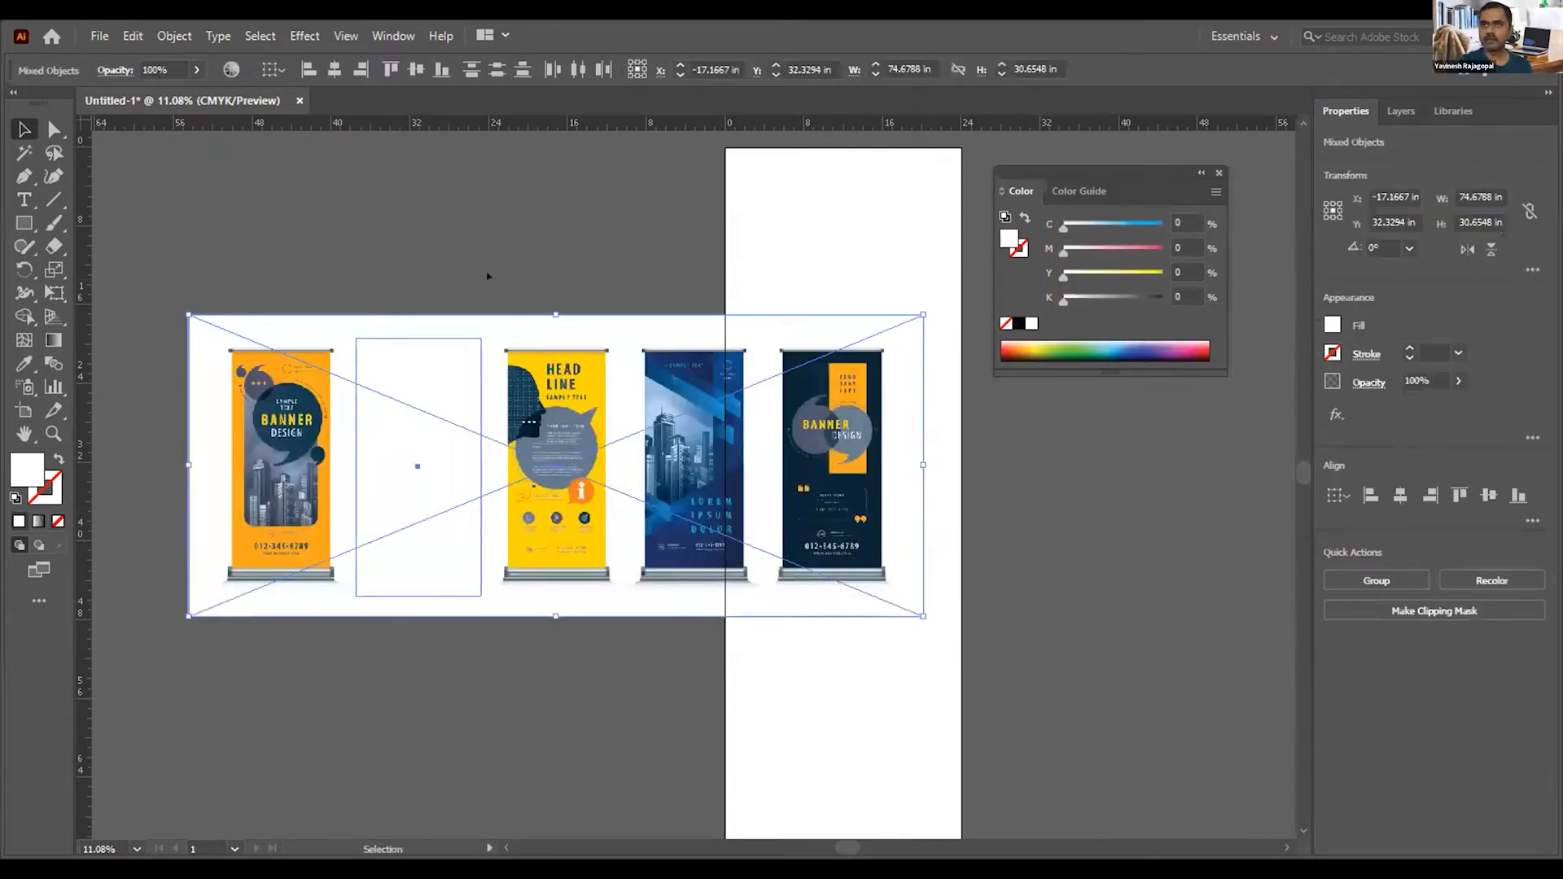
left_click(470, 212)
left_click(380, 466)
key("Delete")
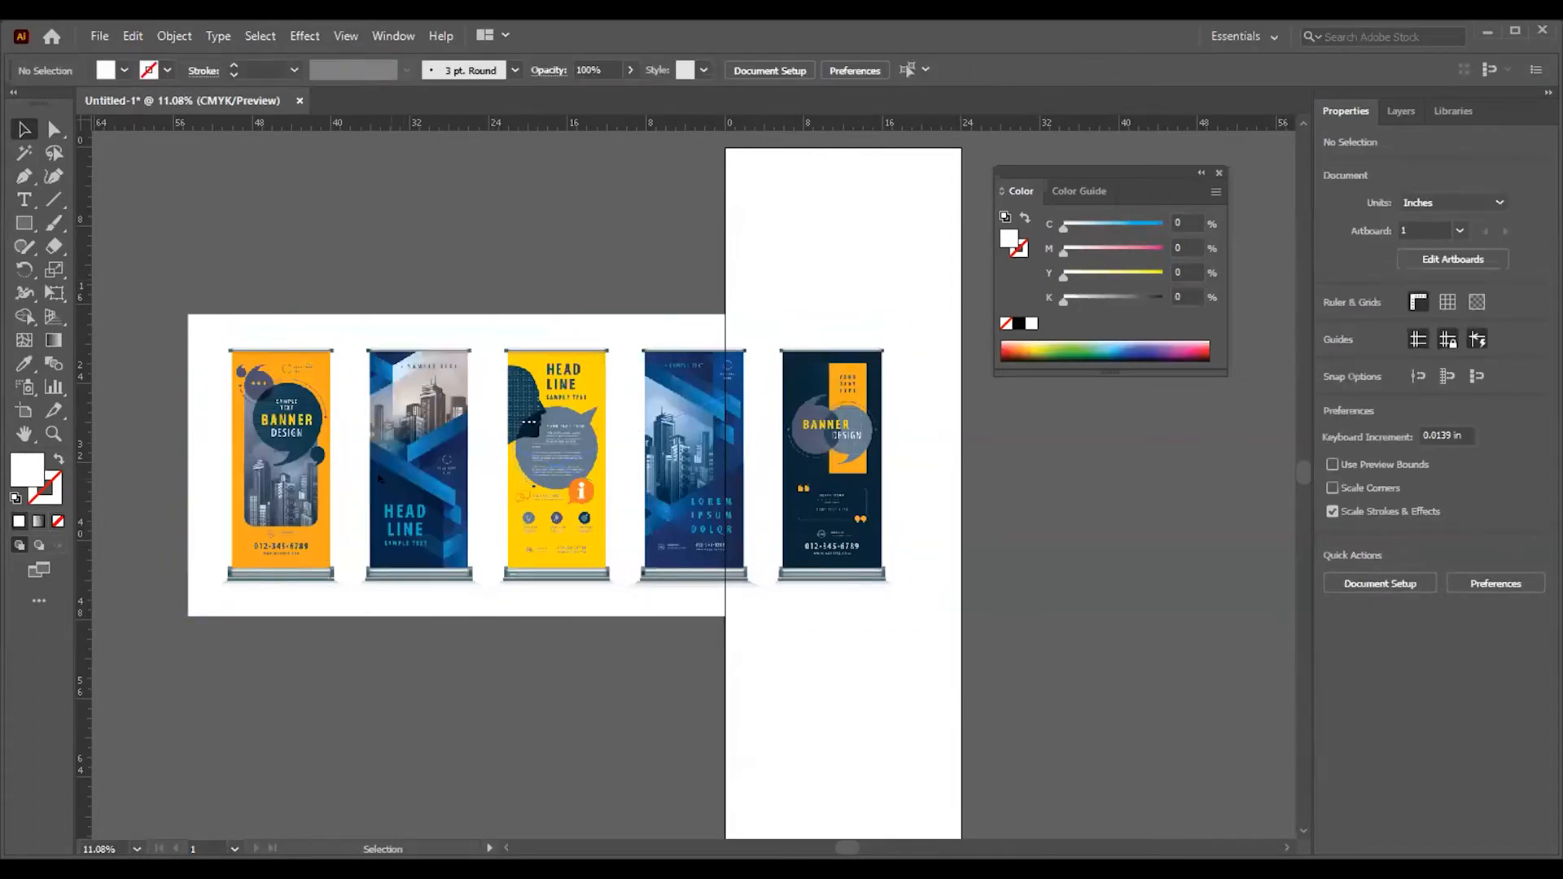
Step: Draw a white rectangle about 12.4 × 25.5 in over the second banner and deselect it
left_click(19, 223)
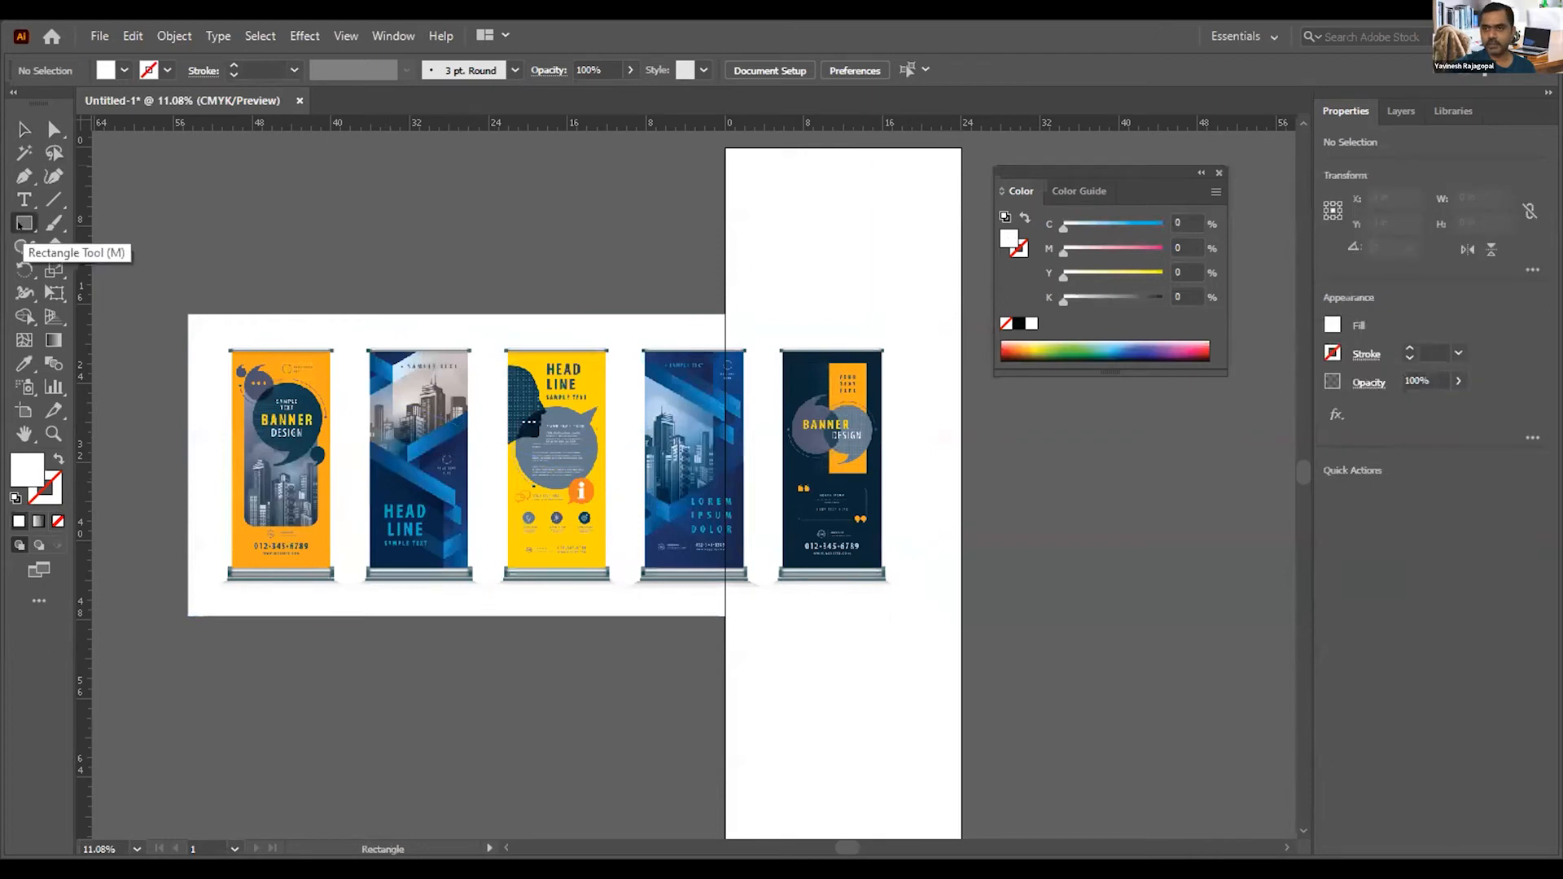
mouse_move(358, 339)
left_mouse_down()
mouse_move(468, 537)
mouse_move(473, 584)
left_mouse_up()
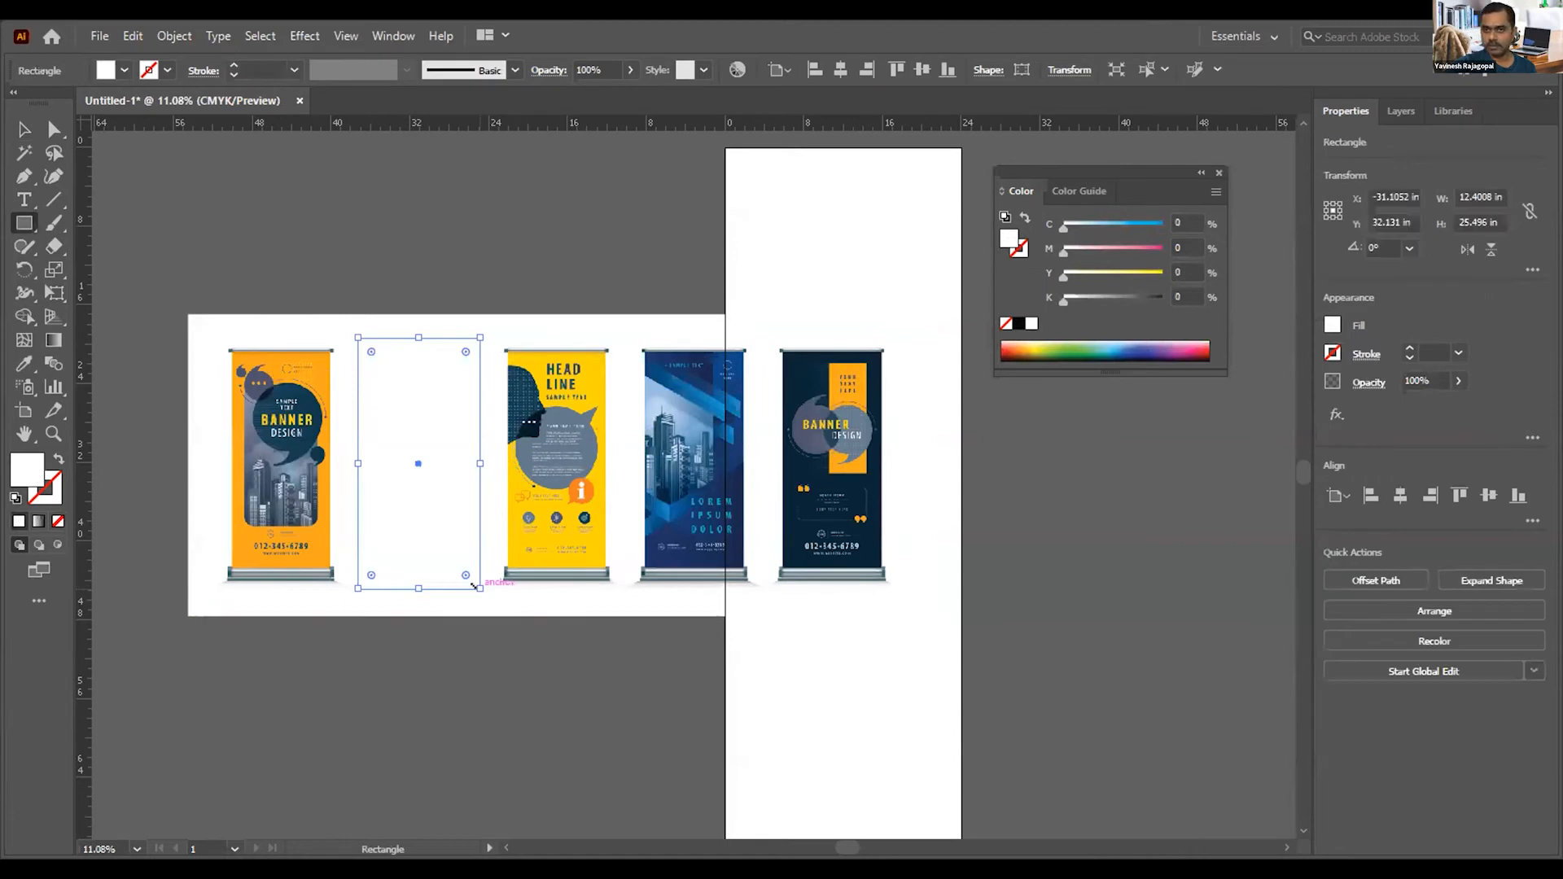
key("v")
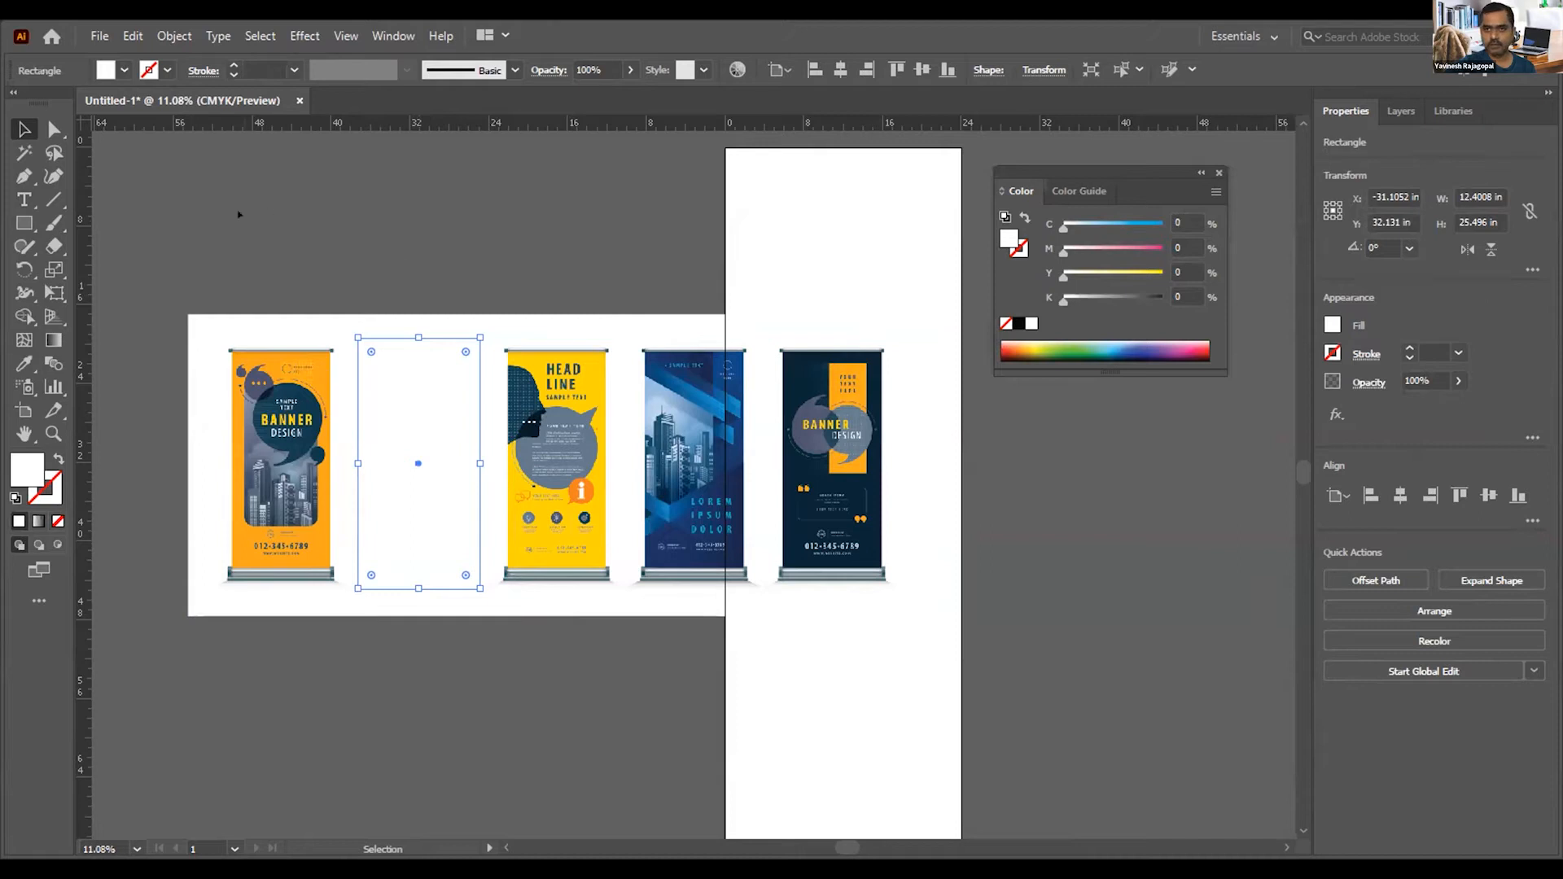
left_click(349, 228)
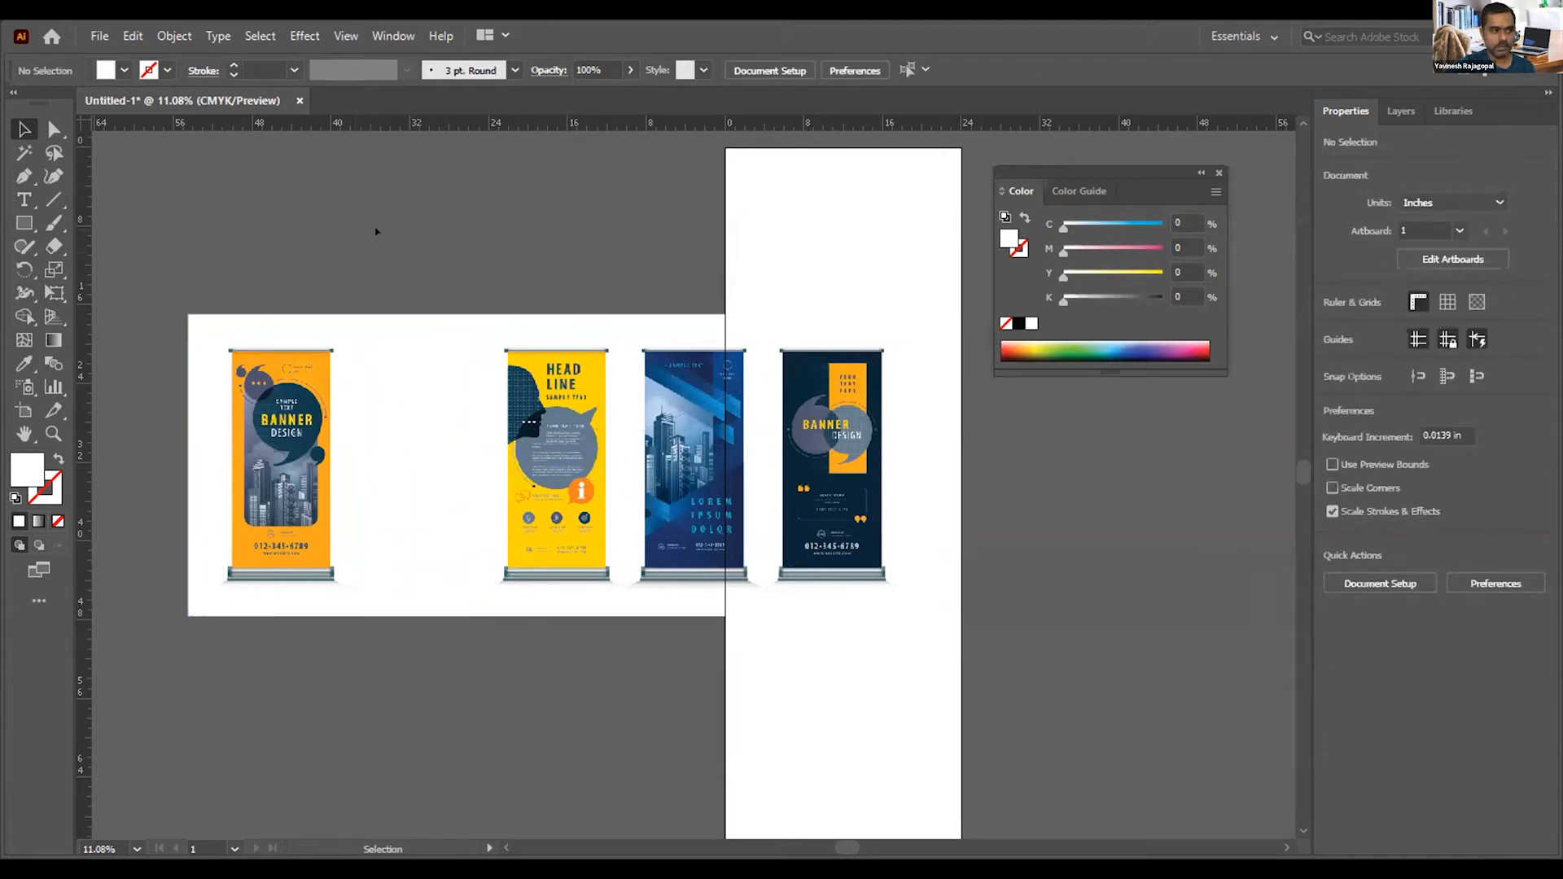
Step: Mask the linked banner image with the white rectangle over the second banner using a clipping mask and deselect the result
left_click_drag(361, 249, 460, 400)
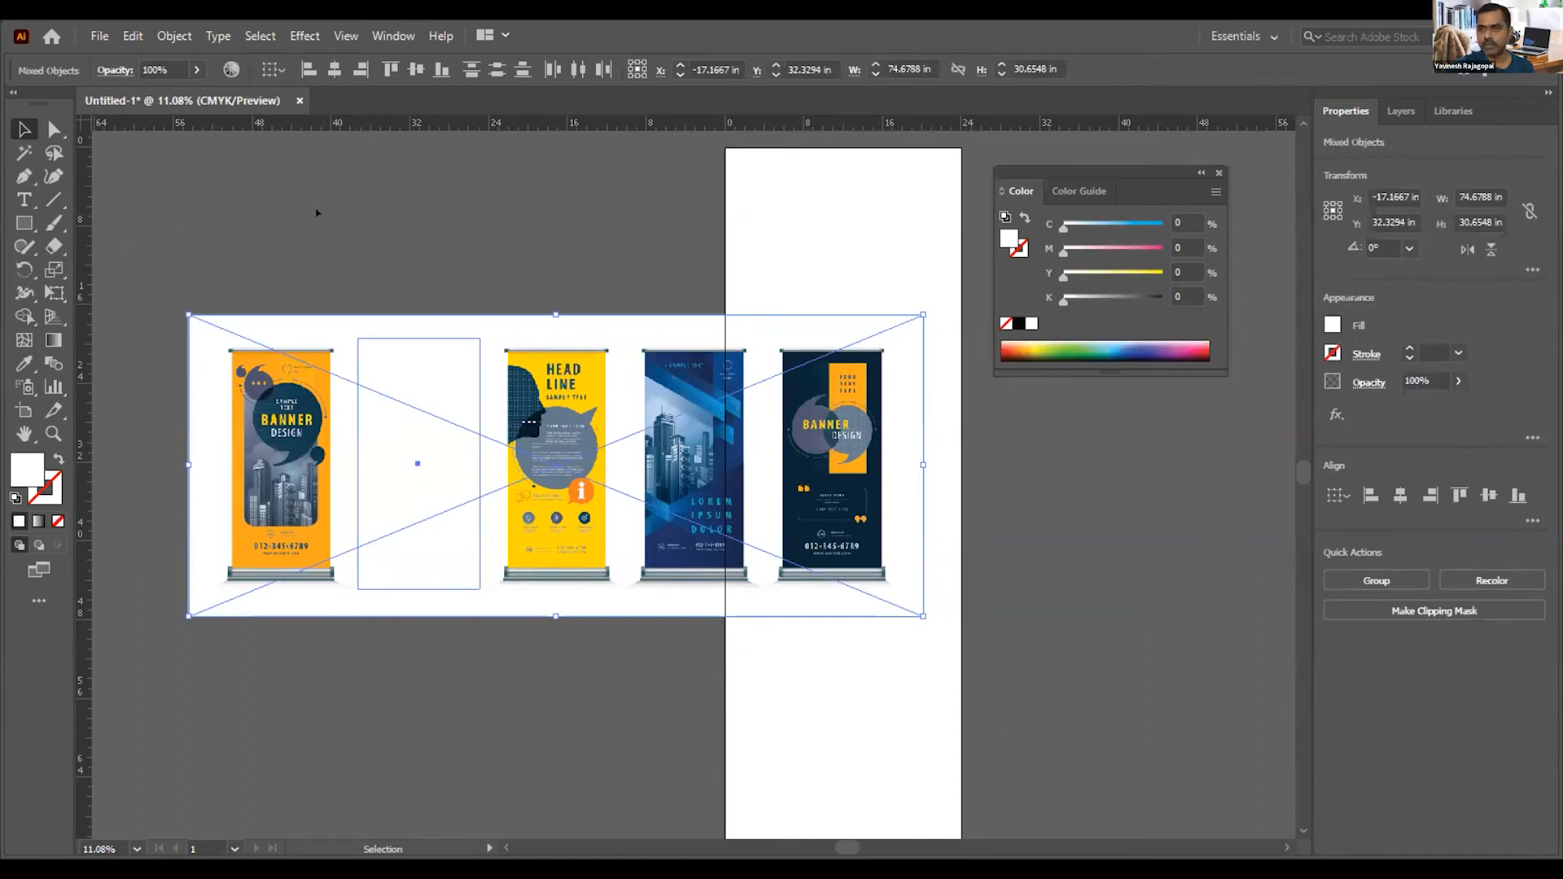
left_click(379, 241)
left_click(549, 341)
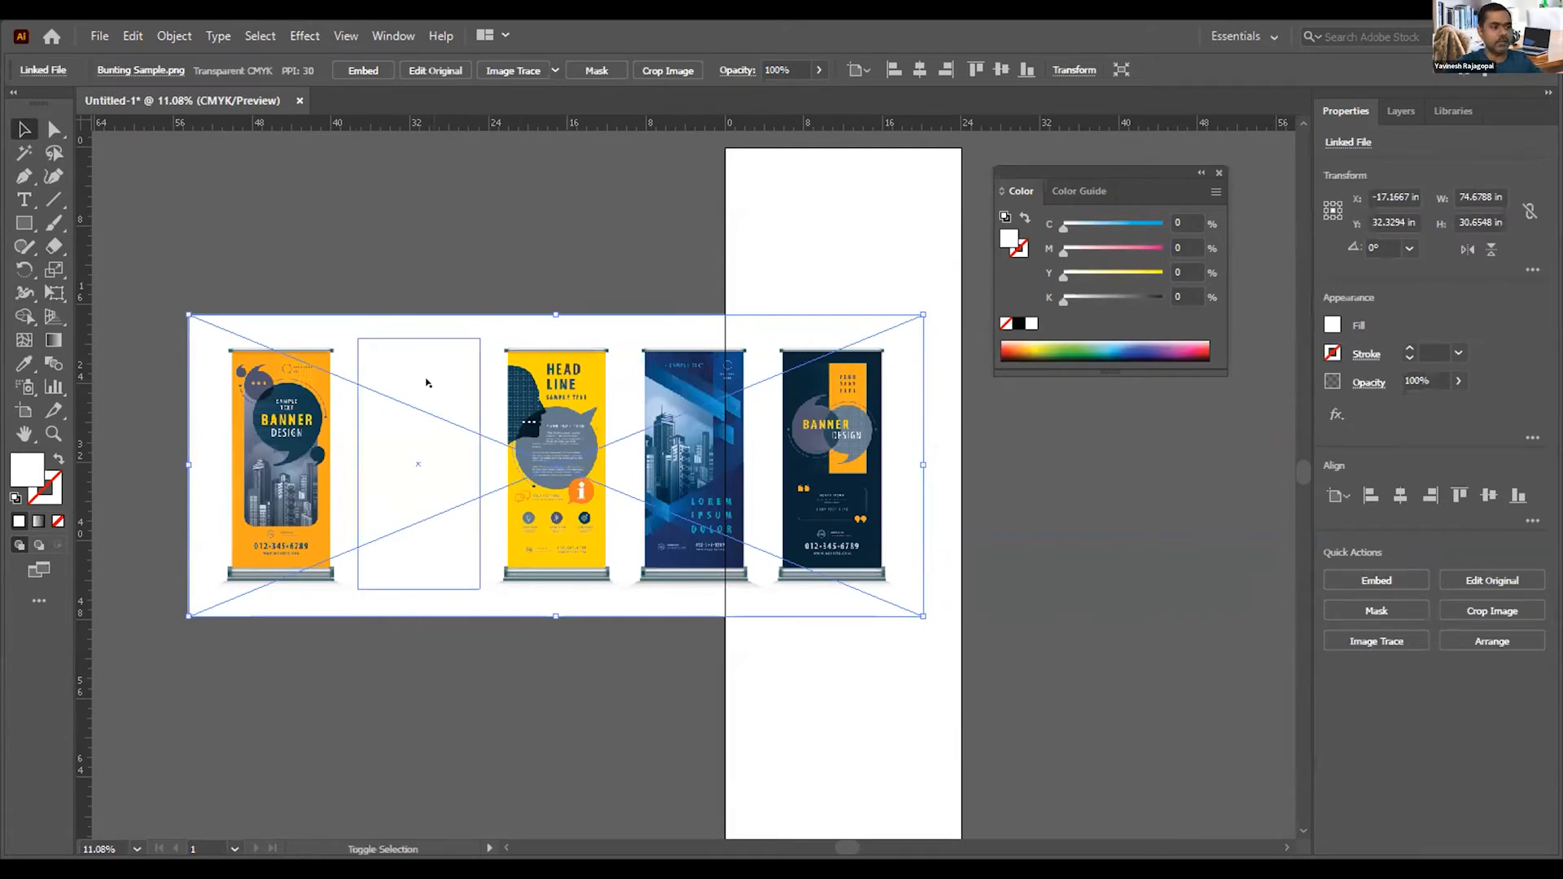
left_click(426, 382, "shift")
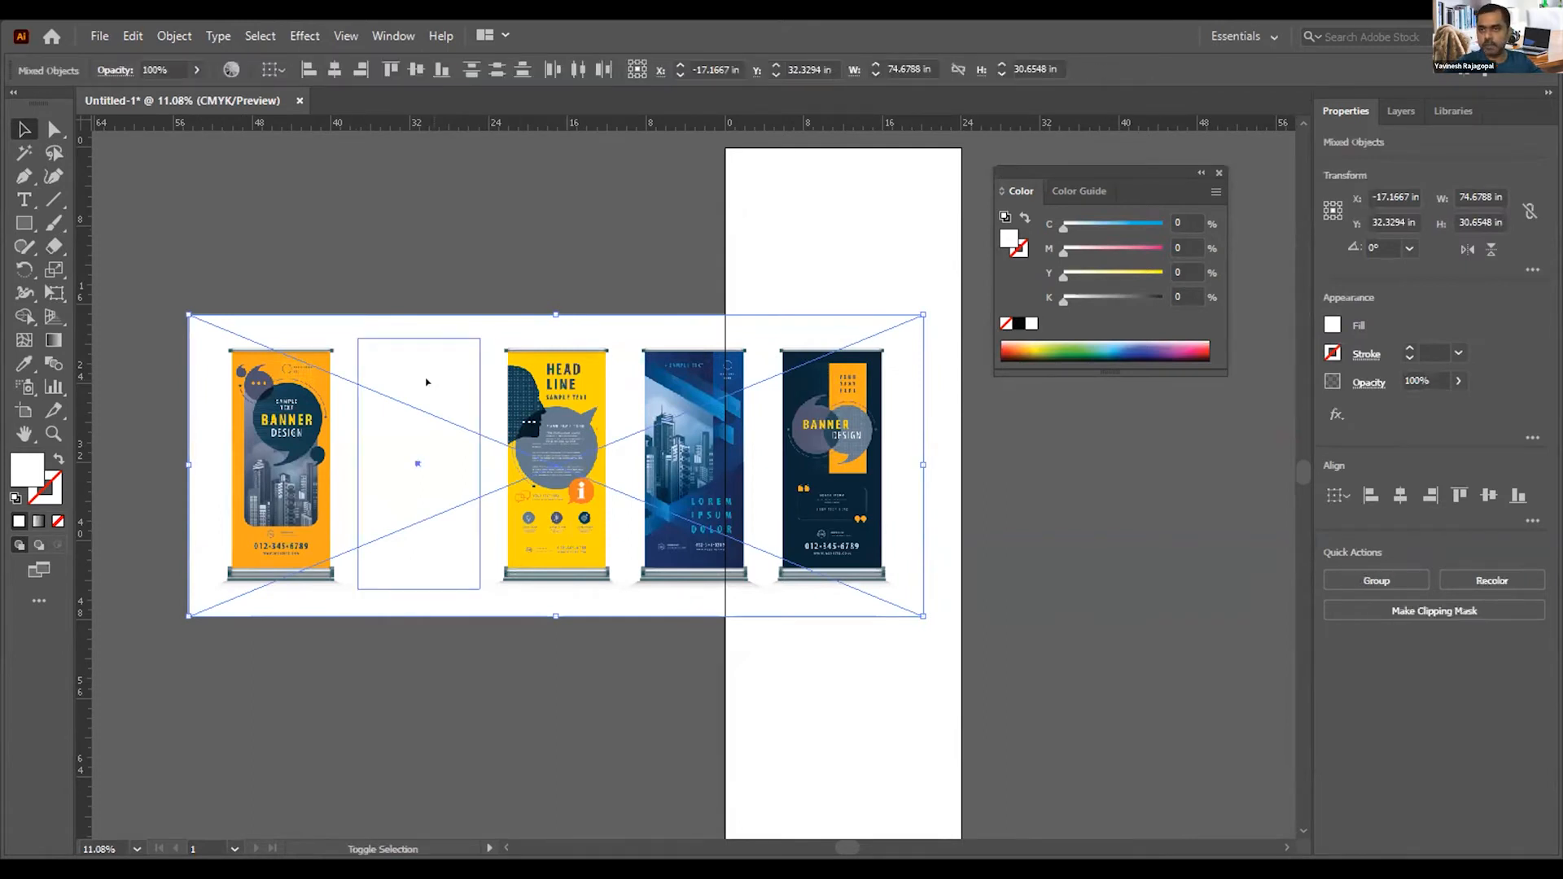
key("ctrl+7")
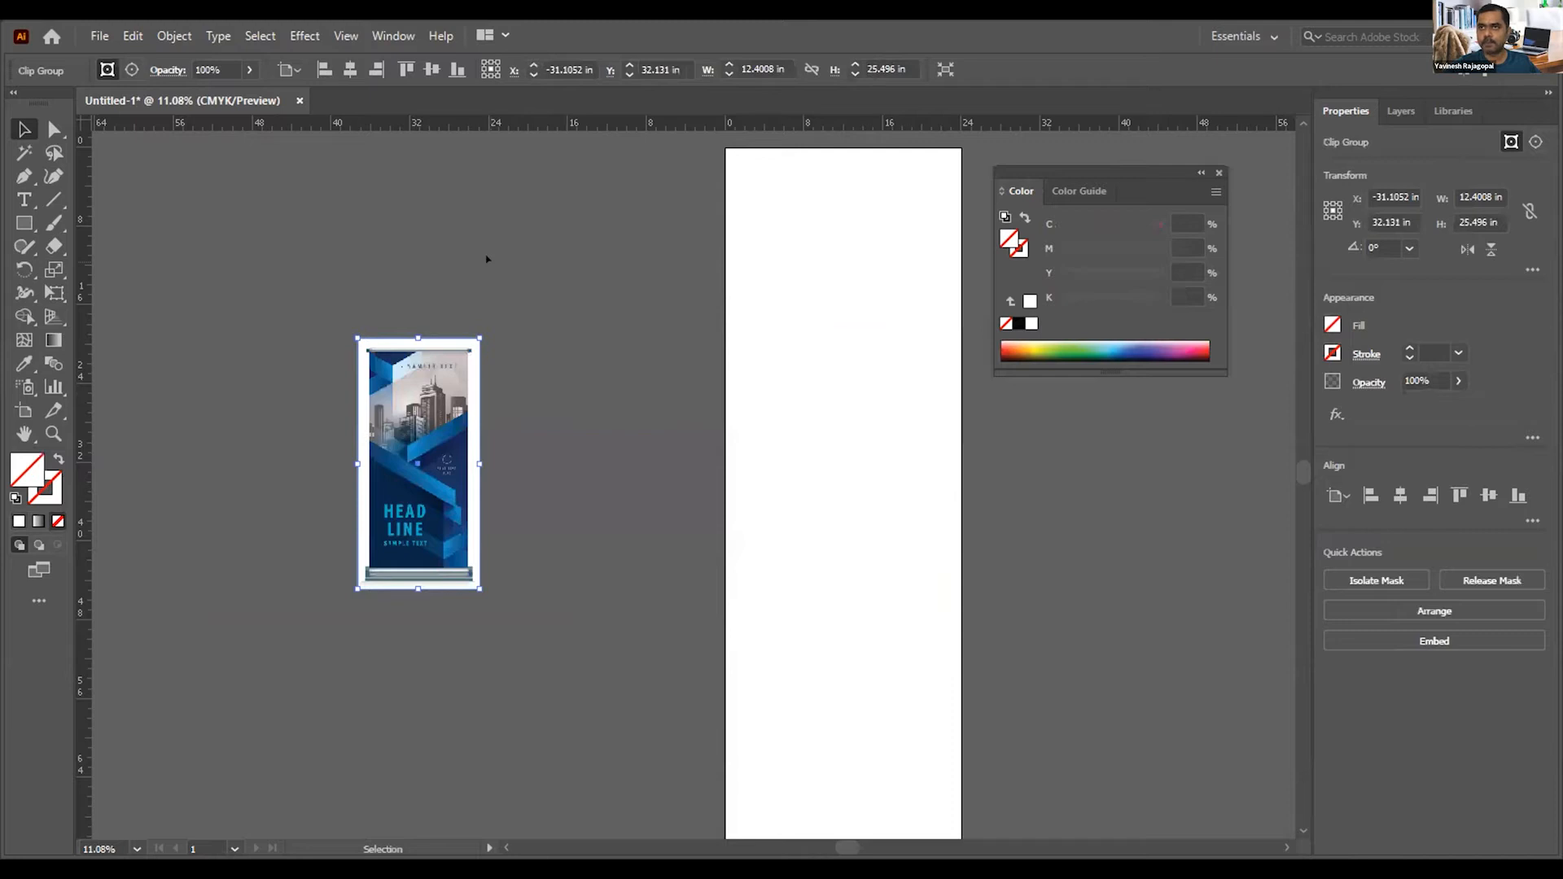
left_click(486, 259)
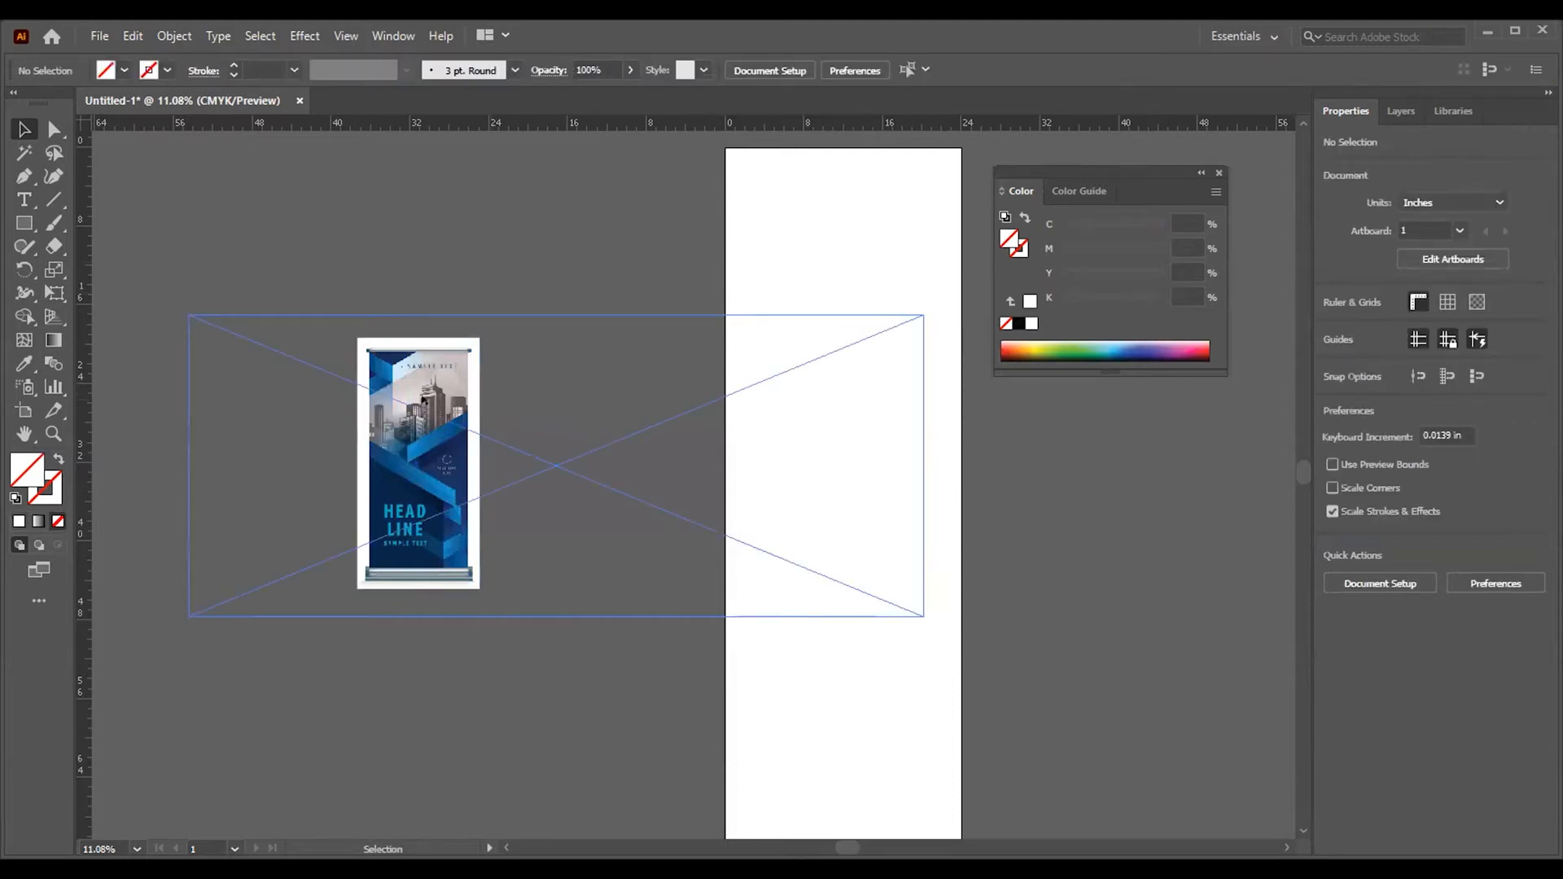
left_click(422, 385)
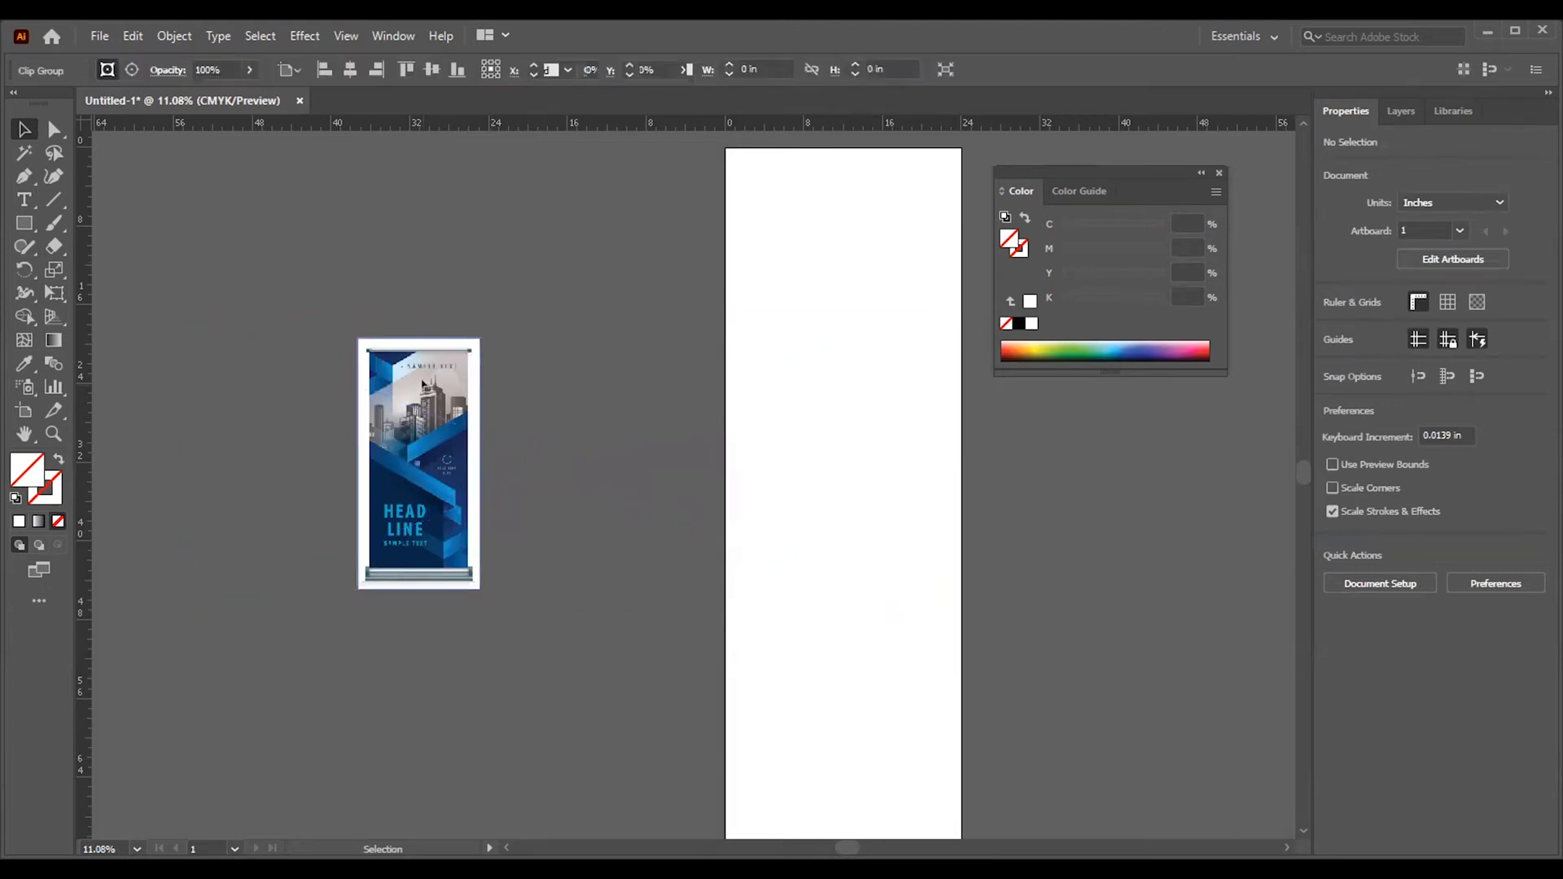
left_click(408, 233)
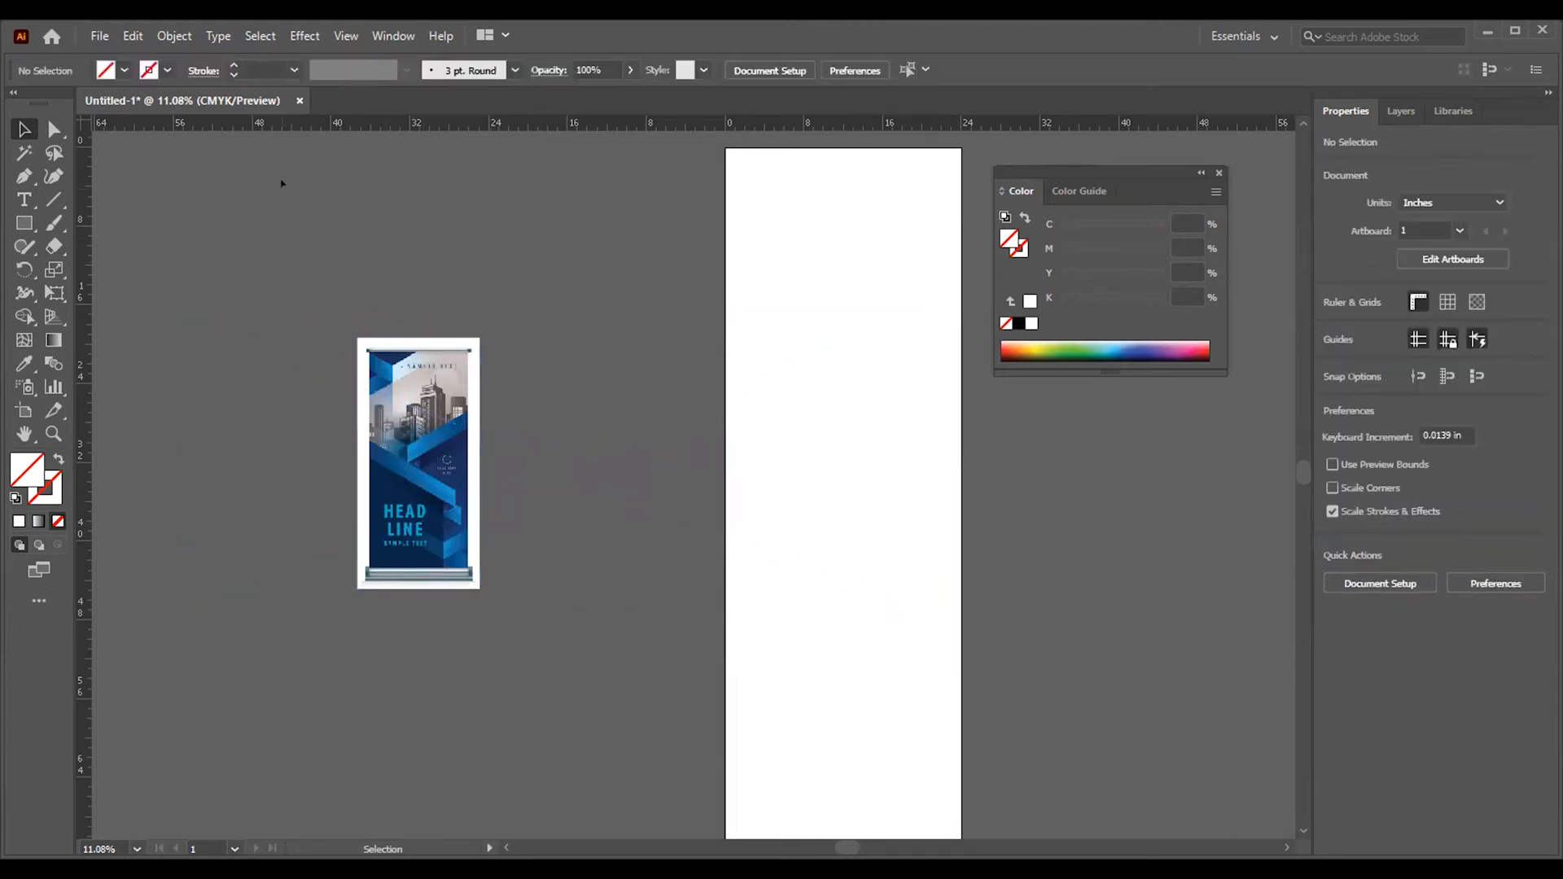
Step: Undo the clipping mask, redraw the white rectangle about 12.7 × 26.2 in over the second banner, and select it with the image
left_click(174, 37)
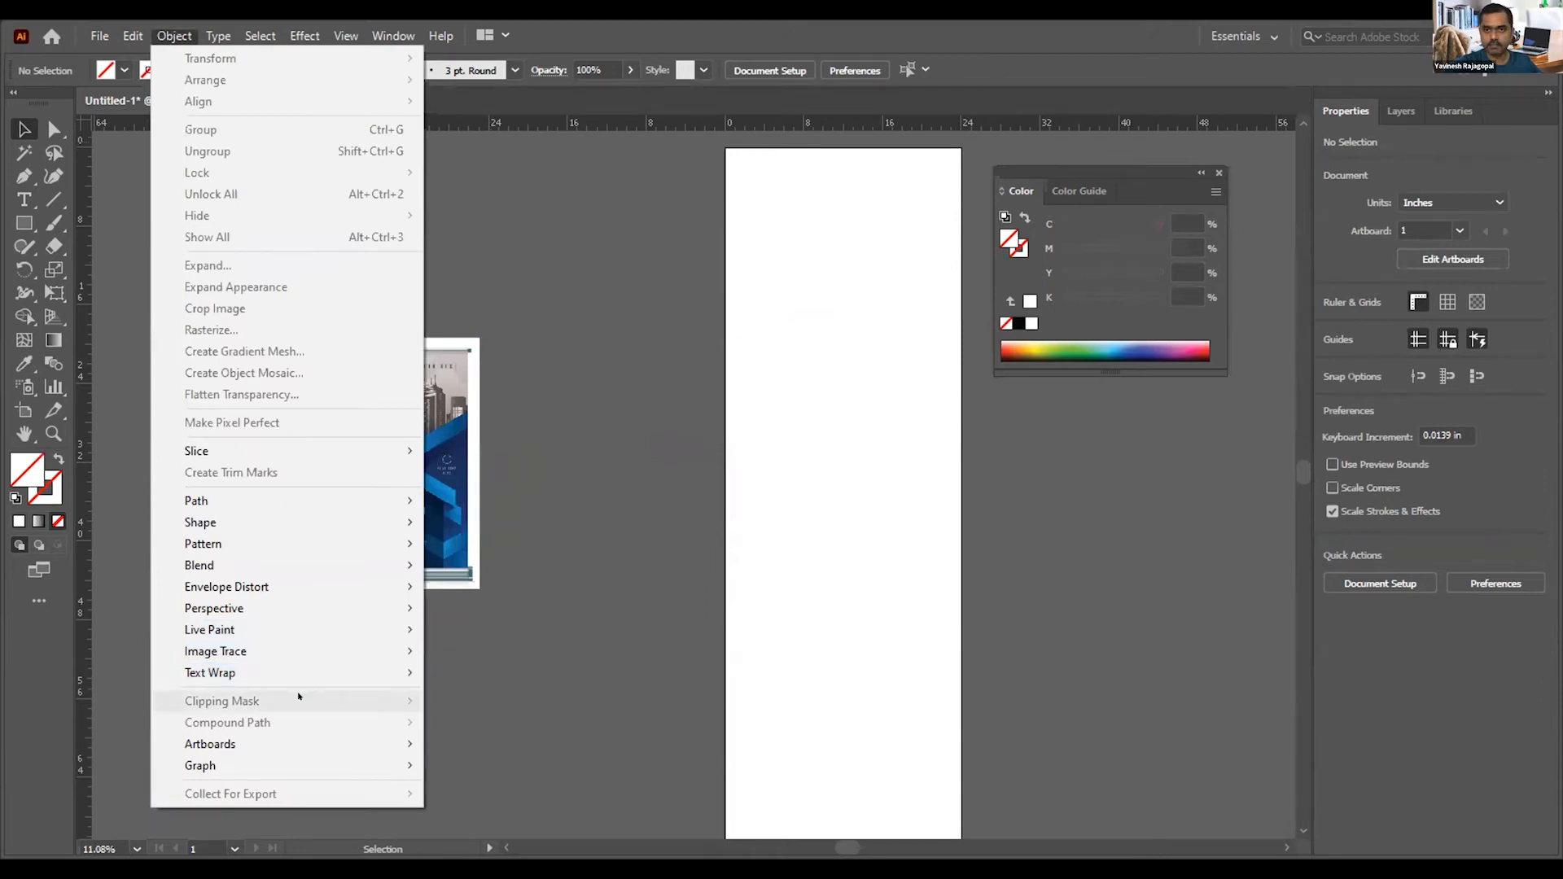
left_click(595, 229)
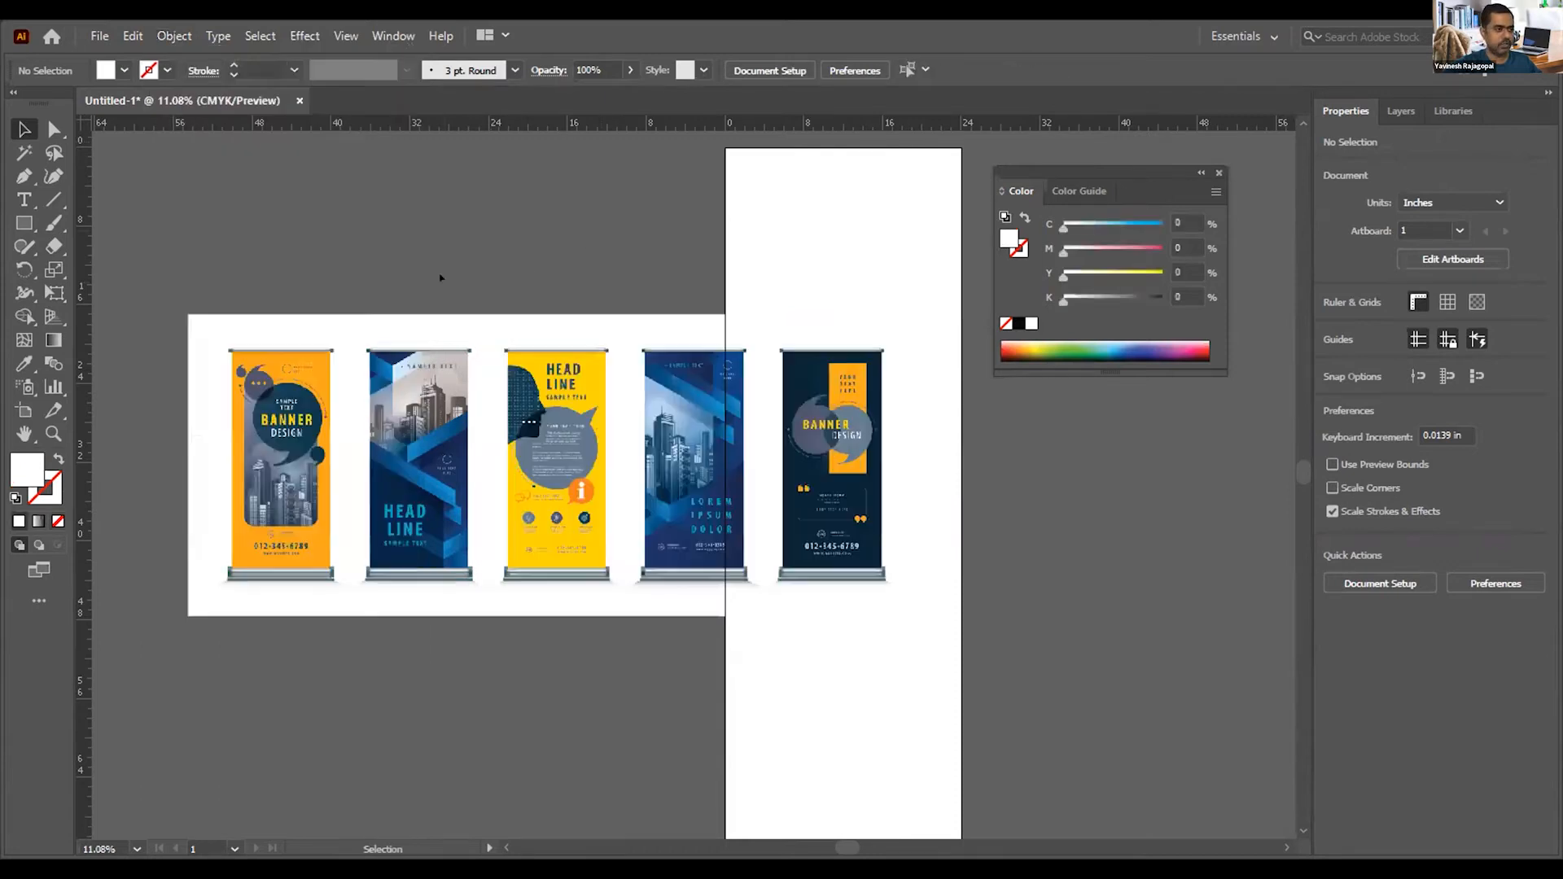
left_click_drag(371, 244, 490, 448)
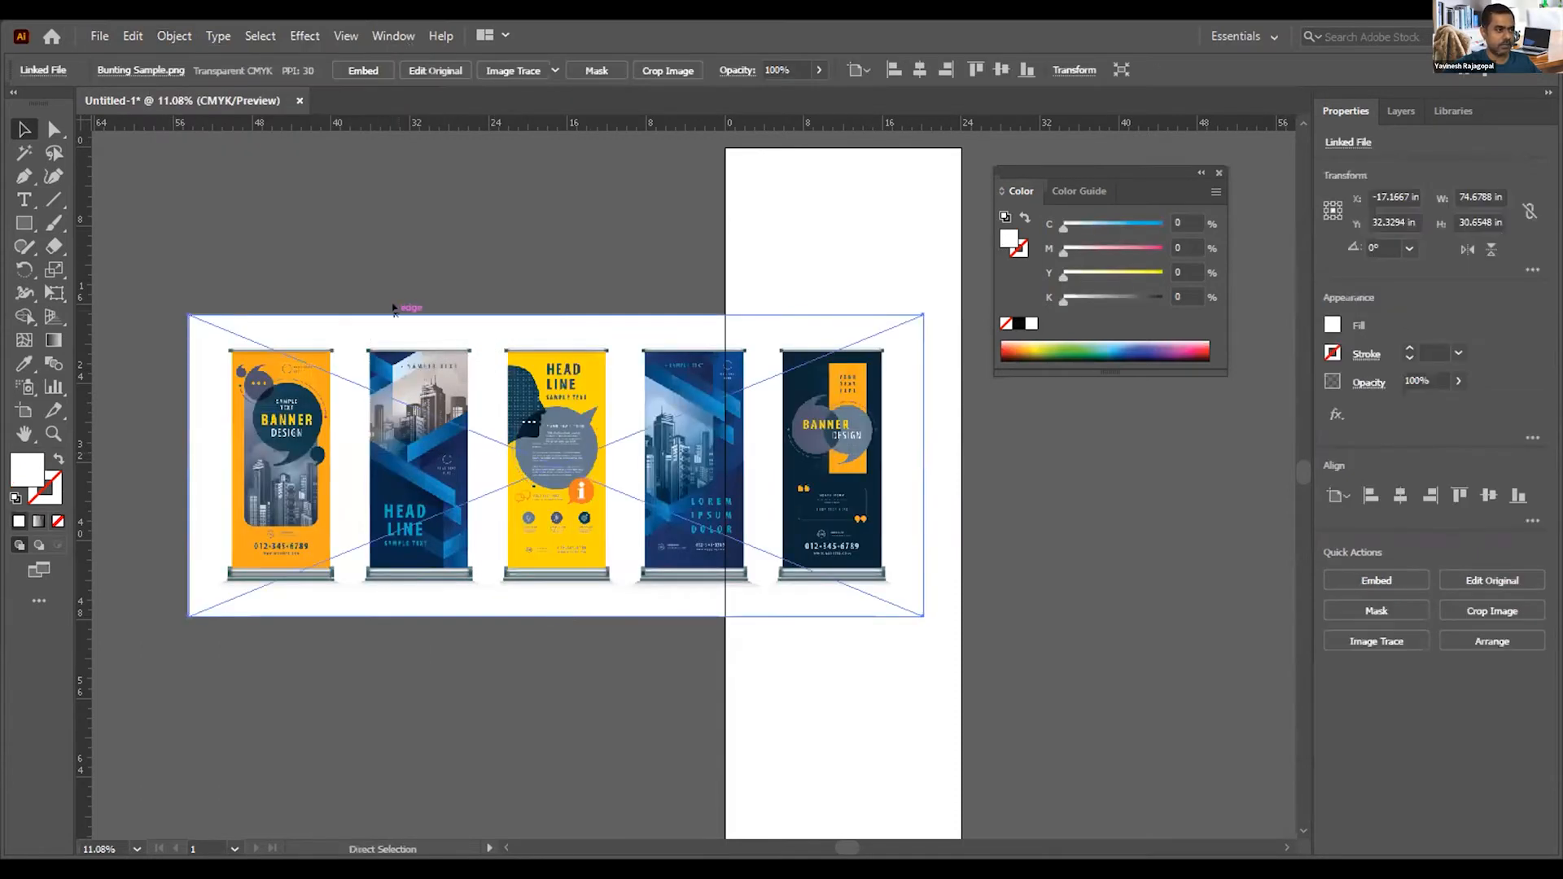
key("ctrl+z")
key("ctrl+z")
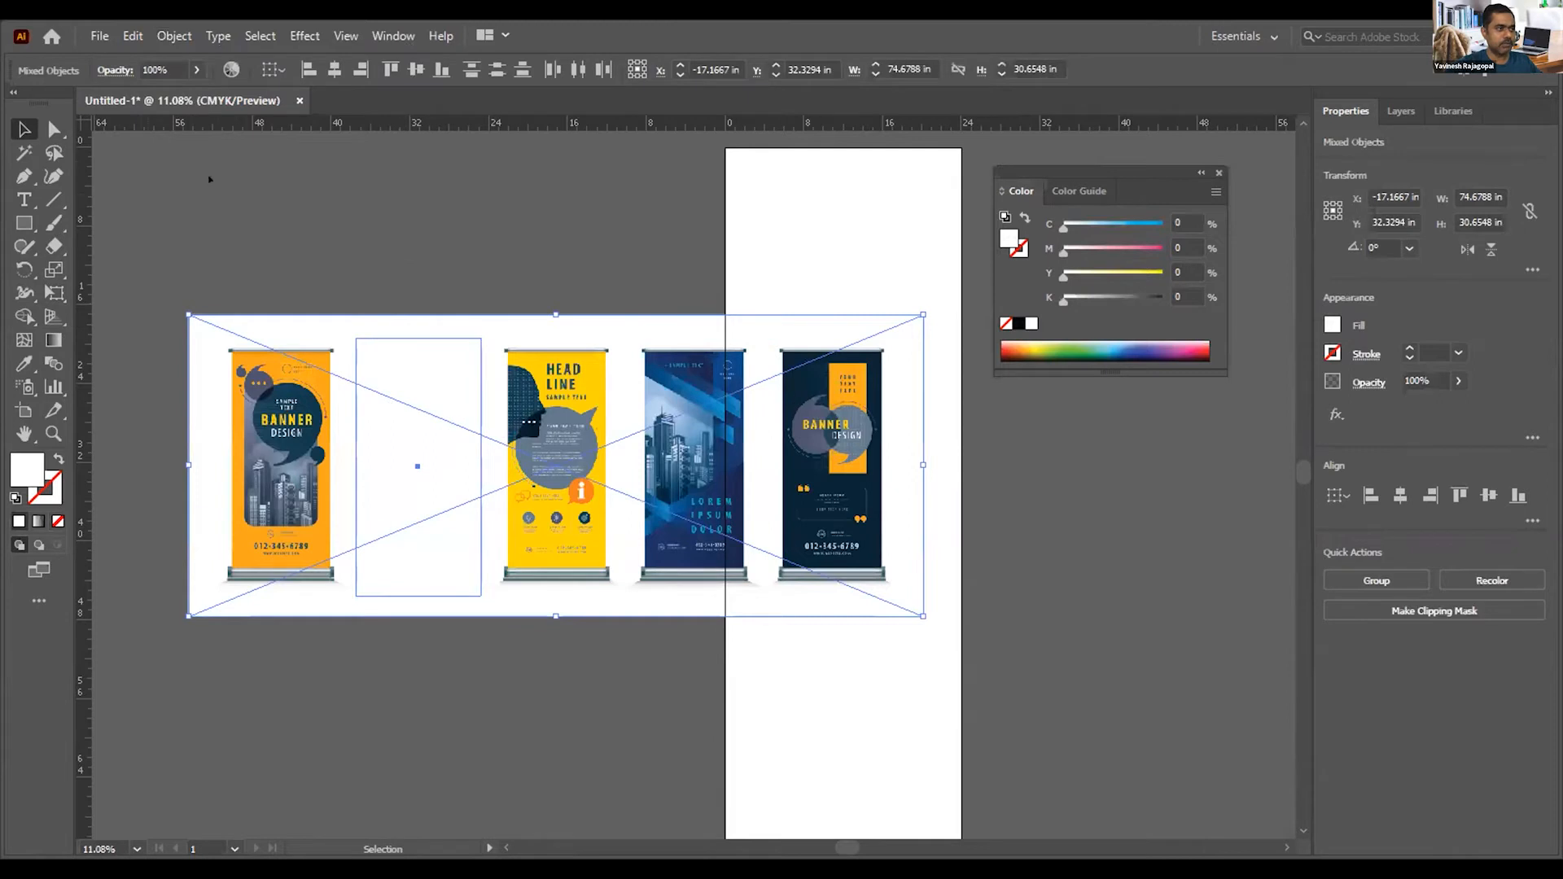
Step: Make a clipping mask from the selected rectangle and banner image and deselect the result
left_click(174, 36)
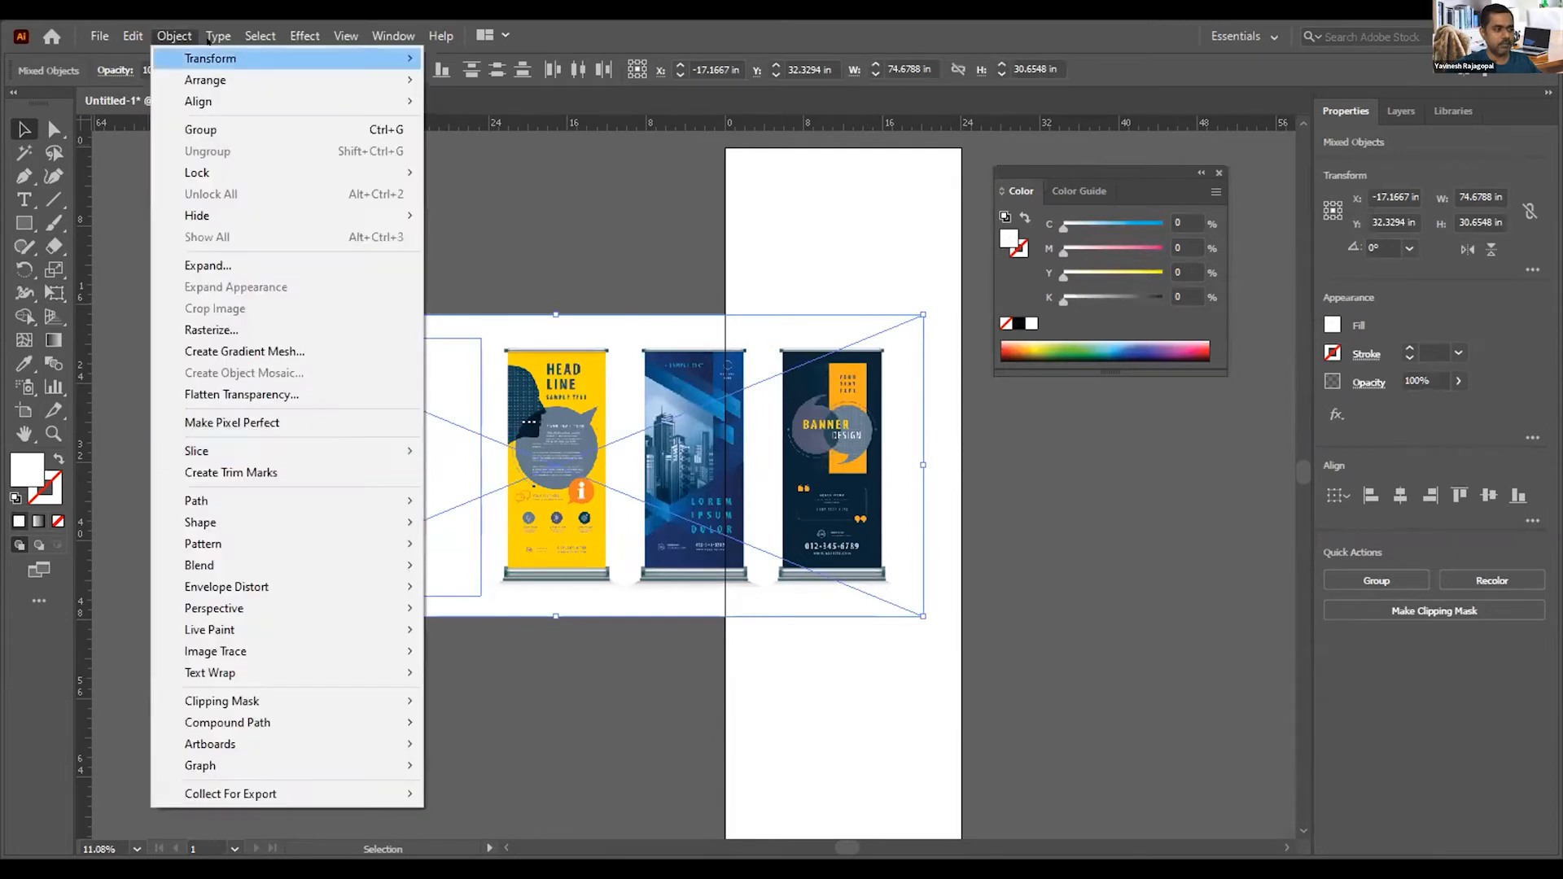
left_click(188, 38)
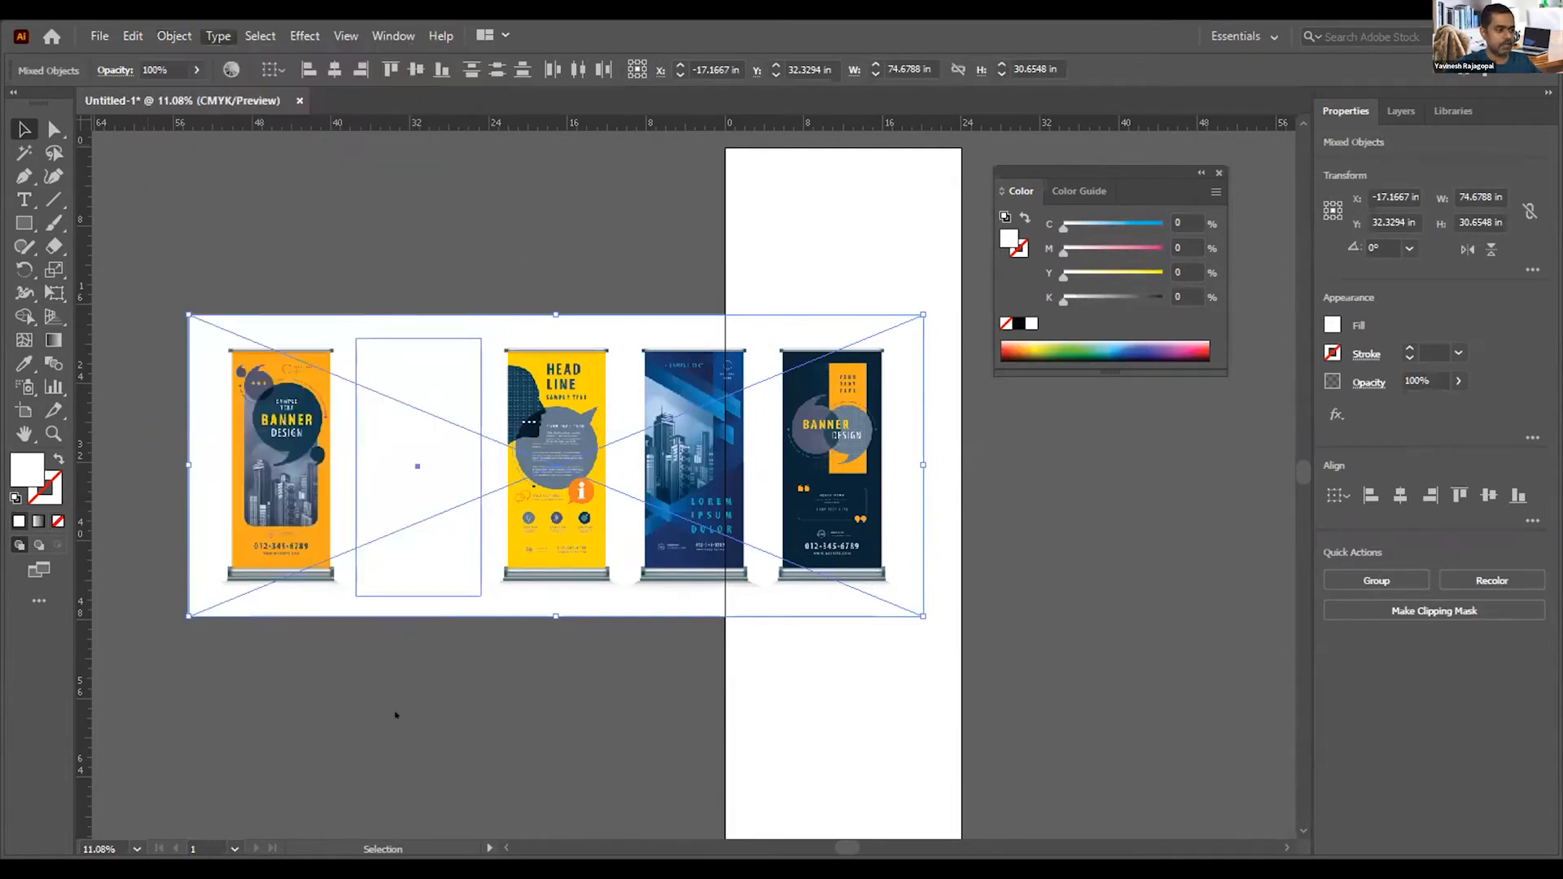
key("alt+o")
mouse_move(287, 701)
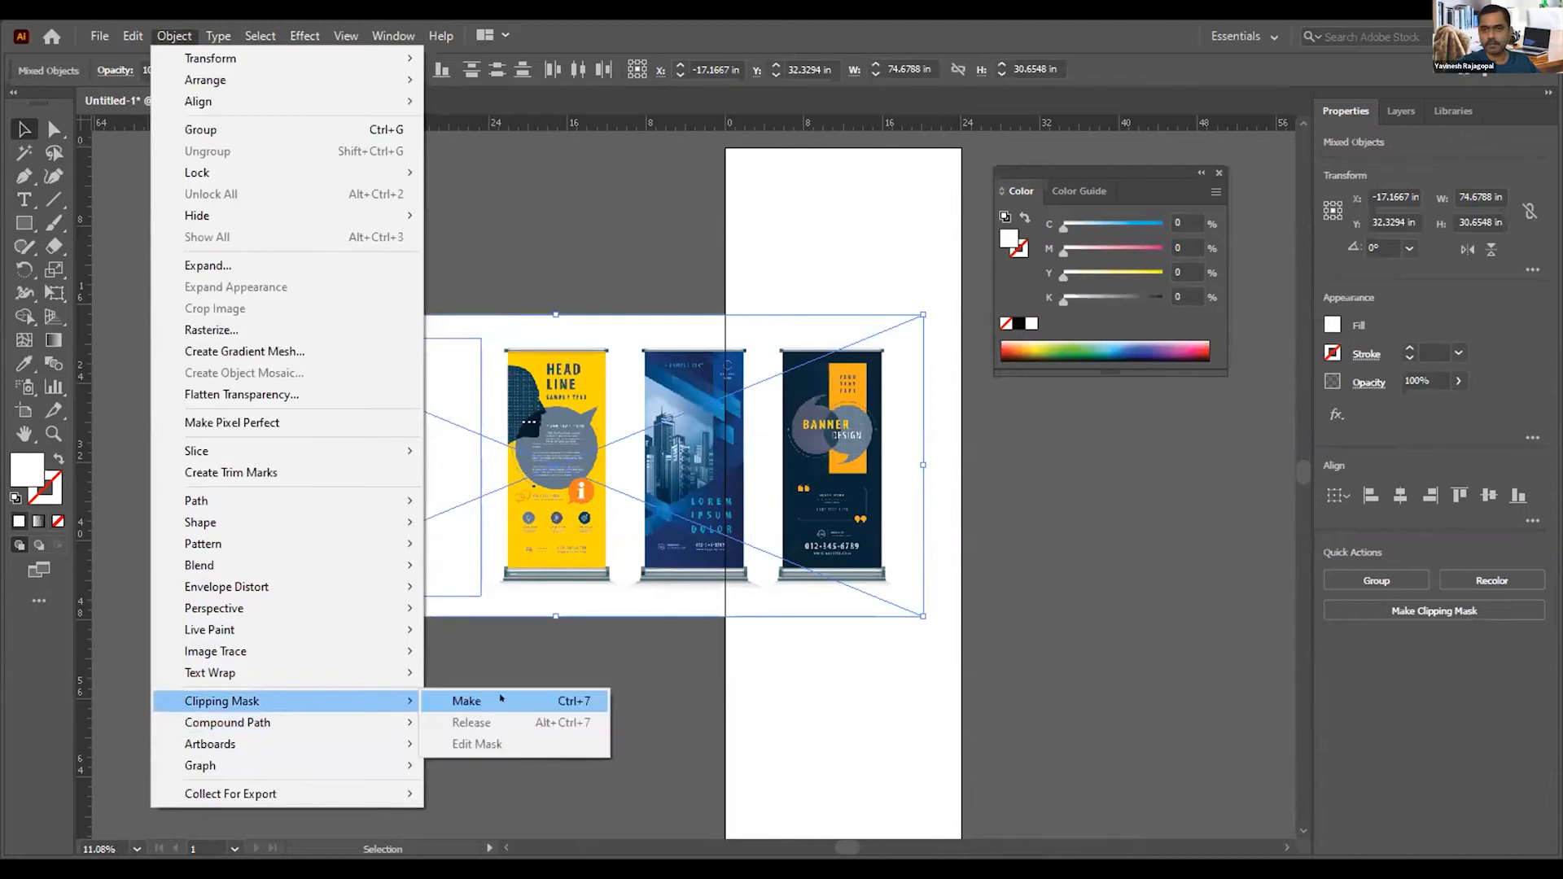
left_click(500, 697)
left_click(424, 647)
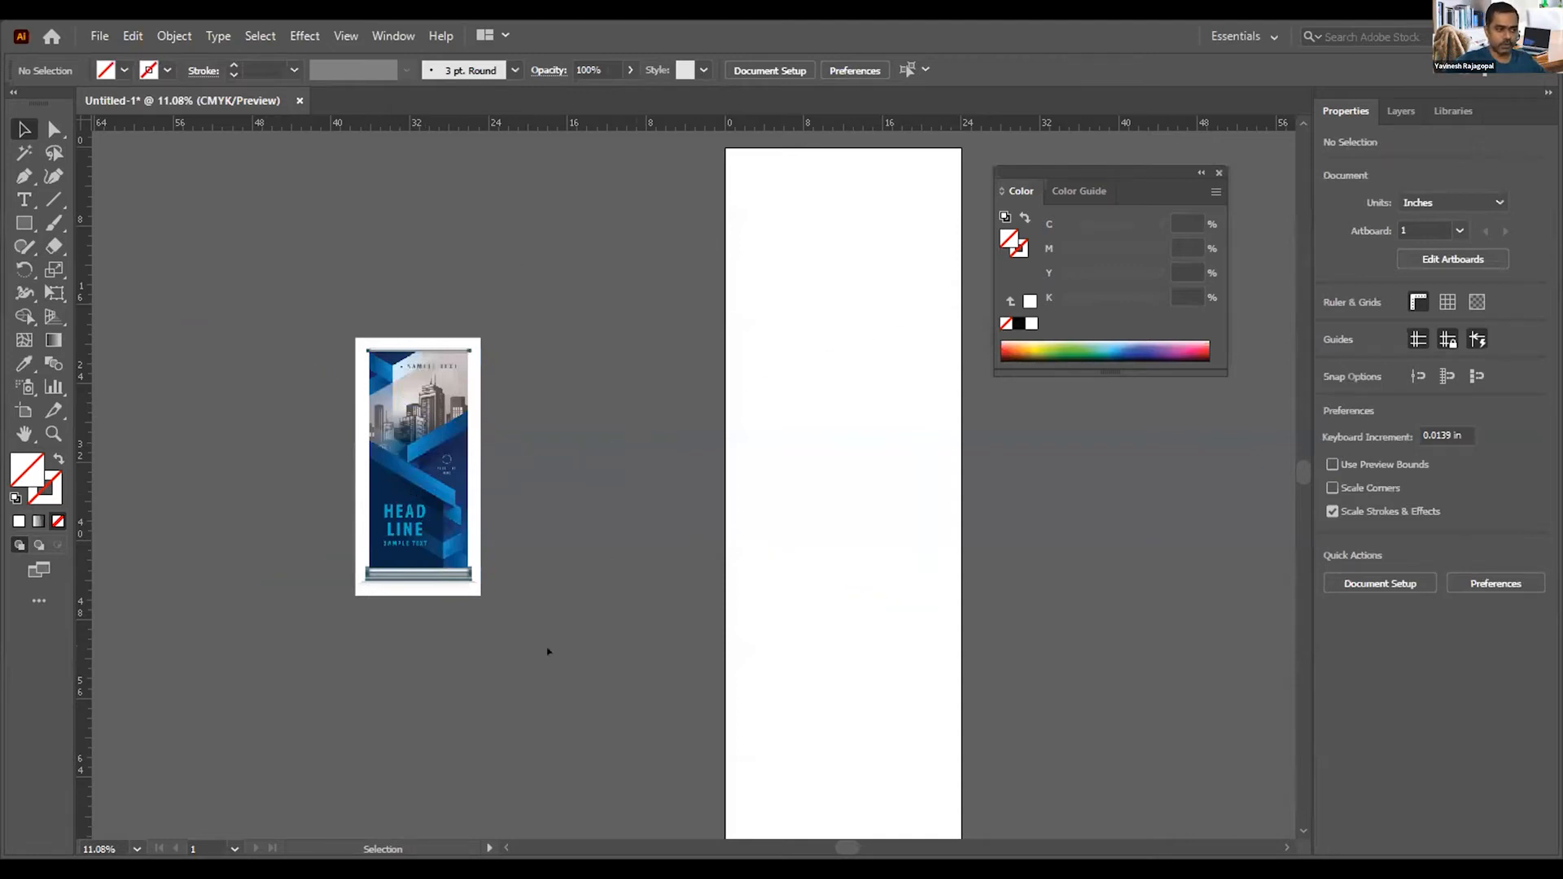
Step: Scale the masked banner up to about 31.6 × 65.3 in, place it just beside the artboard, and deselect it
left_click(411, 397)
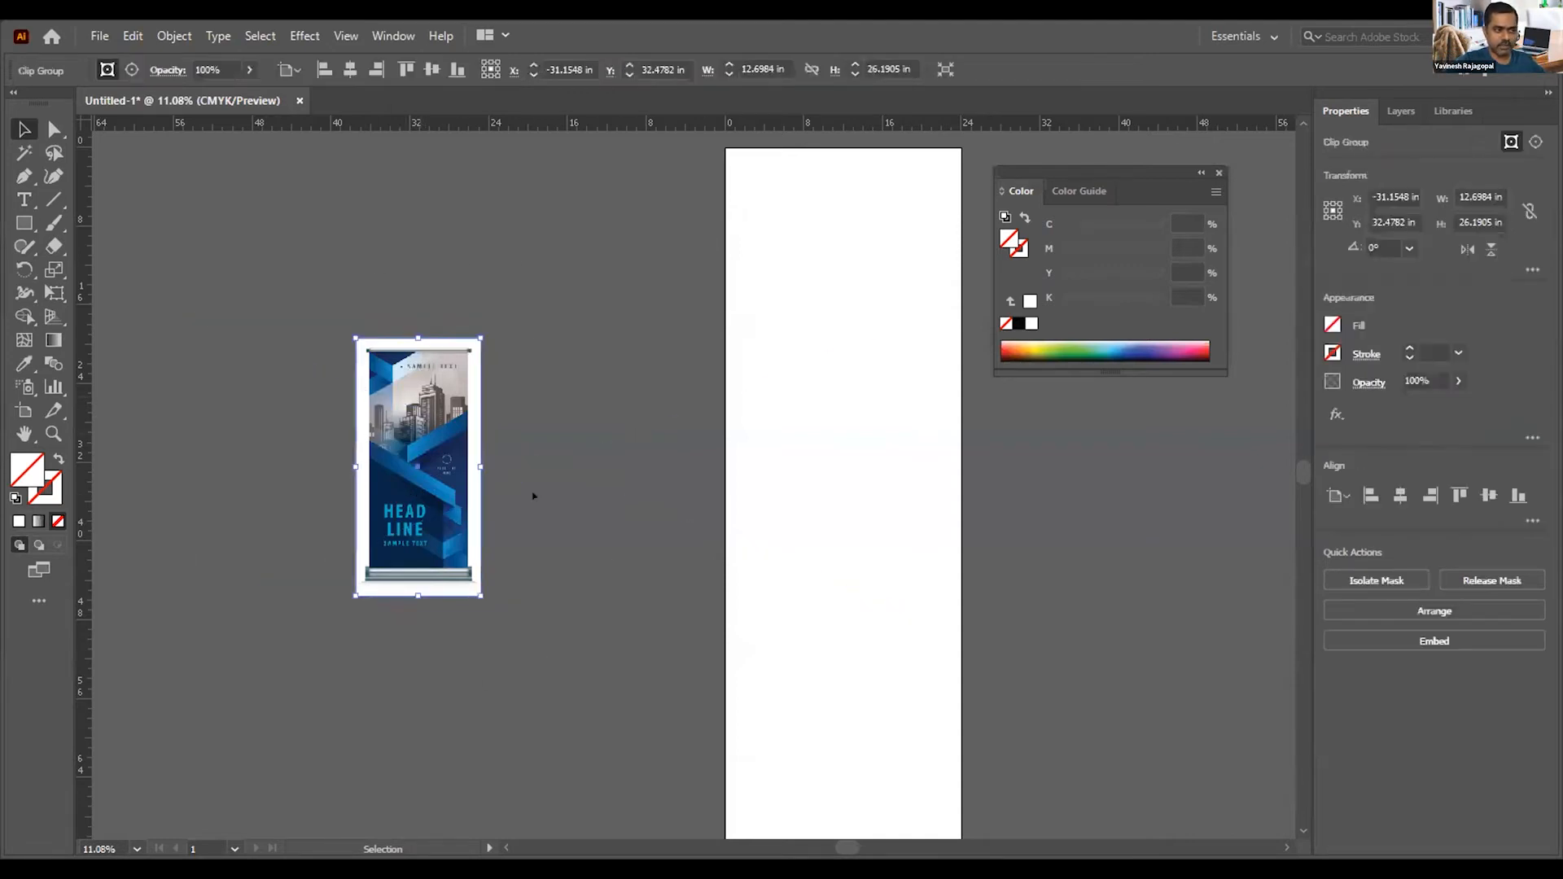
left_click_drag(480, 467, 661, 450)
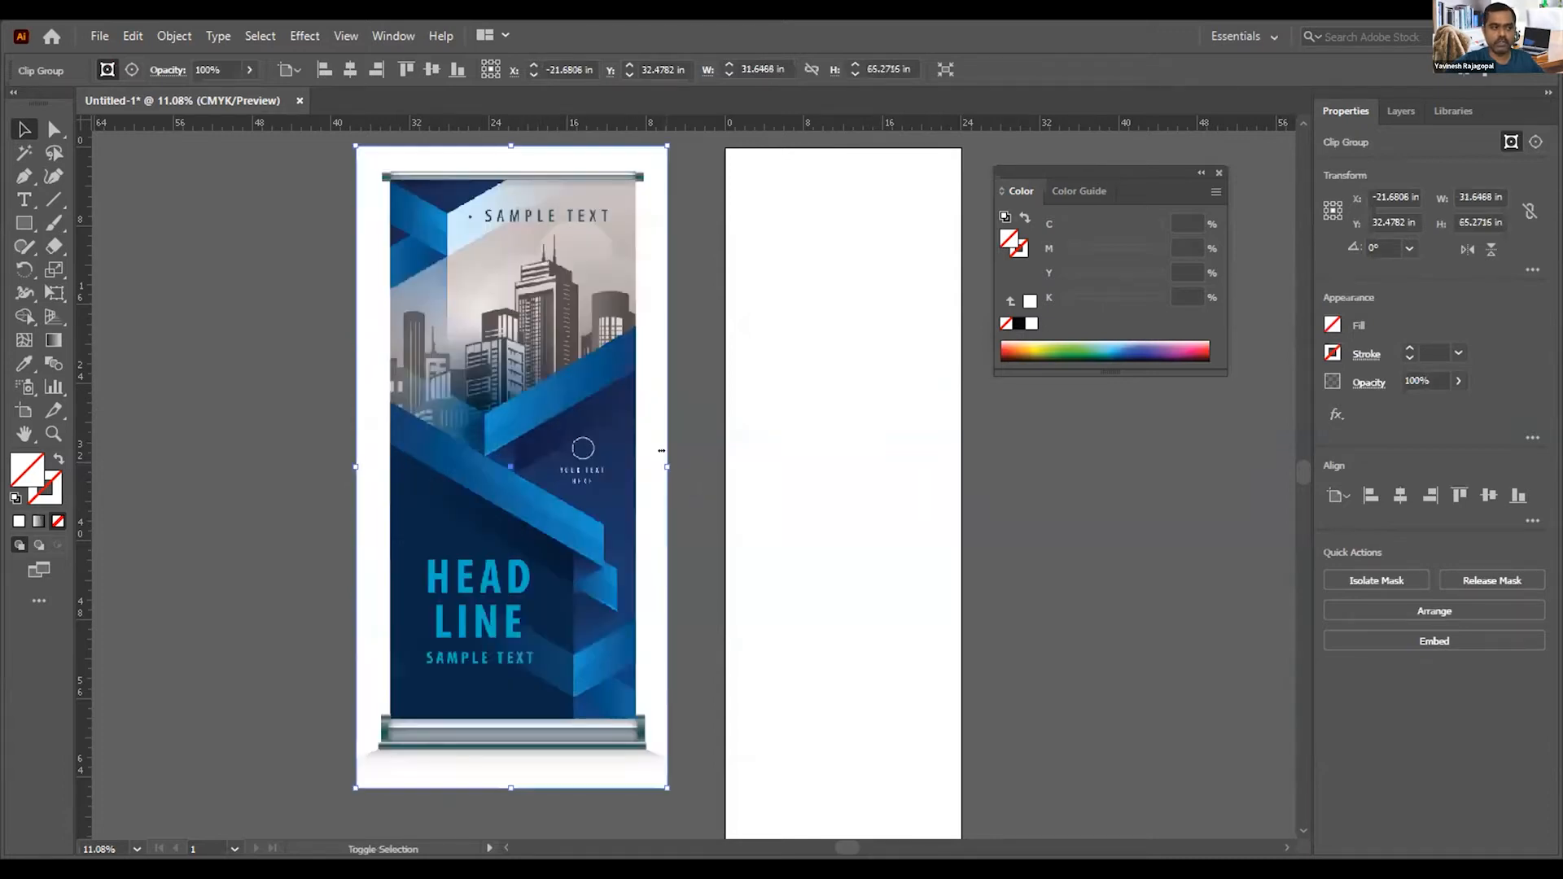
left_click_drag(539, 386, 579, 397)
left_click(1078, 480)
left_click_drag(1078, 479, 961, 477)
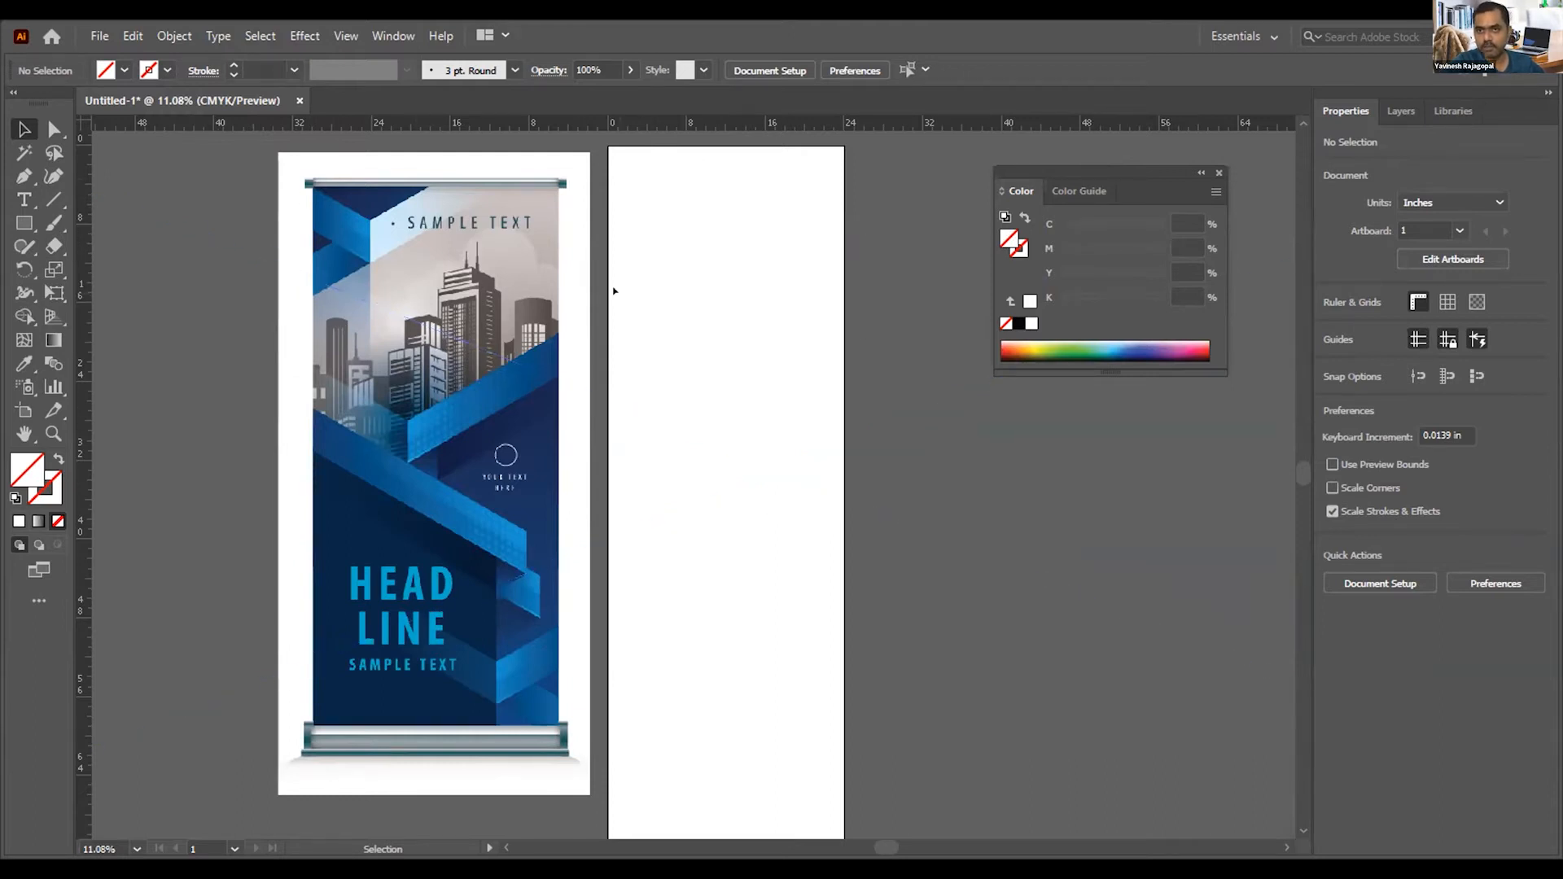
key("space")
left_click_drag(820, 338, 758, 324)
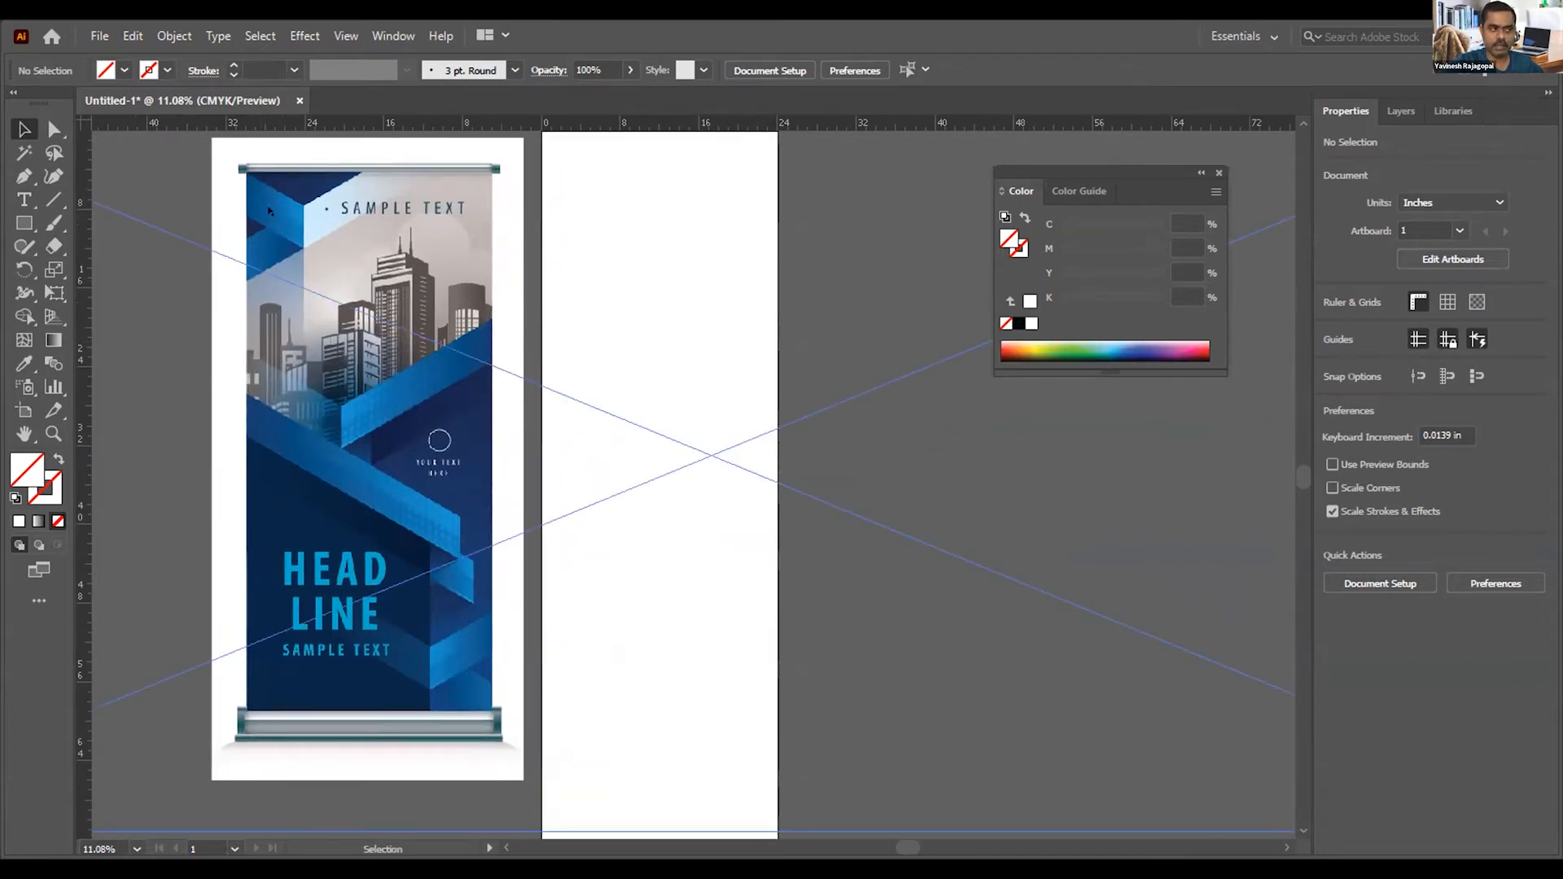
key("ctrl+space")
left_click_drag(221, 160, 335, 262)
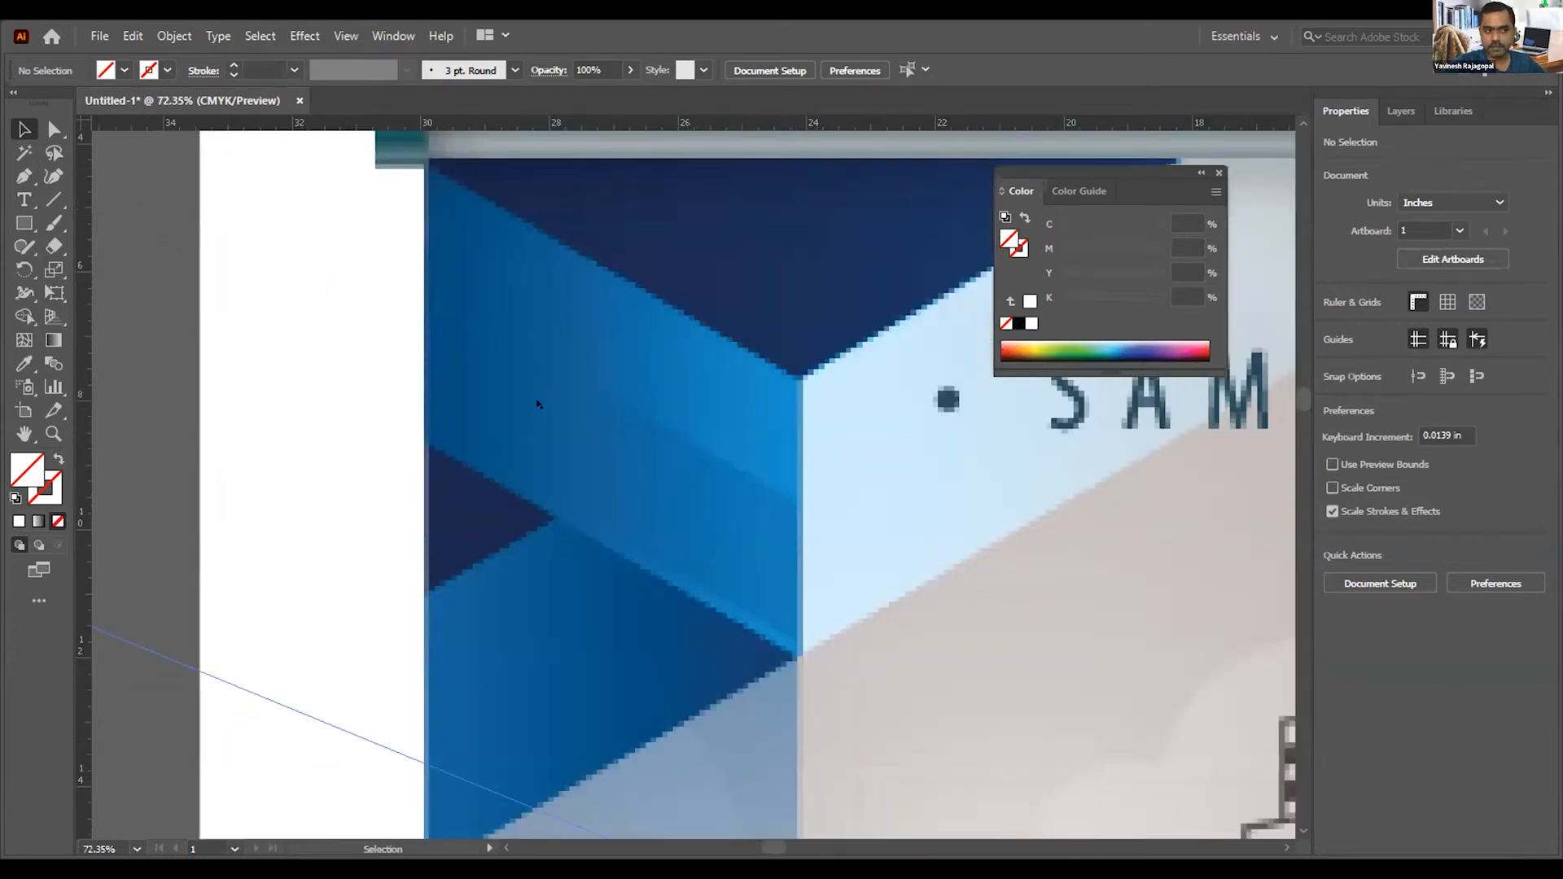
Step: Draw a rectangle about 9.9 × 4.3 in without fill or stroke across the artboard's upper left edge and deselect it
key("ctrl+0")
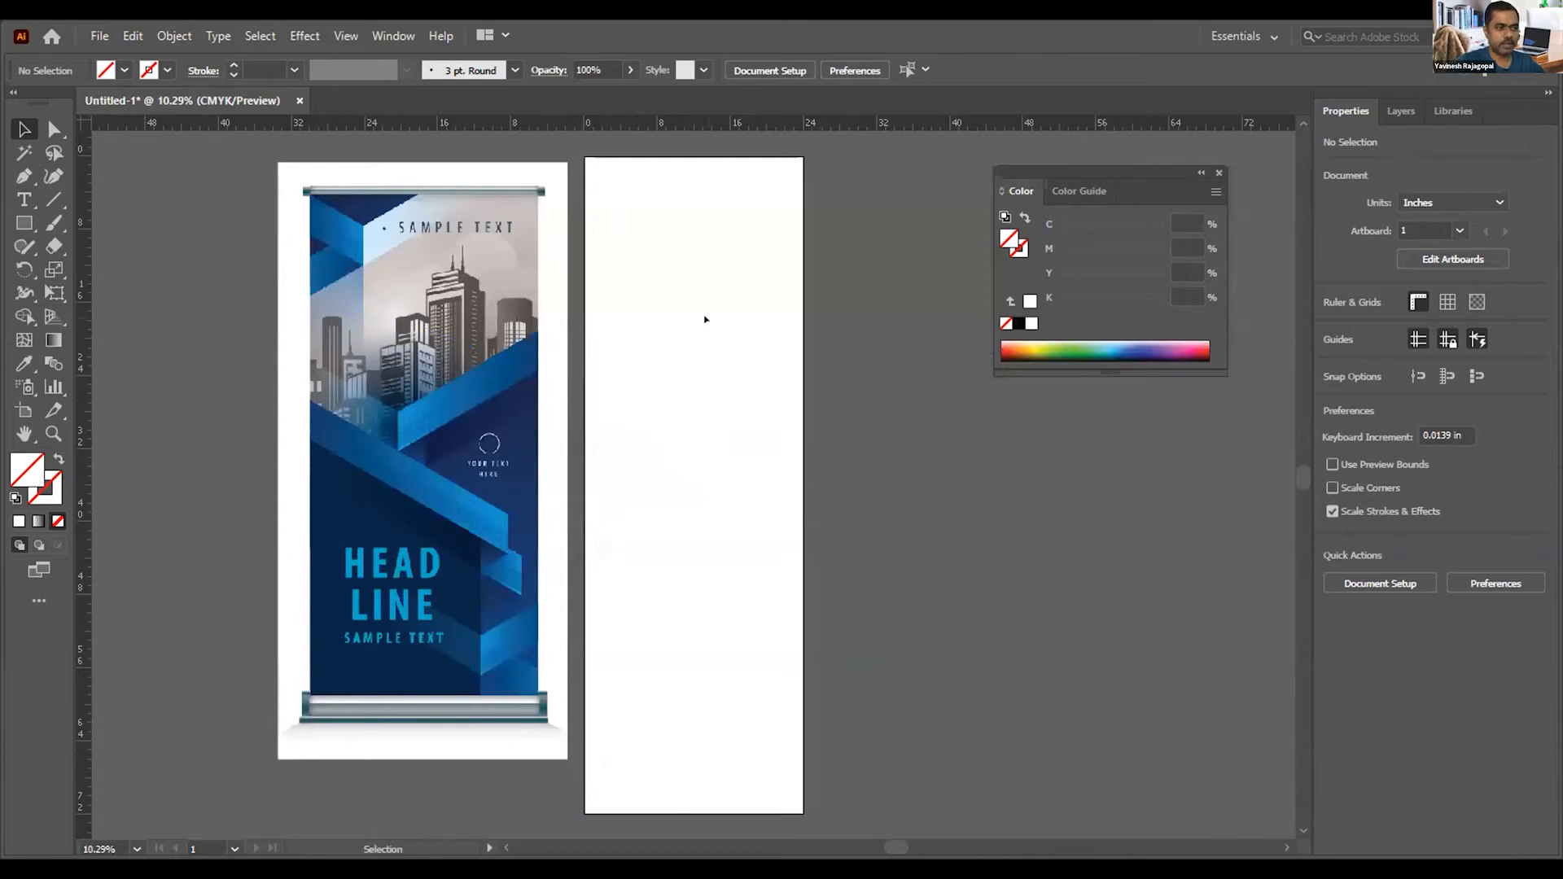
left_click(21, 223)
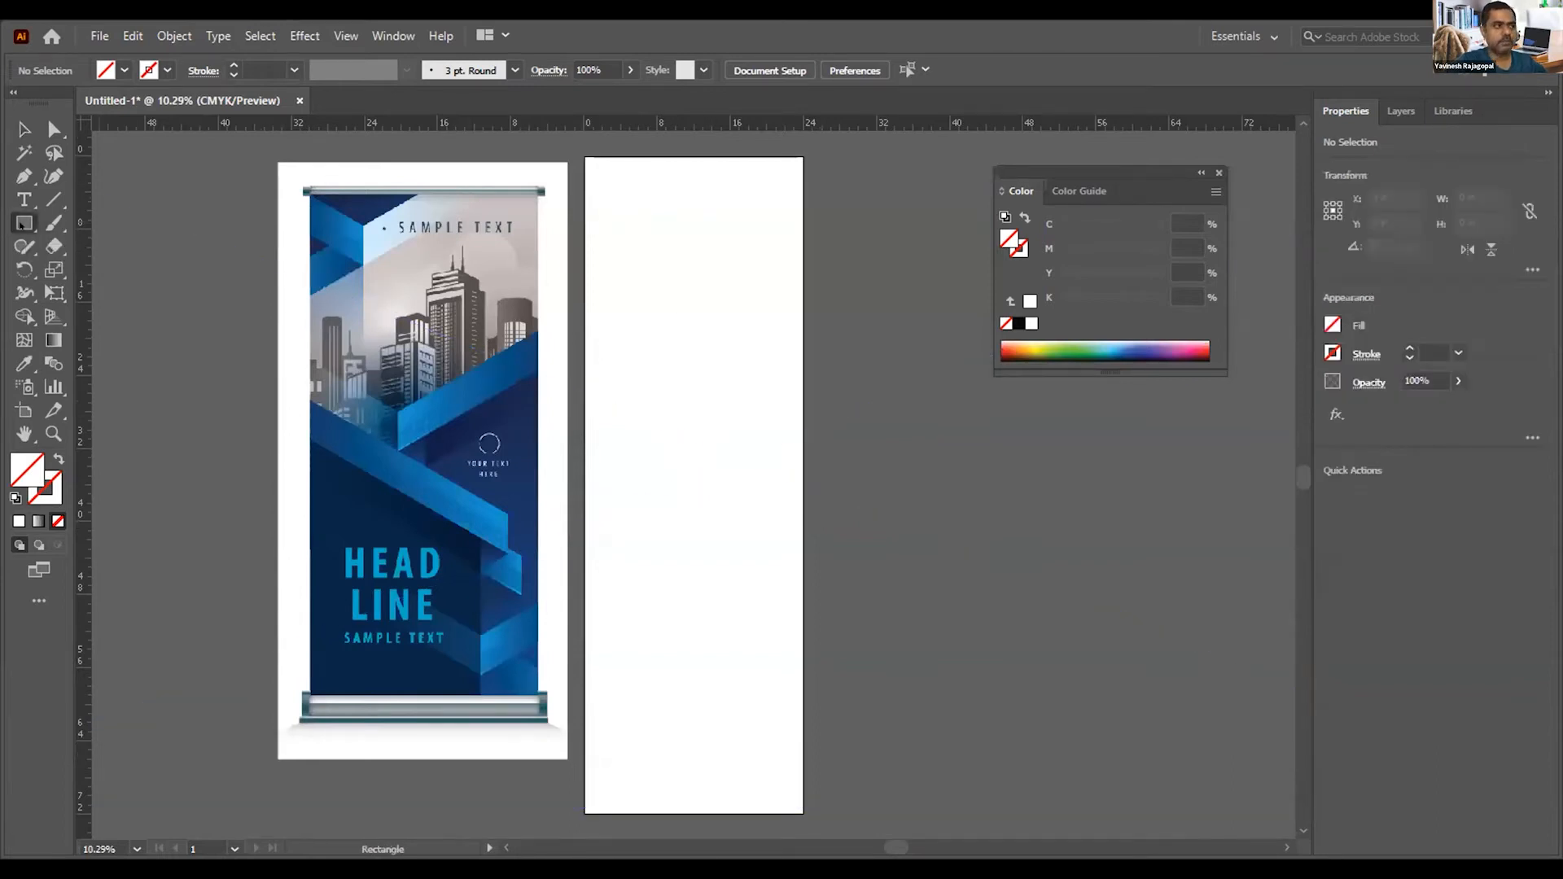
left_click_drag(579, 198, 668, 236)
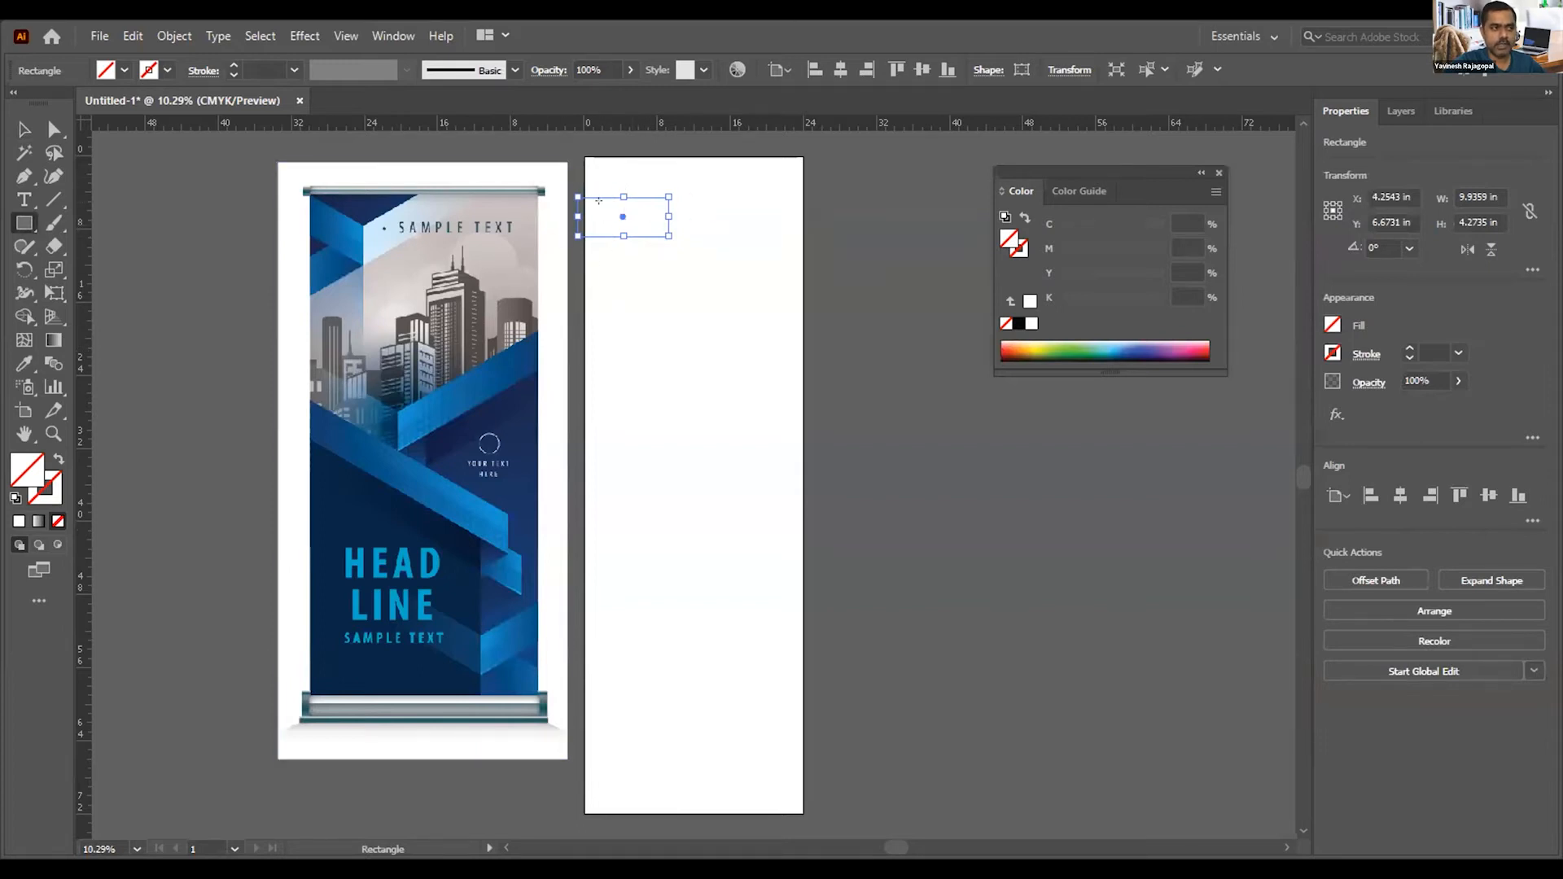
left_click_drag(278, 160, 642, 252)
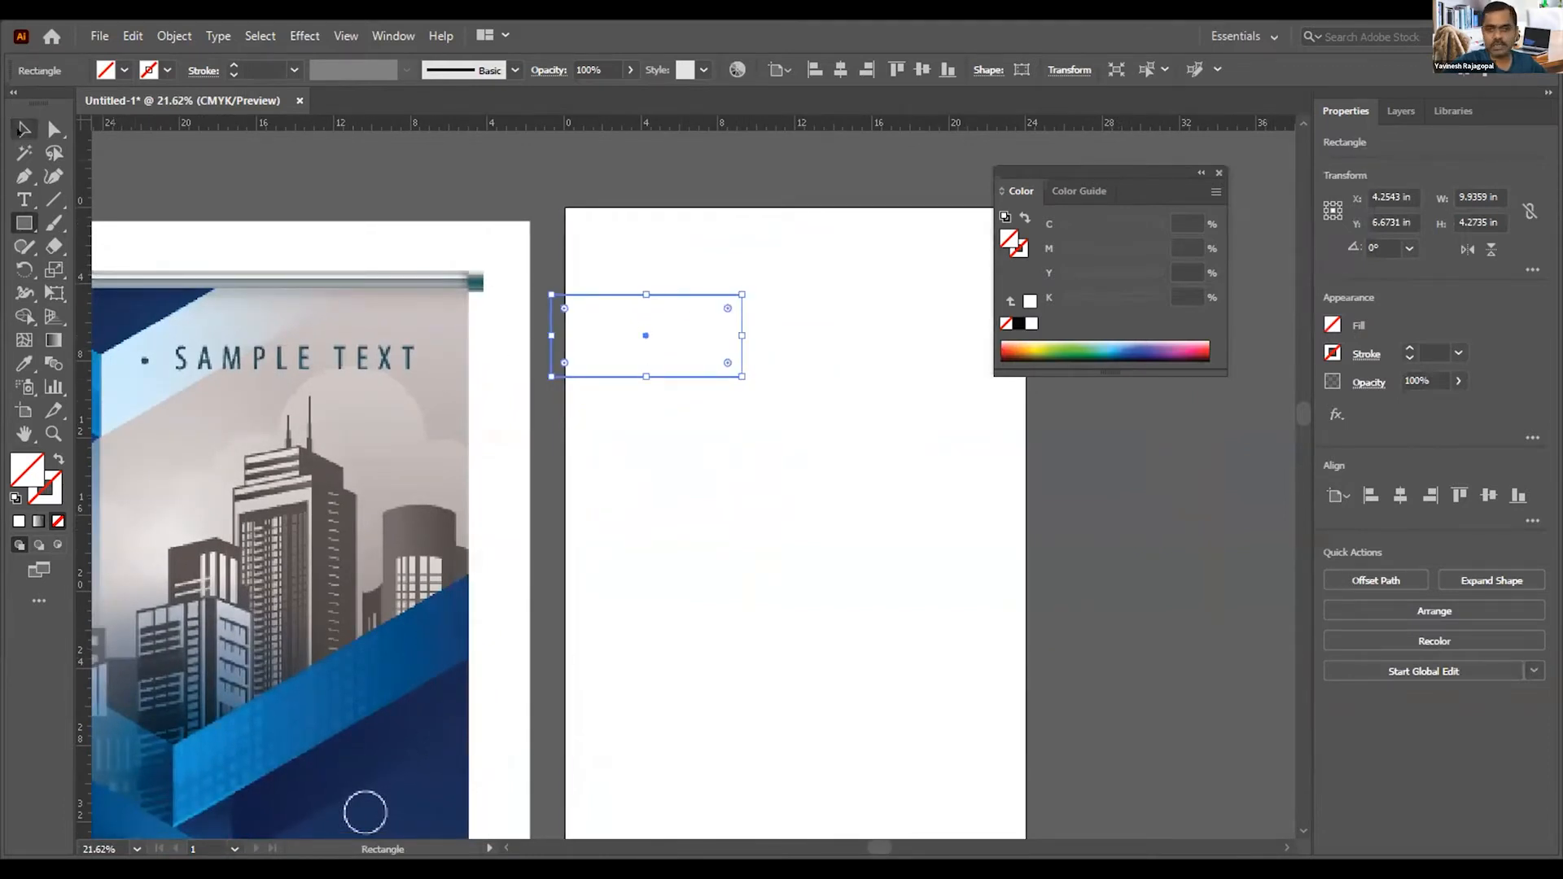
left_click(22, 130)
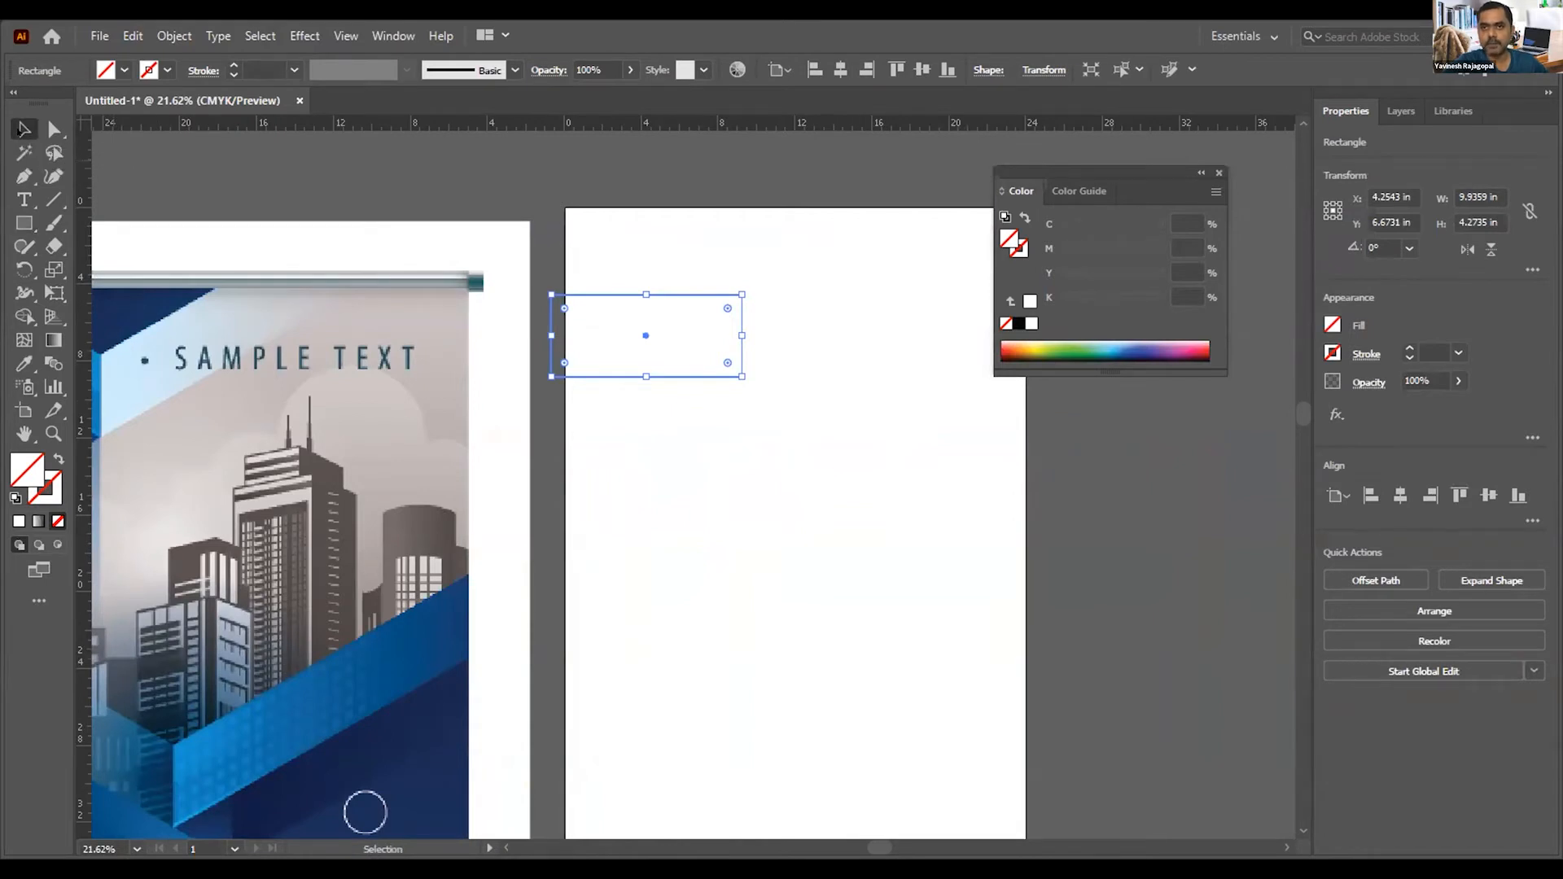
left_click(620, 280)
left_click(648, 336)
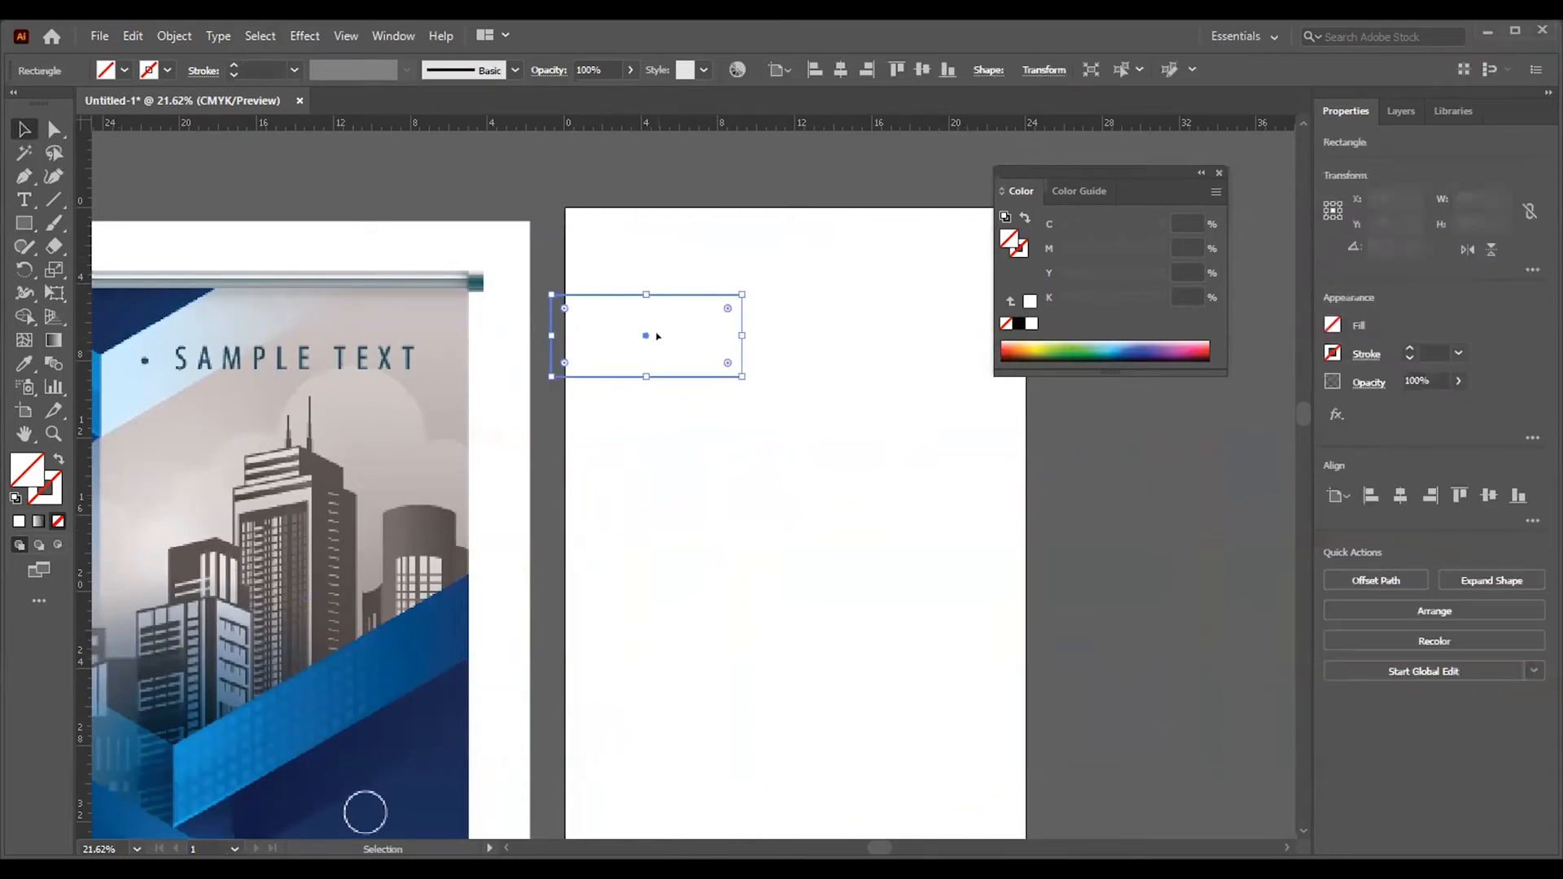
left_click(657, 335)
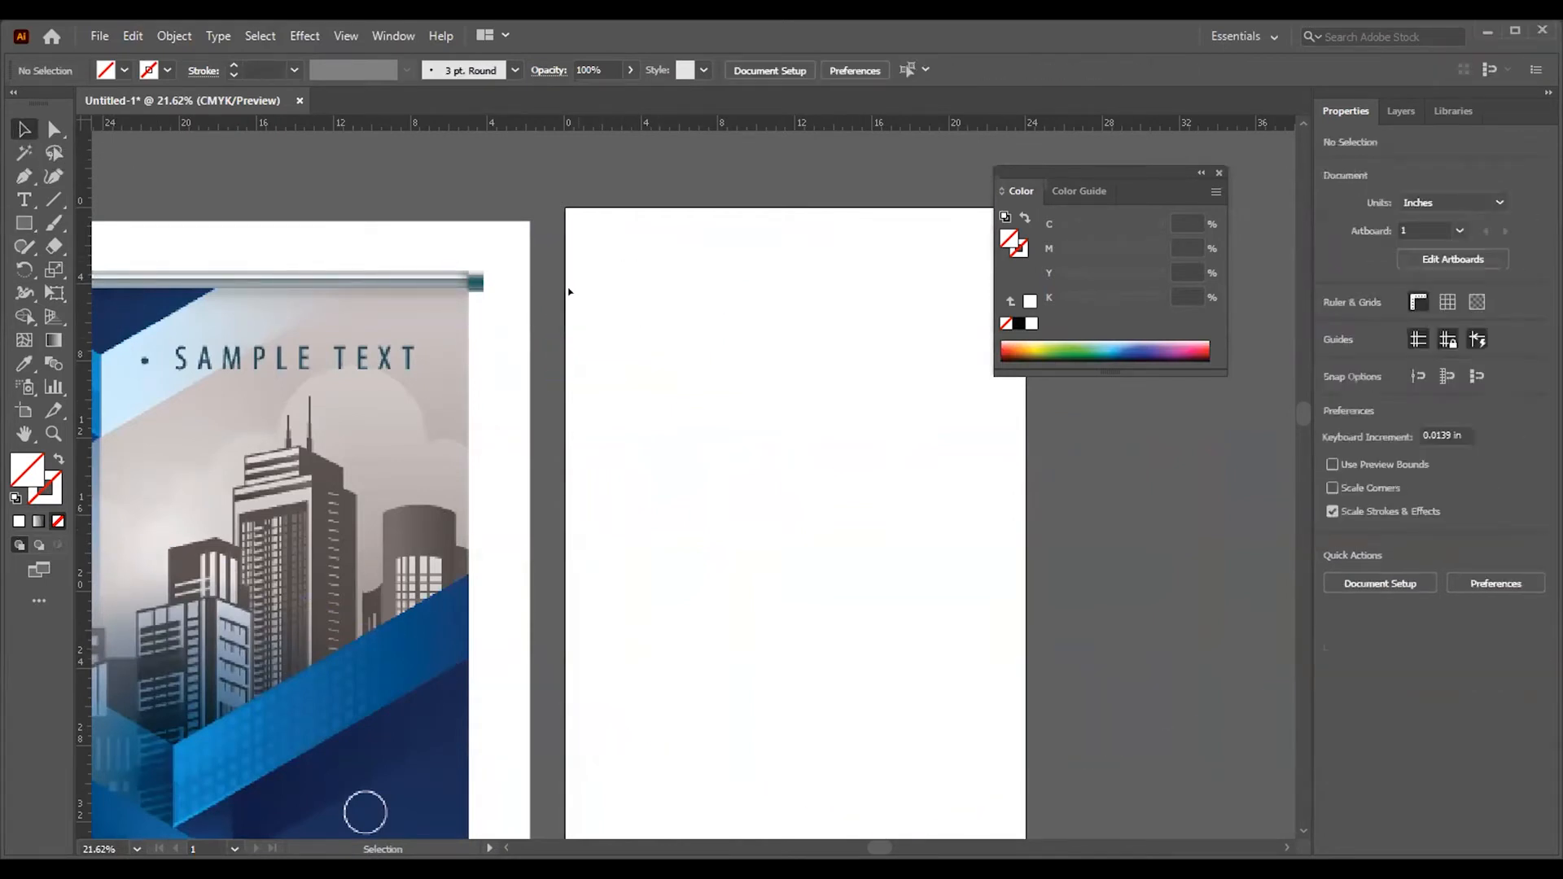
Step: Draw a long, thin rectangle about 20.3 × 1.7 in across the upper part of the artboard
left_click(23, 222)
left_click_drag(570, 313, 961, 345)
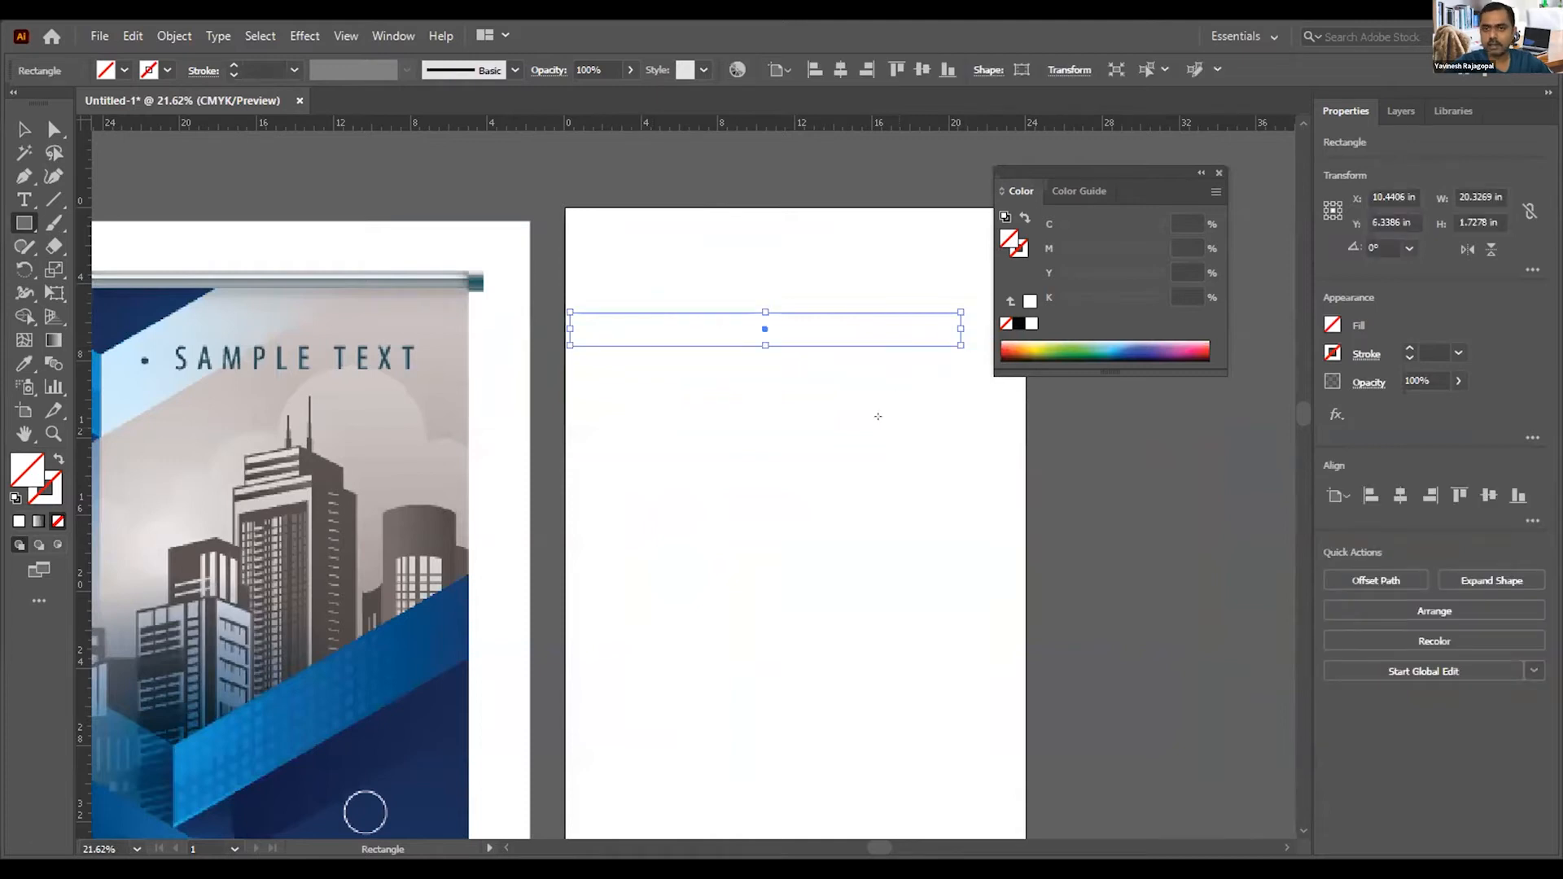
left_click(20, 122)
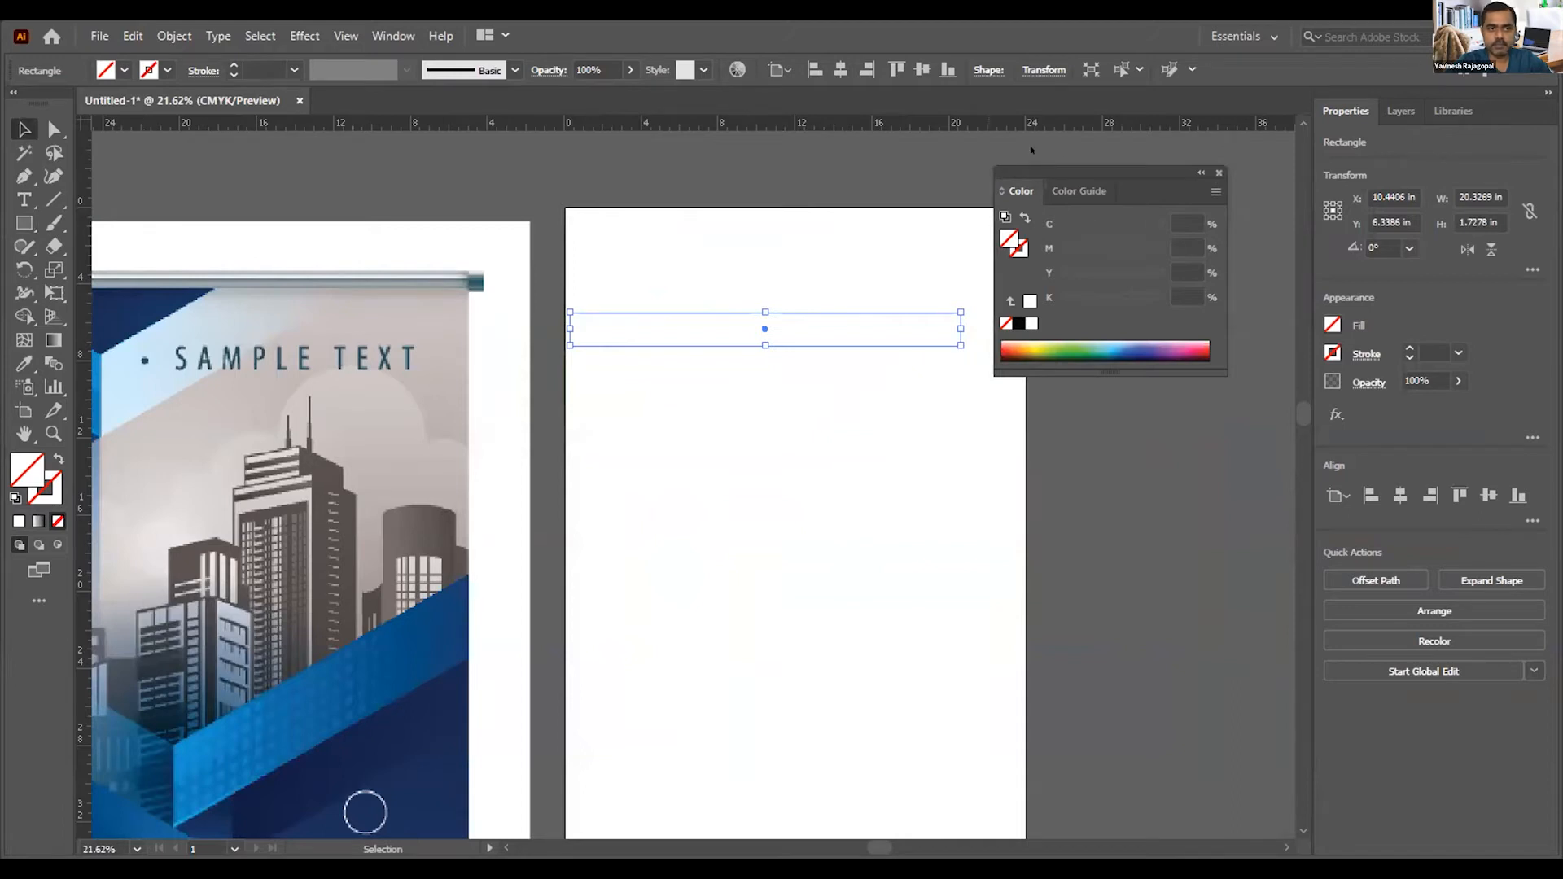
Step: Enlarge the color spectrum and fill the thin rectangle with a light blue of C 67.06% and M 32.55%
left_click_drag(1065, 168, 1076, 167)
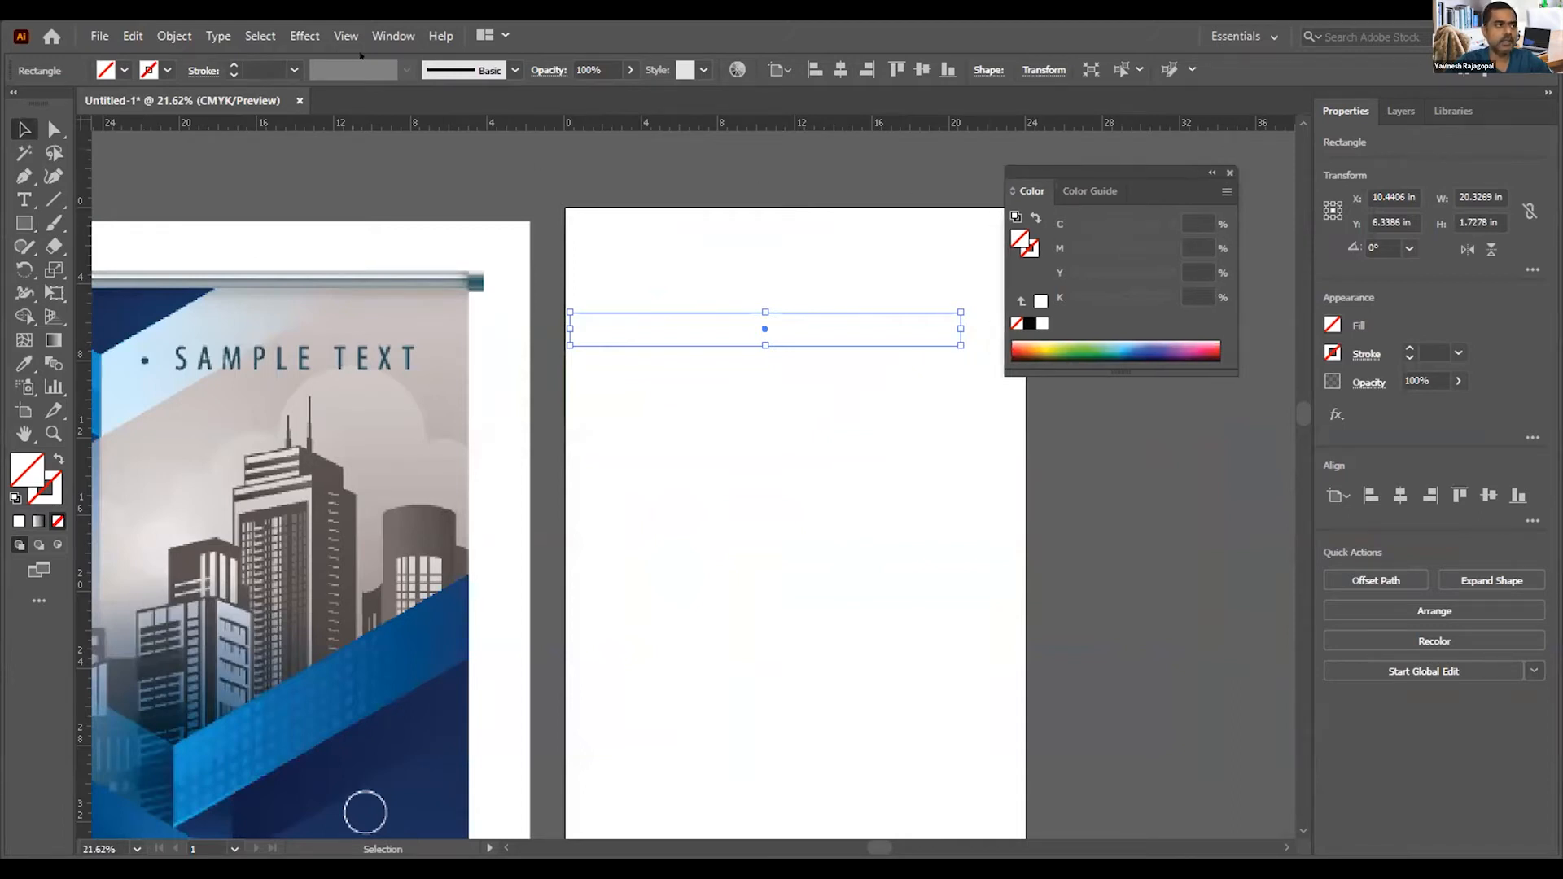
left_click(382, 38)
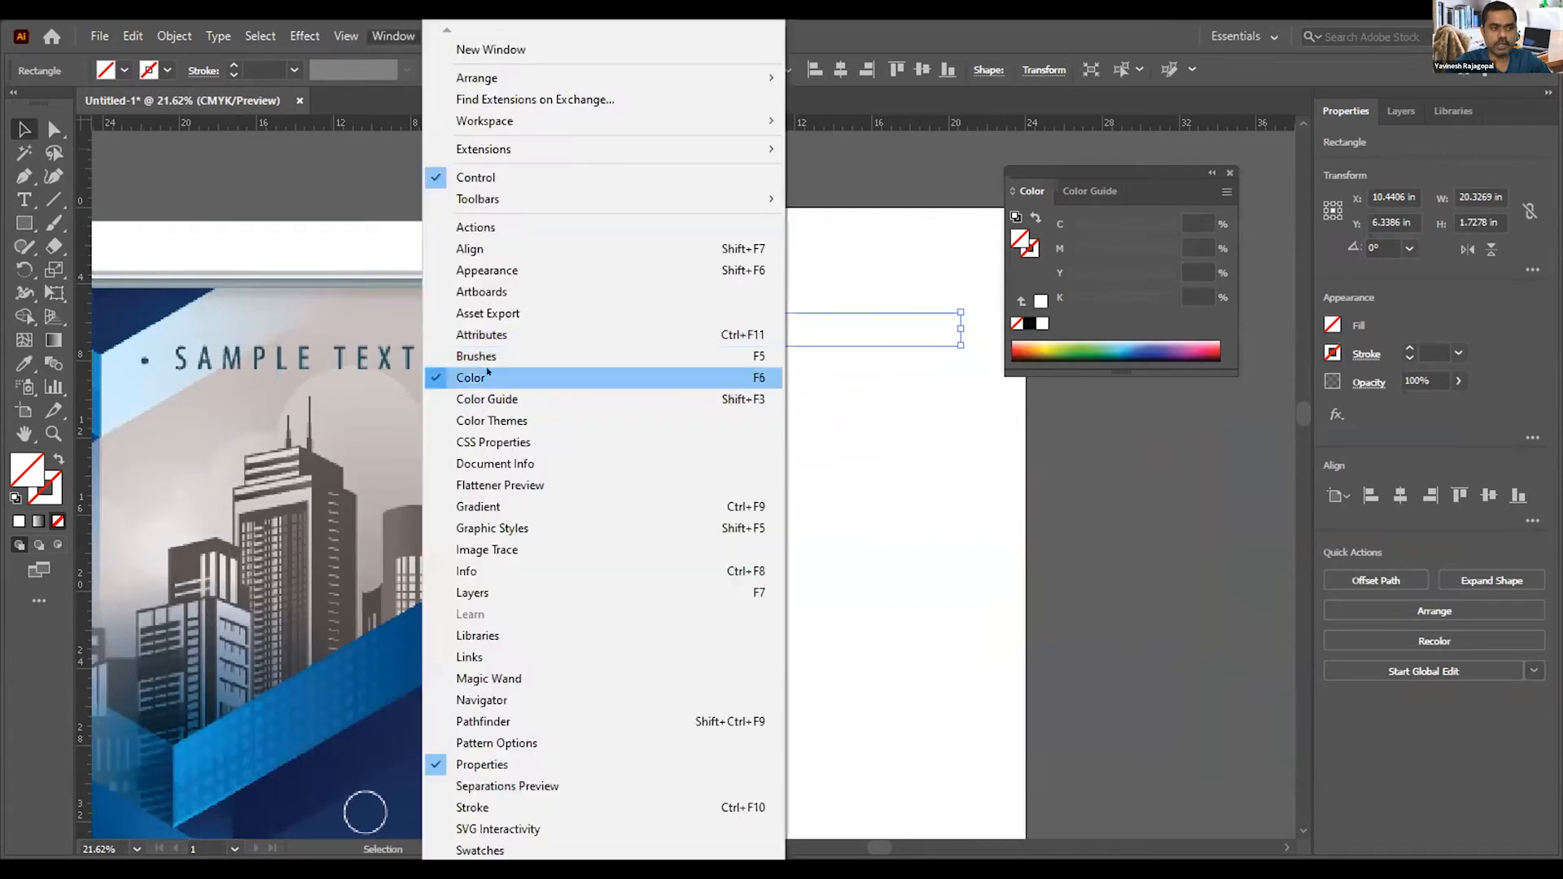
left_click(1069, 169)
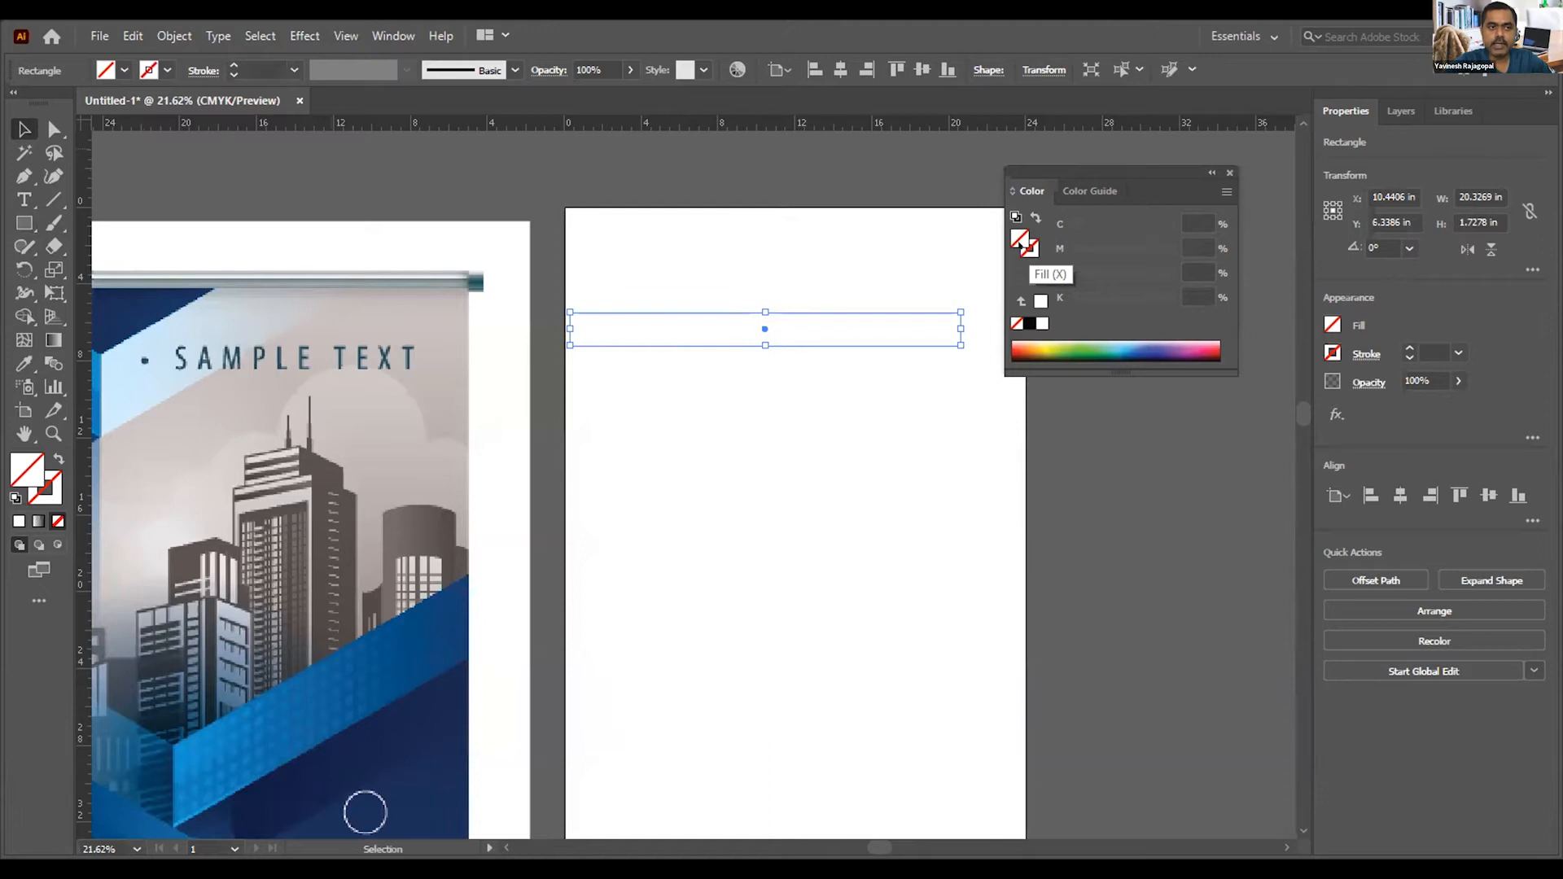
left_click_drag(1095, 358, 1117, 336)
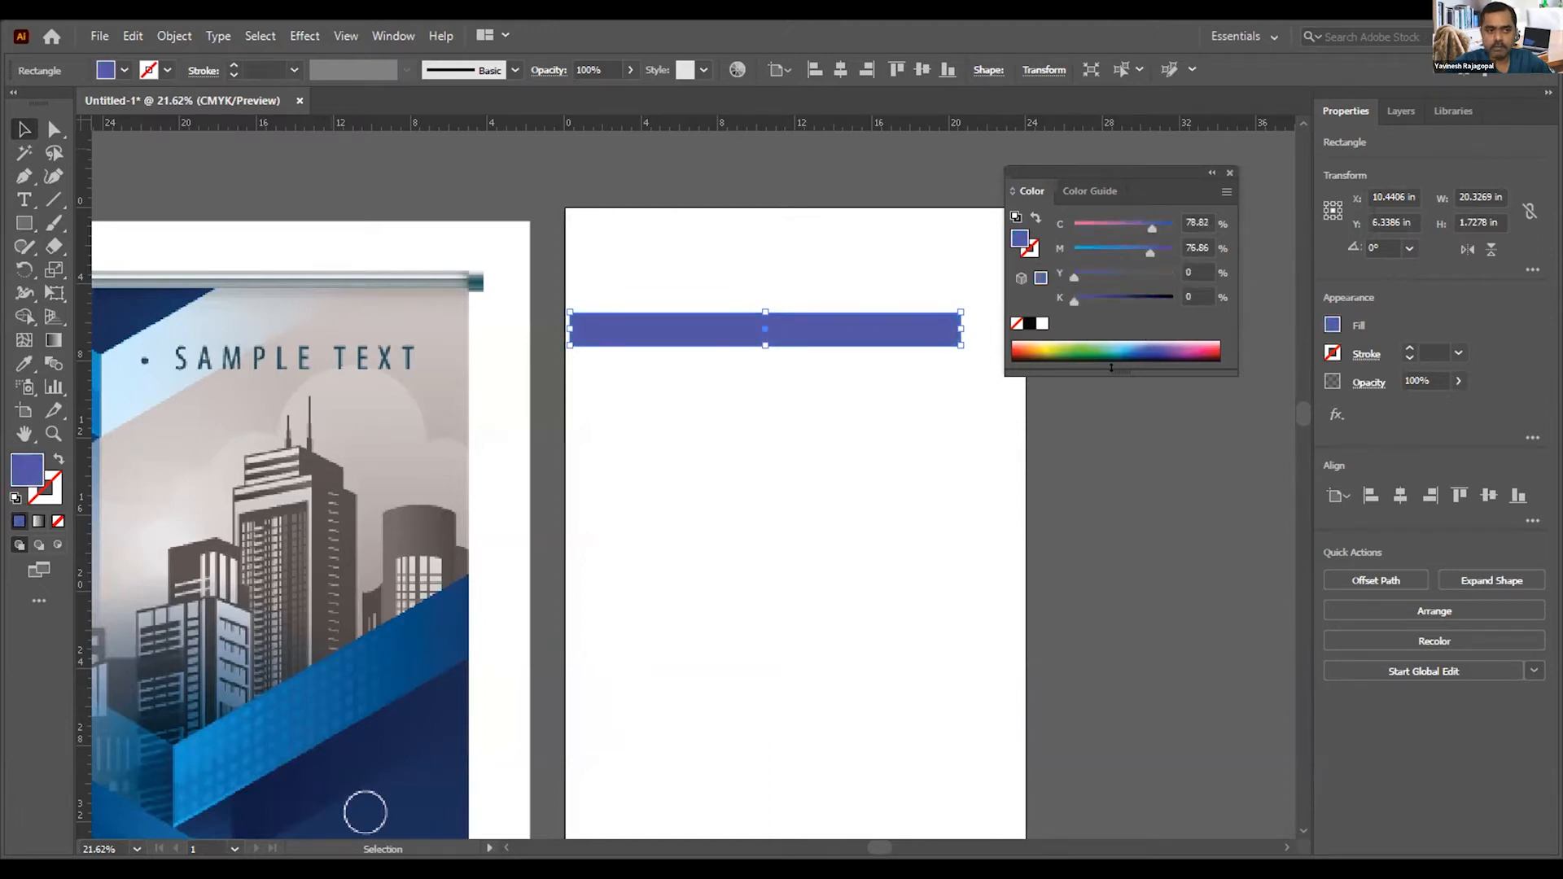
left_click_drag(1096, 540, 1097, 535)
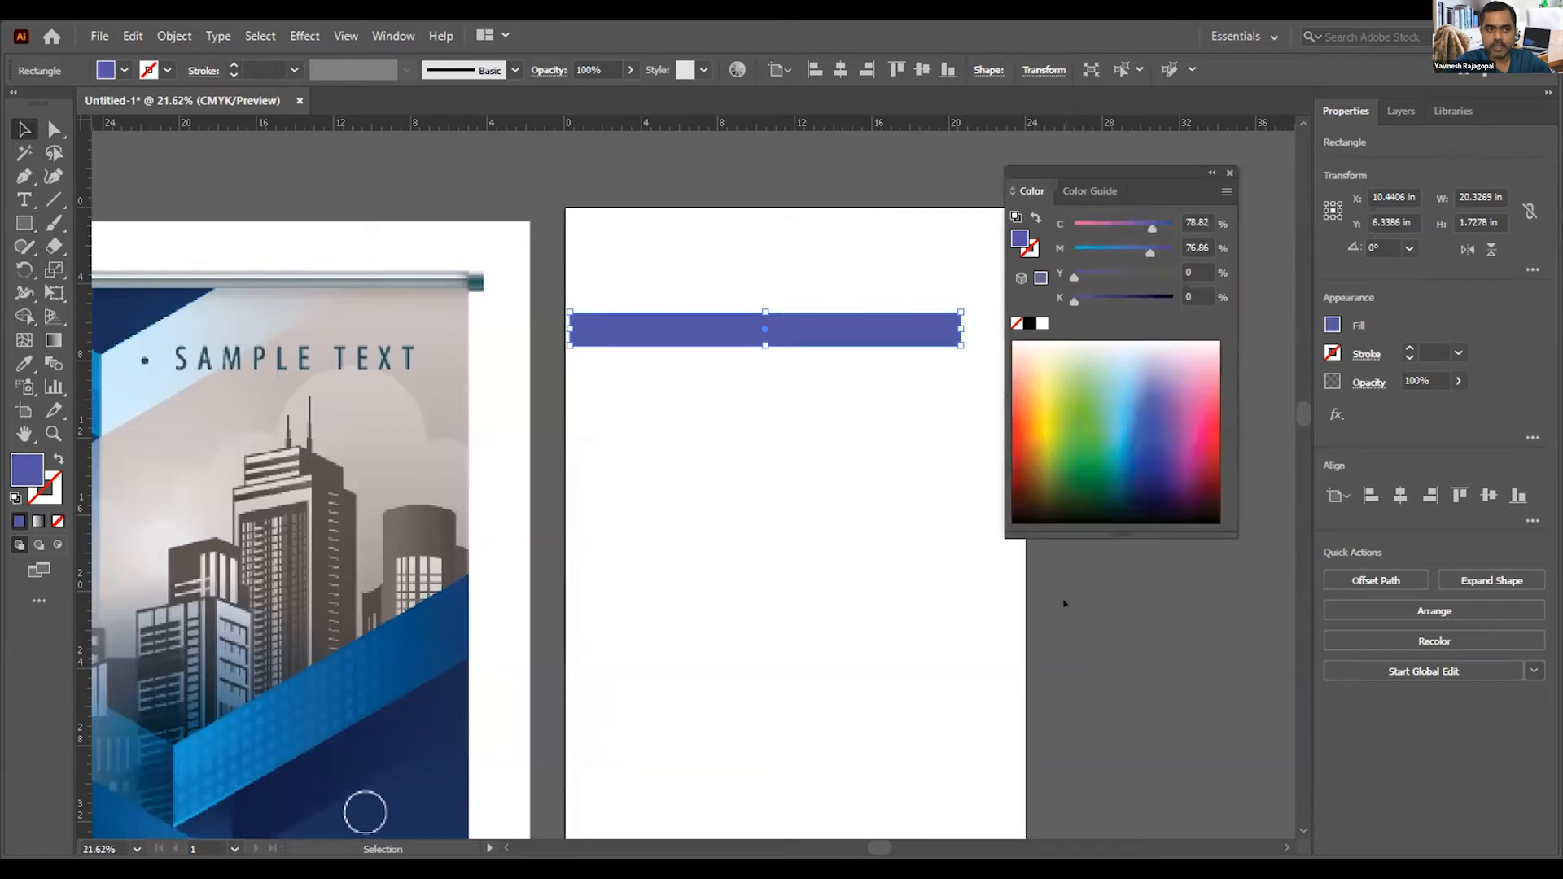
left_click_drag(1034, 384, 1128, 402)
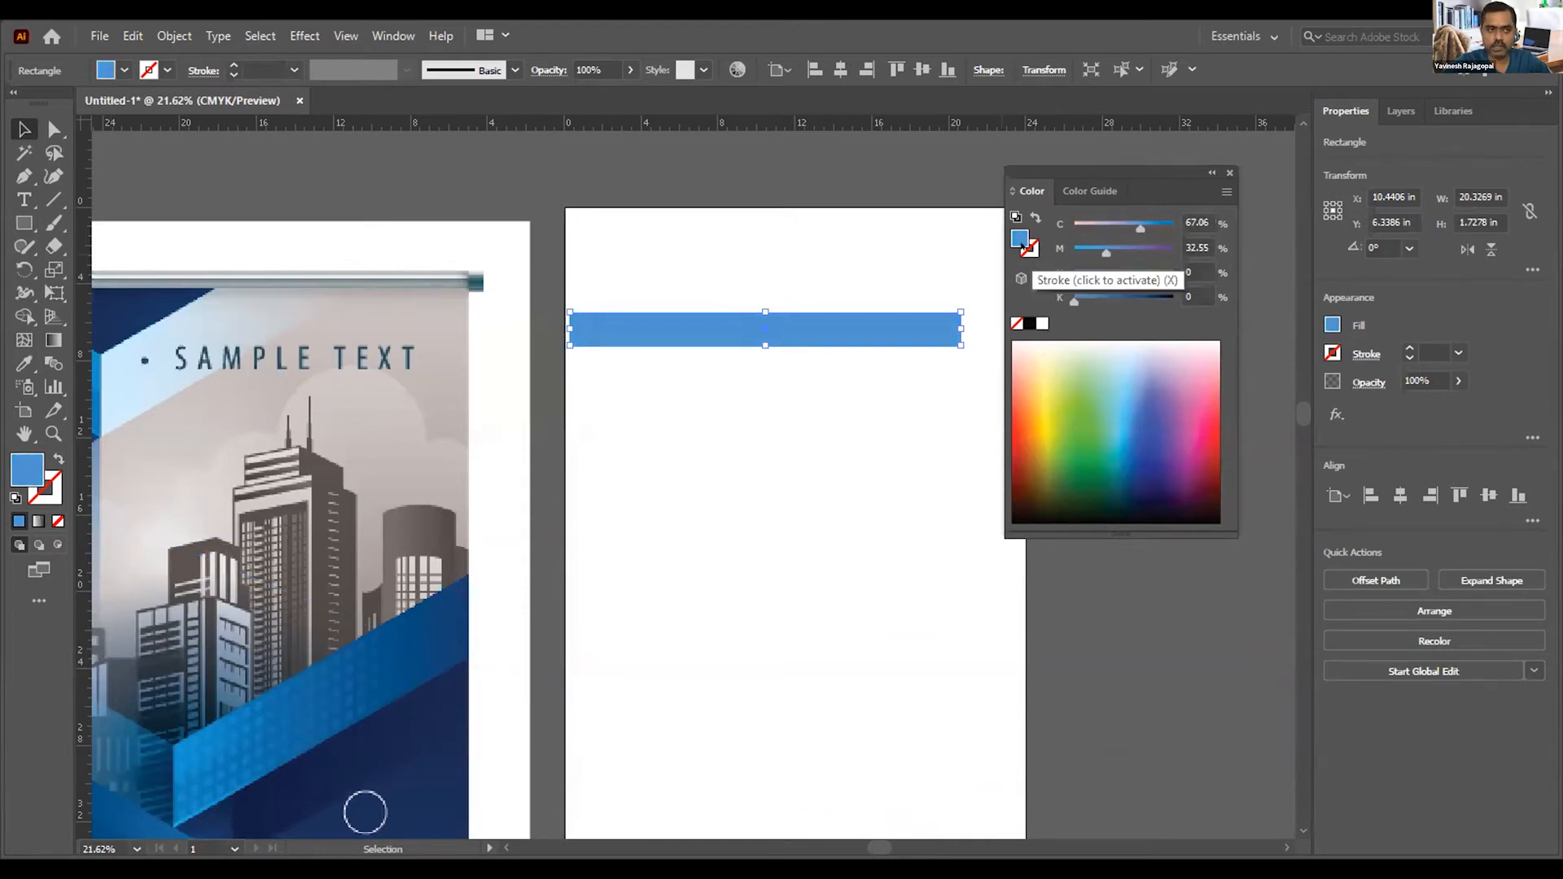
Step: Apply a red stroke of M 95.69% and Y 100% to the thin rectangle, and set the stroke back to none
left_click(1028, 244)
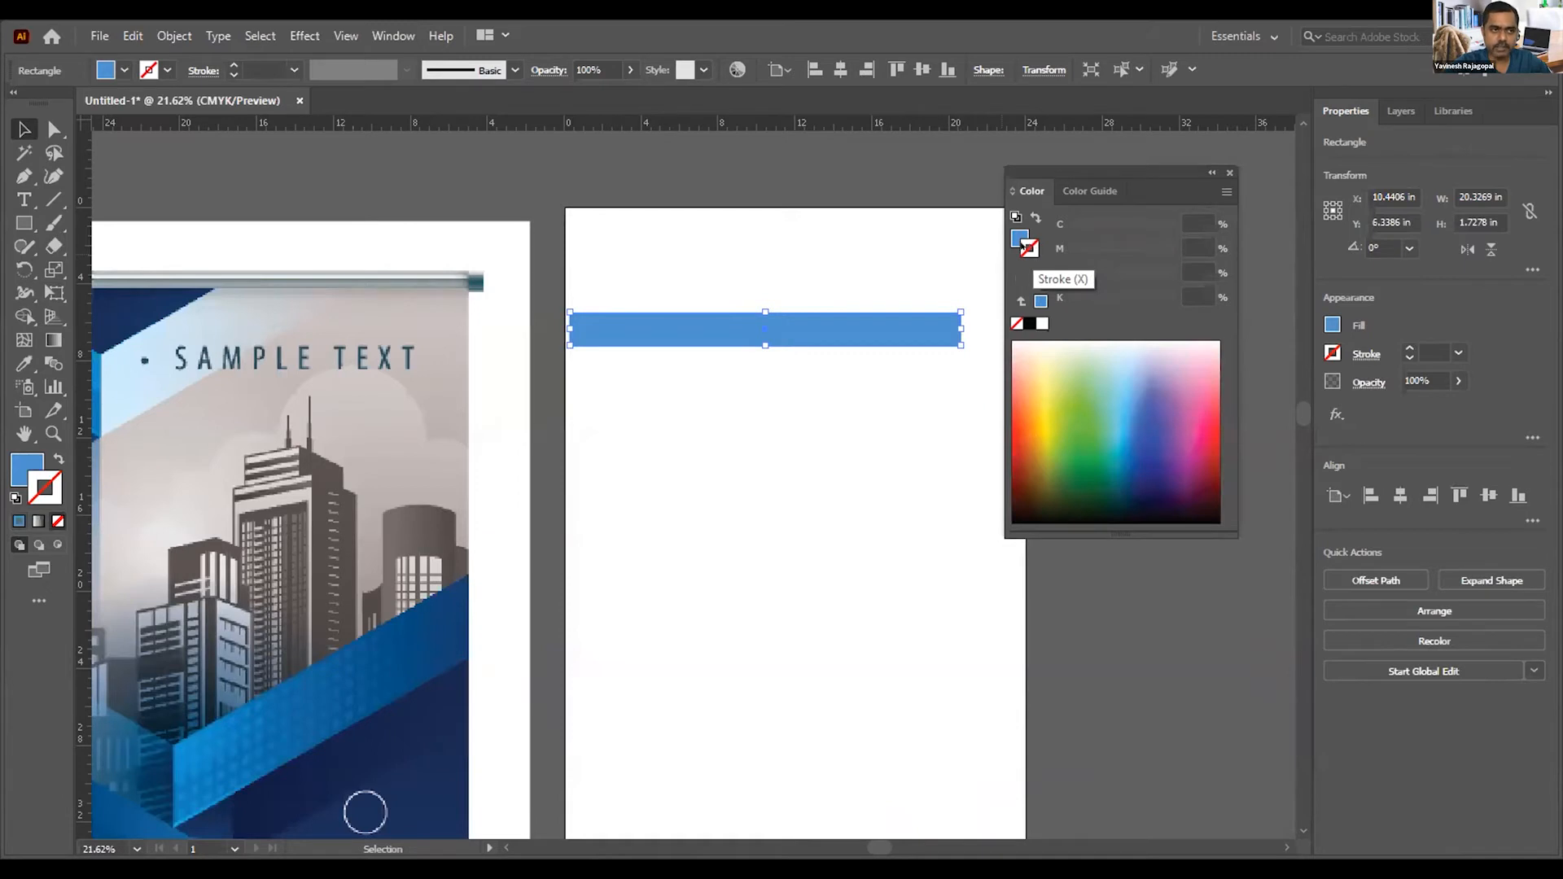
left_click(1015, 414)
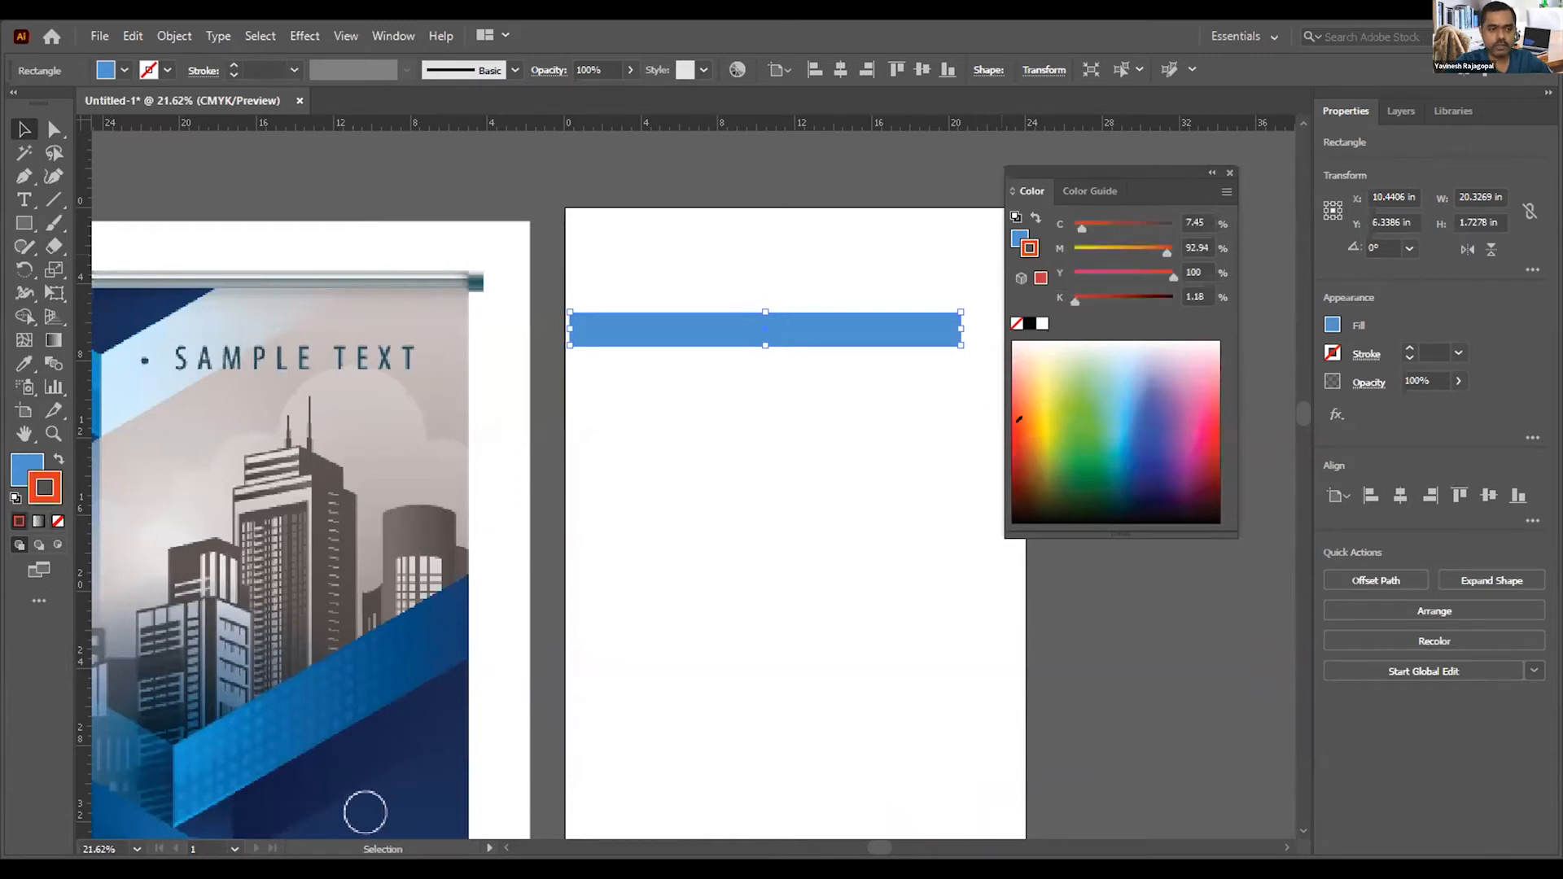
left_click(1010, 415)
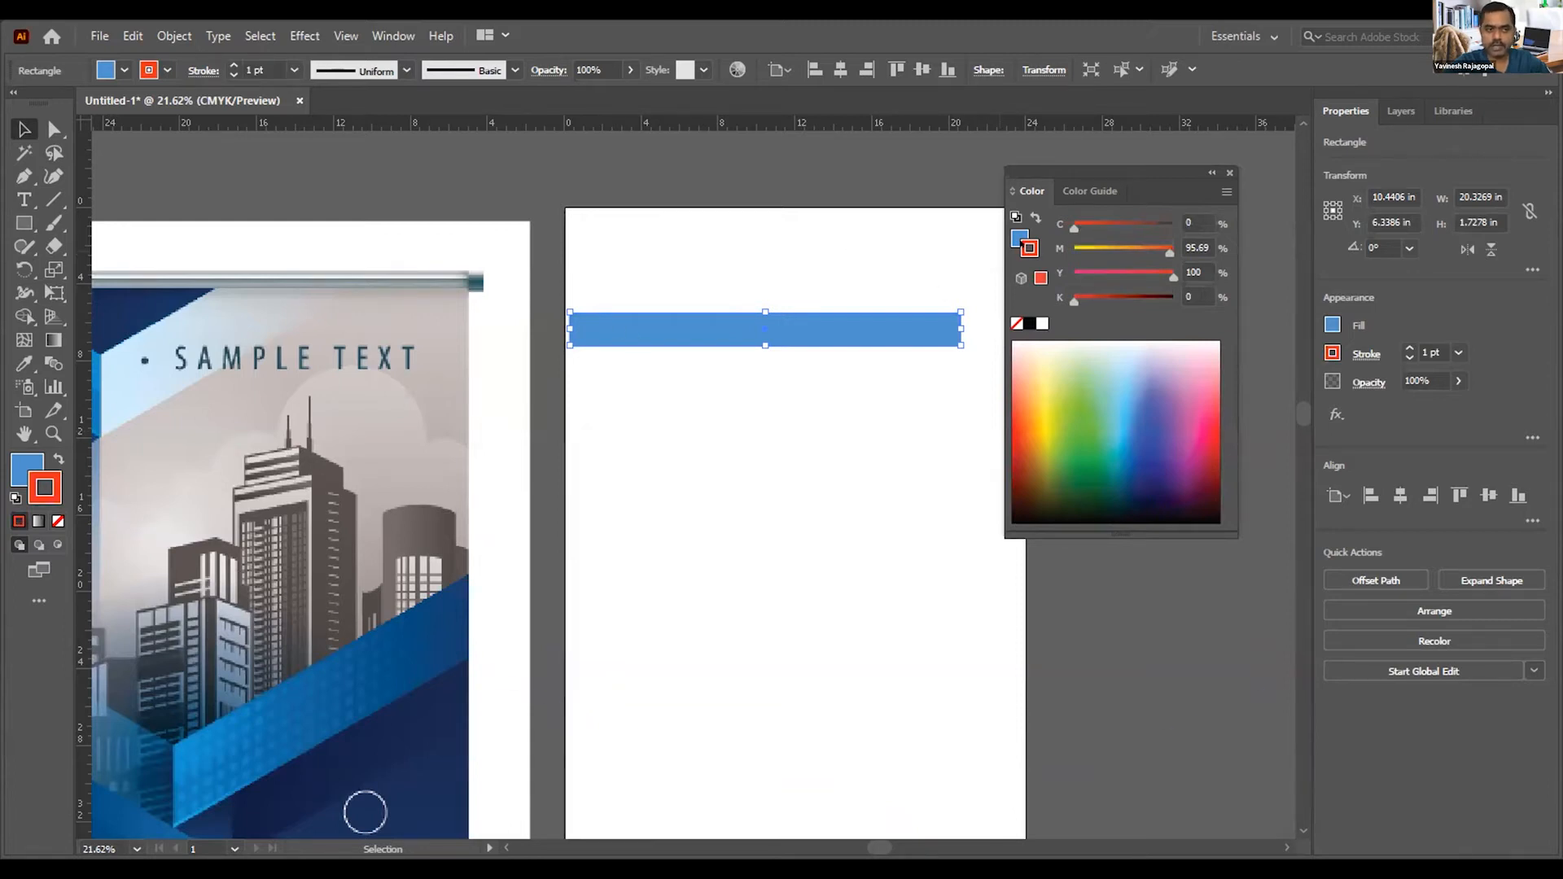
left_click(1017, 323)
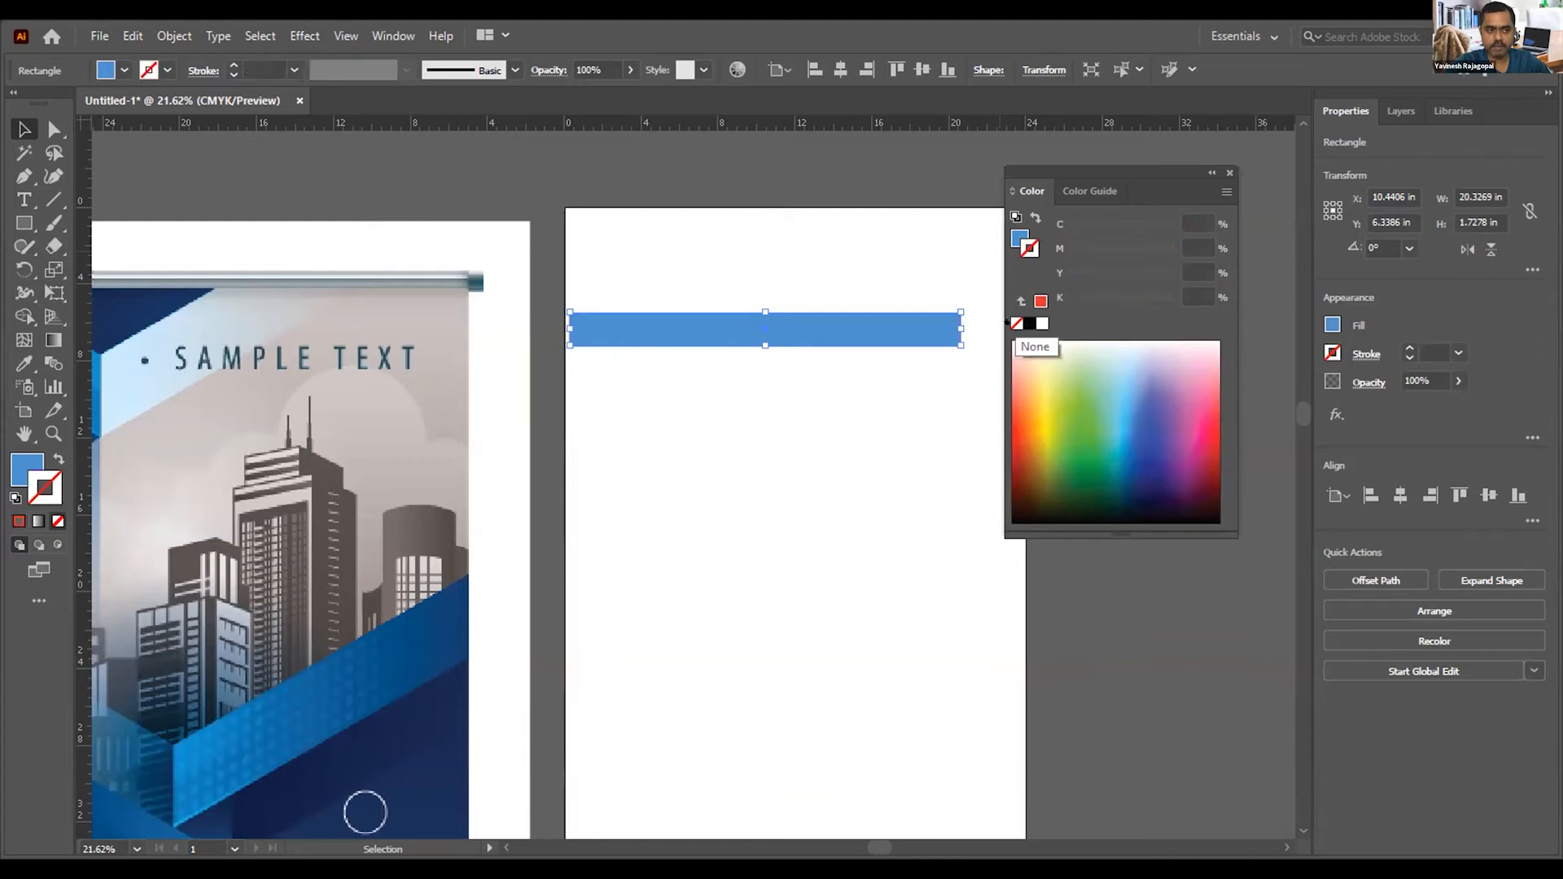
Step: Recolor the thin rectangle's fill, trying greens first and ending with a blue of C 100%, M 24%, Y 0% and K 0%
left_click(1009, 239)
left_click_drag(1113, 433, 1083, 400)
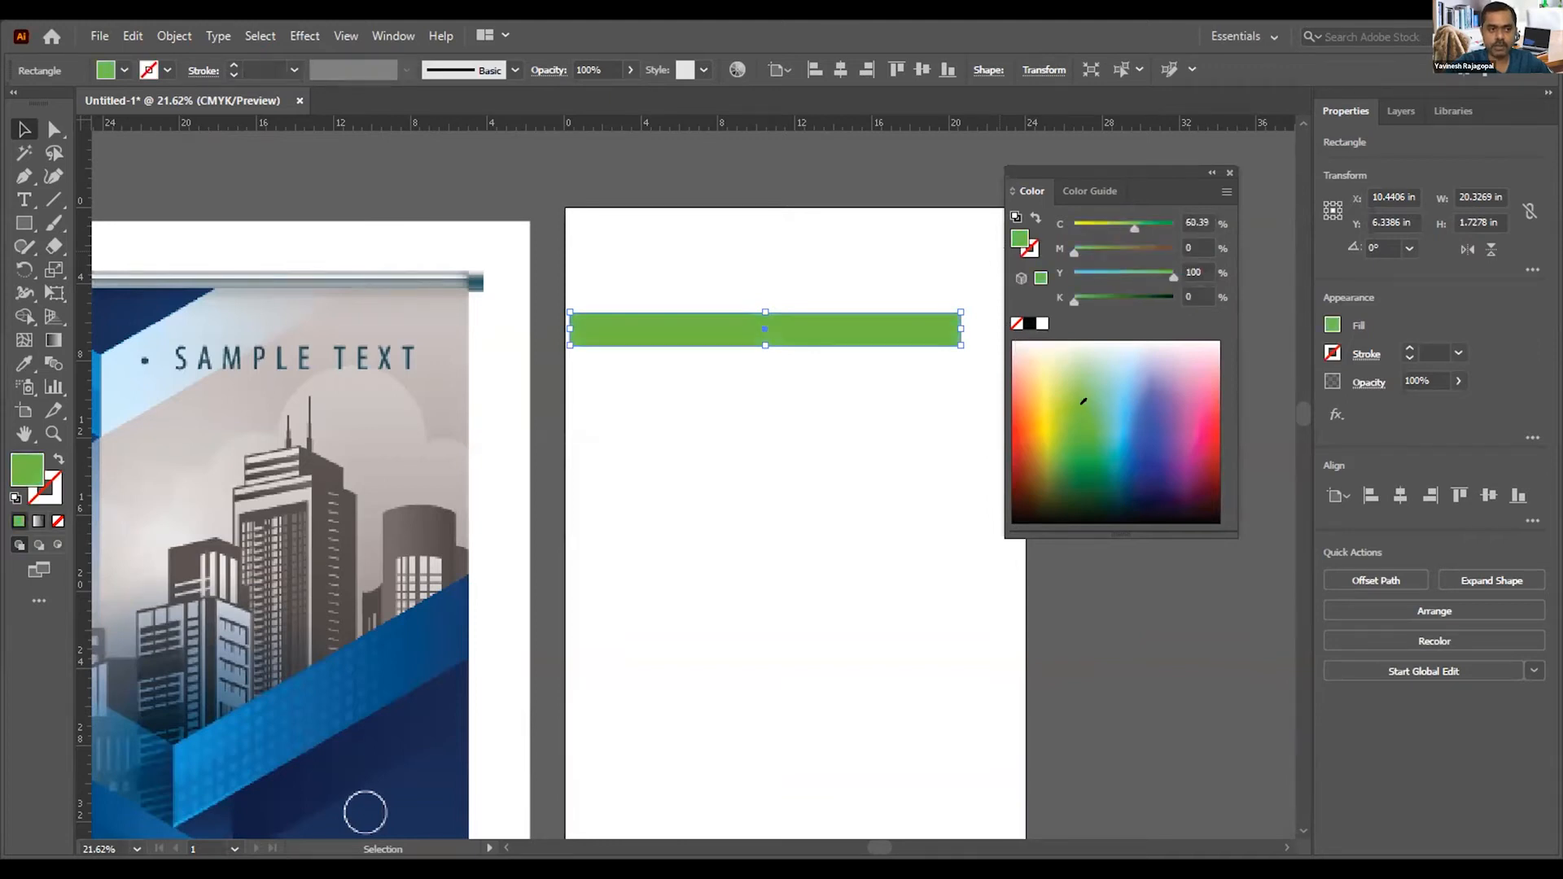
left_click_drag(1134, 229, 1186, 240)
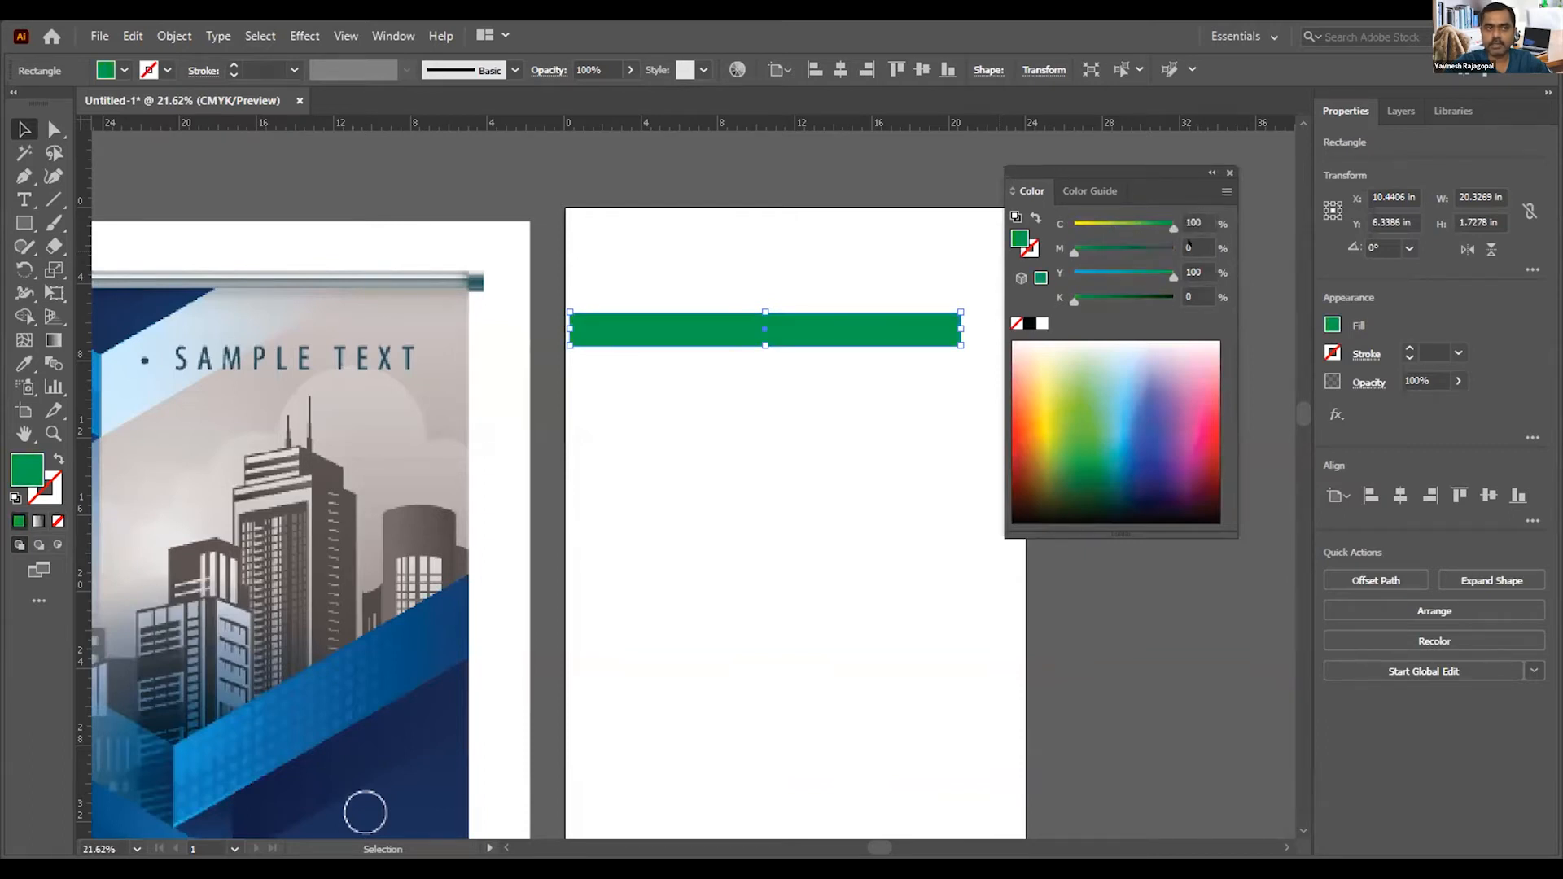
mouse_move(1099, 274)
left_mouse_down()
mouse_move(1073, 276)
mouse_move(1097, 246)
left_mouse_up()
left_click(1103, 248)
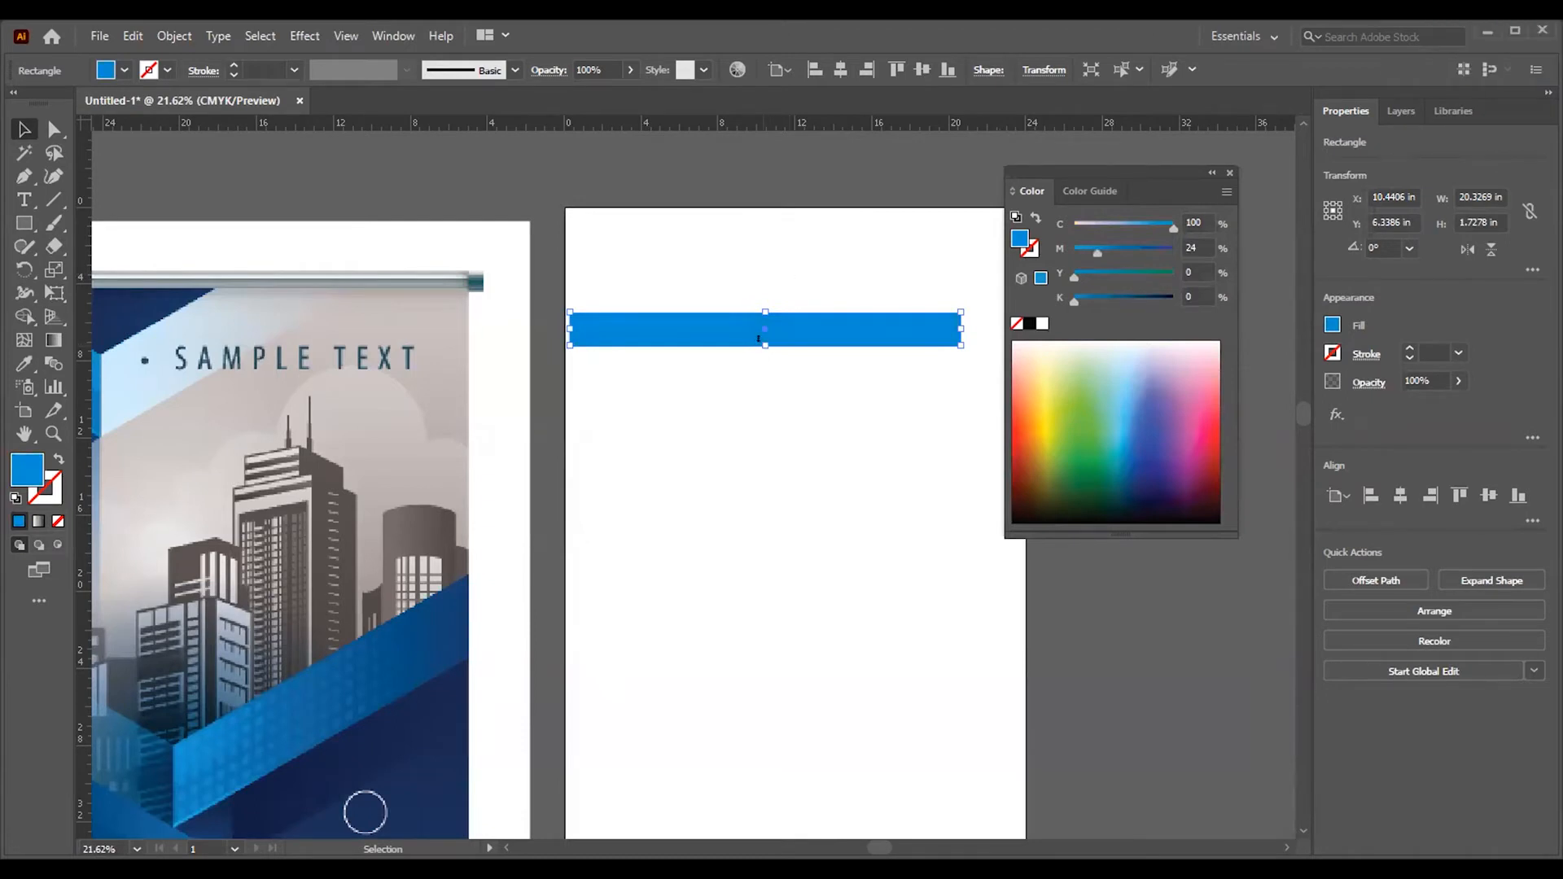
Step: Try stretching the blue rectangle to a height of about 6.3 in, and undo the change
left_click_drag(757, 351, 761, 433)
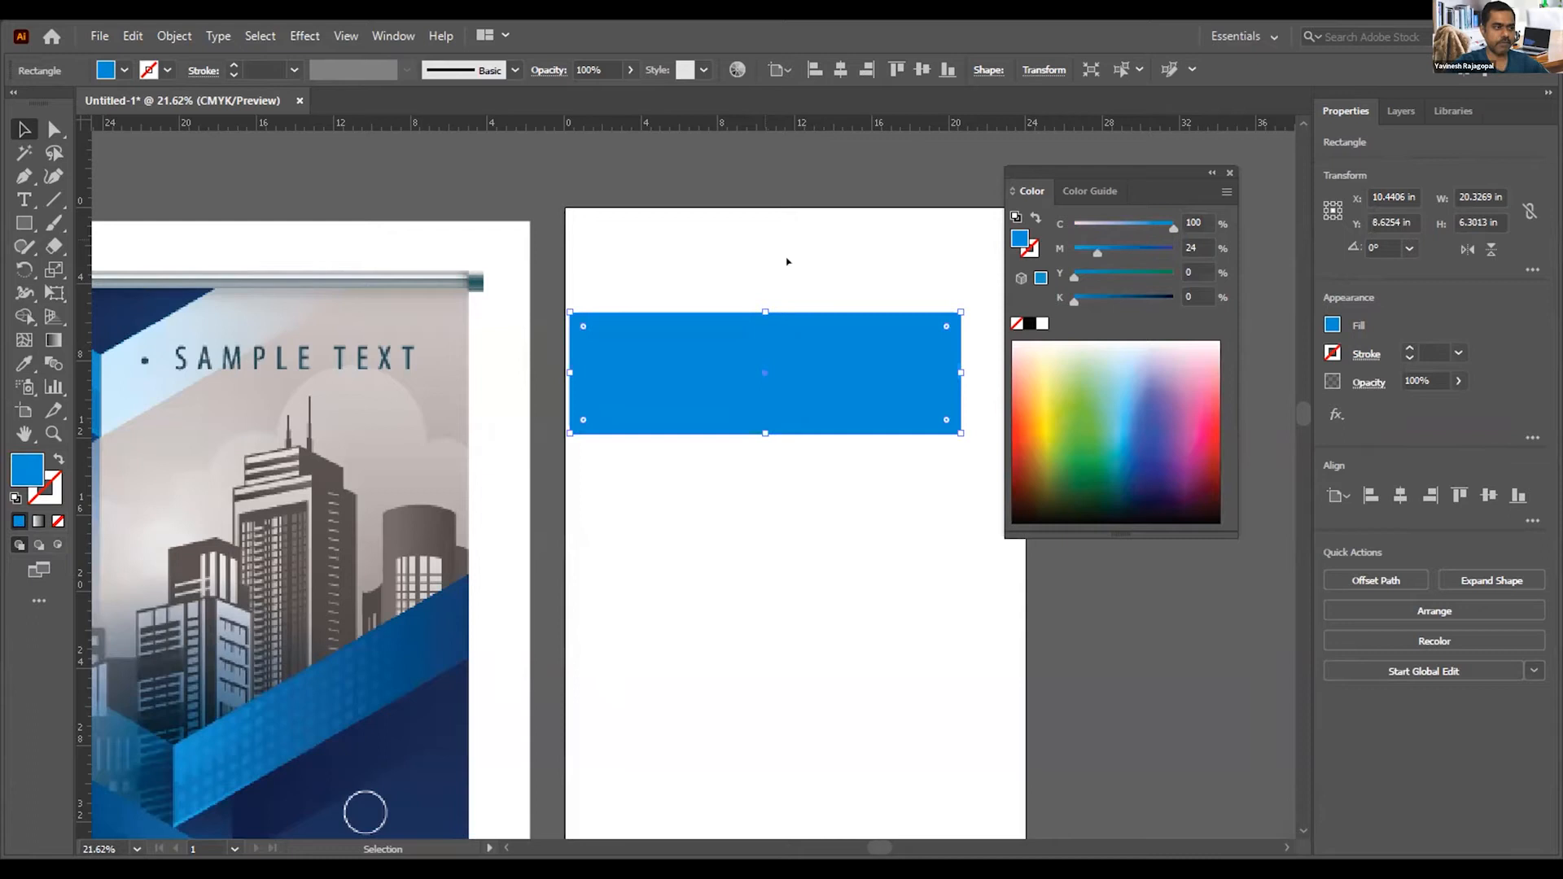
key("ctrl+z")
key("ctrl+z")
Step: Resize the blue rectangle to about 14.7 × 5.2 in, keeping it in the upper part of the artboard
left_click(939, 388)
left_click_drag(720, 353, 755, 366)
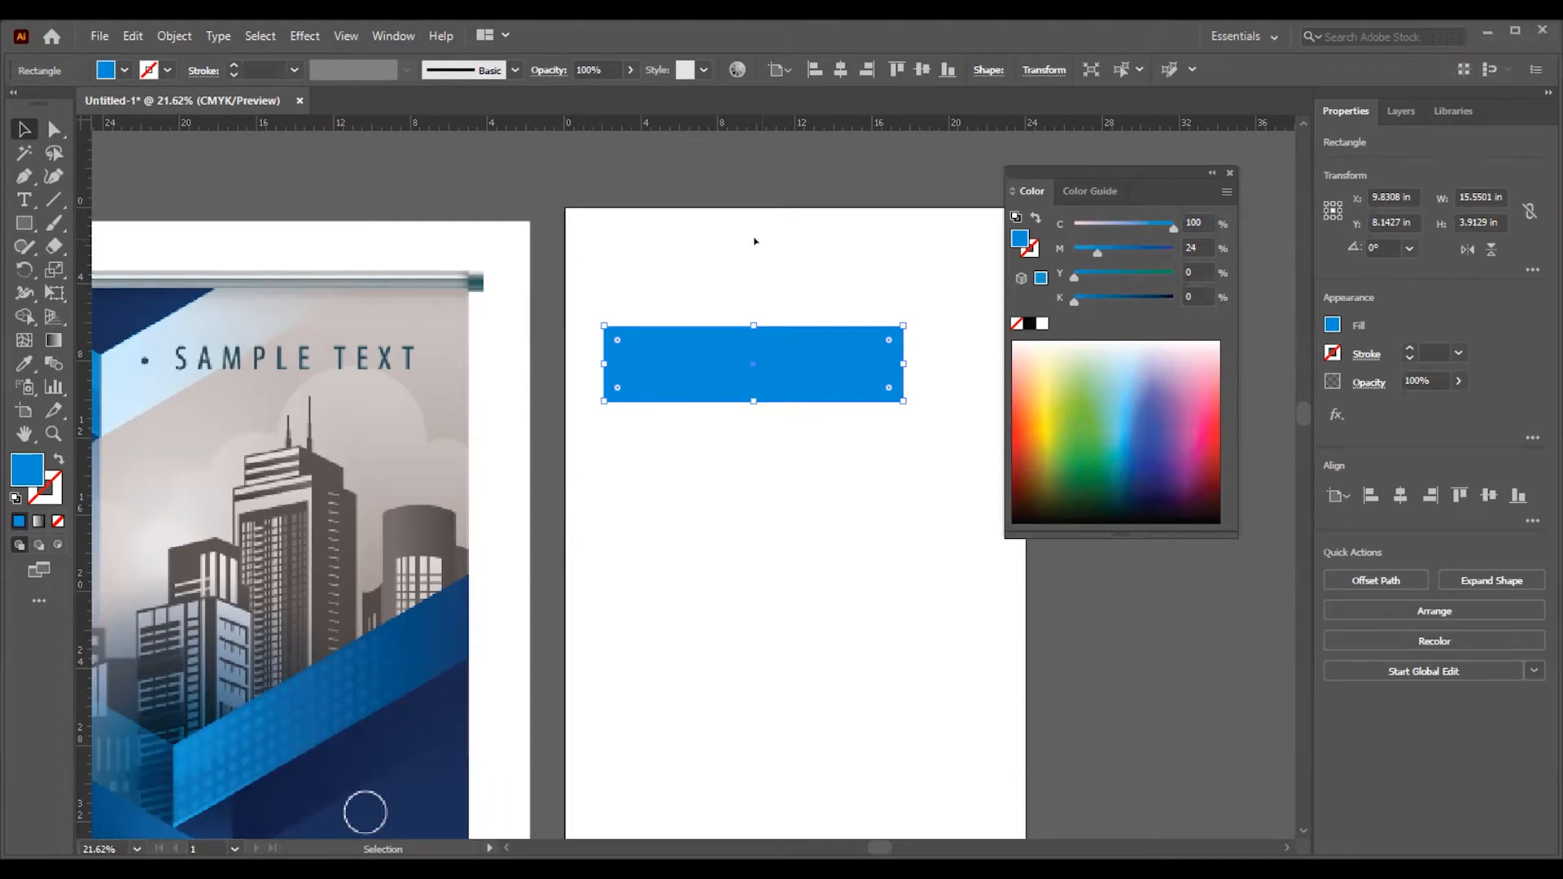
left_click(754, 240)
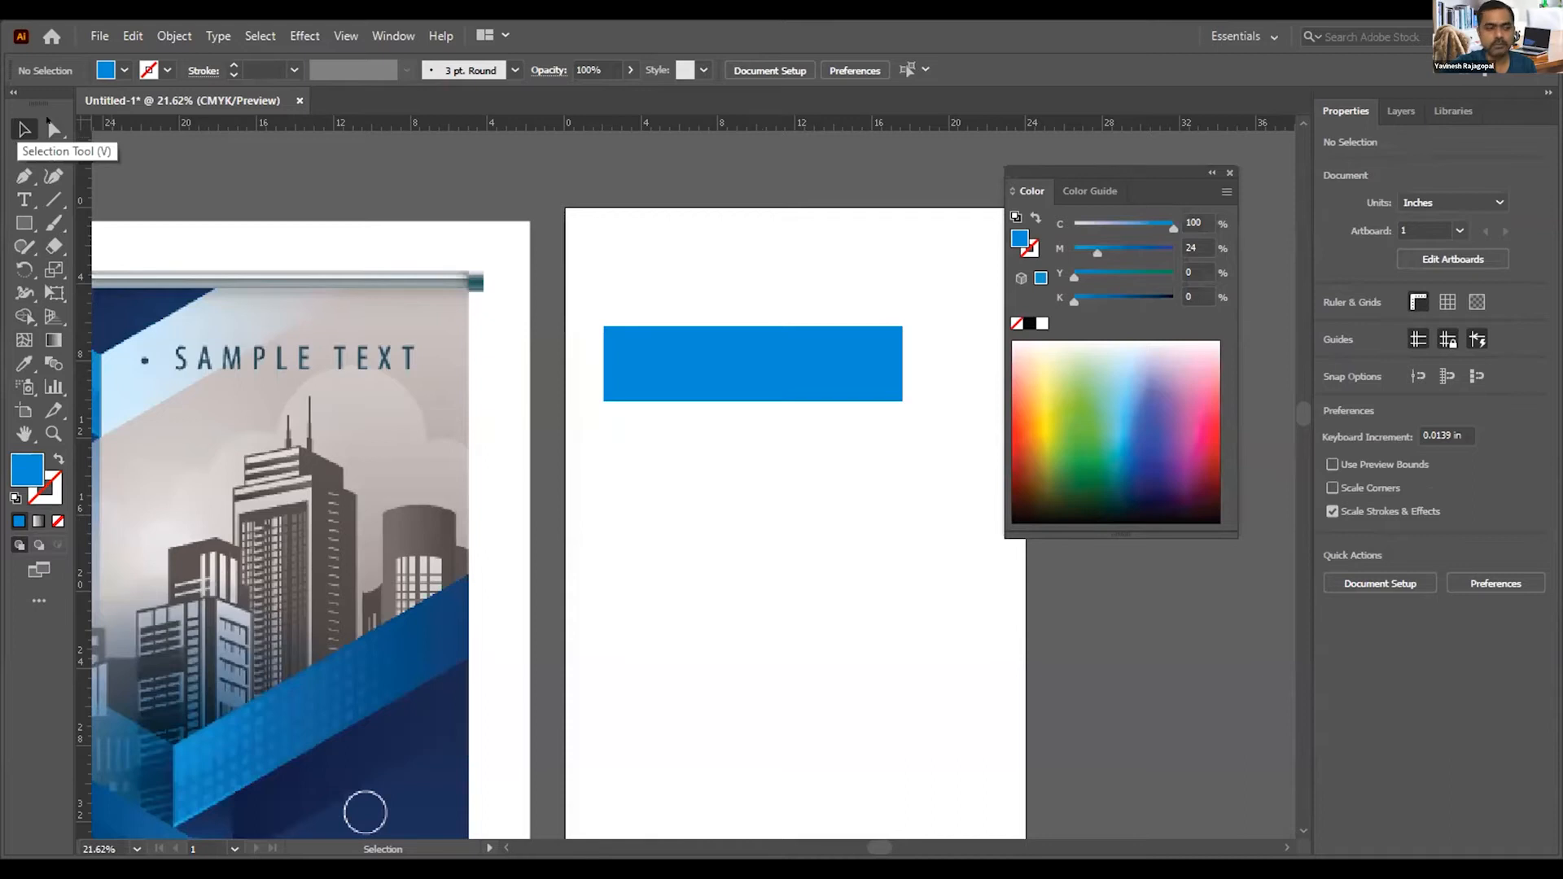
left_click(709, 352)
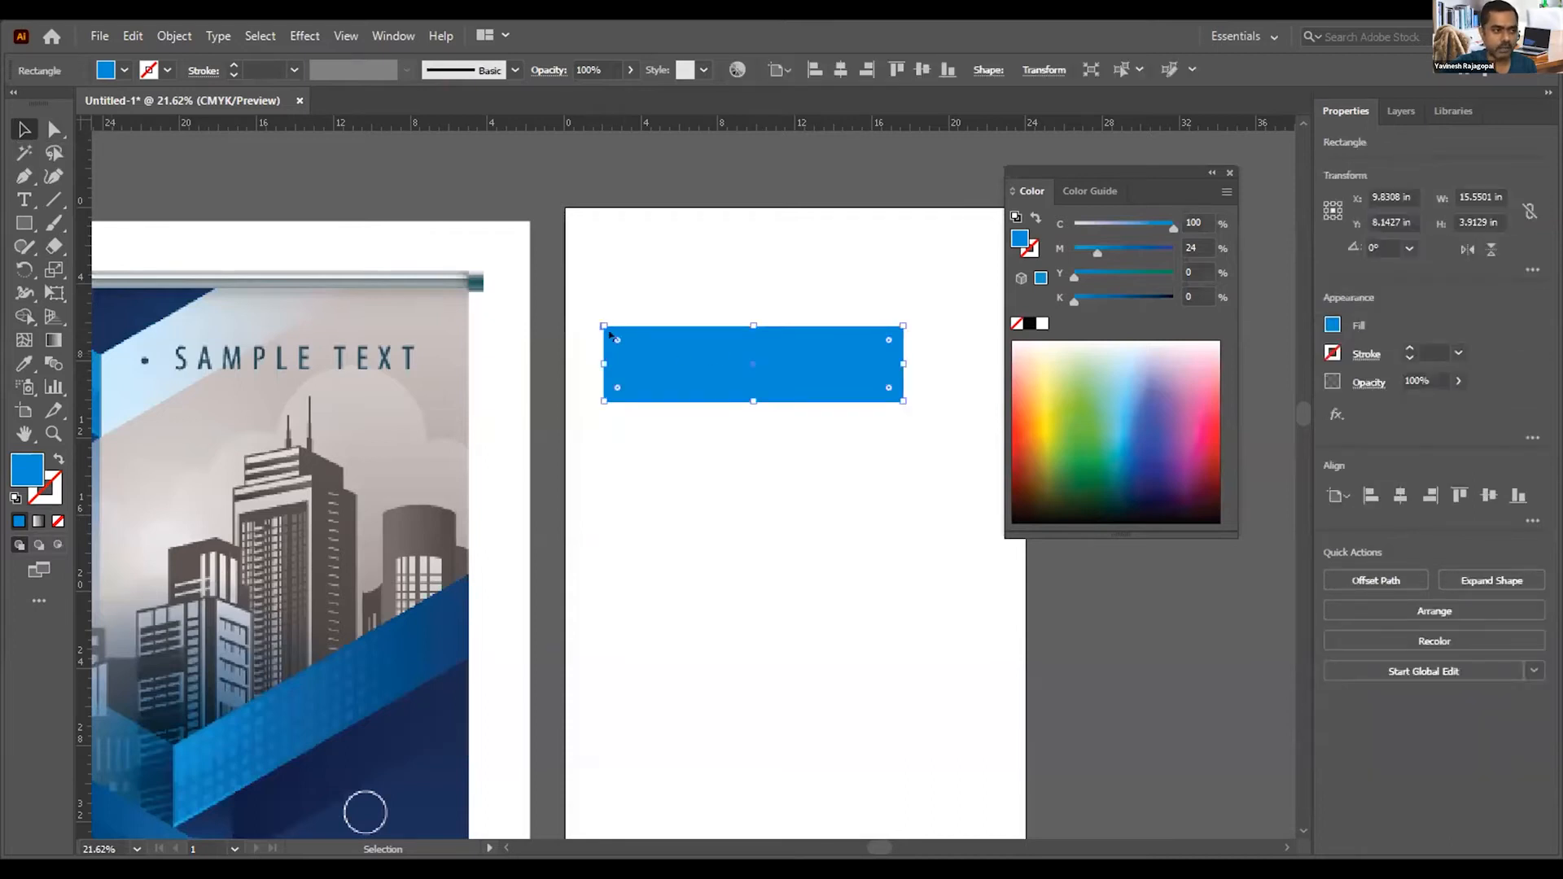
mouse_move(901, 324)
left_mouse_down()
mouse_move(928, 277)
mouse_move(819, 351)
mouse_move(886, 301)
left_mouse_up()
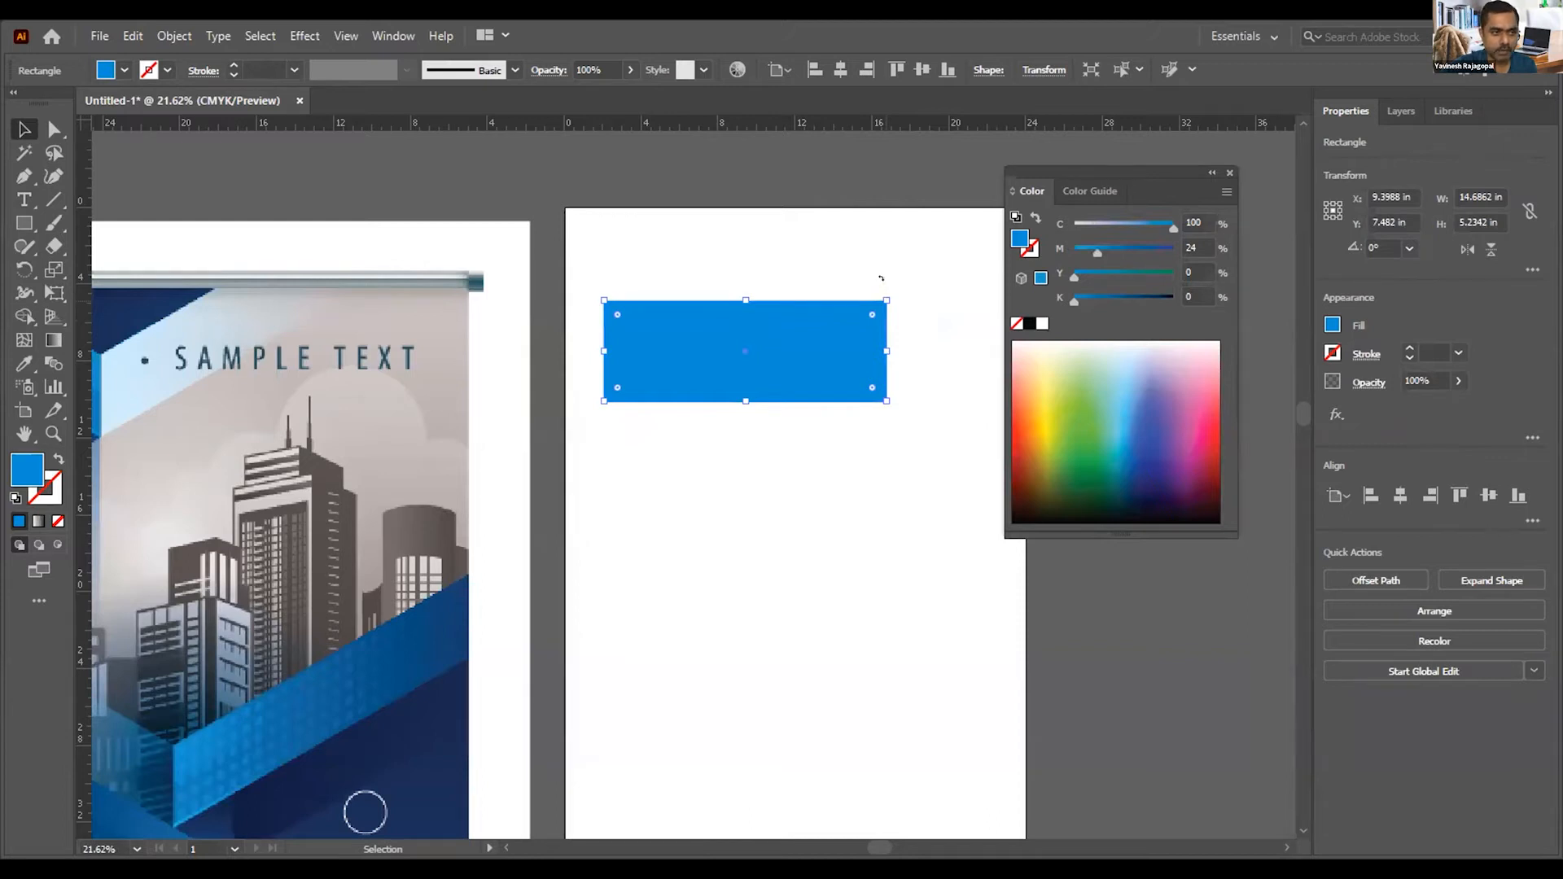
Step: Try rotating the blue rectangle freely to about 319° and then exactly to 270°, undoing each rotation
left_click_drag(881, 278, 898, 403)
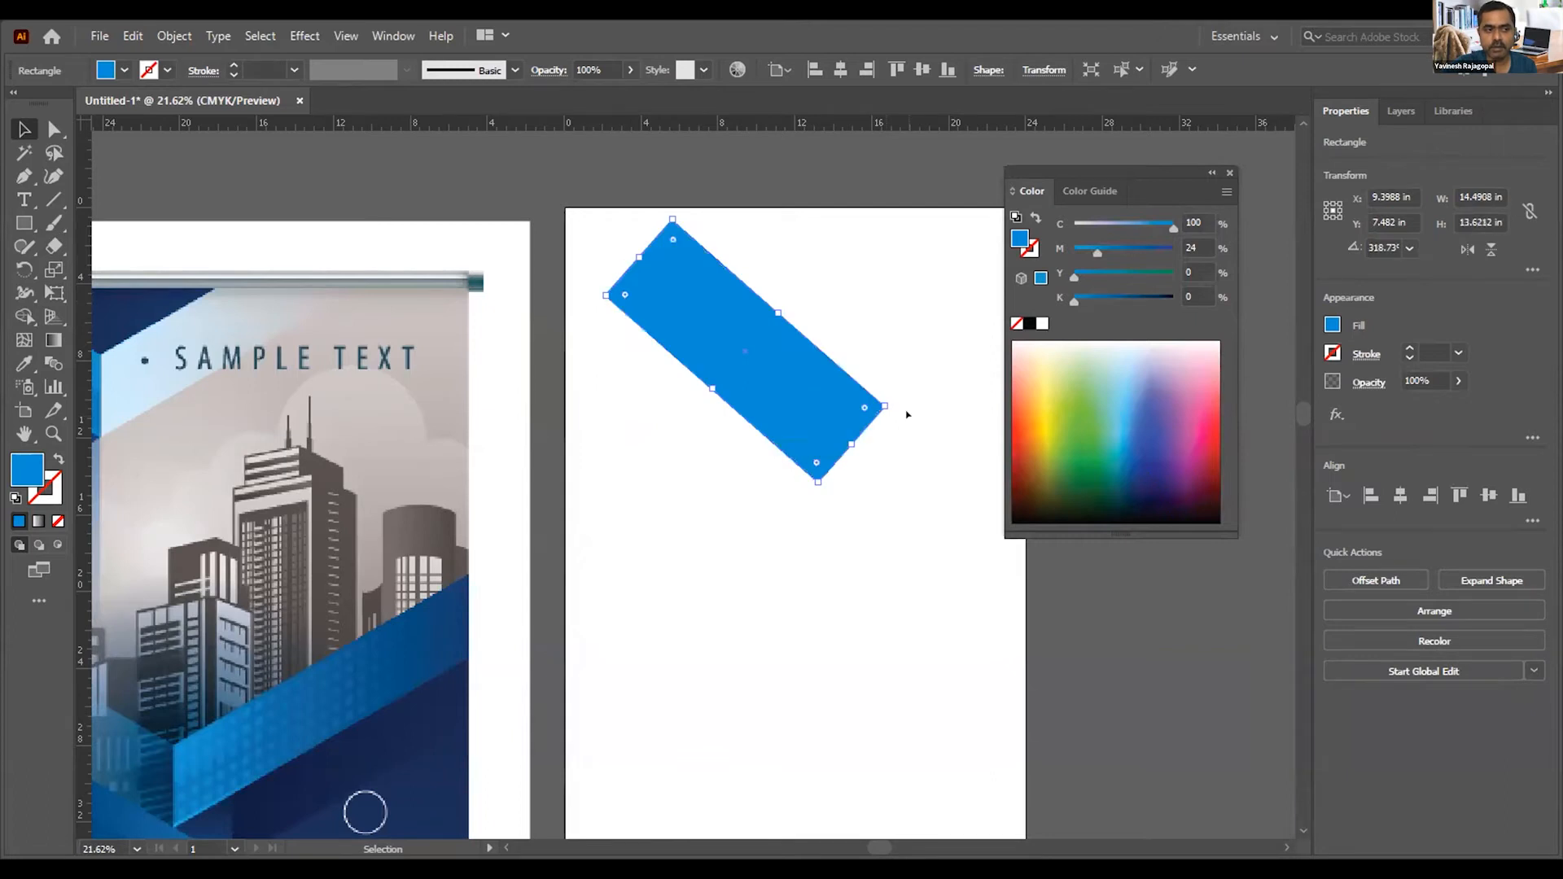
left_click(910, 388)
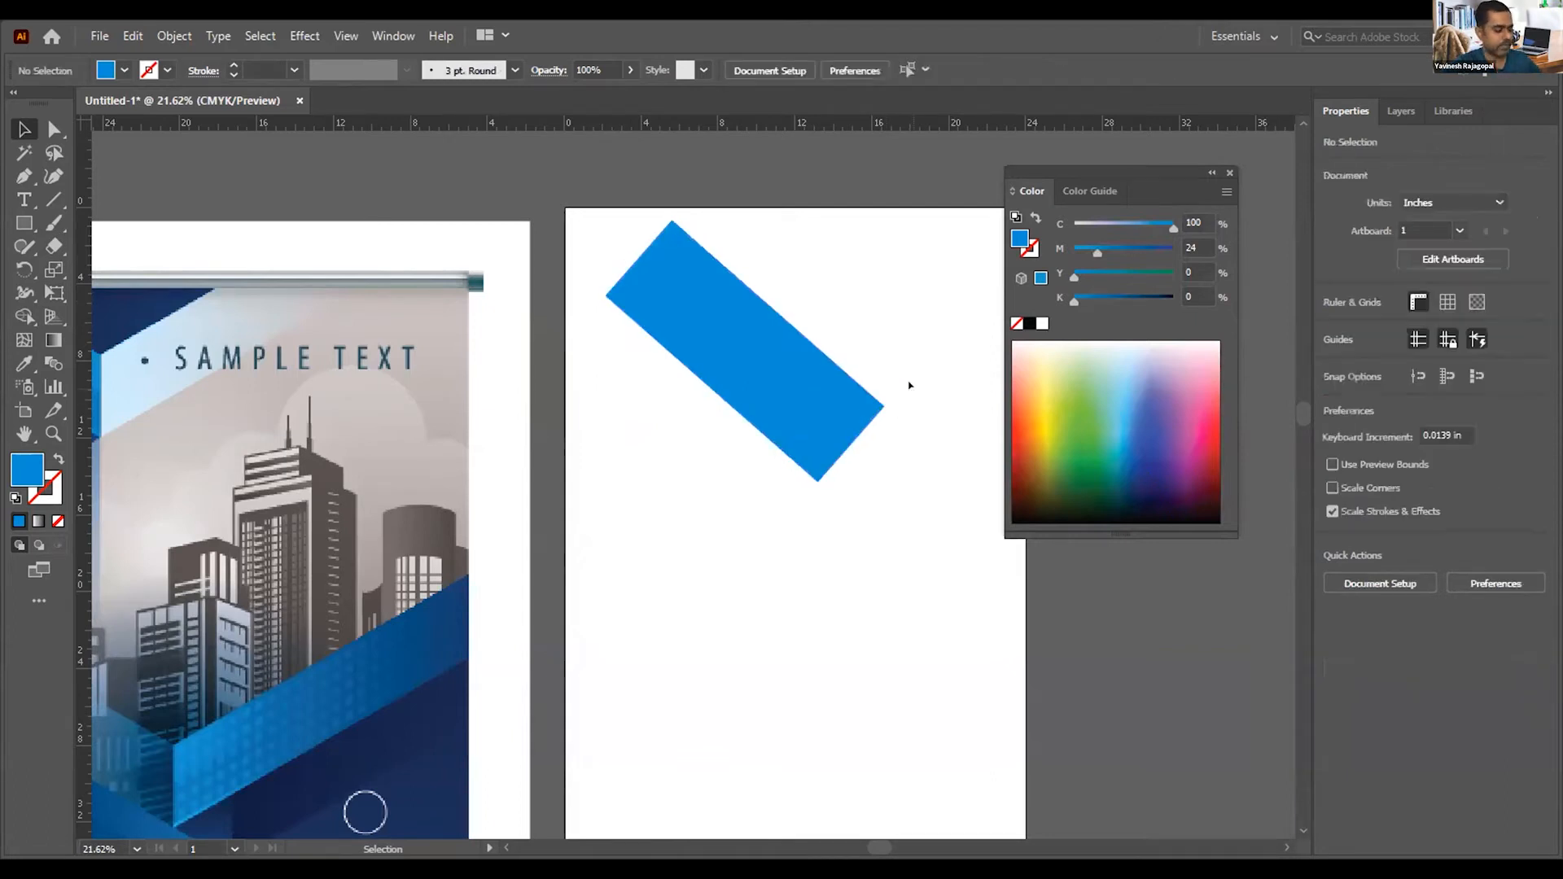
key("ctrl+z")
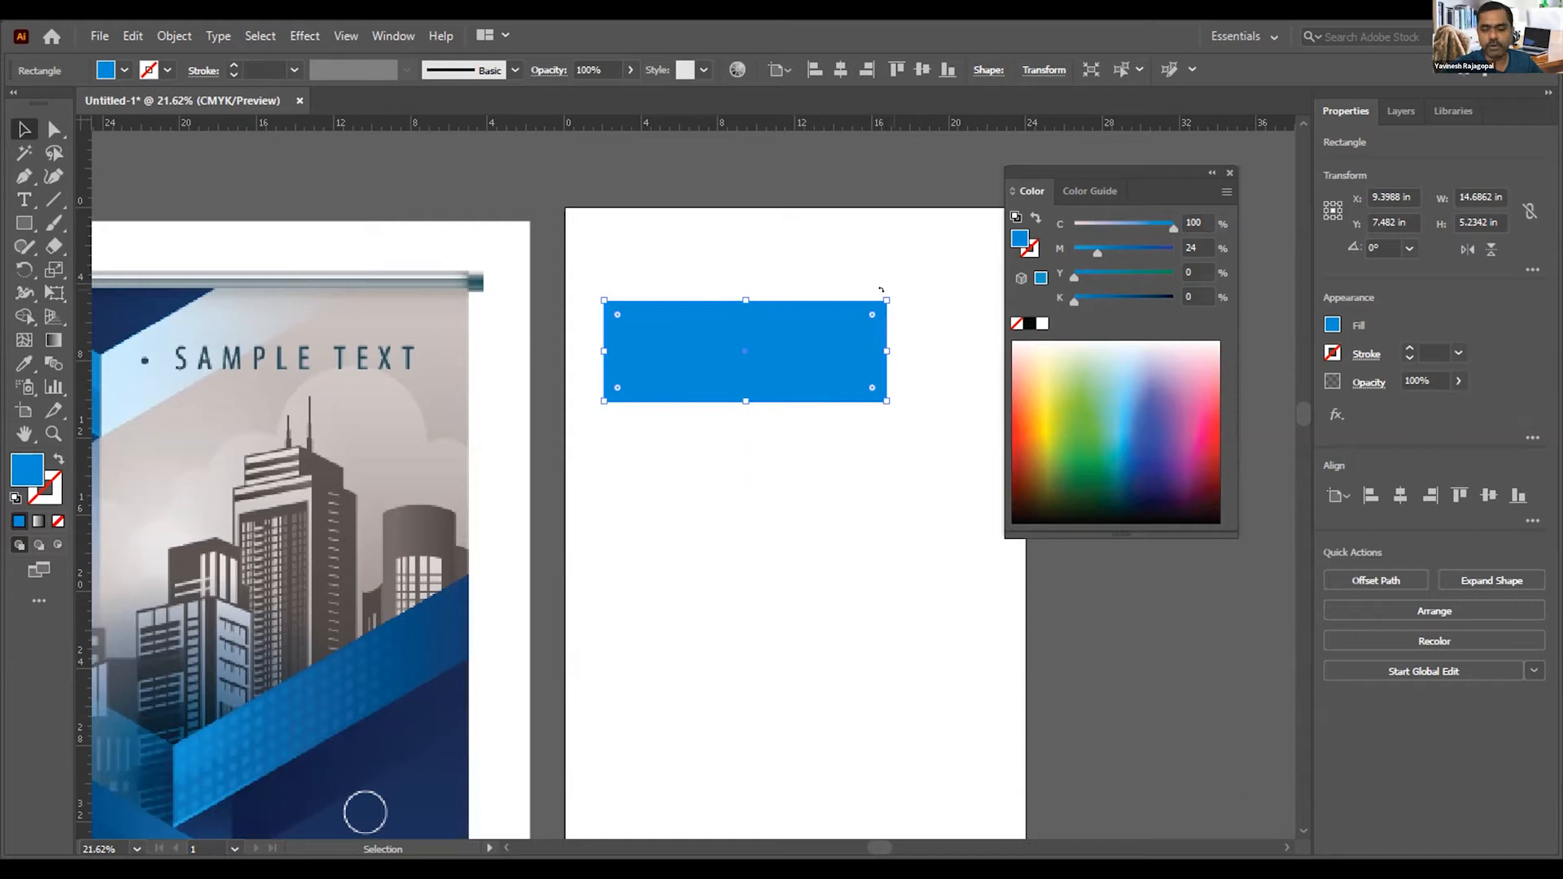
left_click_drag(881, 291, 771, 495)
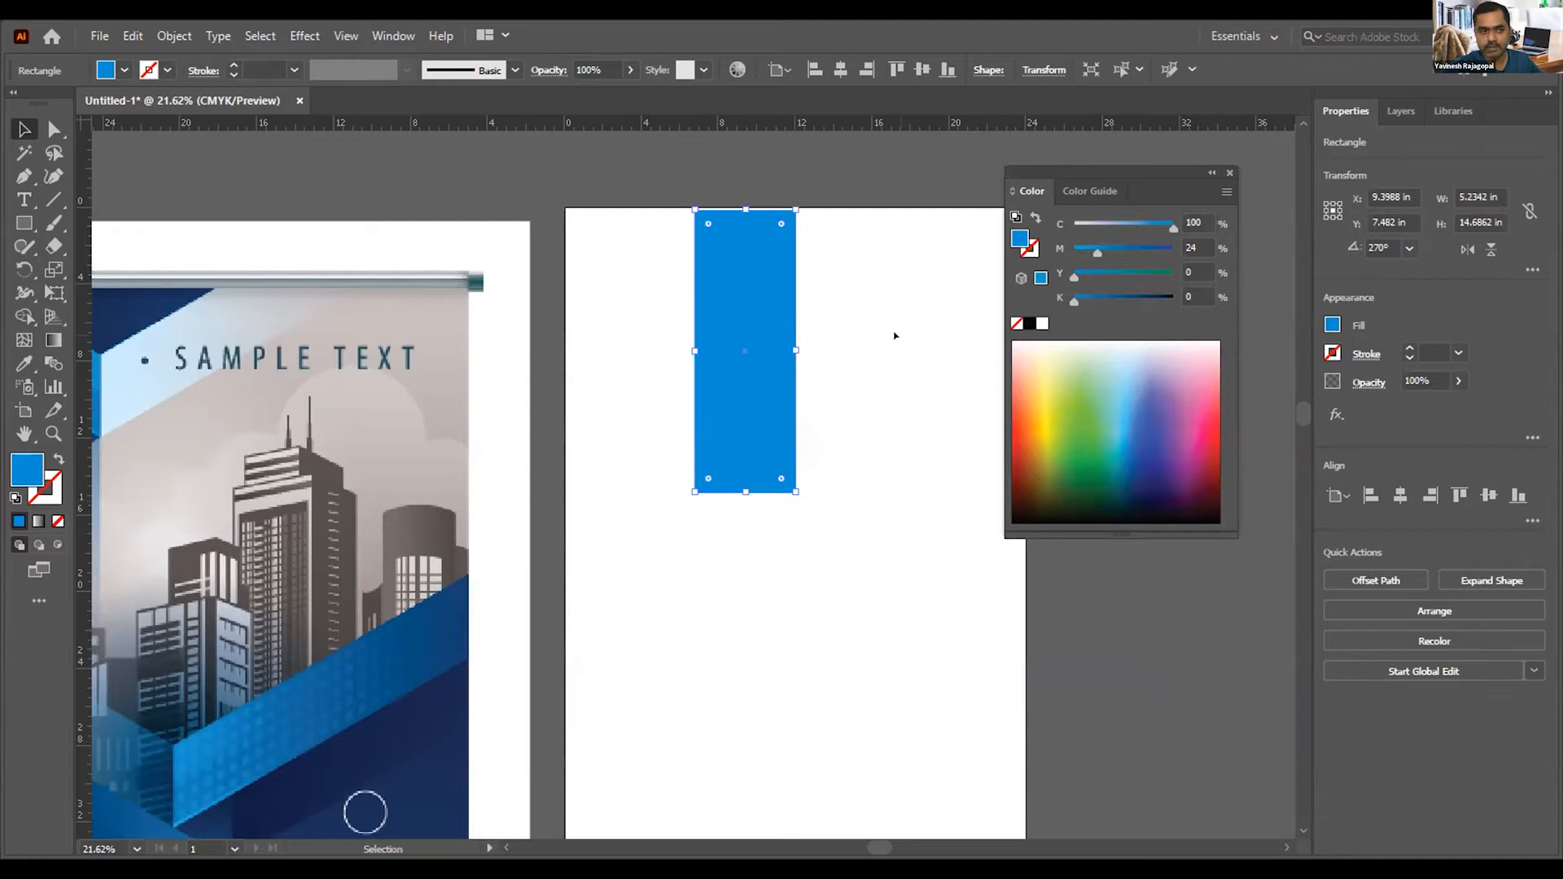
key("ctrl+z")
key("ctrl+z")
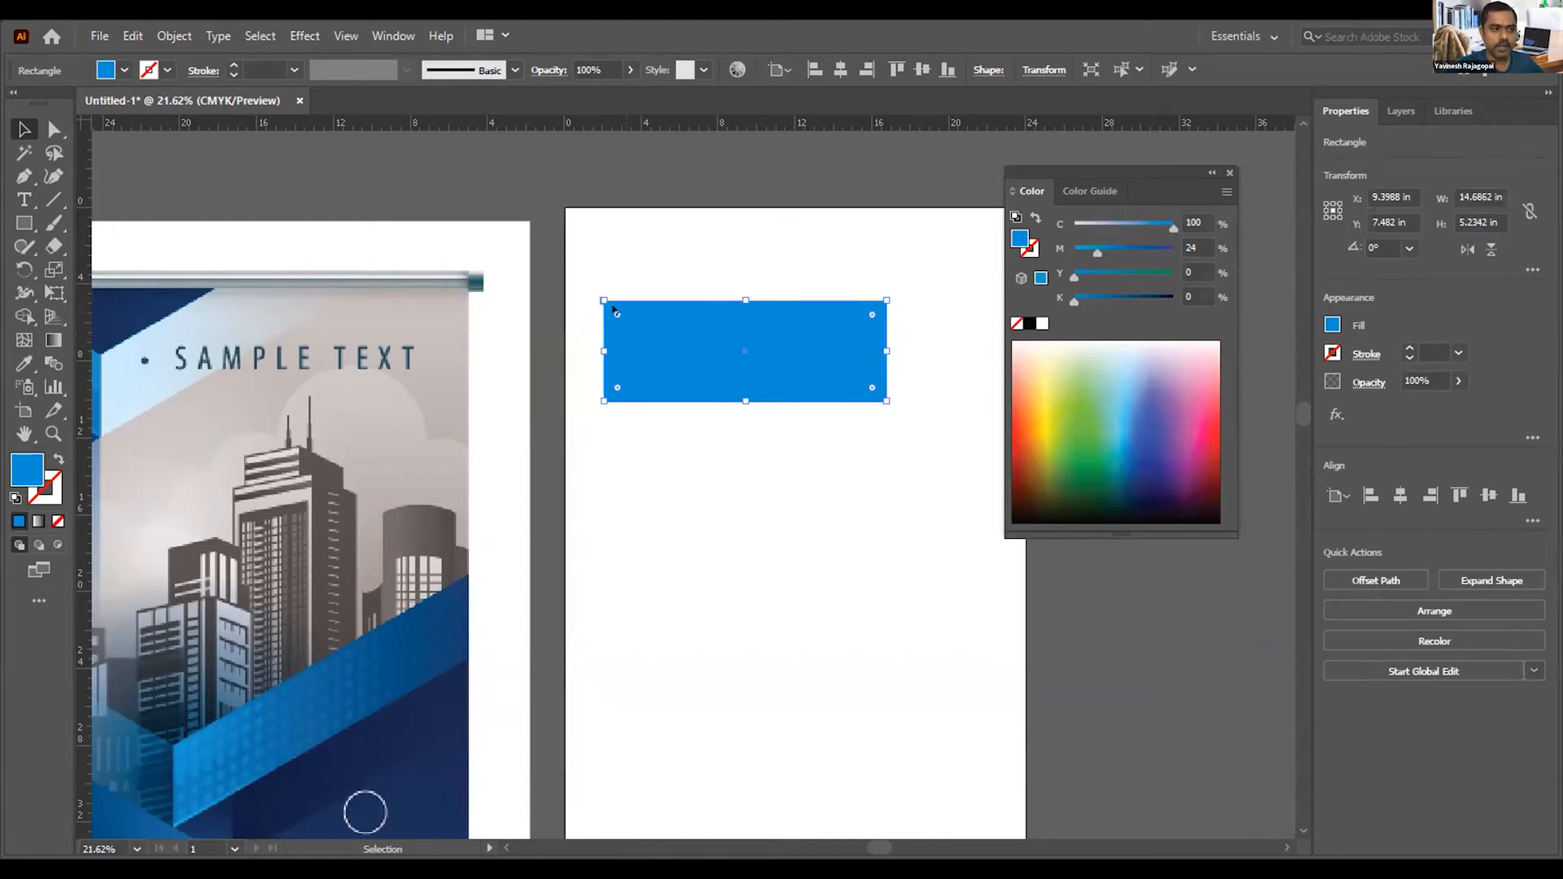
Step: Try rounding all the corners of the blue rectangle into a pill shape, undo the rounding, and deselect it
left_click_drag(613, 308, 660, 324)
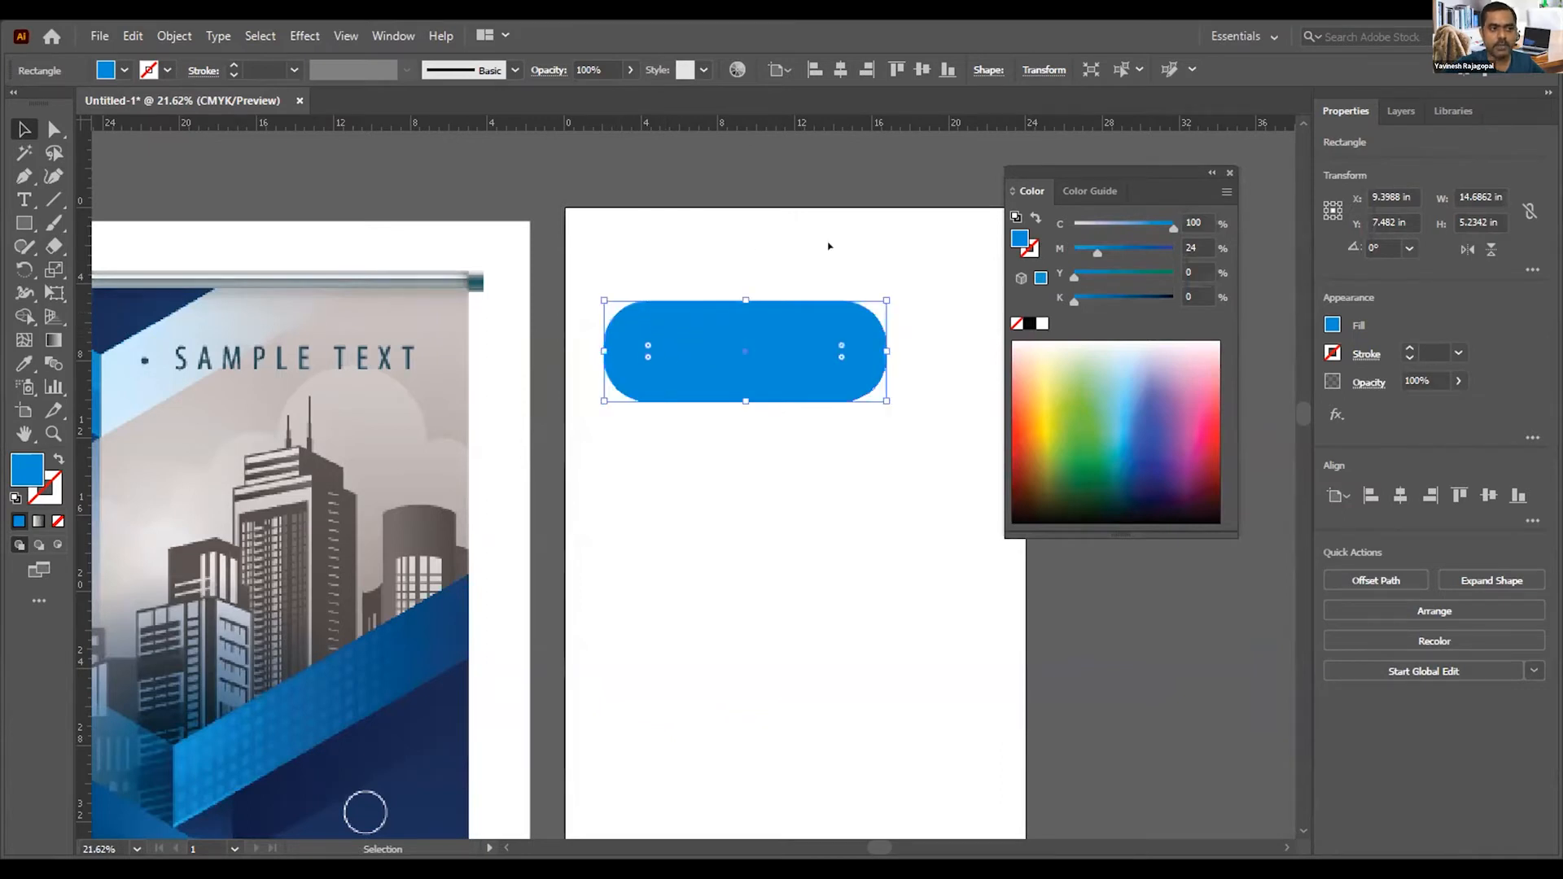
left_click(783, 463)
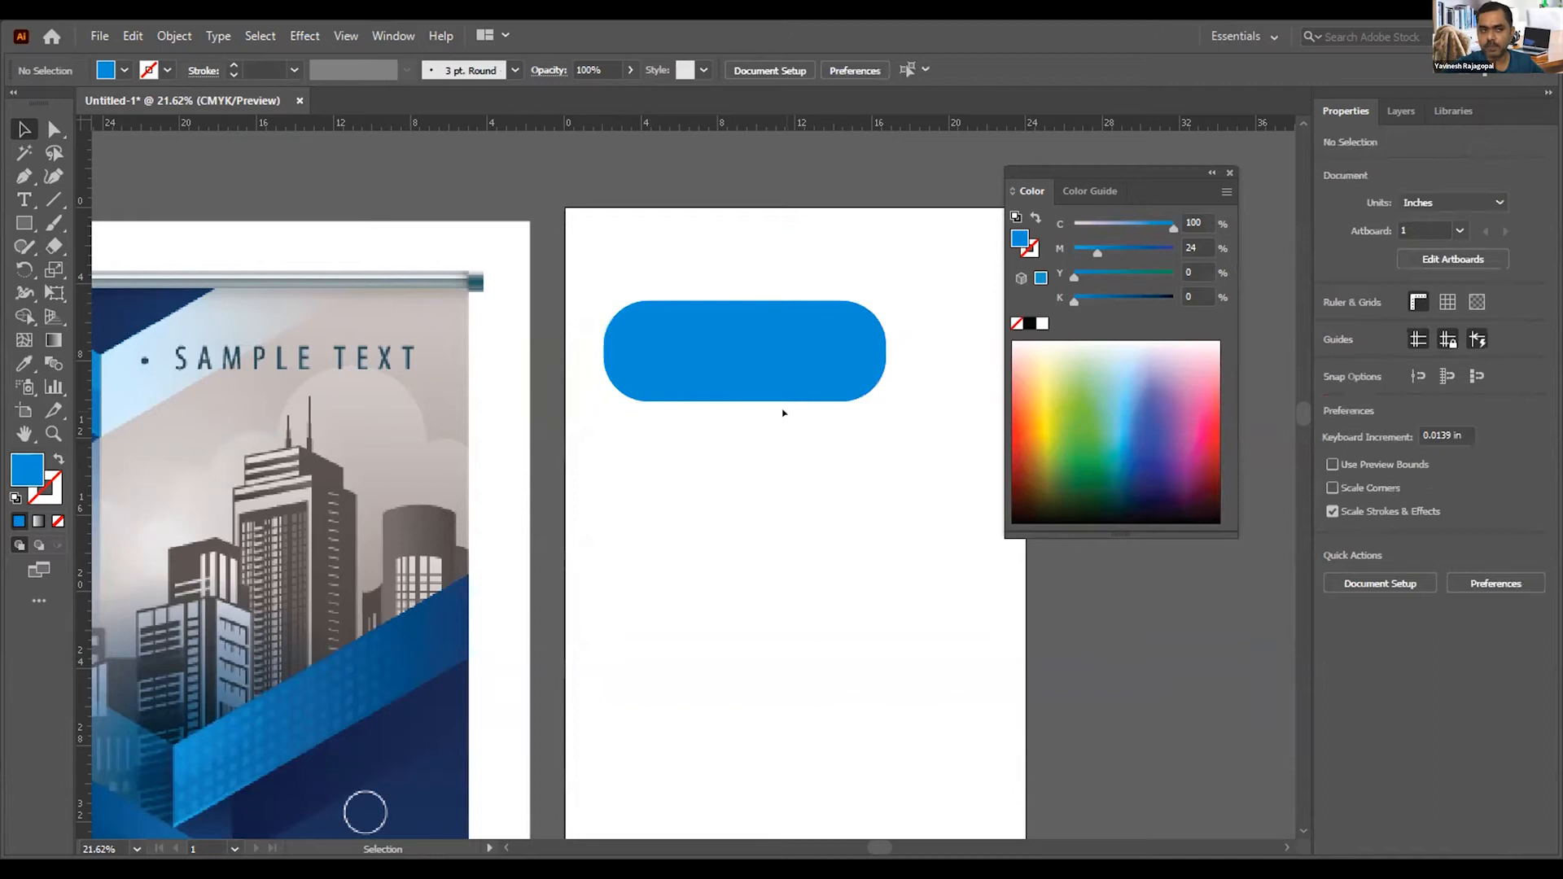
key("ctrl+z")
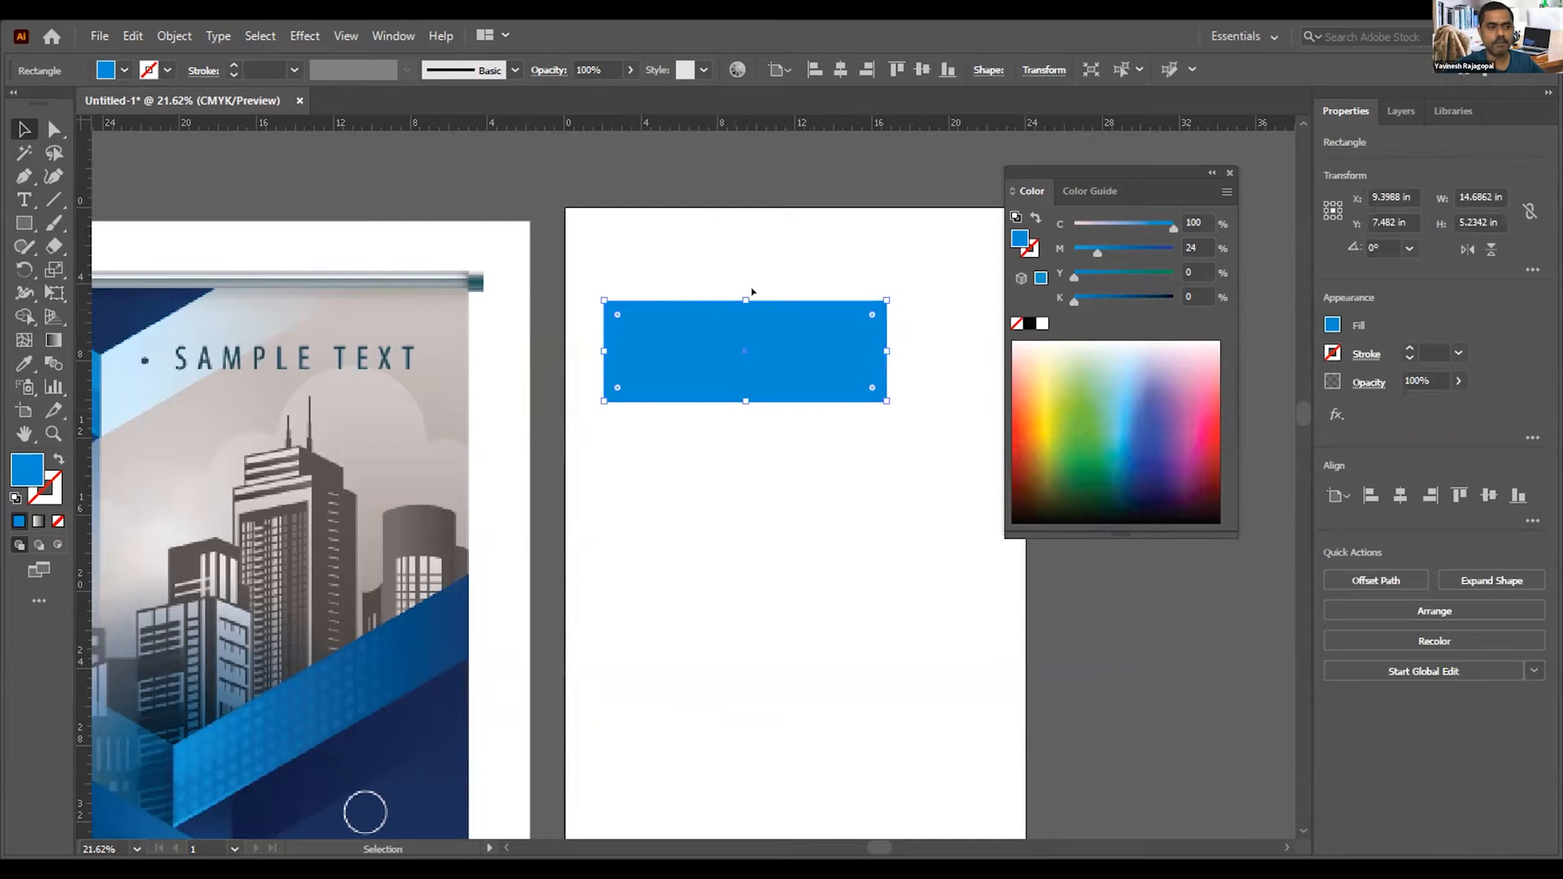
left_click(833, 447)
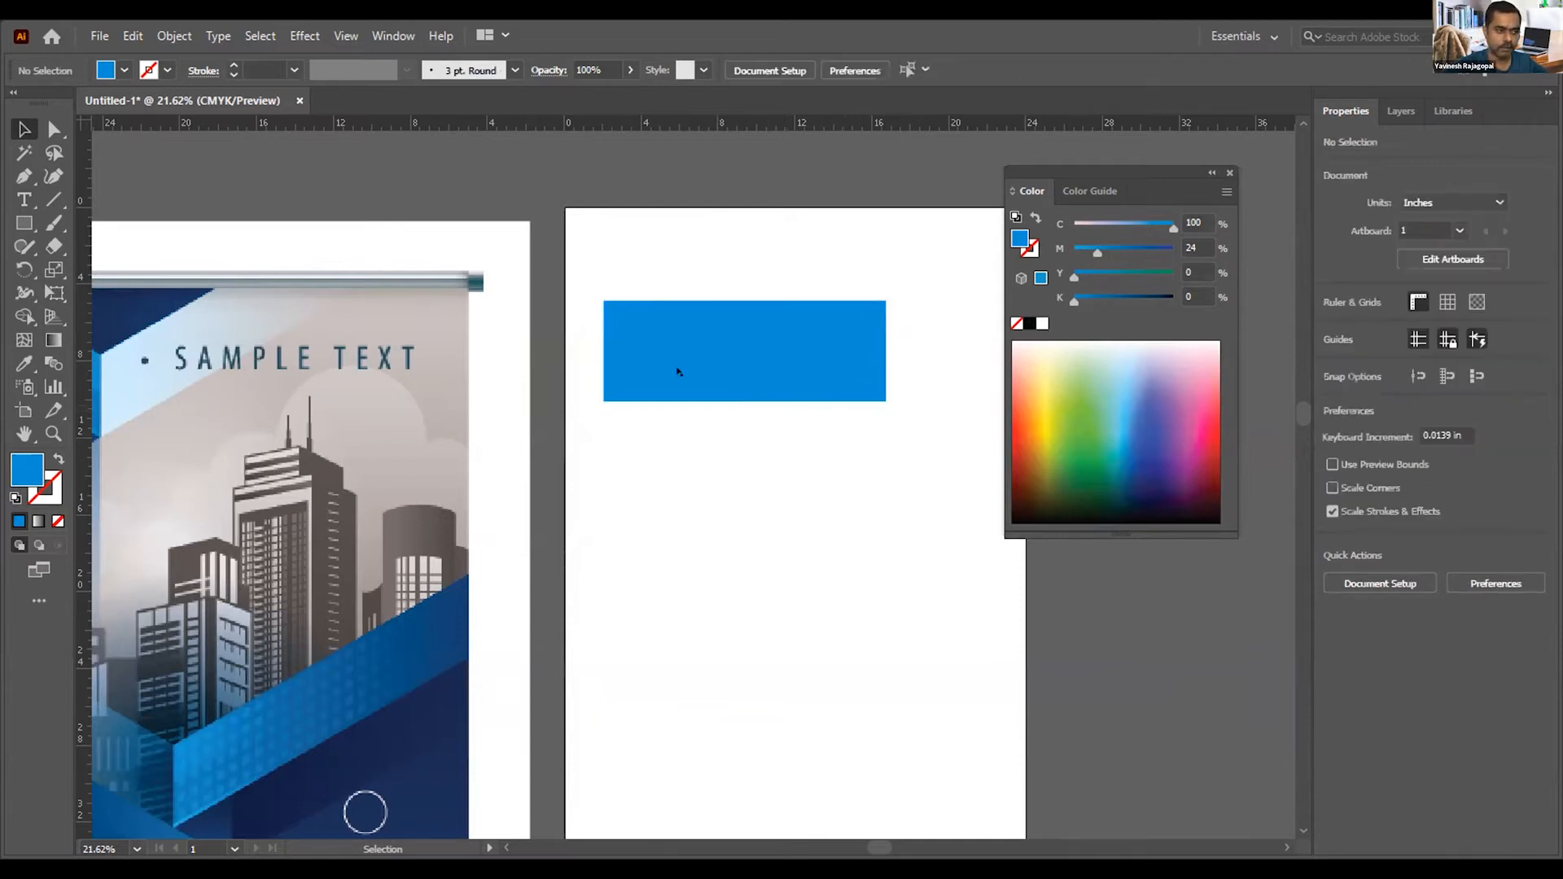
Step: Try pulling the blue rectangle's upper right and lower right anchor points outward with Direct Selection, undo both changes, and deselect it
left_click_drag(757, 274, 589, 285)
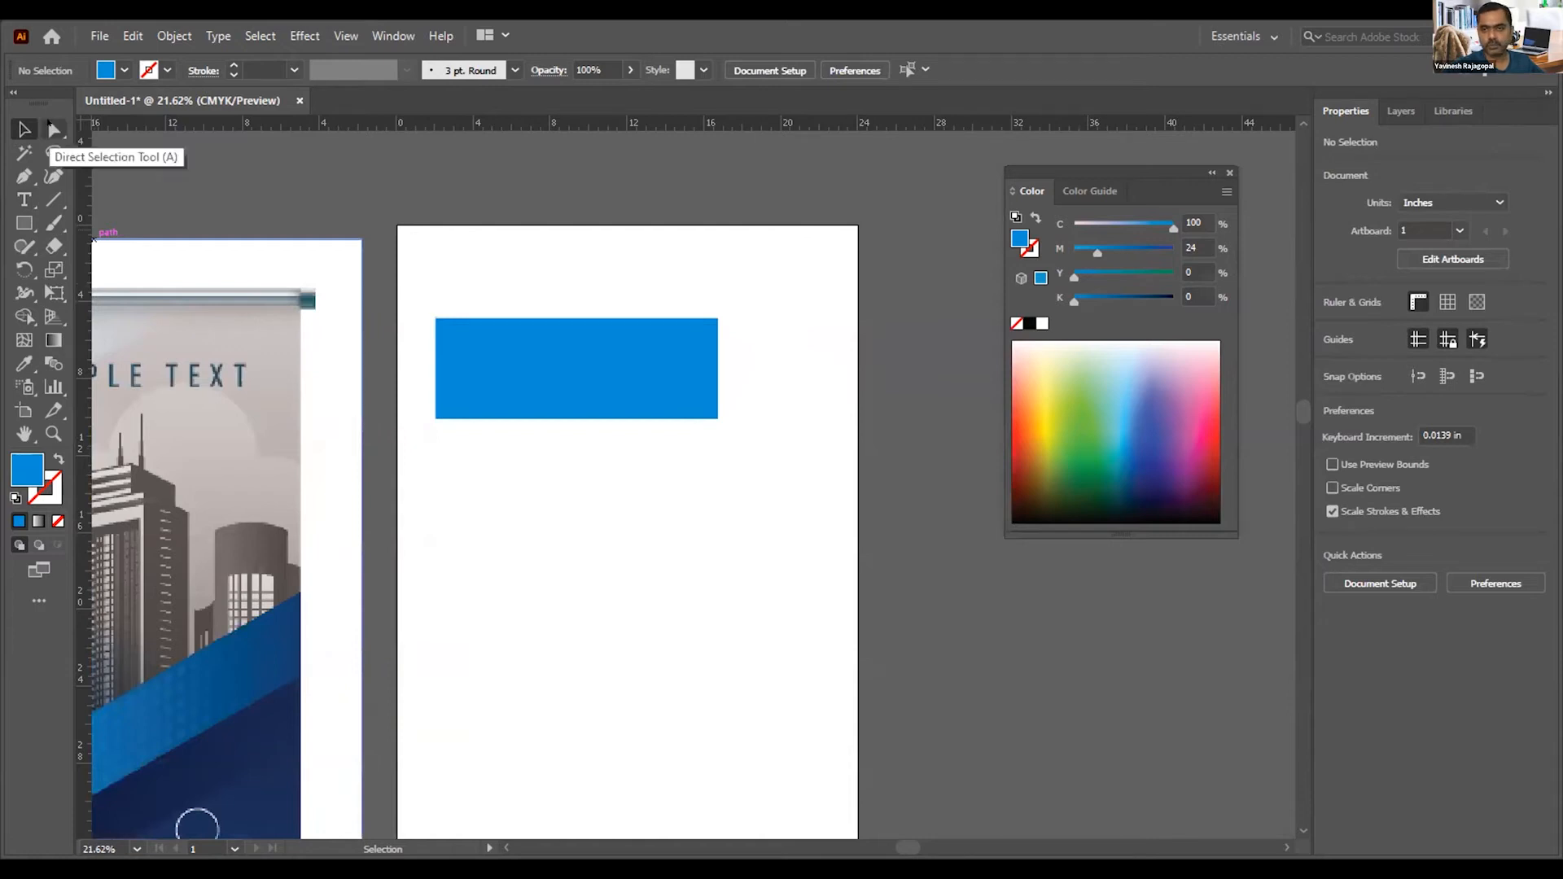
left_click(51, 128)
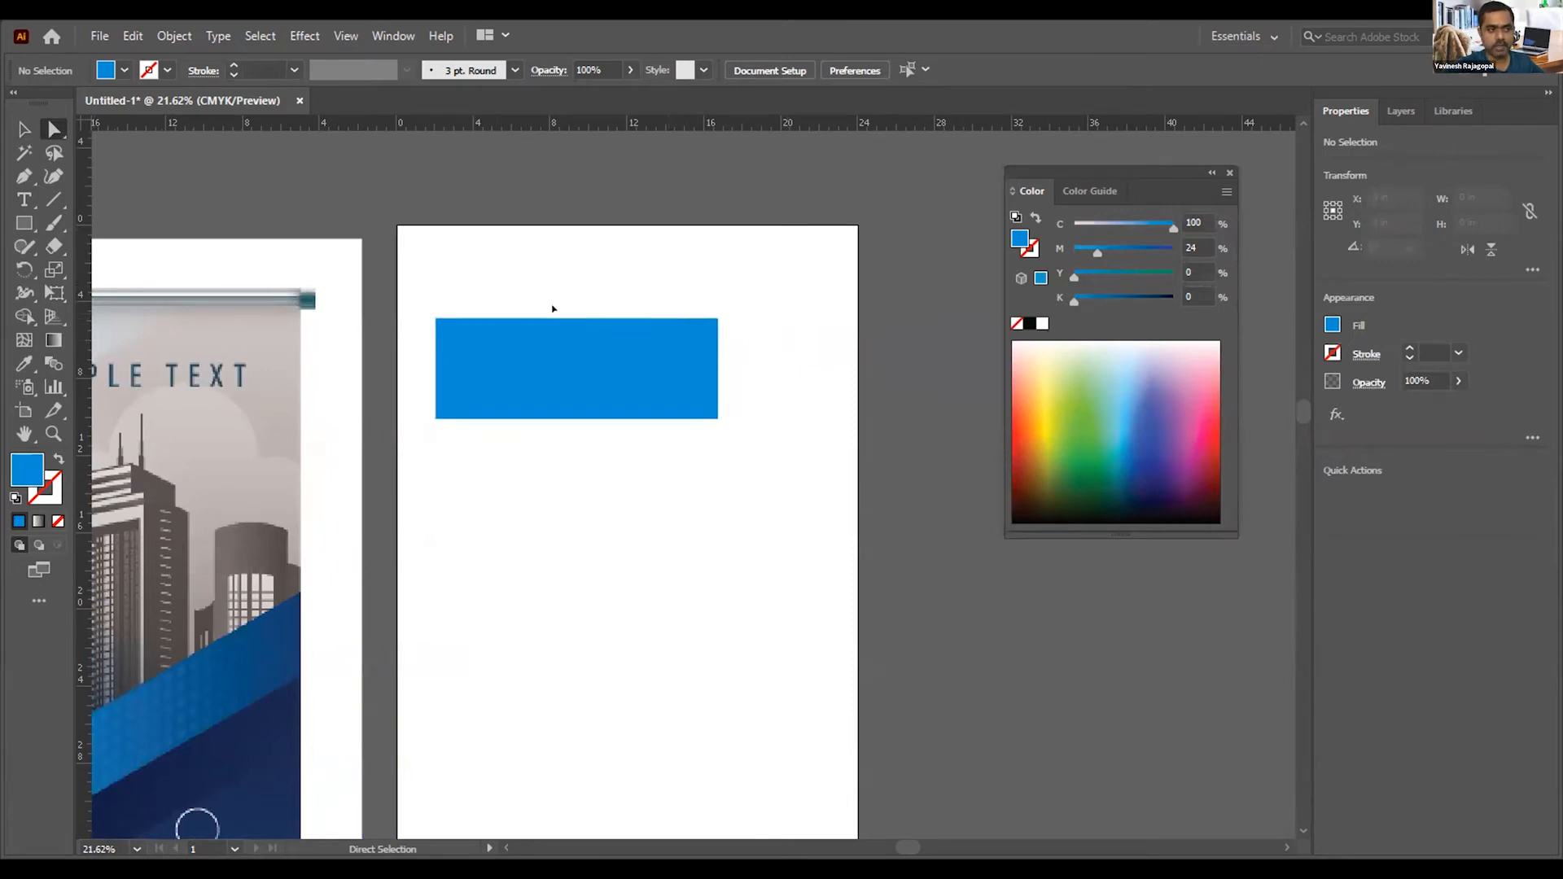
left_click(603, 416)
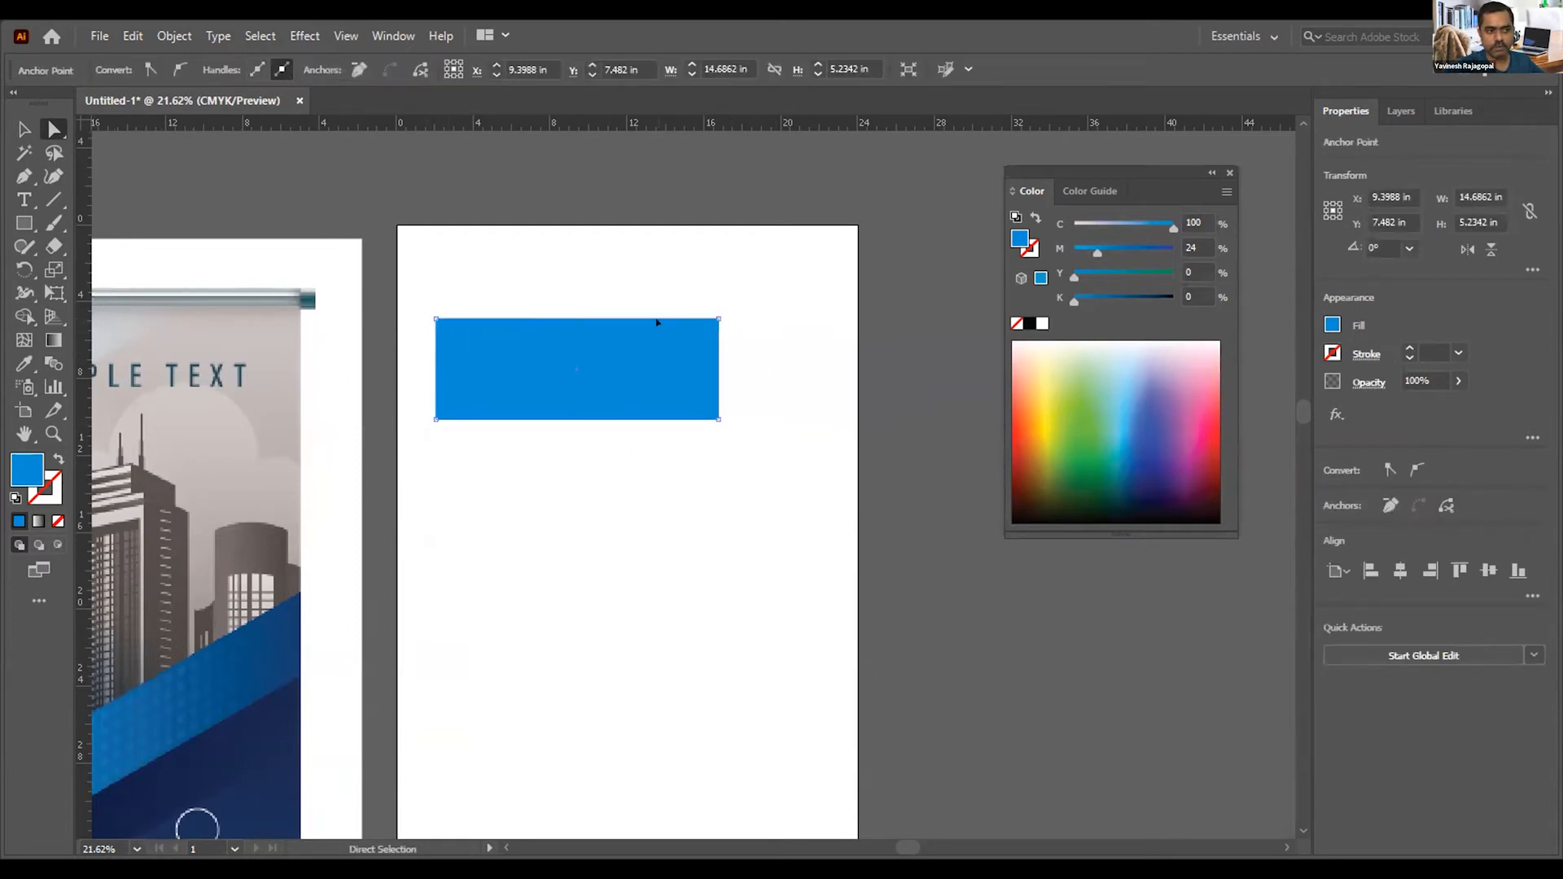
left_click_drag(718, 319, 759, 246)
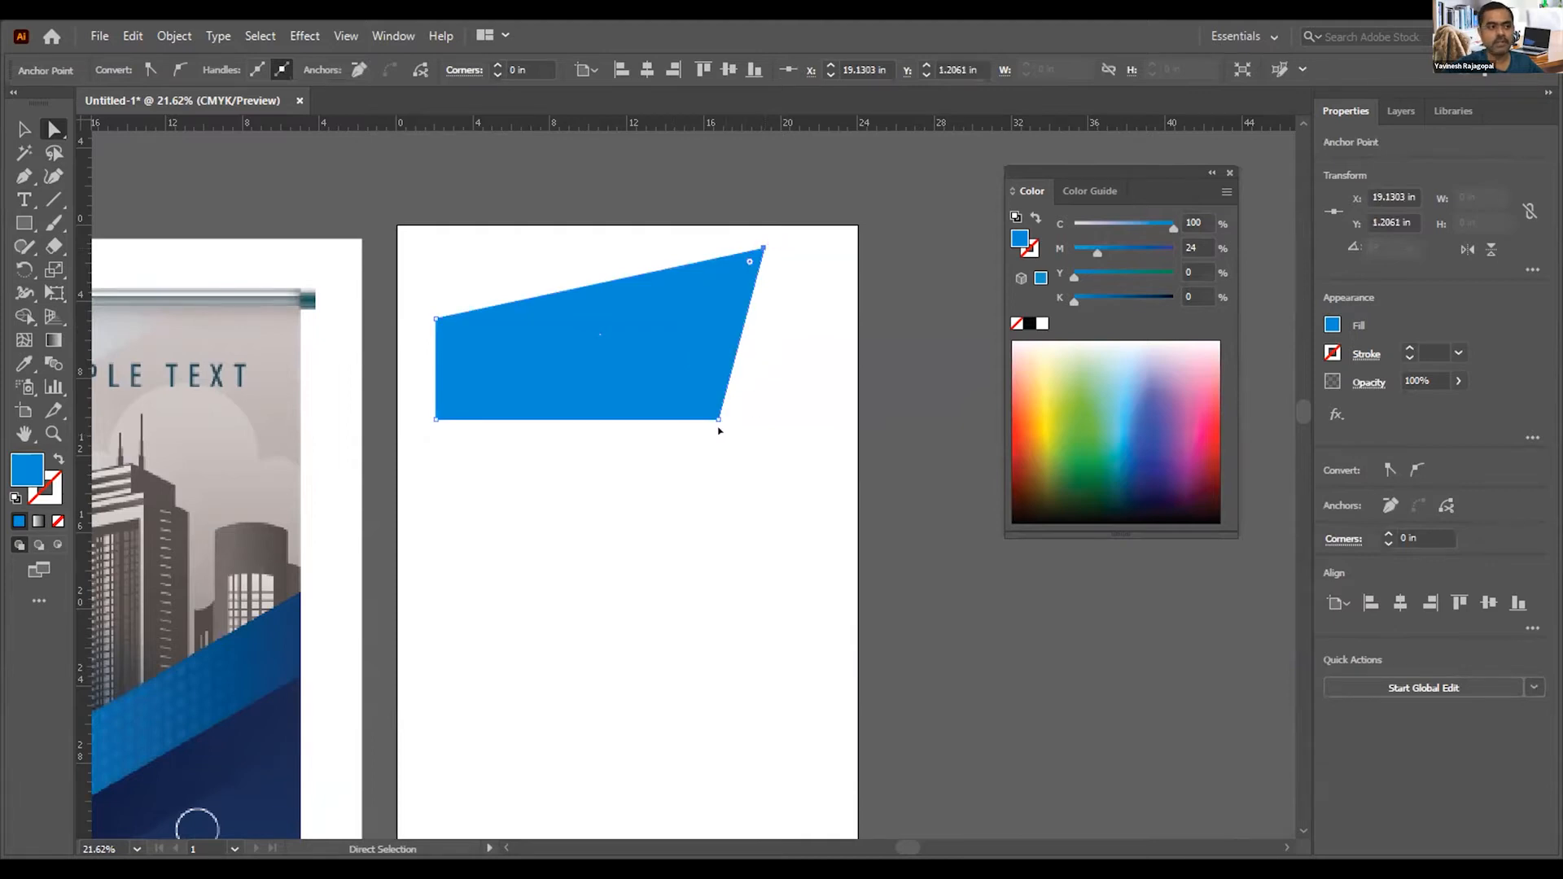
left_click_drag(719, 420, 837, 435)
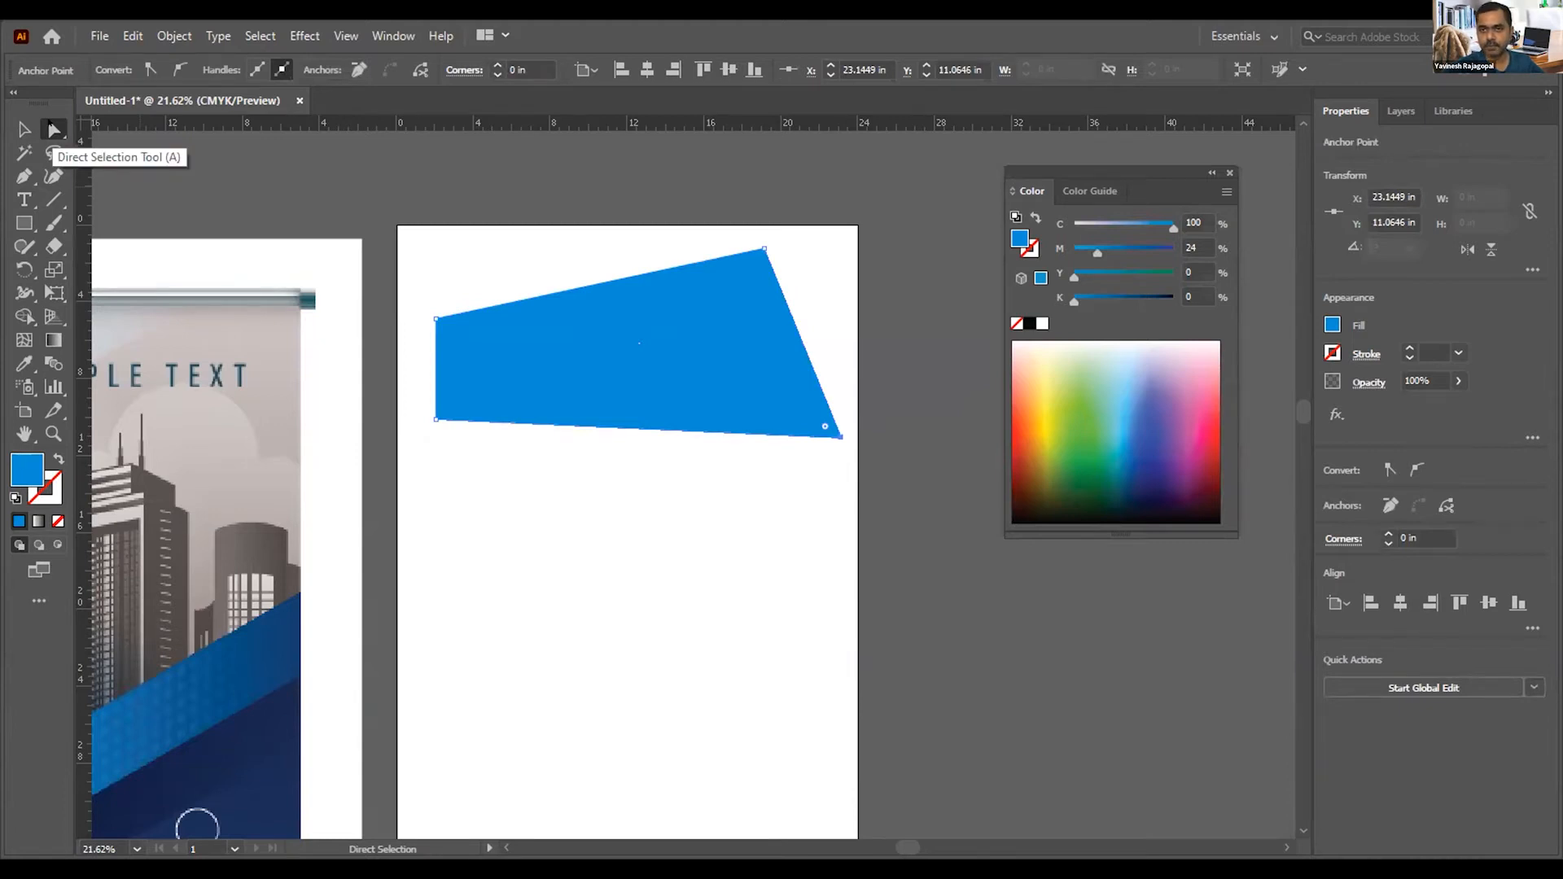
key("ctrl+z")
key("ctrl+z")
key("ctrl+z")
key("ctrl+z")
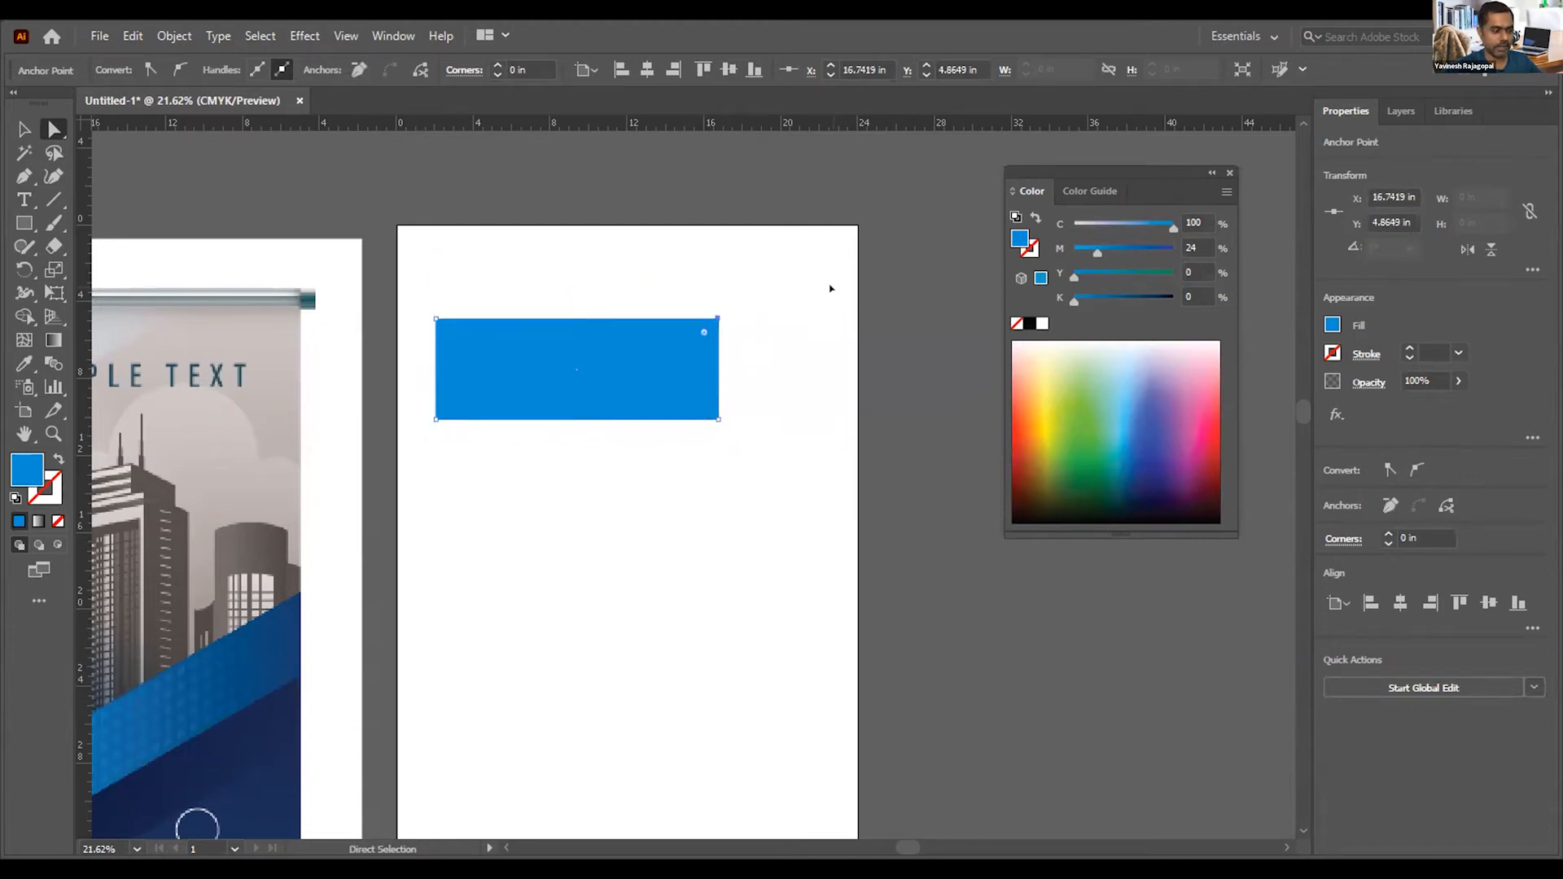
left_click(781, 277)
Step: Select the whole rectangle and move it with Direct Selection to about X 8.6 in, Y 9.8 in, and deselect it
left_click(23, 130)
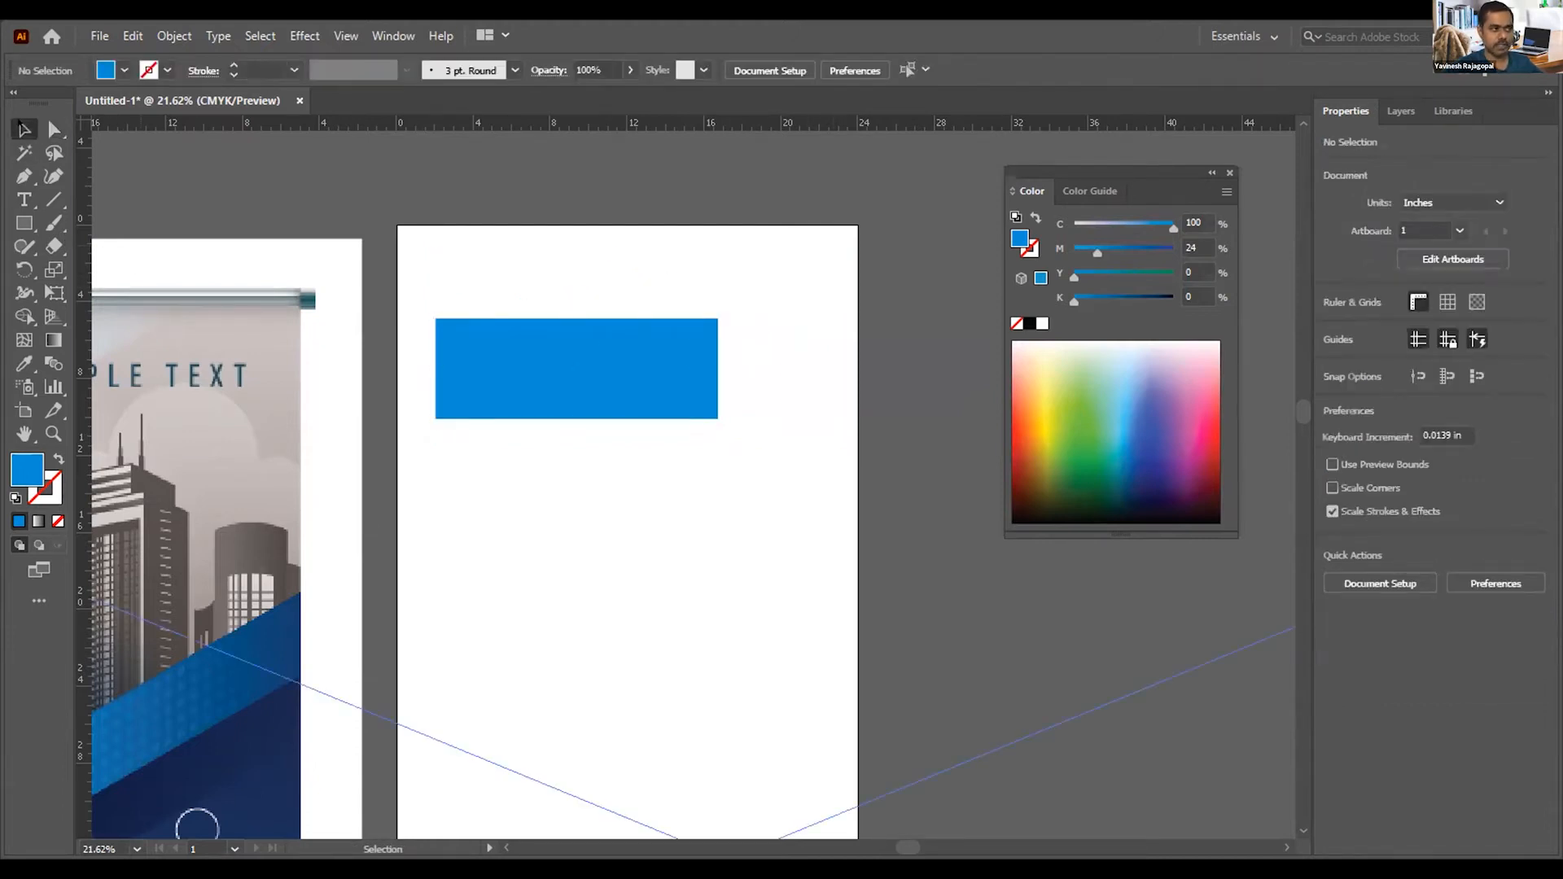
left_click(565, 368)
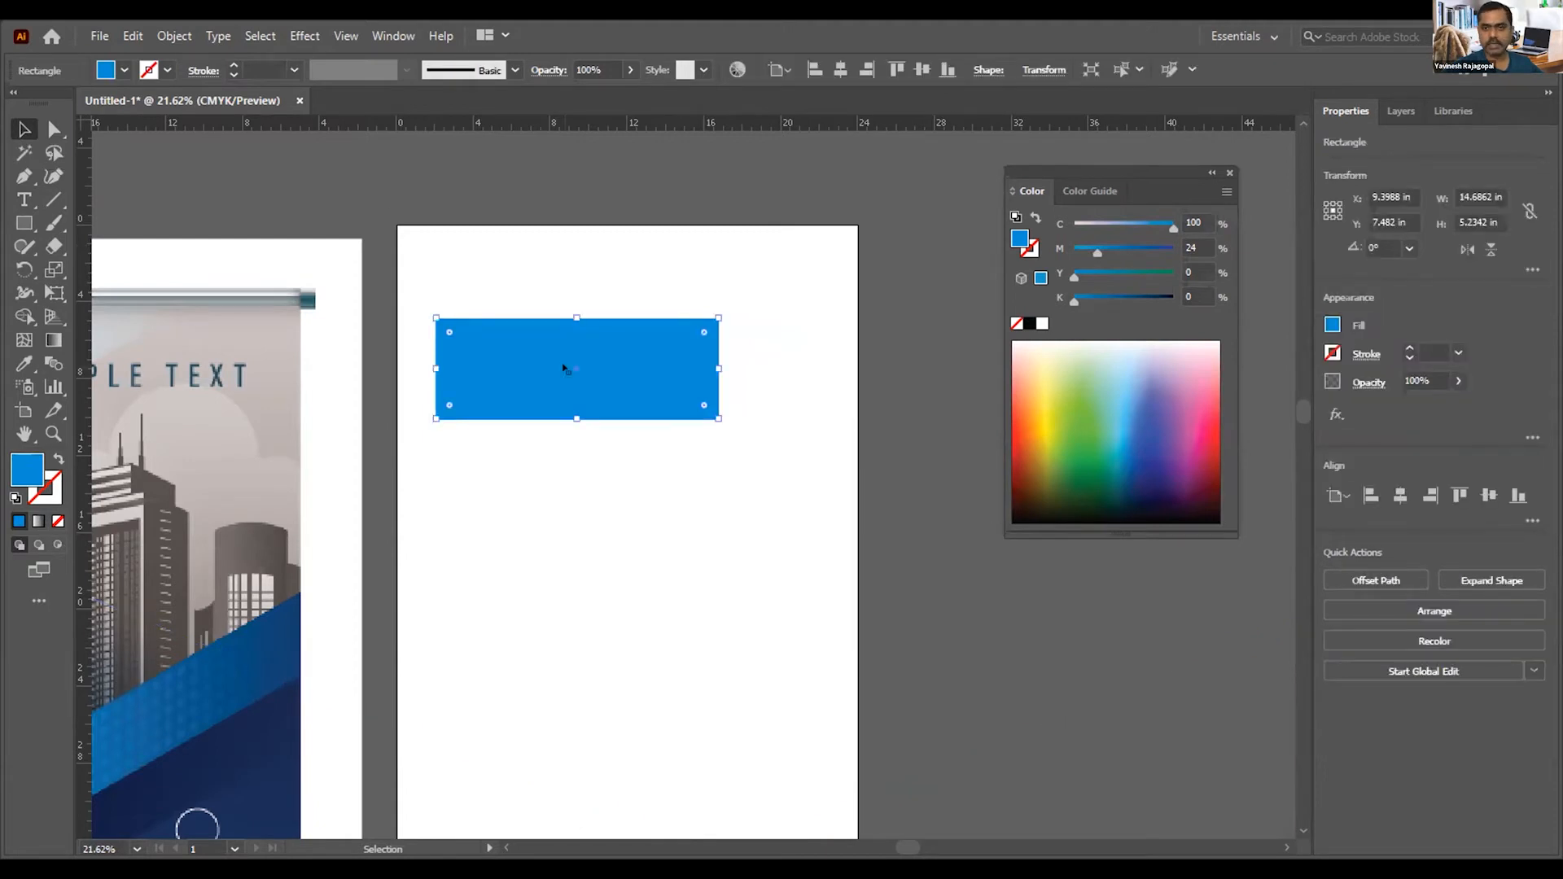
left_click(53, 129)
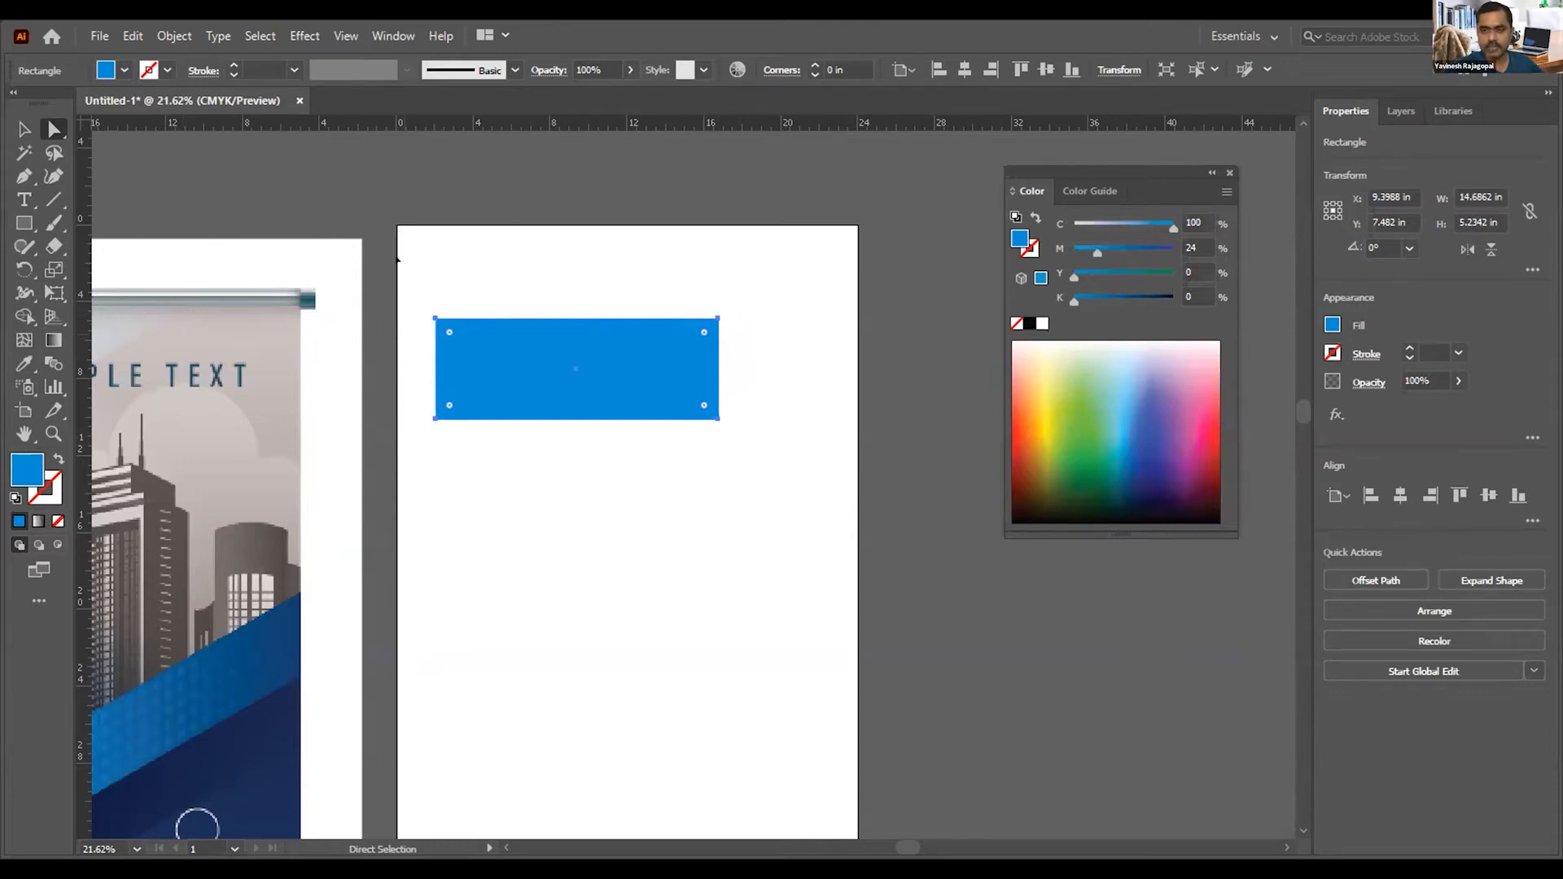
left_click_drag(719, 318, 694, 357)
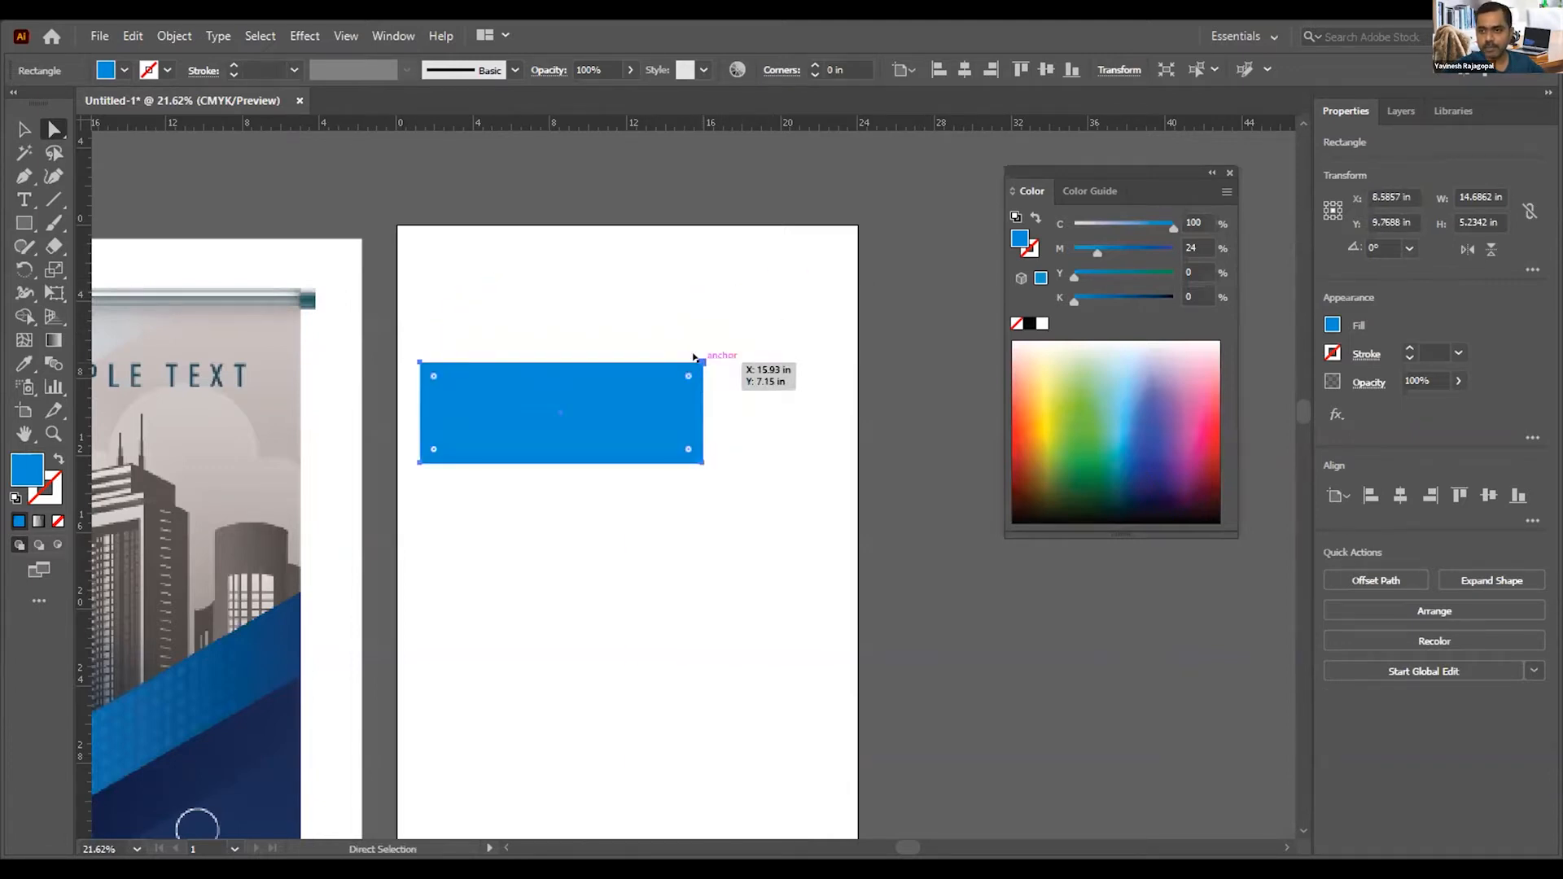
left_click(797, 340)
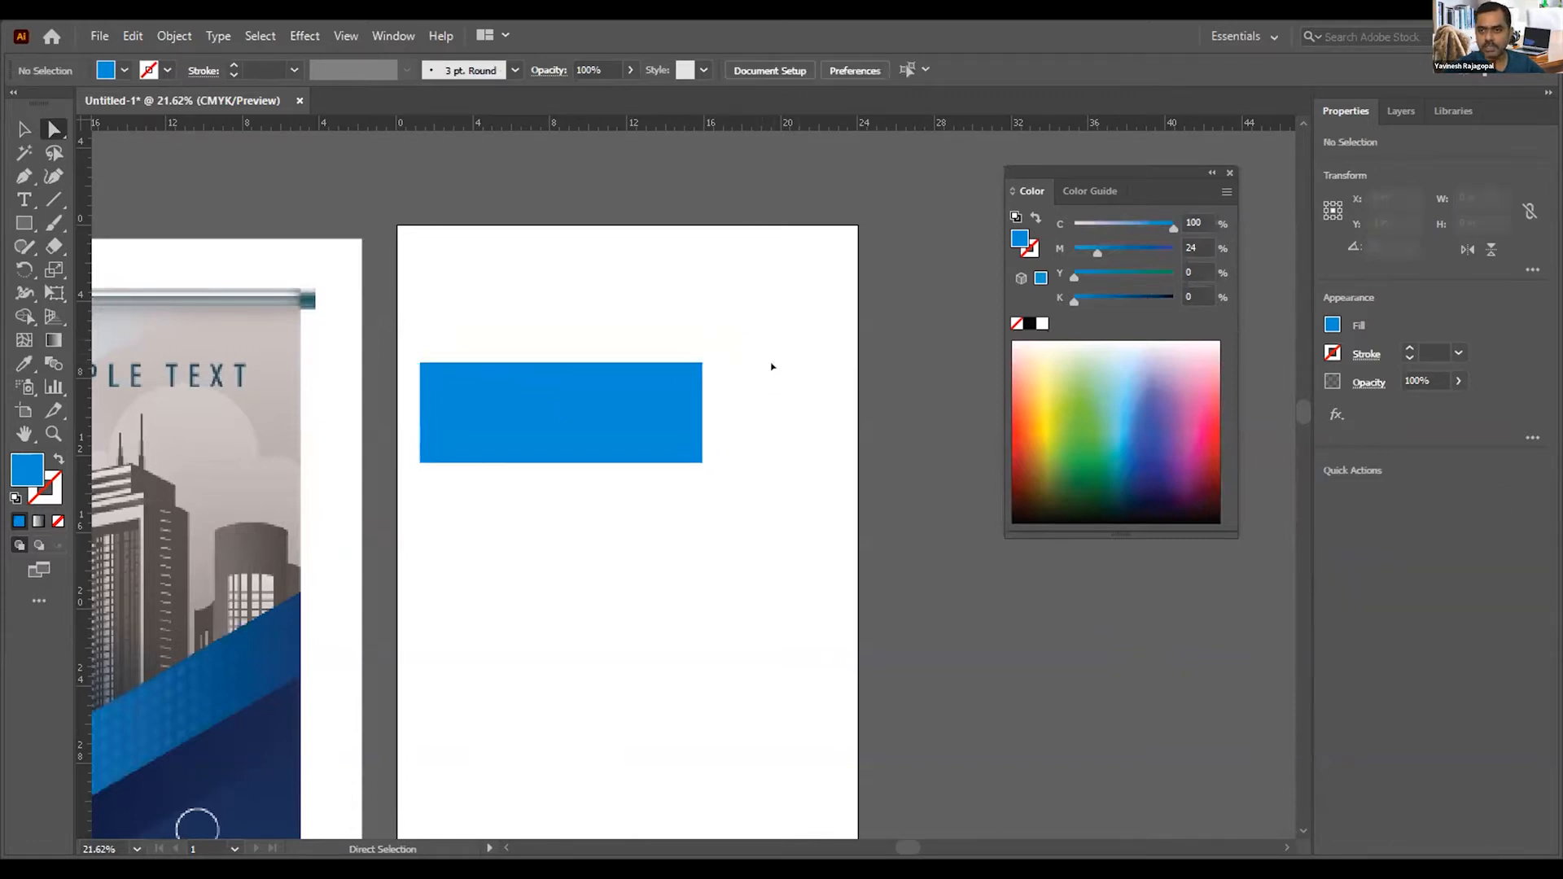
Step: Select only the rectangle's upper right anchor point and move it outward to about X 18.47 in, Y 2.22 in
left_click(704, 361)
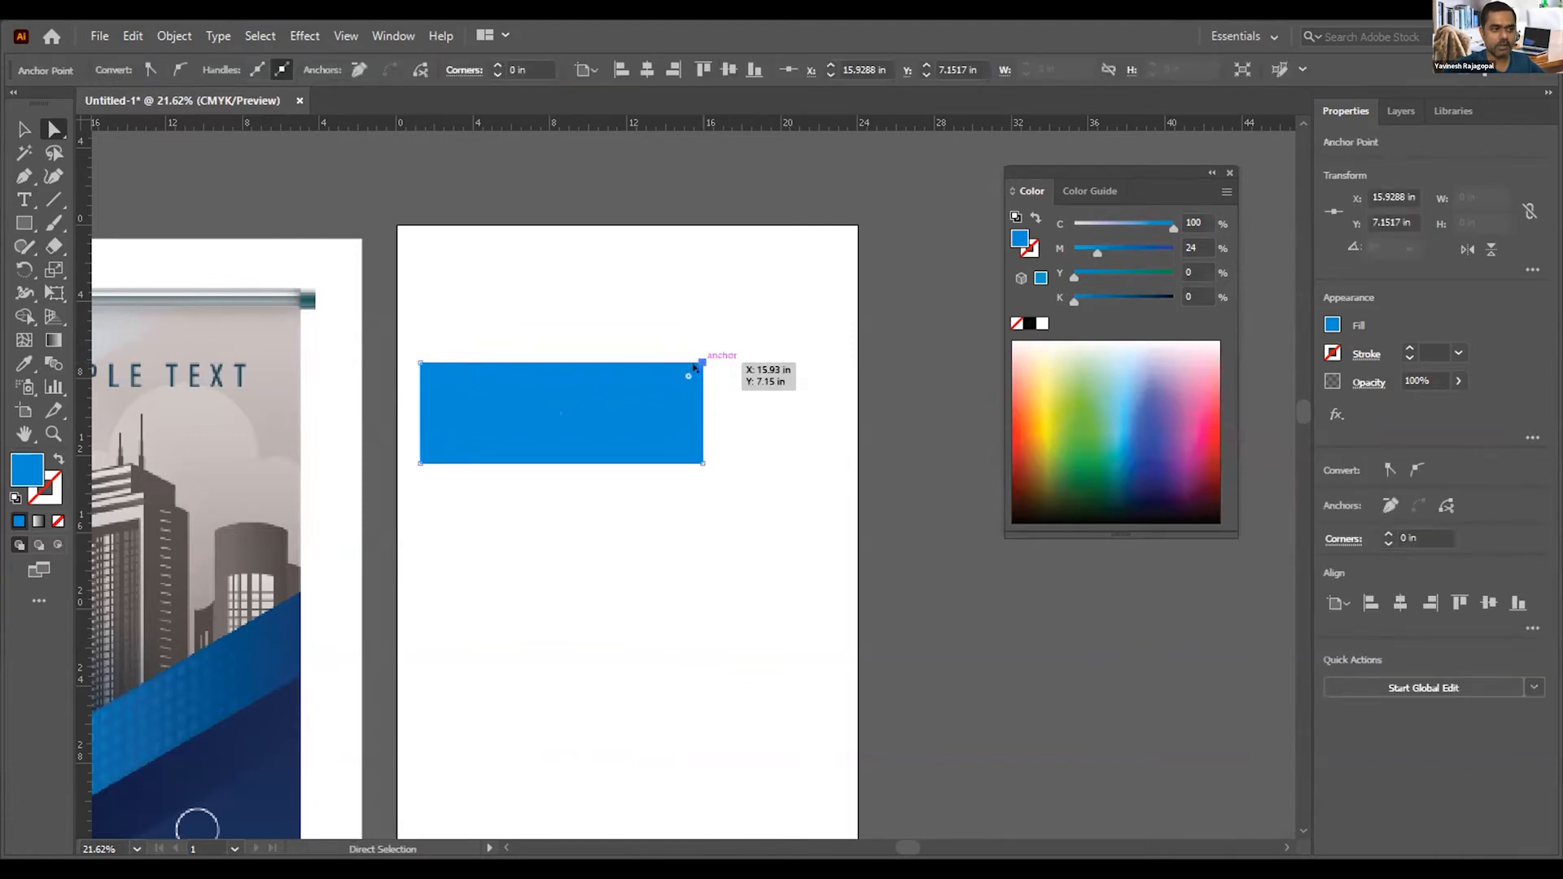
left_click_drag(694, 356, 751, 262)
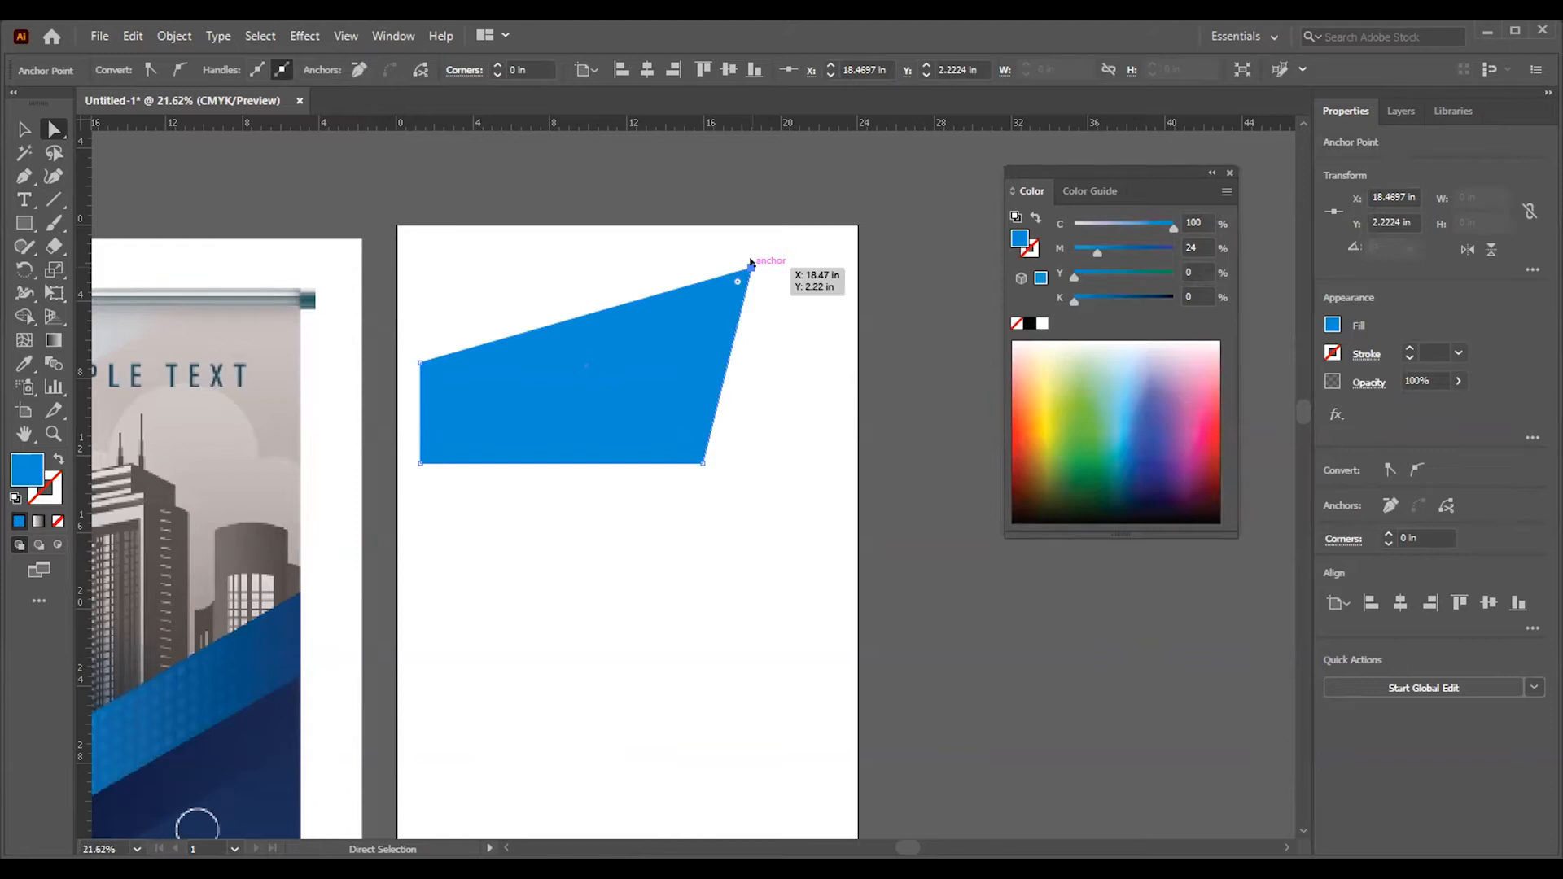
Step: Undo the last corner move on the blue rectangle and deselect the shape
key("ctrl+z")
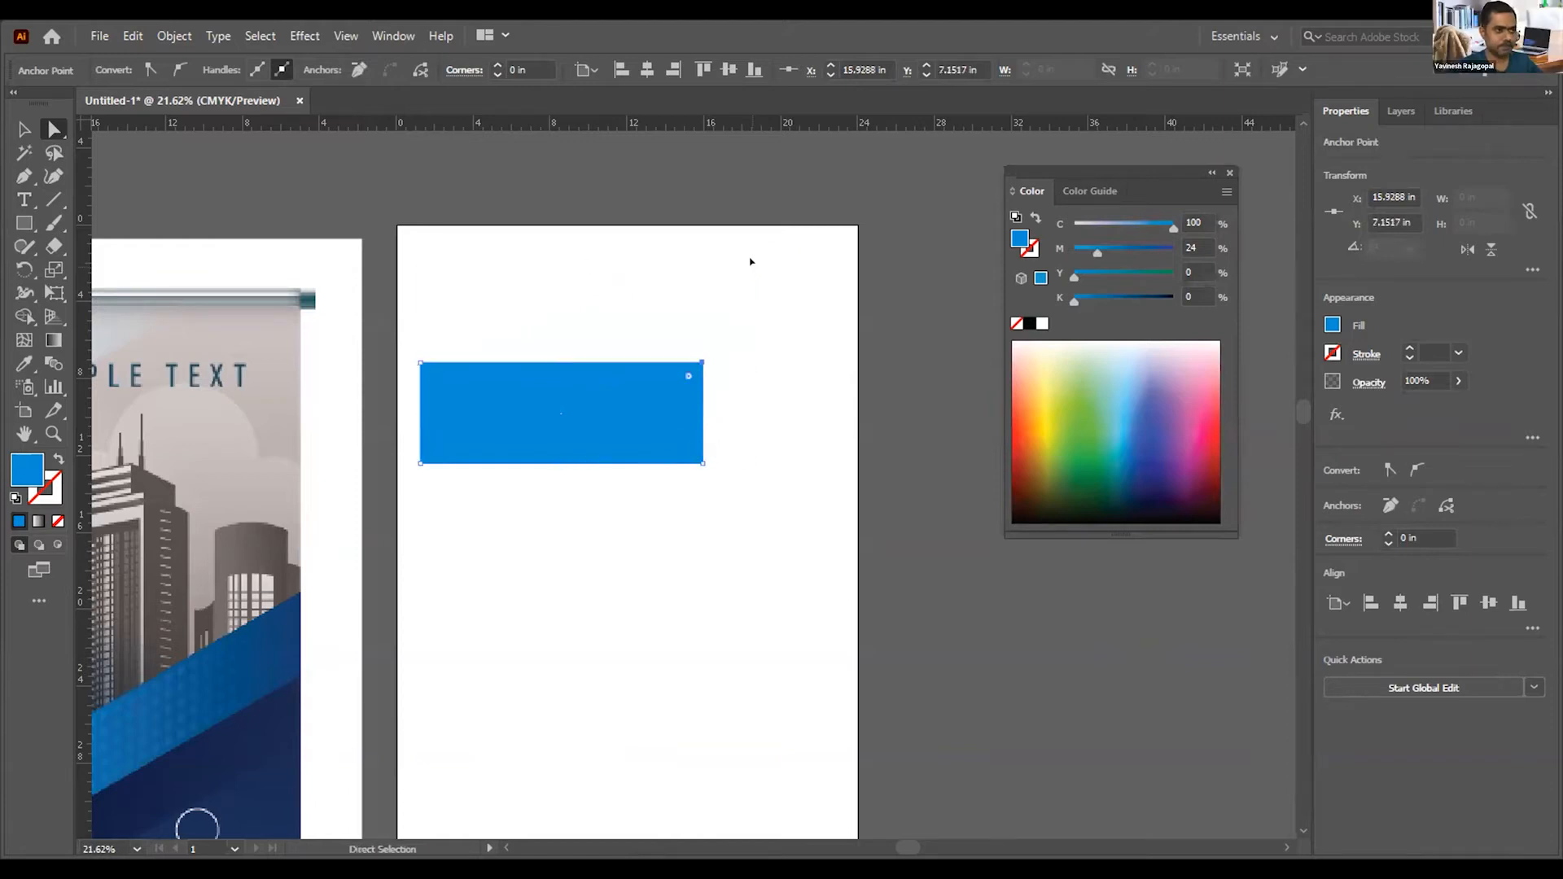
left_click(750, 261)
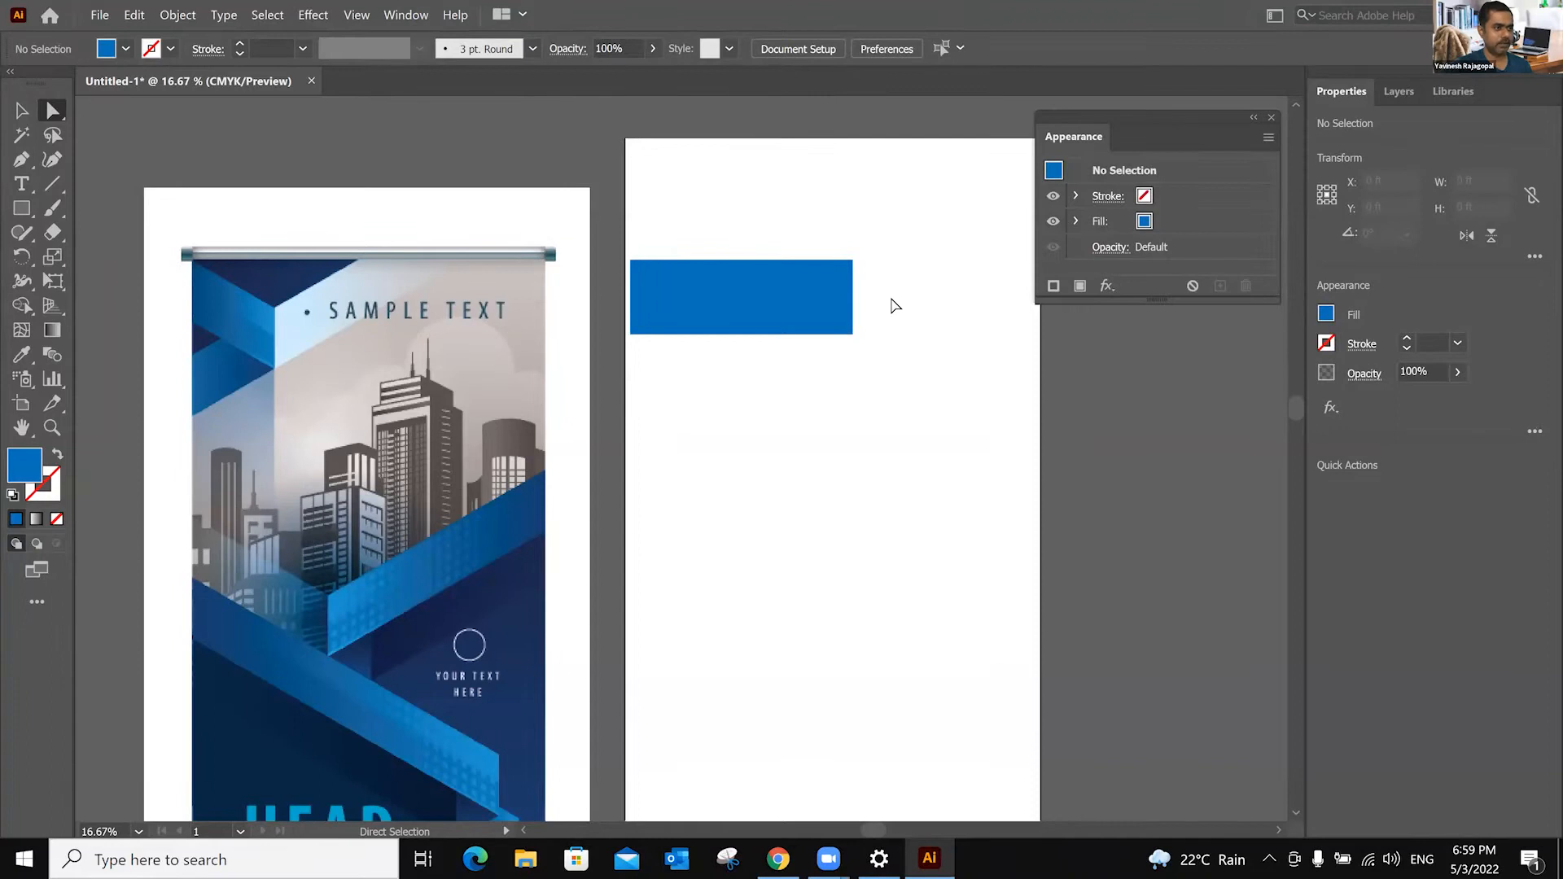
left_click(789, 307)
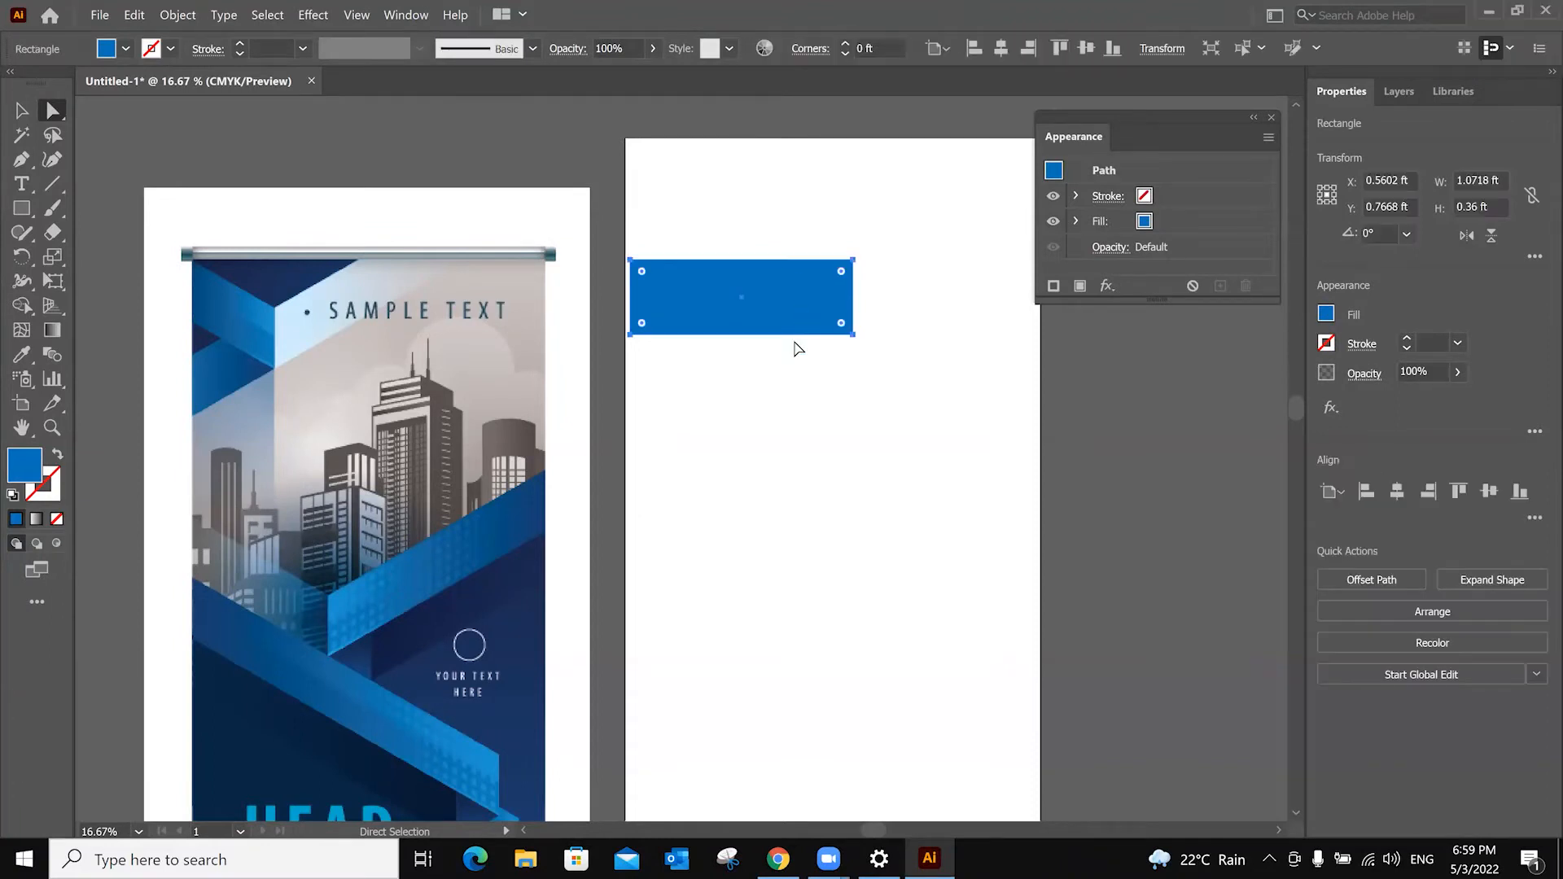
left_click(22, 111)
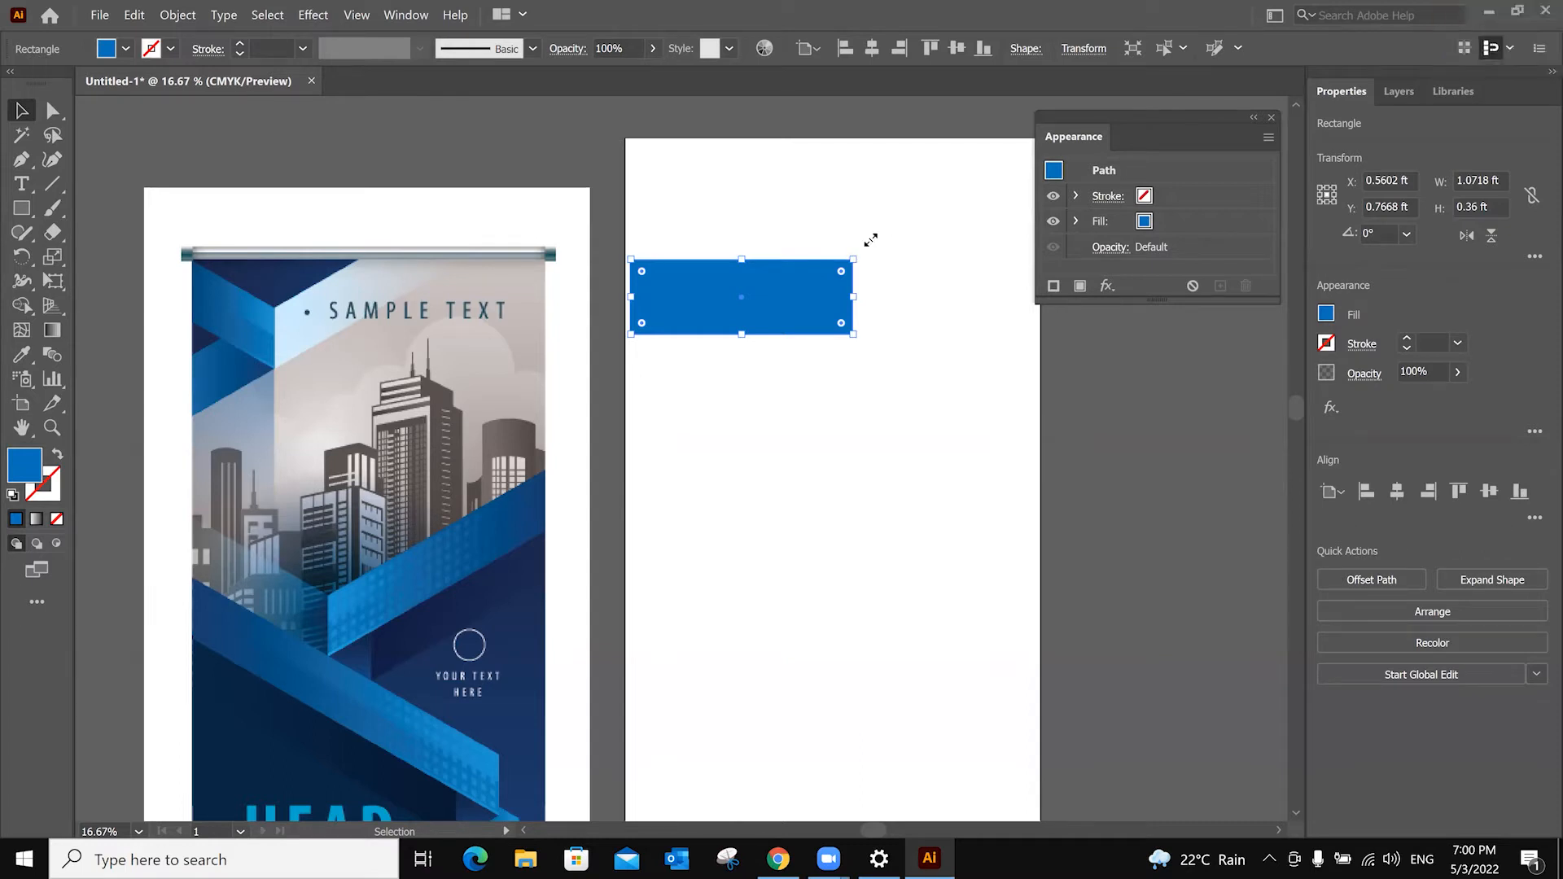
key("ctrl+equal")
key("ctrl+equal")
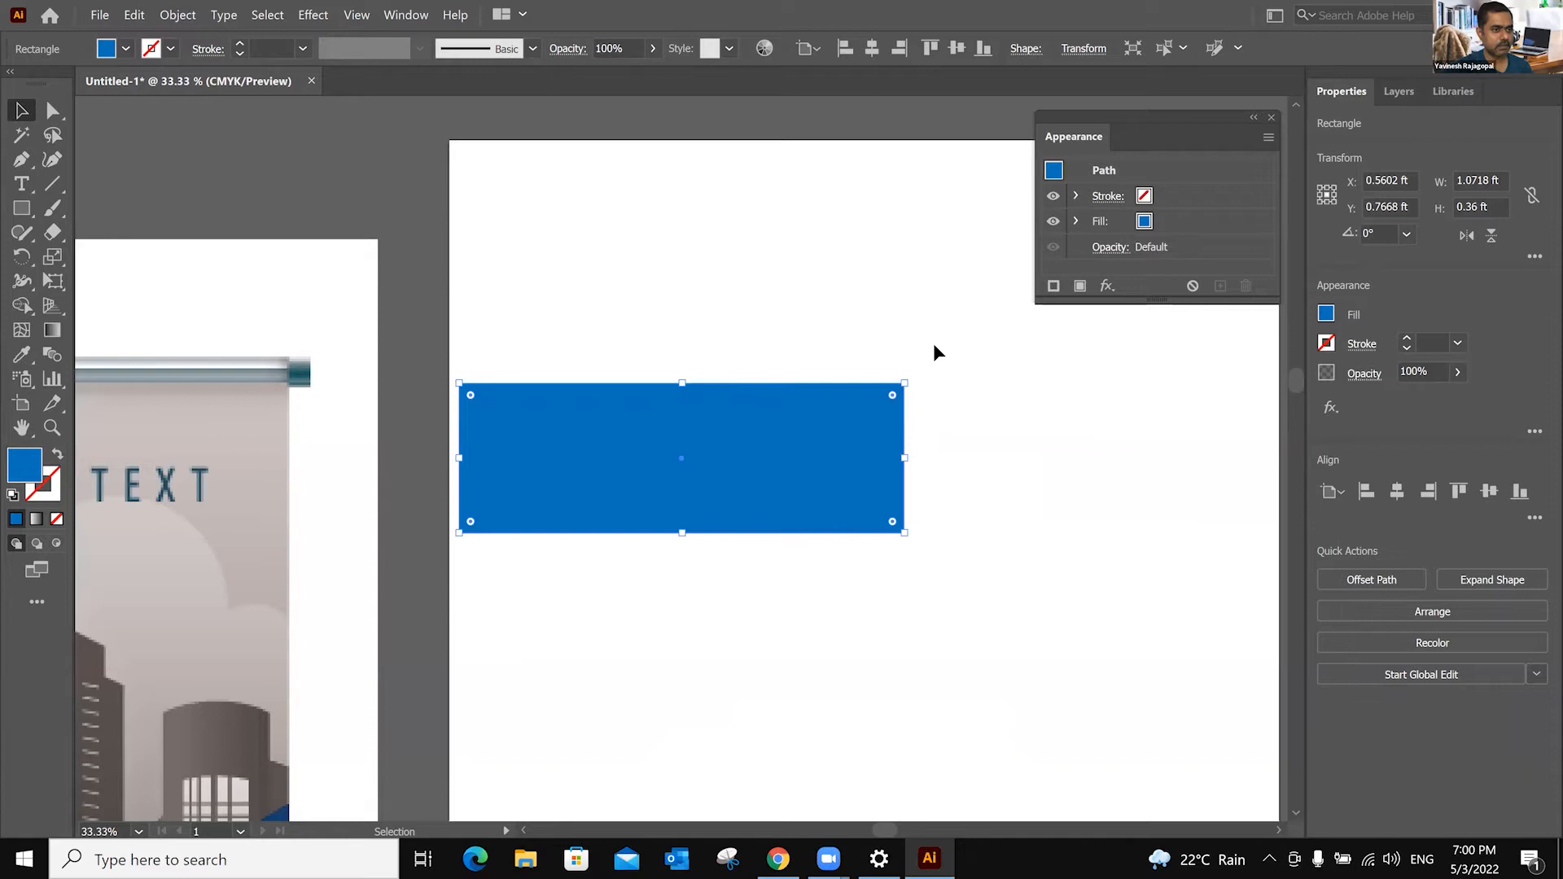
left_click(937, 353)
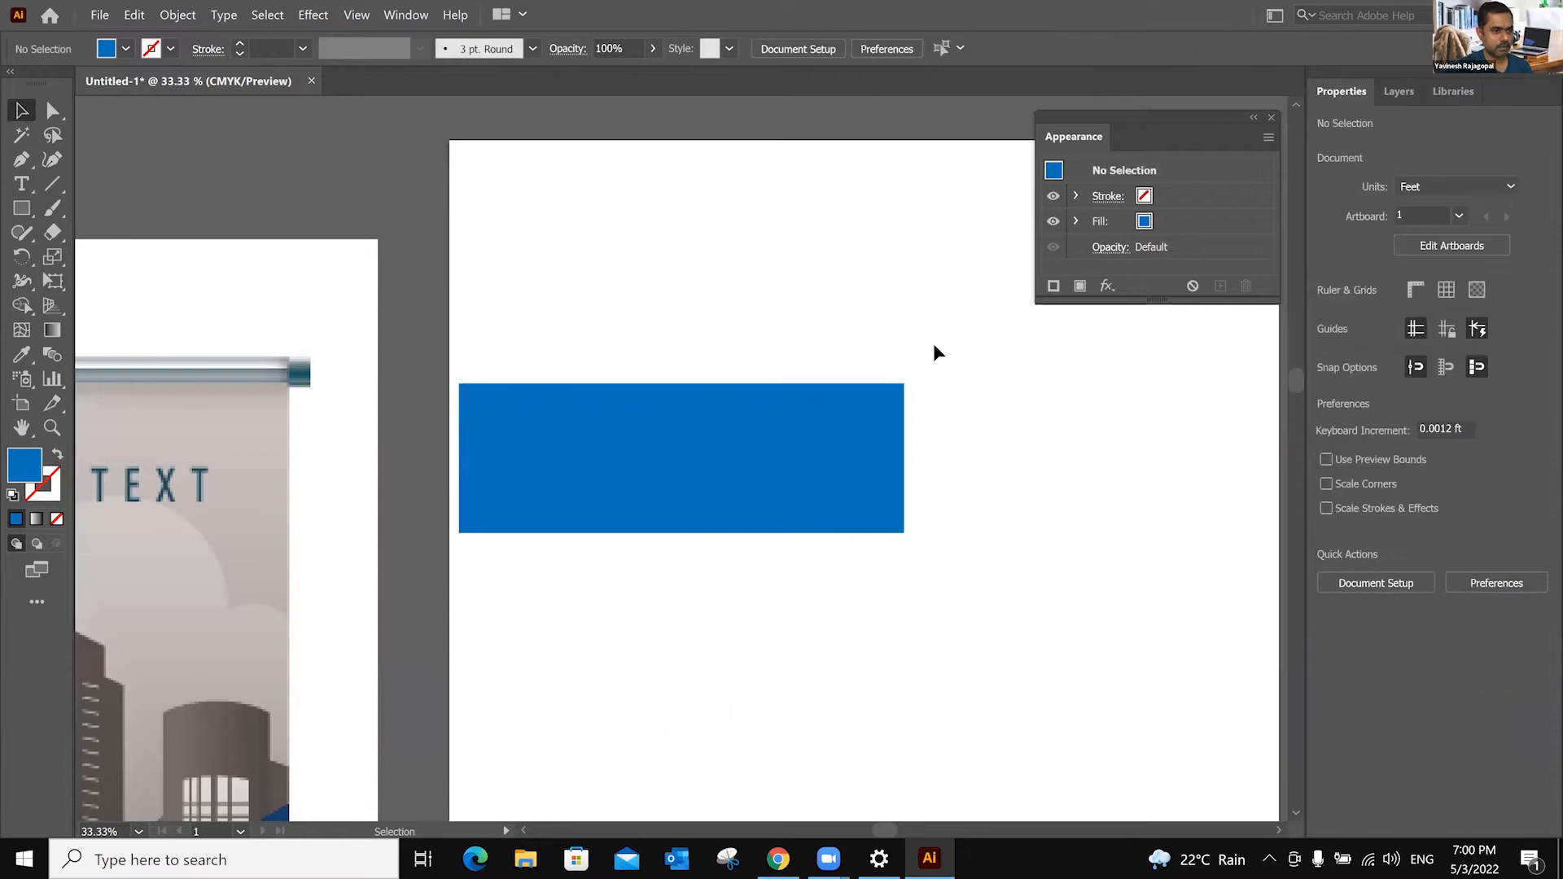
left_click(877, 403)
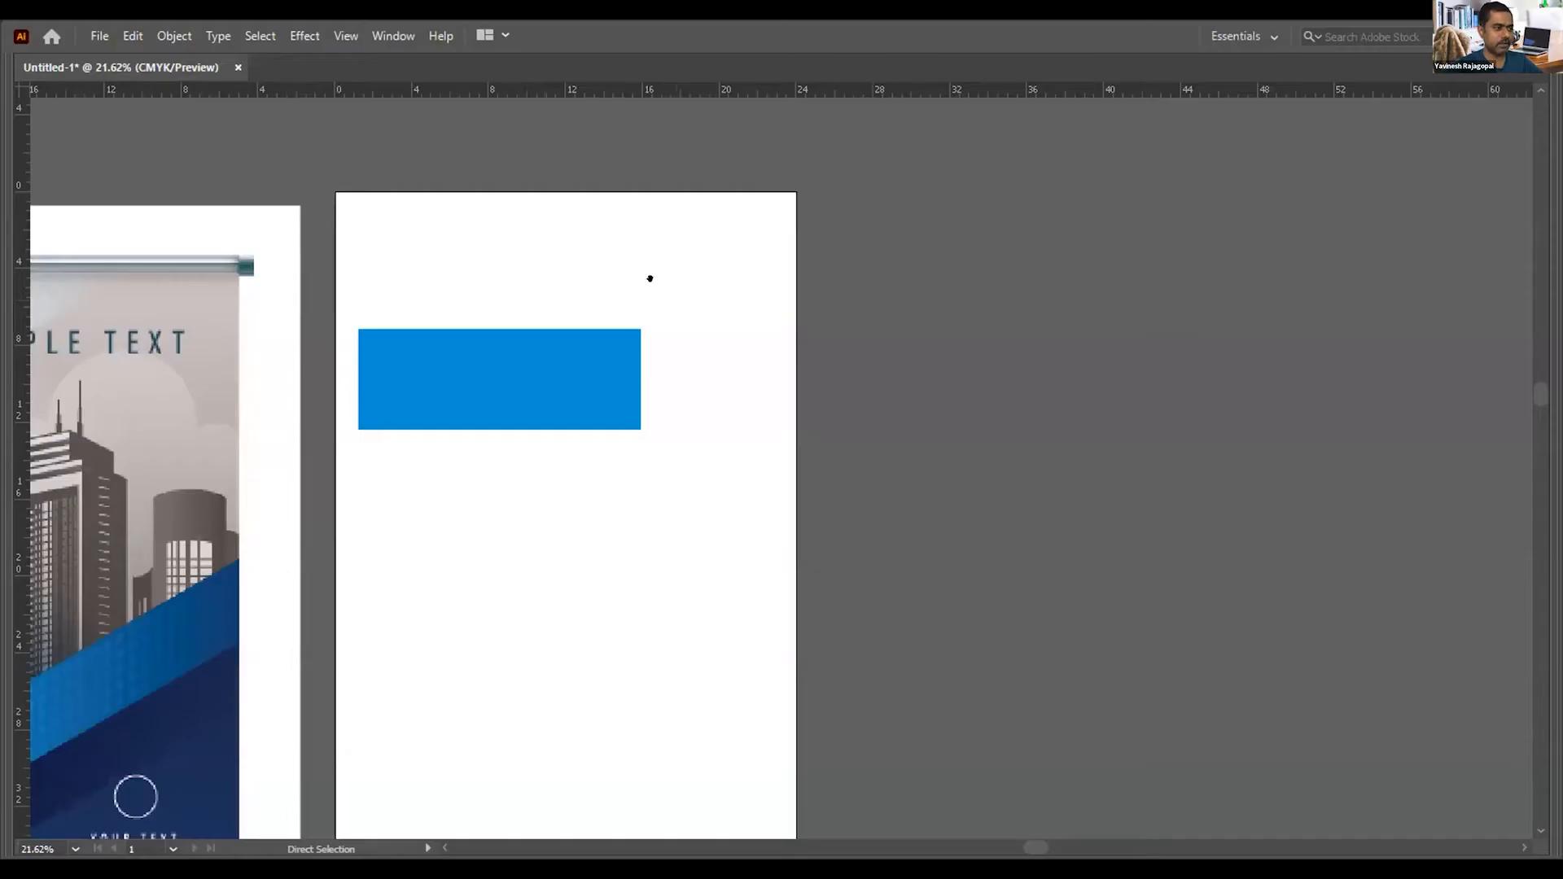
Step: Slant the blue rectangle into a parallelogram by moving its two right anchor points straight down about 9.4 in
scroll(571, 274, "left", 10)
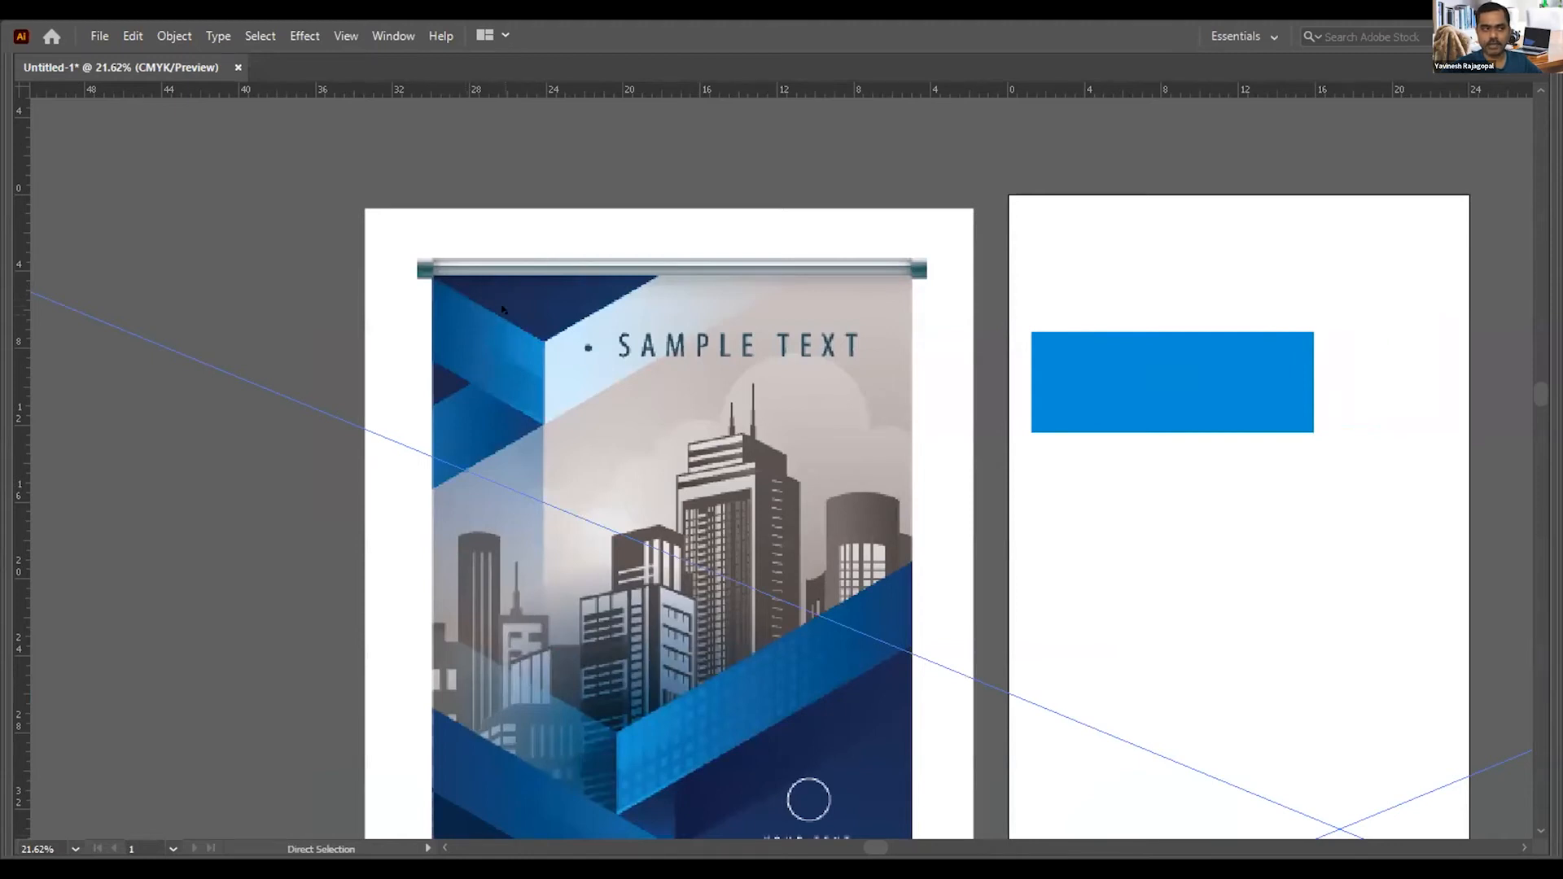
key("Tab")
scroll(728, 317, "right", 8)
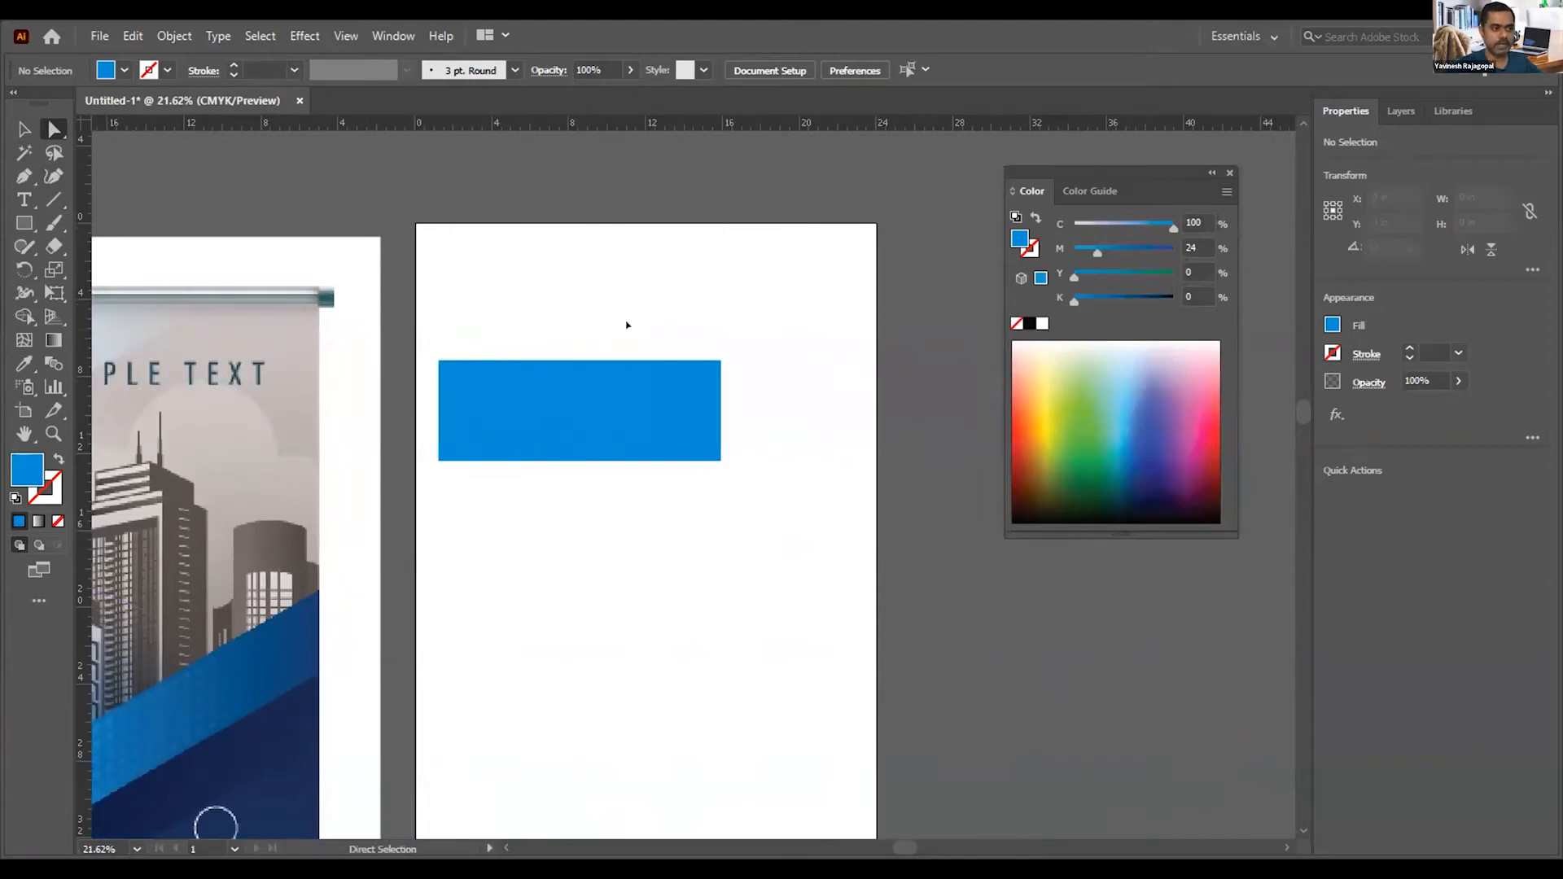
left_click_drag(696, 325, 742, 508)
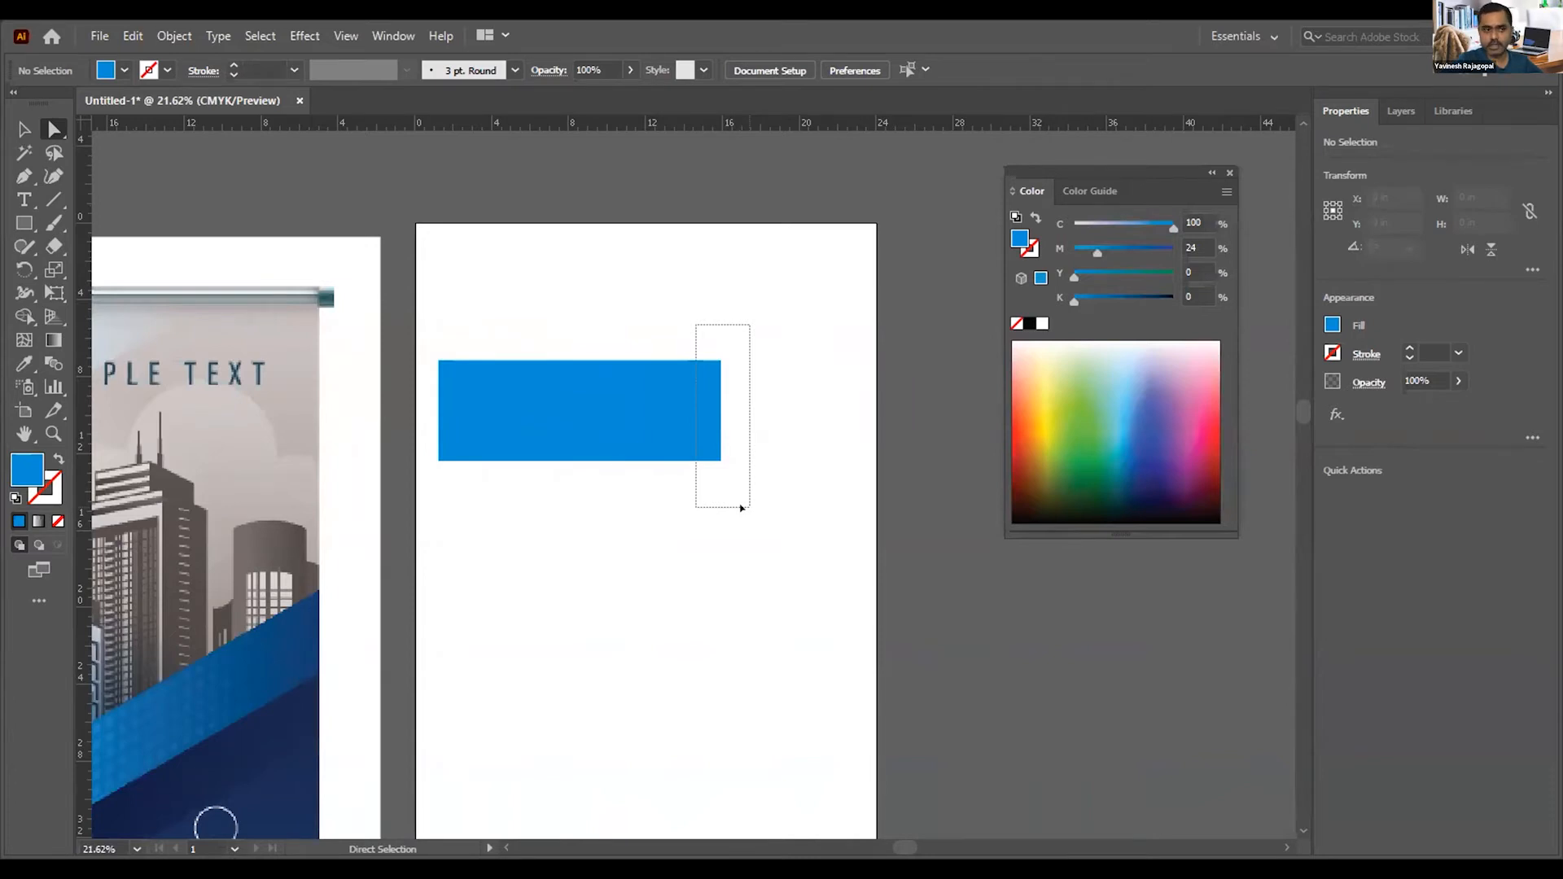
left_click_drag(741, 508, 740, 509)
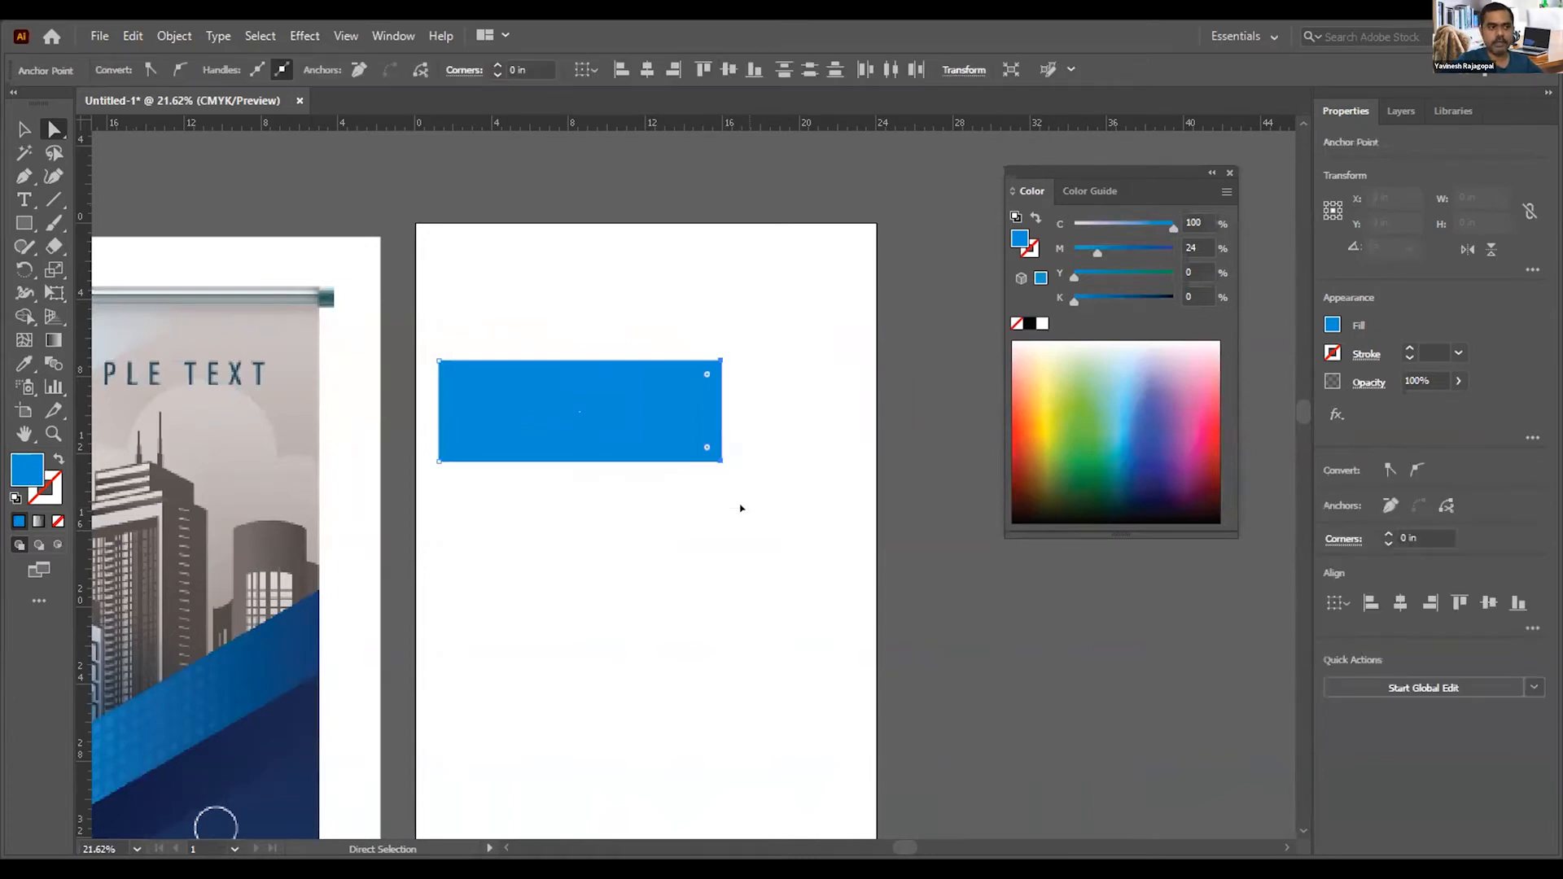
left_click_drag(687, 311, 817, 570)
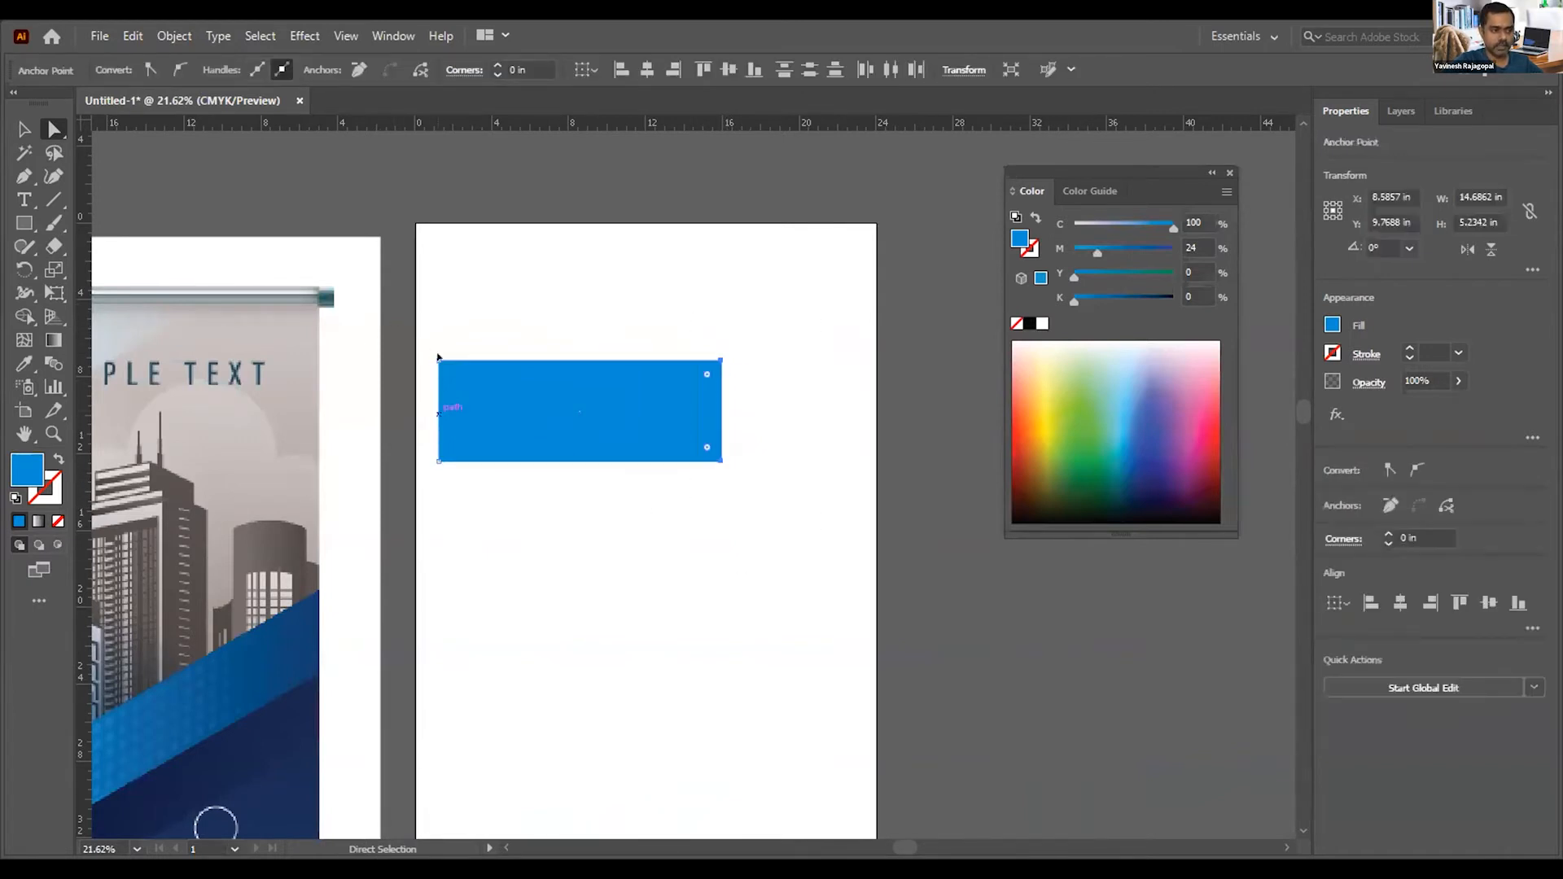
left_click_drag(720, 463, 711, 636)
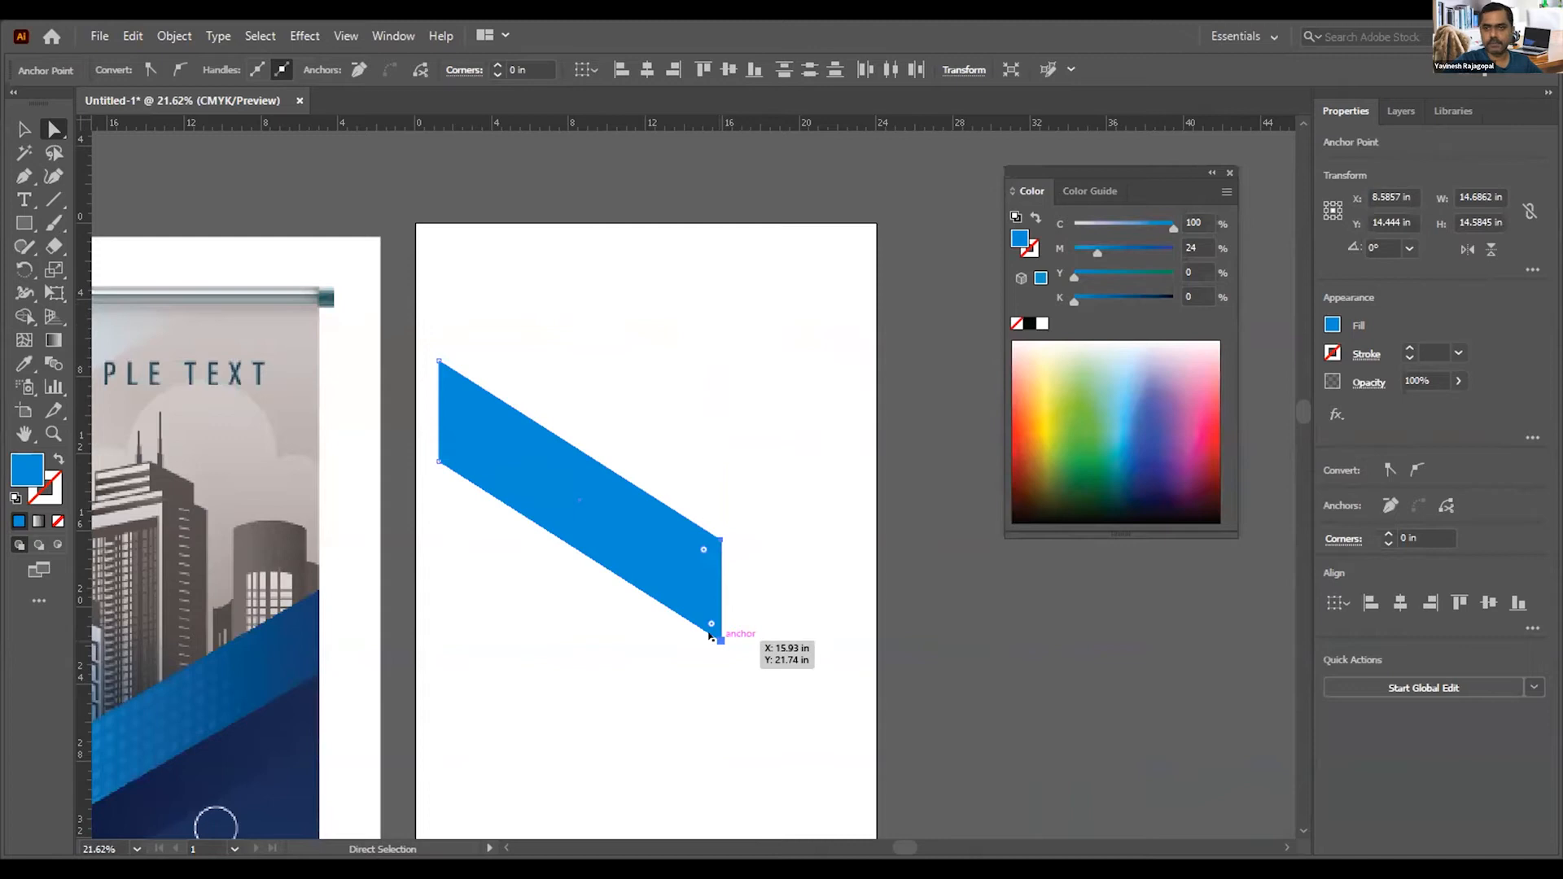
left_click(754, 353)
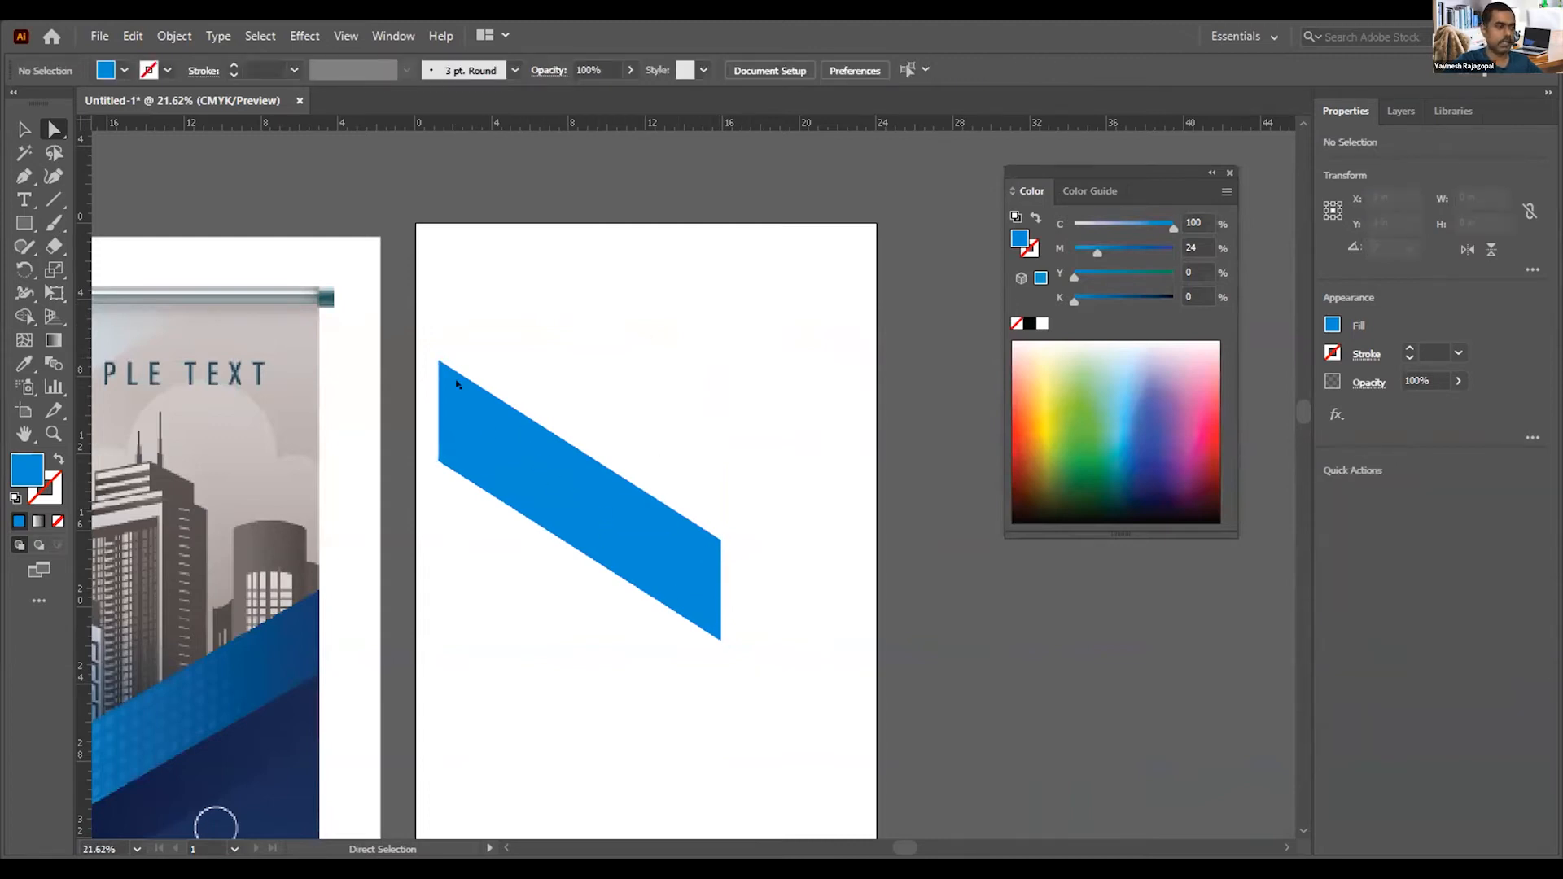
Step: Try to thin the slanted band by moving its two upper anchor points down about 2.4 in, and undo that
left_click(439, 356)
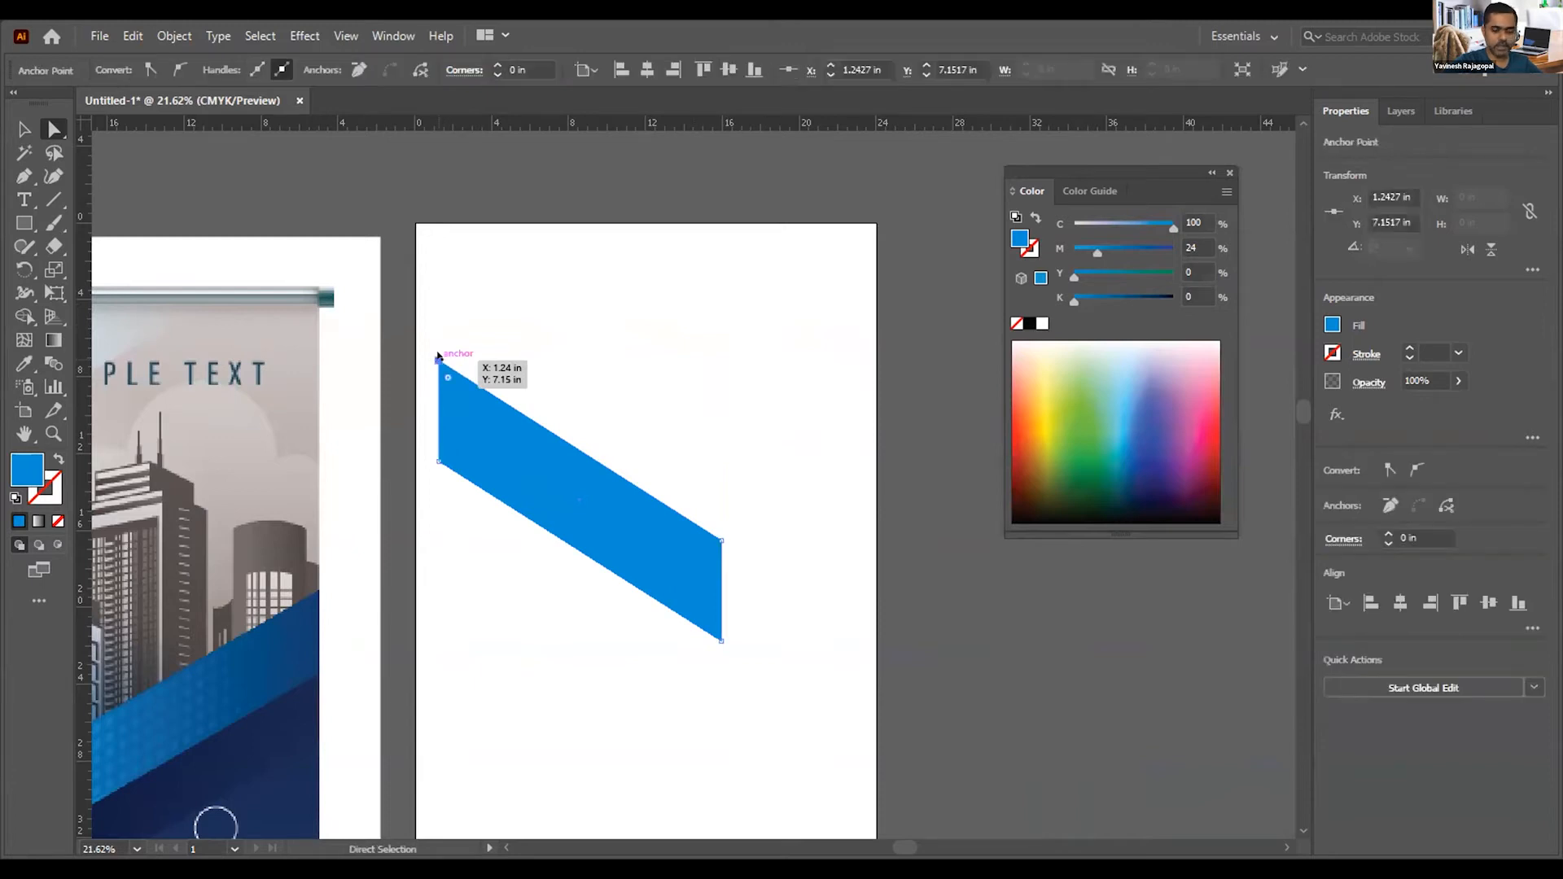
left_click(721, 539, "shift")
left_click_drag(720, 539, 722, 585)
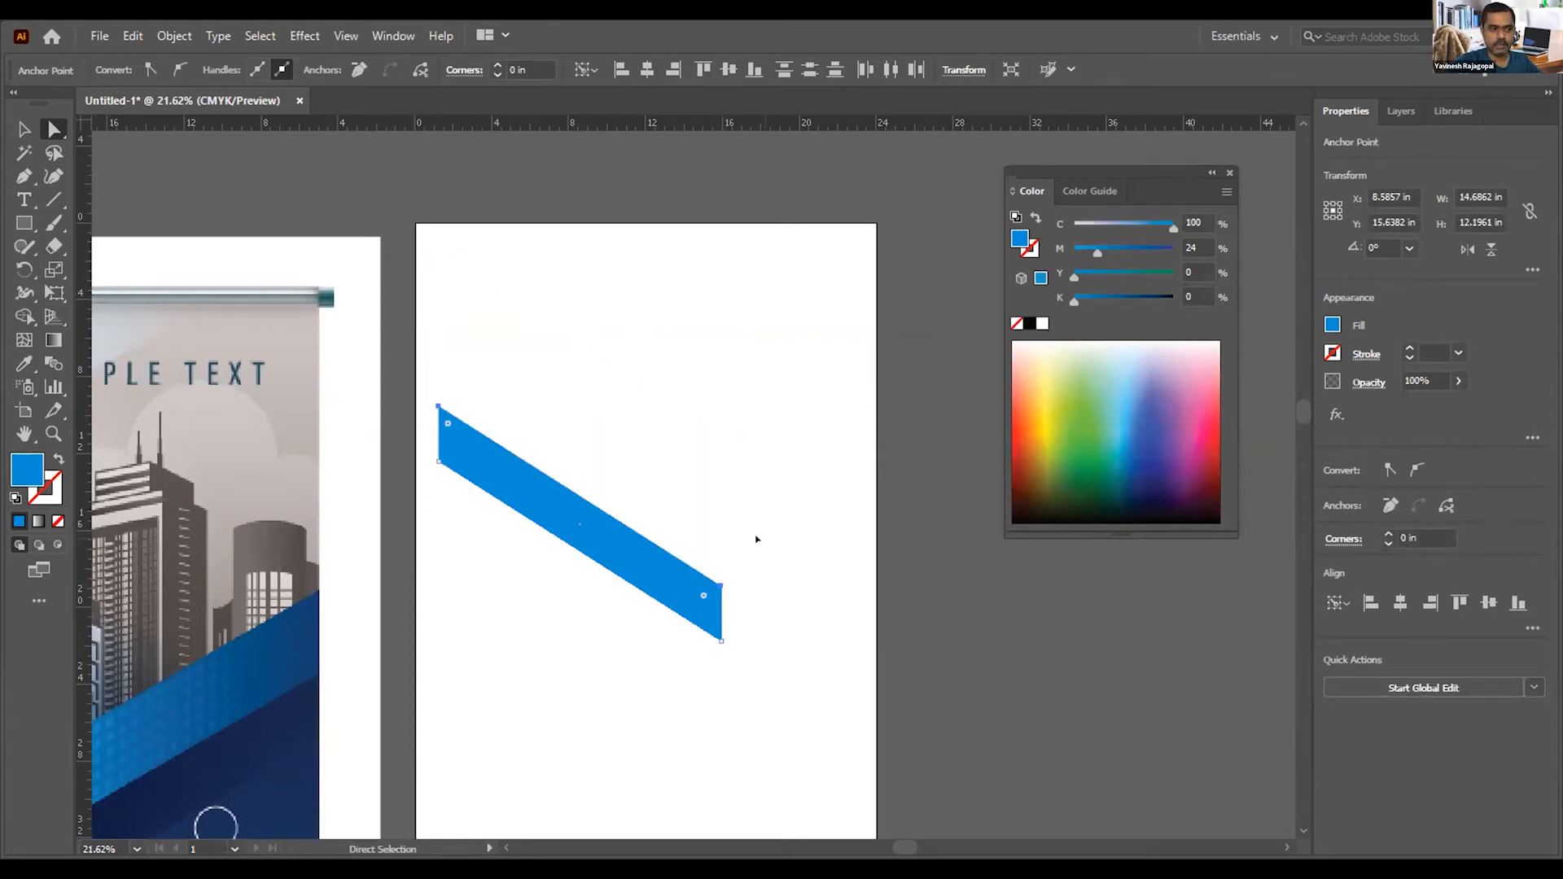
key("ctrl+z")
key("ctrl+z")
Step: Undo the slanting of the blue band to get back the plain rectangle, and deselect it
left_click(768, 504)
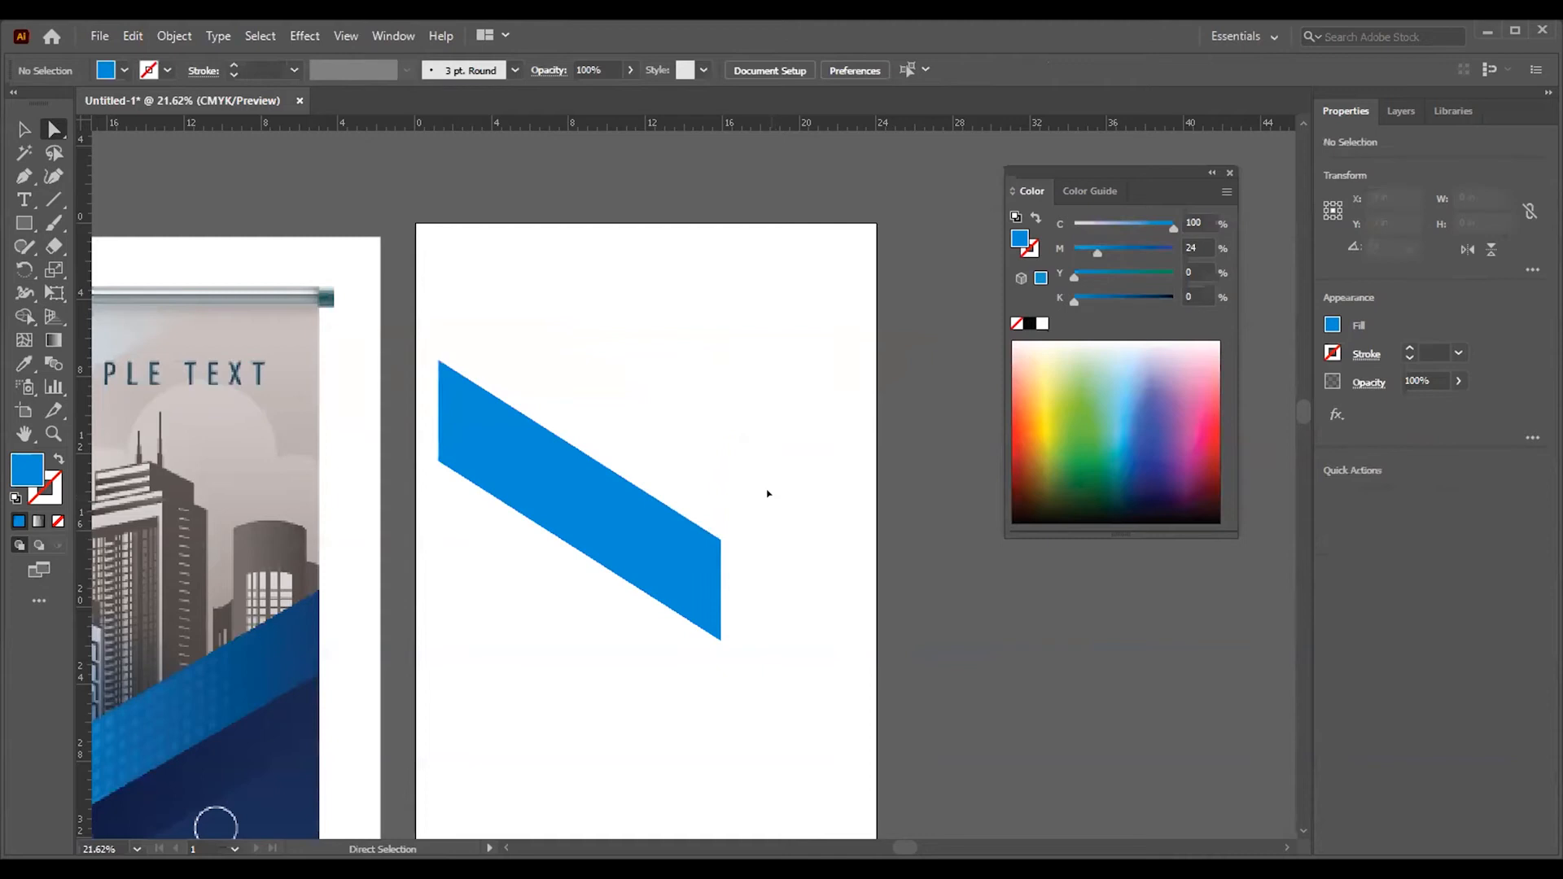
key("ctrl+z")
left_click(771, 492)
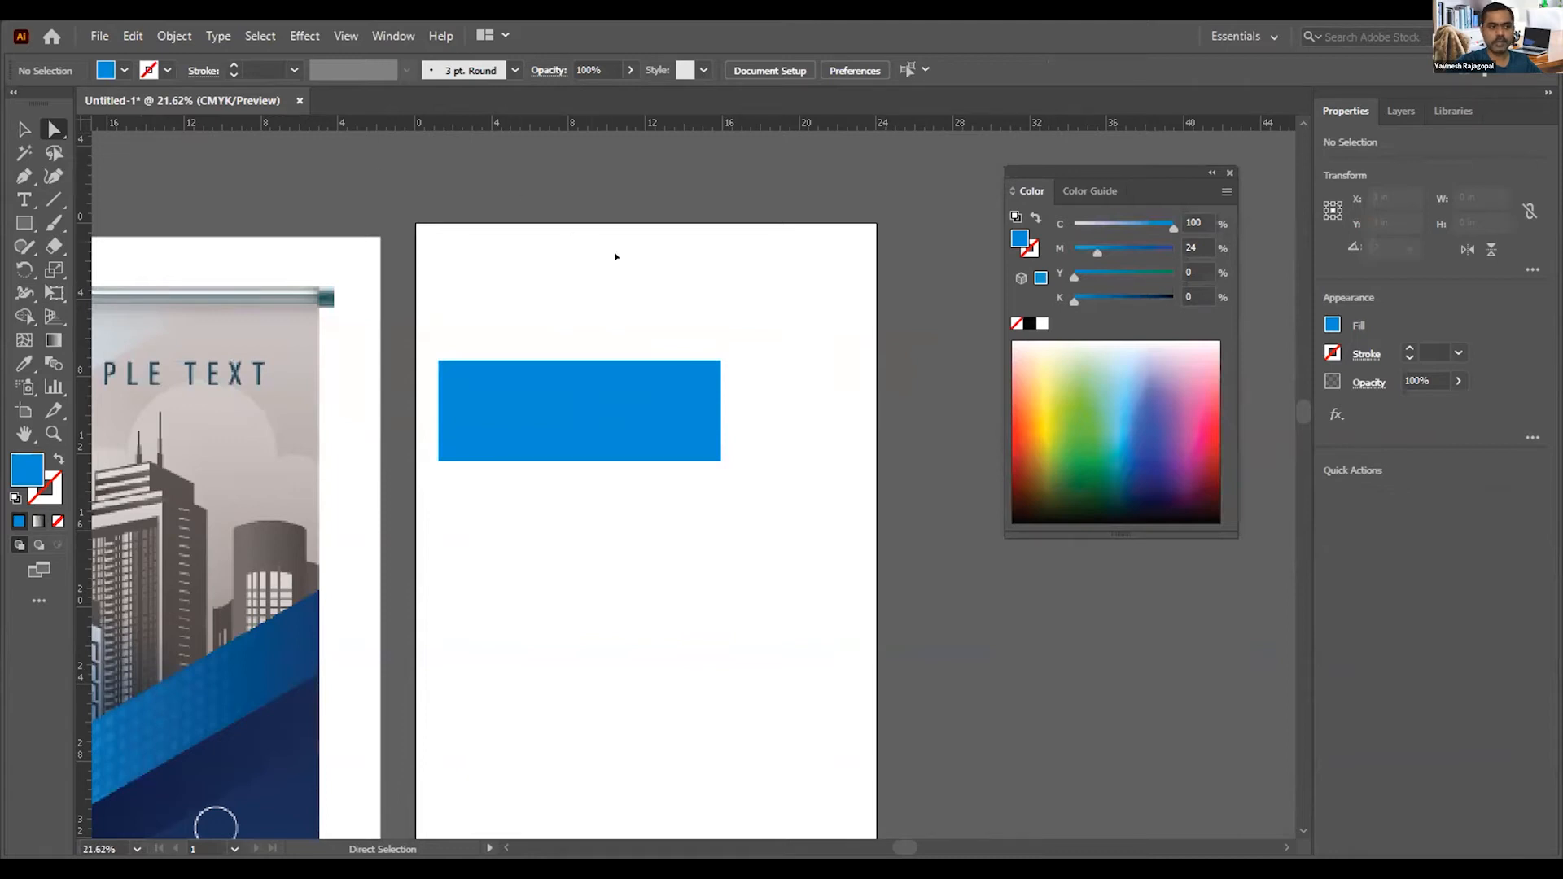
Step: Move the whole blue rectangle up and slightly left to about X 8.28 in, Y 7.94 in, and deselect it
left_click_drag(687, 326, 783, 510)
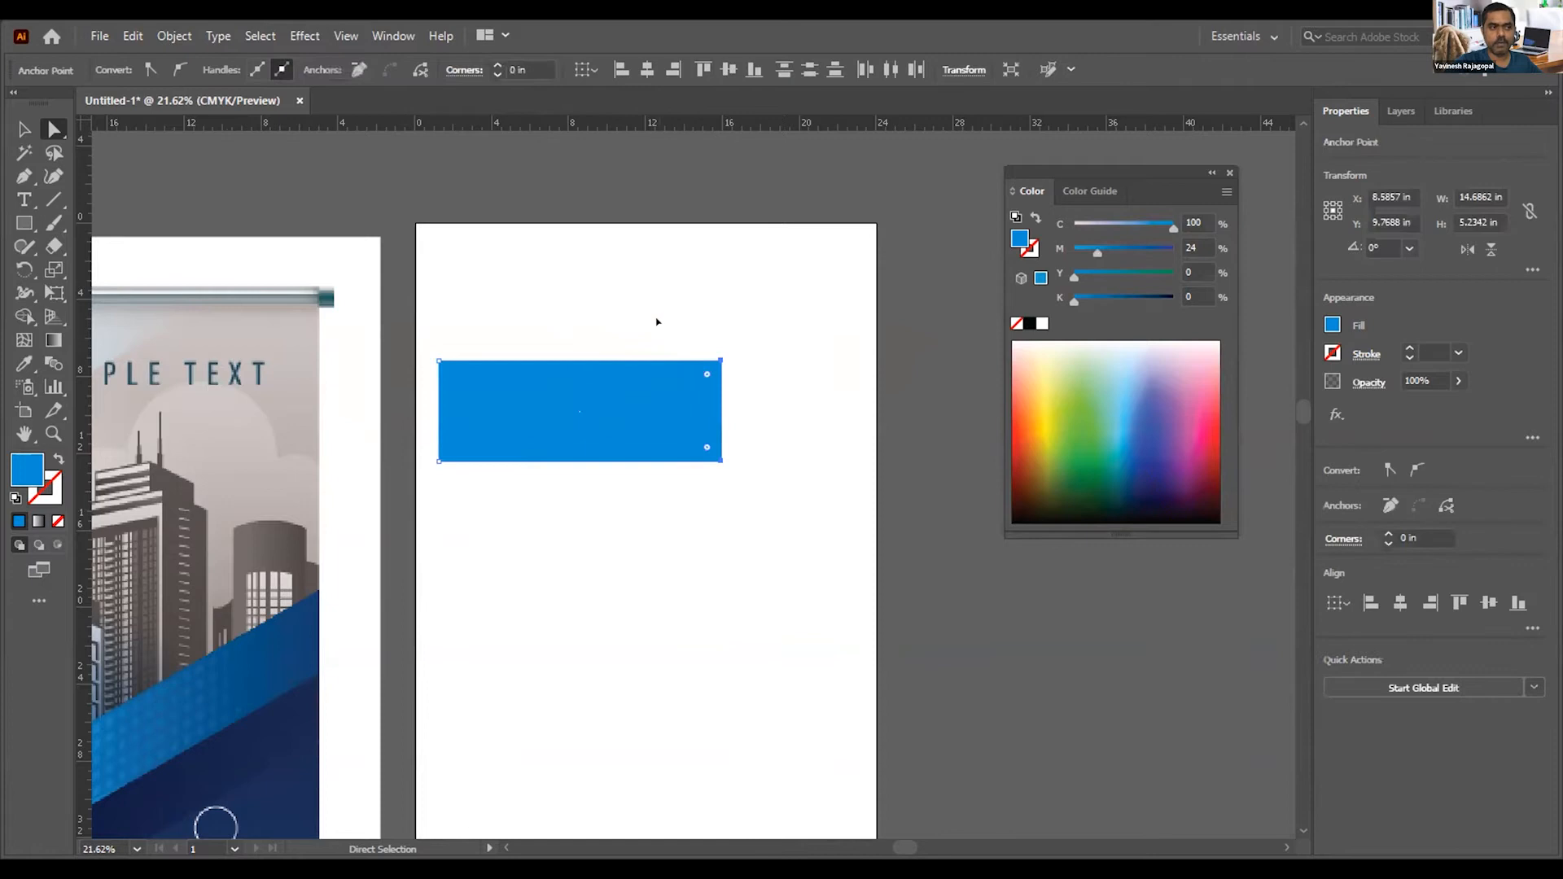
left_click(659, 307)
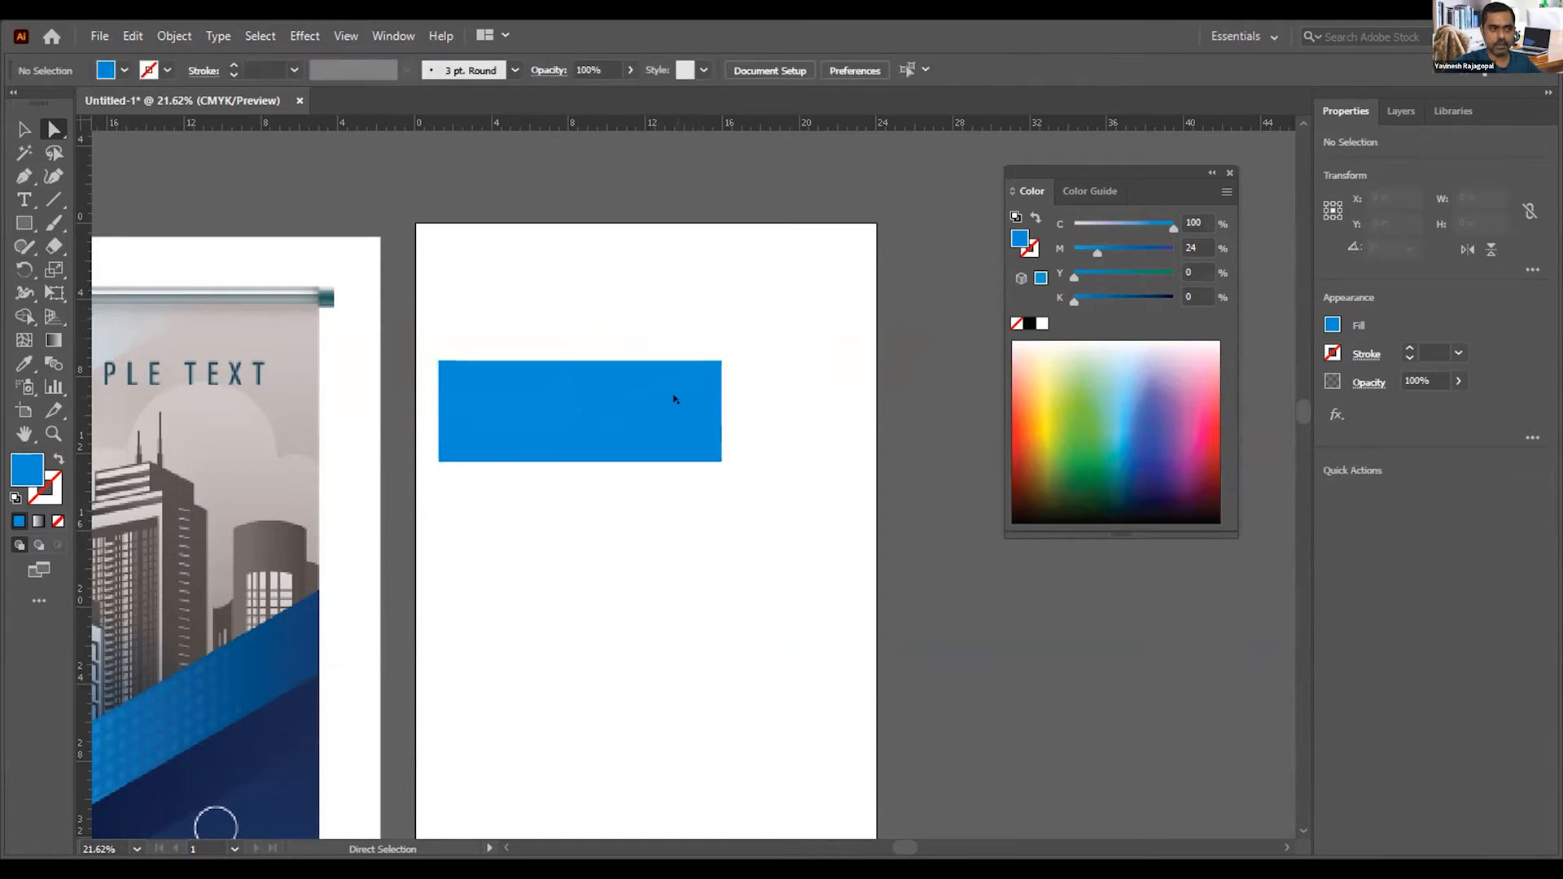
left_click_drag(677, 387, 708, 434)
left_click_drag(708, 434, 628, 335)
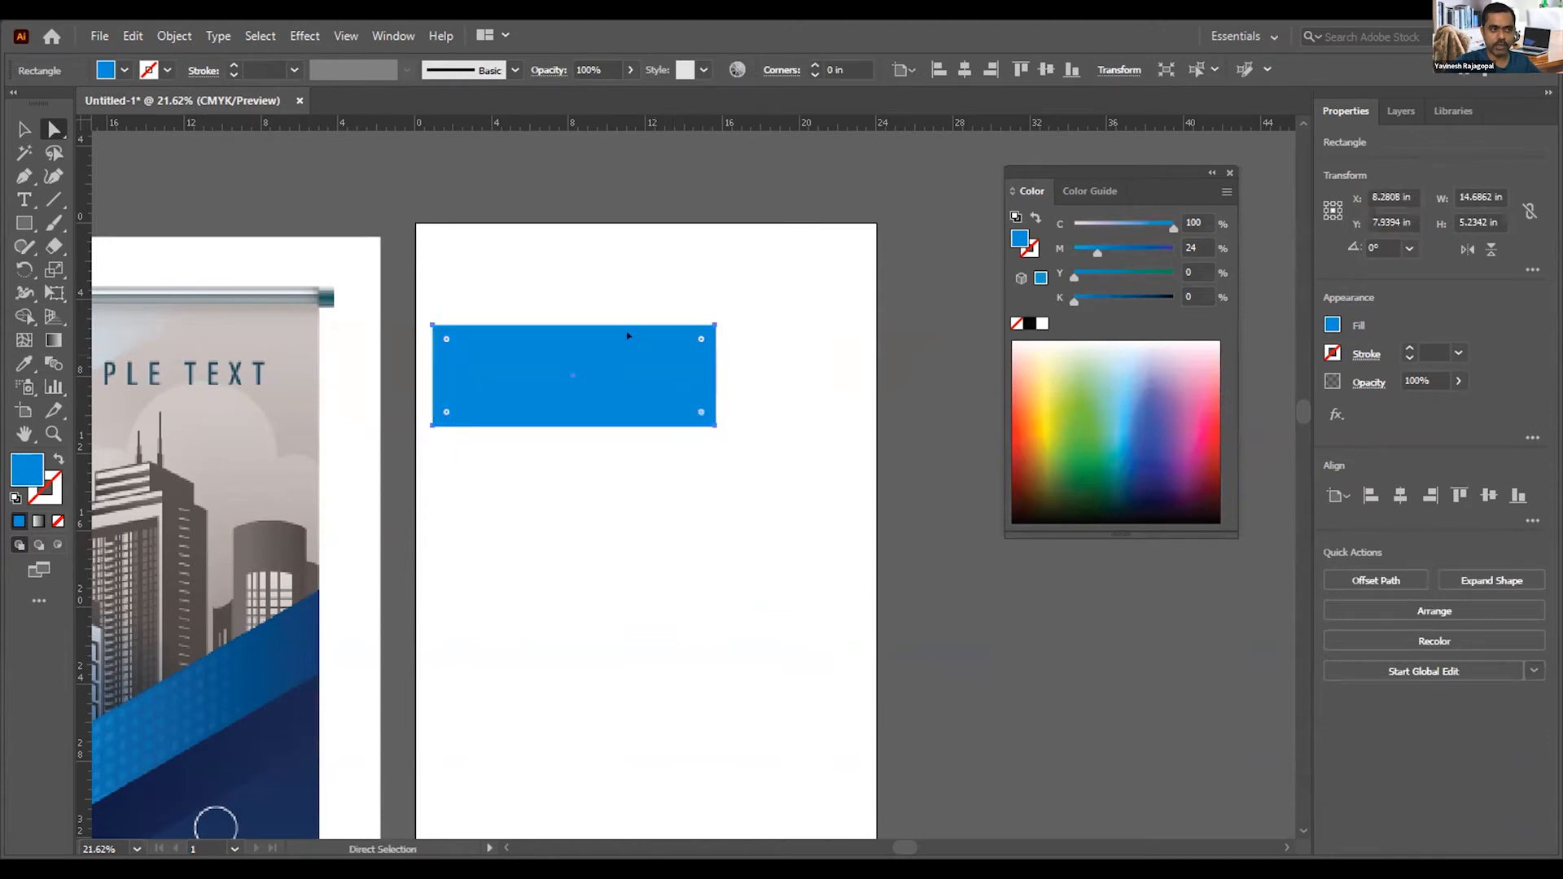
left_click(679, 285)
Step: Move the rectangle's two right anchor points inward and down, forming a parallelogram about 9.55 in wide and 11.28 in high
left_click_drag(679, 284, 767, 449)
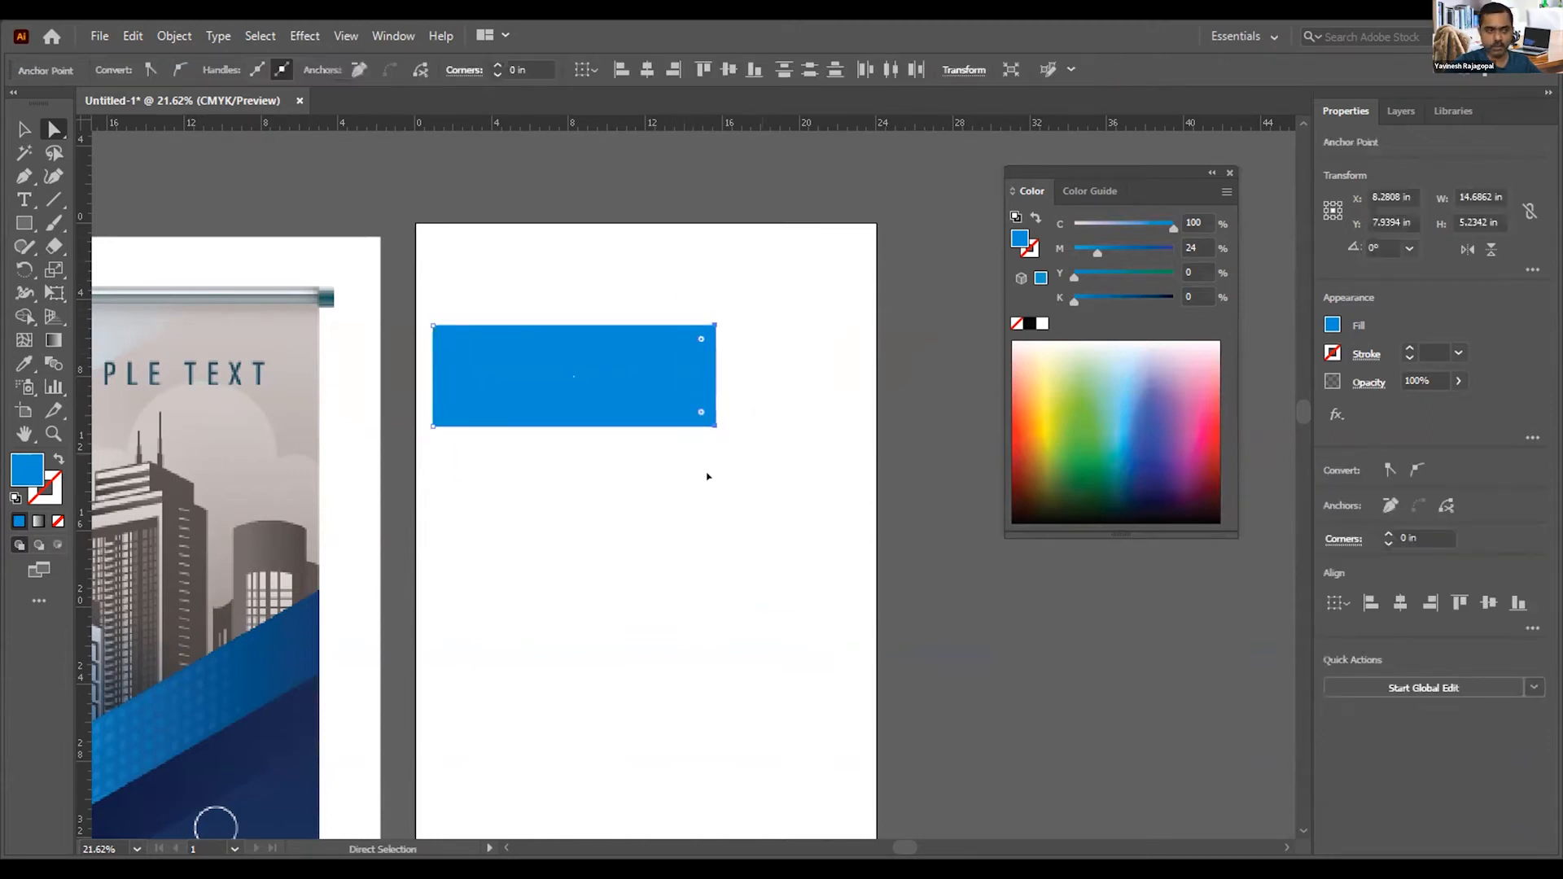
left_click_drag(708, 322, 616, 441)
left_click(838, 340)
Step: Position the blue parallelogram overhanging the artboard's upper-left corner, centred at about X 3.33 in, Y 5.02 in
left_click_drag(193, 264, 471, 276)
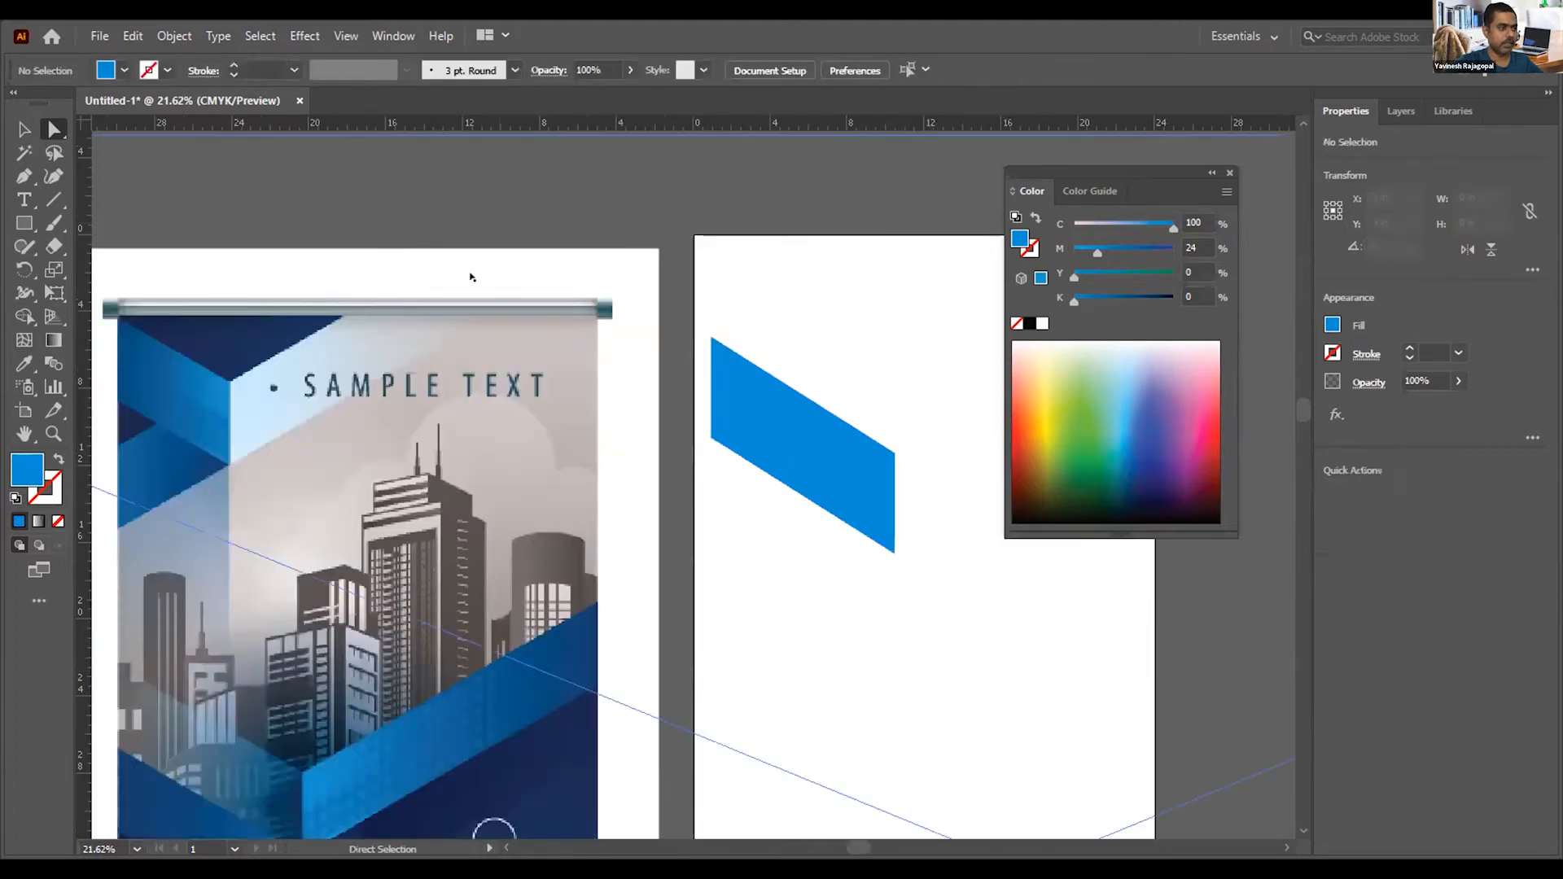
left_click(19, 125)
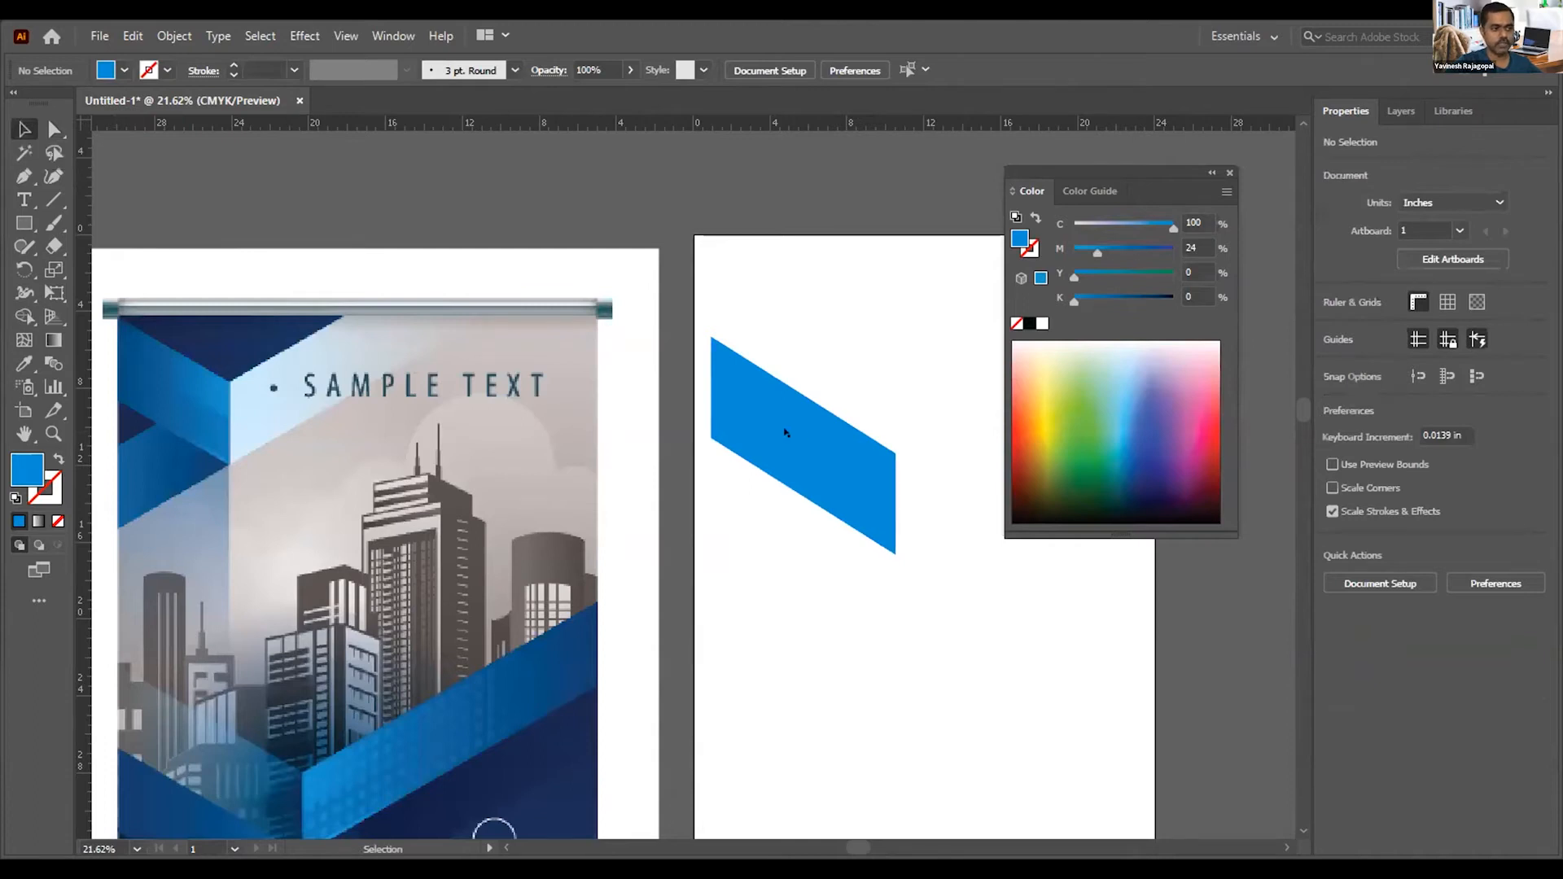
left_click_drag(813, 429, 770, 319)
left_click(893, 305)
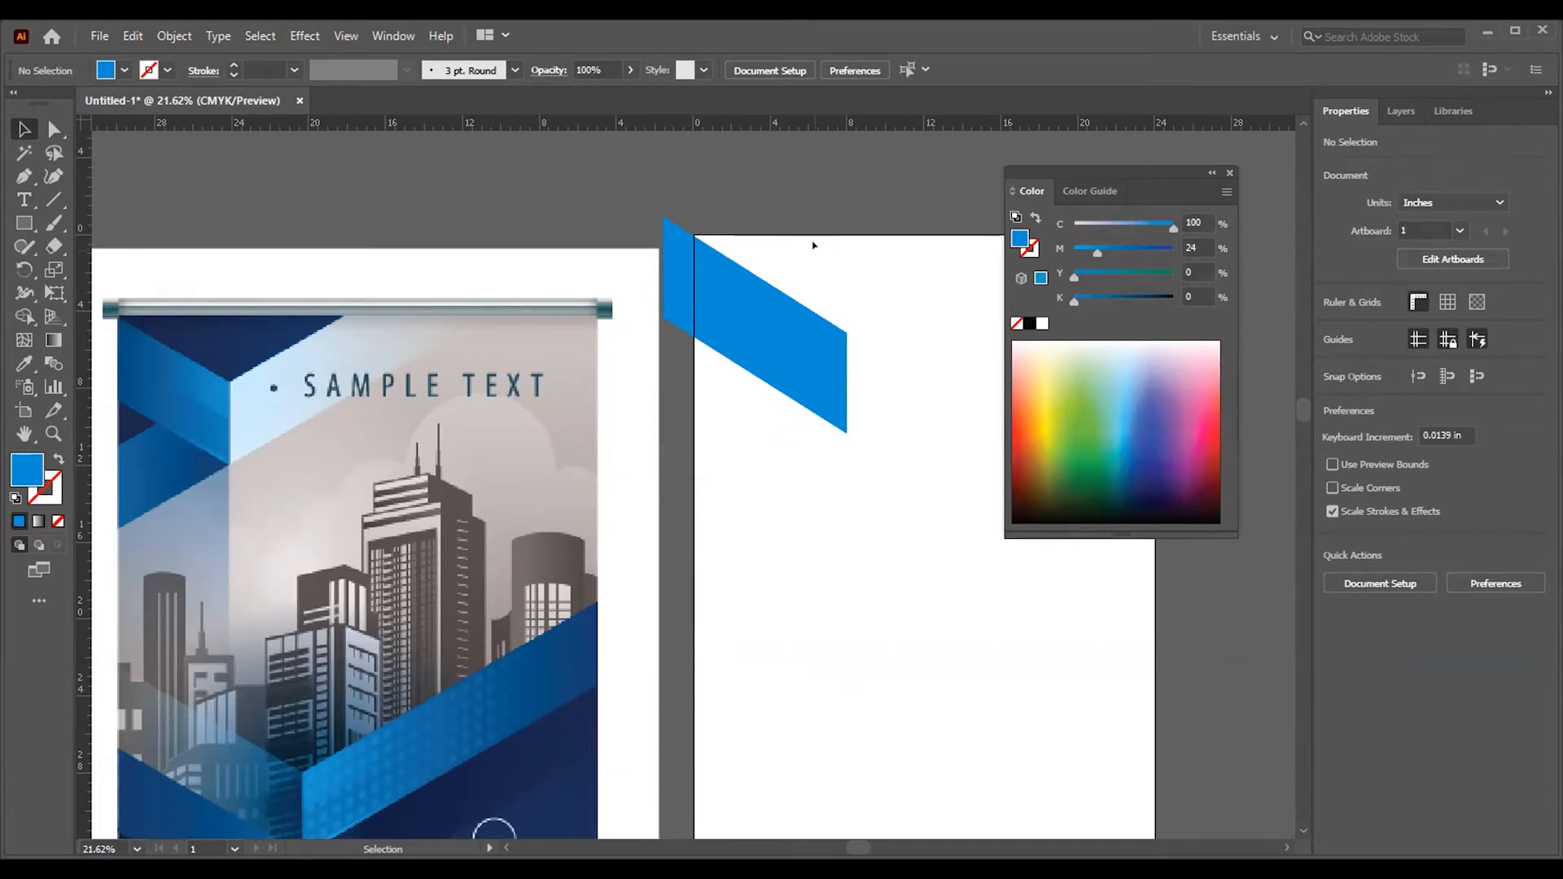
left_click(744, 328)
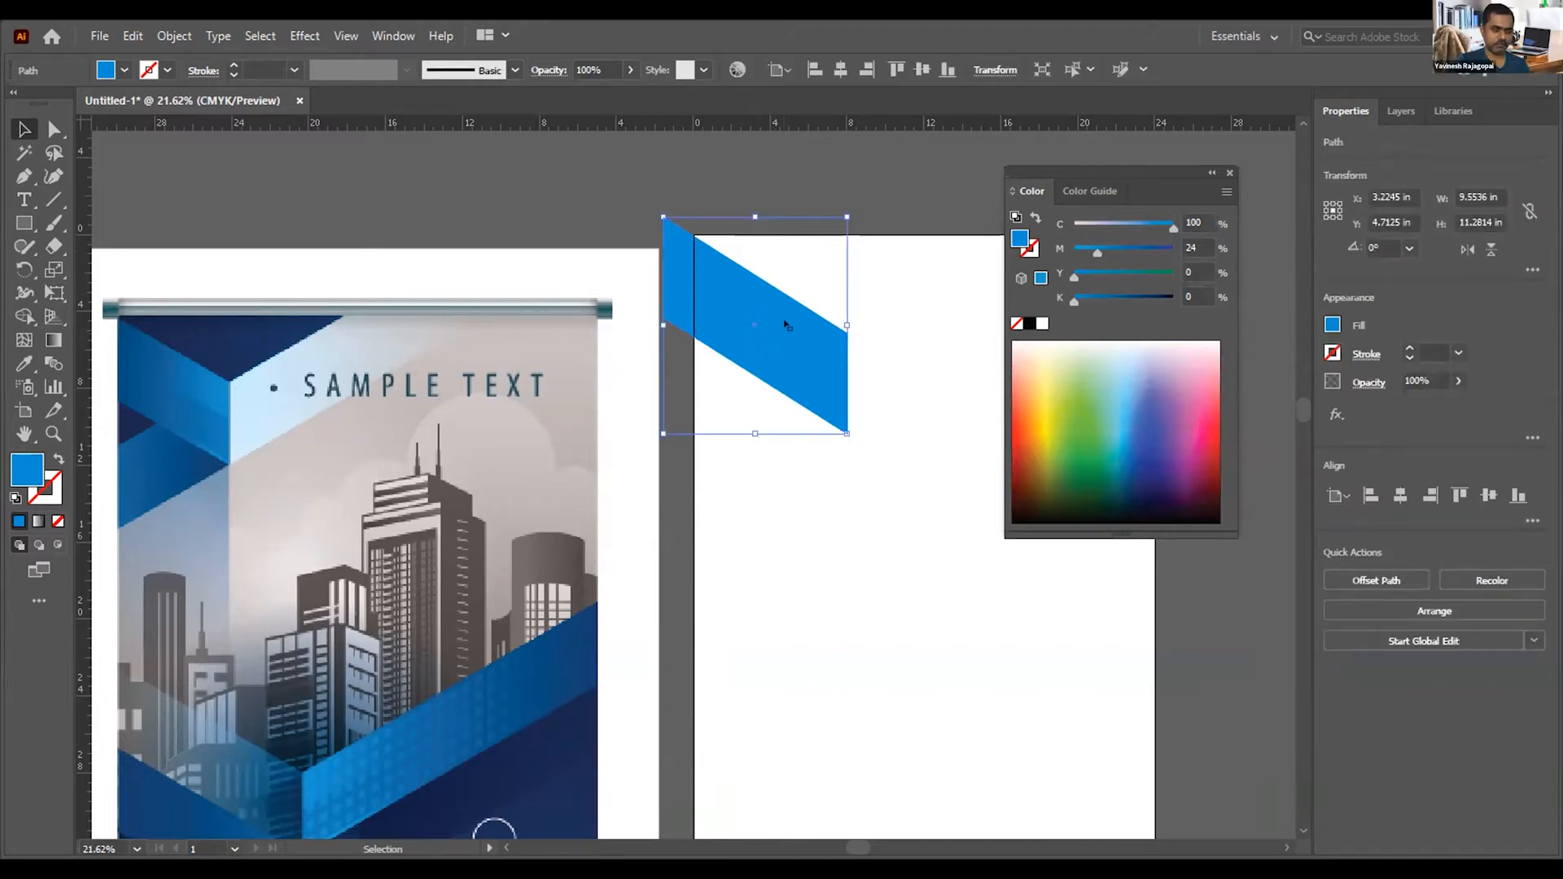
left_click_drag(770, 325, 738, 324)
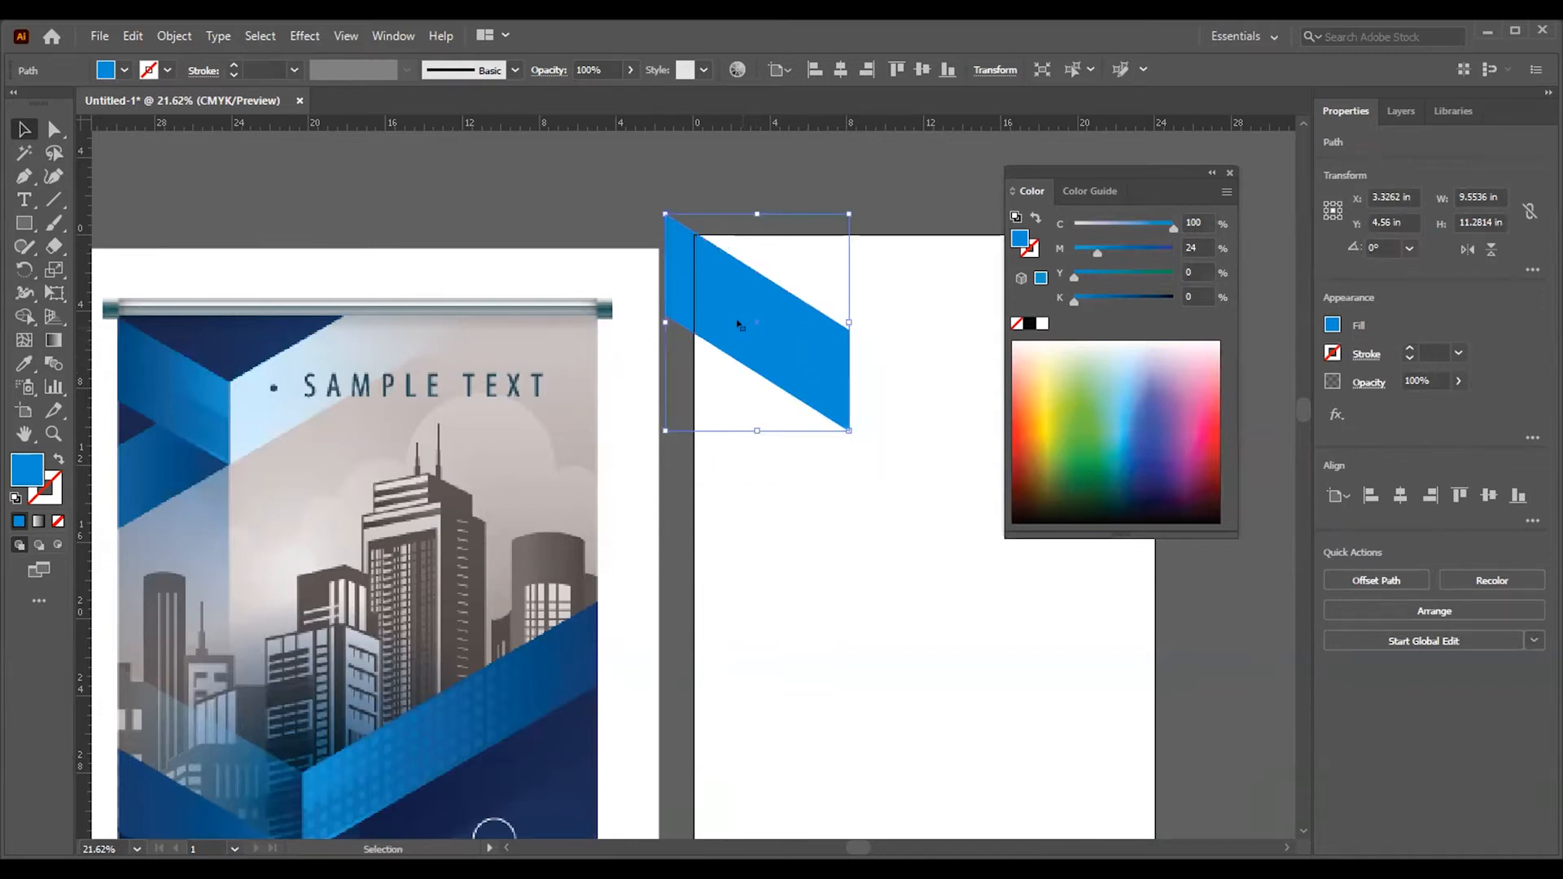
left_click(781, 509)
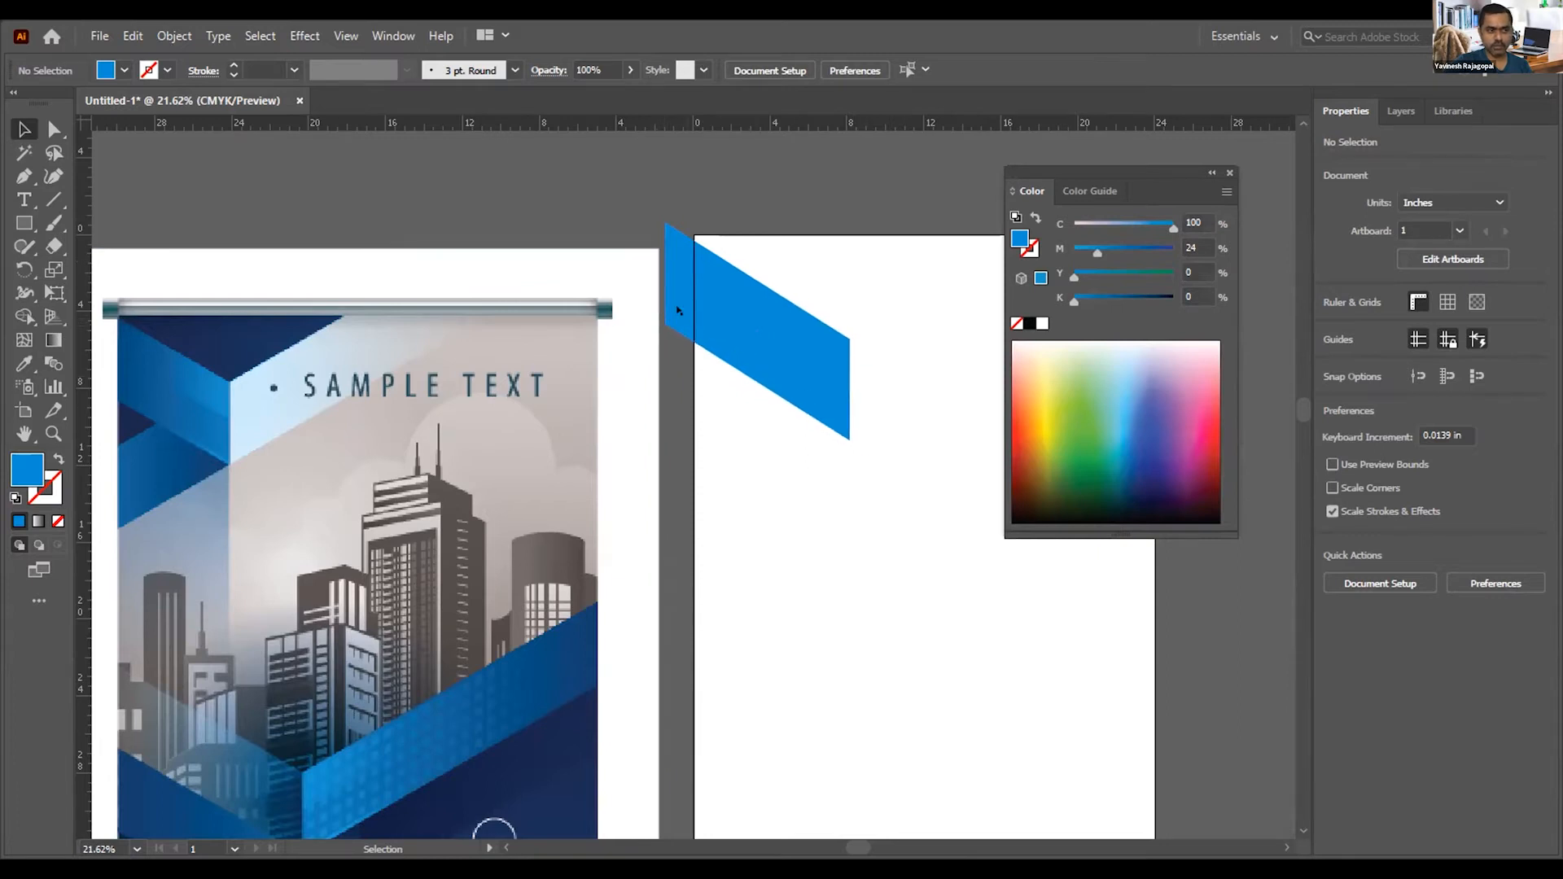
Step: Select the parallelogram's two lower anchor points and move them down slightly, making the shape about 11.74 in high overall
key("a")
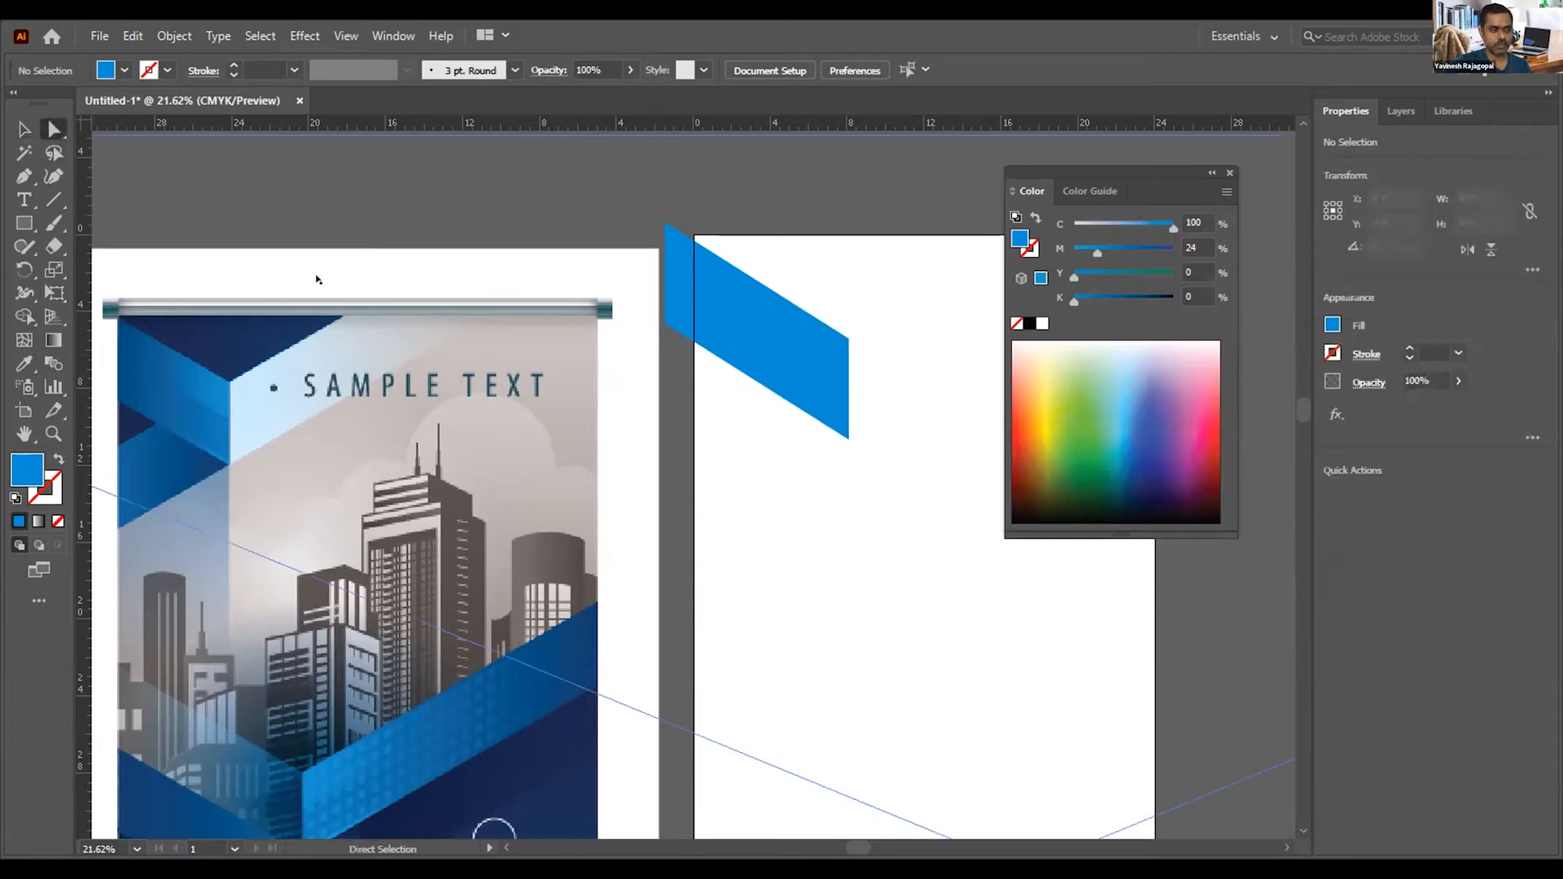
left_click(664, 322)
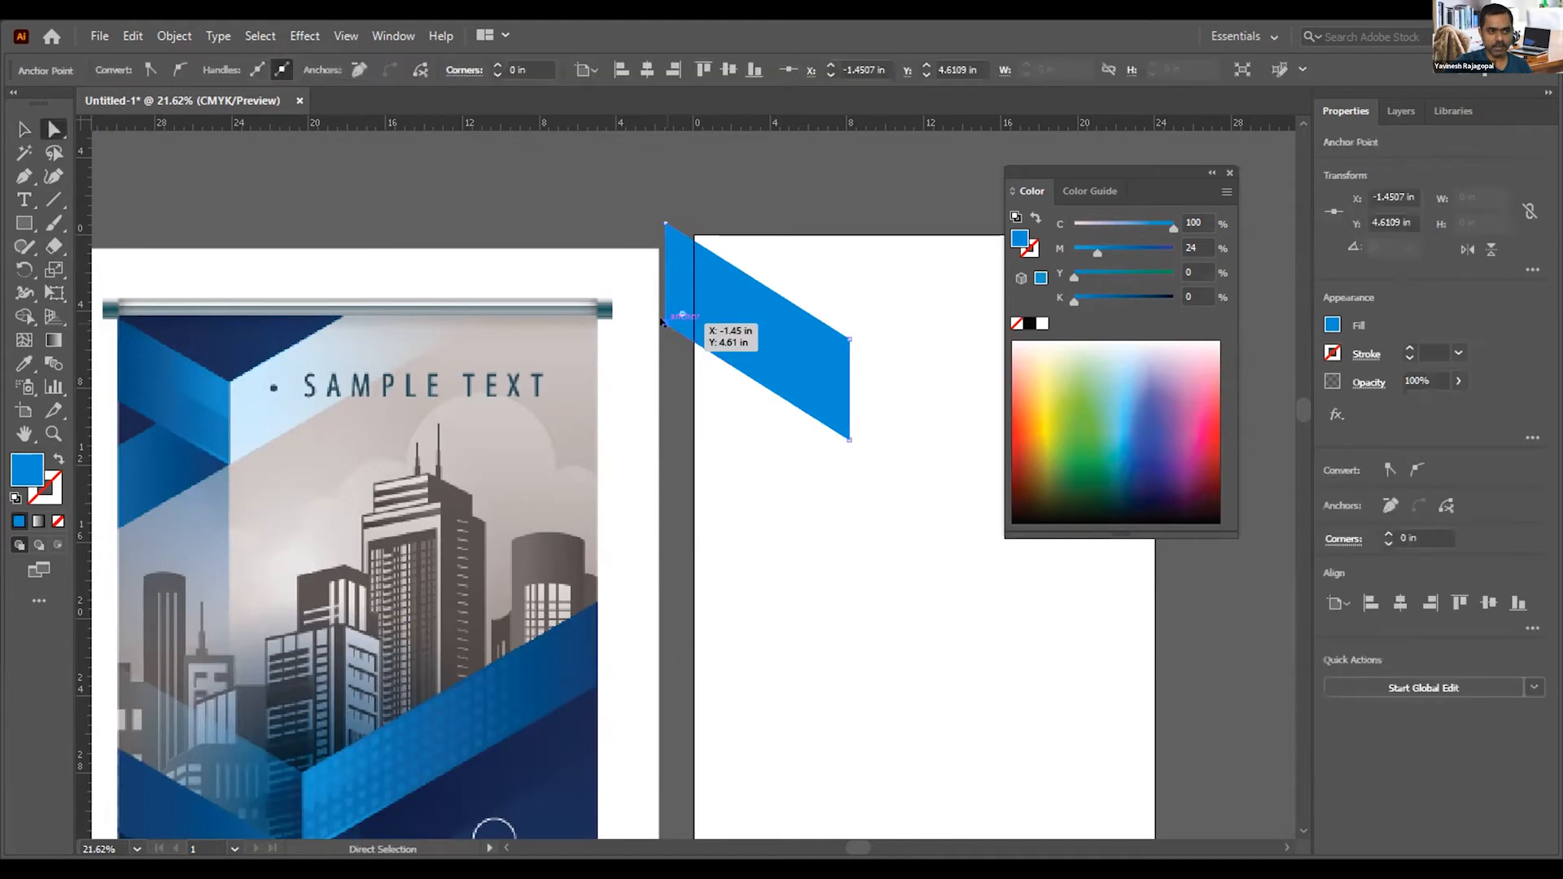
left_click(849, 438, "shift")
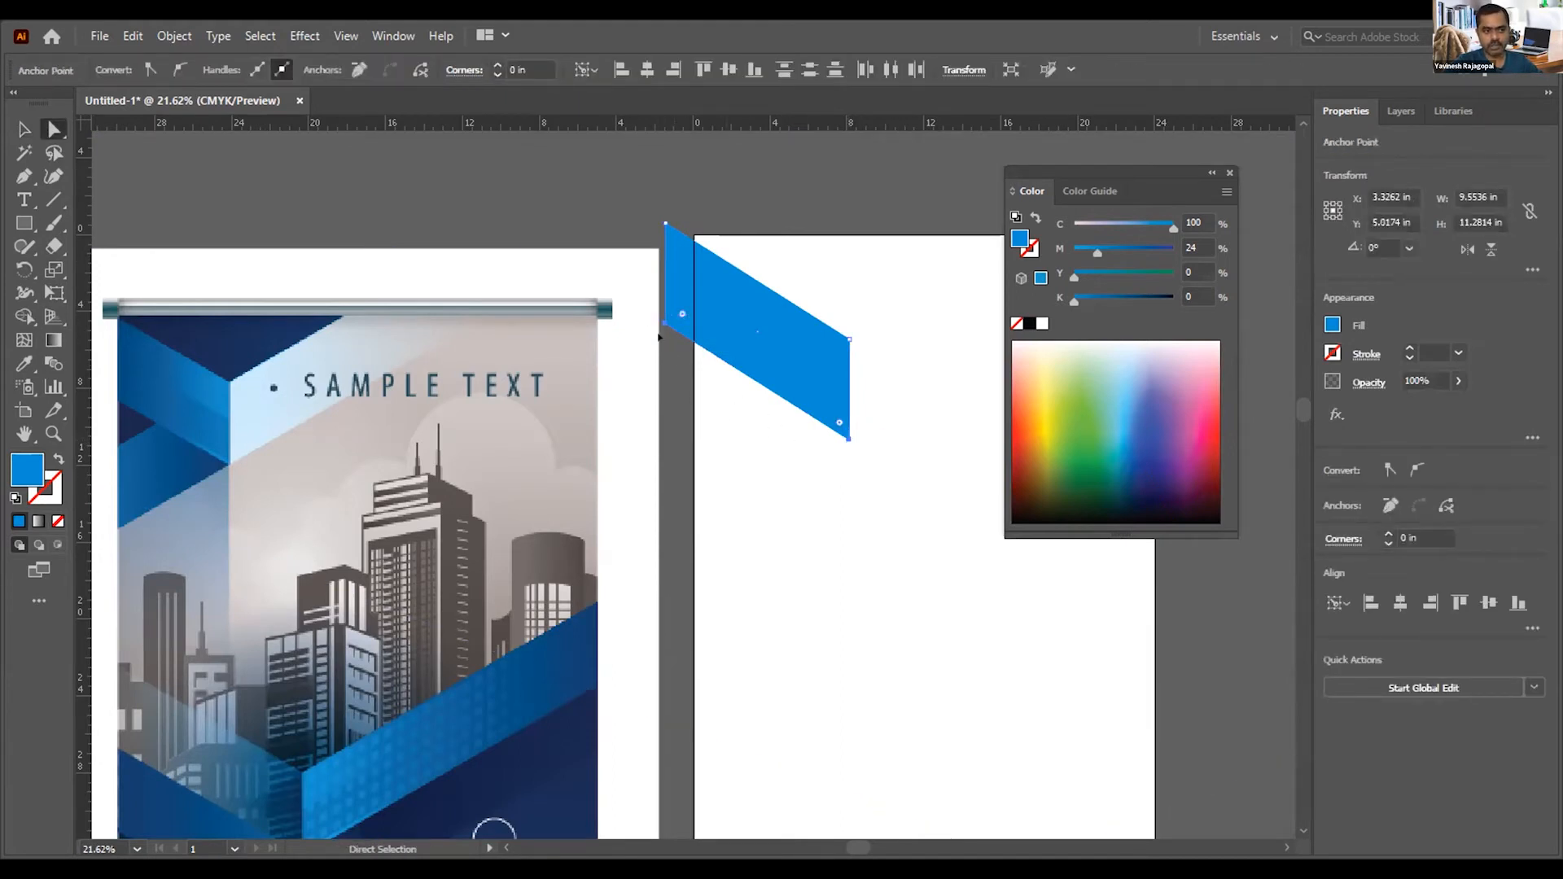
mouse_move(849, 443)
left_mouse_down()
mouse_move(849, 575)
mouse_move(849, 446)
left_mouse_up()
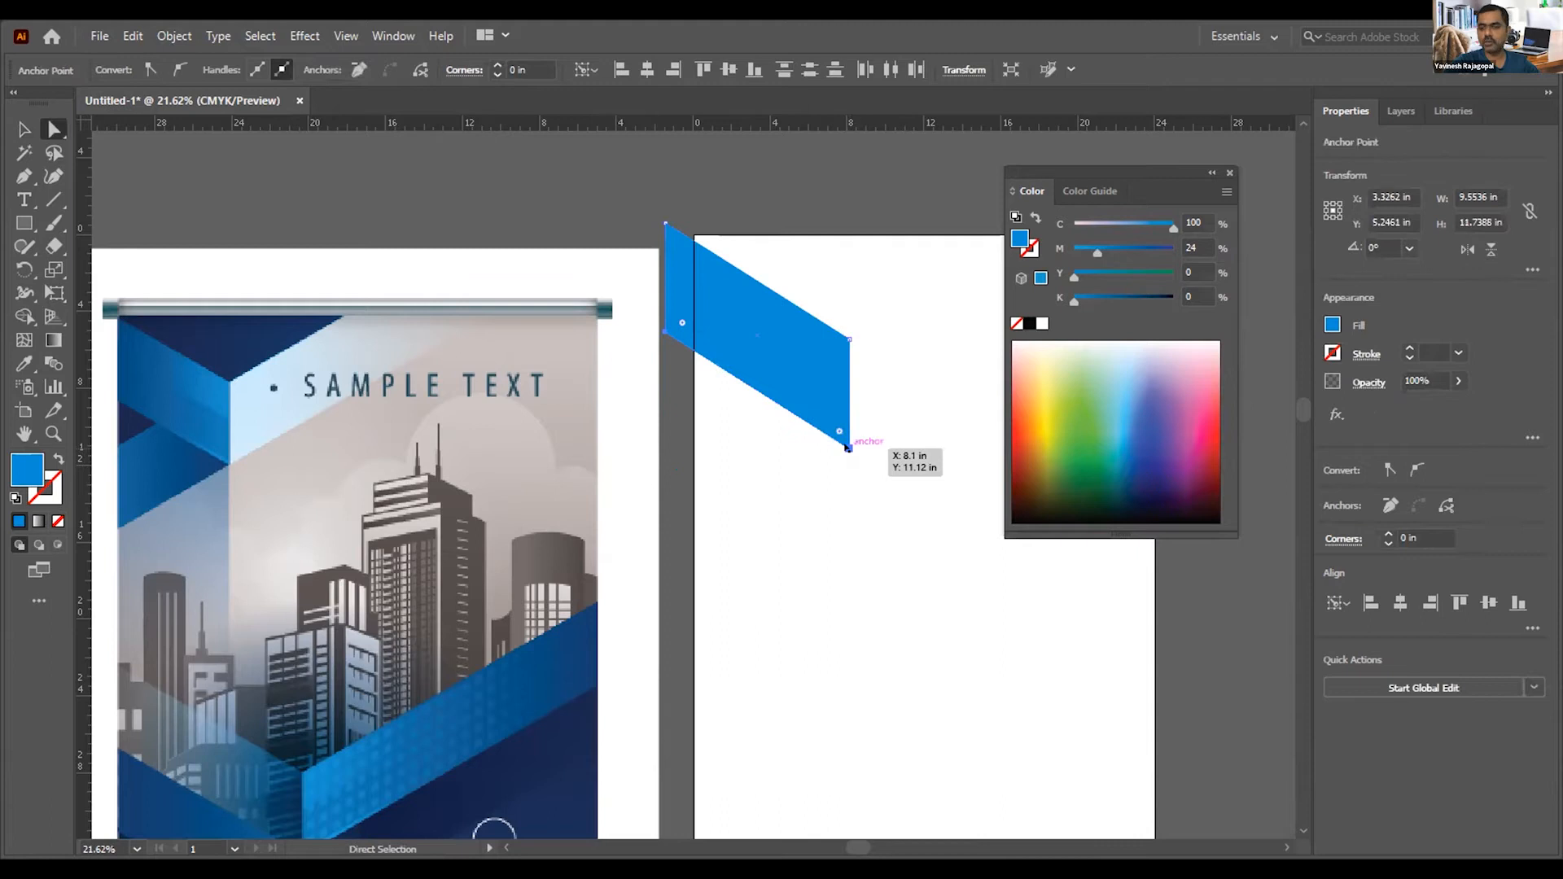
Step: Try stretching the parallelogram to about 19.2 in high by moving its two lower anchor points far down, and undo that
left_click_drag(847, 446, 831, 589)
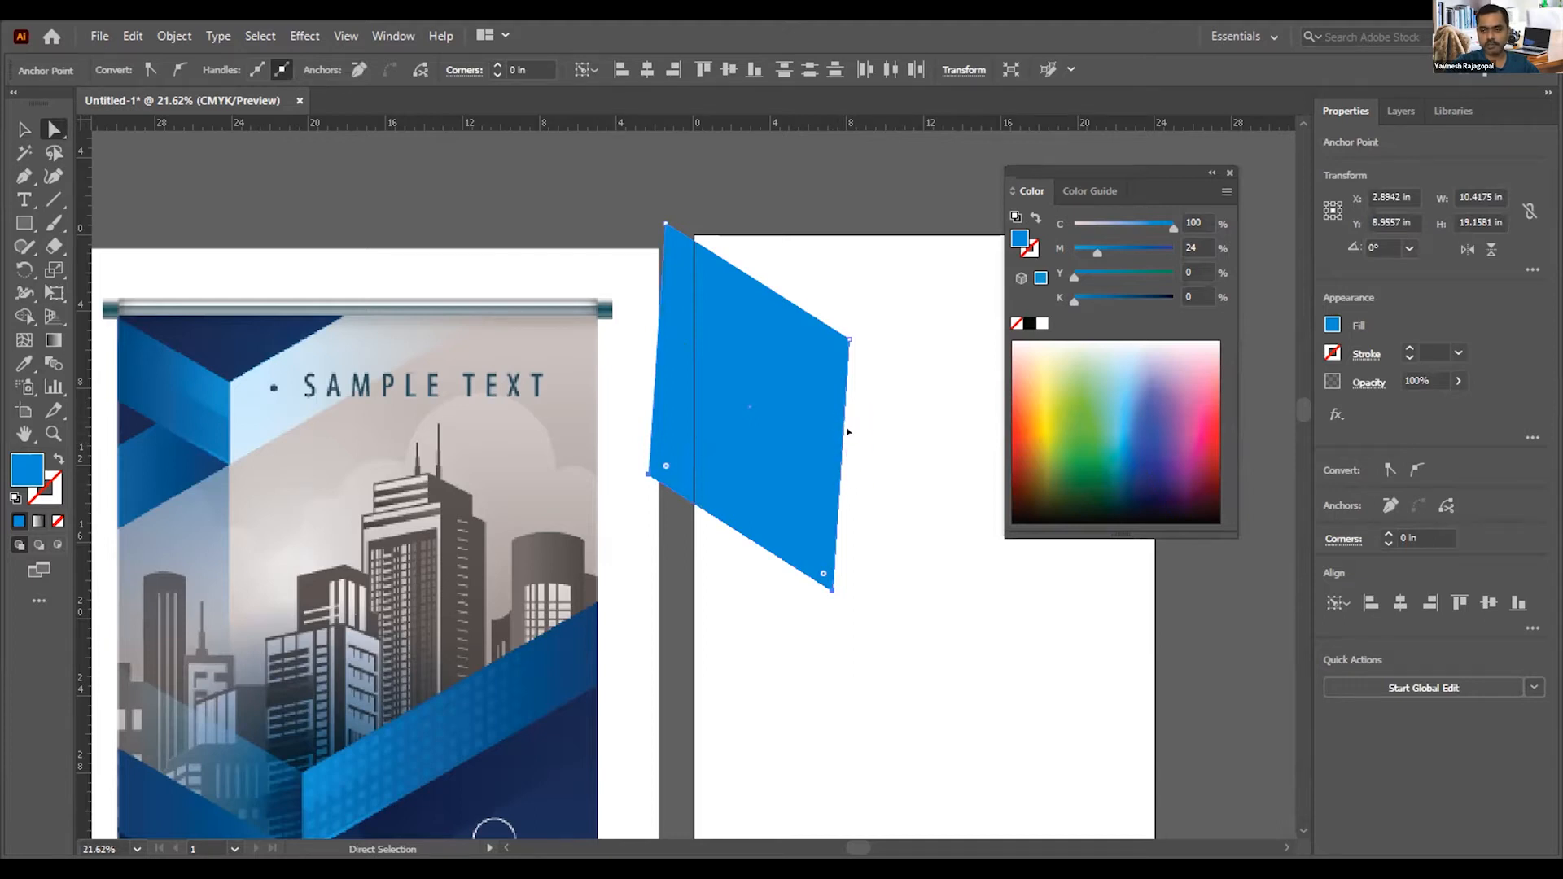
key("ctrl+z")
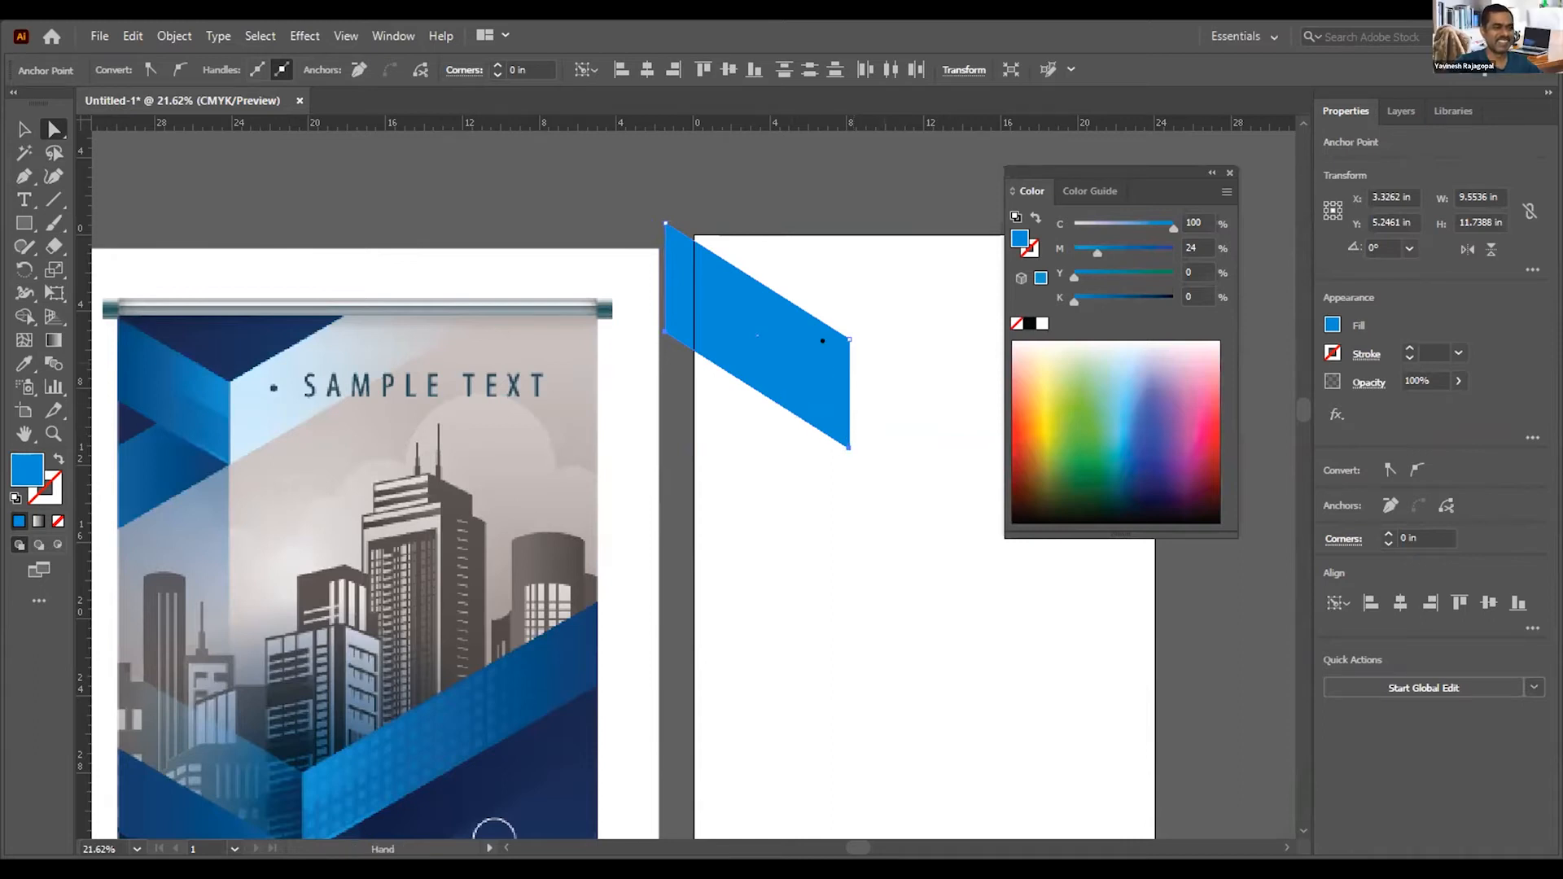
left_click_drag(875, 350, 741, 338)
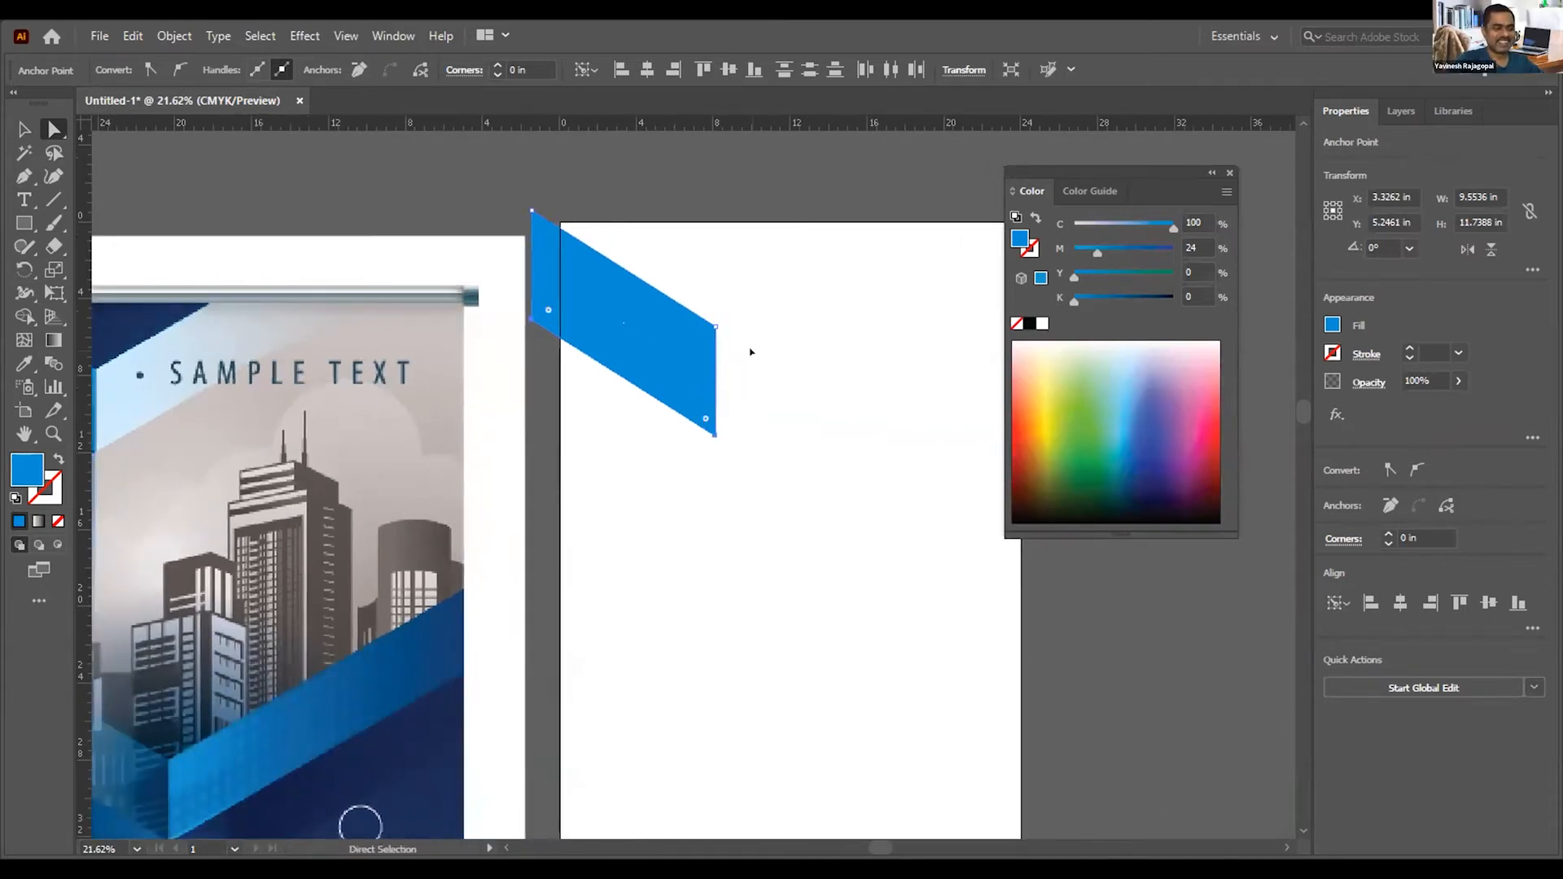
Step: Move the blue parallelogram into the artboard's open area, centred at about X 10.80 in, Y 11.80 in
left_click(799, 370)
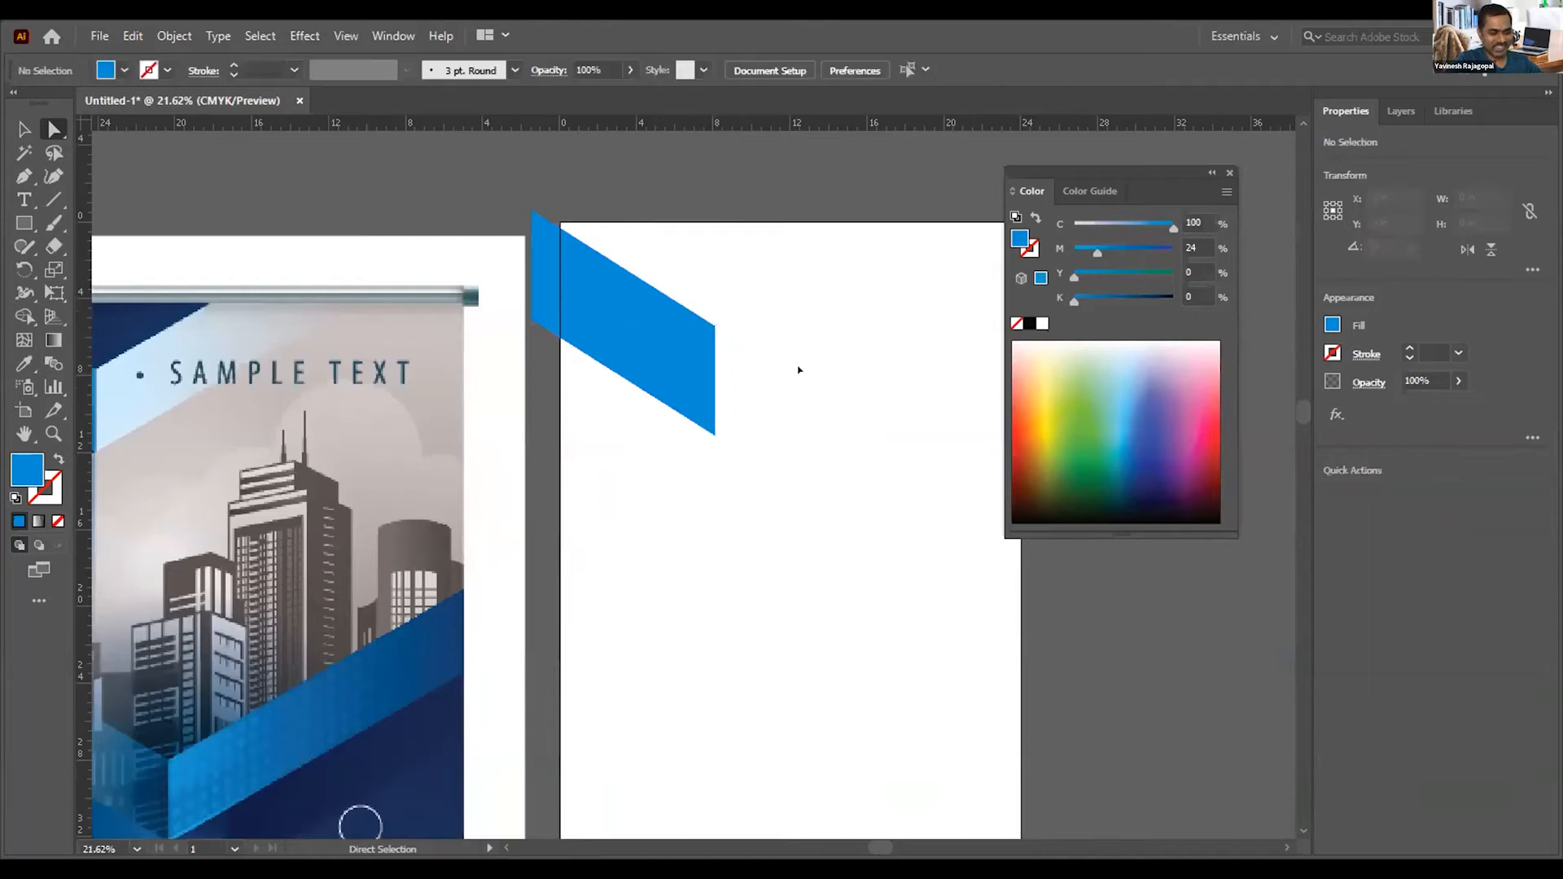
left_click_drag(632, 351, 775, 476)
left_click(580, 290)
left_click_drag(603, 286, 896, 462)
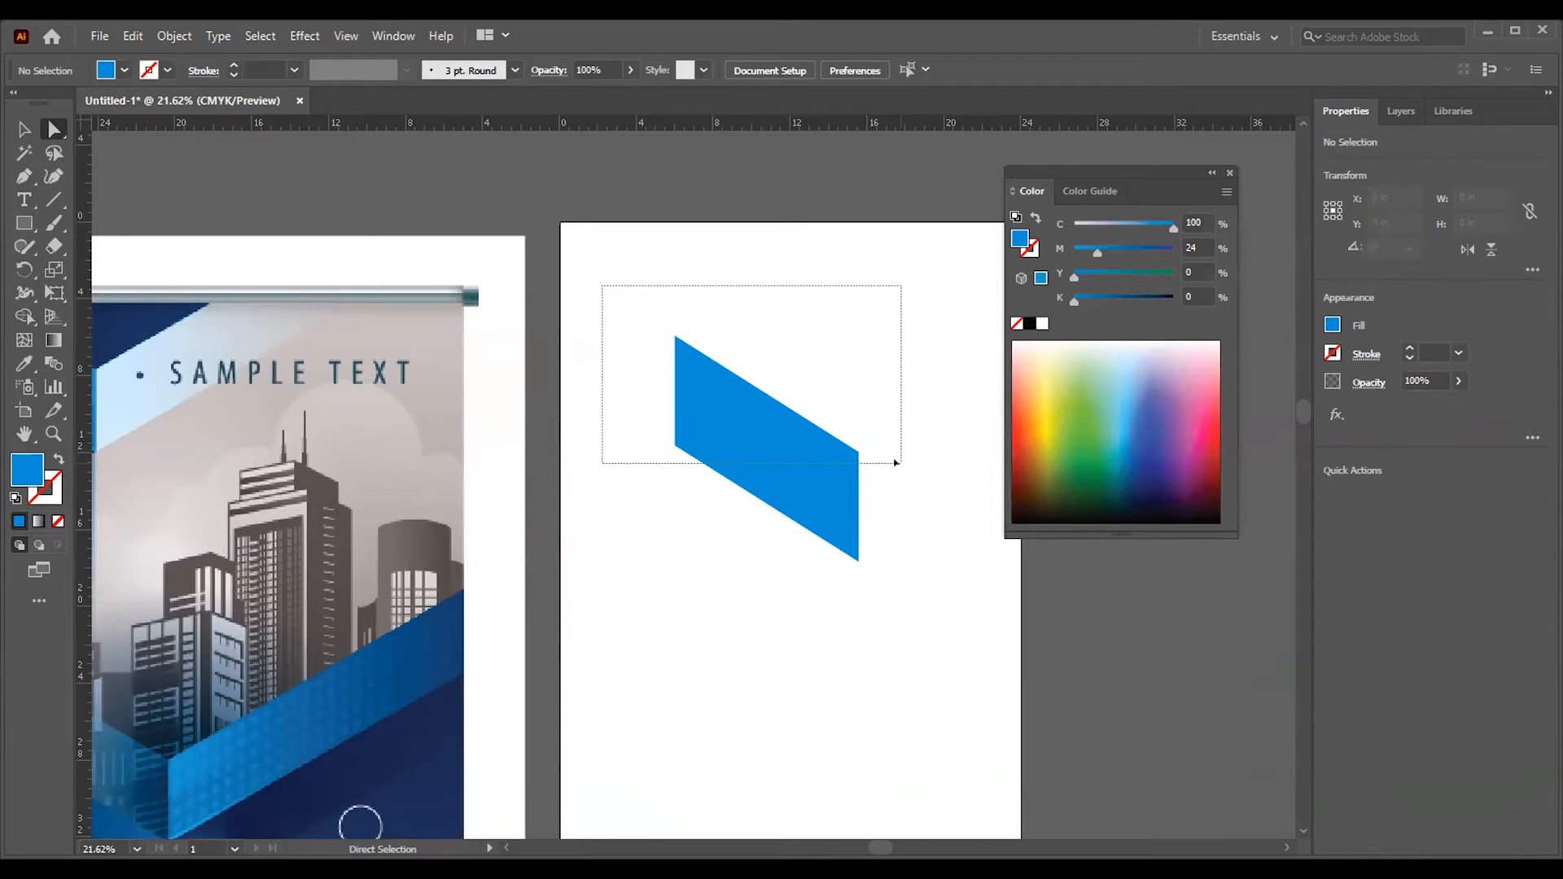
mouse_move(895, 462)
left_mouse_down()
mouse_move(896, 448)
mouse_move(900, 469)
left_mouse_up()
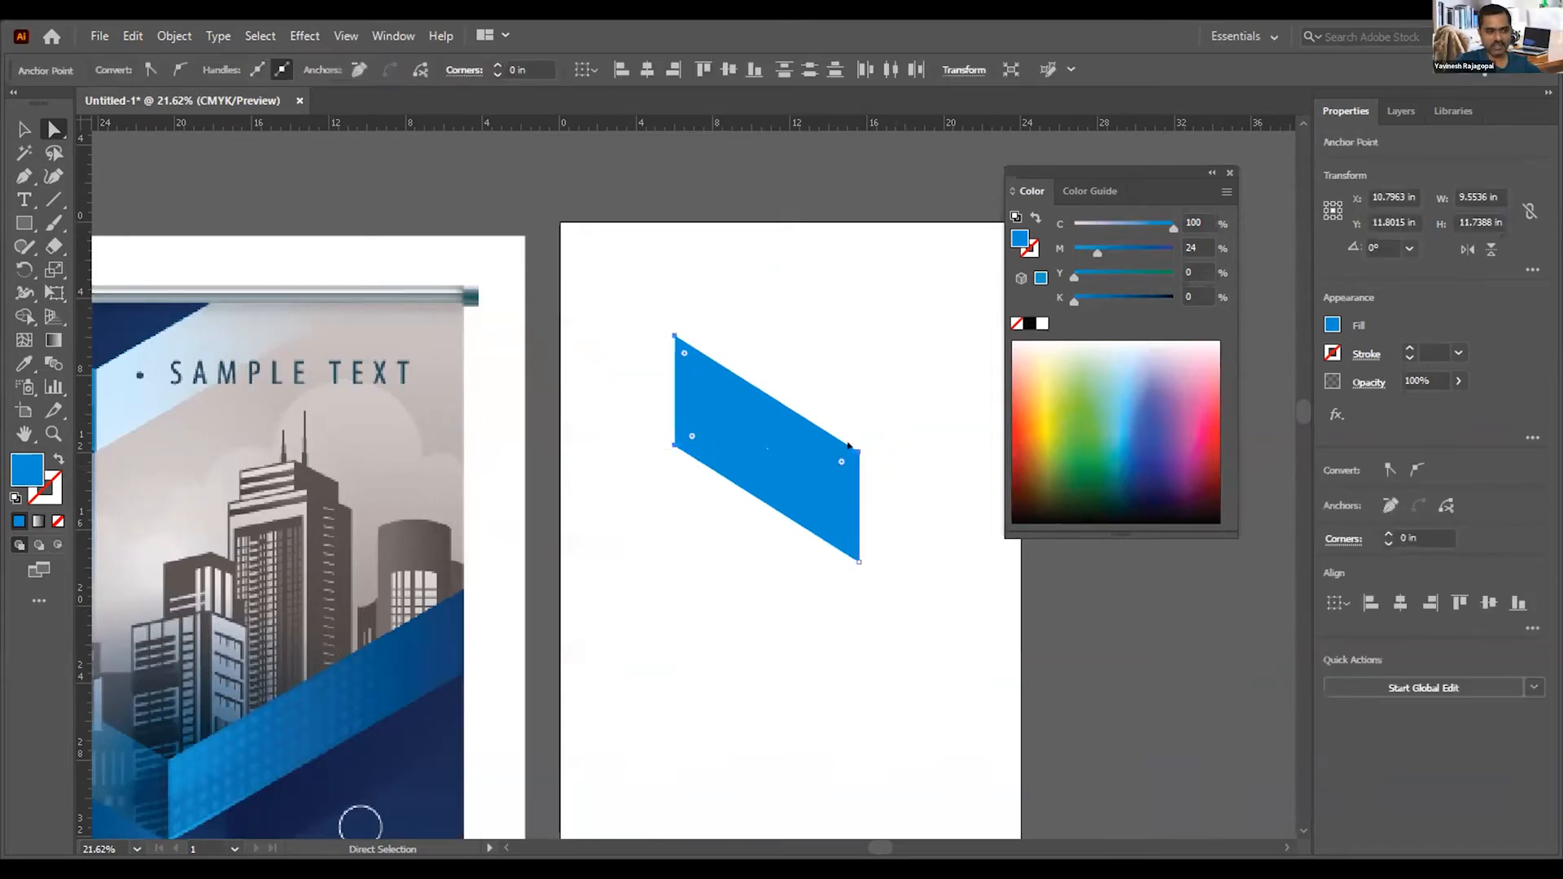
Step: Lower the two upper anchor points until the shape is about 10.93 in high and reposition it over the artboard's upper-left corner
left_click_drag(612, 286, 897, 493)
left_click_drag(851, 447, 706, 325)
key("v")
left_click_drag(833, 401, 833, 400)
left_click(863, 415)
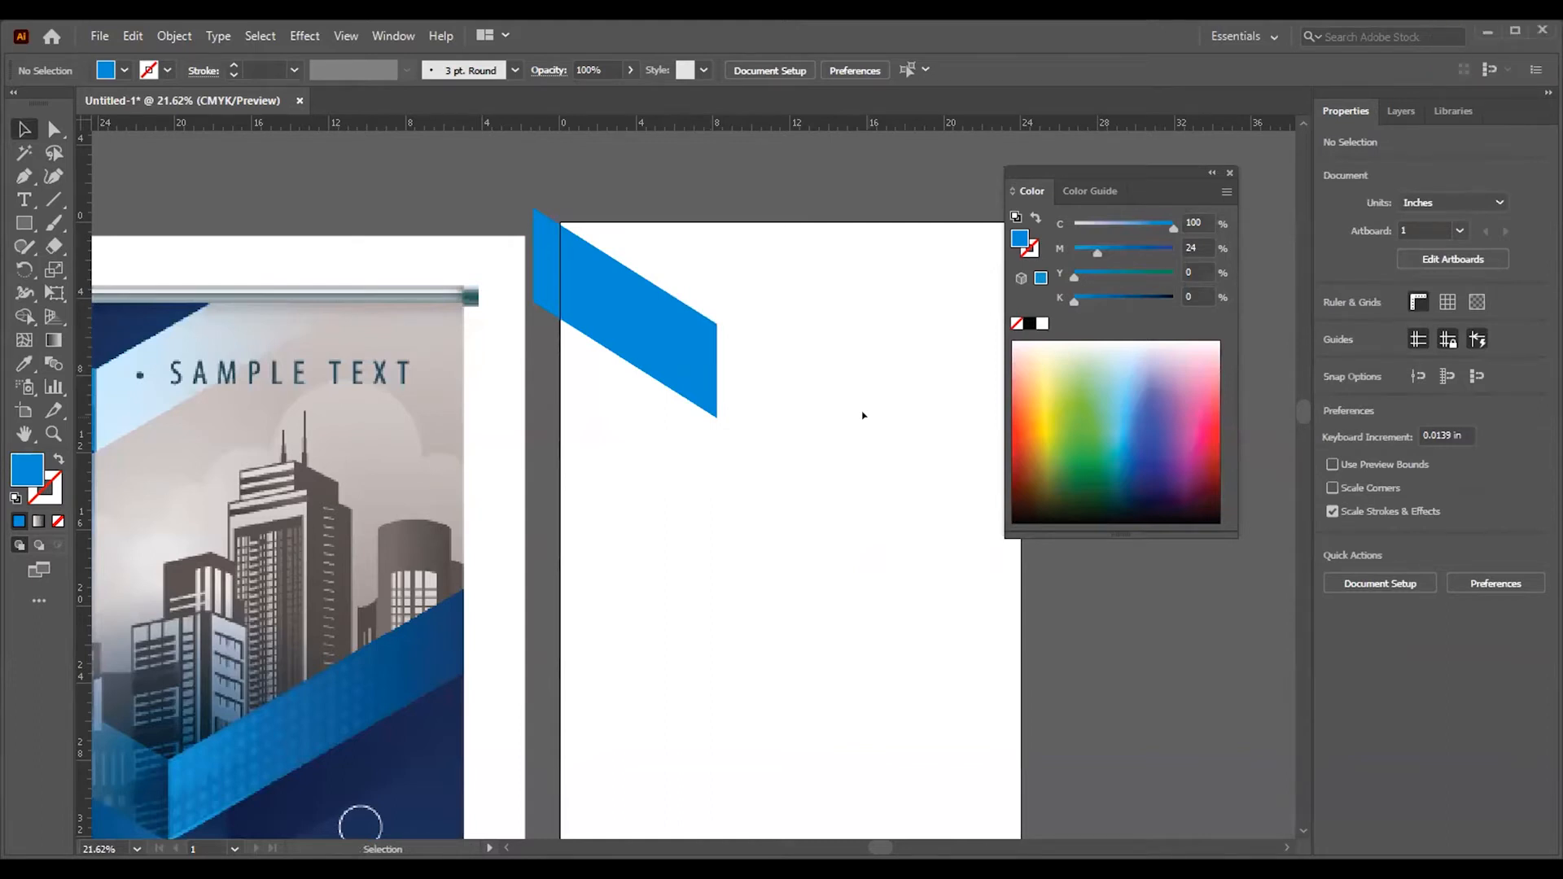
Step: Copy the blue parallelogram and paste the duplicate directly in front of it
scroll(853, 416, "left", 5)
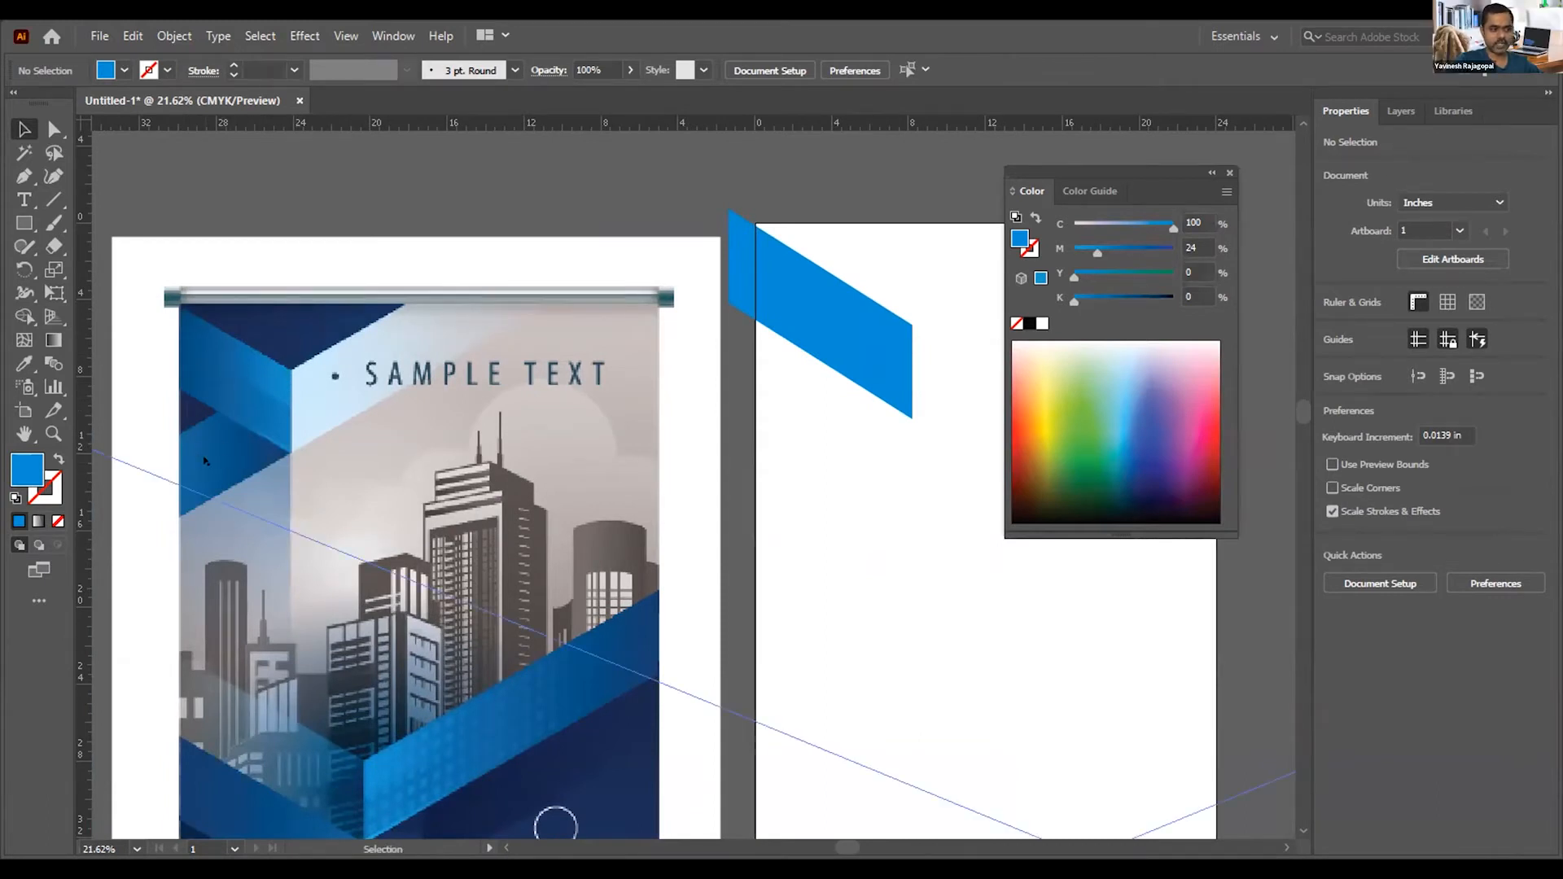
left_click_drag(802, 415, 709, 389)
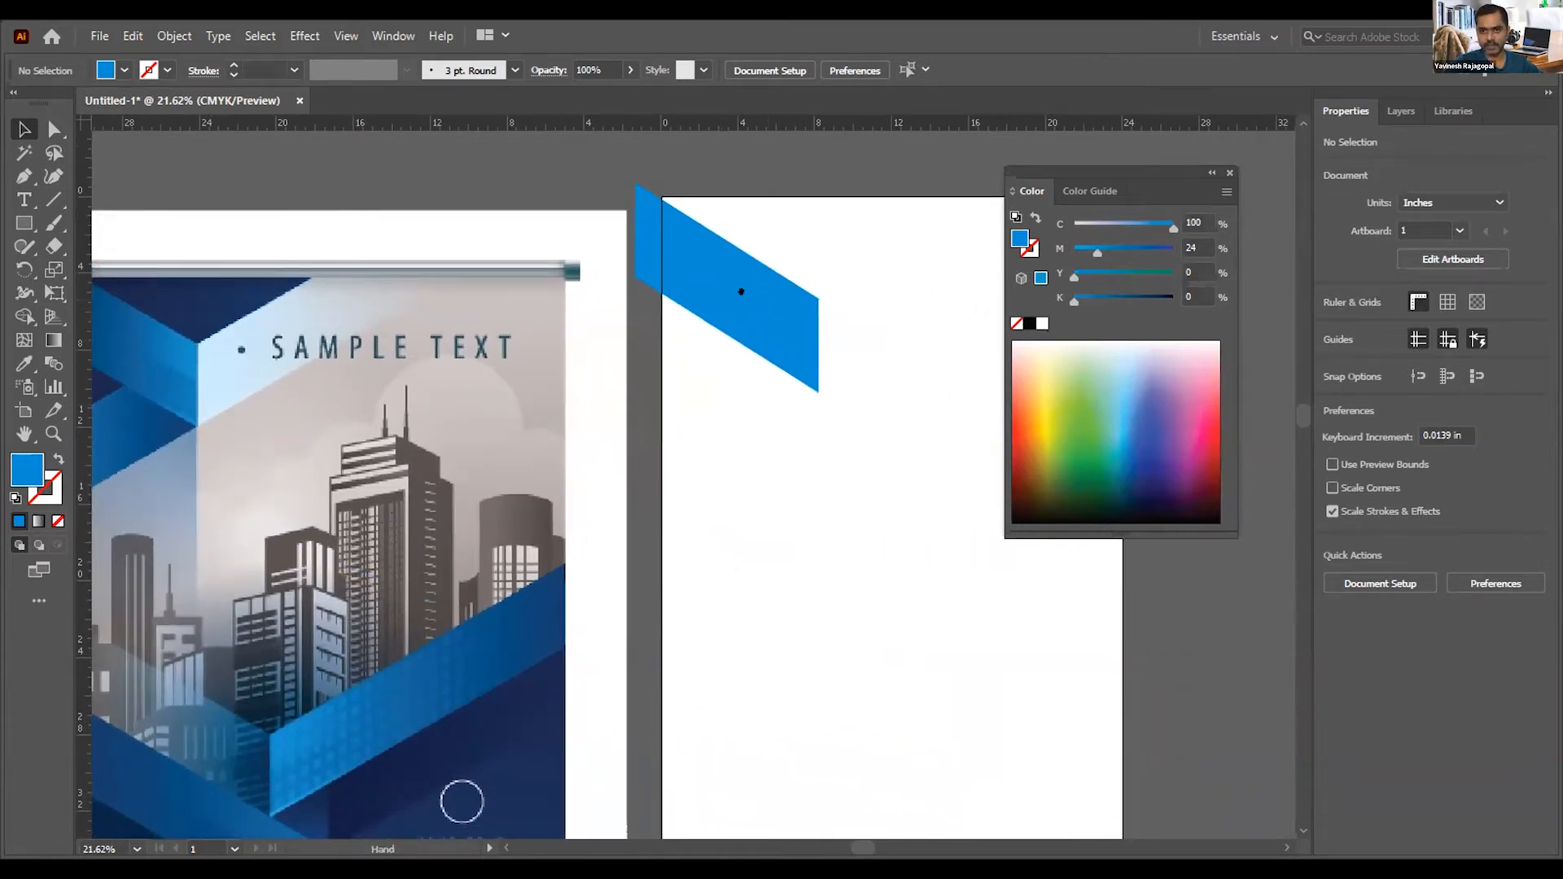
left_click_drag(739, 290, 541, 261)
left_click_drag(649, 370, 568, 364)
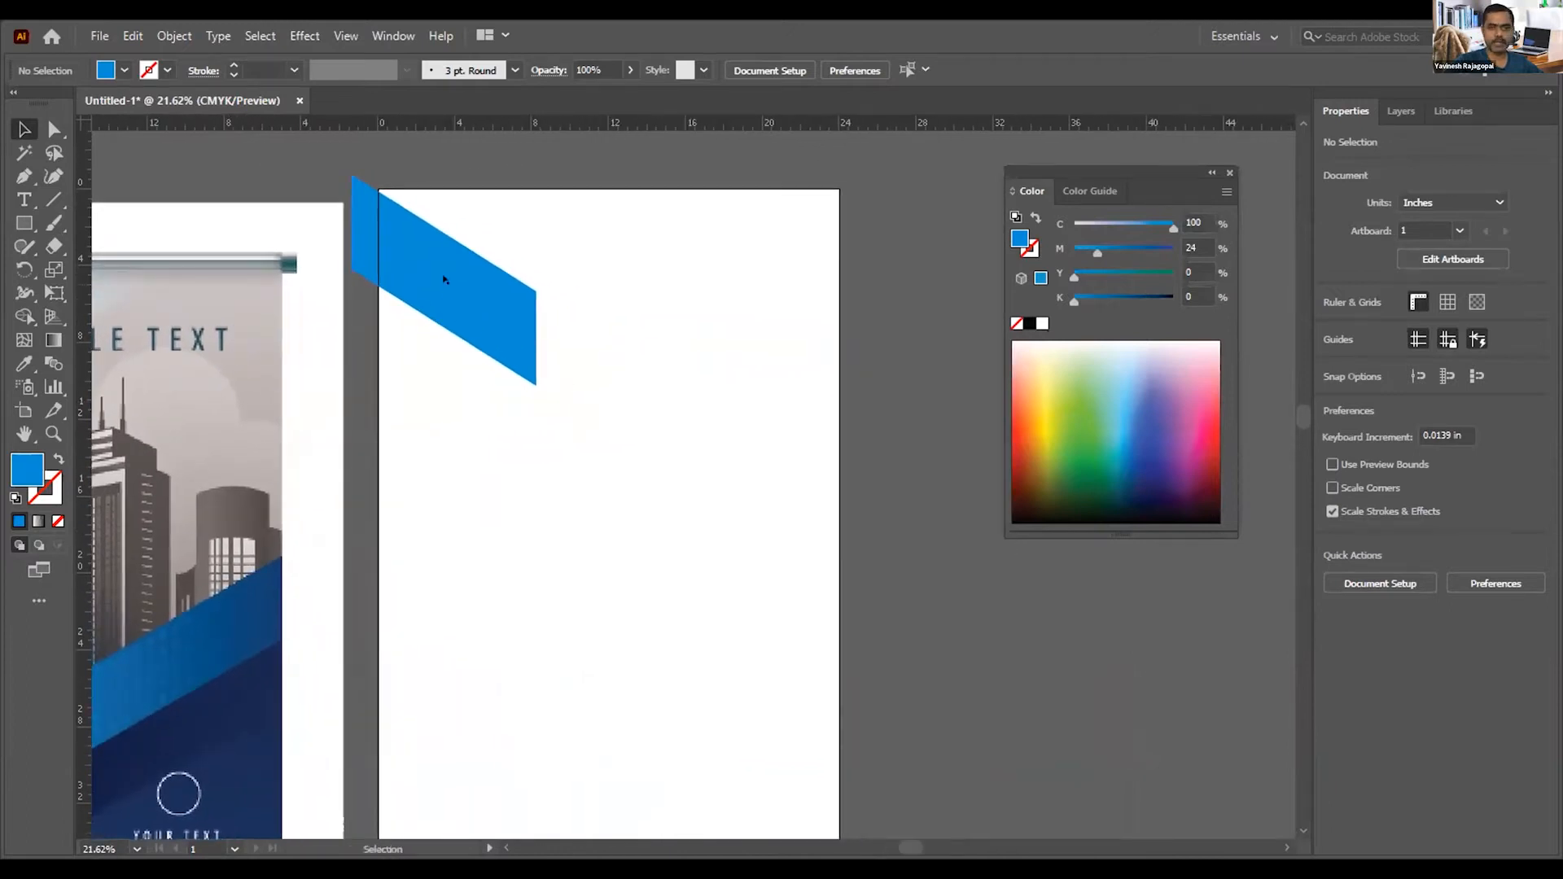
left_click(453, 279)
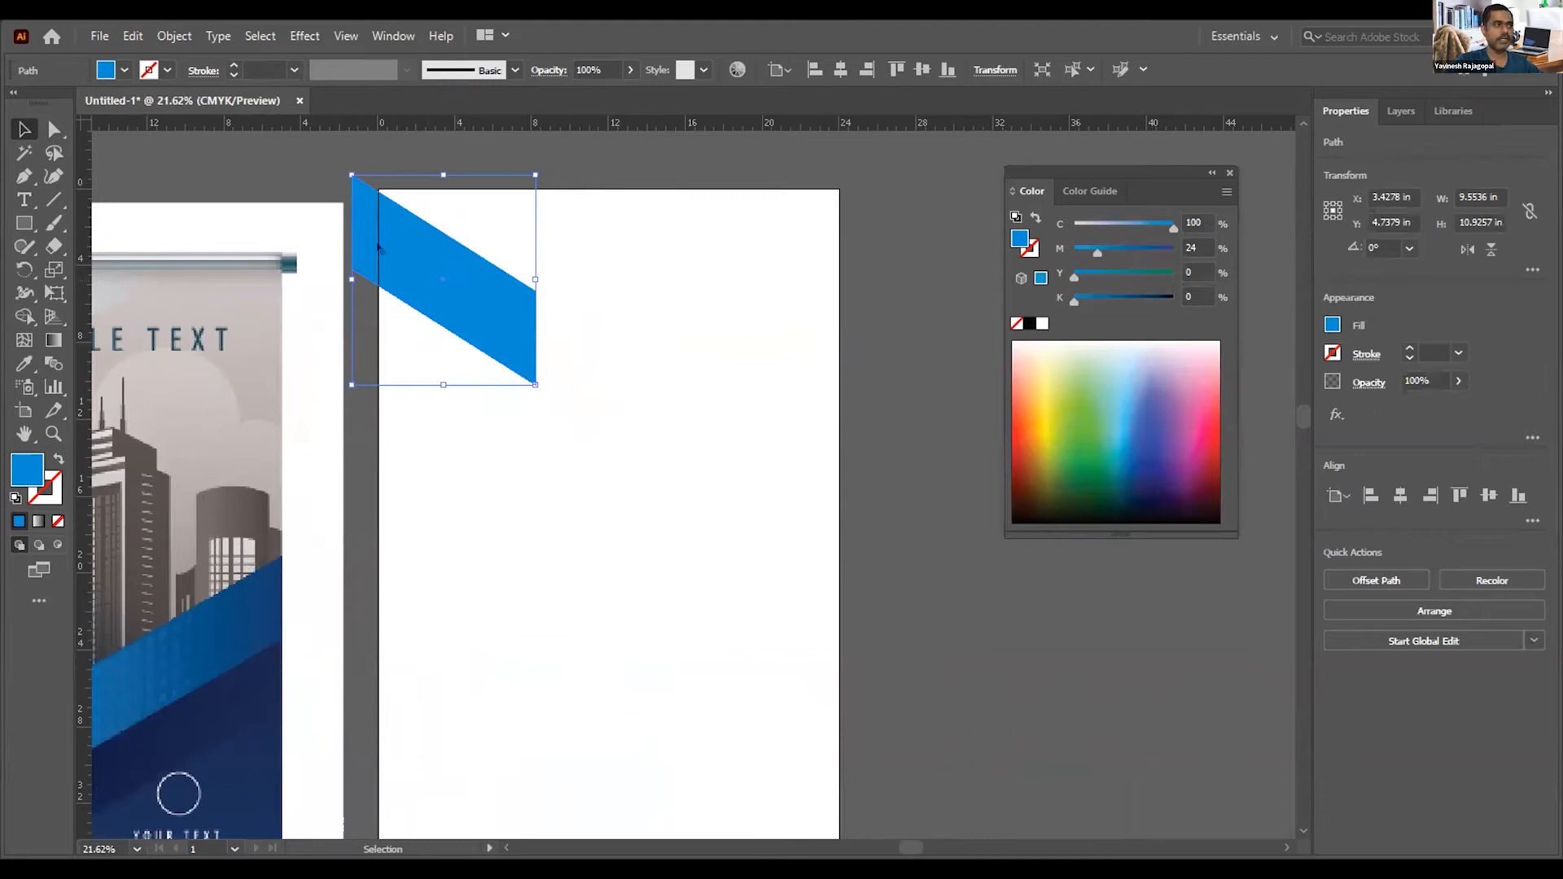
left_click(128, 35)
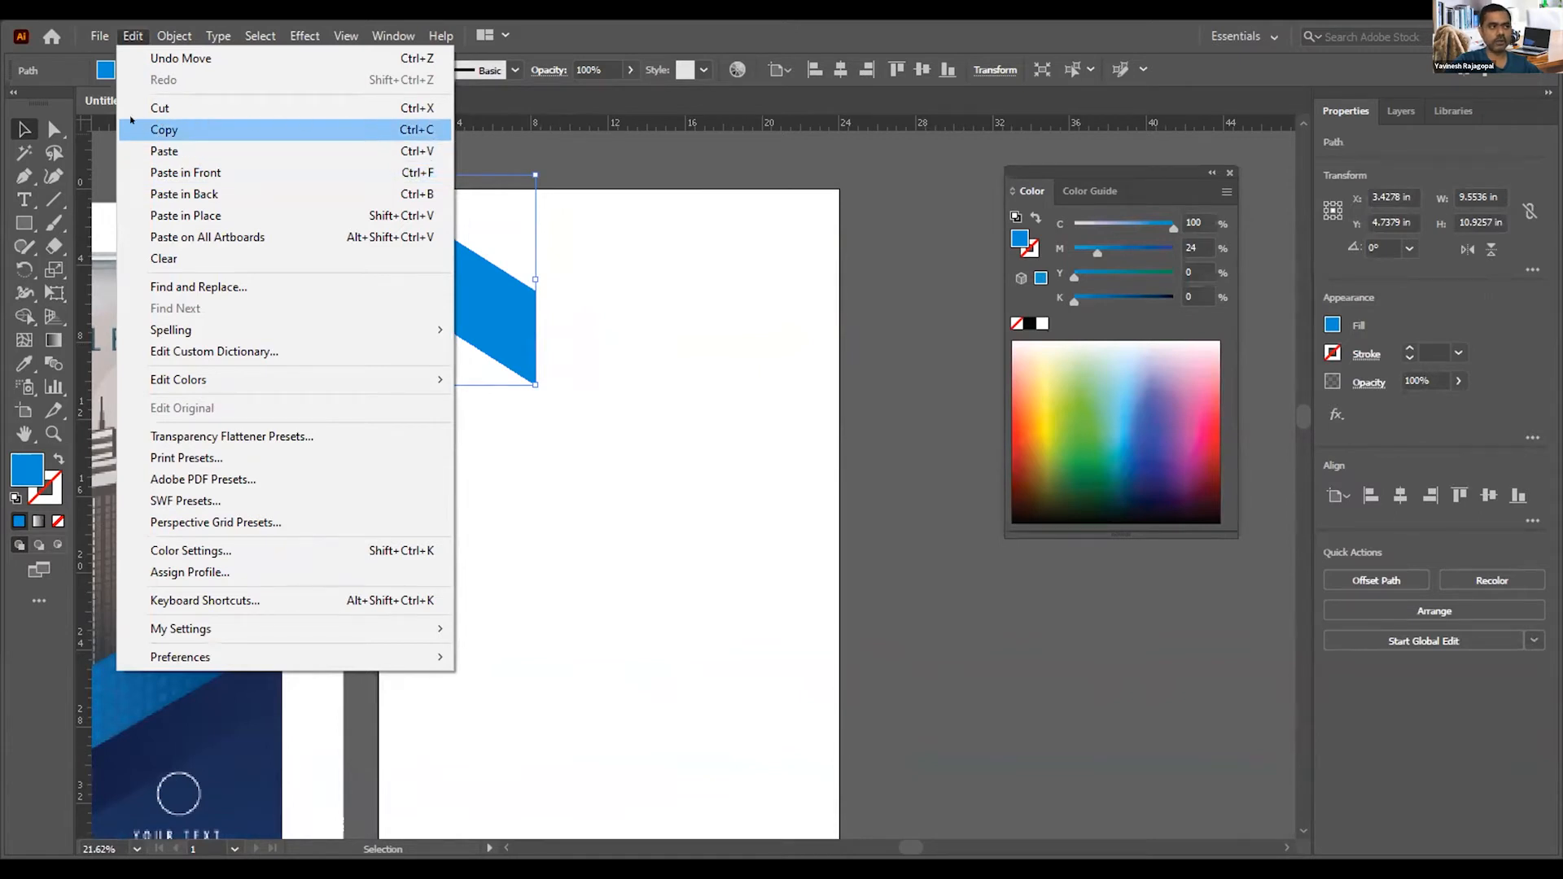
left_click(160, 130)
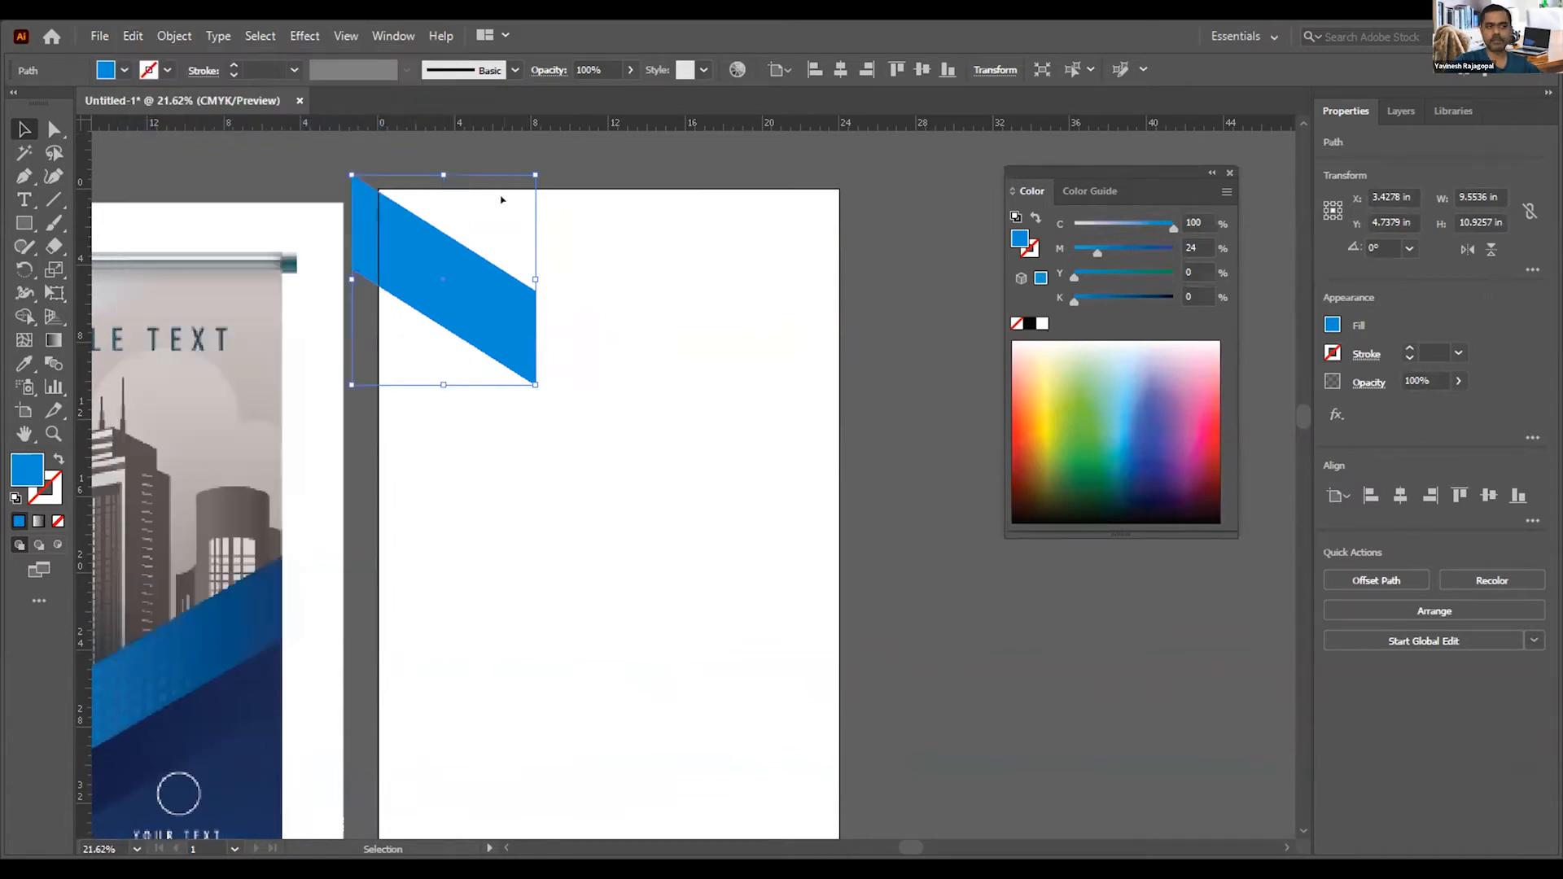
left_click(132, 36)
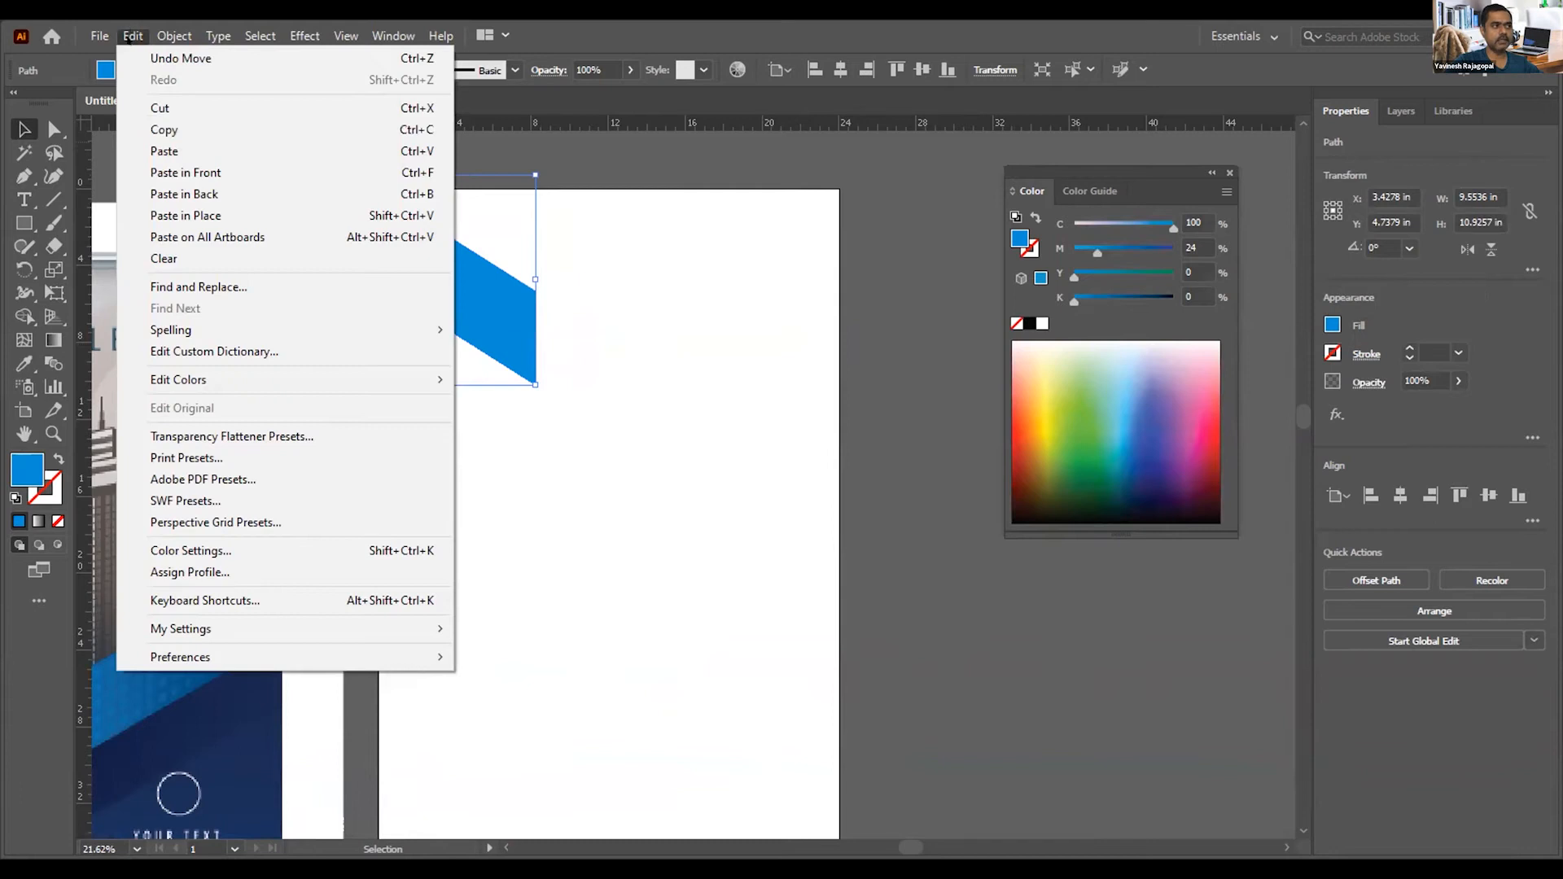
left_click(175, 172)
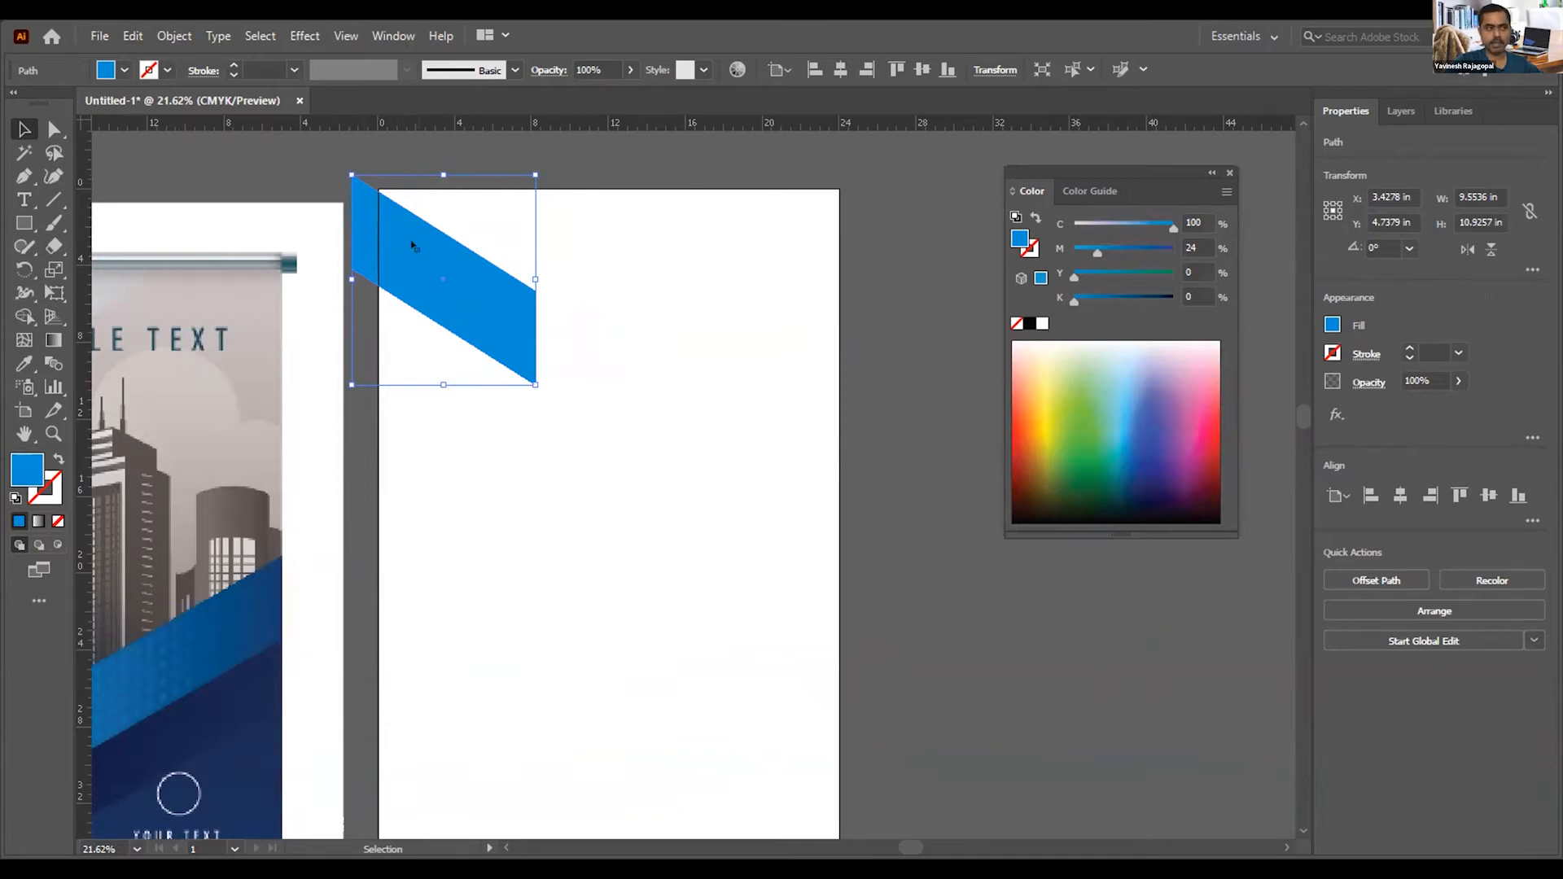
Step: Try moving the pasted parallelogram to the right across the artboard, and undo that move
left_click_drag(440, 275, 628, 273)
key("ctrl+z")
key("ctrl+z")
key("ctrl+z")
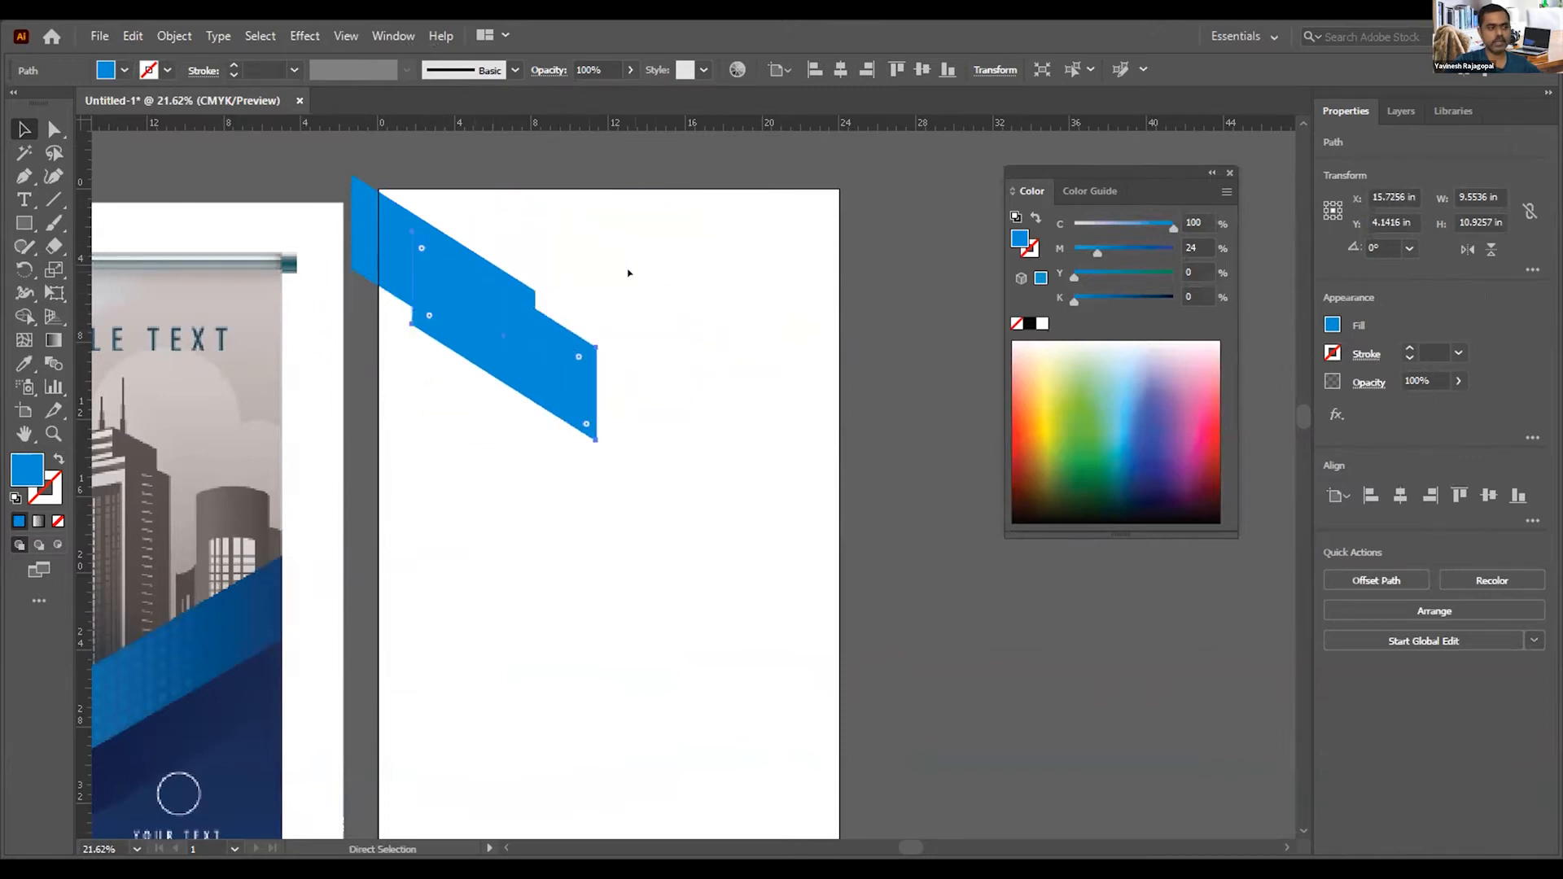
key("ctrl+z")
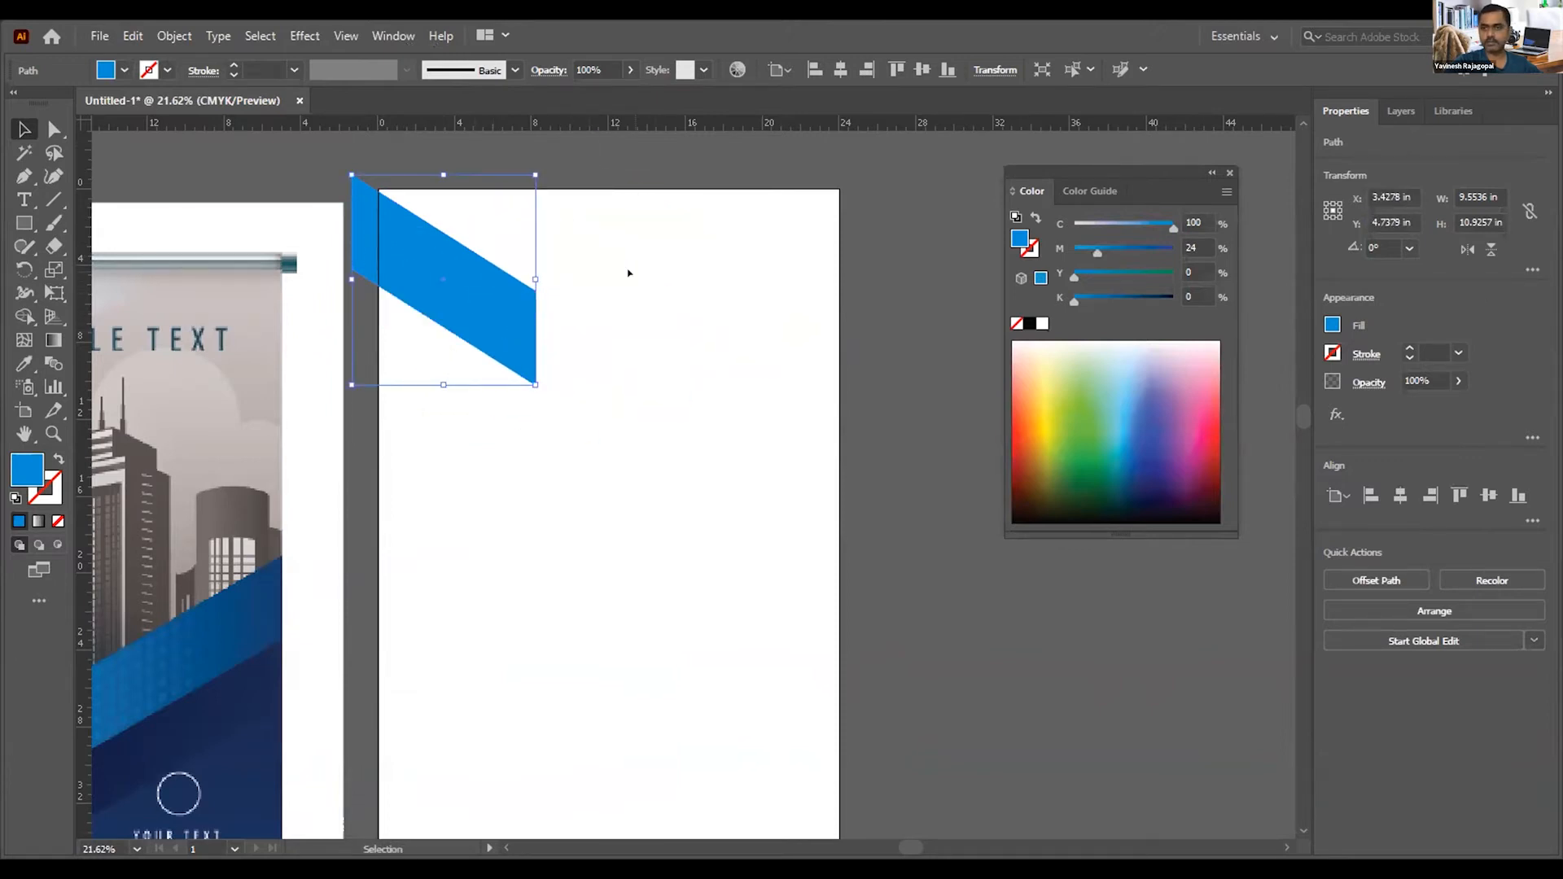
Step: Reflect the pasted parallelogram about the vertical axis and move it down to form a right-pointing chevron with the original
left_click(174, 32)
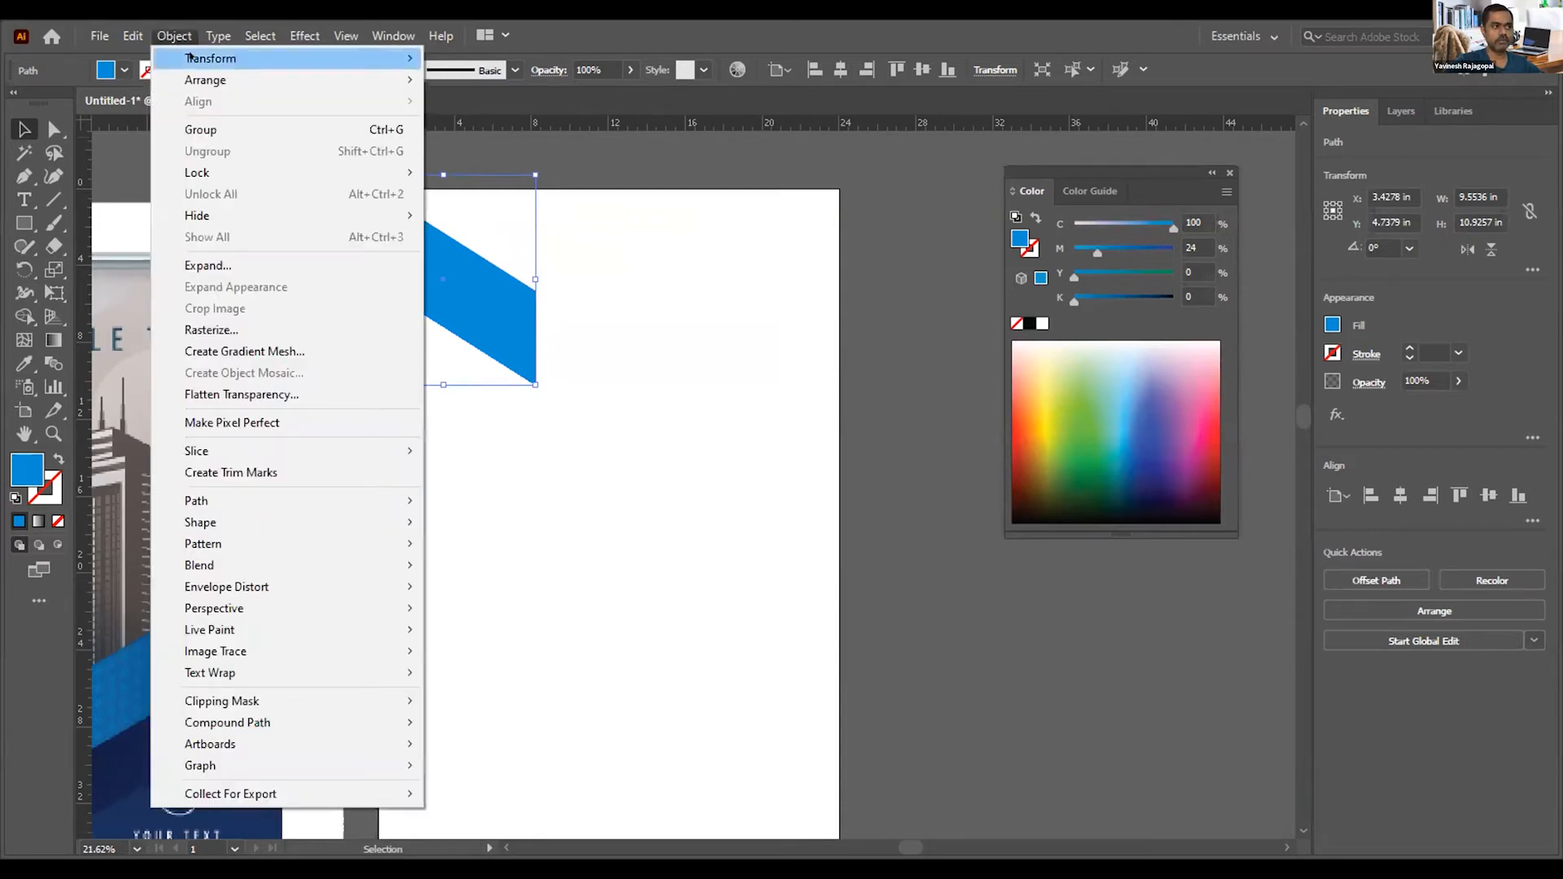
mouse_move(189, 58)
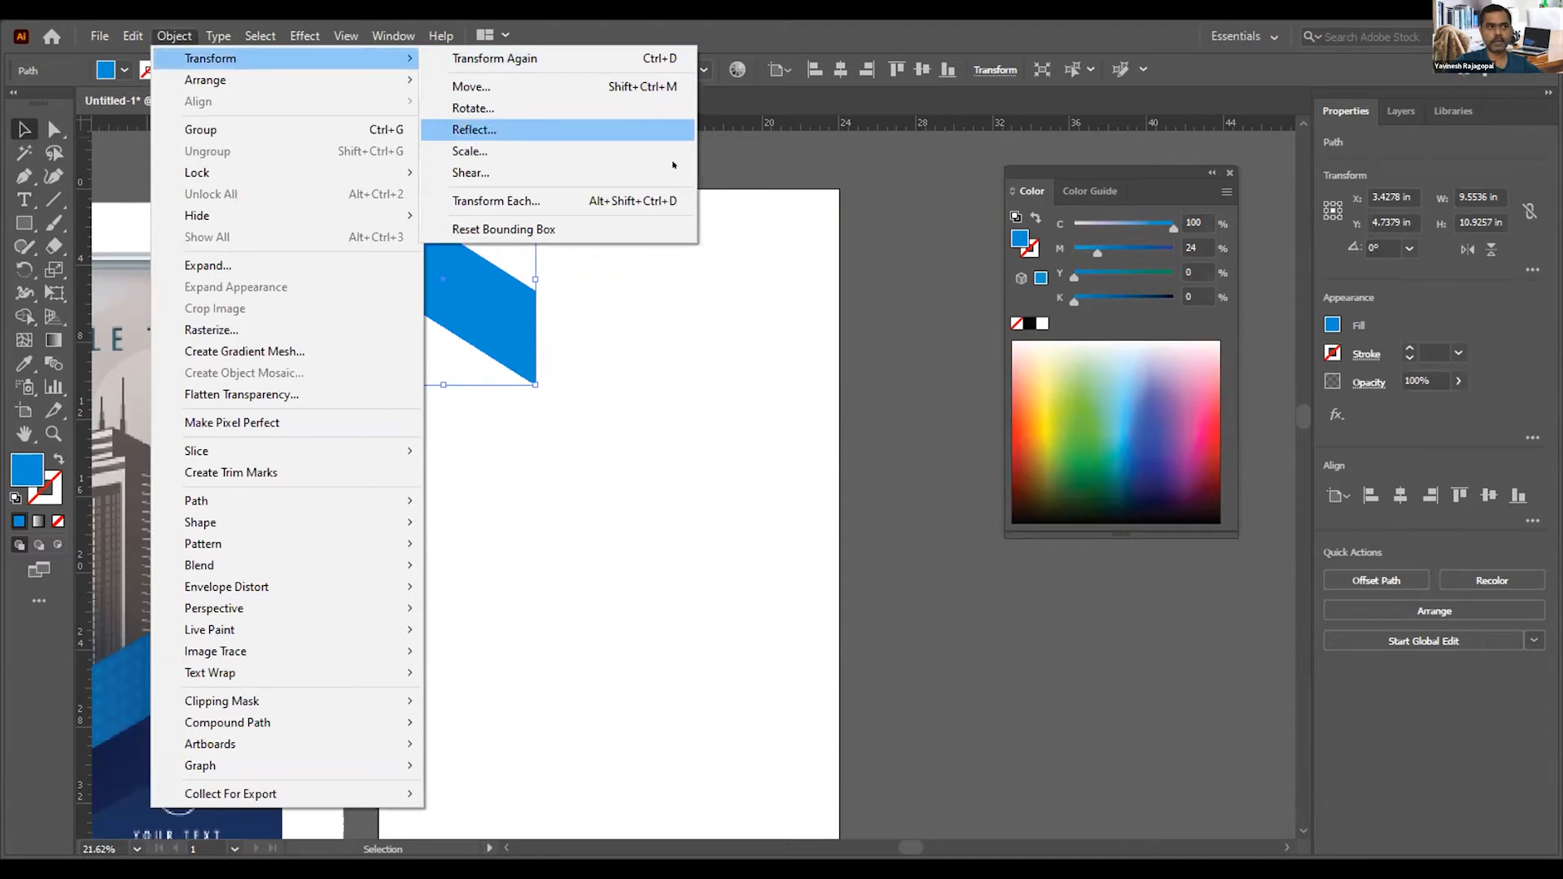
left_click(489, 131)
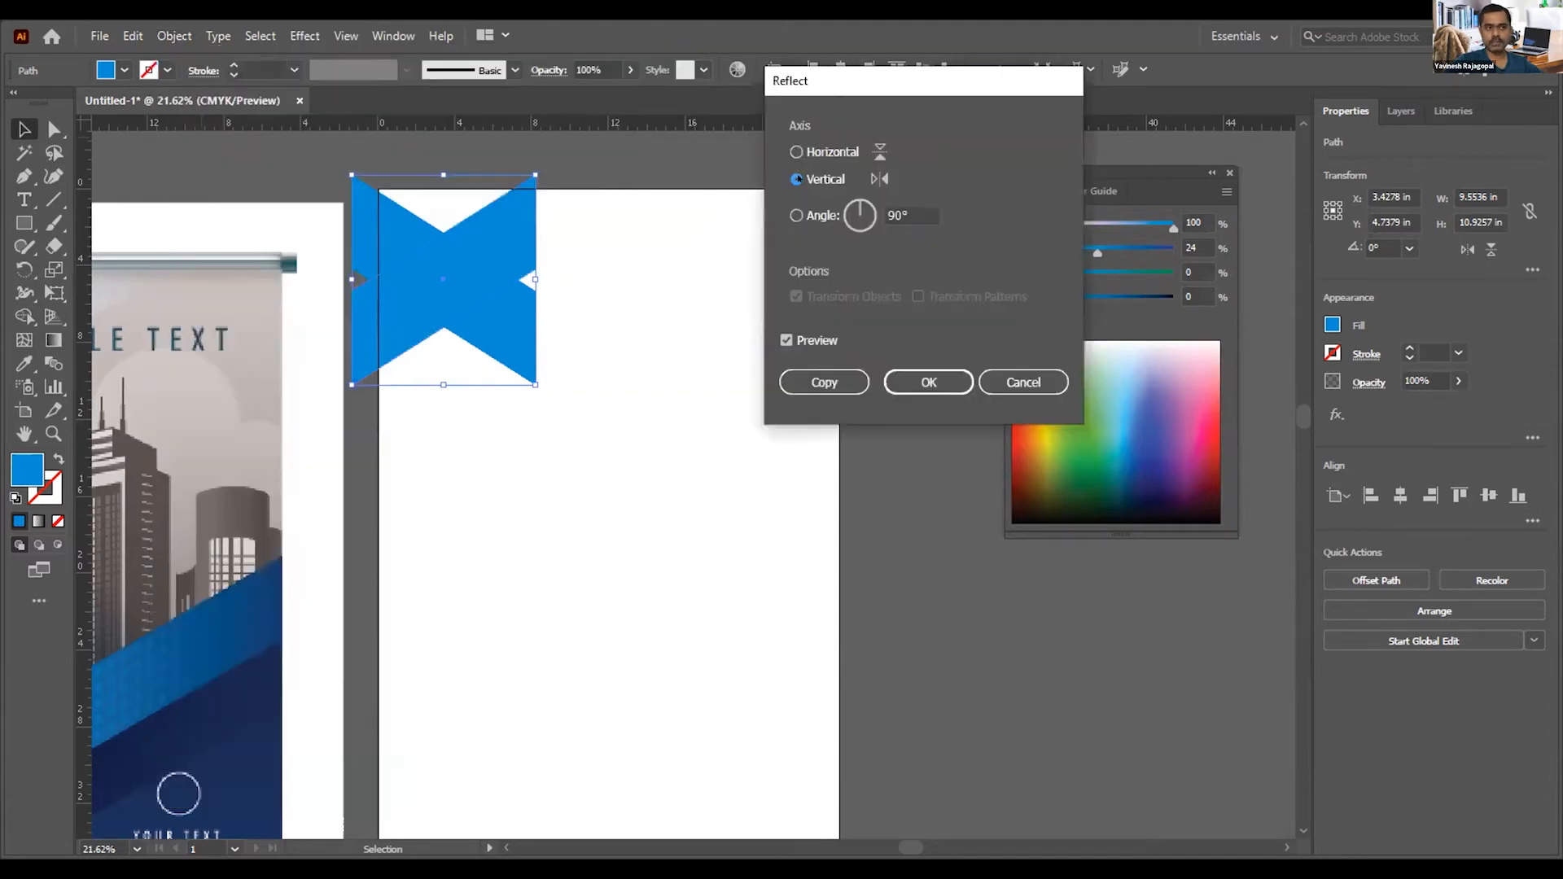
left_click(928, 382)
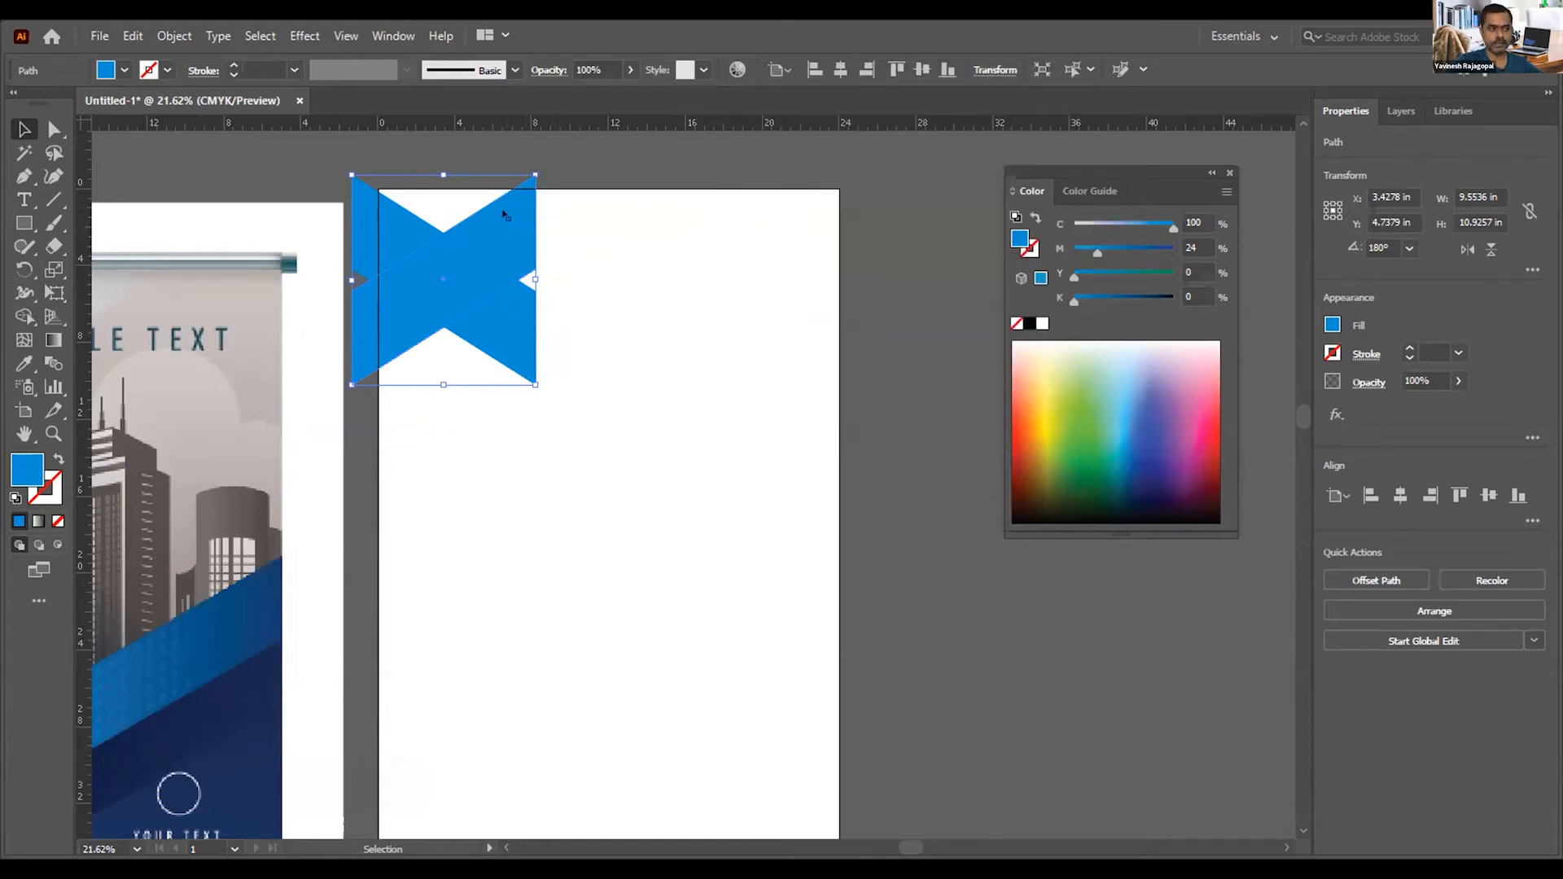
left_click_drag(504, 209, 486, 348)
left_click(692, 246)
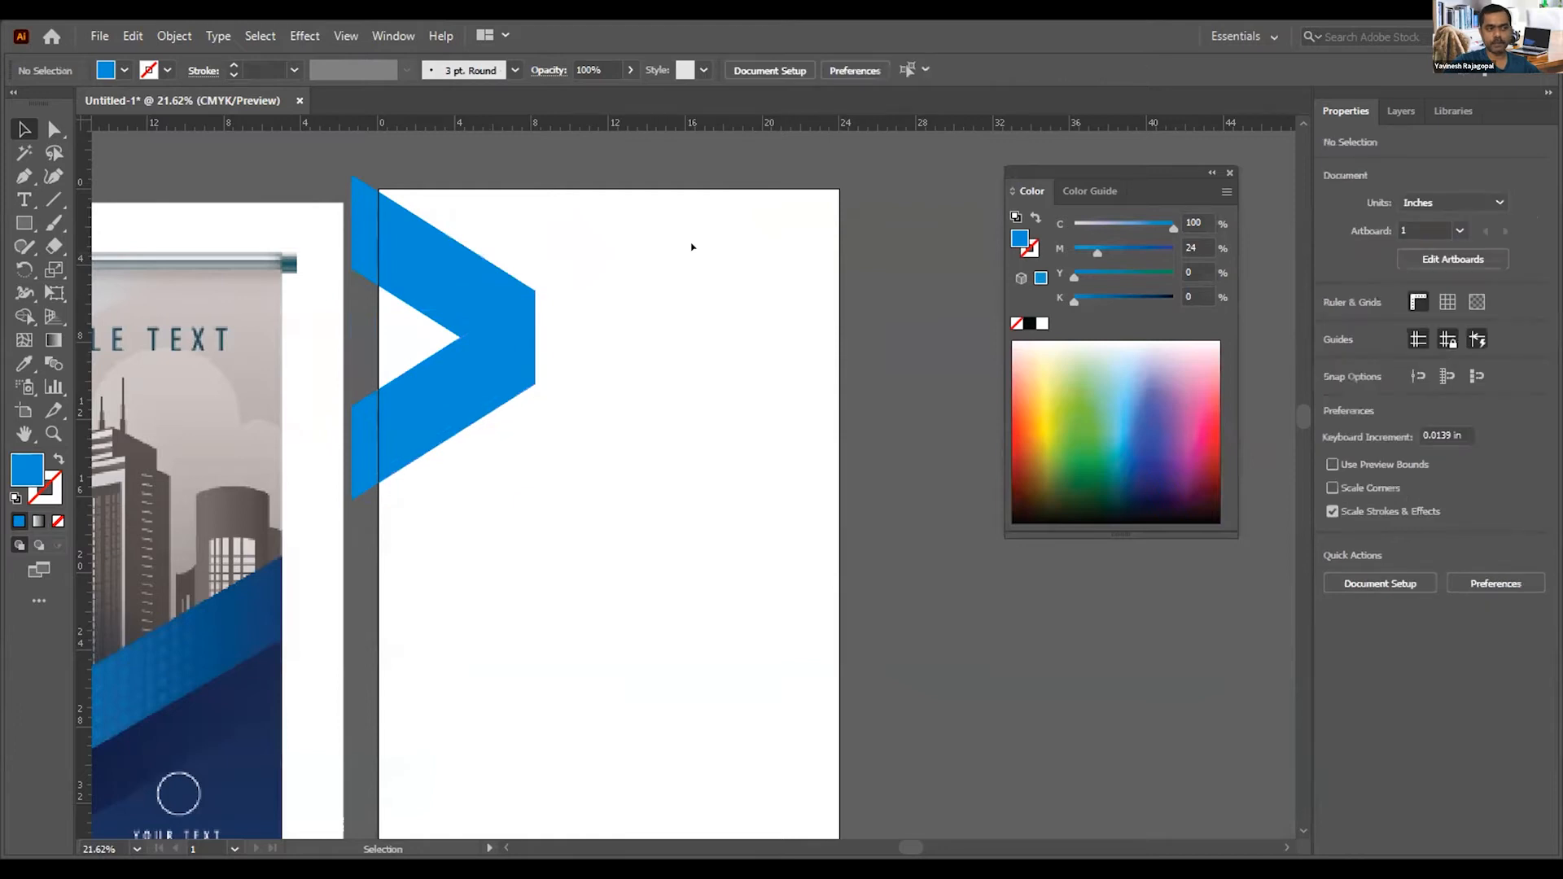
Step: Delete the reflected lower parallelogram of the chevron
left_click_drag(505, 318, 705, 326)
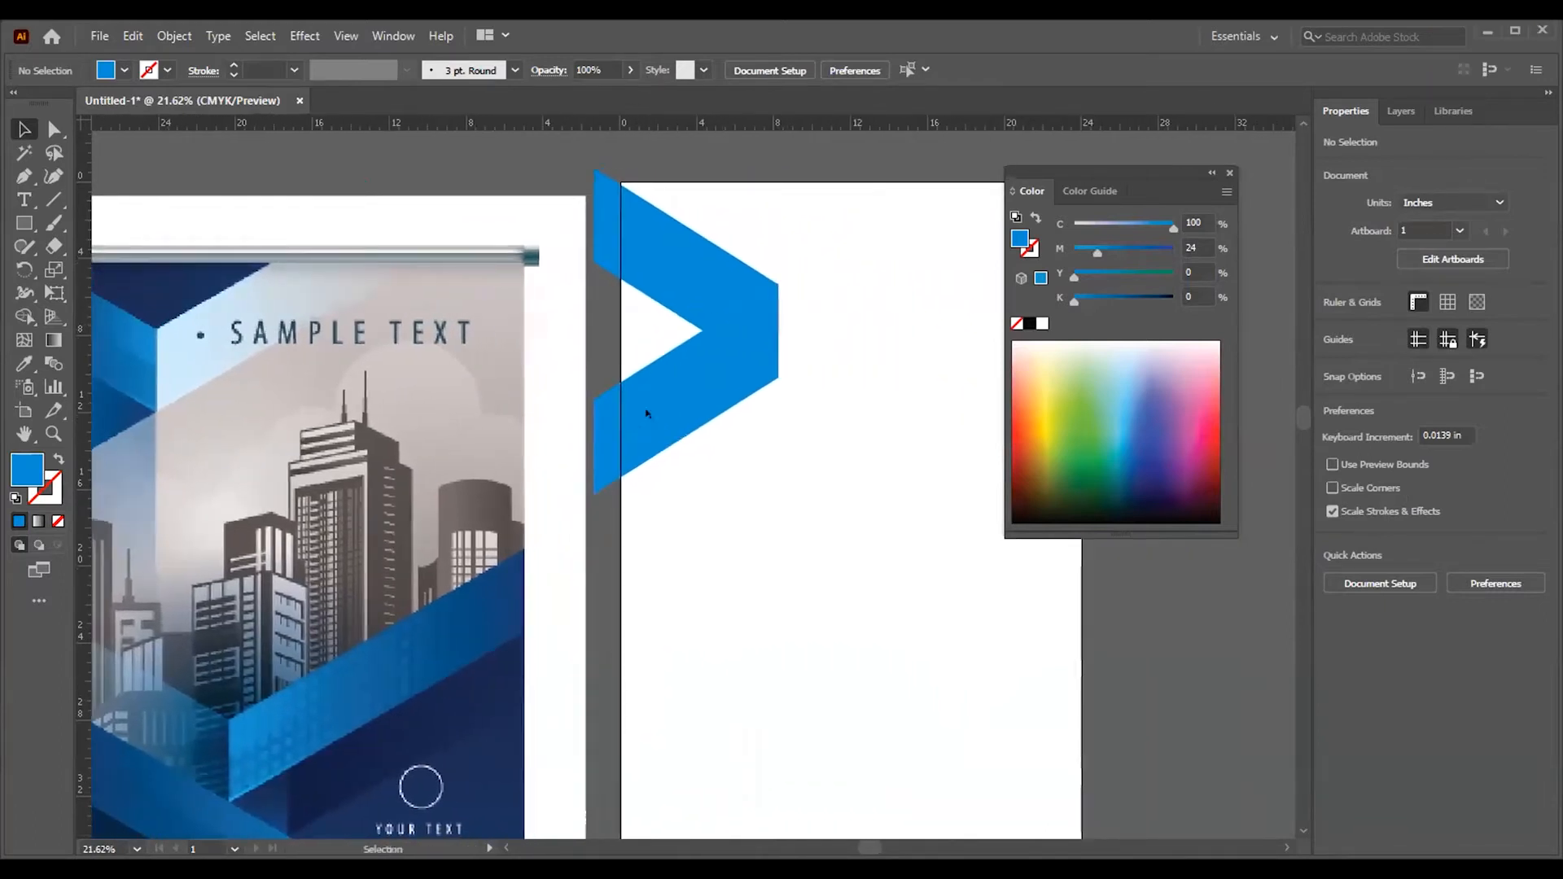
left_click(647, 415)
key("Delete")
Step: Move the remaining parallelogram down slightly, centring it at about X 3.22 in, Y 5.70 in
left_click(691, 271)
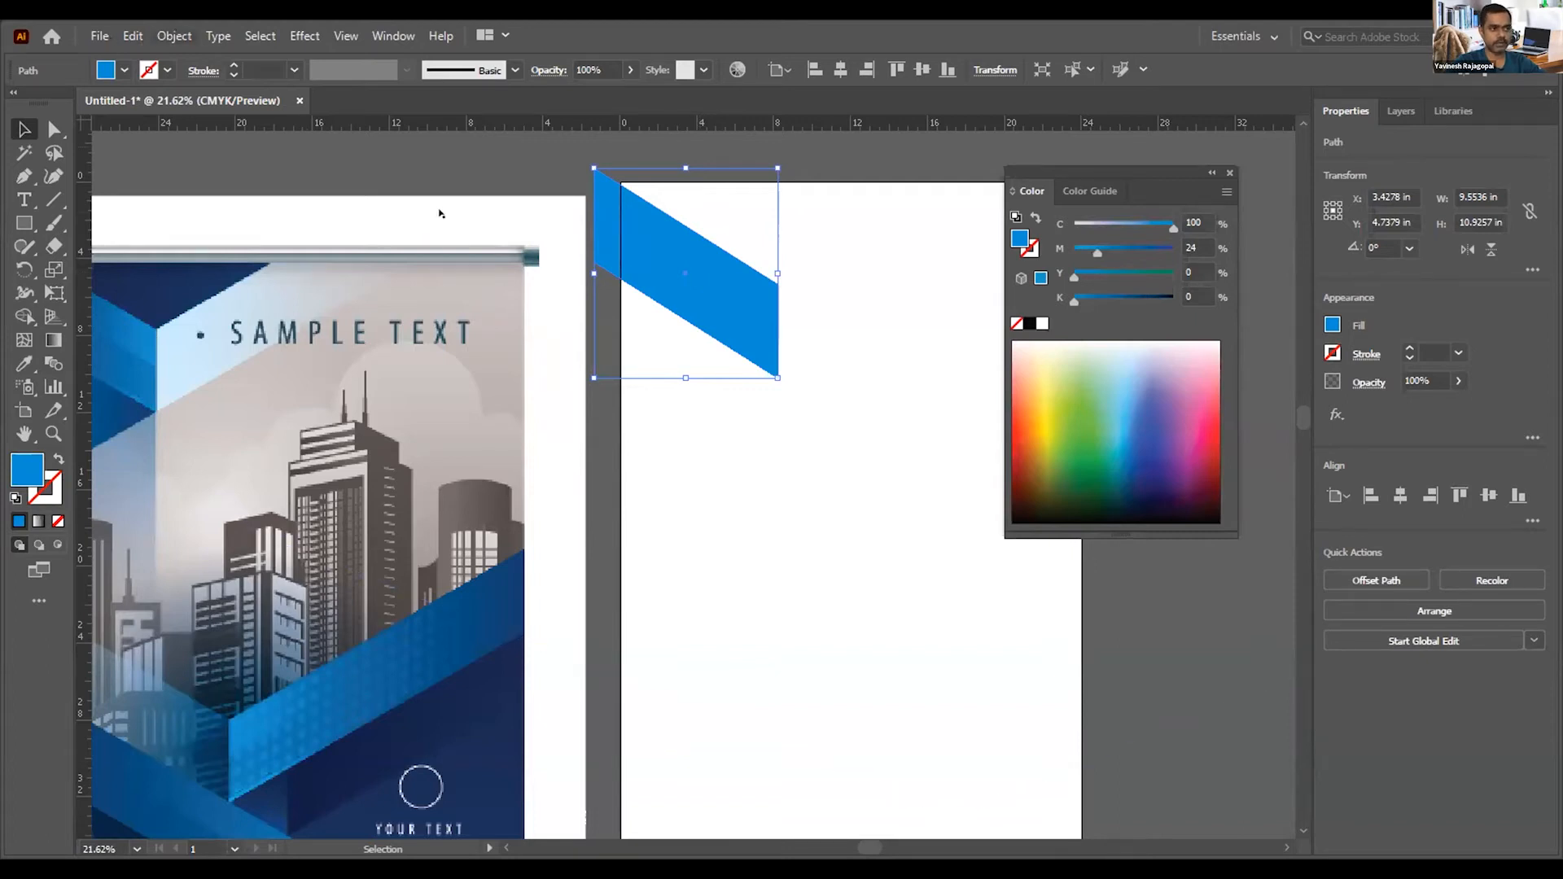
left_click(799, 324)
left_click_drag(657, 295, 705, 366)
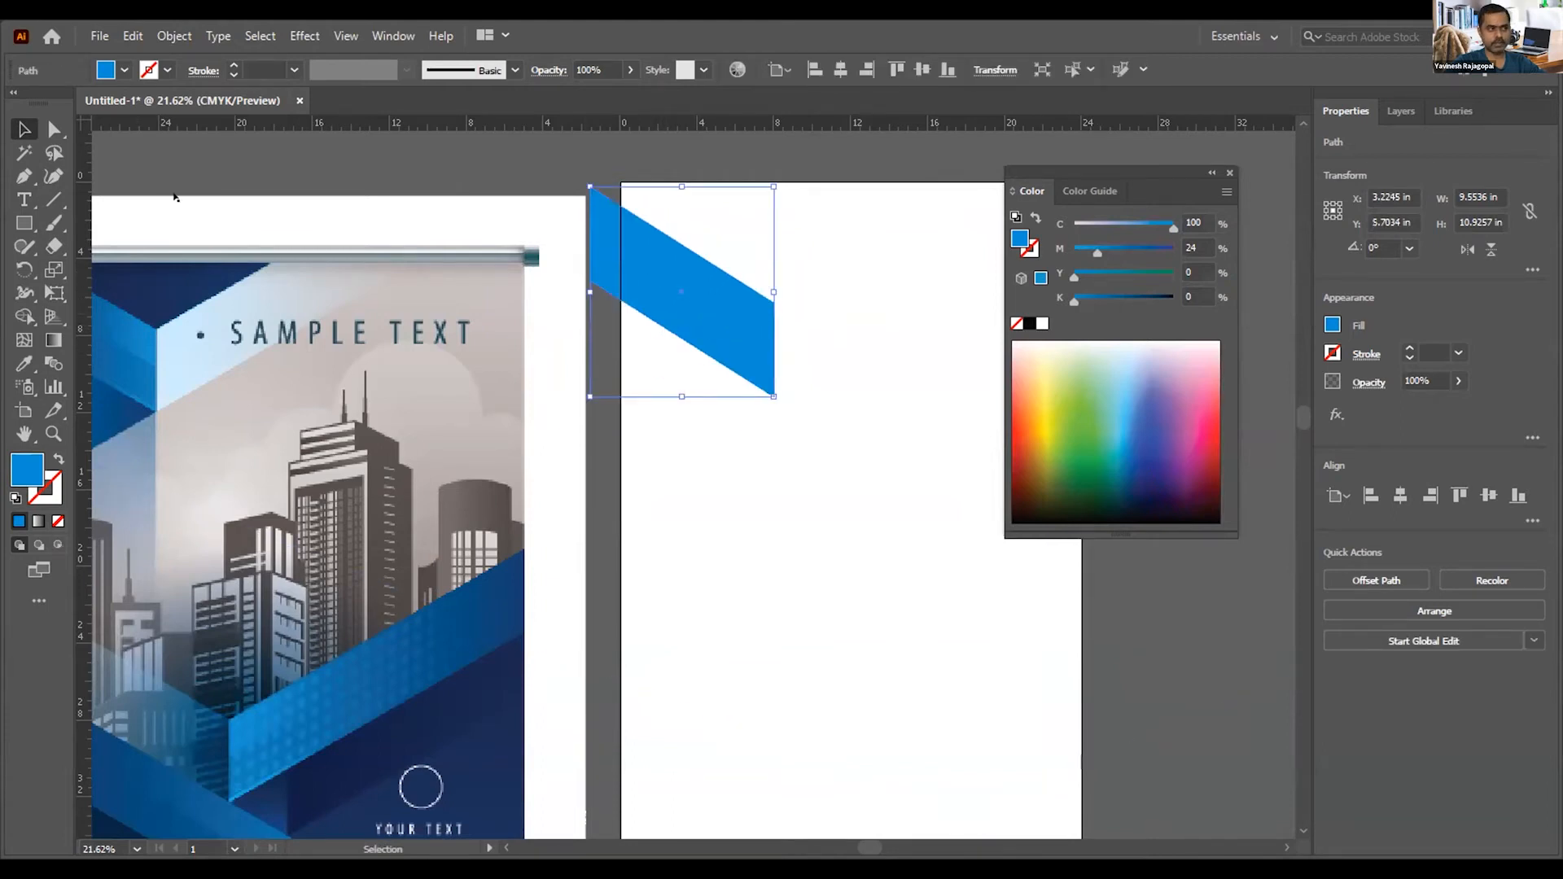
Step: Create a copy of the parallelogram reflected about the vertical axis
left_click(169, 36)
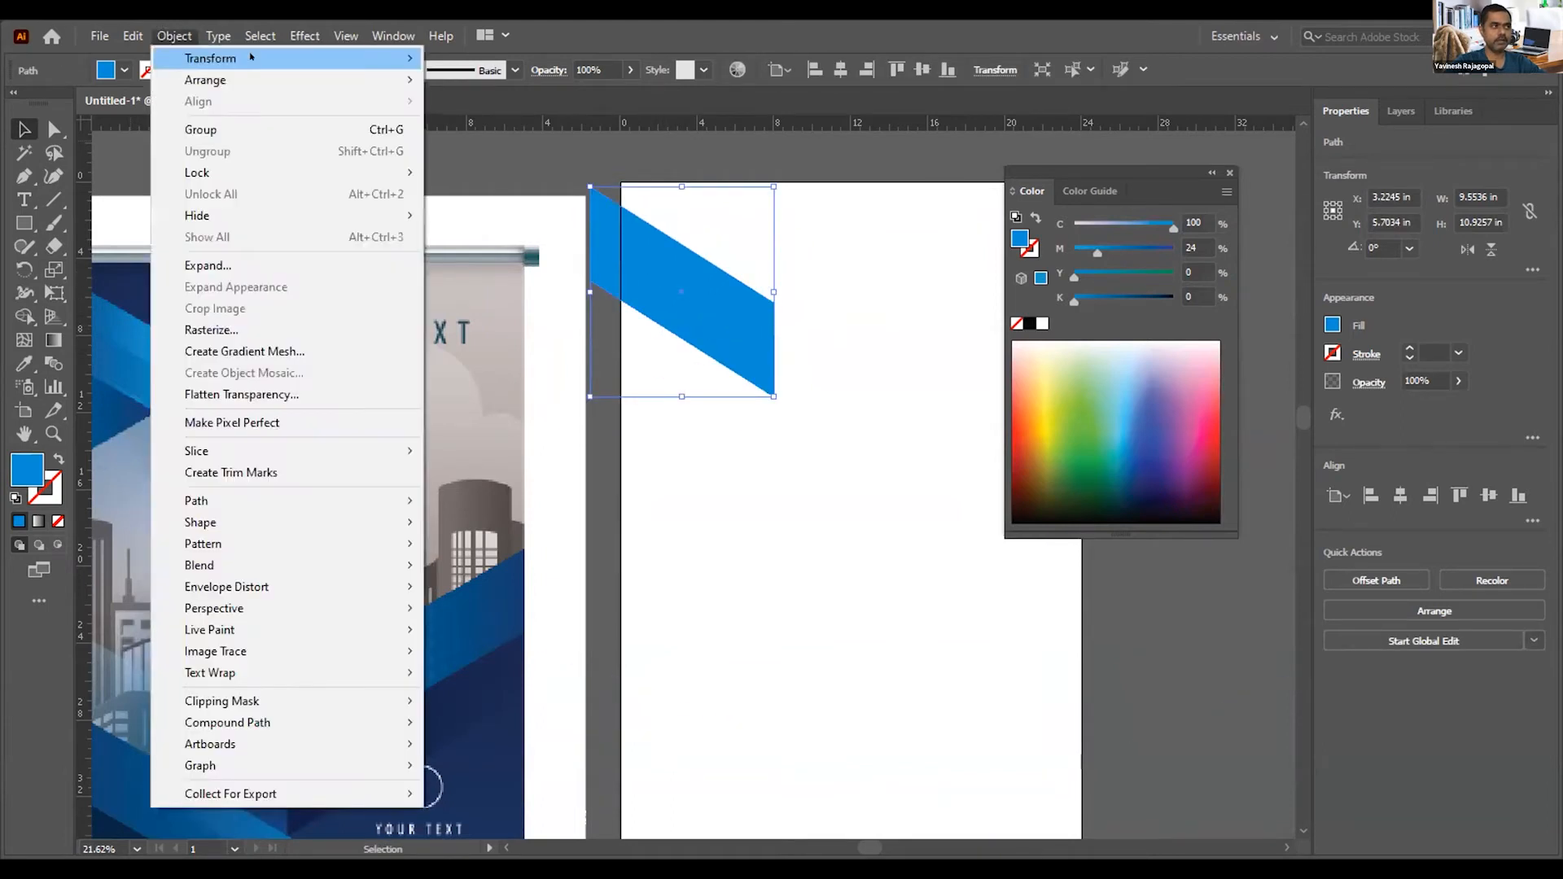
mouse_move(407, 58)
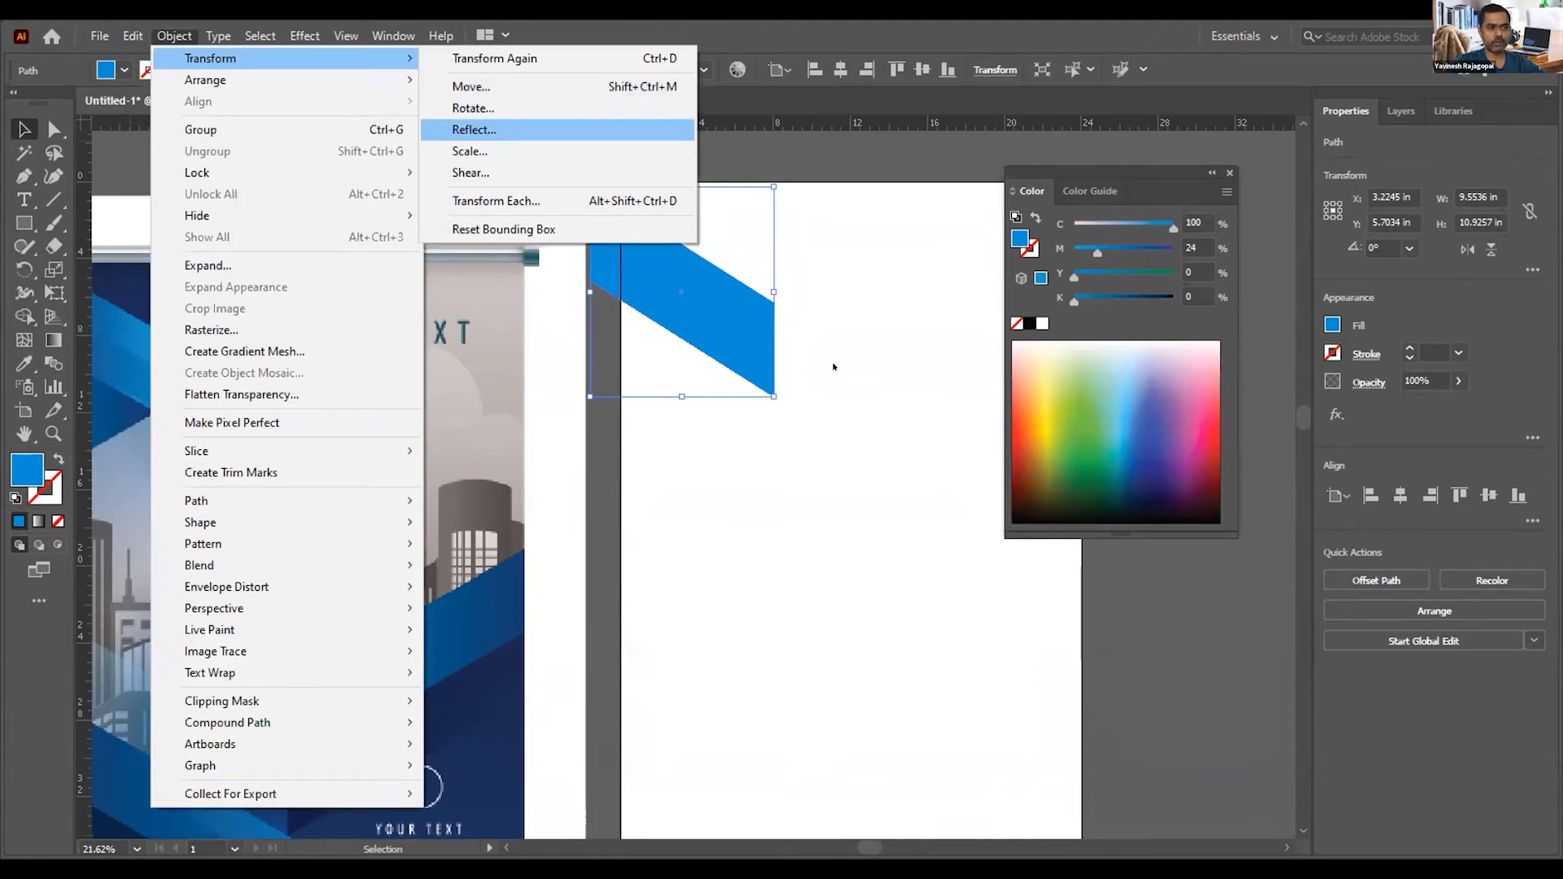
key("Return")
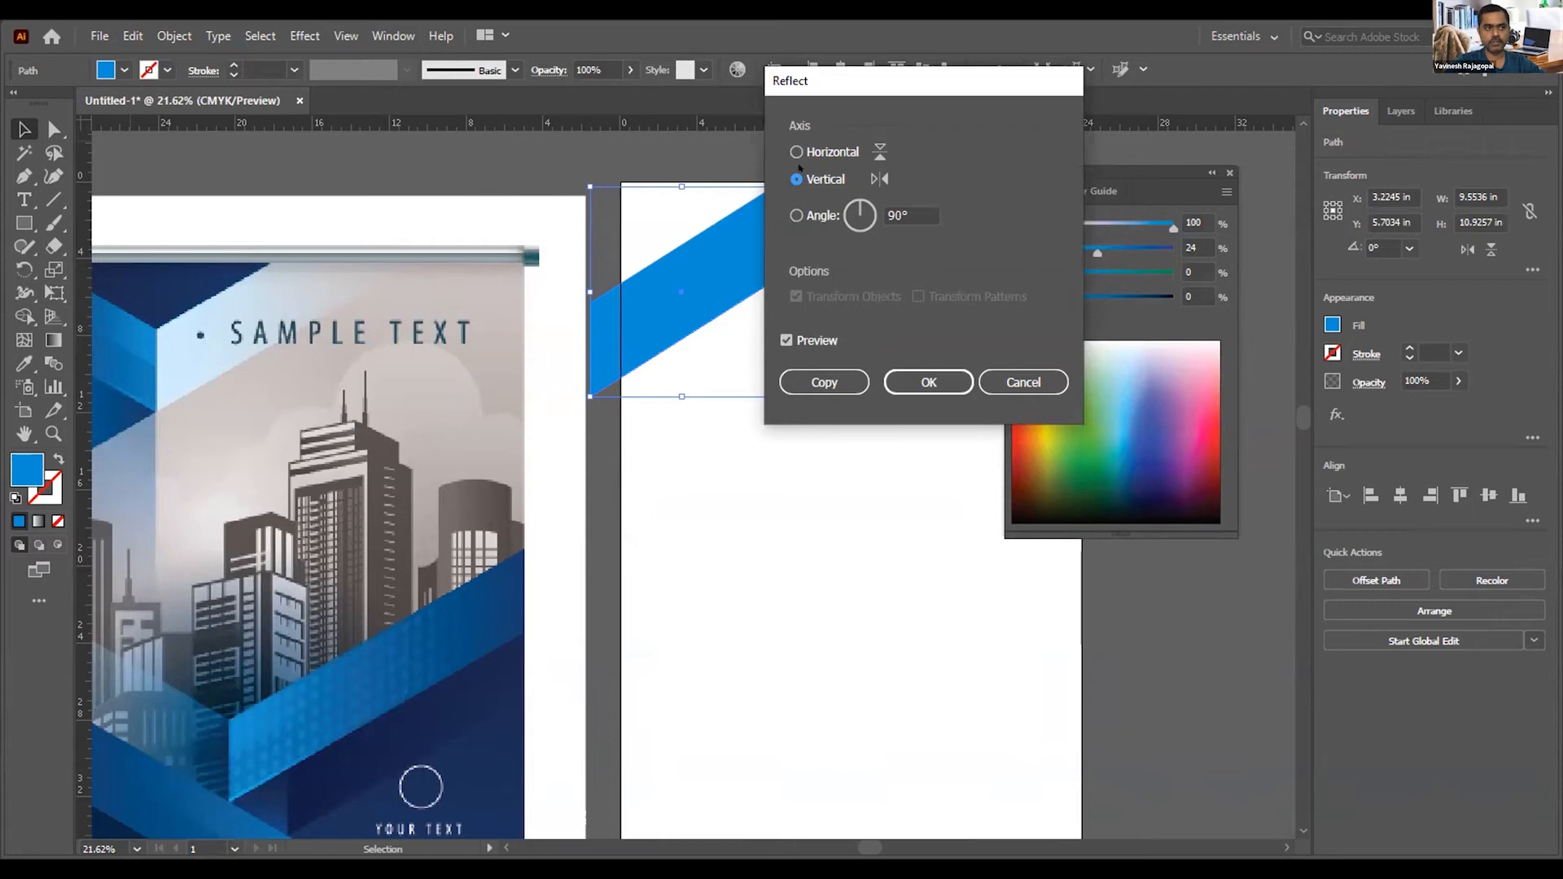
left_click(815, 377)
left_click(816, 349)
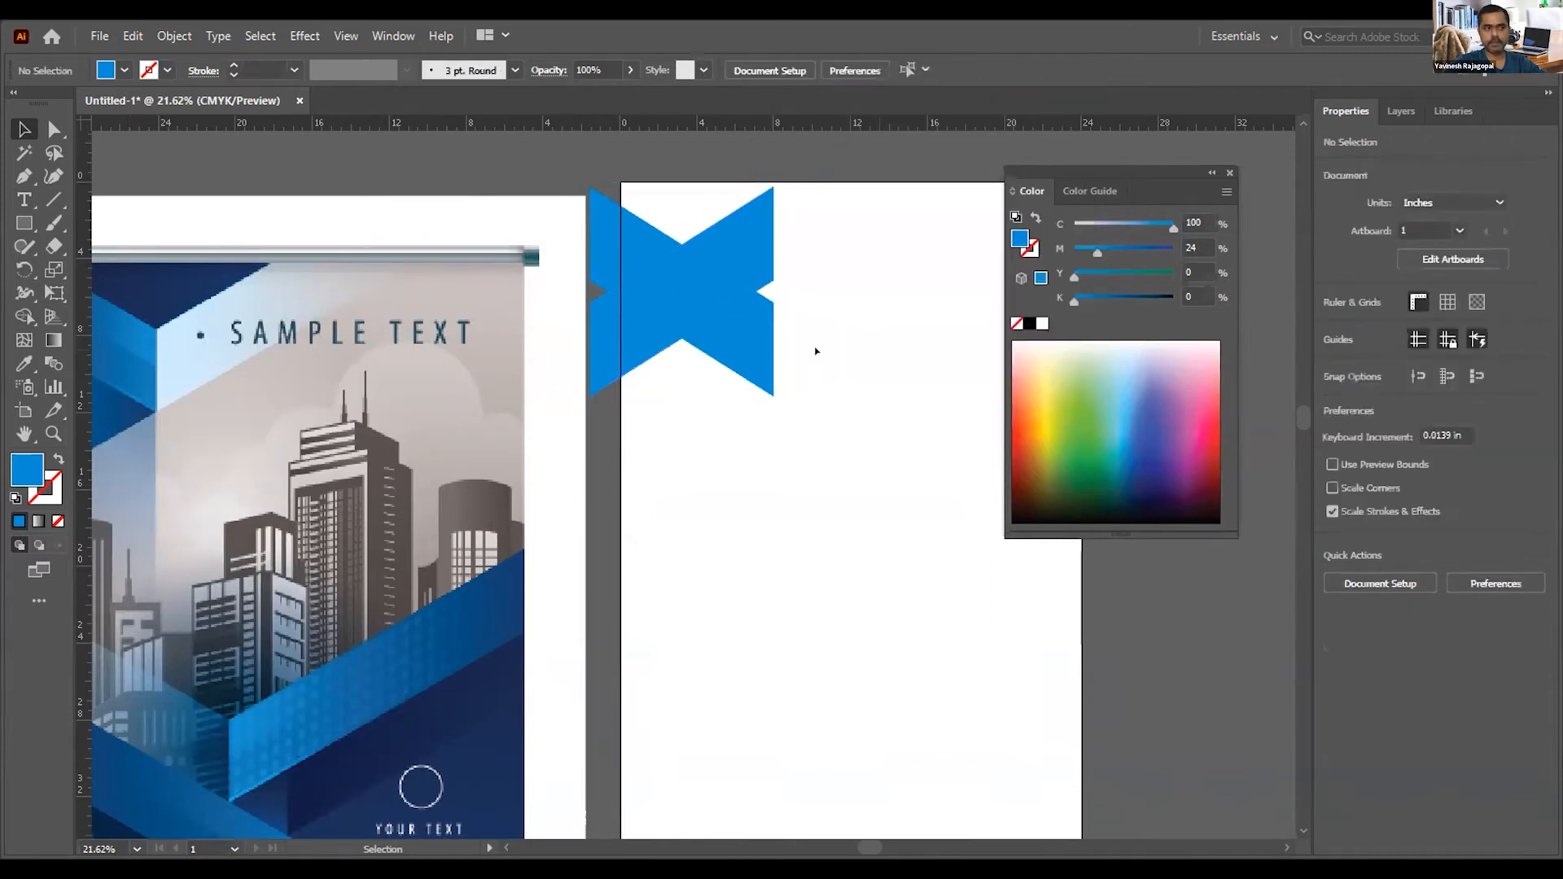
Step: Move the reflected copy straight down to about Y 11.70 in so its right edge lines up with the original's
left_click(735, 229)
left_click_drag(737, 231, 738, 336)
left_click_drag(739, 334, 739, 337)
Step: Darken the lower parallelogram's blue fill by setting its magenta to 38%
left_click_drag(599, 201, 643, 208)
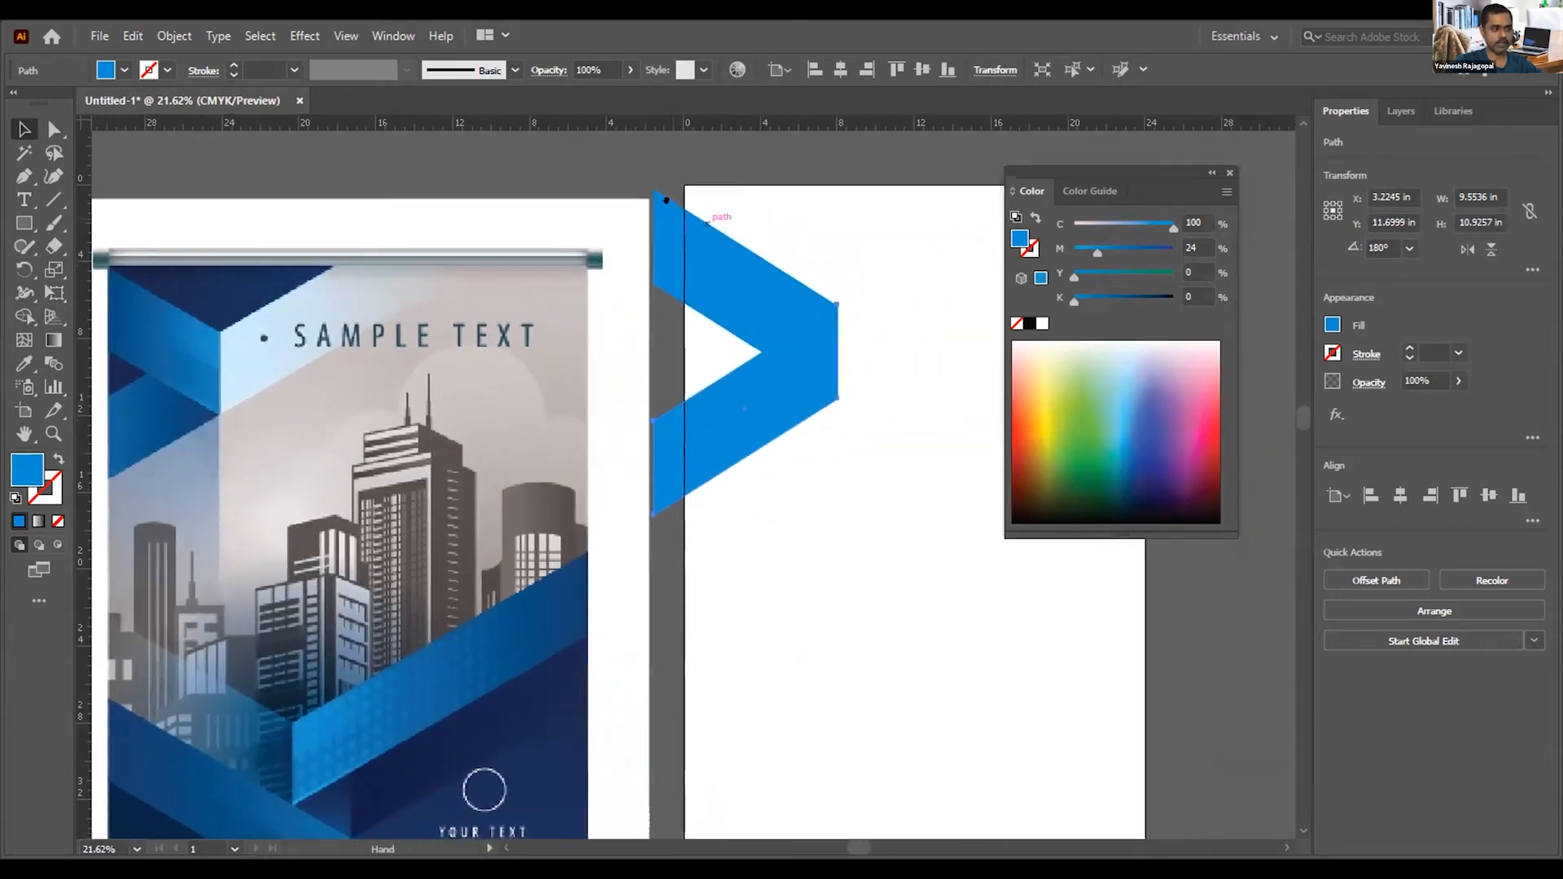
left_click_drag(1097, 249, 1112, 248)
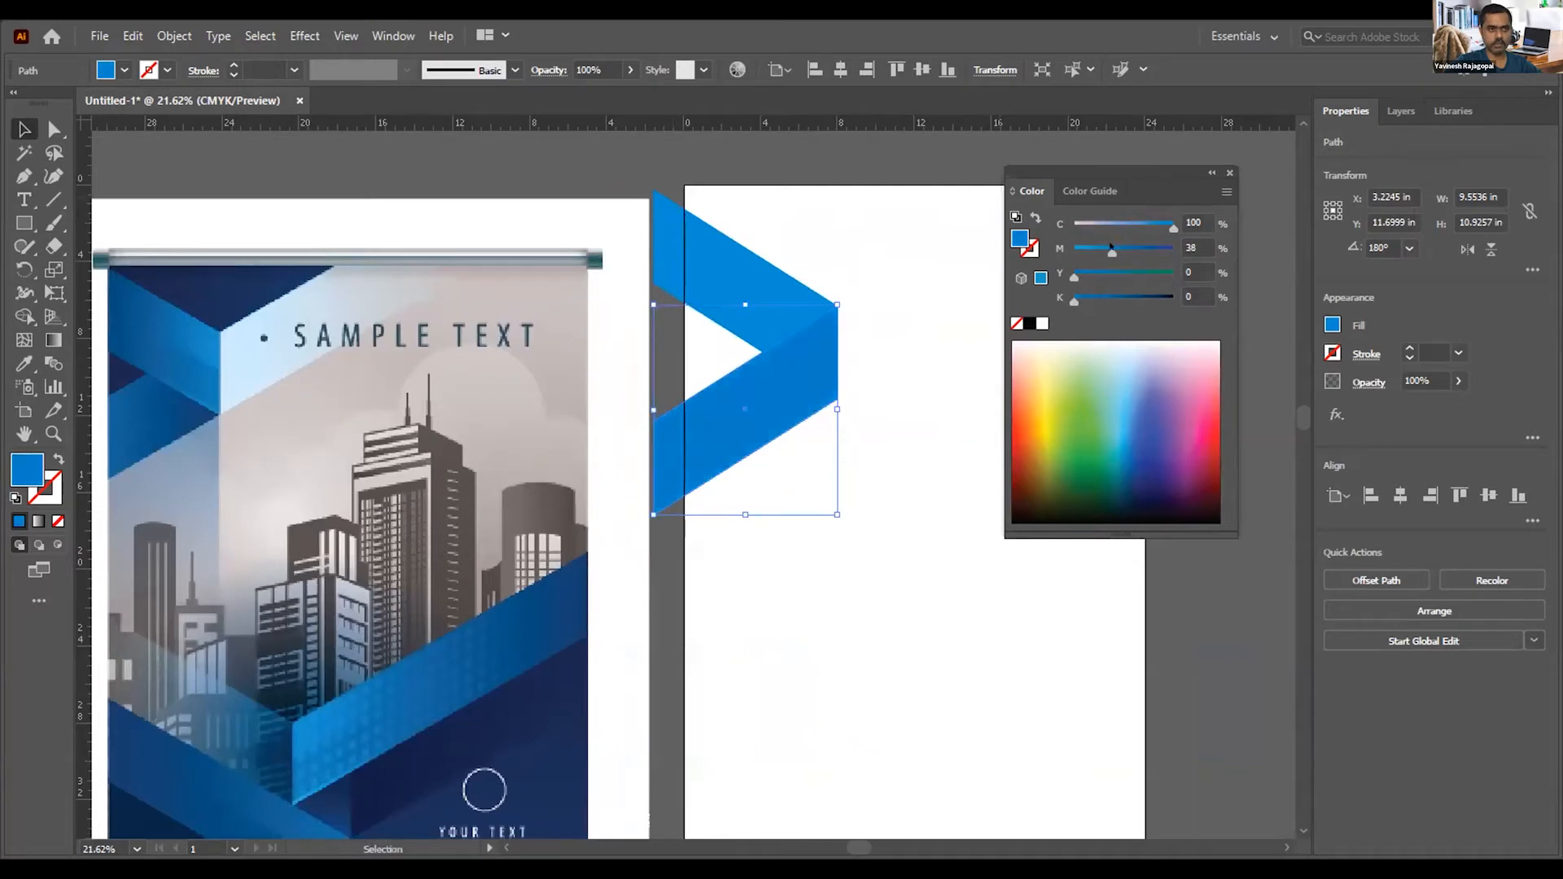
left_click(902, 274)
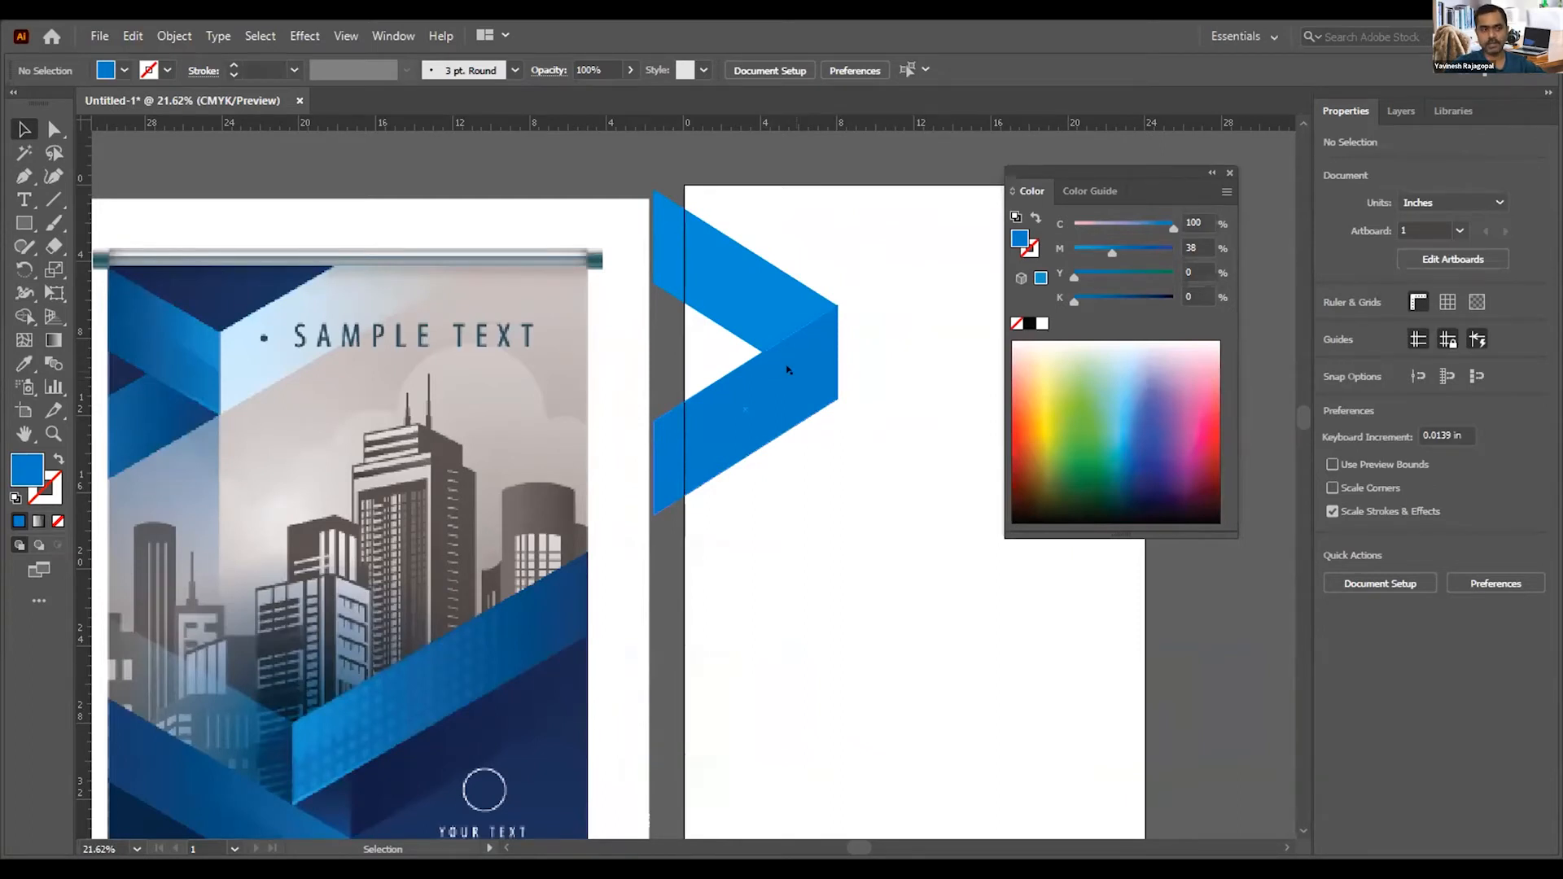
Step: Send the darker lower parallelogram to the back, behind the upper one, and reselect it
left_click(787, 370)
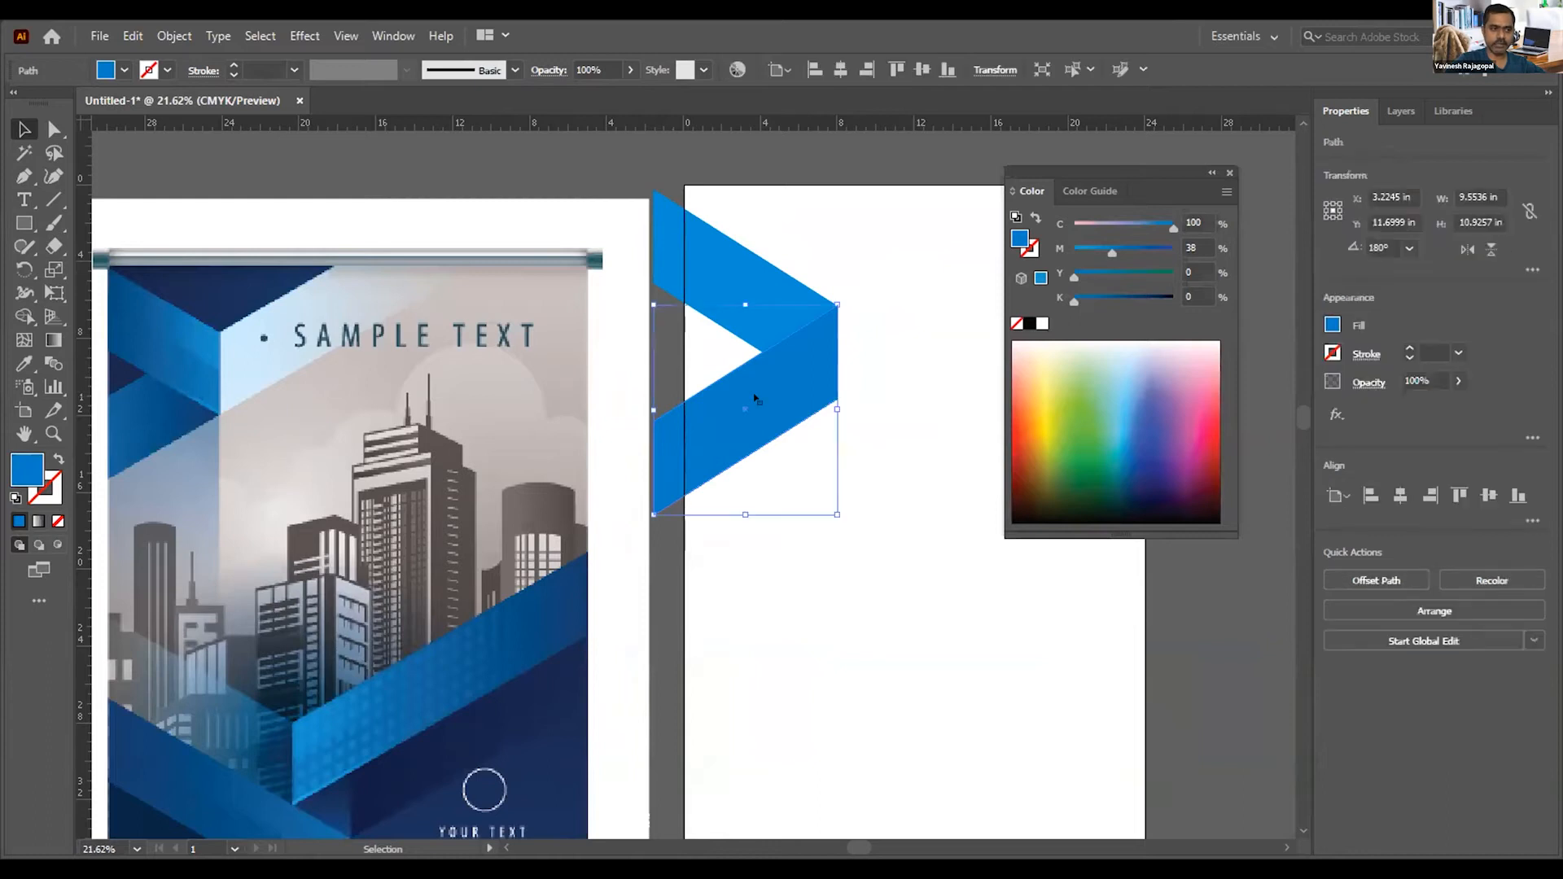
left_click(173, 36)
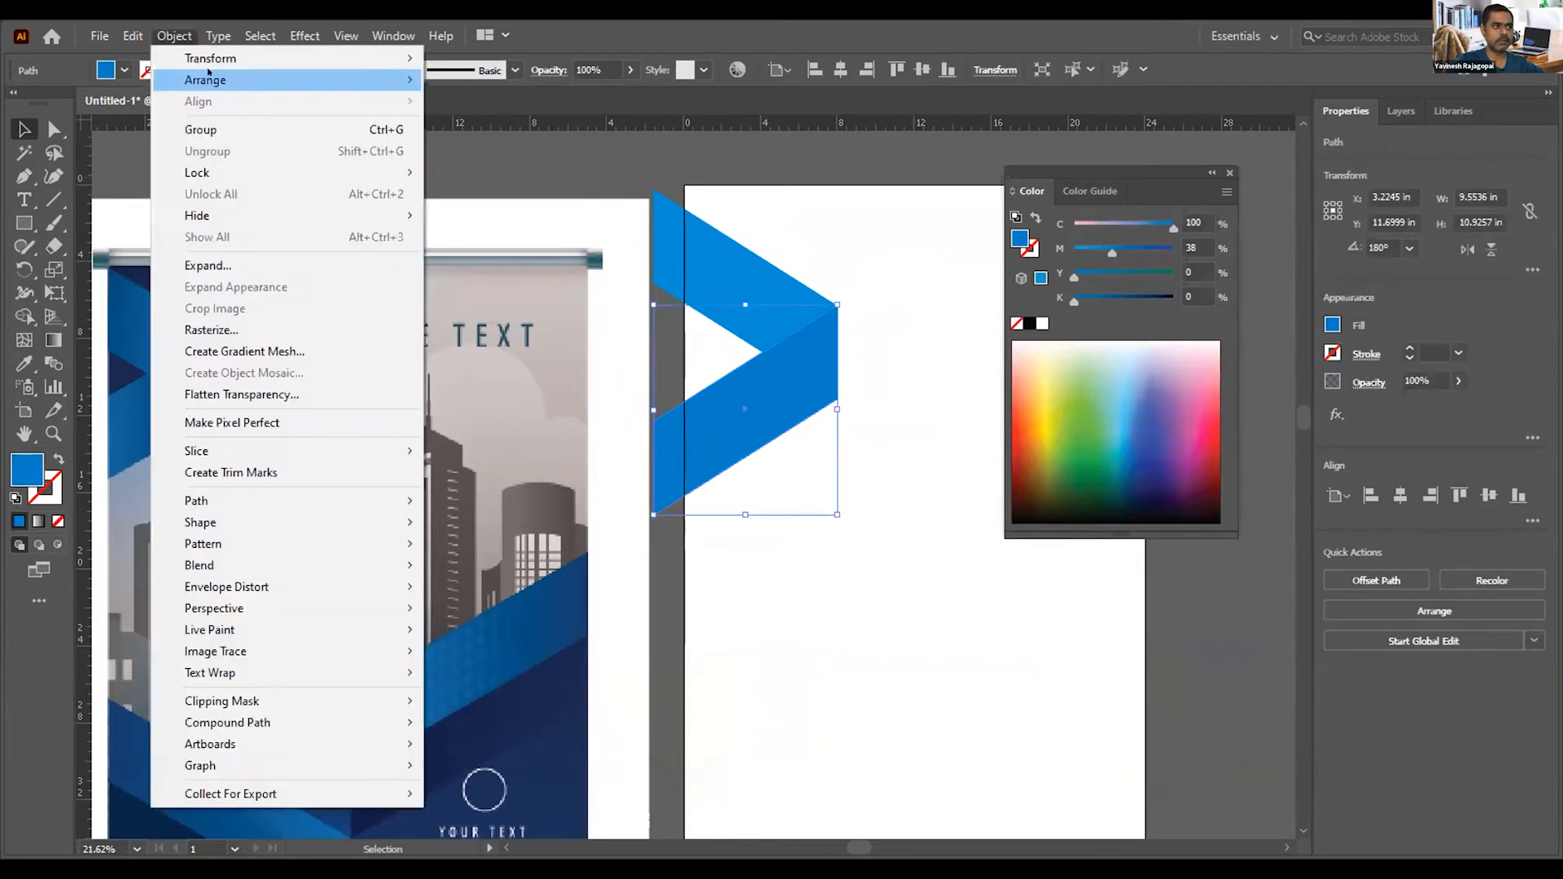
mouse_move(244, 79)
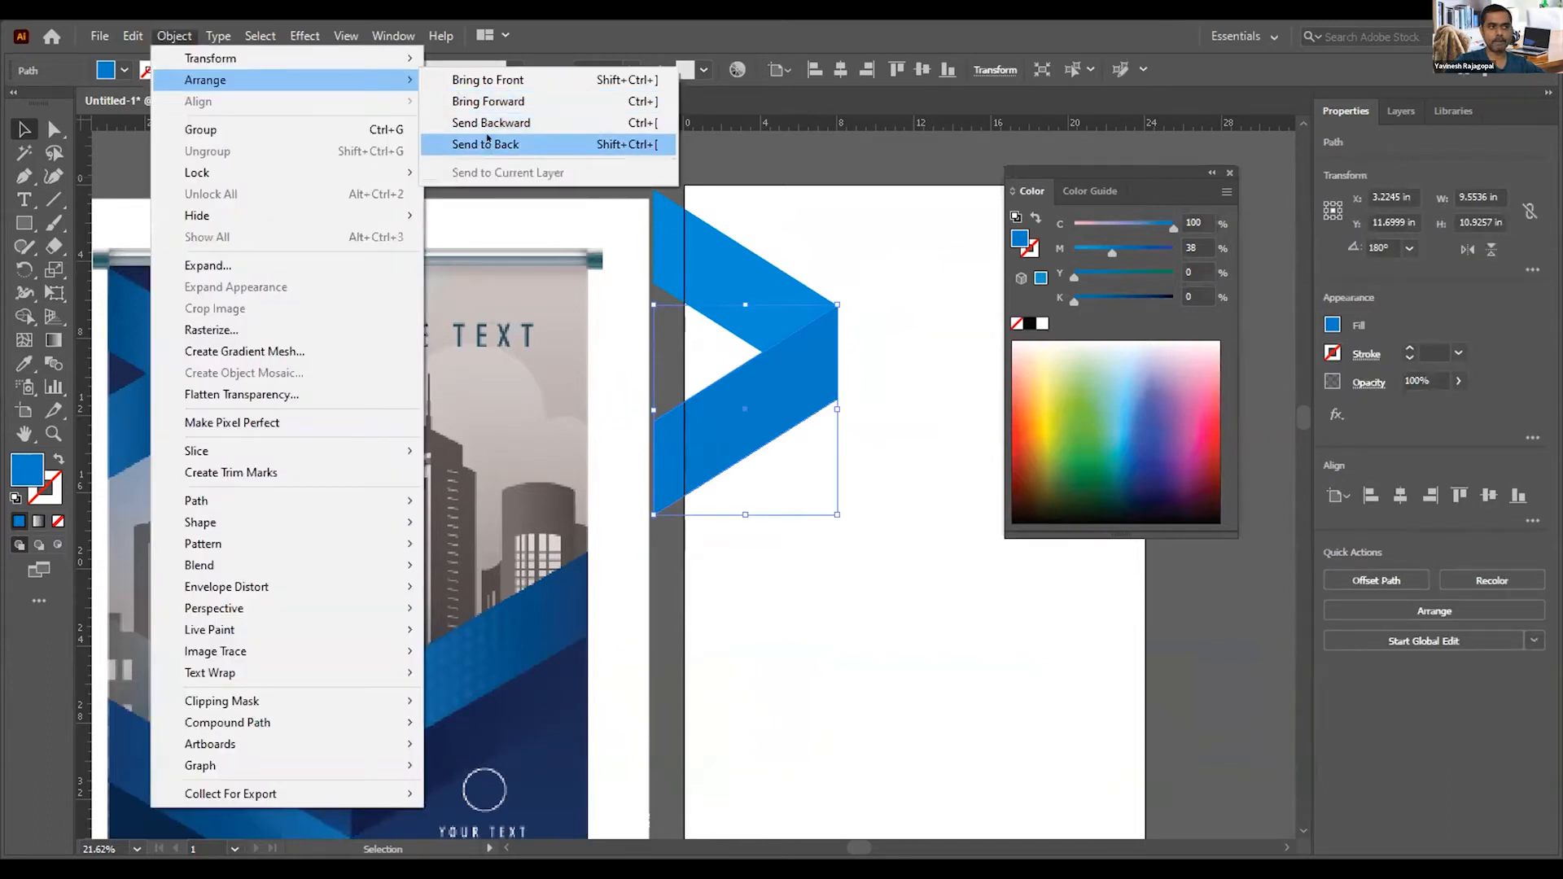
left_click(487, 142)
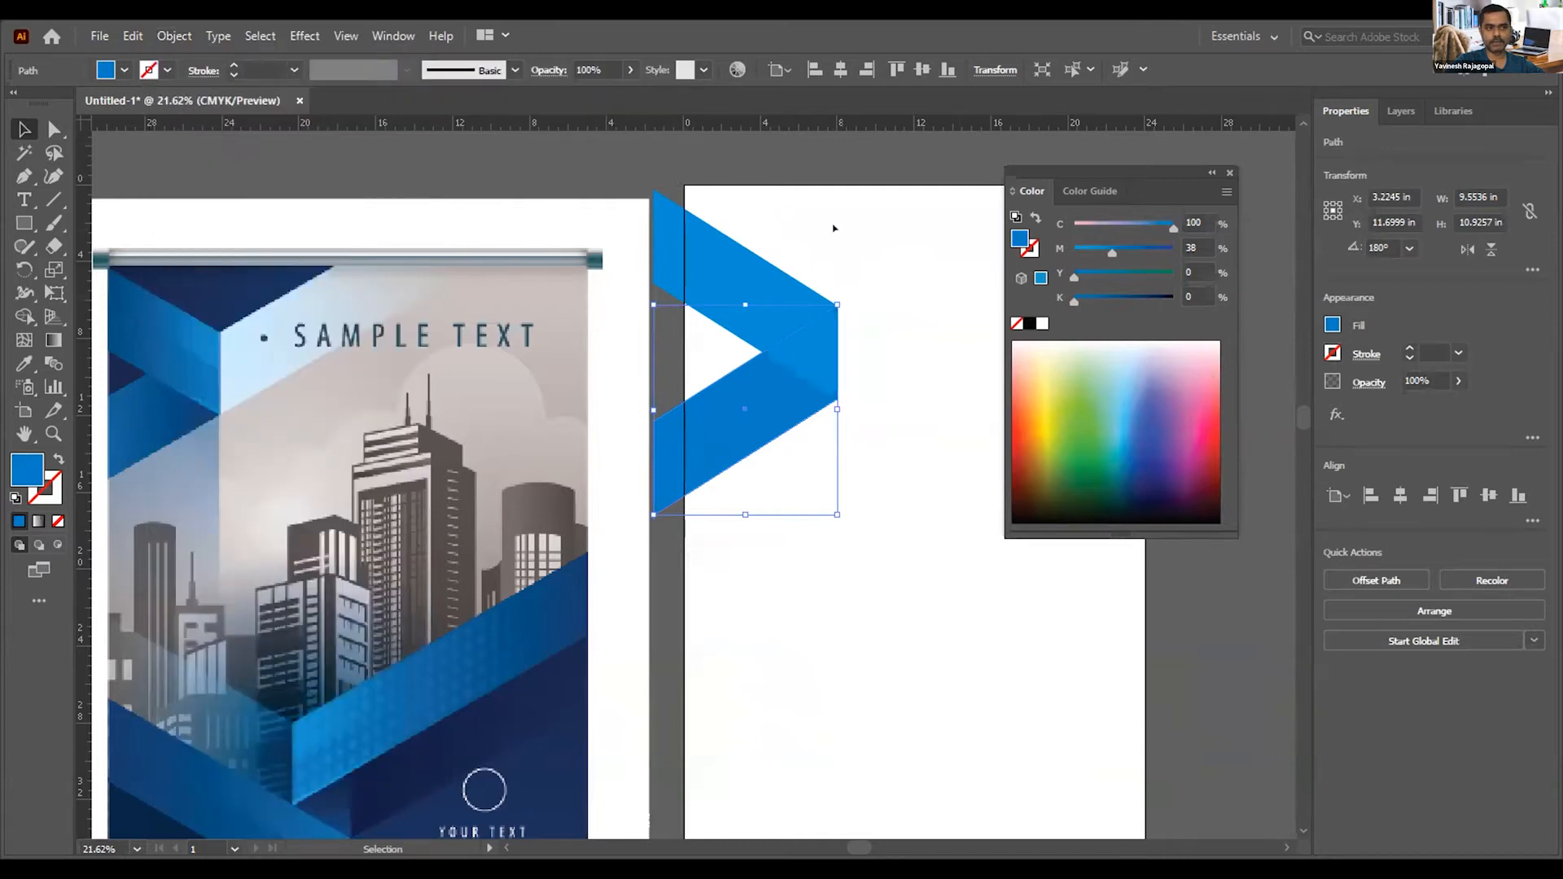
left_click(834, 228)
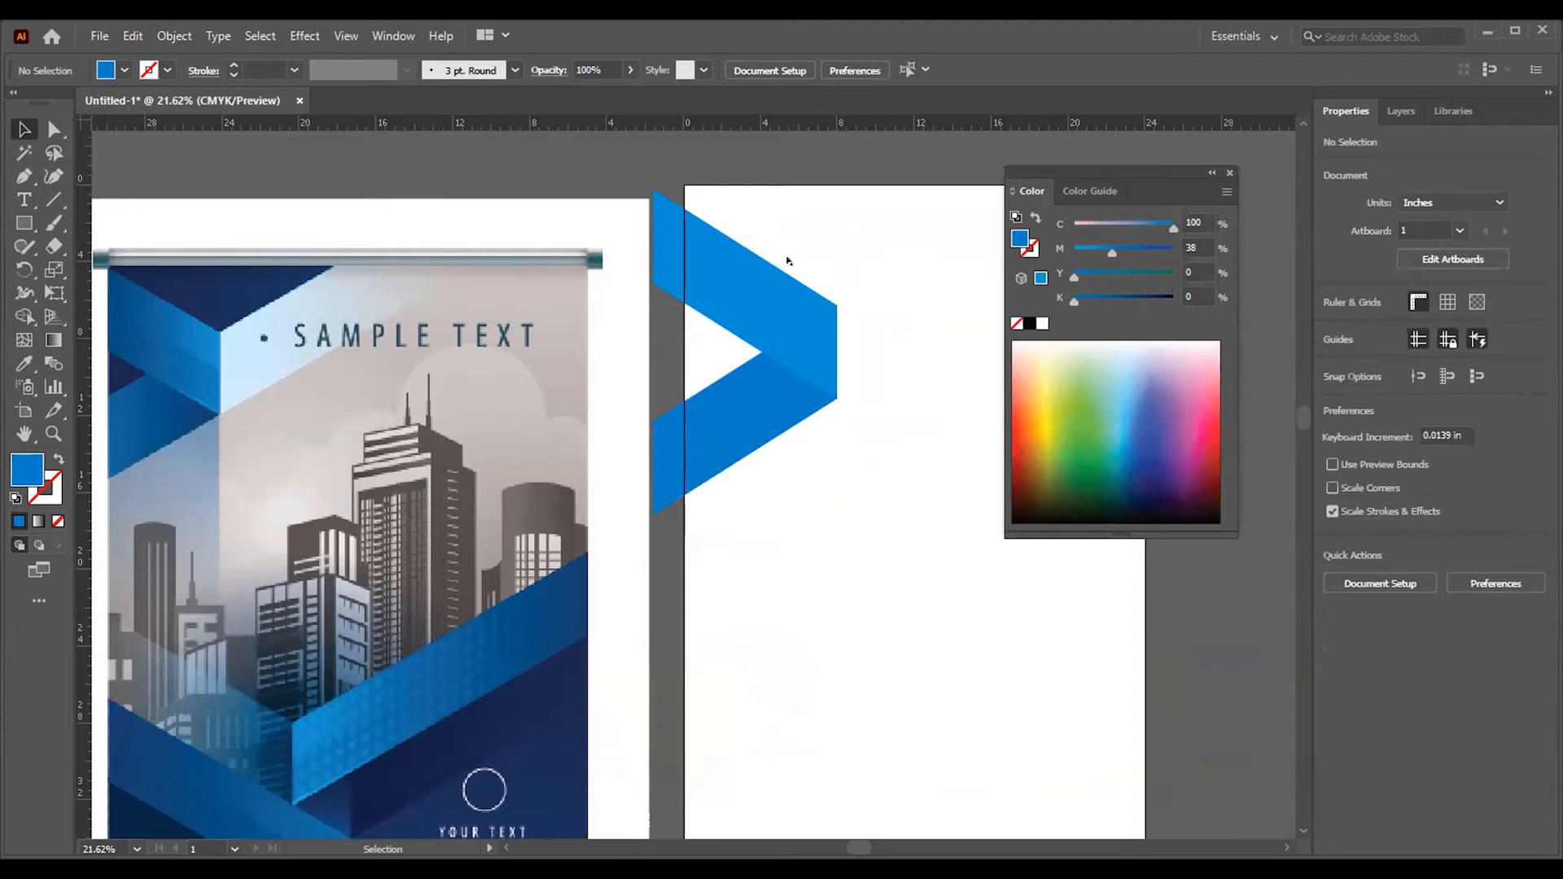
left_click(725, 417)
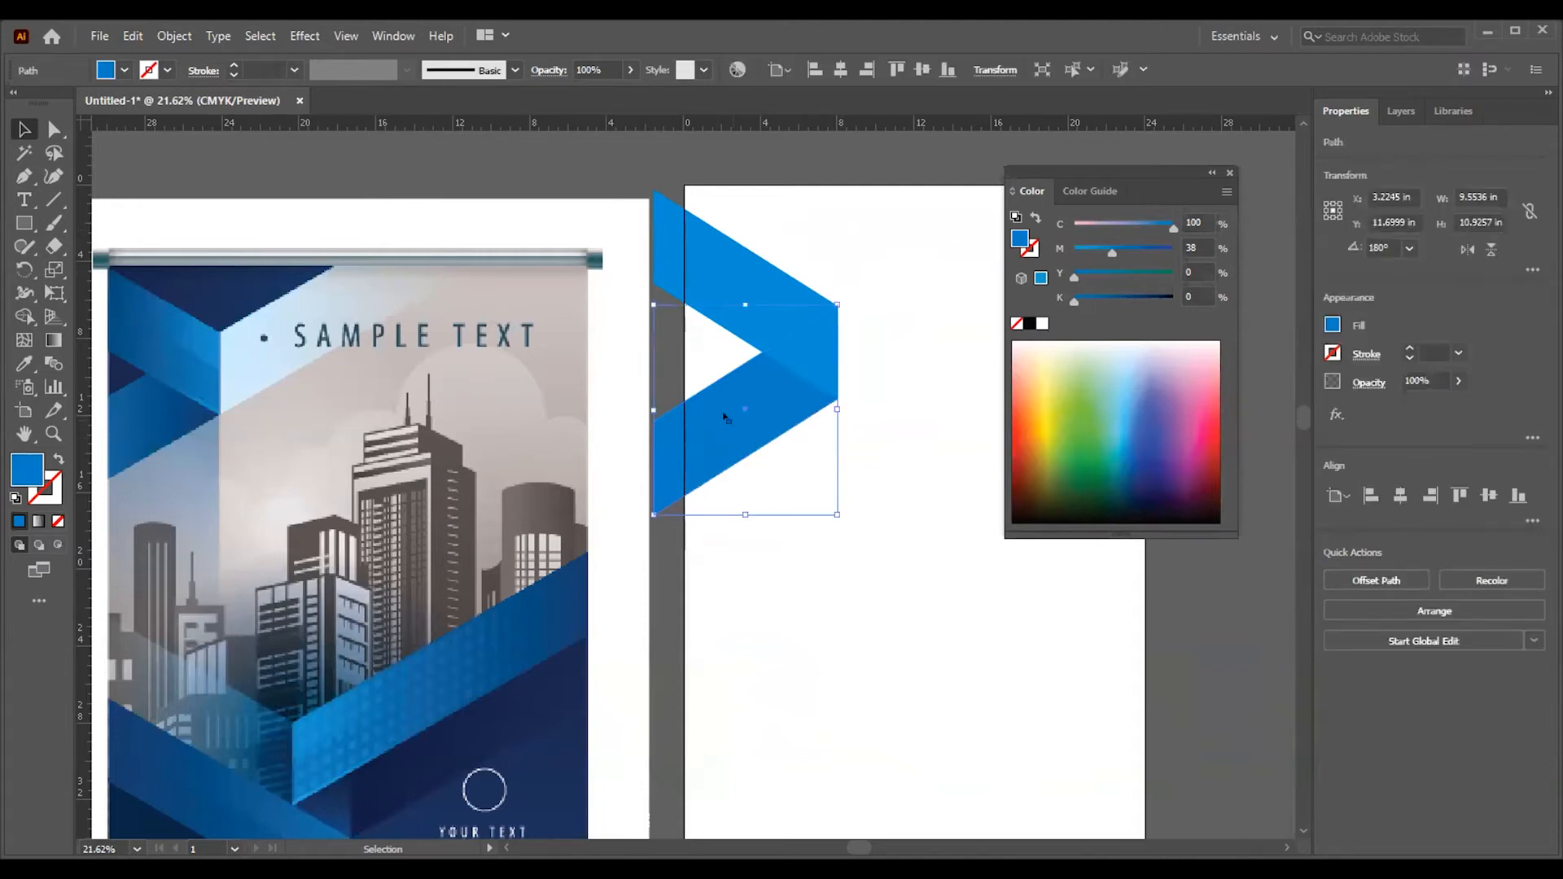
Step: Delete the darker lower parallelogram and move the remaining one straight down to about Y 6.20 in
key("Delete")
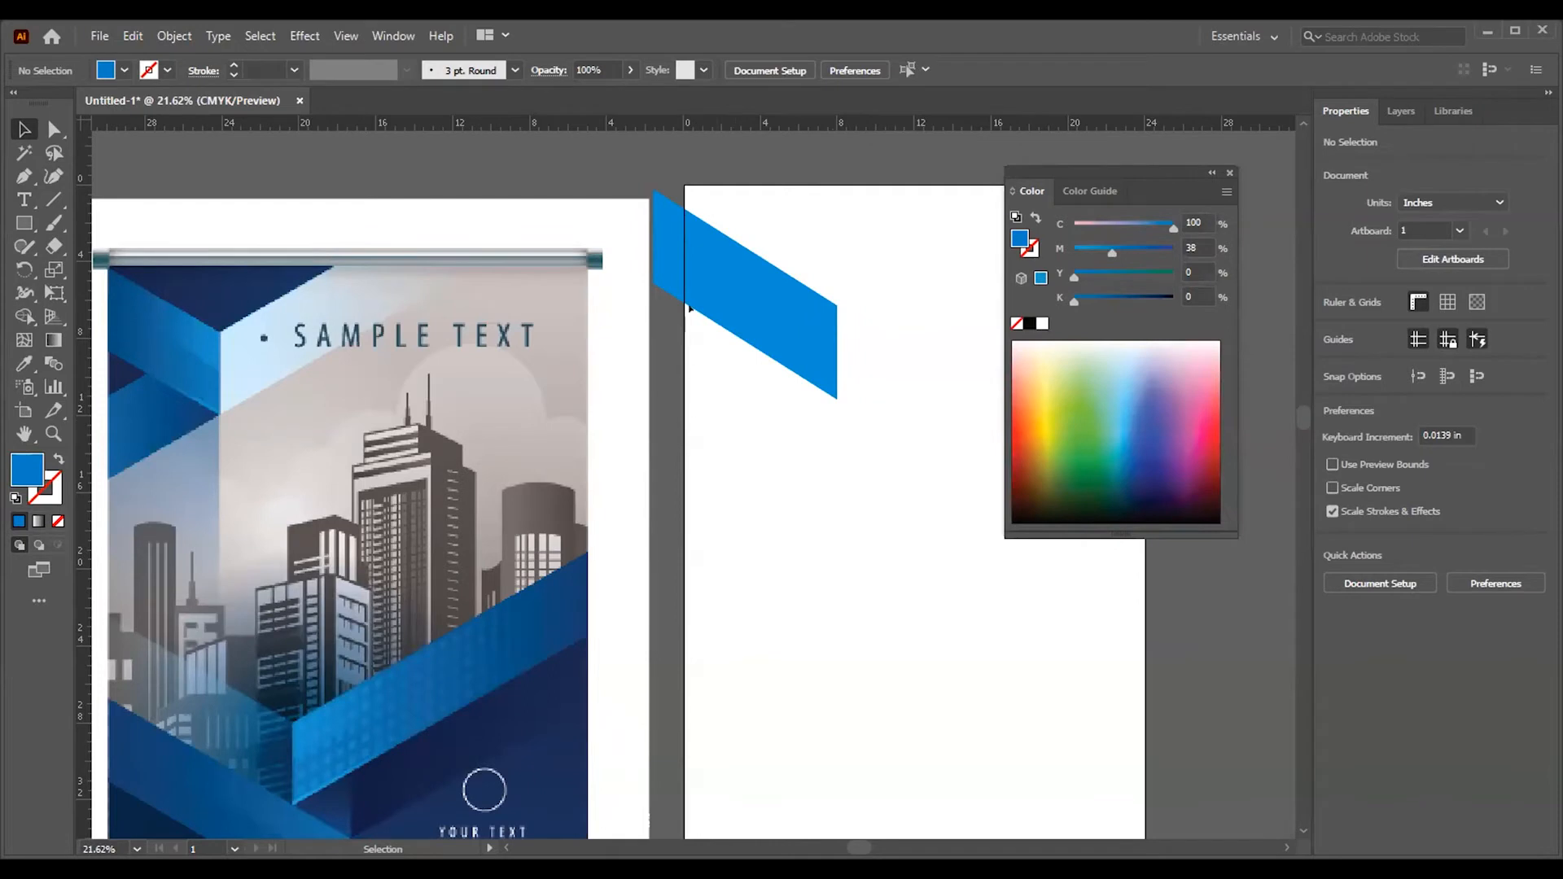
left_click(739, 290)
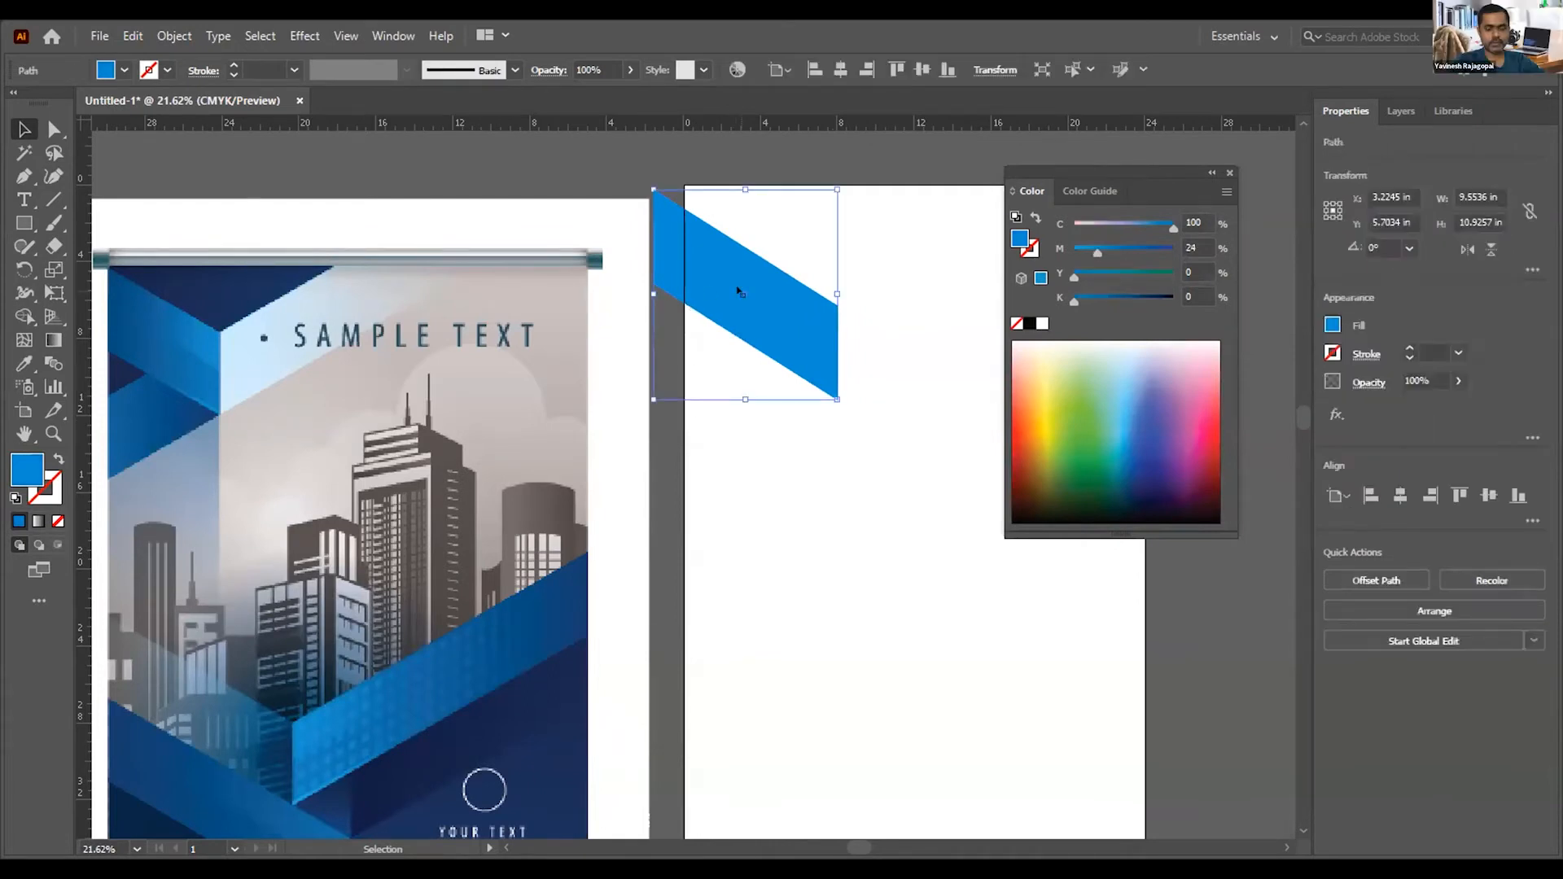
left_click(859, 352)
mouse_move(765, 294)
left_mouse_down()
mouse_move(802, 401)
mouse_move(802, 315)
mouse_move(857, 346)
mouse_move(795, 315)
mouse_move(818, 354)
mouse_move(740, 295)
left_mouse_up()
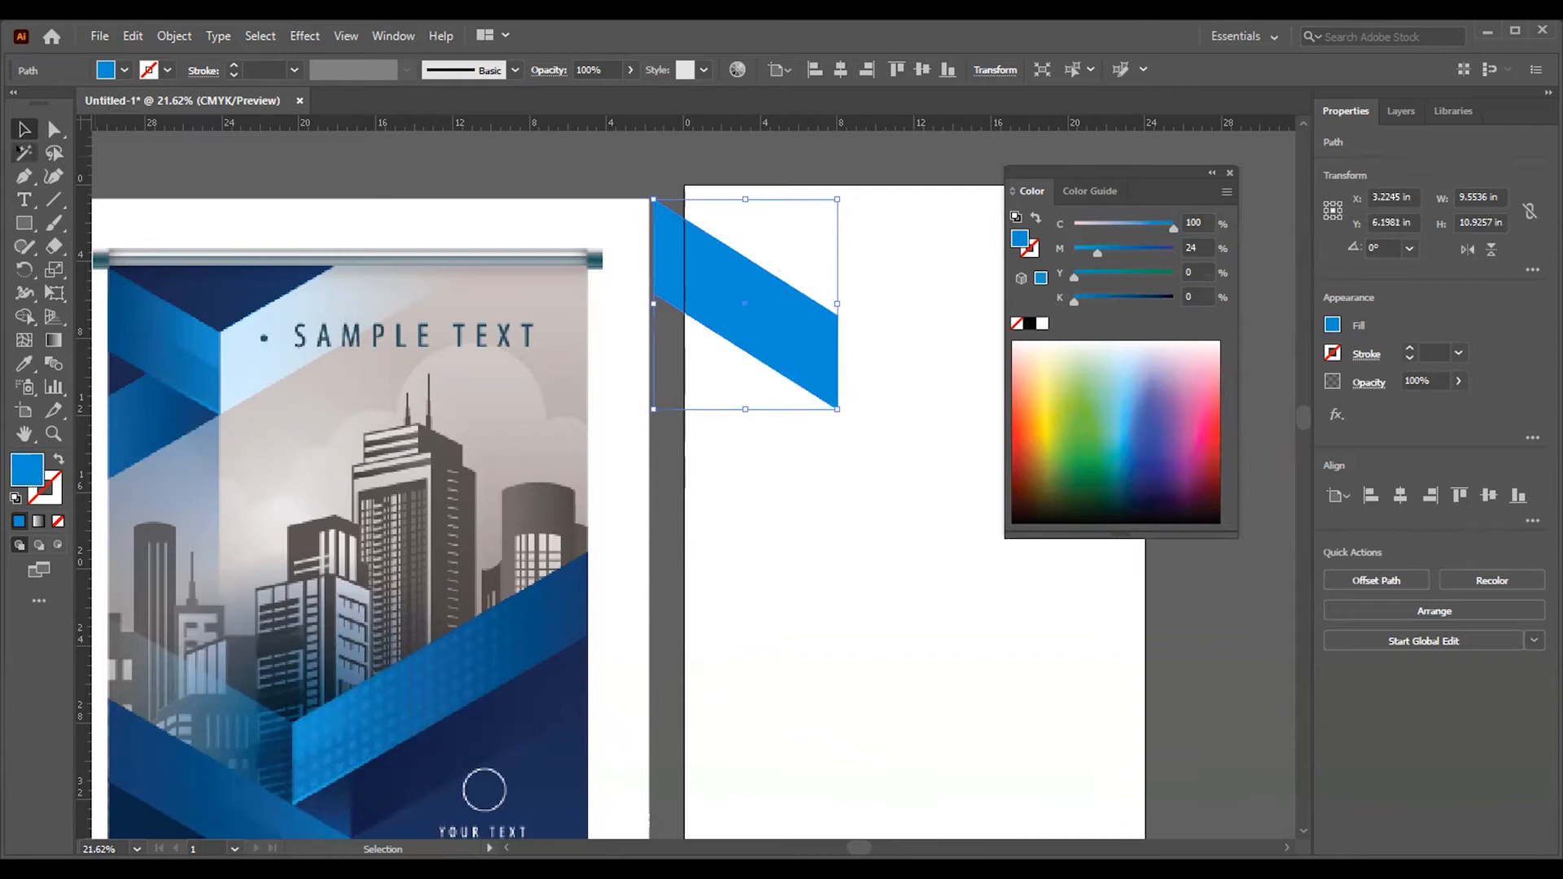
Step: Create a copy of the parallelogram reflected about the vertical axis and move it straight down to about Y 12.09 in
left_click(175, 35)
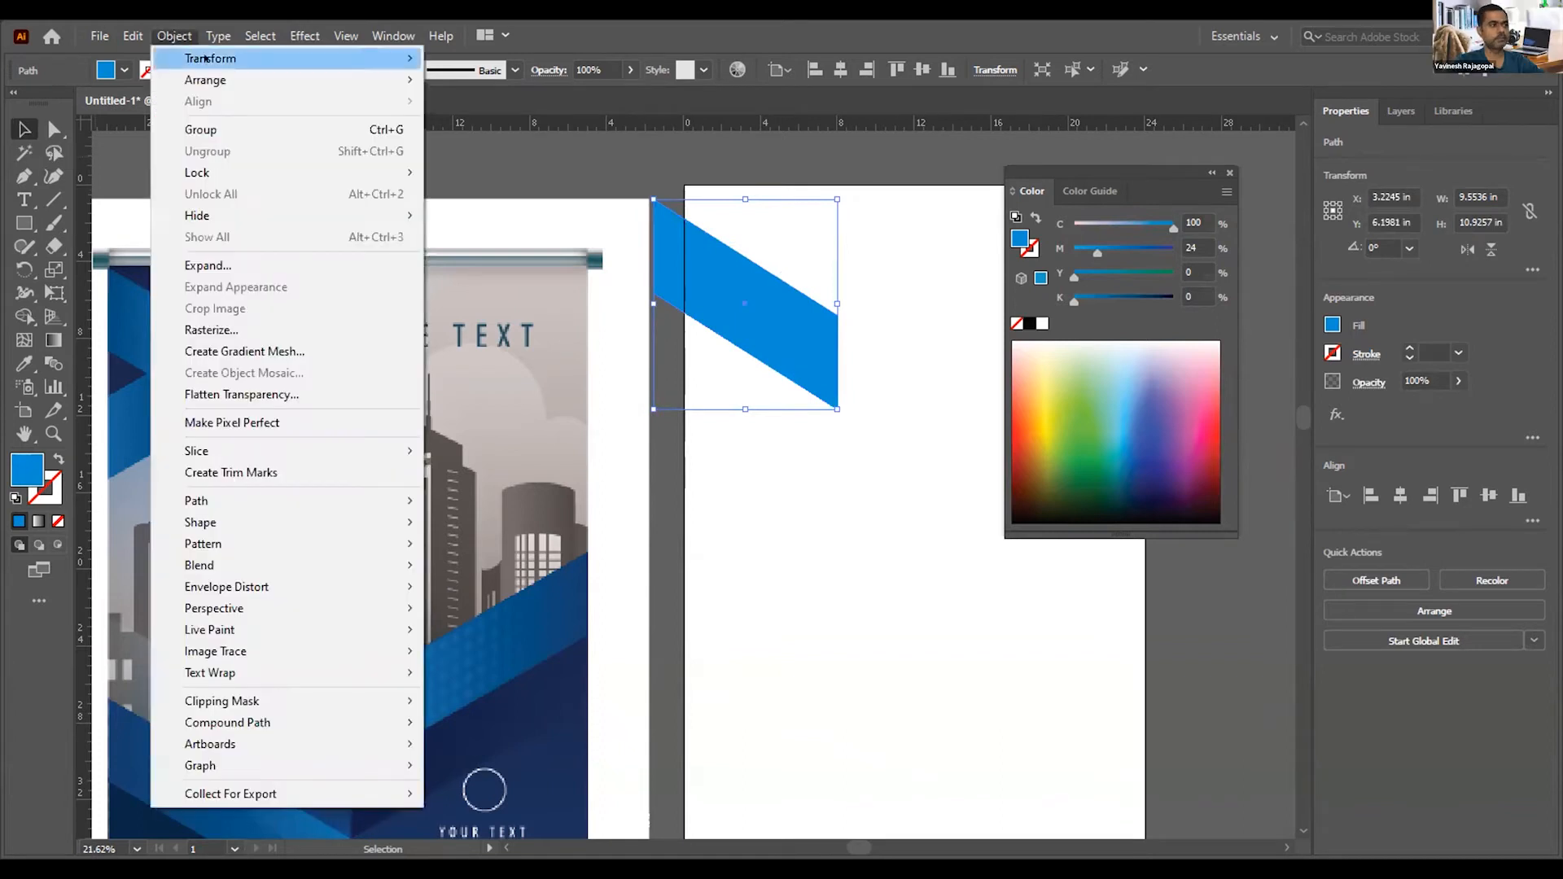
mouse_move(221, 58)
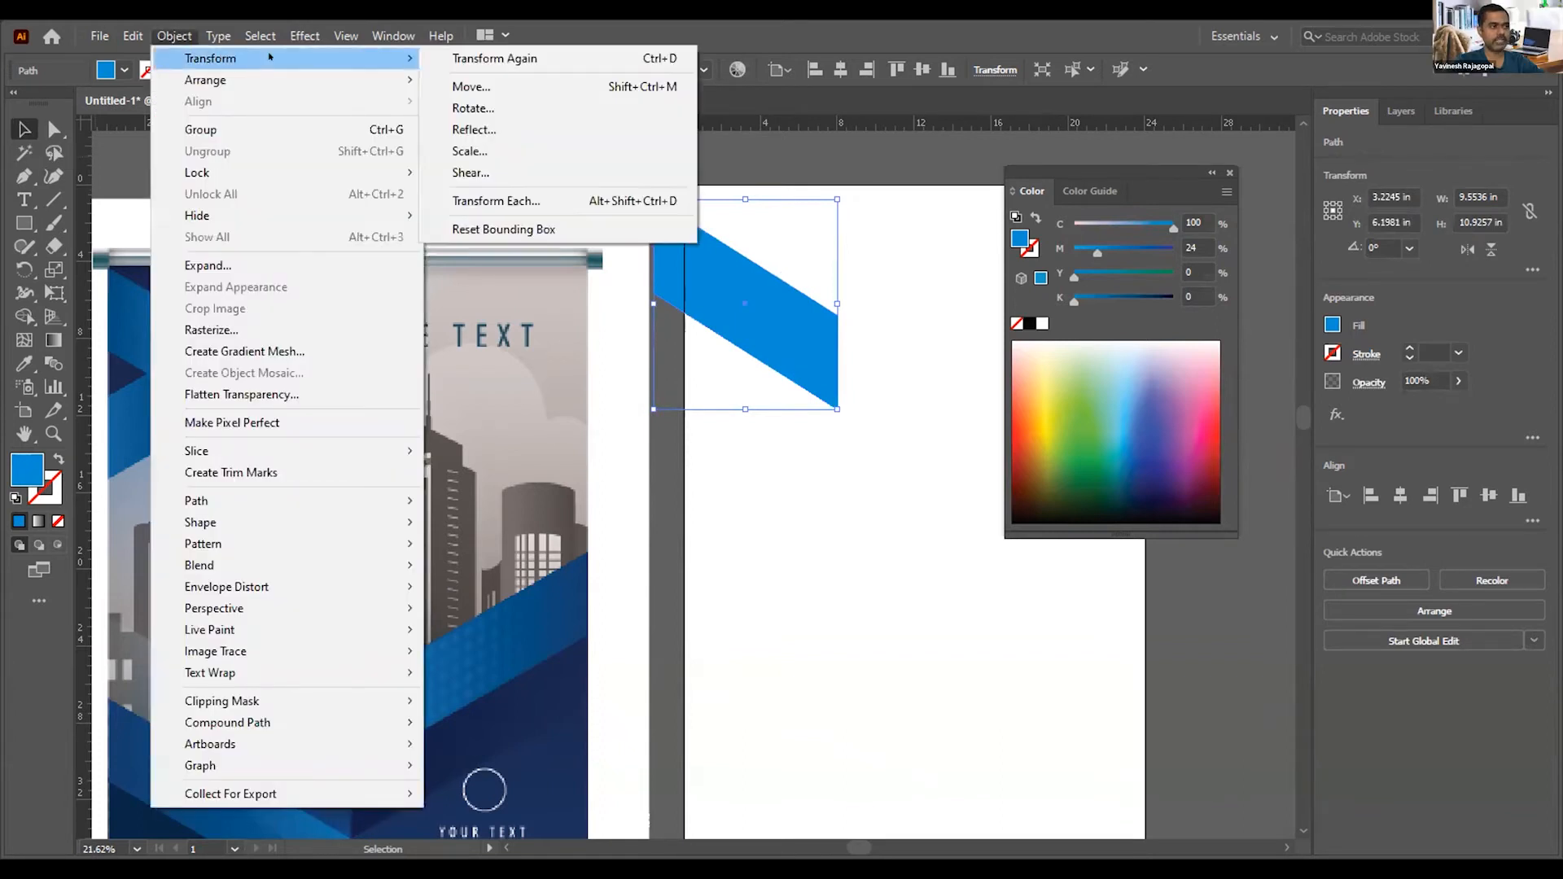
left_click(472, 131)
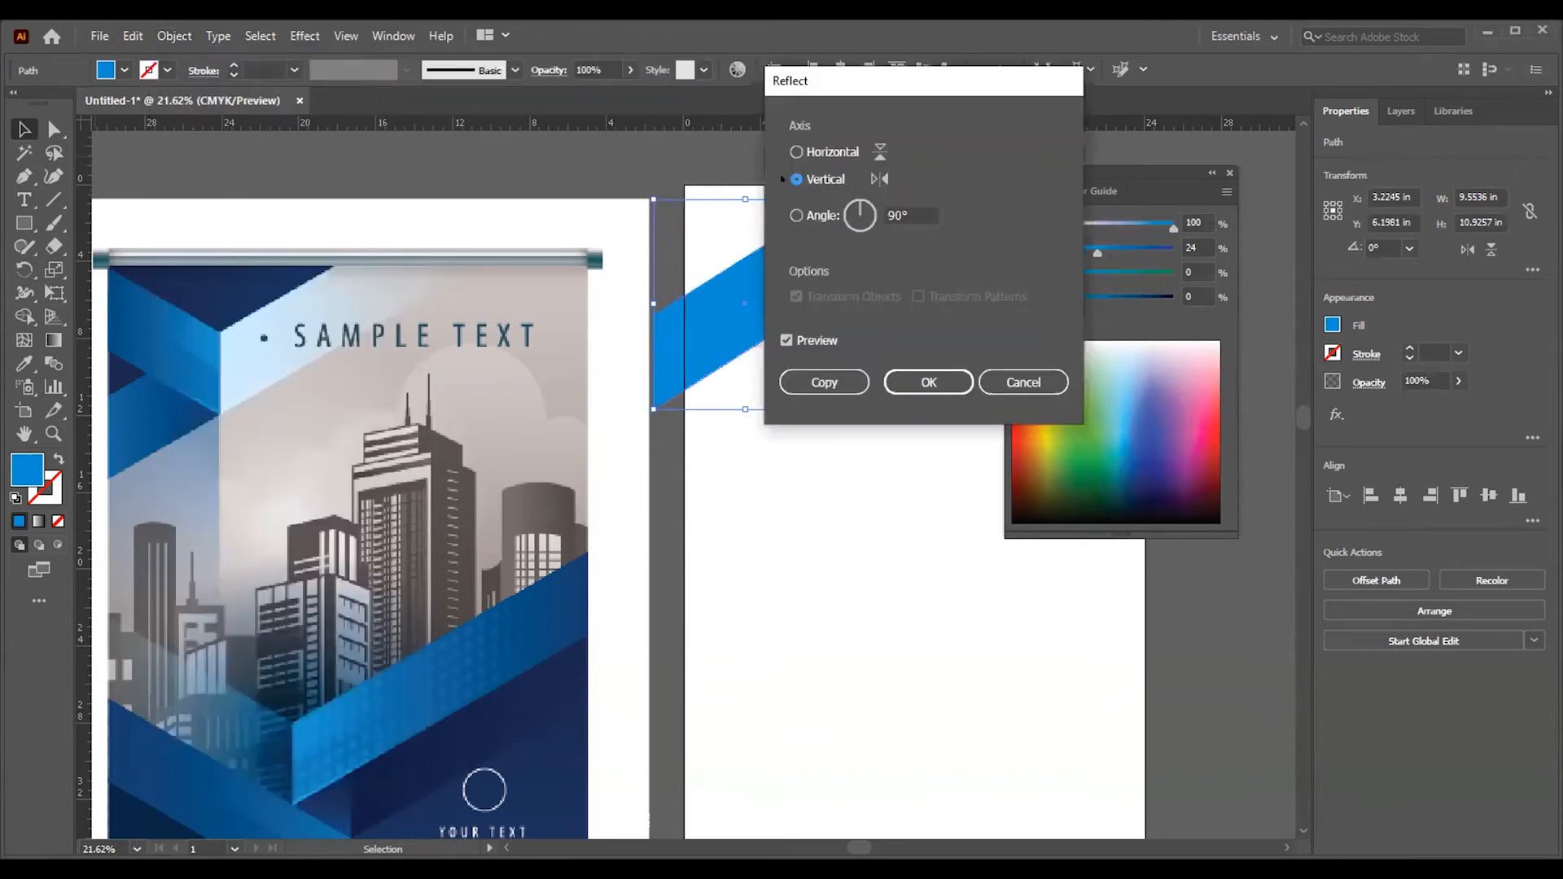
left_click(817, 383)
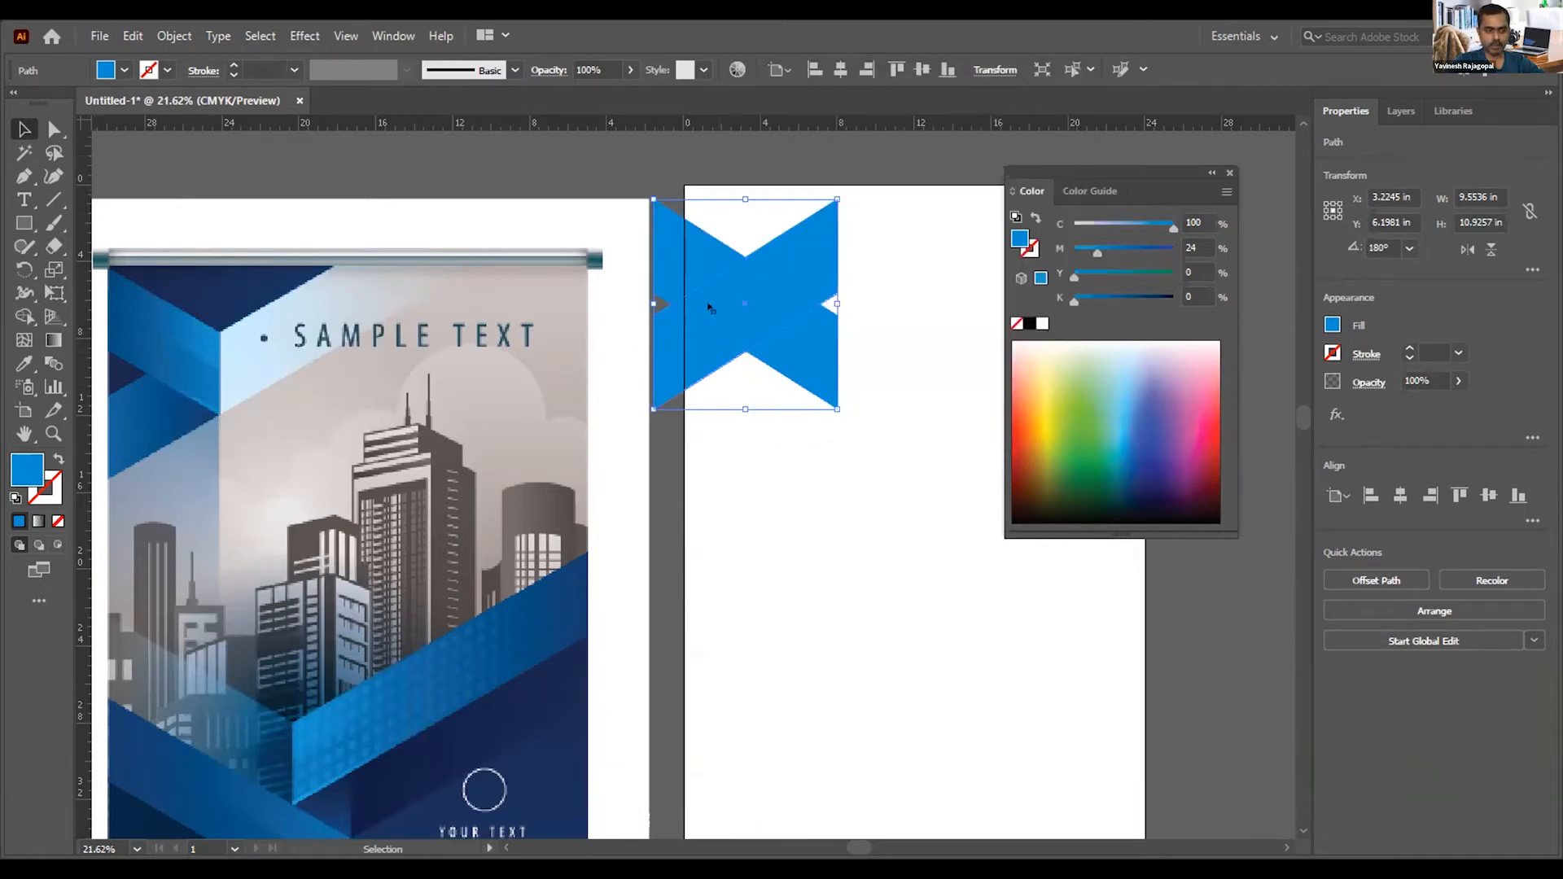
left_click_drag(799, 238, 799, 355)
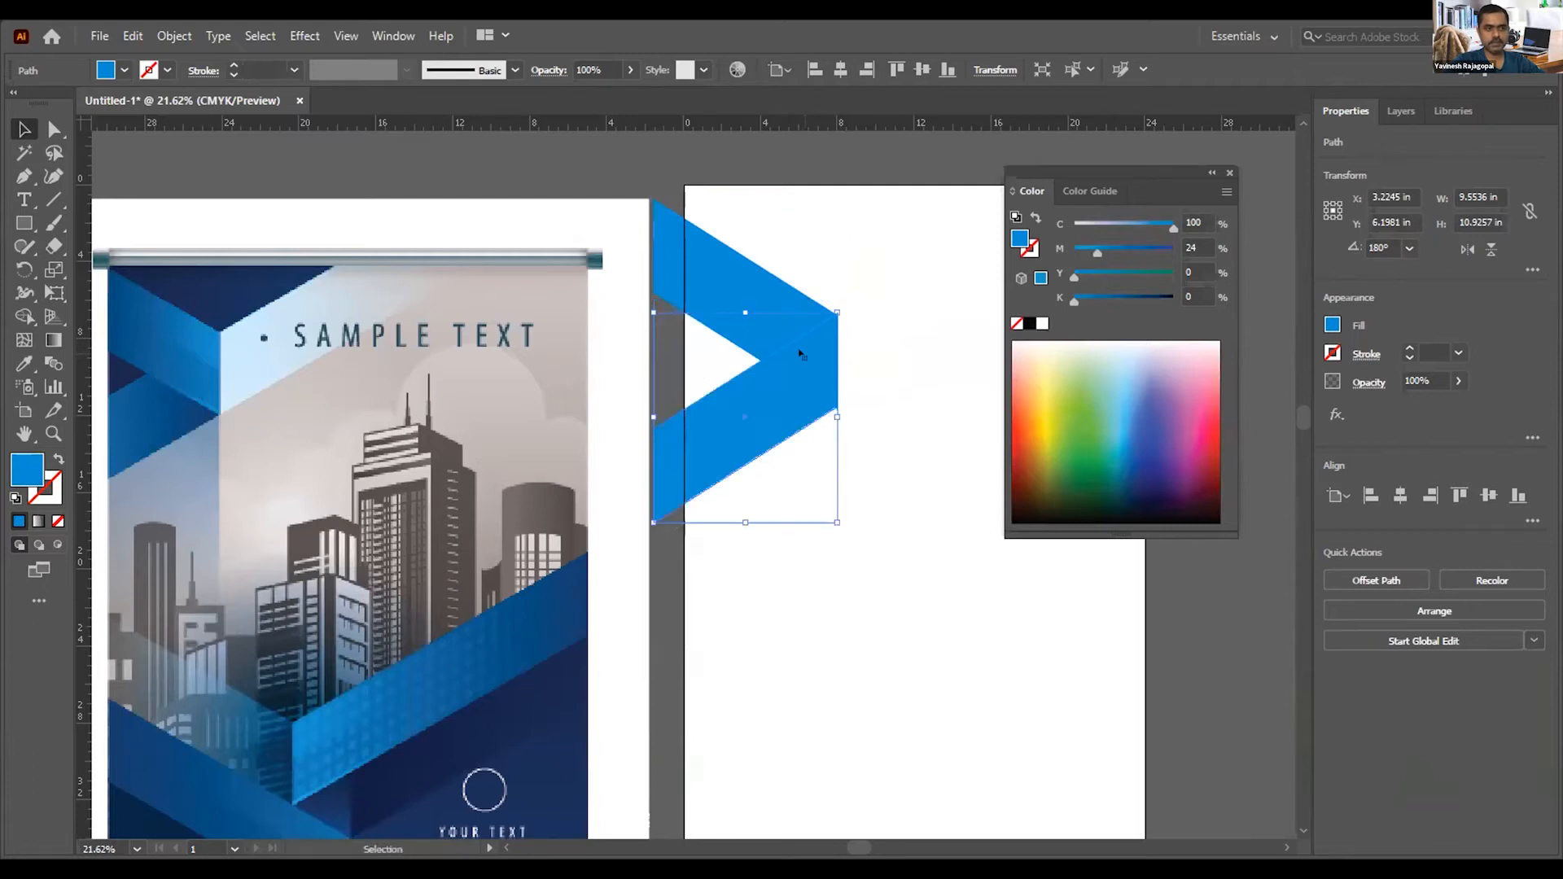
Step: Darken the reflected lower parallelogram by setting its magenta to 52% and send it to the back
left_click_drag(1097, 248, 1126, 248)
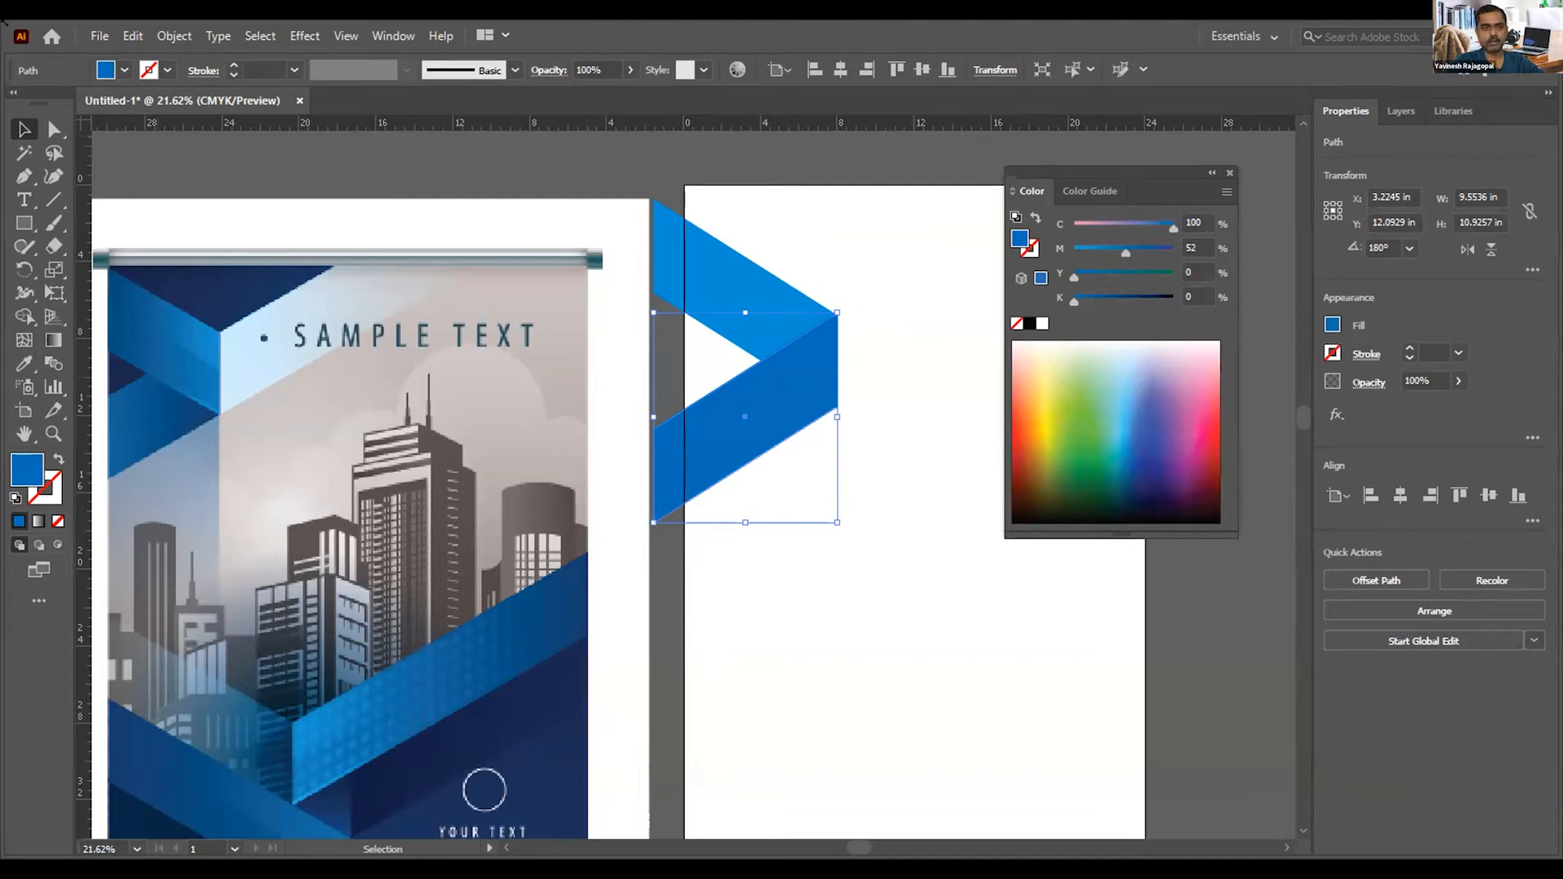
left_click(165, 35)
mouse_move(374, 80)
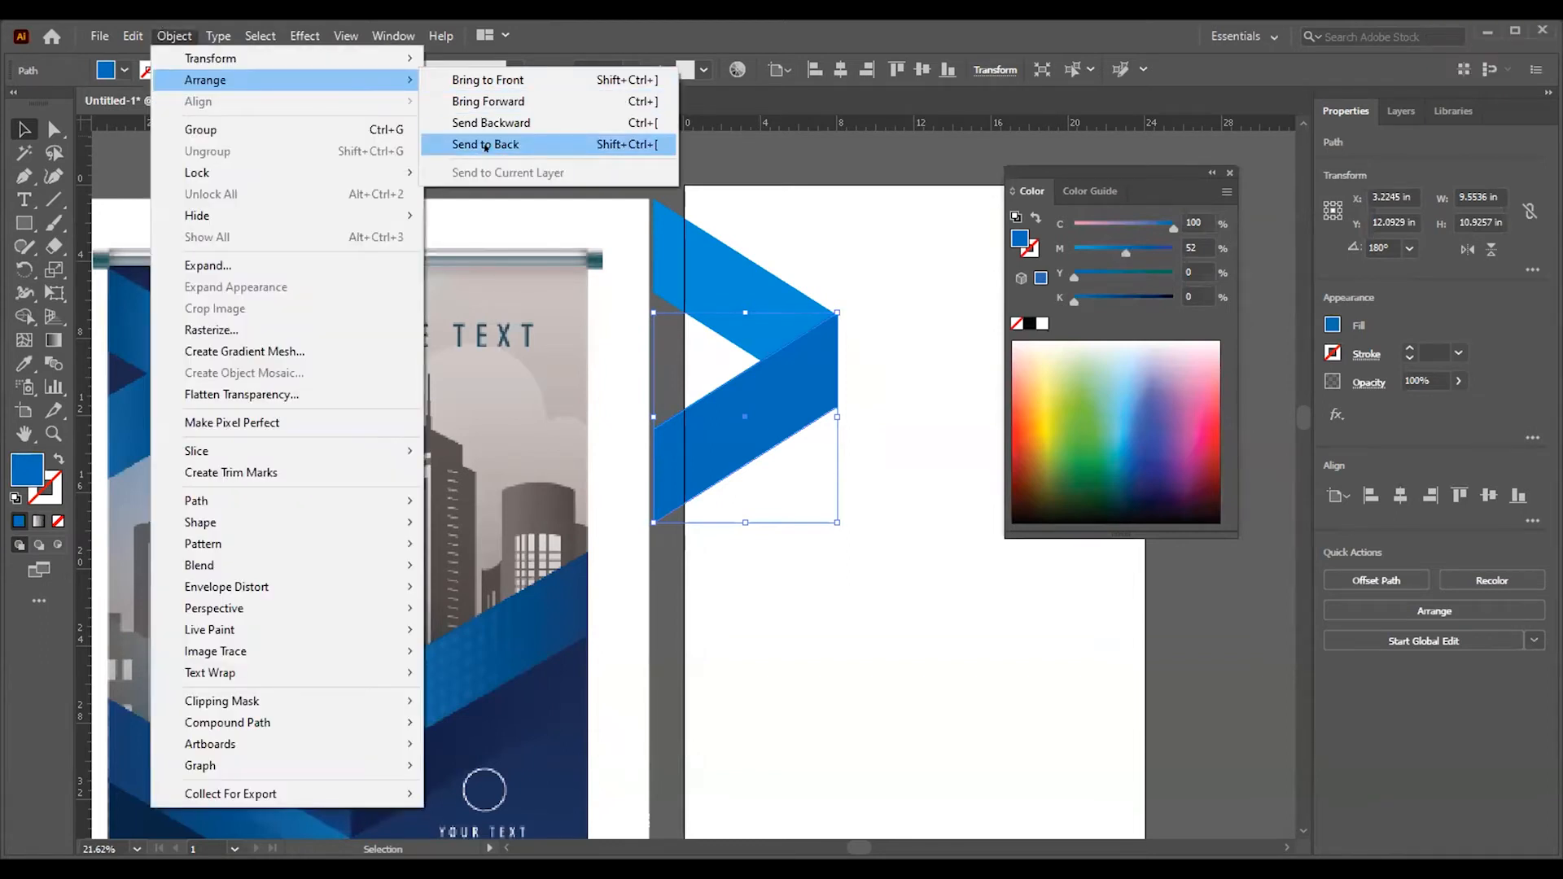
left_click(485, 145)
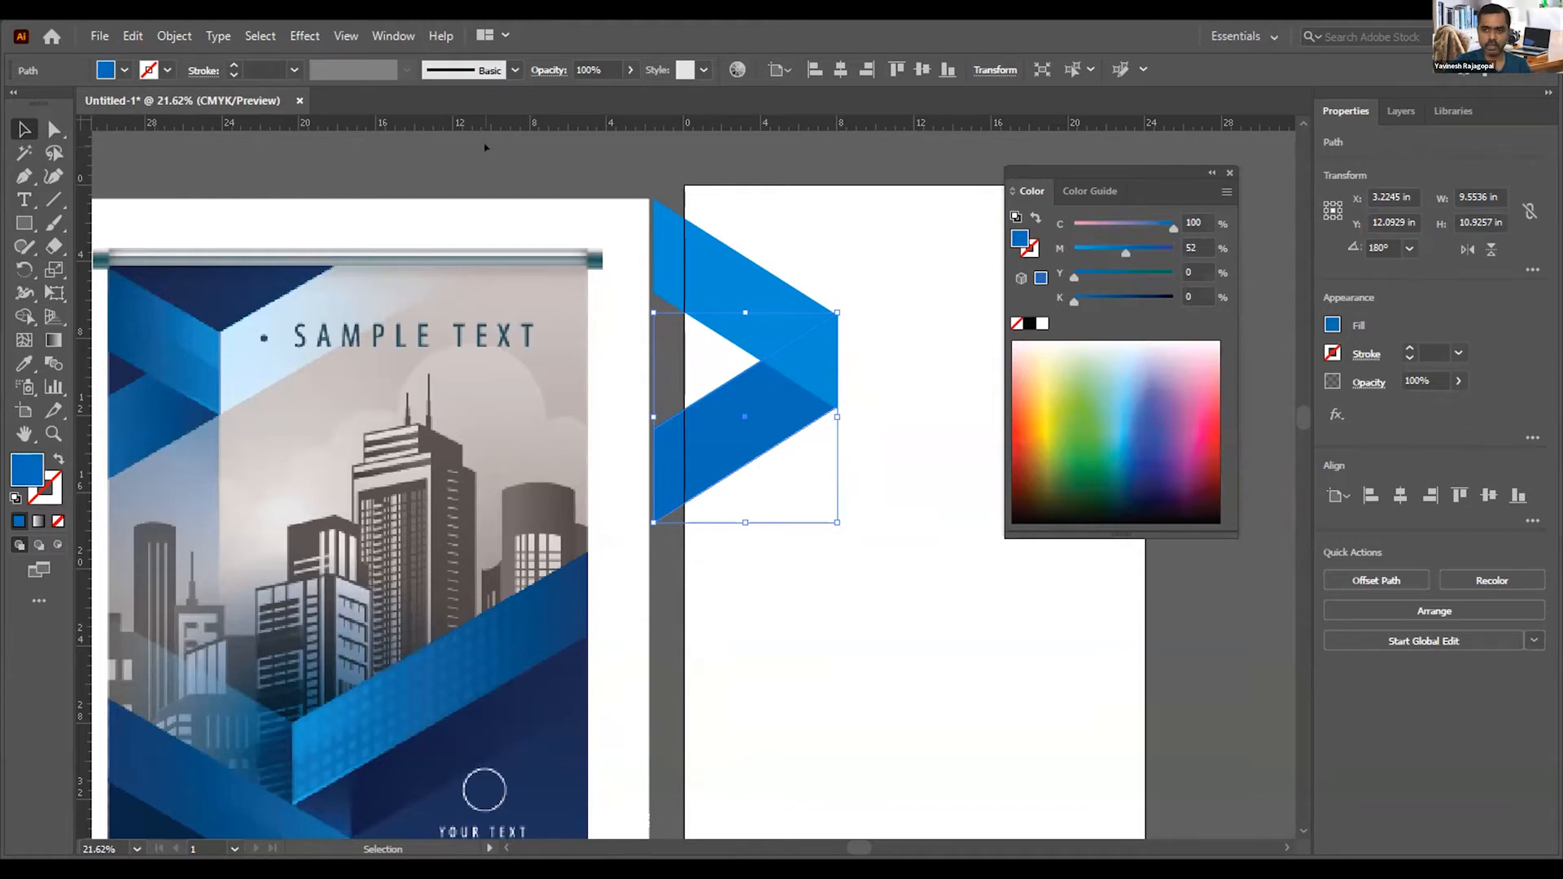
Step: Nudge the lighter upper parallelogram up to about Y 6.06 in to refine its overlap with the lower one, and deselect it
left_click(799, 197)
left_click(752, 289)
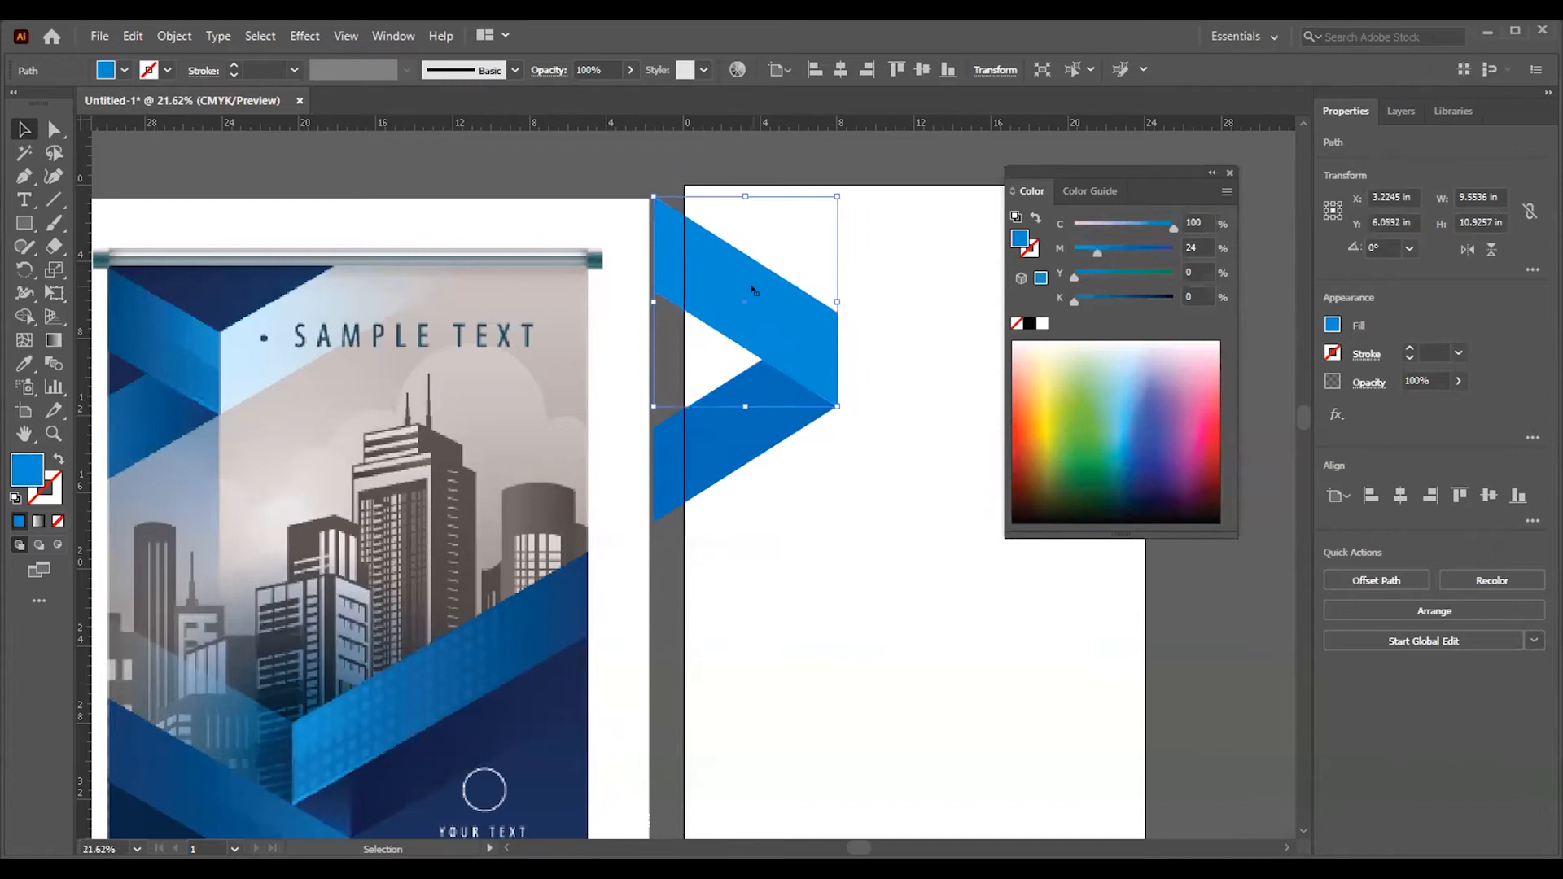
left_click(908, 290)
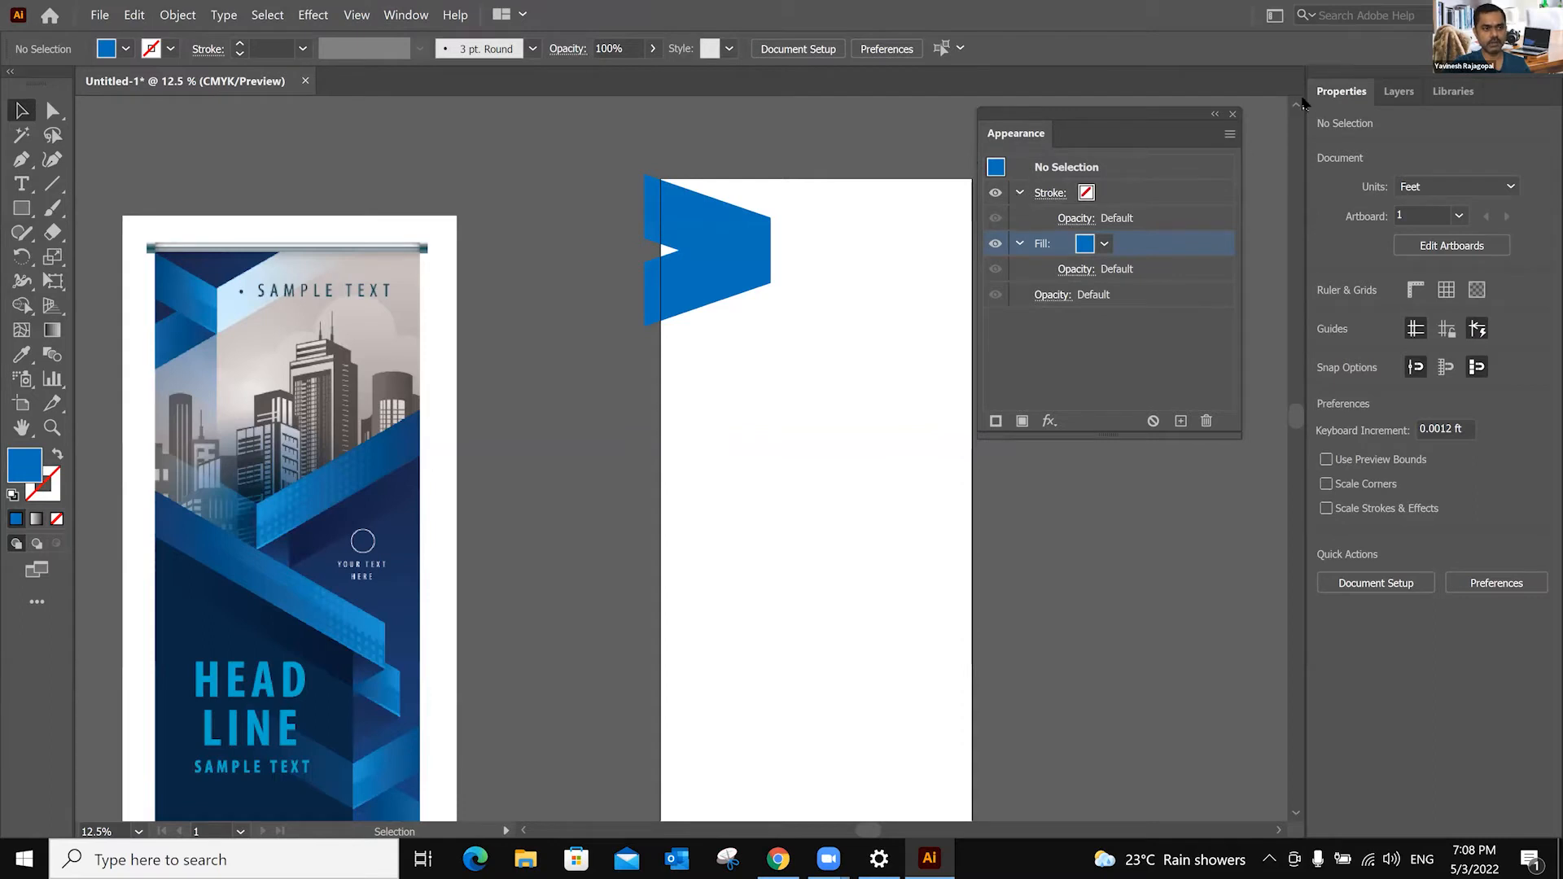
Step: In the second document, close the Appearance settings and display the Color sliders beside the artboard
left_click(1020, 193)
left_click(1232, 114)
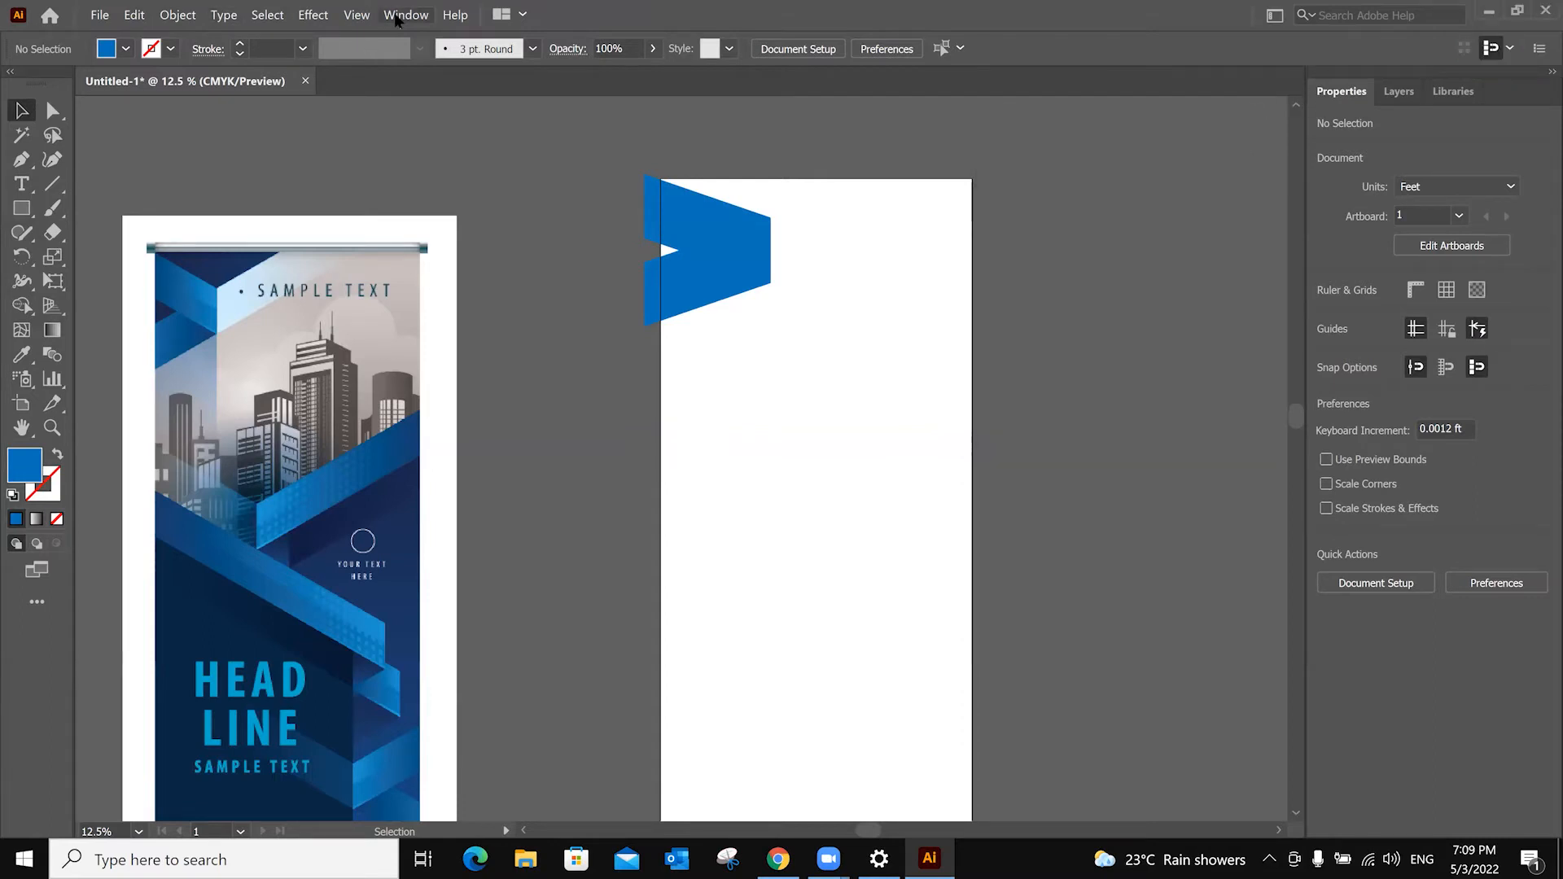
left_click(401, 18)
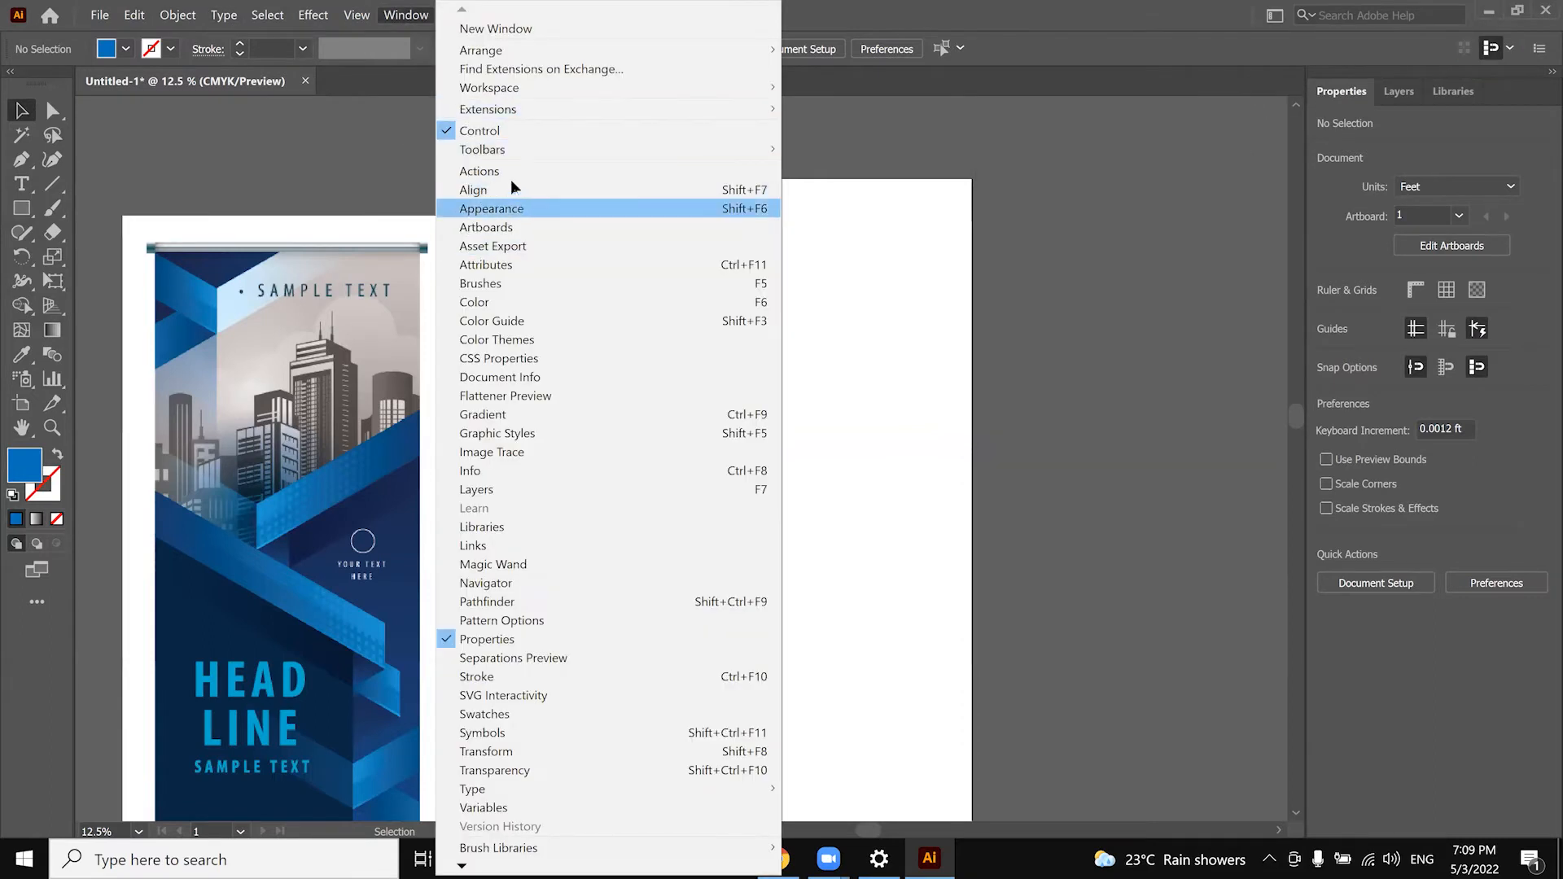
left_click(513, 305)
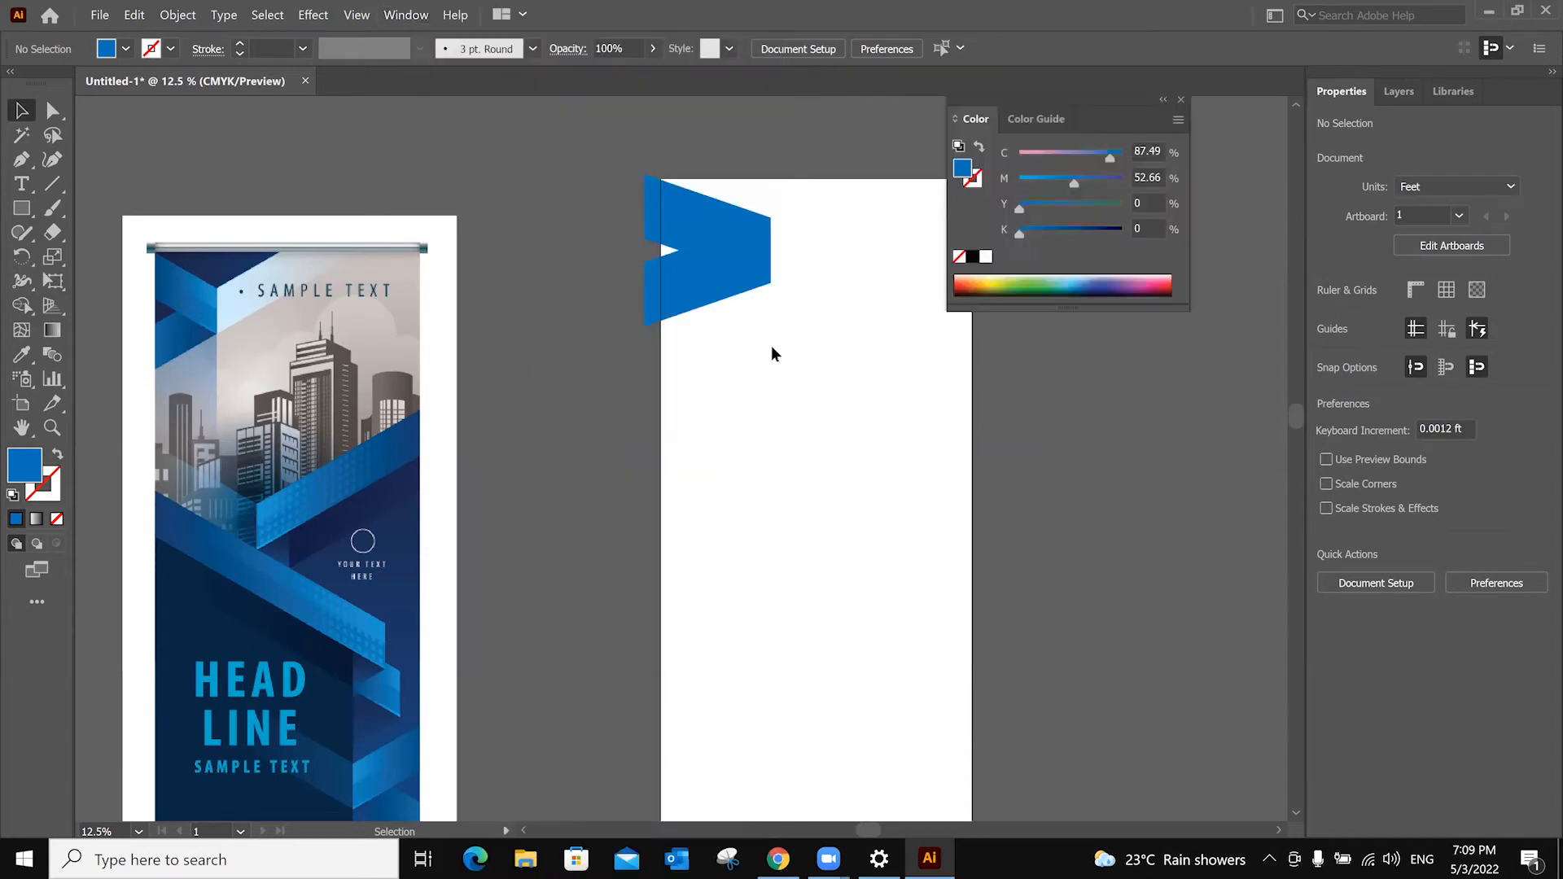
left_click_drag(1072, 106, 1108, 136)
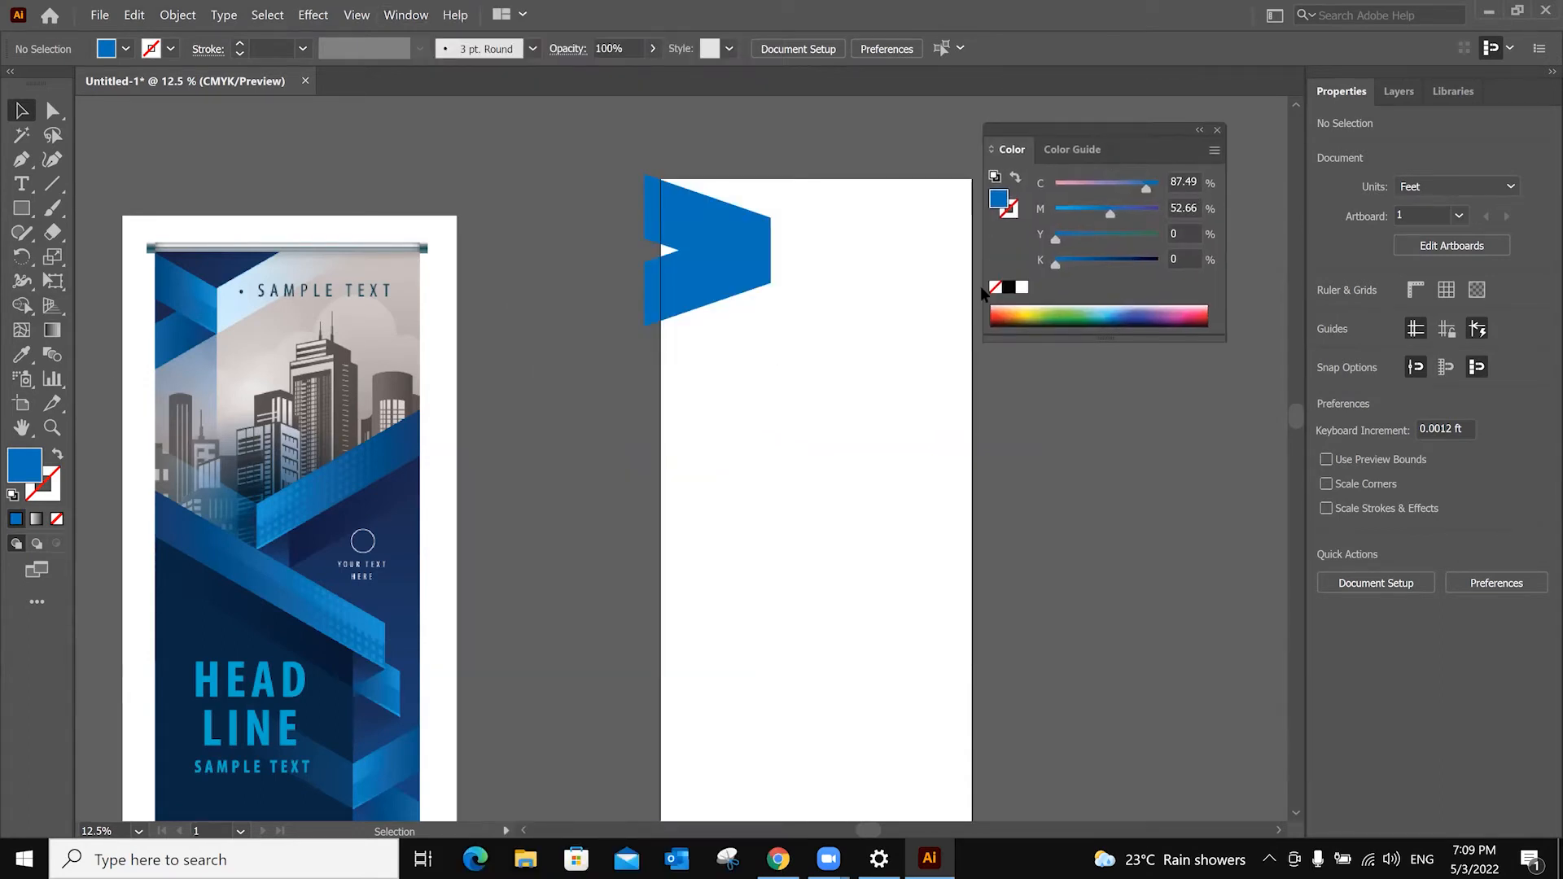
left_click(698, 281)
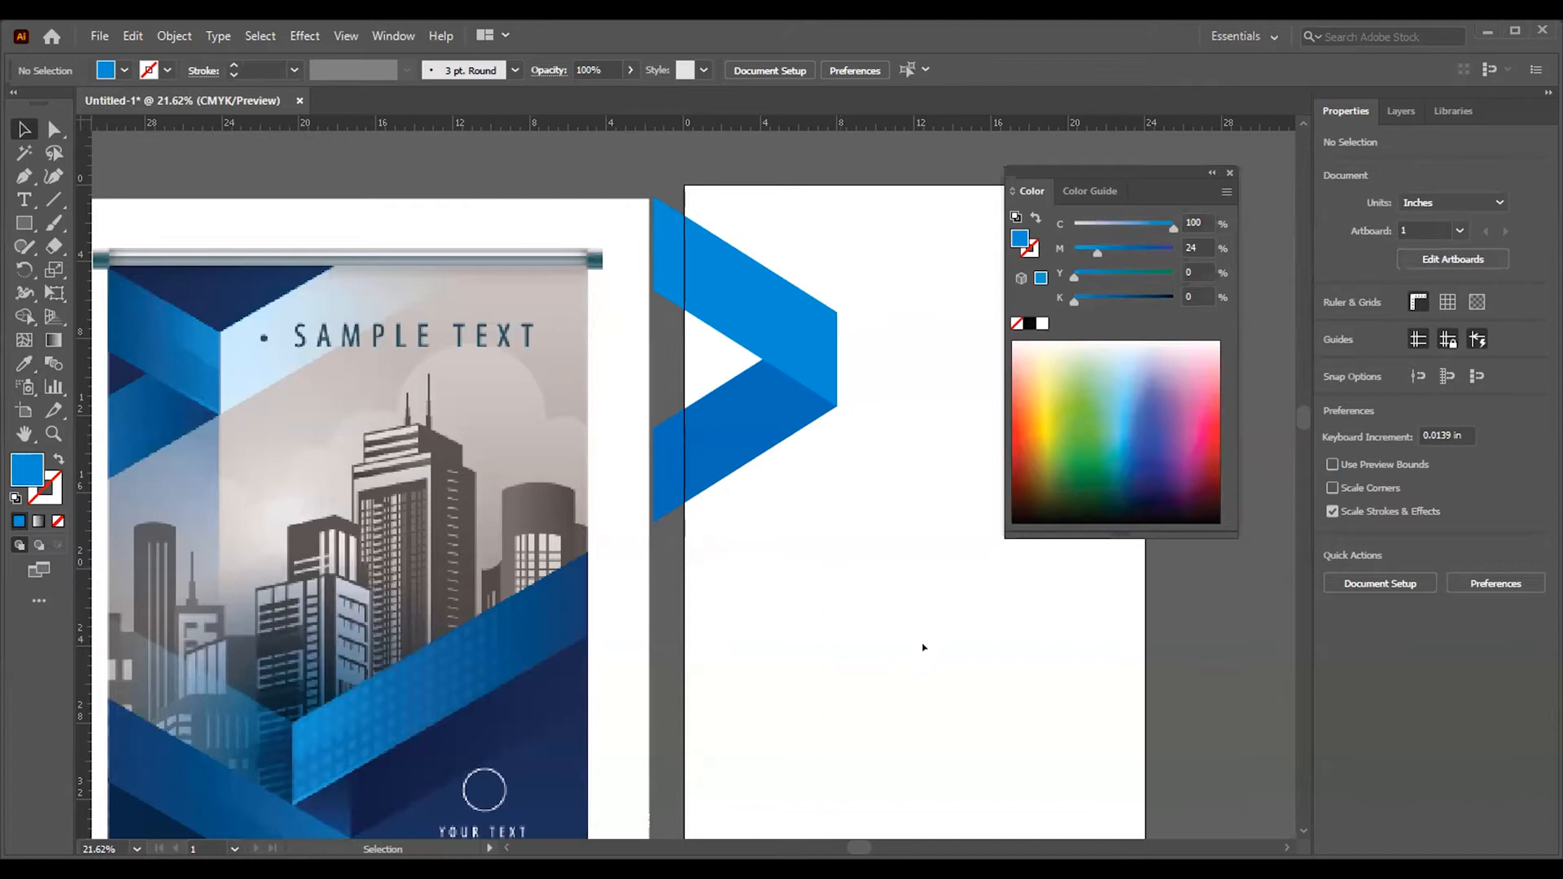
Step: Duplicate the darker lower parallelogram to about X 12.57 in, Y 6.06 in, against the lighter one's right edge, and check the join closely
key("space")
left_click_drag(174, 506, 333, 392)
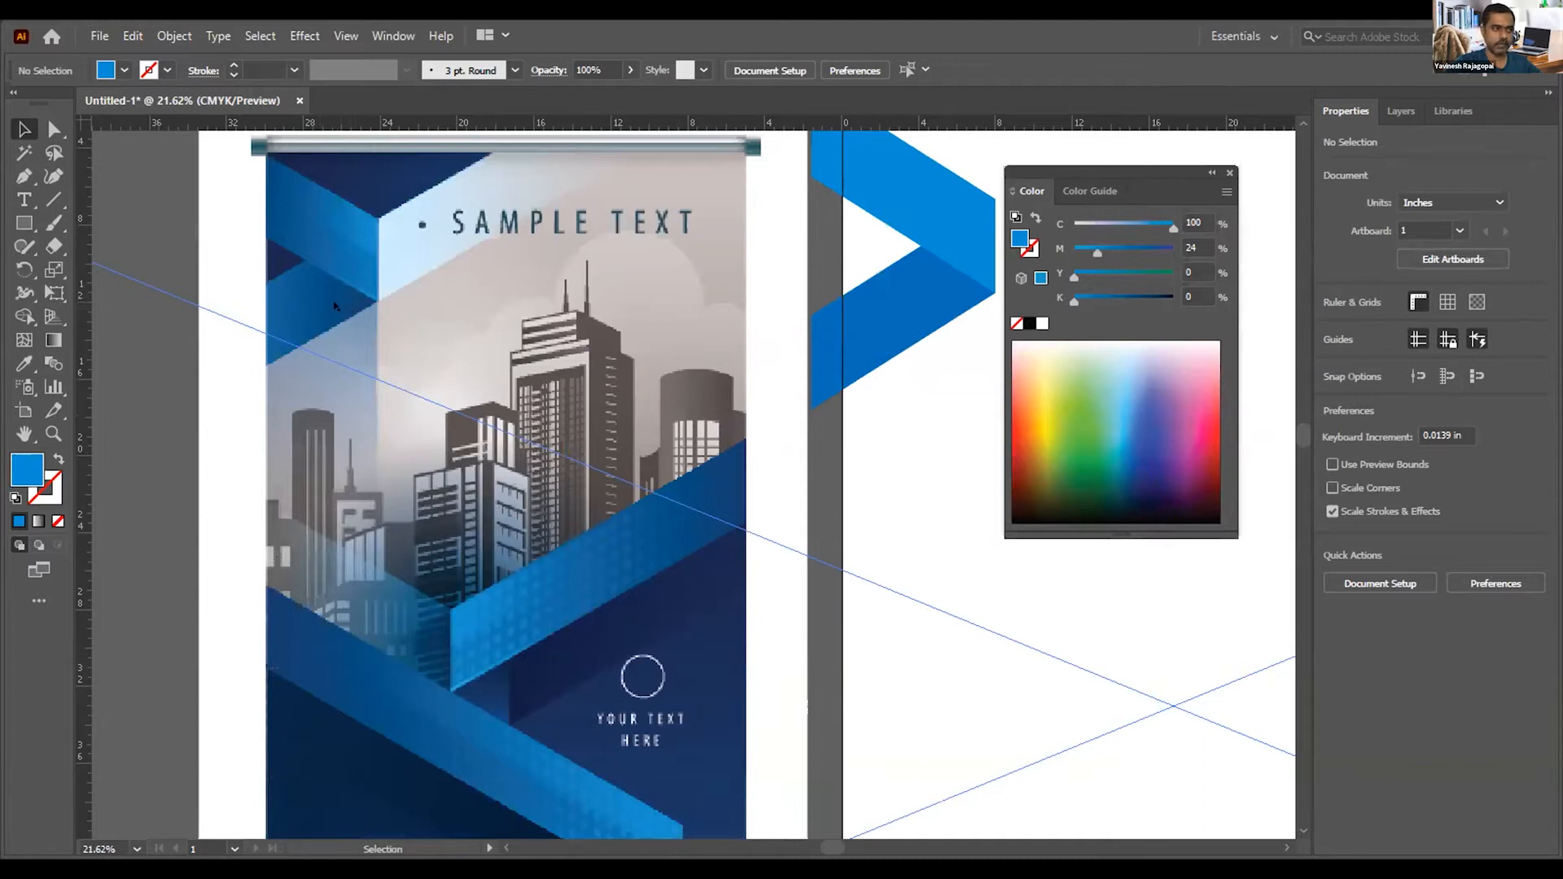
key("space")
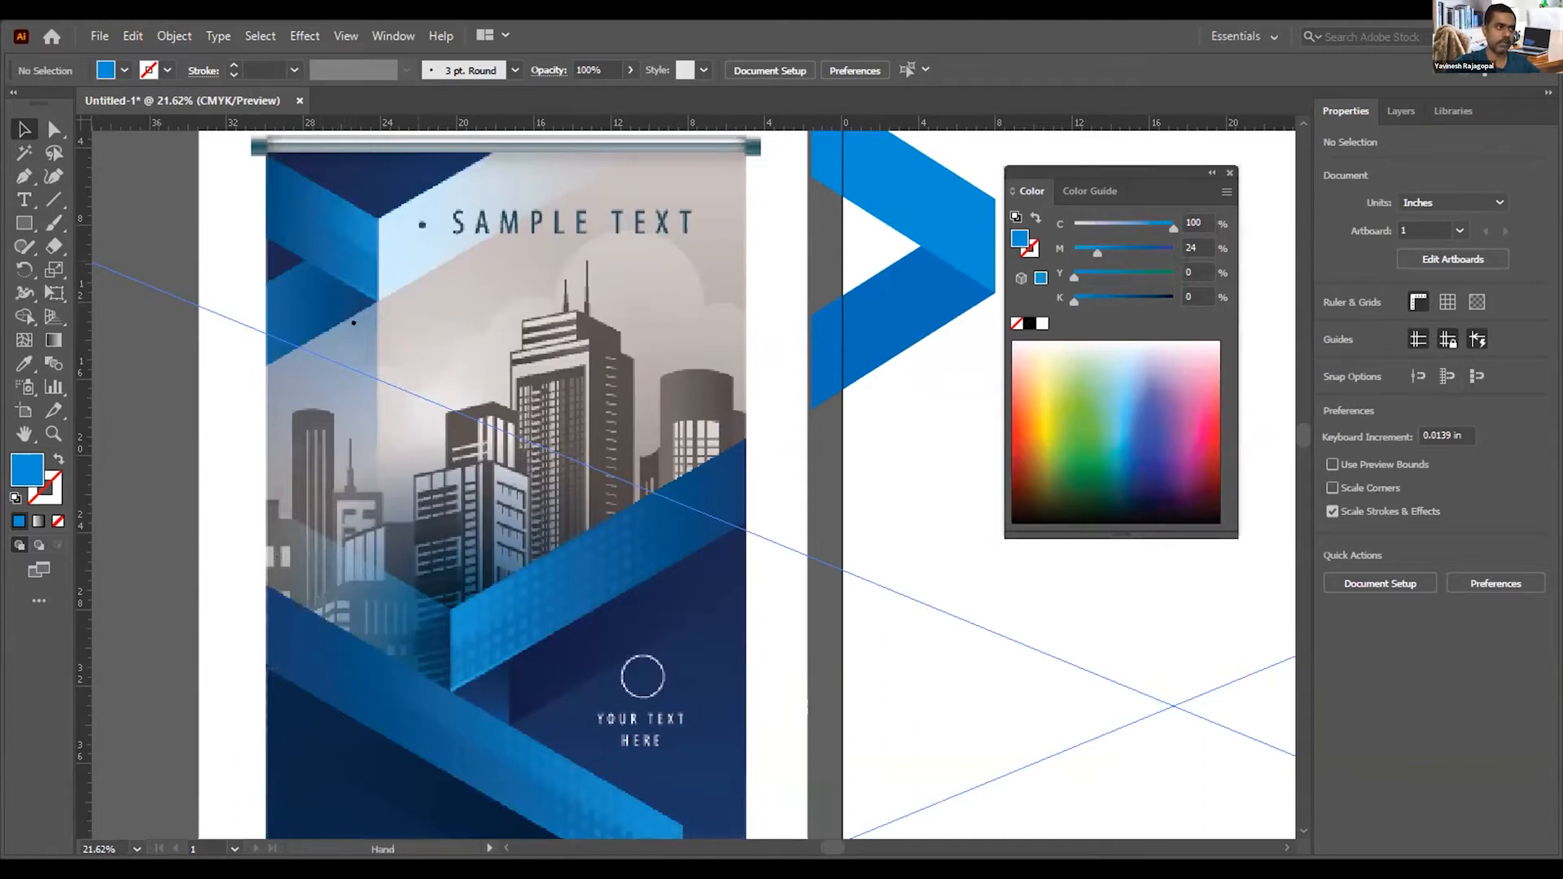
left_click_drag(353, 318, 296, 400)
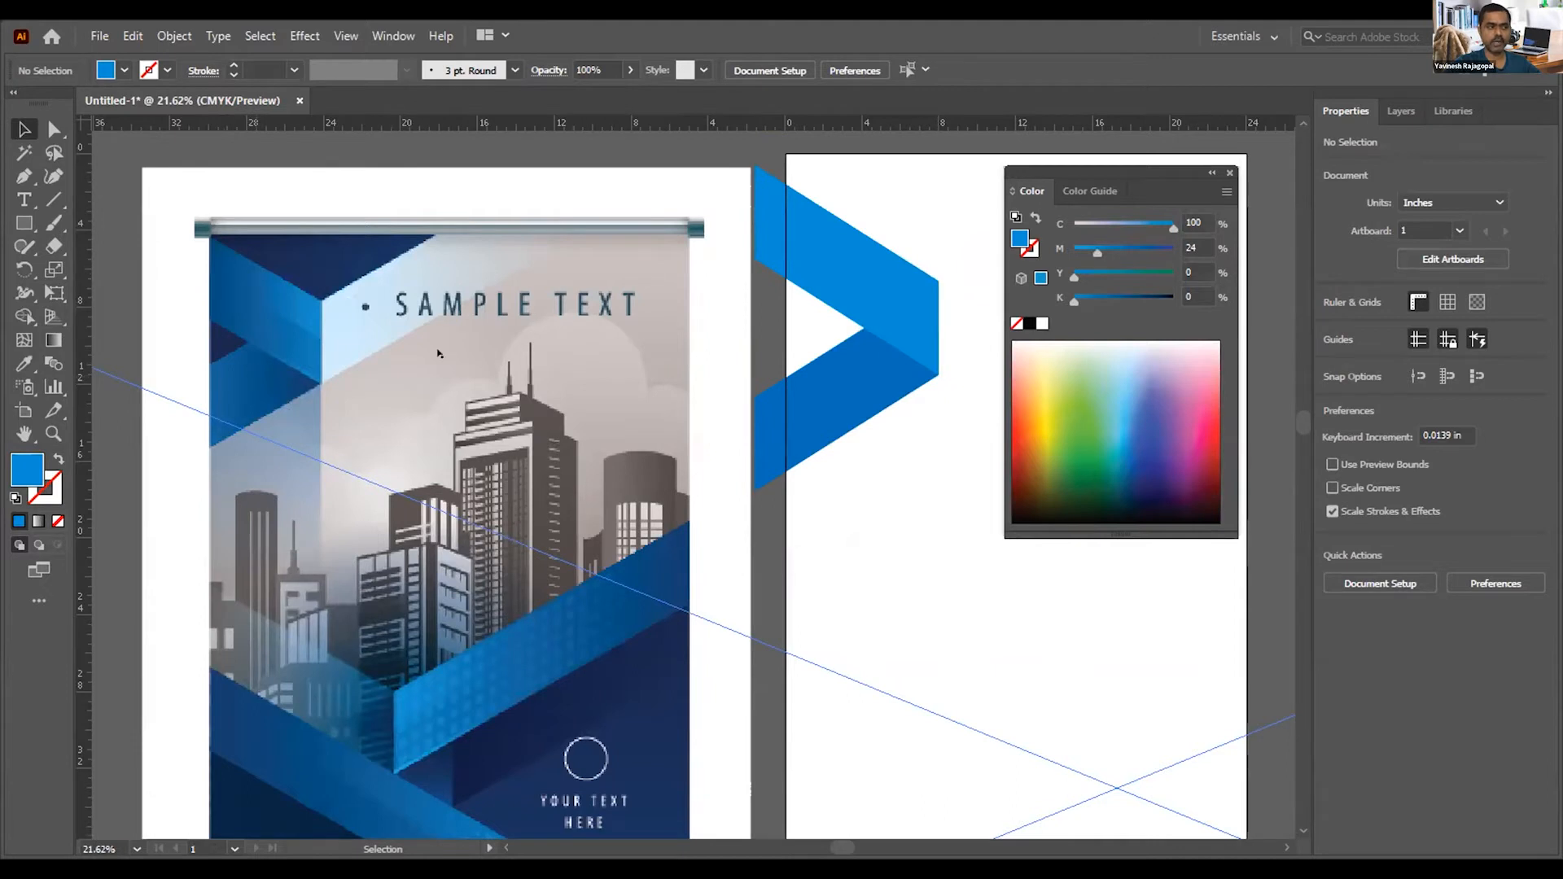
left_click(851, 384)
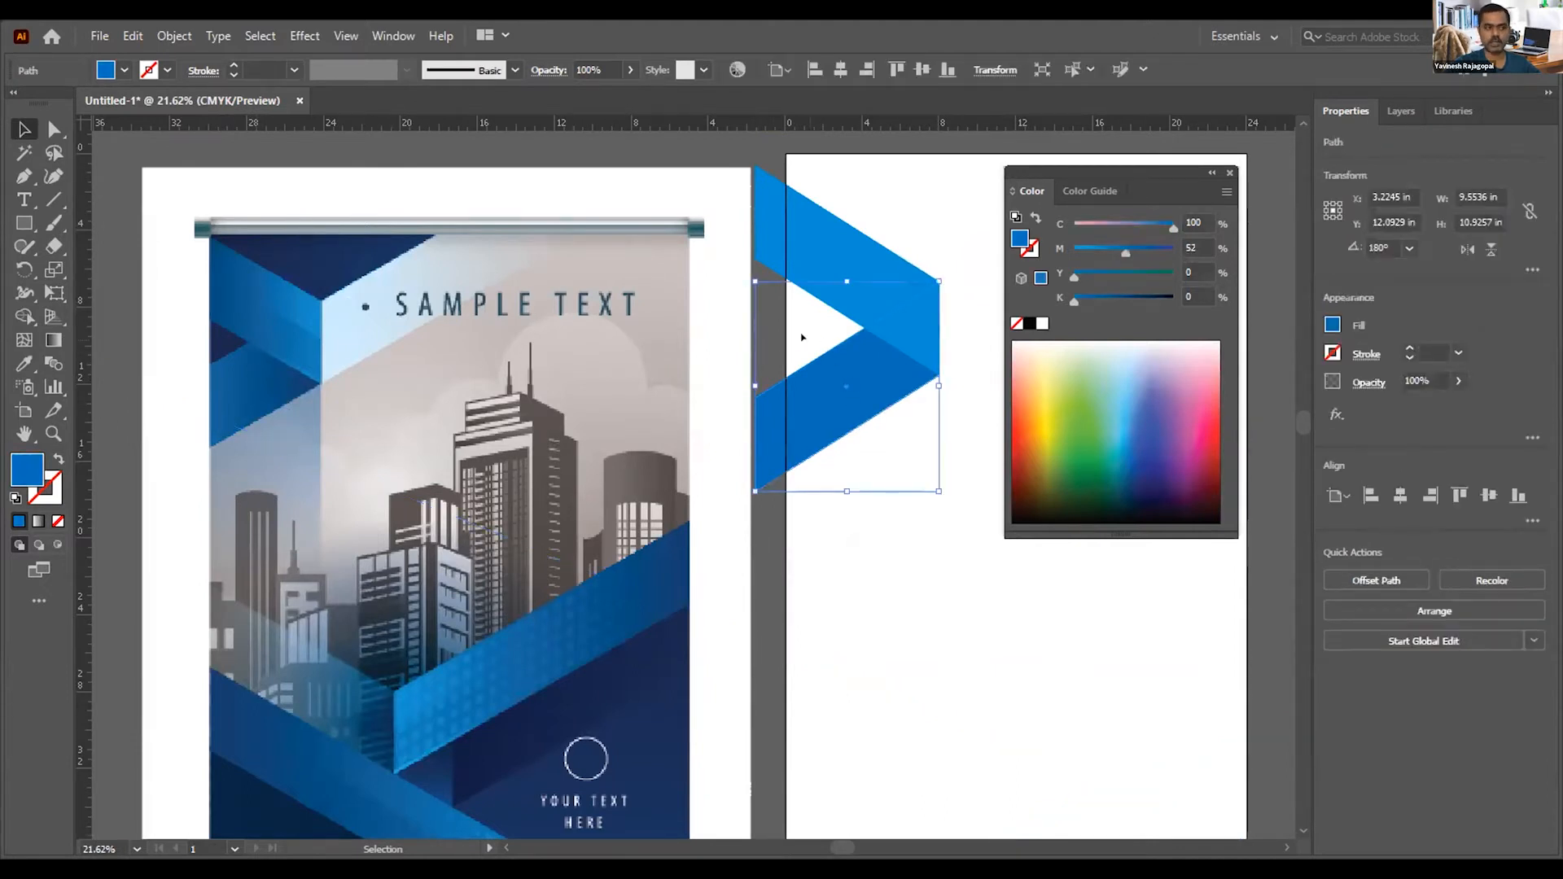
left_click_drag(952, 357, 472, 432)
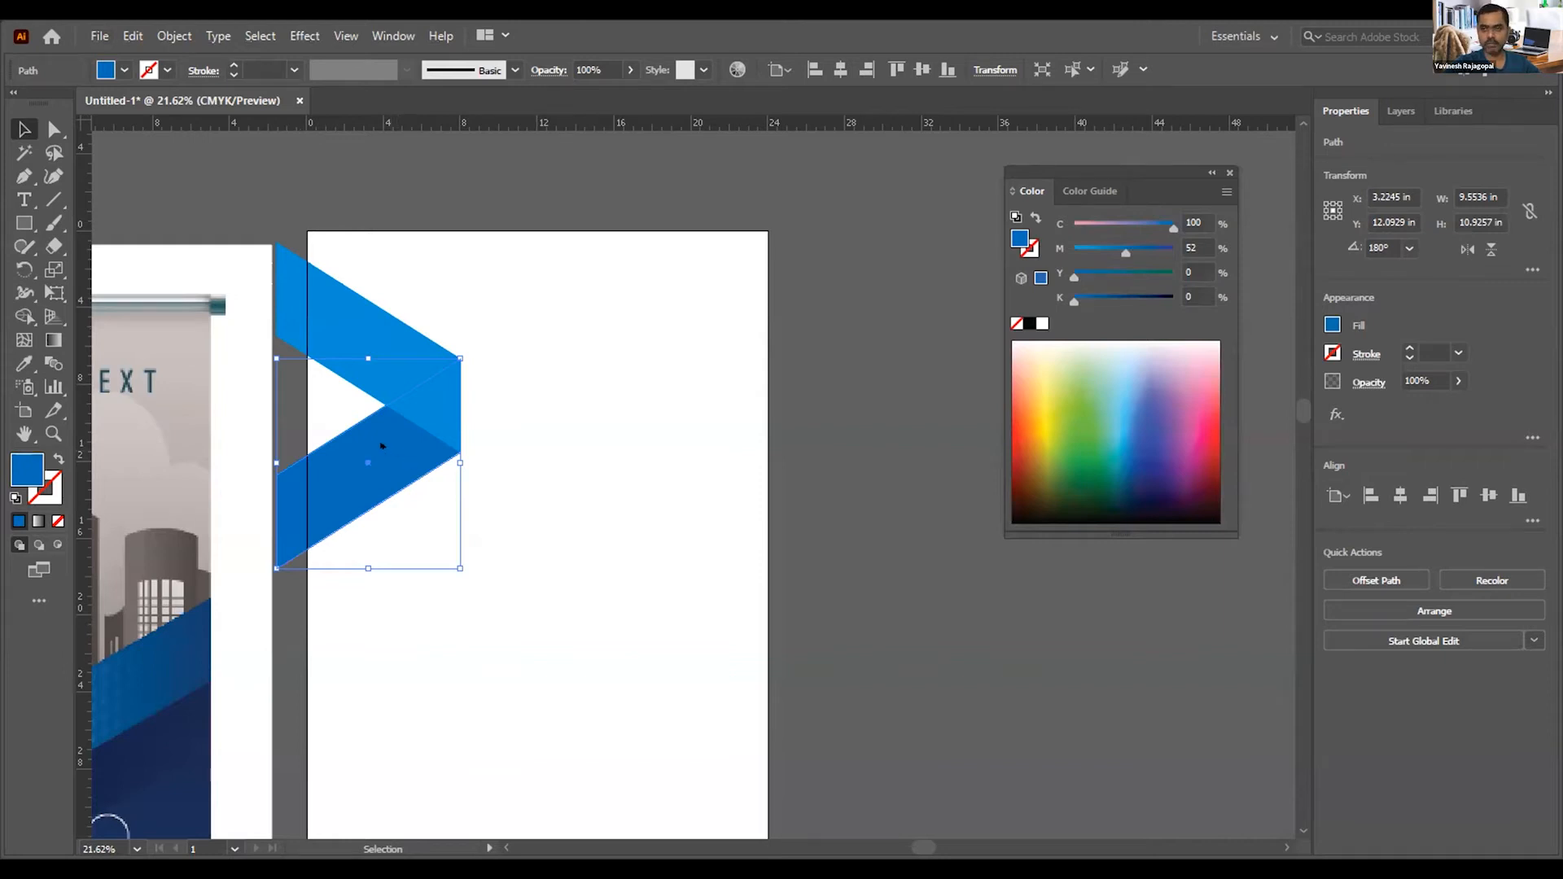
left_click_drag(376, 450, 550, 339)
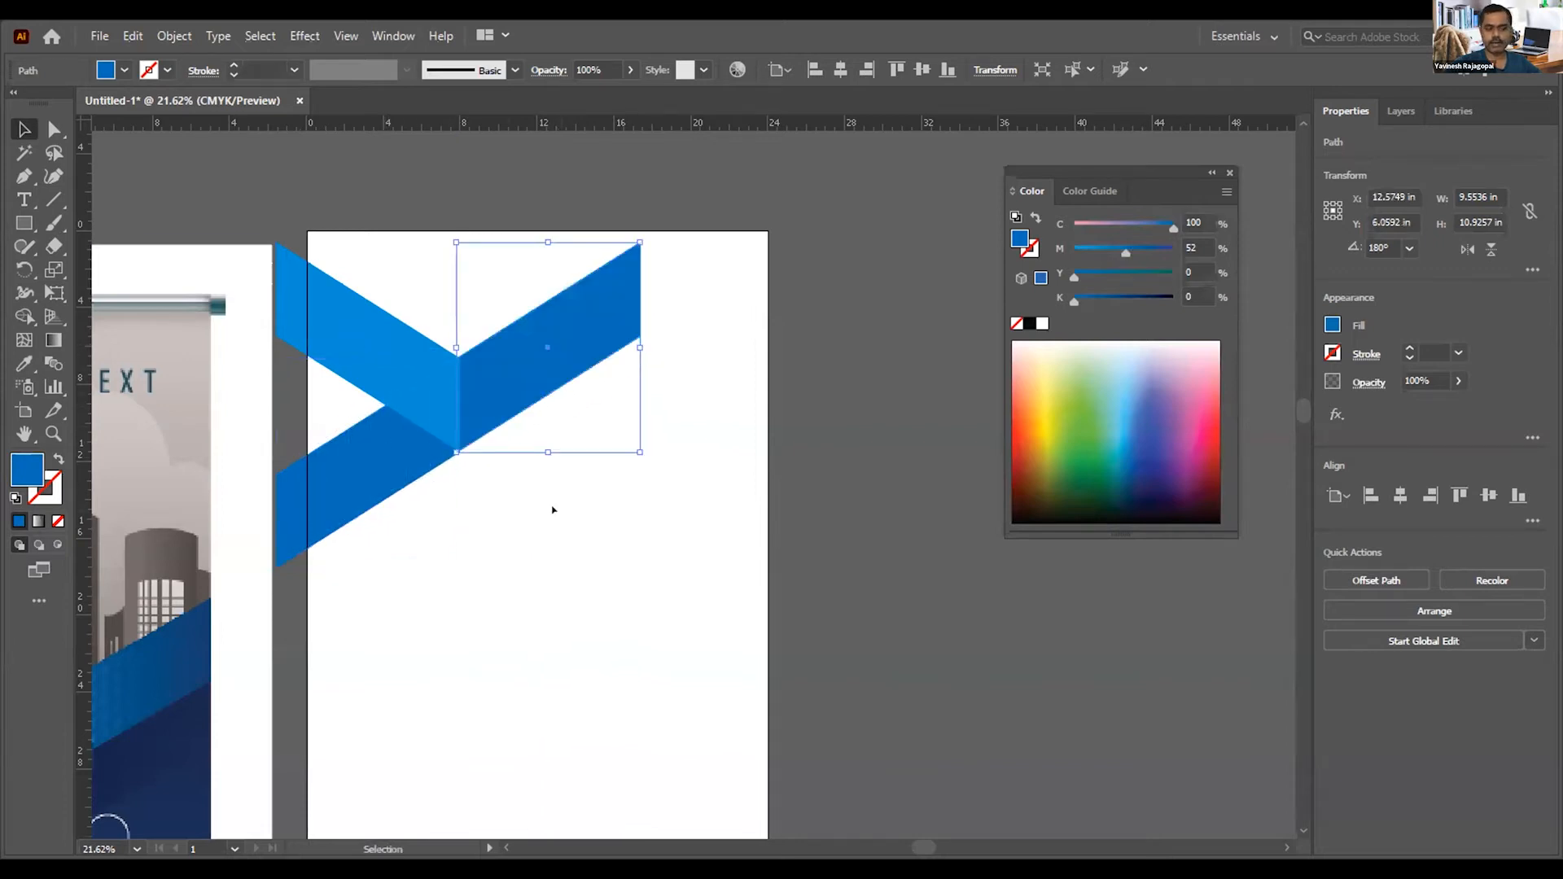
key("ctrl+space")
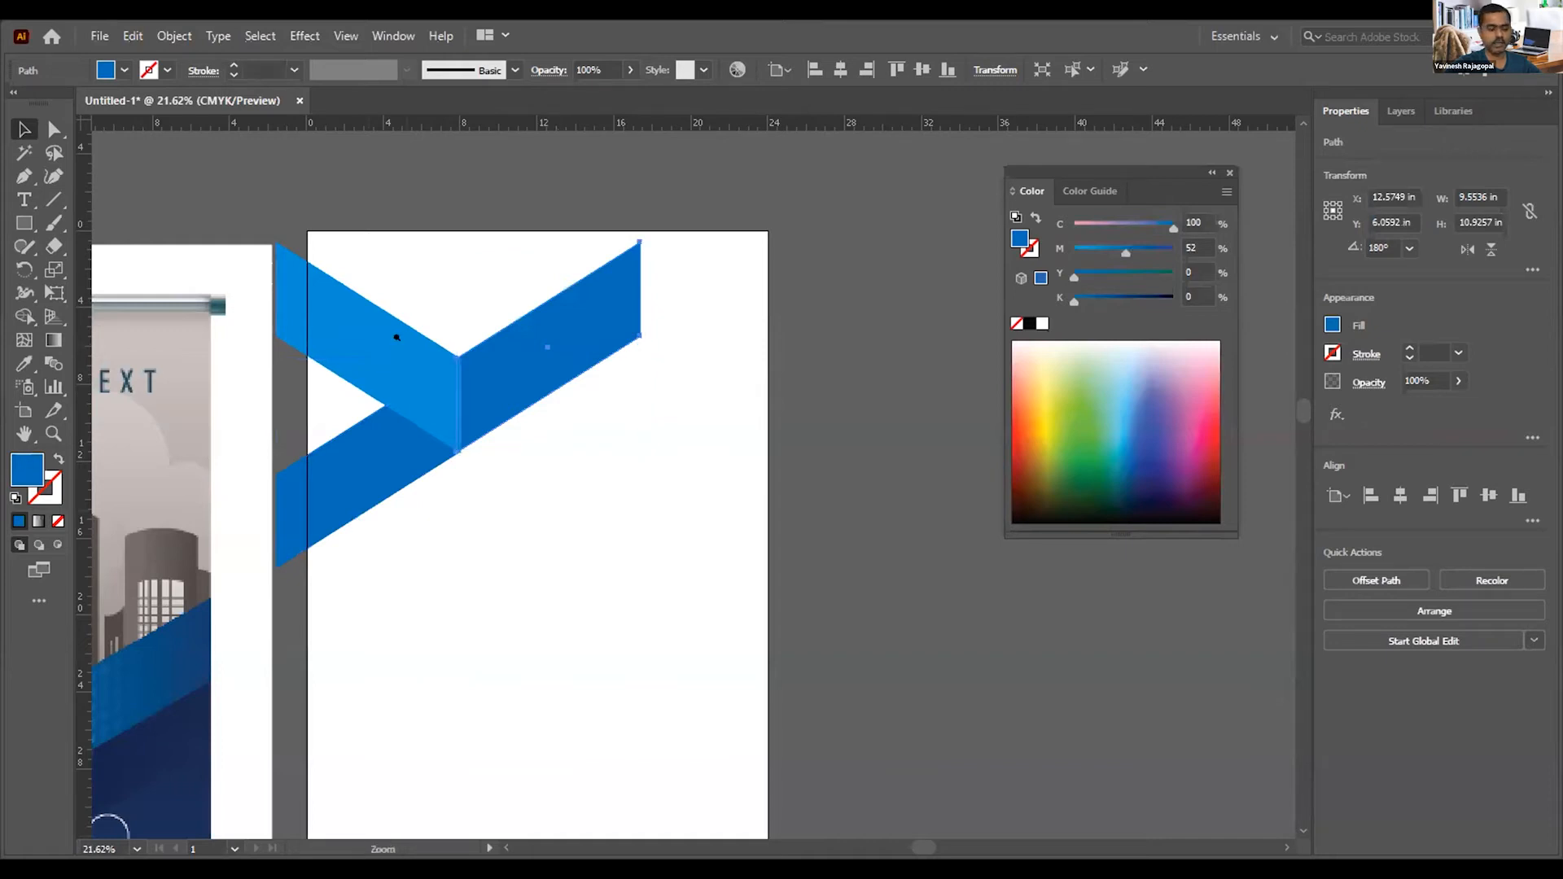
left_click_drag(376, 315, 574, 513)
left_click_drag(706, 432, 711, 433)
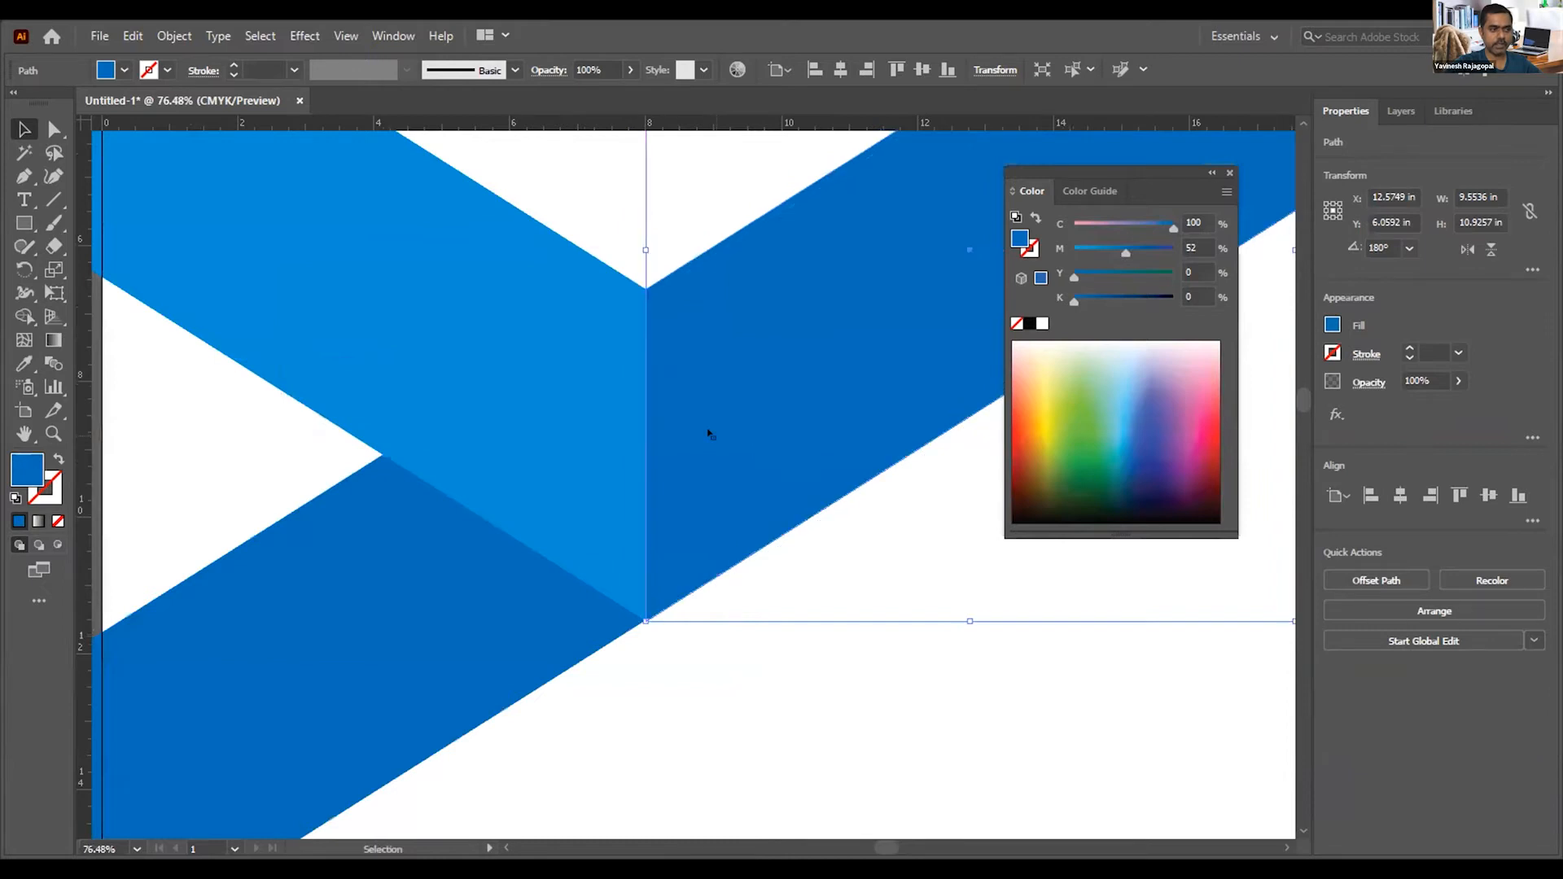
left_click(724, 695)
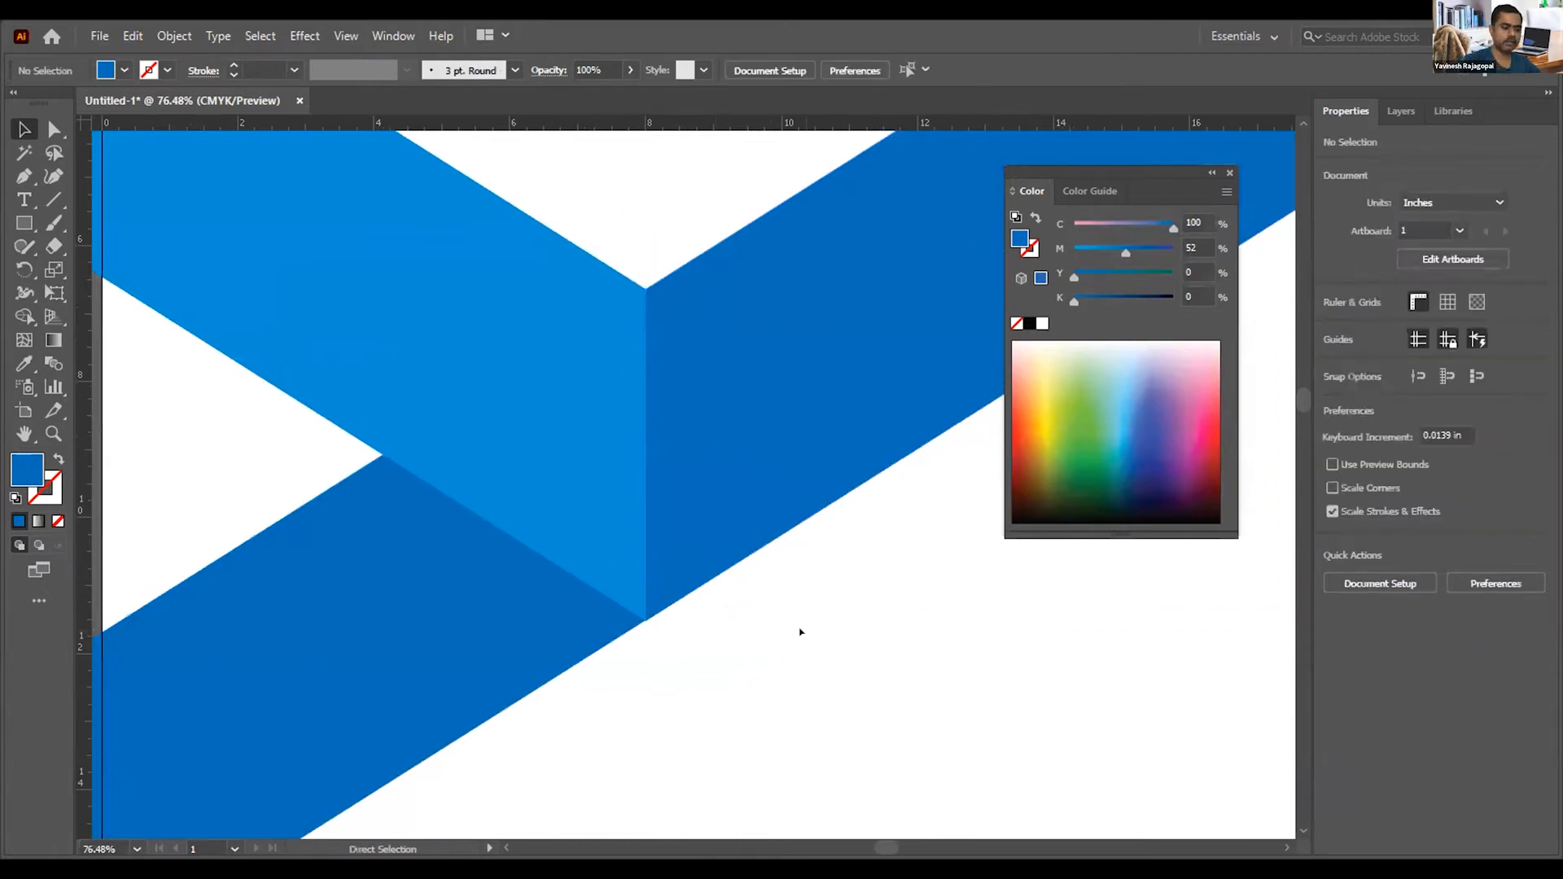
Step: Extend the duplicated parallelogram's right edge up past the artboard, to about 24.65 in wide and 20.61 in high, and reselect the whole shape
key("ctrl+0")
left_click_drag(572, 255, 503, 405)
left_click_drag(224, 275, 768, 477)
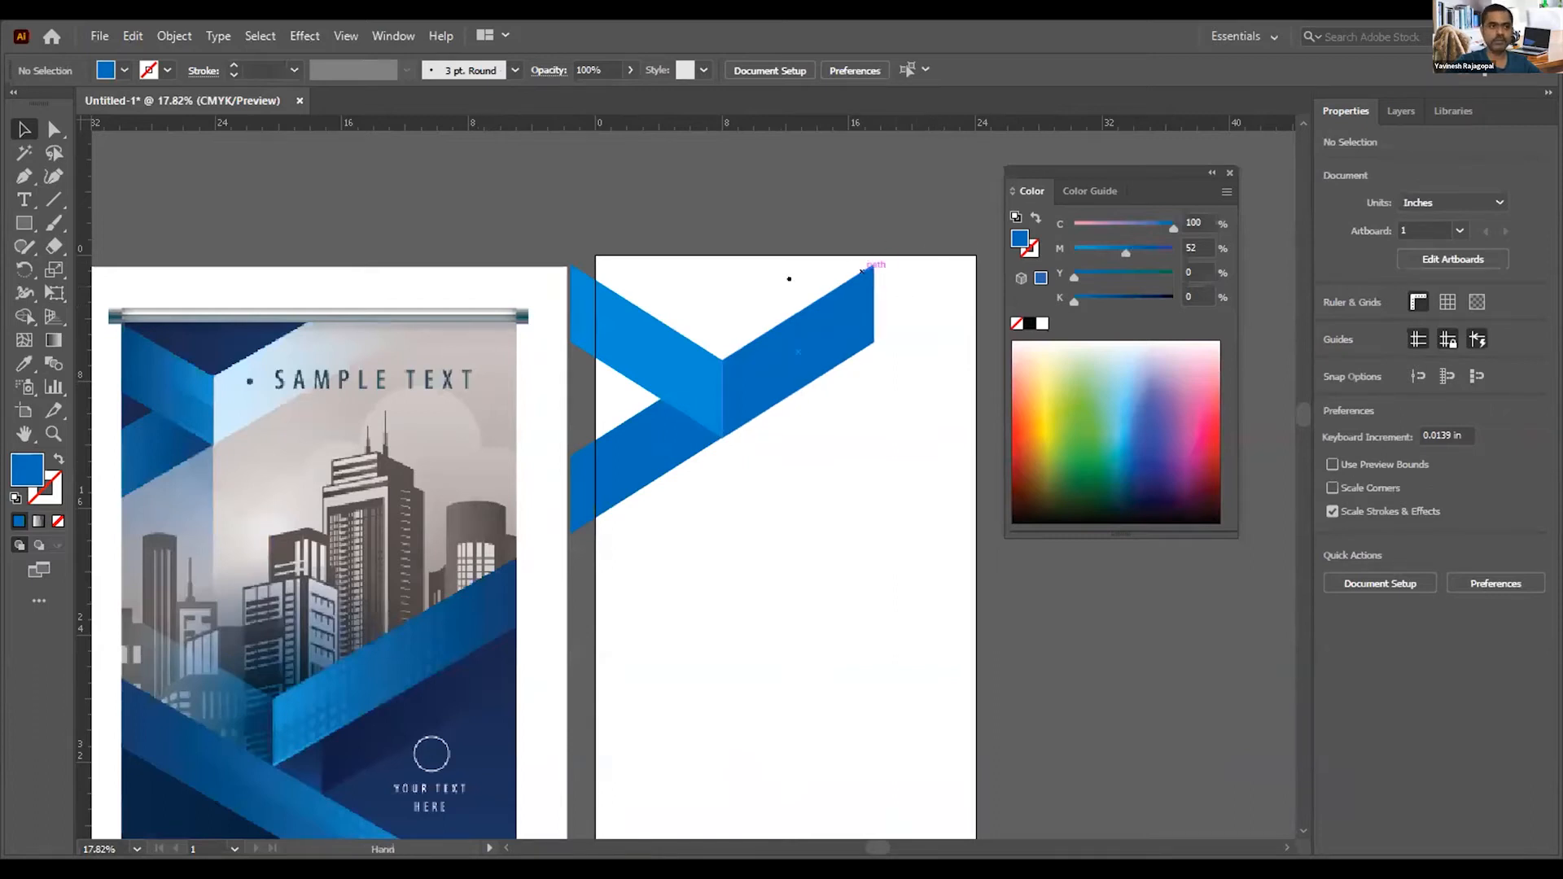
left_click_drag(788, 280, 607, 318)
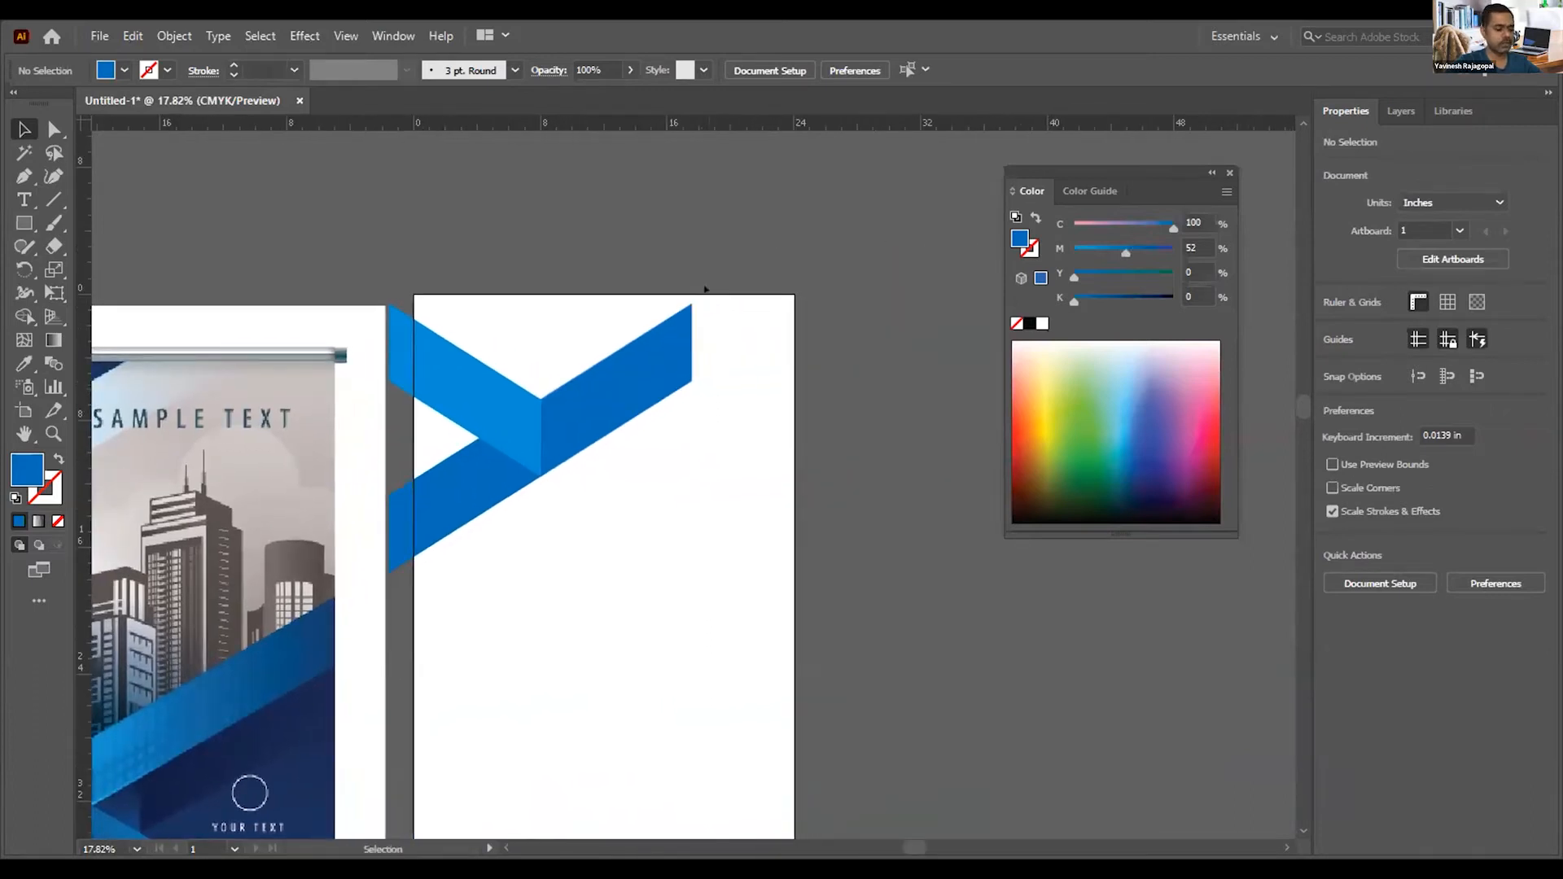
key("a")
left_click_drag(688, 289, 736, 443)
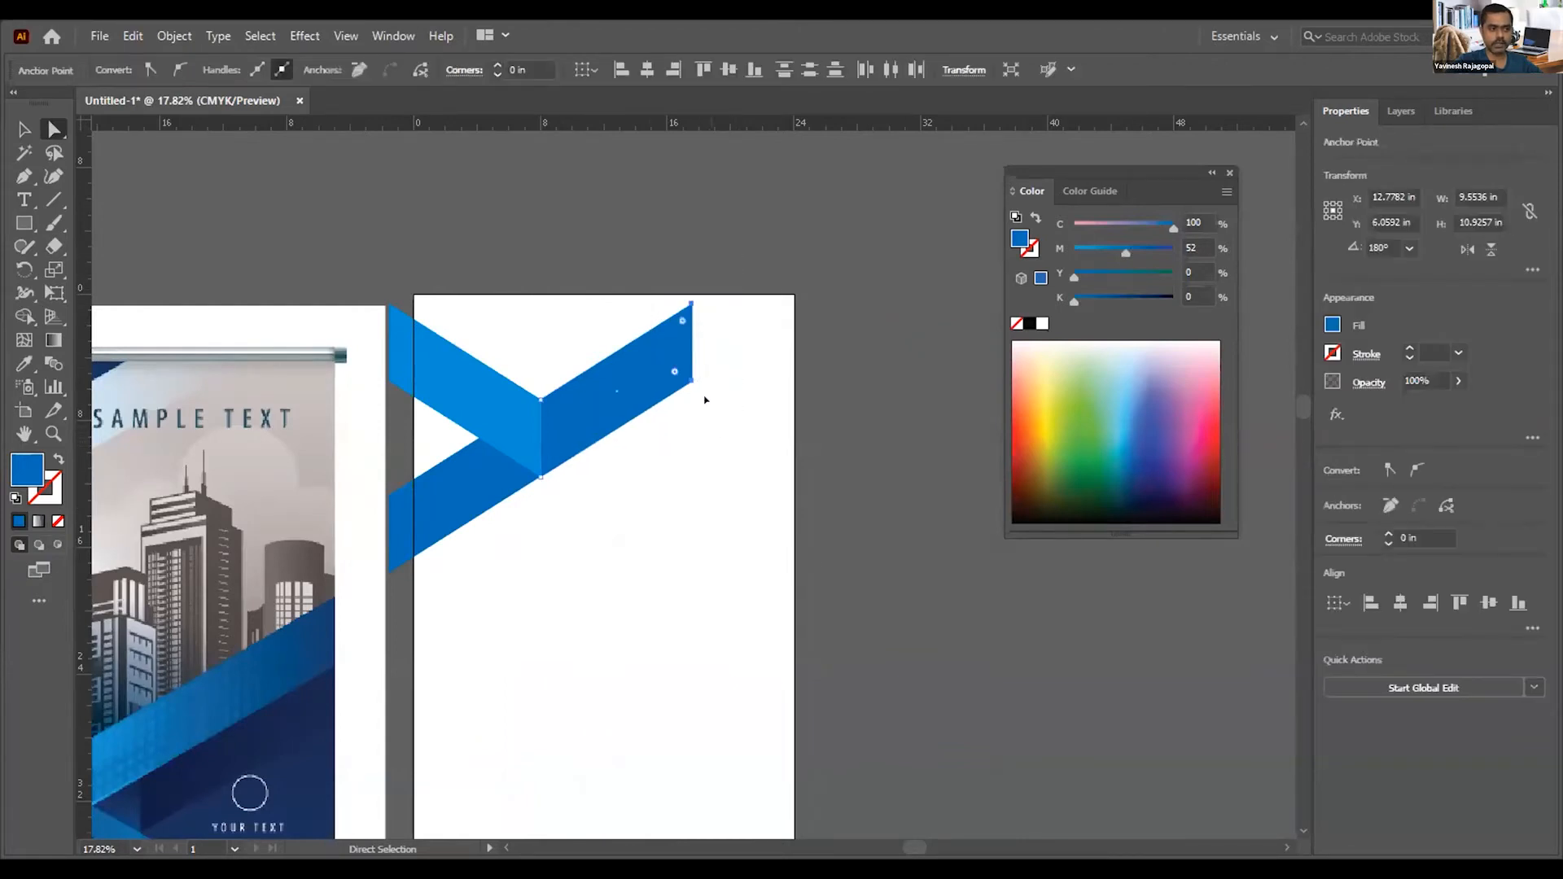
left_click_drag(691, 383, 945, 246)
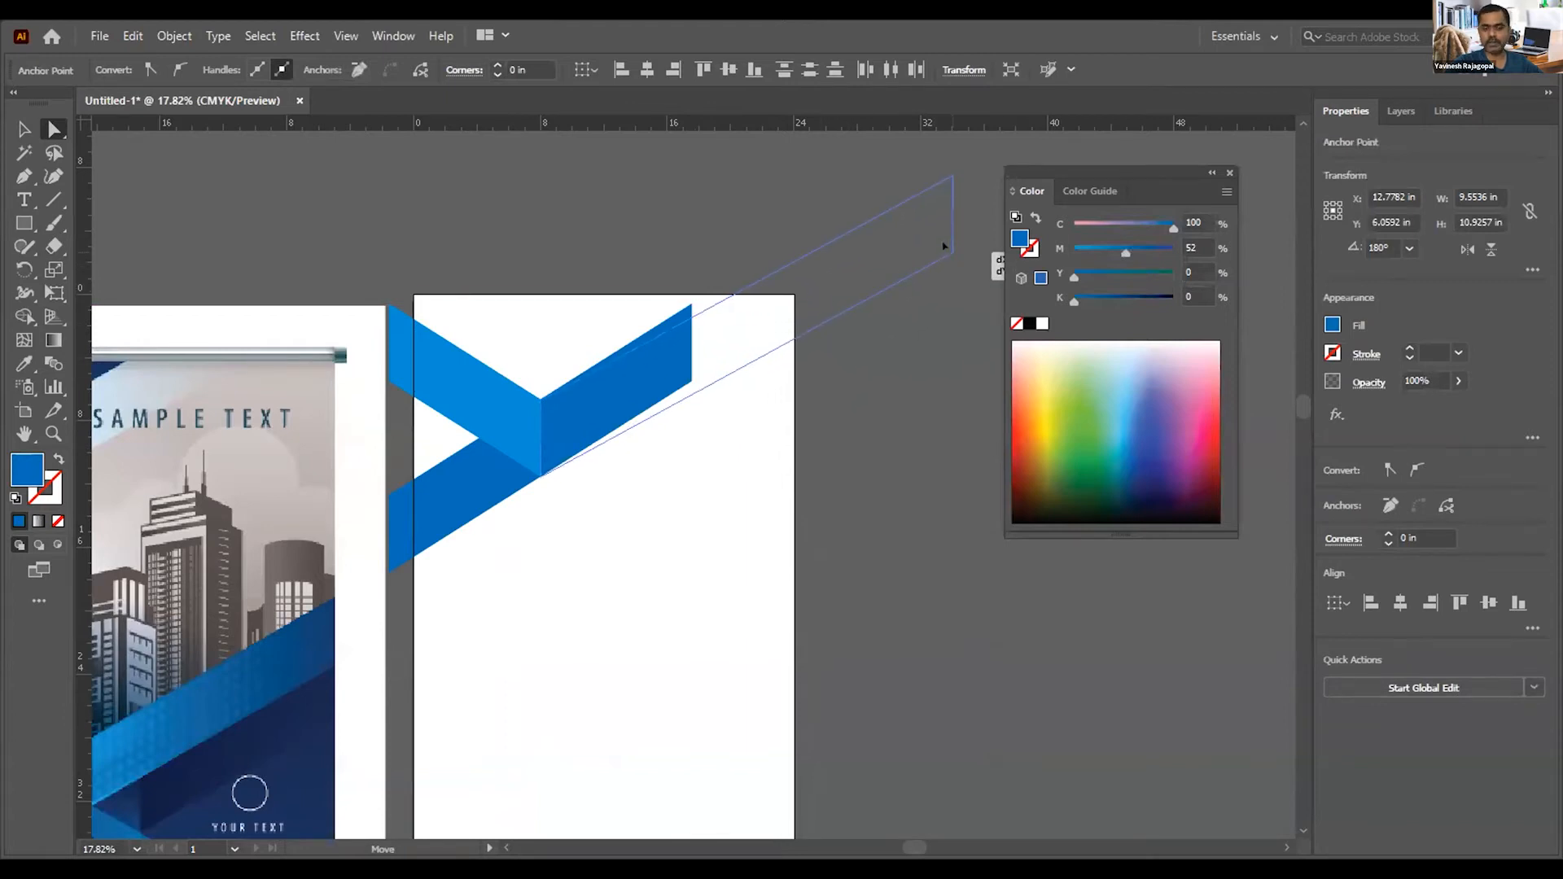
left_click_drag(944, 246, 926, 227)
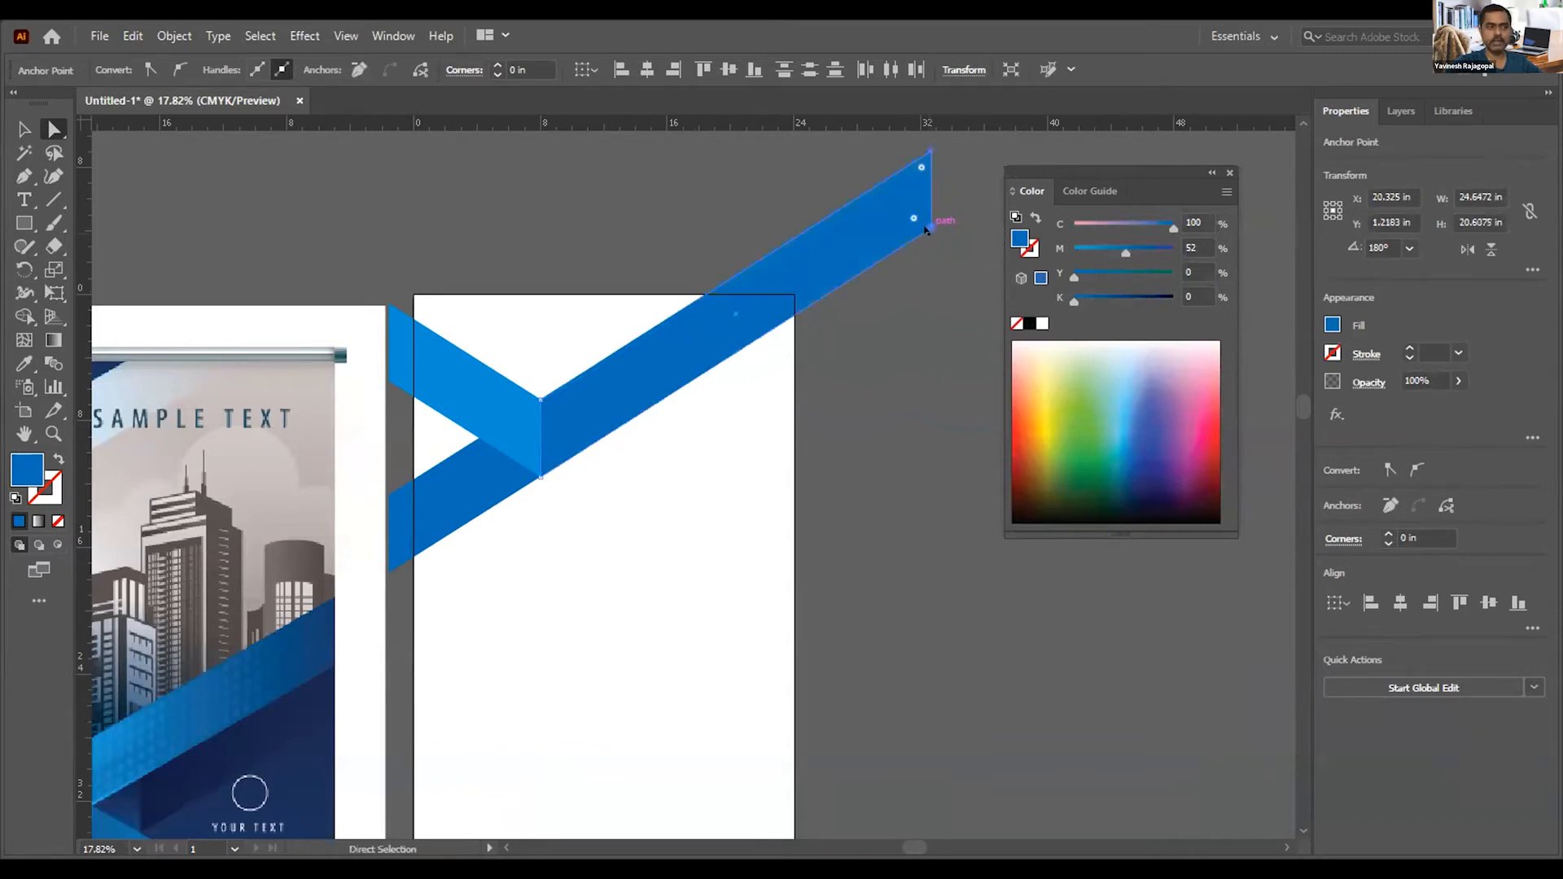
left_click(879, 338)
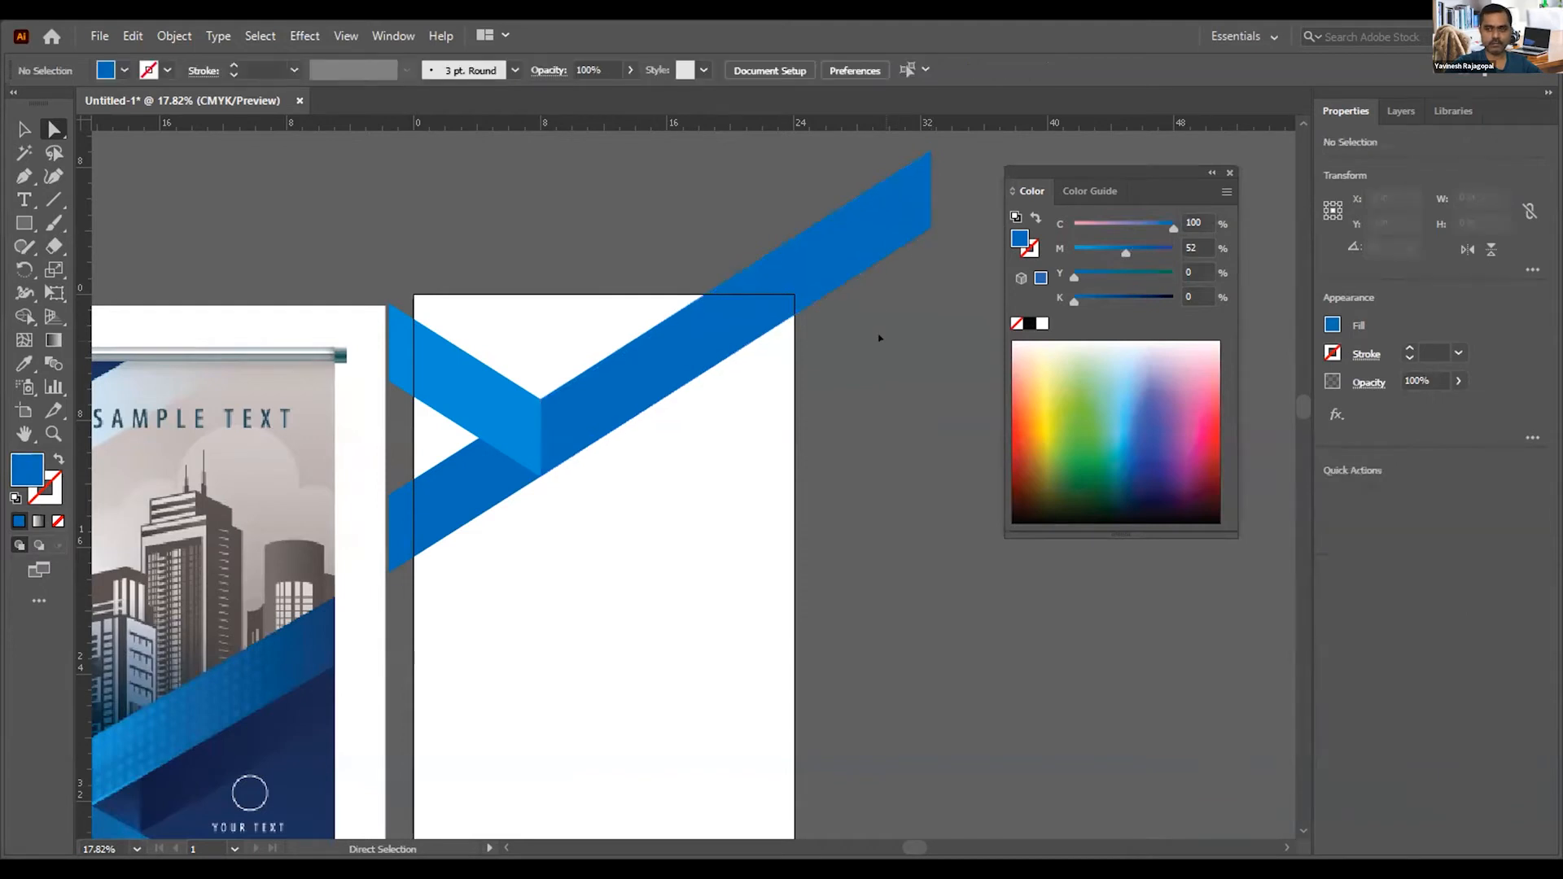
key("v")
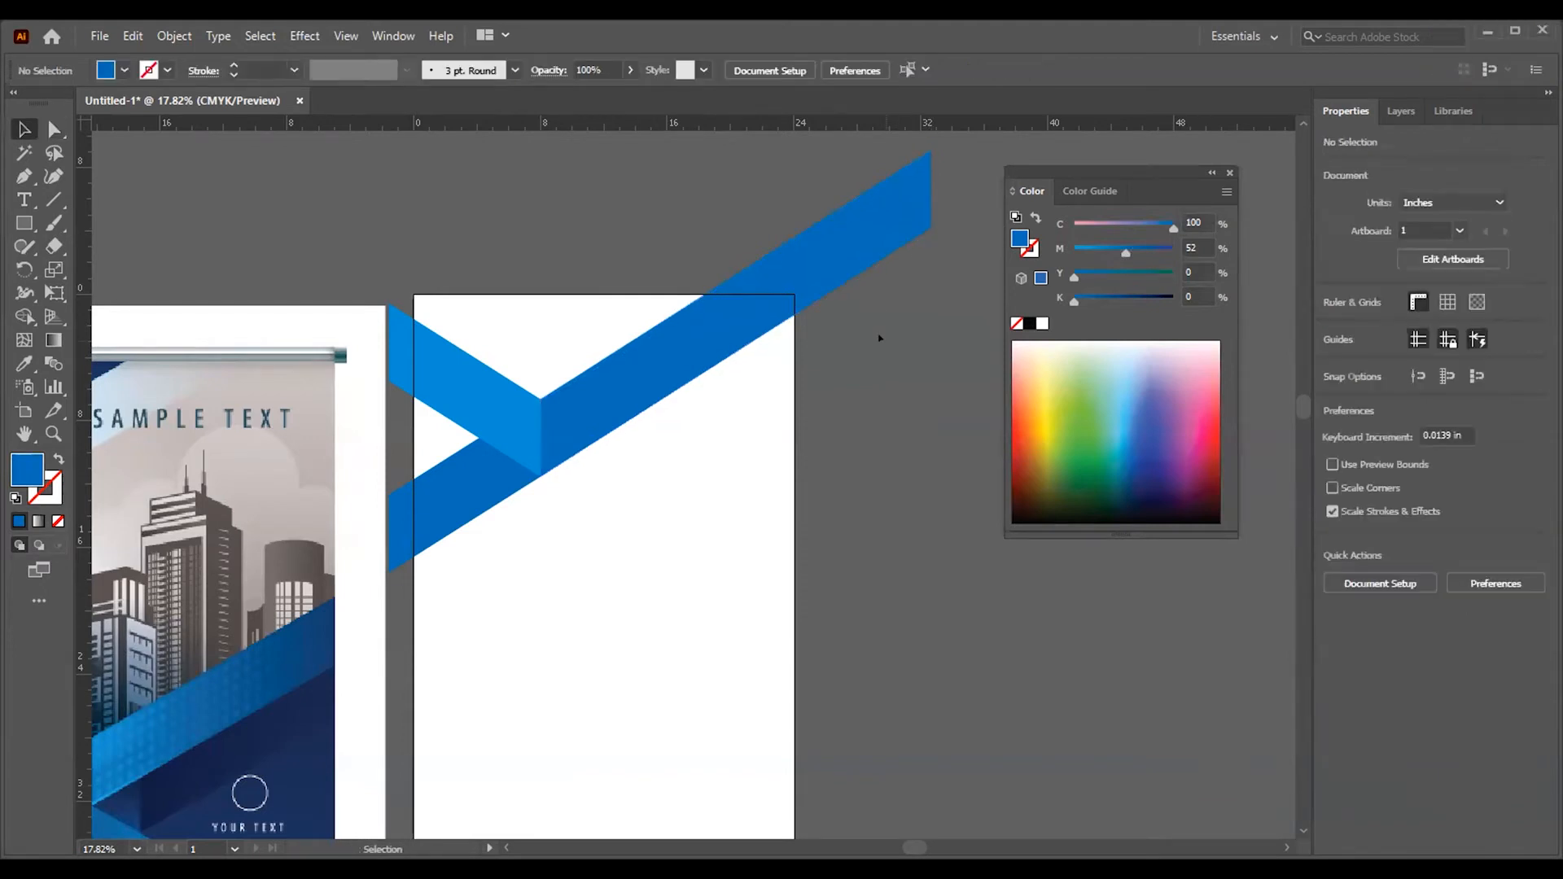
left_click(691, 352)
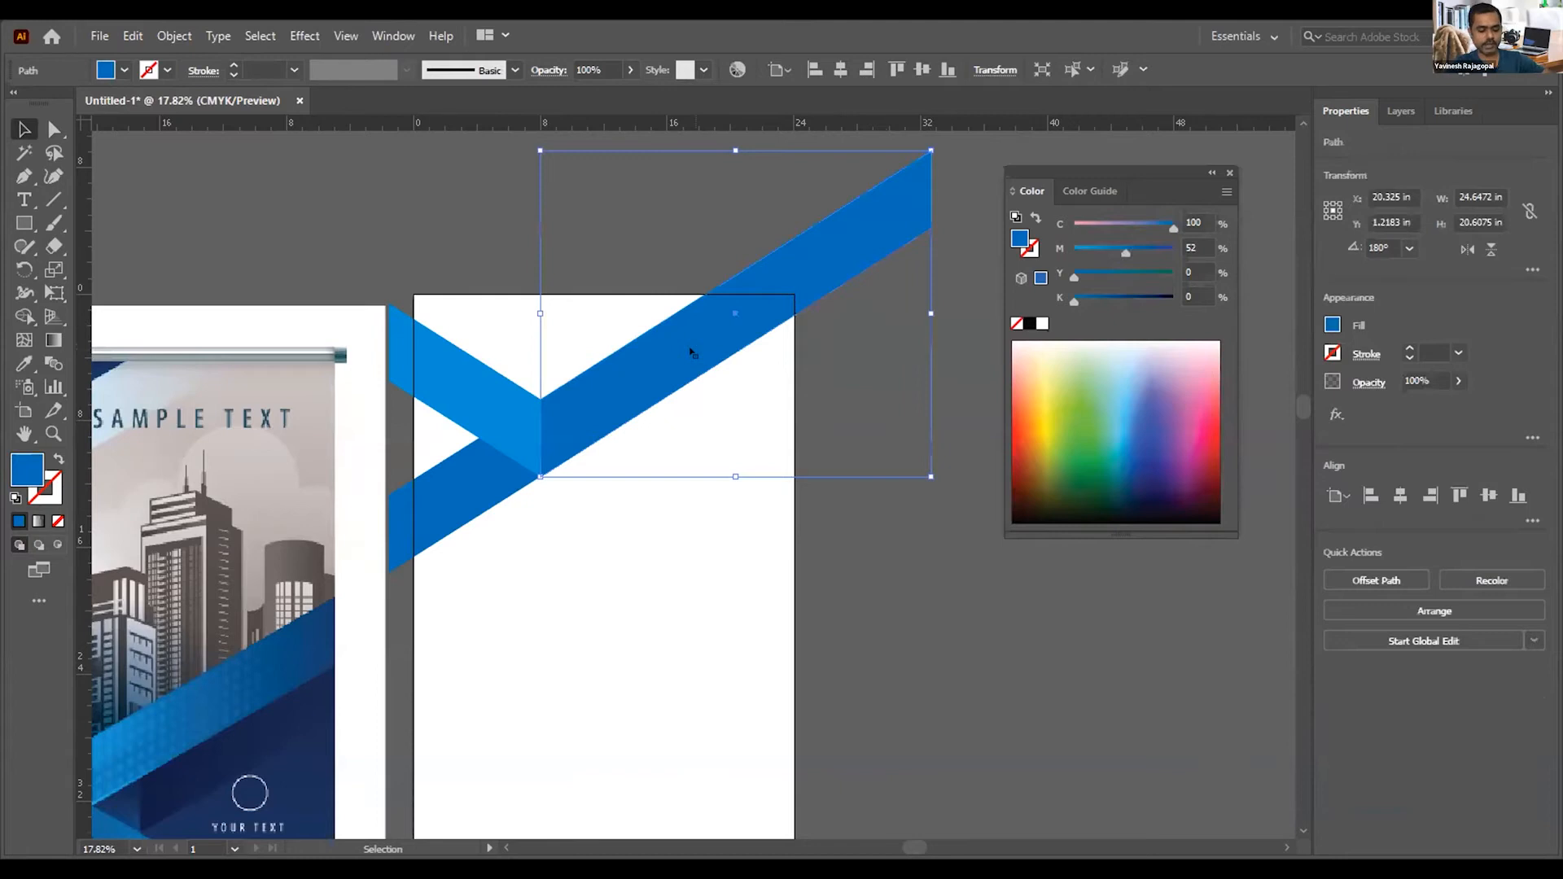
Step: Delete the extended parallelogram, duplicate the darker lower one again against the lighter one's right edge, and check the join closely
key("Delete")
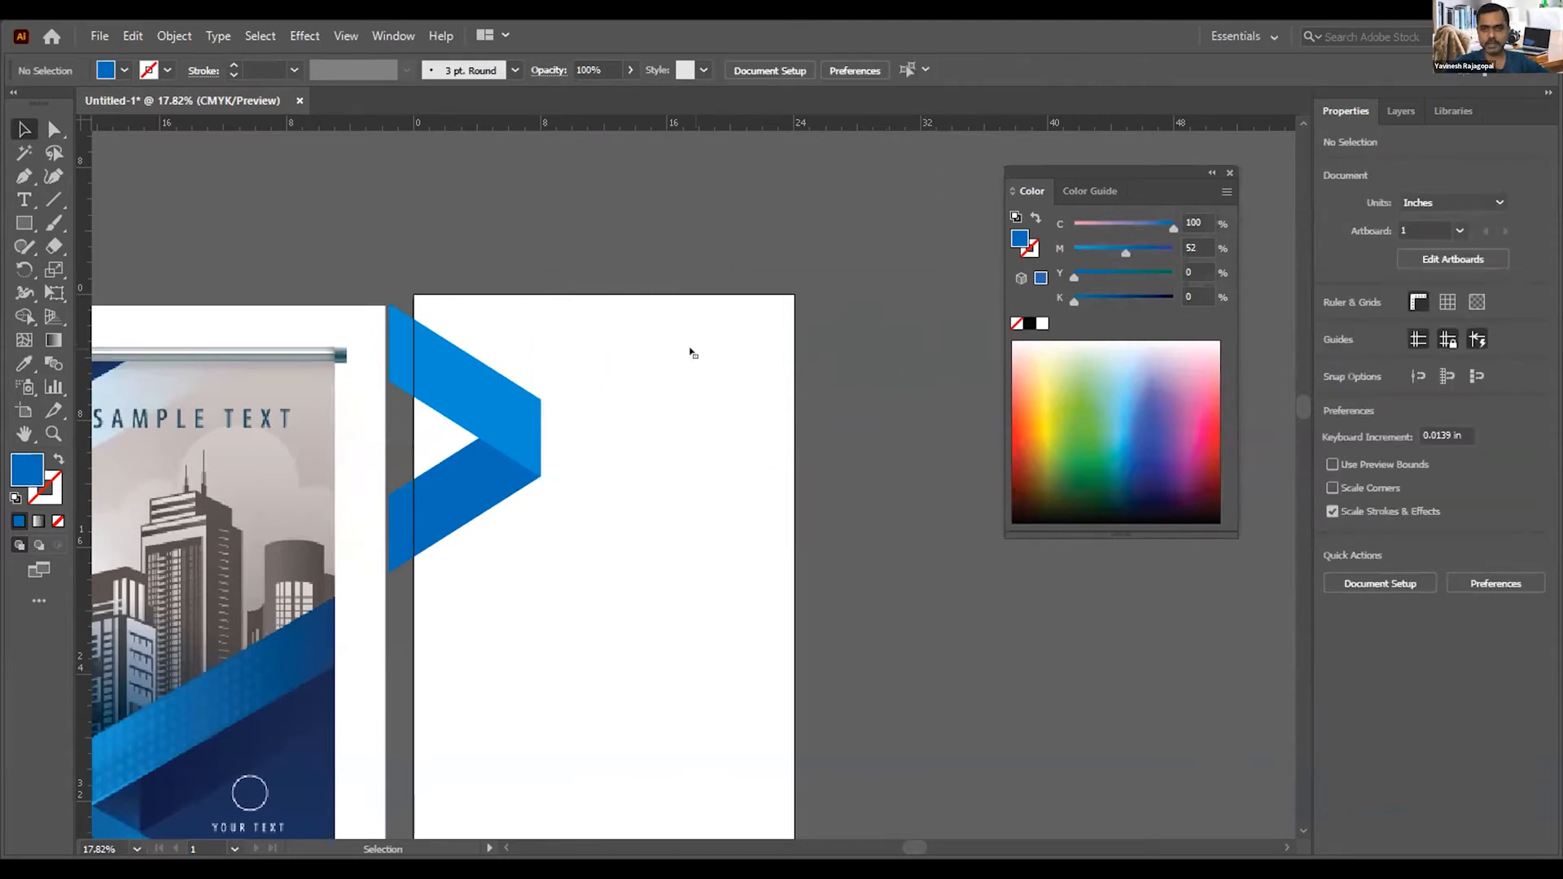
left_click(458, 493)
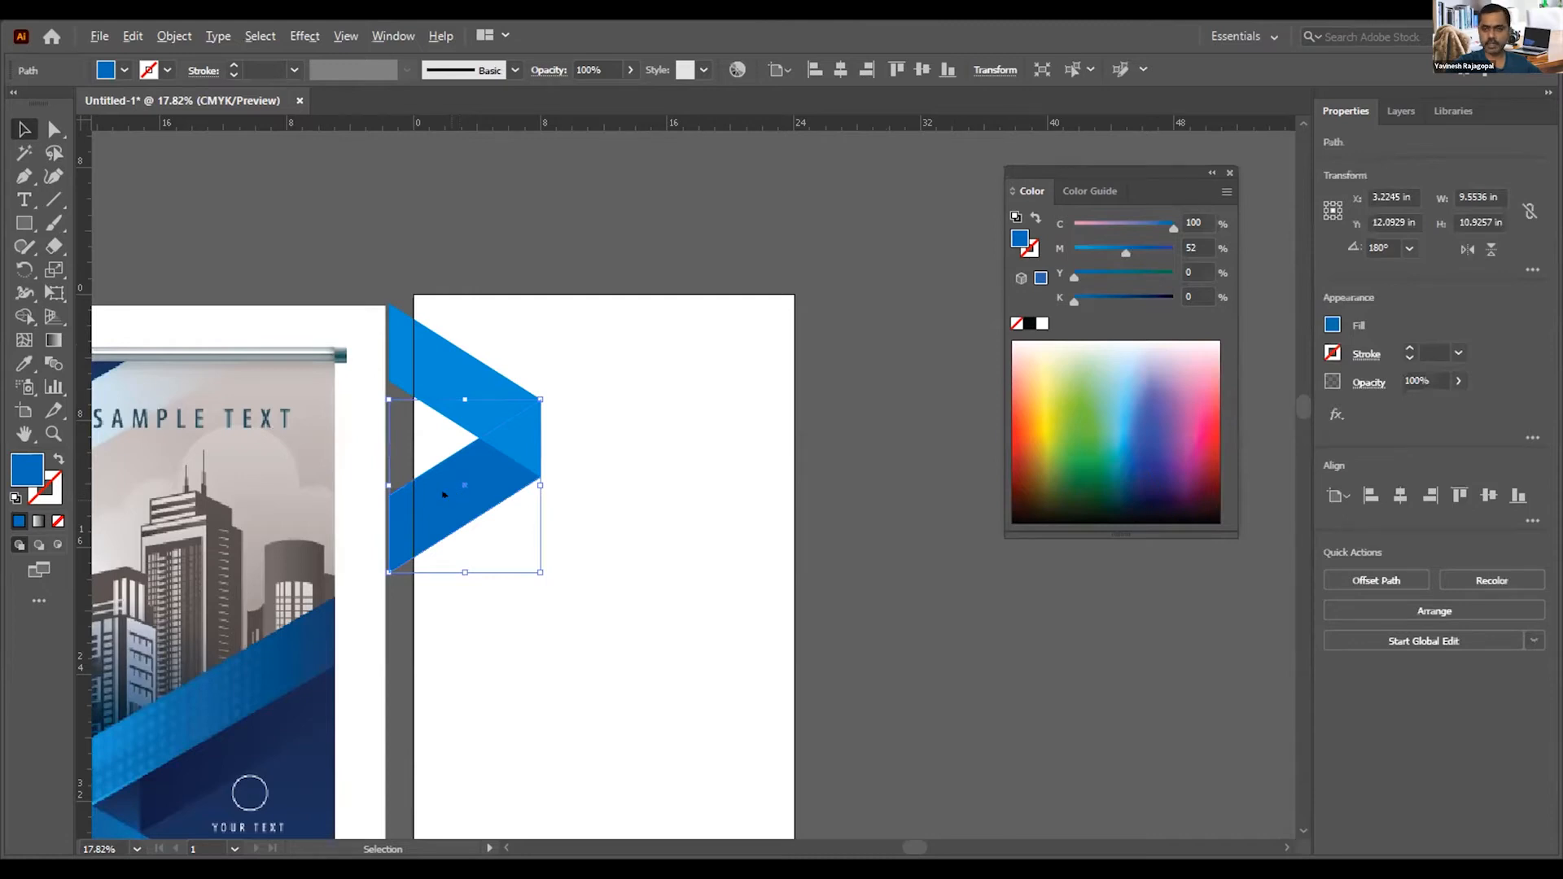
left_click_drag(443, 494, 596, 399)
left_click(583, 541)
left_click_drag(505, 446, 602, 514)
left_click_drag(626, 332, 628, 418)
left_click(735, 509)
key("a")
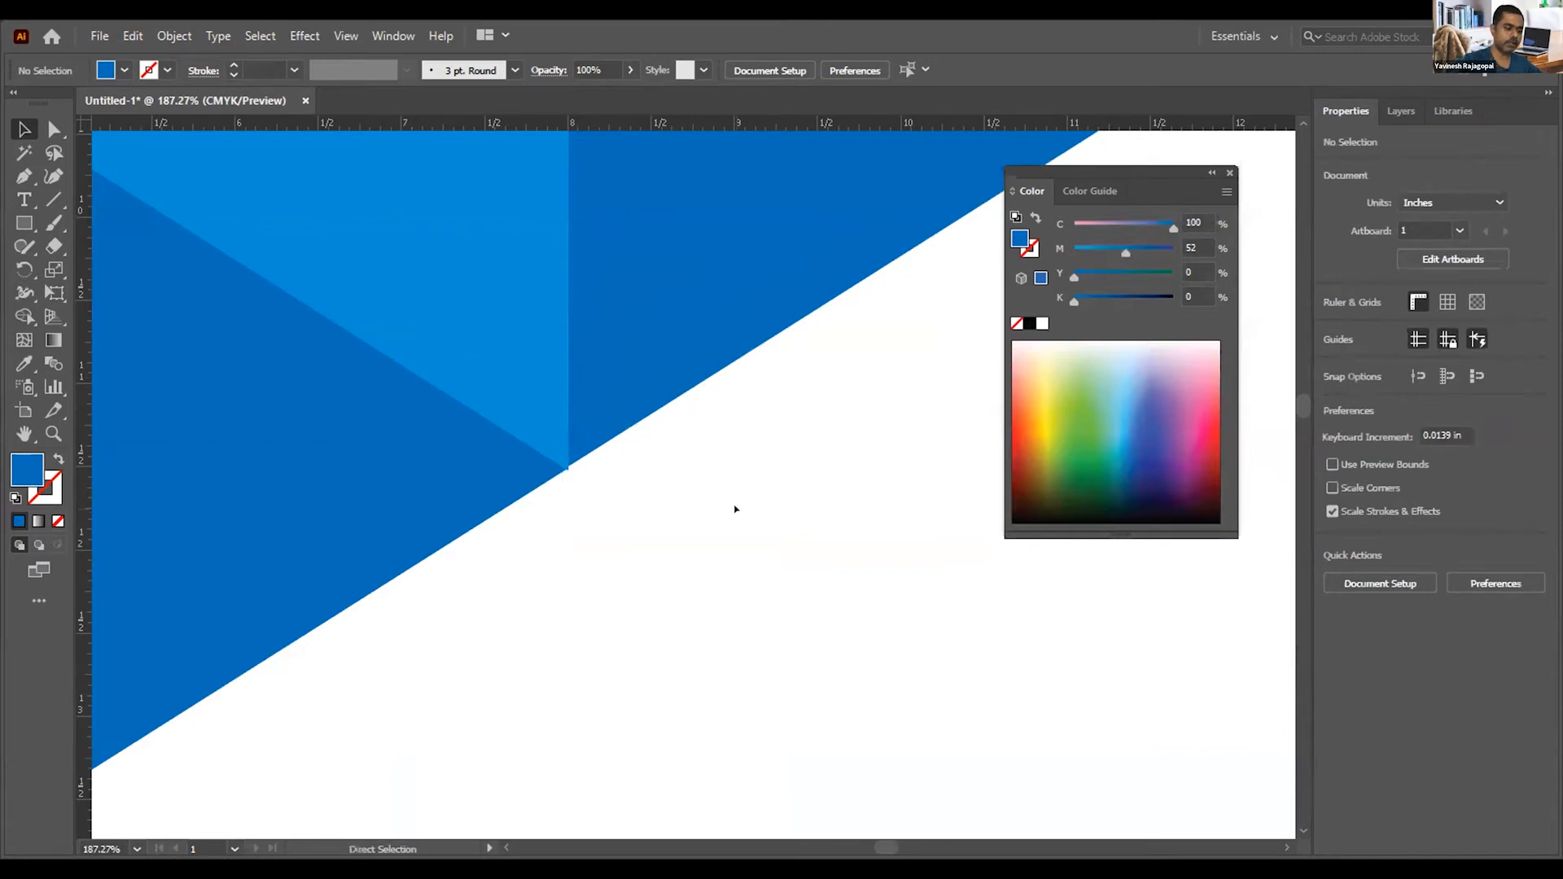
key("ctrl+0")
left_click_drag(607, 485, 484, 622)
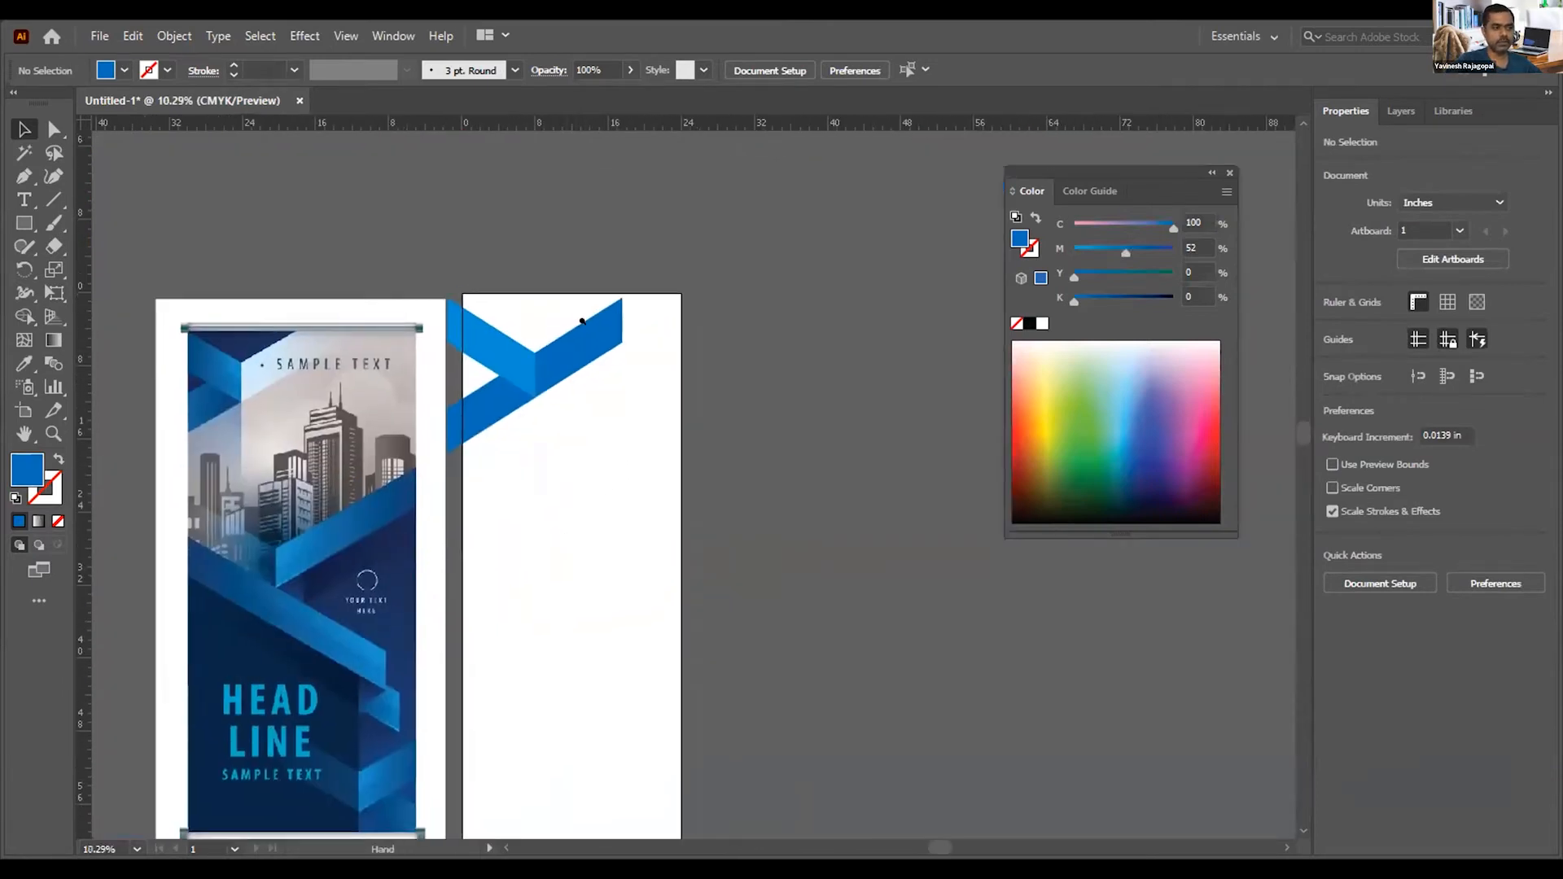
left_click_drag(396, 261, 906, 533)
left_click_drag(643, 304, 631, 351)
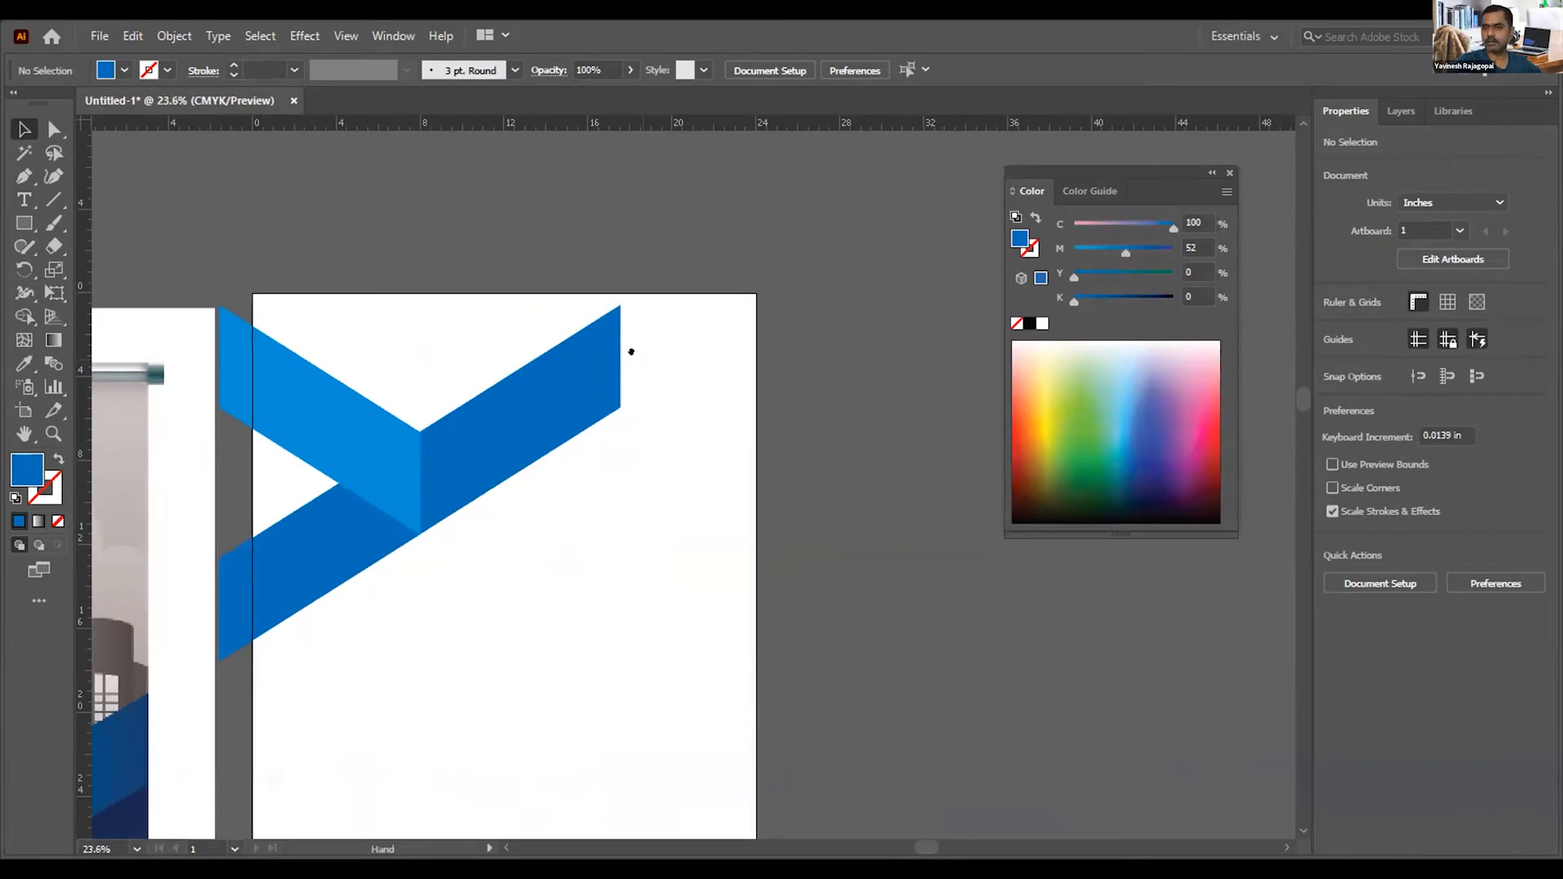
key("a")
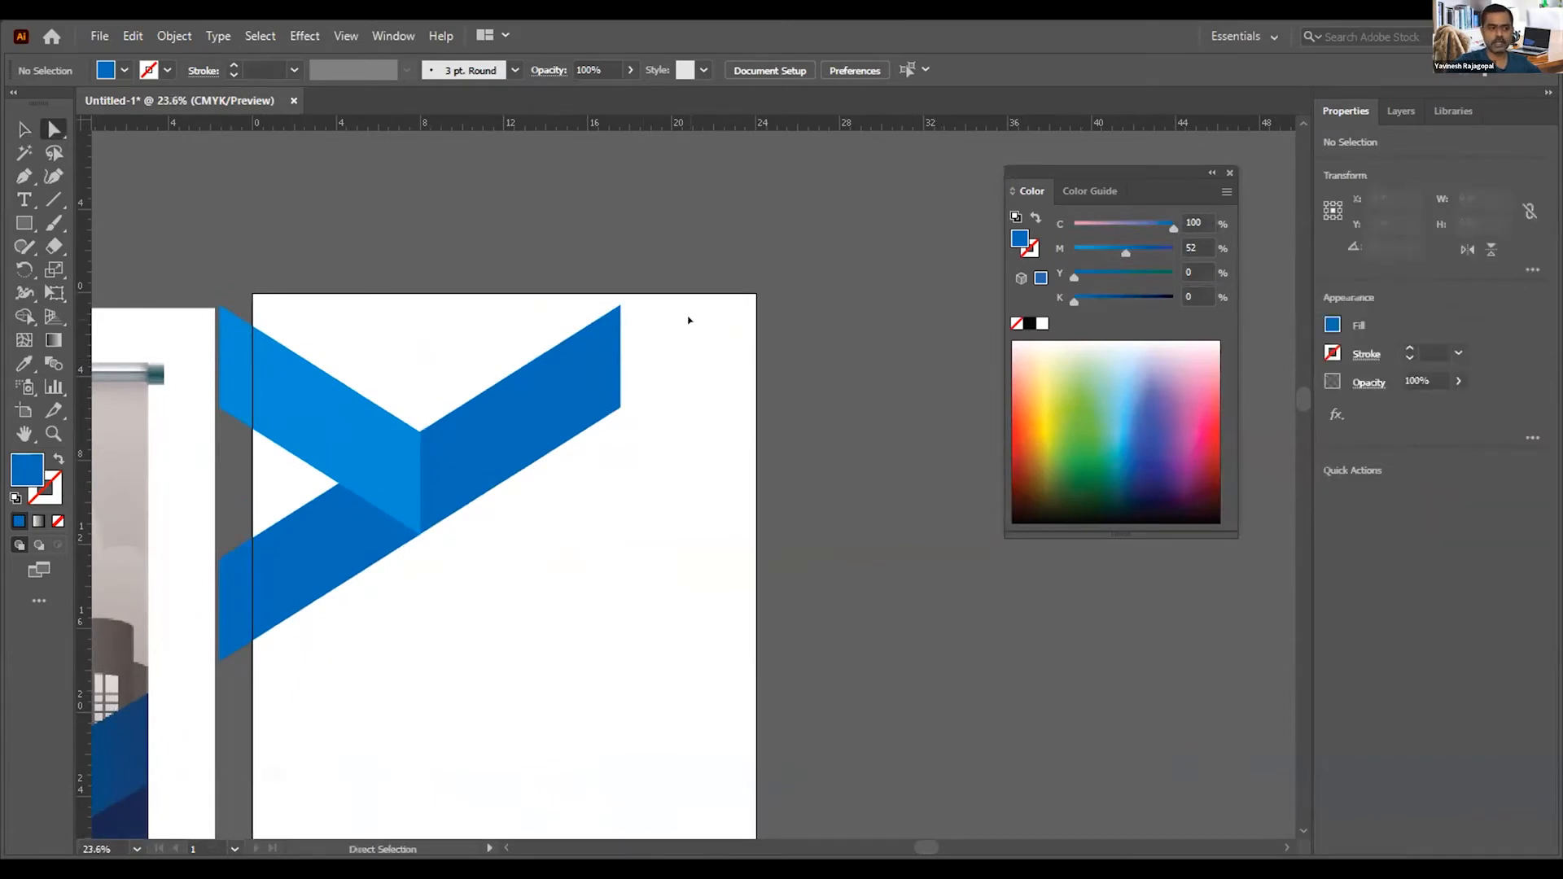
Step: Try to stretch the duplicate's right edge past the artboard at a shallower angle, and undo it
left_click_drag(587, 271, 896, 368)
key("ctrl+z")
key("ctrl+z")
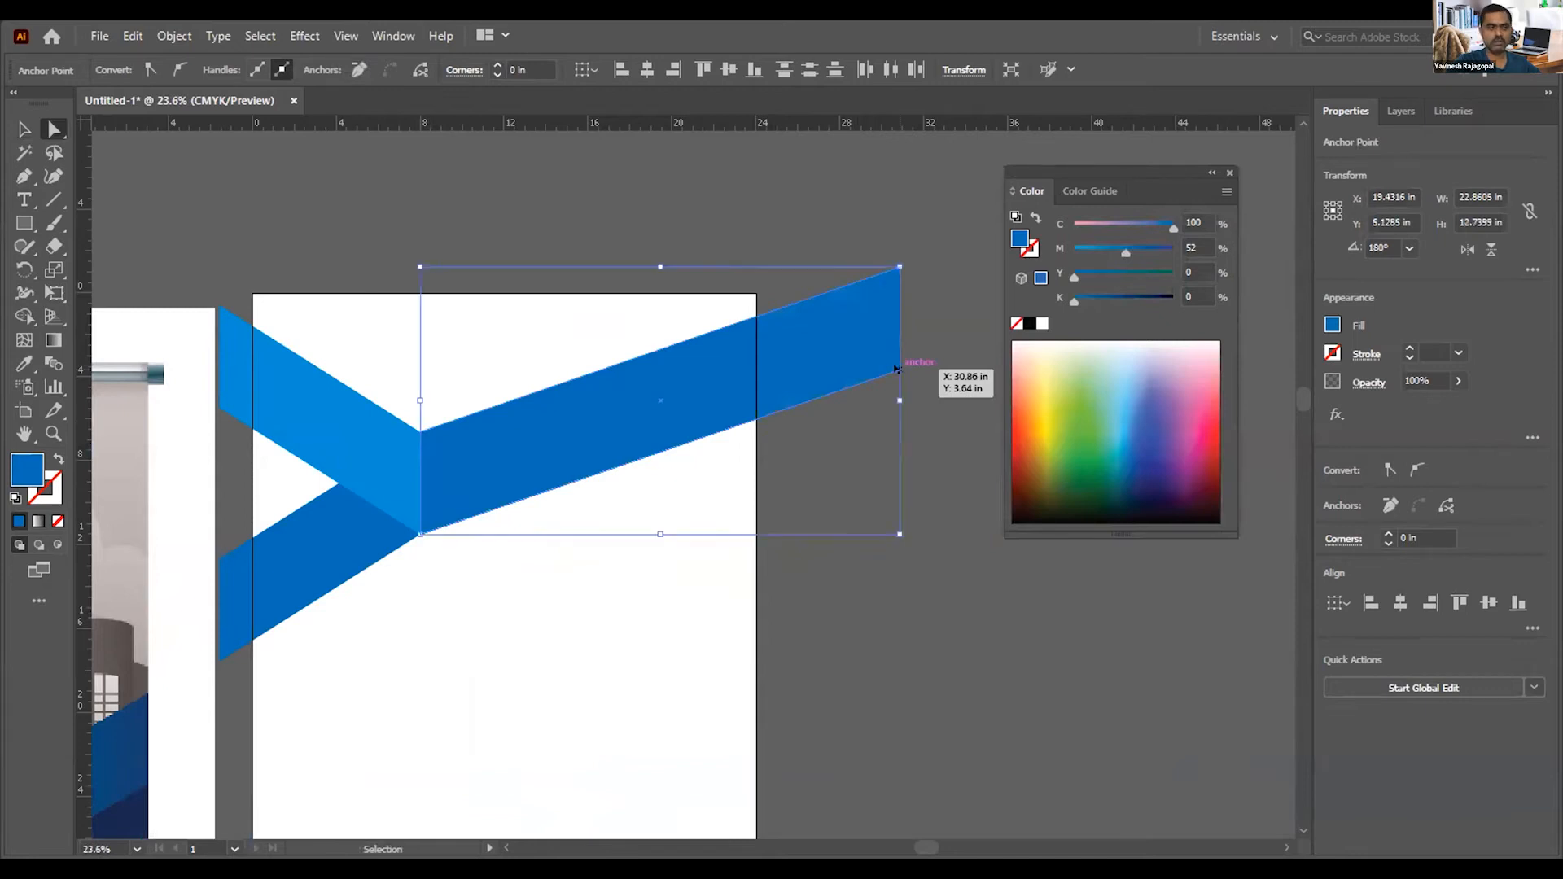
Step: Extend the duplicate's right edge along its slope past the artboard, to about 17.46 in wide and 16.05 in high, and deselect it
left_click_drag(621, 405, 783, 293)
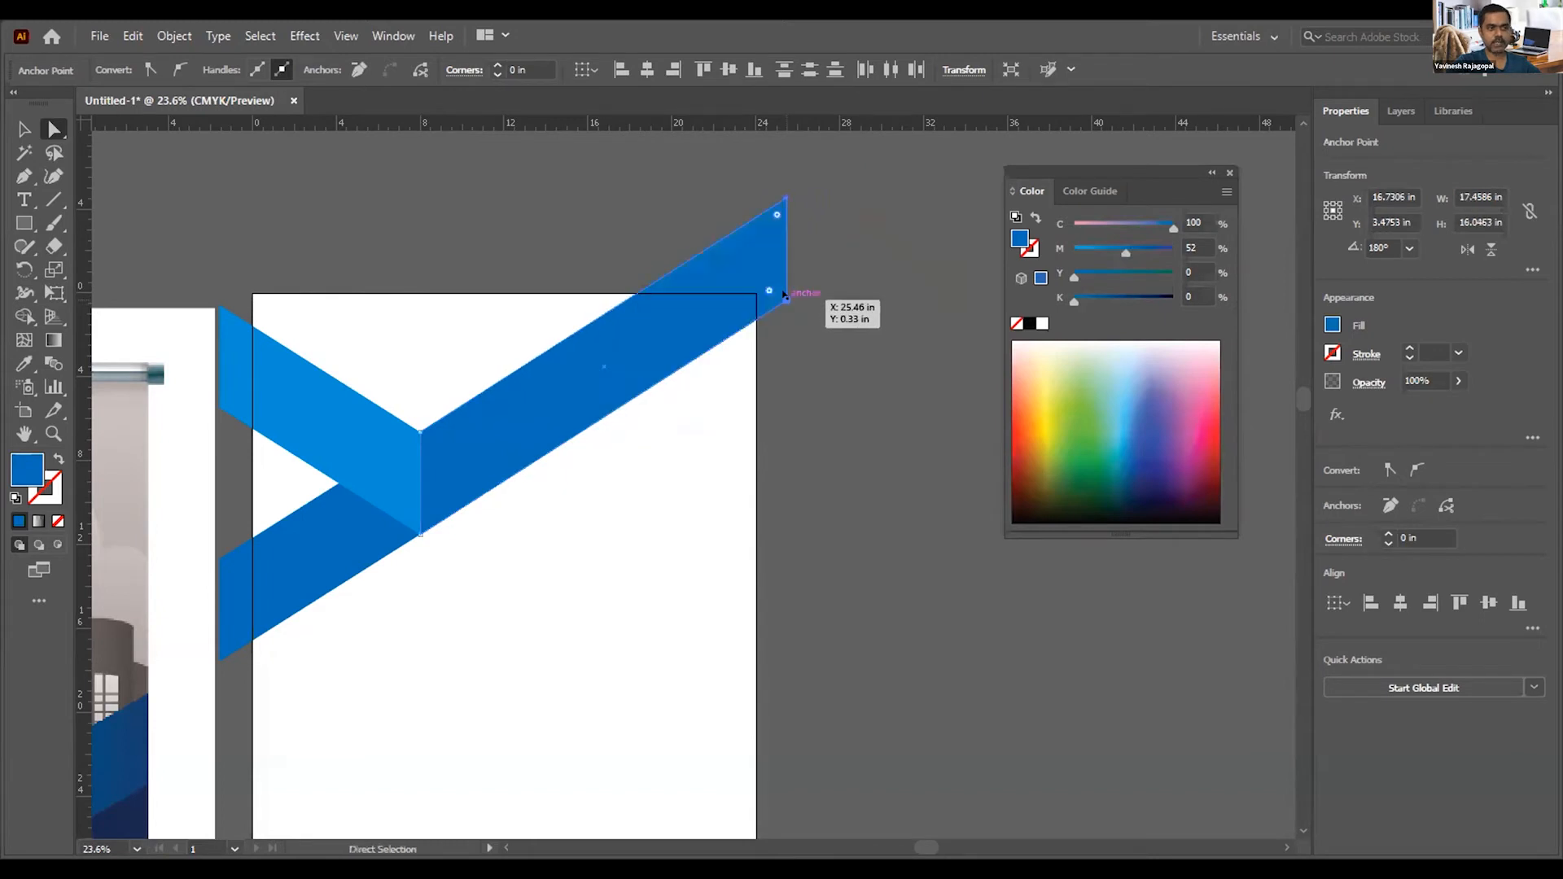
left_click(866, 400)
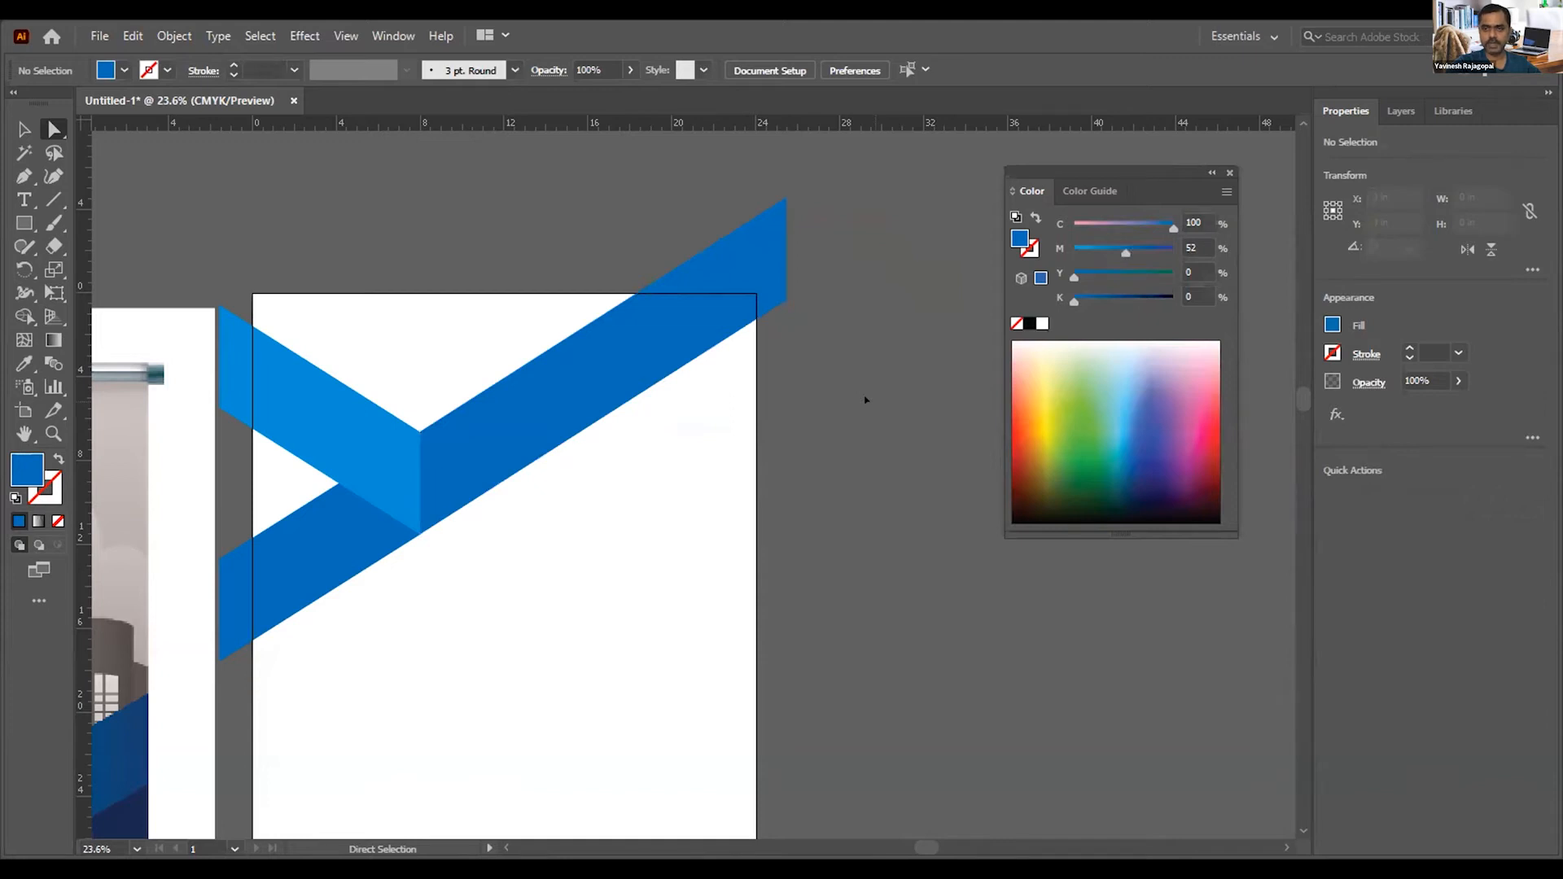
Step: Recolor the extended parallelogram light blue with cyan 52% and magenta 0%, and deselect it
key("v")
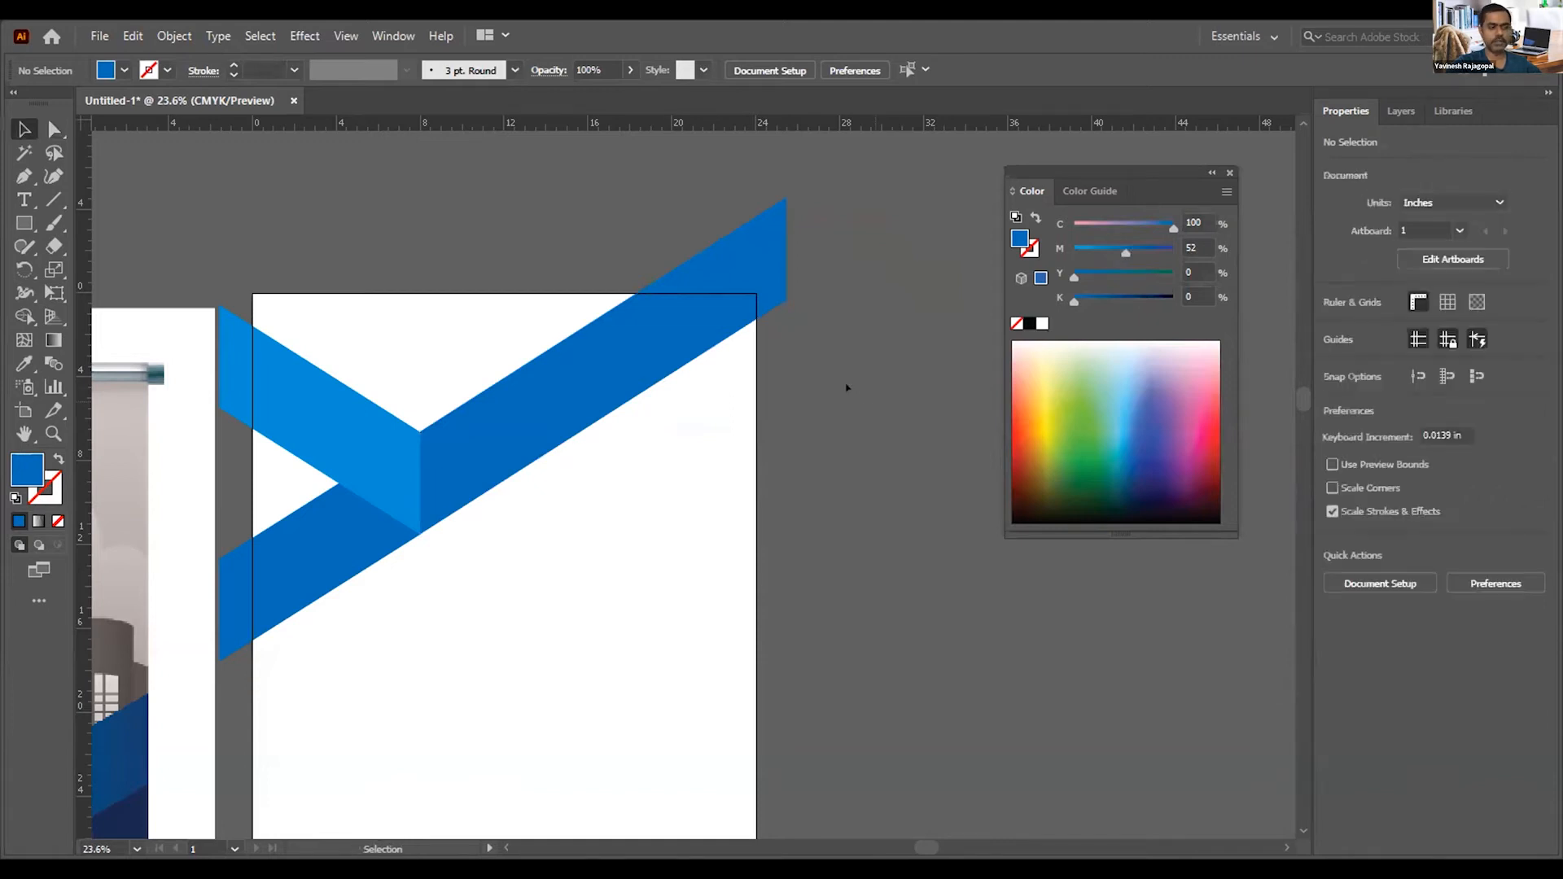
left_click(585, 362)
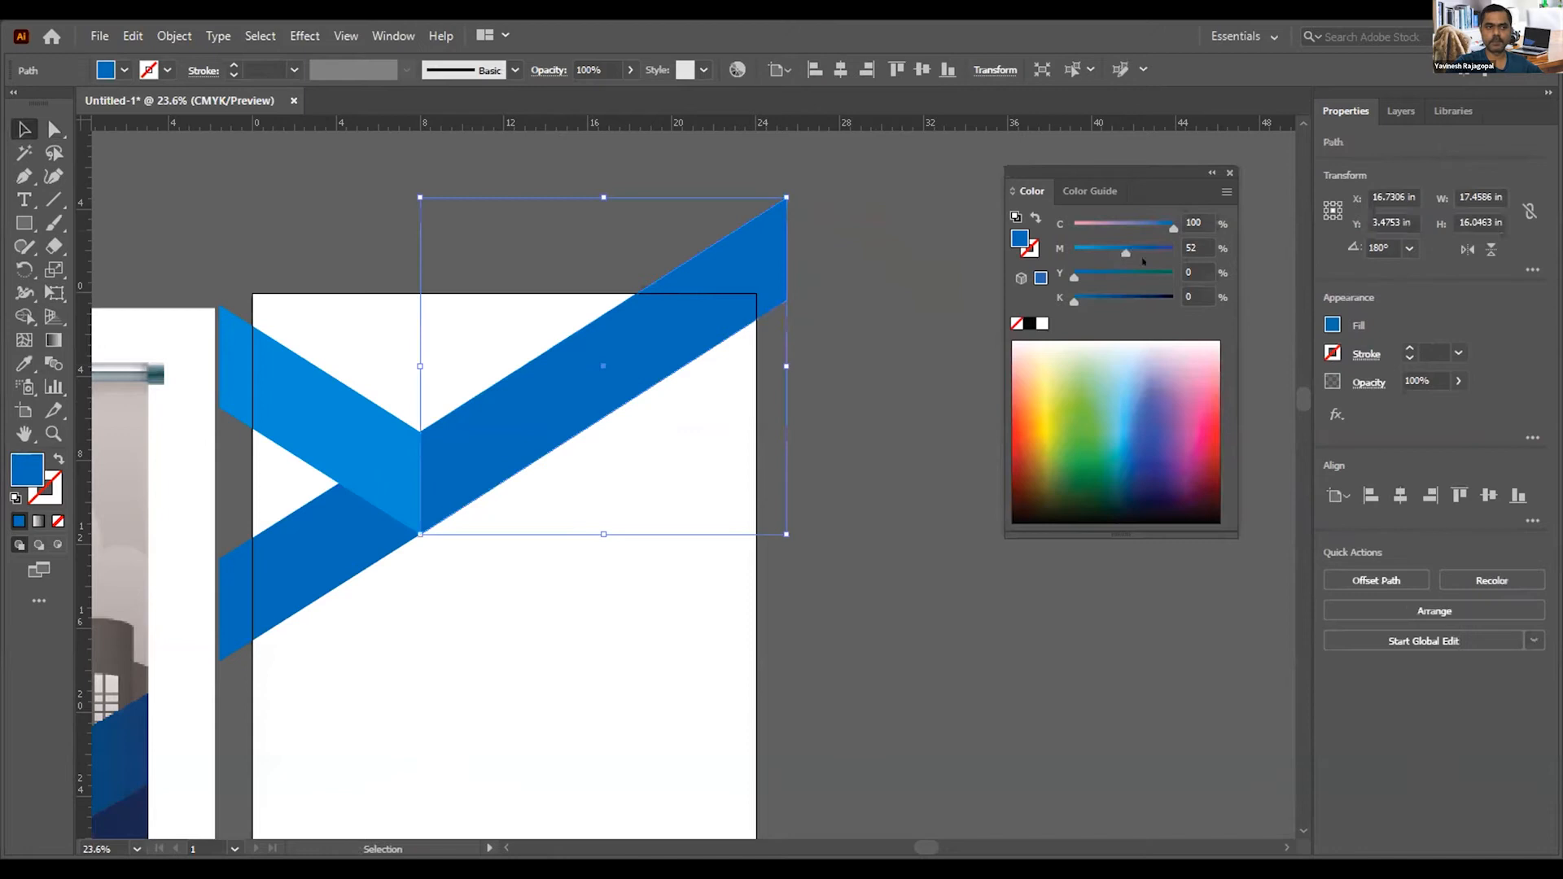
left_click_drag(1112, 254, 1075, 253)
left_click_drag(1173, 225, 1123, 216)
left_click(937, 367)
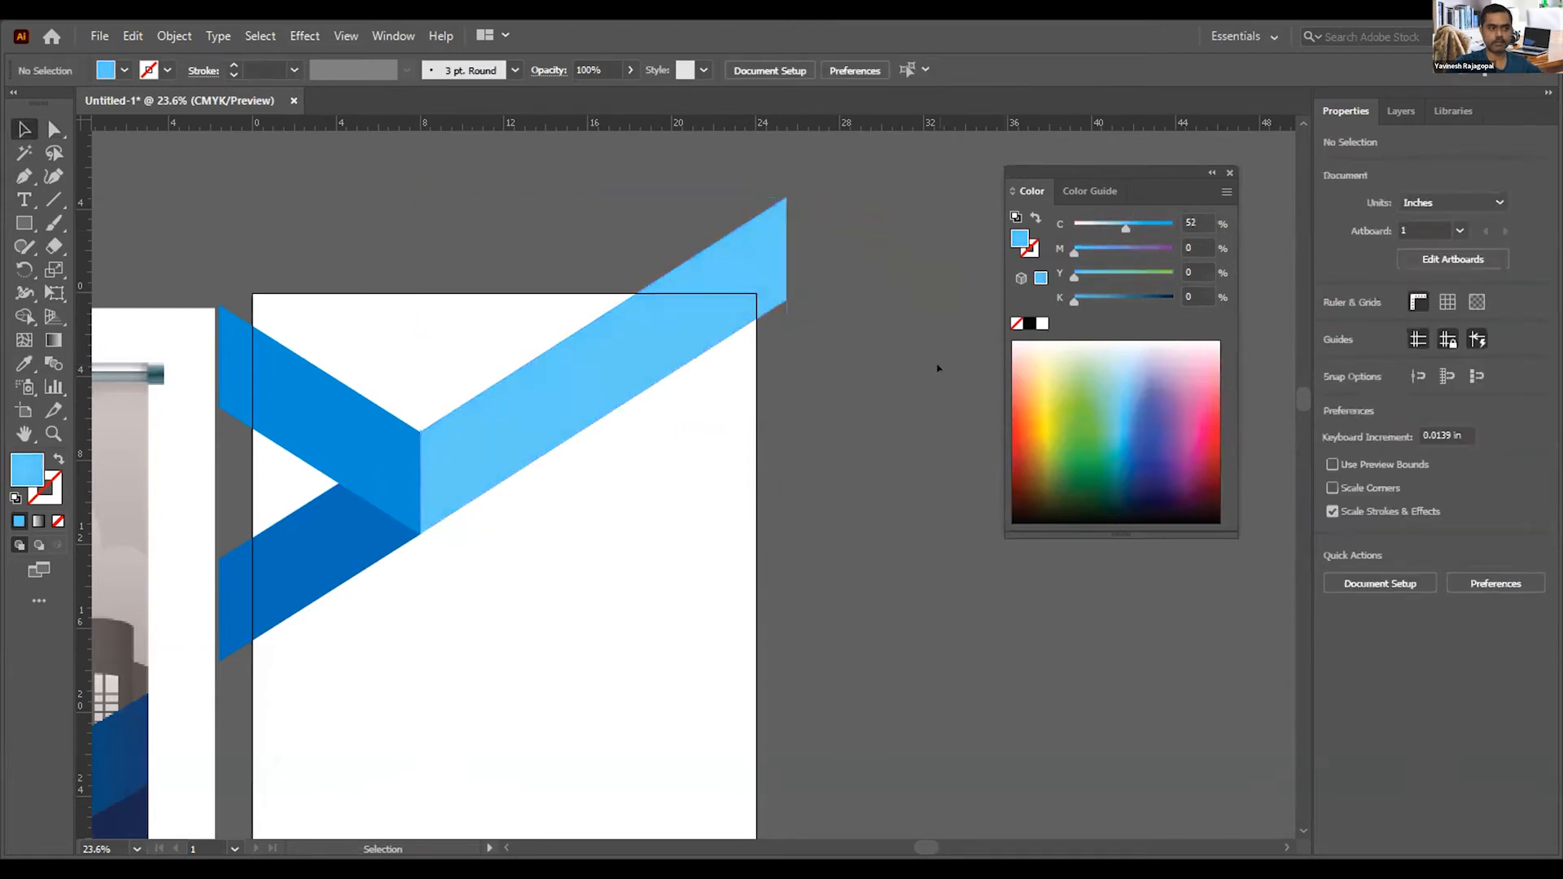
Step: Try repositioning the light blue parallelogram's right edge and corner points, undoing each move
key("ctrl+minus")
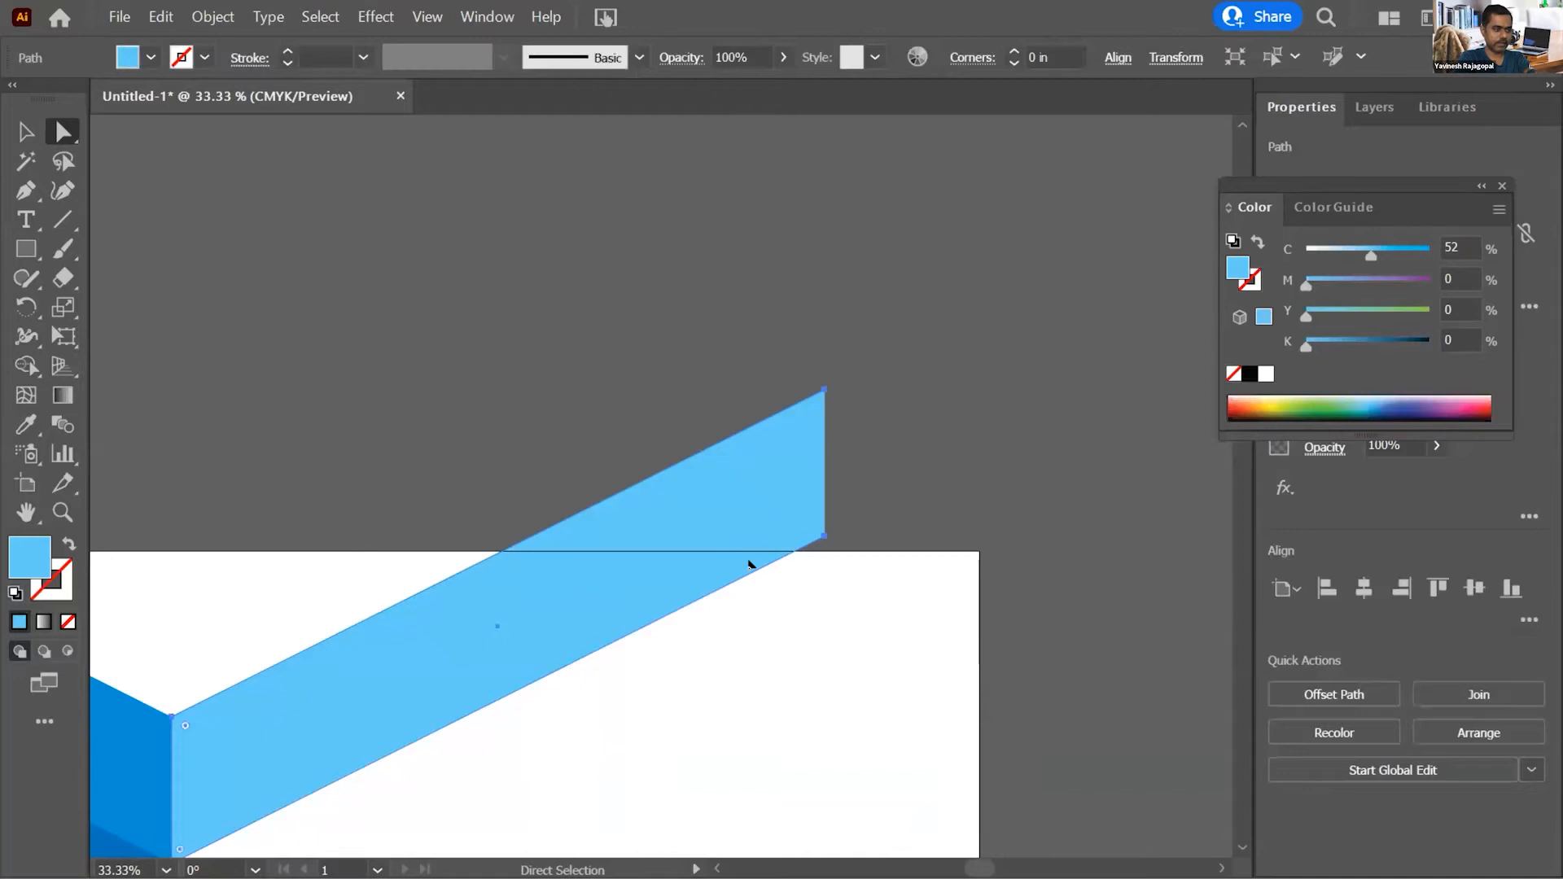
left_click_drag(826, 471, 876, 441)
key("ctrl+z")
left_click(719, 603)
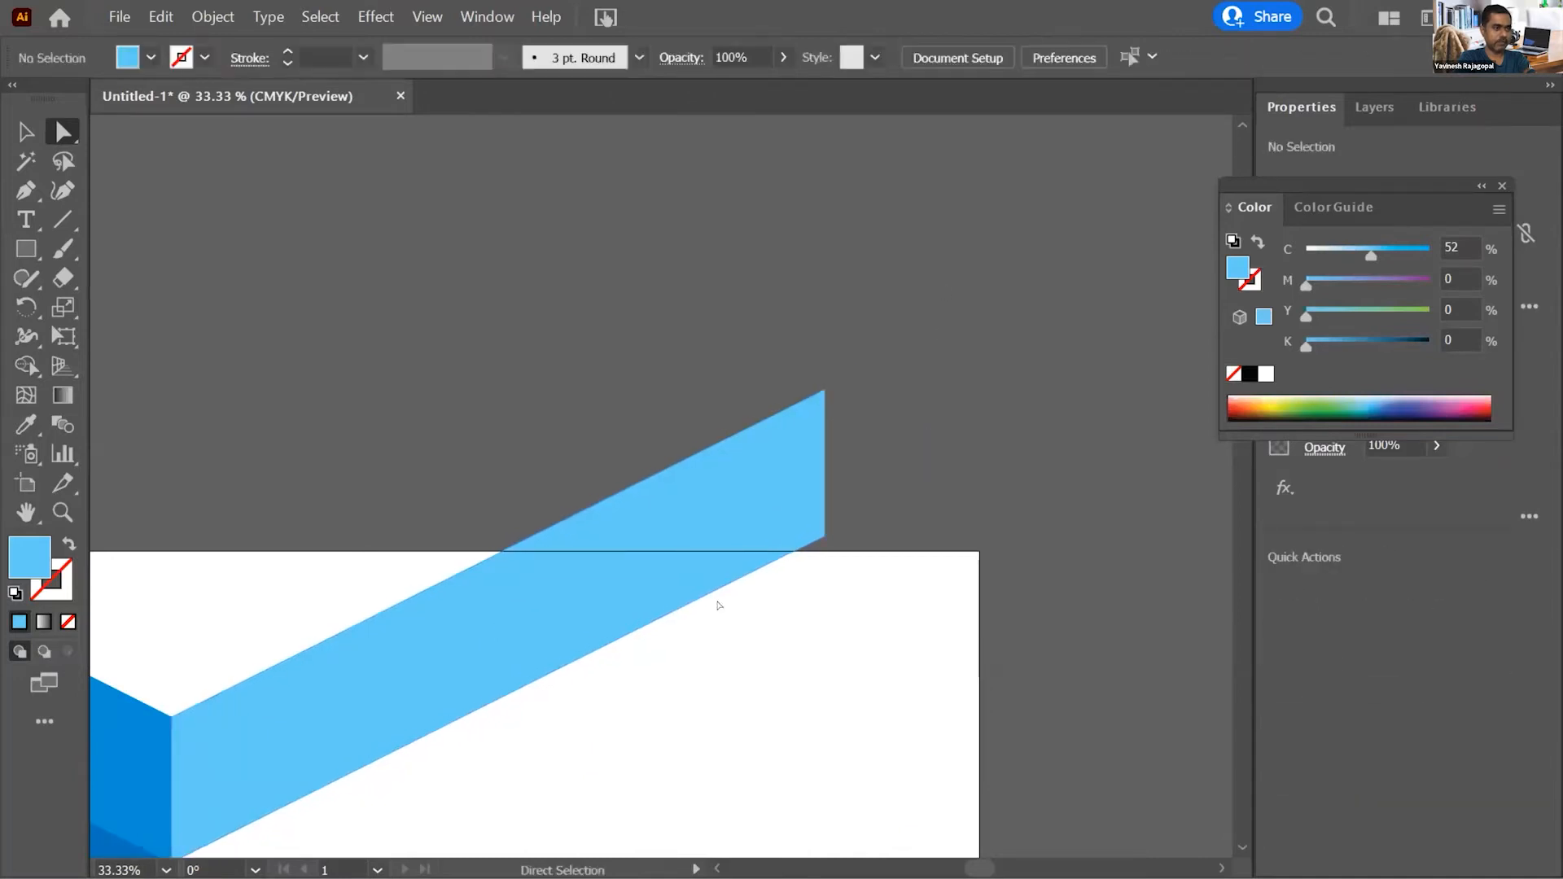
left_click(823, 392)
left_click_drag(824, 392, 933, 307)
key("ctrl+z")
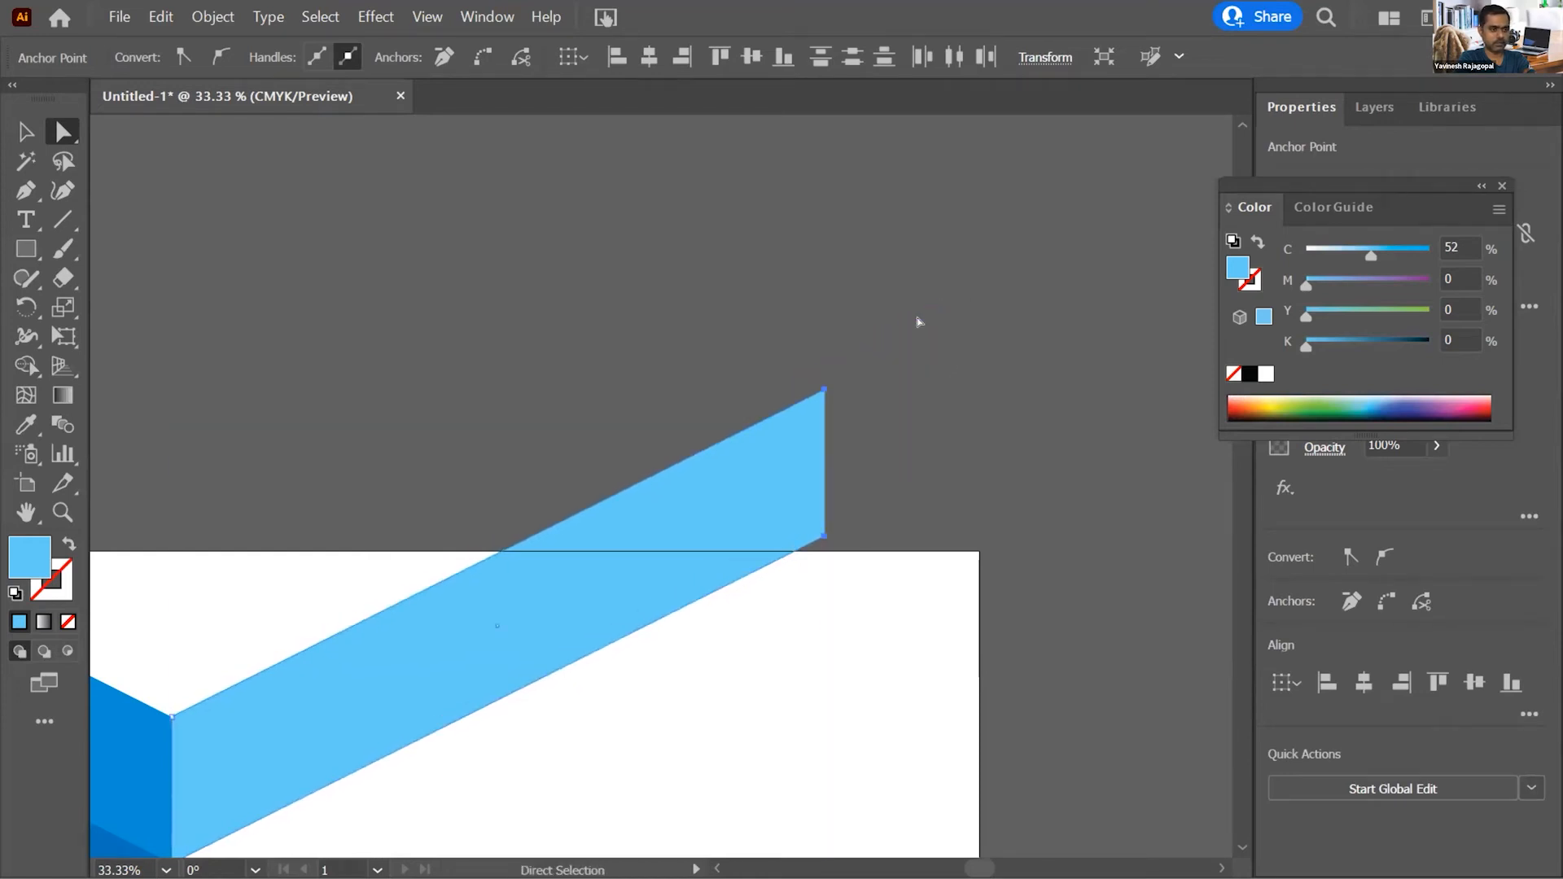
left_click_drag(879, 410, 882, 476)
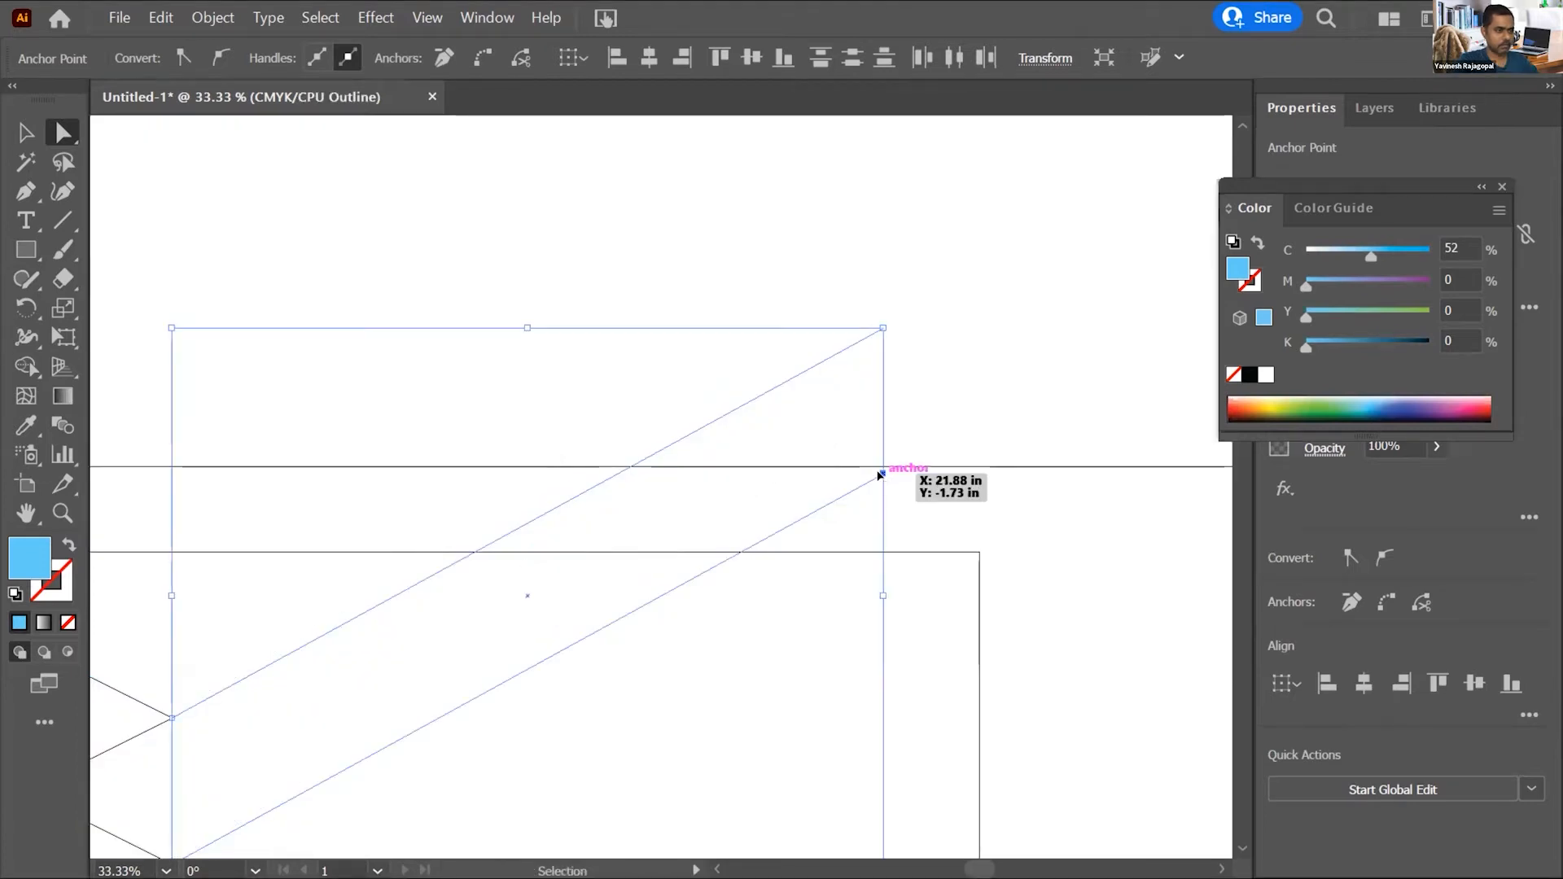
key("ctrl+z")
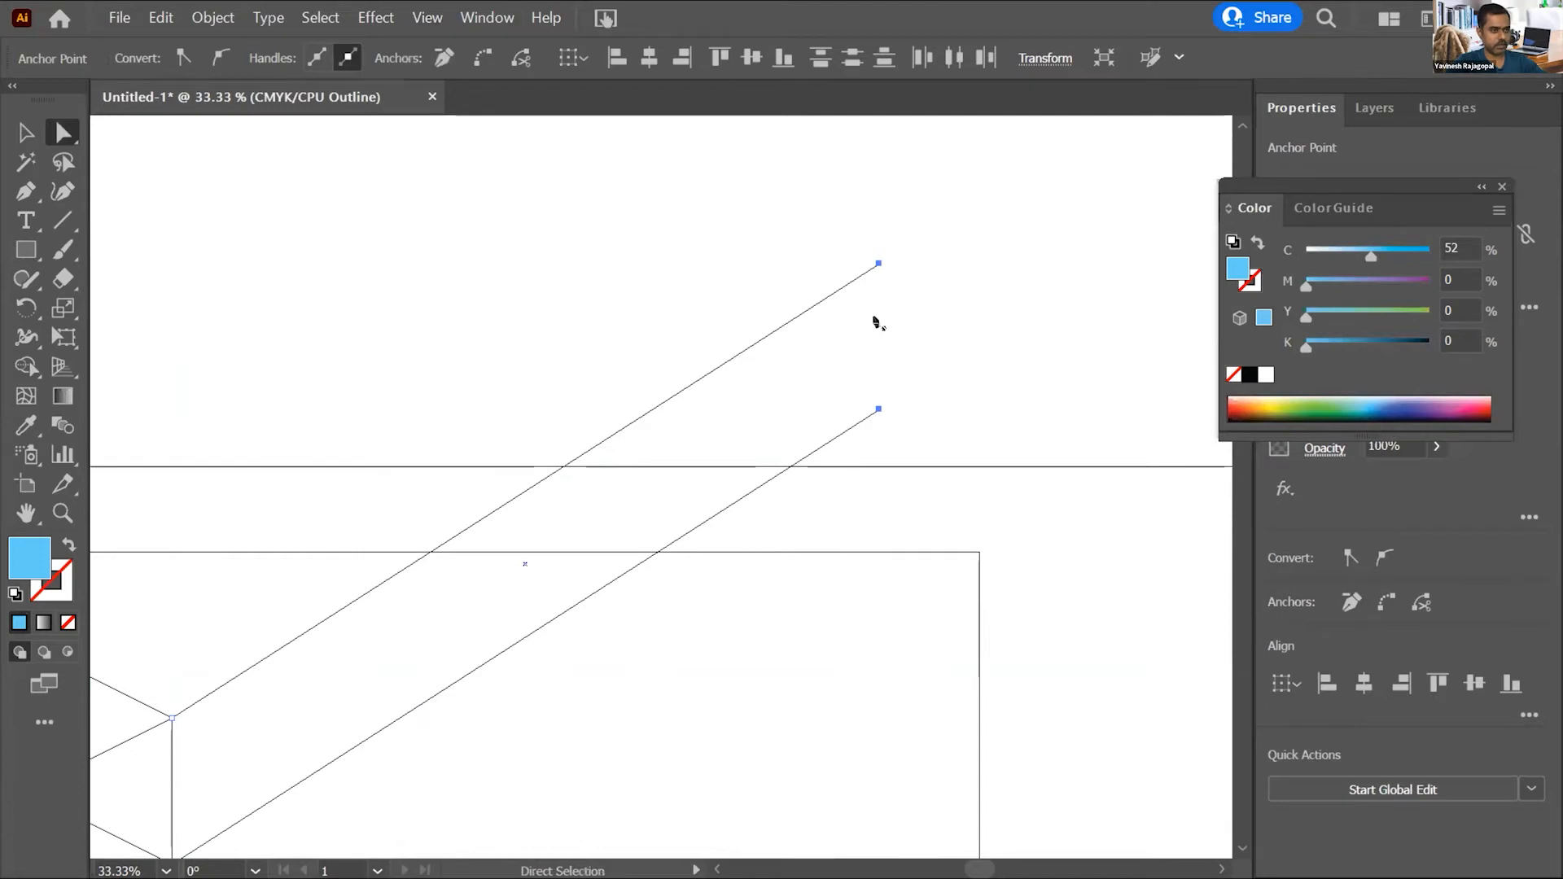
Step: Close the open right end of the light blue parallelogram with the Pen tool, and return from outline to preview display
key("p")
left_click(878, 263)
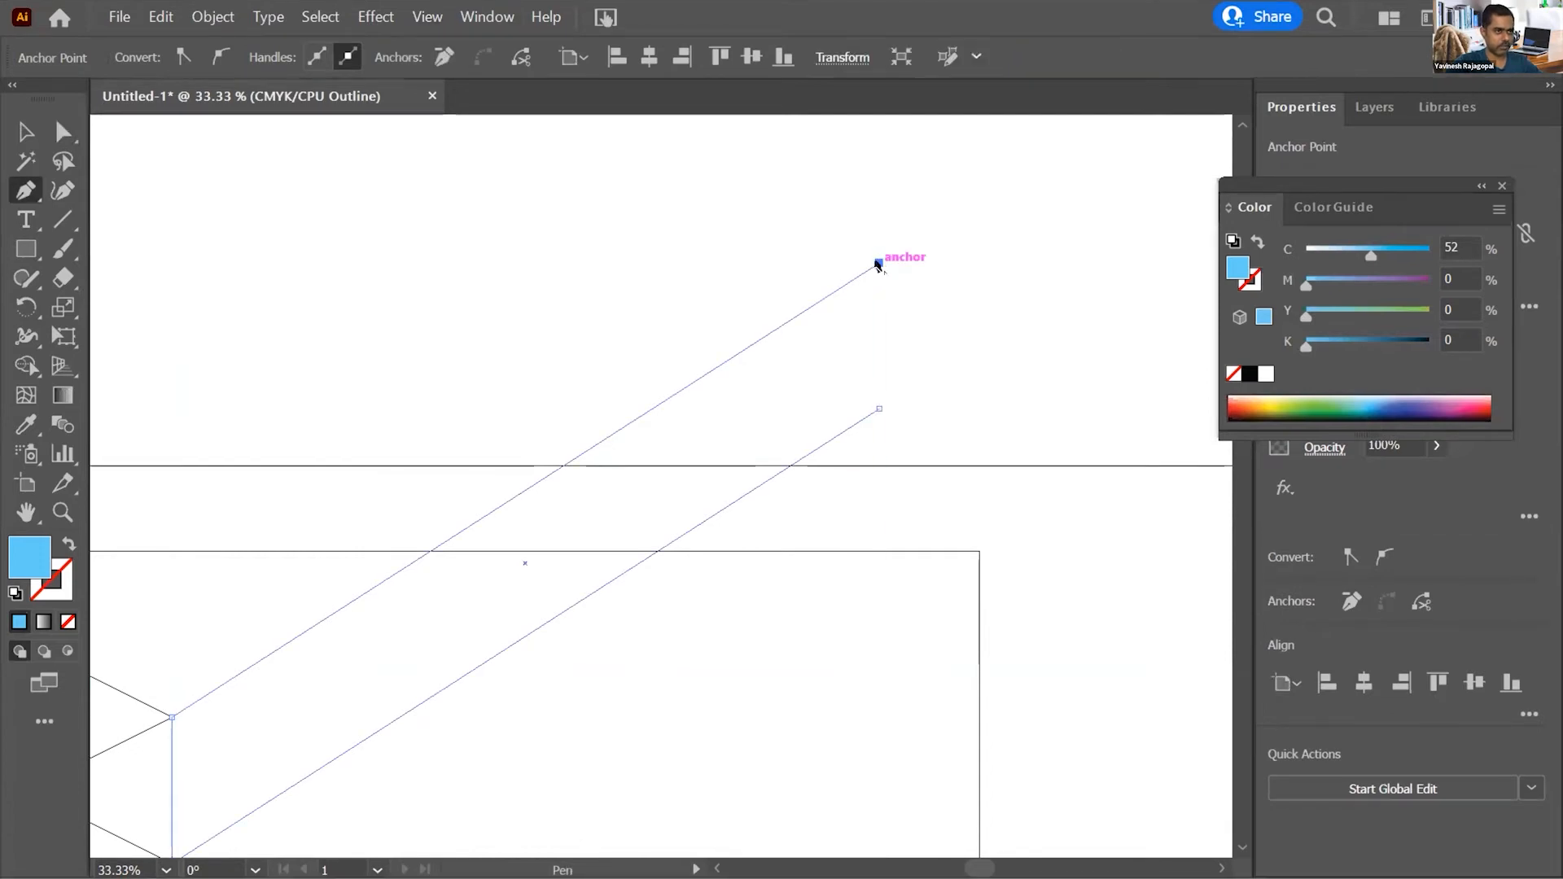
left_click(878, 408)
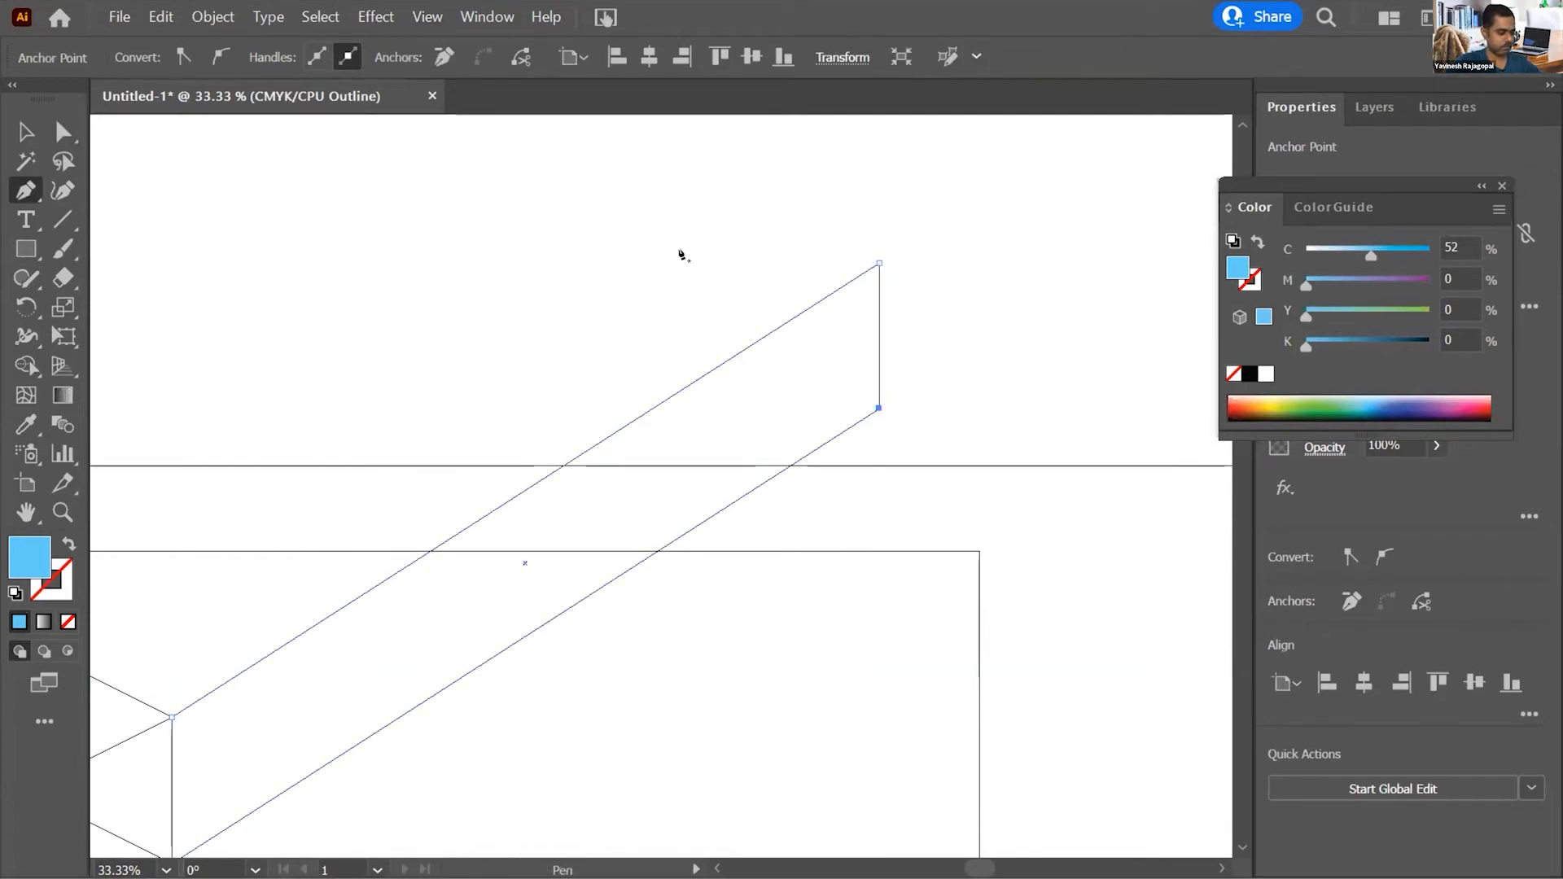
key("v")
key("a")
key("ctrl+y")
Step: Move the light blue parallelogram's right edge so its lower corner sits at about X 22.31 in, Y -1.25 in
key("v")
key("a")
left_click_drag(881, 409, 1217, 320)
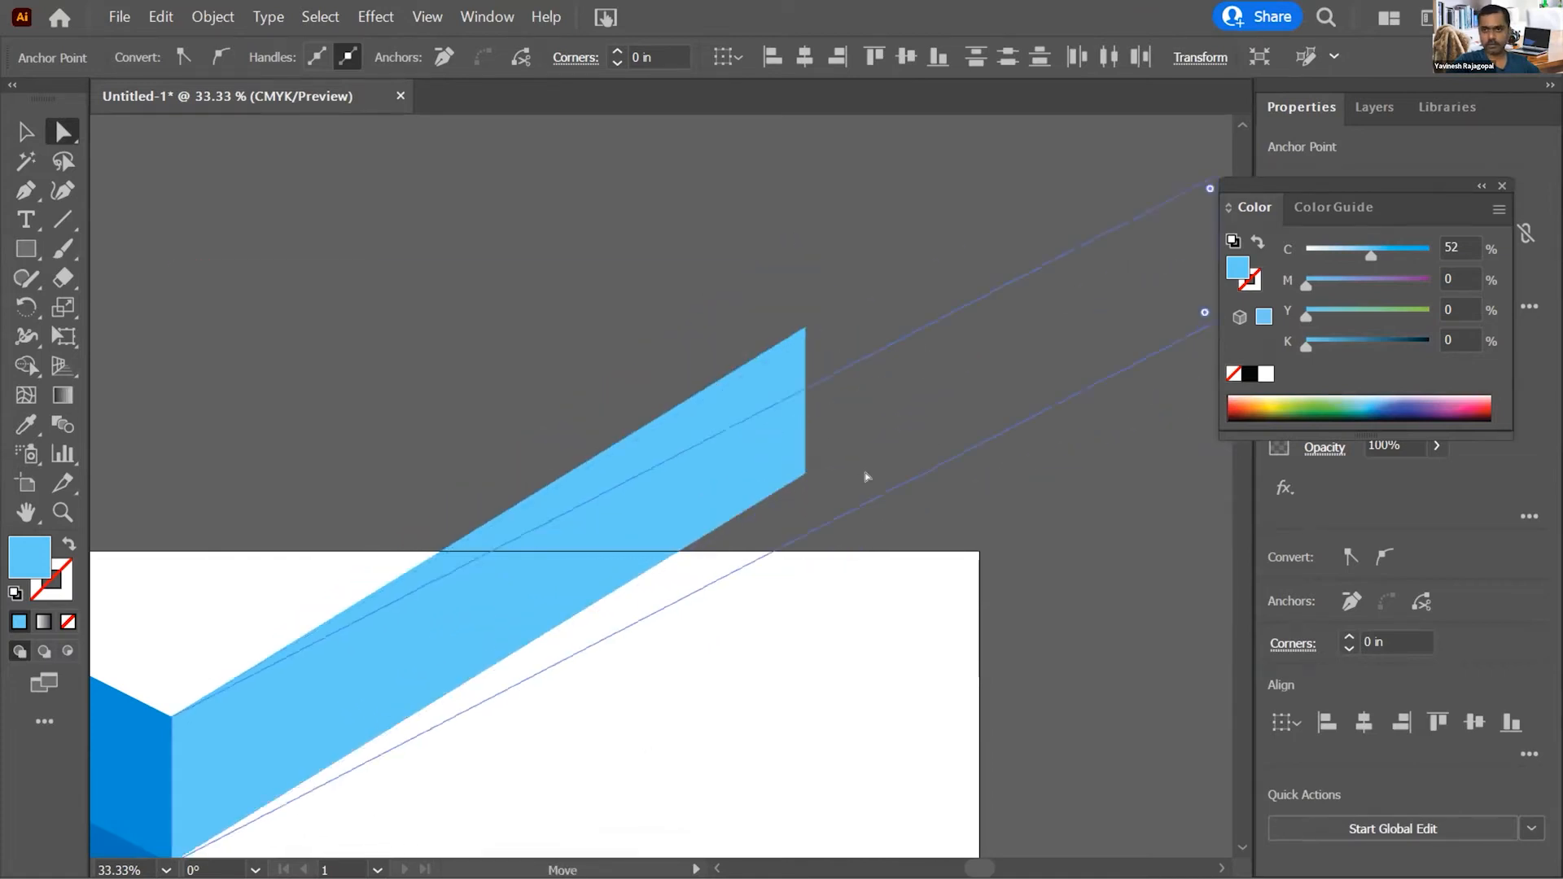
key("ctrl+z")
key("ctrl+z")
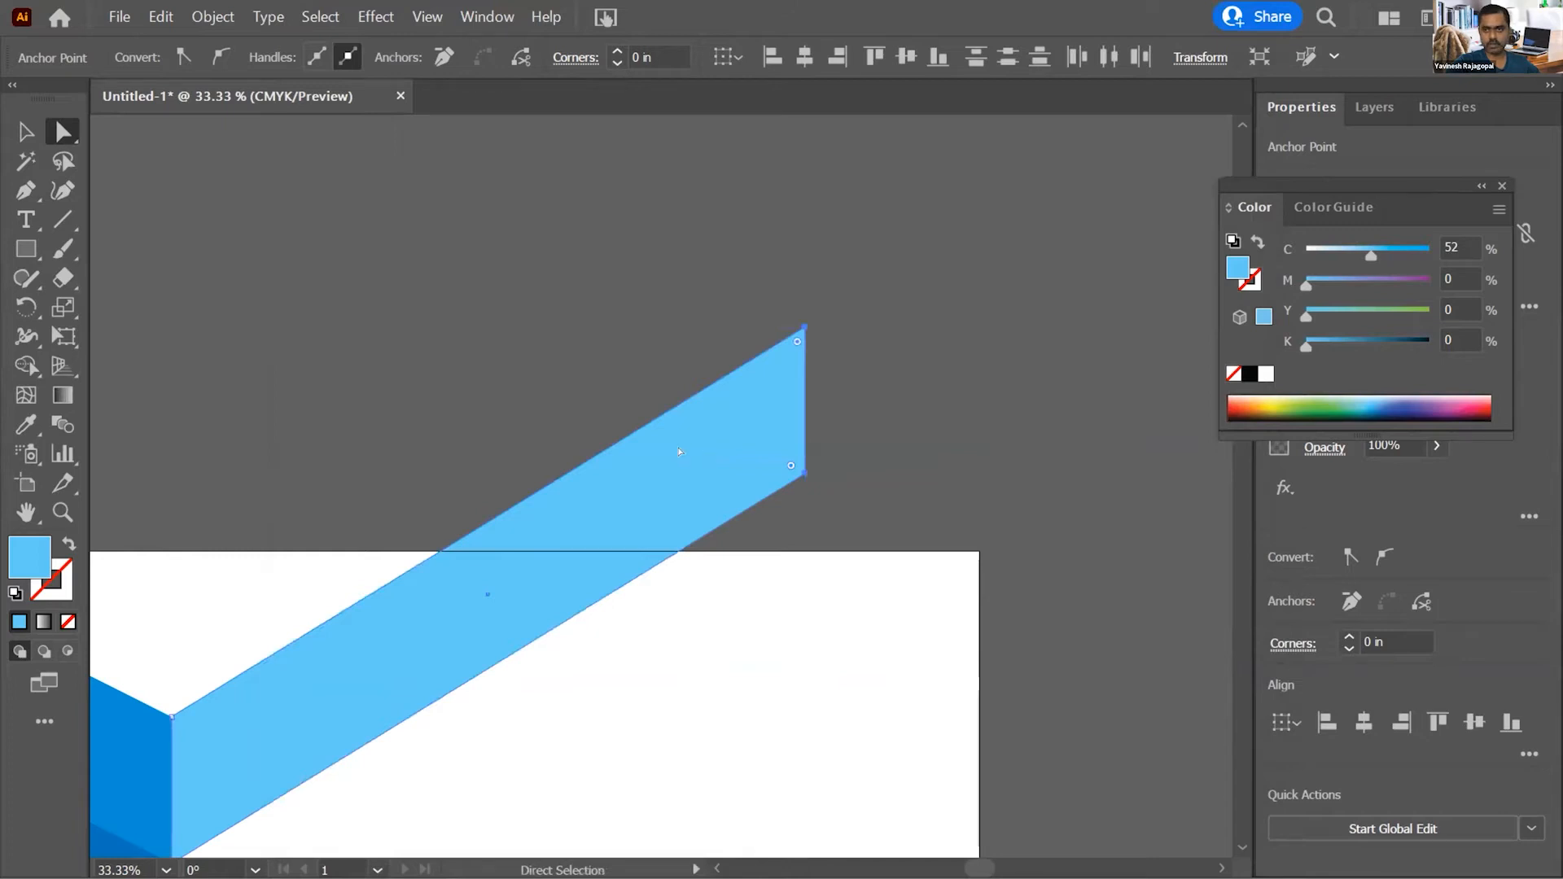
left_click_drag(800, 474, 901, 494)
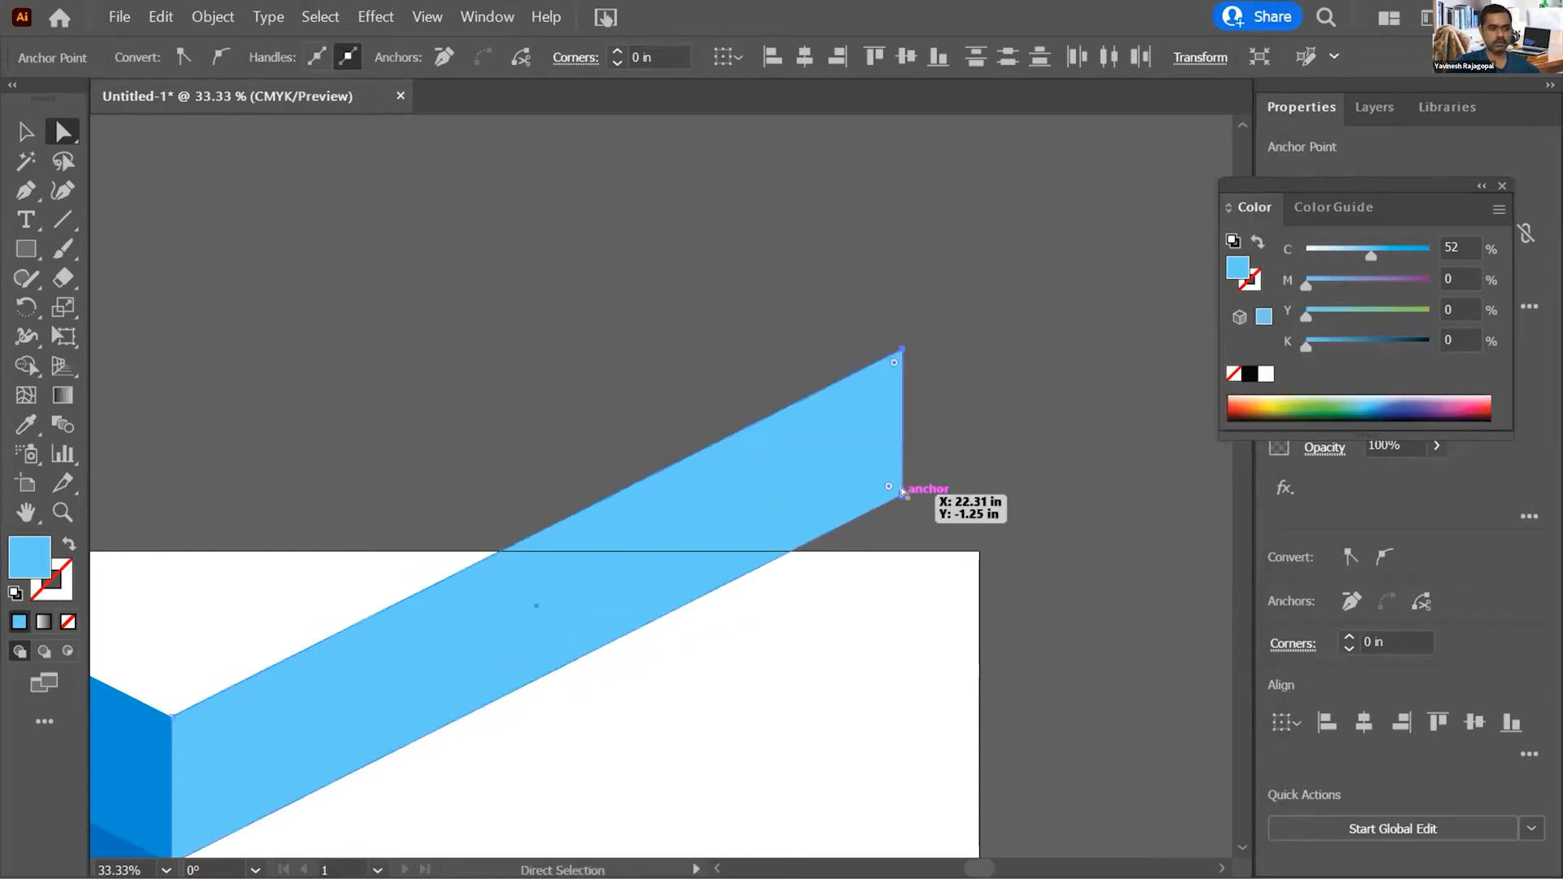
Step: In the Performance preferences, switch Real-Time Drawing and Editing on and off again, accept the settings, and deselect the shape
left_click(154, 14)
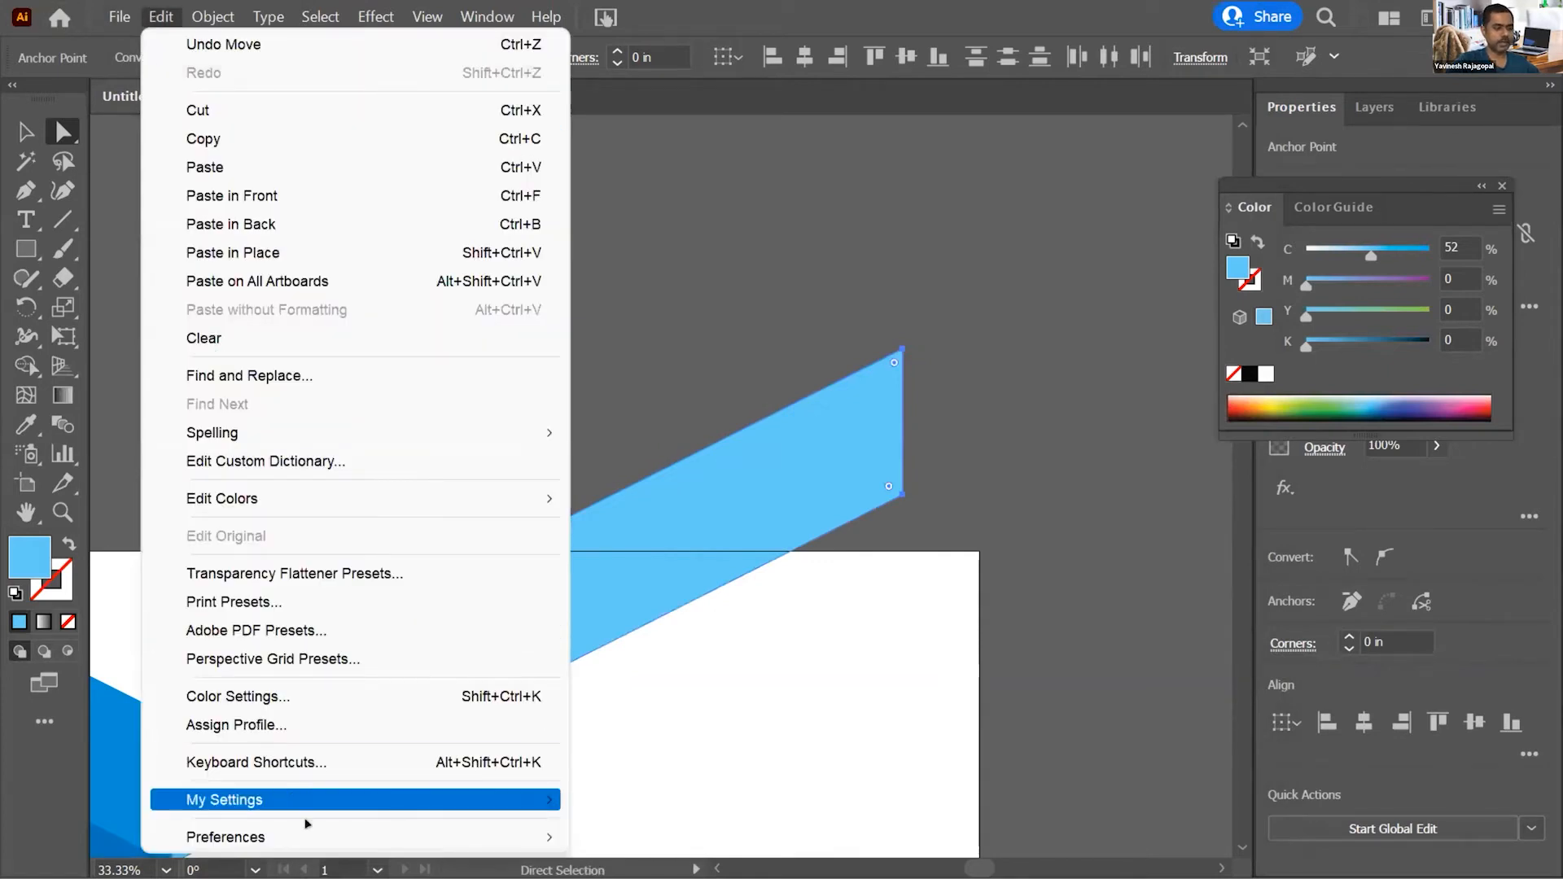
mouse_move(307, 827)
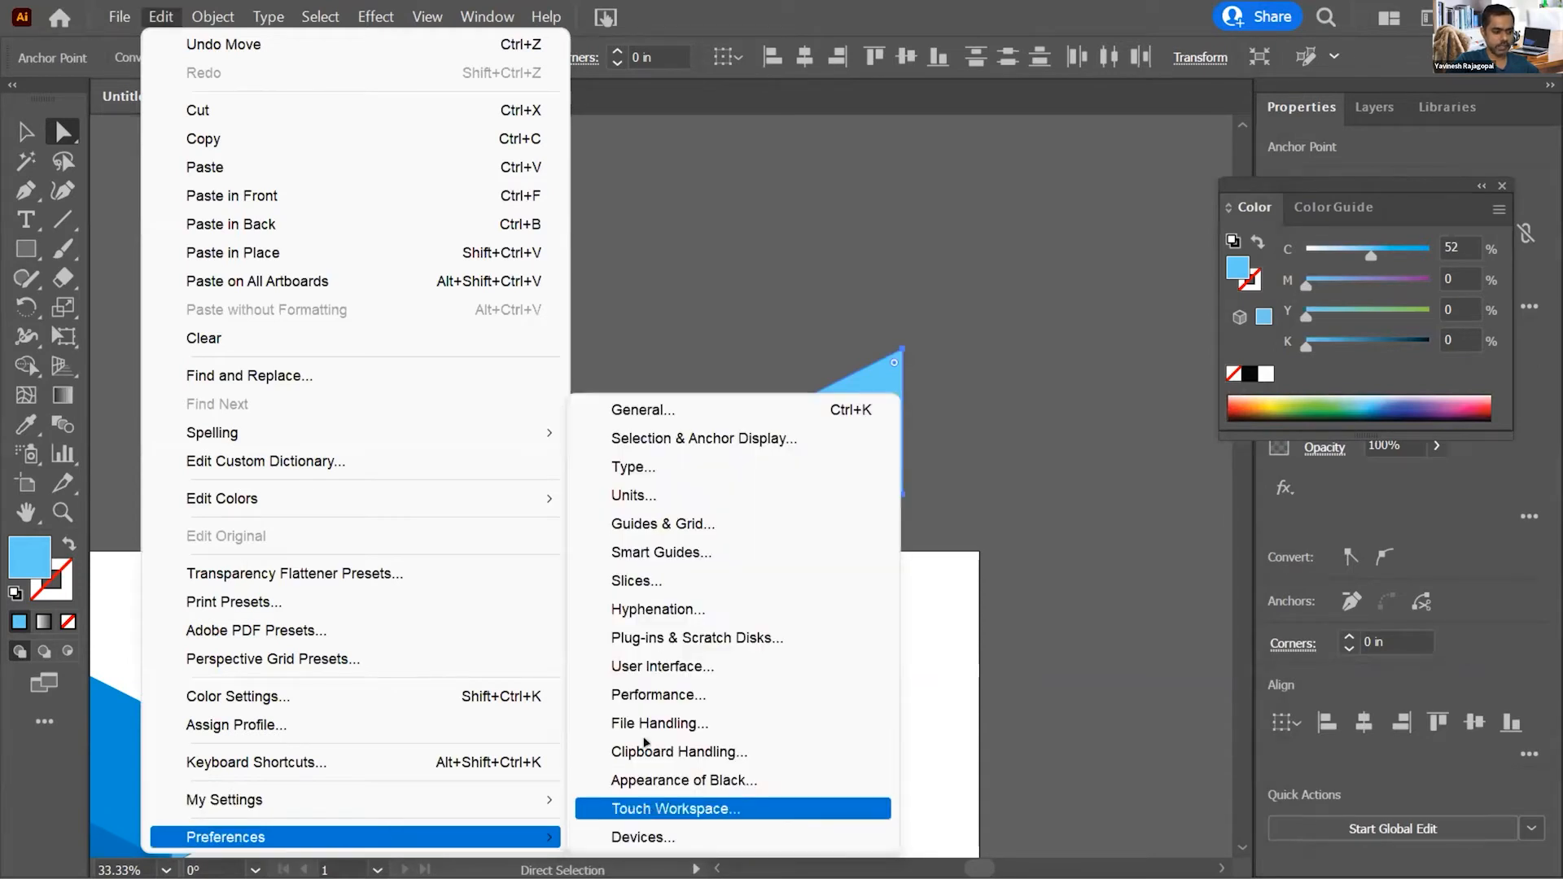
left_click(647, 690)
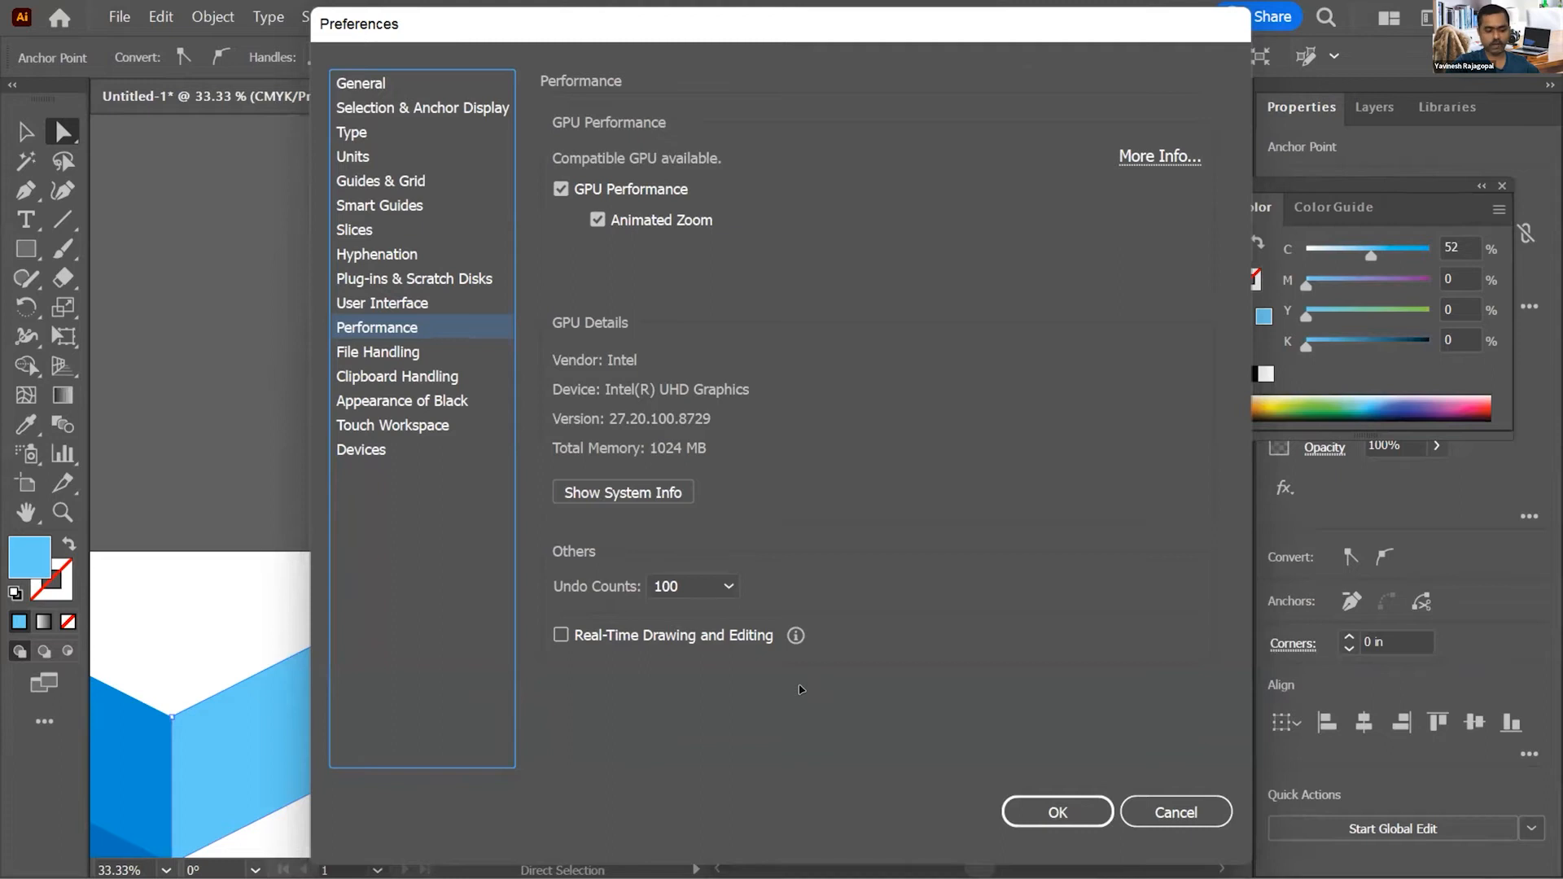
left_click(555, 626)
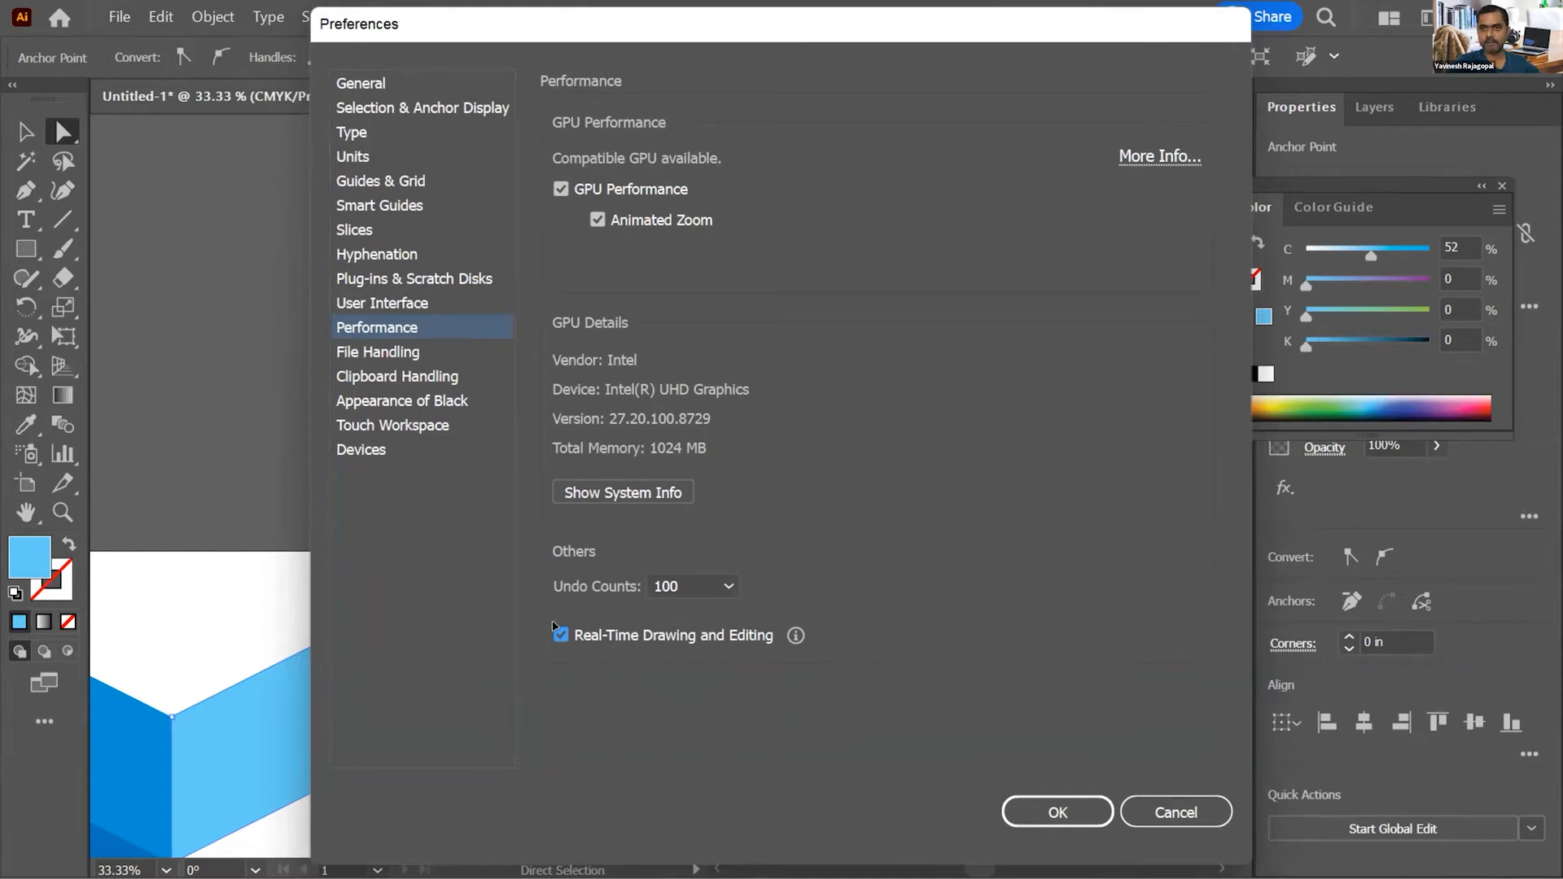
left_click(559, 632)
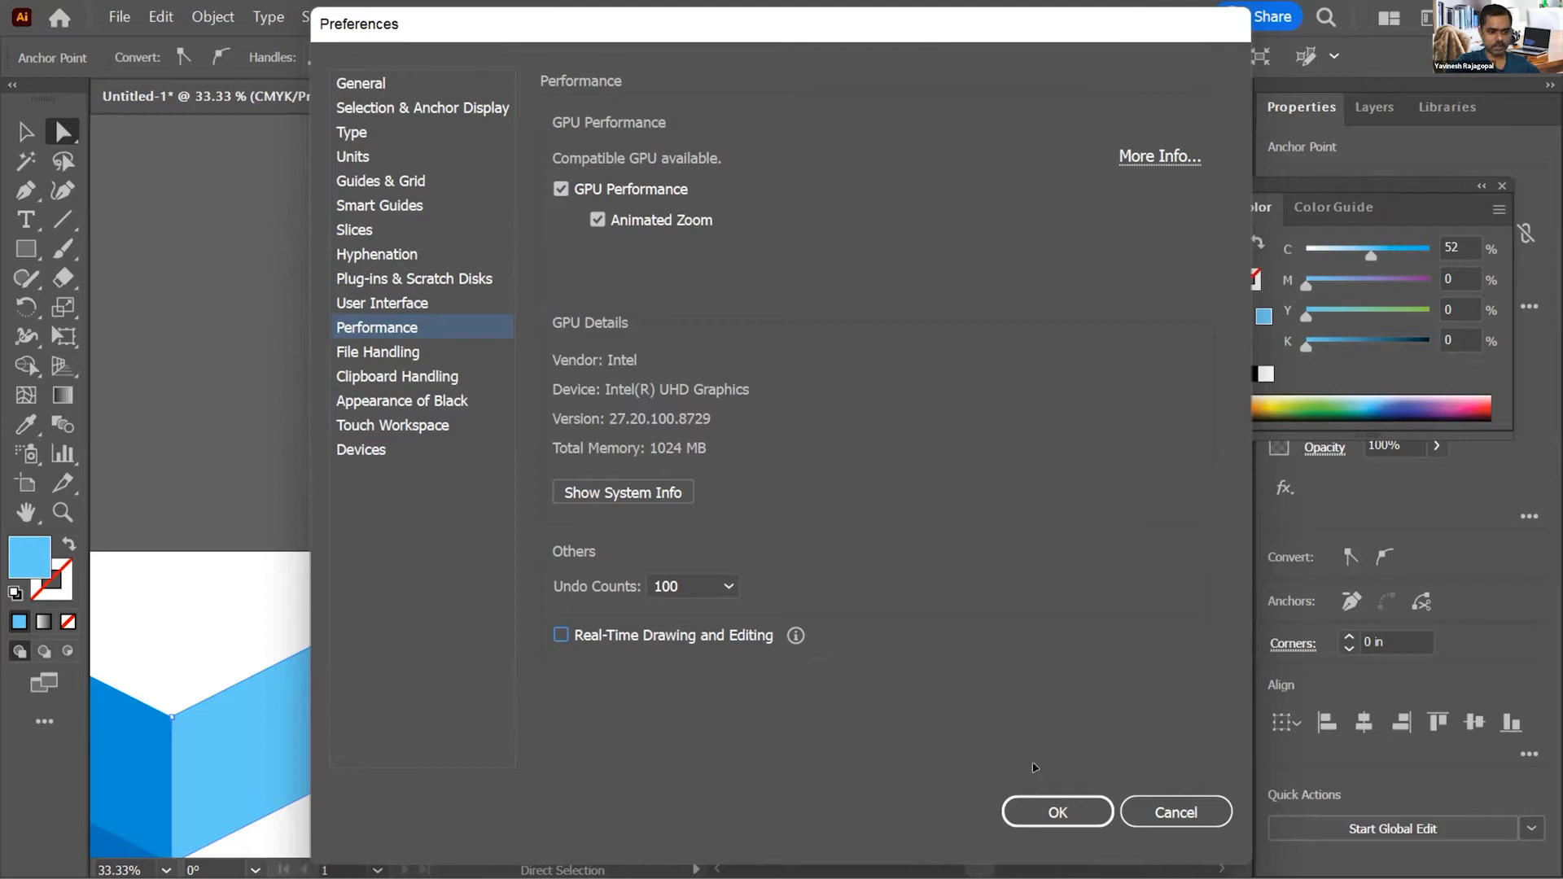
left_click(1045, 805)
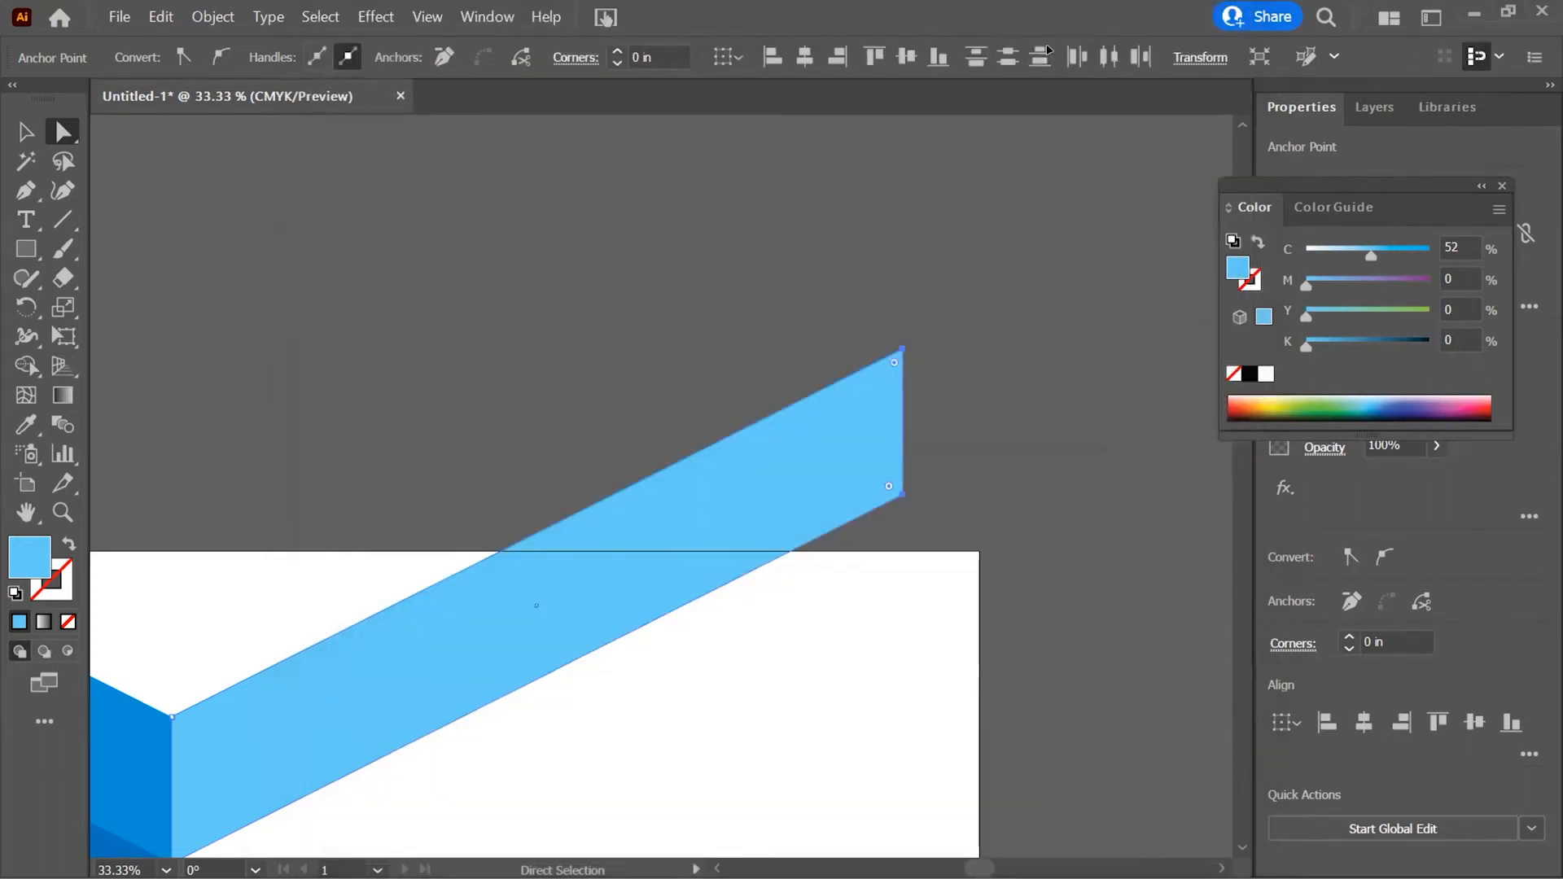
left_click(931, 595)
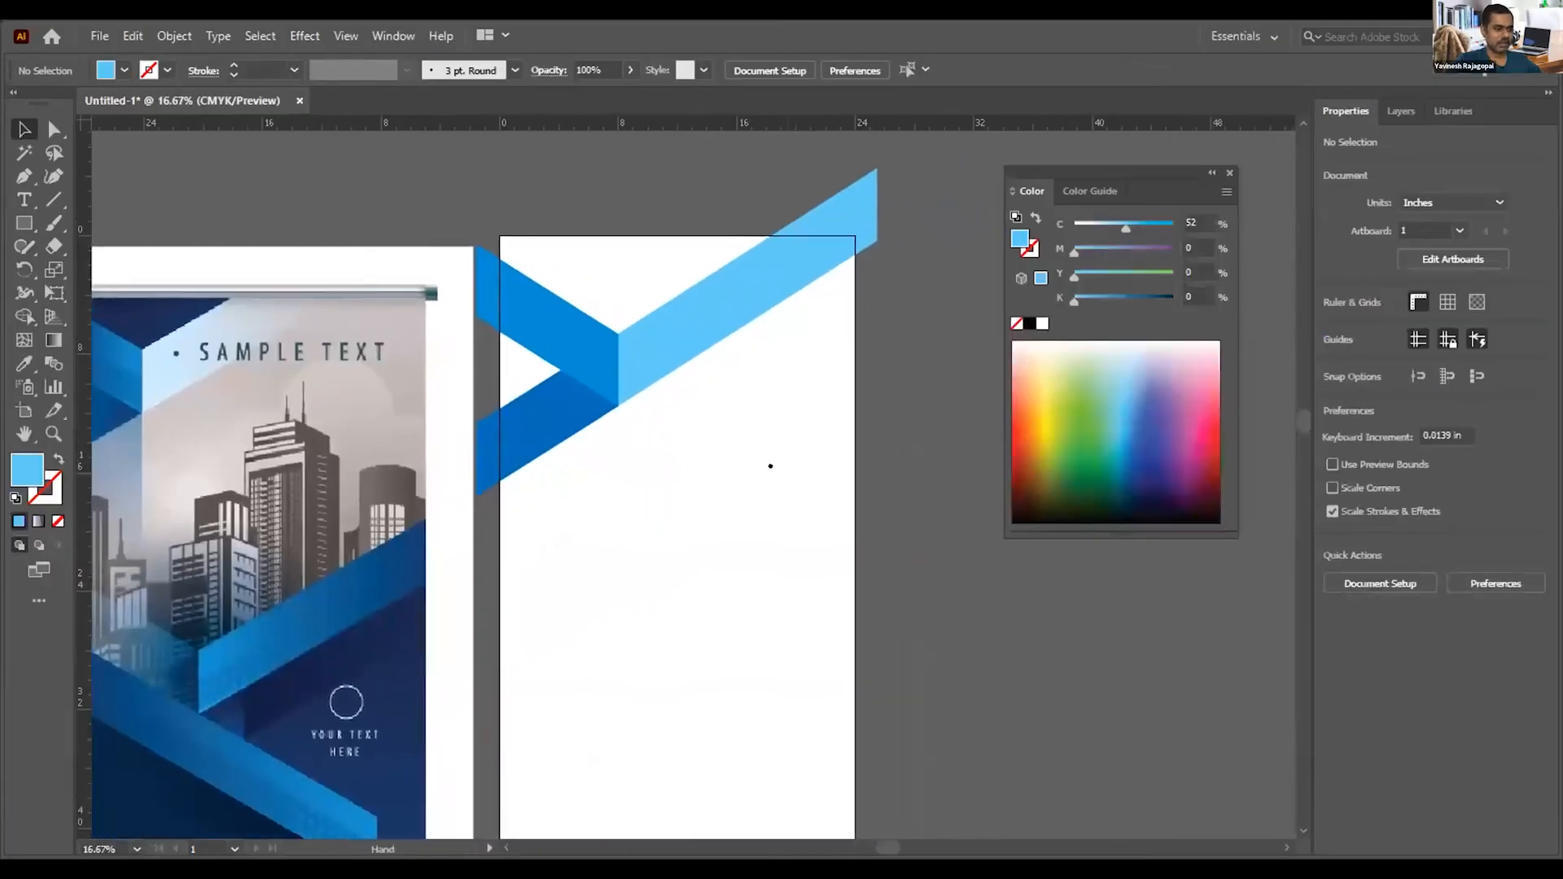
Step: Compare the three-piece ribbon on the artboard with the folds of the reference banner
left_click_drag(770, 466, 759, 466)
left_click_drag(631, 512, 620, 528)
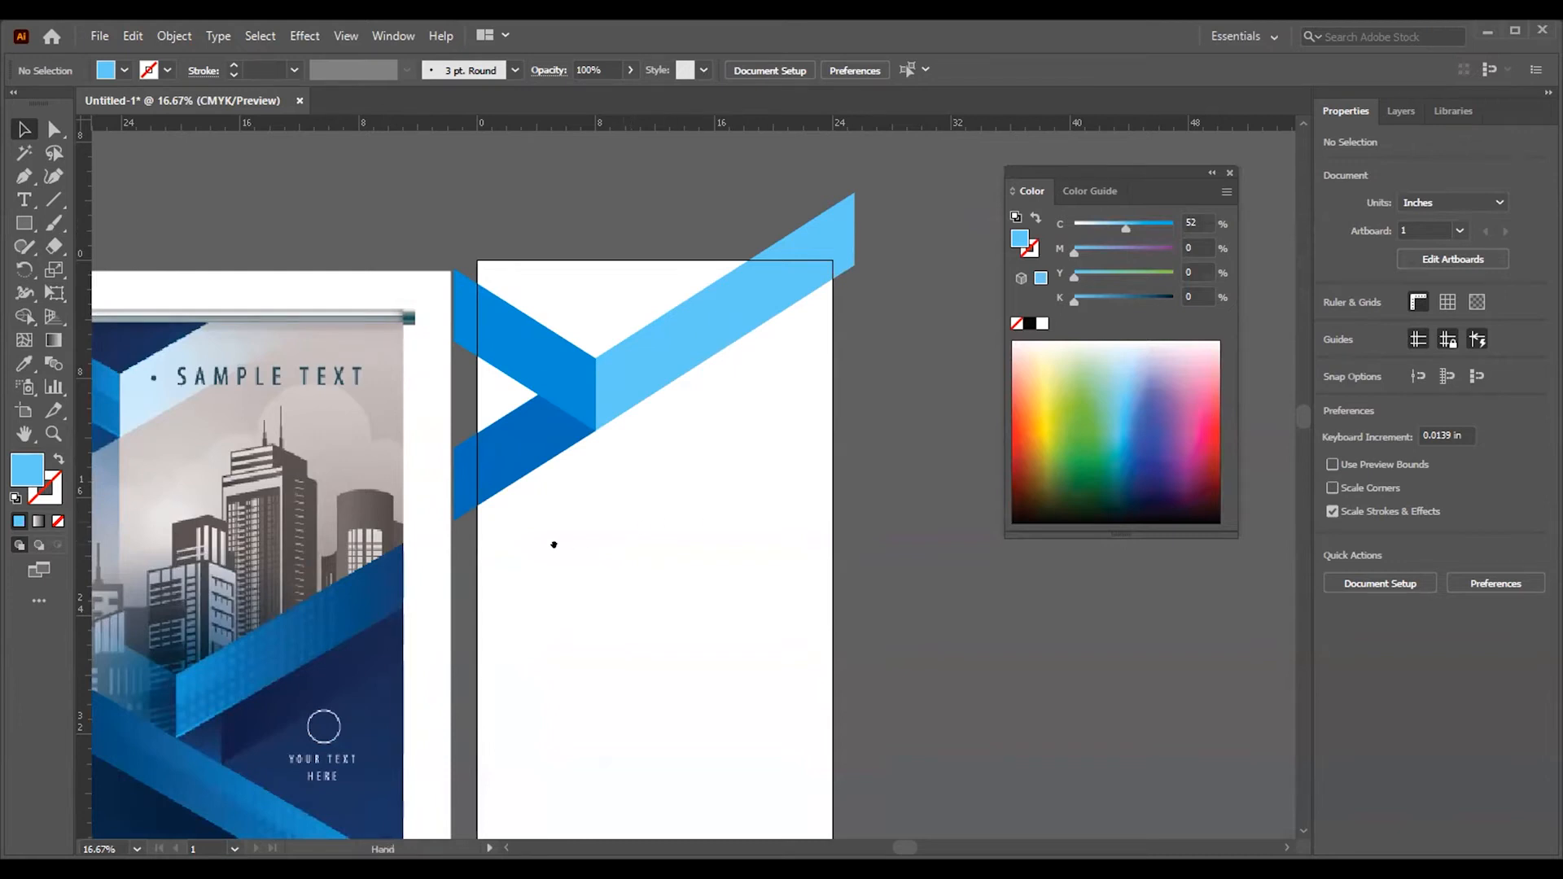
left_click_drag(551, 541, 681, 466)
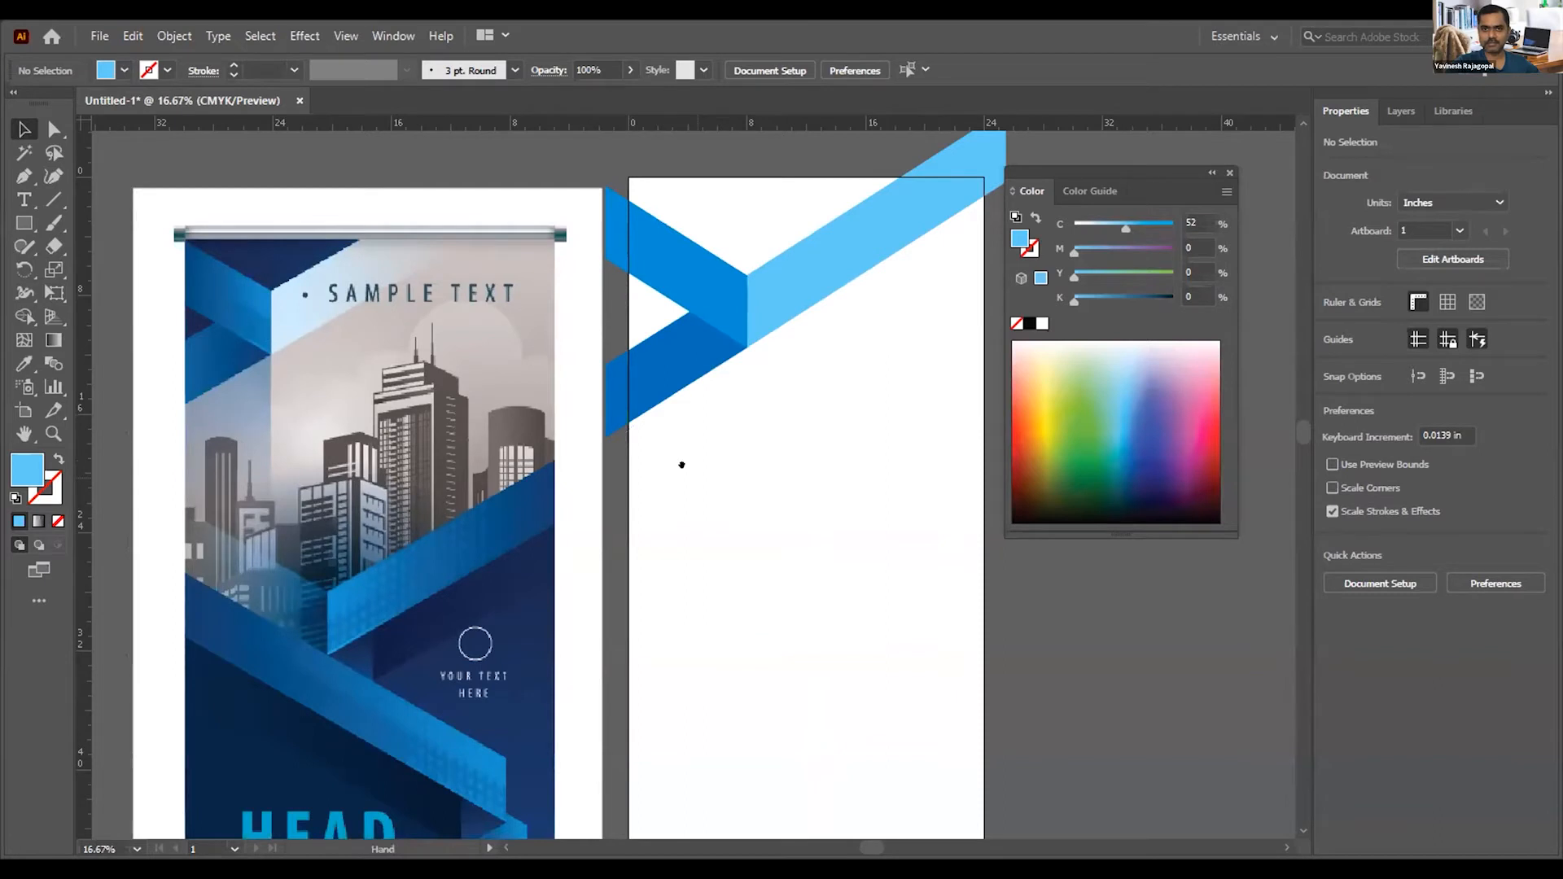
left_click_drag(784, 495, 754, 481)
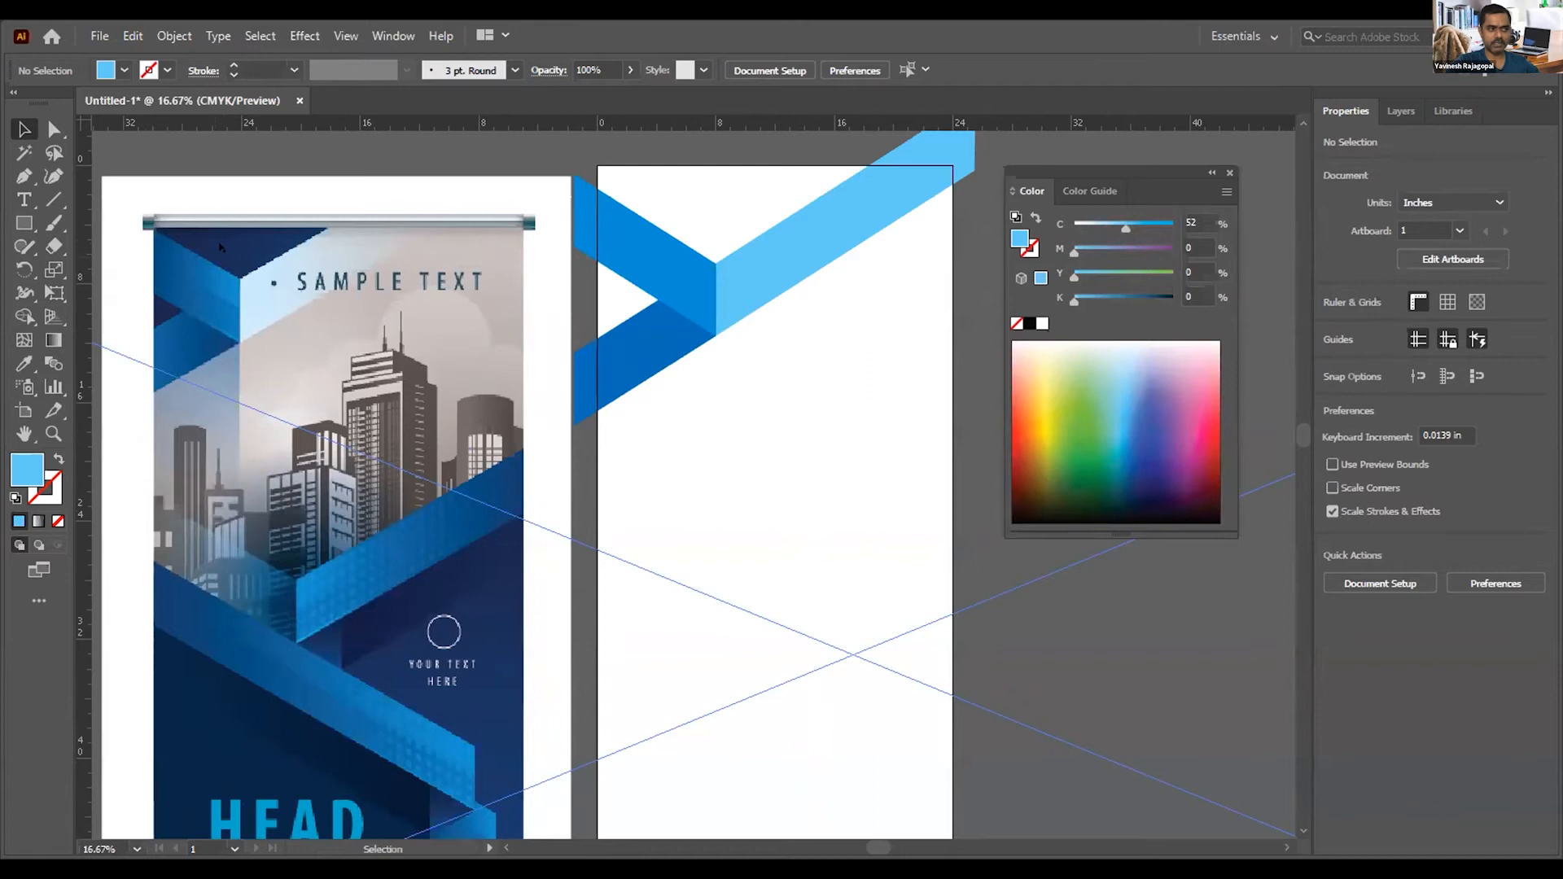
key("space")
left_click_drag(710, 202, 786, 278)
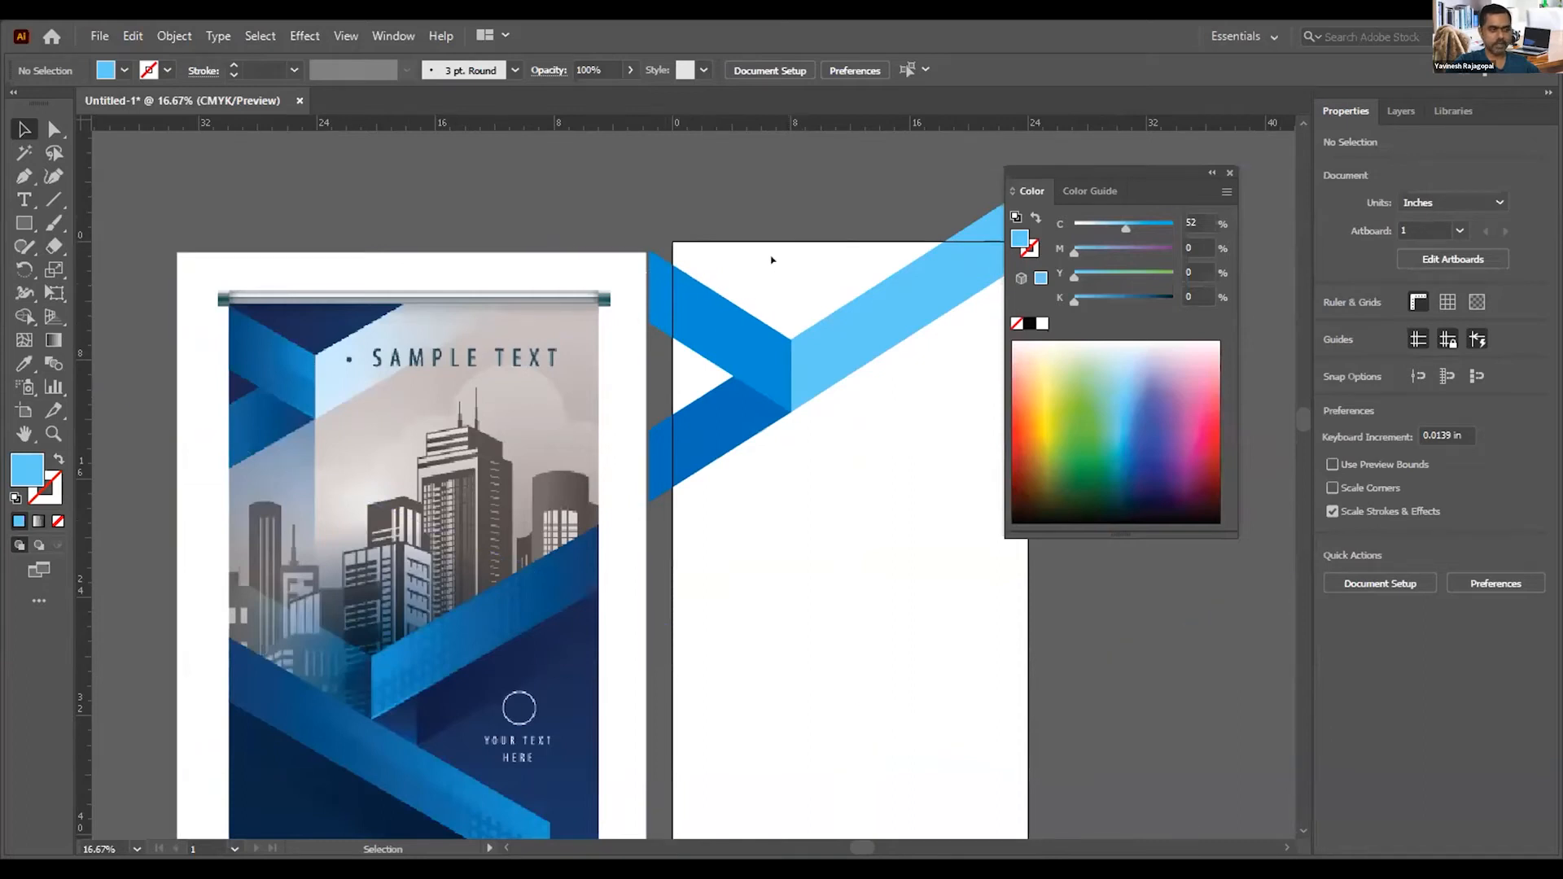
Step: Select all three ribbon shapes and shift them slightly up together, to about X 12.28 in, Y 5.39 in
key("space")
left_click_drag(833, 255, 682, 290)
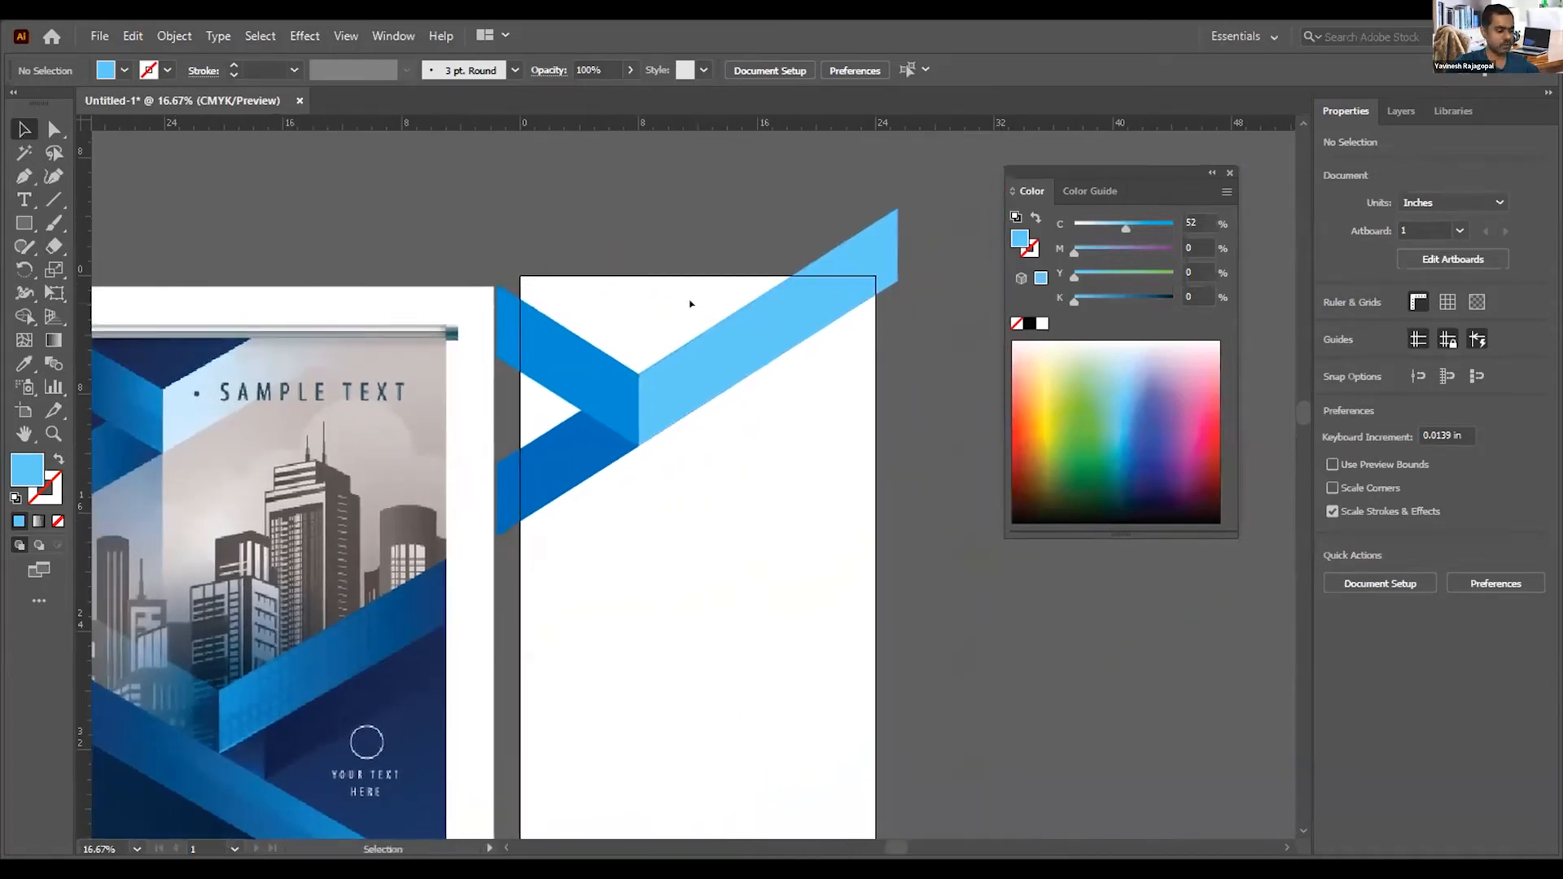
left_click_drag(723, 488, 618, 365)
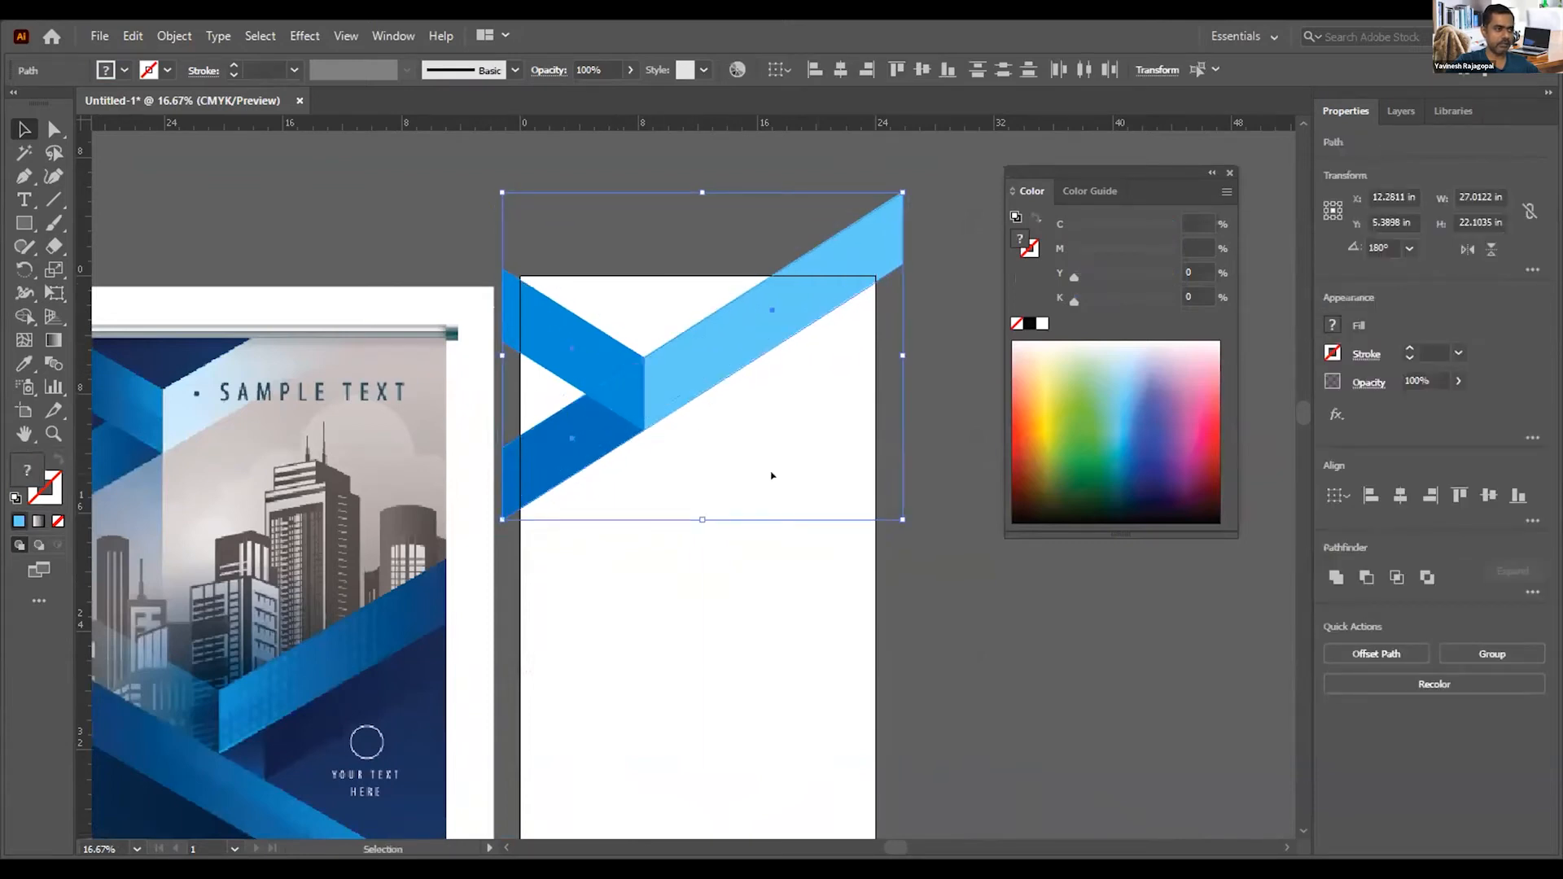
Step: Nudge the three selected ribbon shapes up and to the left to about X 12.00 in, Y 5.06 in, and deselect them
key("Up")
key("Up")
key("Up")
key("Up")
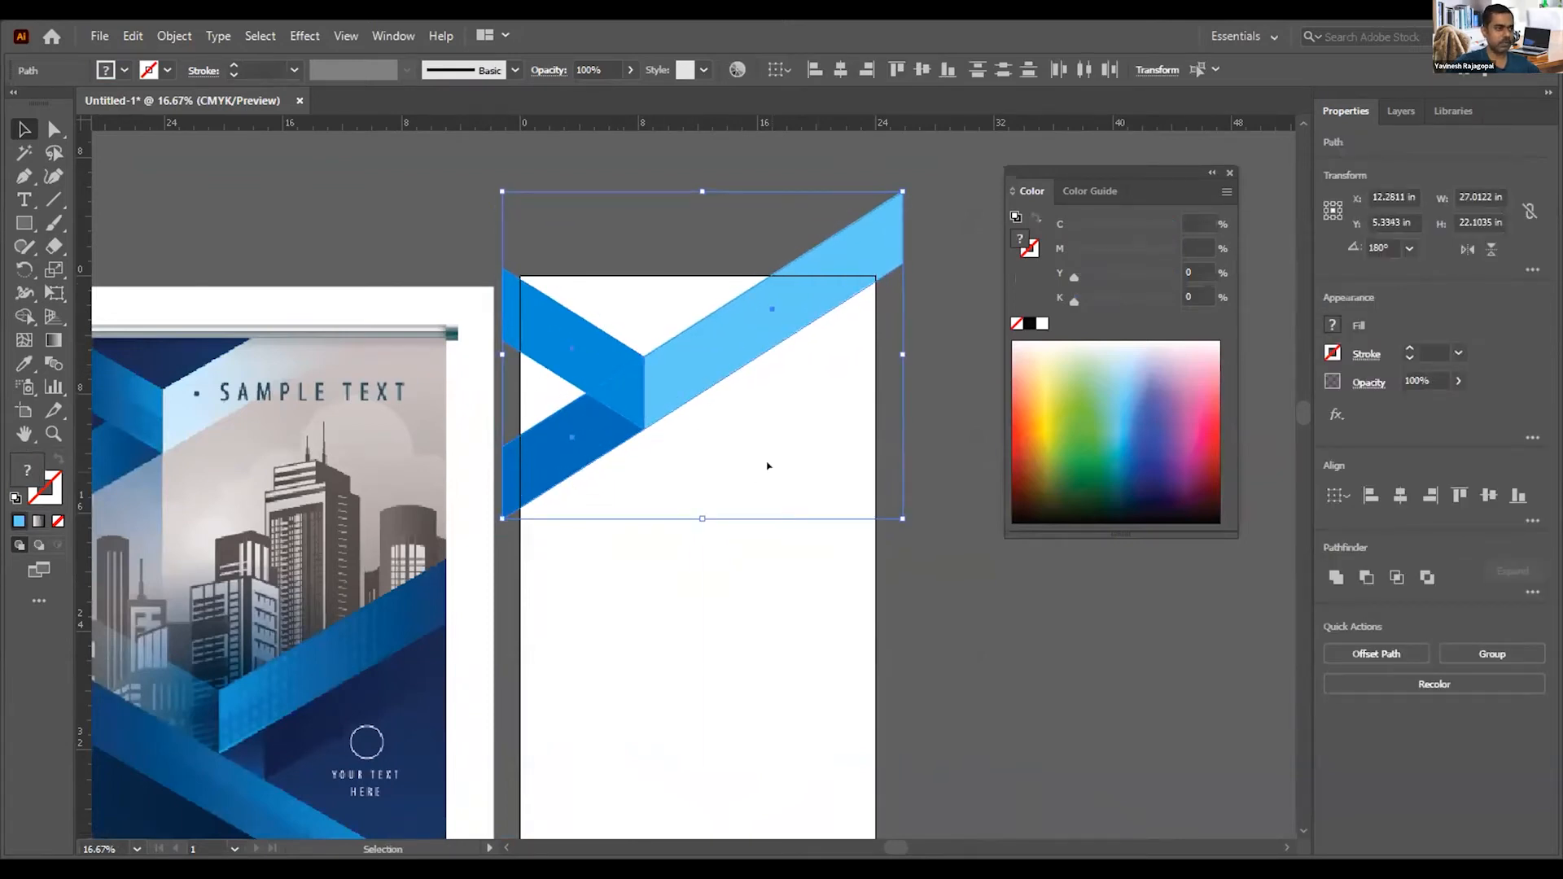
key("shift+Left")
key("shift+Left")
key("shift+Left")
key("shift+Up")
key("shift+Up")
key("shift+Right")
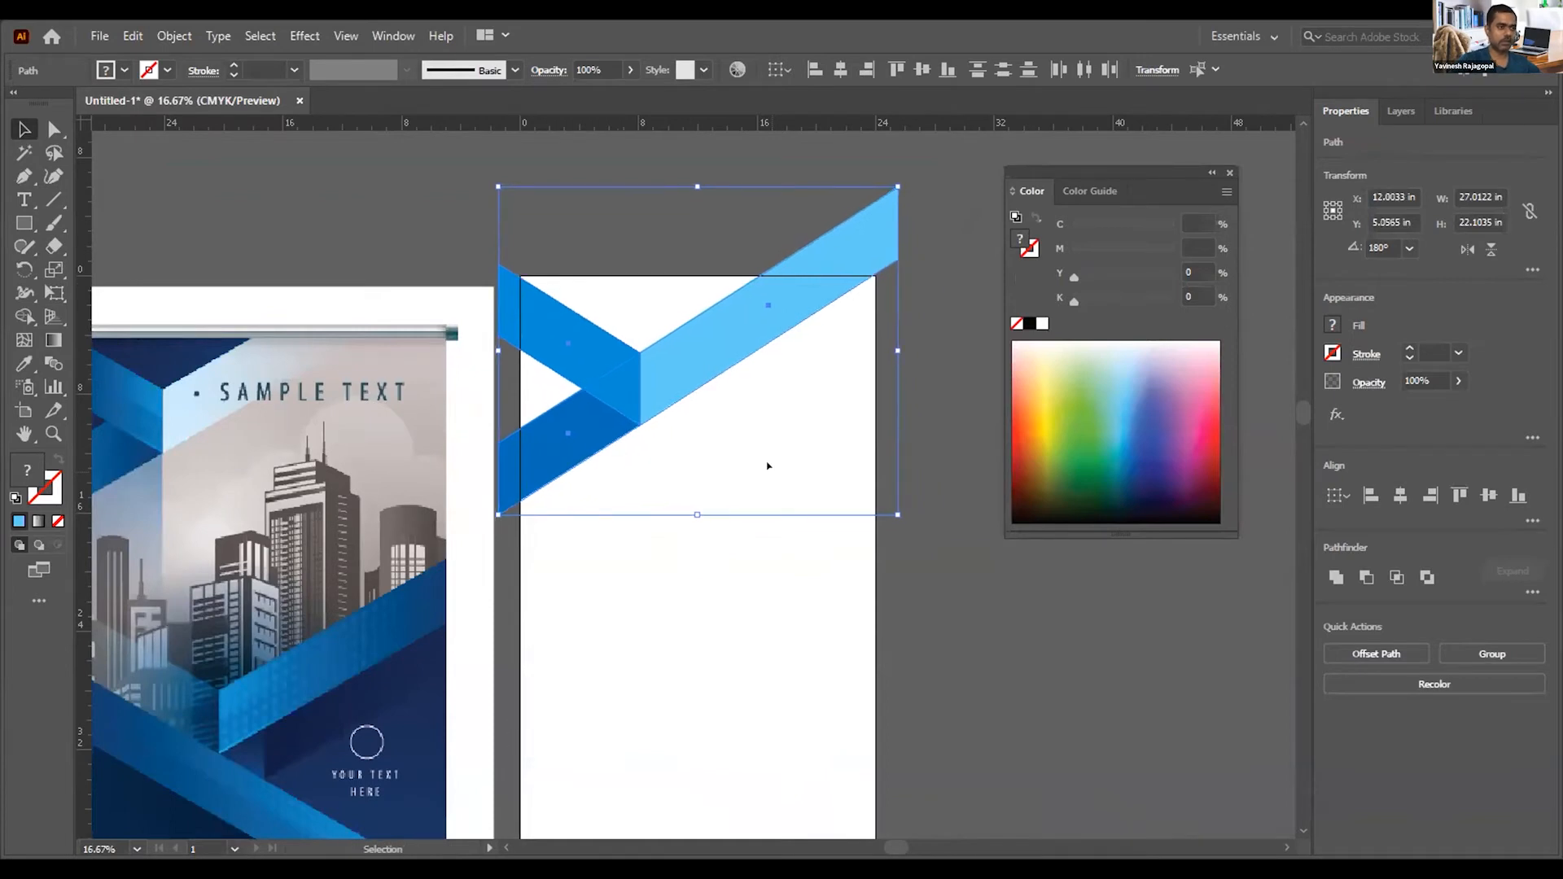
left_click(662, 591)
Step: Draw a rectangle about 5.80 by 11.50 in over the artboard's top-left corner and reshape its corners to fill the area behind the ribbon folds
scroll(603, 521, "up", 3)
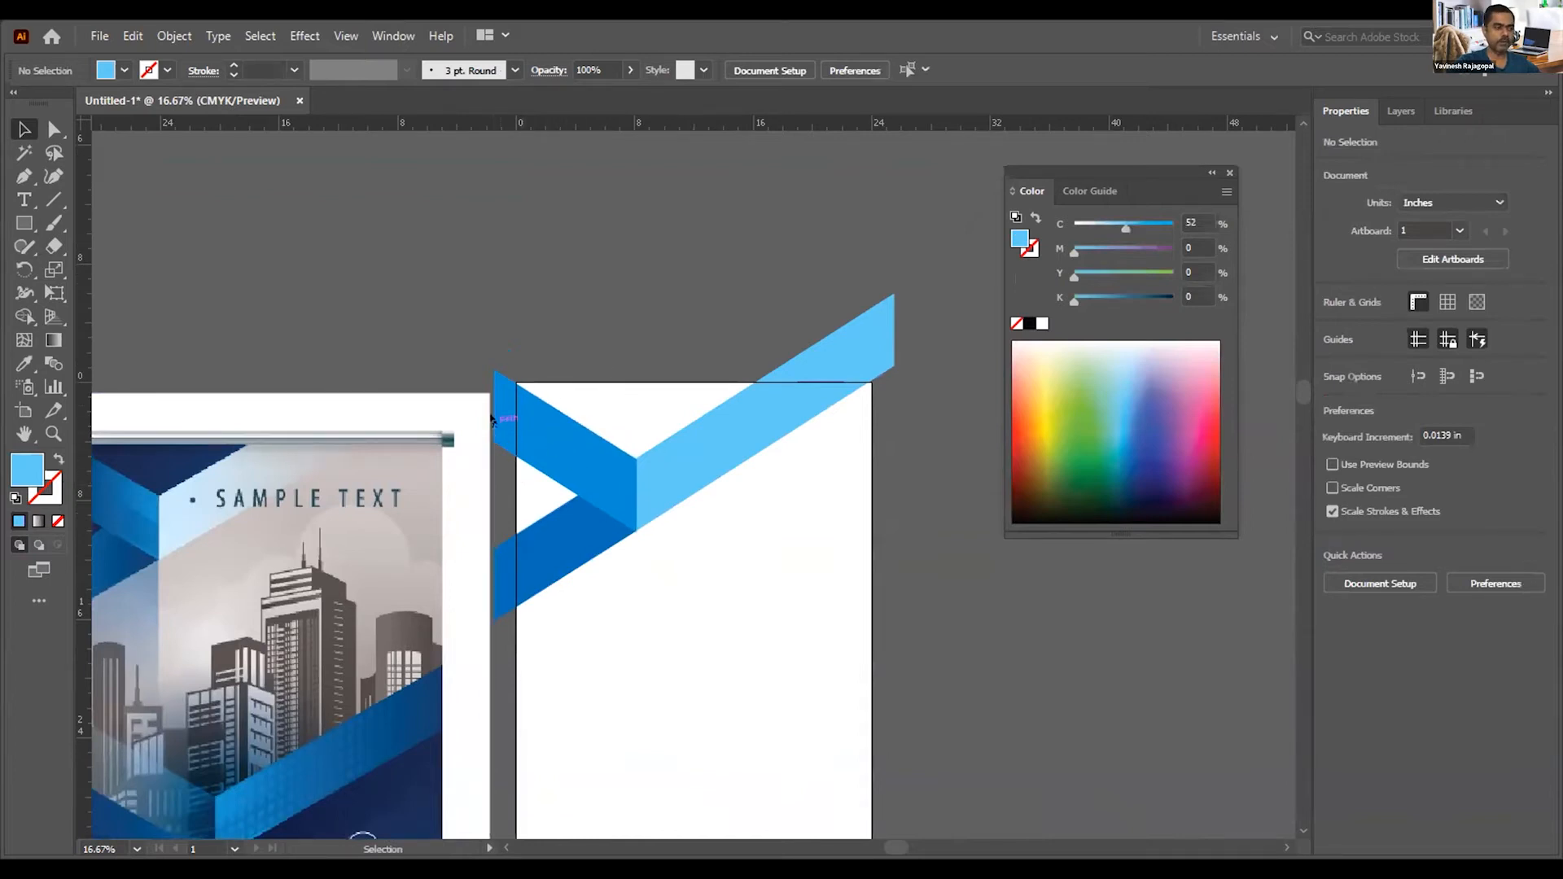
left_click(24, 222)
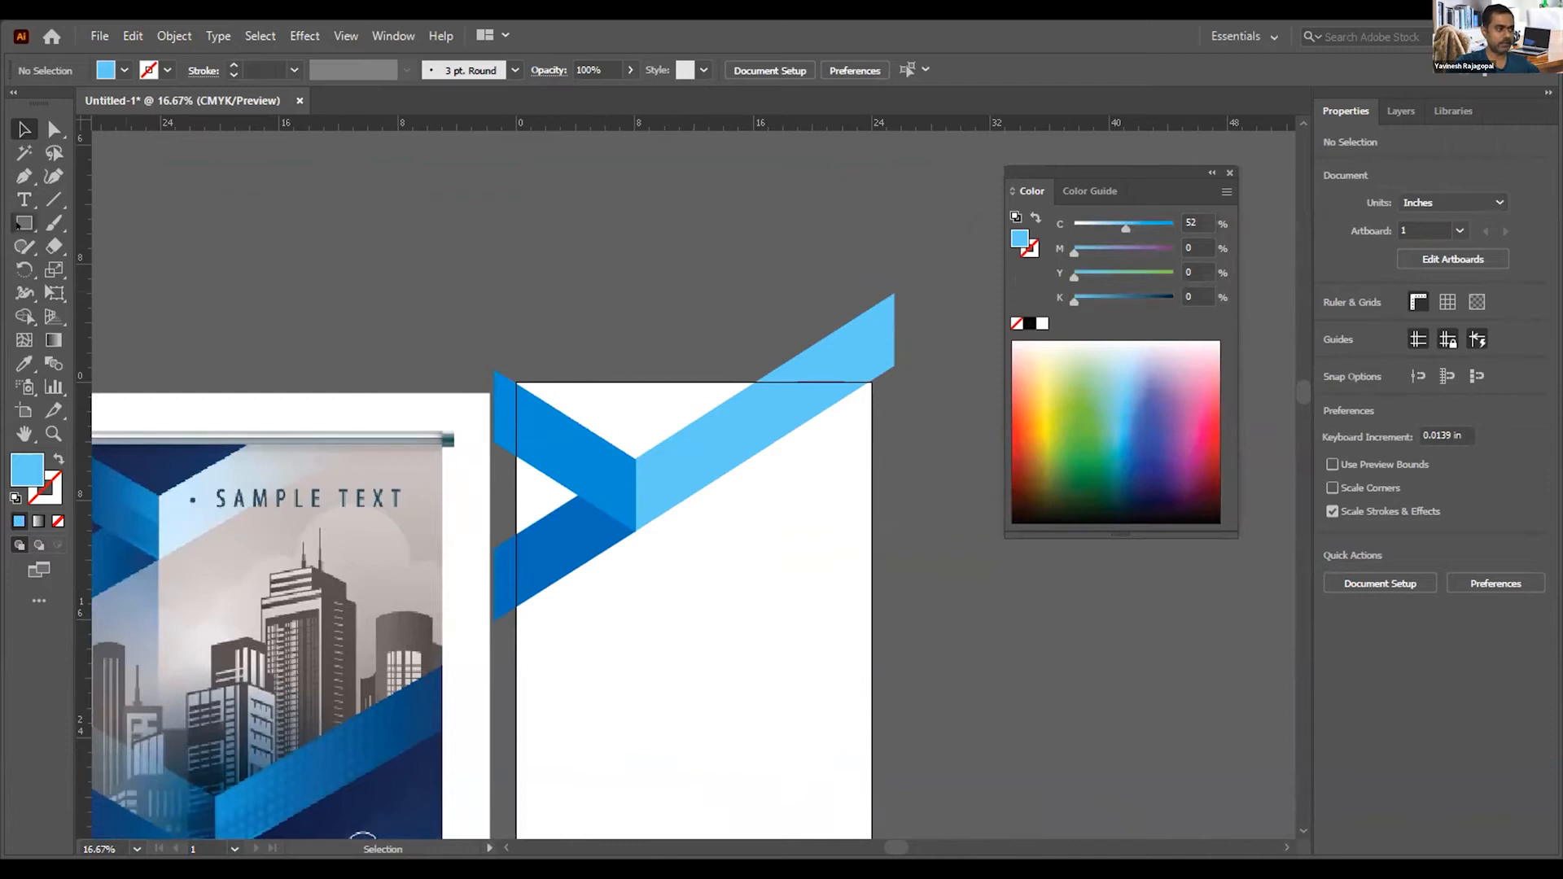
mouse_move(504, 370)
left_mouse_down()
mouse_move(562, 488)
mouse_move(610, 533)
mouse_move(664, 539)
mouse_move(606, 520)
mouse_move(593, 540)
left_mouse_up()
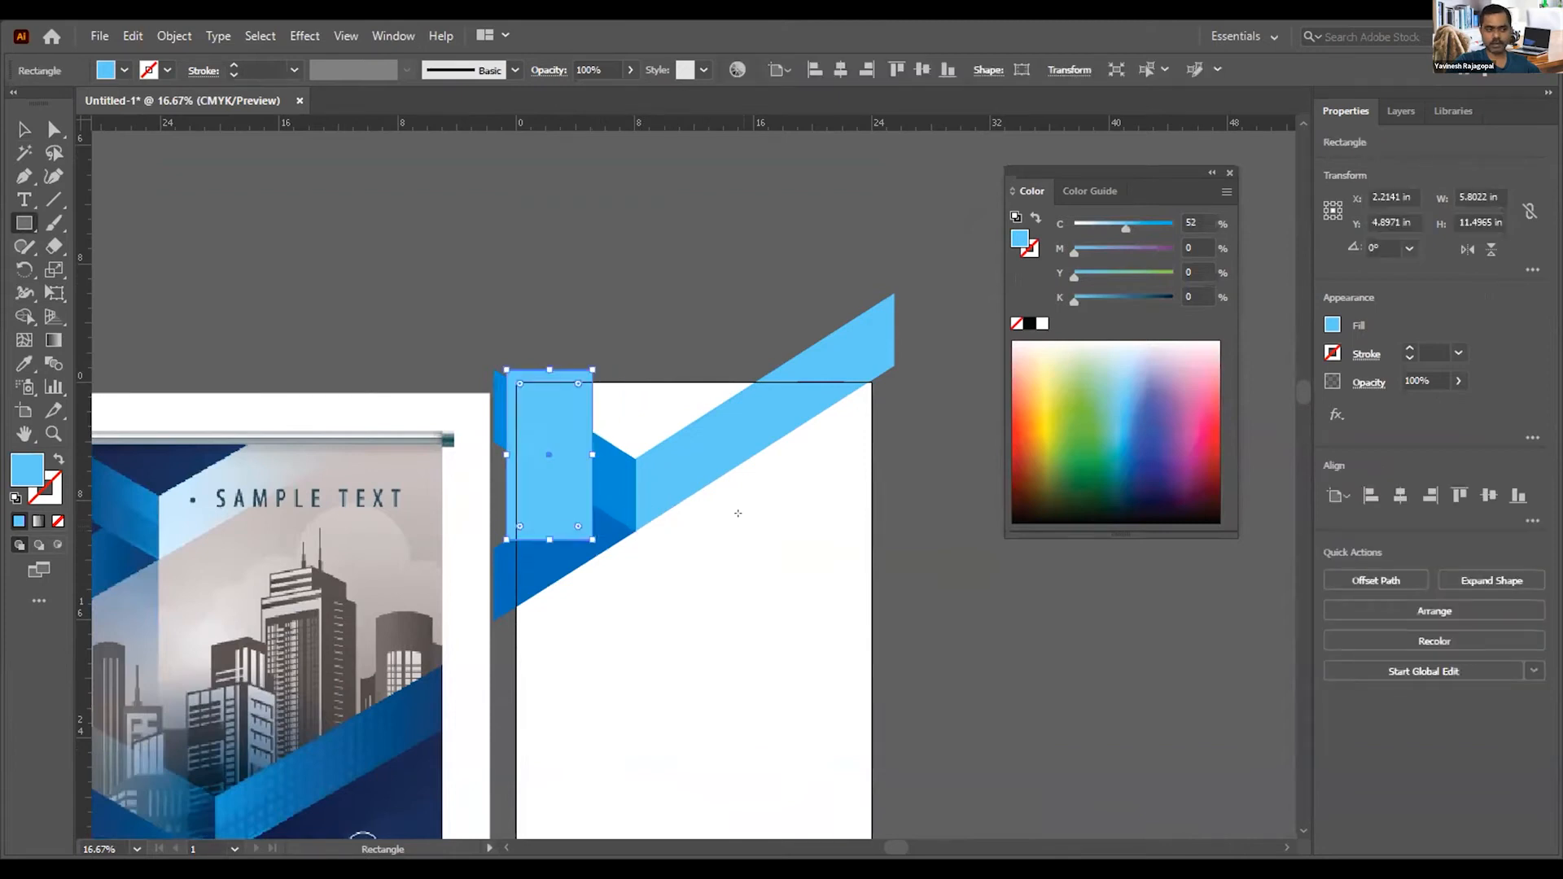
left_click(53, 129)
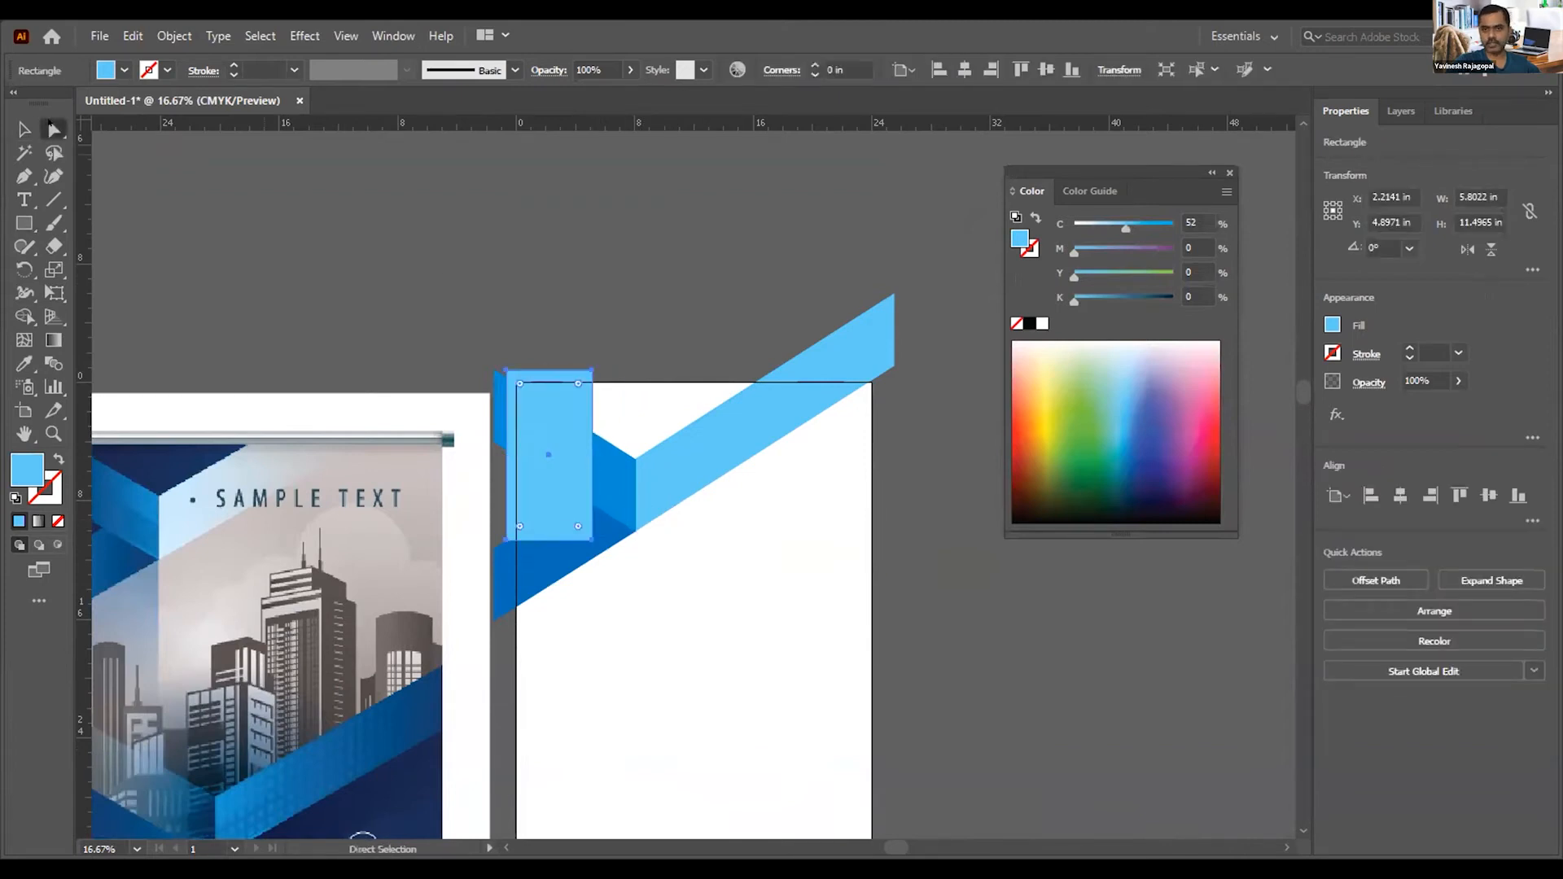
left_click(614, 350)
left_click(585, 369)
left_click_drag(585, 369, 835, 352)
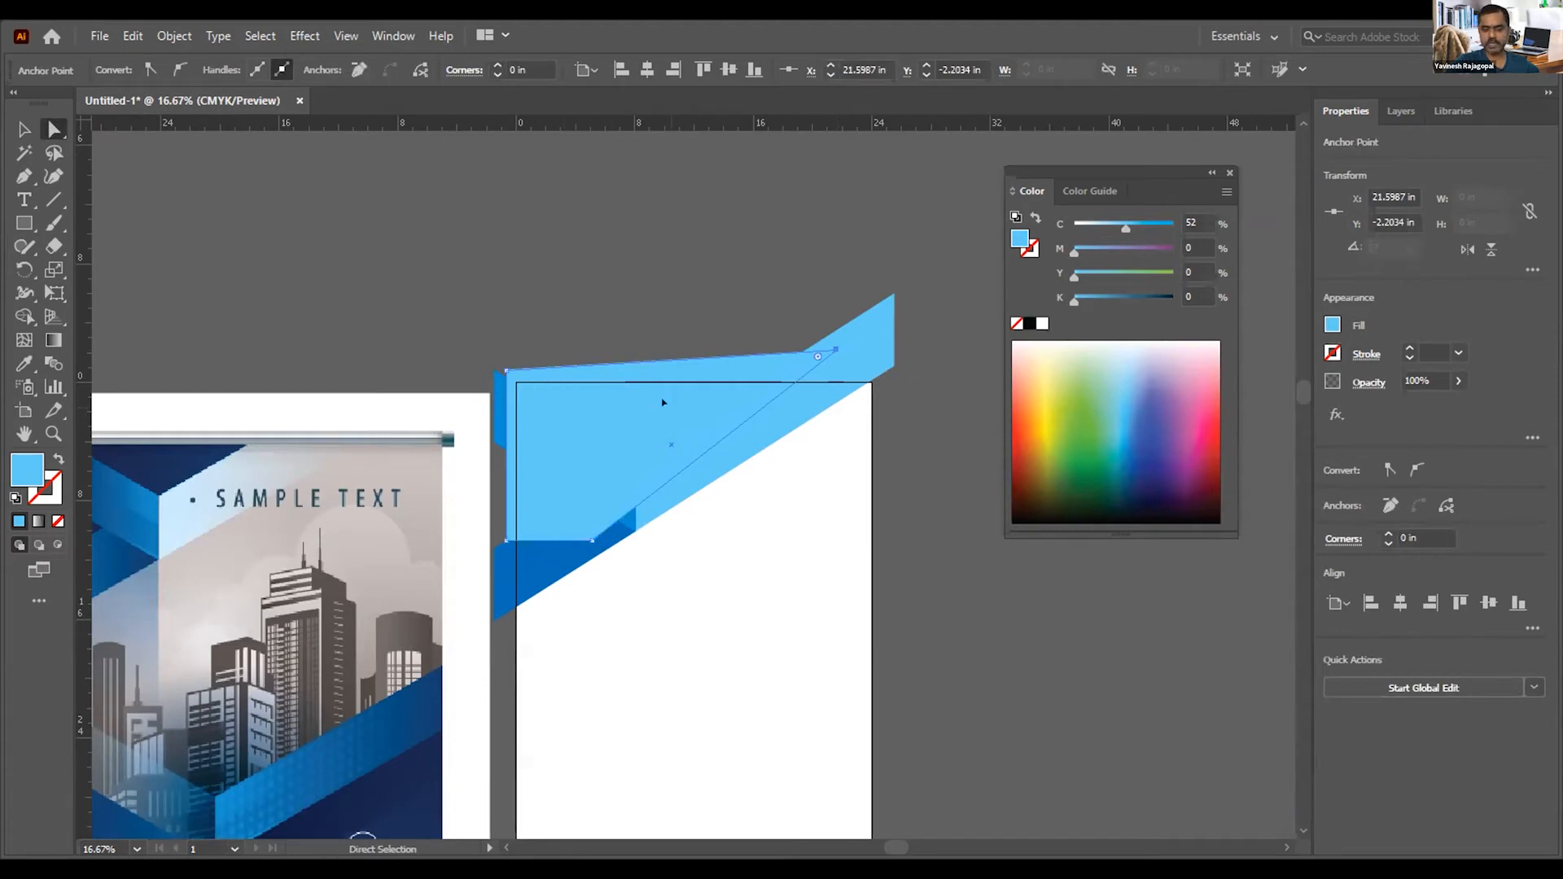
left_click_drag(573, 539, 637, 486)
left_click_drag(505, 539, 515, 552)
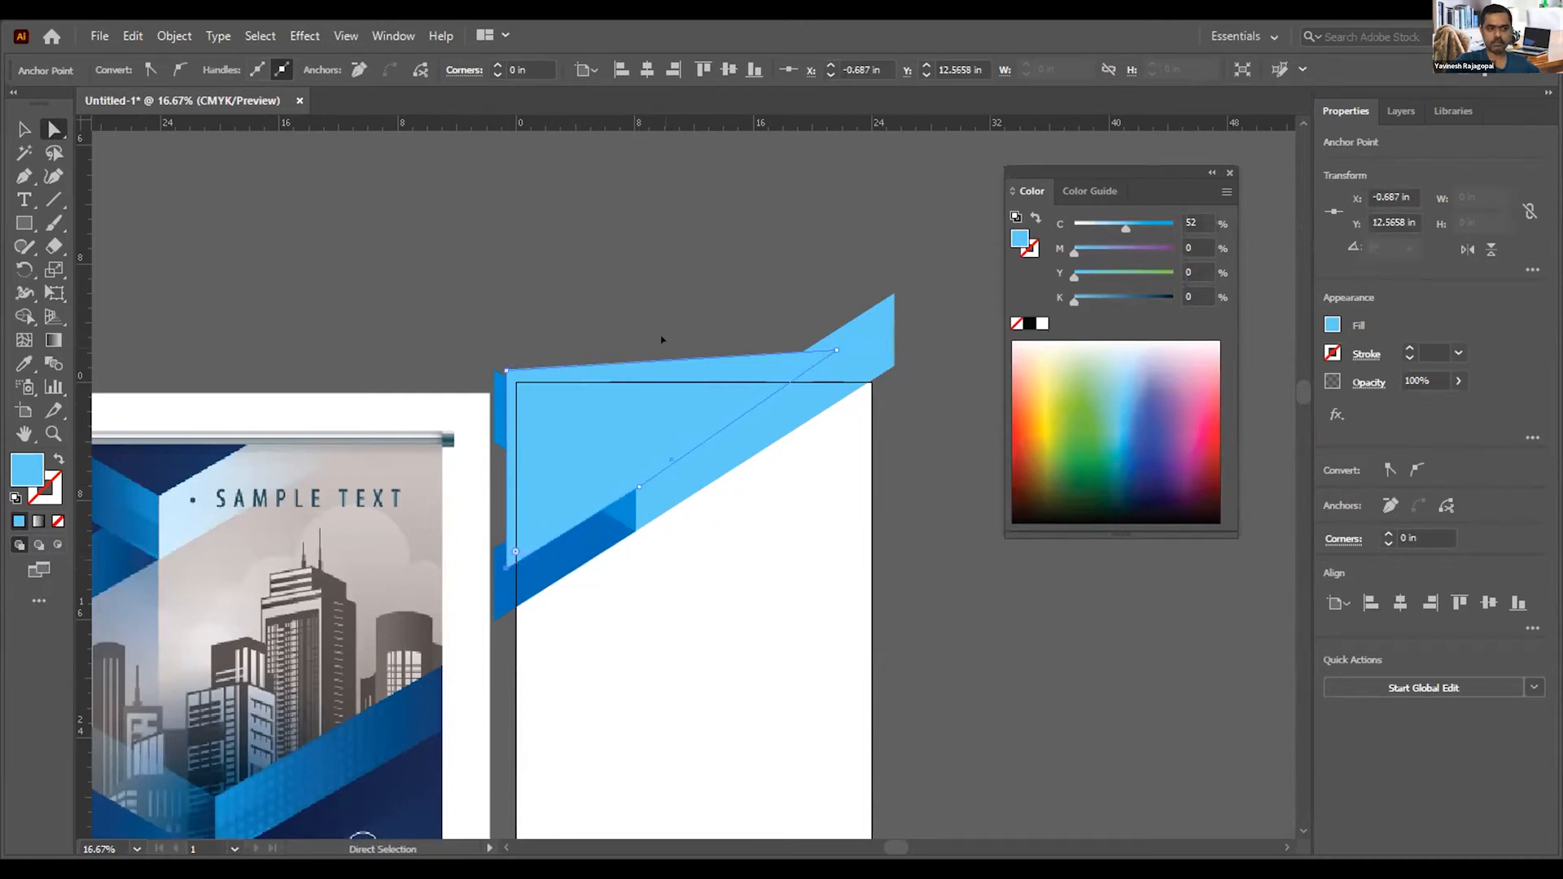
Step: Set the backdrop shape's fill to 100% cyan and 92% magenta, and deselect it
left_click_drag(1127, 227, 1173, 228)
left_click_drag(1075, 252, 1166, 253)
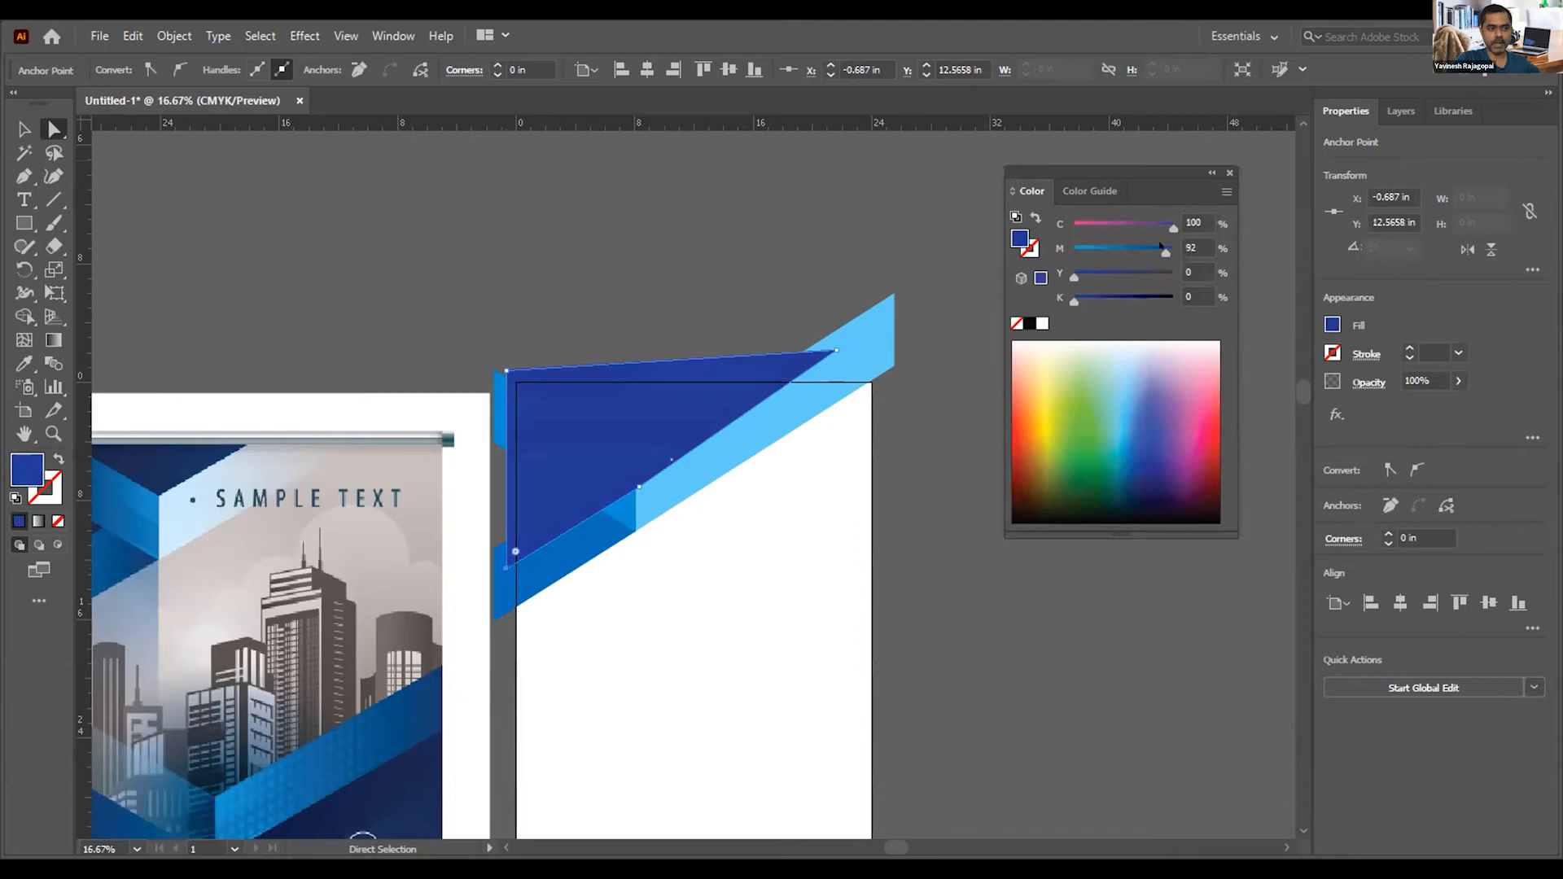
left_click(22, 129)
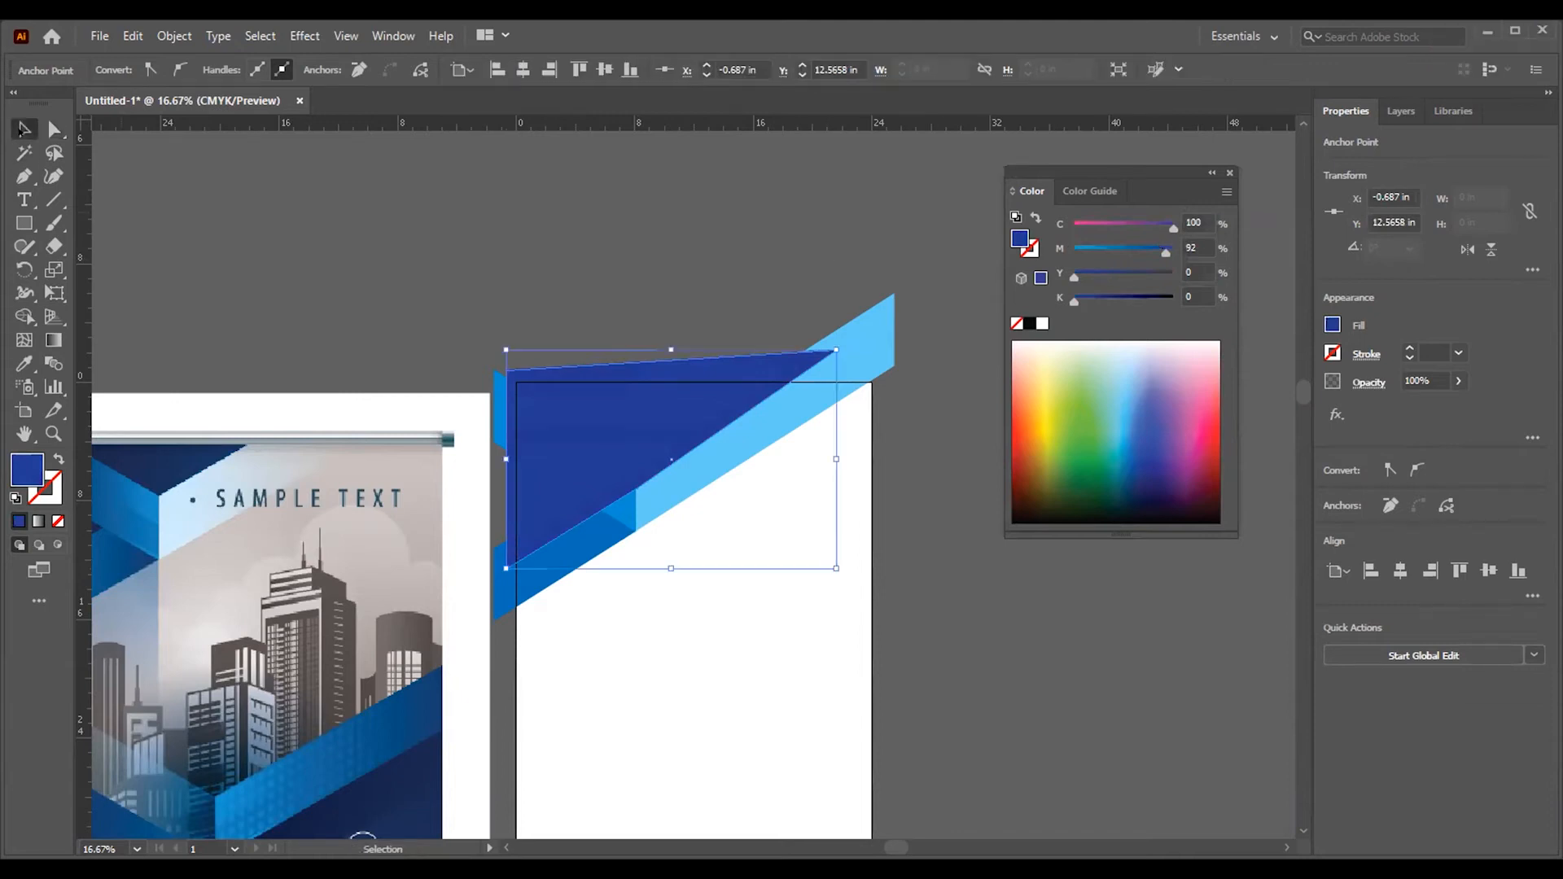
left_click(547, 183)
Step: Send the dark blue backdrop shape to the back, behind the ribbon pieces
left_click(660, 385)
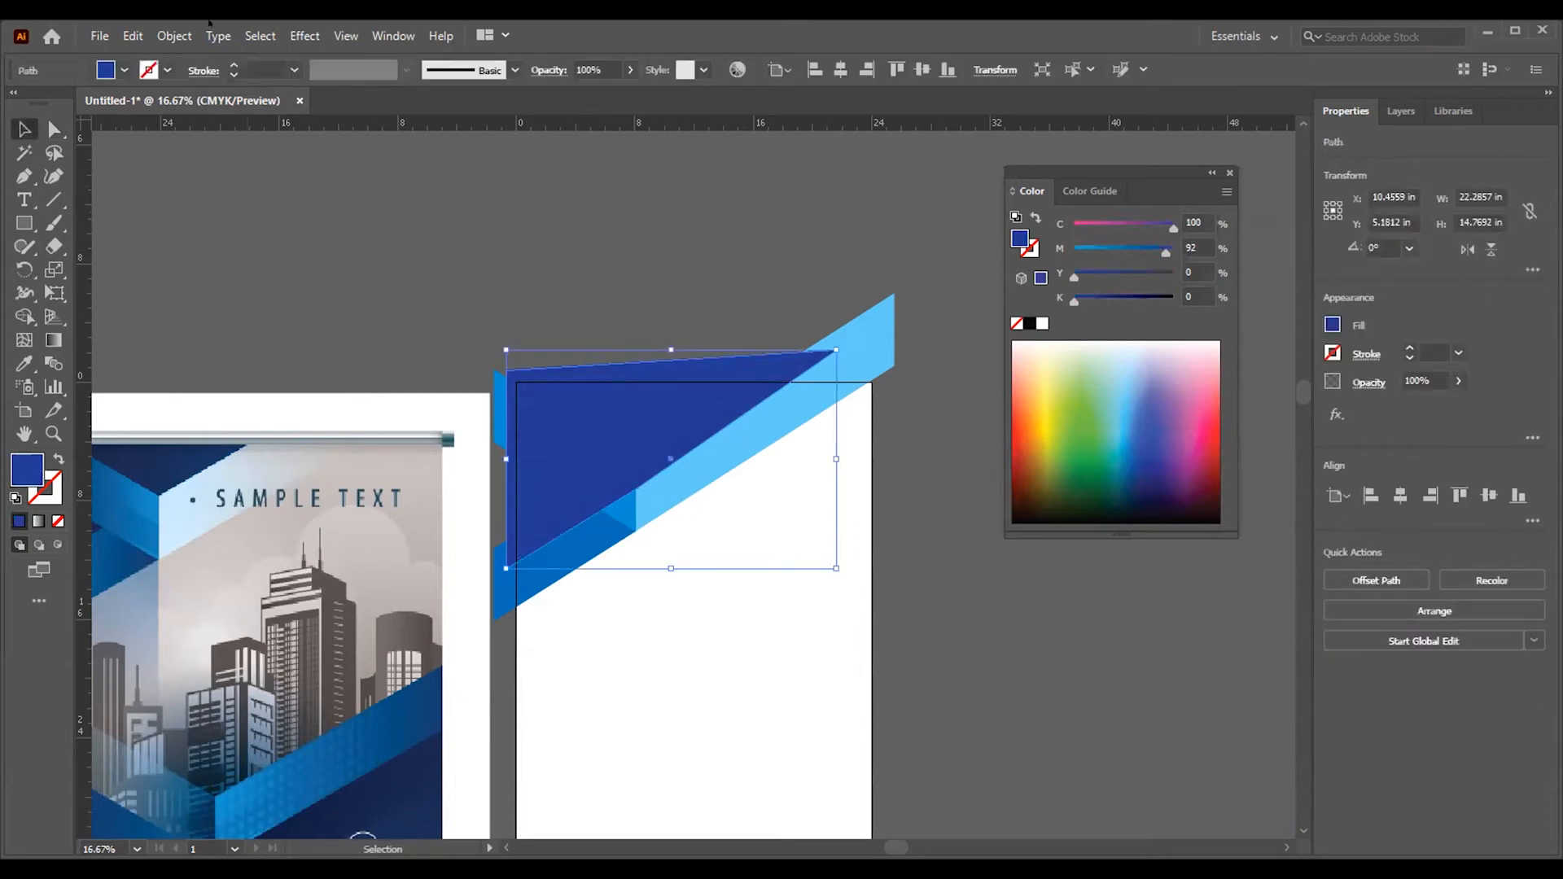
left_click(174, 36)
mouse_move(244, 79)
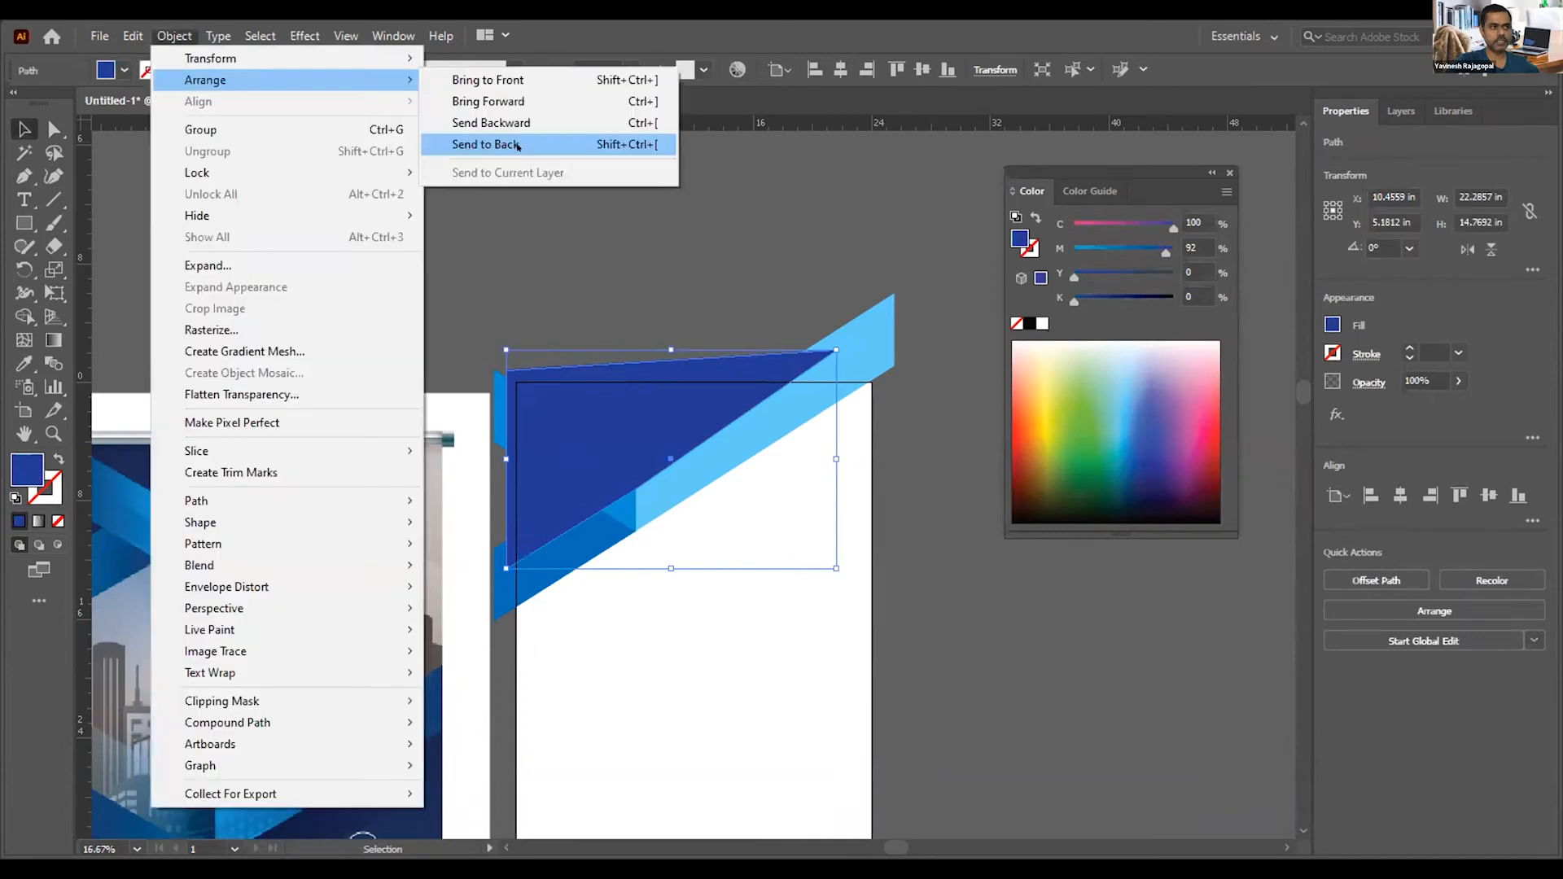
left_click(517, 146)
left_click(754, 256)
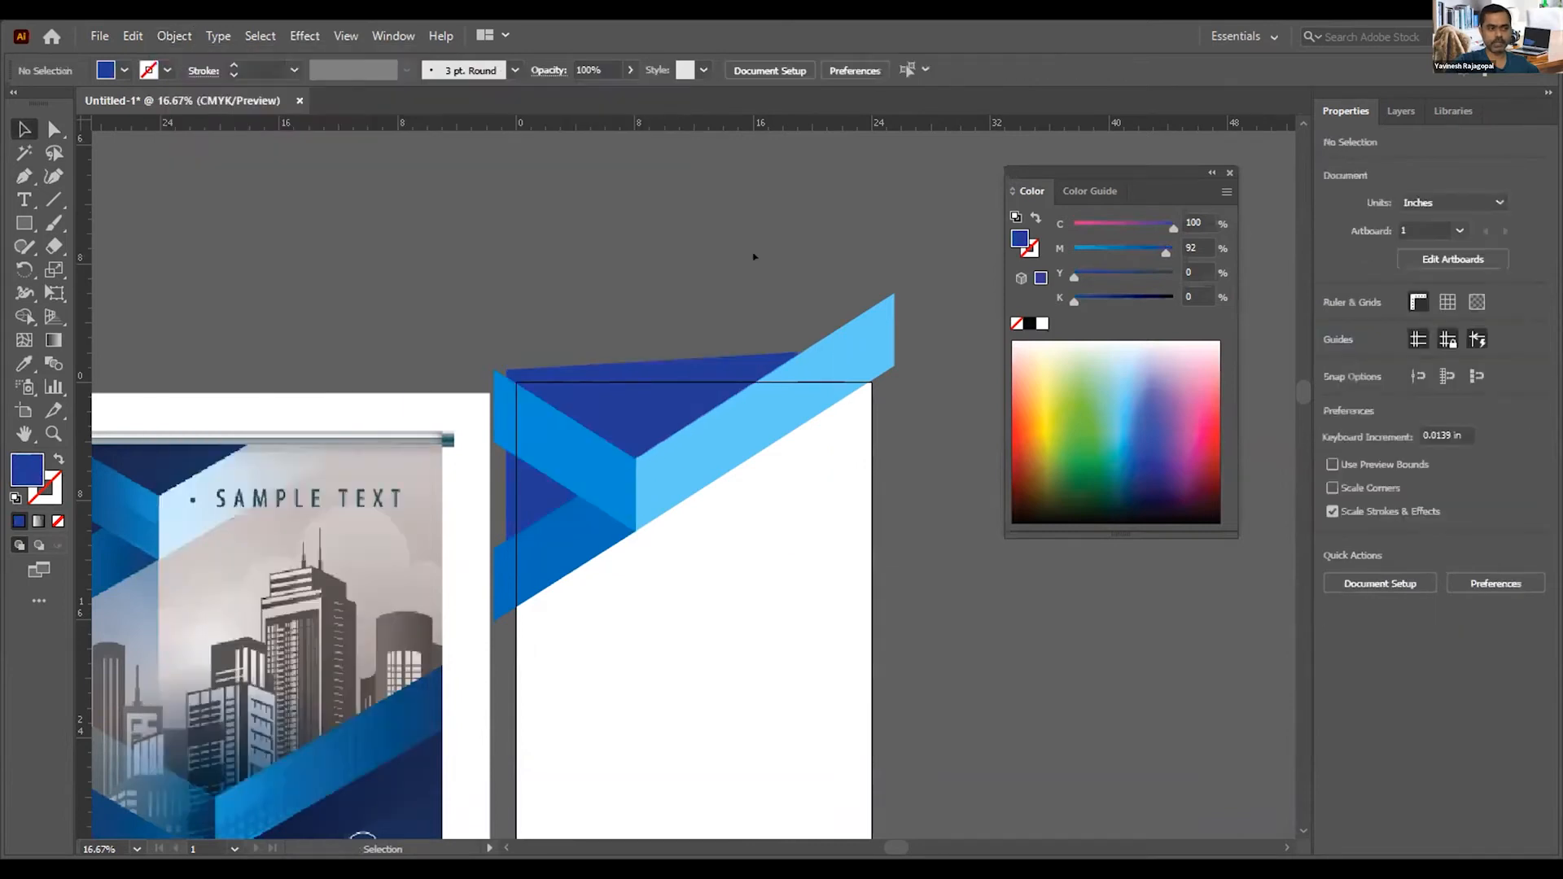
Step: Darken the backdrop shape's fill to 79% magenta and 41% black
left_click(619, 382)
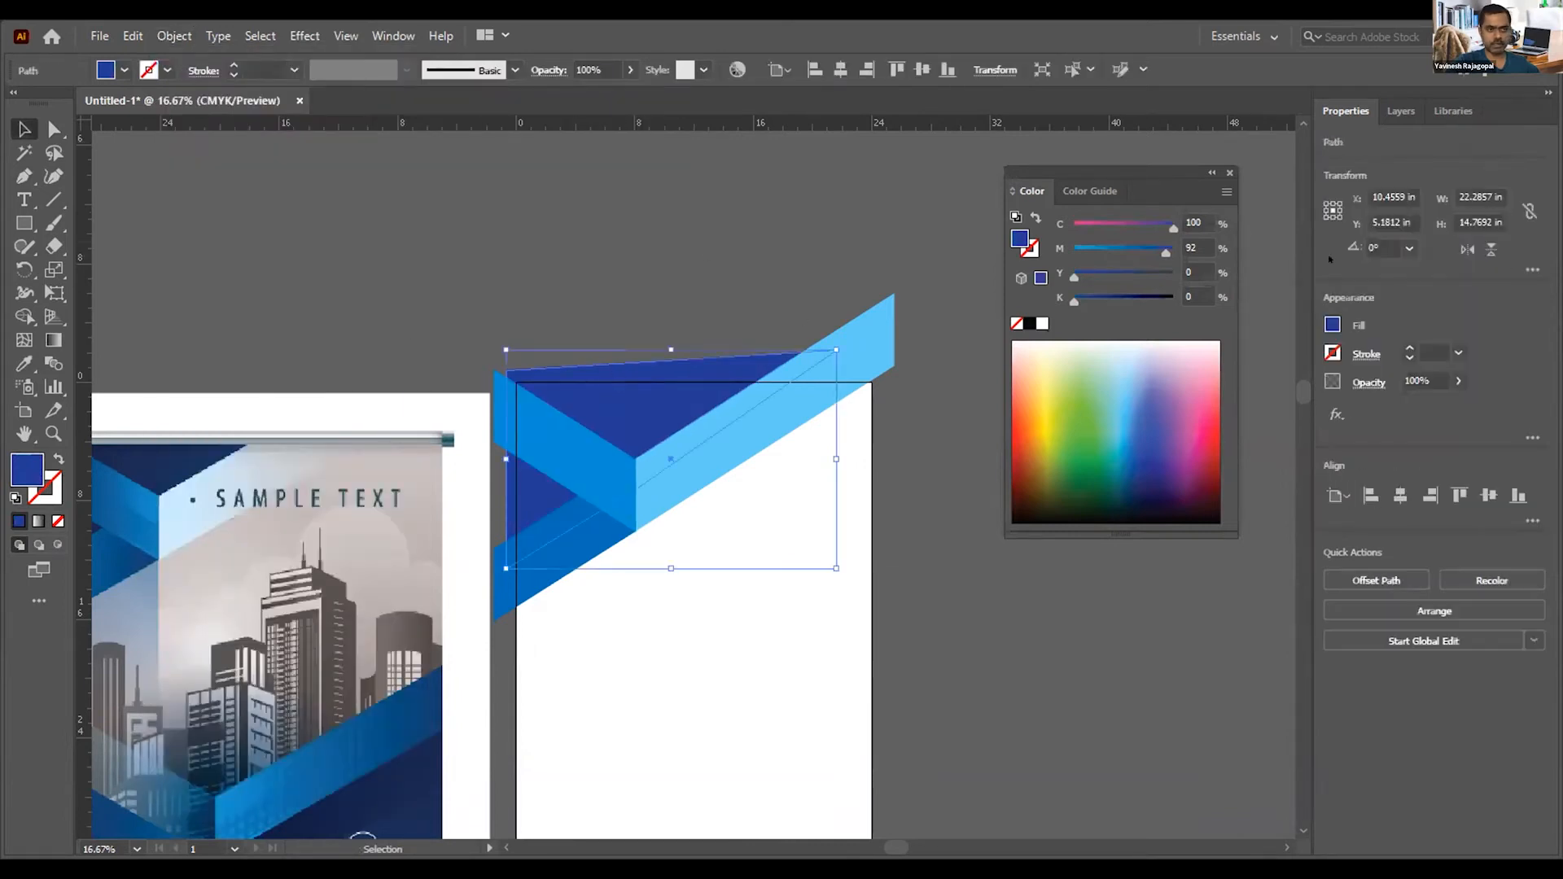
left_click_drag(1097, 296, 1148, 247)
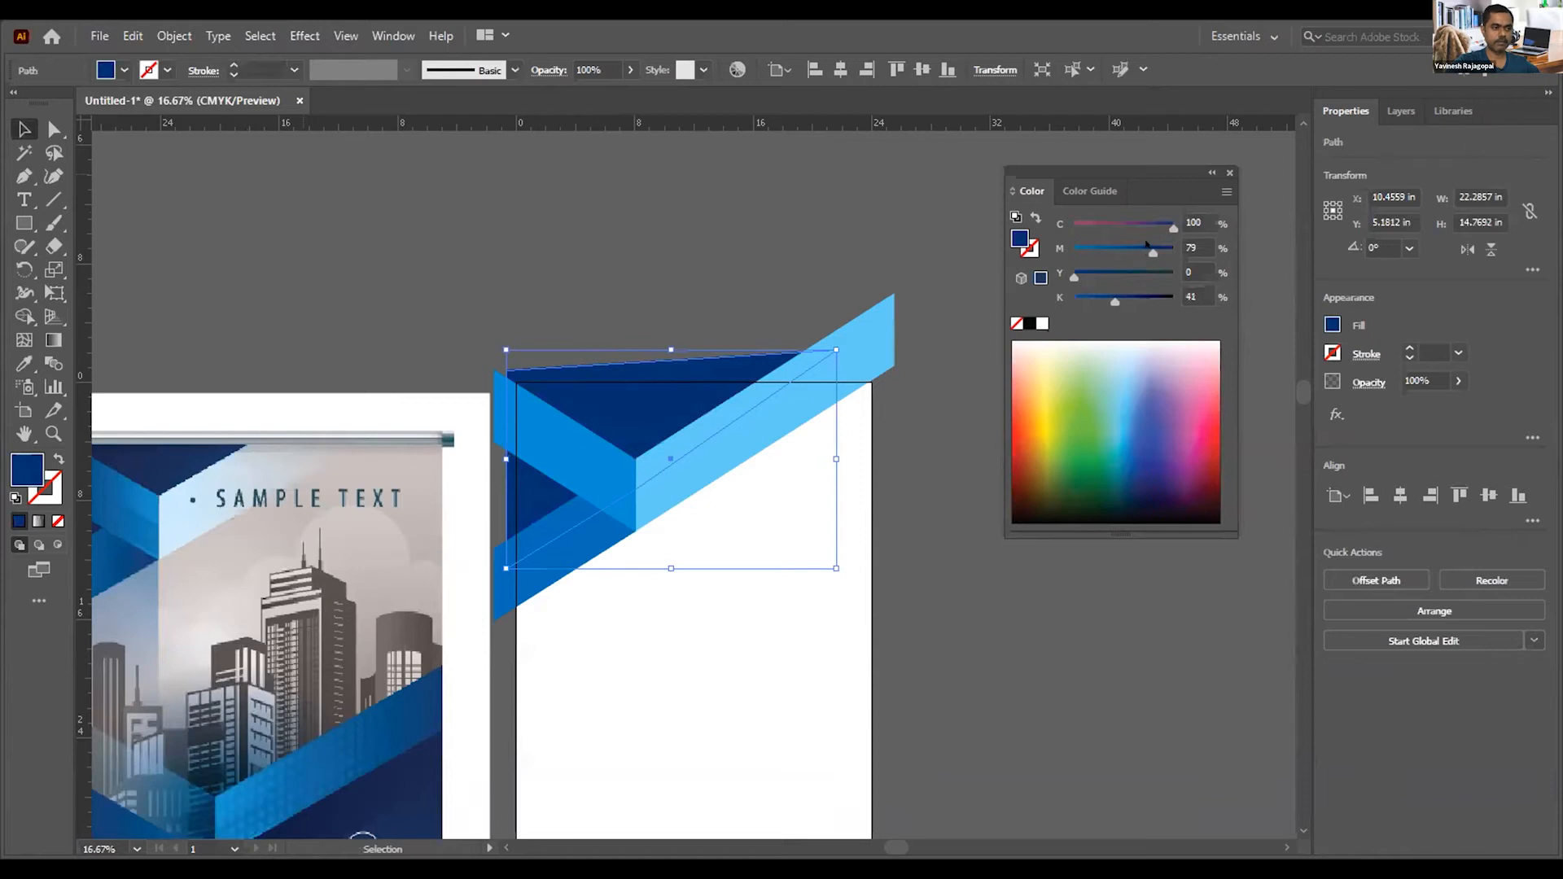
left_click(692, 229)
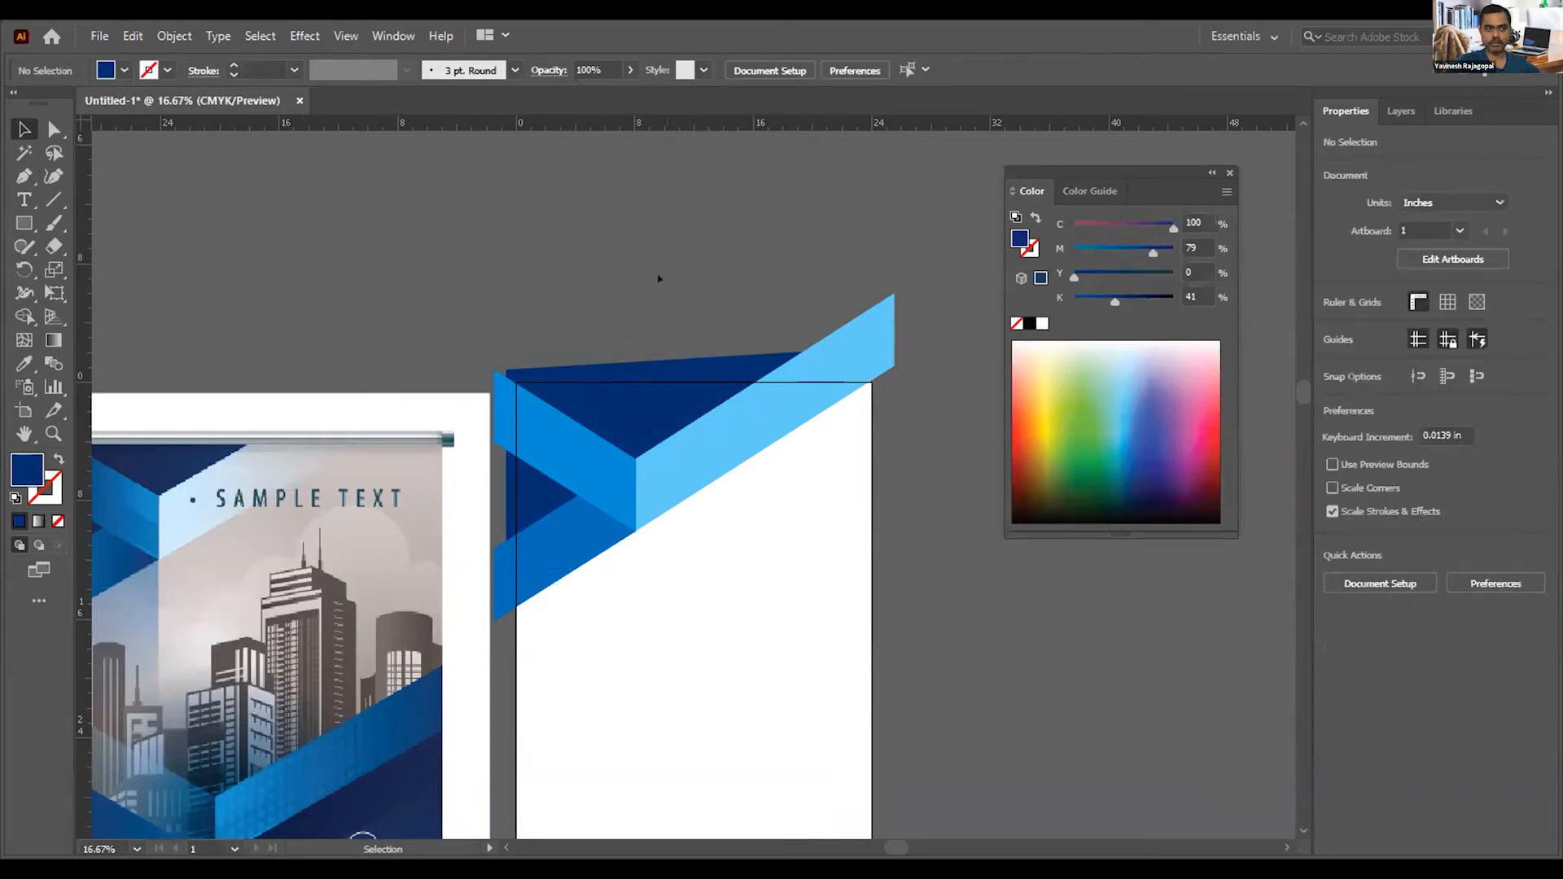
Step: Delete the navy backdrop and draw a new rectangle about 8.31 by 4.19 in over the artboard's top-left corner
left_click(656, 382)
key("Delete")
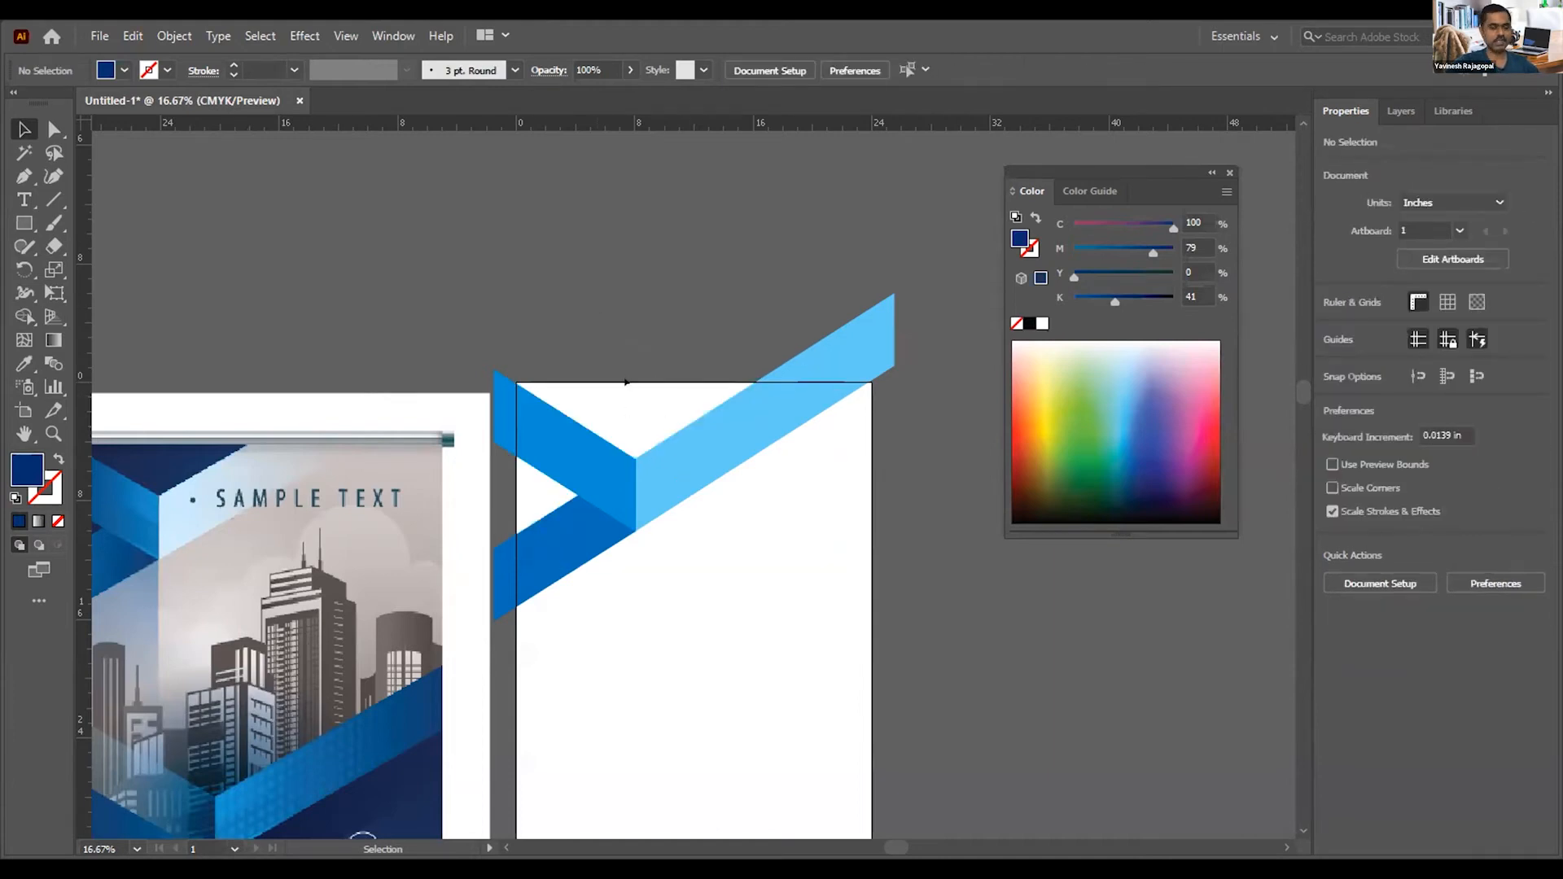
left_click(23, 223)
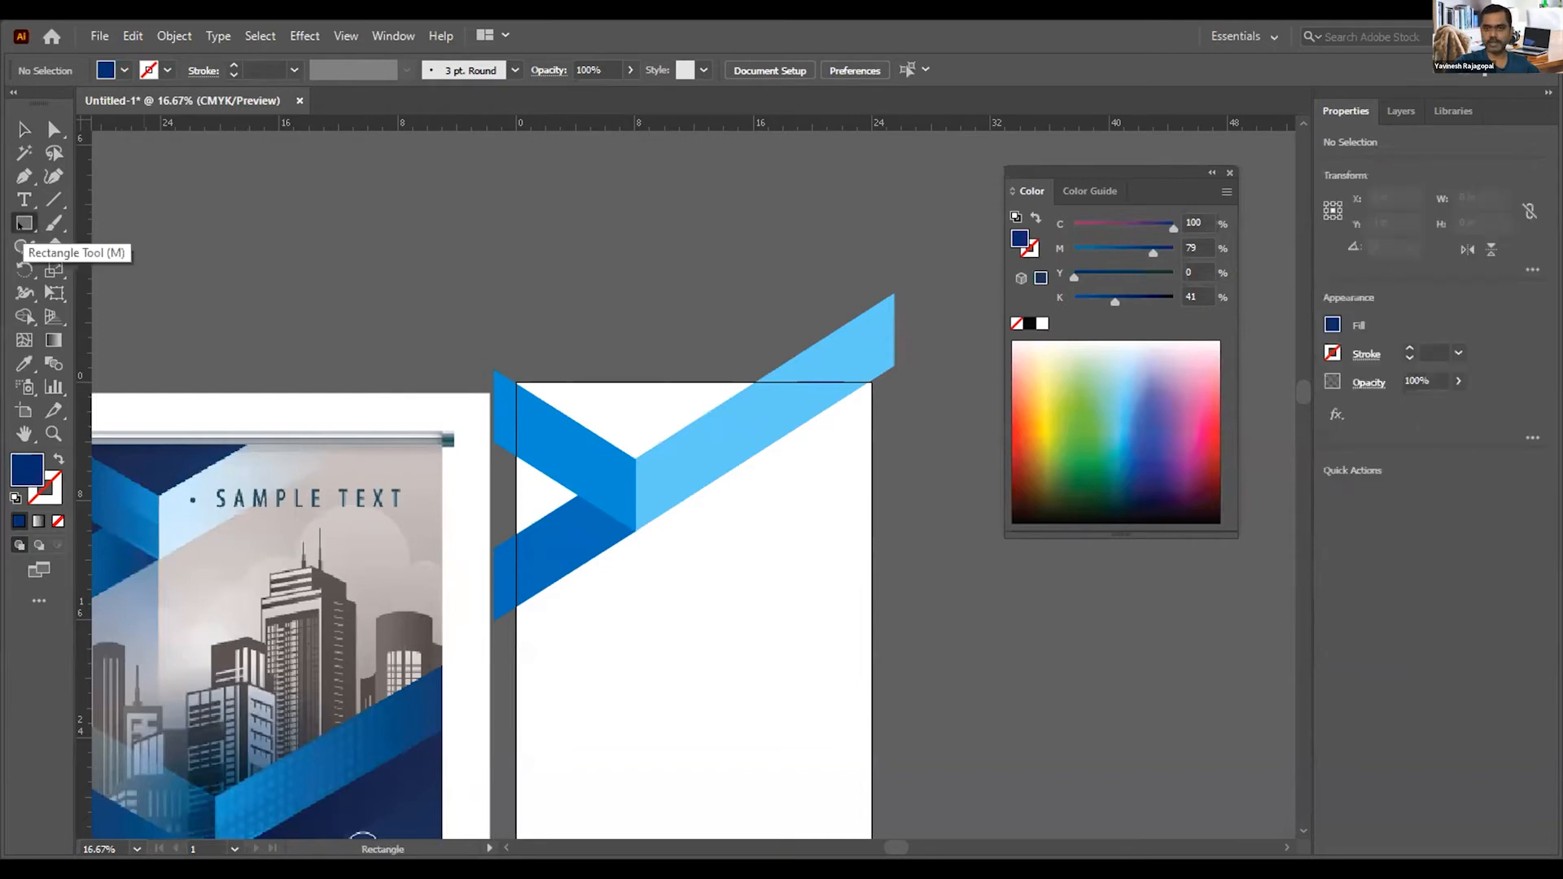
left_click_drag(508, 371, 631, 432)
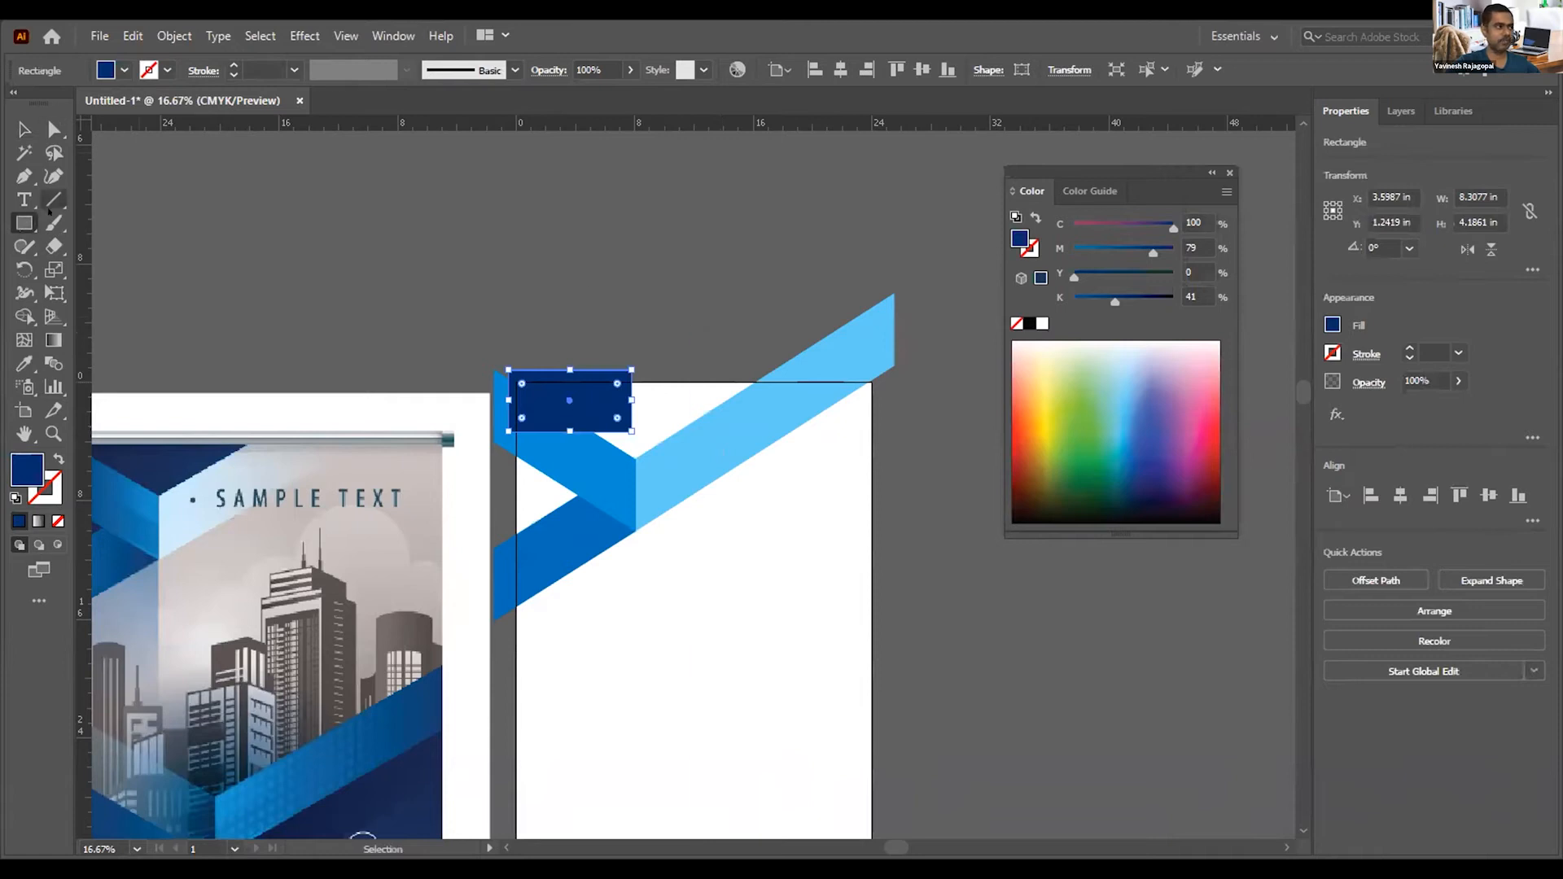
Step: Reshape the navy rectangle's corners to follow the ribbon's diagonal, with the lower-left corner at about X -0.56 in, Y 11.84 in
left_click(54, 129)
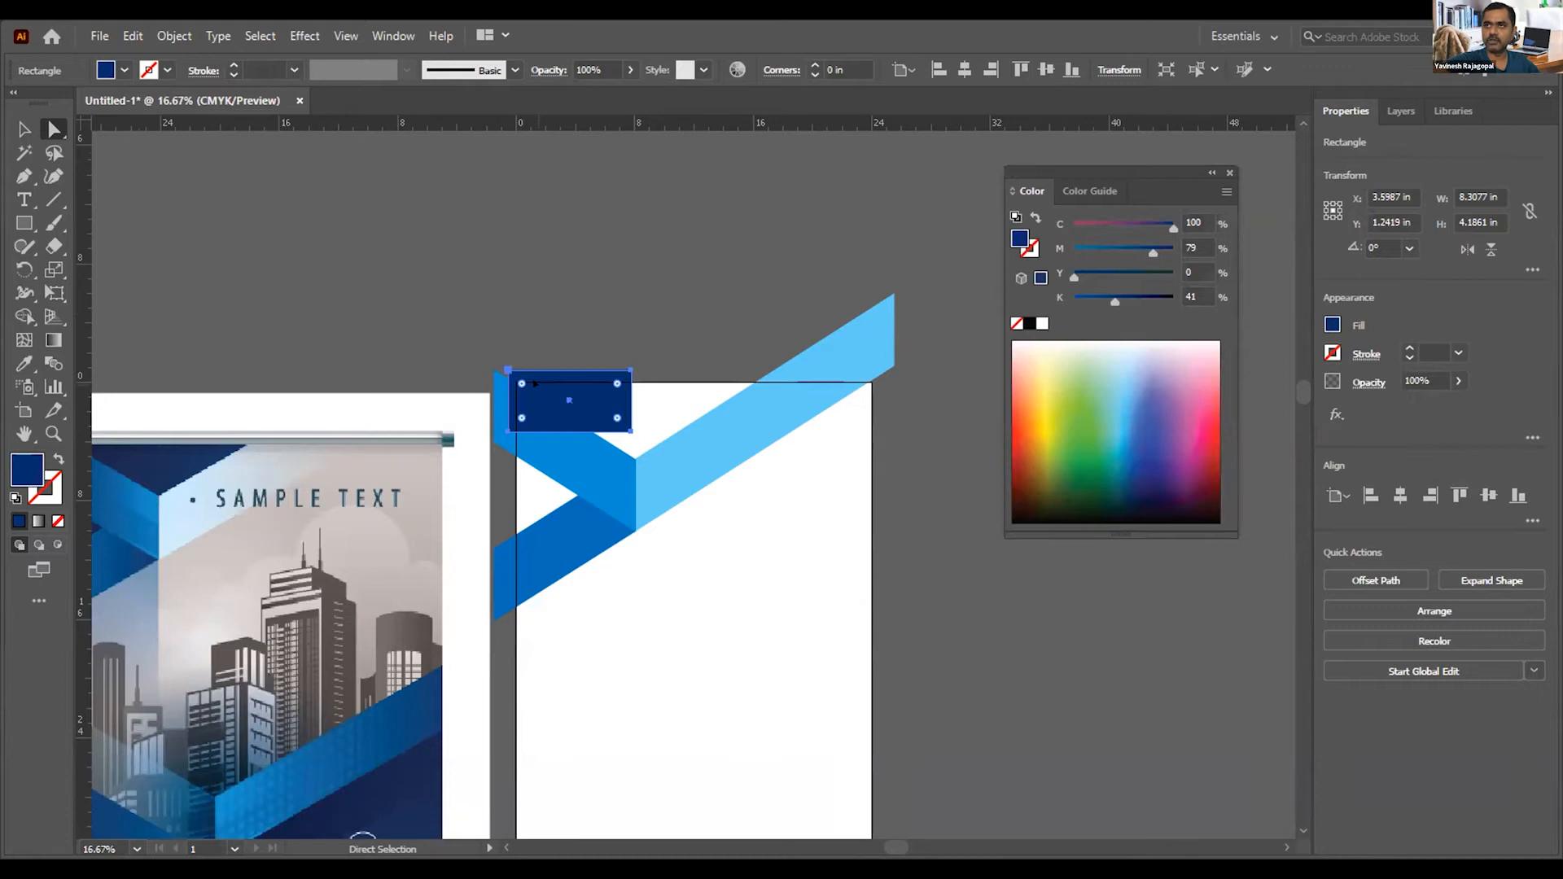
left_click(645, 304)
left_click_drag(631, 368, 794, 371)
left_click_drag(631, 432, 635, 481)
left_click_drag(508, 432, 505, 556)
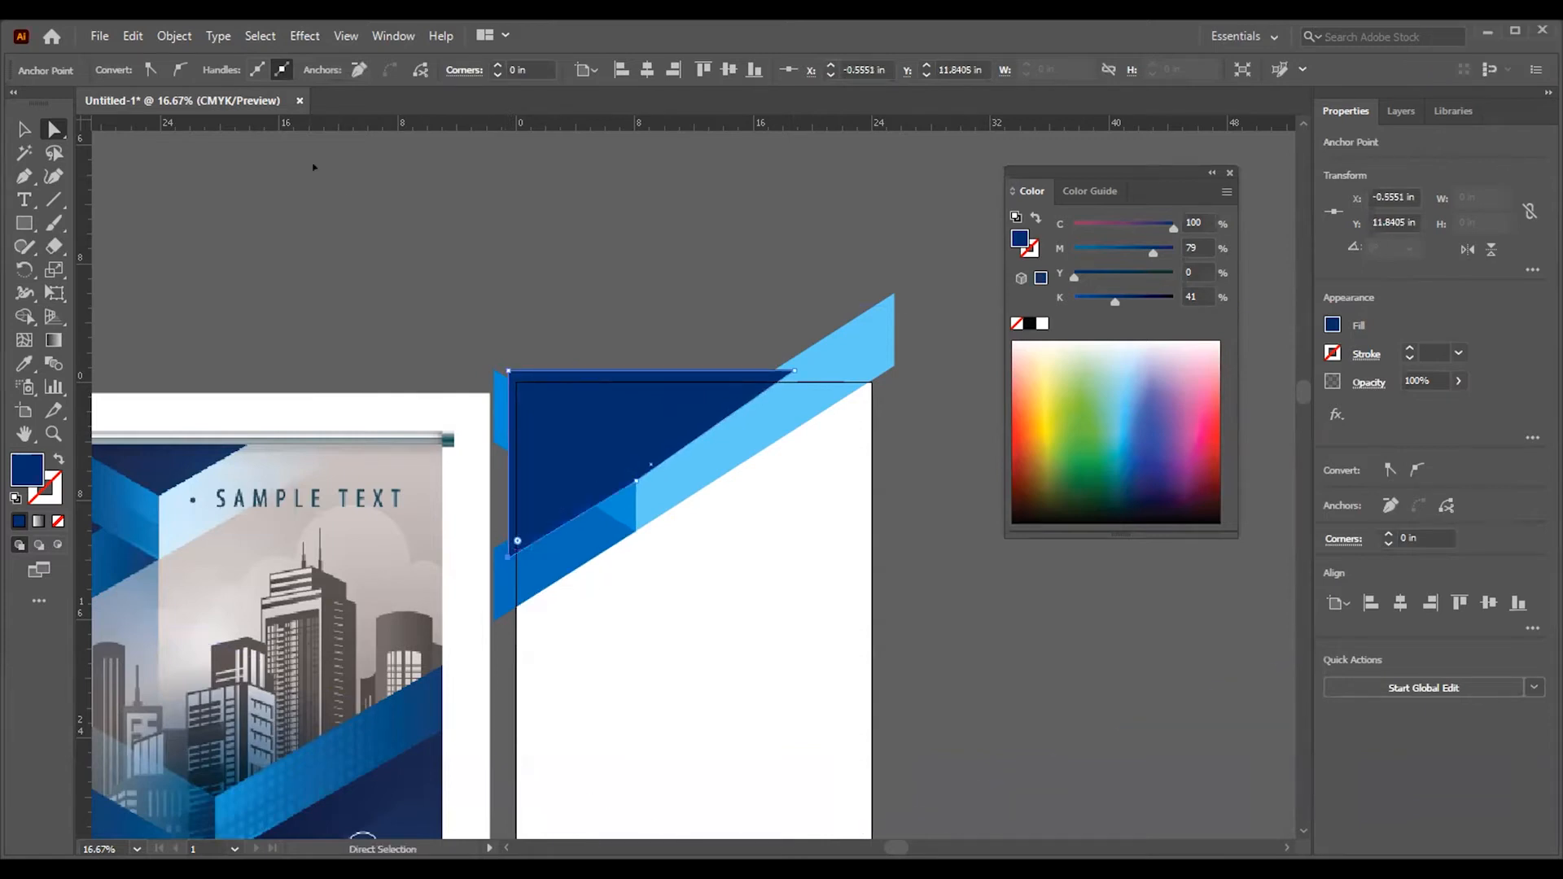
left_click(22, 129)
left_click(536, 290)
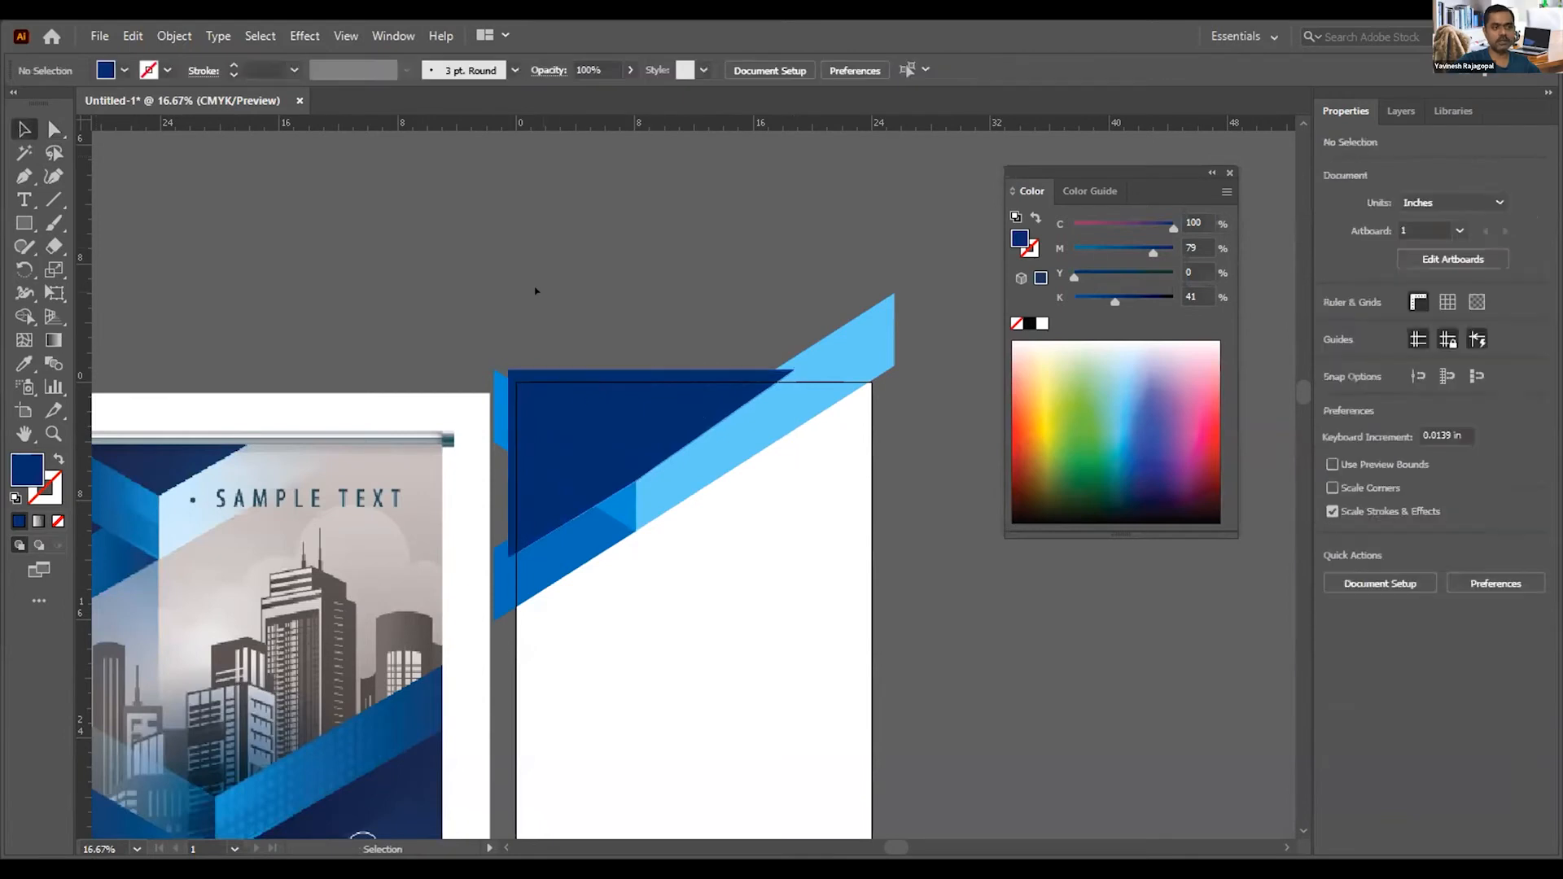
Step: Send the reshaped navy backdrop behind the ribbon pieces and deselect it
left_click(600, 436)
left_click(583, 278)
left_click(598, 435)
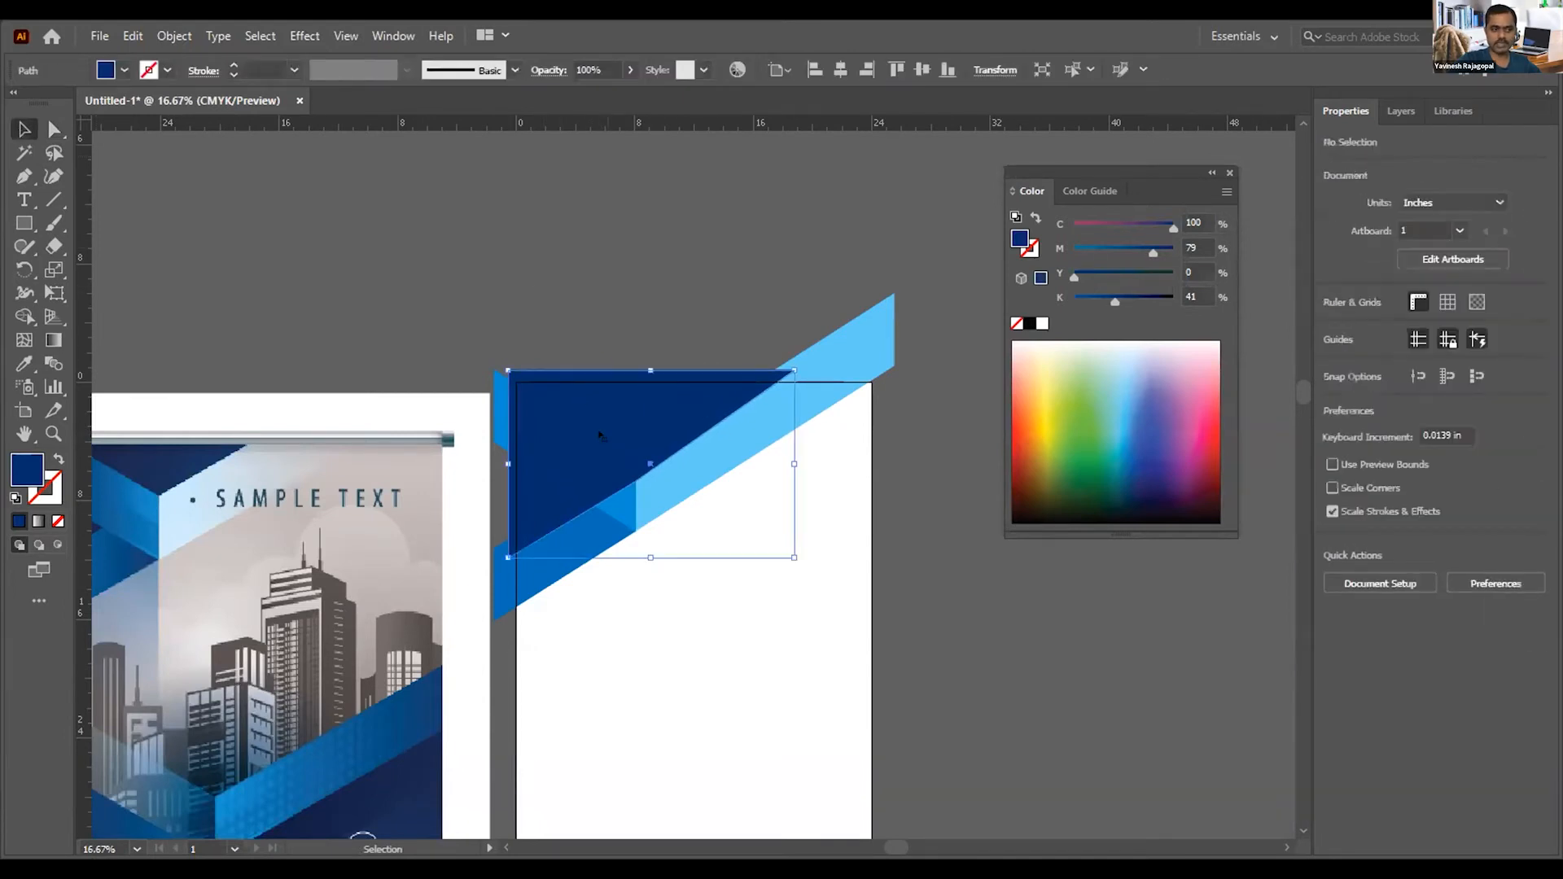
left_click(172, 36)
mouse_move(245, 80)
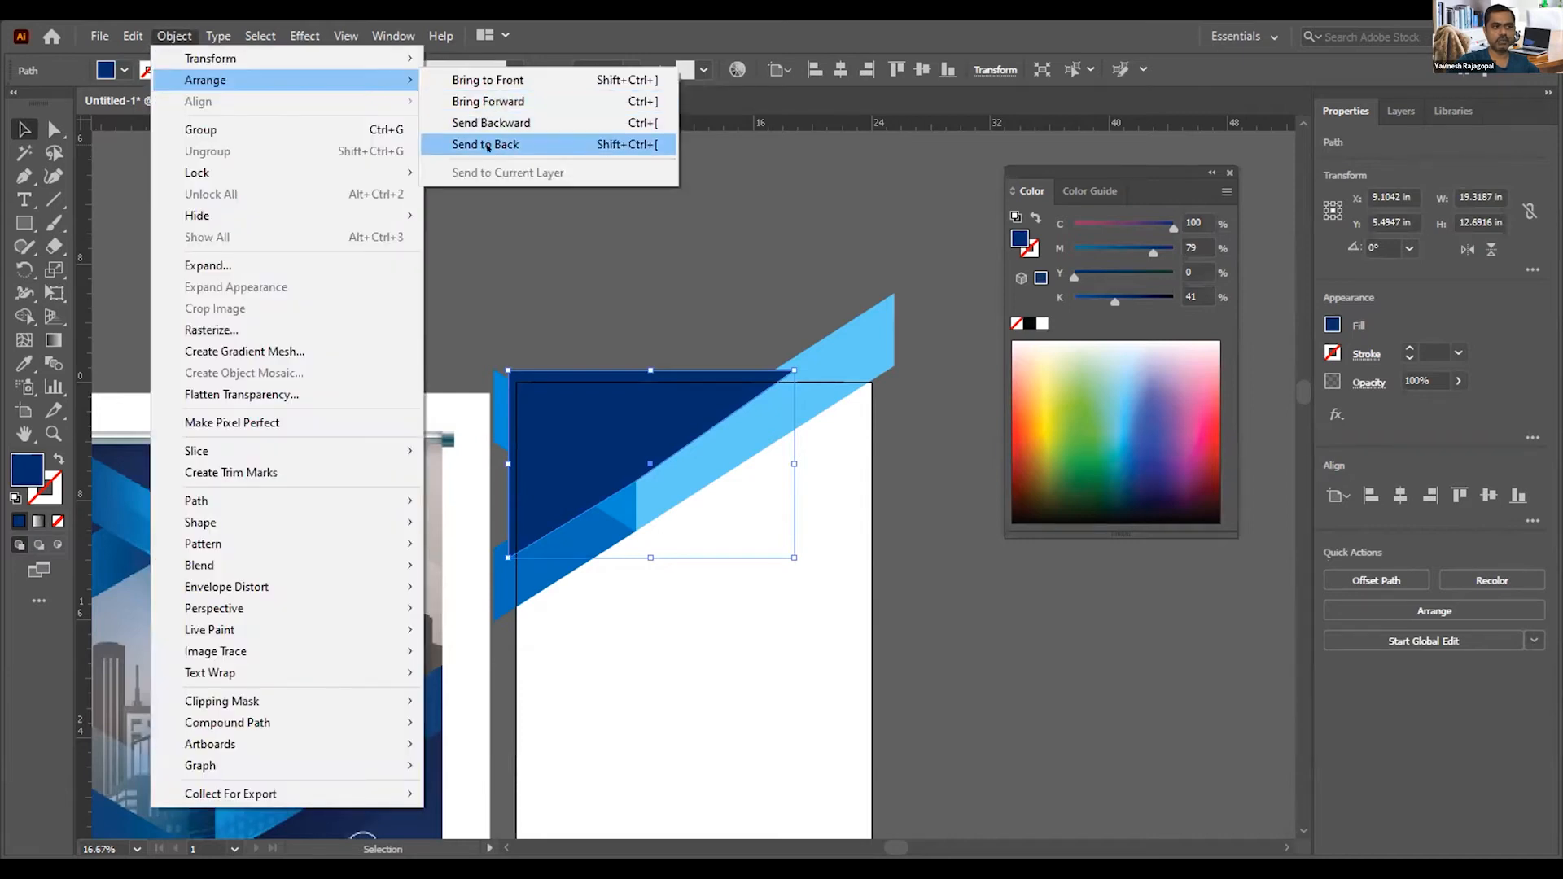
left_click(487, 145)
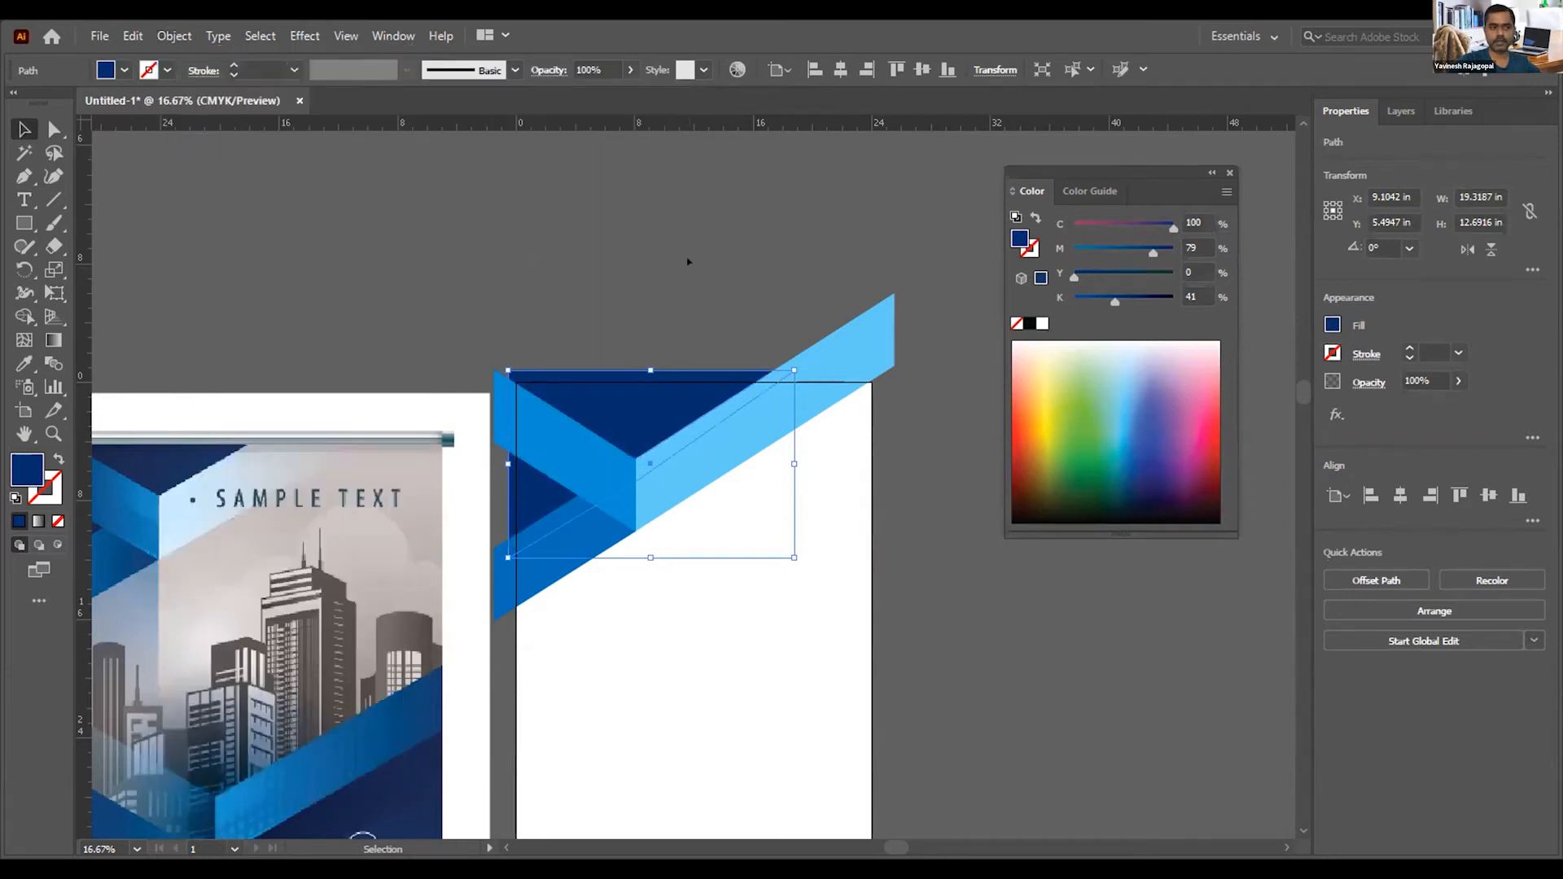
left_click(688, 262)
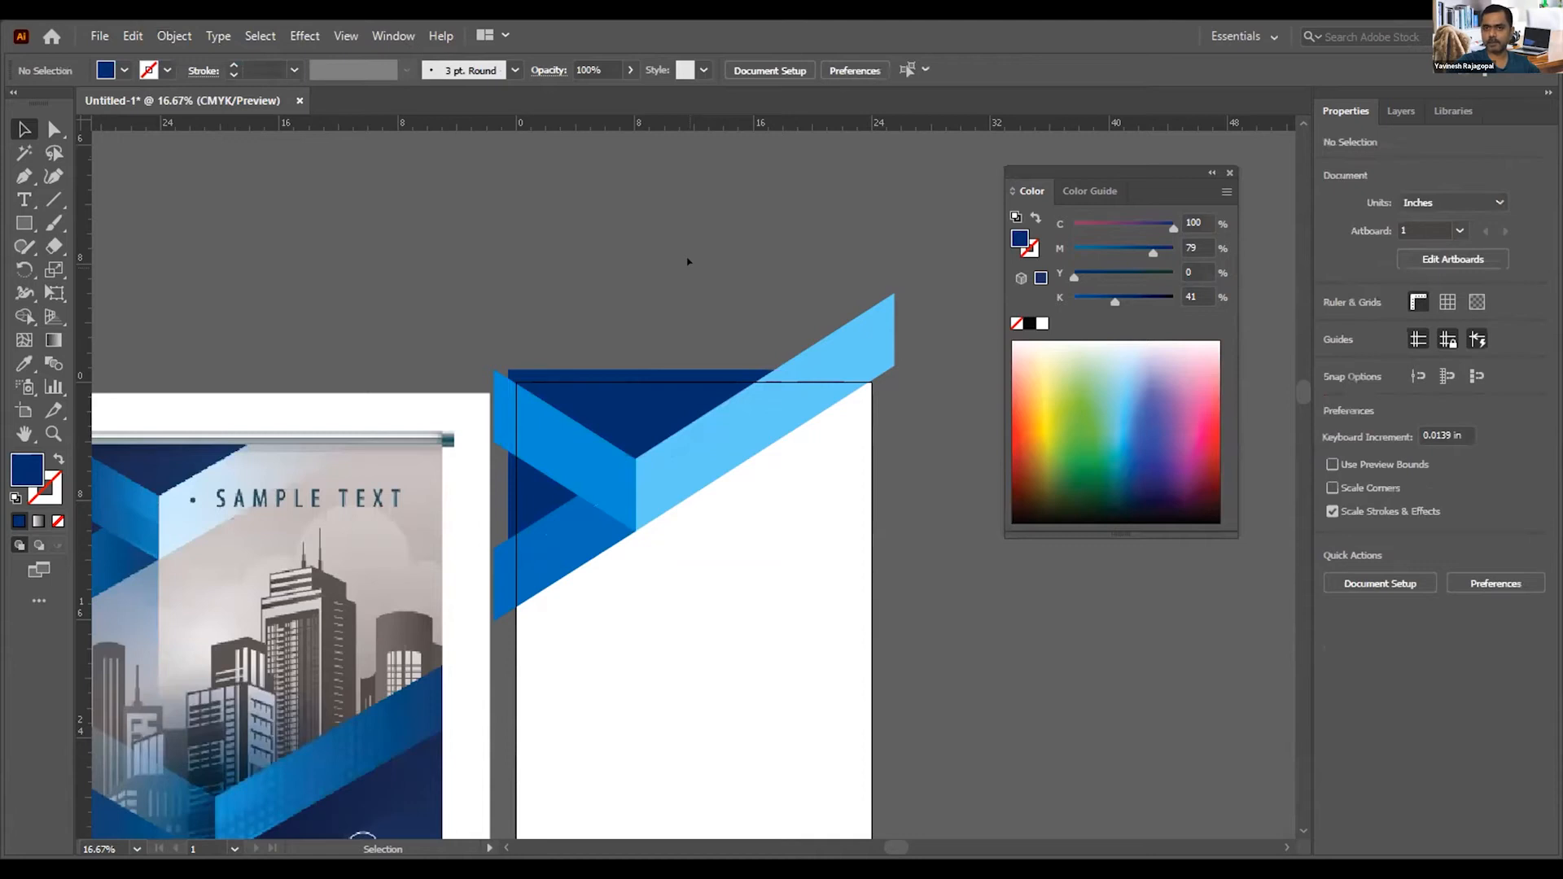
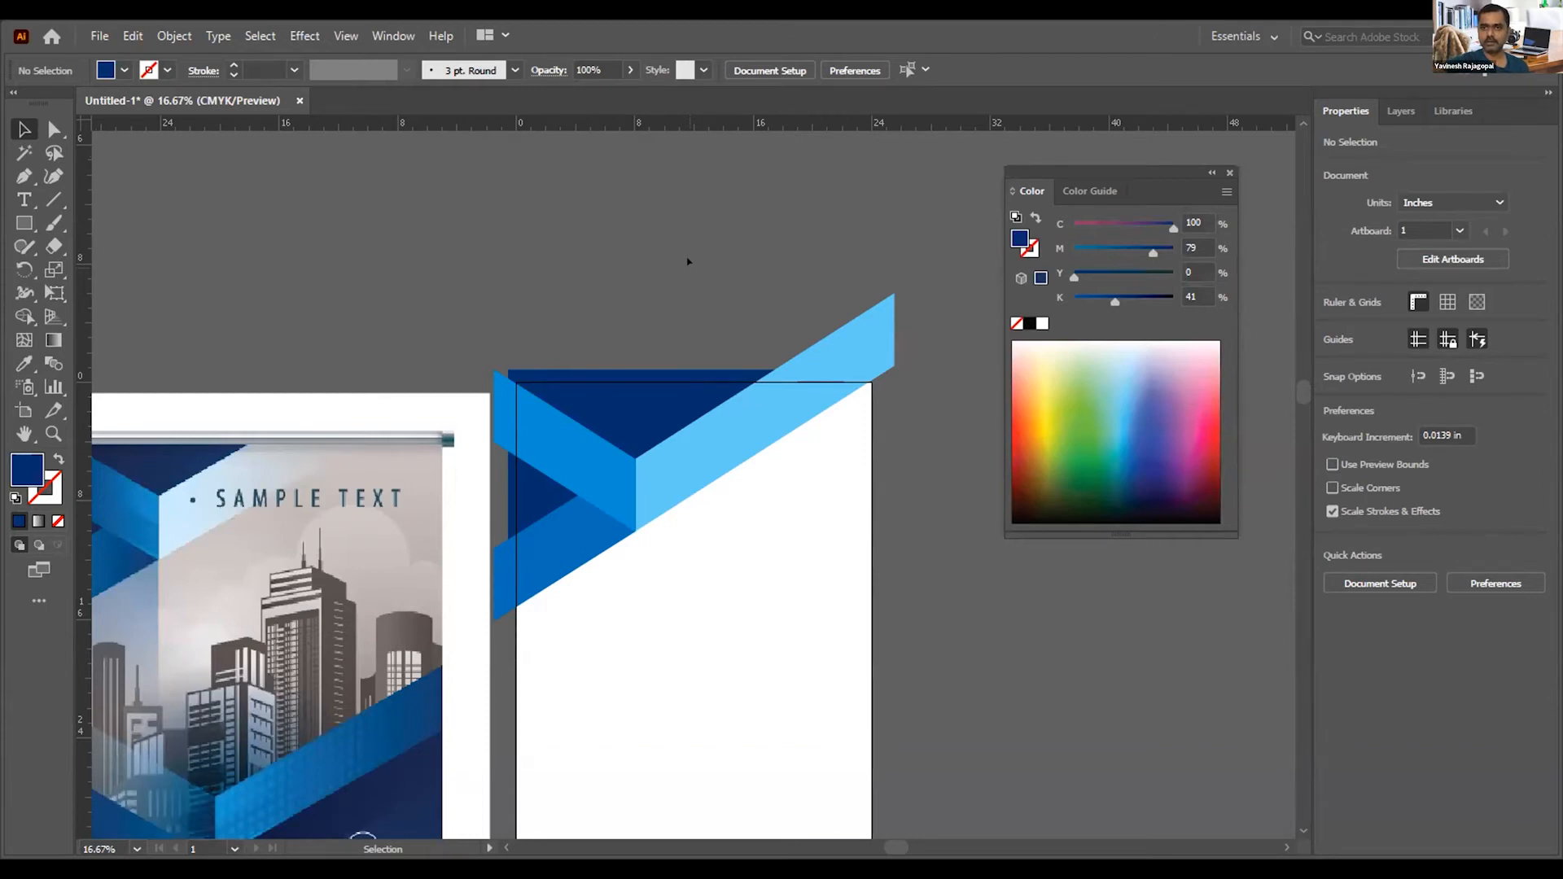
Step: Duplicate the medium and light blue ribbon pieces together, placing the copies lower on the artboard at about X 15.89 in, Y 26.17 in
left_click_drag(429, 307, 629, 182)
left_click_drag(569, 535, 505, 372)
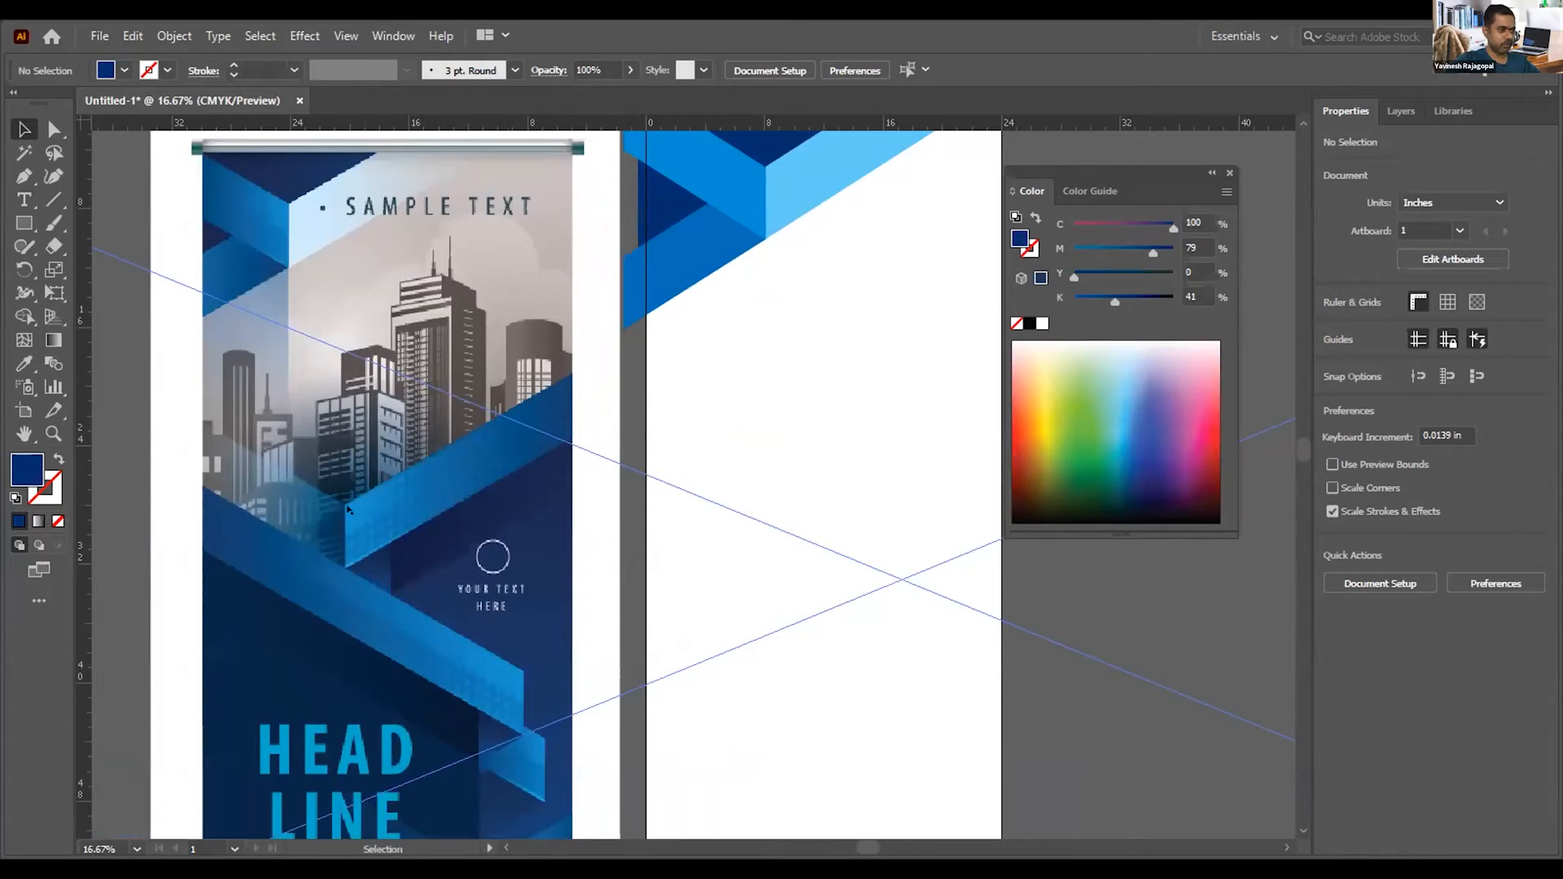
left_click_drag(347, 509, 240, 621)
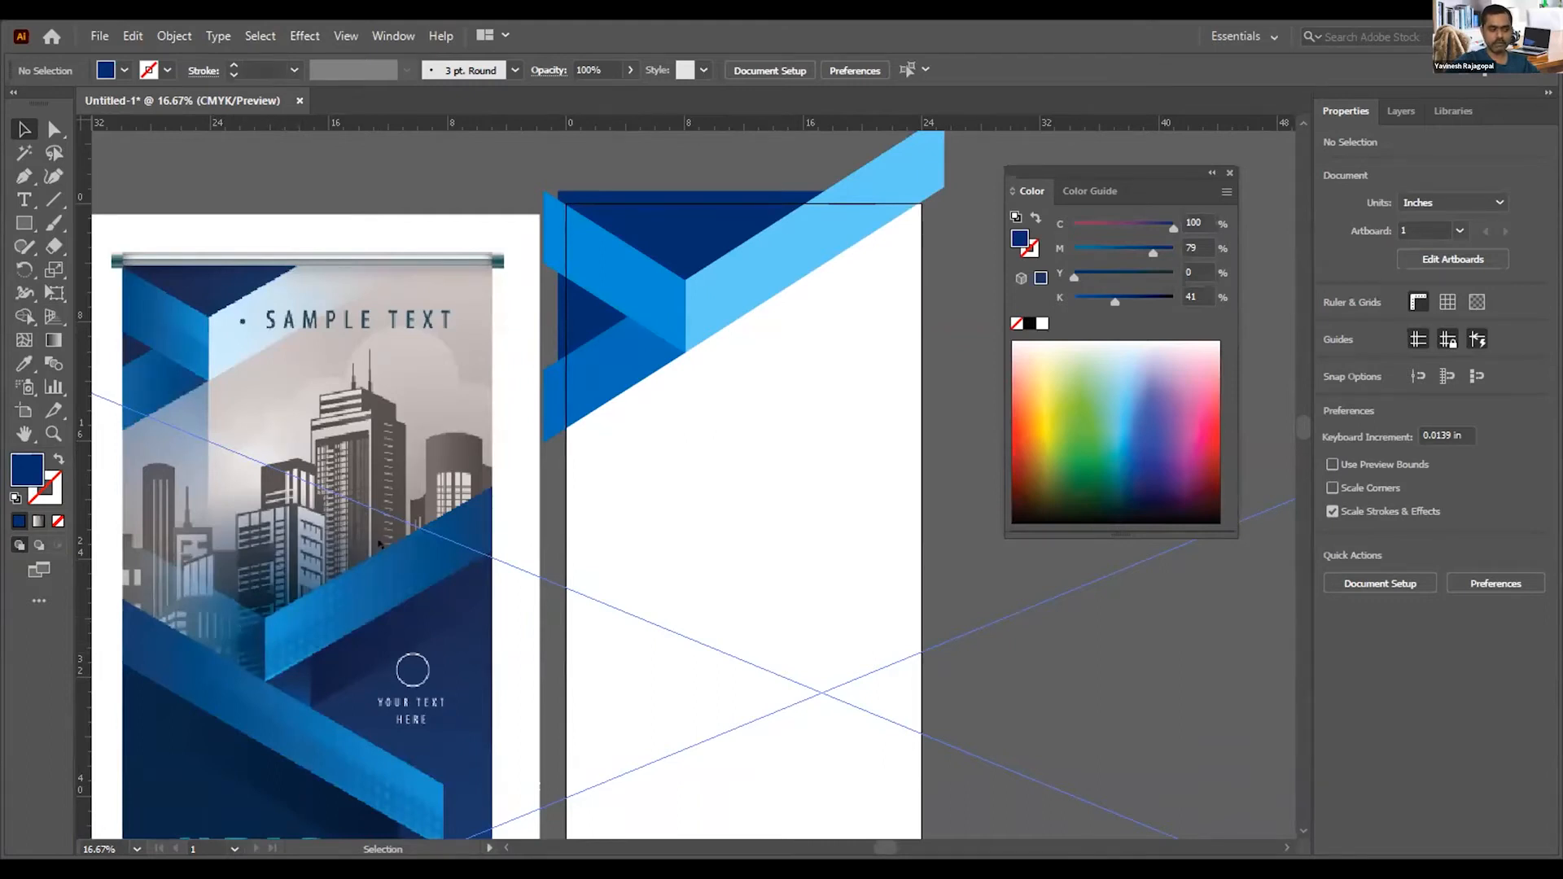
left_click(598, 262)
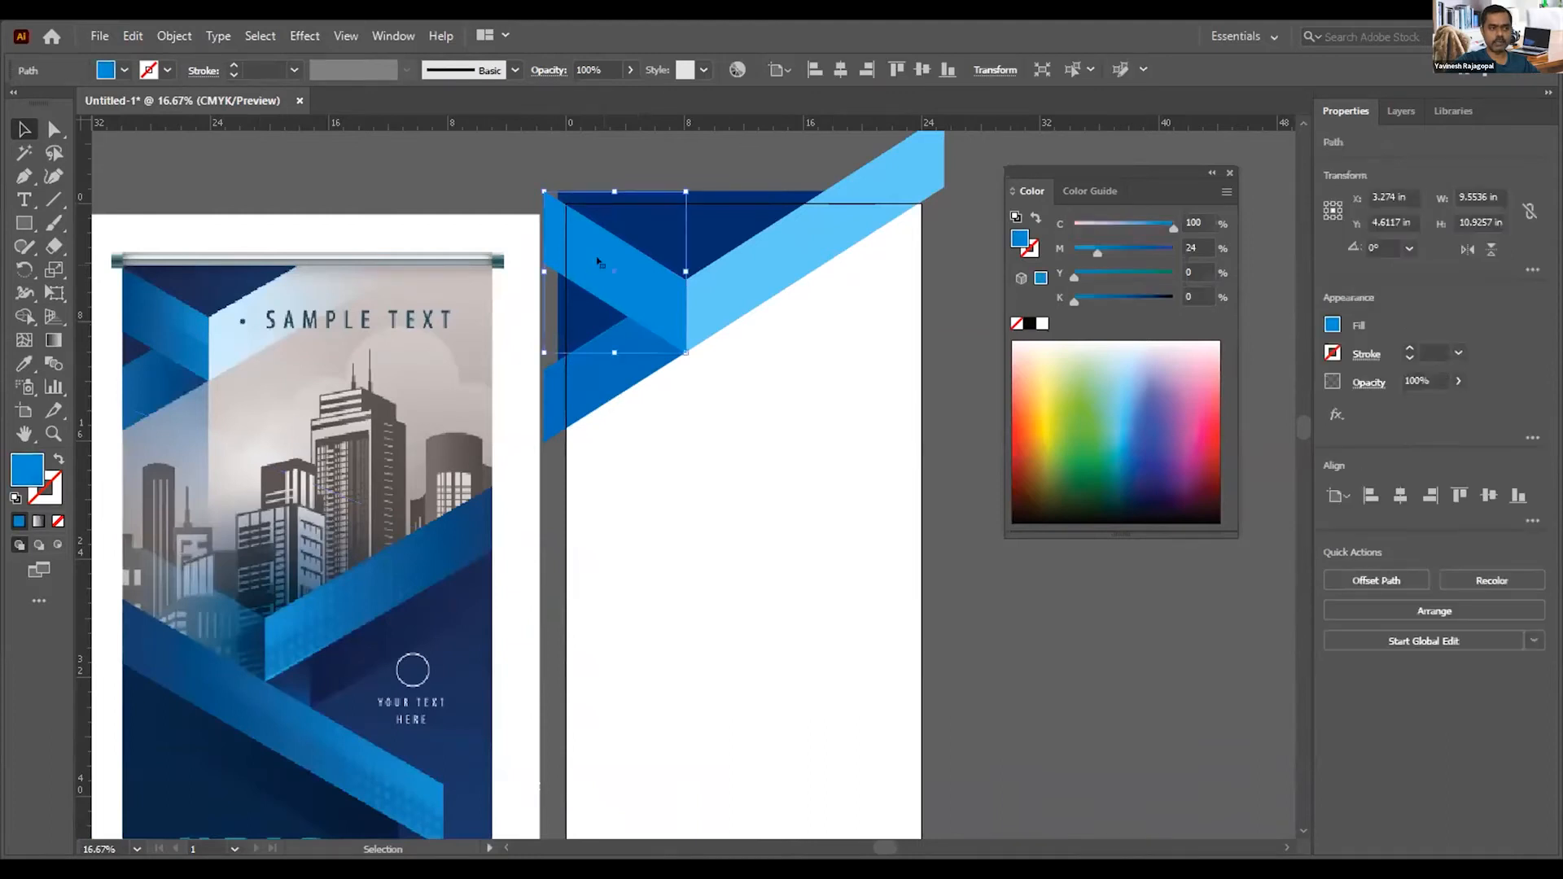
left_click(769, 259, "shift")
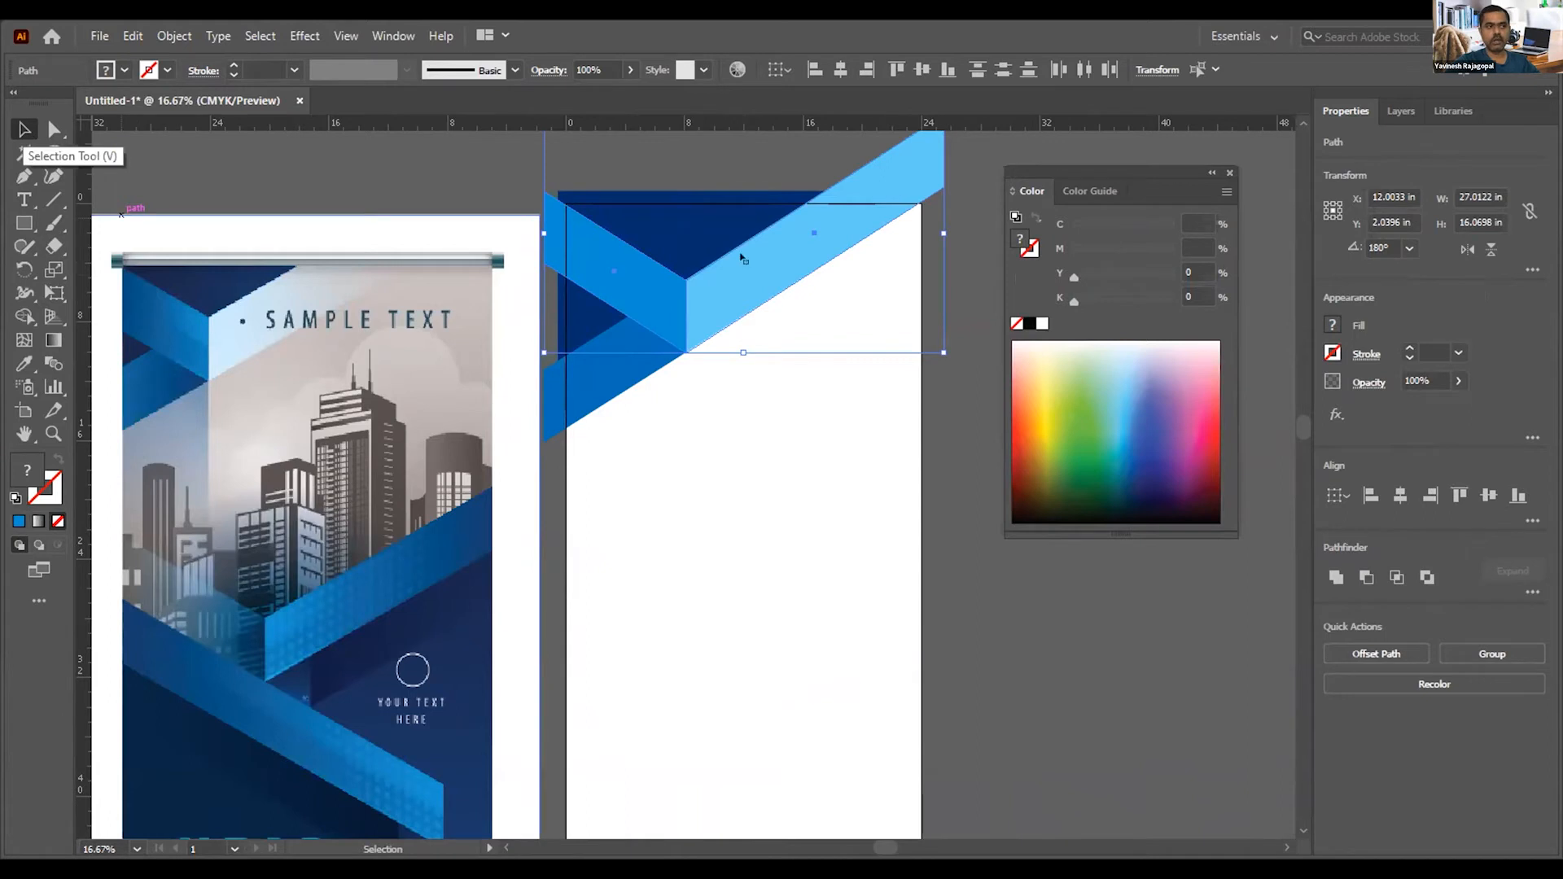
left_click_drag(743, 271, 739, 429)
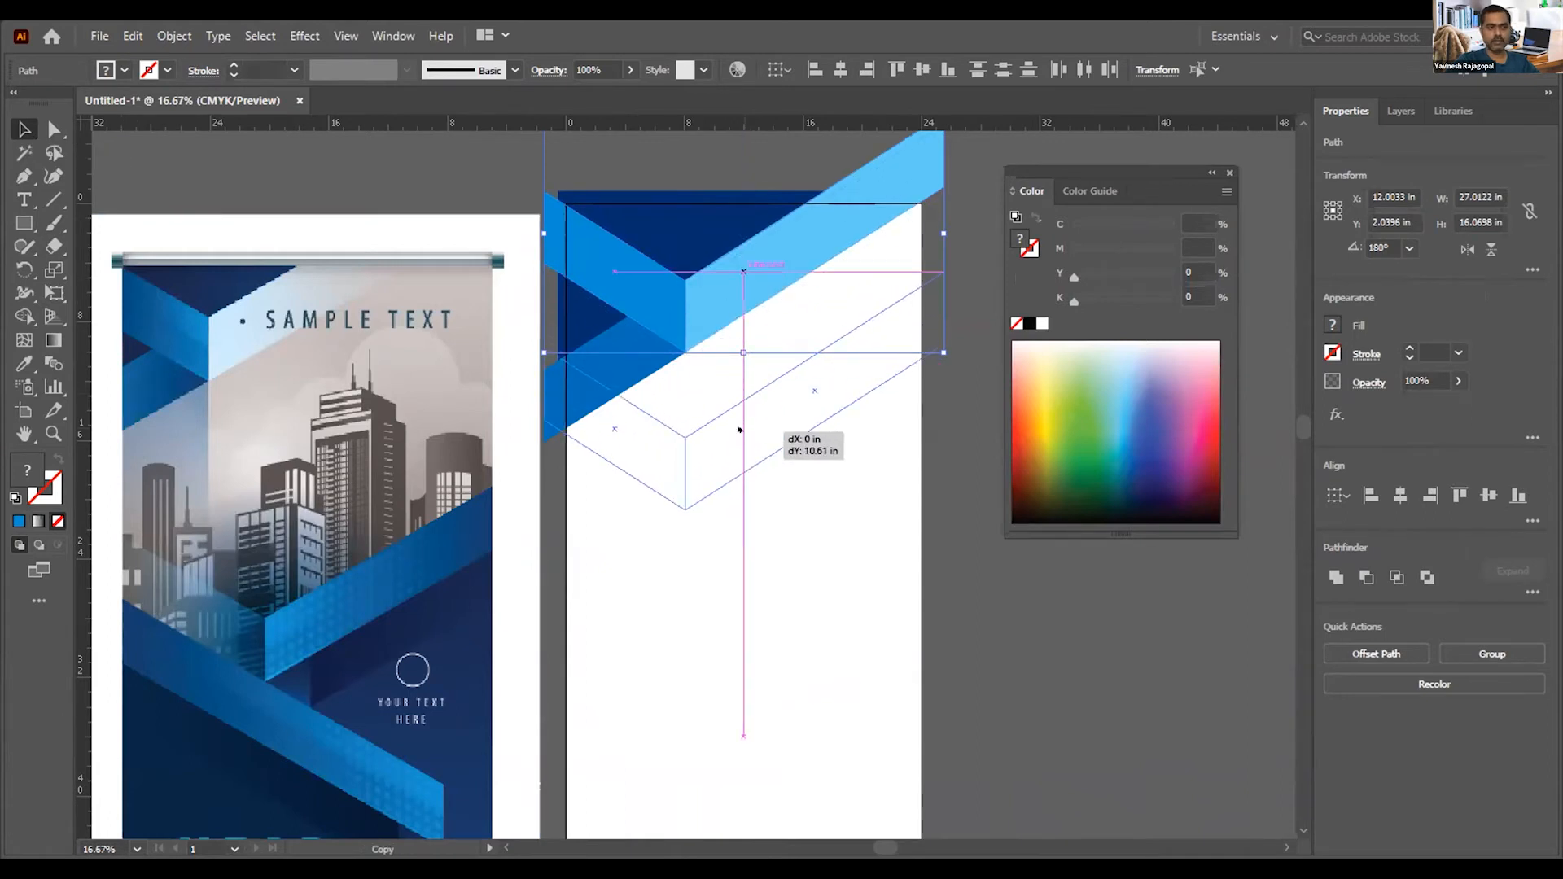
left_click_drag(739, 429, 788, 628)
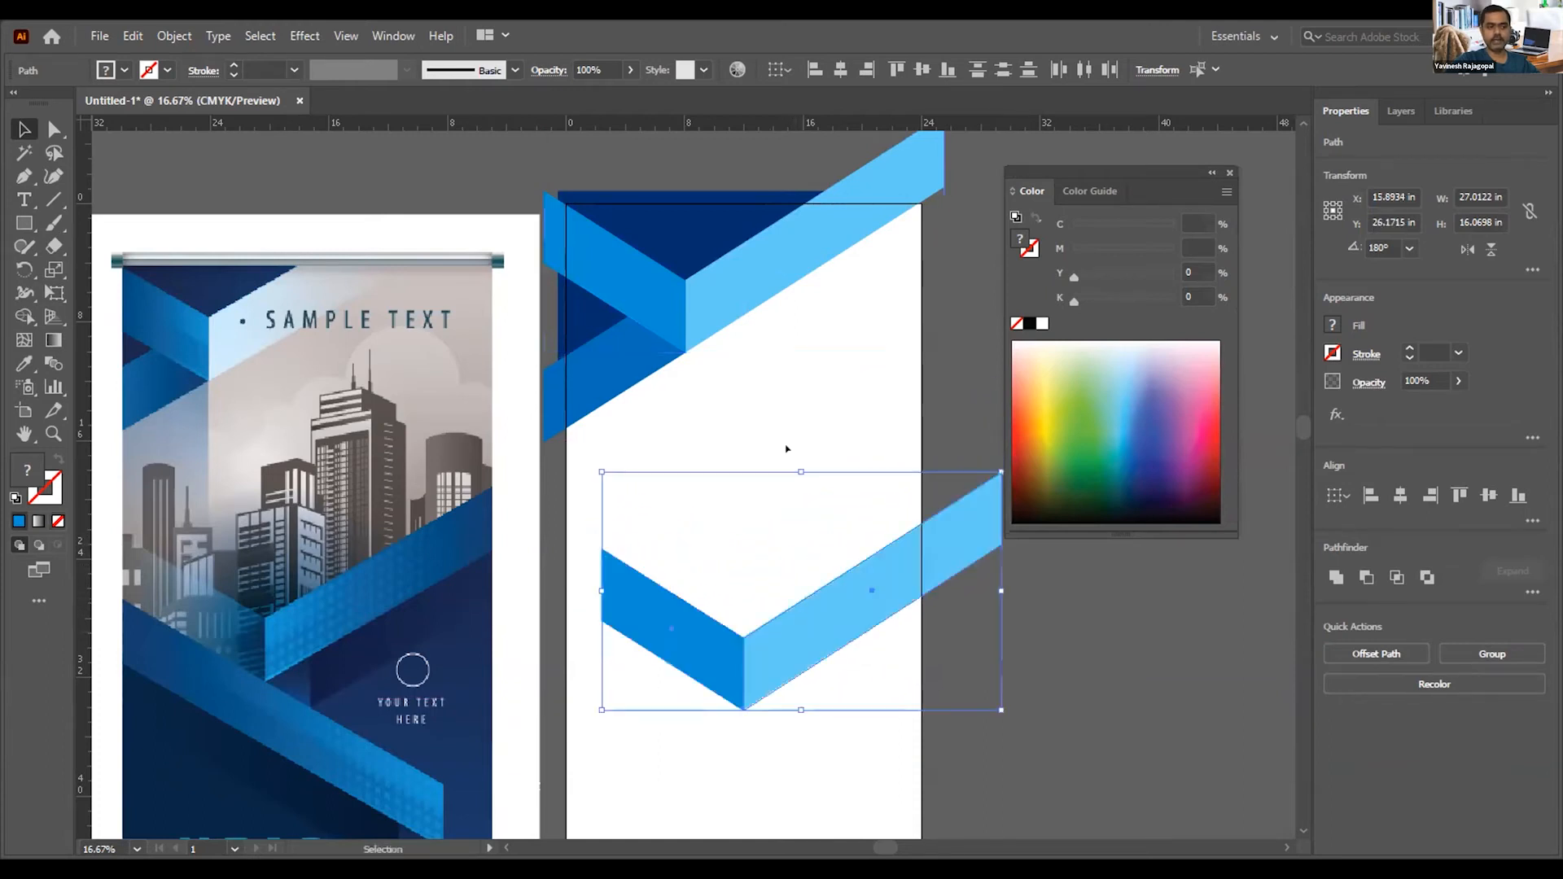
left_click(784, 399)
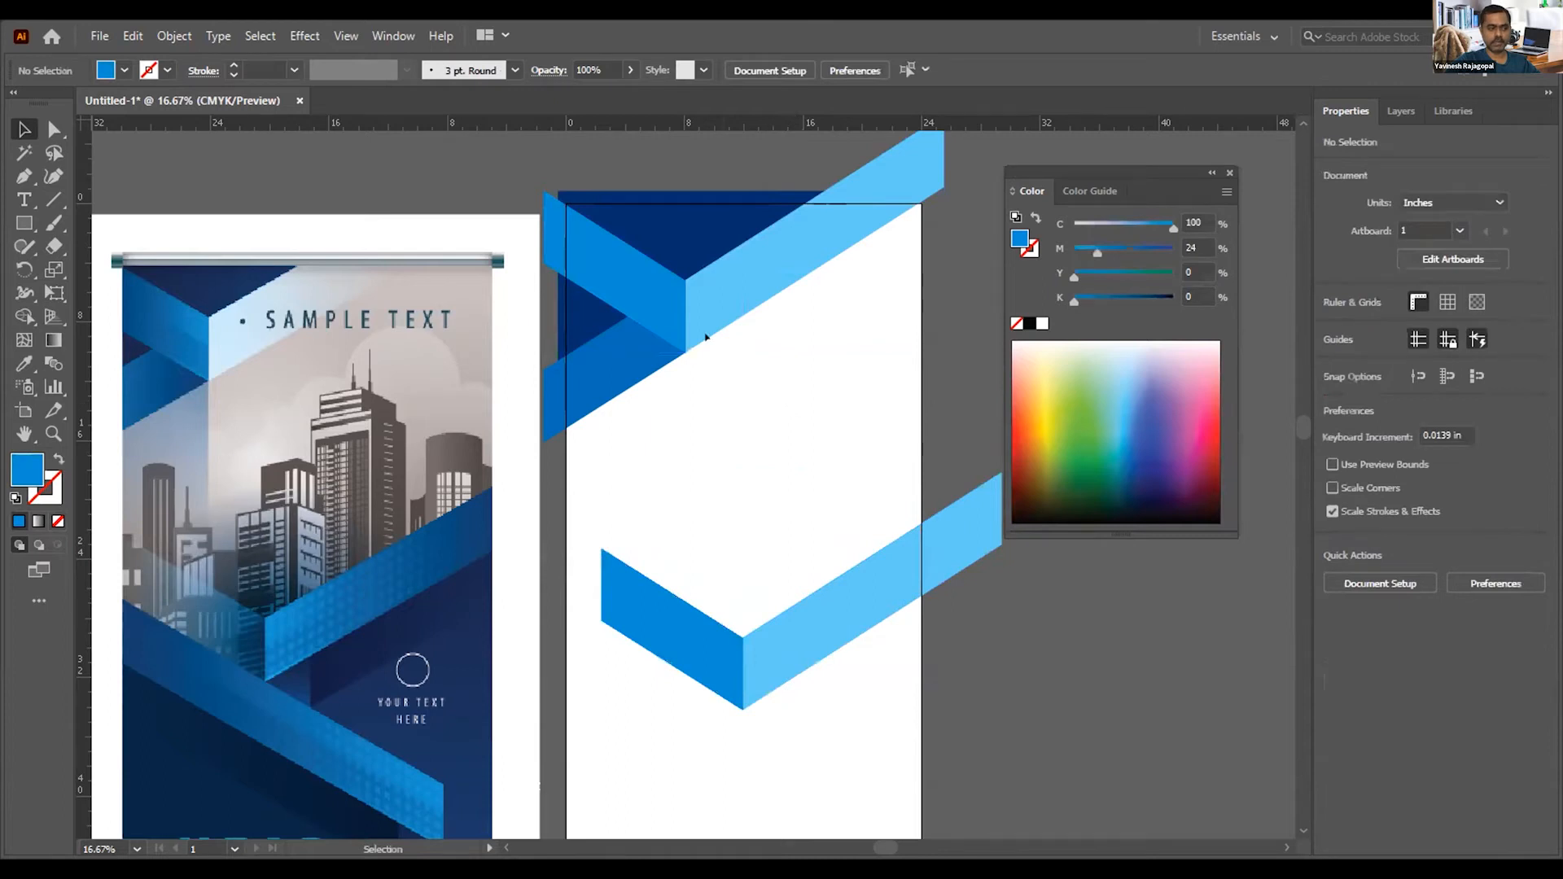
scroll(674, 352, "down", 4)
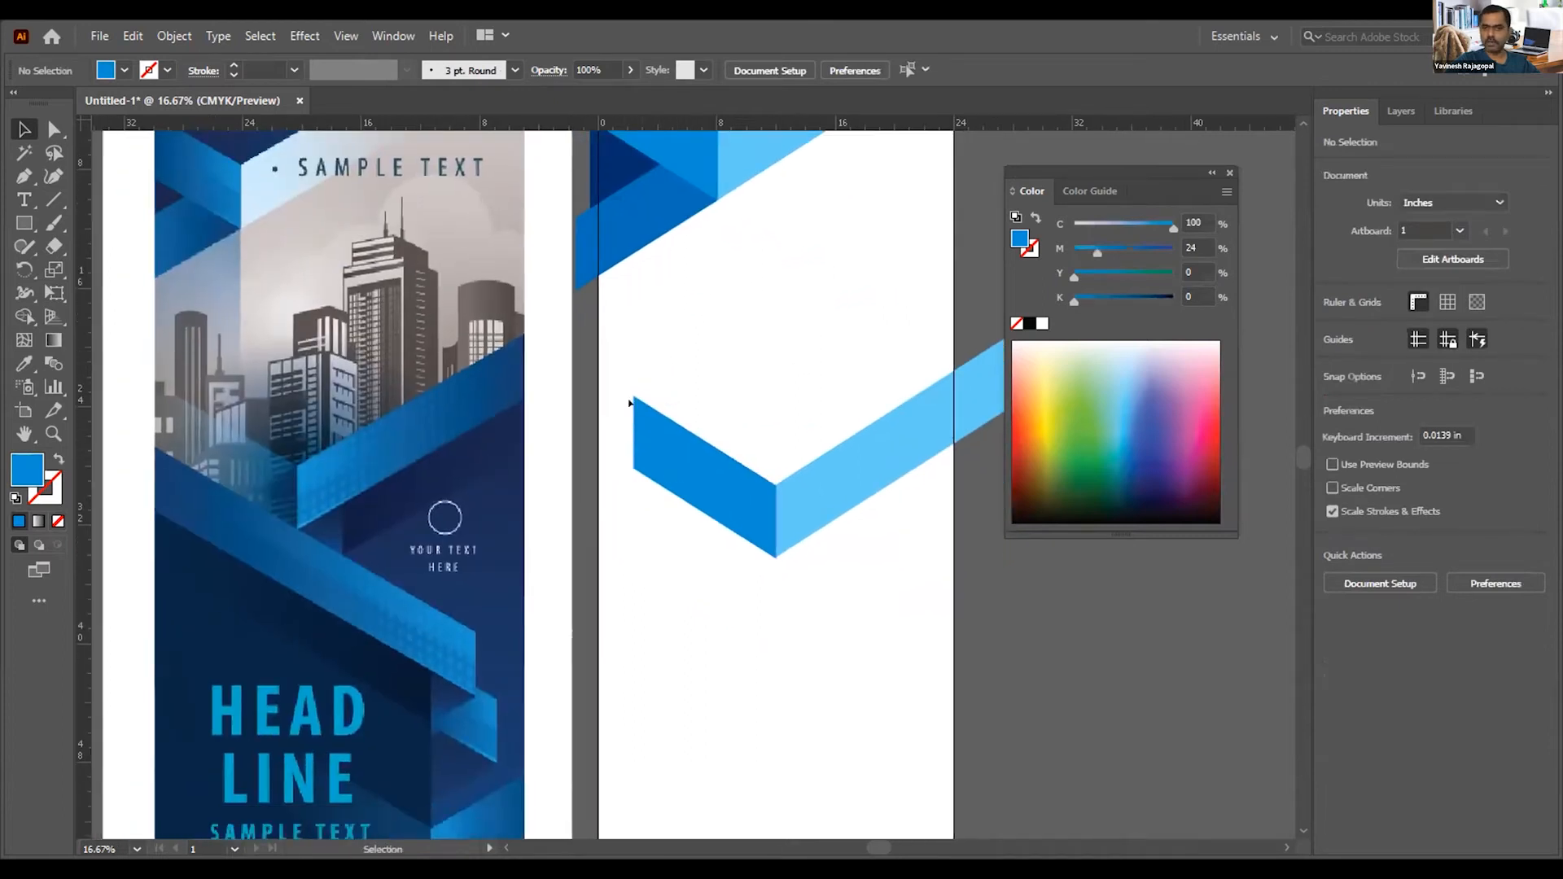
Step: Extend the medium blue ribbon copy past the artboard's left edge and reposition both copies at about X 12.42 in, Y 24.92 in
key("a")
left_click_drag(614, 356, 568, 429)
left_click(720, 355)
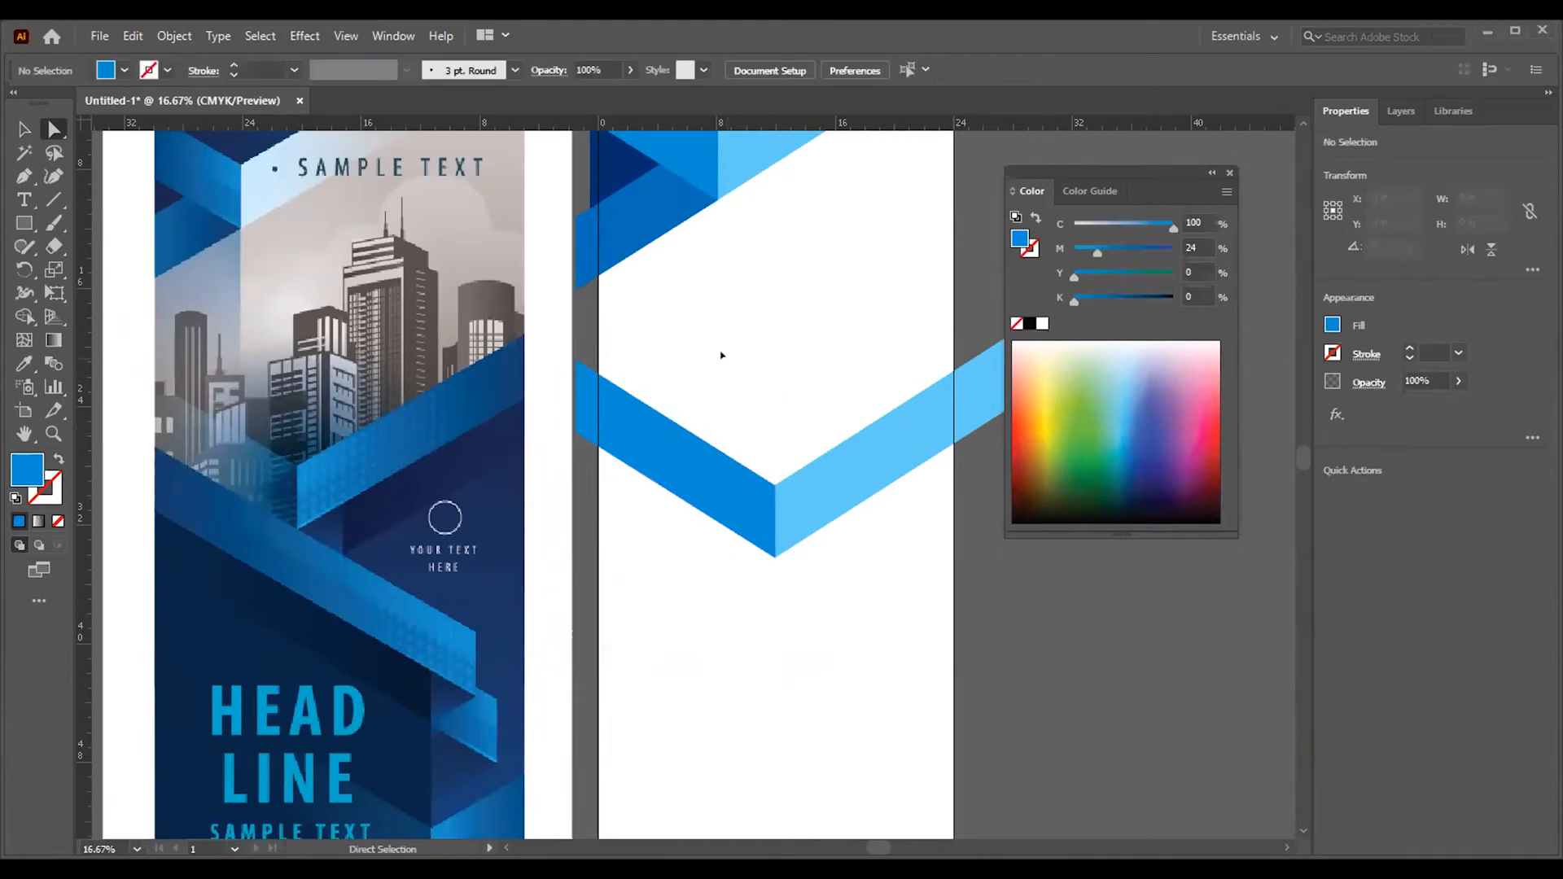
left_click_drag(806, 352, 754, 388)
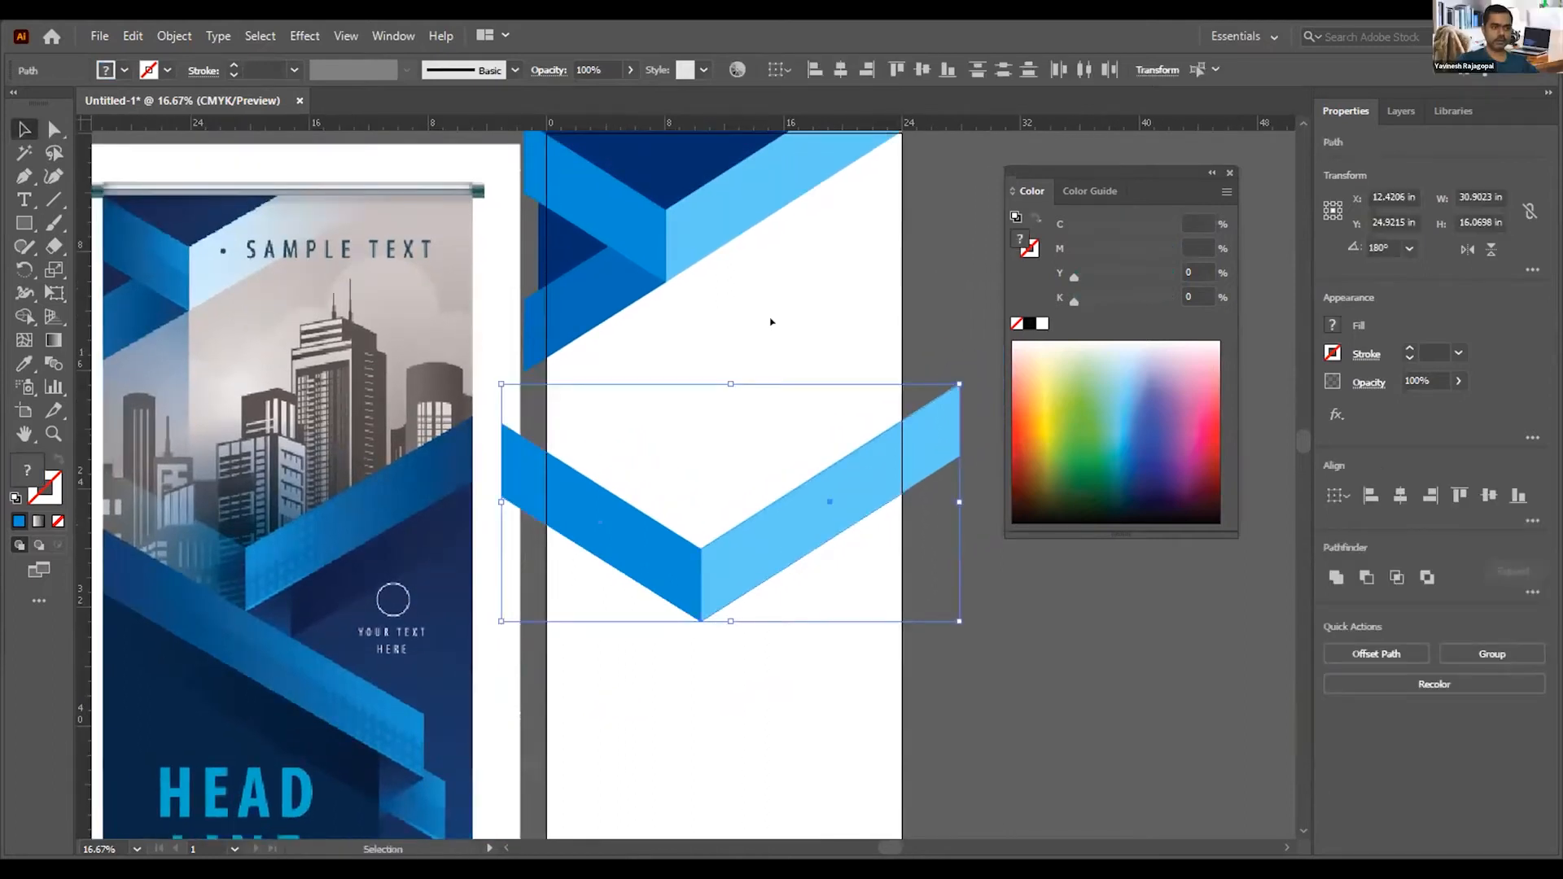
left_click(773, 322)
left_click_drag(548, 384, 587, 446)
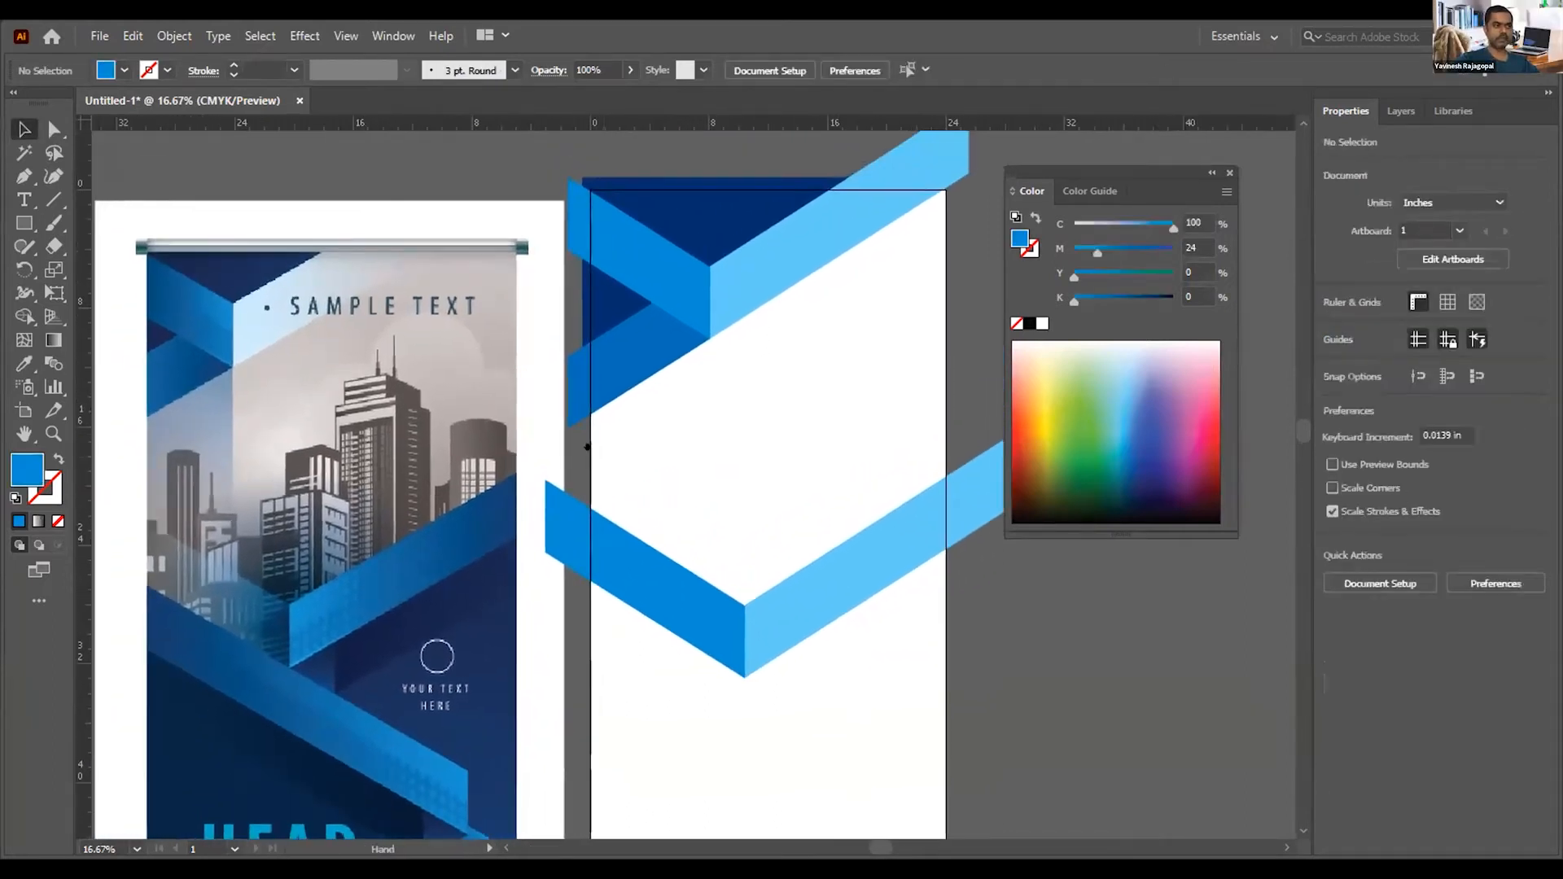
left_click_drag(740, 432, 726, 398)
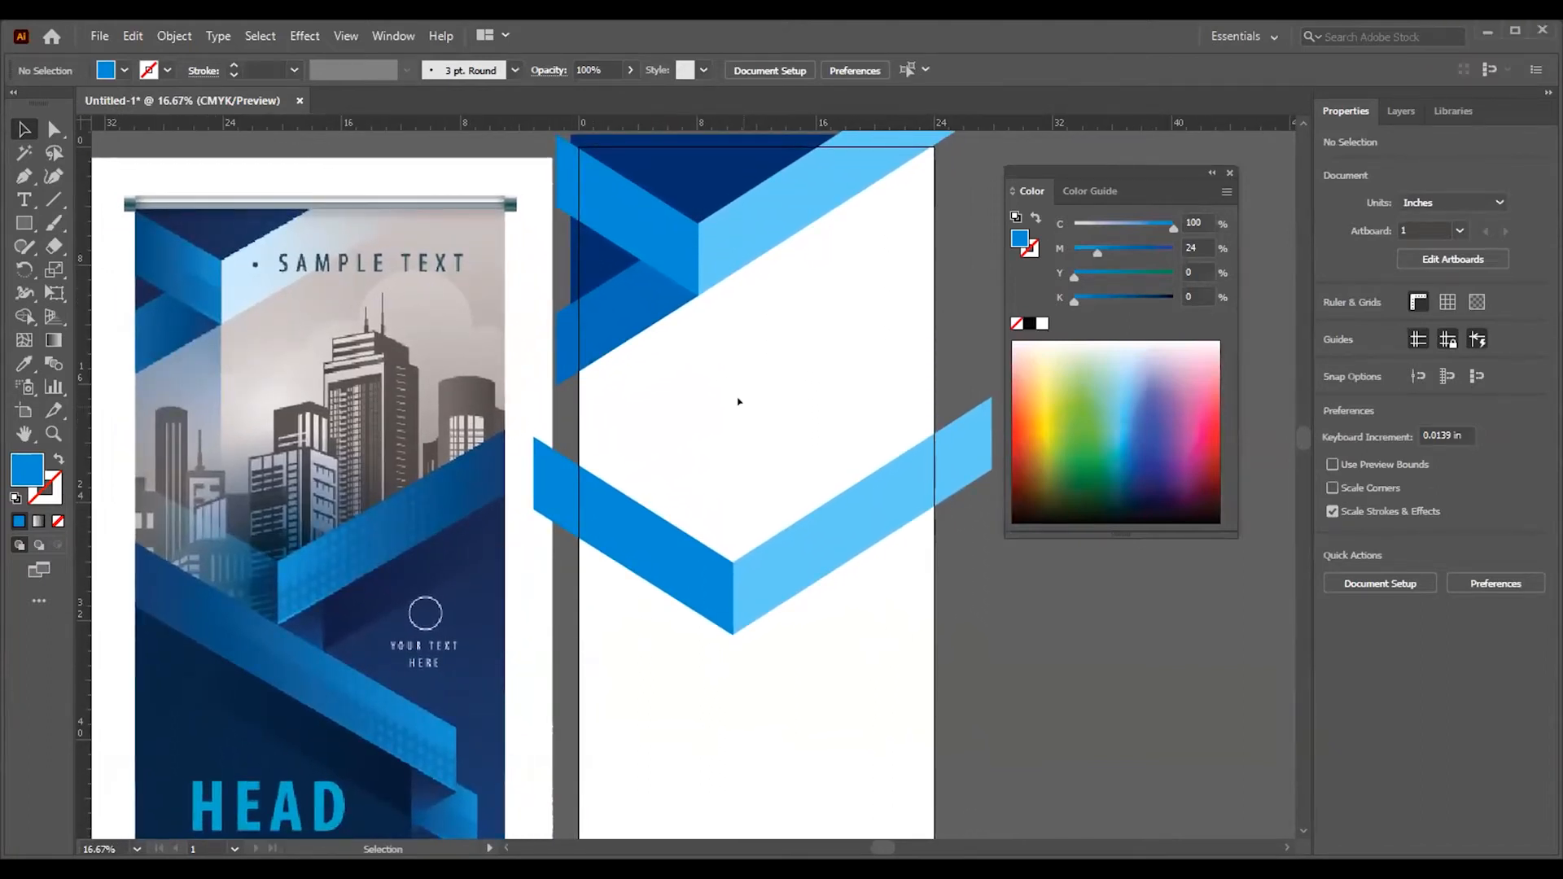
Step: Delete the navy backdrop and draw a replacement rectangle about 8.18 by 4.71 in over the artboard's top-left corner
left_click(663, 275)
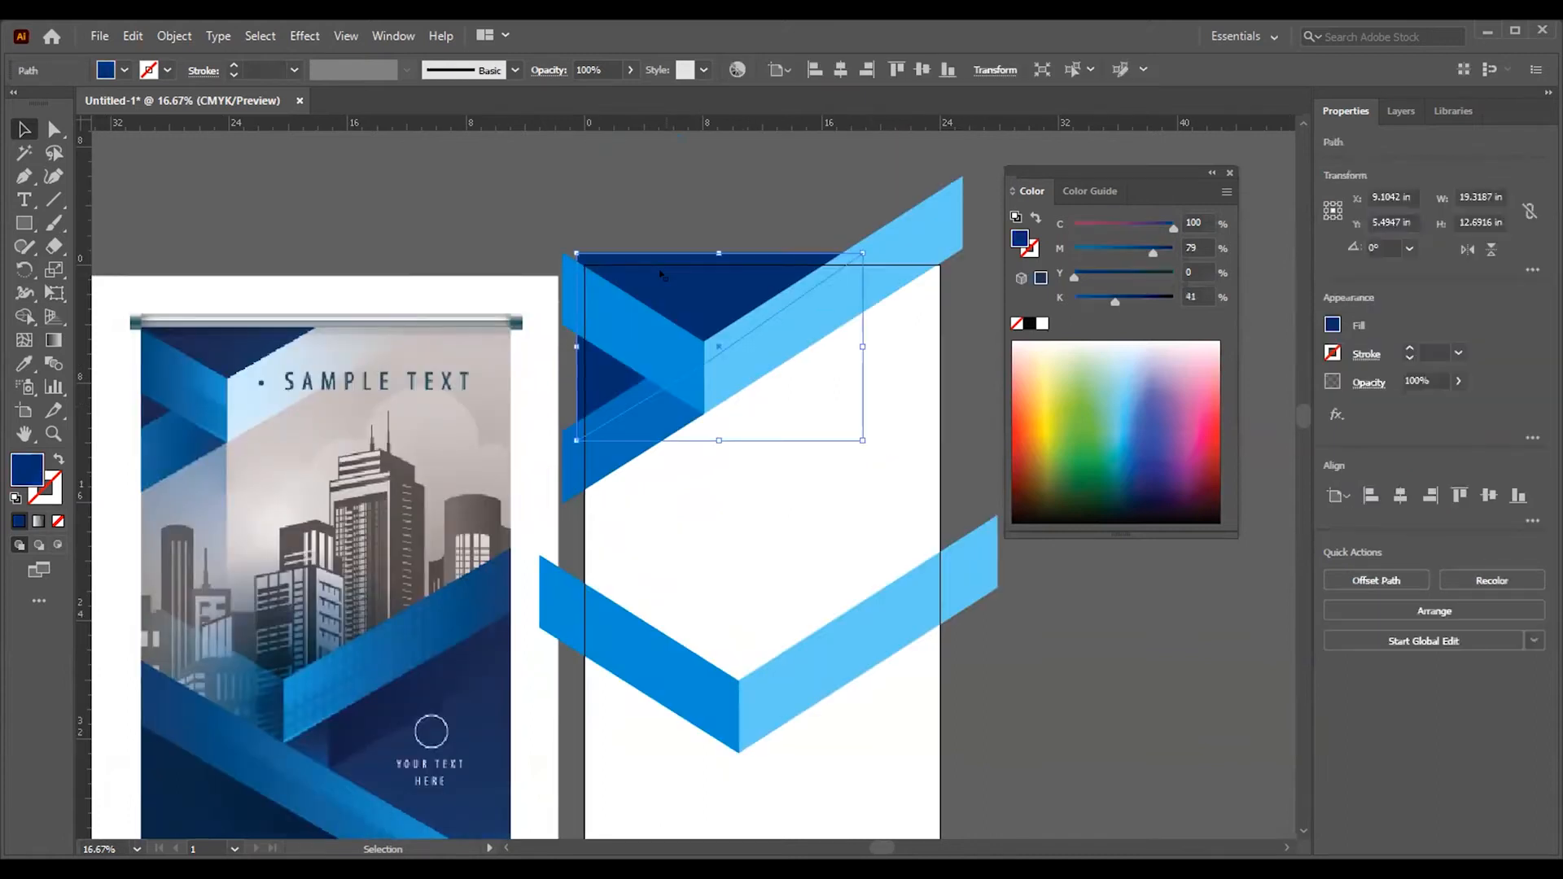
key("Delete")
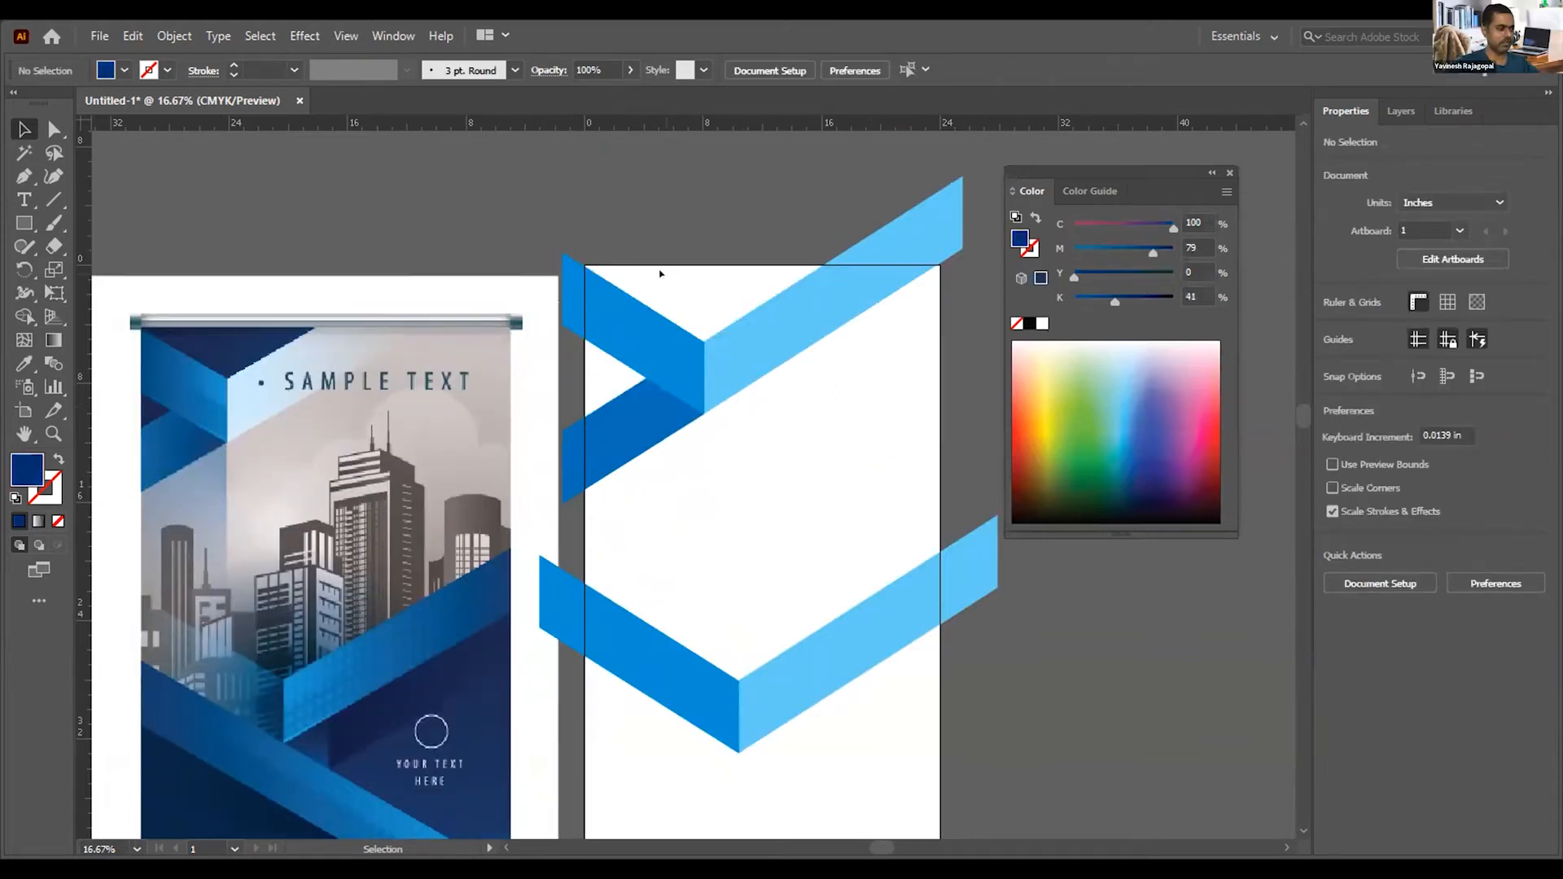
left_click(24, 223)
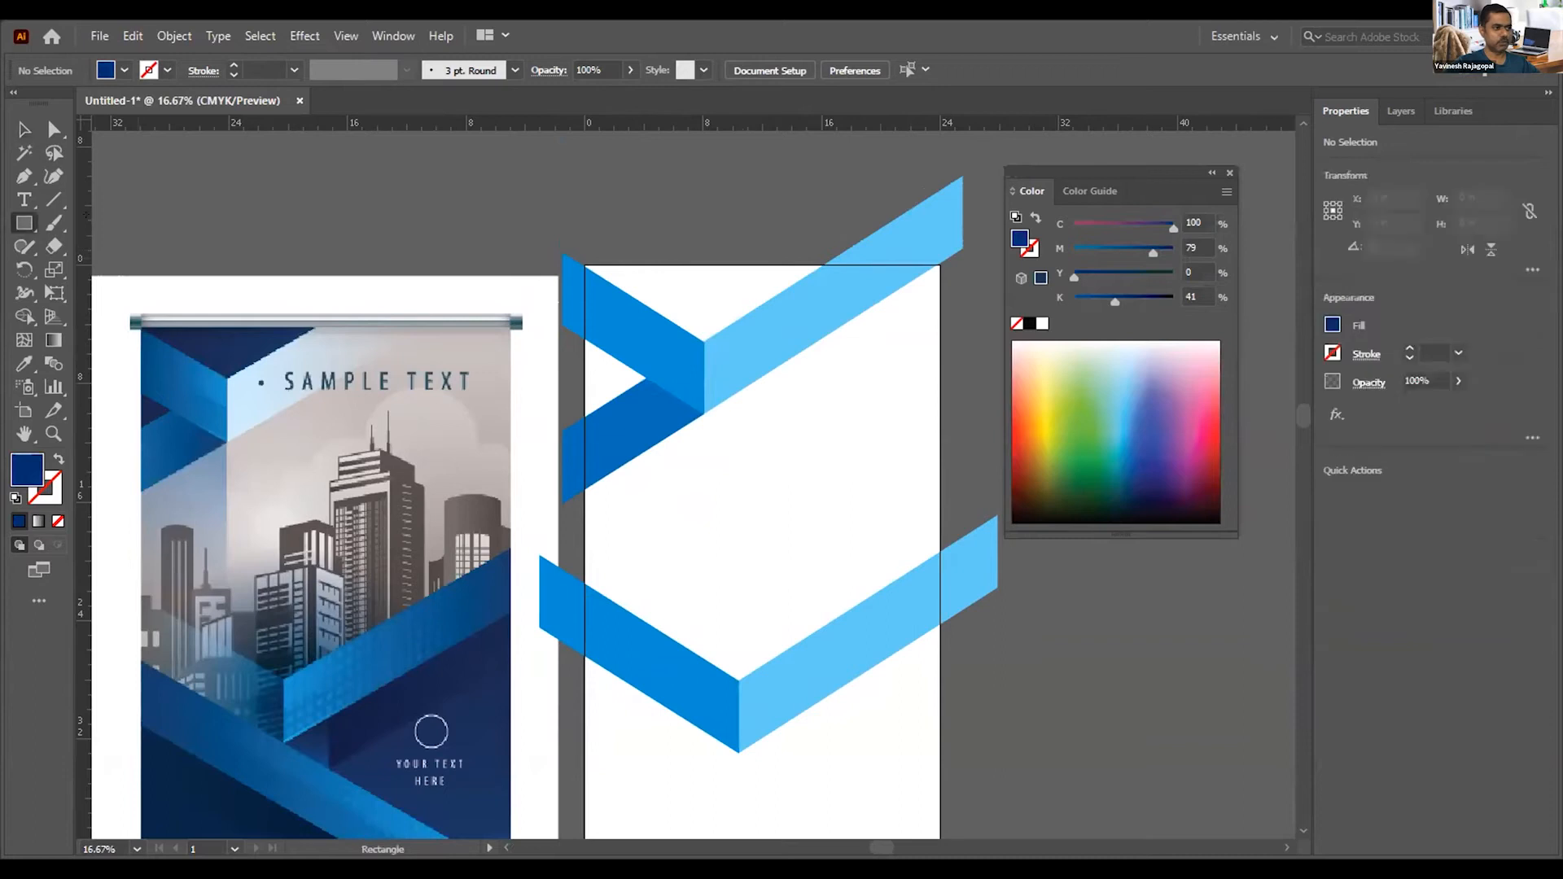
left_click_drag(574, 253, 694, 322)
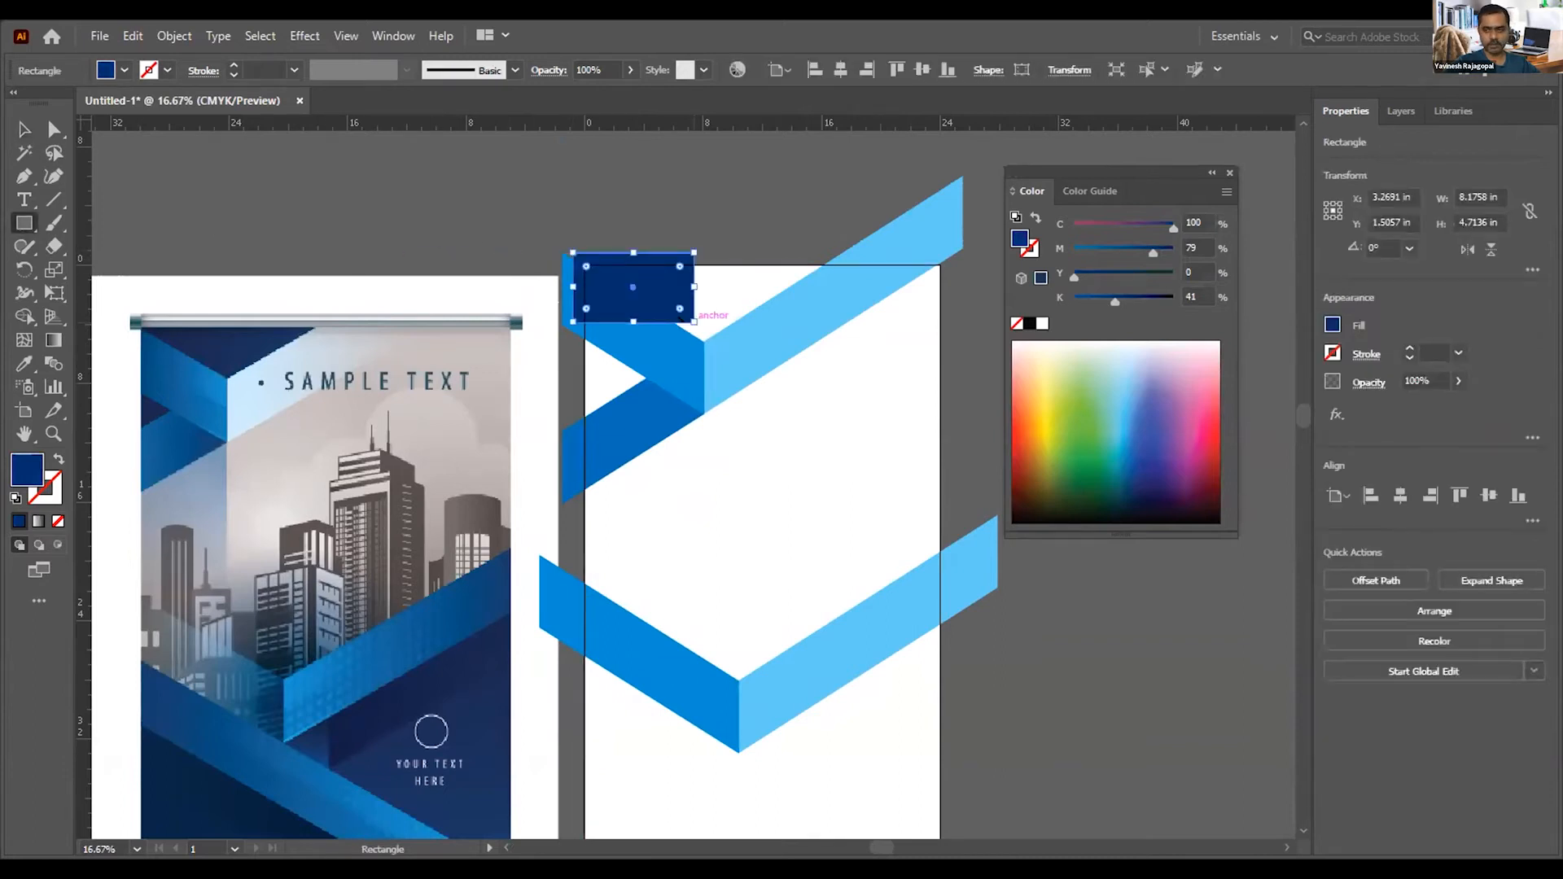
Step: Reshape the new navy rectangle's corners along the ribbon's diagonal, with the lower-left corner at about X -0.49 in, Y 12.10 in
key("a")
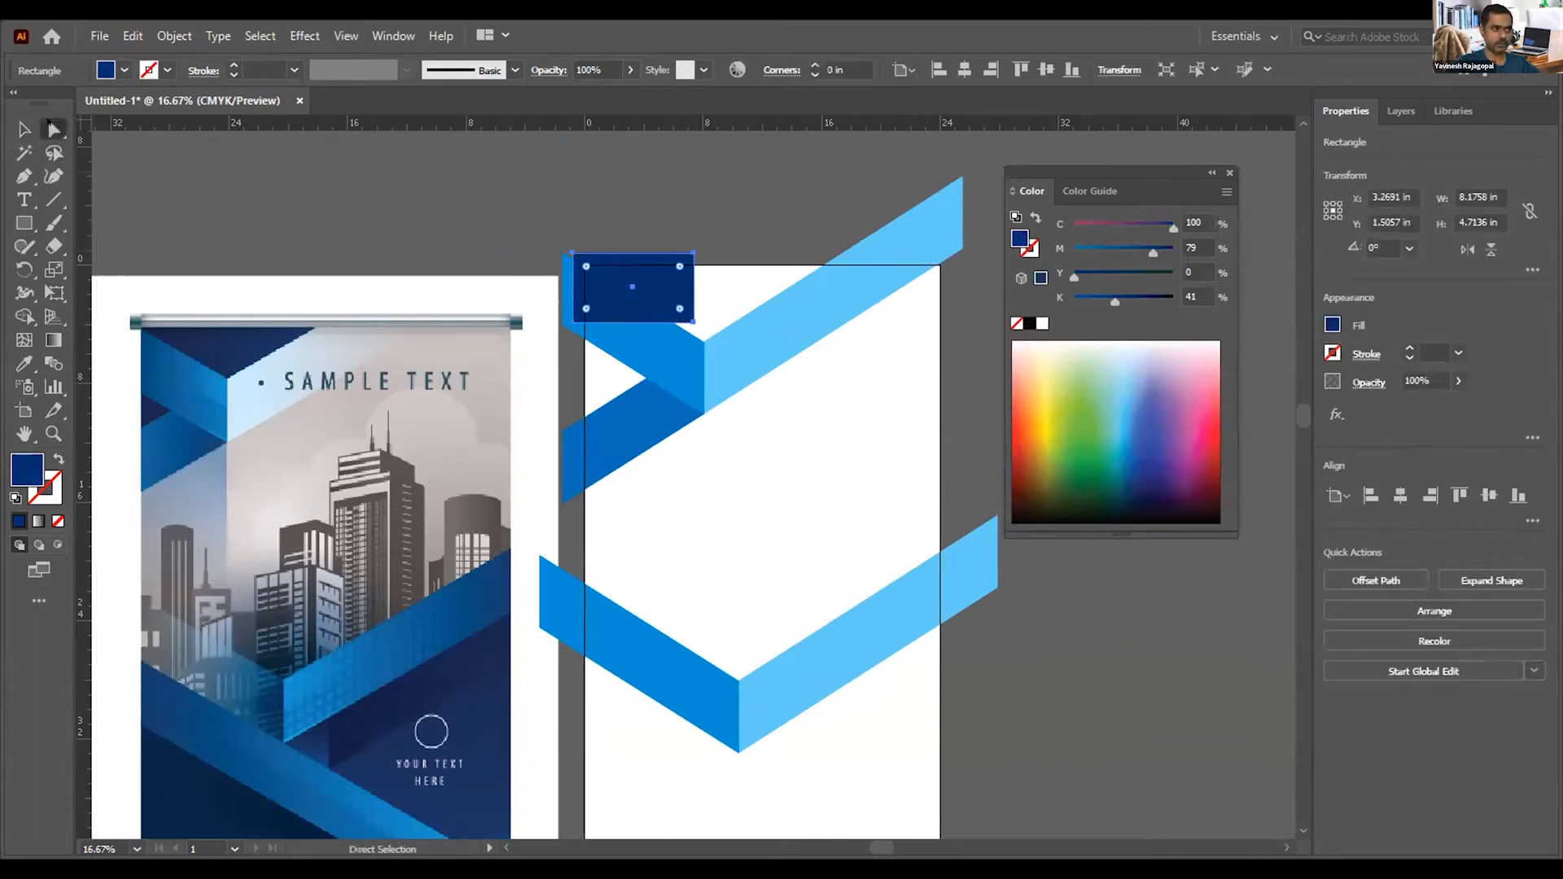
left_click(707, 244)
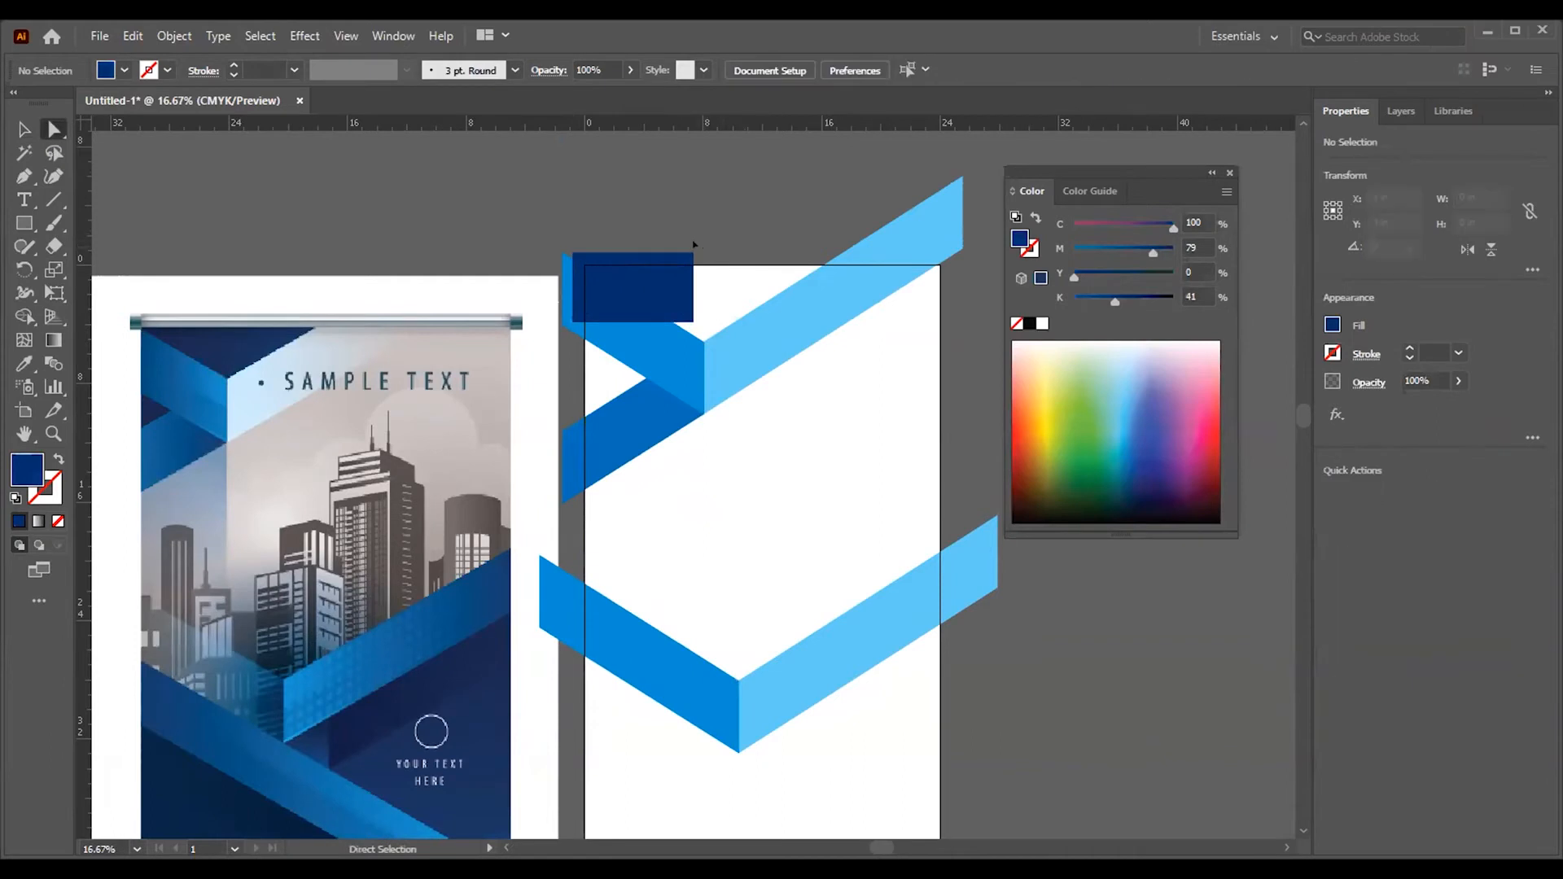
left_click_drag(693, 245, 864, 246)
mouse_move(694, 321)
left_mouse_down()
mouse_move(717, 327)
mouse_move(707, 339)
left_mouse_up()
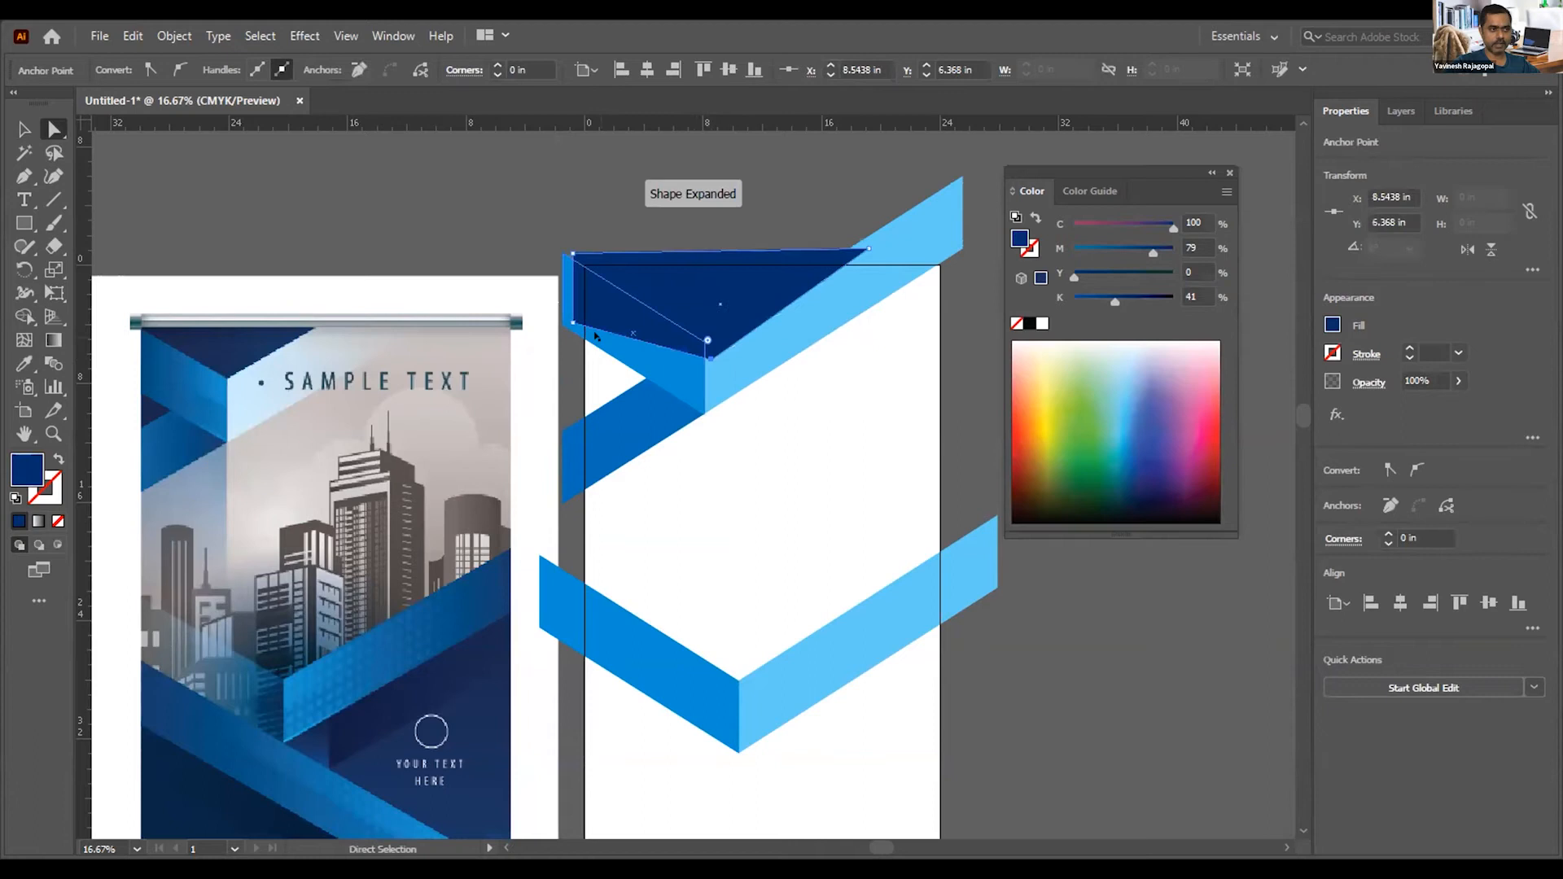
left_click_drag(574, 323, 576, 443)
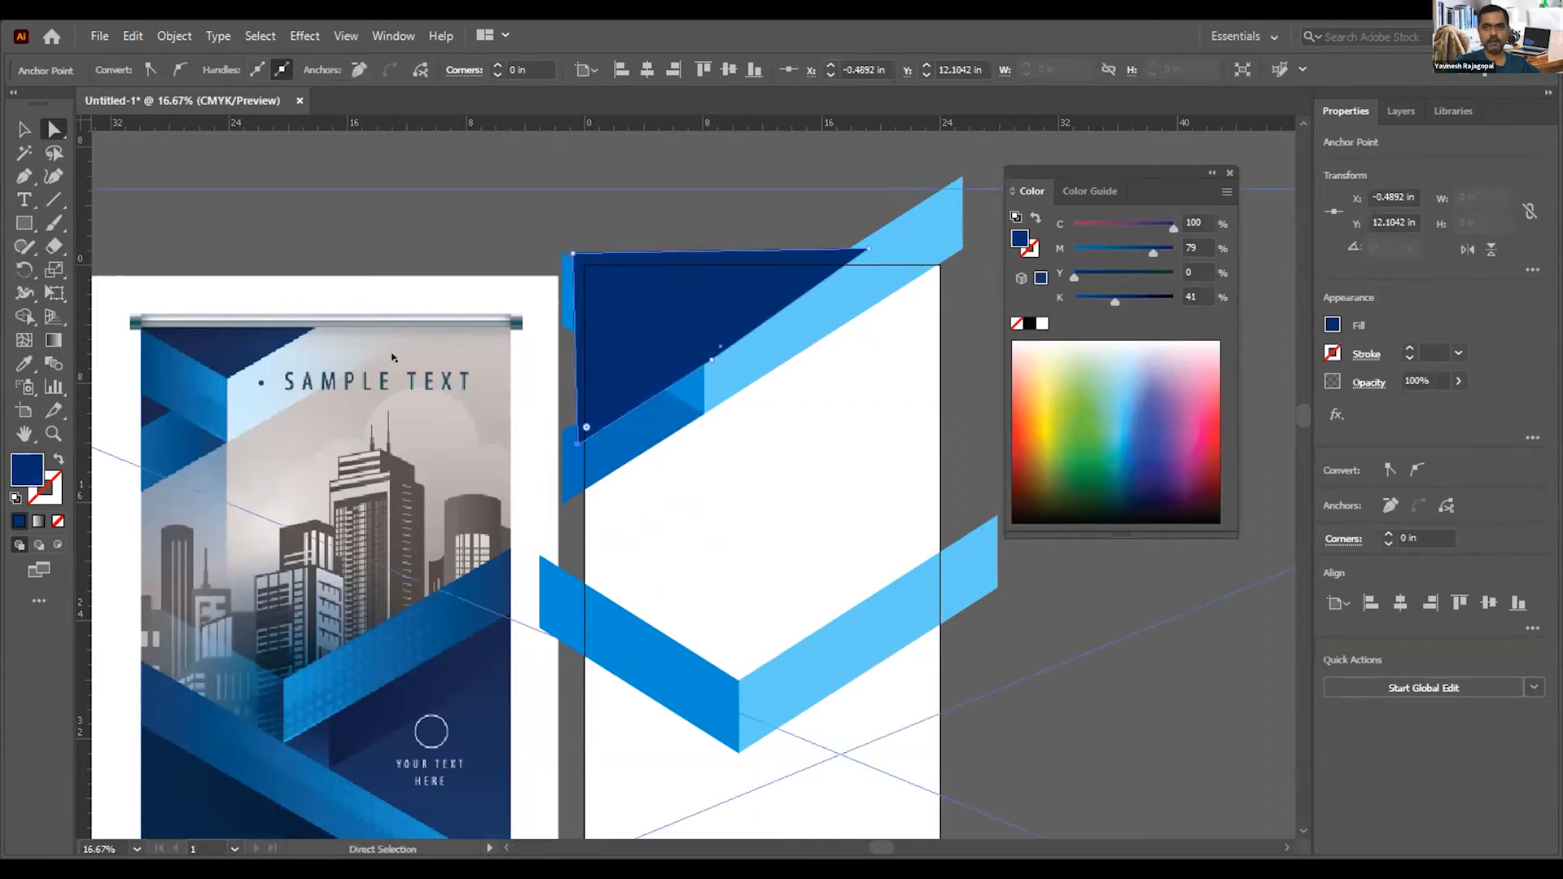
Step: Send the reshaped navy shape to the back behind the ribbon pieces and deselect it
left_click(23, 128)
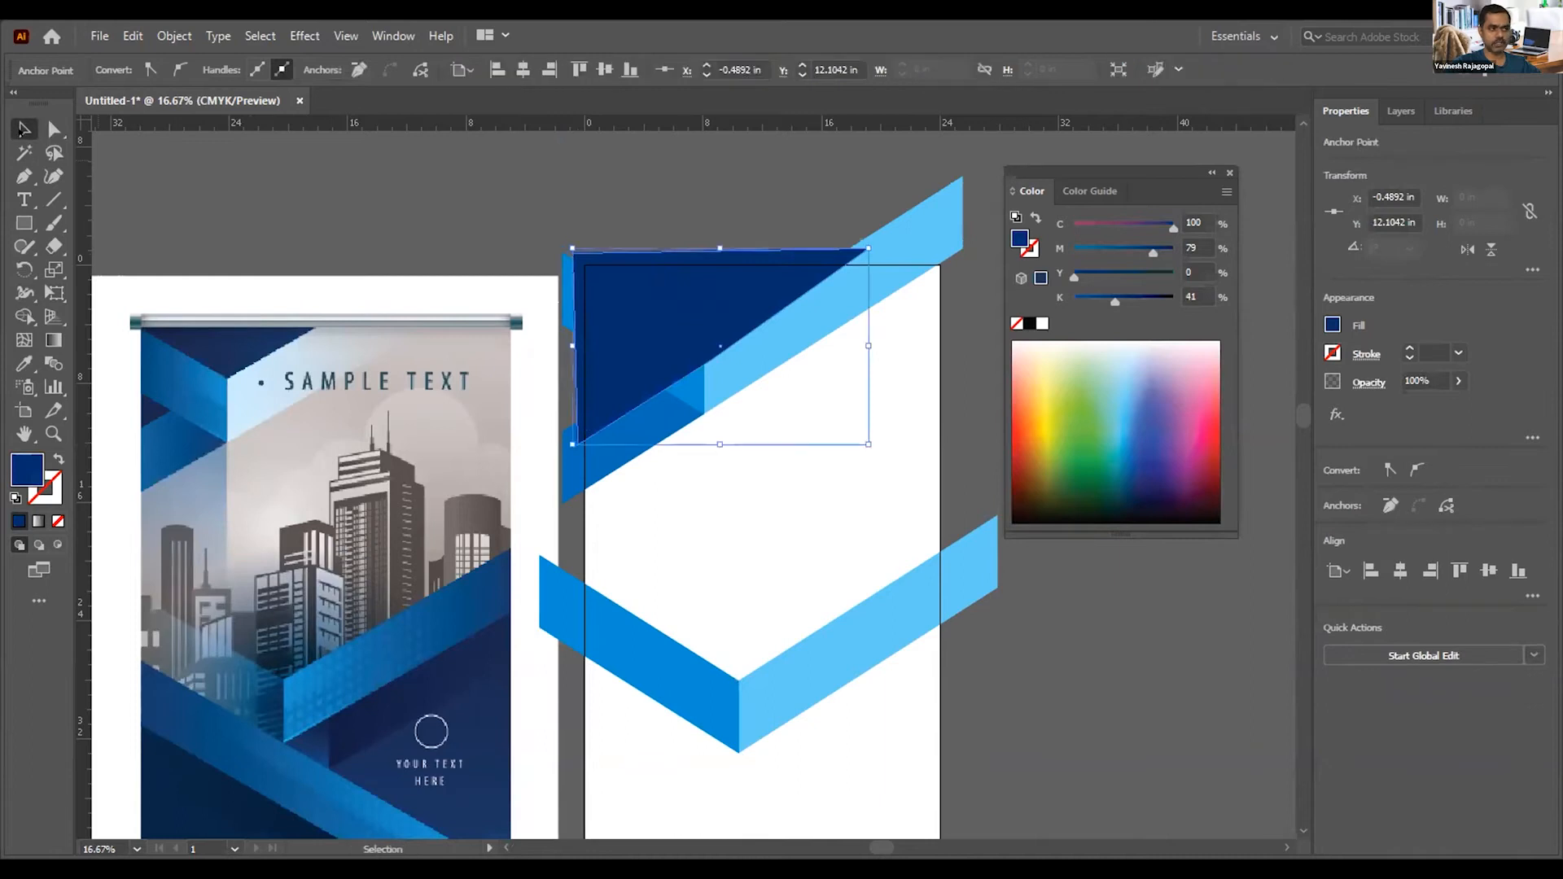
left_click(672, 216)
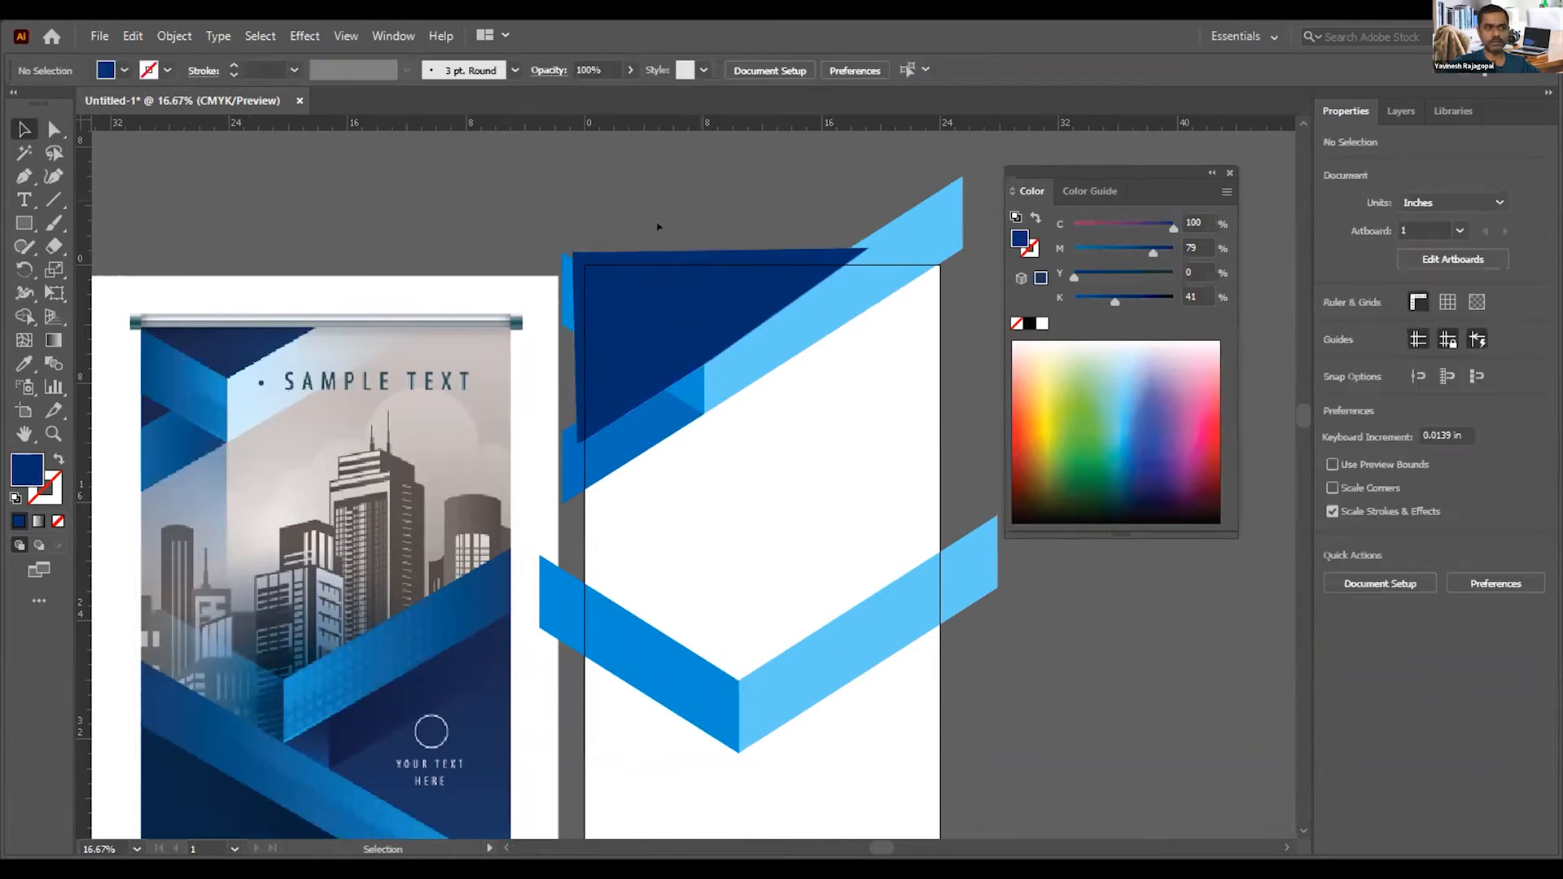
left_click(663, 307)
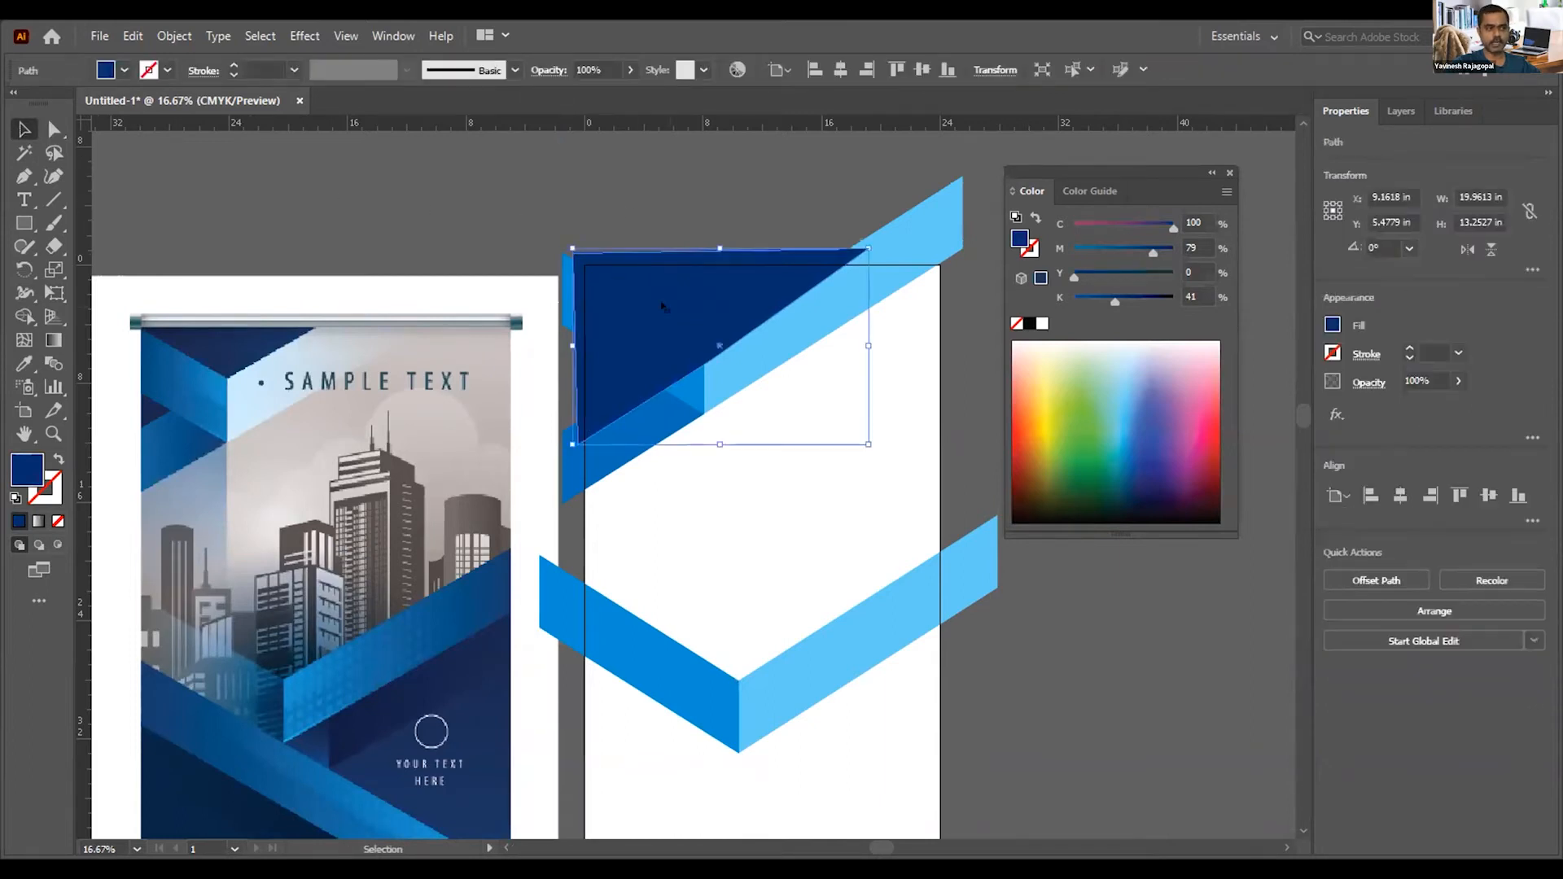
left_click(175, 36)
mouse_move(244, 80)
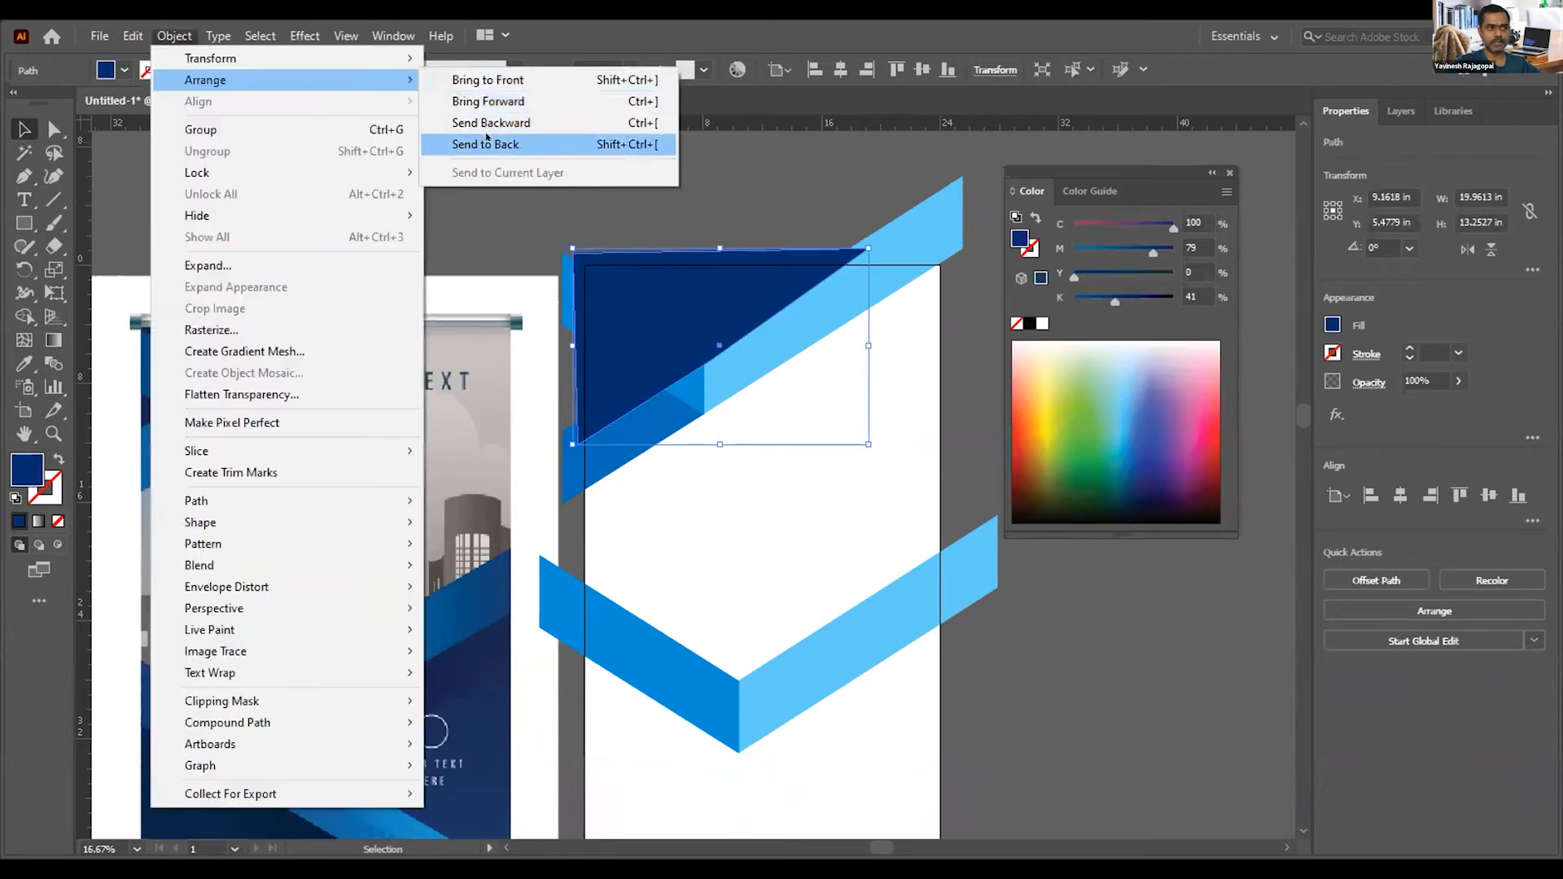
left_click(486, 143)
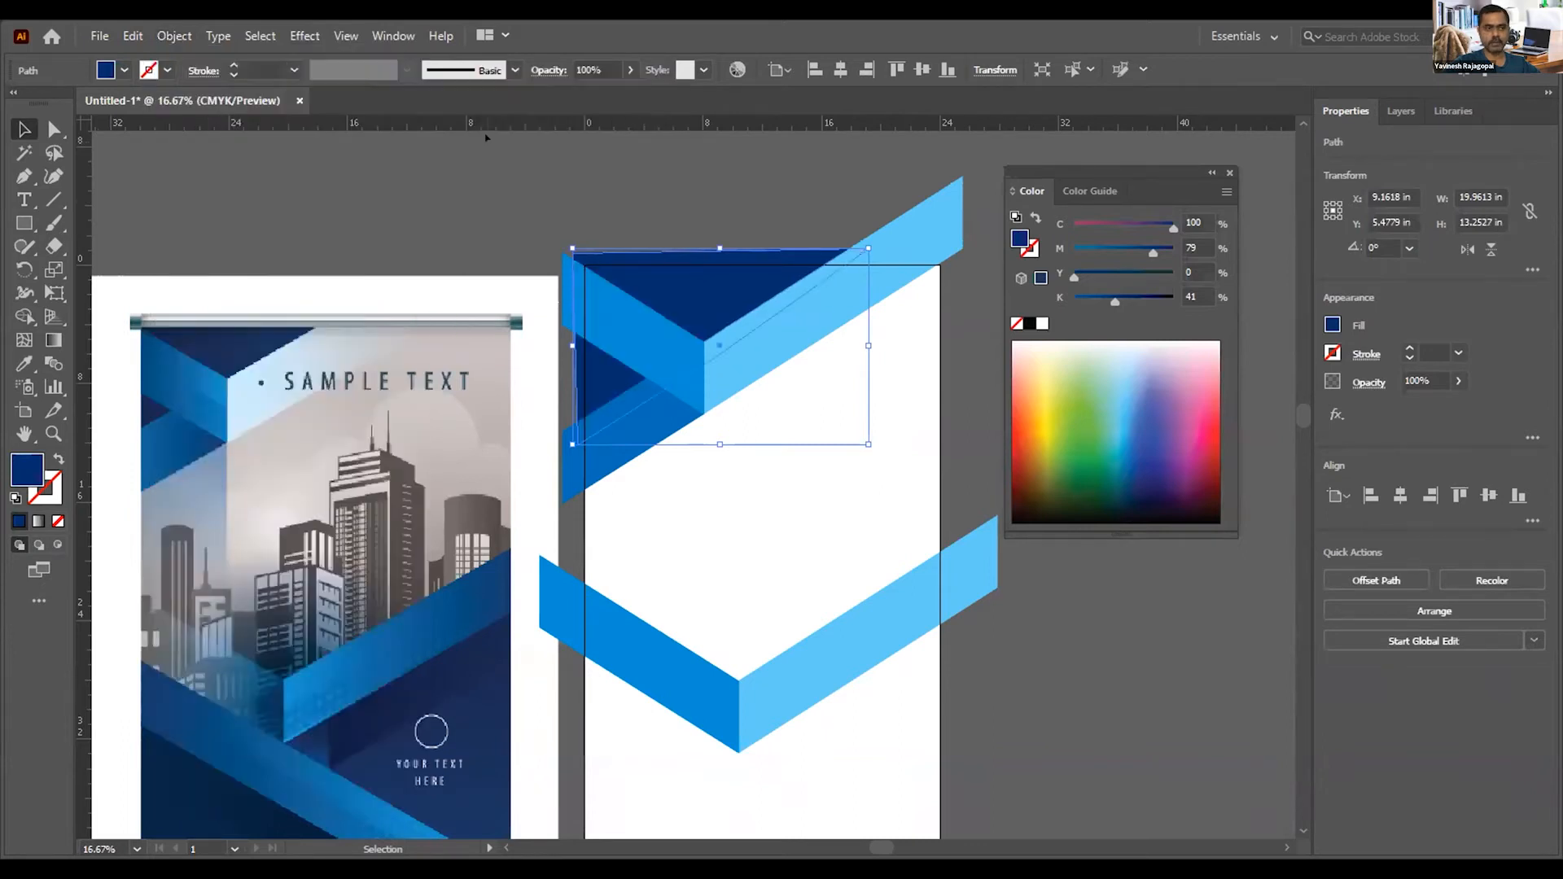
left_click(722, 195)
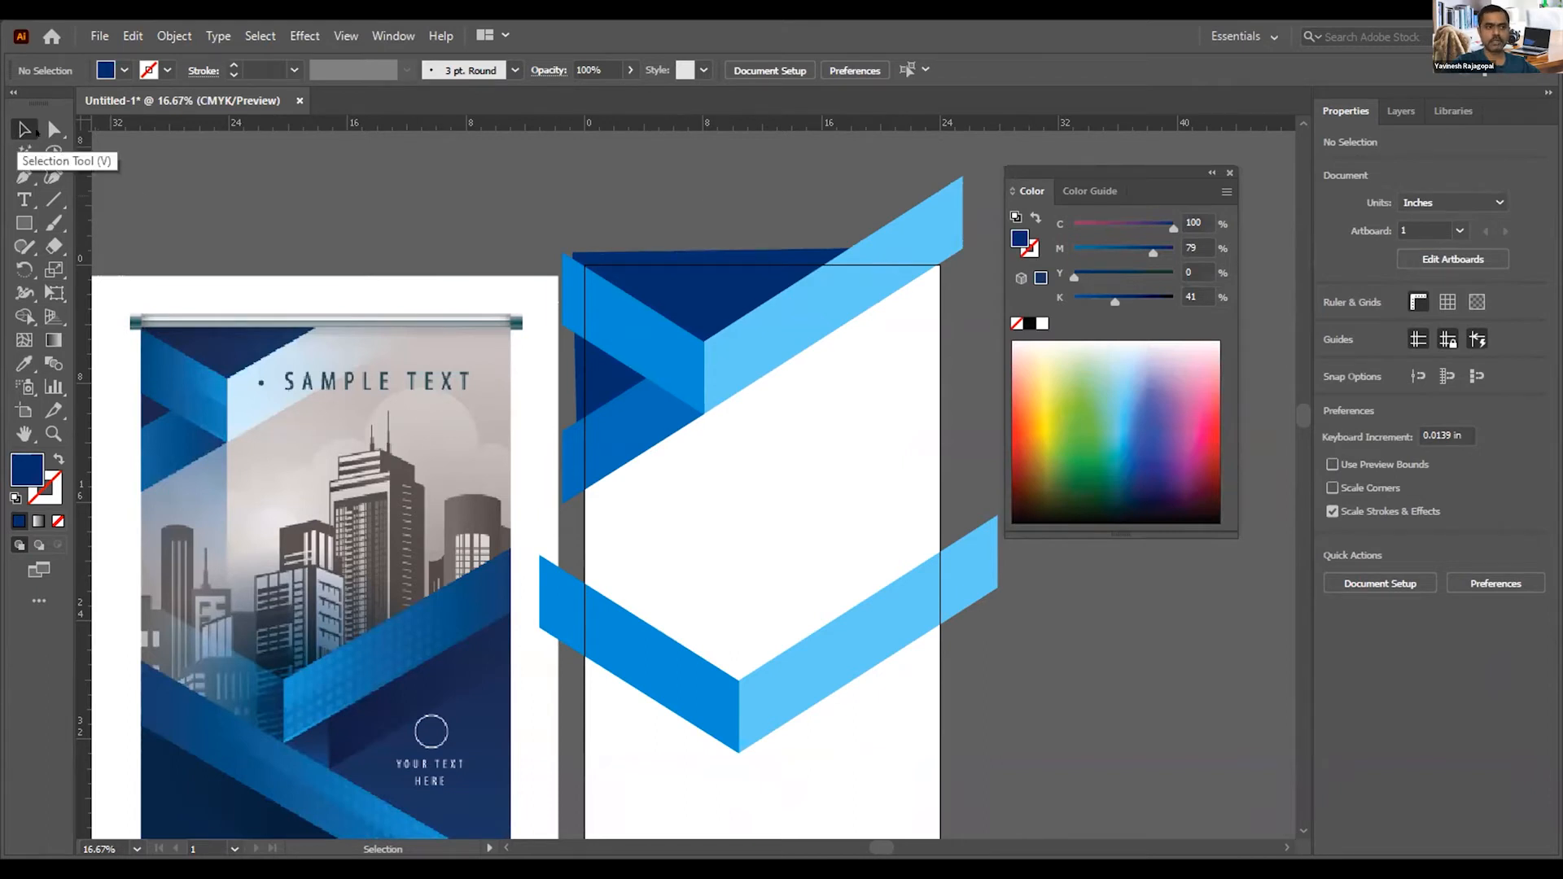
Step: Try a duplicate of the upper medium and light blue ribbon pieces at about X 14.05 in, Y 13.22 in, and remove it
left_click(641, 323)
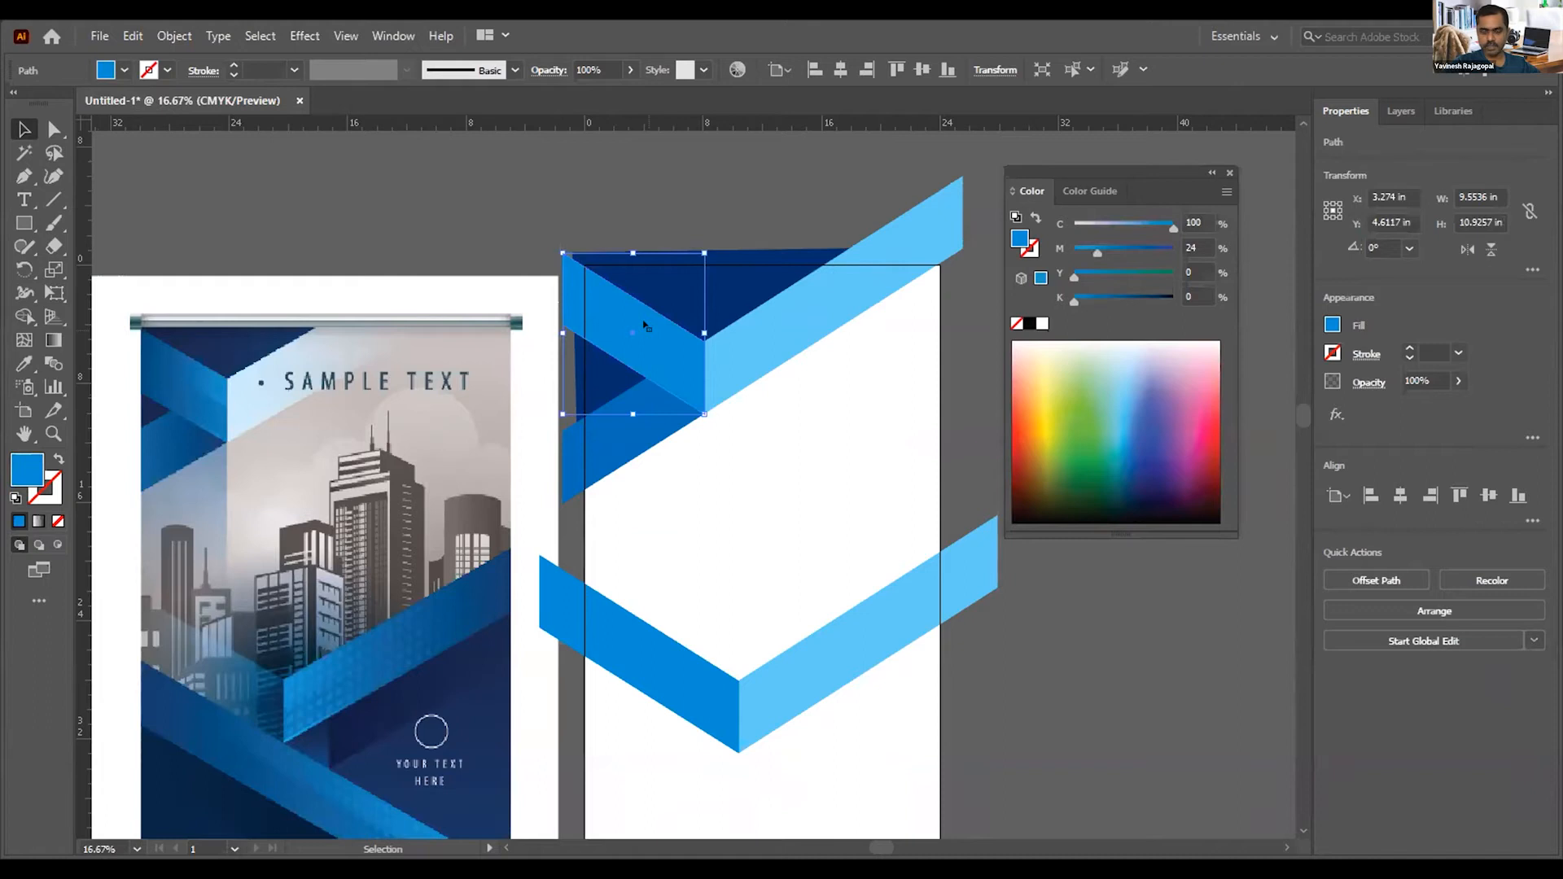
left_click(829, 306, "shift")
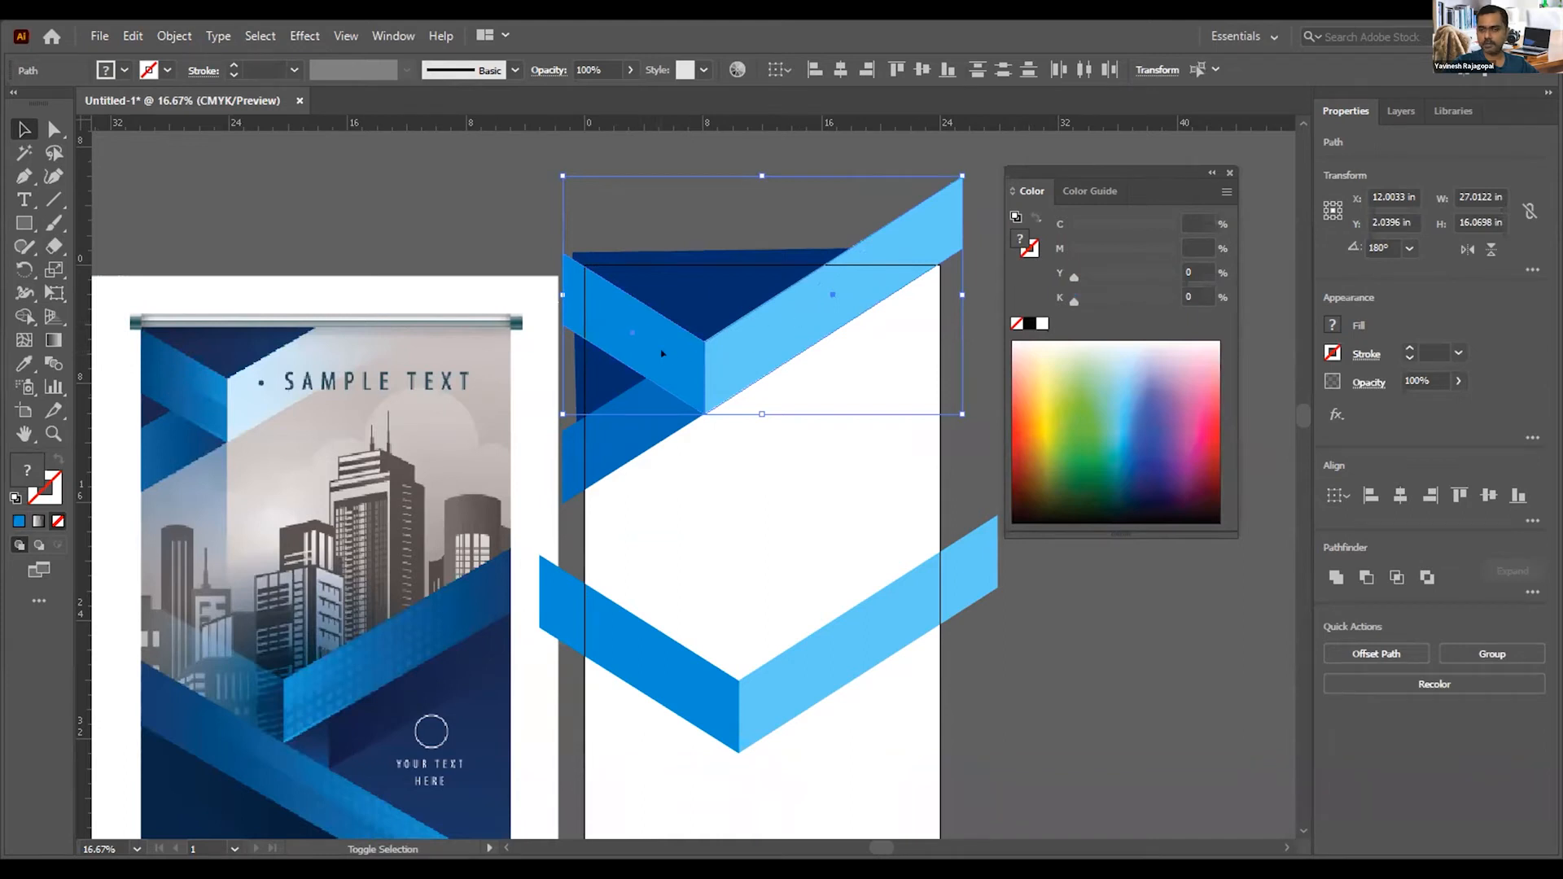
left_click(750, 523)
left_click(622, 334)
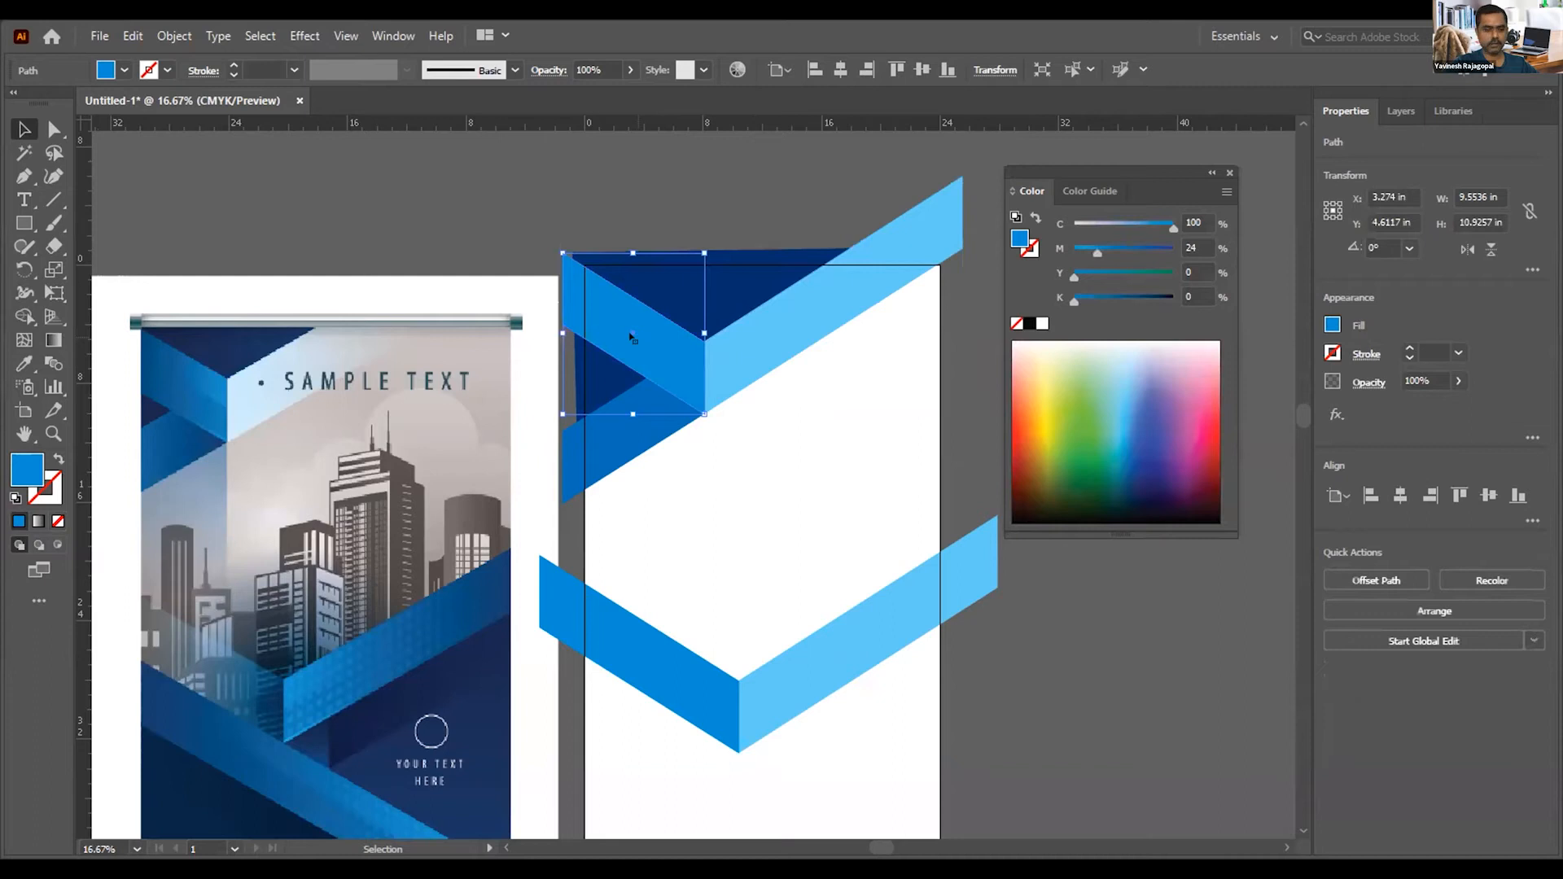
left_click(750, 335, "shift")
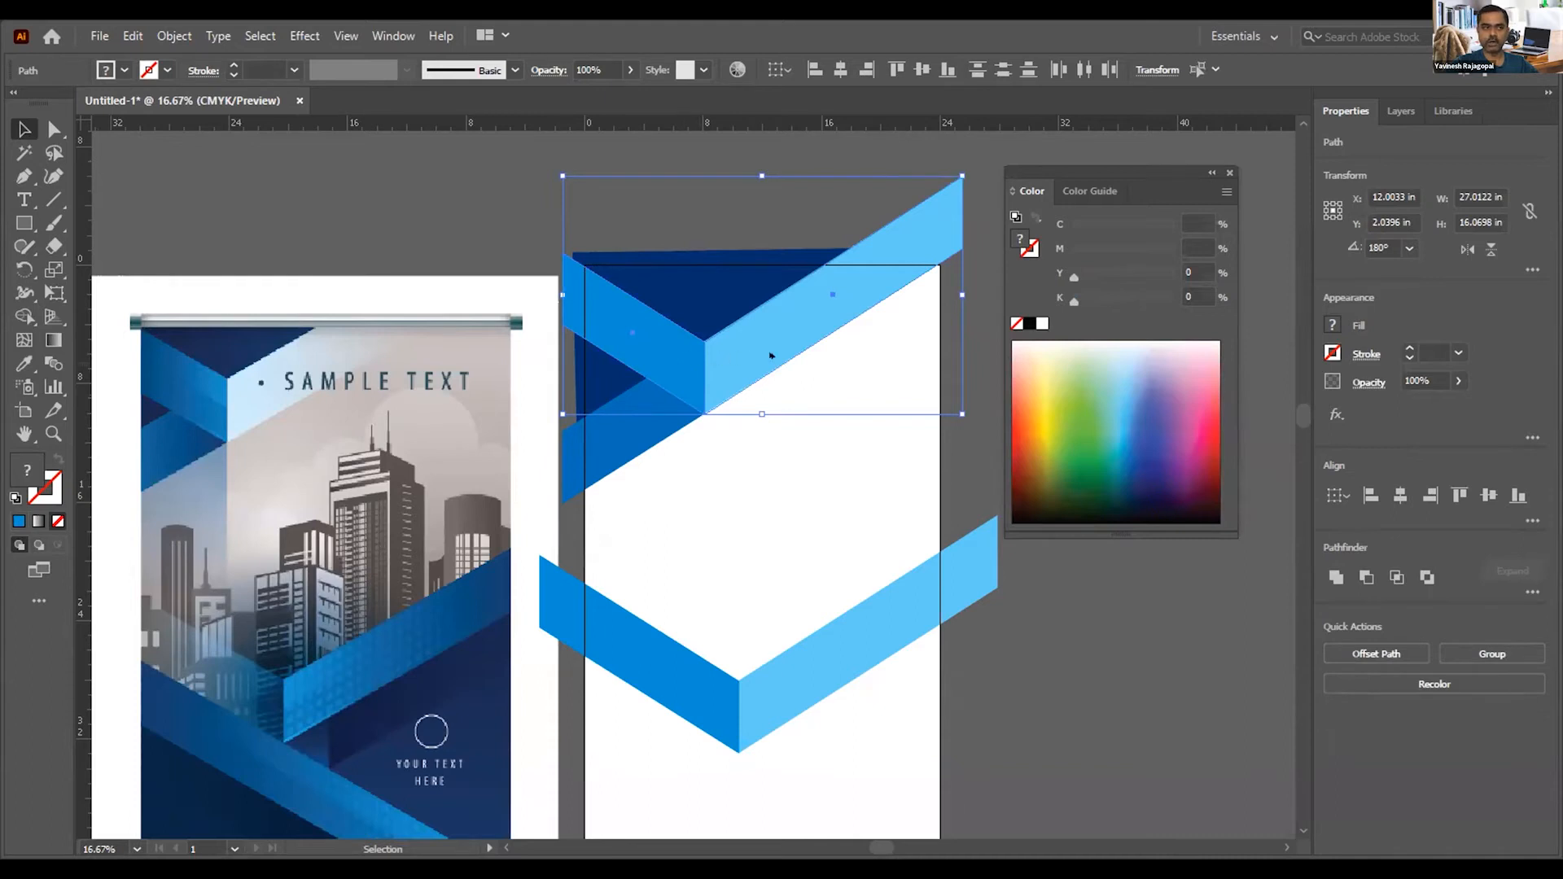
left_click_drag(782, 353, 802, 494)
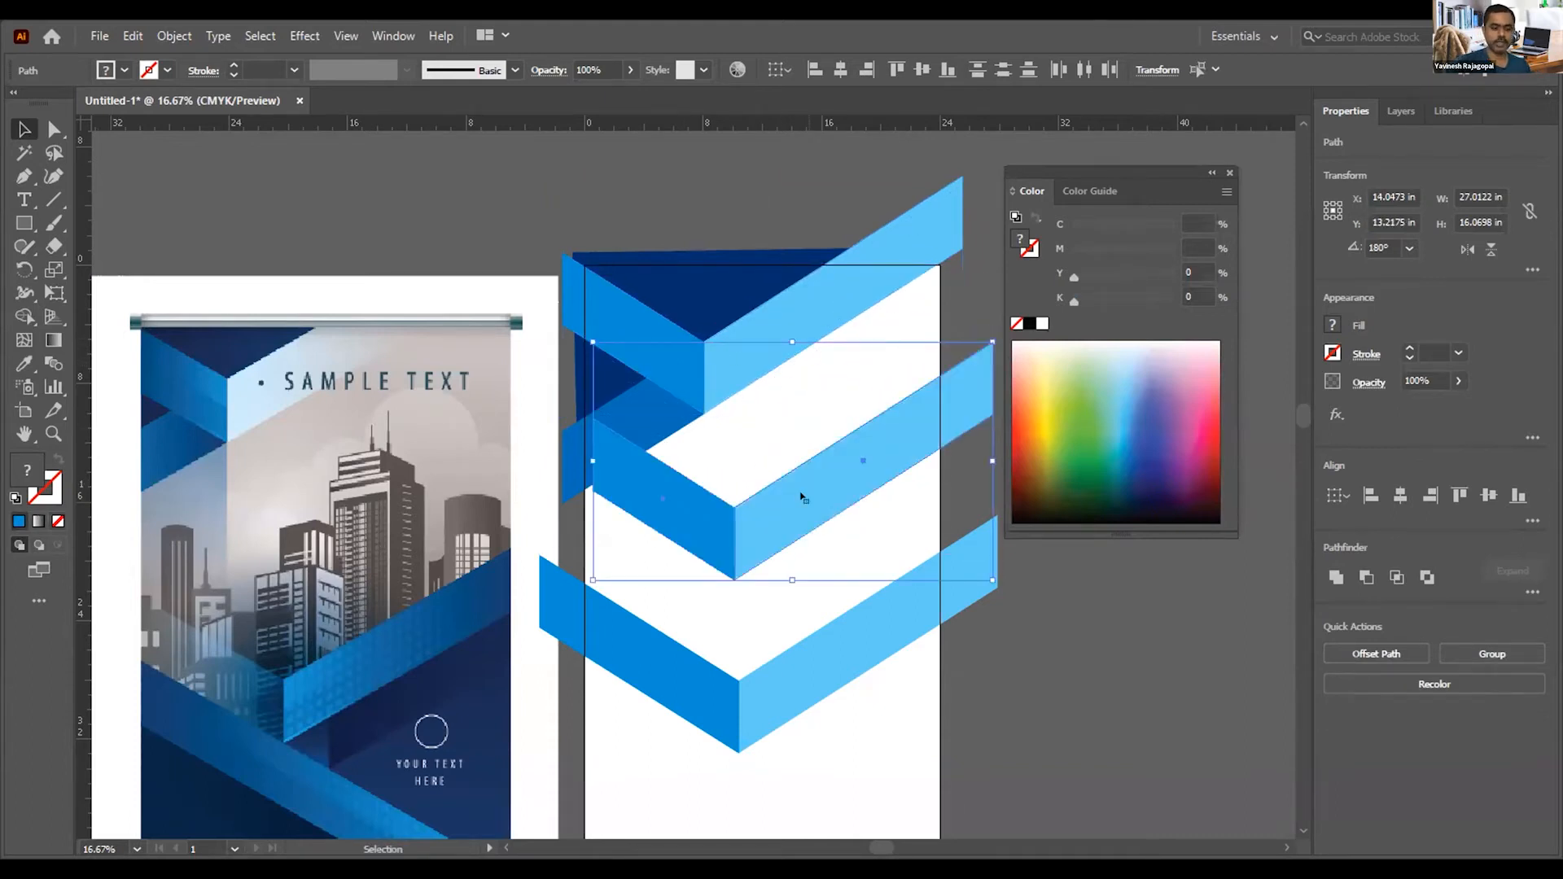
key("Delete")
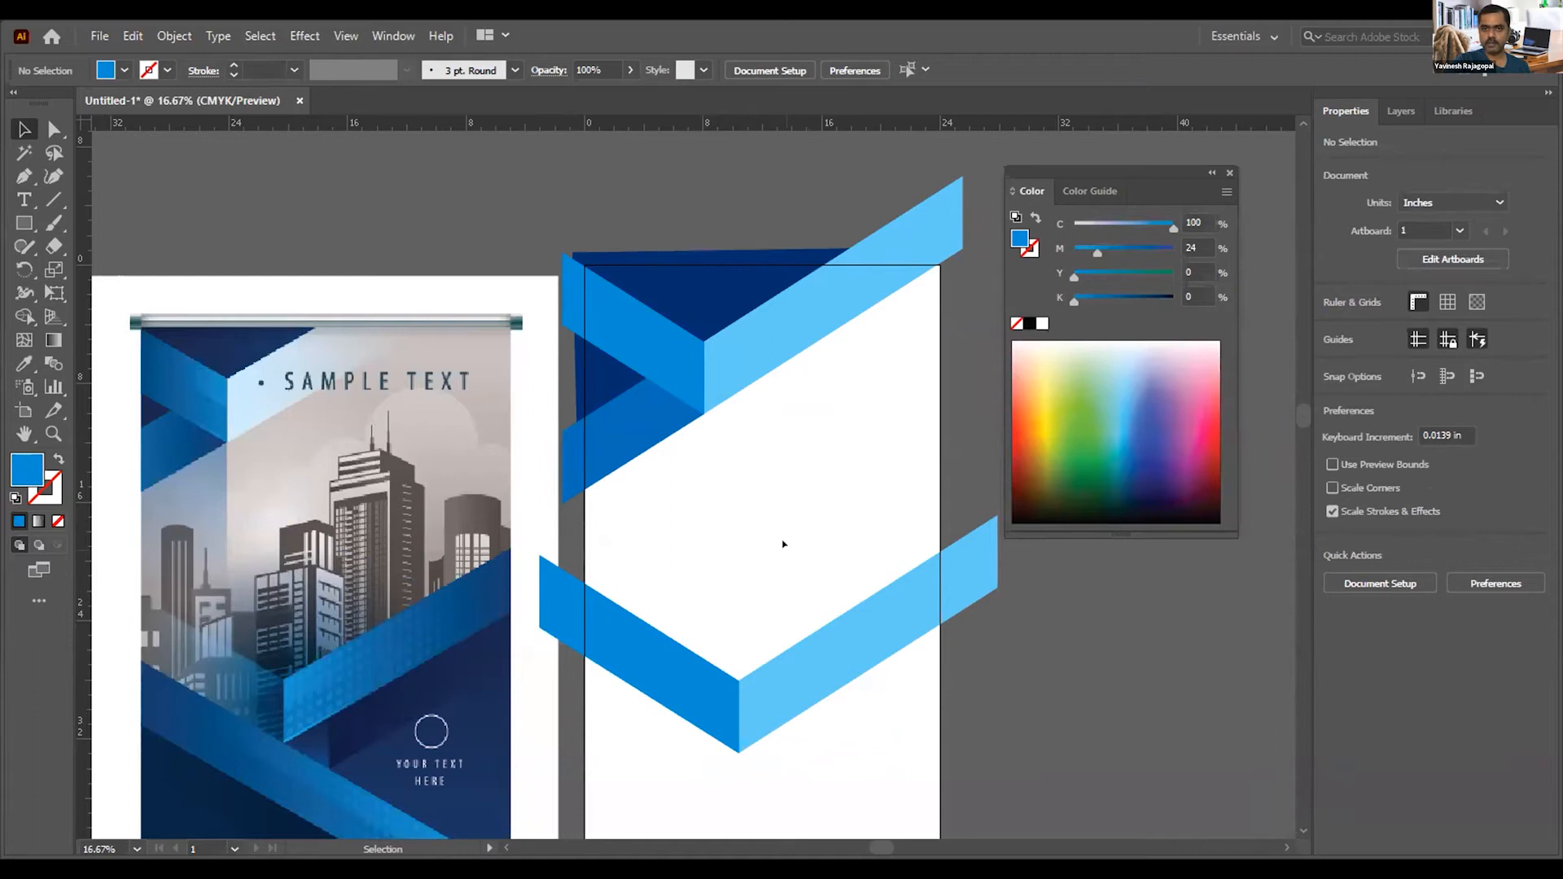
Step: Delete the lower pair of medium and light blue ribbon copies from the artboard
scroll(783, 544, "down", 2)
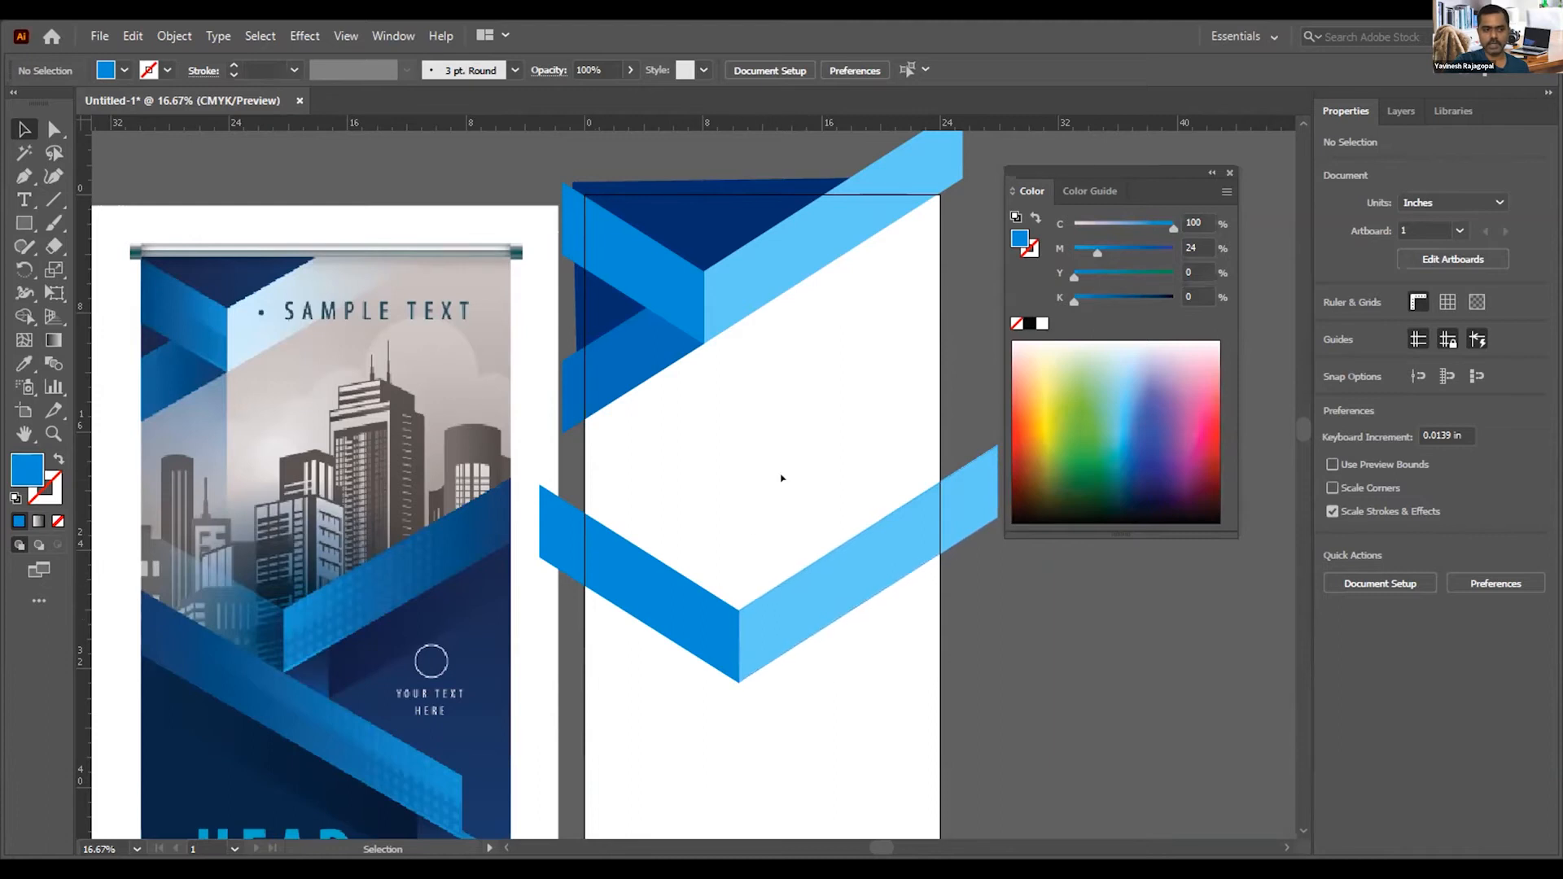
scroll(781, 478, "down", 1)
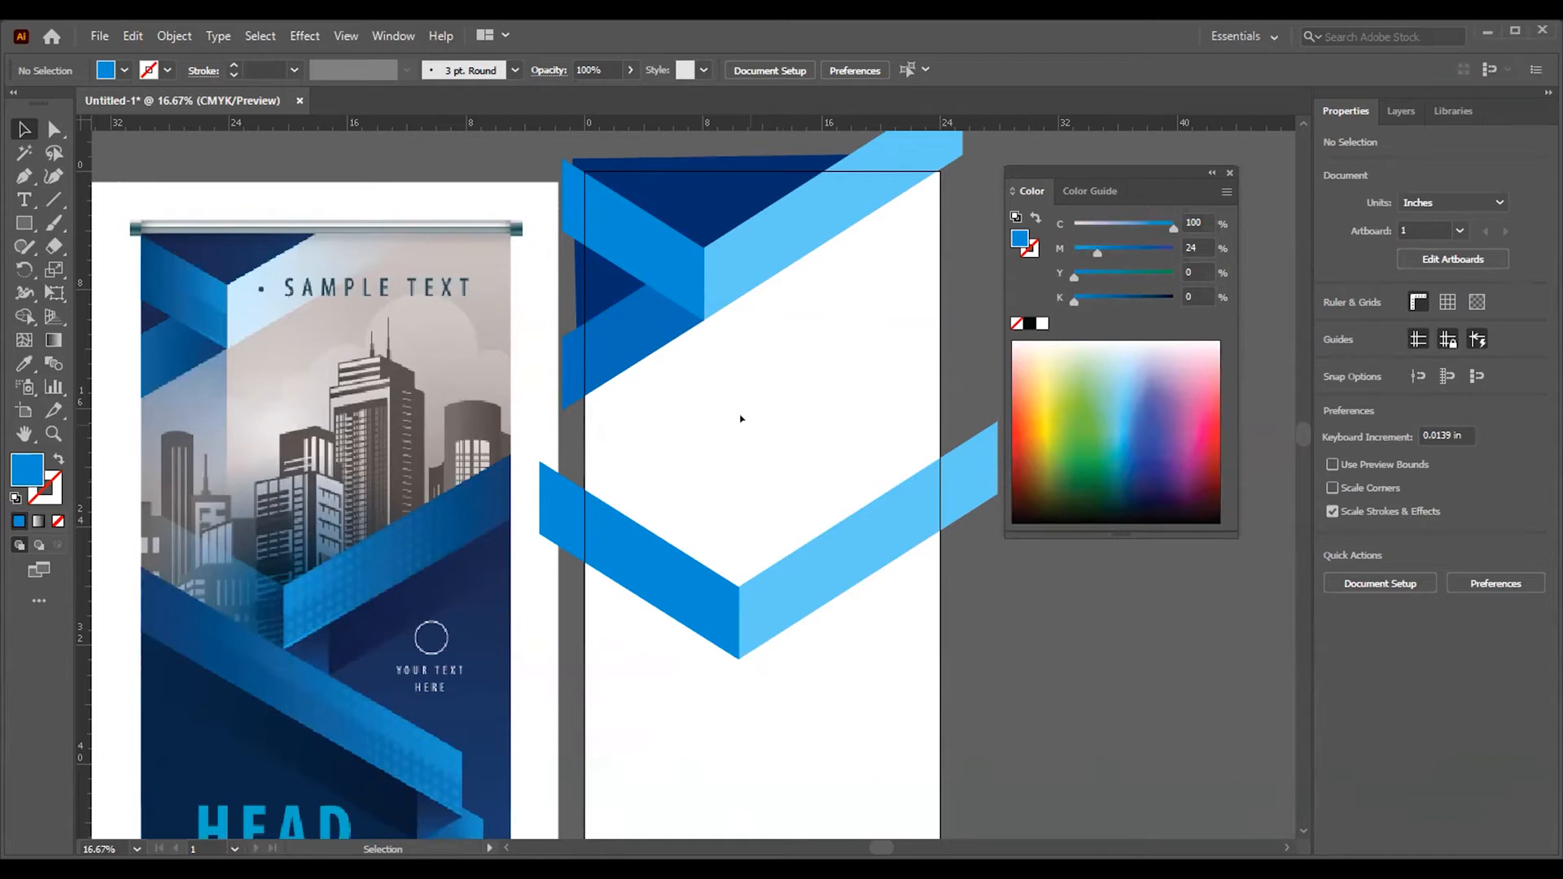
left_click(770, 636)
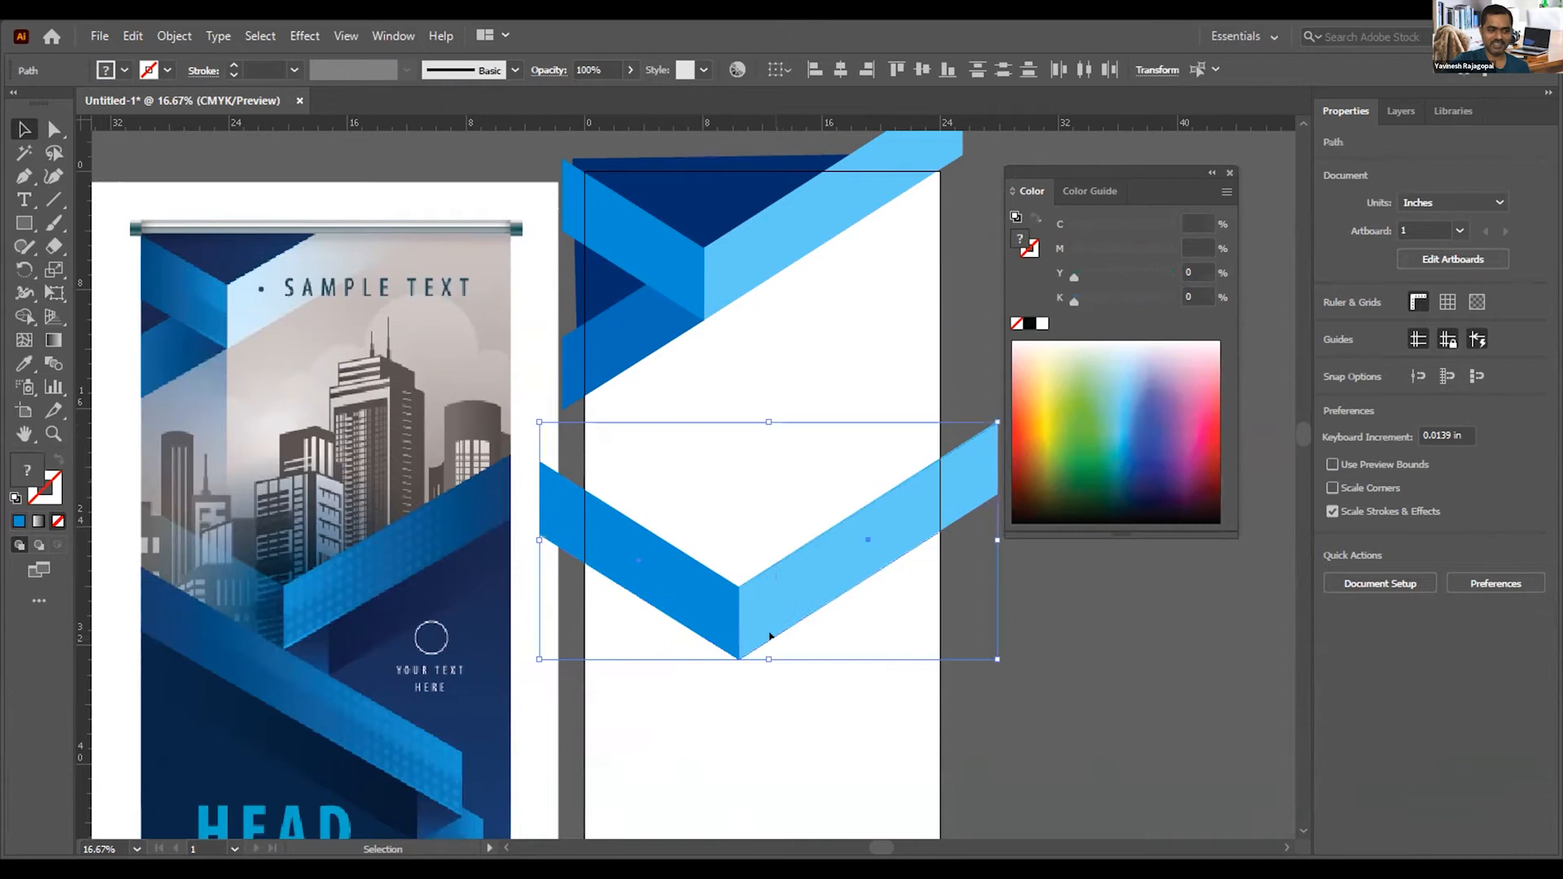
key("Delete")
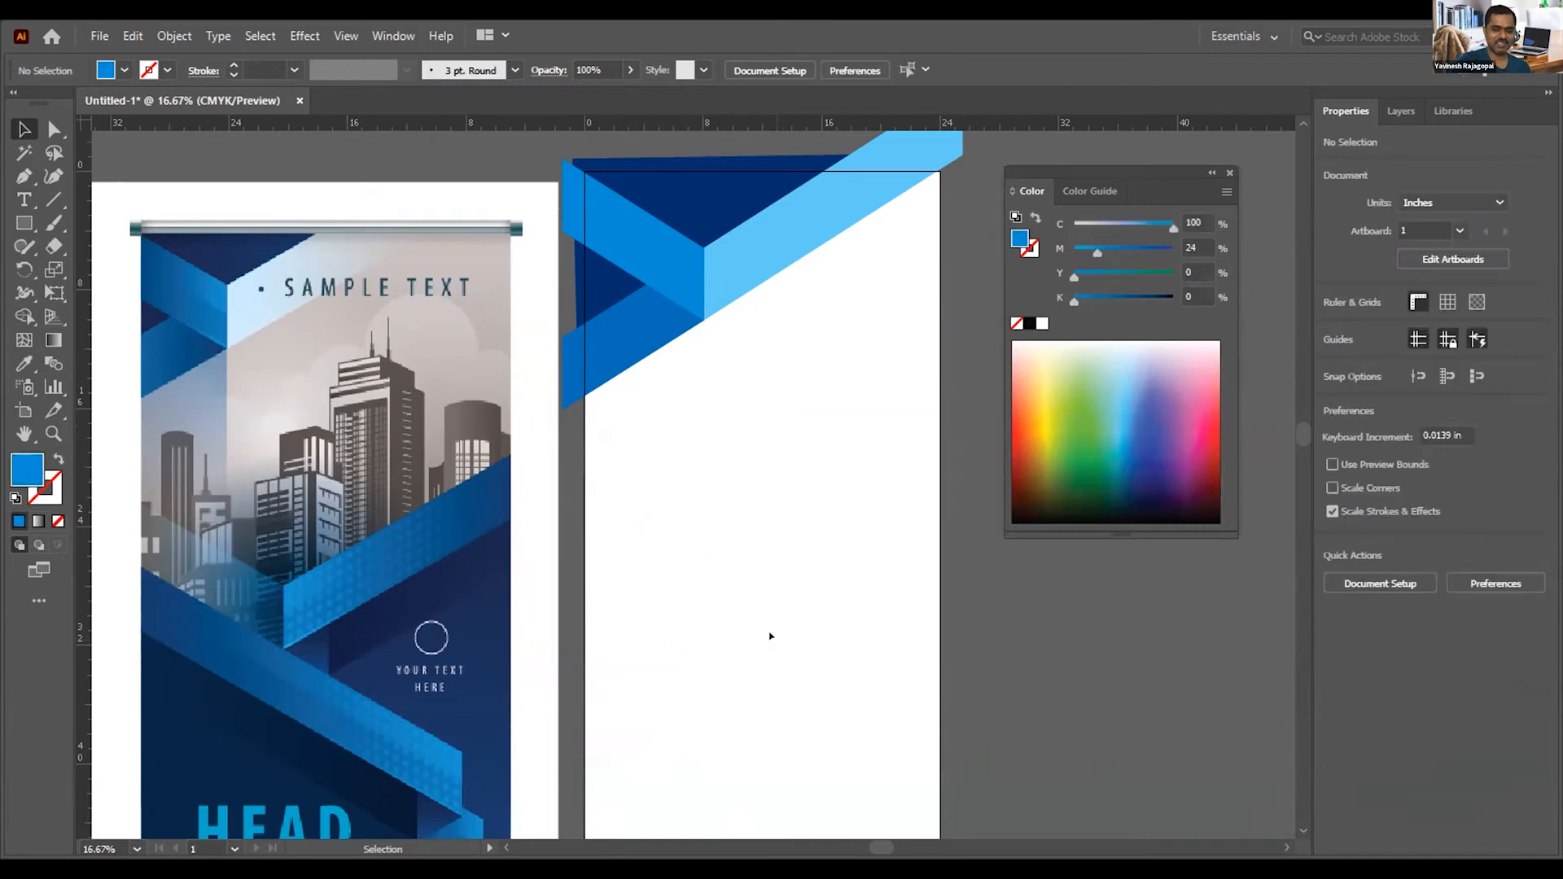
Step: Duplicate the upper medium and light blue ribbon pieces together, placing the copies at about X 14.60 in, Y 22.74 in
left_click(627, 241)
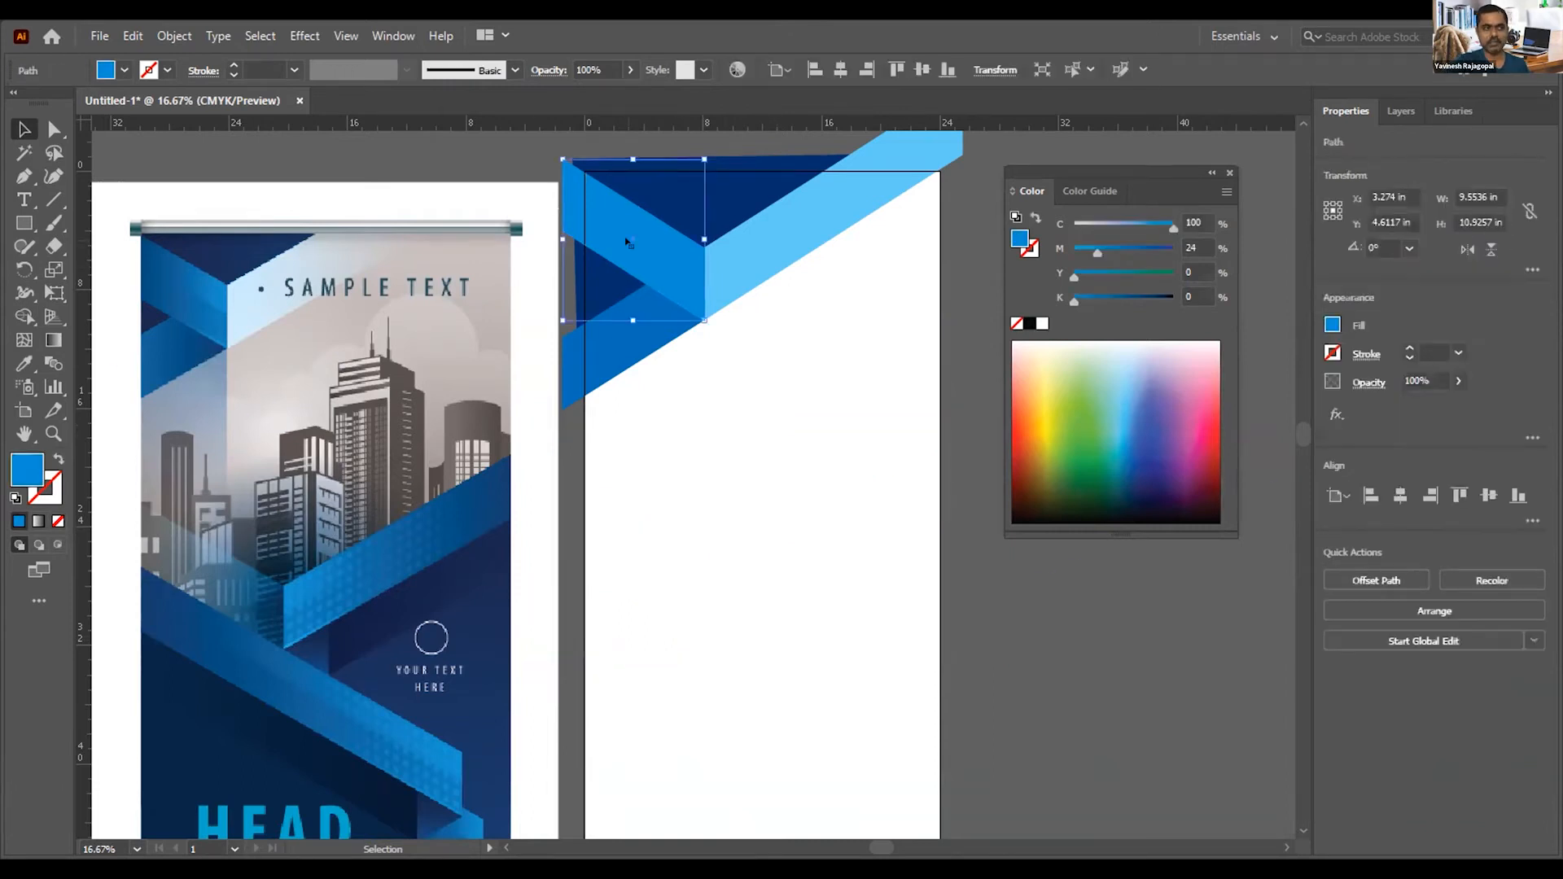
left_click(783, 231, "shift")
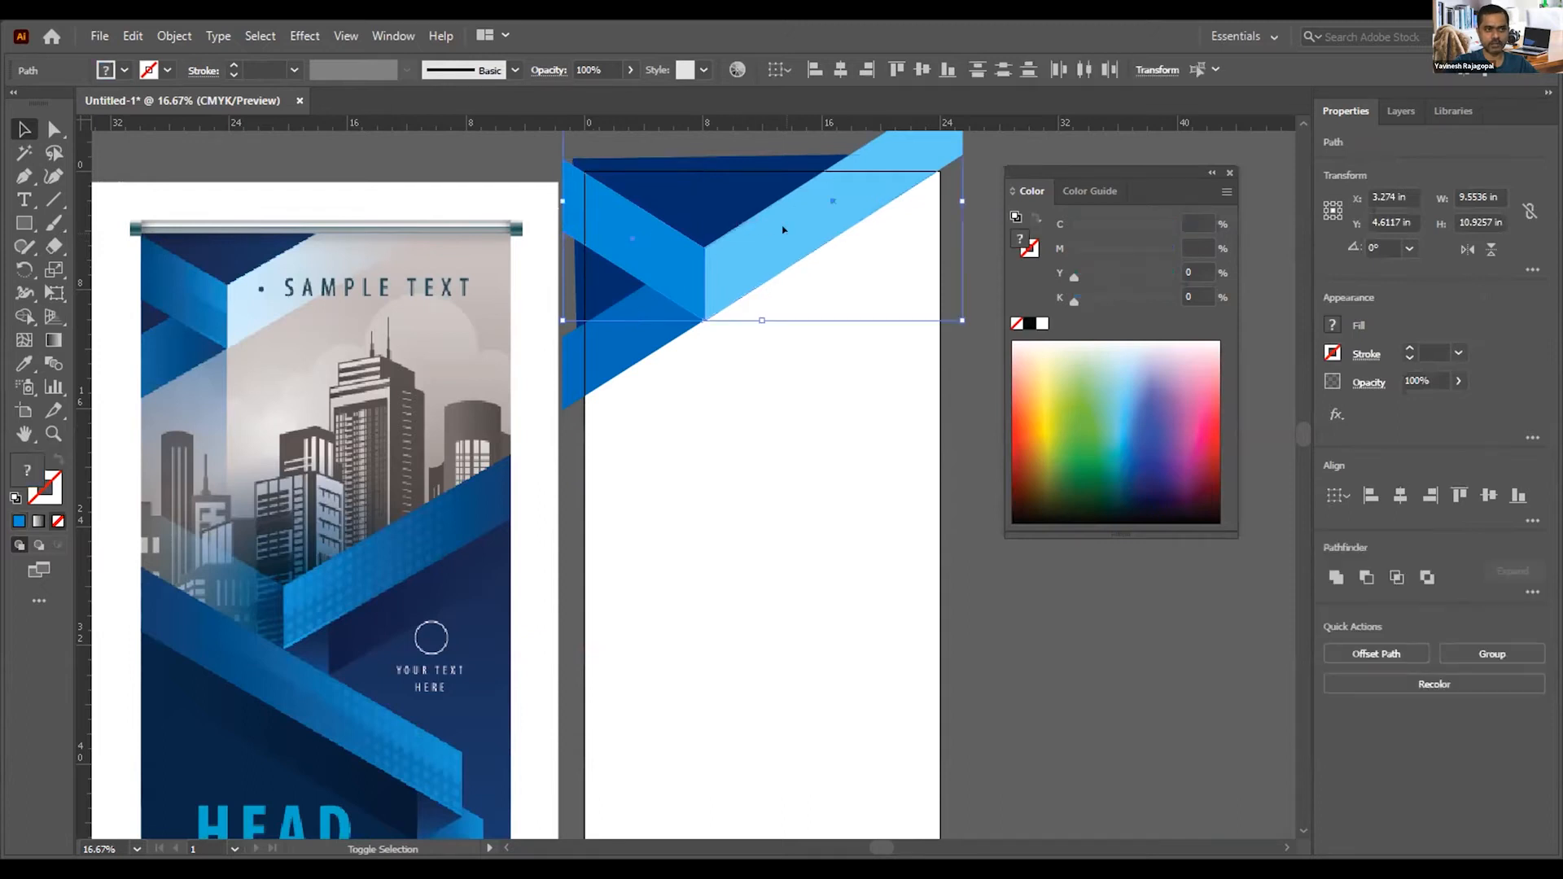
left_click_drag(783, 230, 787, 538)
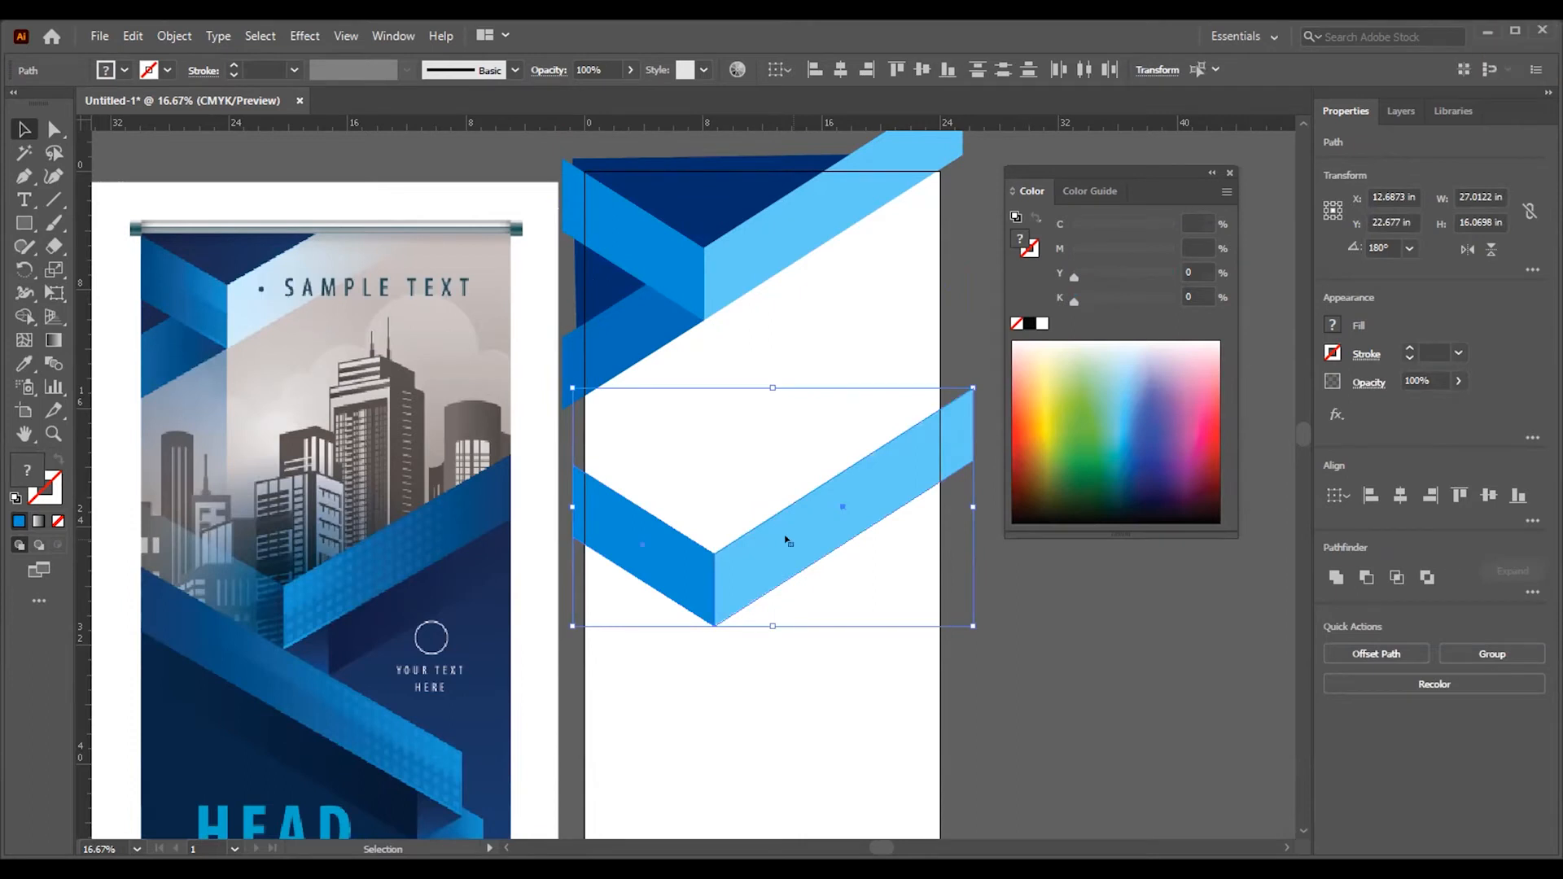
mouse_move(787, 538)
left_mouse_down()
mouse_move(805, 541)
mouse_move(803, 558)
mouse_move(802, 541)
left_mouse_up()
Step: Extend the left end of the medium blue ribbon copy diagonally past the artboard's left edge and deselect it
key("a")
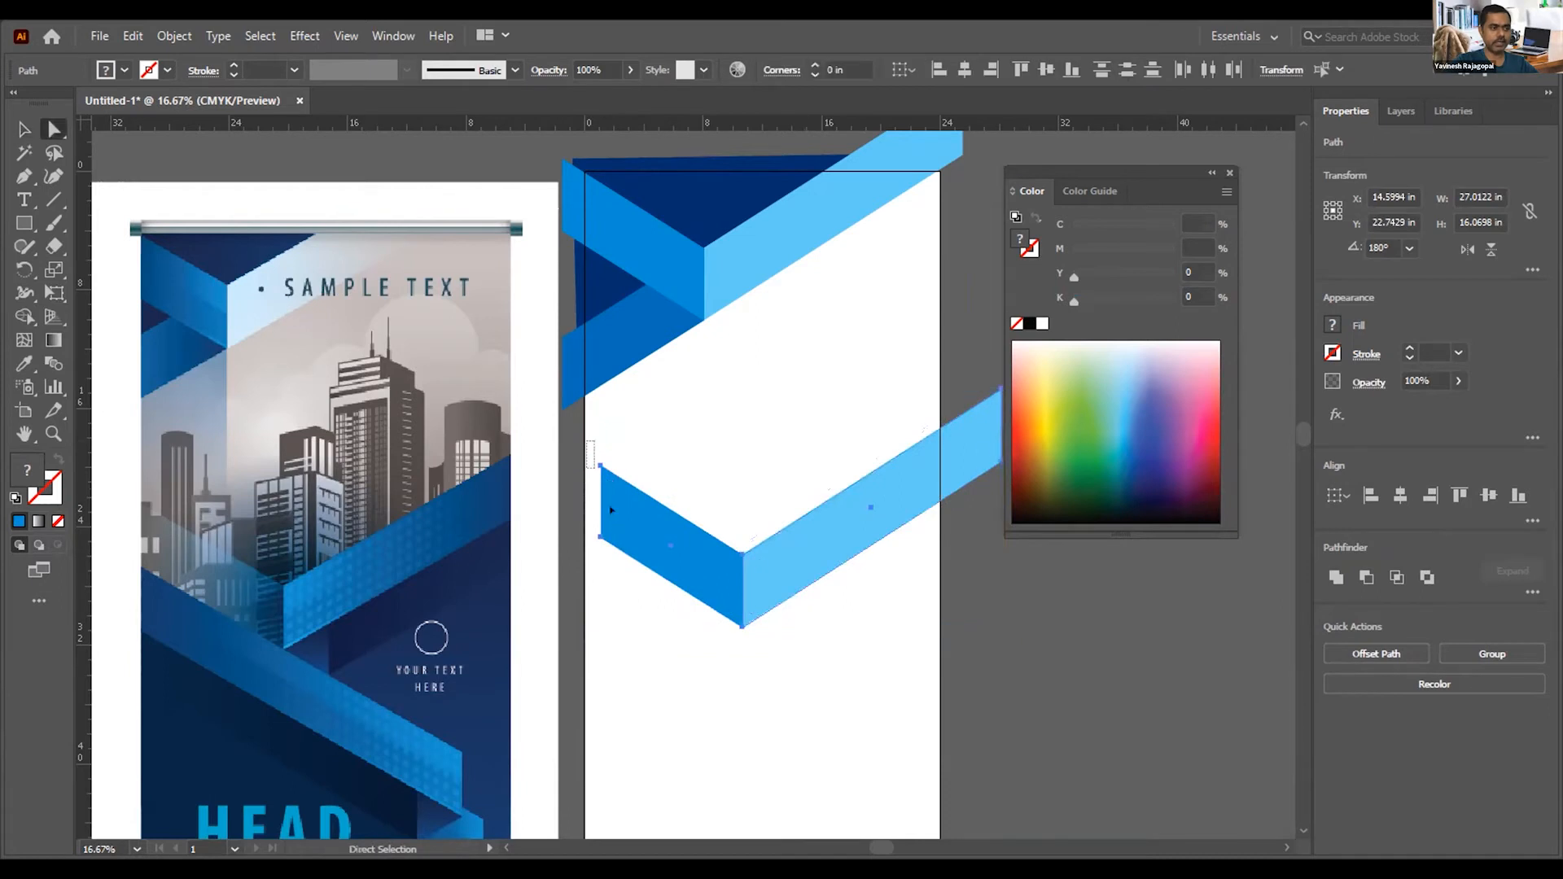
left_click_drag(600, 536, 567, 514)
left_click(724, 445)
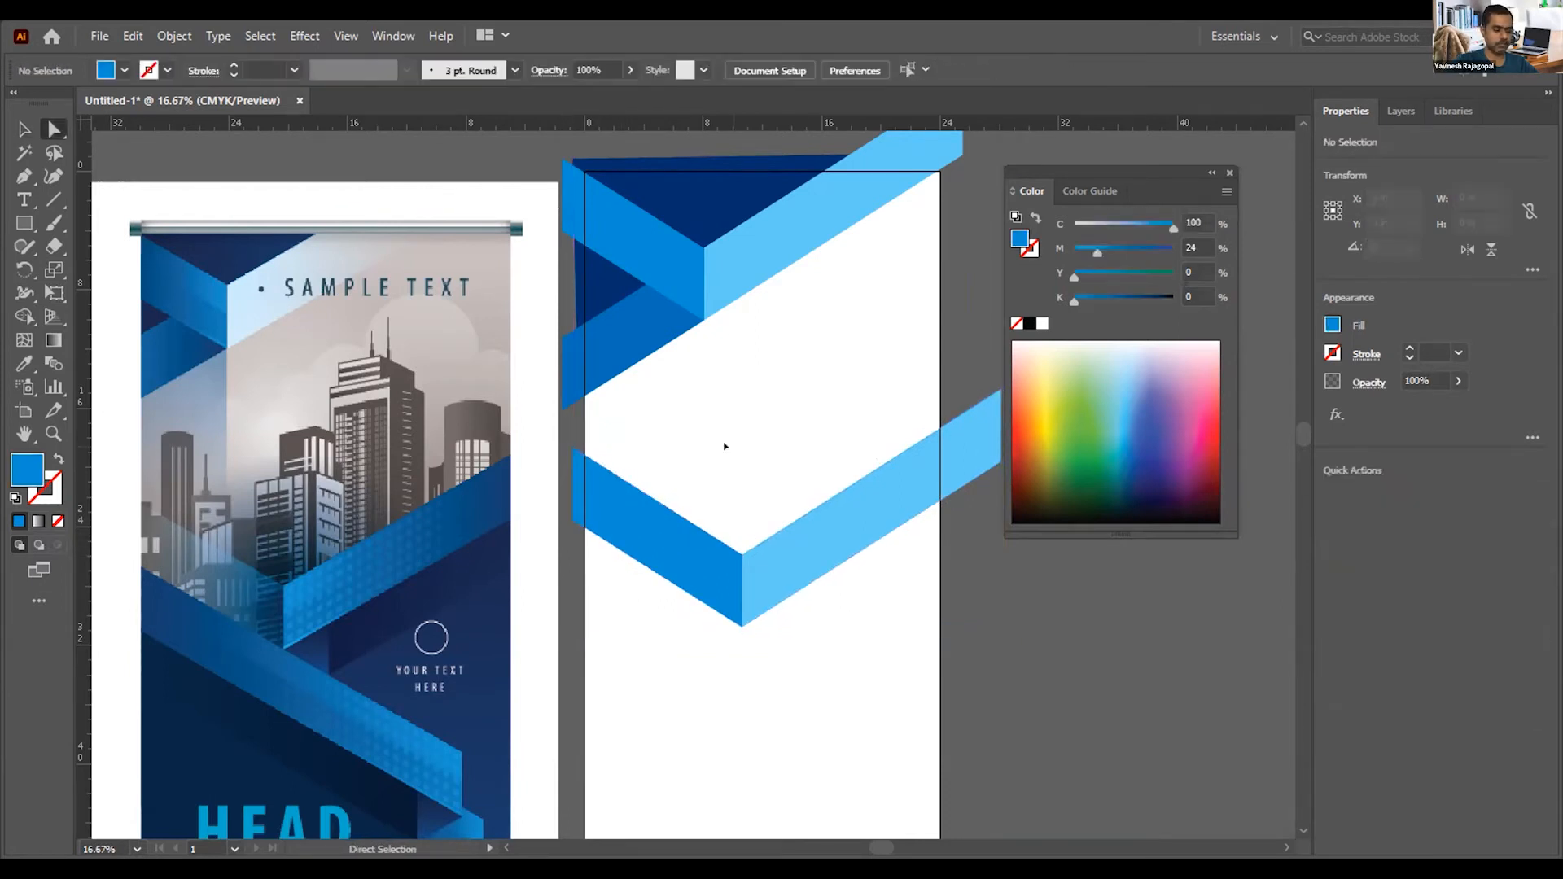
key("v")
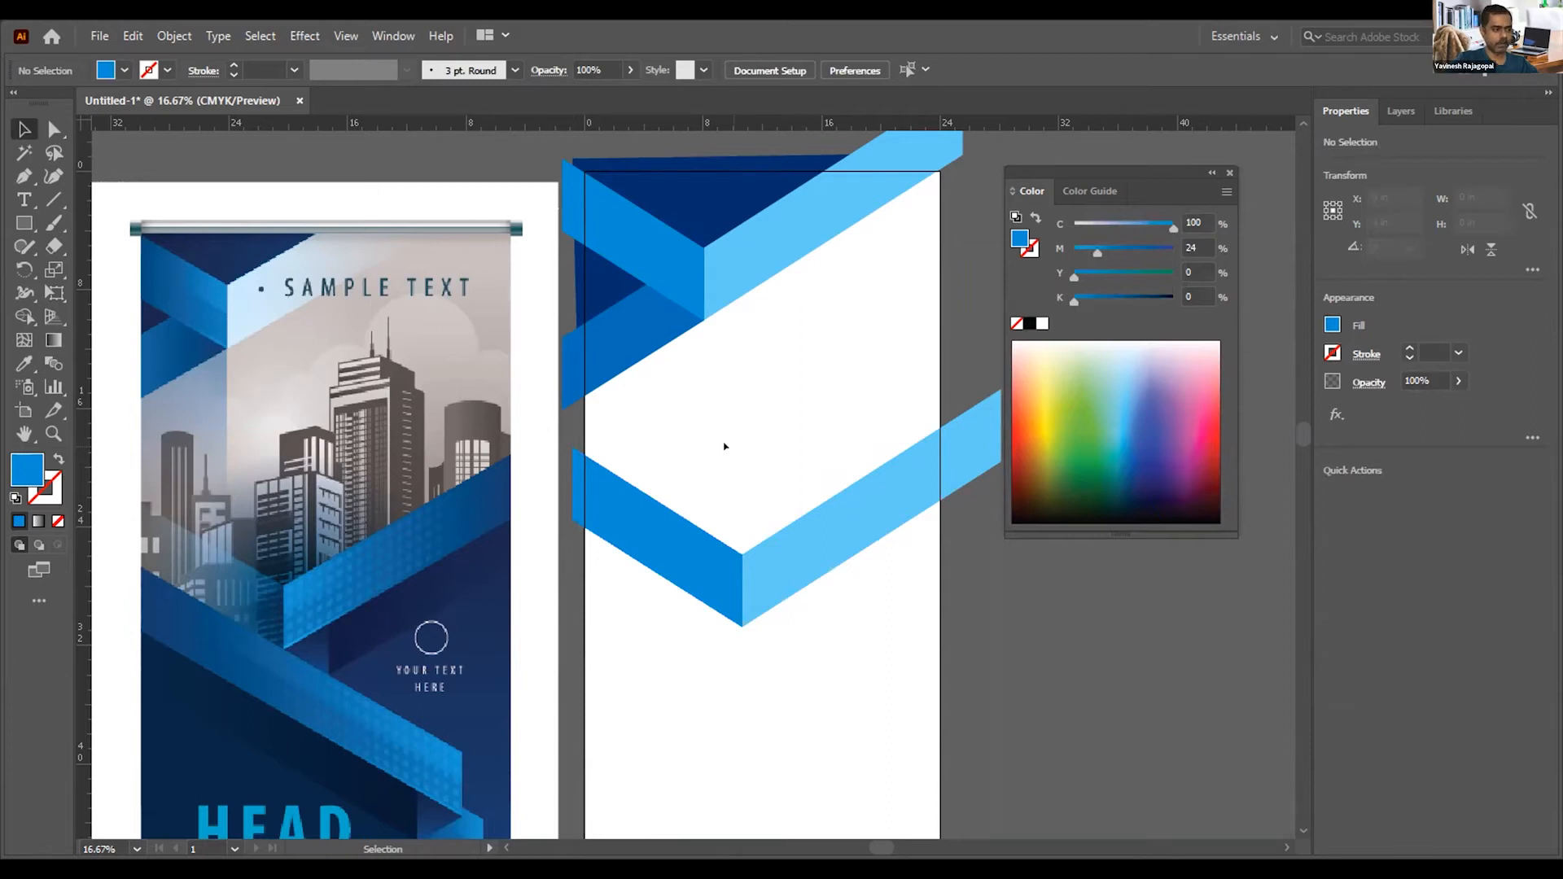
left_click_drag(600, 530, 633, 325)
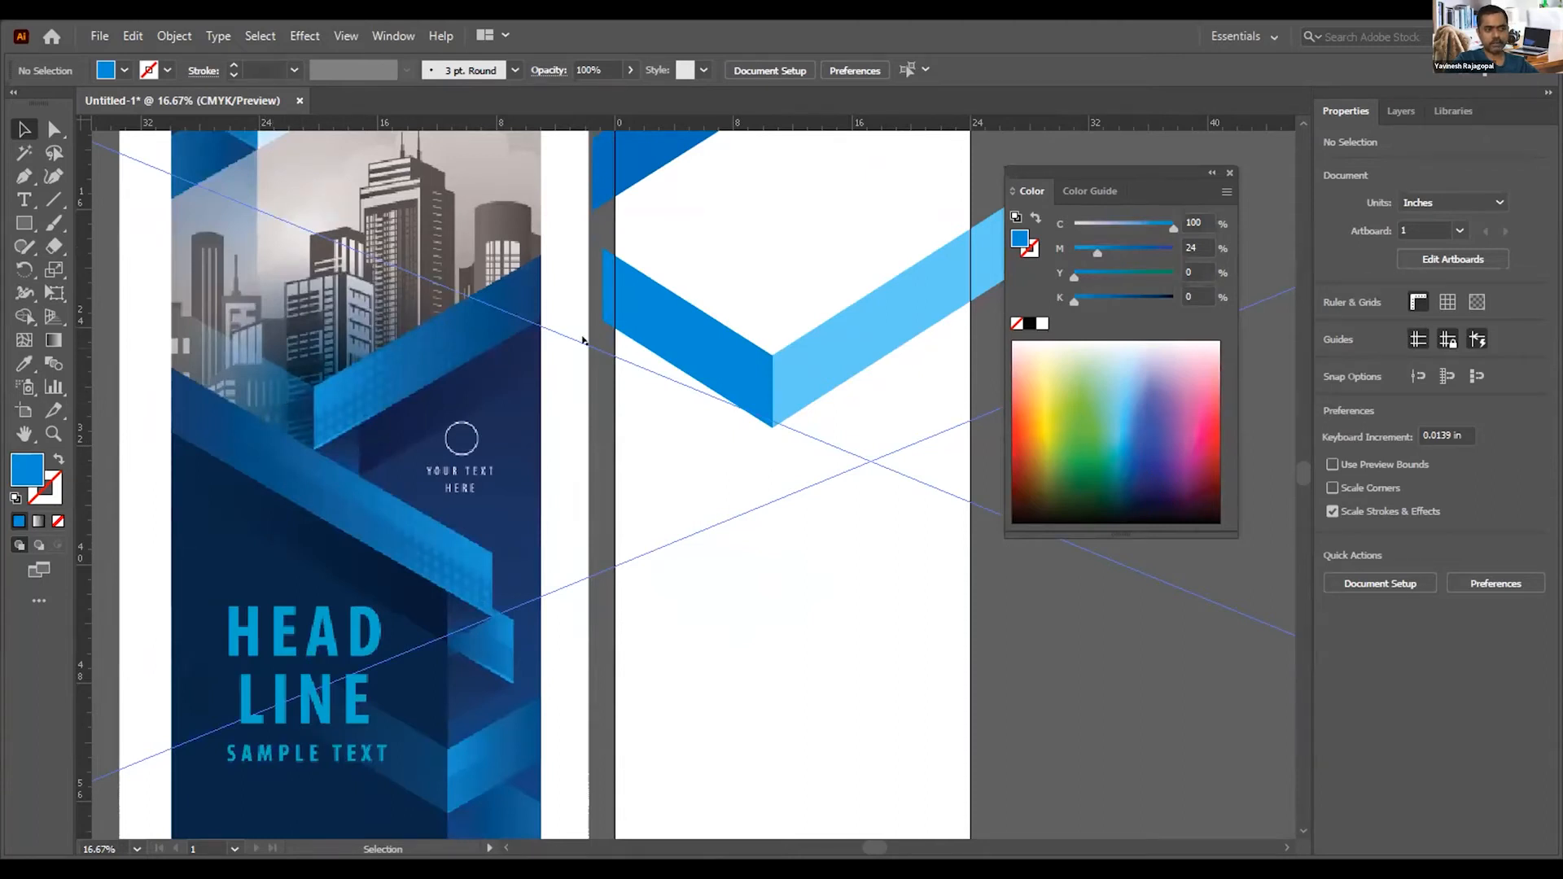
Step: Duplicate the medium blue ribbon piece directly below itself and close the gap between them, placing the copy at about X 4.92 in, Y 29.58 in
left_click(691, 325)
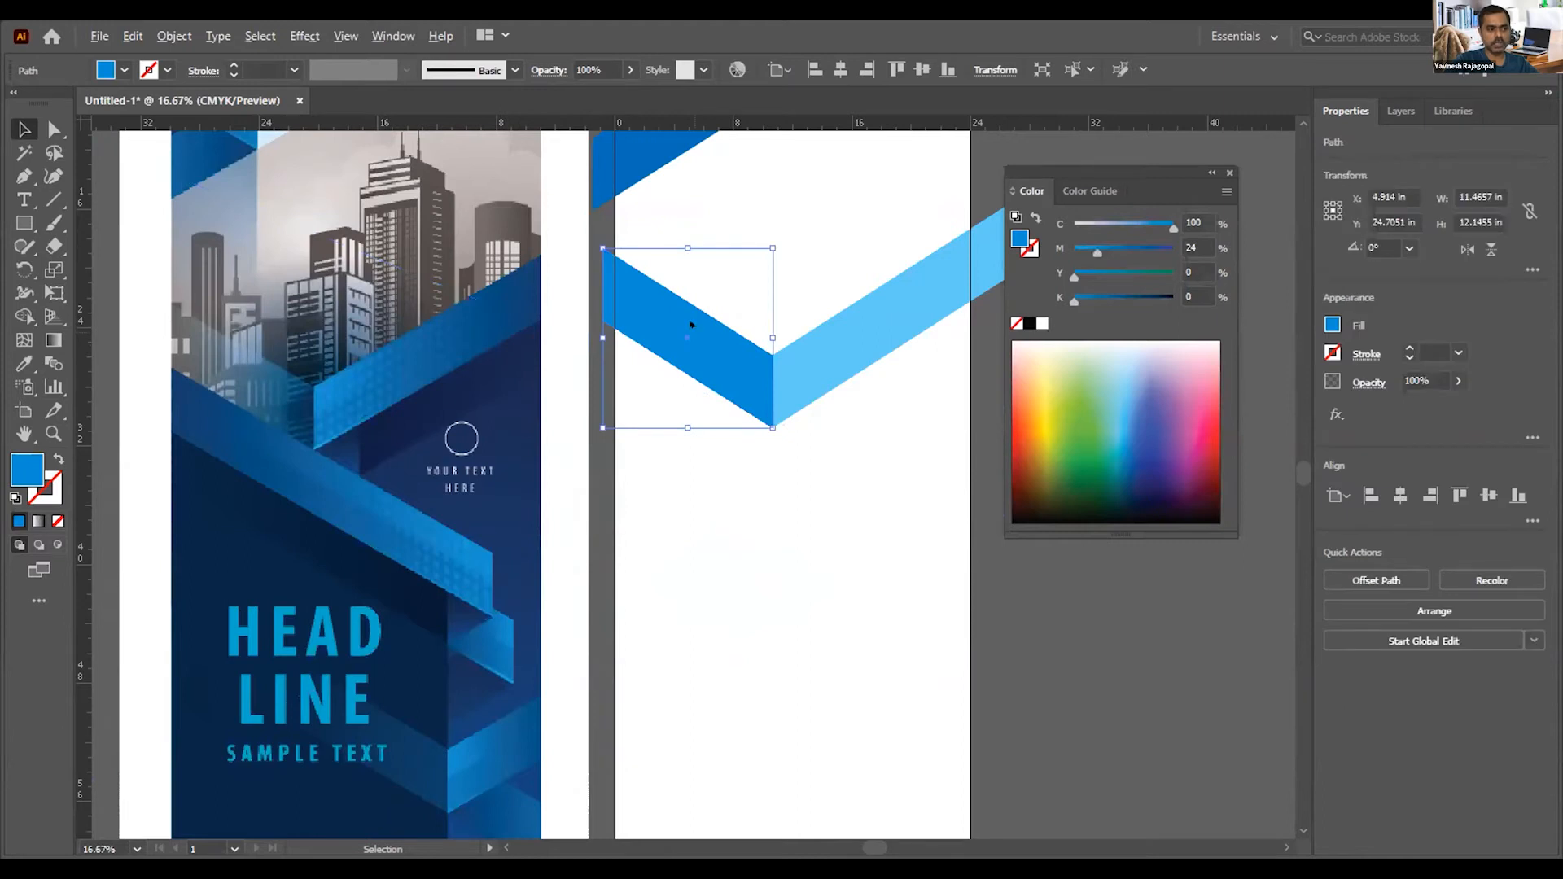
left_click_drag(690, 324, 690, 396)
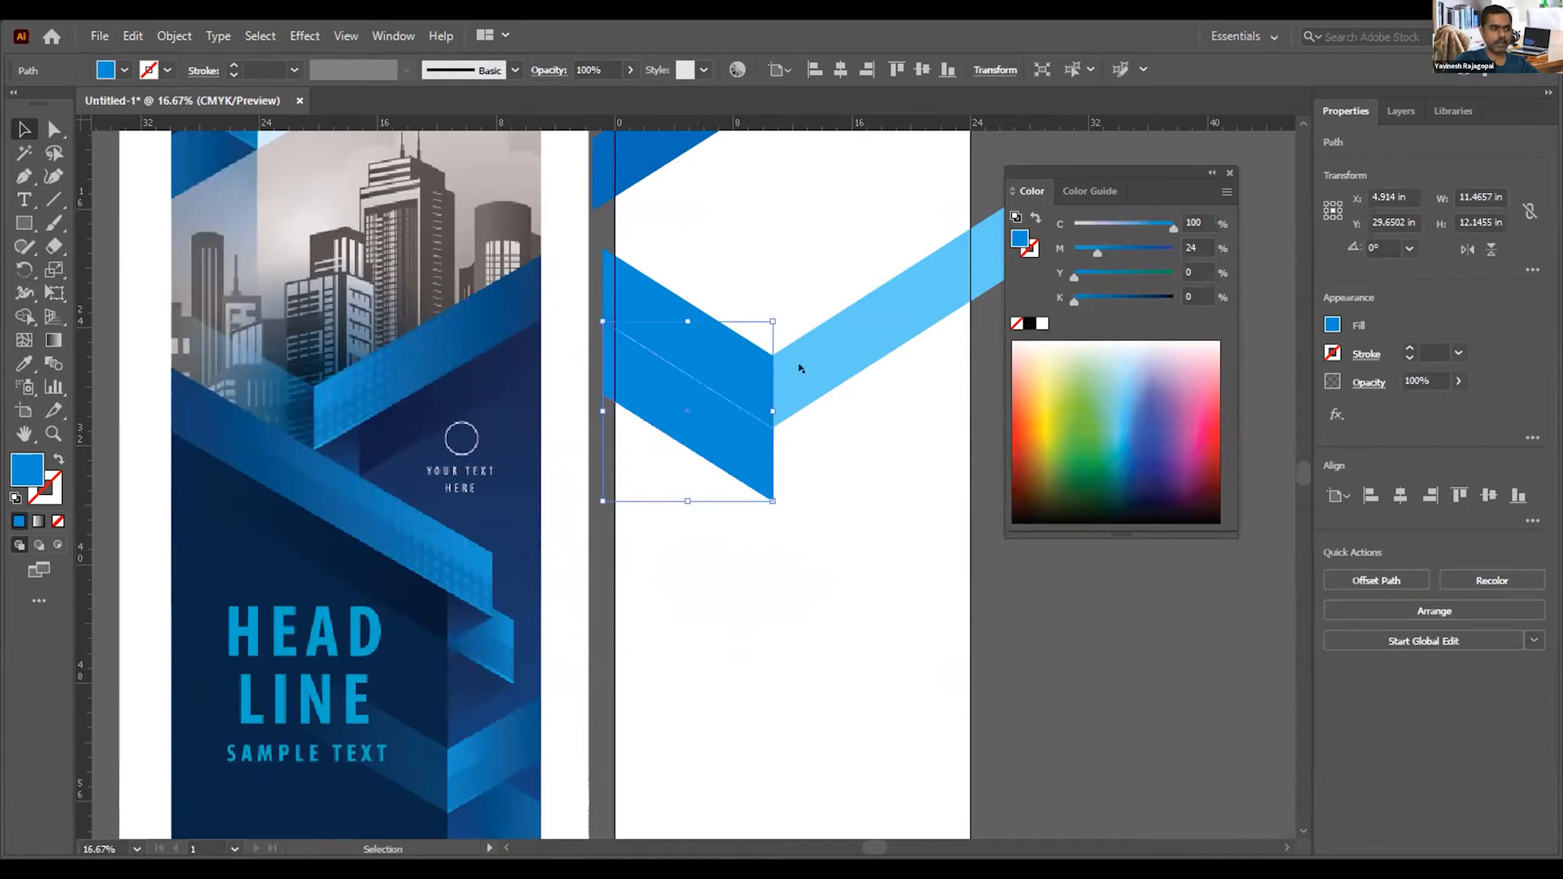
left_click_drag(615, 334, 688, 375)
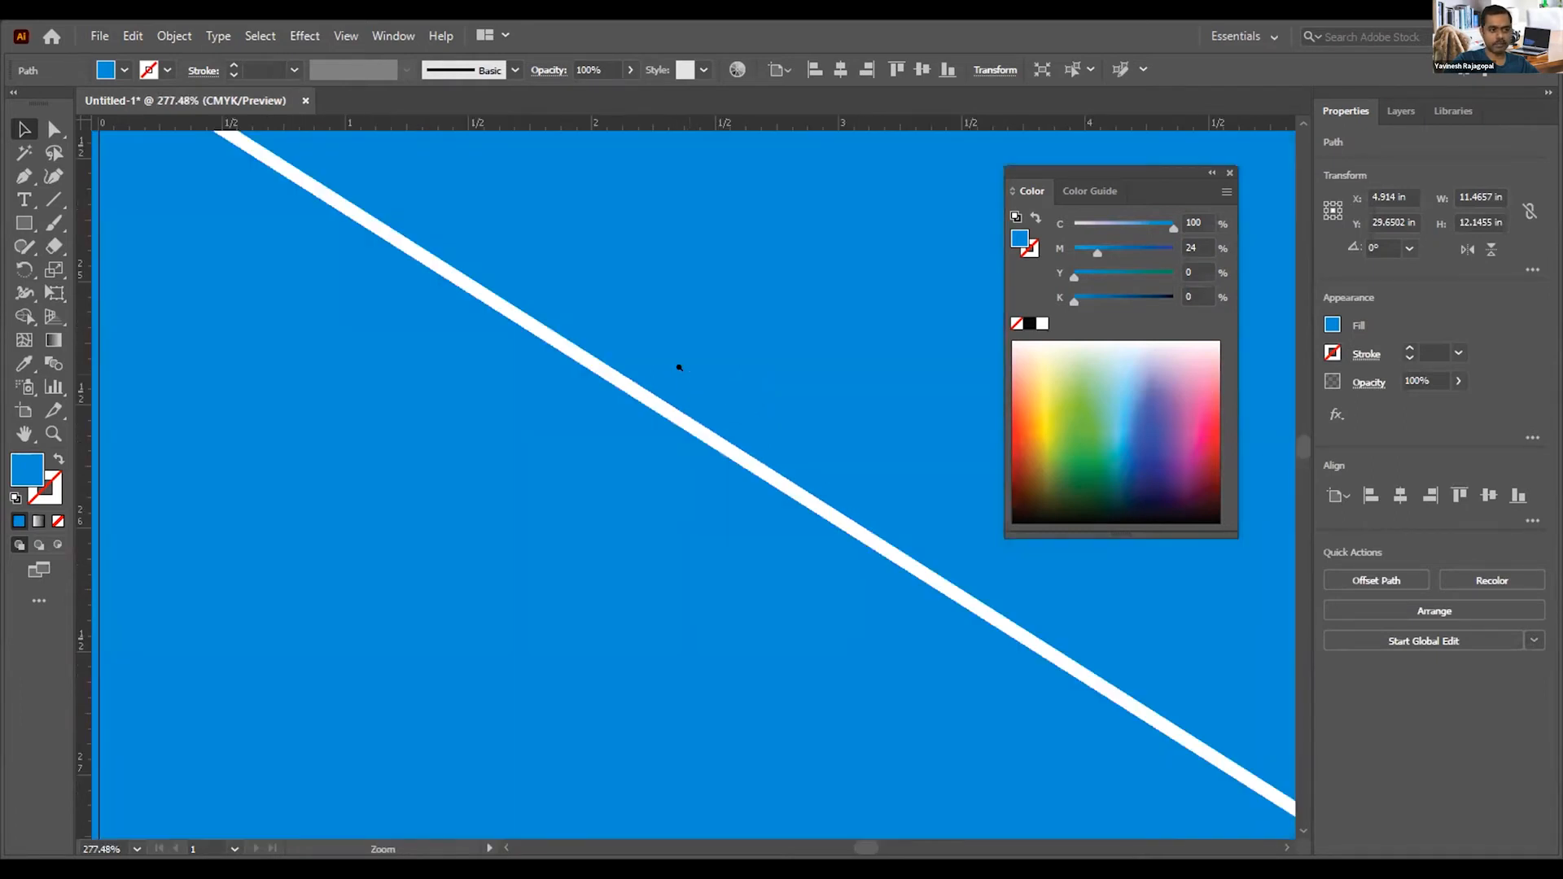
key("ctrl+minus")
key("ctrl+minus")
key("ctrl+minus")
key("ctrl+minus")
key("ctrl+minus")
key("ctrl+minus")
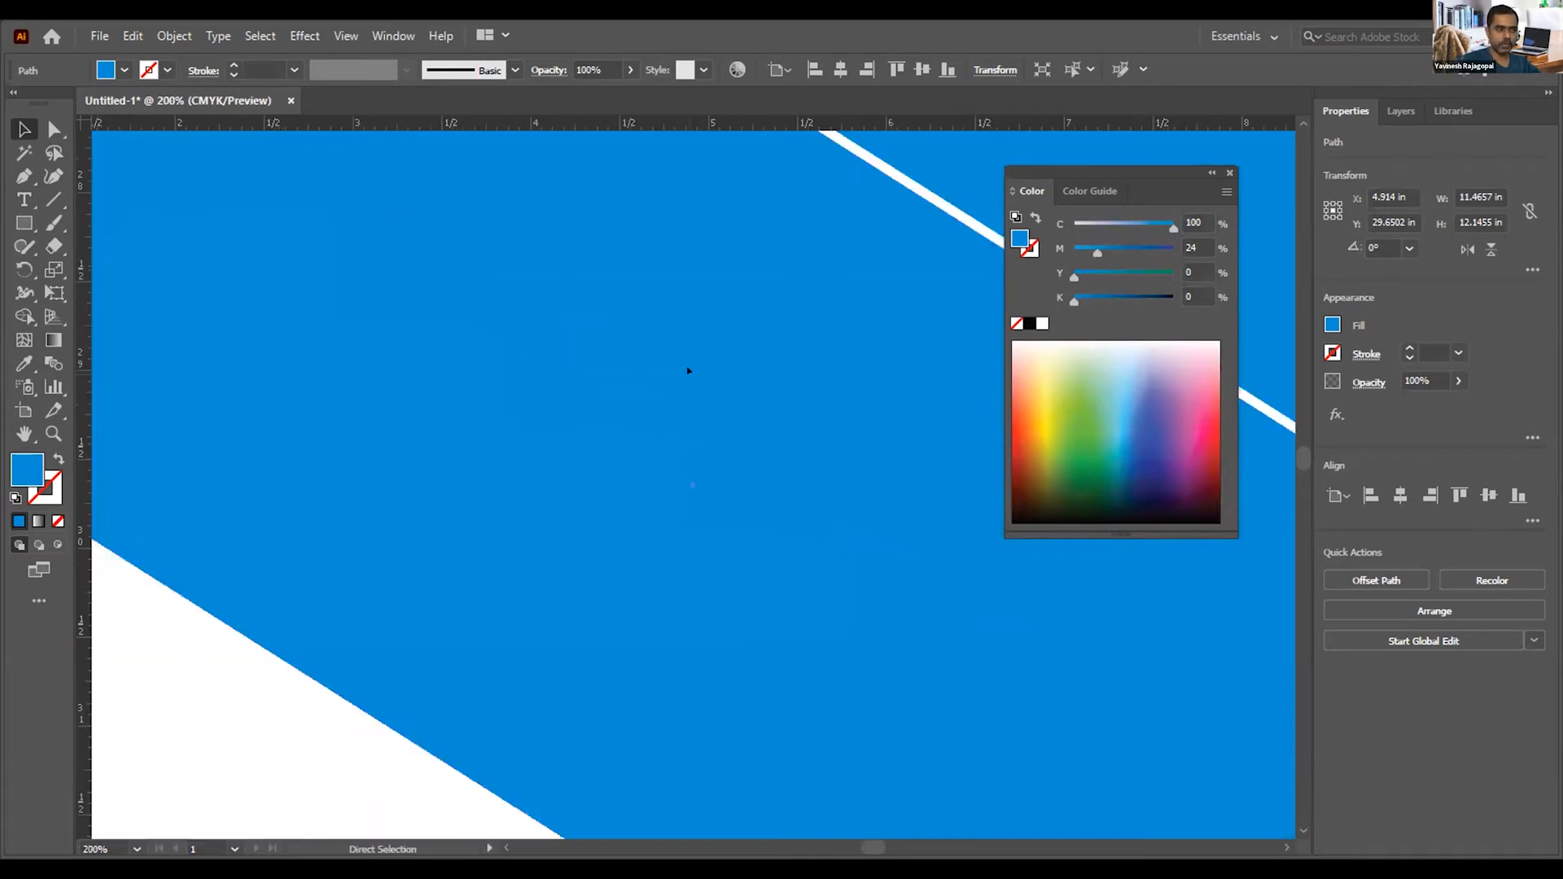
key("ctrl+plus")
key("ctrl+plus")
key("ctrl+plus")
key("ctrl+plus")
key("ctrl+plus")
key("ctrl+plus")
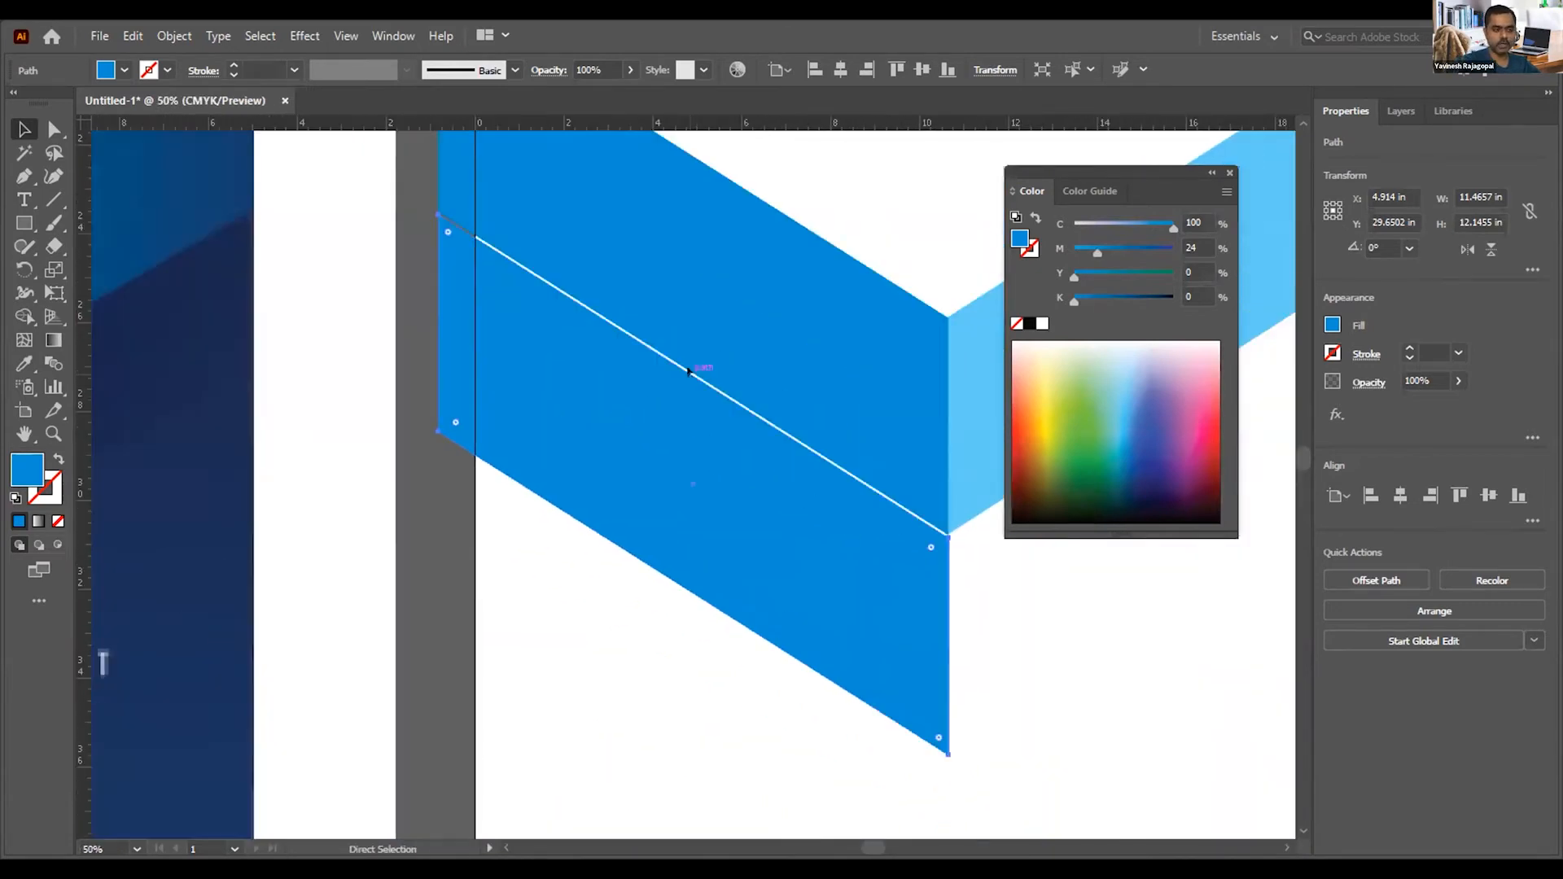
key("space")
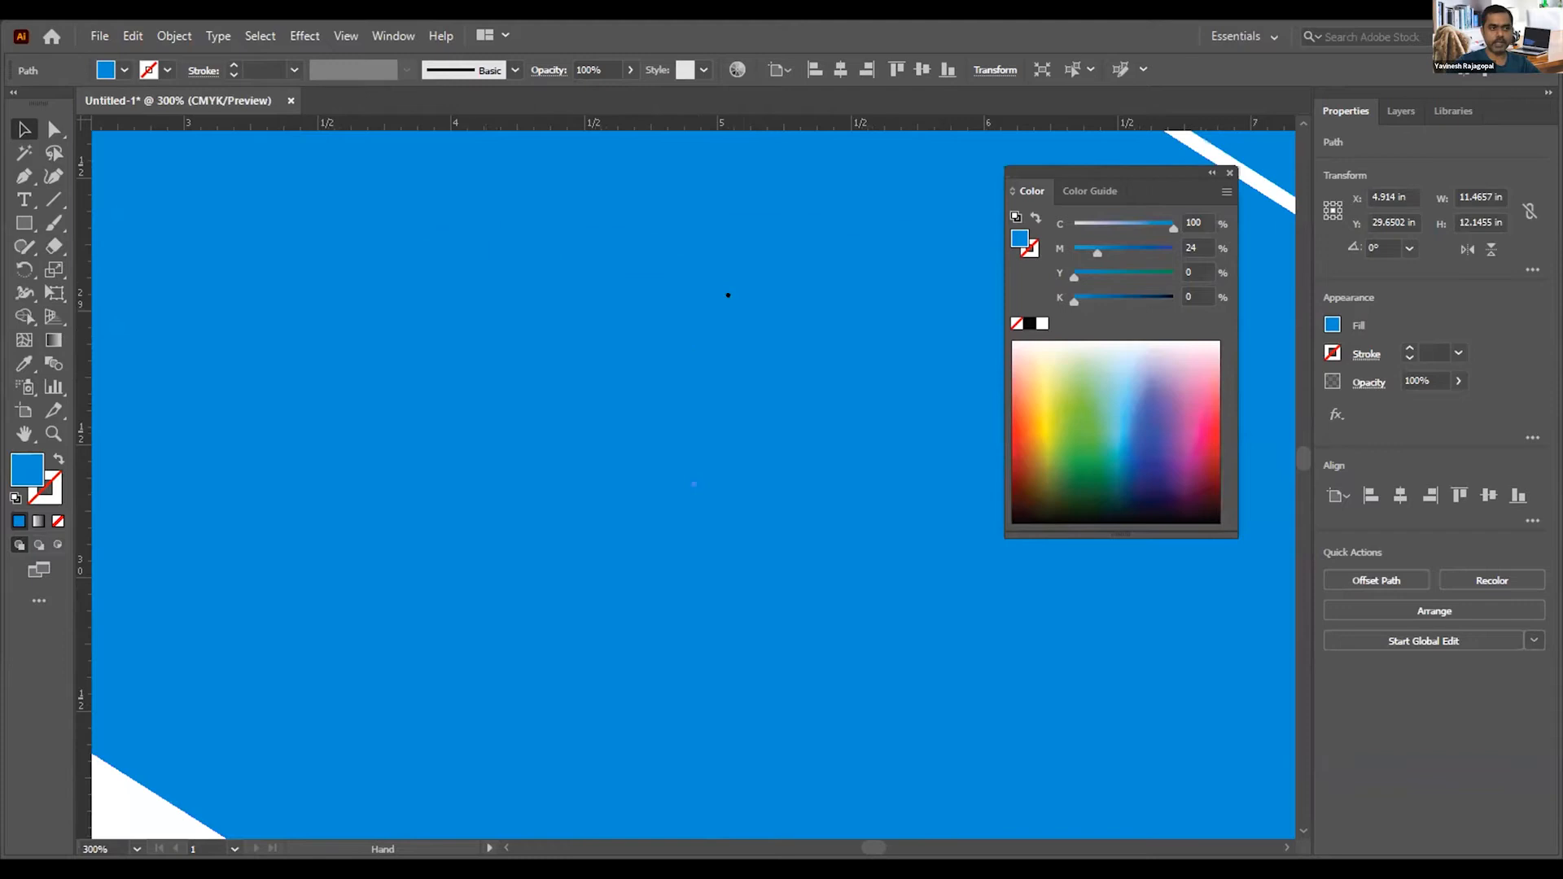
left_click_drag(729, 293, 551, 612)
left_click_drag(617, 366, 648, 451)
key("ctrl+minus")
key("ctrl+minus")
key("ctrl+minus")
key("ctrl+minus")
key("ctrl+minus")
key("ctrl+minus")
key("ctrl+minus")
key("ctrl+minus")
key("ctrl+minus")
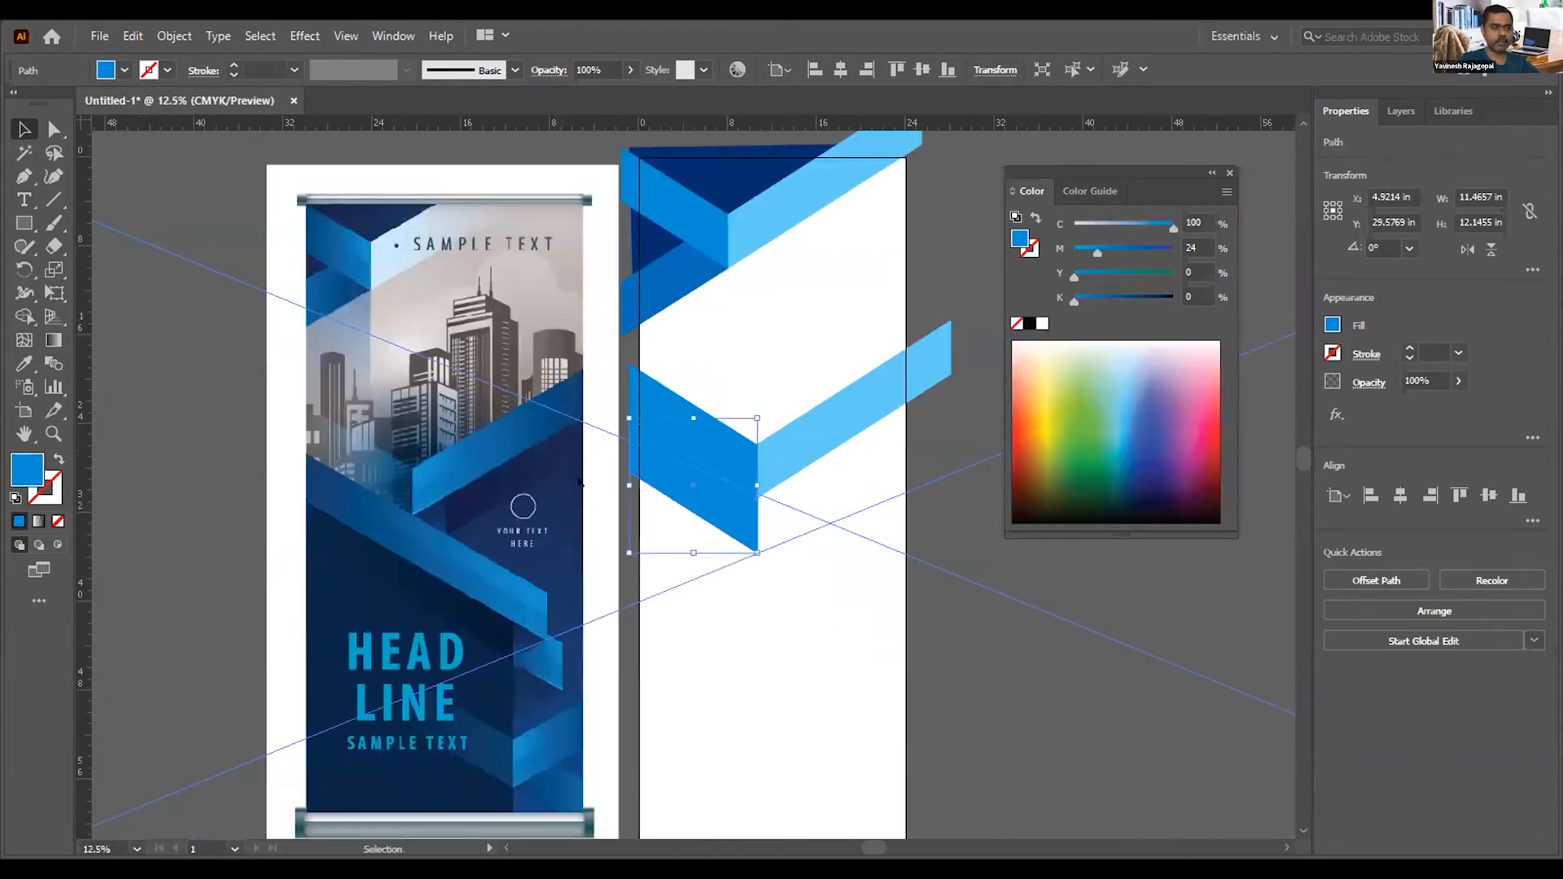
Step: Extend the right end of the lower medium blue ribbon copy diagonally downward, making the piece about 22.83 in wide and 18.91 in high
key("a")
left_click(770, 573)
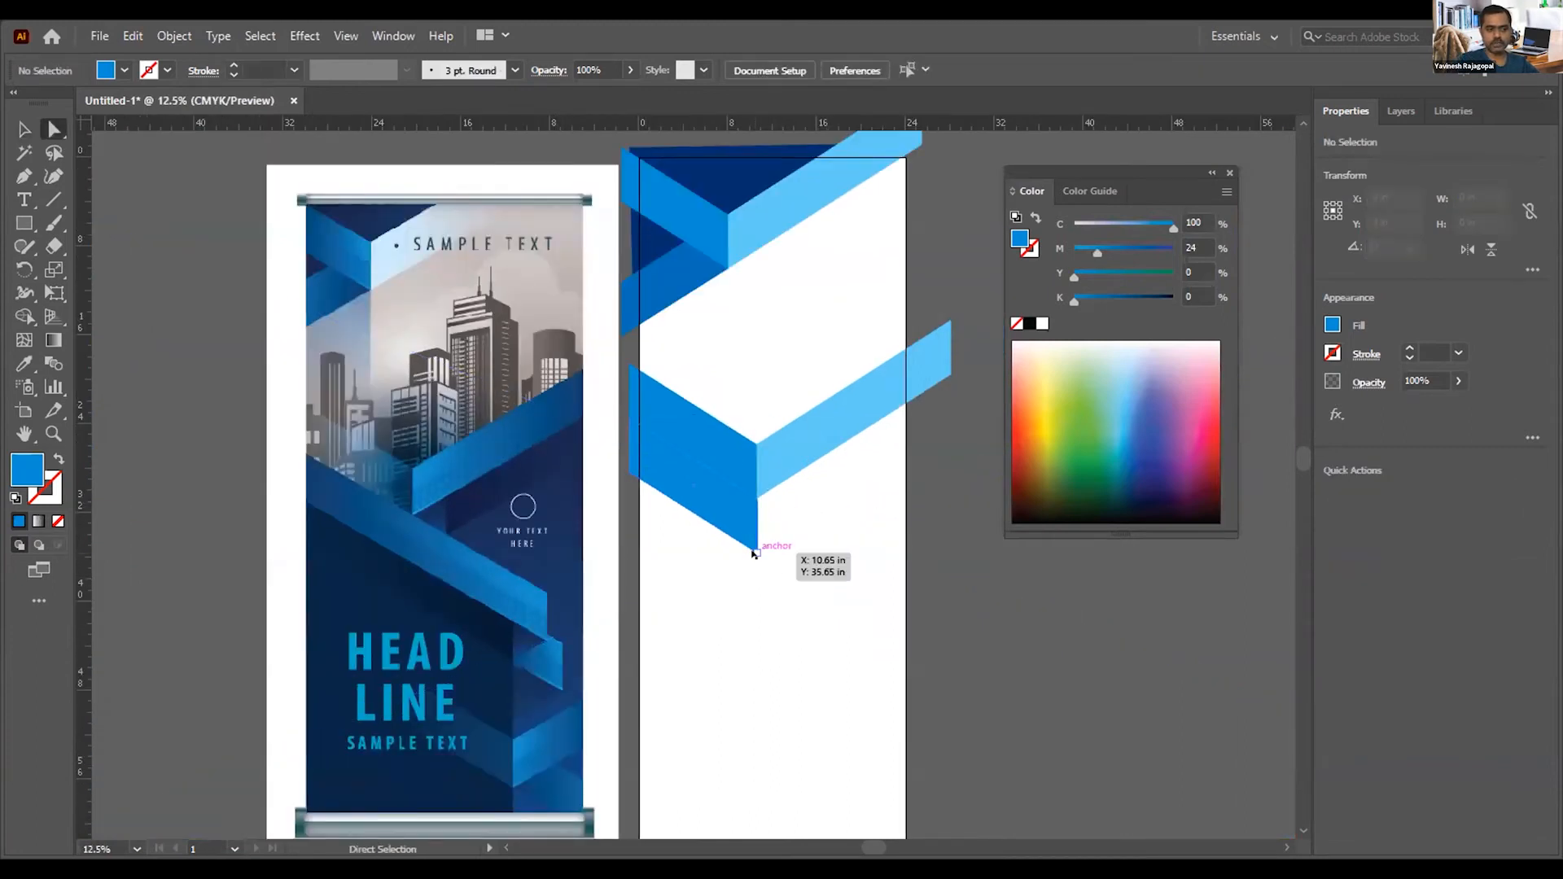
left_click(756, 552)
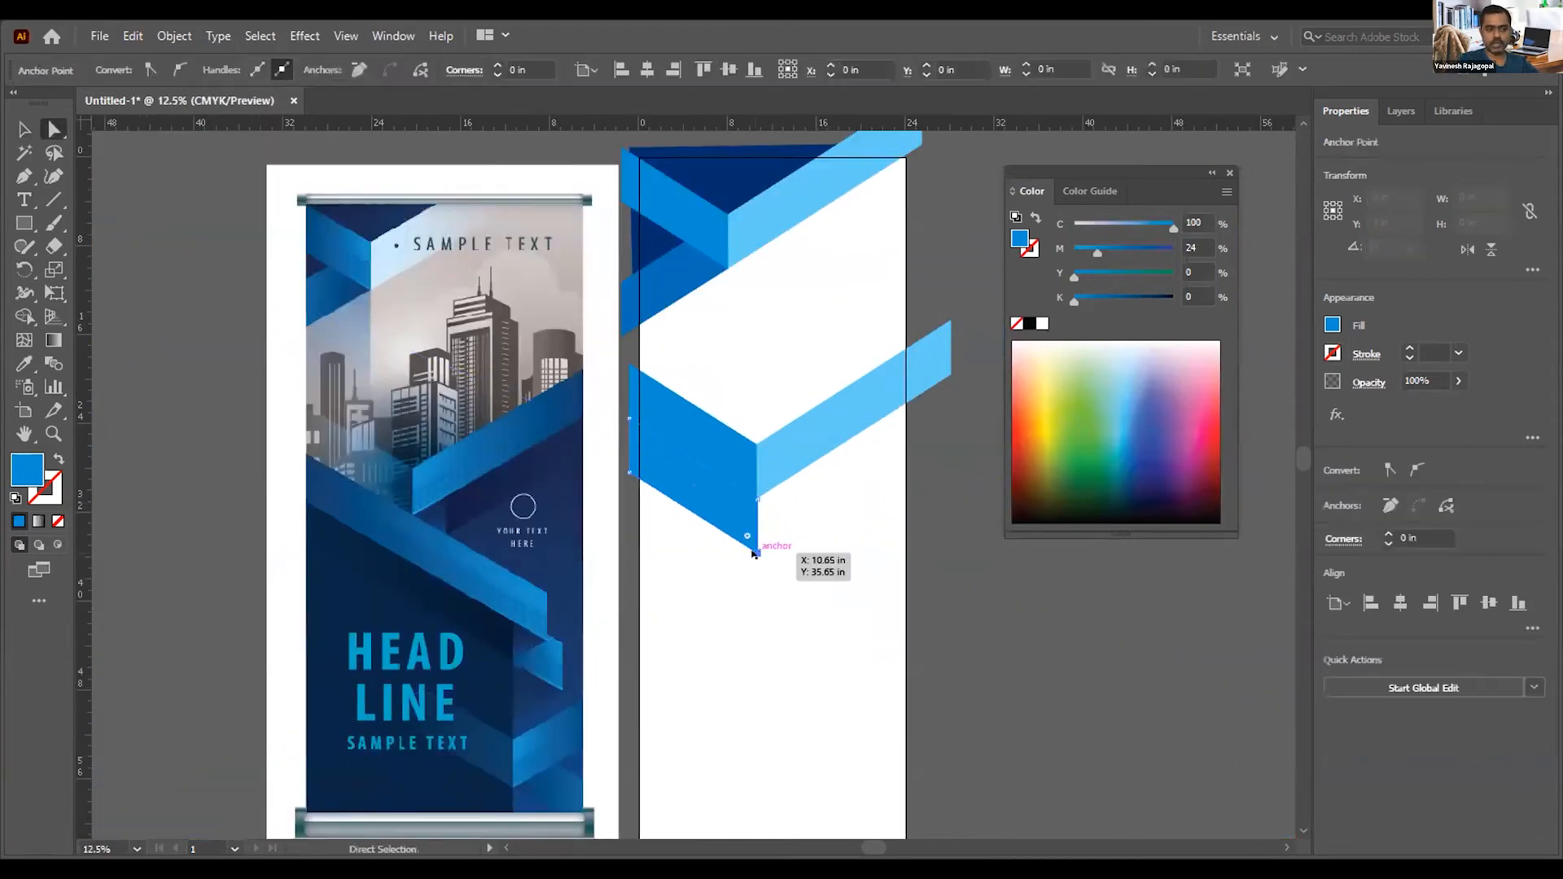
left_click(756, 496, "shift")
left_click_drag(756, 538, 879, 624)
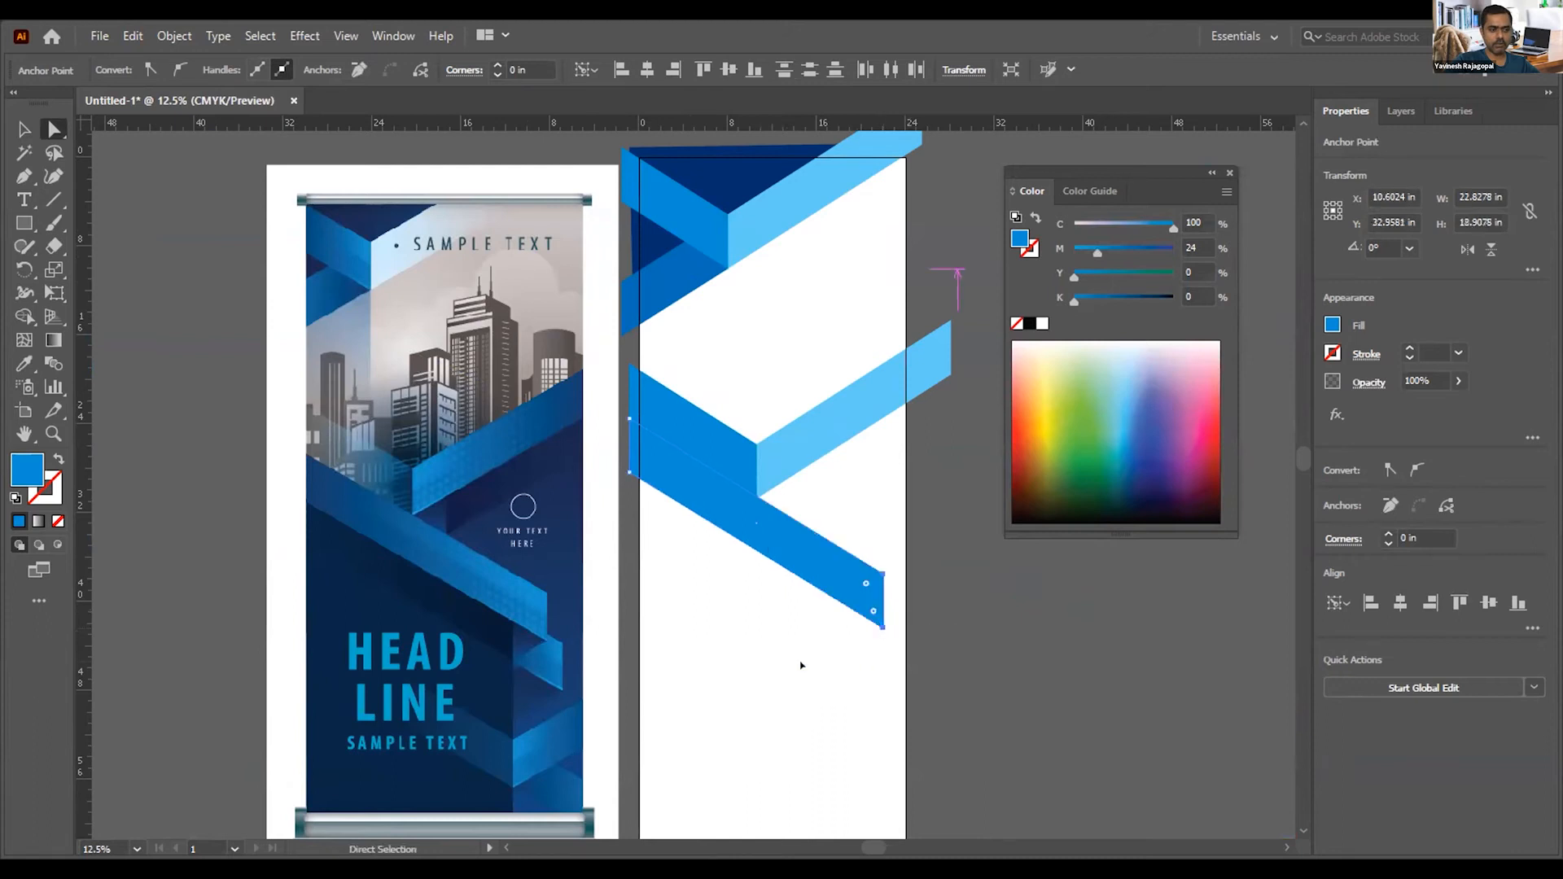
Step: Lower the copy's right-end points until its upper edge meets the fold's bottom corner, making the piece about 19.34 in high, and deselect it
left_click_drag(722, 478, 786, 521)
key("shift+Down")
key("shift+Down")
key("shift+Down")
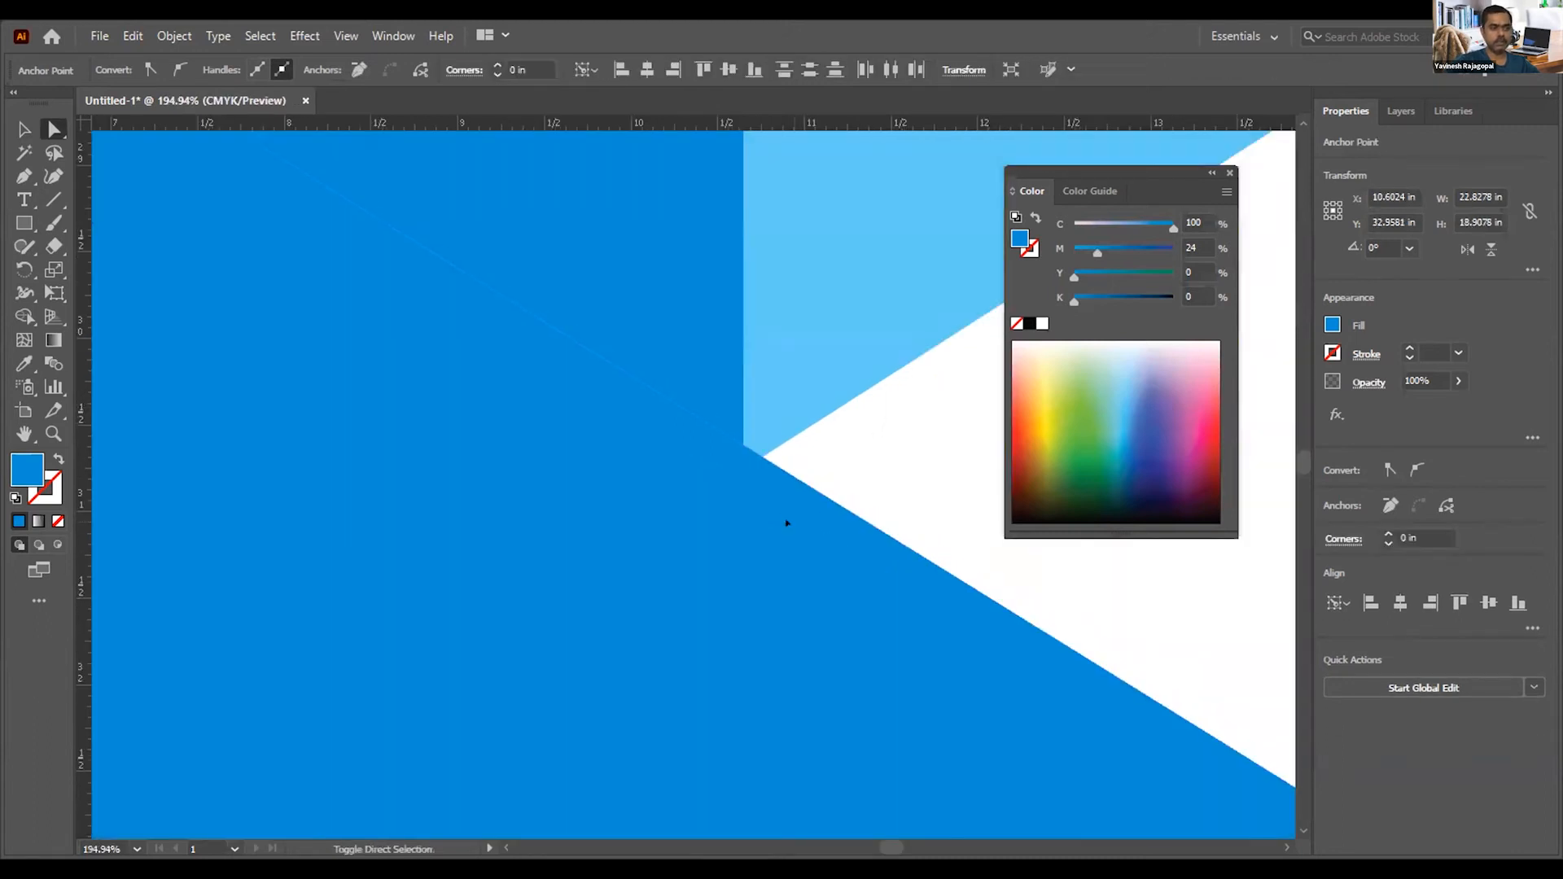
key("shift+Down")
key("shift+Down")
key("shift+Up")
key("Up")
key("Up")
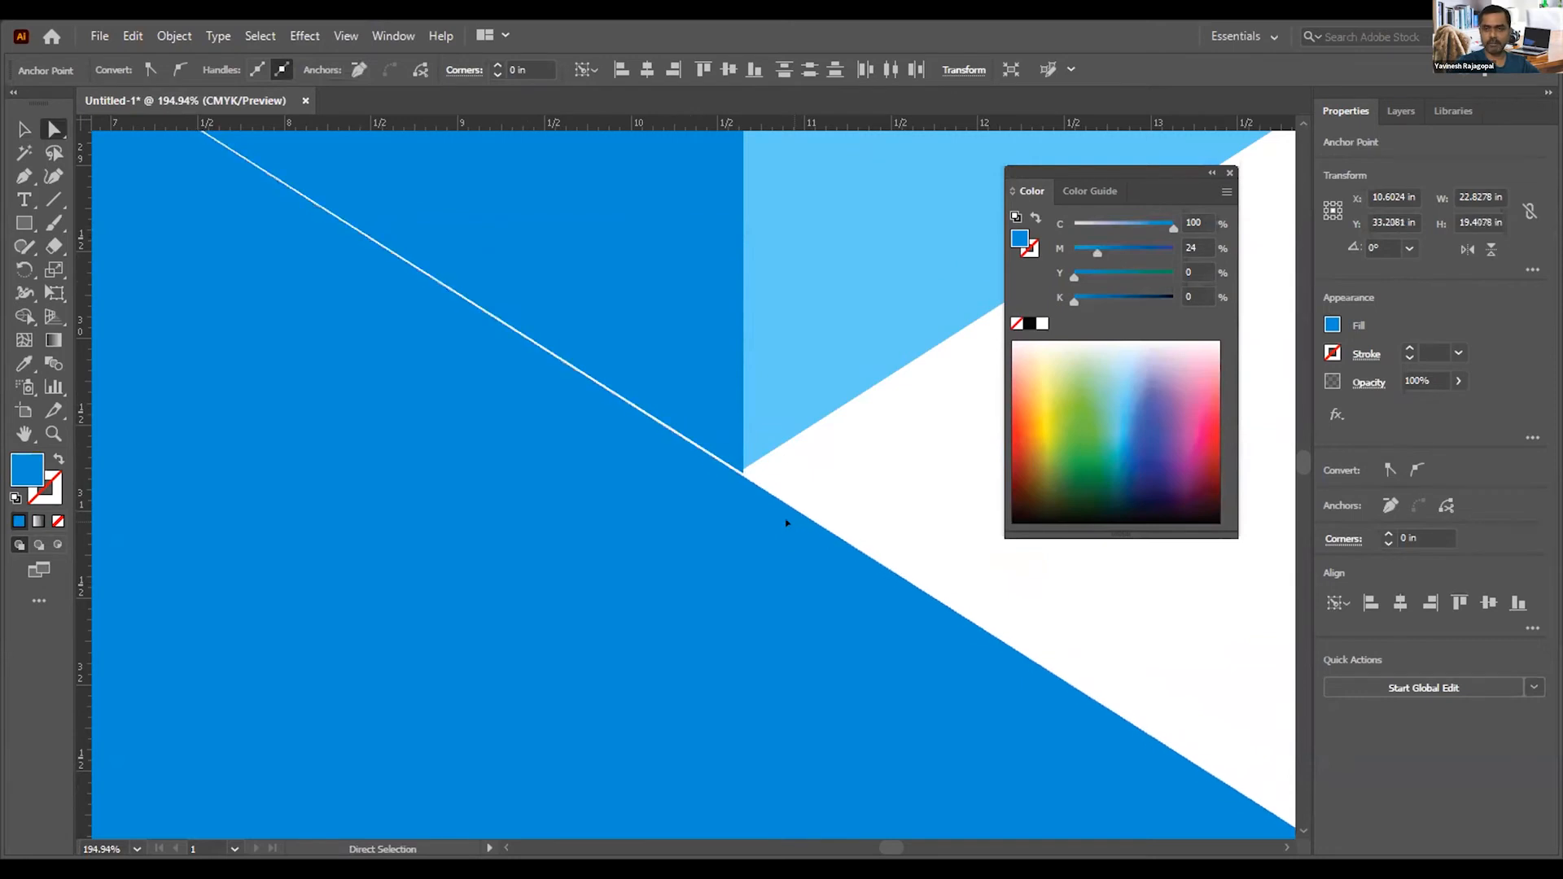
key("Up")
key("Up")
key("Up")
key("Up")
key("Up")
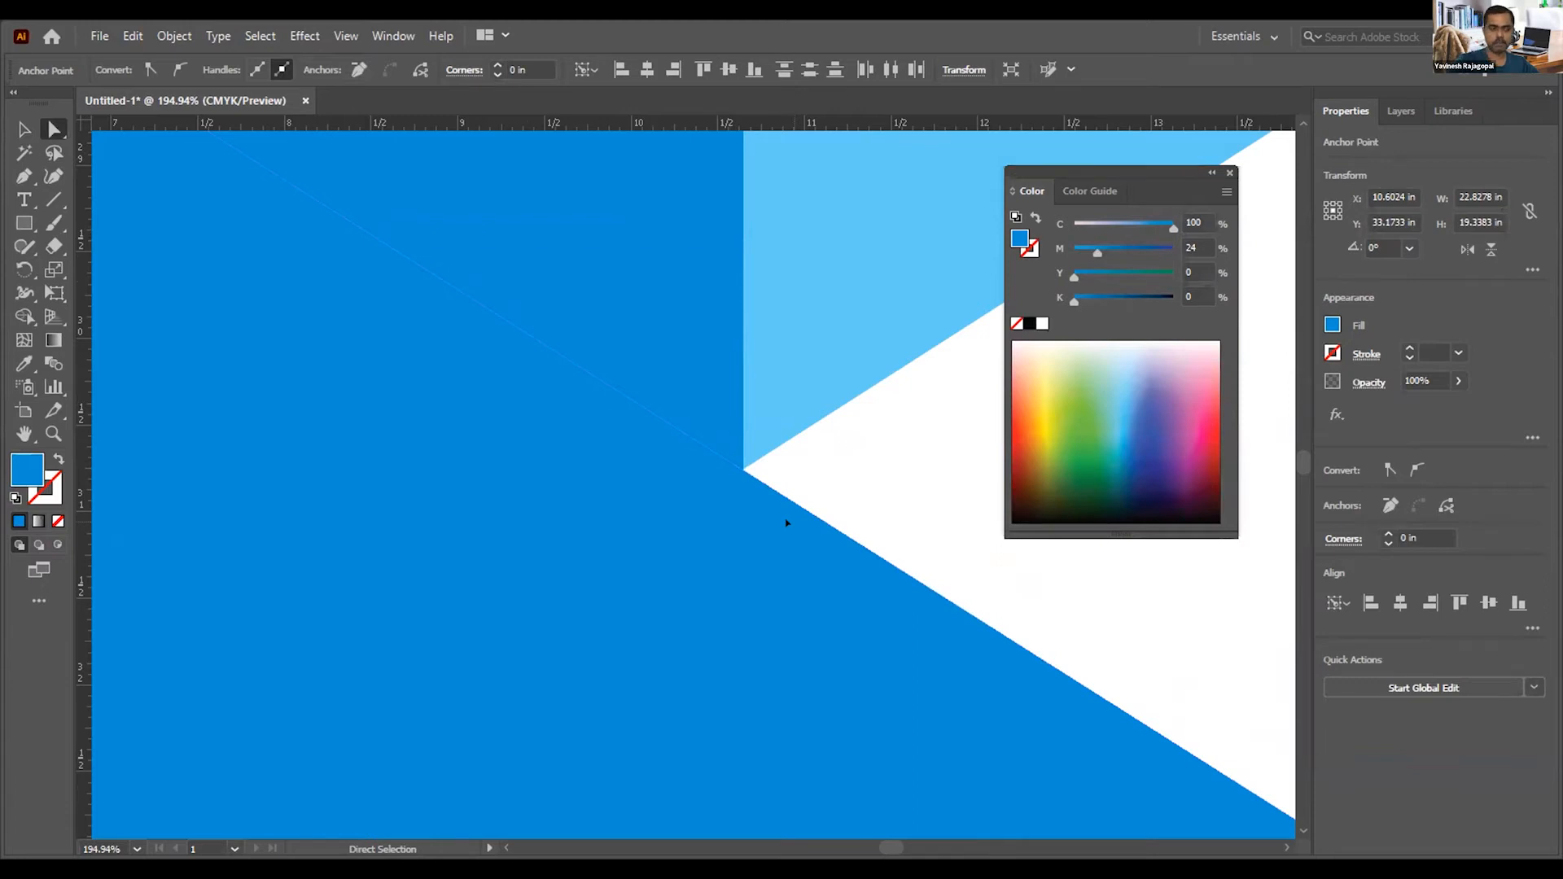
left_click(845, 475)
Step: Shift the lower medium blue ribbon's two right-end points down and out to the artboard's right edge, making it about 25.19 in wide and 25.33 in high
key("ctrl+0")
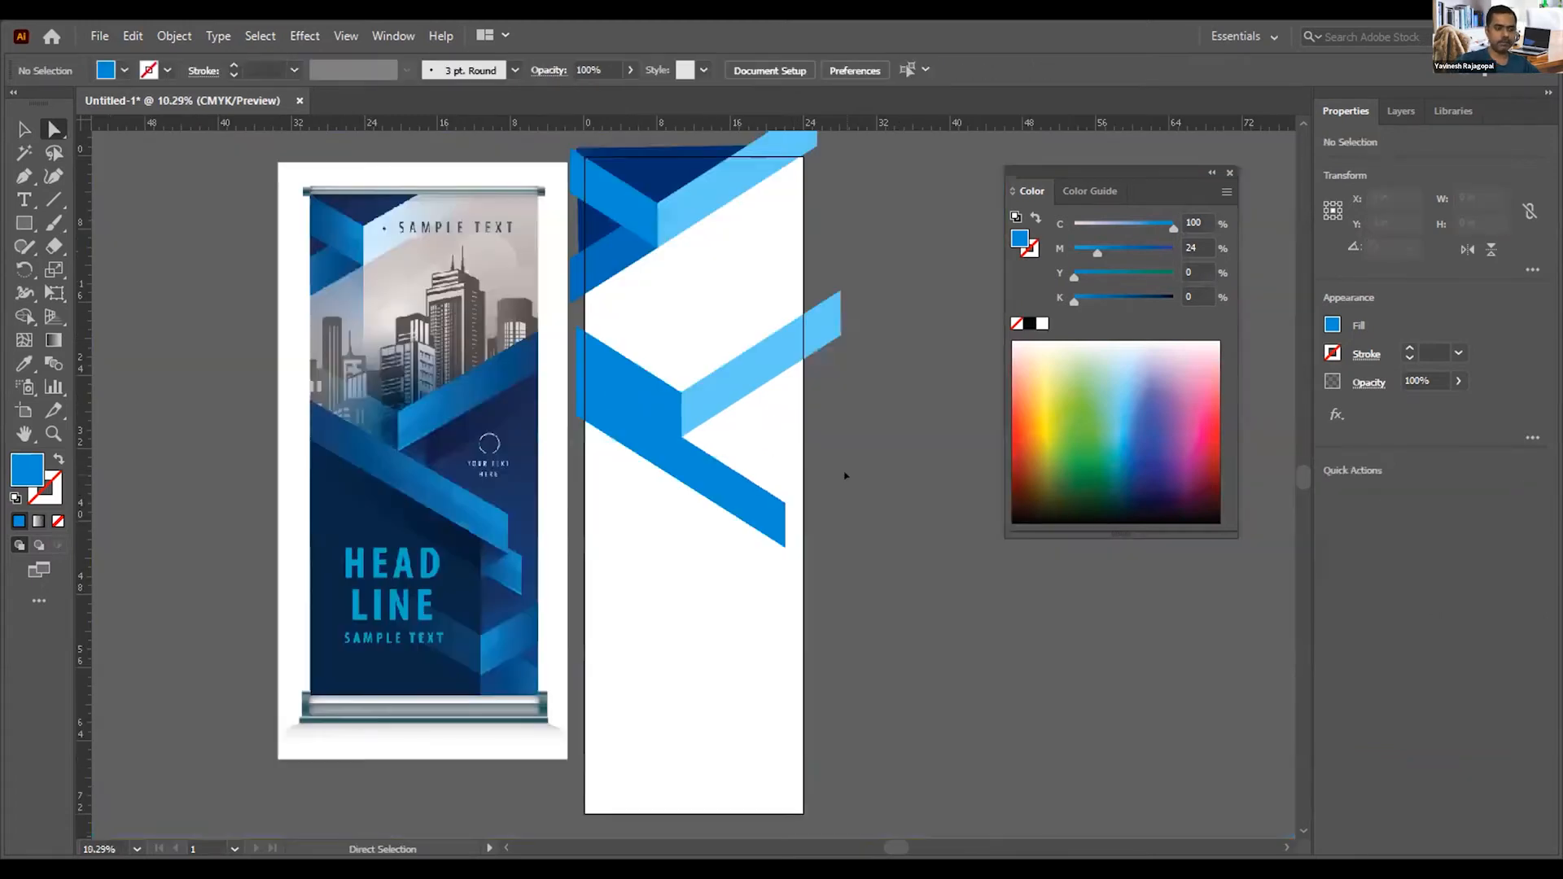
left_click_drag(766, 463, 790, 574)
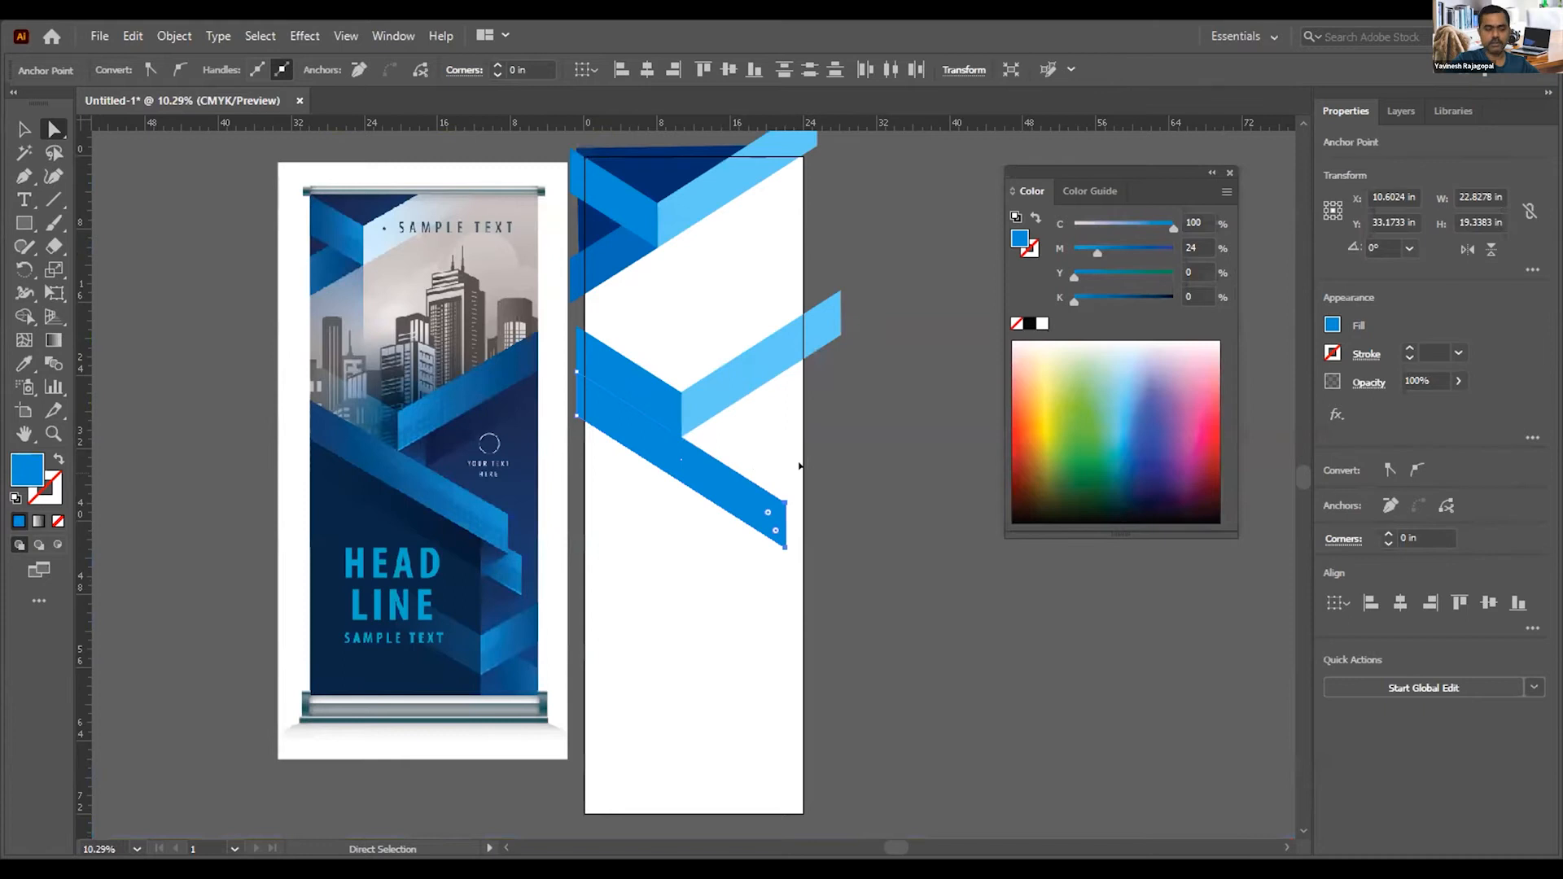
key("Up")
key("Up")
key("Up")
key("Up")
key("Up")
key("Up")
key("Up")
key("Up")
key("Up")
key("Down")
key("Down")
key("Down")
key("Down")
key("Down")
key("Down")
key("Down")
key("Down")
key("shift+Down")
key("shift+Down")
key("shift+Down")
key("shift+Down")
key("shift+Down")
key("shift+Down")
key("shift+Up")
key("shift+Up")
key("shift+Up")
key("shift+Left")
key("shift+Left")
key("shift+Left")
key("shift+Left")
key("shift+Left")
key("shift+Left")
key("shift+Left")
key("shift+Left")
key("shift+Left")
key("shift+Left")
key("shift+Left")
key("shift+Left")
key("shift+Left")
key("shift+Left")
key("shift+Left")
key("shift+Left")
key("shift+Left")
key("shift+Left")
key("shift+Right")
key("shift+Right")
key("shift+Right")
key("shift+Right")
key("shift+Right")
key("shift+Right")
key("shift+Right")
key("shift+Right")
key("shift+Right")
key("shift+Right")
key("shift+Right")
key("shift+Right")
key("shift+Right")
key("shift+Right")
key("shift+Right")
key("shift+Right")
key("shift+Right")
key("shift+Right")
key("shift+Right")
key("shift+Right")
key("shift+Right")
key("shift+Right")
key("shift+Right")
key("shift+Right")
key("shift+Right")
key("shift+Right")
key("shift+Right")
key("shift+Right")
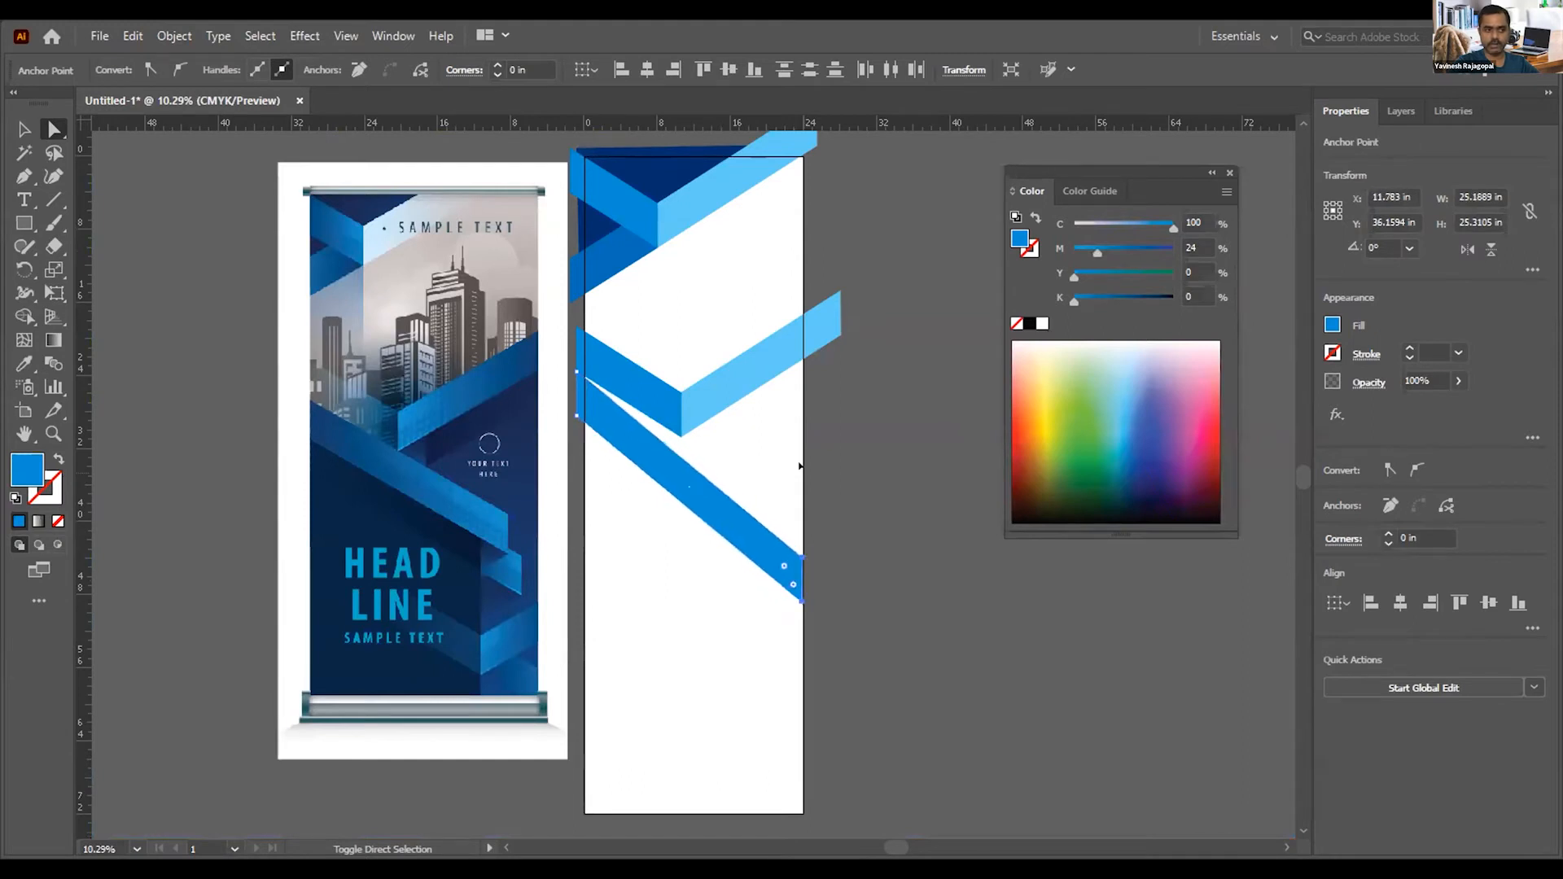
Step: Shift the lower medium blue ribbon's two right-end points left and up, making the piece about 20.61 in wide and 18.09 in high
key("shift+Left")
key("shift+Left")
key("shift+Left")
key("shift+Left")
key("shift+Left")
key("shift+Left")
key("shift+Left")
key("shift+Left")
key("shift+Left")
key("shift+Left")
key("shift+Left")
key("shift+Left")
key("shift+Left")
key("shift+Left")
key("shift+Left")
key("shift+Left")
key("shift+Left")
key("shift+Left")
key("shift+Left")
key("shift+Left")
key("shift+Up")
key("shift+Up")
key("shift+Up")
key("shift+Up")
key("shift+Up")
key("shift+Up")
key("shift+Up")
key("shift+Up")
key("shift+Up")
key("shift+Up")
key("shift+Up")
key("shift+Up")
key("shift+Up")
key("shift+Up")
key("shift+Up")
key("shift+Up")
key("shift+Up")
key("shift+Up")
Step: Nudge the right-end points up until the gap below the upper ribbon closes at the fold's bottom corner, about 17.92 in high, and deselect
key("ctrl+space")
left_click_drag(539, 329, 896, 570)
left_click_drag(381, 276, 439, 369)
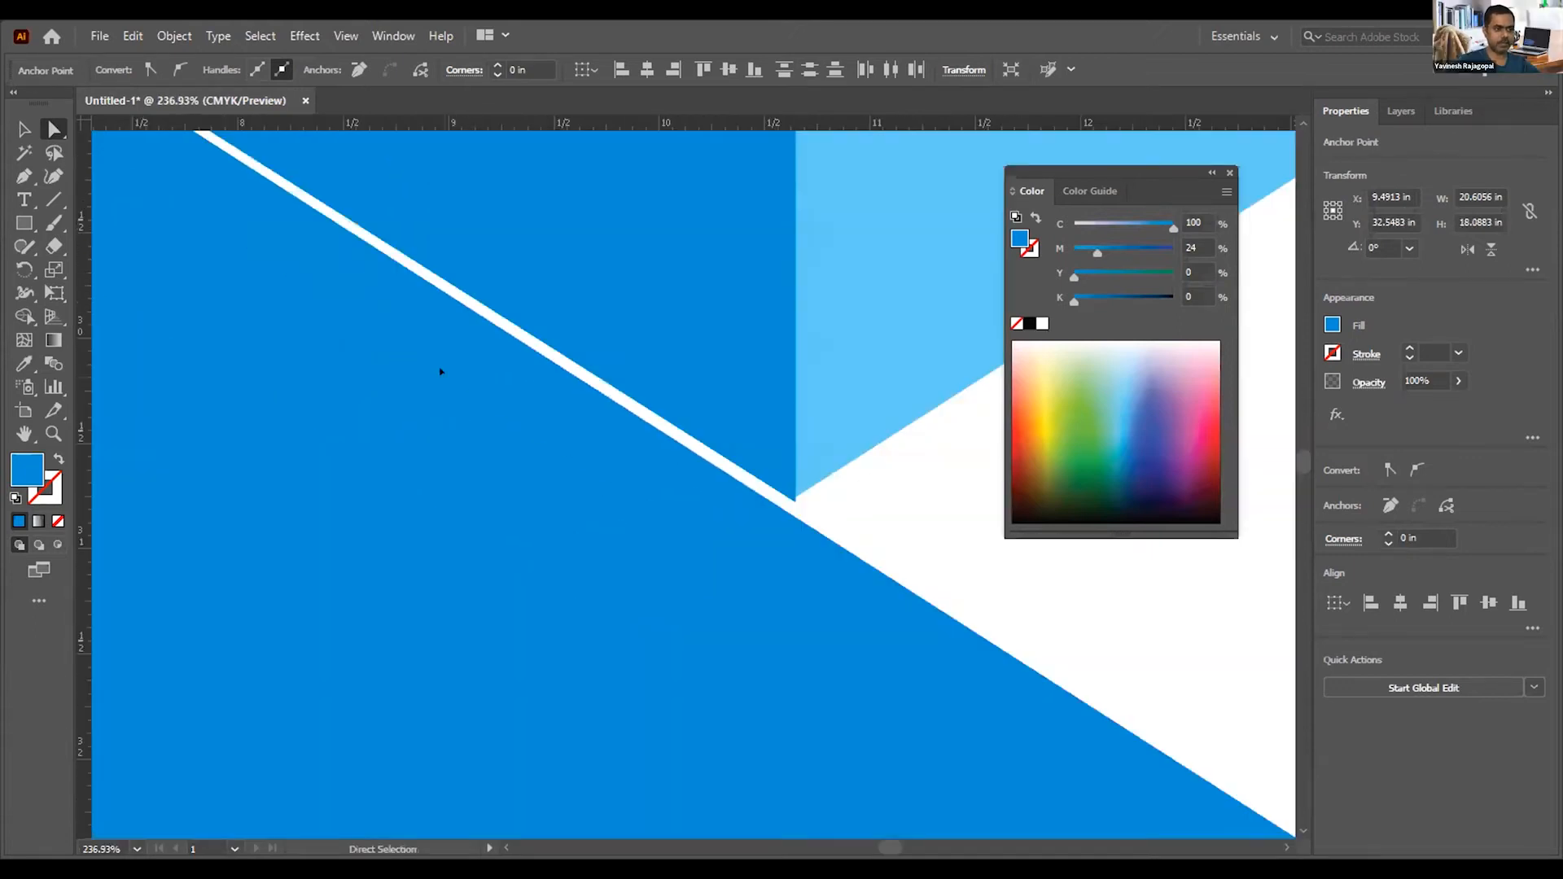
key("Up")
key("Up")
key("Up")
key("Up")
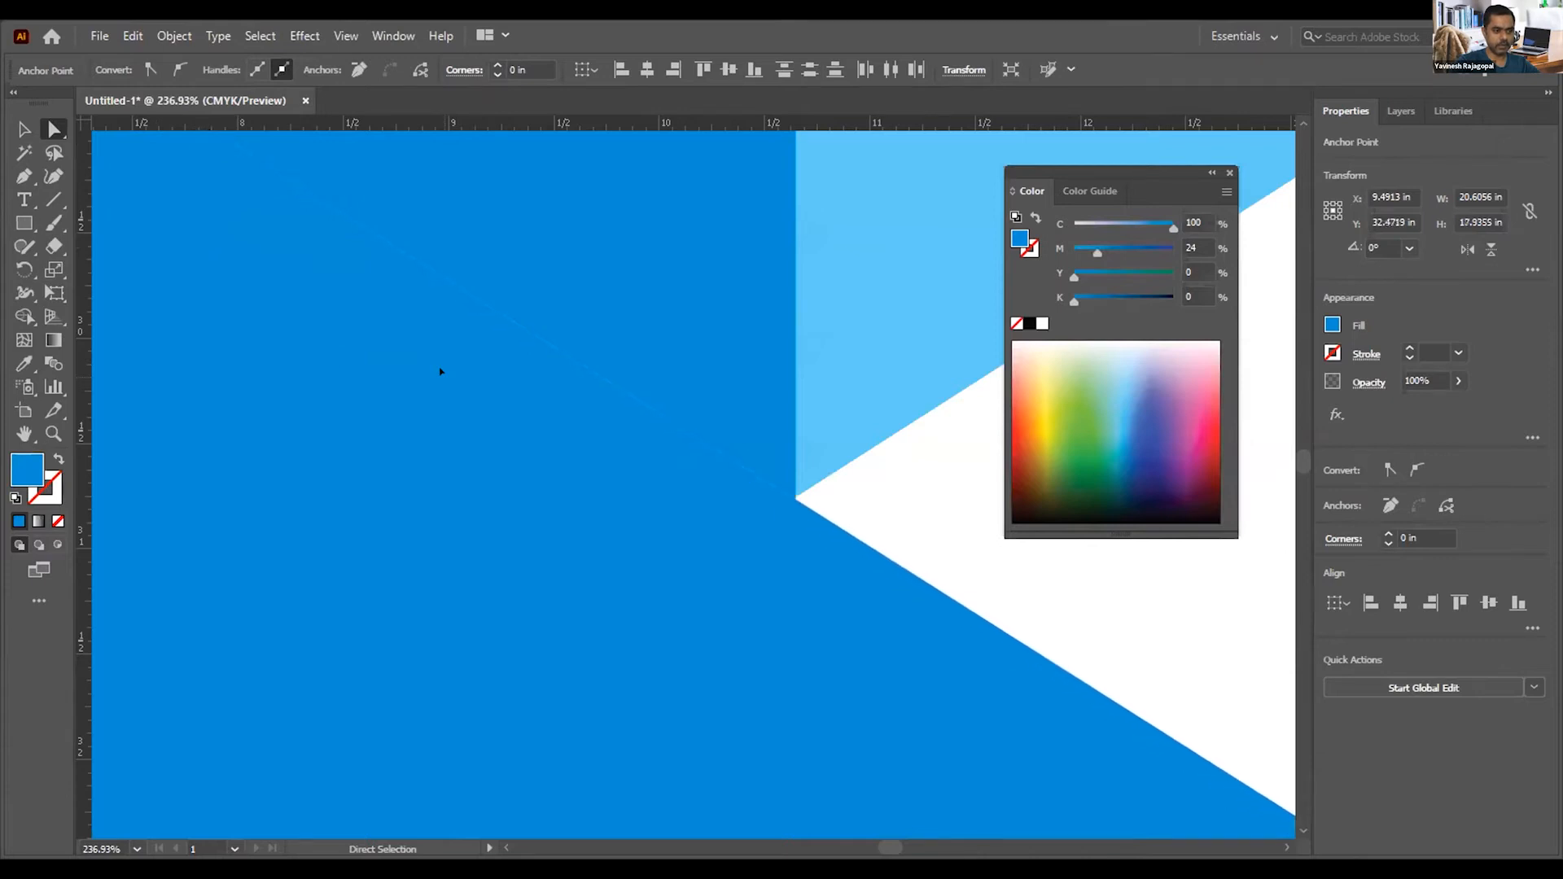
key("ctrl+0")
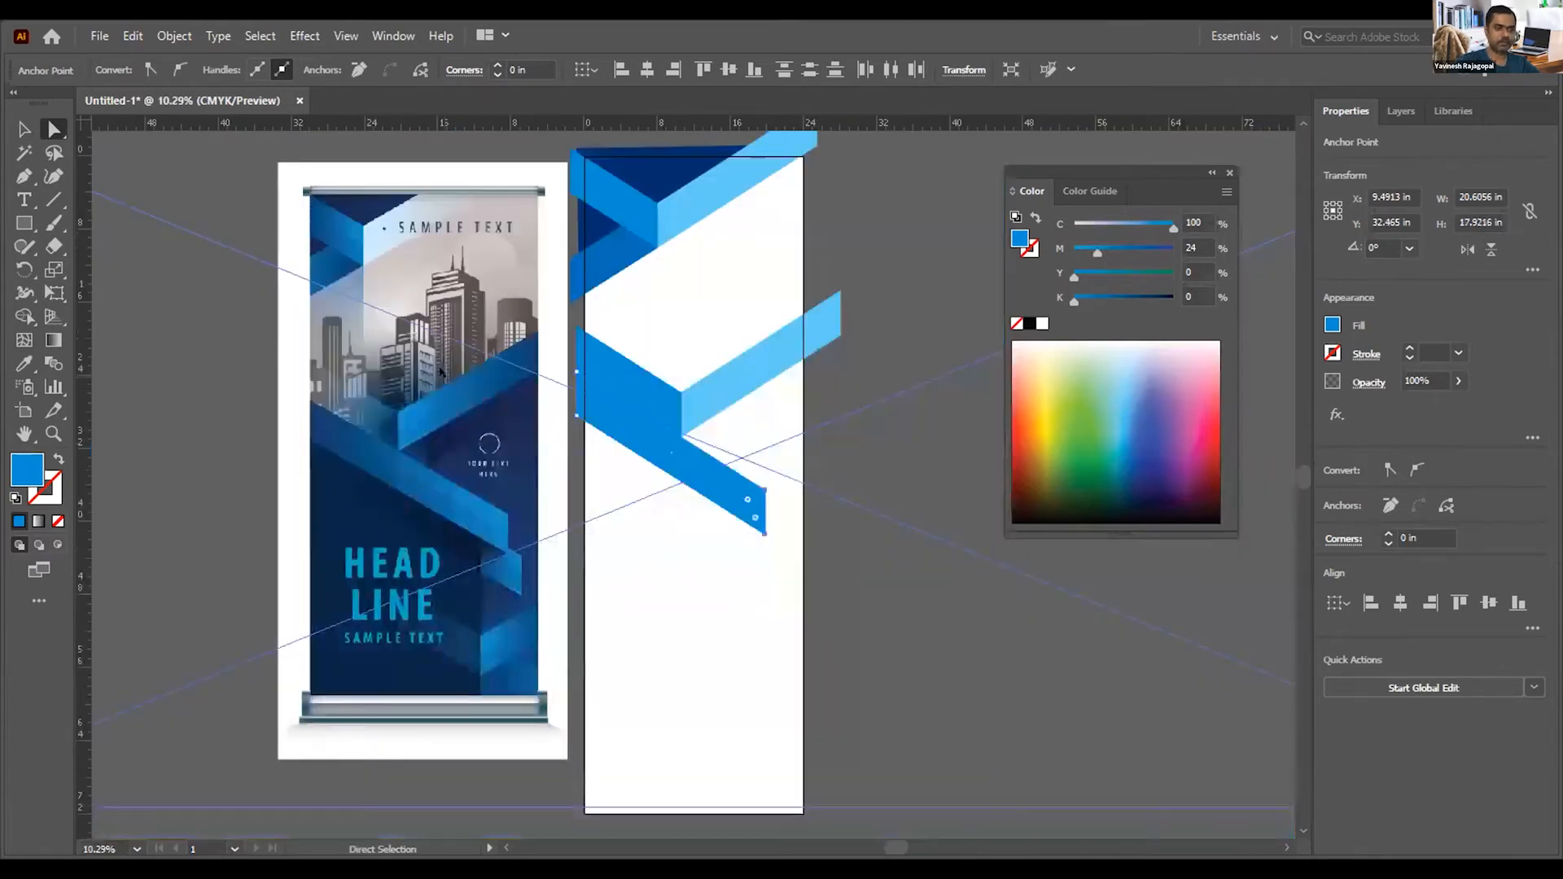
left_click(907, 481)
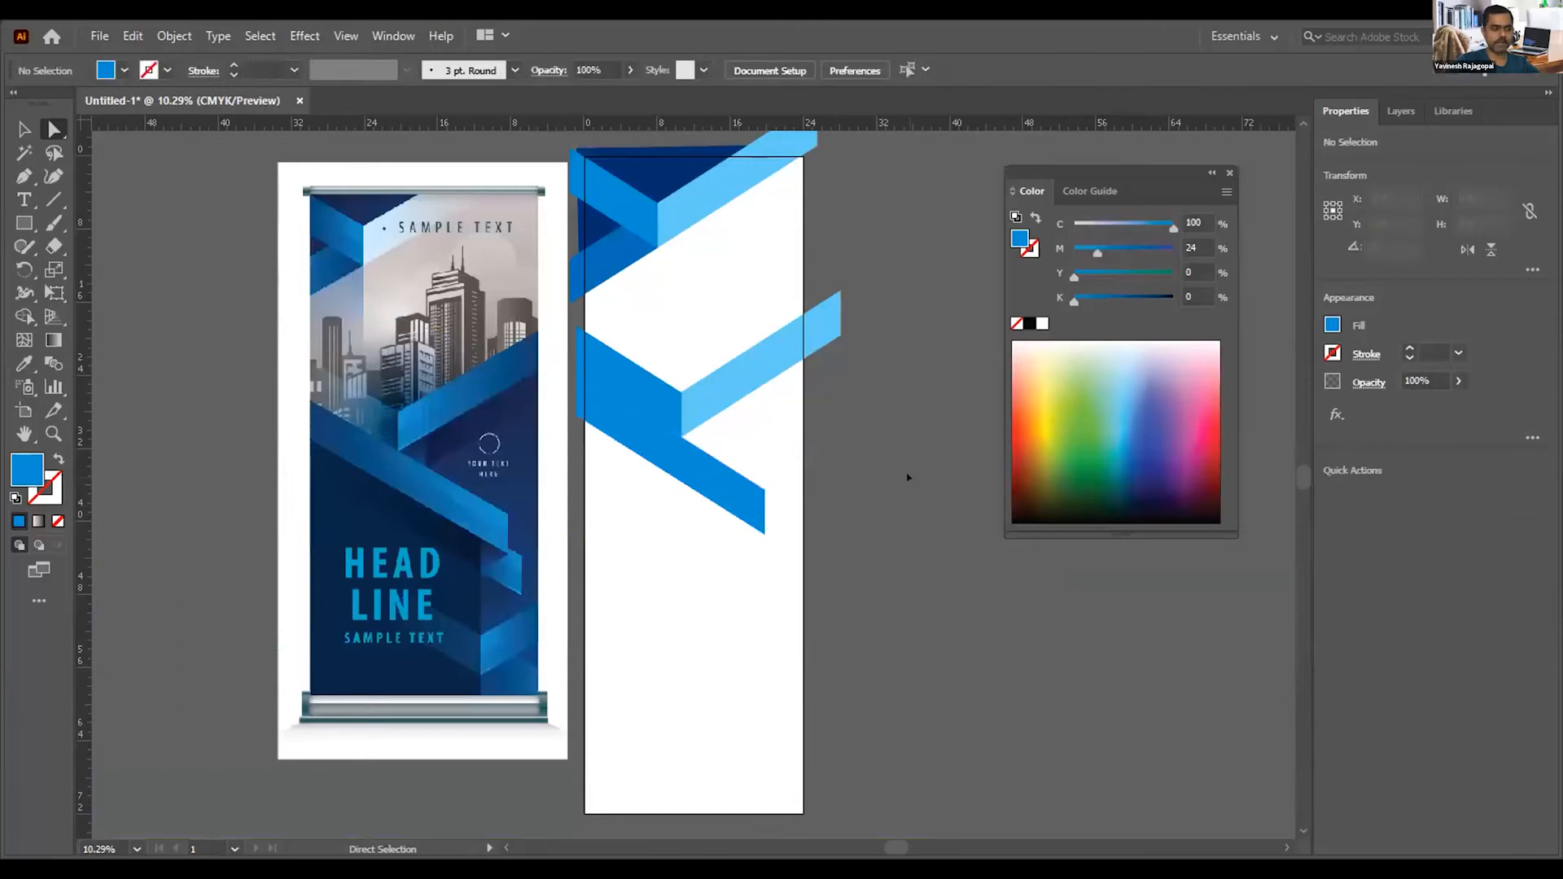
Step: Darken the lower medium blue ribbon by setting its fill's magenta to 66%, and deselect it
key("v")
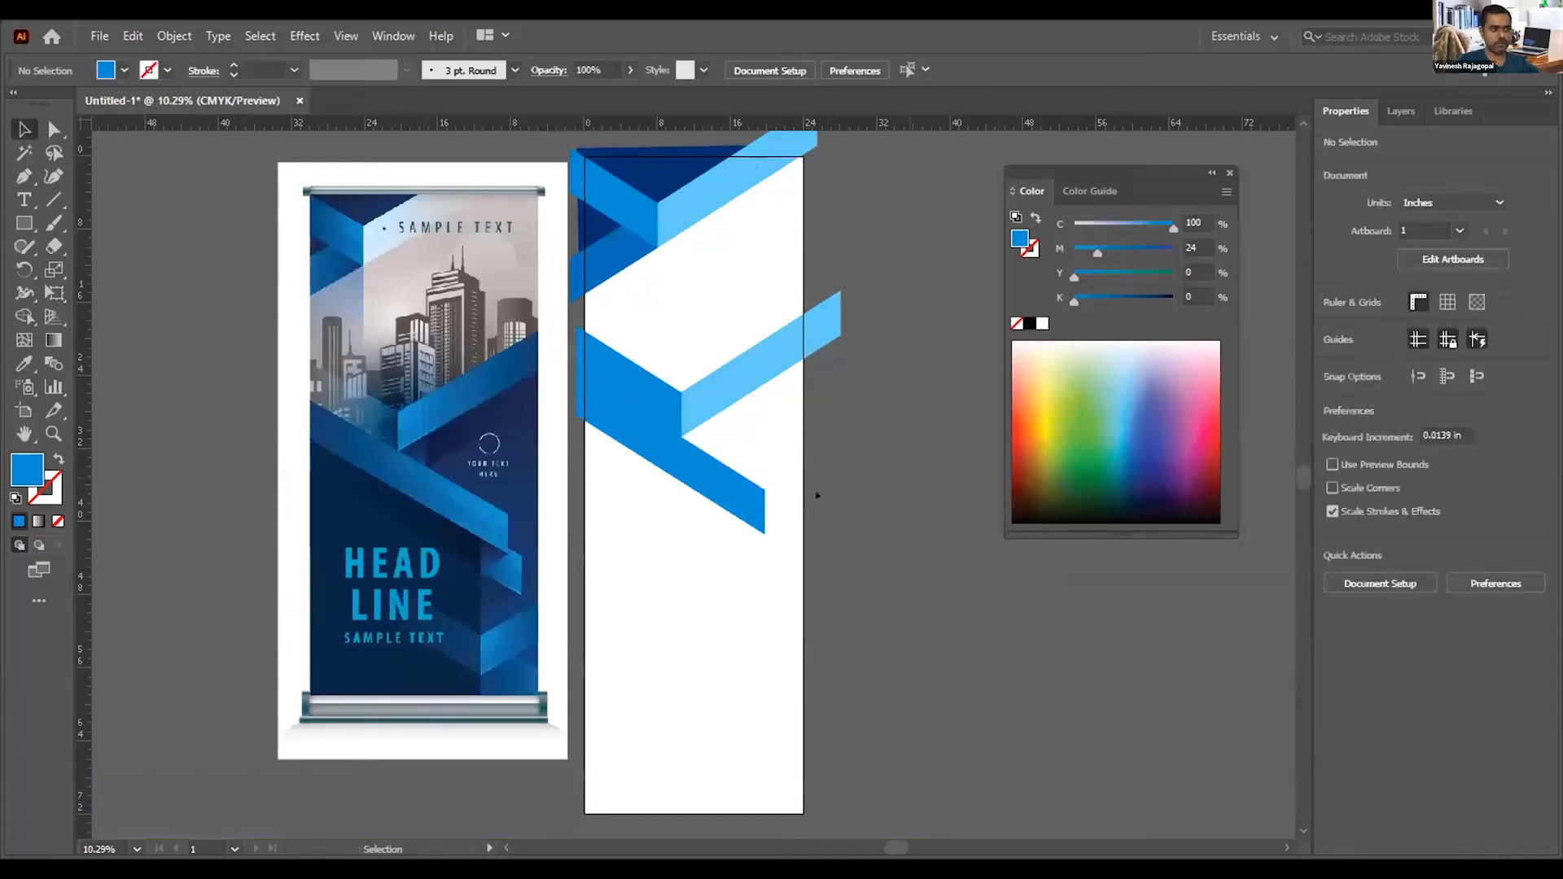
left_click(707, 477)
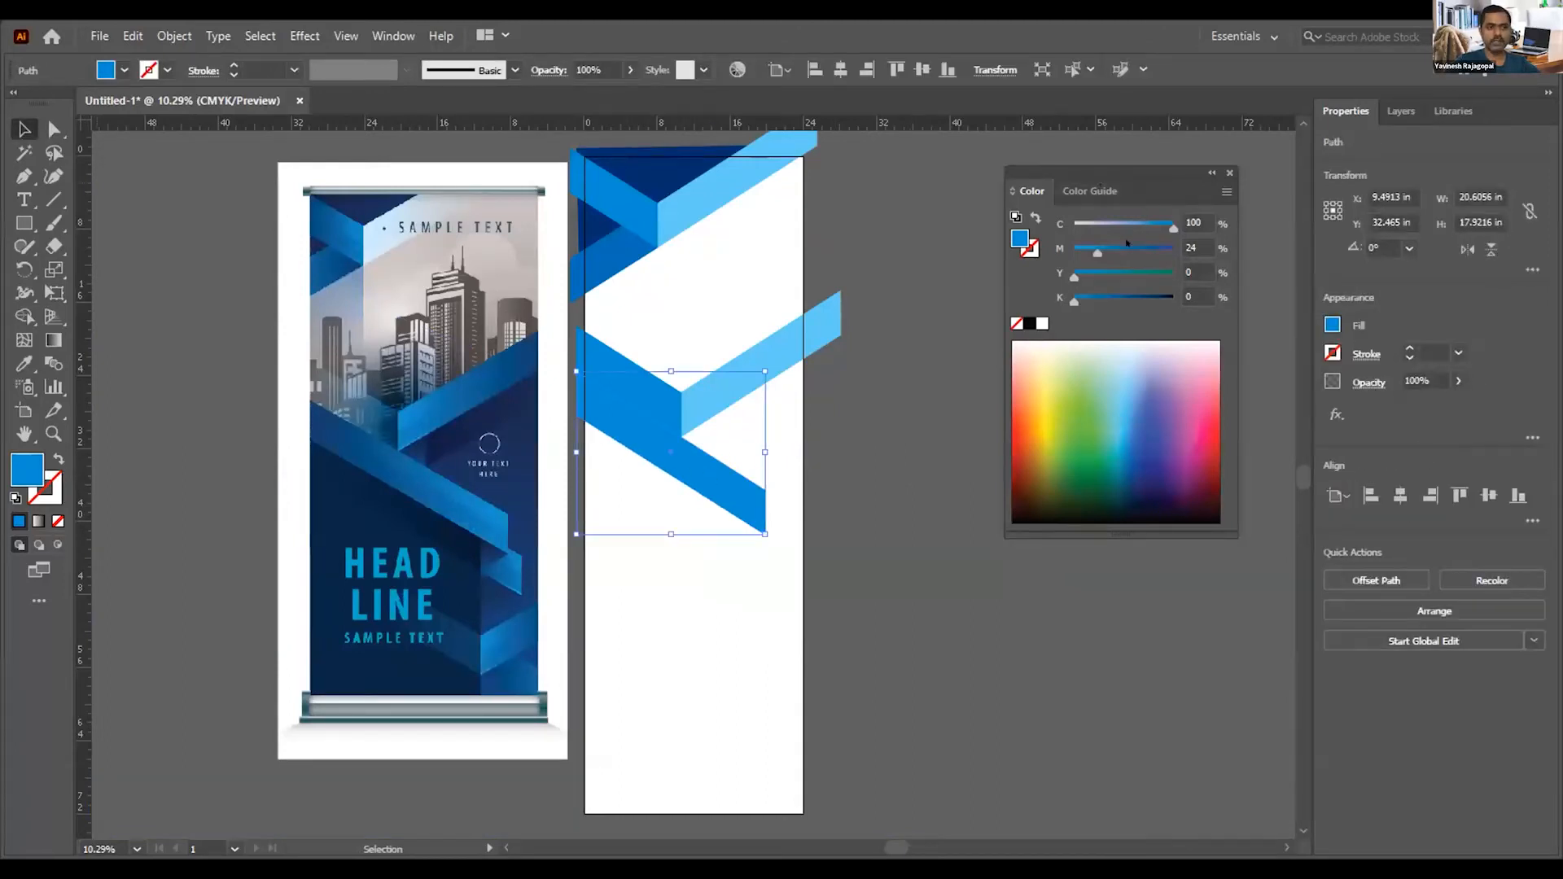
left_click(1114, 245)
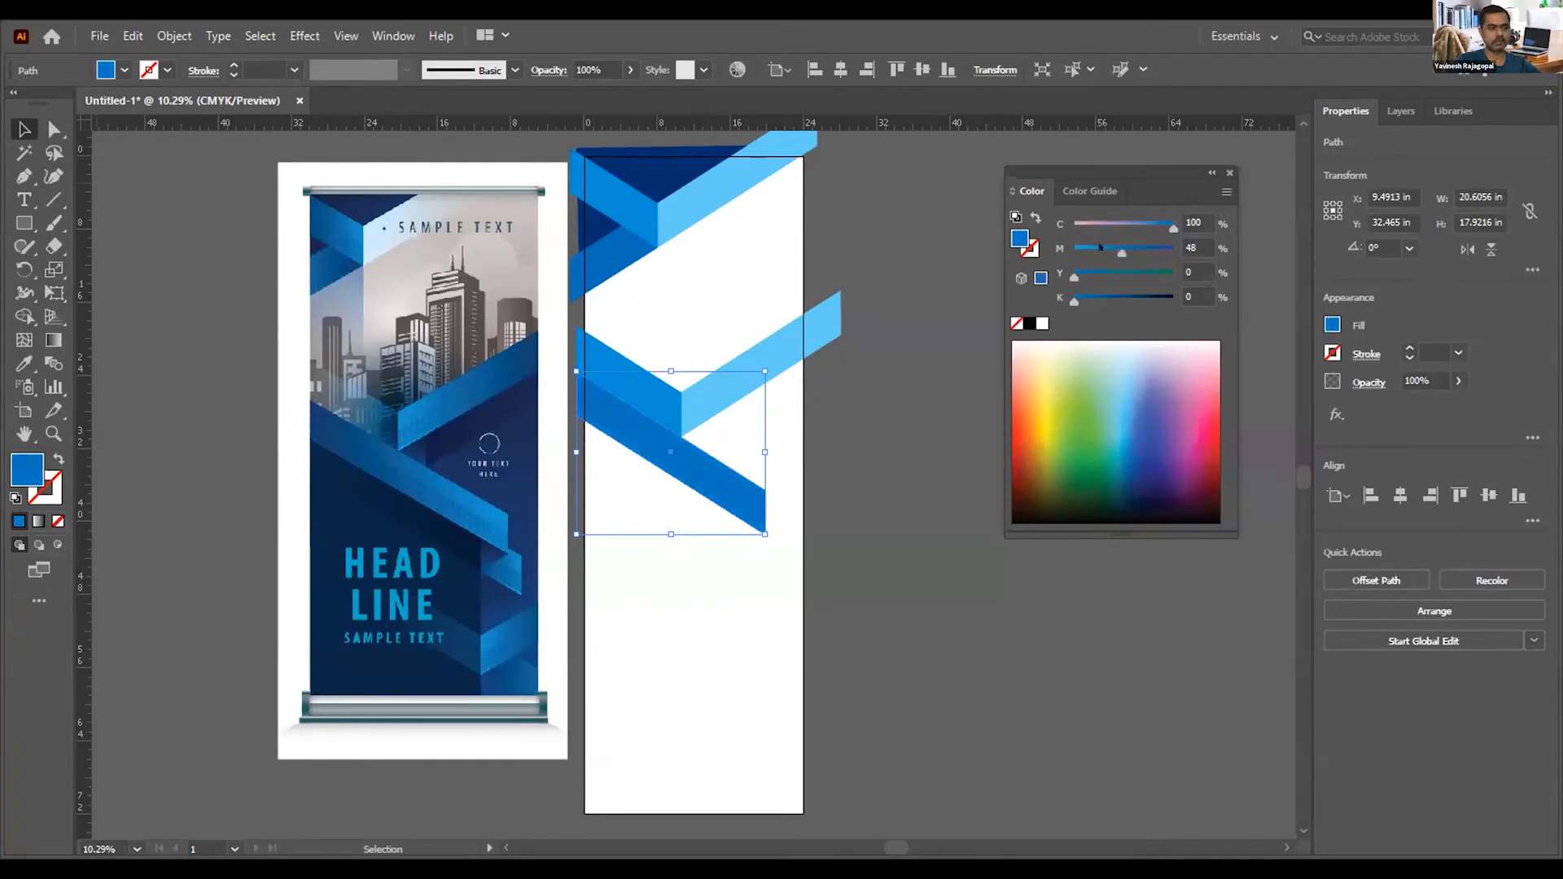
left_click(786, 481)
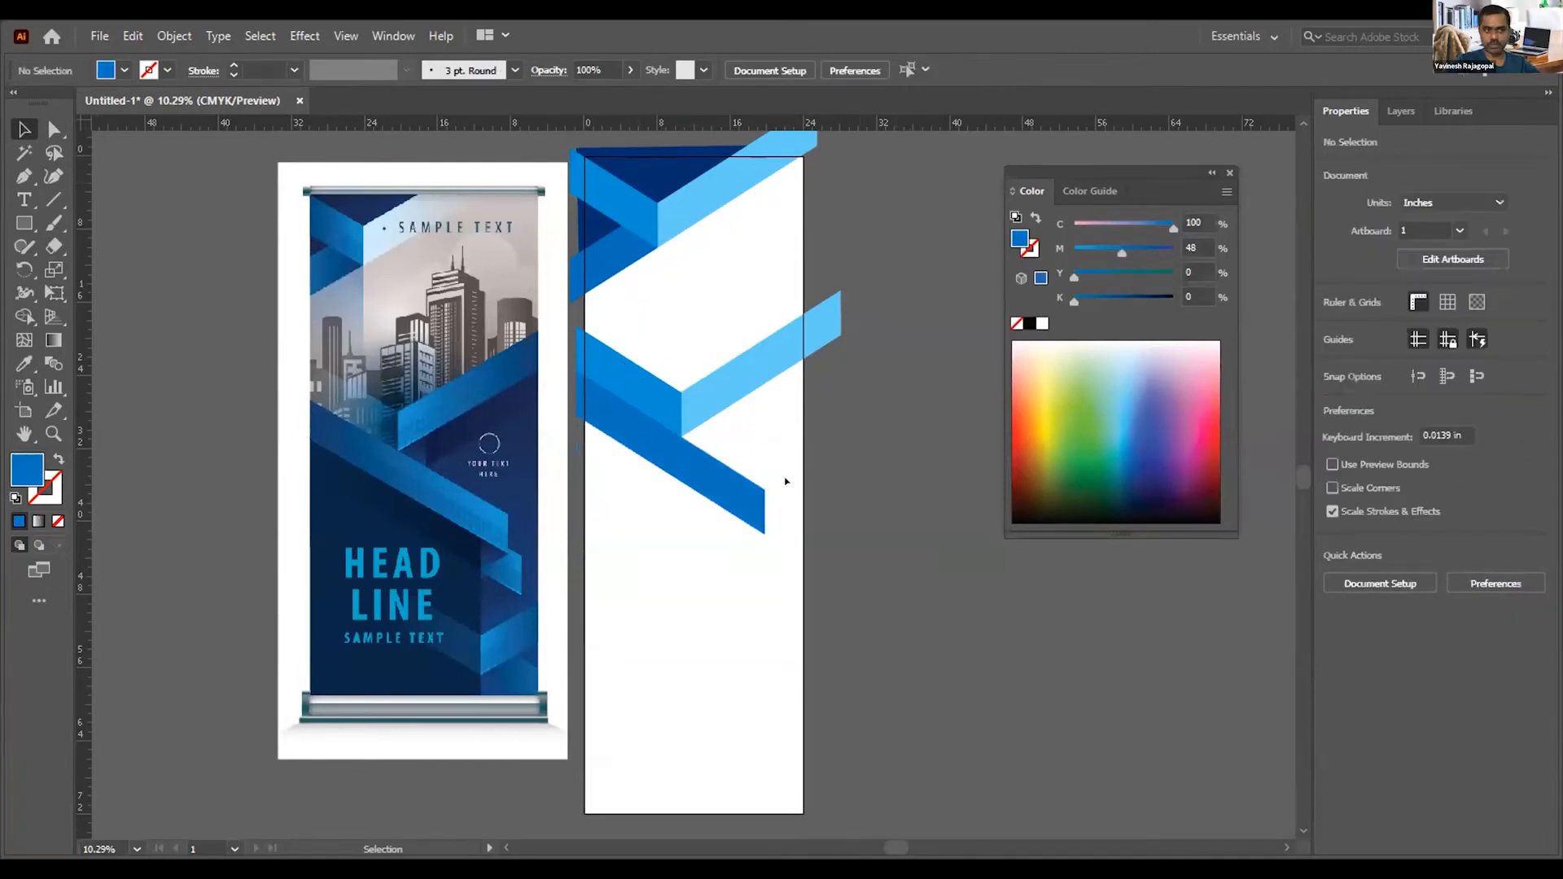
key("ctrl+equal")
key("ctrl+equal")
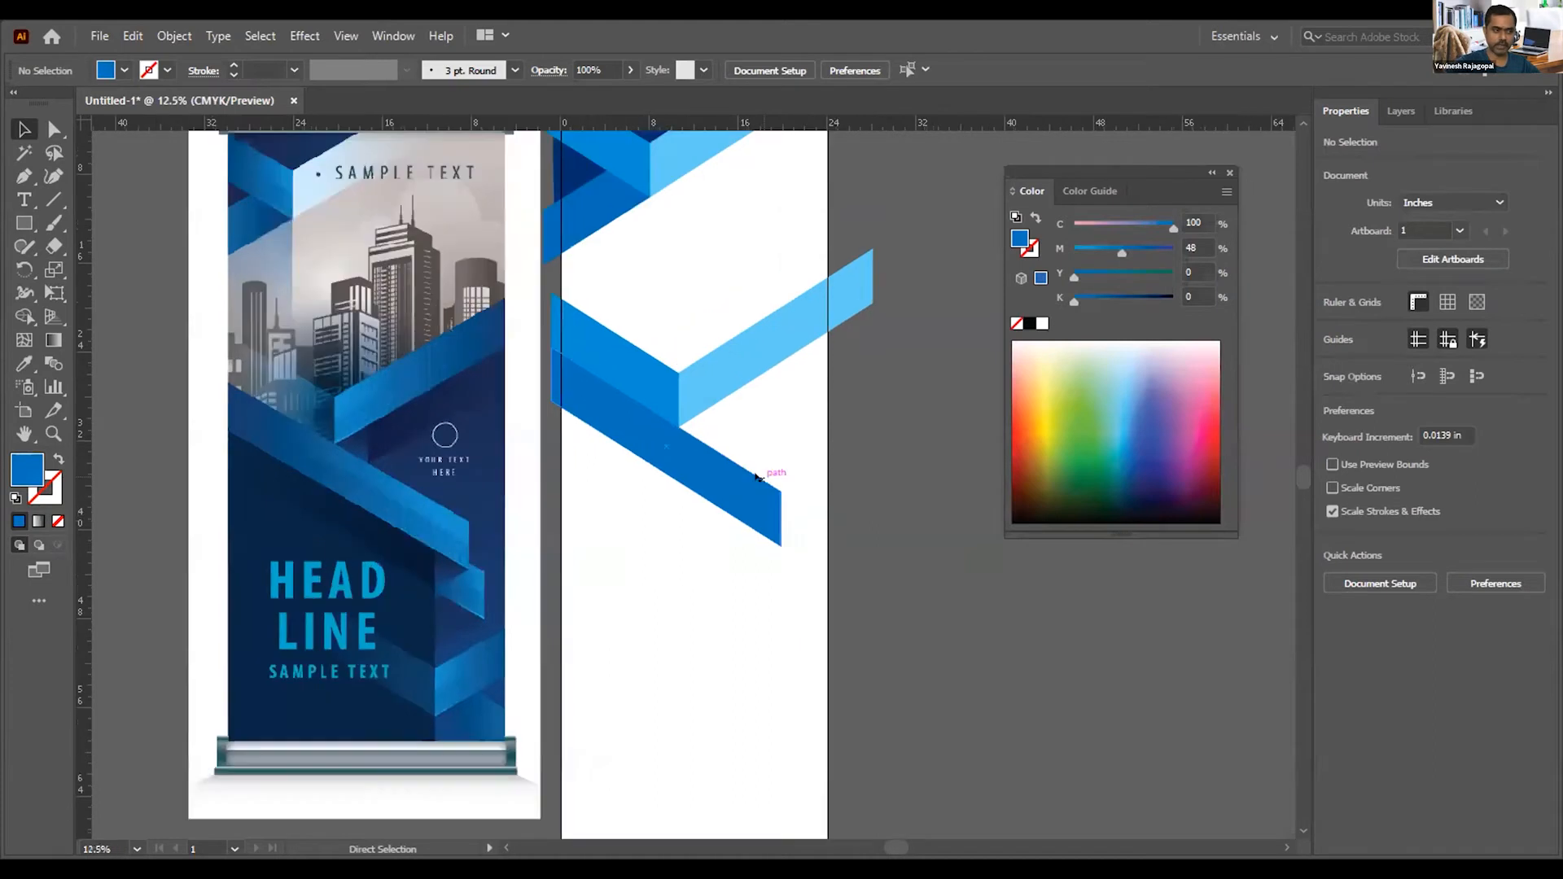
left_click_drag(762, 389, 831, 388)
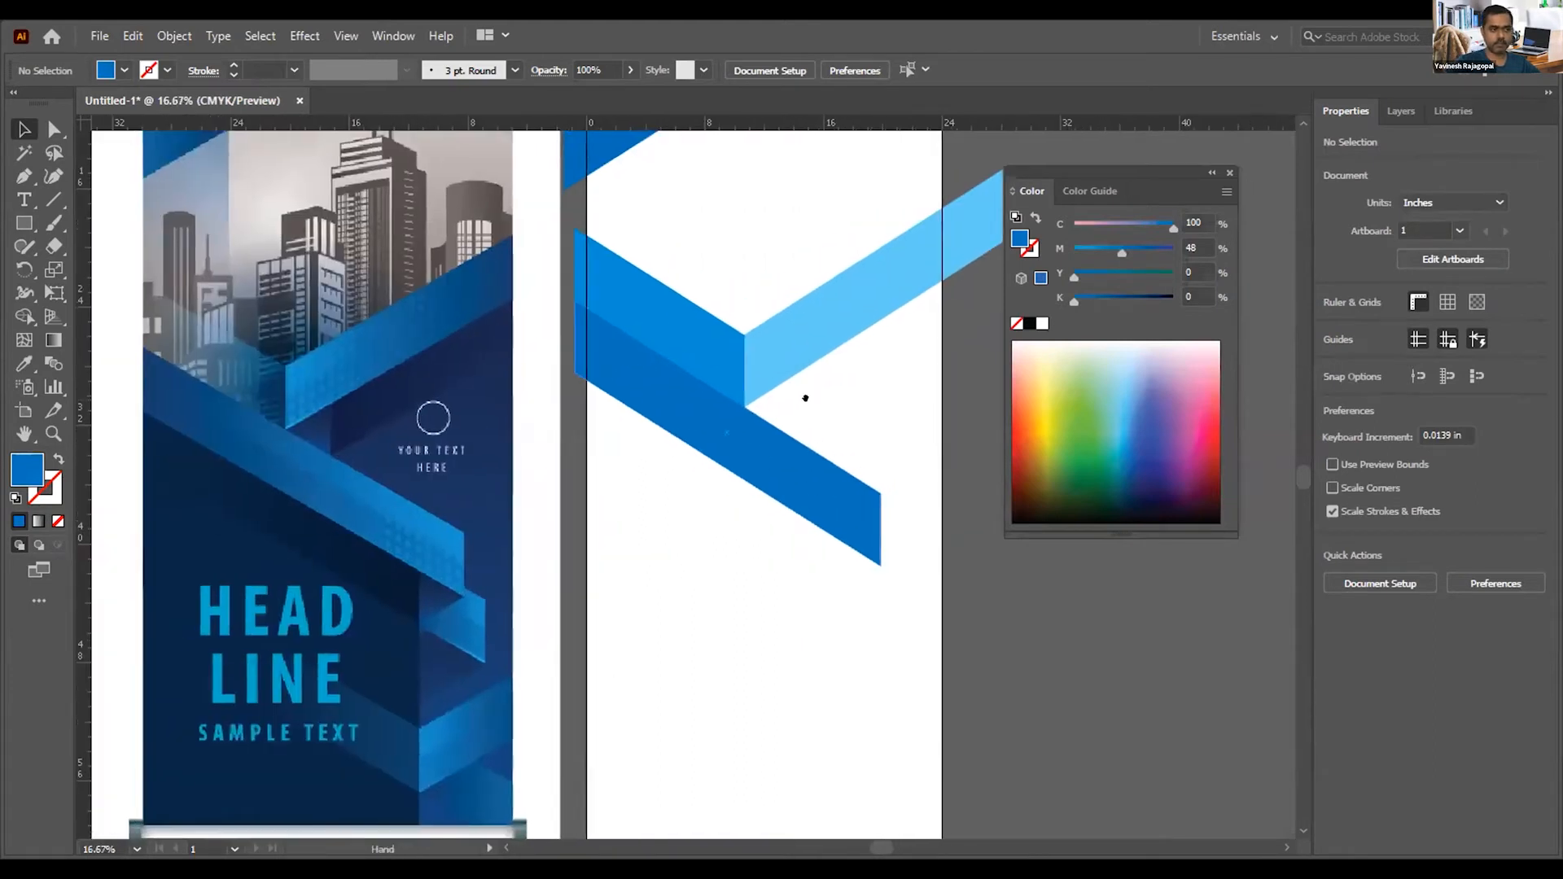
left_click(817, 458)
left_click_drag(1122, 252, 1139, 252)
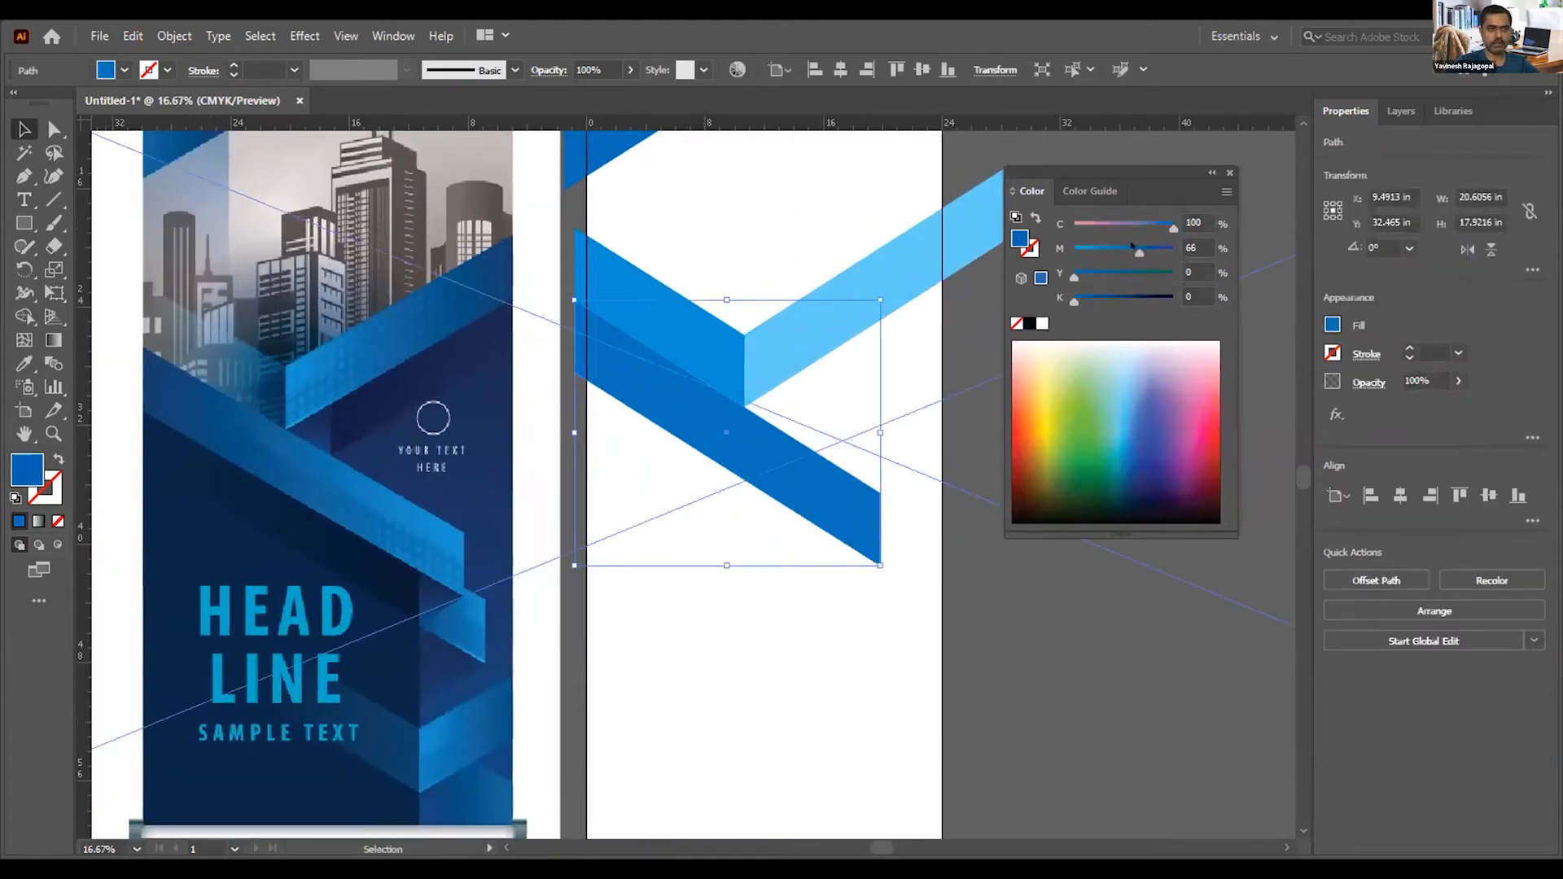
left_click(849, 399)
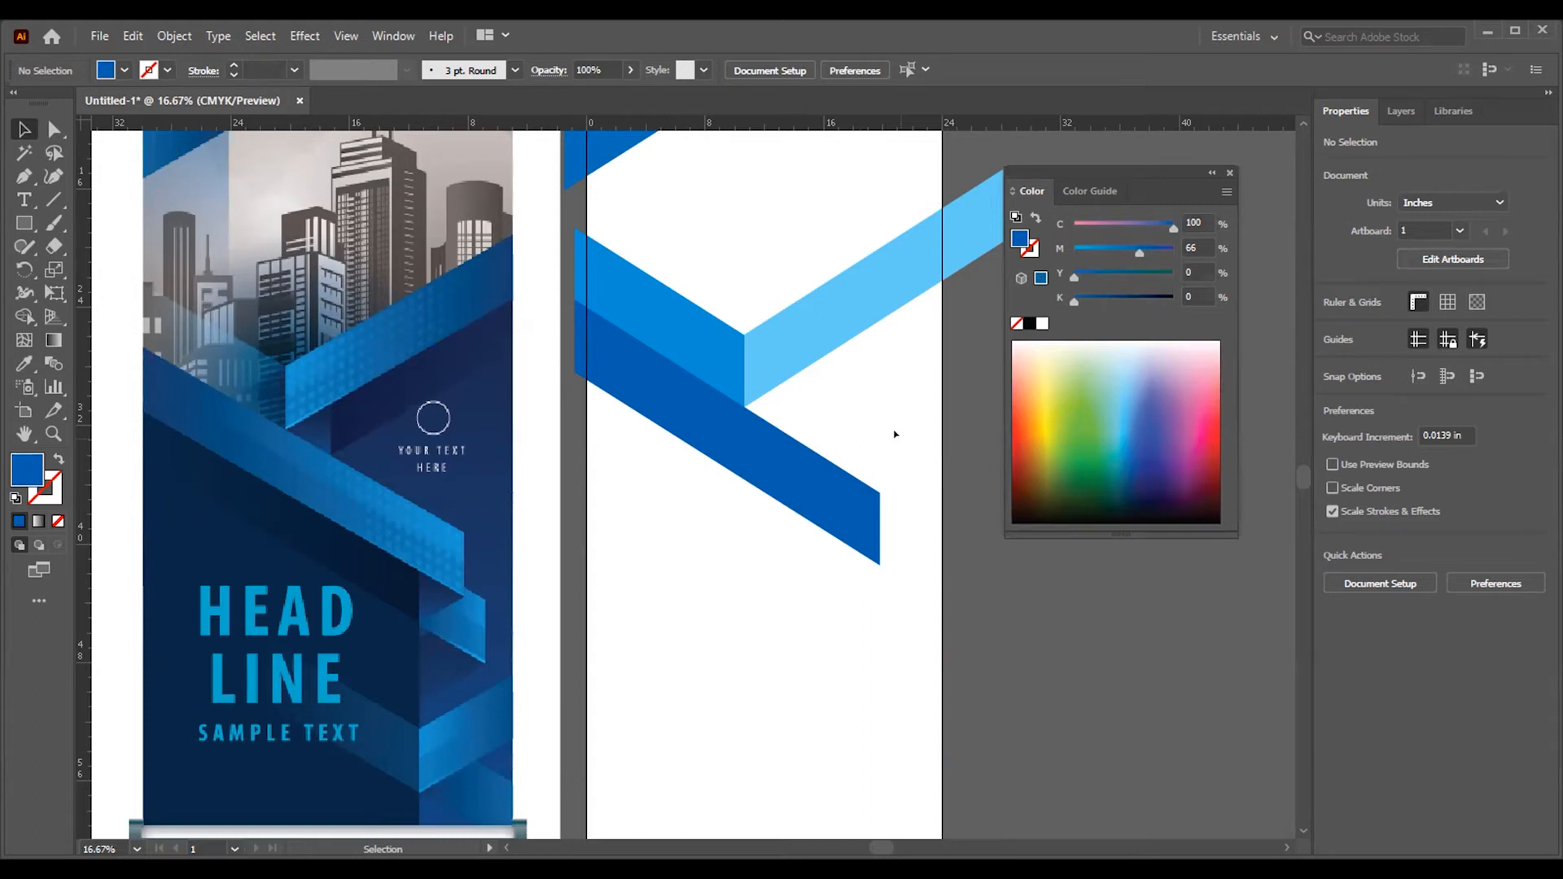
Step: Duplicate the light blue ribbon piece down to the dark blue ribbon's right end, at about X 10.65 in, Y 44.62 in
key("space")
left_click_drag(876, 542, 816, 370)
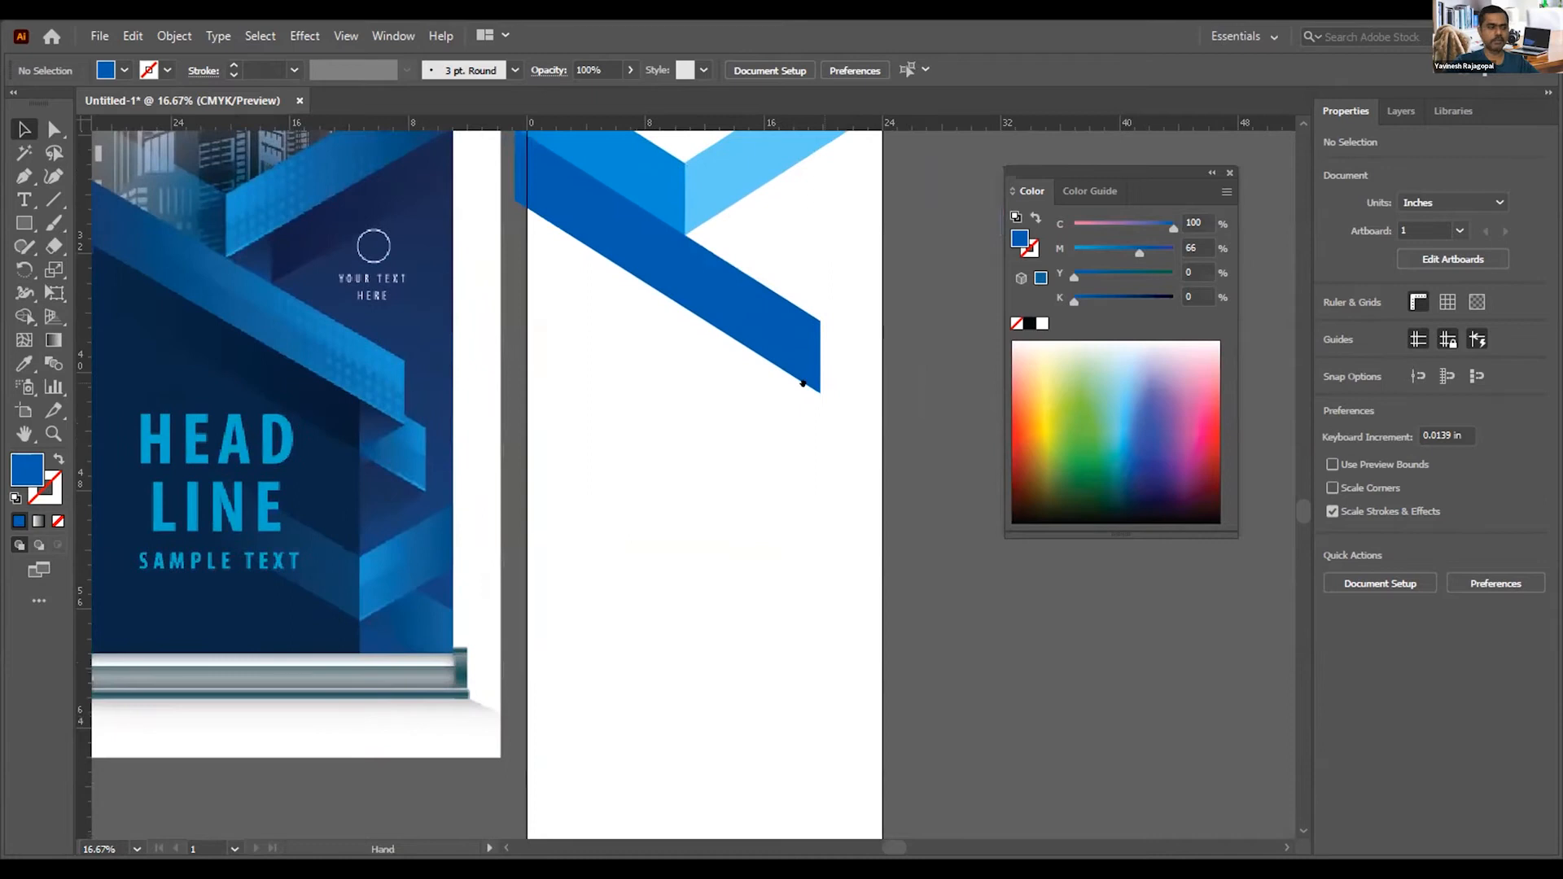
key("space")
left_click_drag(642, 472, 624, 579)
left_click(708, 291)
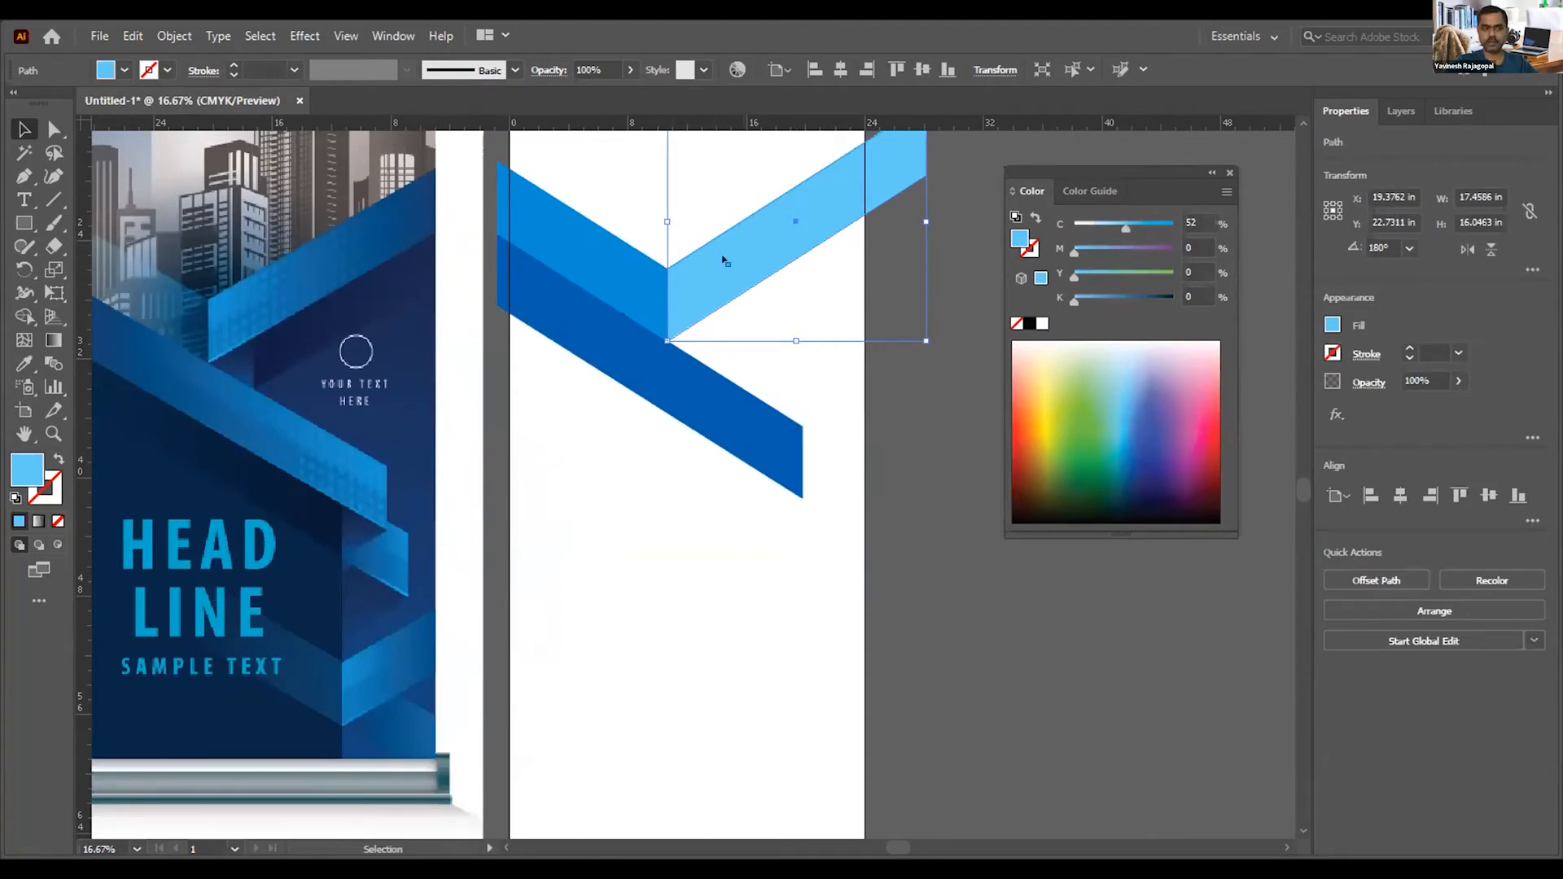
left_click_drag(772, 241, 643, 564)
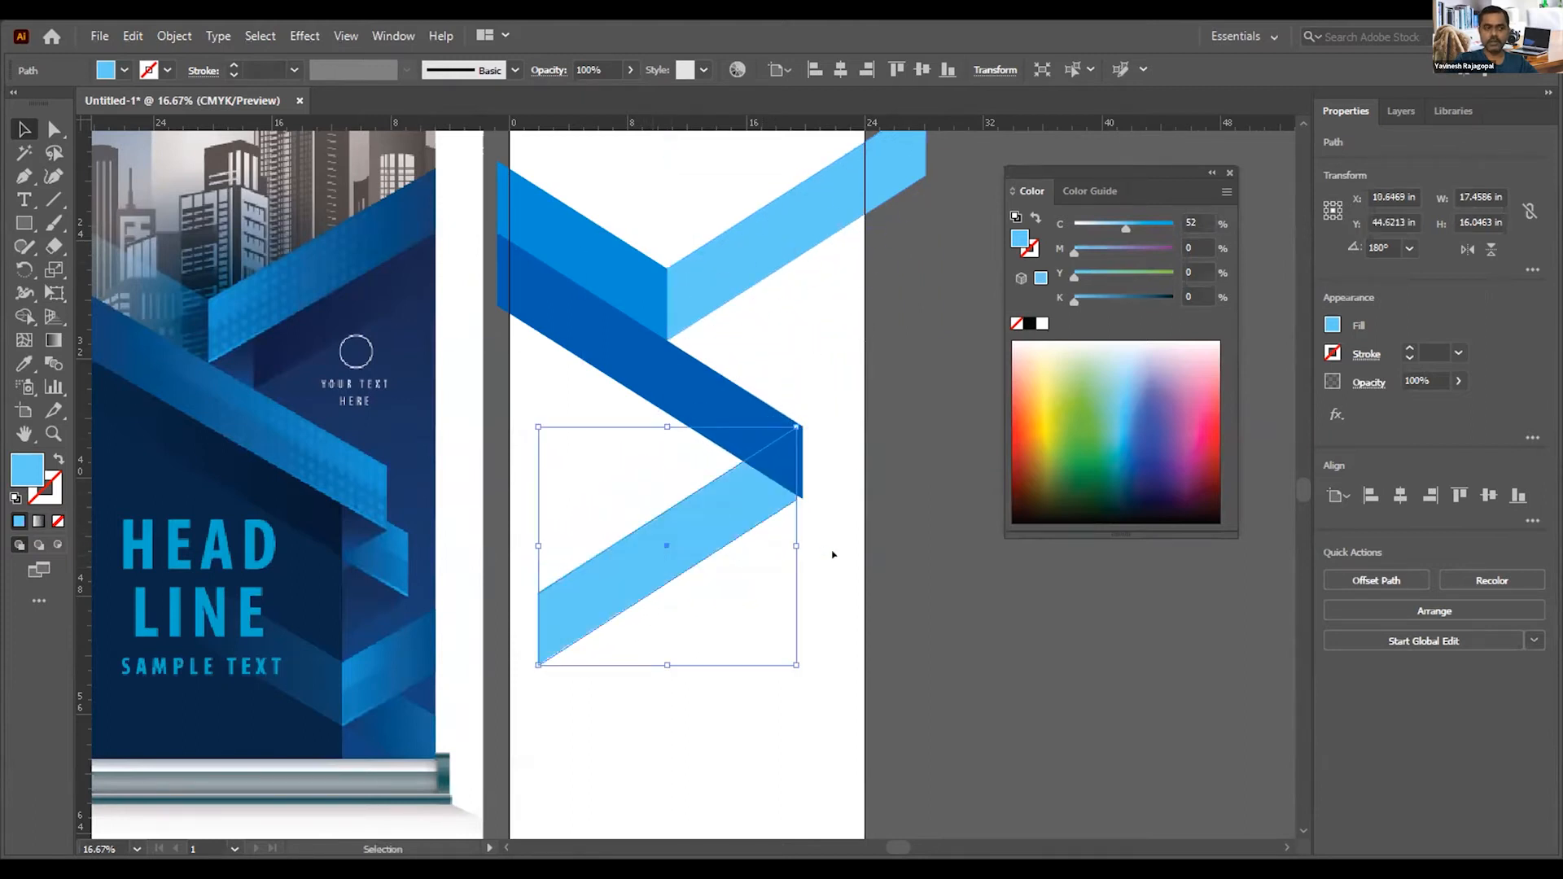
Step: Move the light blue copy to align its right edge with the dark blue ribbon's end, at about X 11.06 in, Y 44.53 in
left_click(845, 543)
left_click_drag(720, 372, 867, 563)
left_click_drag(474, 620, 502, 617)
left_click_drag(503, 616, 503, 615)
left_click(770, 481)
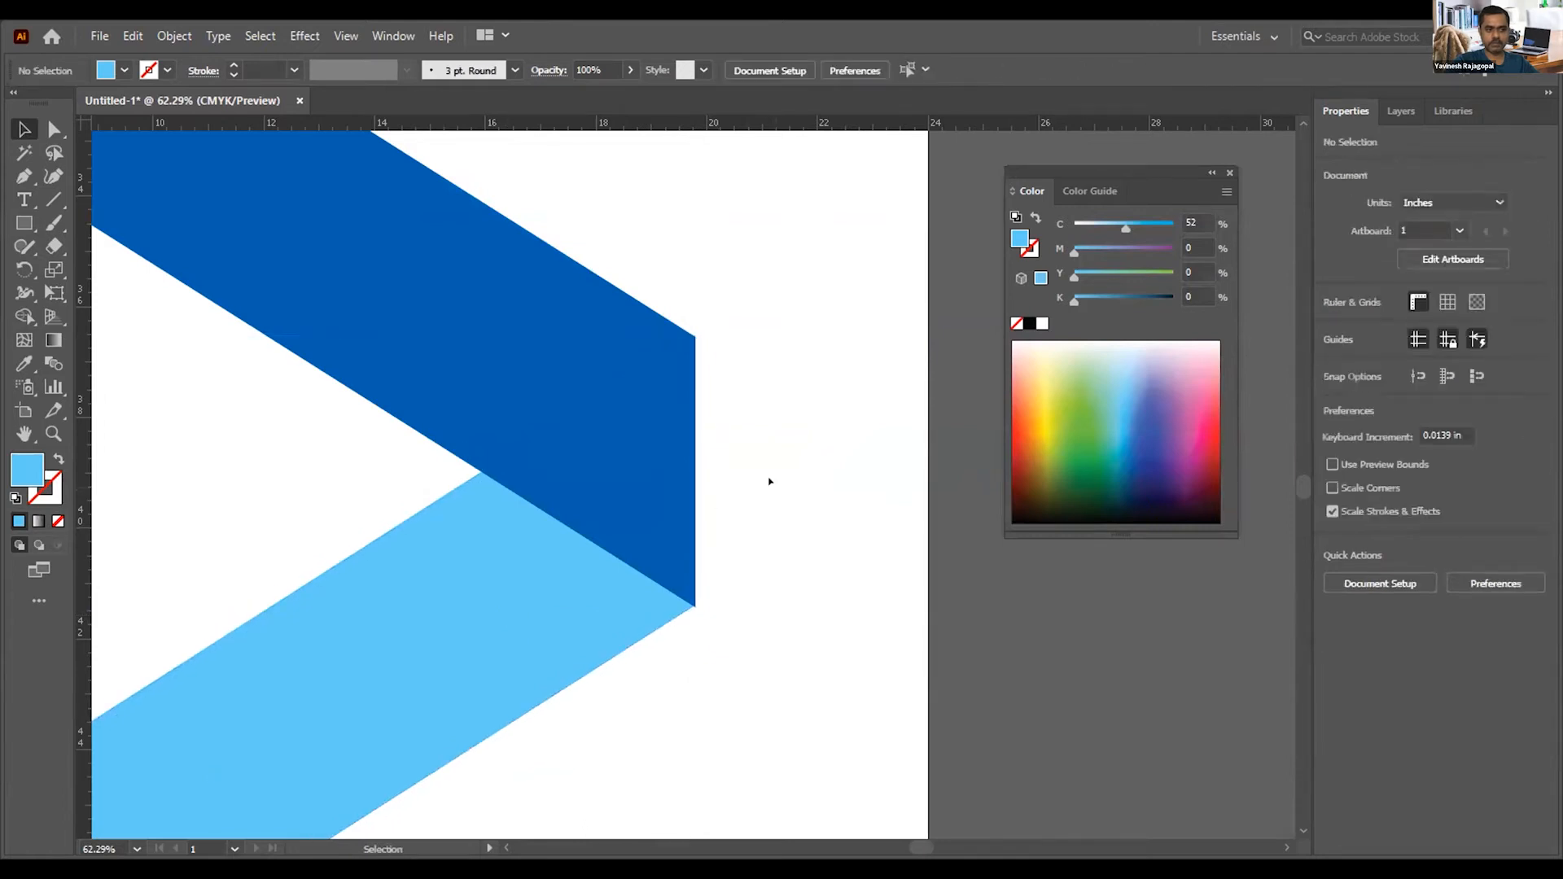
Step: Lower the light blue copy until its right tip meets the dark blue ribbon's bottom corner, at about Y 44.57 in, and deselect it
left_click(645, 593)
key("ctrl+space")
left_click_drag(673, 587, 713, 623)
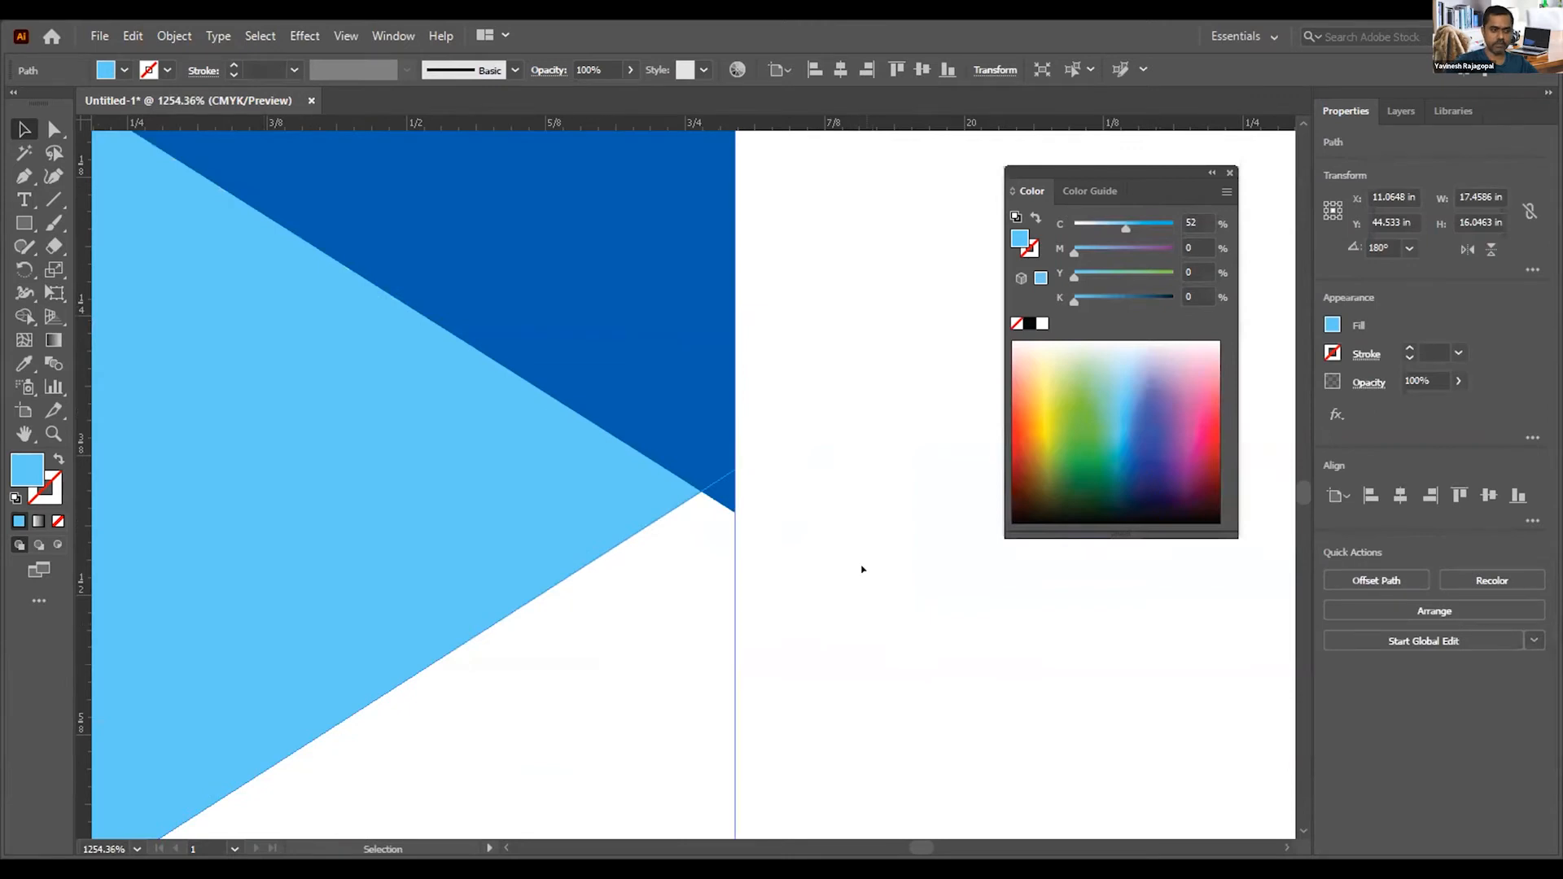
key("Down")
key("Down")
key("Down")
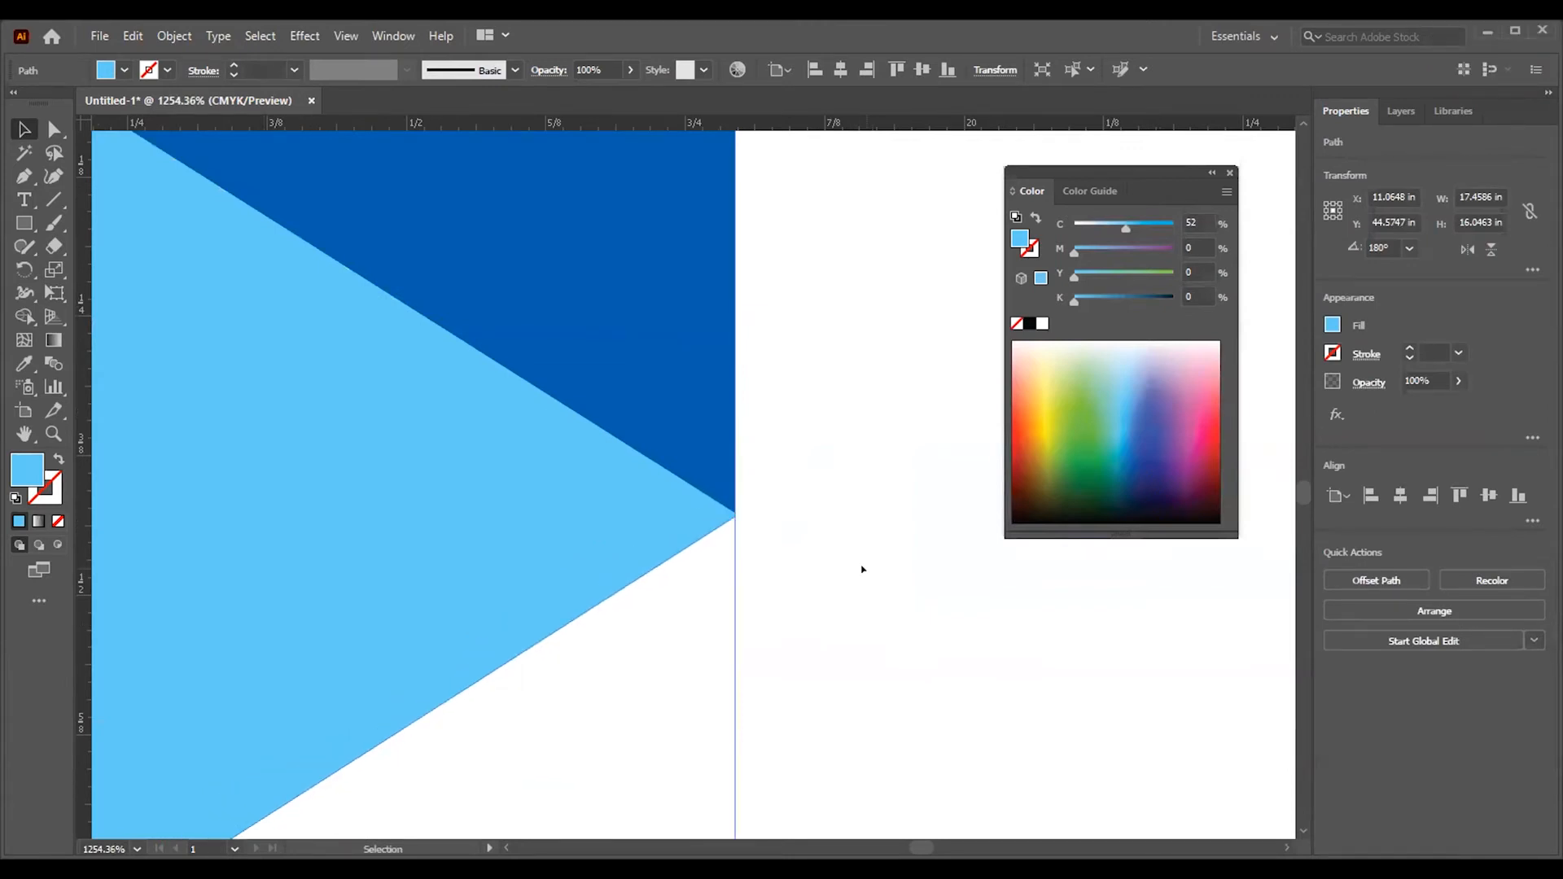
key("ctrl+equal")
key("ctrl+0")
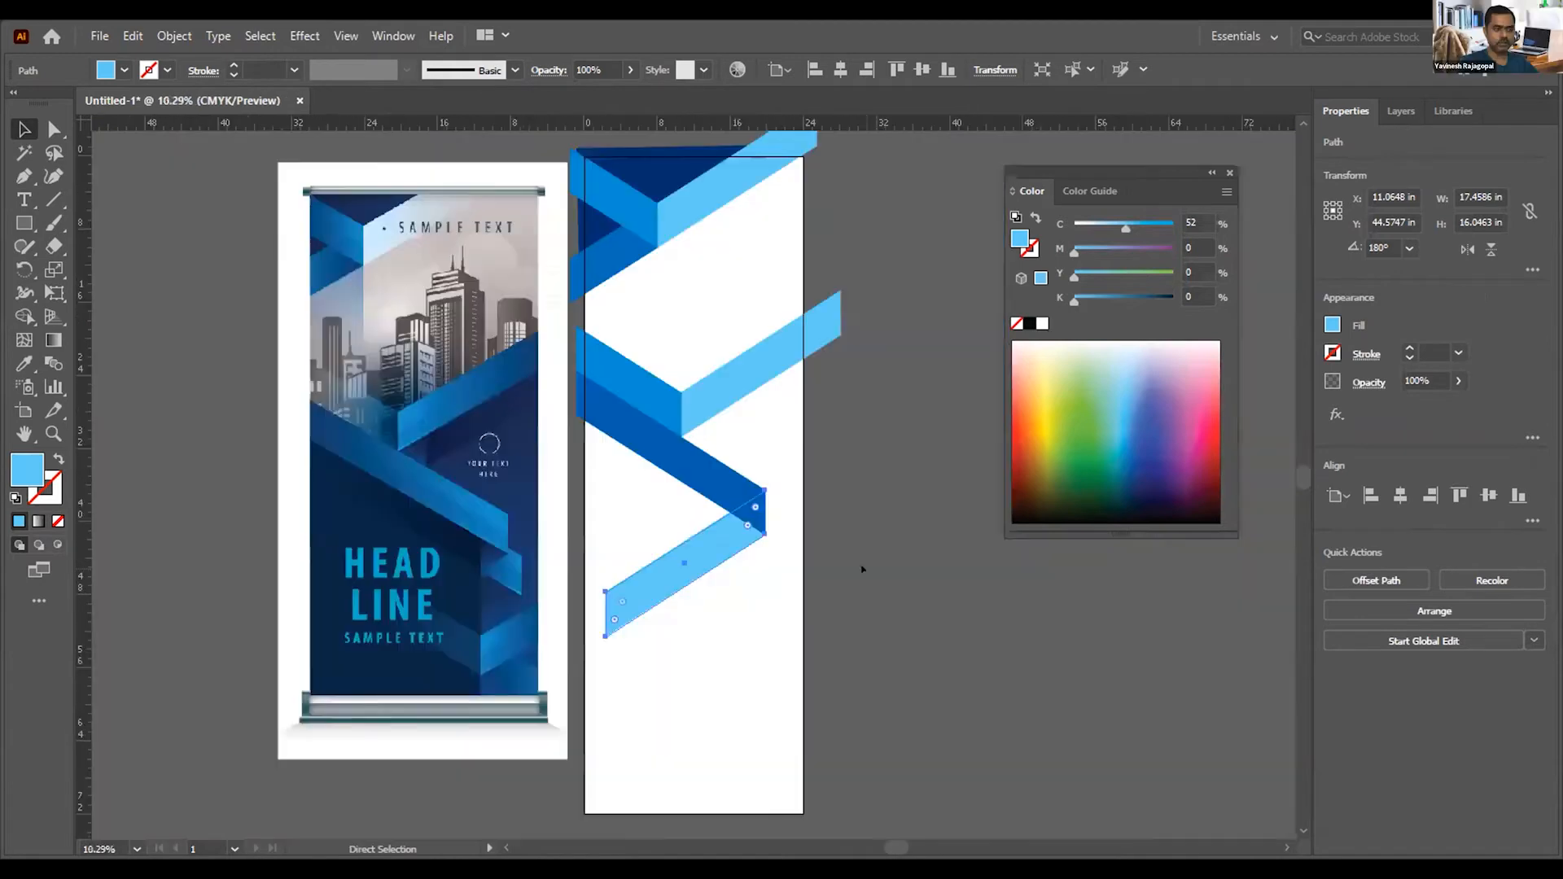
left_click(863, 570)
Step: Try to shorten the light blue copy to about 4.45 in wide by moving its left-end points along the ribbon's slope
left_click_drag(494, 413, 884, 702)
left_click_drag(821, 587, 847, 527)
key("a")
left_click_drag(483, 473, 797, 432)
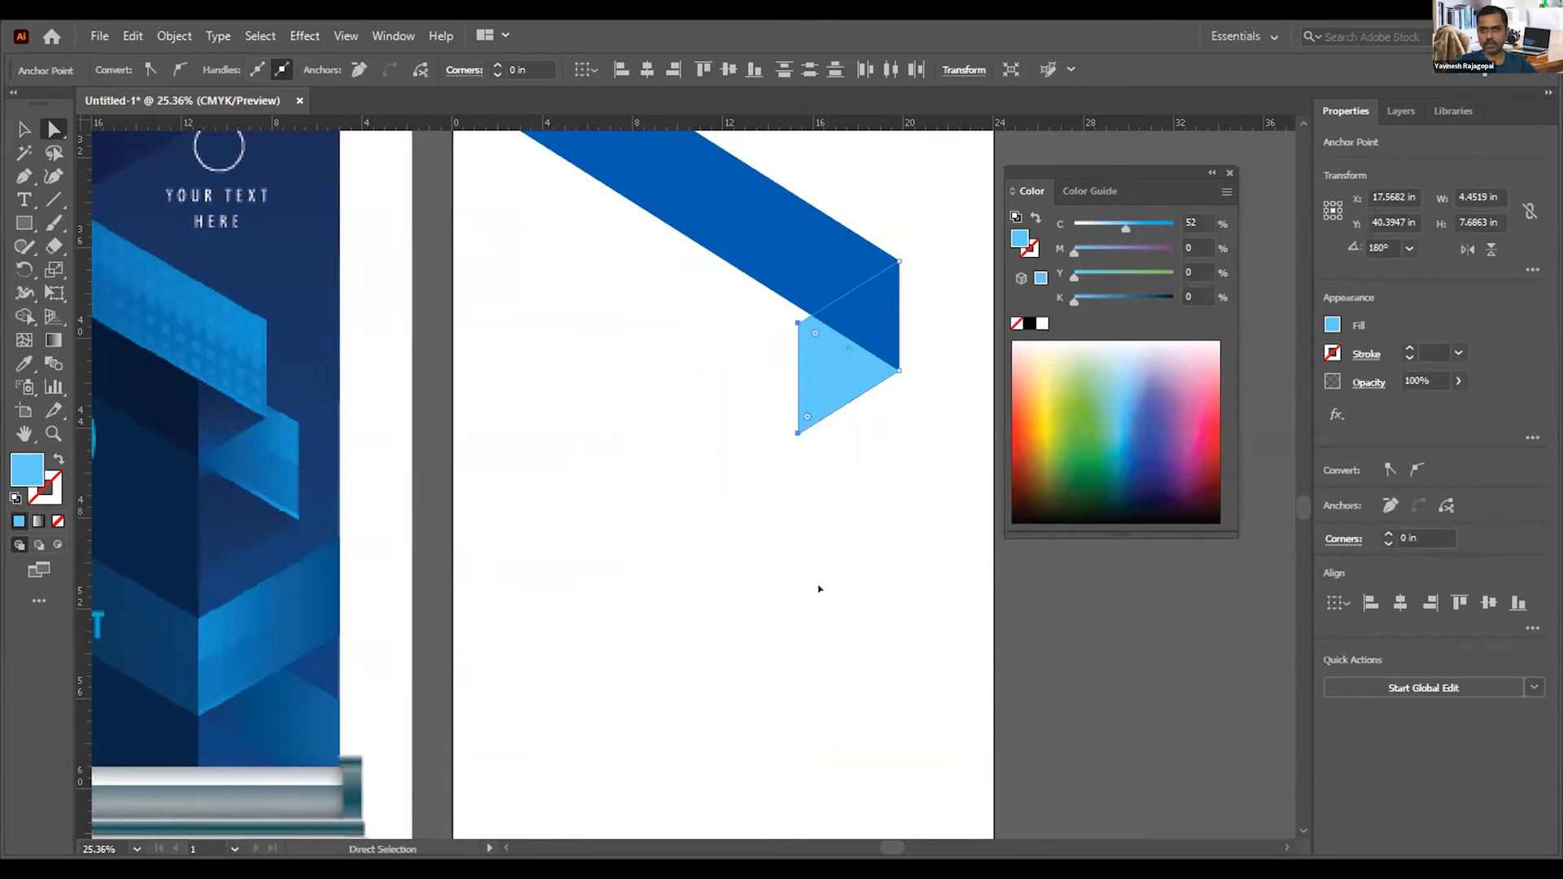
key("ctrl+z")
left_click(819, 588)
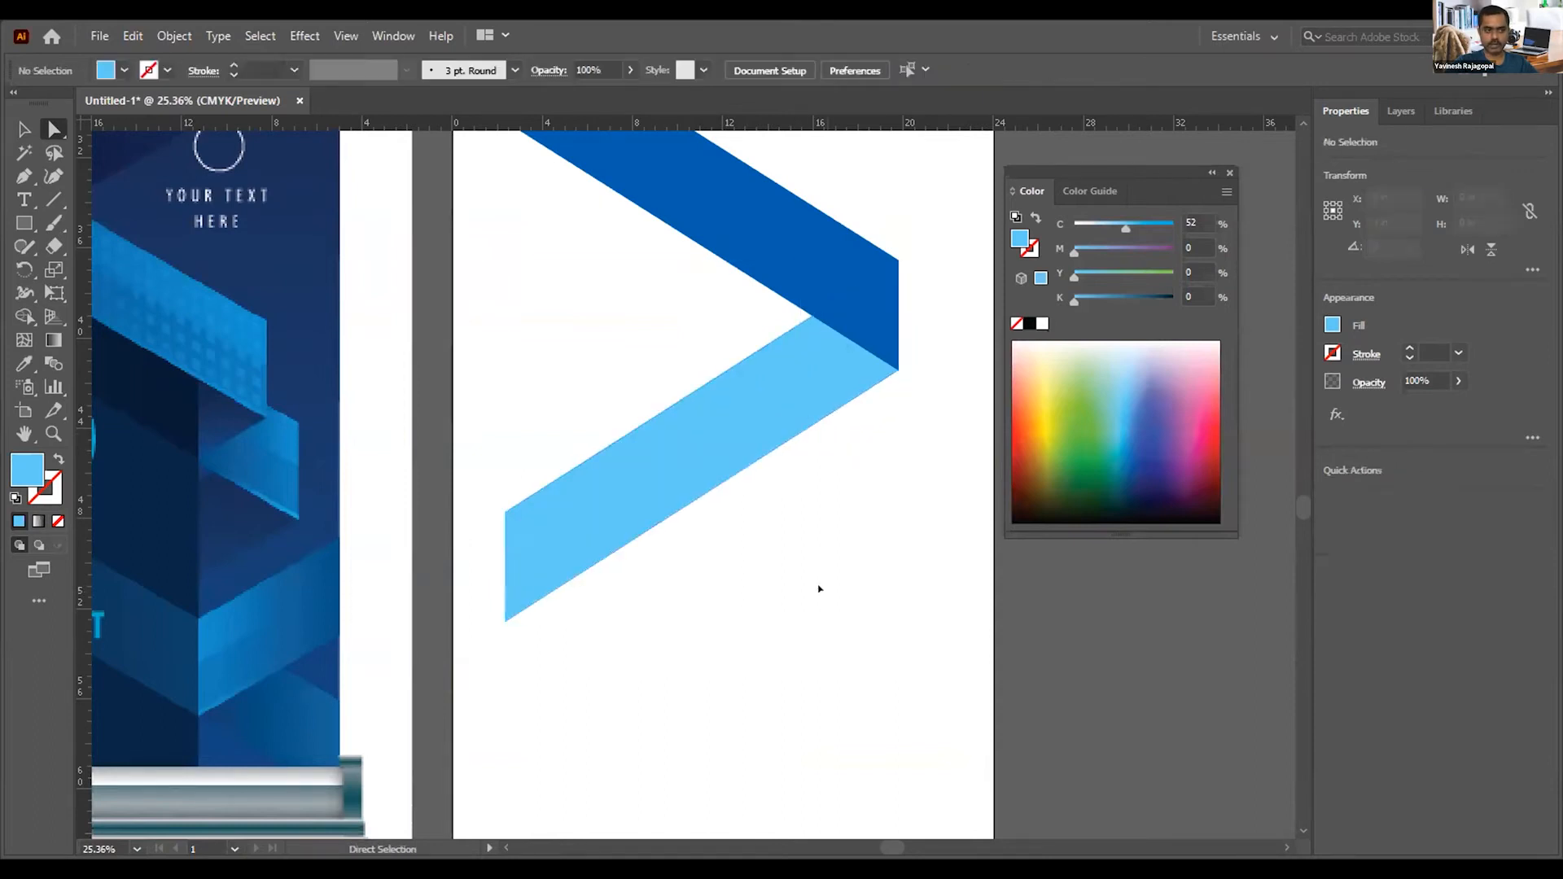
Step: Draw a rectangle about 13.73 by 16.46 in over the light blue copy's left part and remove the covered area with Shape Builder
key("m")
left_click_drag(491, 649, 800, 277)
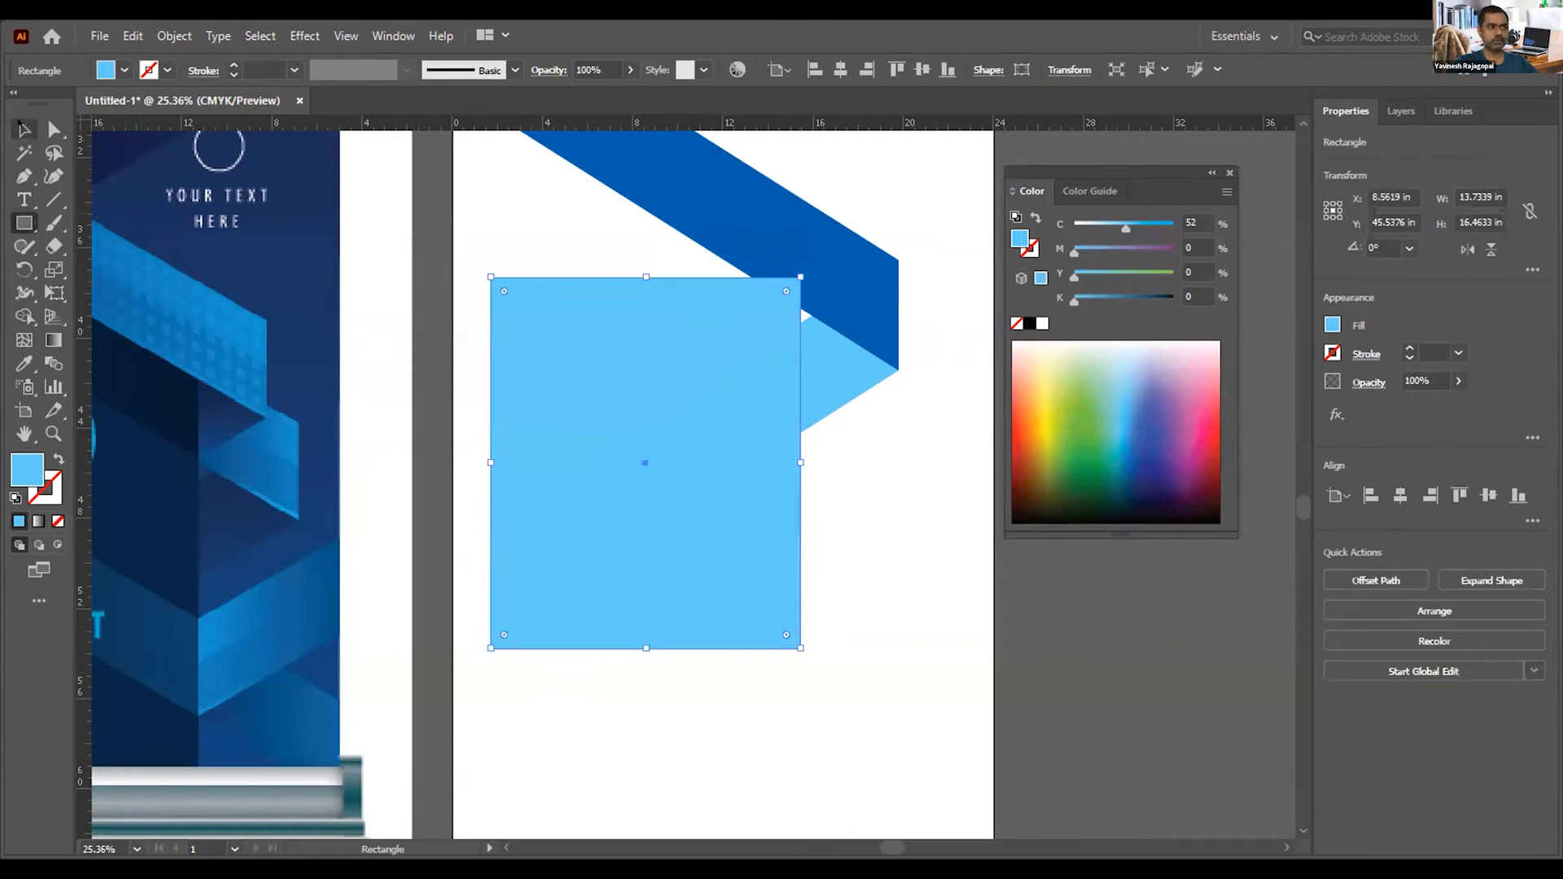
left_click(25, 131)
left_click_drag(863, 492, 757, 416)
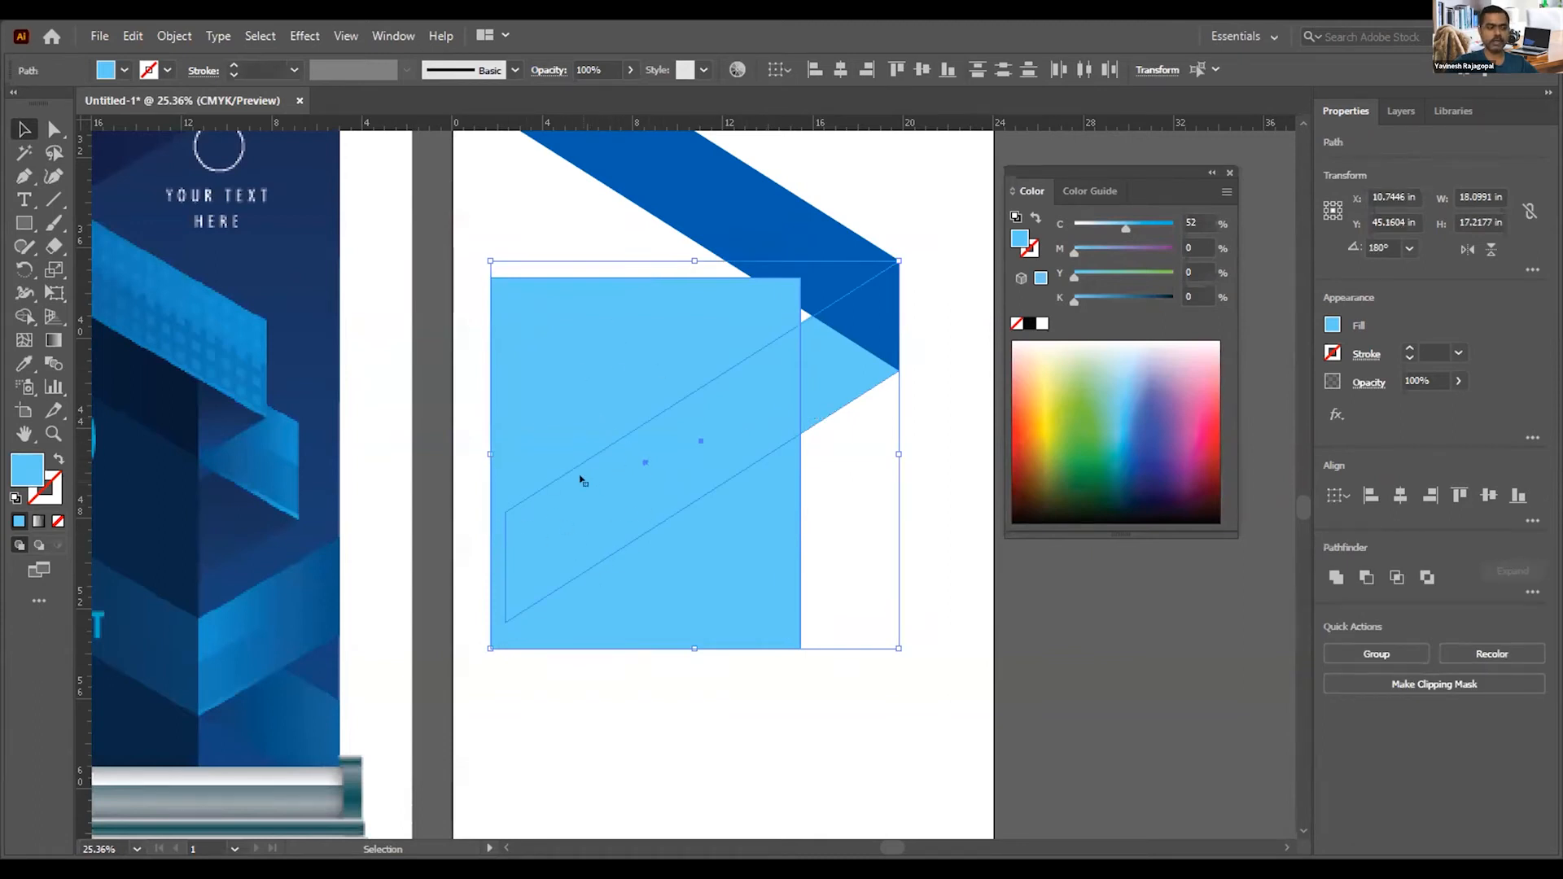
left_click(23, 314)
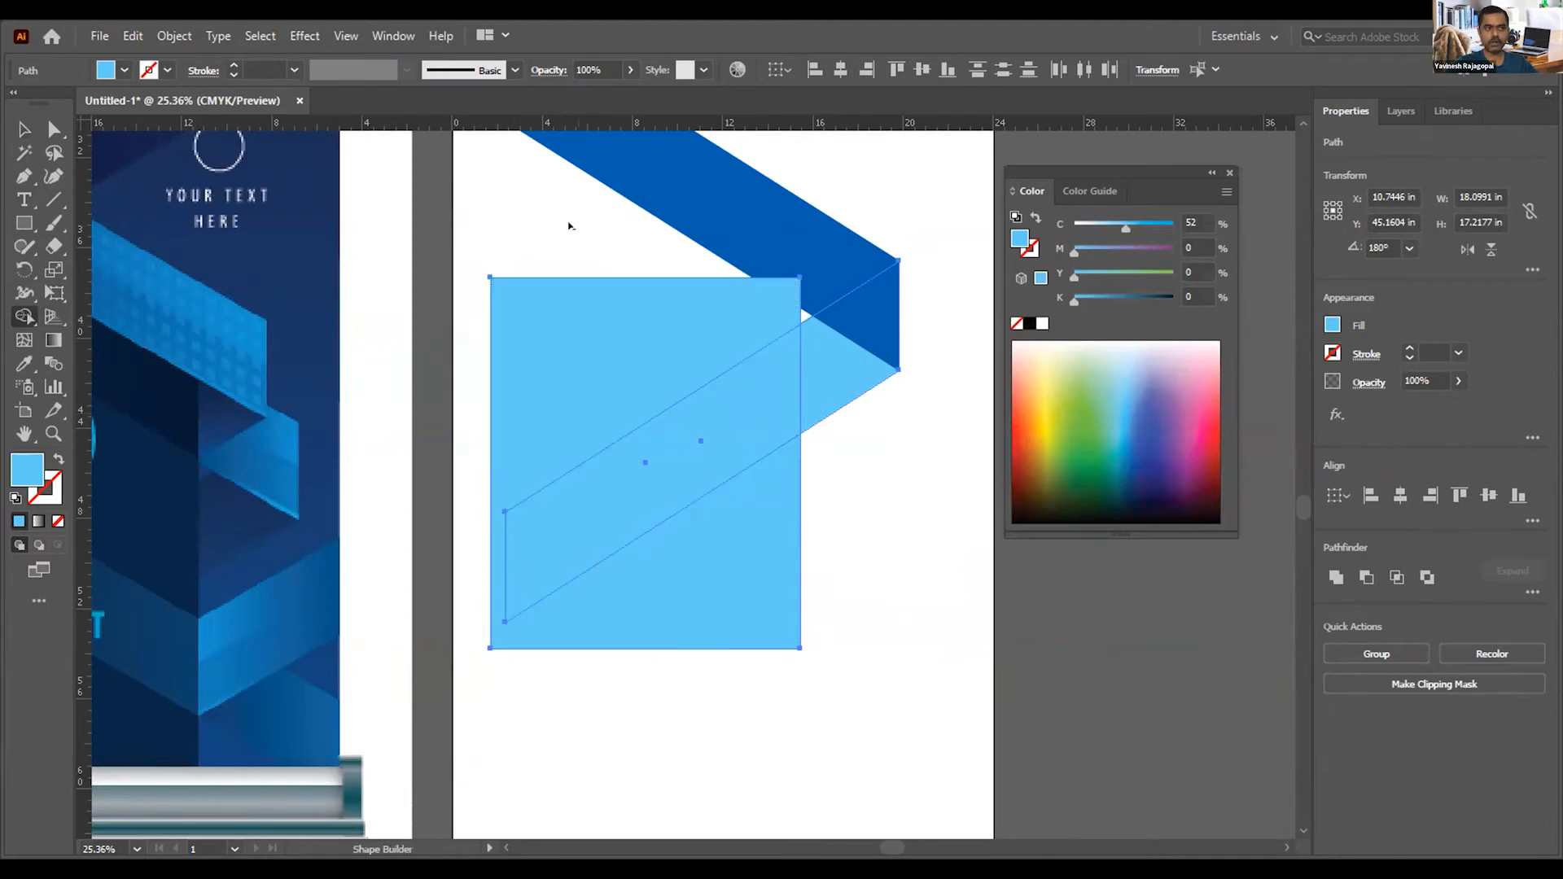
left_click_drag(568, 226, 584, 724)
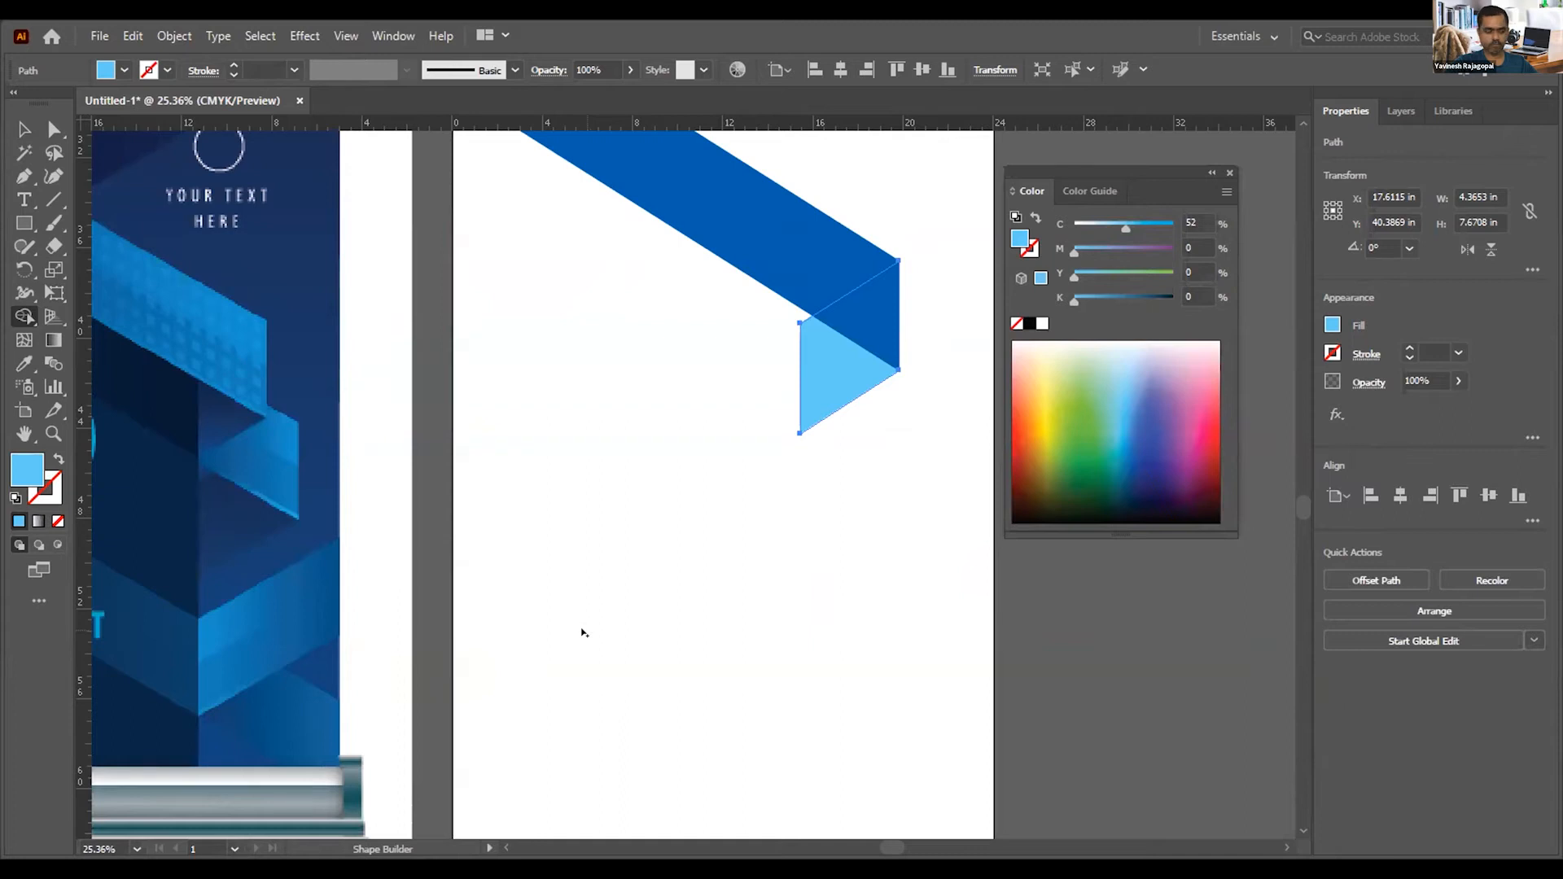
Step: Undo the Shape Builder trim and the covering rectangle, restoring the full light blue ribbon copy
key("ctrl+z")
key("ctrl+z")
key("ctrl+z")
key("ctrl+z")
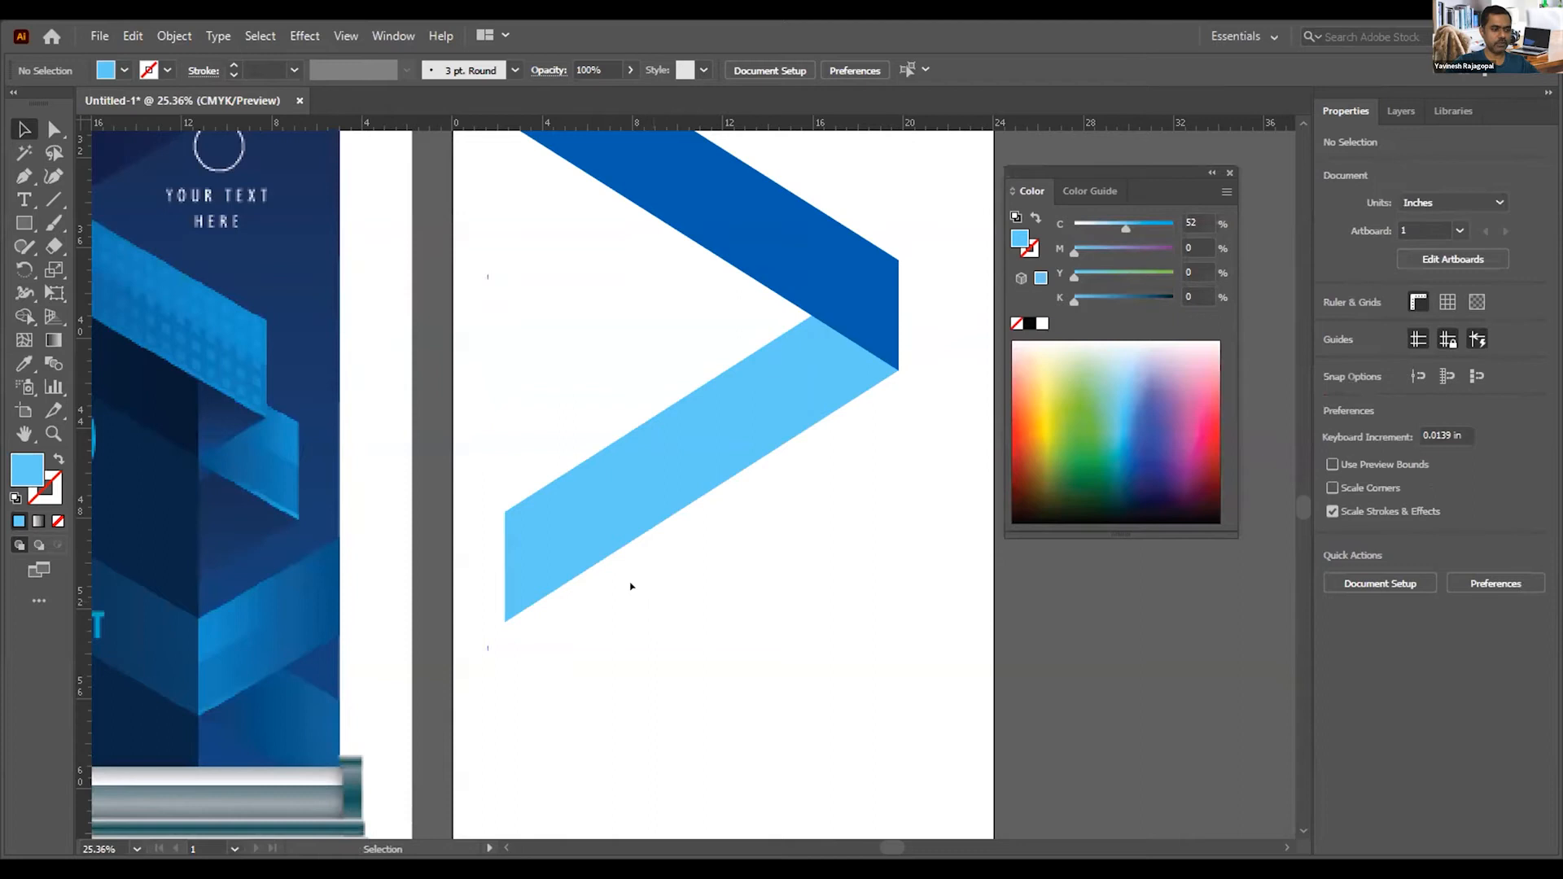
left_click(631, 482)
left_click_drag(884, 342, 933, 415)
key("ctrl+0")
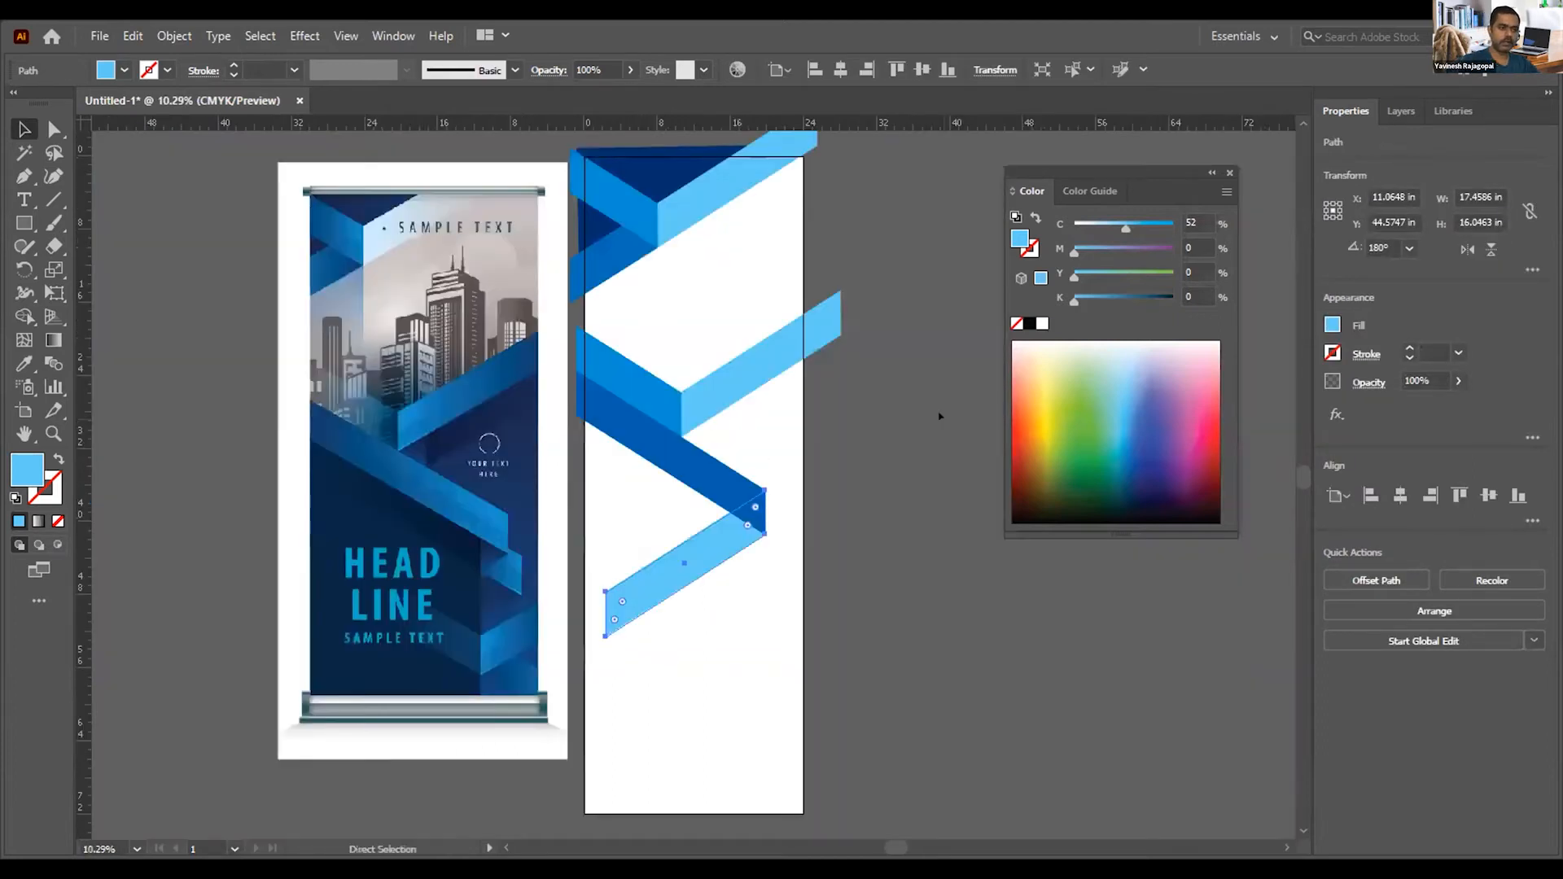
left_click(879, 513)
Step: Draw a rectangle about 4.12 in wide and 13.37 in high across the light blue copy and set its fill's cyan to 100%
left_click_drag(804, 513, 810, 355)
left_click_drag(540, 263, 941, 660)
left_click_drag(614, 352, 660, 437)
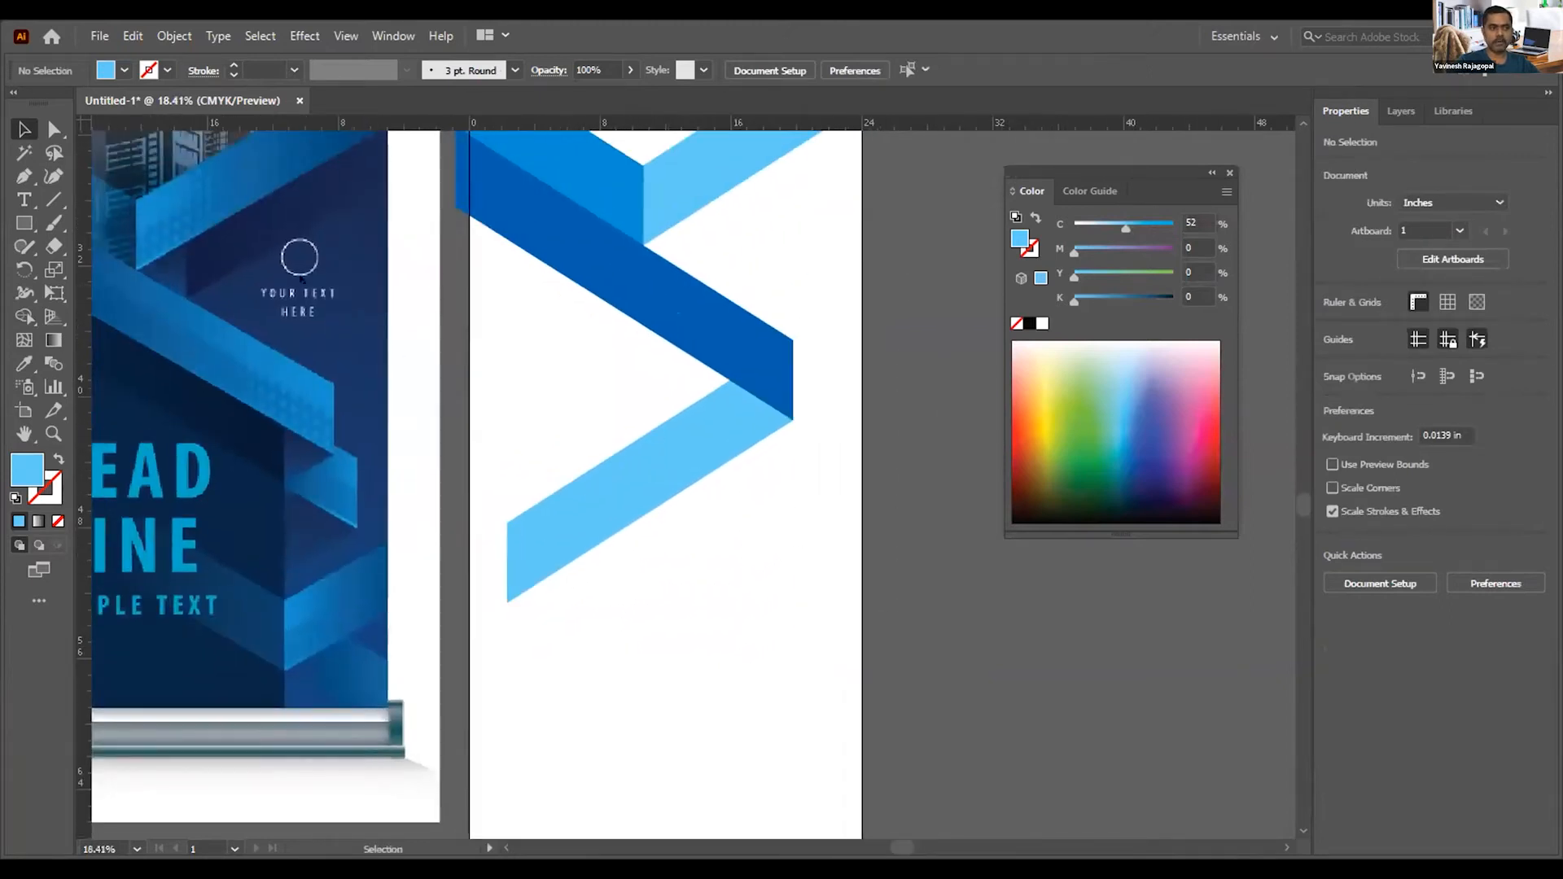
key("m")
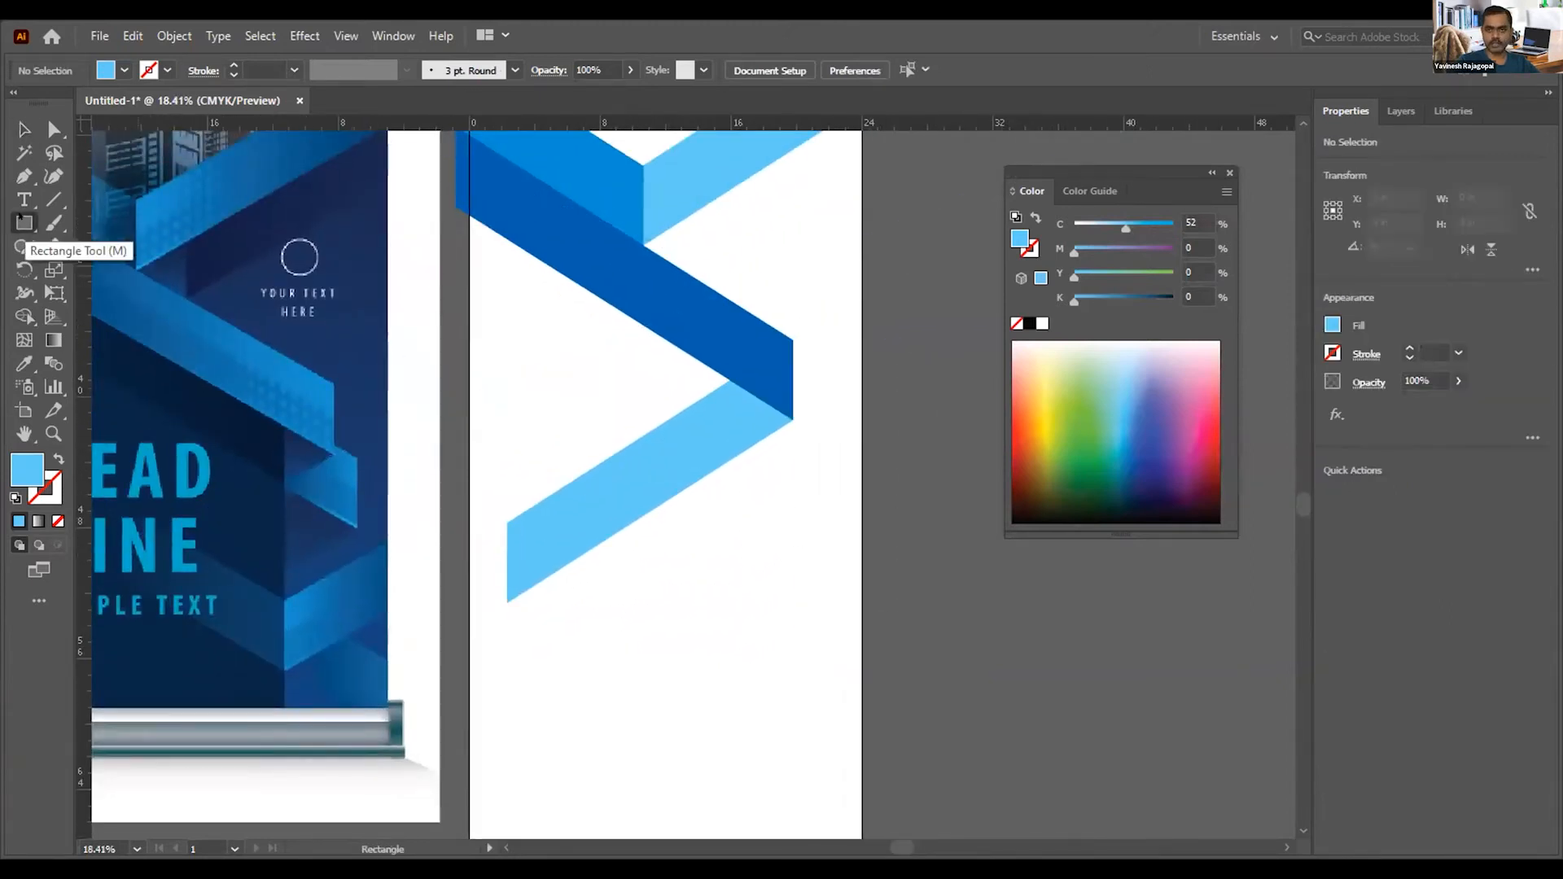
left_click_drag(571, 410, 639, 628)
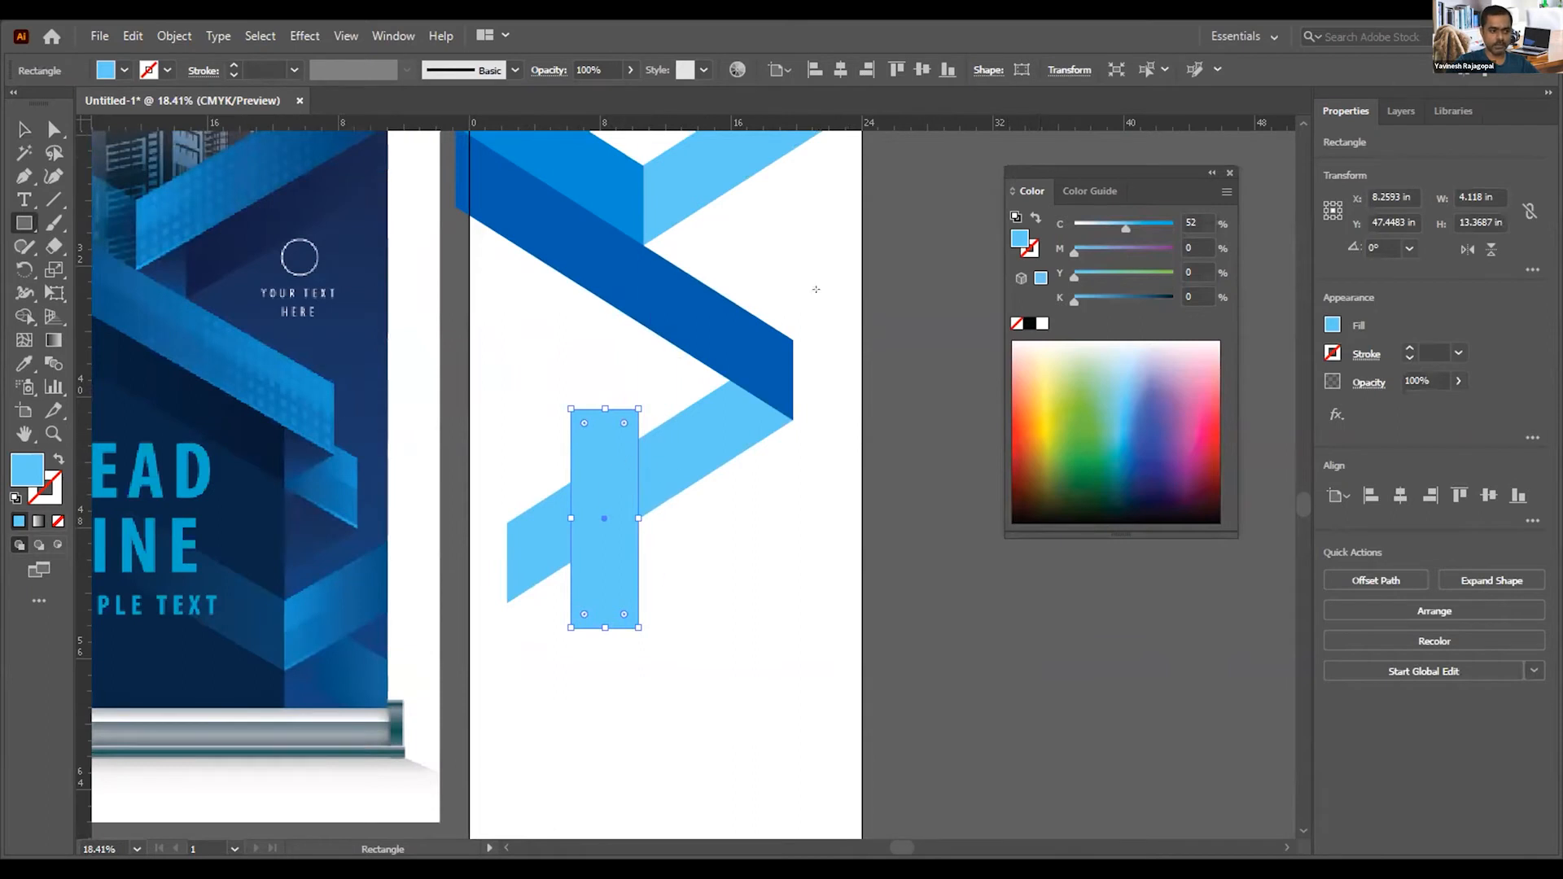
left_click_drag(1126, 229, 1177, 228)
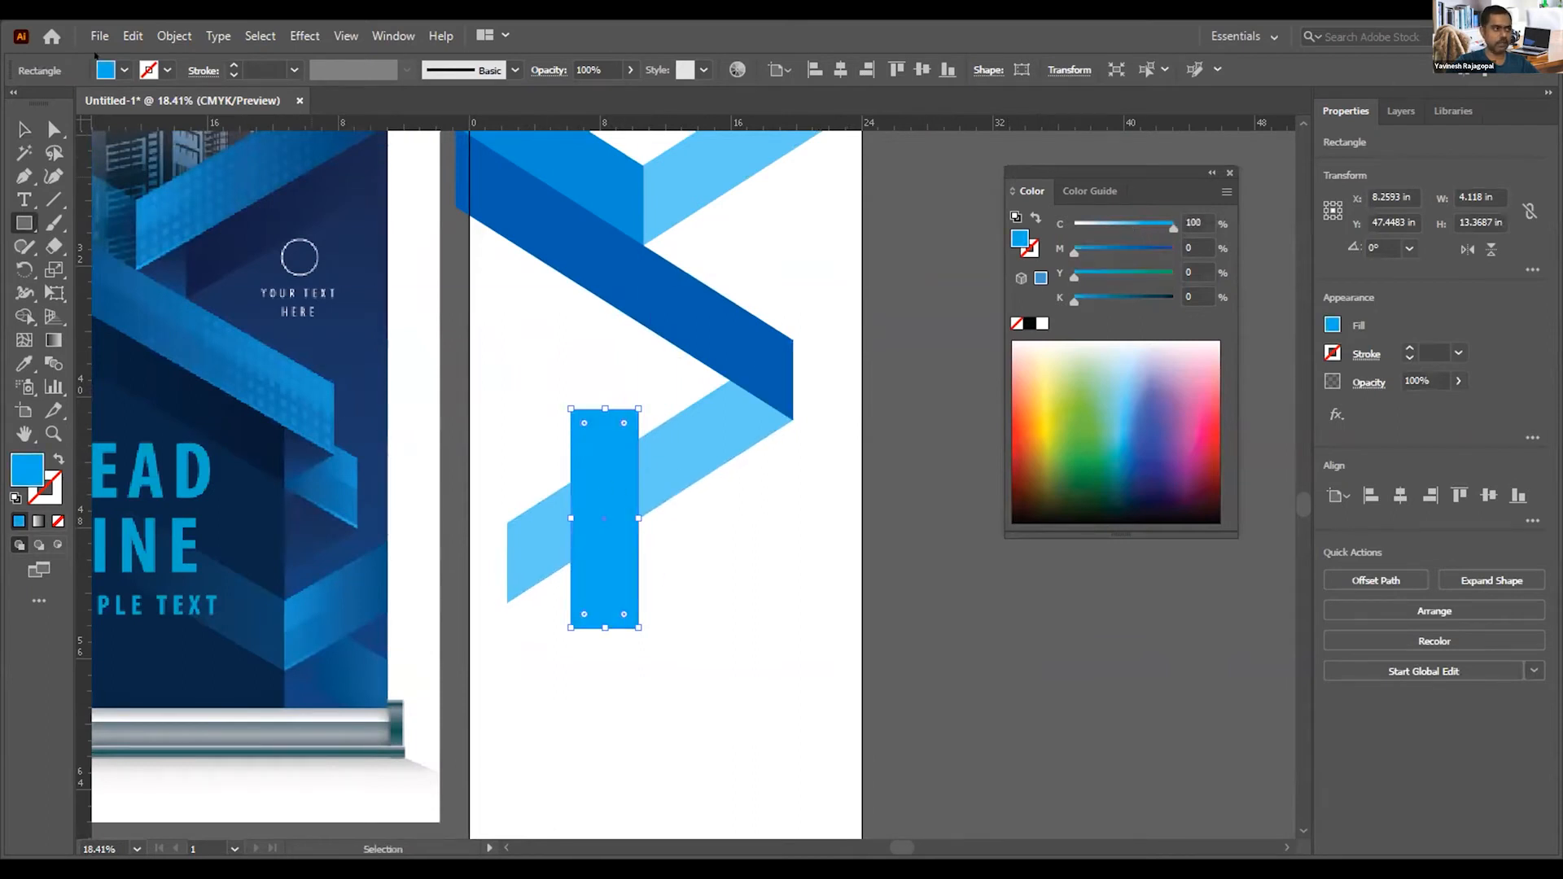
left_click(23, 128)
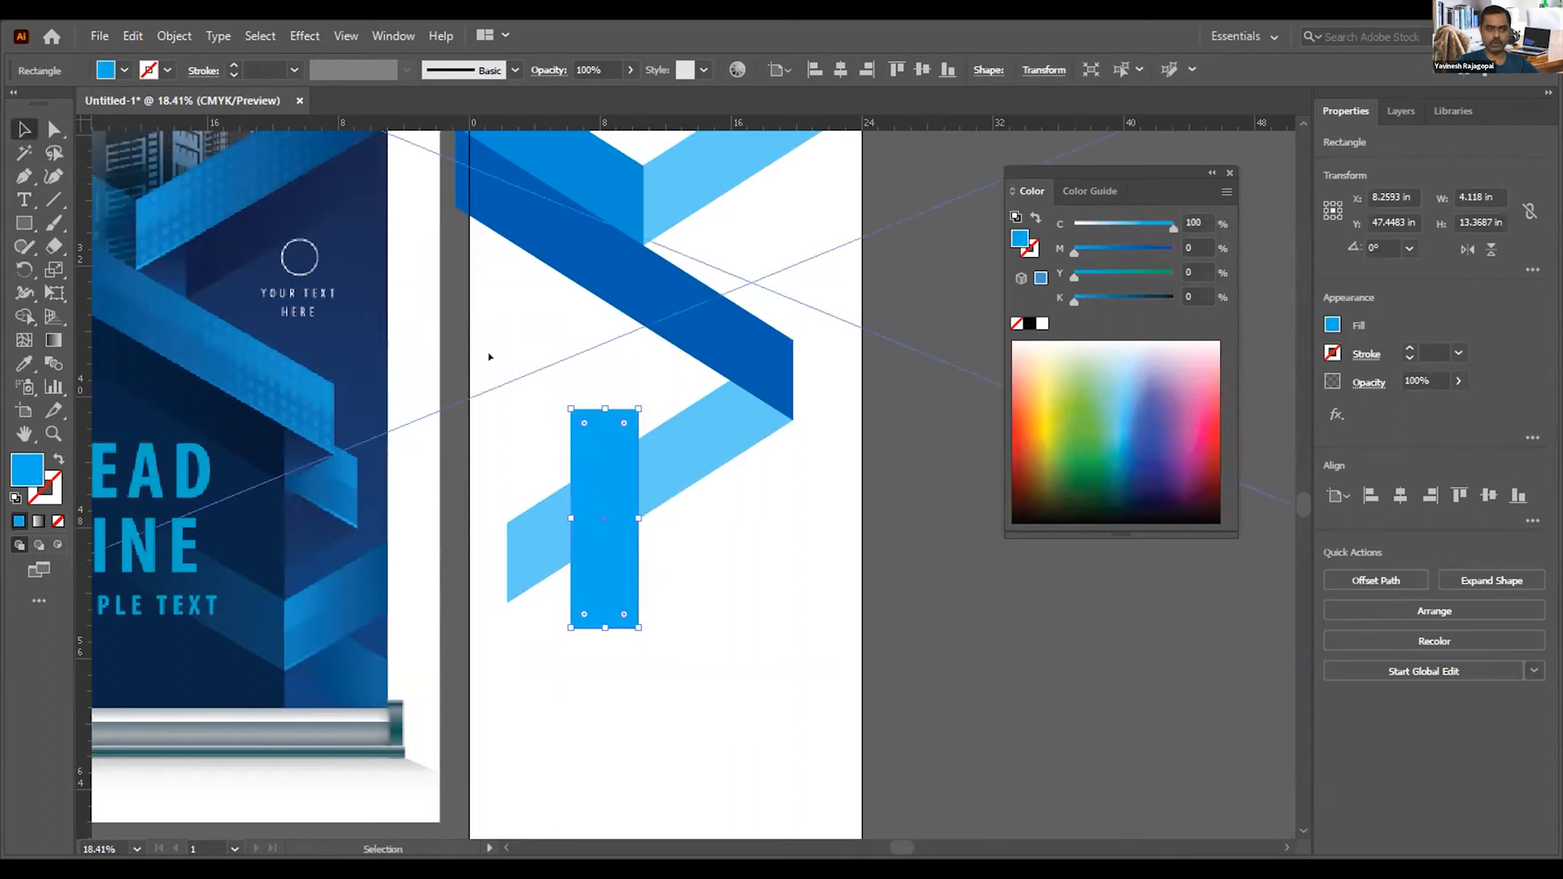
Step: Enlarge the rectangle to about 17.84 in high and widen it over the light blue copy, leaving only the short end by the fold uncovered
left_click_drag(629, 399, 709, 325)
left_click_drag(569, 481, 471, 492)
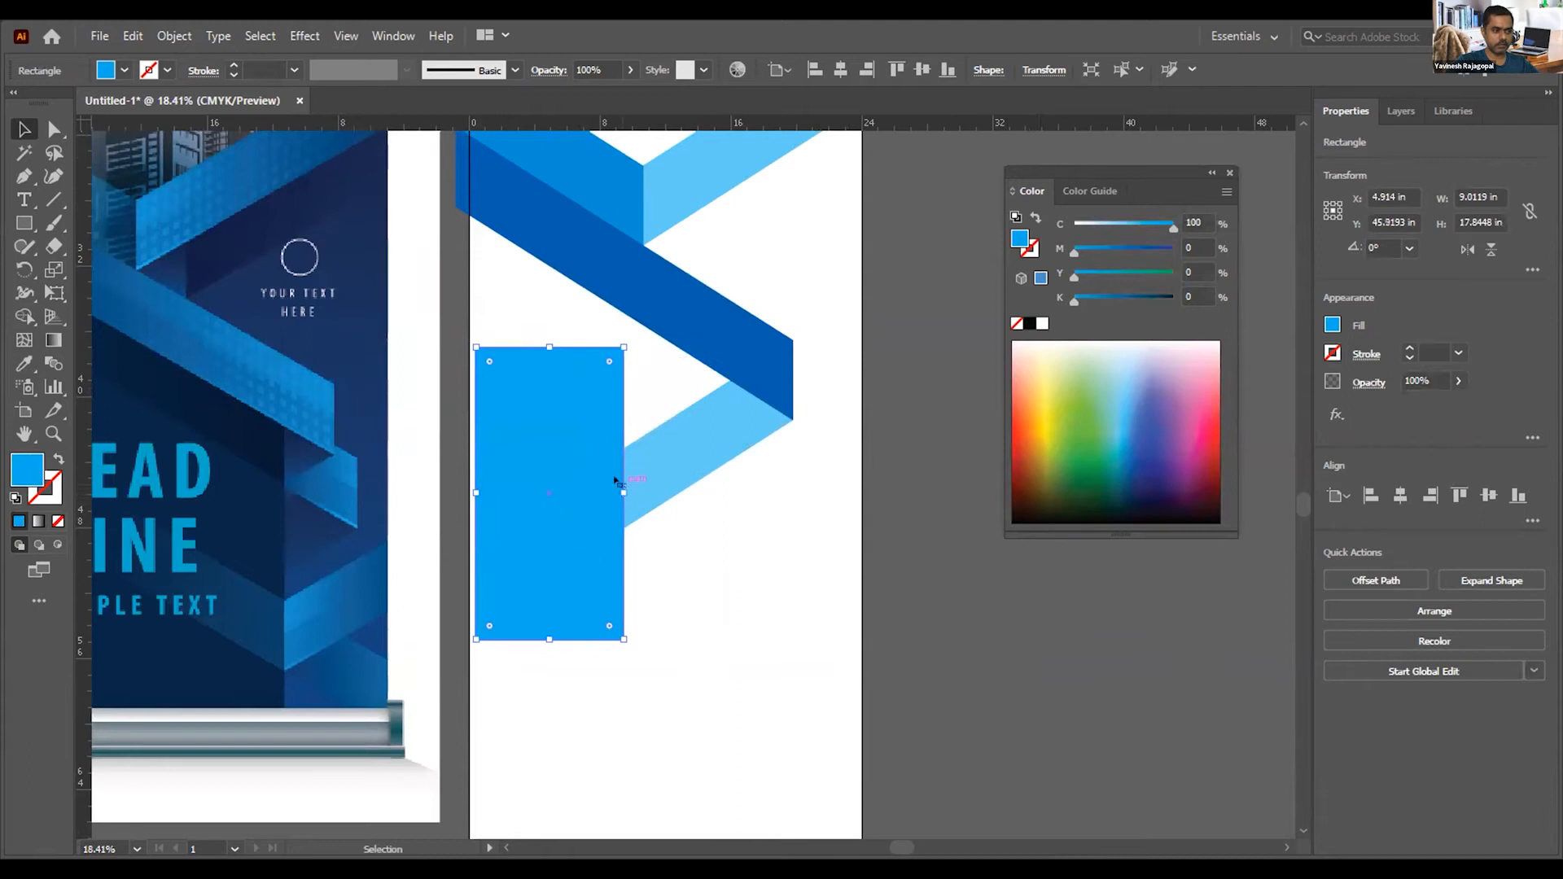
left_click_drag(624, 492, 723, 493)
left_click(802, 591)
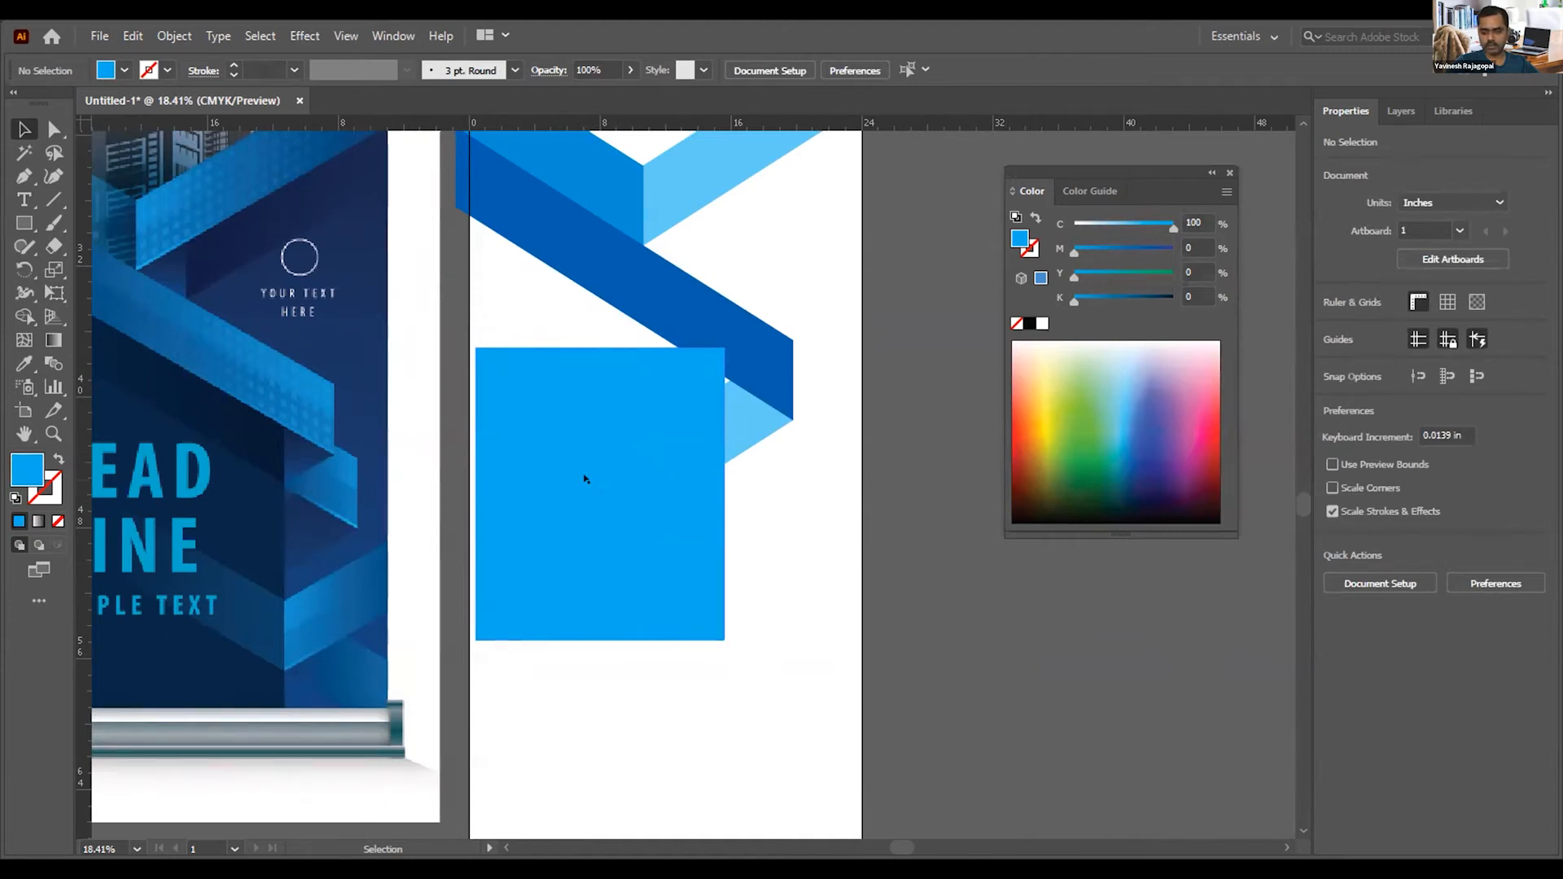
Step: Try to trim the light blue ribbon copy by removing the area covered by the rectangle with Shape Builder
left_click_drag(763, 515, 674, 449)
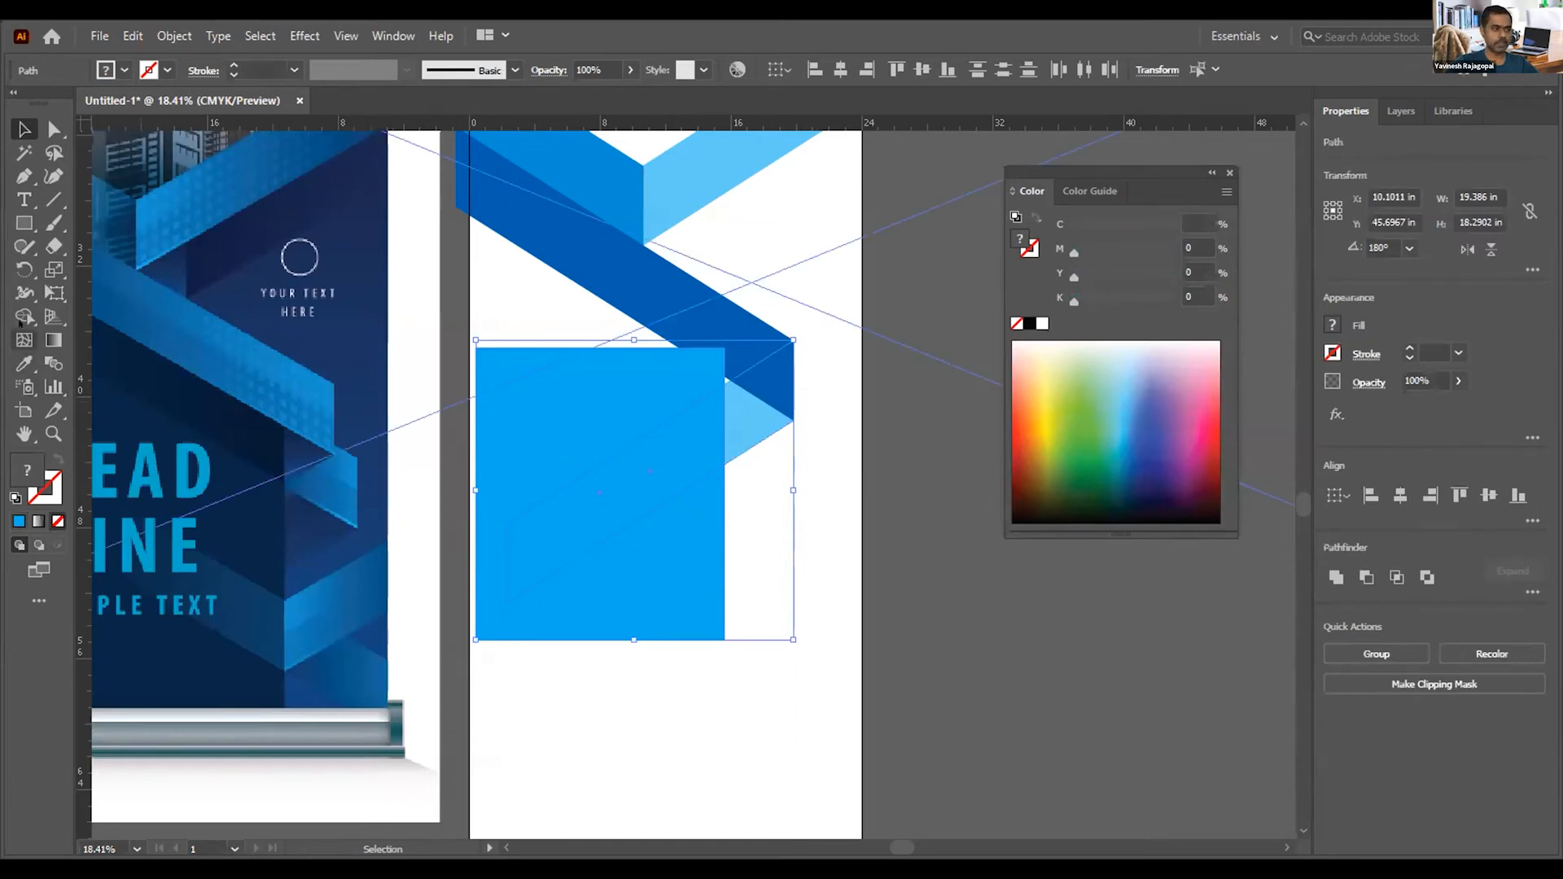
left_click(25, 317)
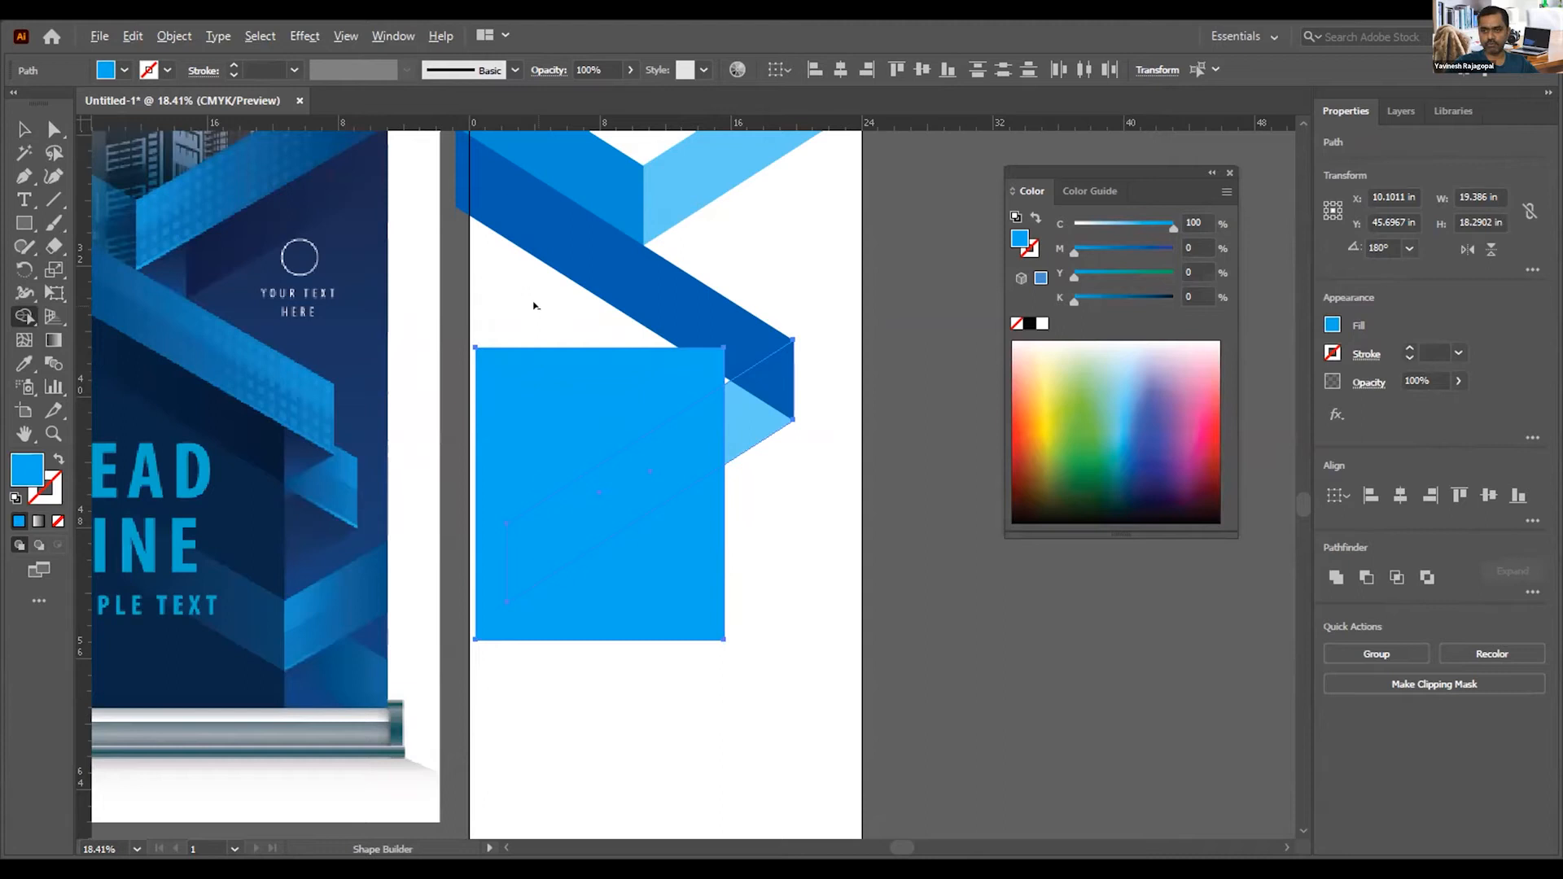
left_click_drag(554, 308, 568, 667)
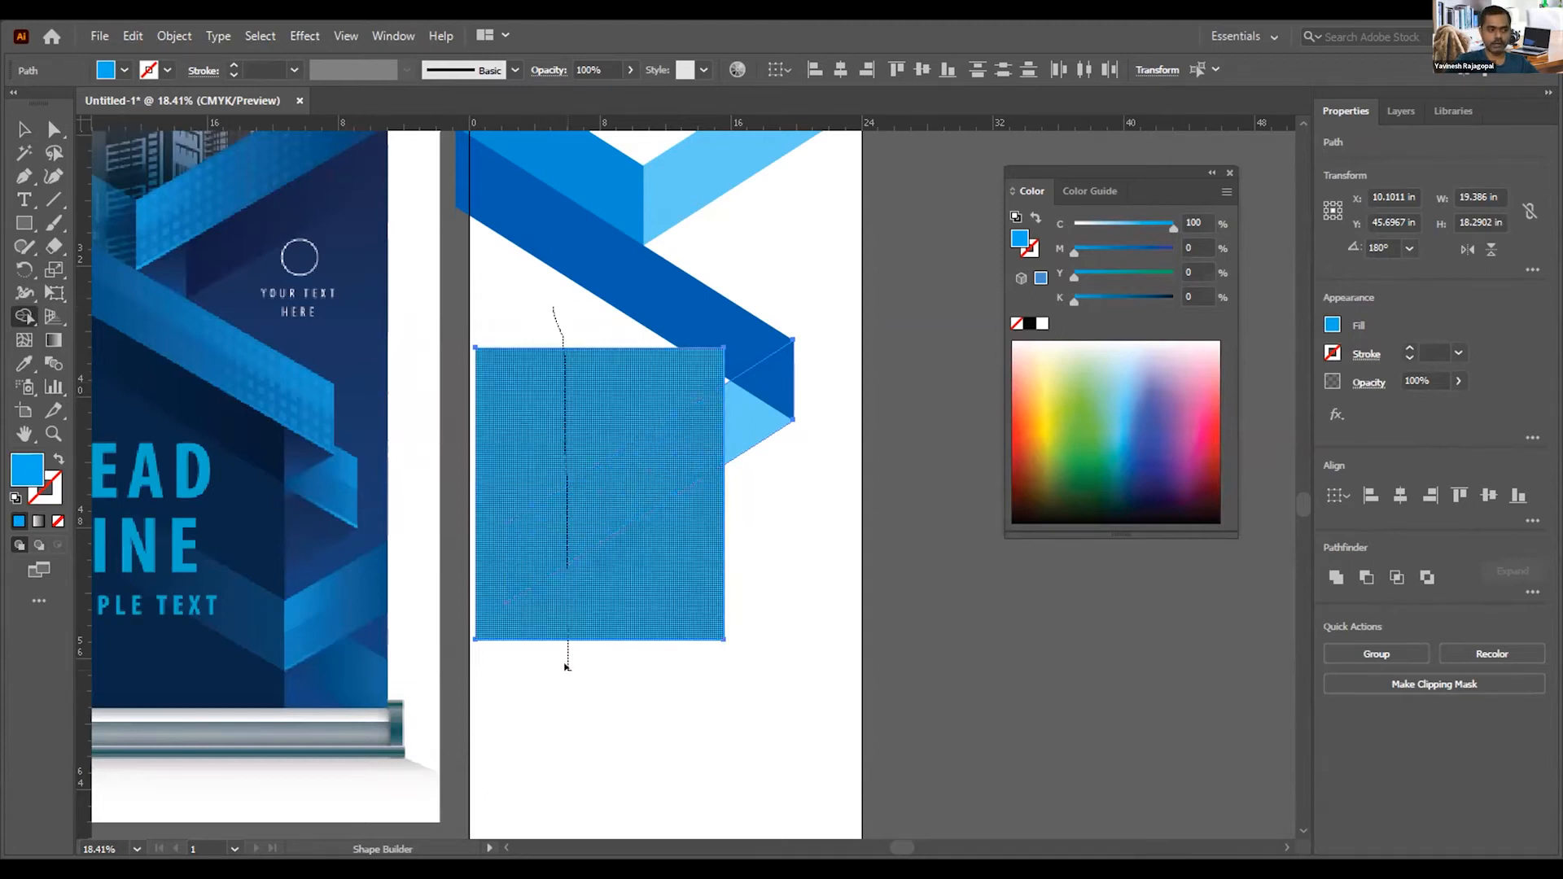
left_click_drag(565, 340, 564, 322)
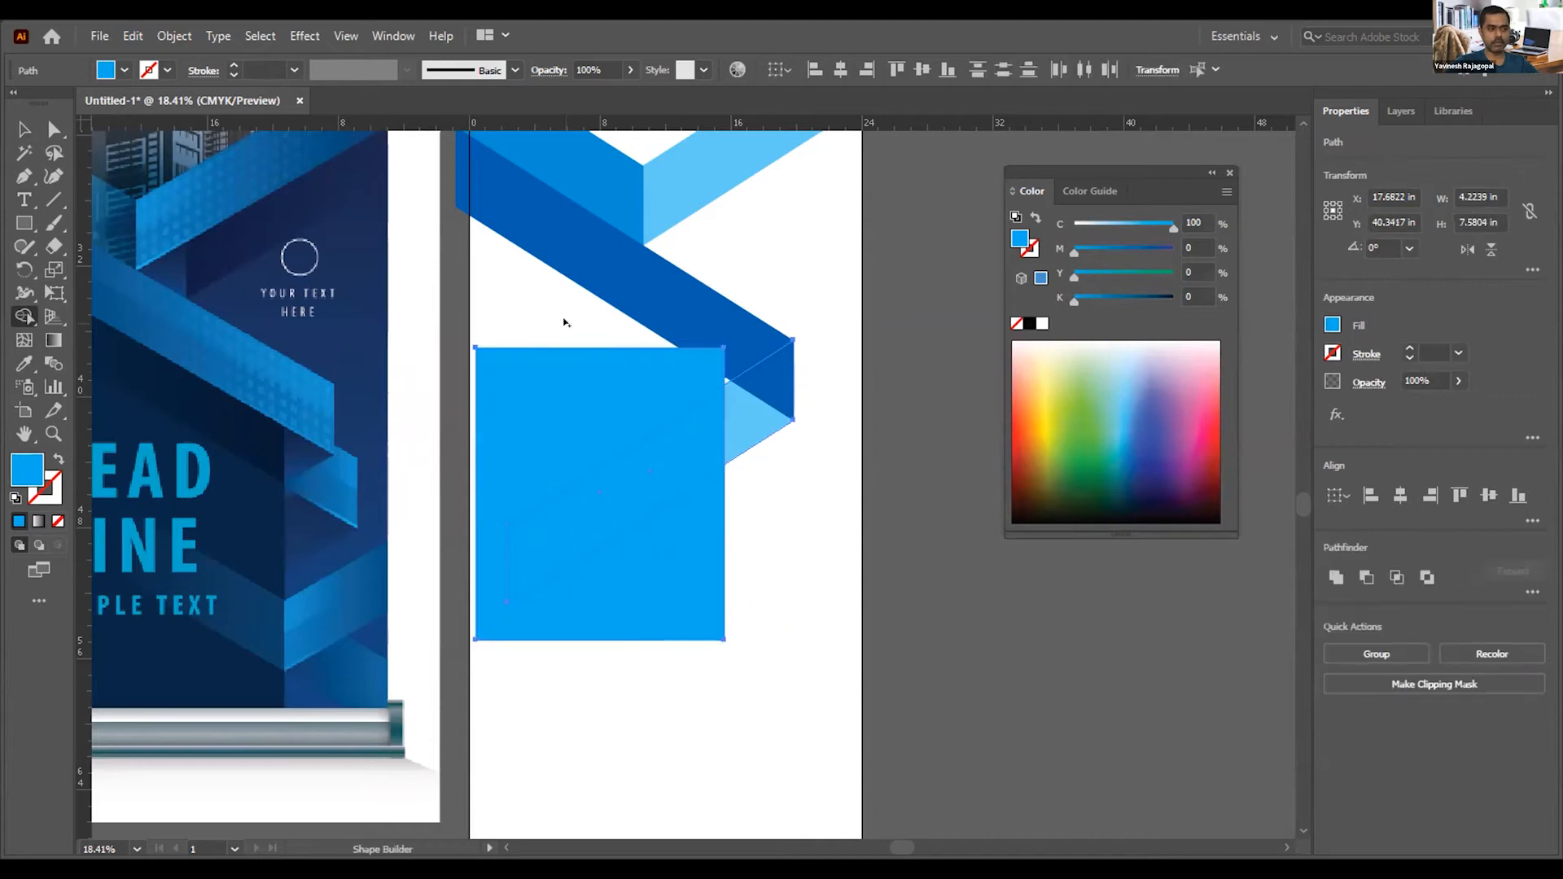
left_click(564, 385, "alt")
left_click(582, 509, "alt")
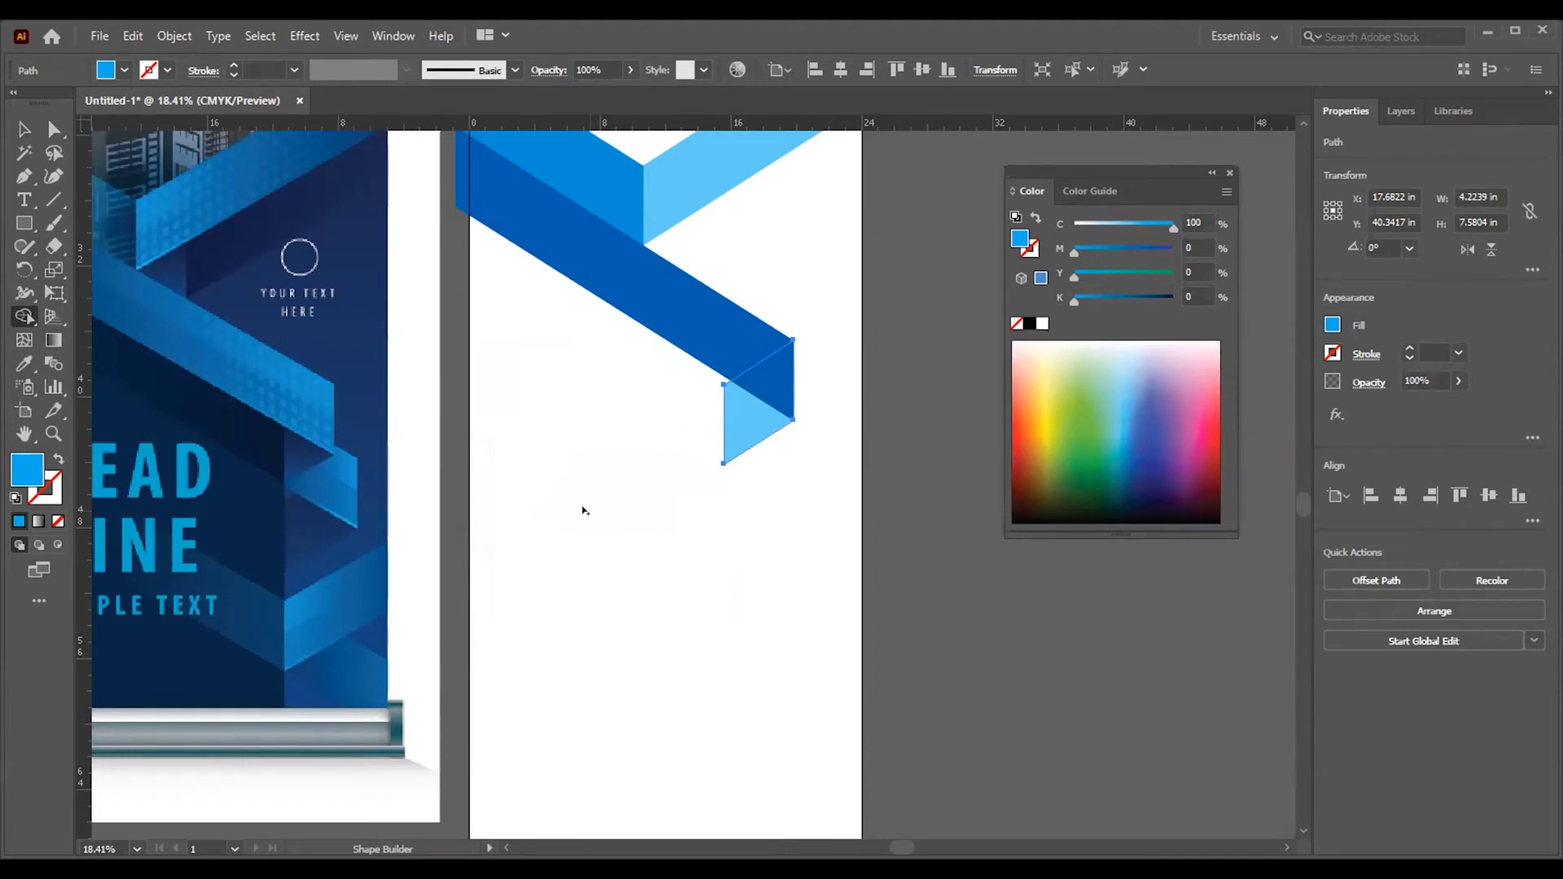
key("v")
left_click(583, 509)
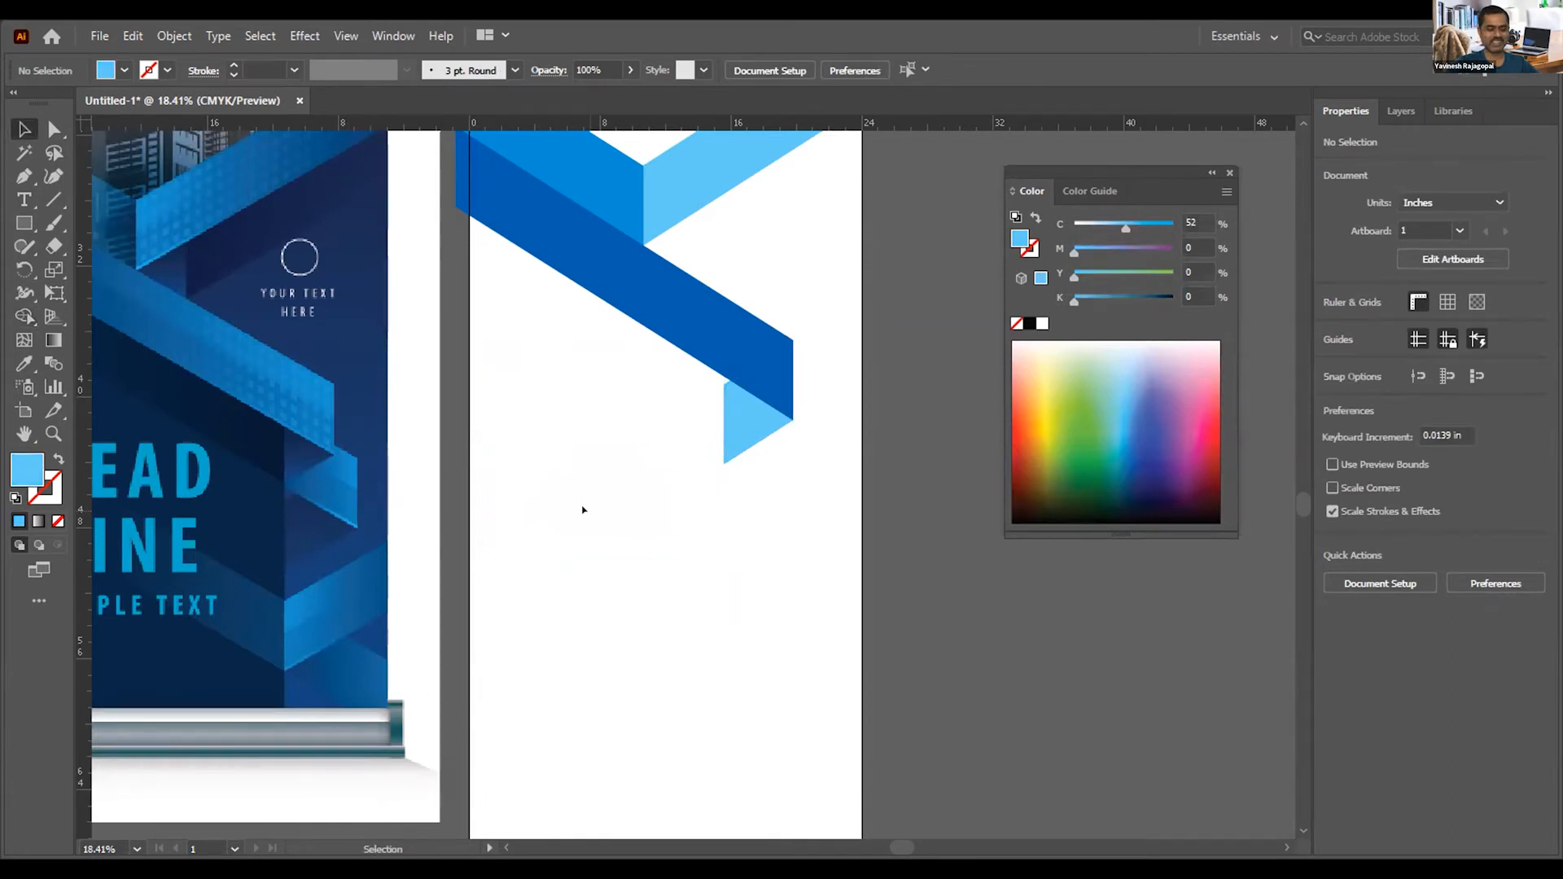
Step: Undo the Shape Builder trim and delete the rectangle covering the light blue ribbon copy
key("ctrl+z")
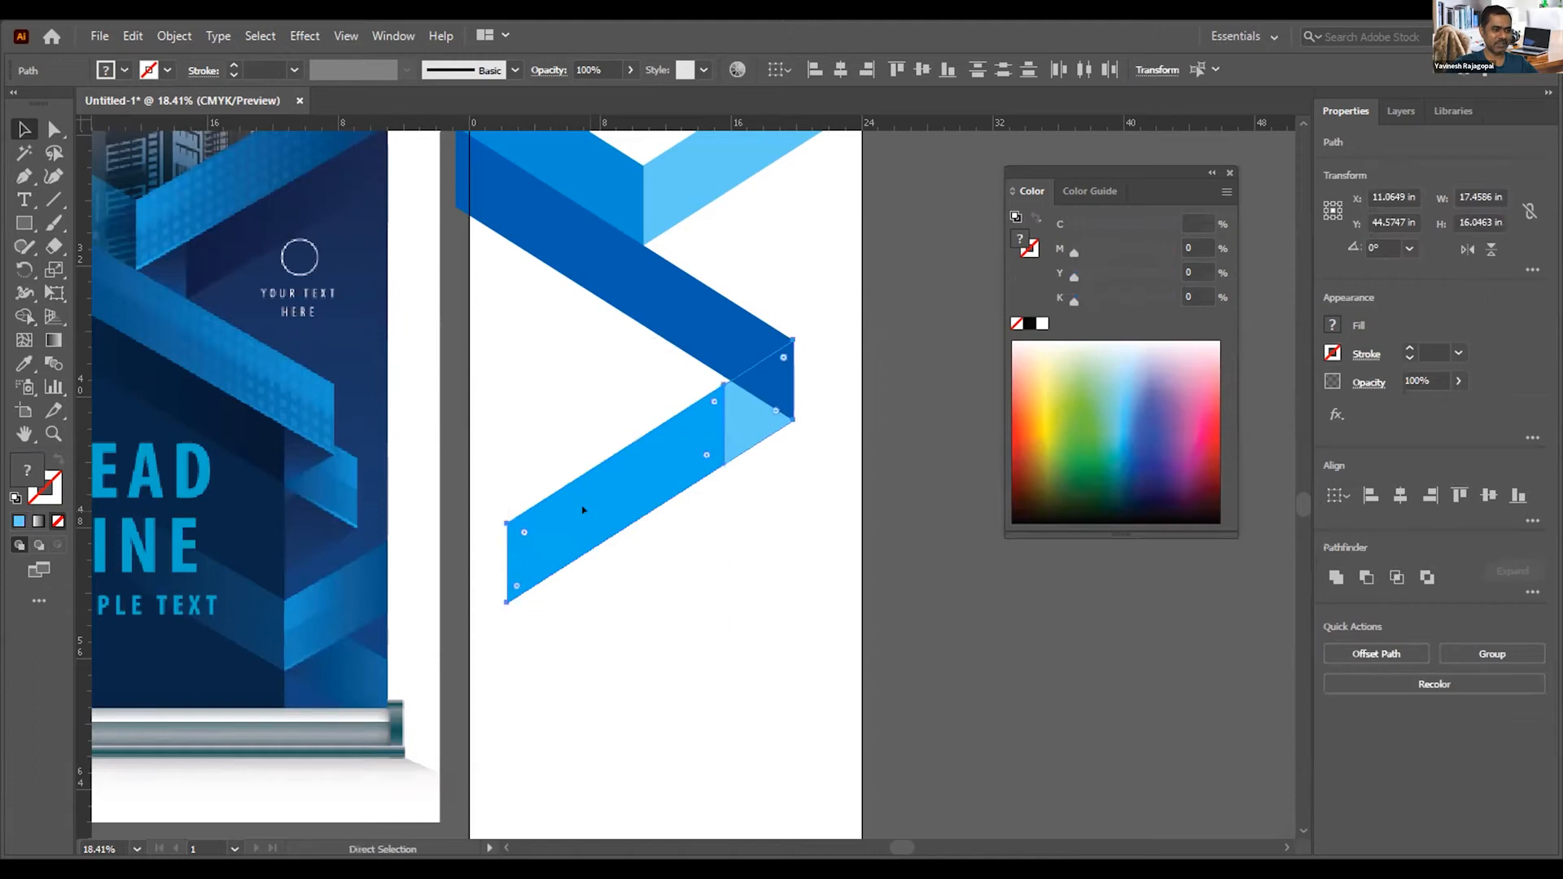
key("ctrl+z")
left_click(753, 539)
left_click(673, 541)
key("Delete")
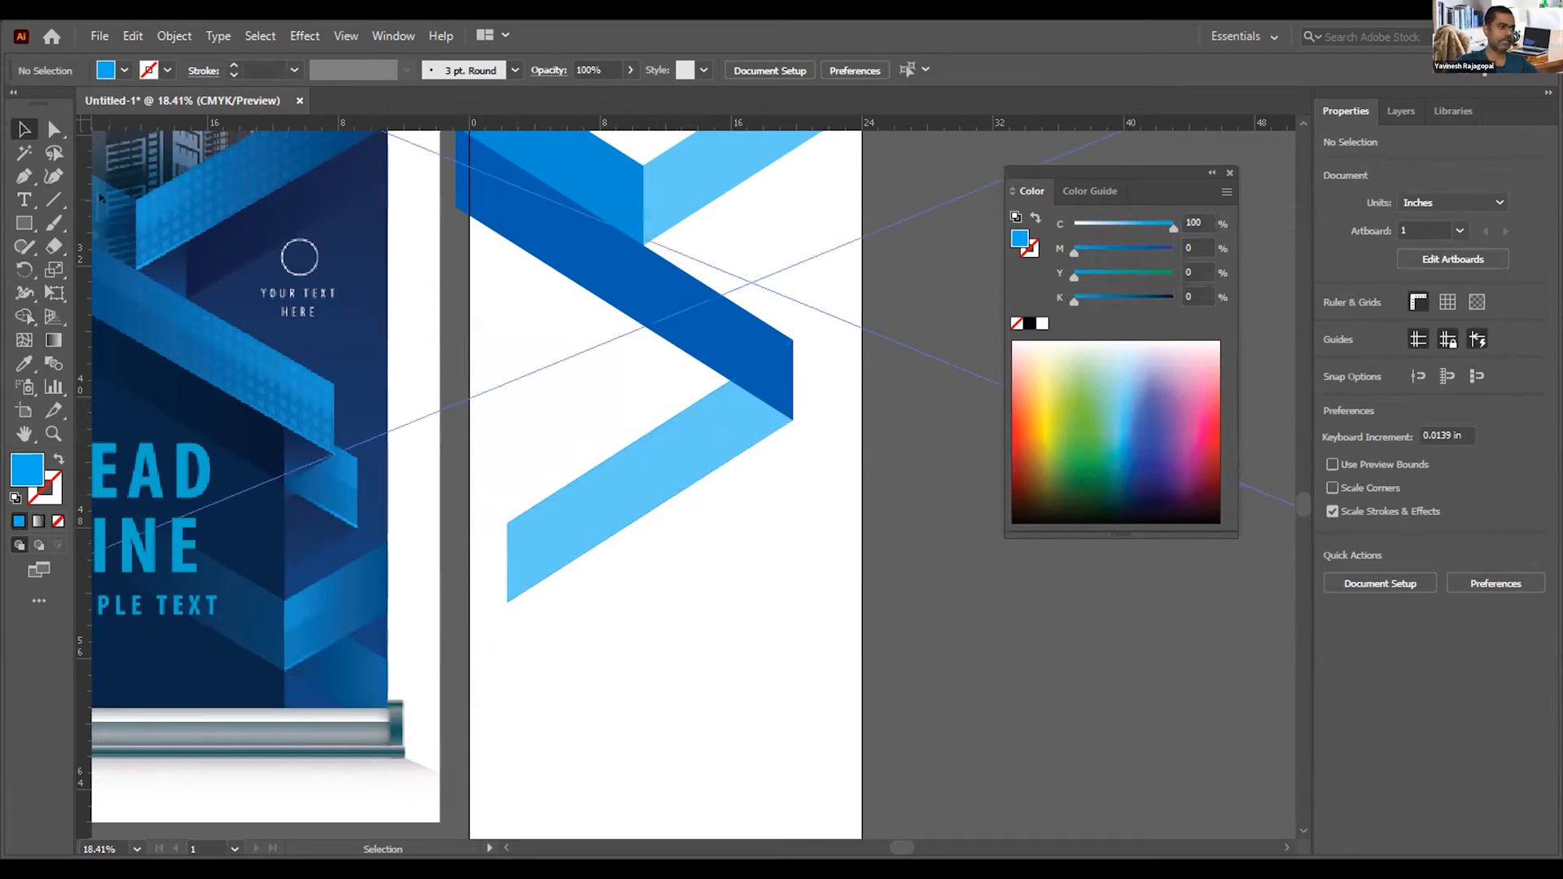
Step: Draw a rectangle about 5.01 by 3.52 in over the light blue copy and set its fill's yellow to 69%
left_click(24, 223)
left_click_drag(555, 438, 628, 479)
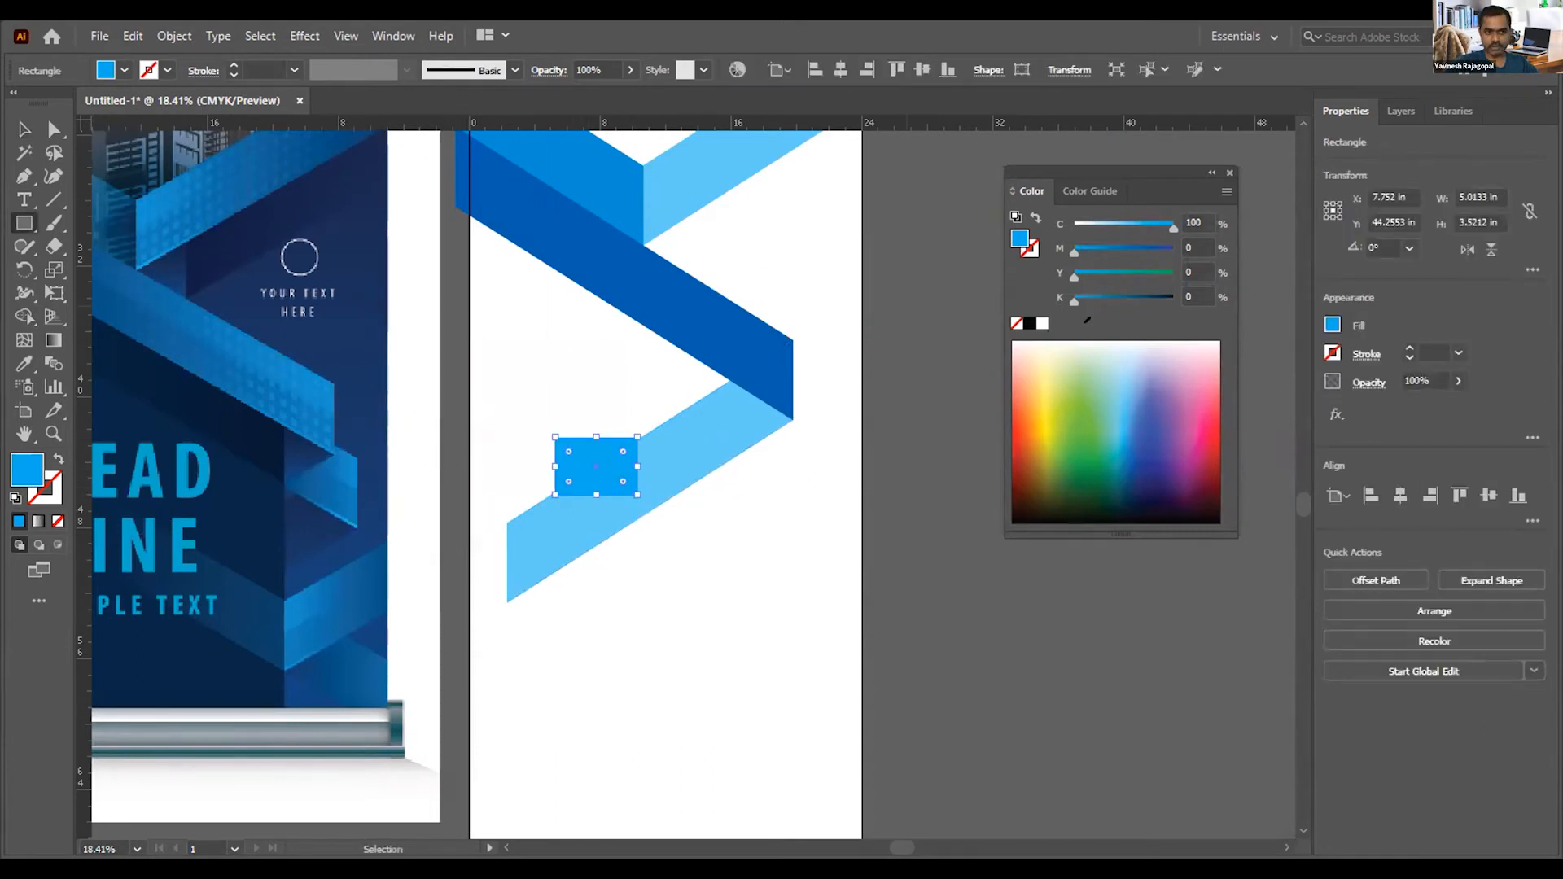
left_click(1142, 274)
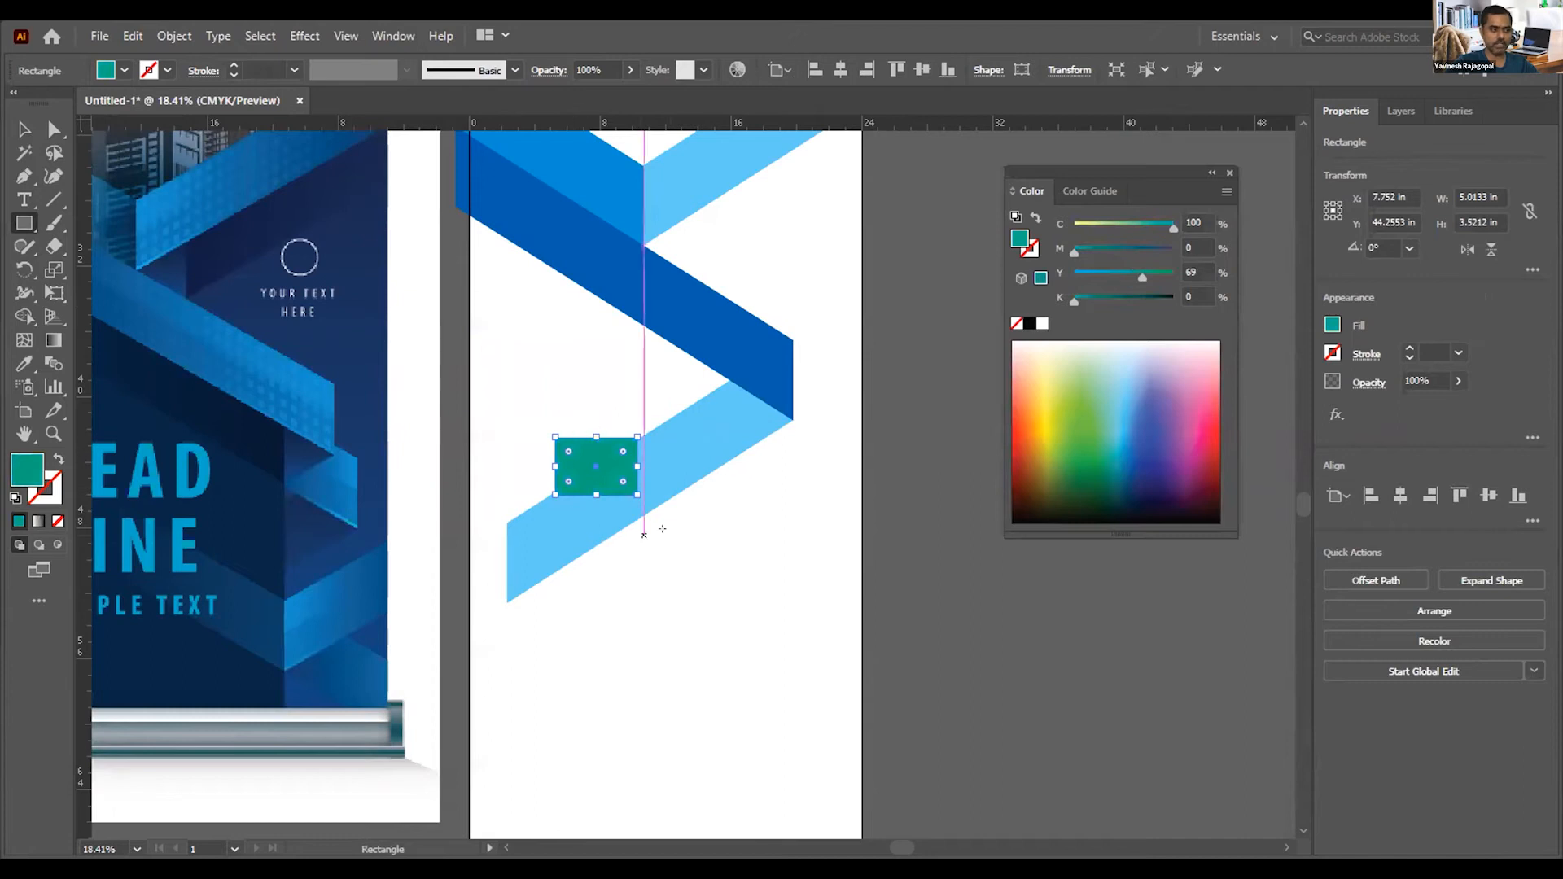
Step: Enlarge the green rectangle to about 14.03 by 17.73 in, leaving only the light blue copy's short end by the fold uncovered
left_click(25, 129)
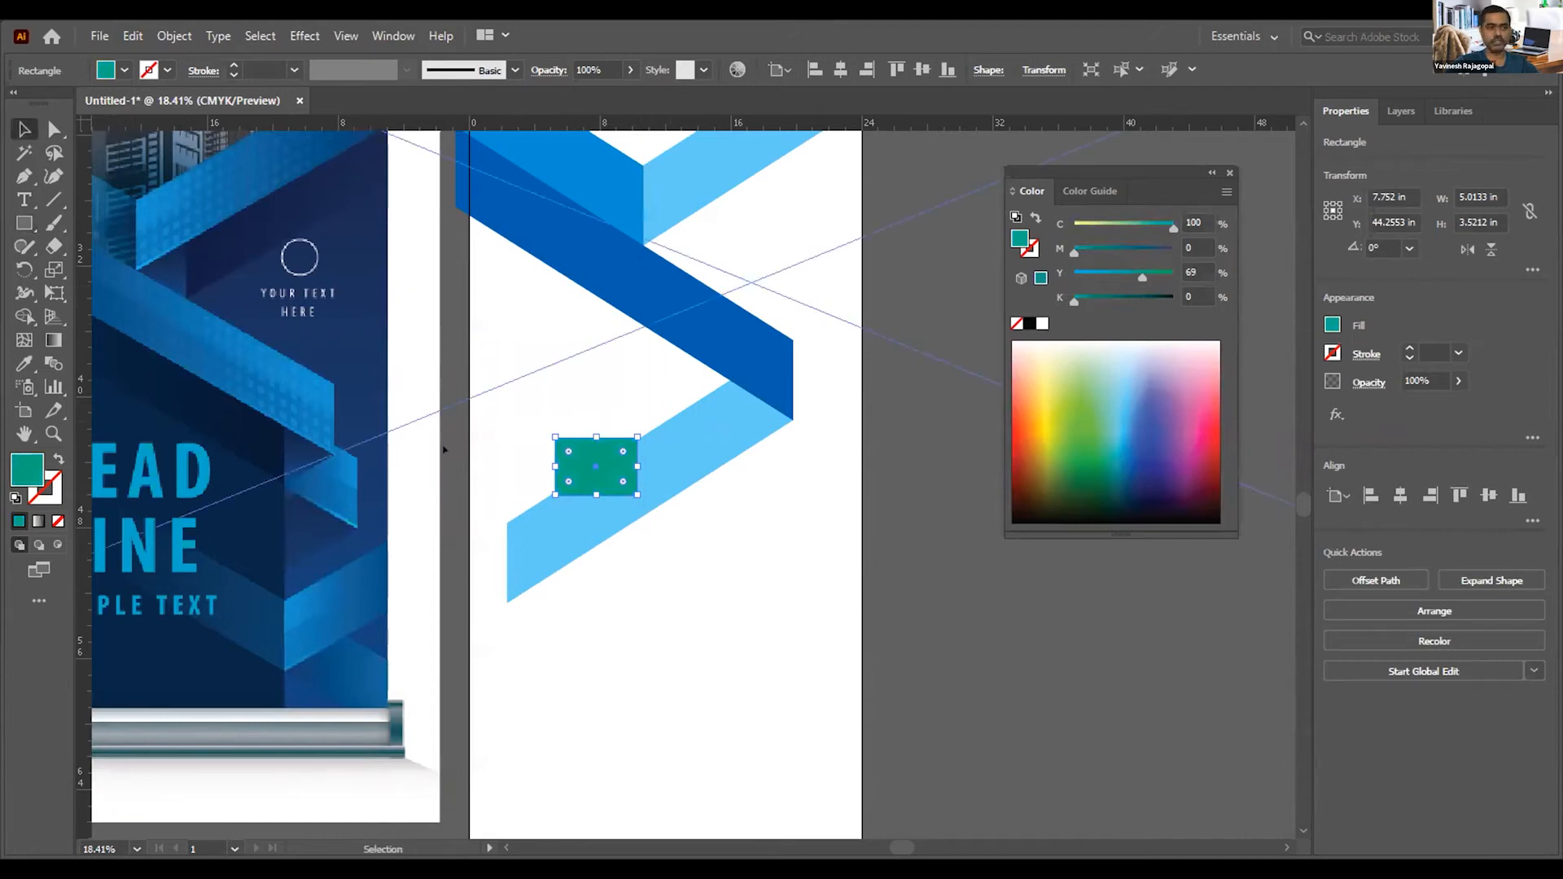
left_click_drag(554, 494, 494, 640)
left_click_drag(632, 432, 722, 340)
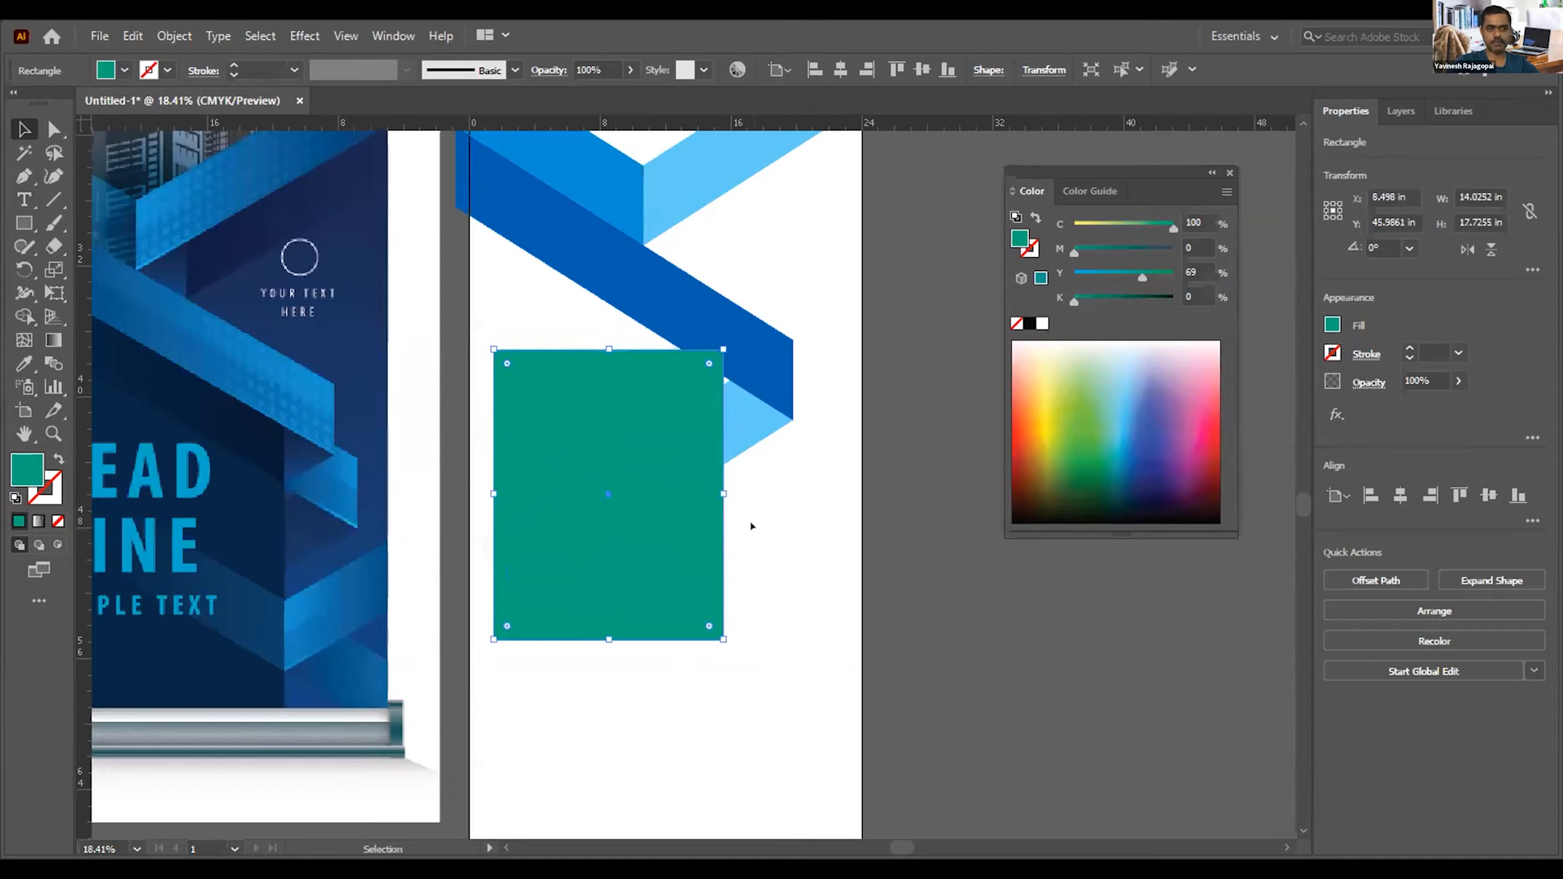
left_click(750, 525)
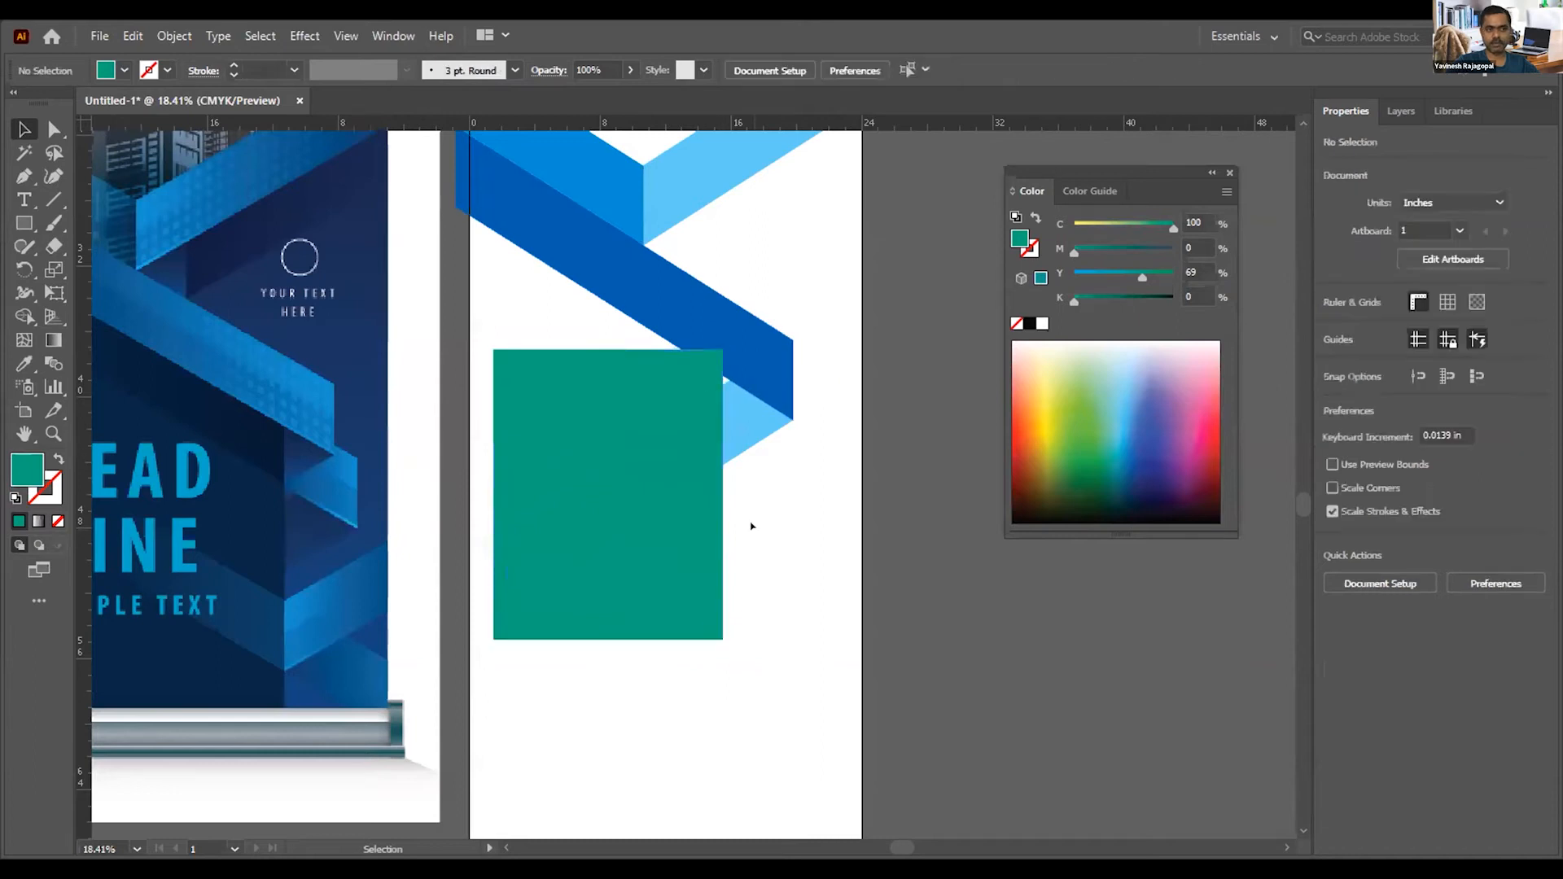
Step: Subtract the green rectangle from the light blue ribbon copy with Pathfinder's Minus Front
left_click(740, 429)
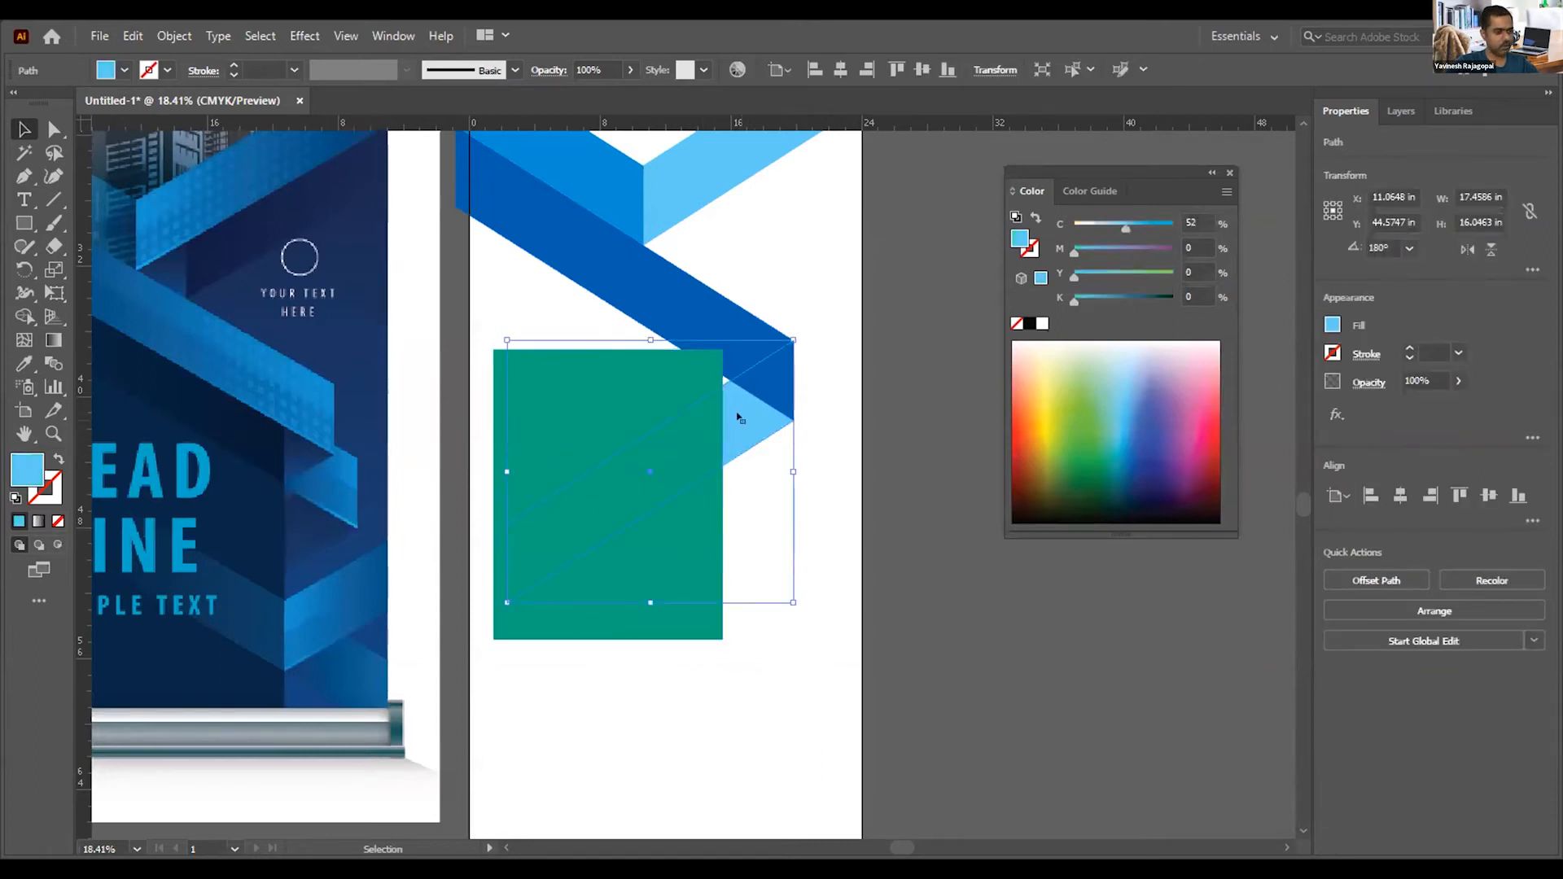
left_click(661, 618, "shift")
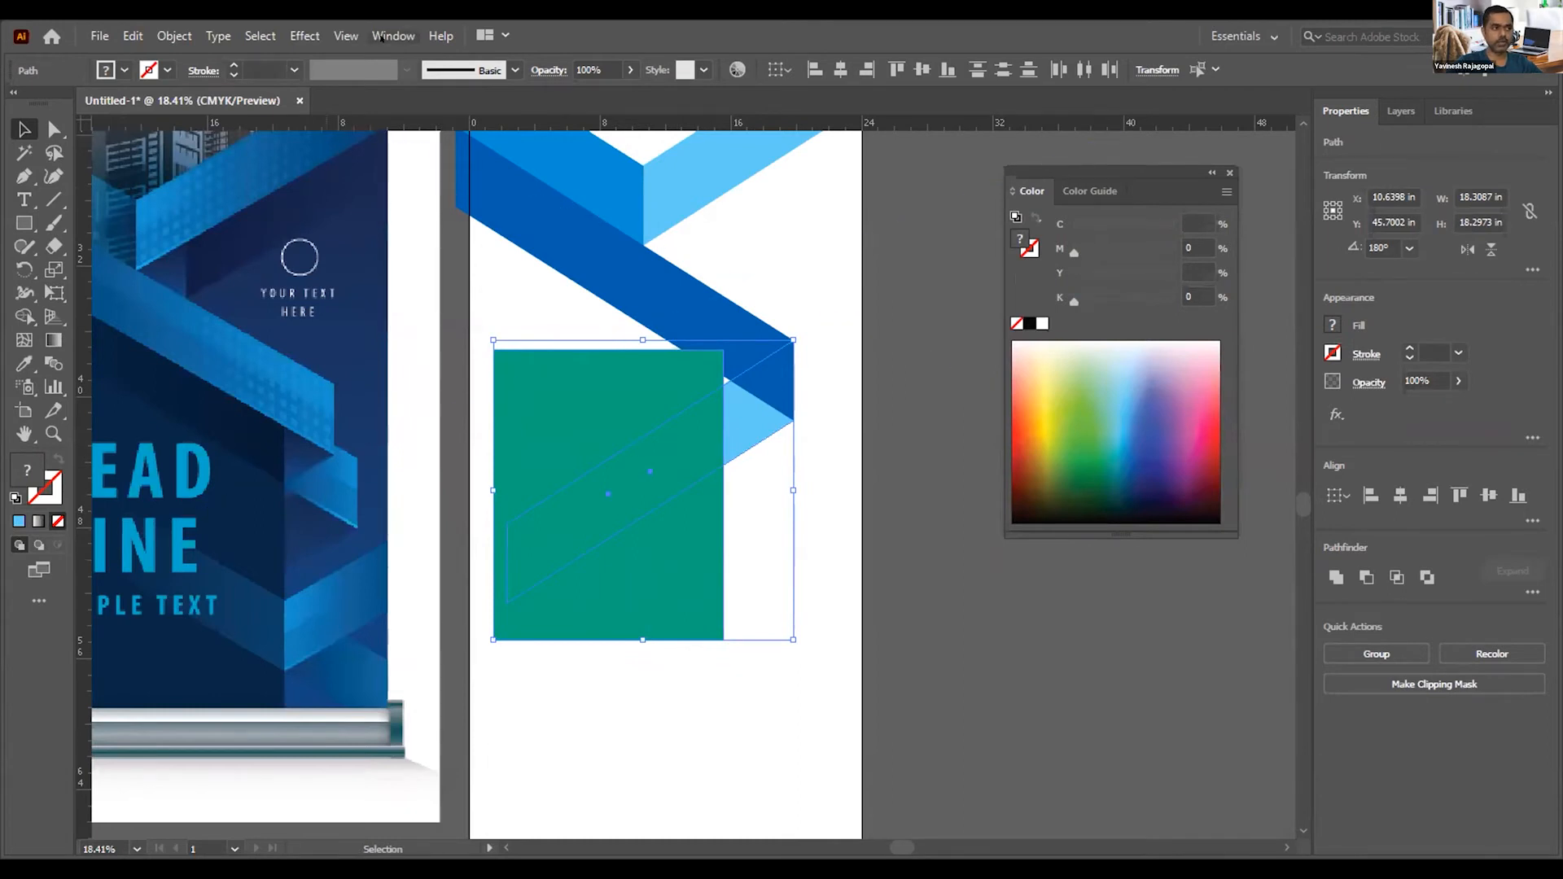
left_click(393, 36)
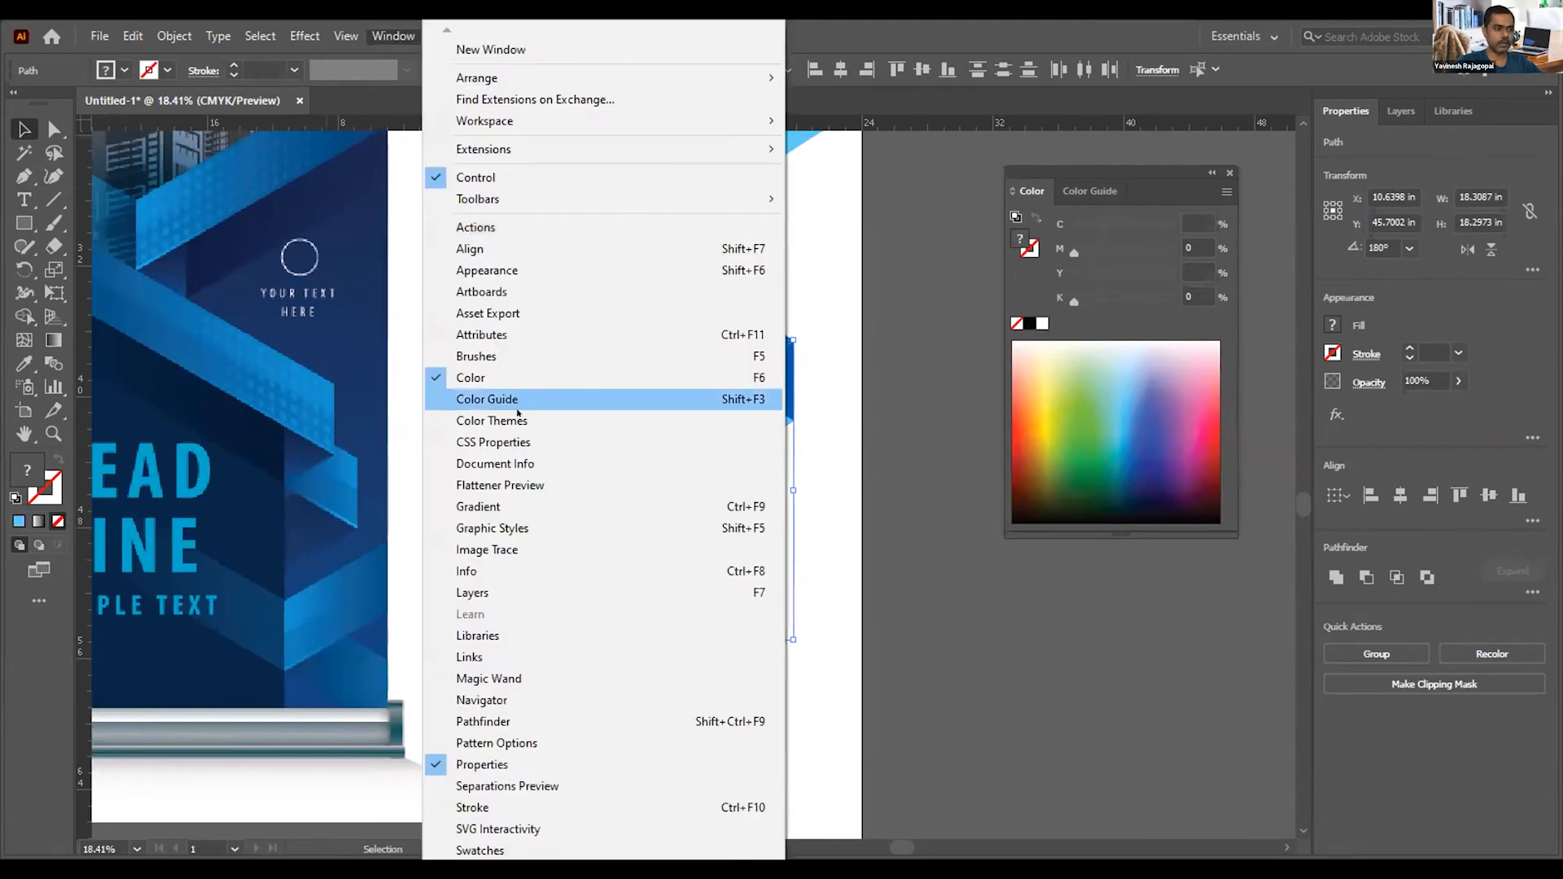
left_click(488, 719)
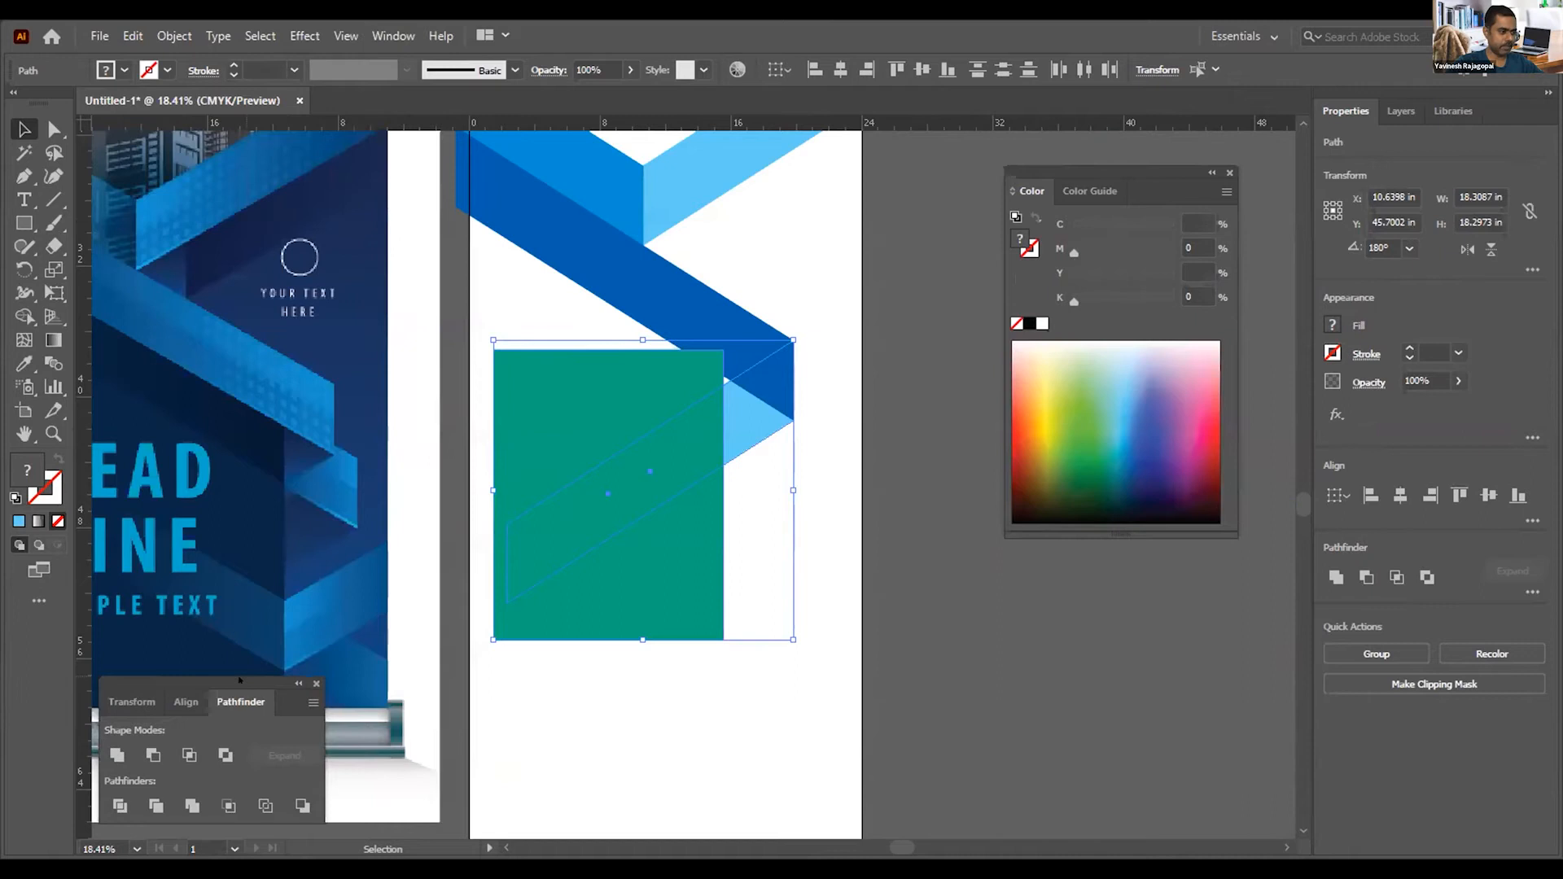
left_click_drag(1111, 556, 1097, 571)
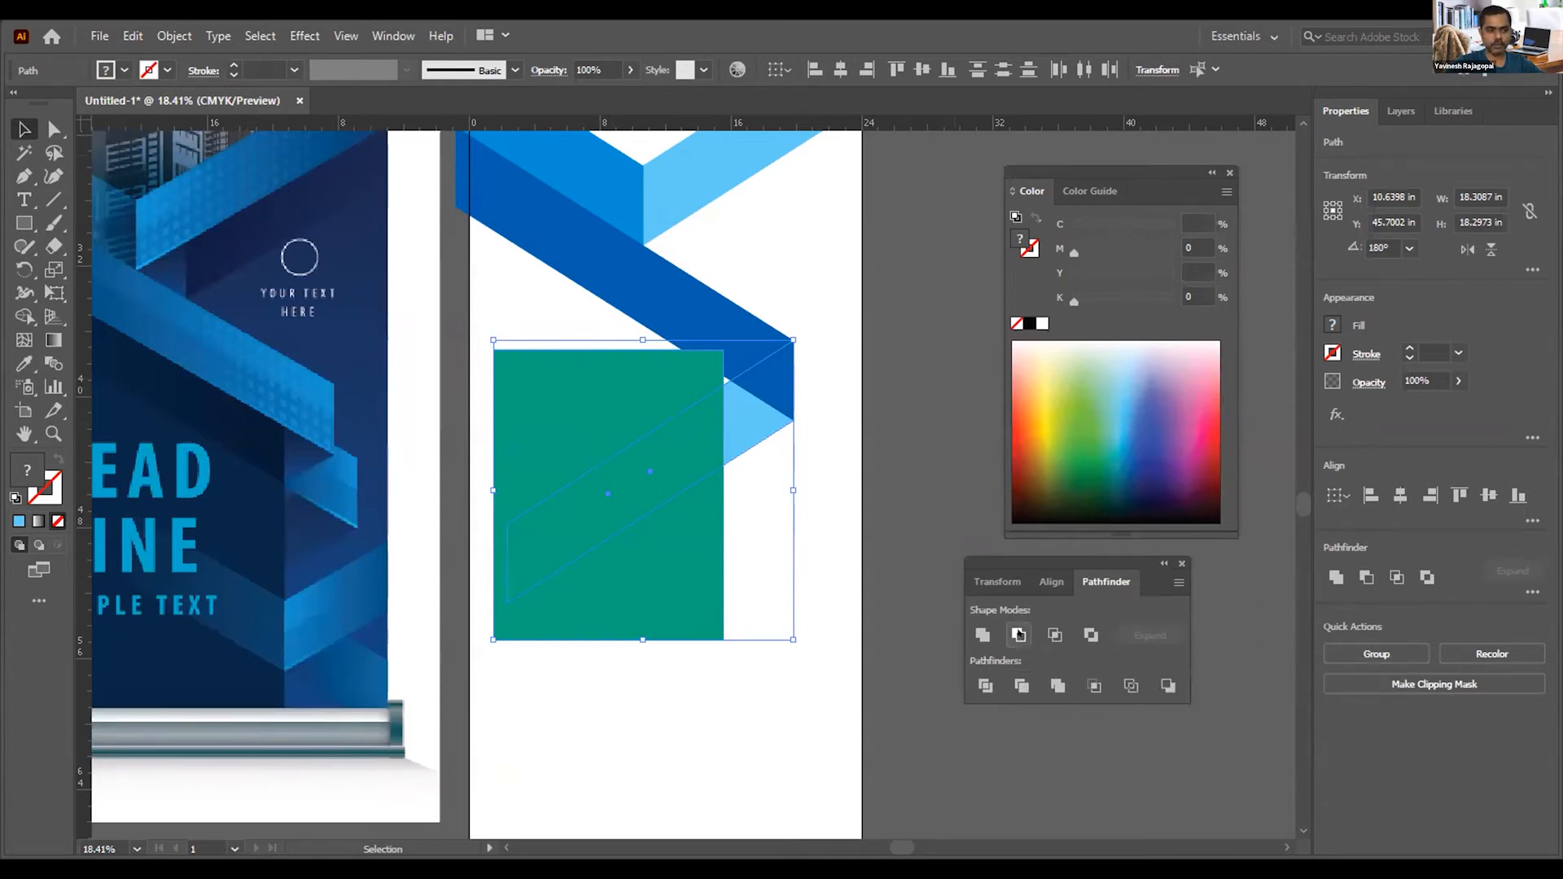
left_click(1016, 634)
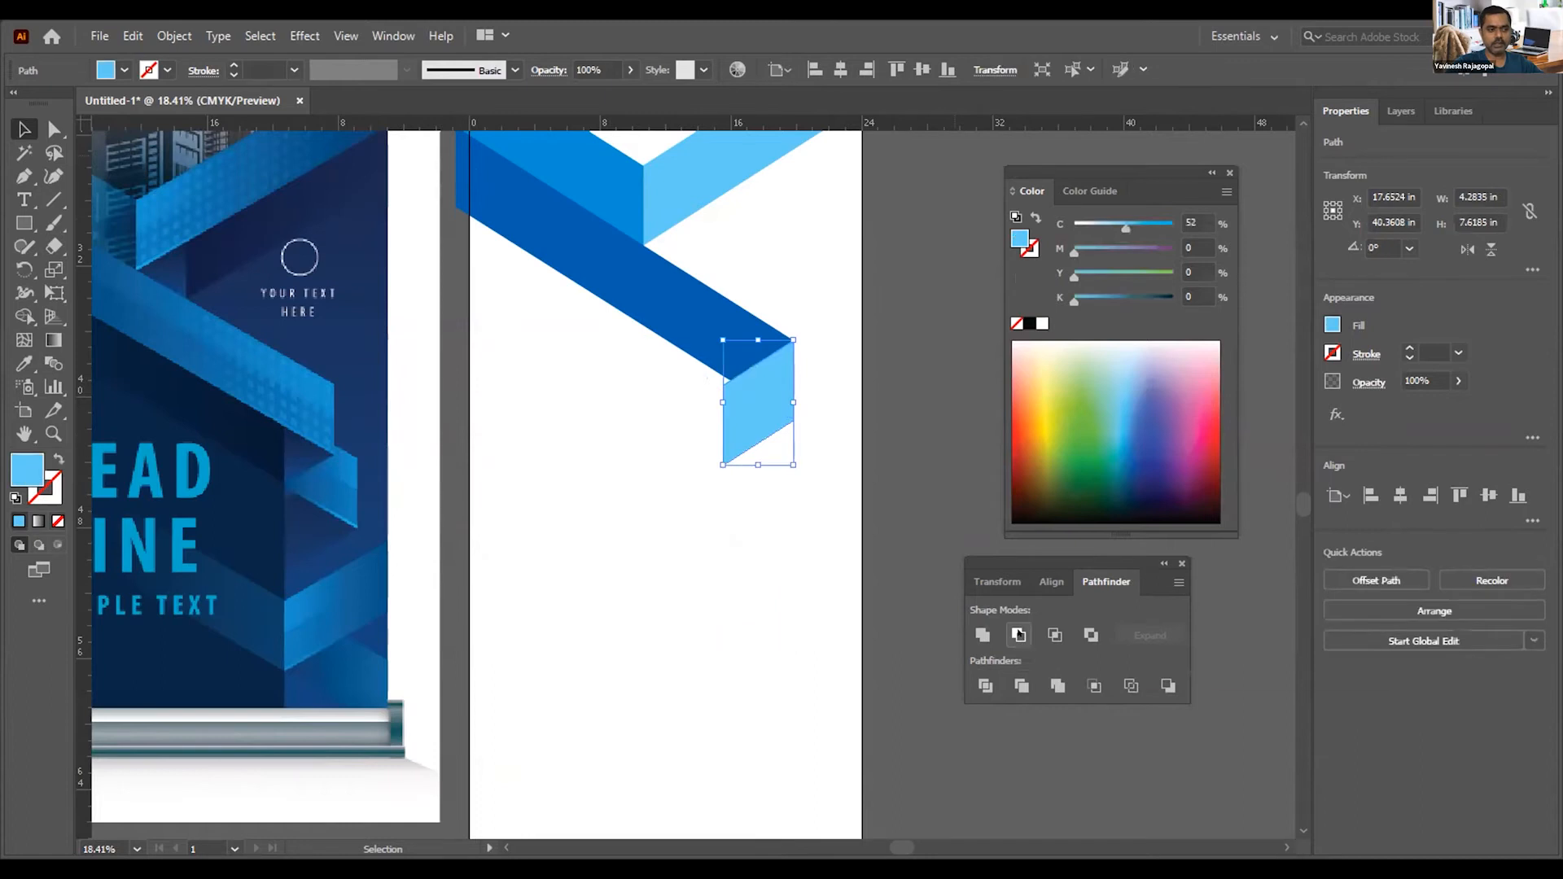
left_click(689, 600)
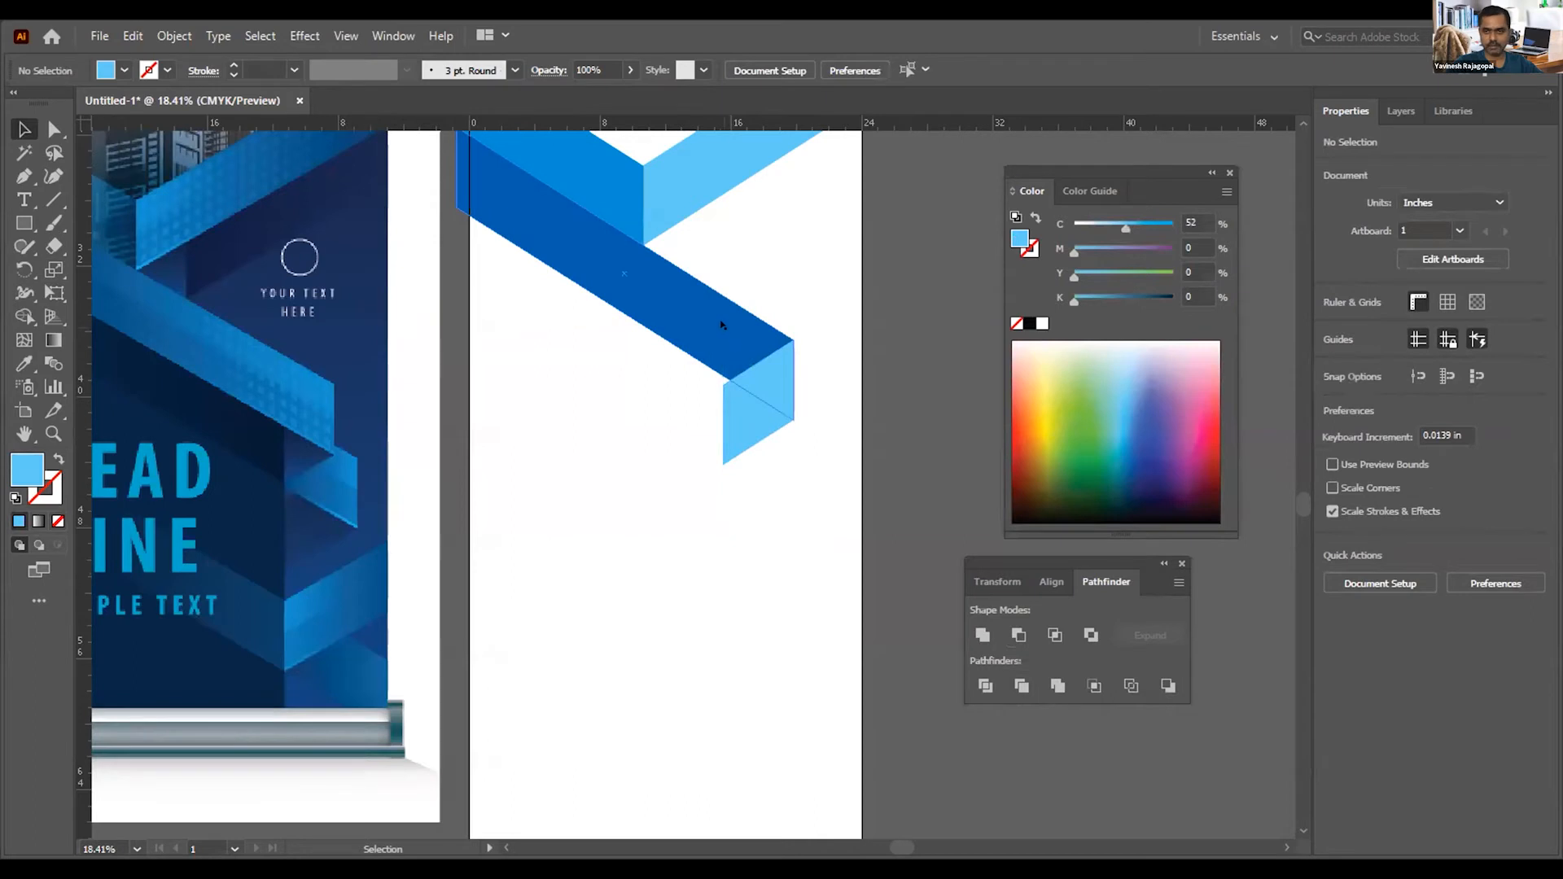
Step: Send the short light blue fold piece to the back, behind the dark blue ribbon
left_click(748, 417)
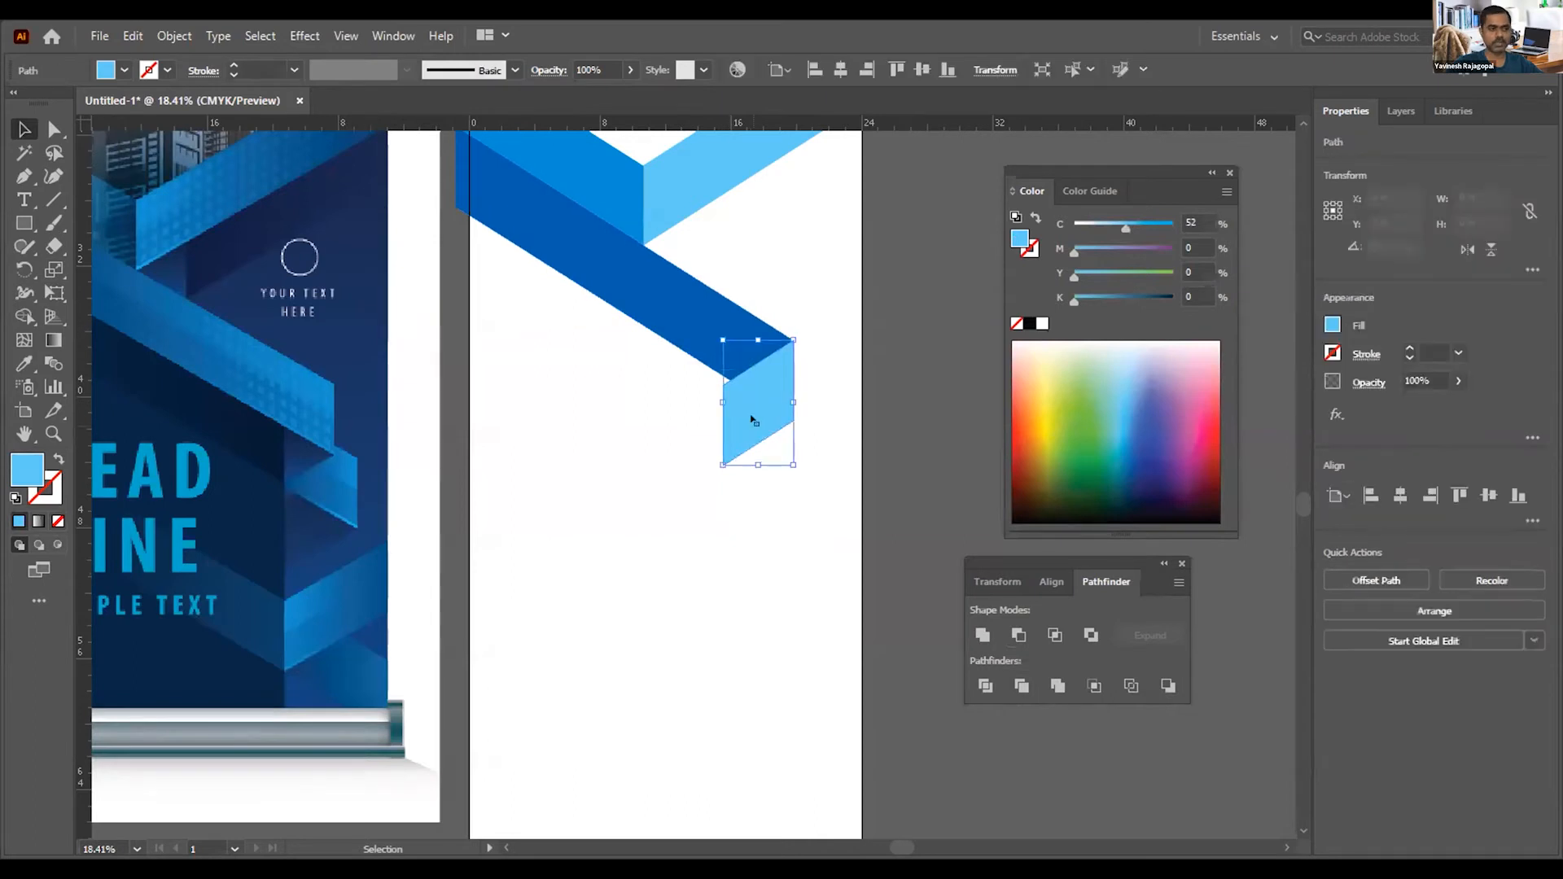
left_click(174, 36)
mouse_move(212, 76)
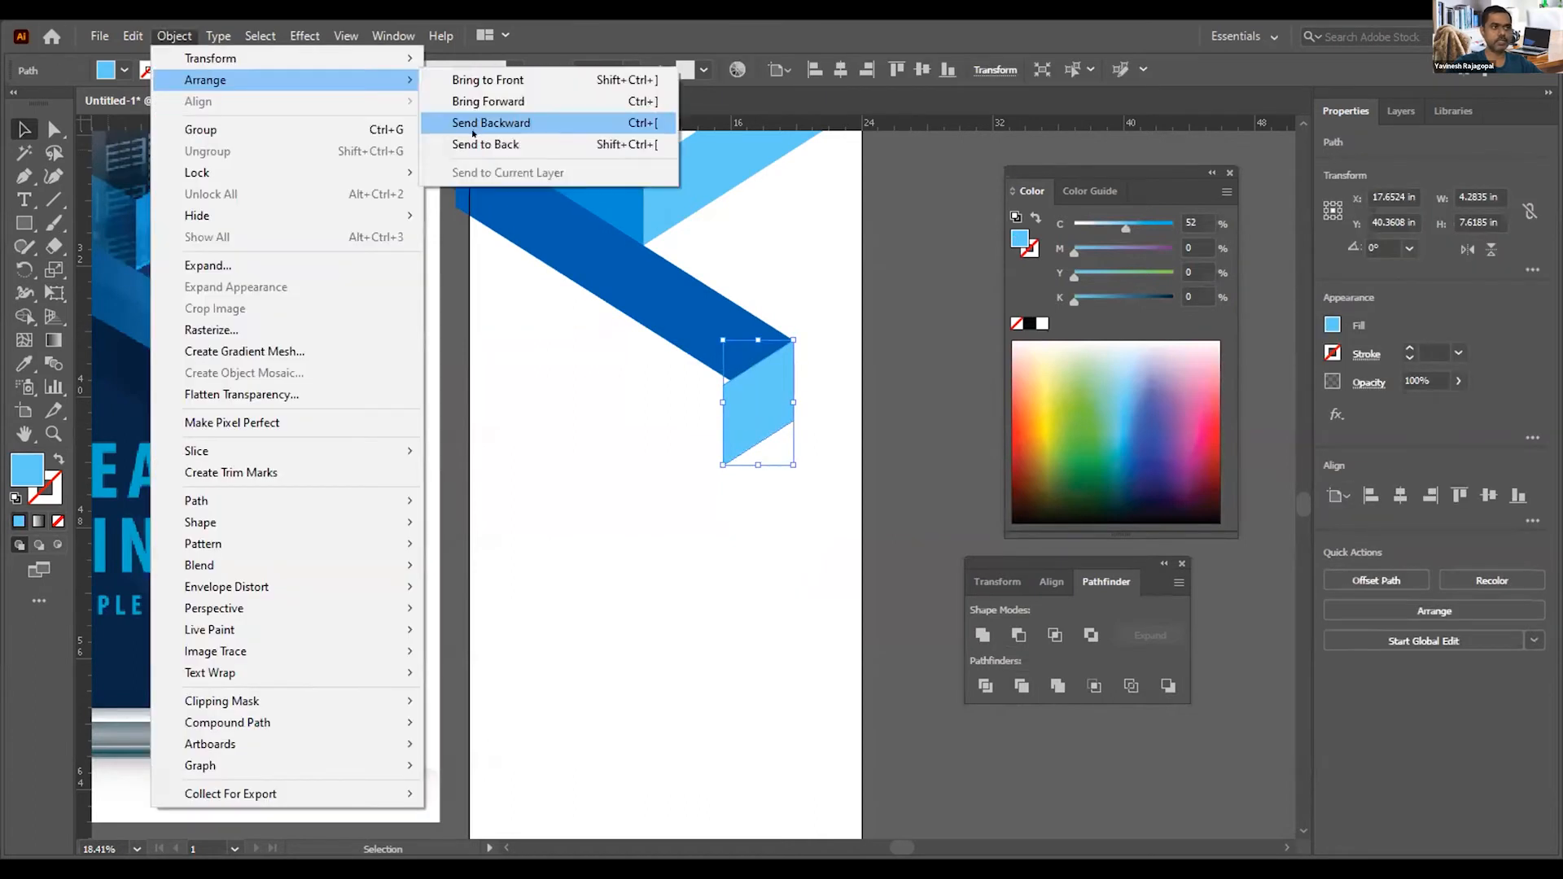
left_click(529, 145)
left_click(629, 432)
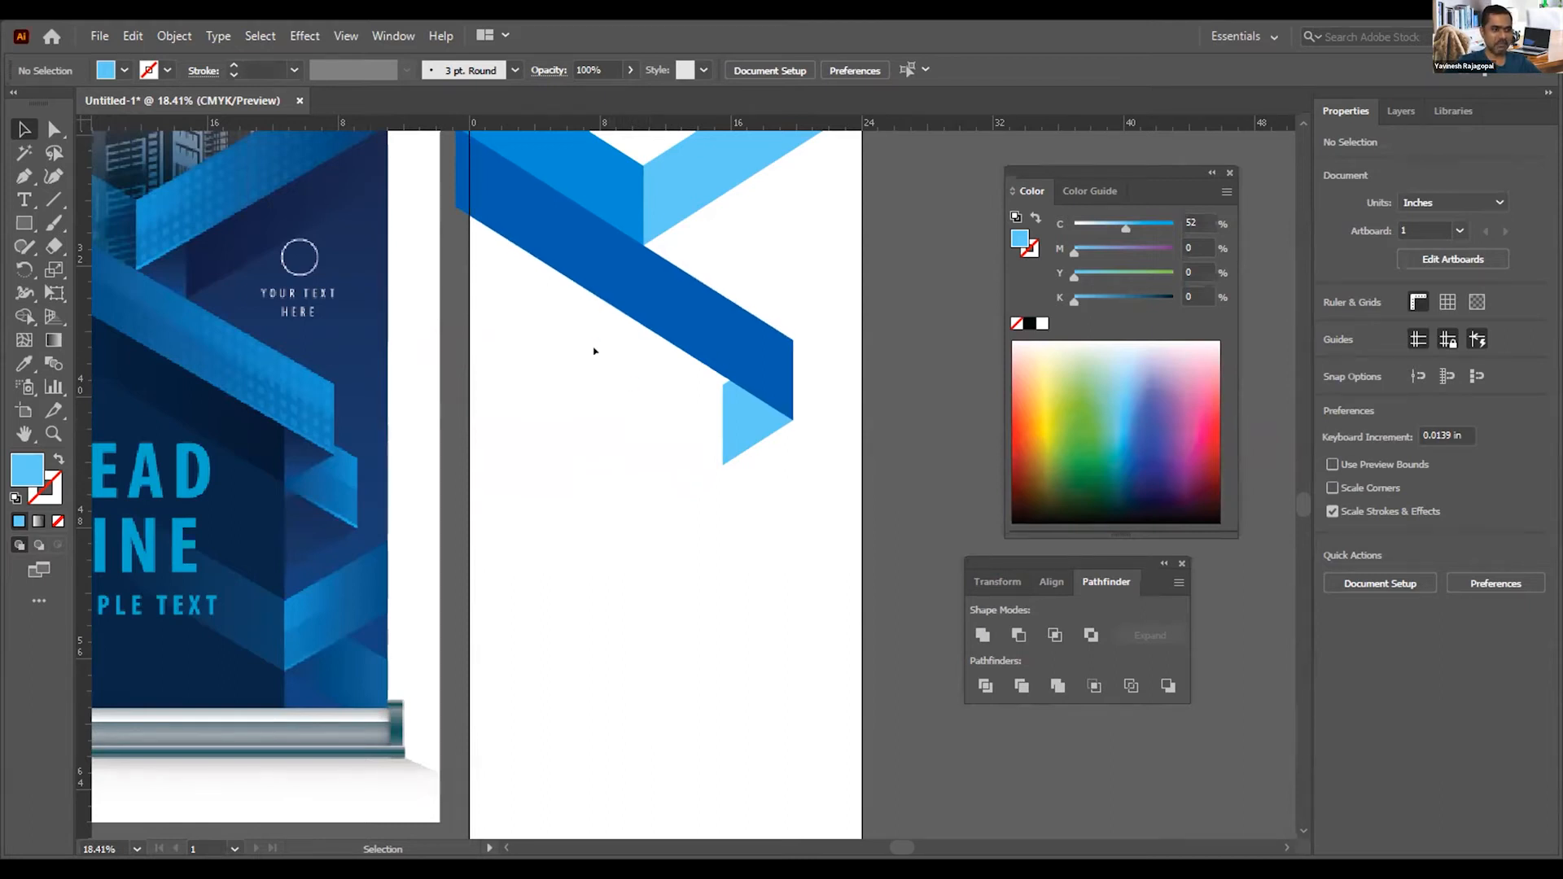
Step: Duplicate the dark blue ribbon, align its left edge with the short light blue piece's lower corner, and send it to the back
left_click_drag(629, 289, 928, 543)
left_click_drag(672, 442, 783, 498)
mouse_move(738, 449)
left_mouse_down()
mouse_move(738, 368)
mouse_move(757, 457)
left_mouse_up()
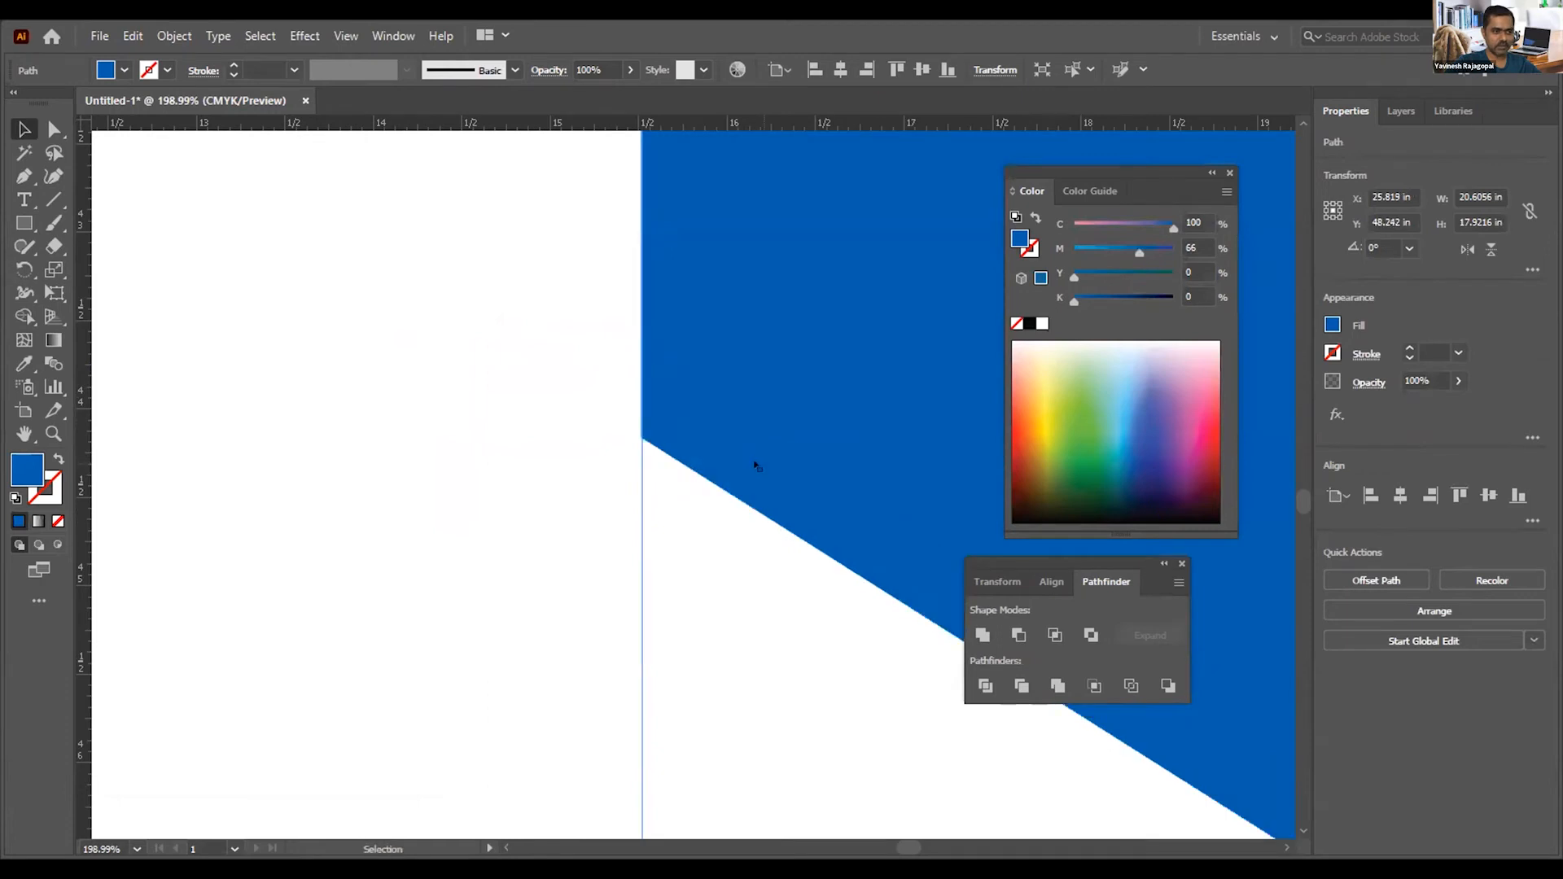
key("ctrl+shift+bracketleft")
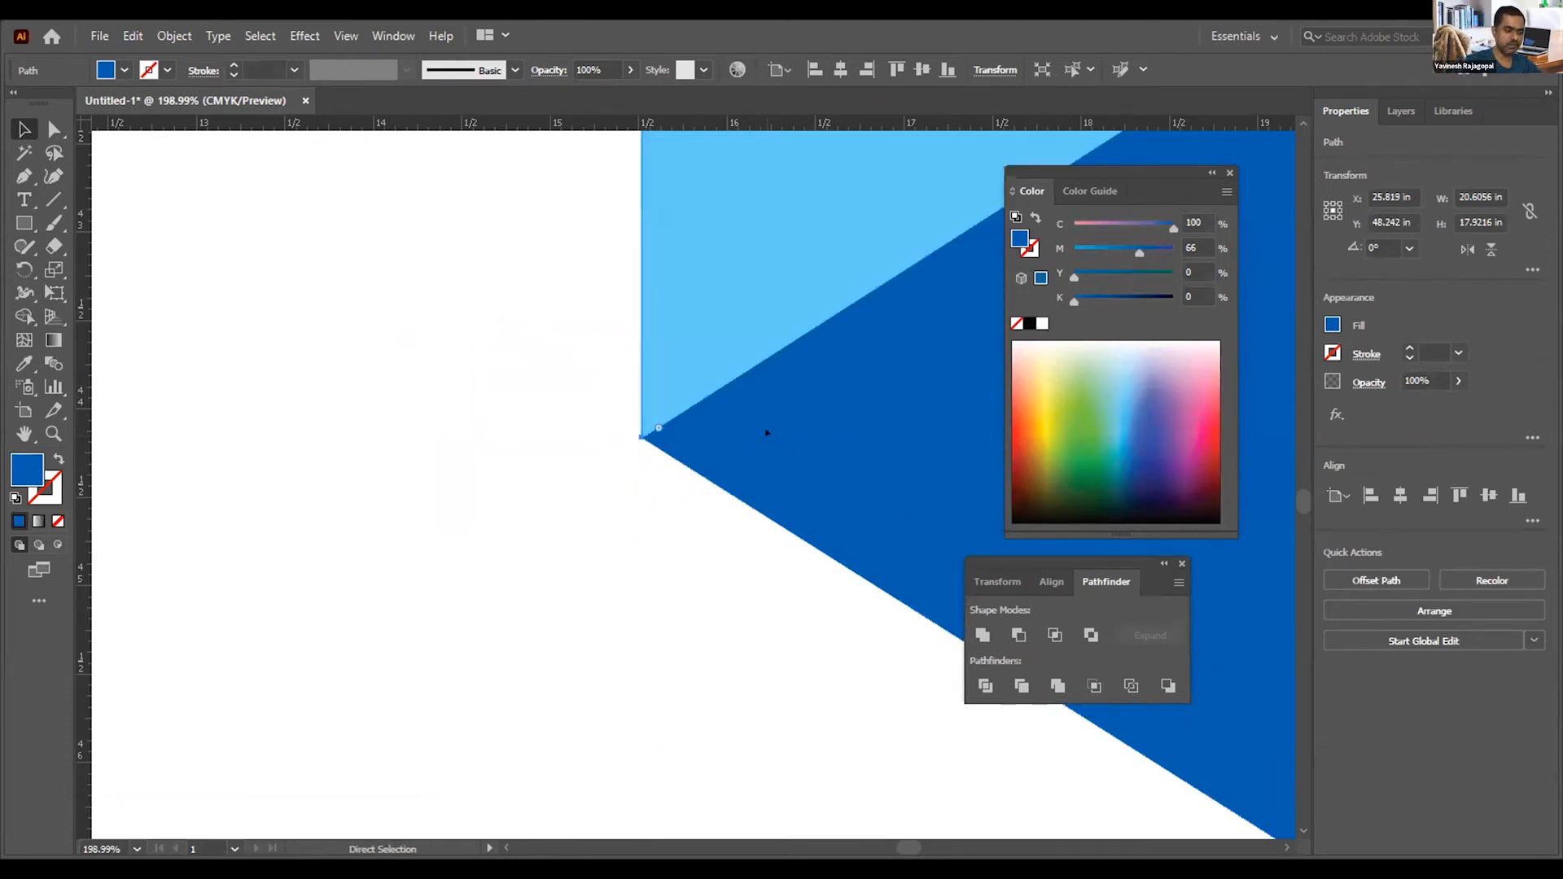
Step: Draw a rectangle about 18.02 by 20.06 in over the long right part of the lower dark blue copy
key("ctrl+minus")
key("ctrl+minus")
key("ctrl+minus")
key("ctrl+minus")
key("ctrl+minus")
key("ctrl+minus")
key("ctrl+minus")
key("ctrl+minus")
key("v")
left_click(663, 322)
key("m")
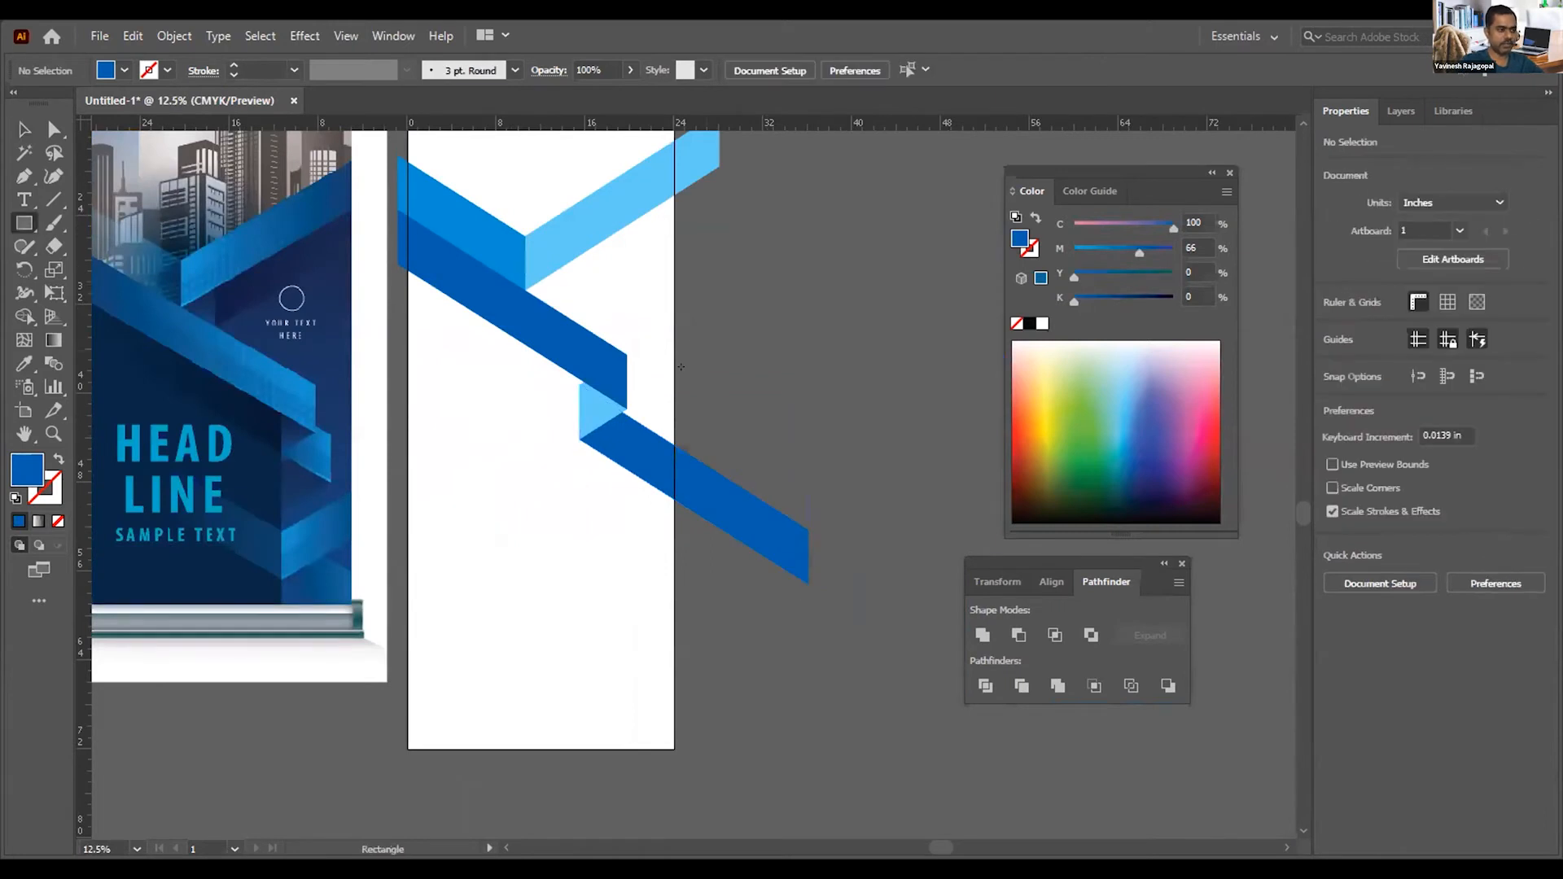
left_click_drag(656, 409, 848, 621)
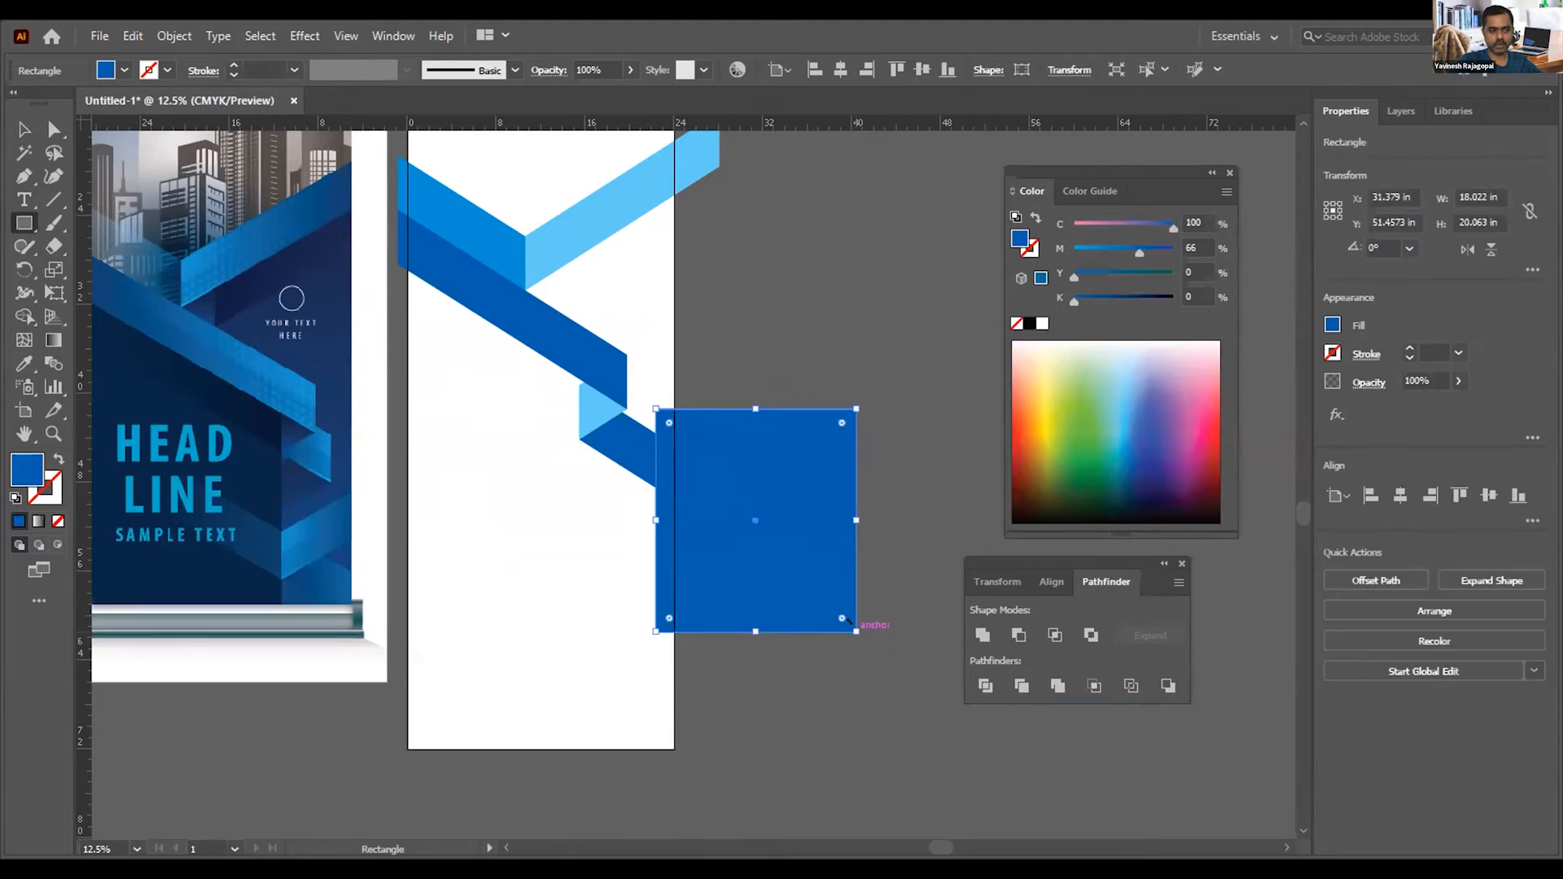
Step: Subtract the covering rectangle from the lower dark blue copy with Minus Front, leaving a short fold piece
key("v")
left_click_drag(609, 511, 689, 467)
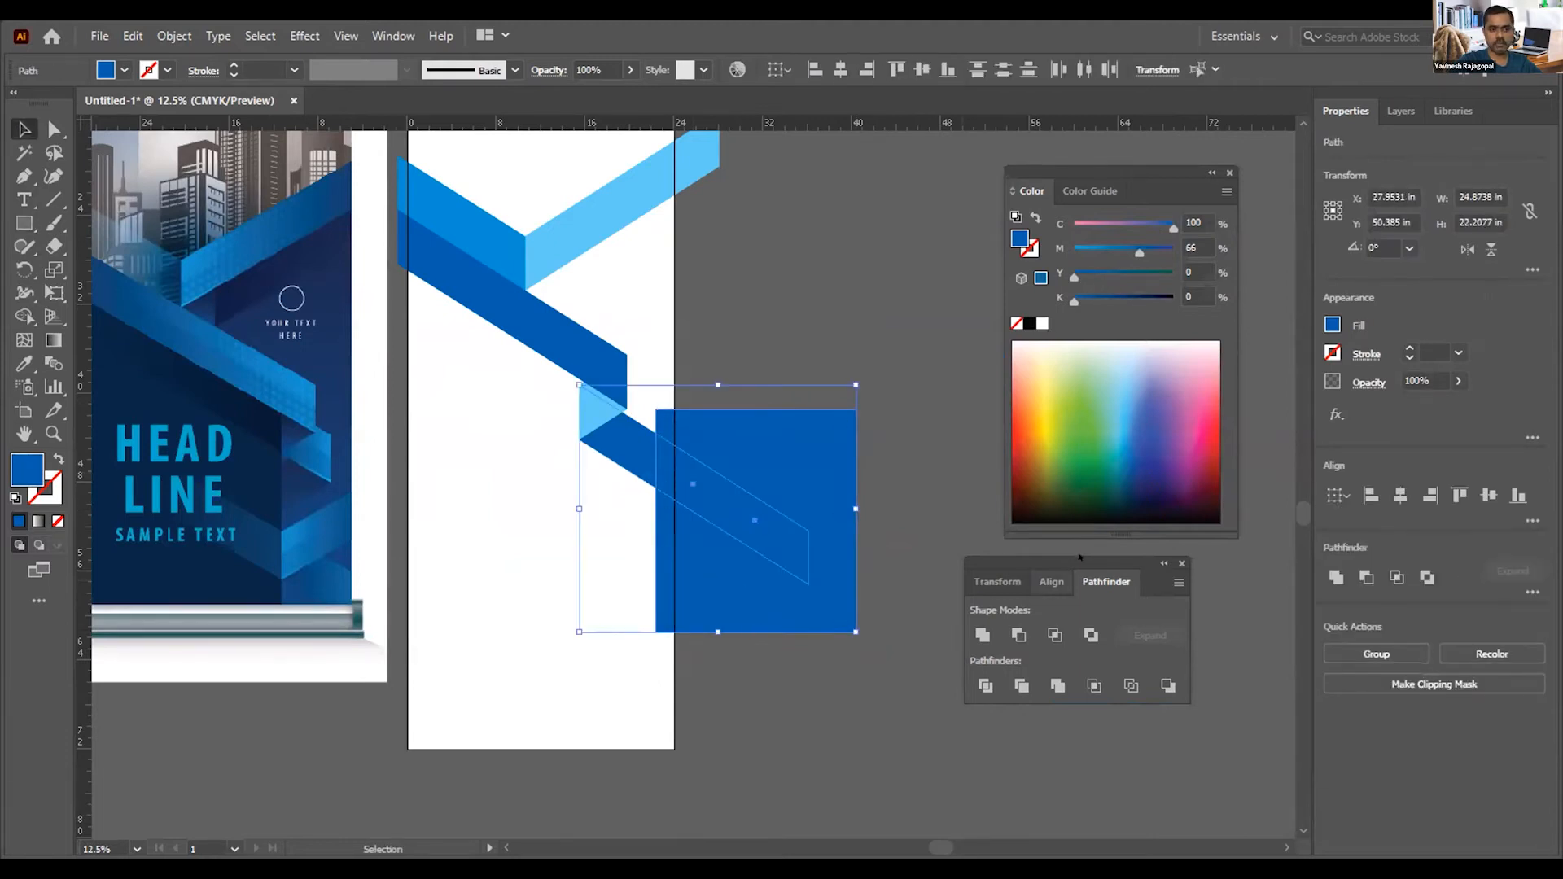
left_click(1018, 635)
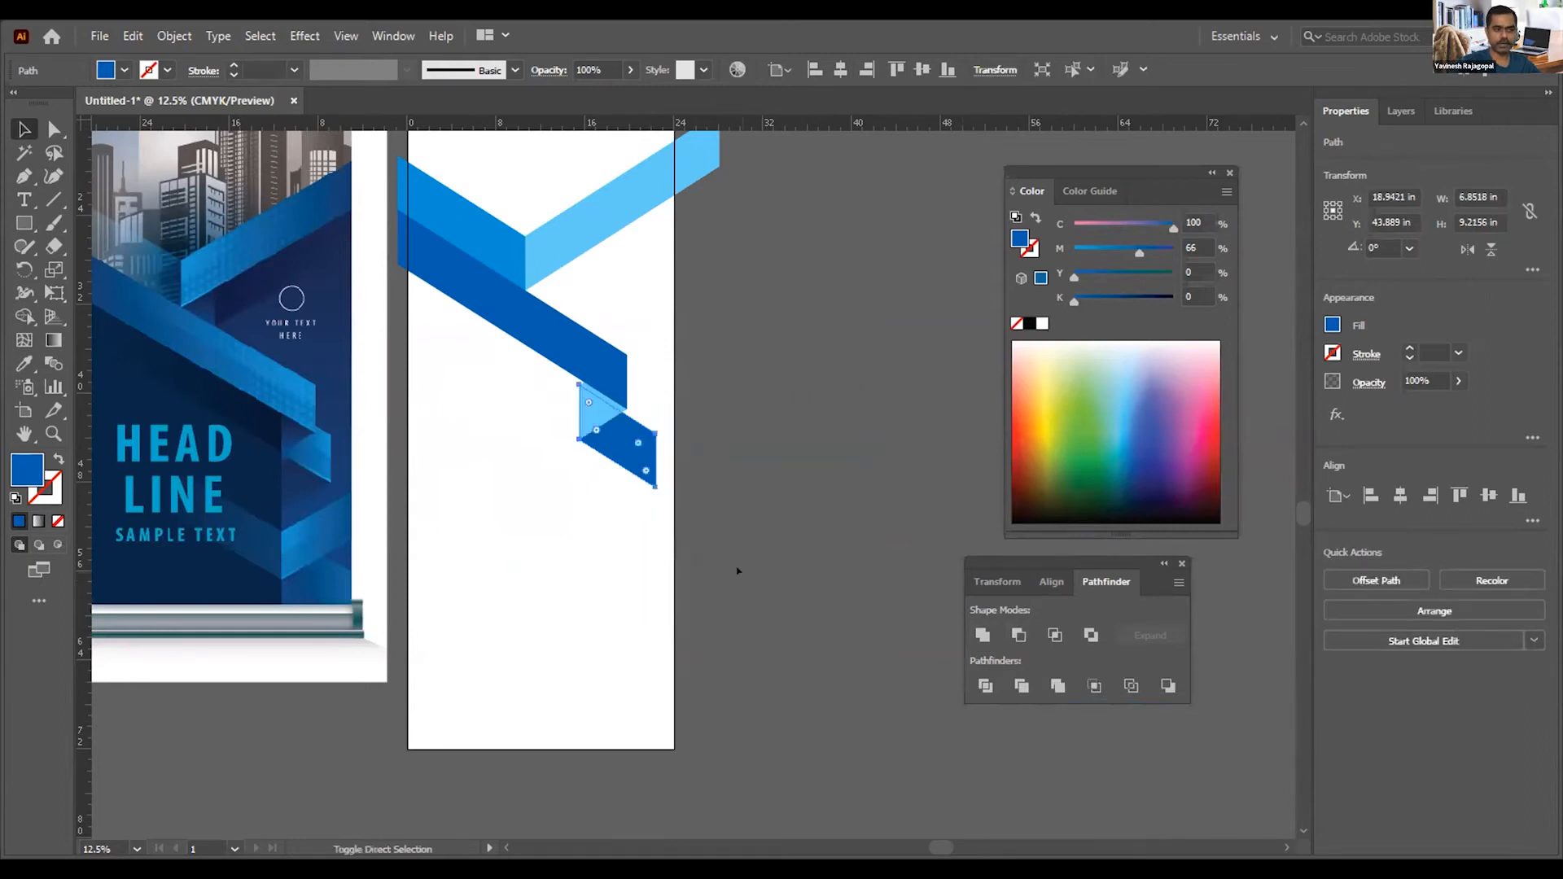
left_click(505, 510)
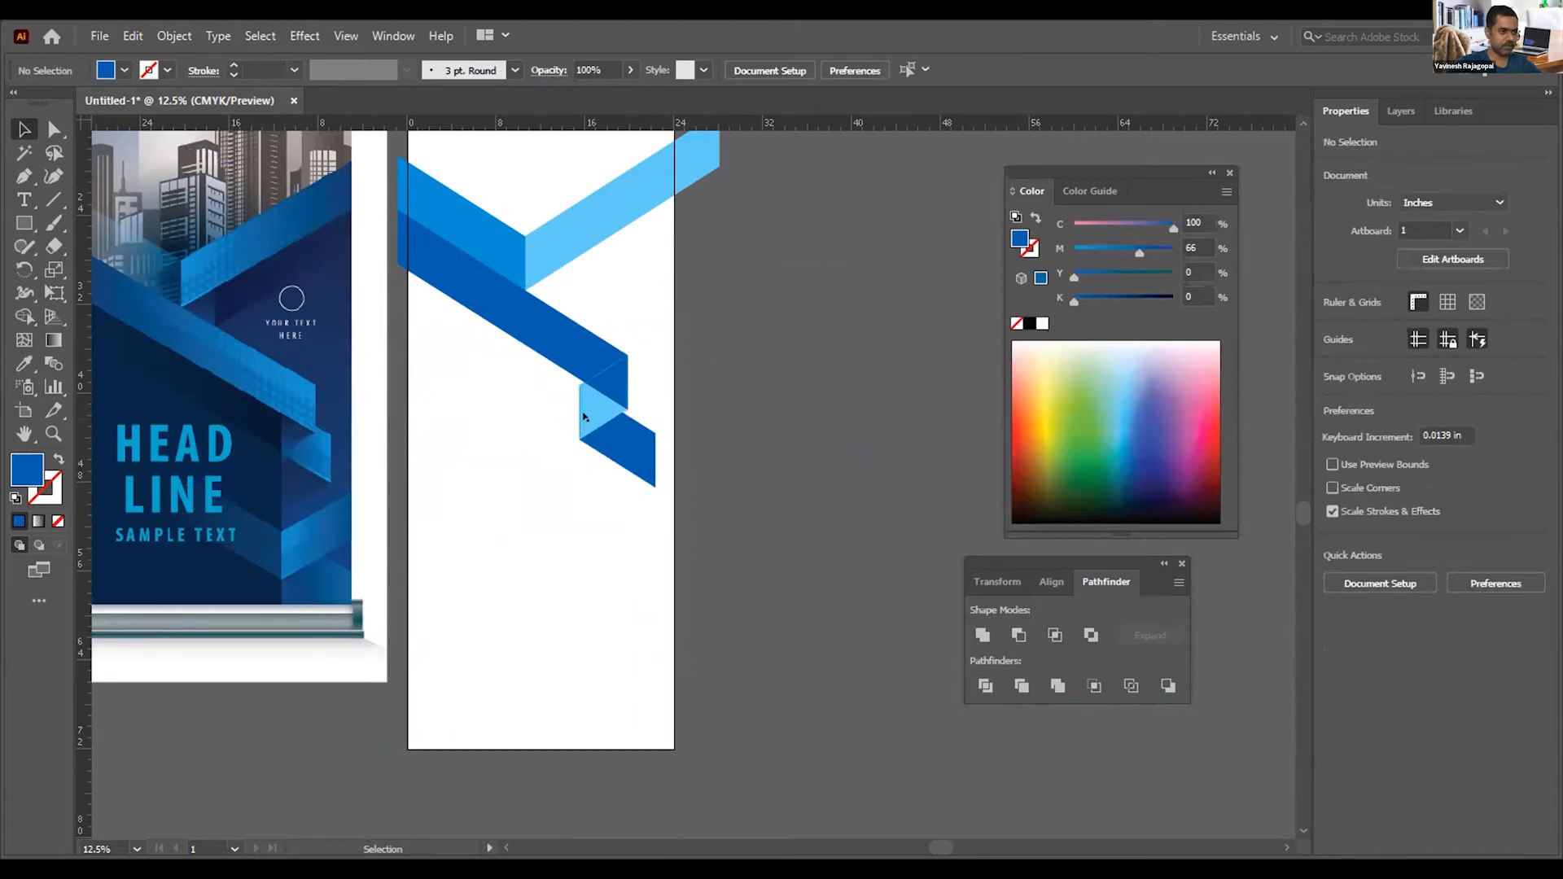
Step: Place a full-length light blue ribbon copy below the folds, with its right end over the short dark blue piece's right end
left_click_drag(584, 402, 738, 555)
key("ctrl+z")
key("ctrl+minus")
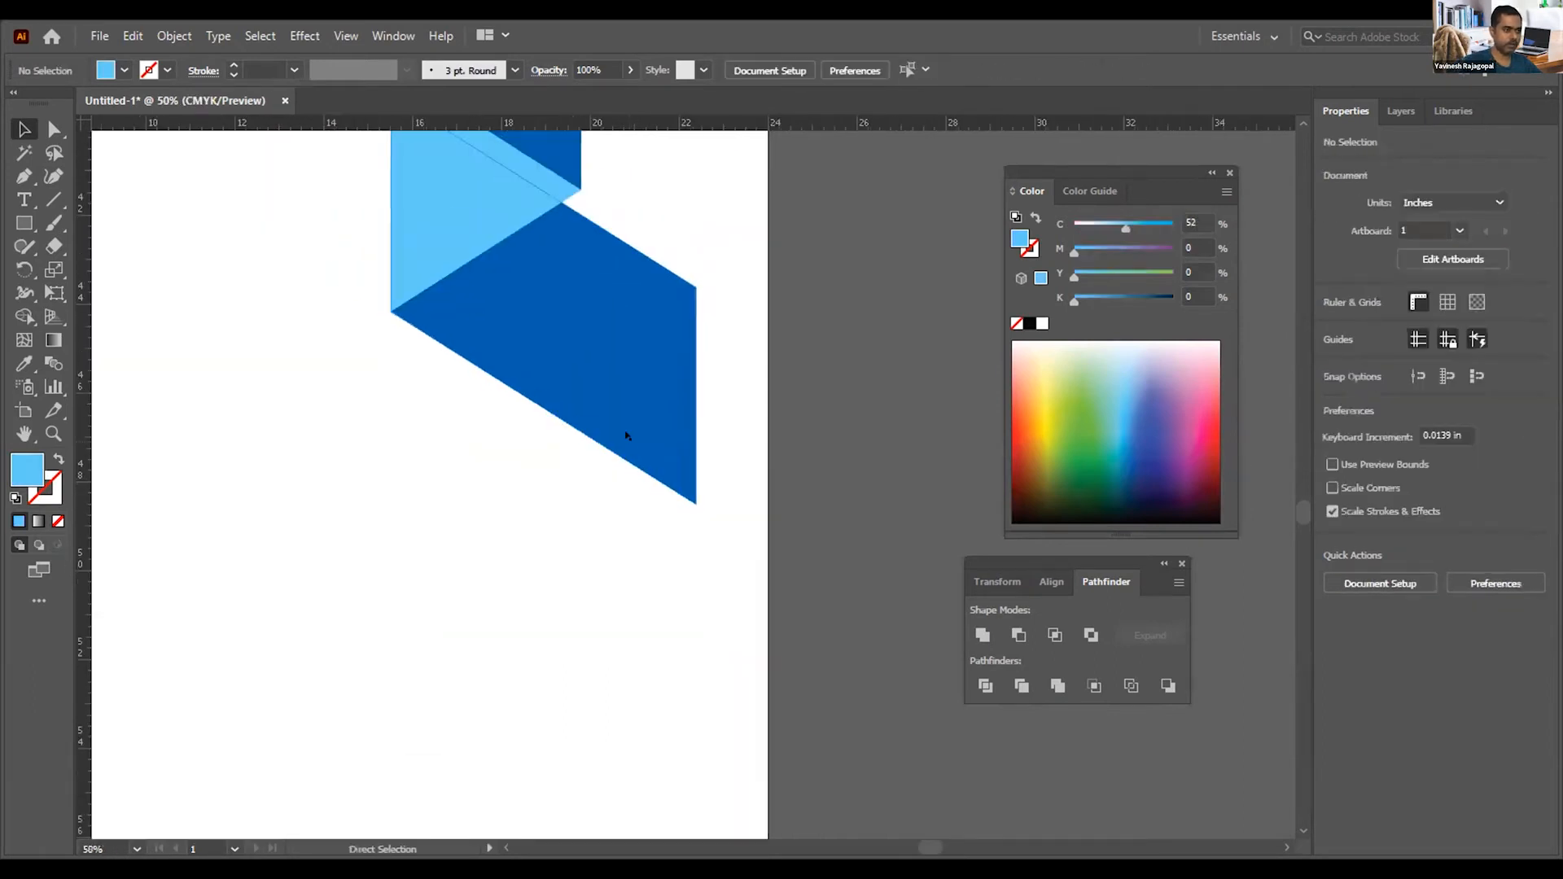
key("ctrl+minus")
key("ctrl+minus")
key("ctrl+minus")
key("ctrl+minus")
left_click_drag(626, 436, 614, 507)
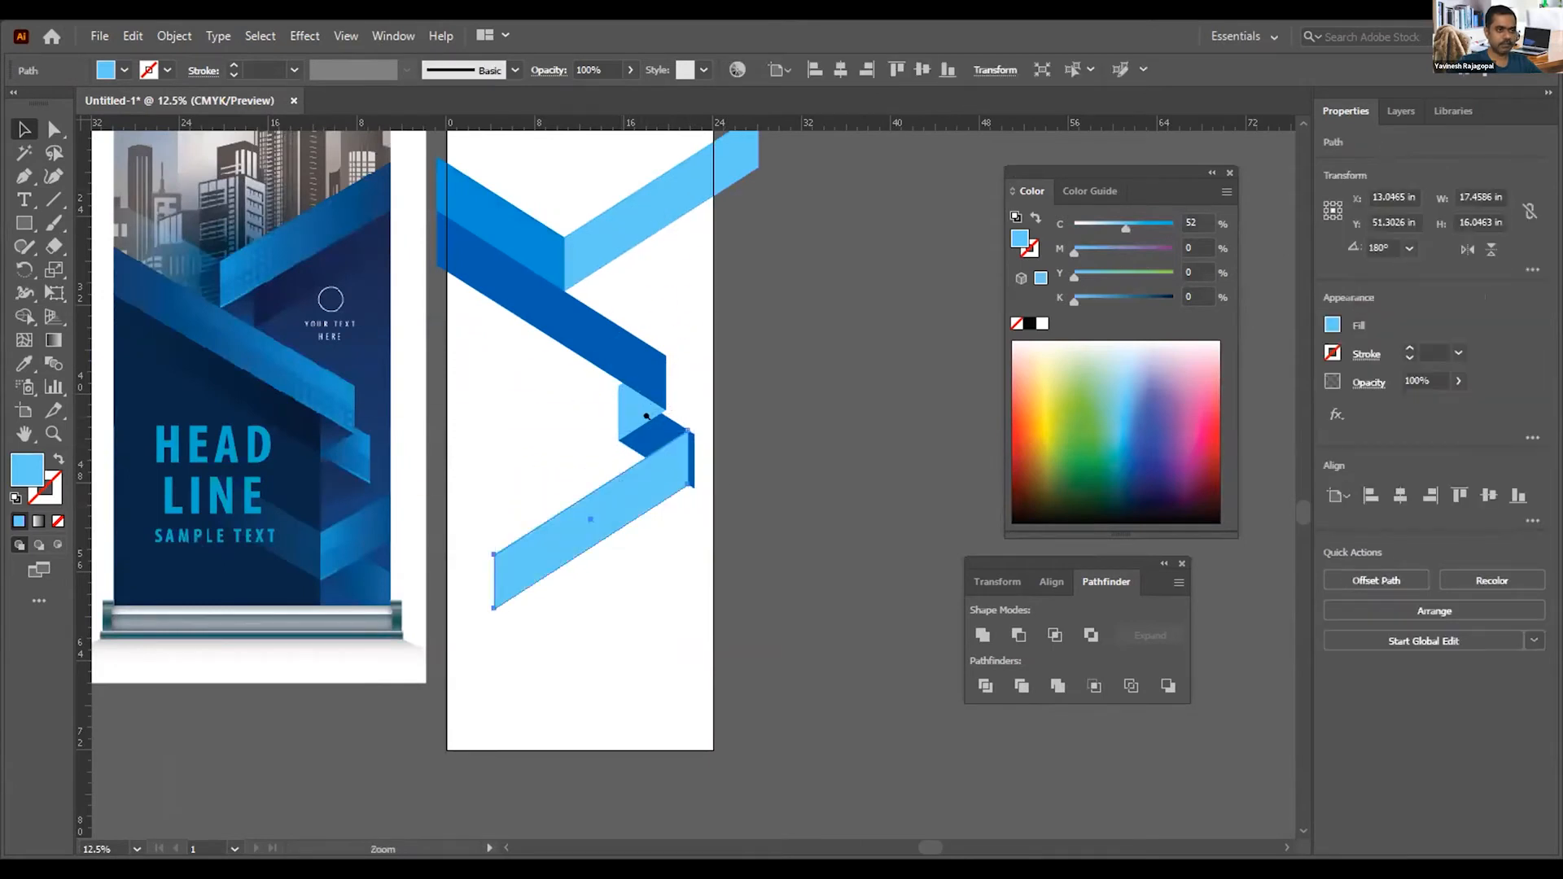
Step: Align the light blue copy's right edge and upper corner exactly with the short dark blue piece's right edge
left_click_drag(662, 416, 716, 499)
left_click_drag(595, 550, 650, 569)
left_click(769, 491)
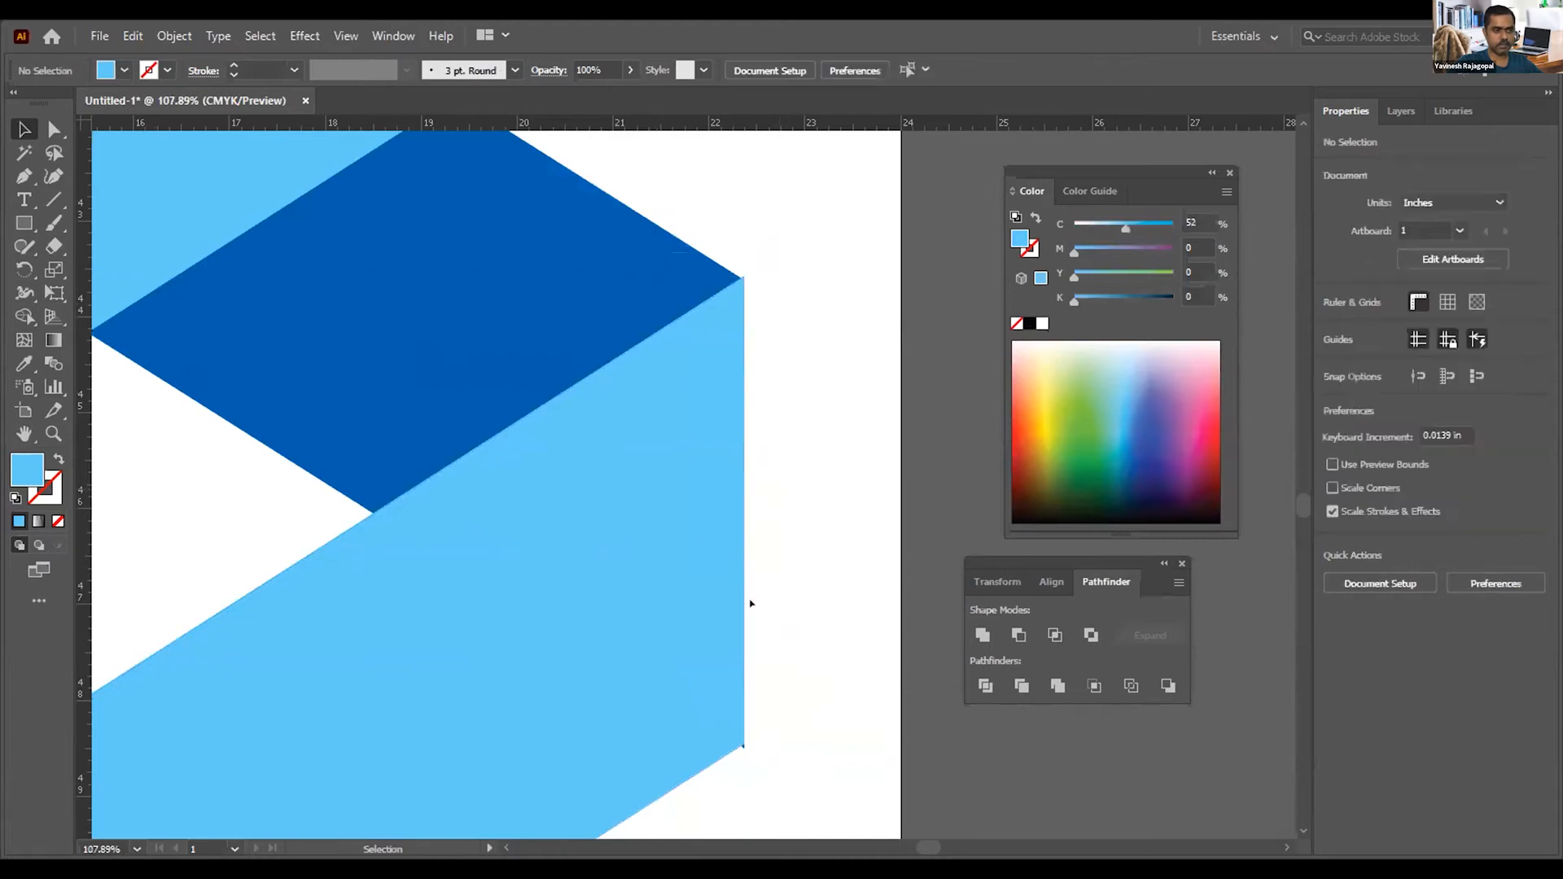
left_click_drag(717, 736, 796, 777)
left_click_drag(438, 323, 439, 387)
left_click(642, 366)
Step: Draw a rectangle about 13.34 by 25.96 in over the left part of the lowest light blue ribbon
key("ctrl+0")
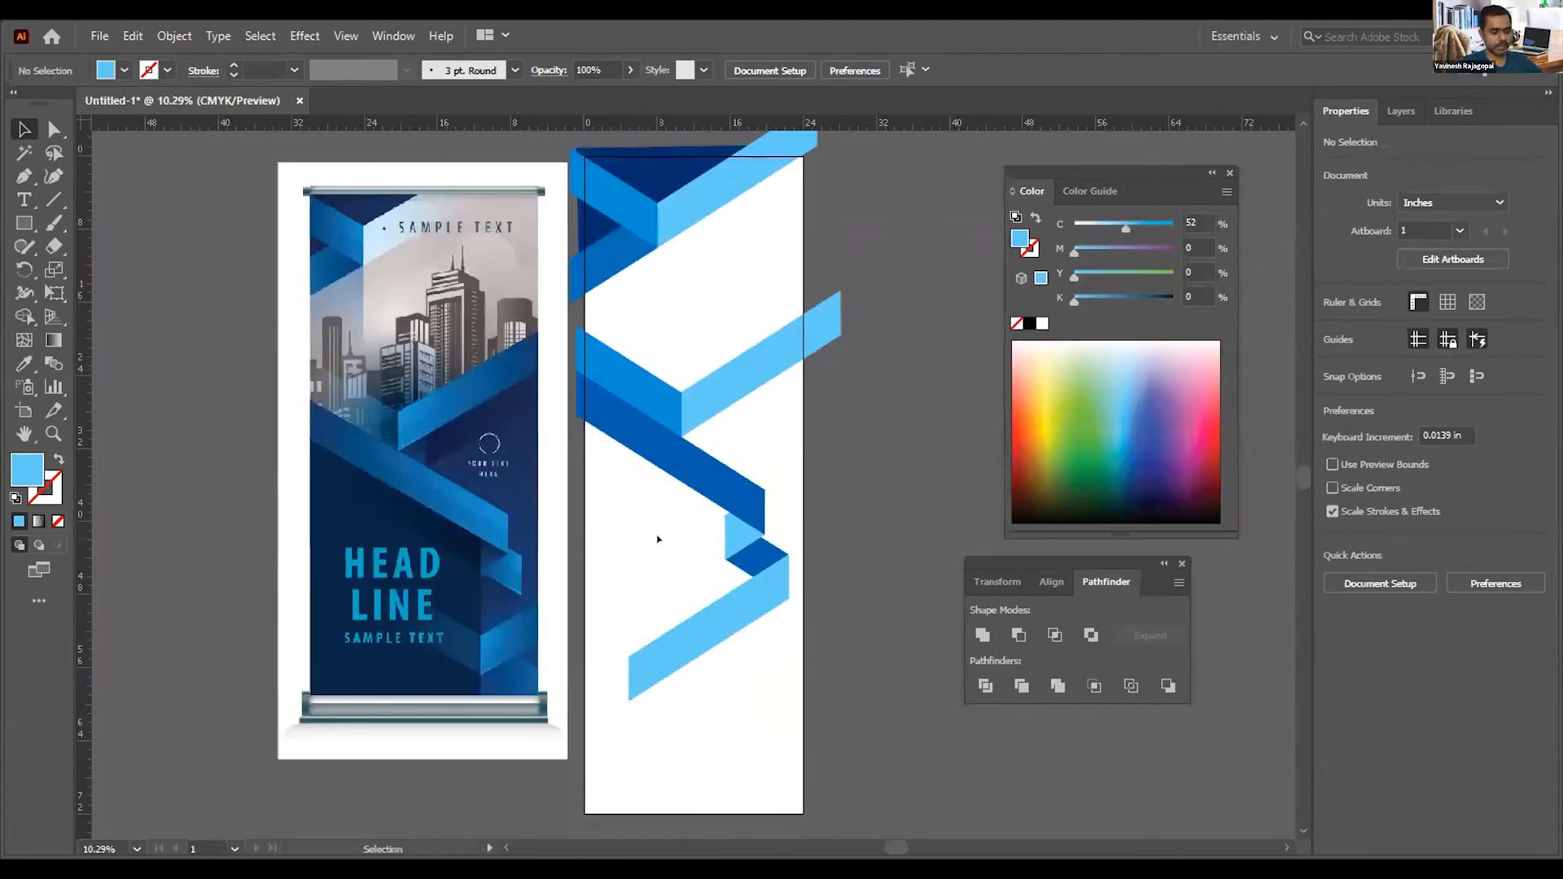
key("m")
left_click_drag(603, 740, 726, 500)
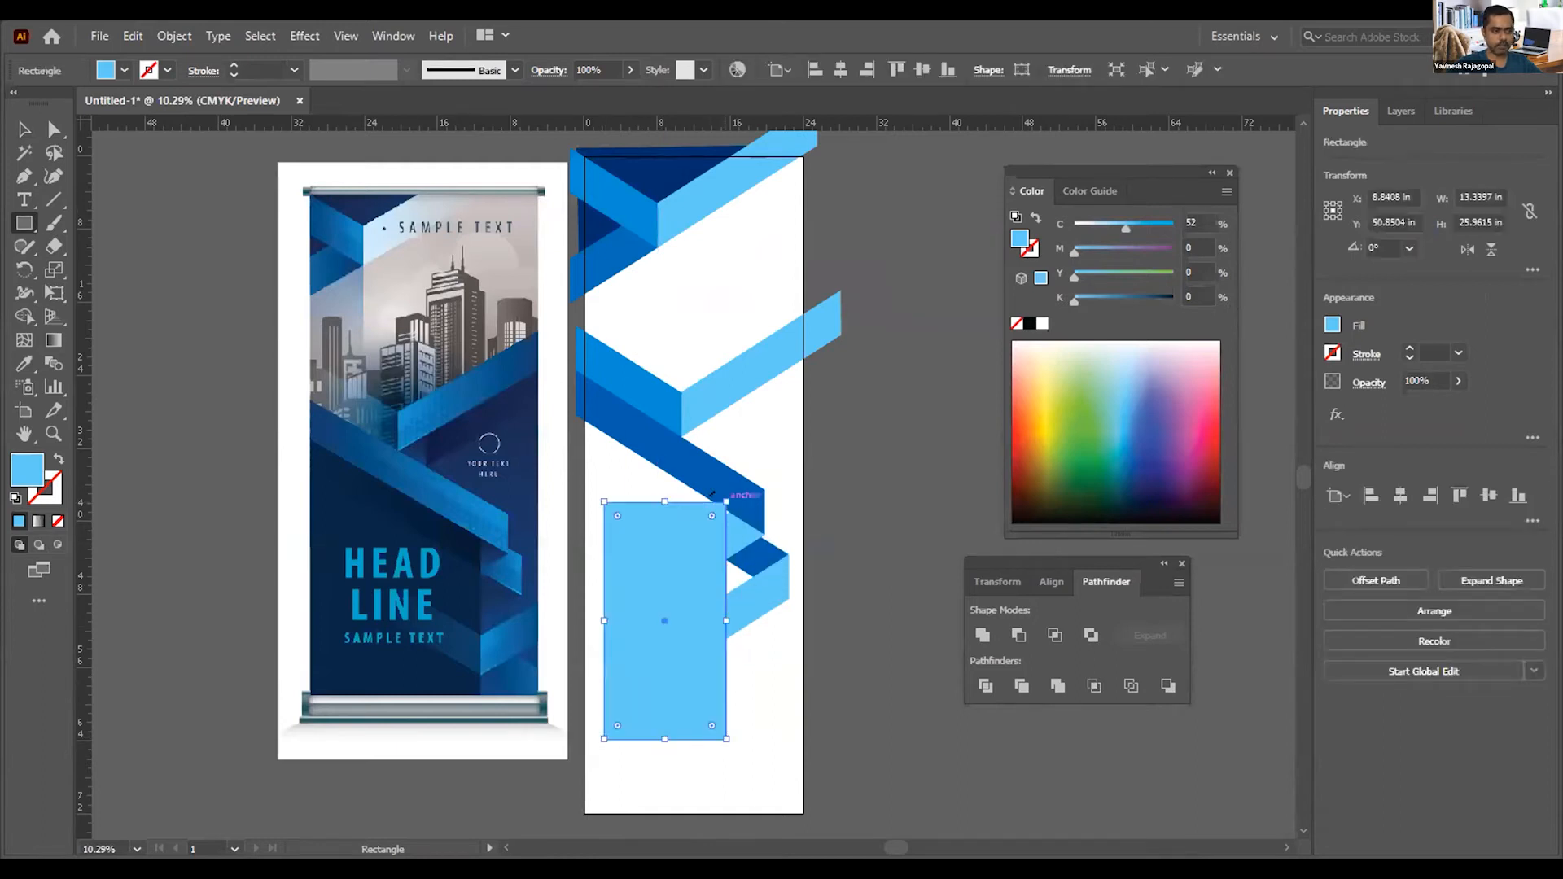
Step: Subtract the covering rectangle from the lowest light blue ribbon with Minus Front and send the short piece behind the dark blue fold
key("v")
left_click(757, 602, "shift")
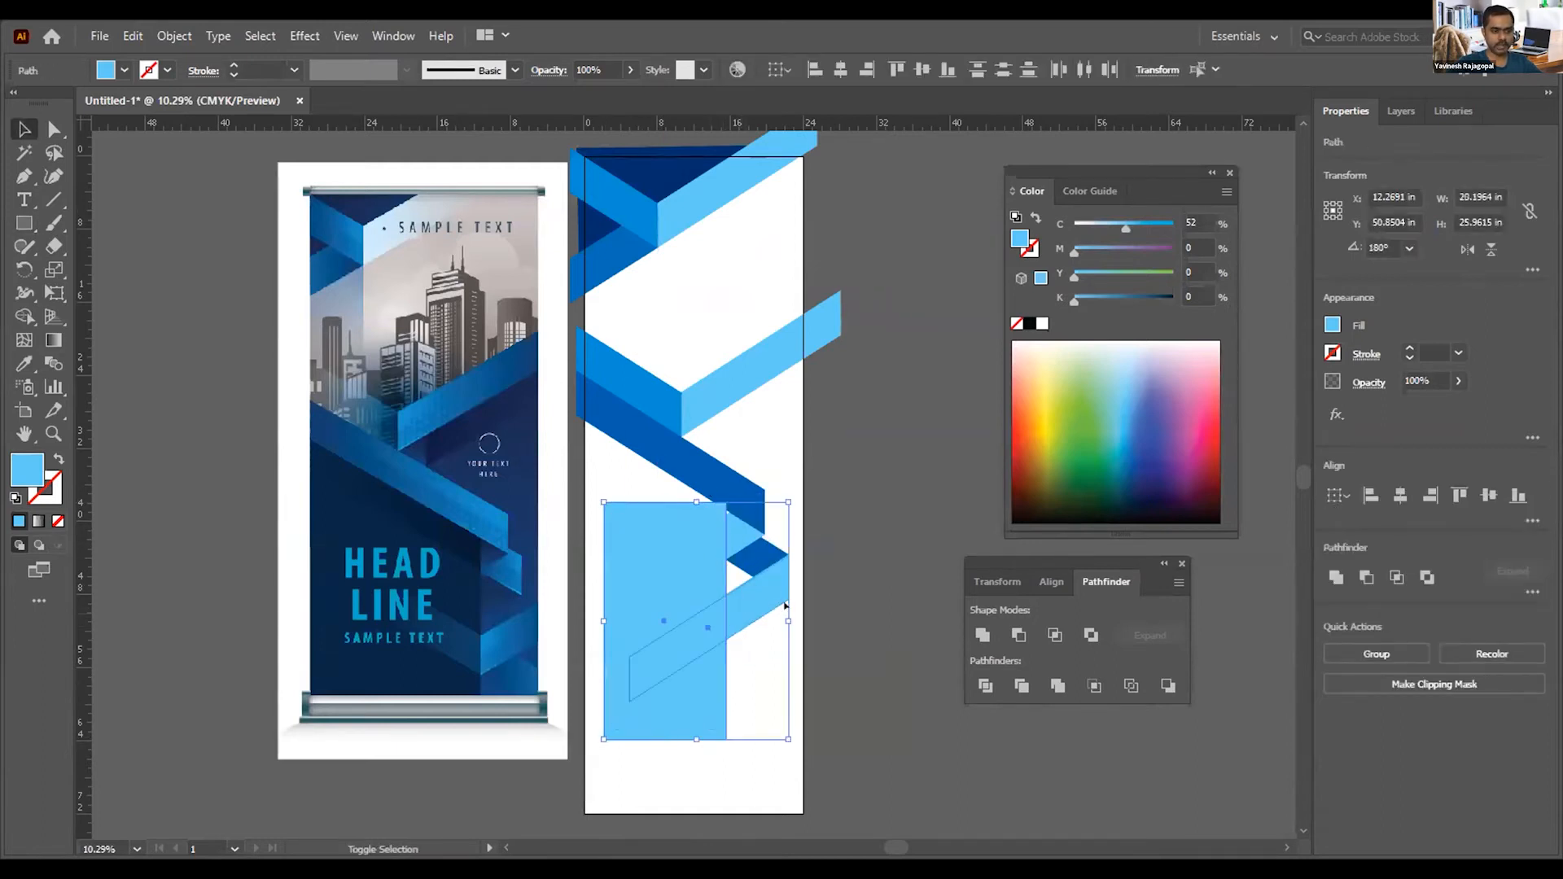
left_click(1018, 634)
left_click(832, 665)
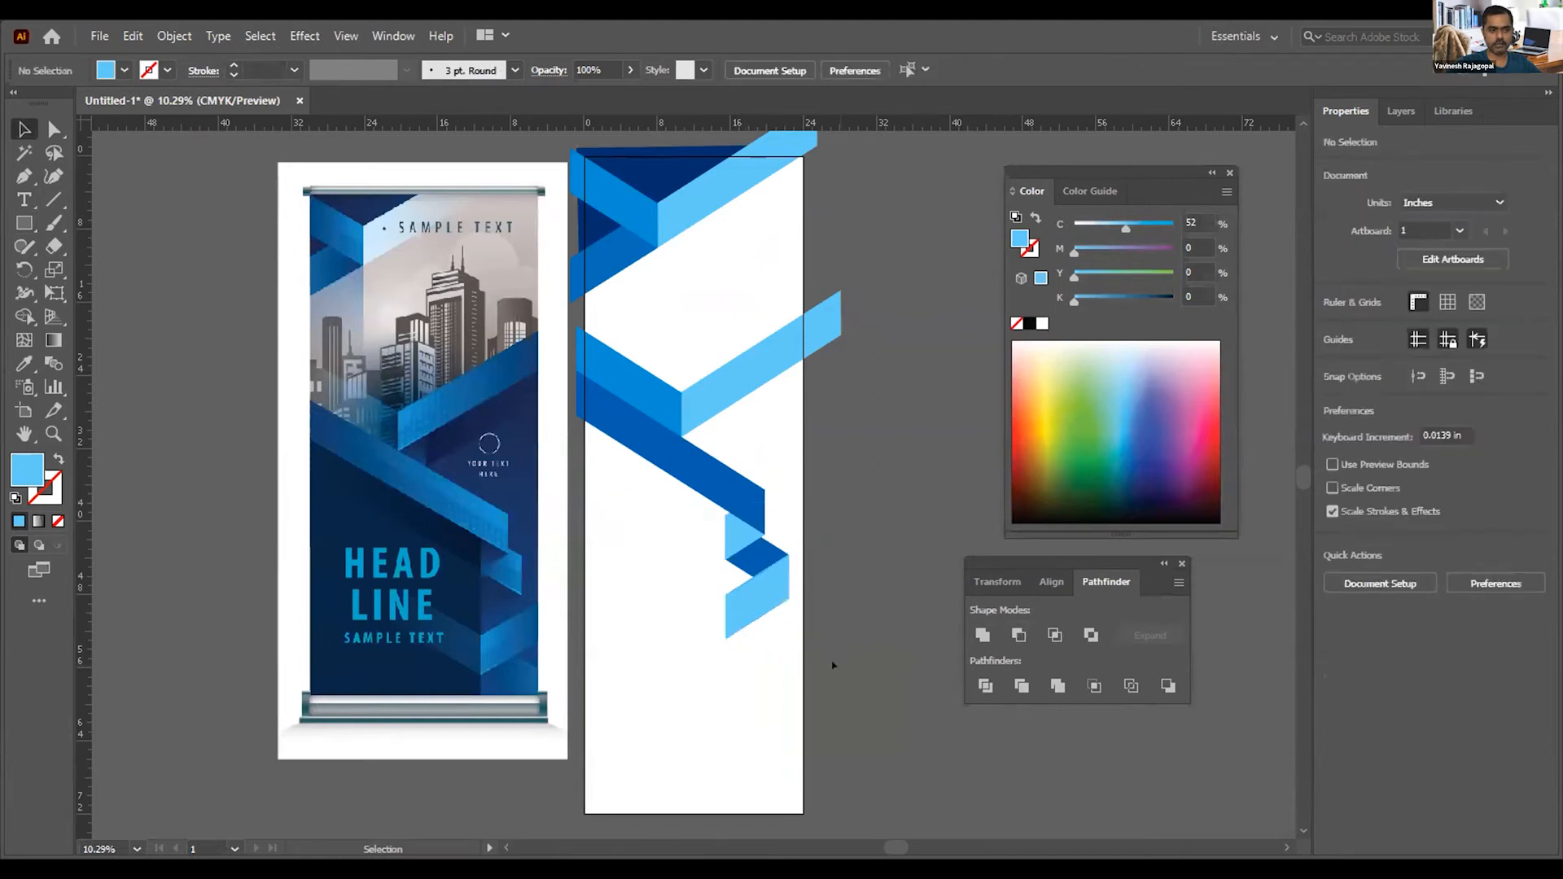
left_click(750, 618)
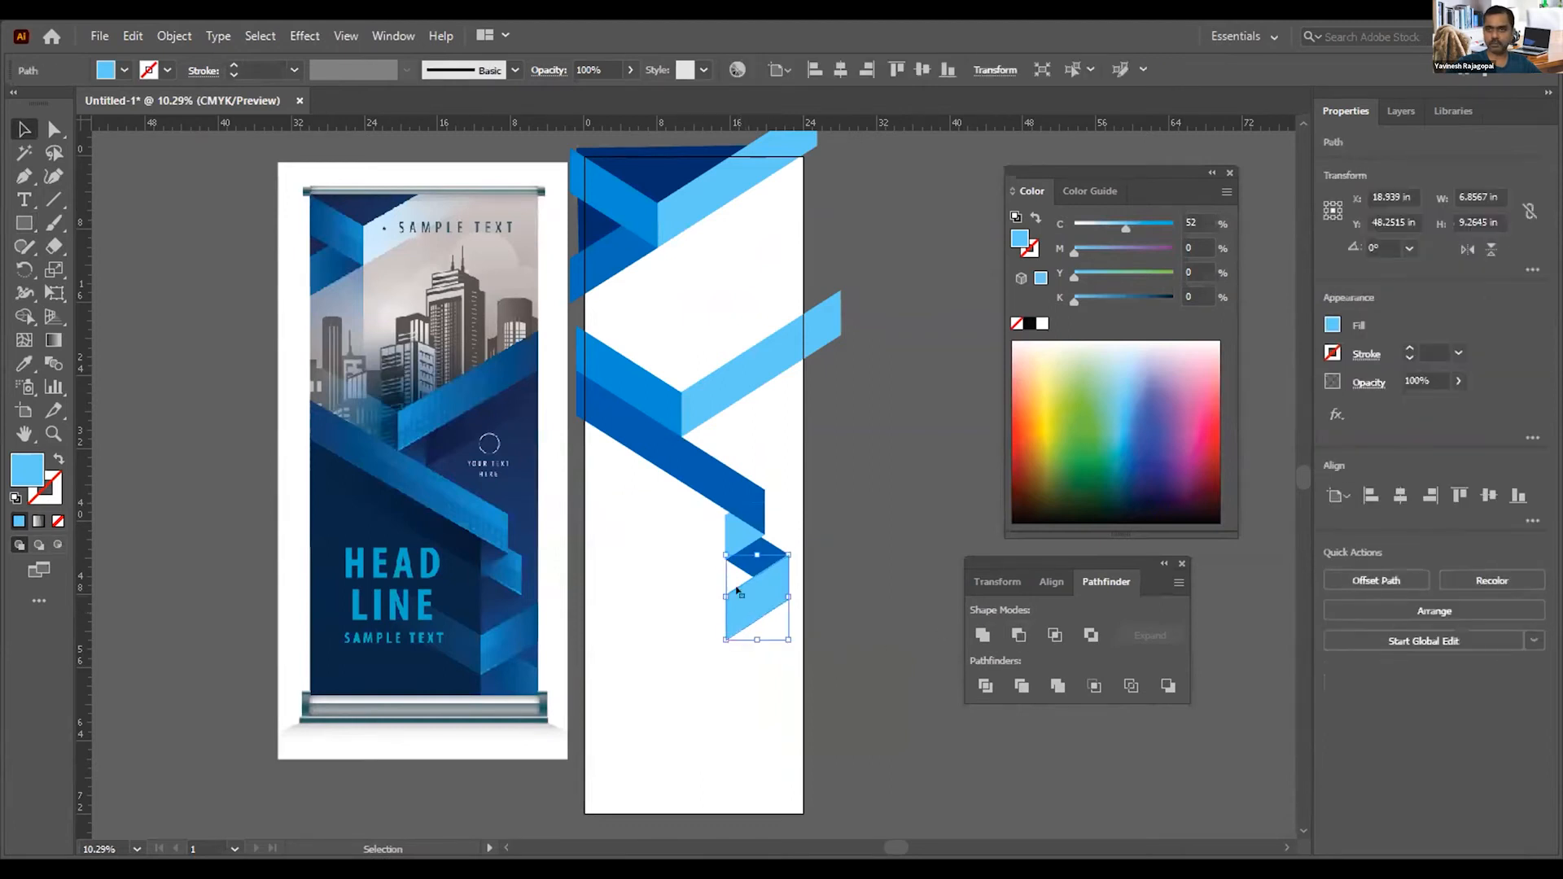
key("ctrl+[")
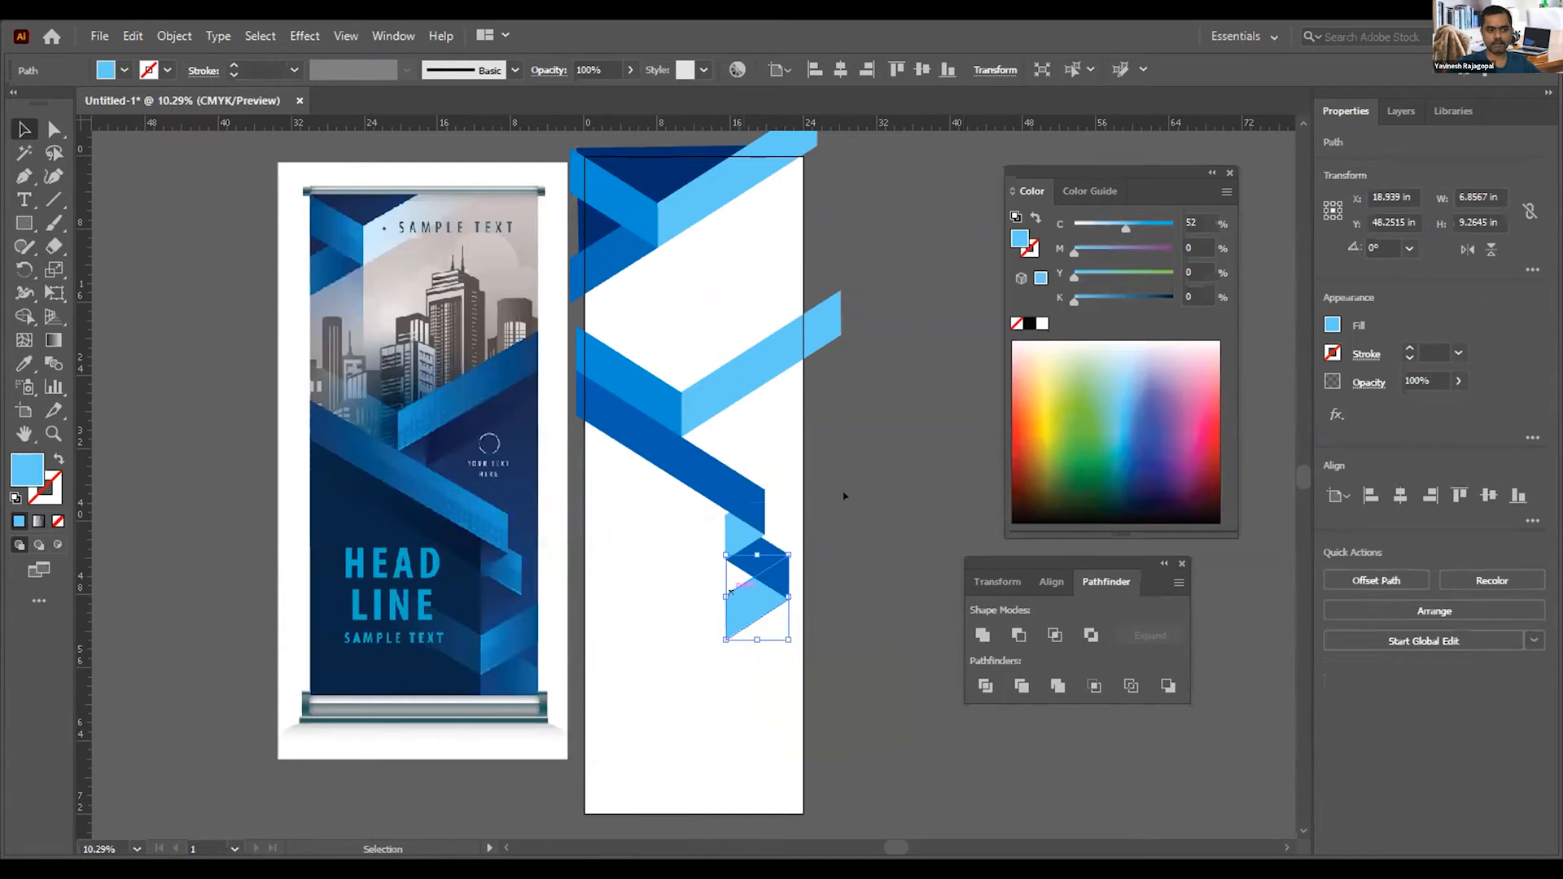
left_click(848, 496)
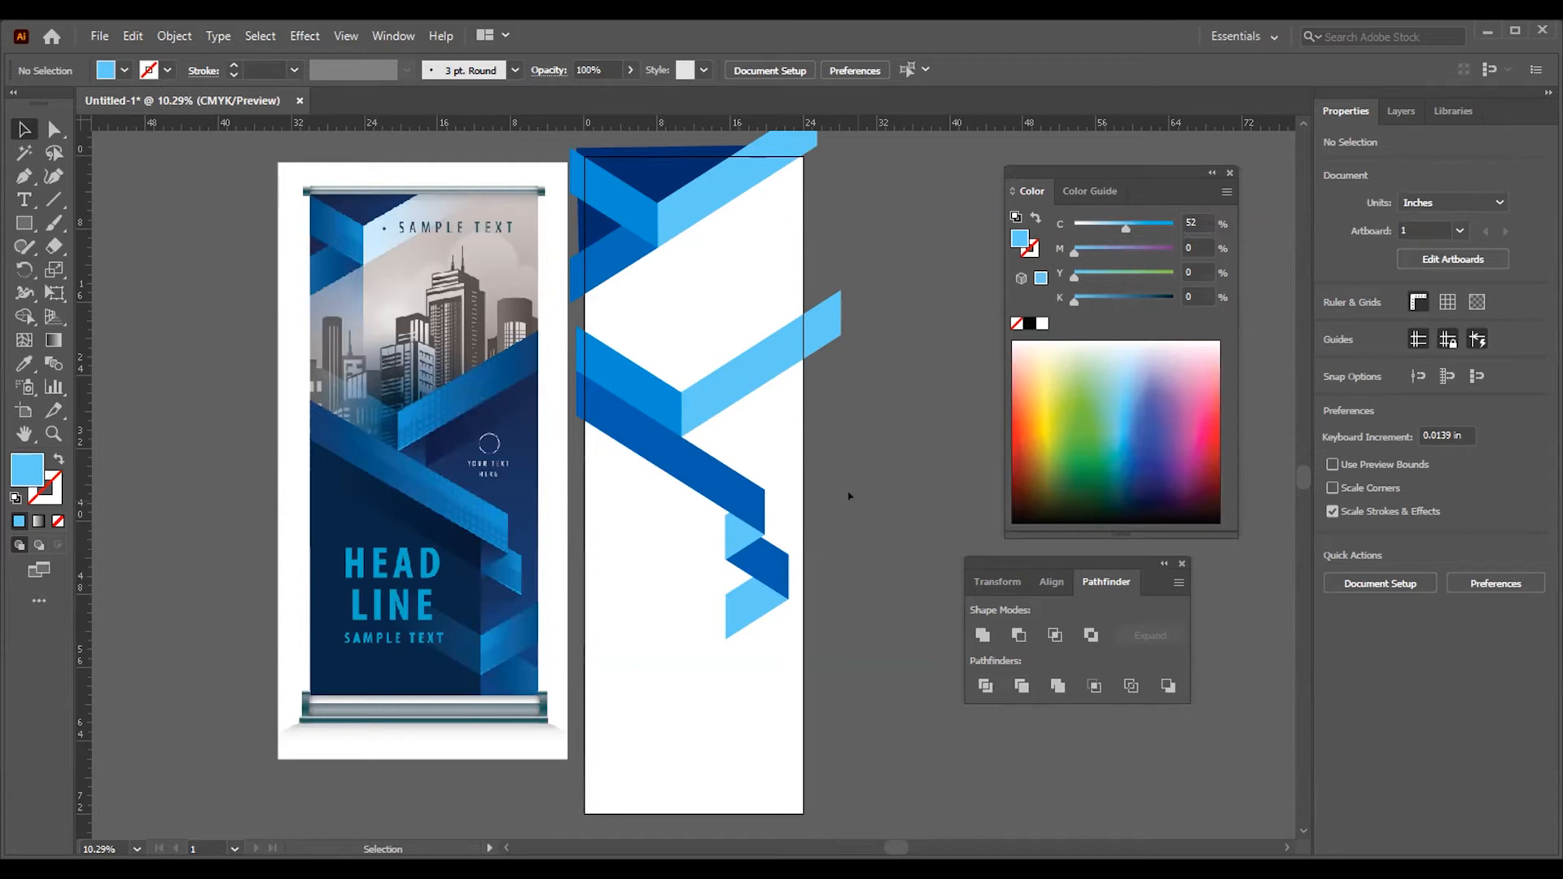
Step: Undo the stacking change and the Minus Front trim on the lowest light blue ribbon
scroll(783, 508, "down", 3)
left_click_drag(511, 364, 971, 606)
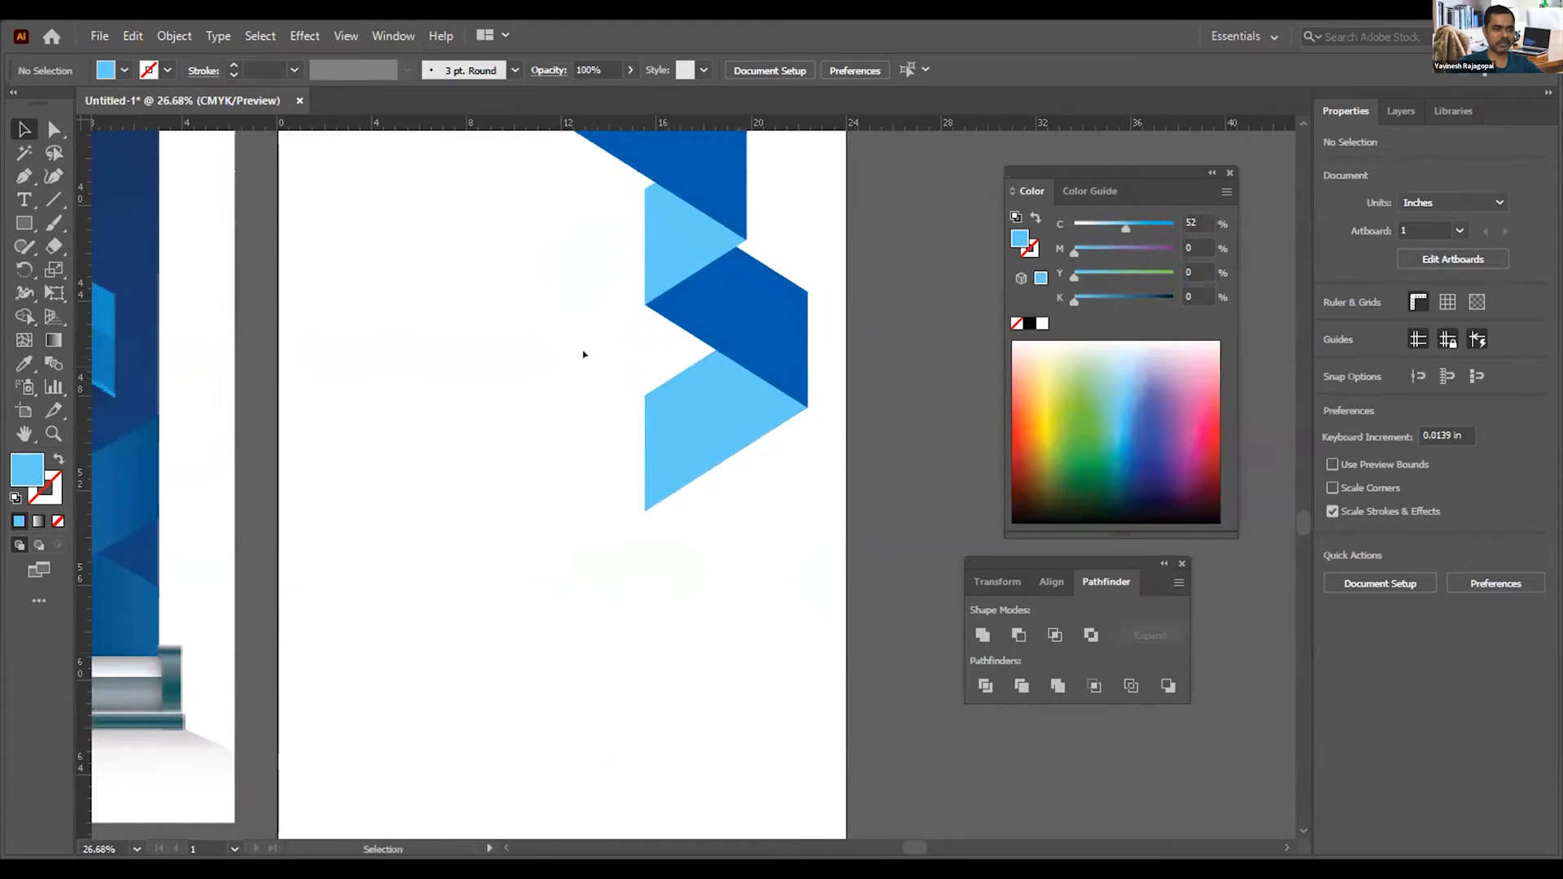
key("ctrl+z")
left_click(829, 569)
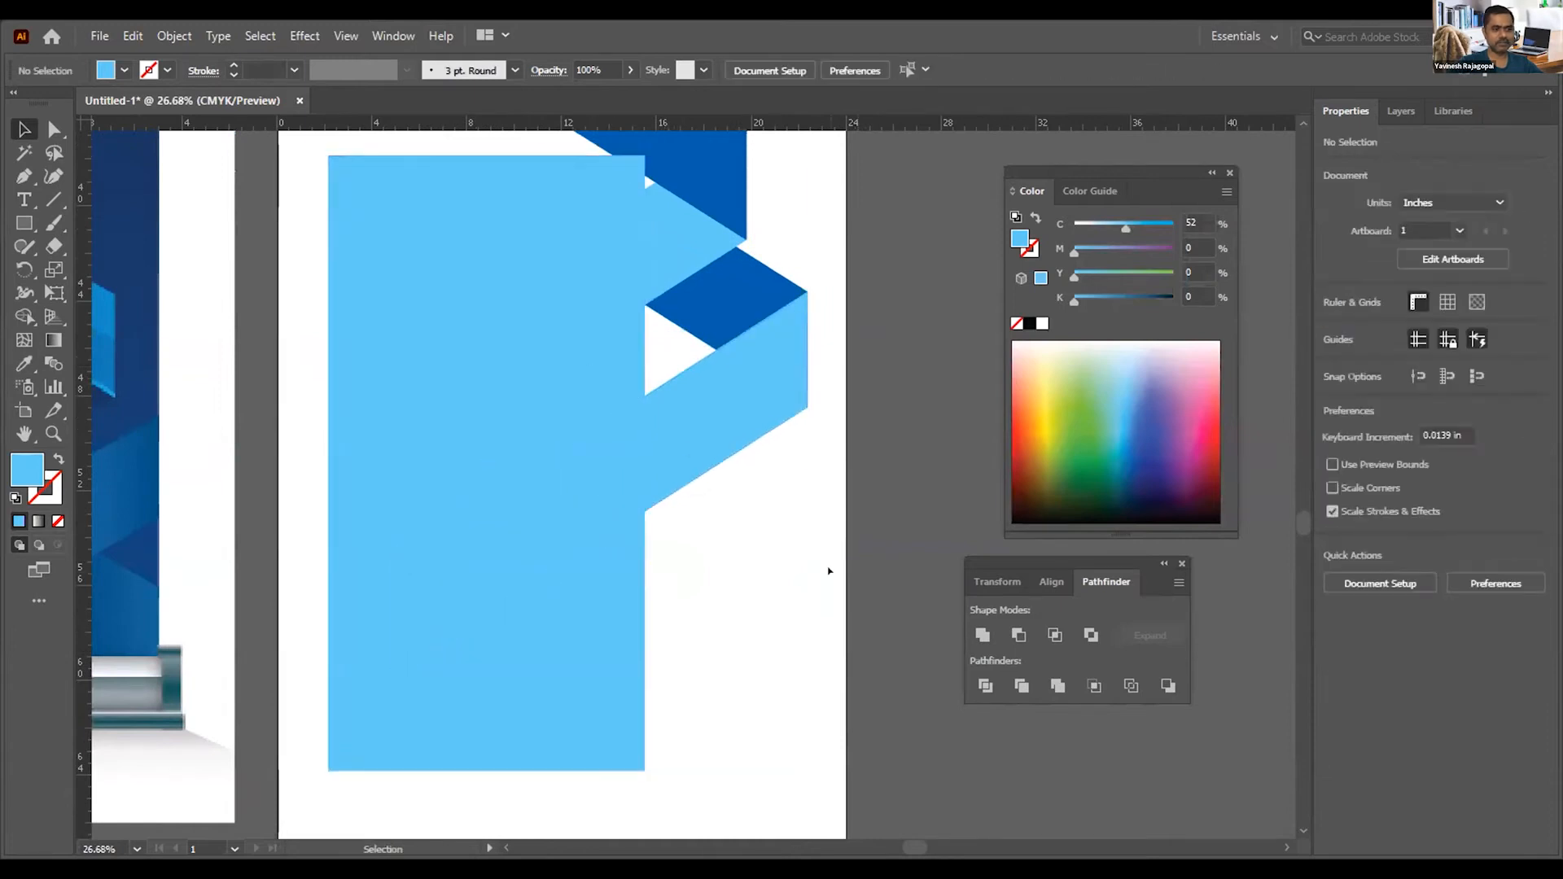
Step: Replace the covering rectangle with a new one about 14.09 by 19.85 in over the left part of the lowest light blue ribbon
left_click(565, 398)
key("Delete")
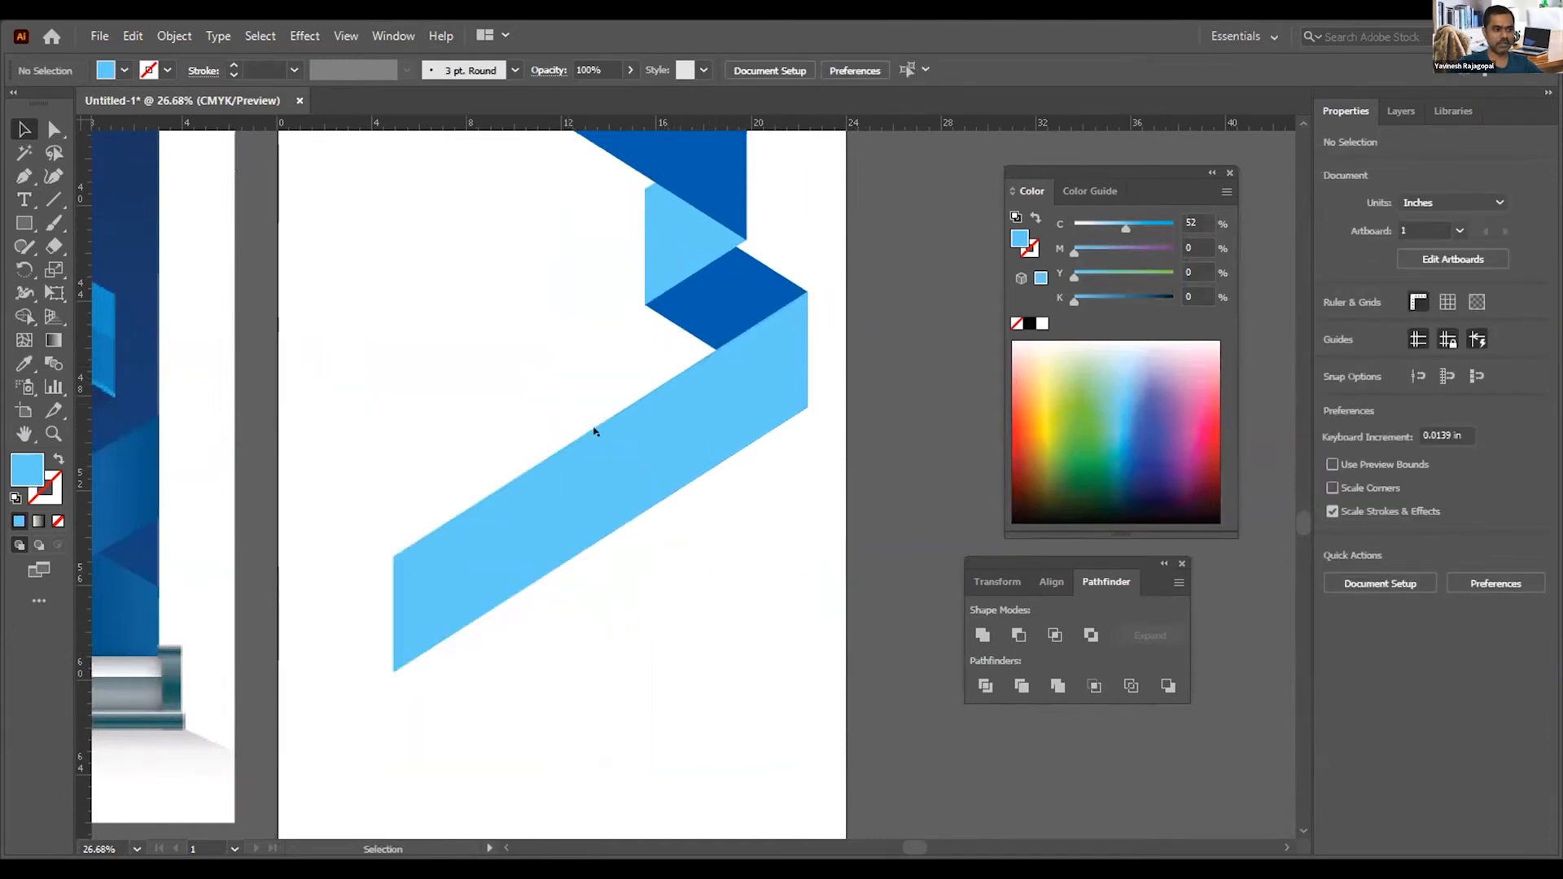
left_click(674, 449)
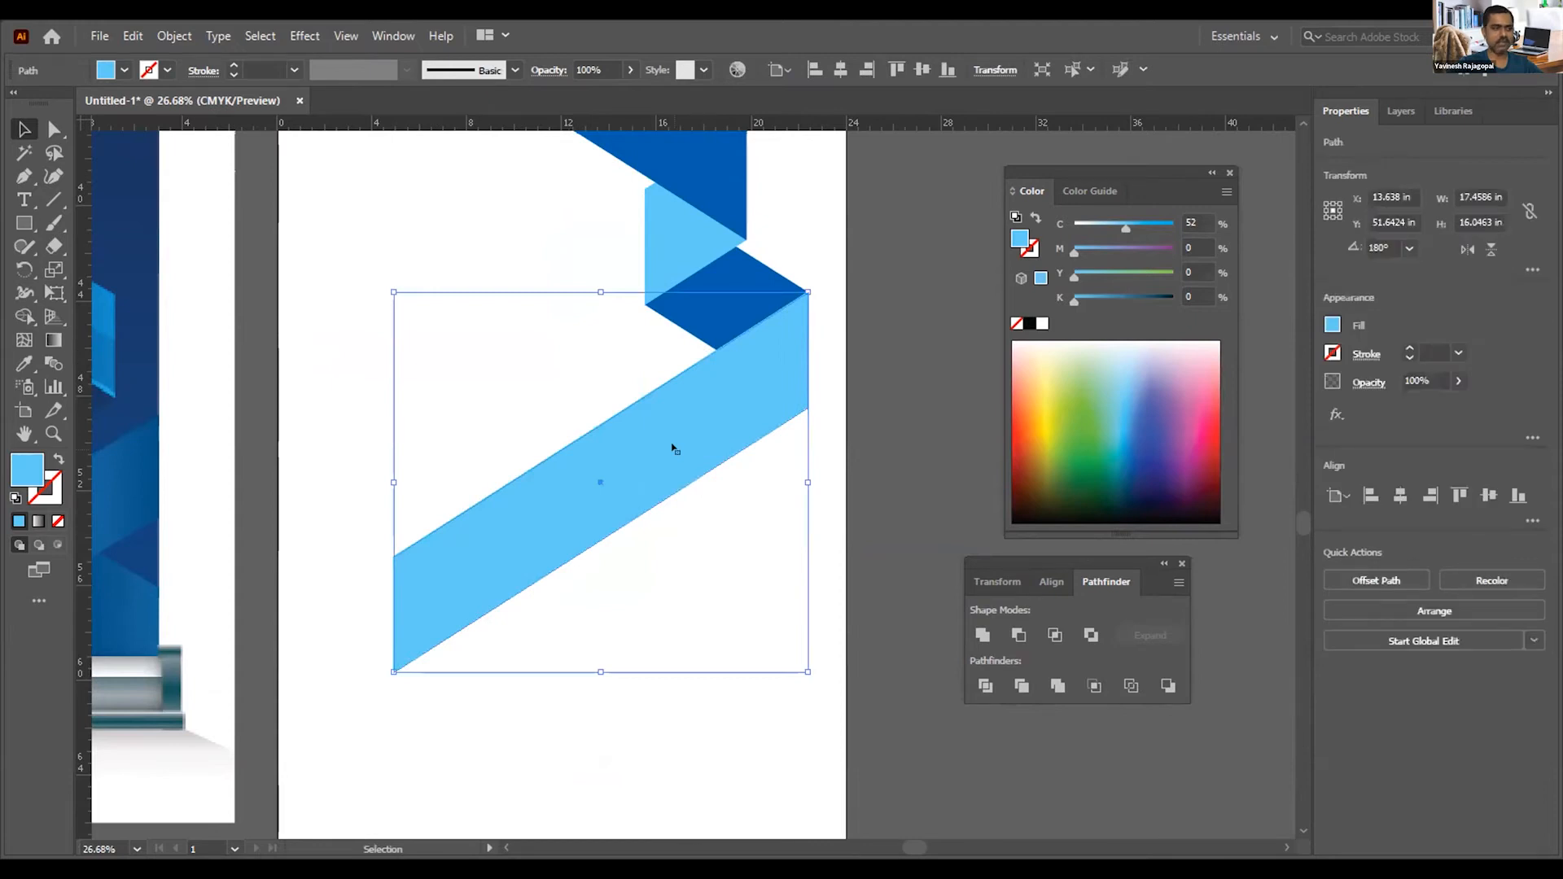
left_click(24, 223)
left_click_drag(311, 245, 645, 715)
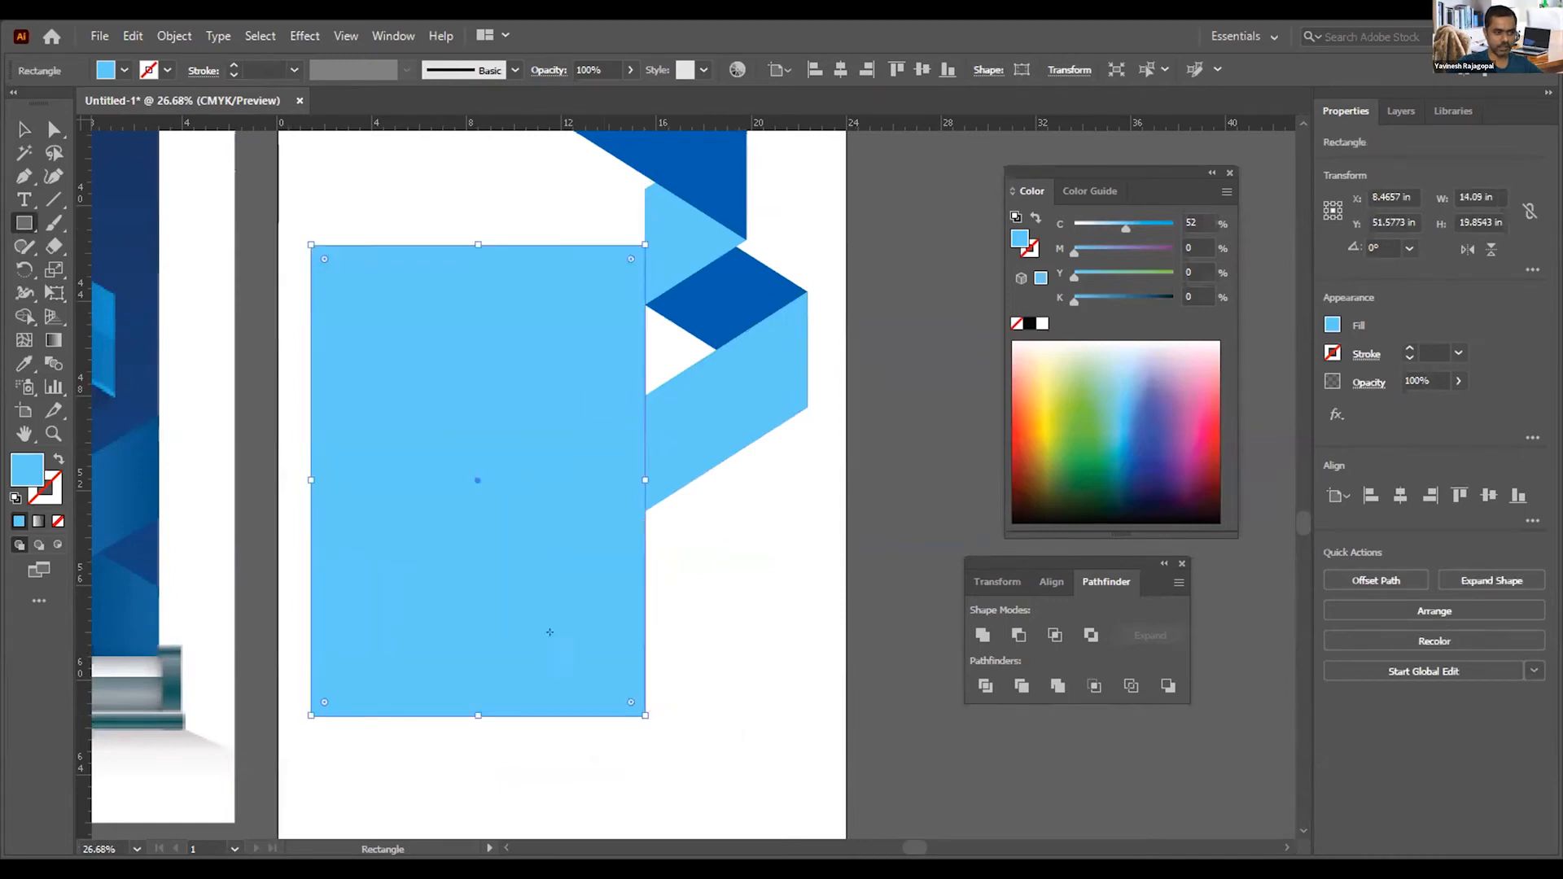
Step: Remove the covering rectangle and the ribbon part beneath it with Shape Builder, keeping only the short light blue piece
key("v")
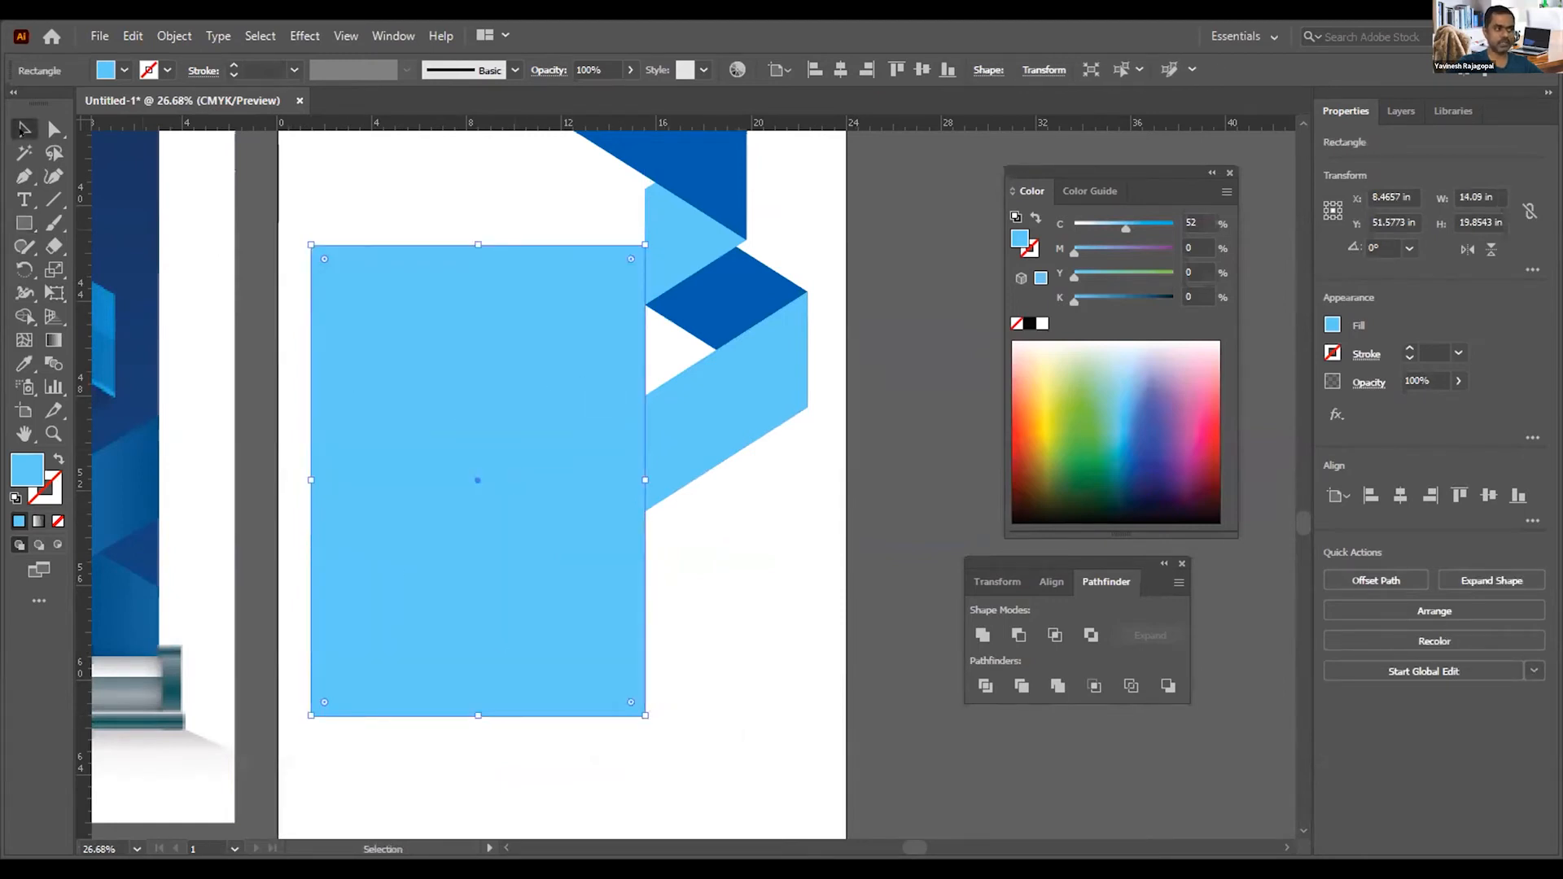
left_click_drag(720, 556, 610, 463)
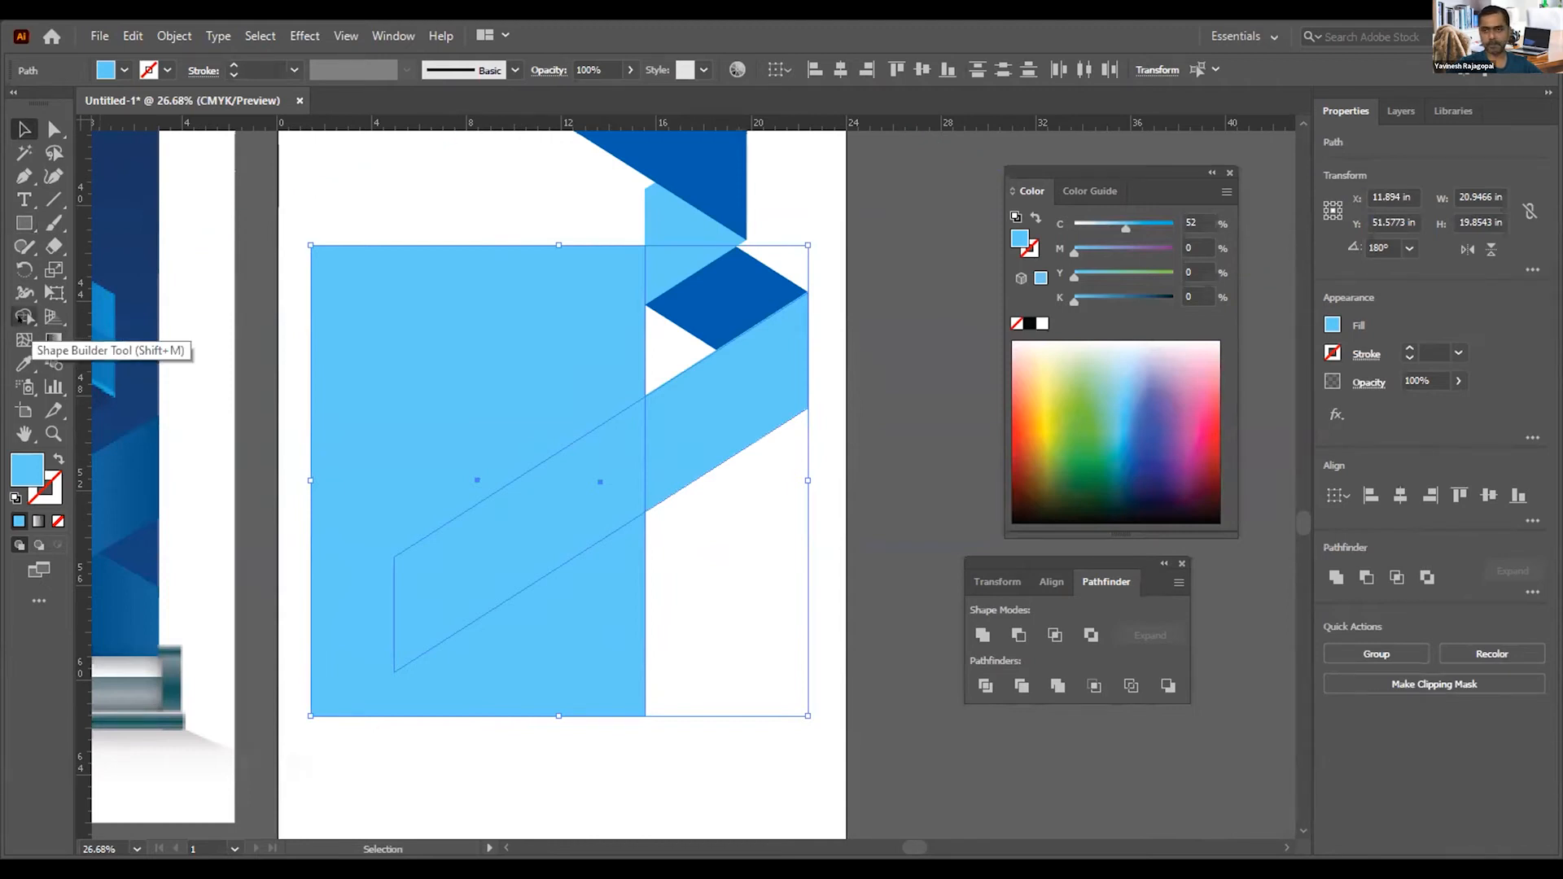
left_click(21, 317)
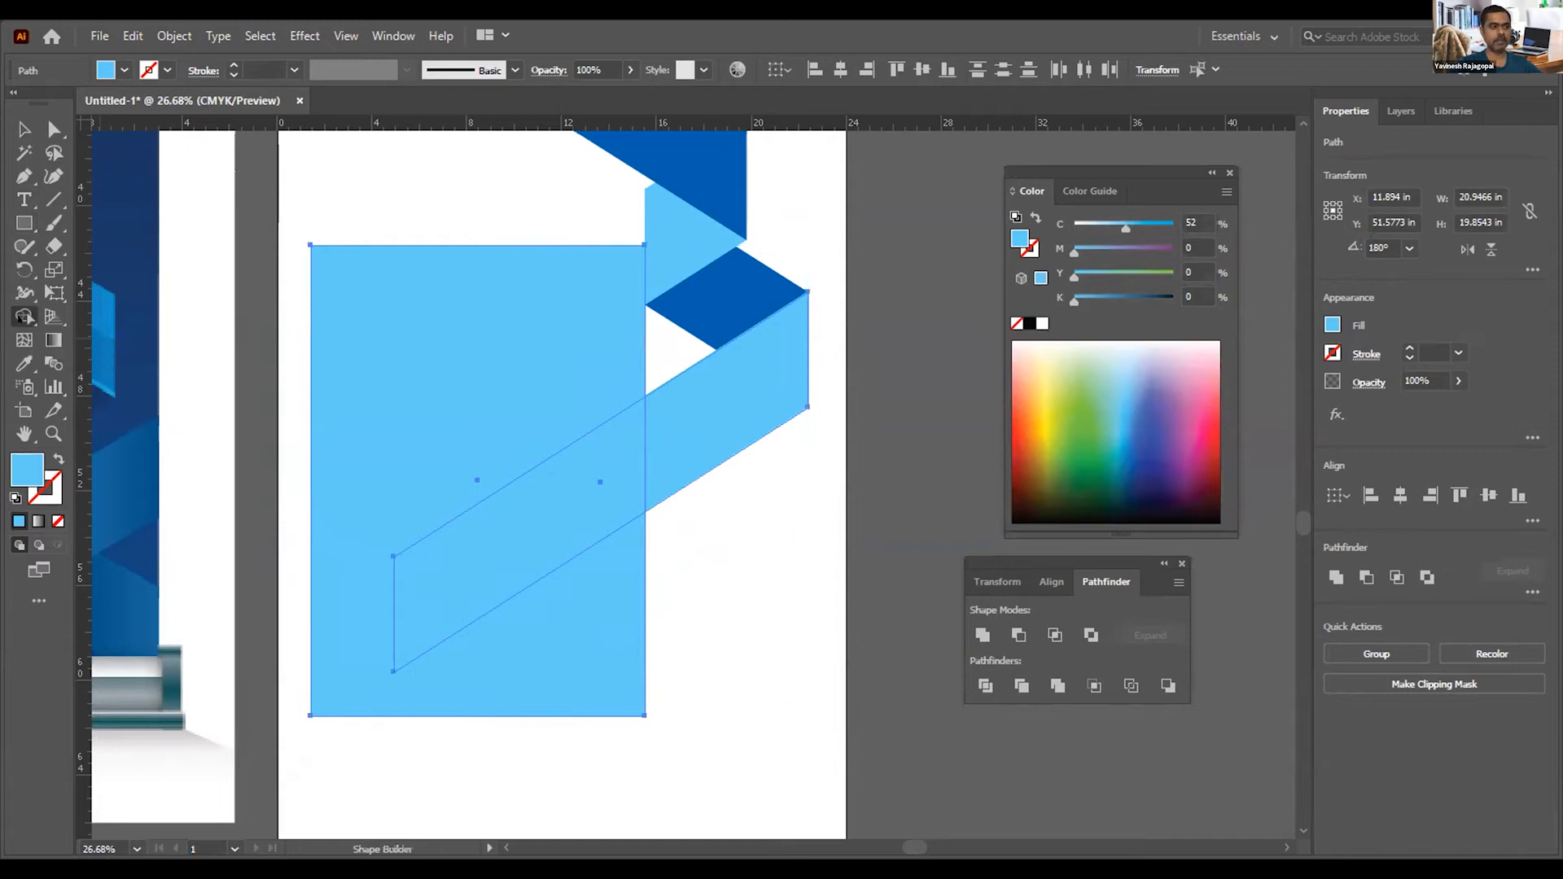
left_click(487, 352, "alt")
left_click(531, 544, "alt")
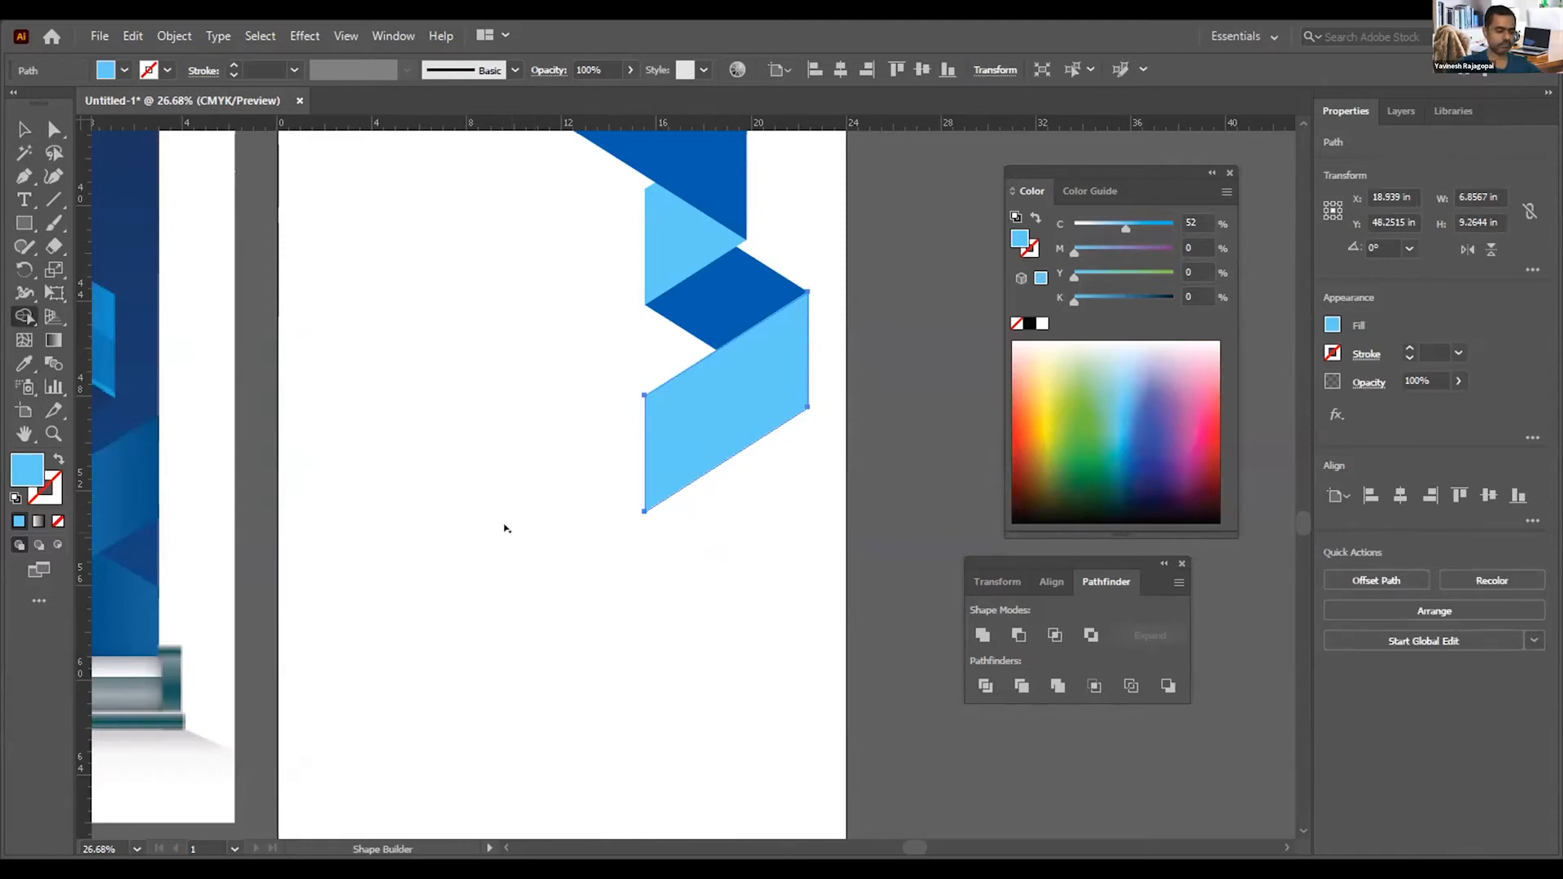
Step: Send the short light blue piece backward behind the short dark blue fold
key("v")
key("ctrl+minus")
key("ctrl+minus")
key("ctrl+minus")
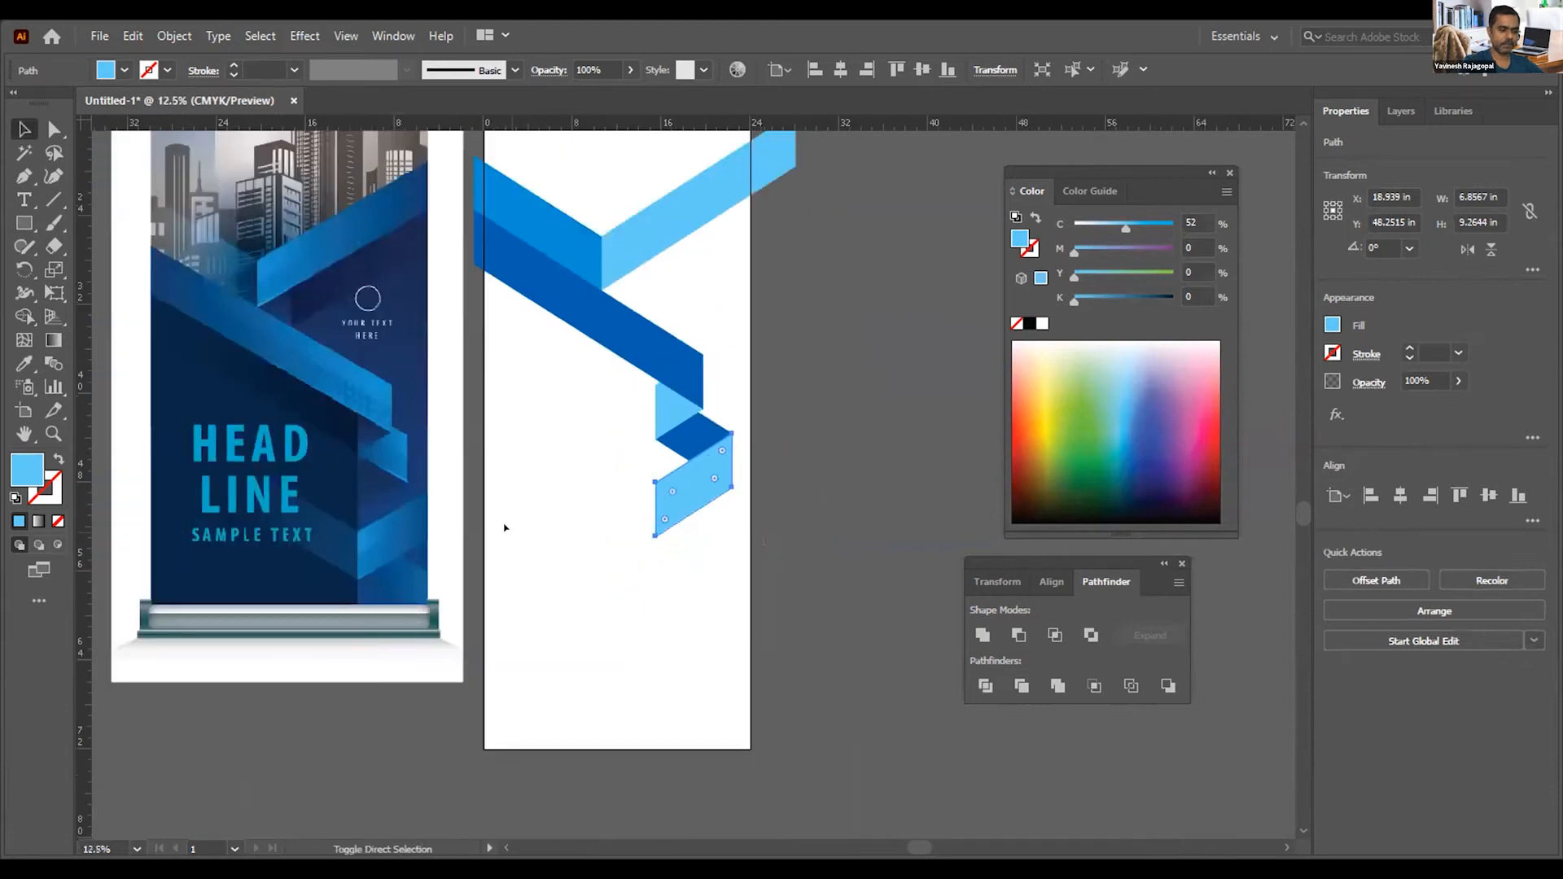
key("ctrl+bracketleft")
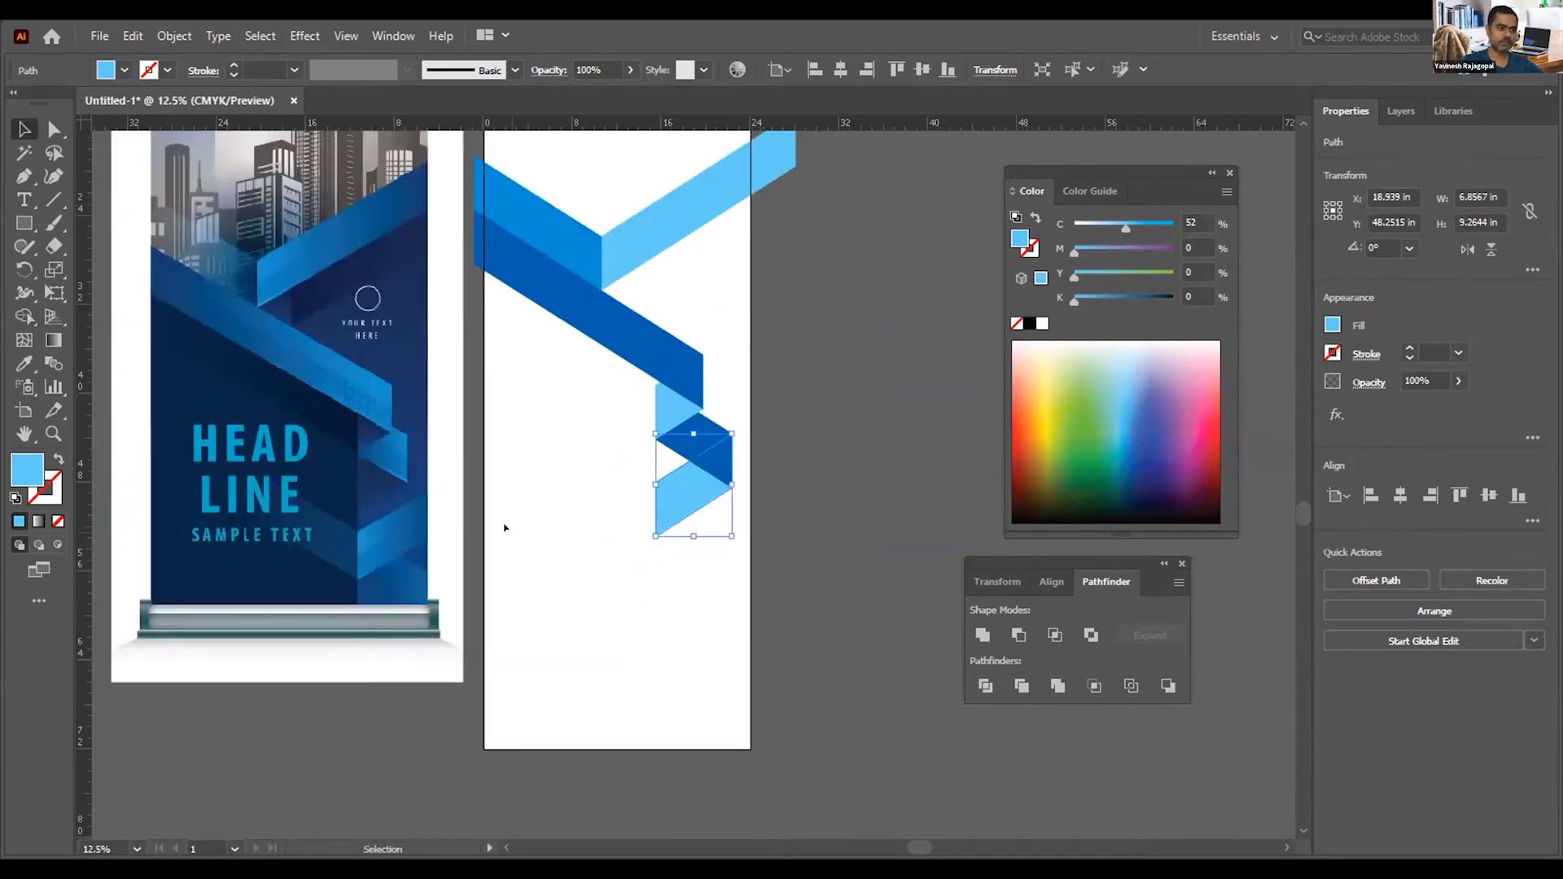
left_click(551, 528)
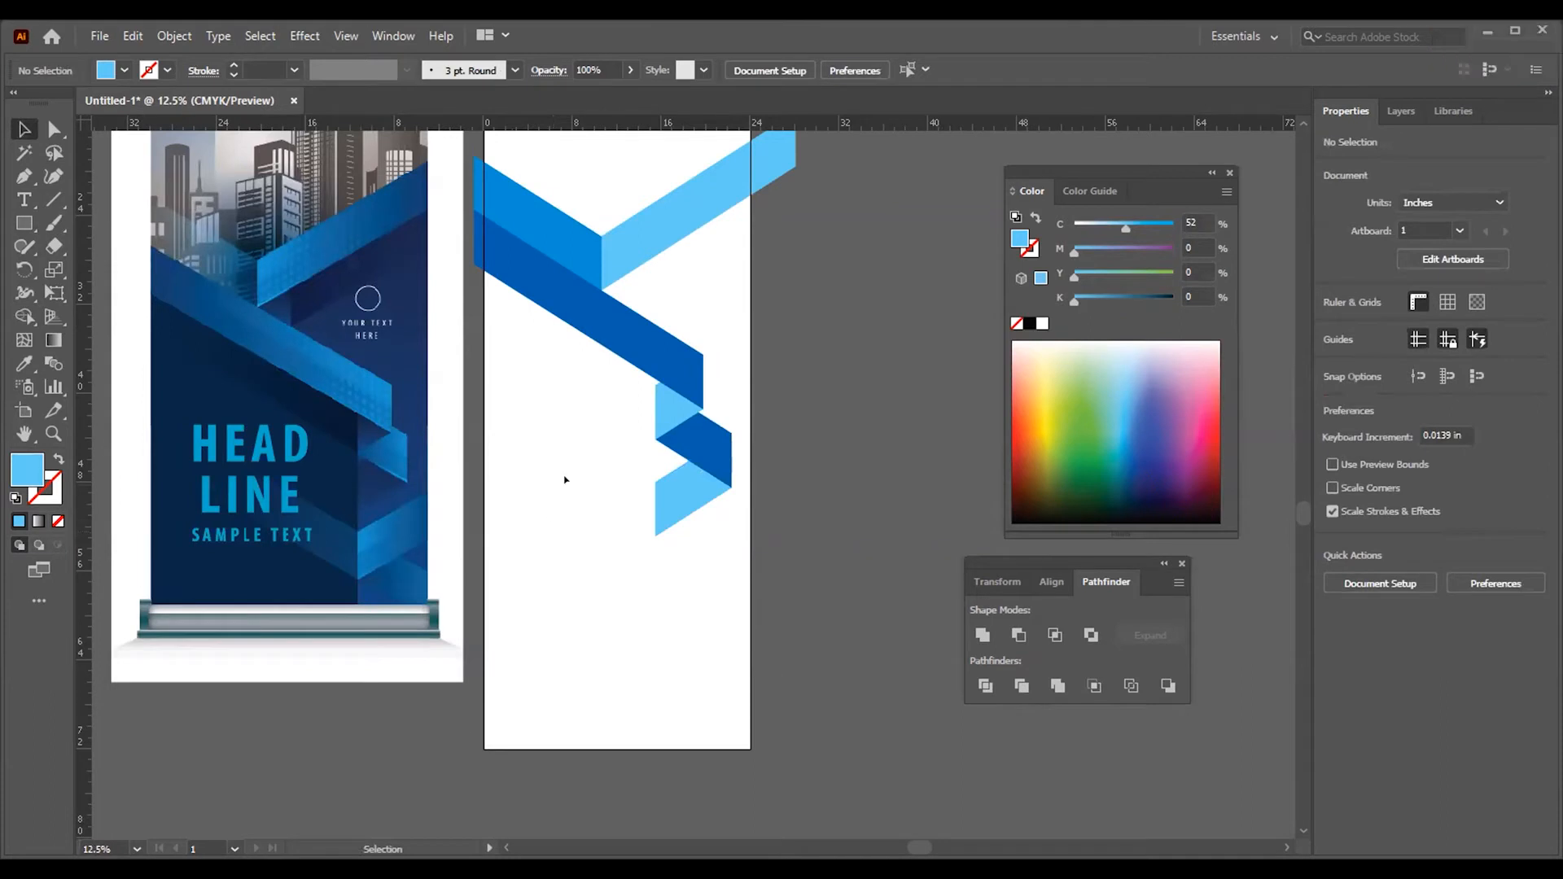
Step: Place a copy of the V-shaped mid blue and light blue ribbon pair lower down, aligning its fold with the lowest short piece's left edge
left_click_drag(586, 194, 677, 555)
mouse_move(678, 542)
left_mouse_down()
mouse_move(679, 517)
mouse_move(694, 543)
left_mouse_up()
left_click_drag(596, 544, 596, 590)
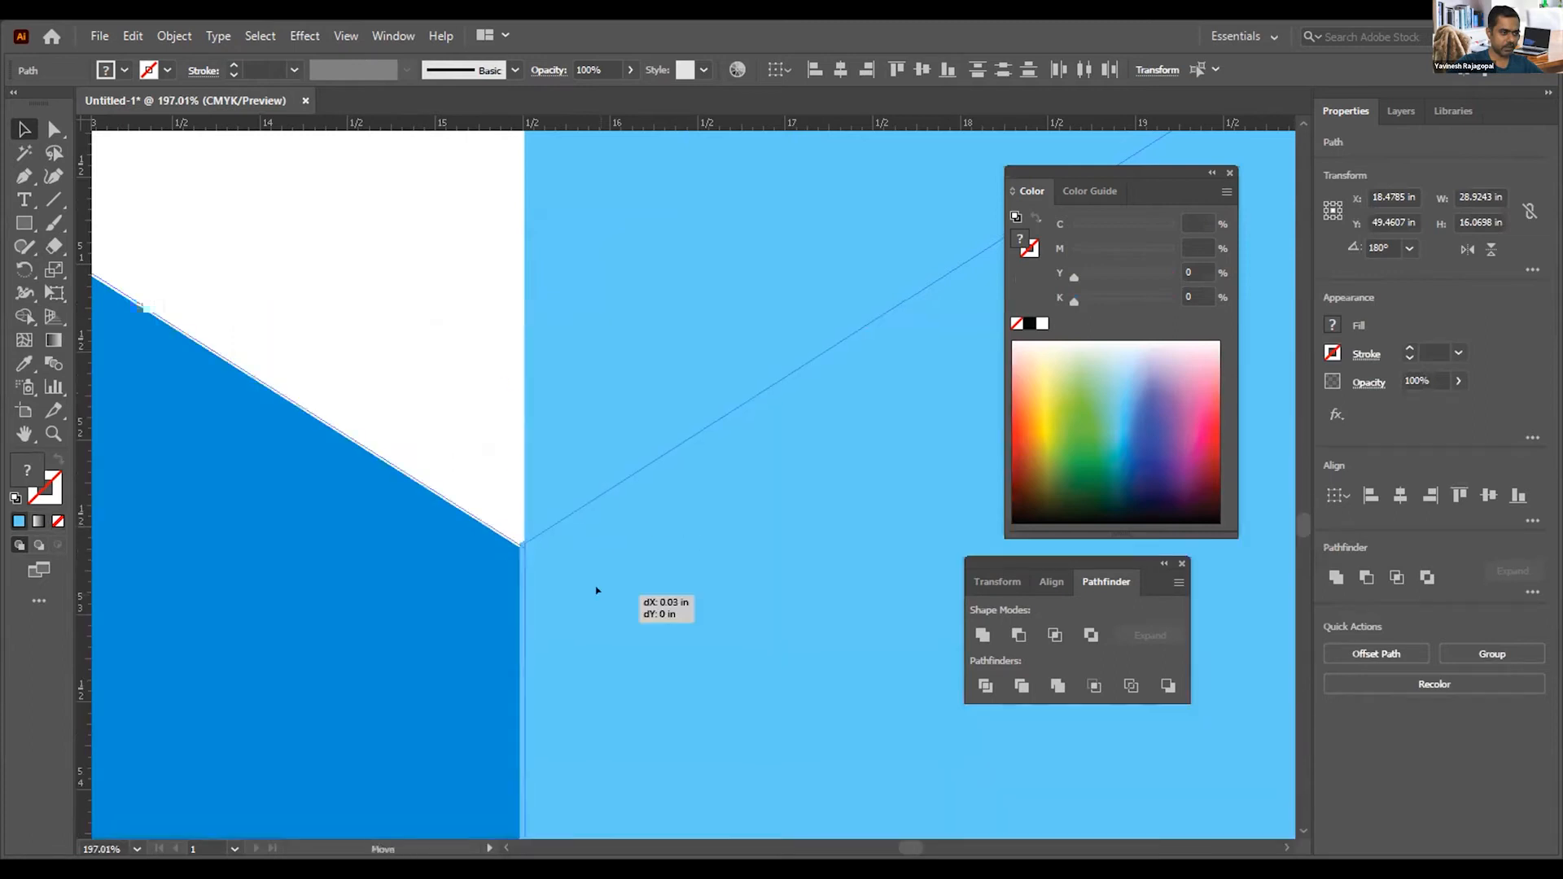